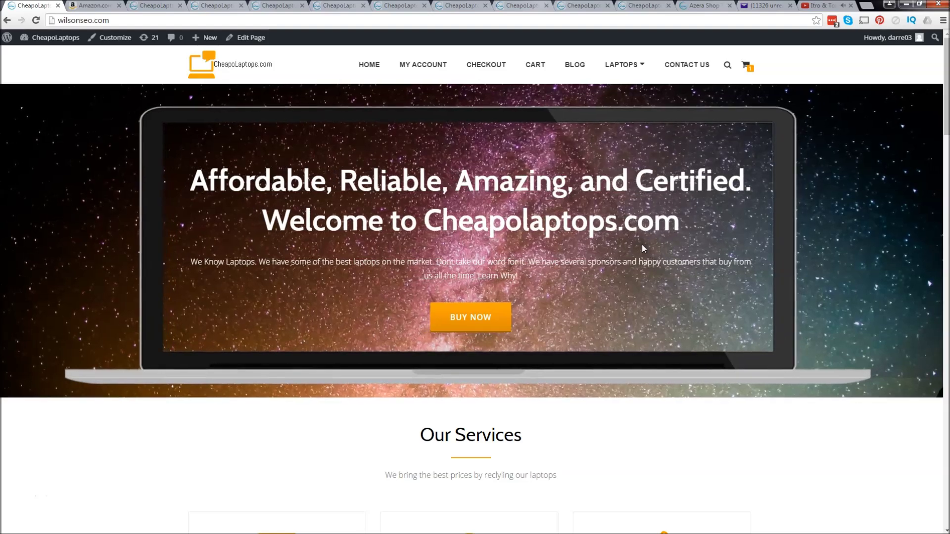
Review the Welcome to Cheapolaptops.com heading and the laptop product descriptions
{"action": "triple_click", "coordinate": [660, 226]}
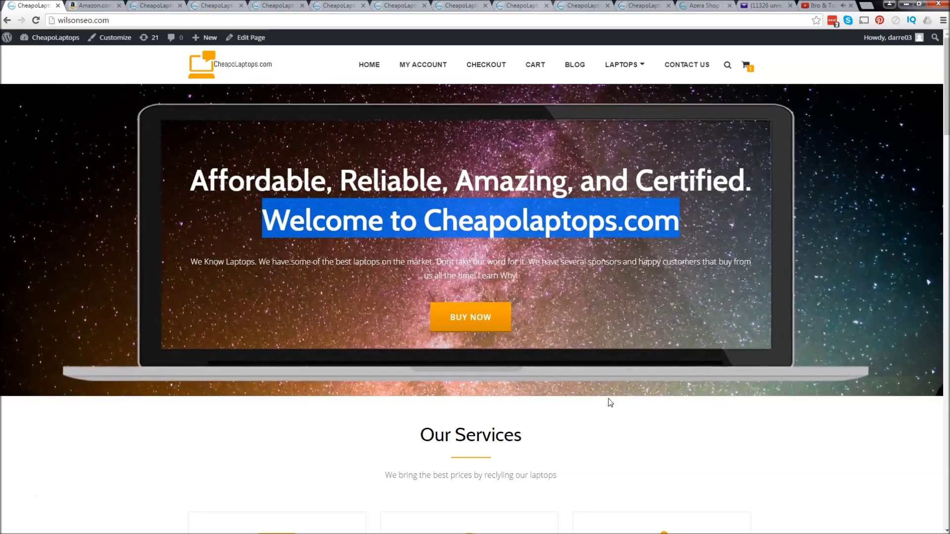
{"action": "left_click", "coordinate": [608, 396]}
{"action": "scroll", "coordinate": [655, 322], "scroll_direction": "down", "scroll_amount": 6}
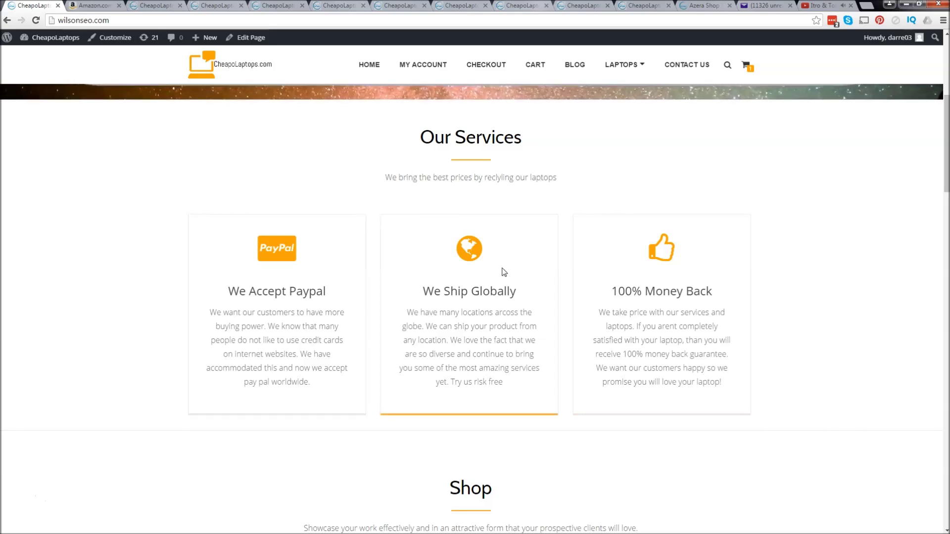
{"action": "scroll", "coordinate": [254, 319], "scroll_direction": "down", "scroll_amount": 7}
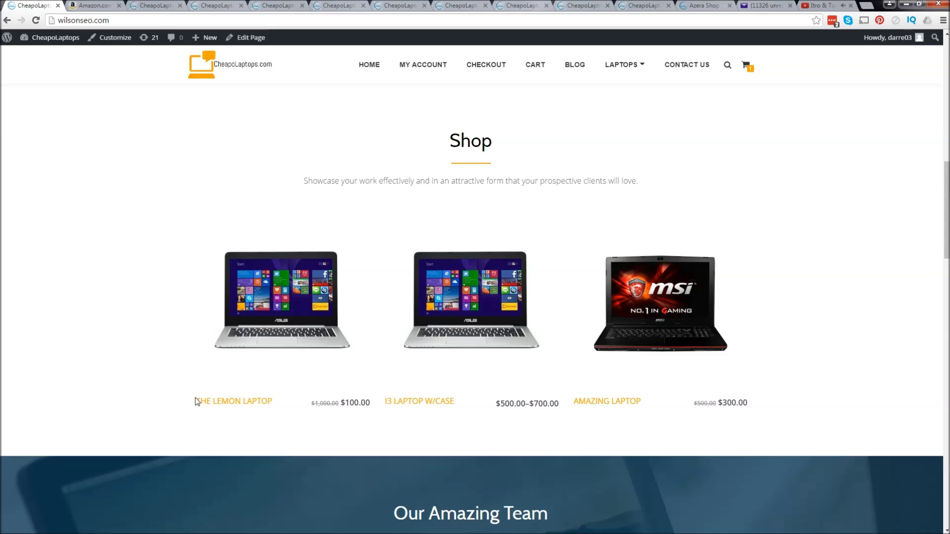
{"action": "mouse_move", "coordinate": [265, 349]}
{"action": "left_click_drag", "start_coordinate": [342, 272], "coordinate": [203, 251]}
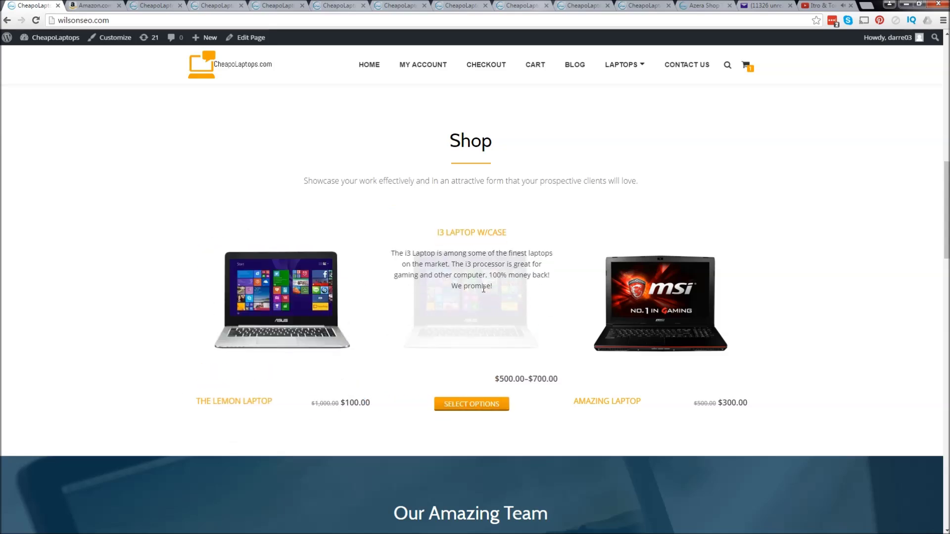
{"action": "scroll", "coordinate": [752, 292], "scroll_direction": "down", "scroll_amount": 3}
{"action": "scroll", "coordinate": [756, 293], "scroll_direction": "down", "scroll_amount": 3}
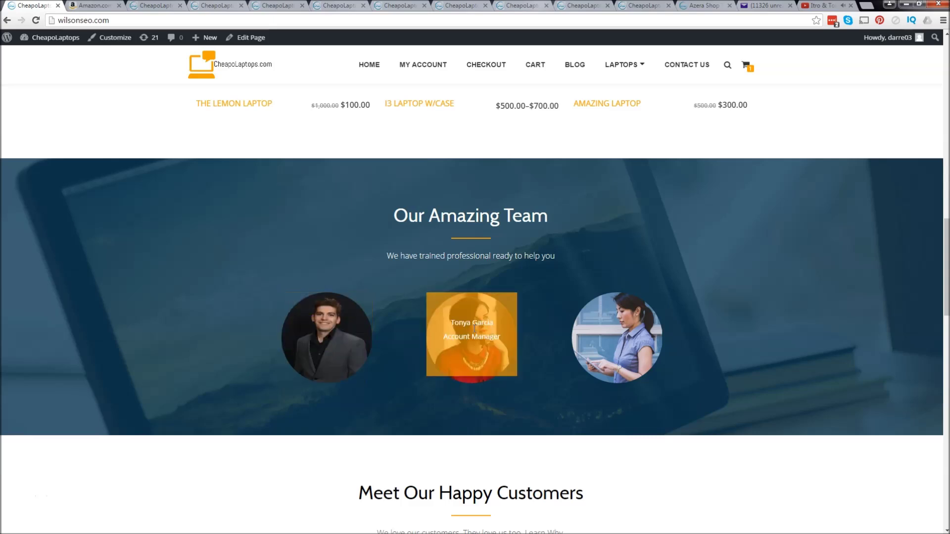
{"action": "scroll", "coordinate": [734, 328], "scroll_direction": "down", "scroll_amount": 6}
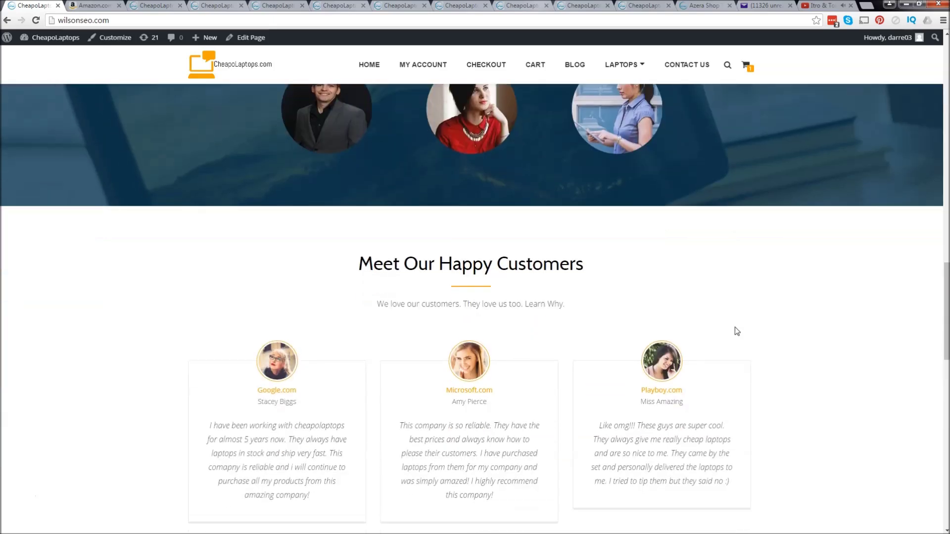
Scroll further down the home page to the Rose Bowl Stadium location details and back up
{"action": "scroll", "coordinate": [734, 331], "scroll_direction": "up", "scroll_amount": 1}
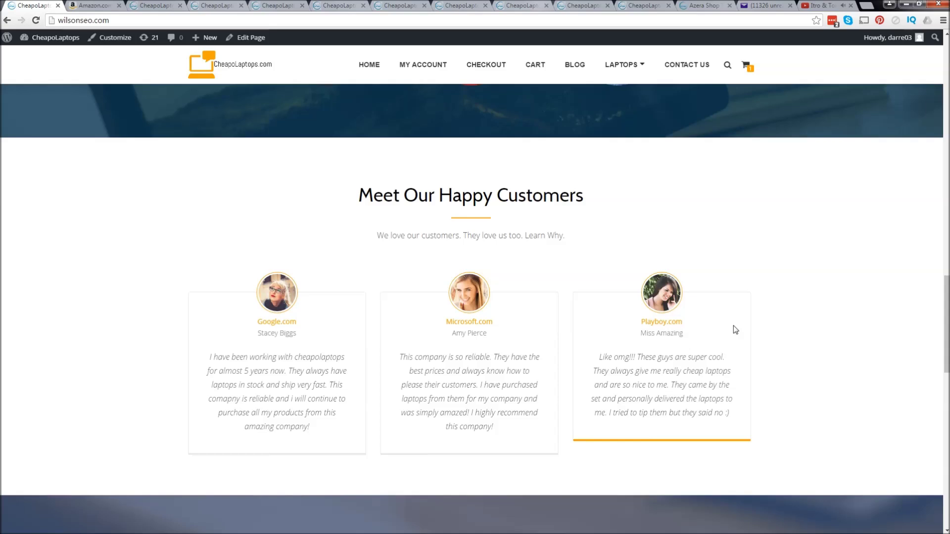
{"action": "scroll", "coordinate": [329, 339], "scroll_direction": "down", "scroll_amount": 1}
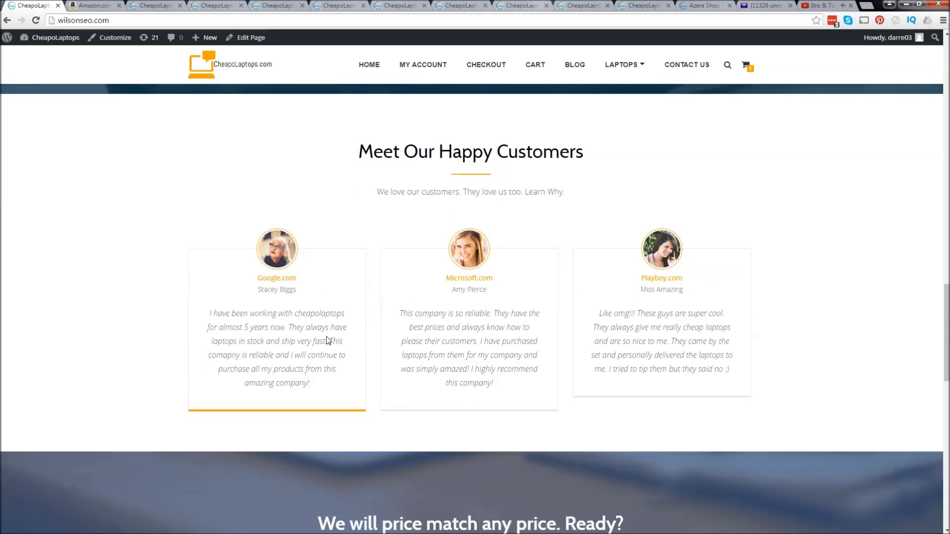
{"action": "scroll", "coordinate": [327, 341], "scroll_direction": "down", "scroll_amount": 5}
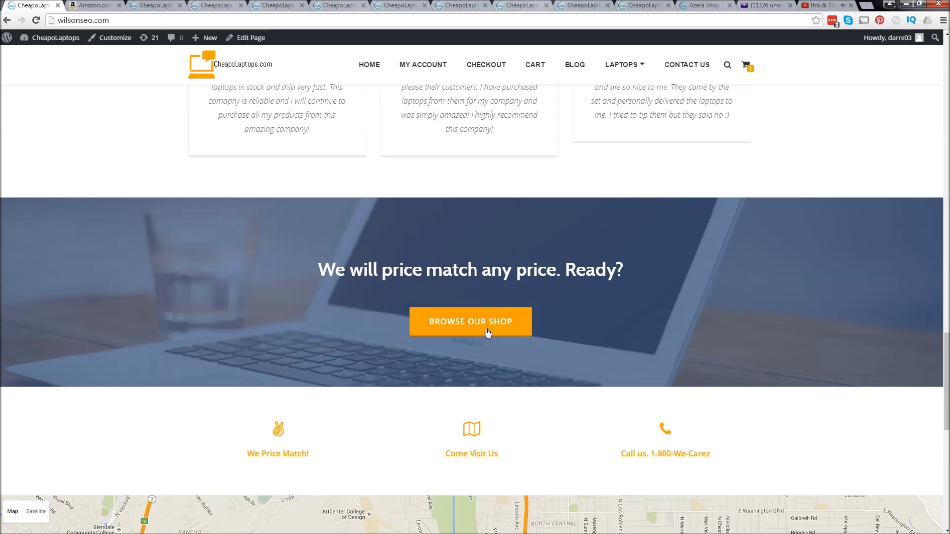
{"action": "scroll", "coordinate": [506, 317], "scroll_direction": "down", "scroll_amount": 4}
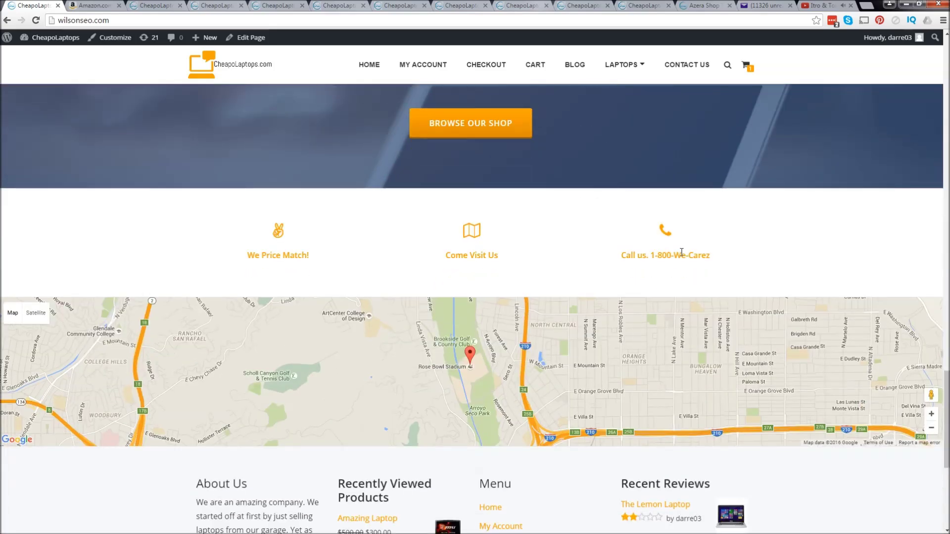
{"action": "scroll", "coordinate": [300, 243], "scroll_direction": "down", "scroll_amount": 1}
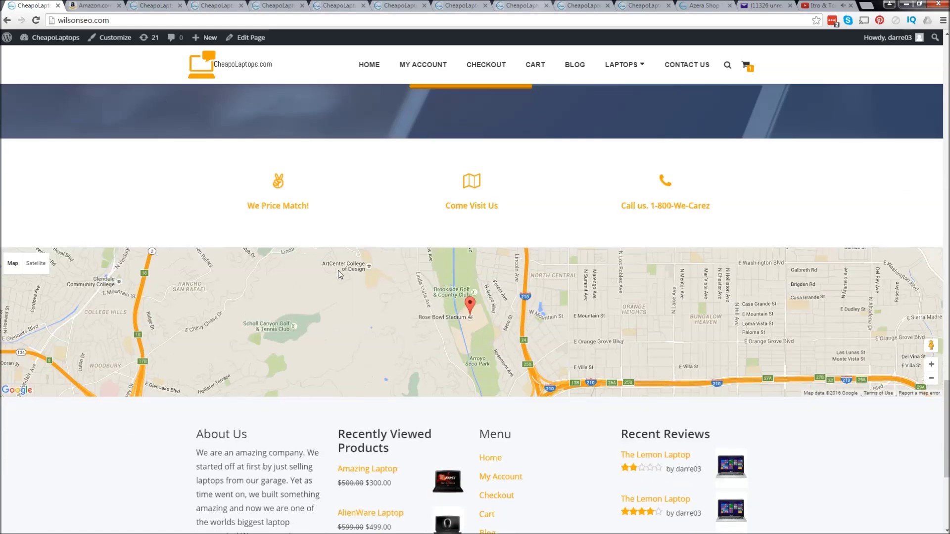
{"action": "left_click", "coordinate": [471, 310]}
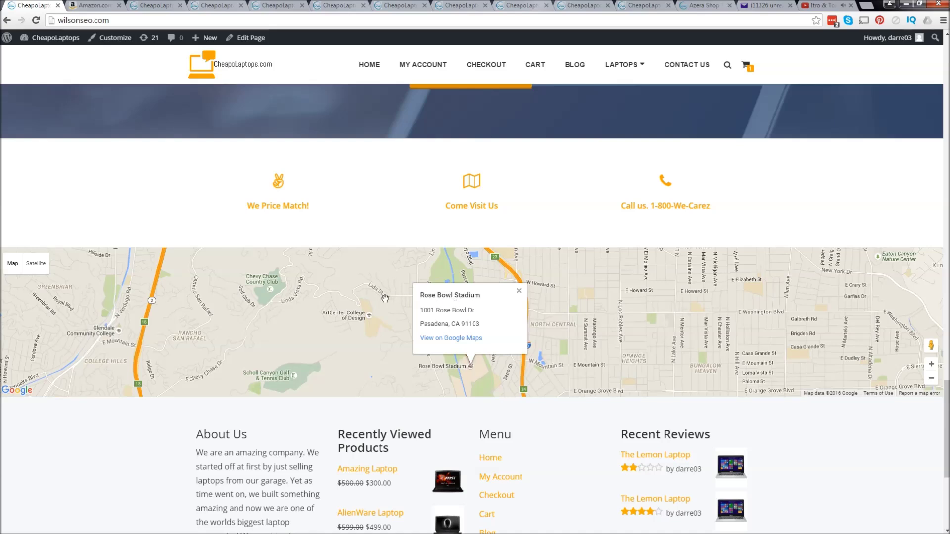
{"action": "scroll", "coordinate": [257, 400], "scroll_direction": "down", "scroll_amount": 3}
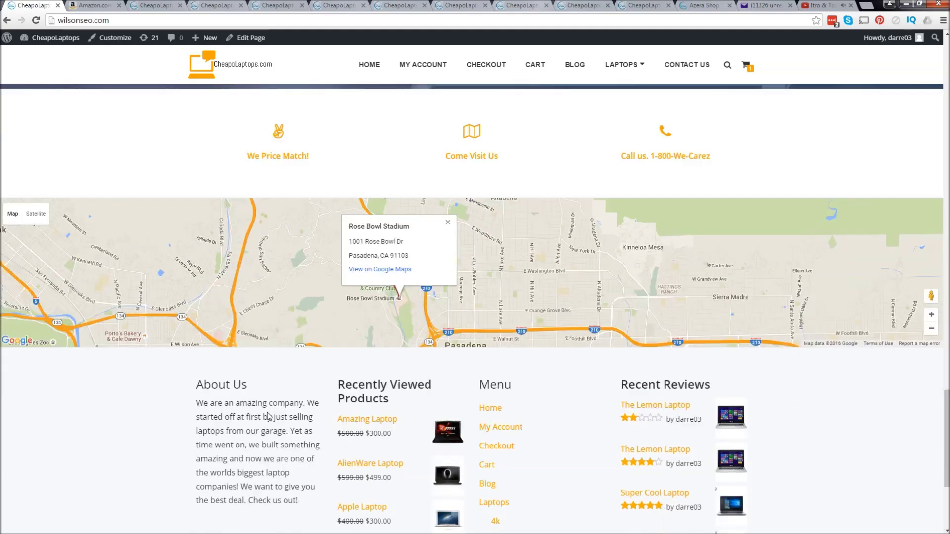
{"action": "scroll", "coordinate": [268, 402], "scroll_direction": "down", "scroll_amount": 1}
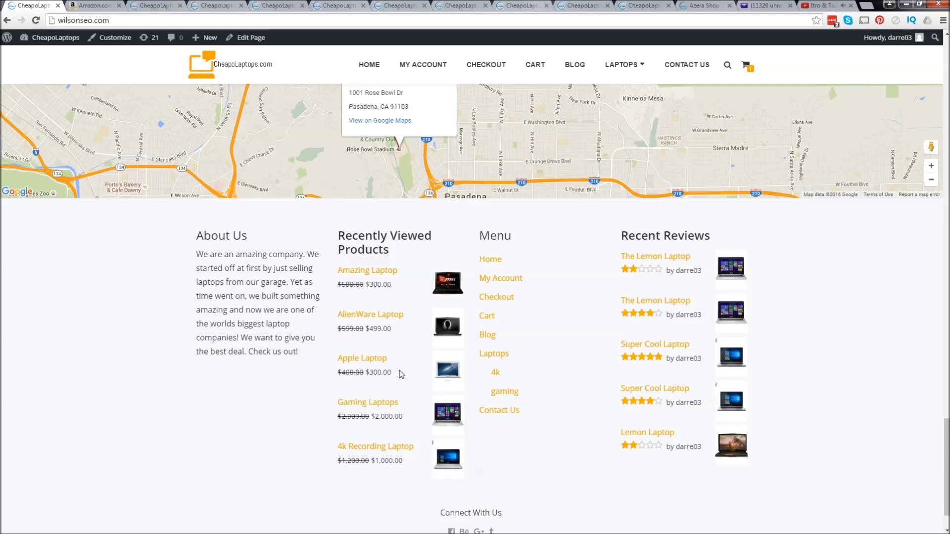
{"action": "scroll", "coordinate": [396, 375], "scroll_direction": "down", "scroll_amount": 2}
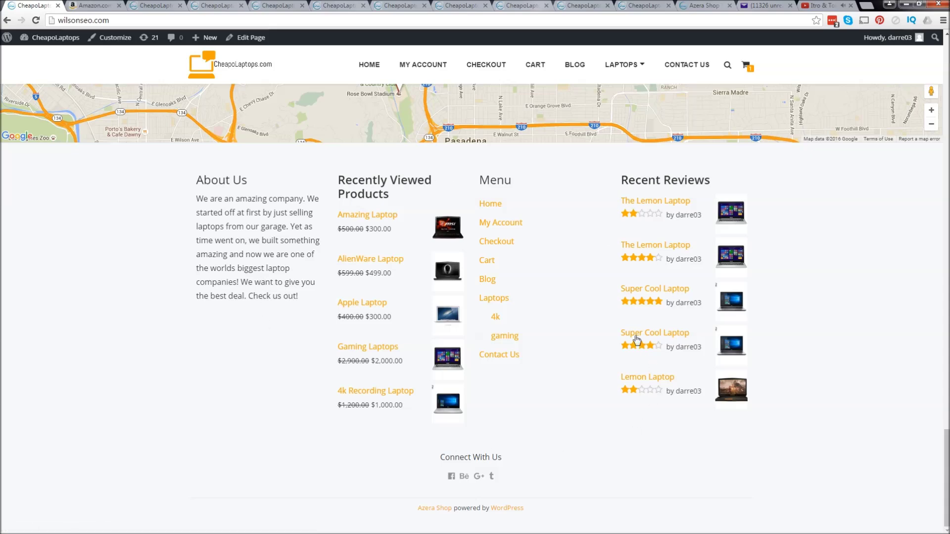
{"action": "scroll", "coordinate": [503, 339], "scroll_direction": "up", "scroll_amount": 15}
{"action": "scroll", "coordinate": [484, 220], "scroll_direction": "up", "scroll_amount": 14}
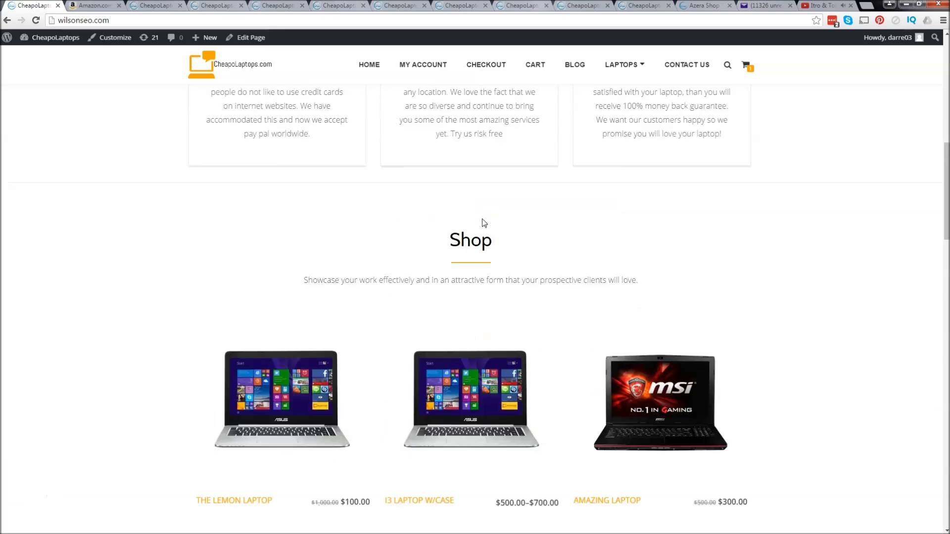
{"action": "scroll", "coordinate": [483, 219], "scroll_direction": "up", "scroll_amount": 11}
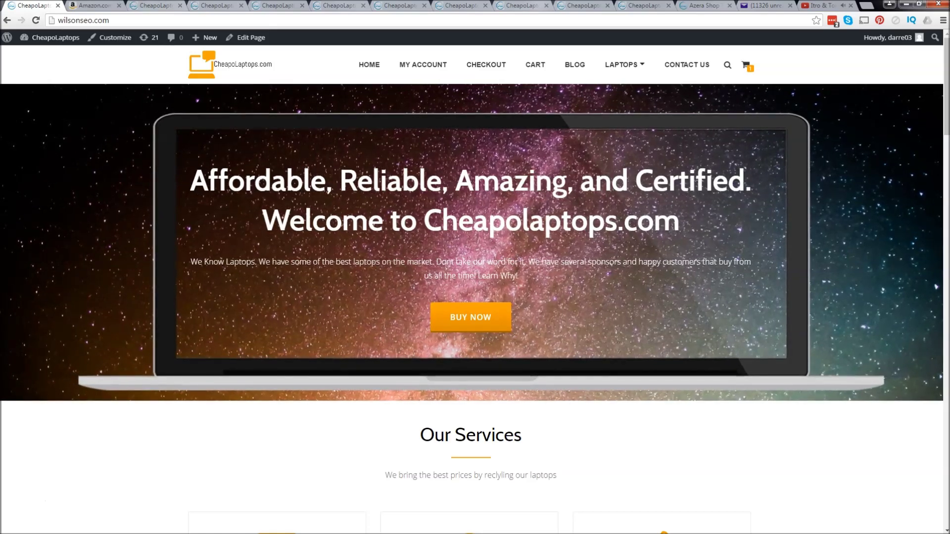
Compare the phone, lake, pier, snowy-mountain, balloon, desert and starry-night hero variants, ending on Azera Shop
{"action": "left_click", "coordinate": [155, 6]}
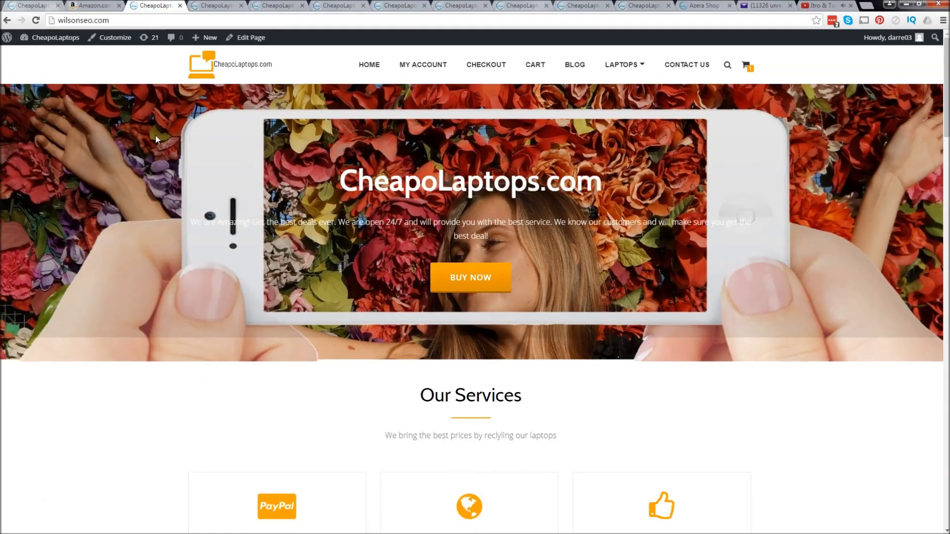
{"action": "mouse_move", "coordinate": [204, 37]}
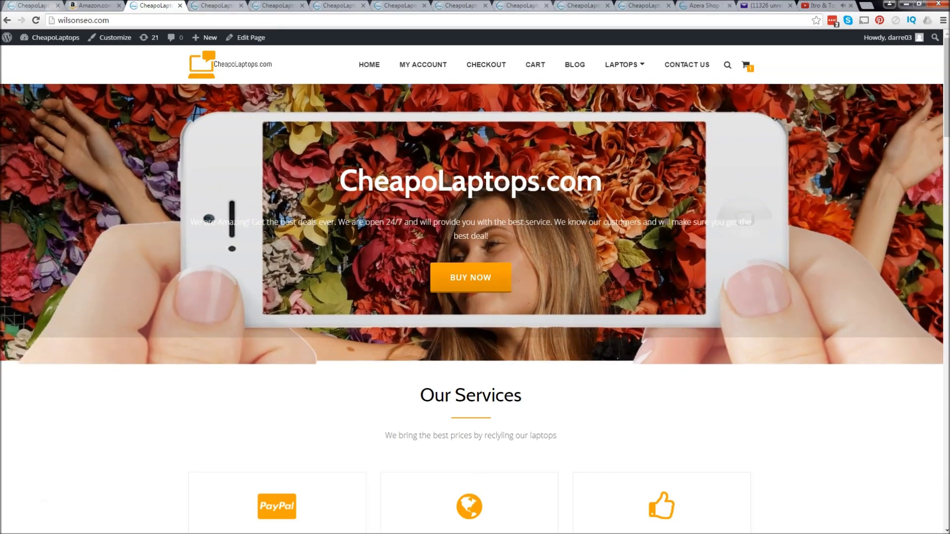
{"action": "left_click", "coordinate": [217, 6]}
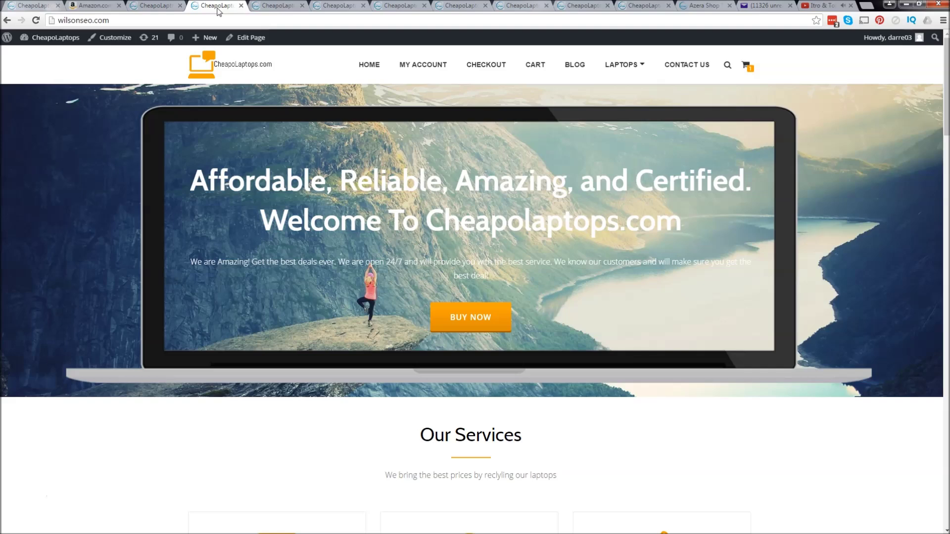
{"action": "left_click", "coordinate": [277, 6]}
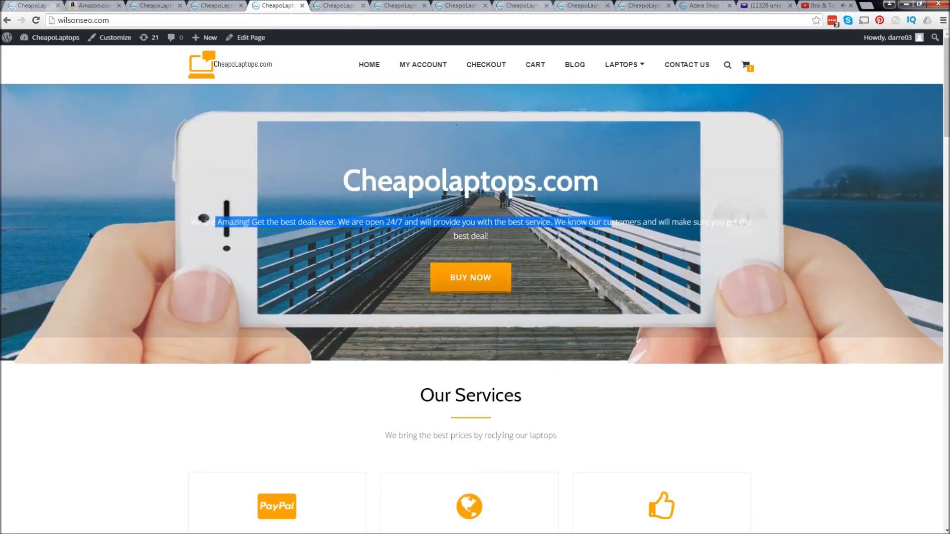
{"action": "left_click", "coordinate": [338, 6]}
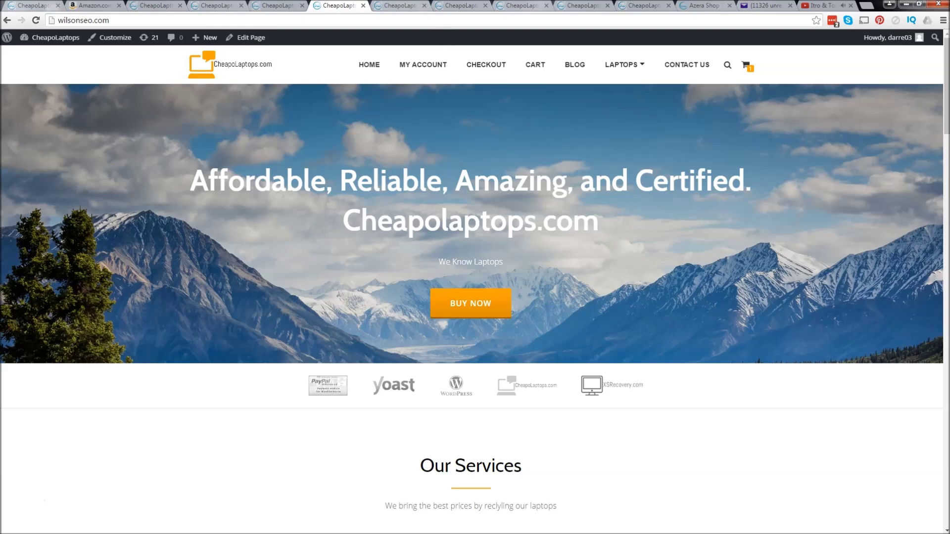
{"action": "left_click", "coordinate": [402, 5]}
{"action": "key", "text": "ctrl+Tab"}
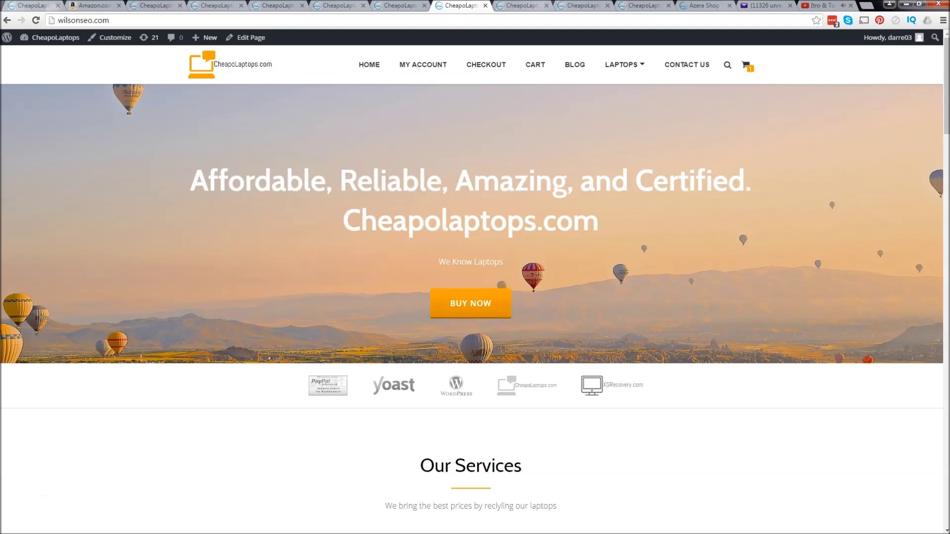
{"action": "key", "text": "ctrl+Tab"}
{"action": "left_click", "coordinate": [573, 7]}
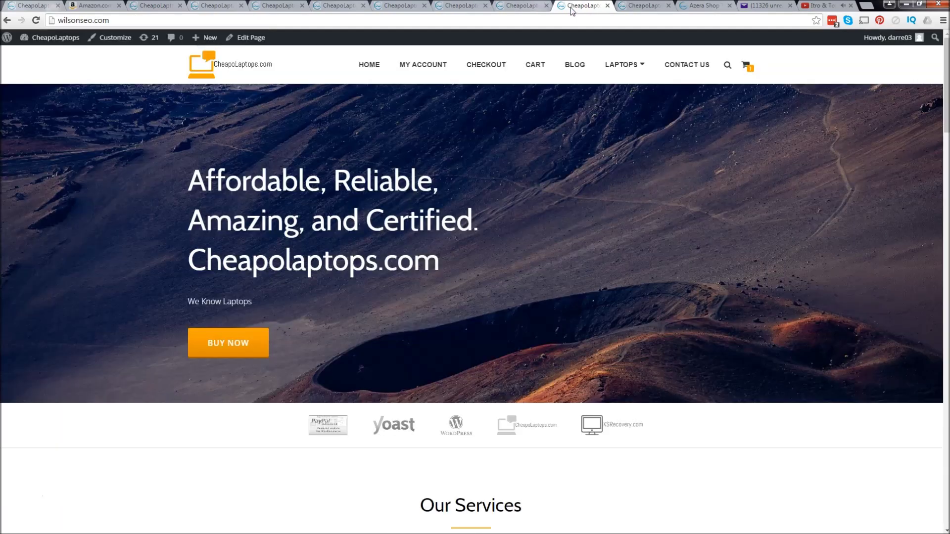
{"action": "key", "text": "ctrl+Tab"}
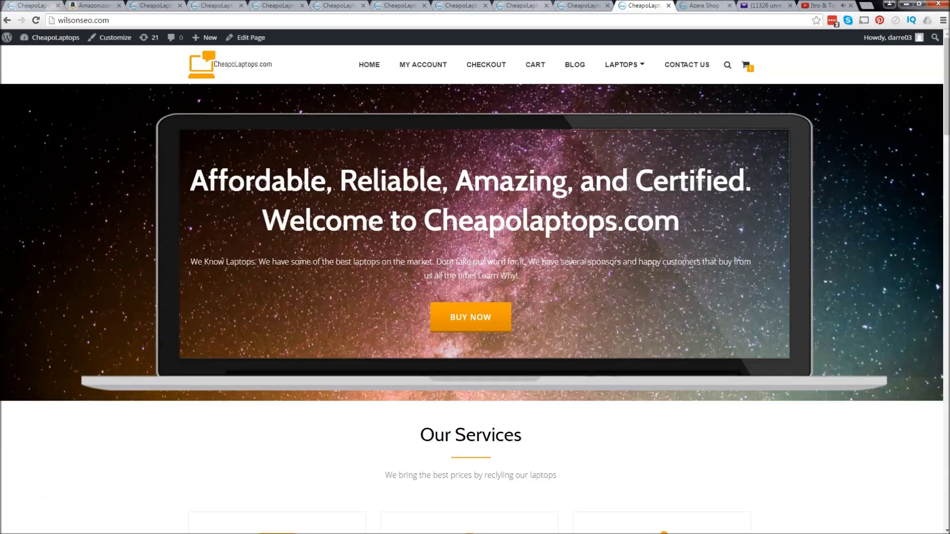
{"action": "key", "text": "ctrl+Tab"}
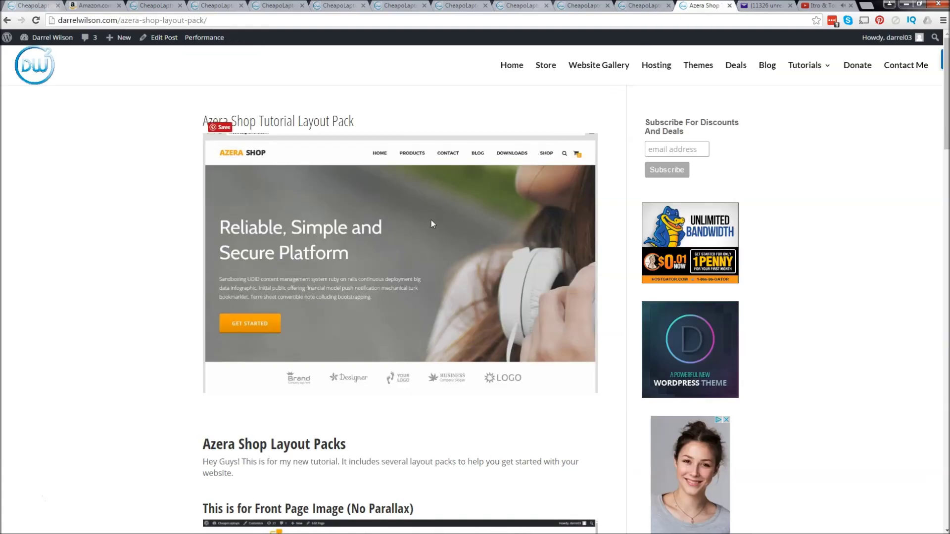
Scroll through the Azera Shop Layout Pack tutorial post
{"action": "scroll", "coordinate": [263, 239], "scroll_direction": "down", "scroll_amount": 10}
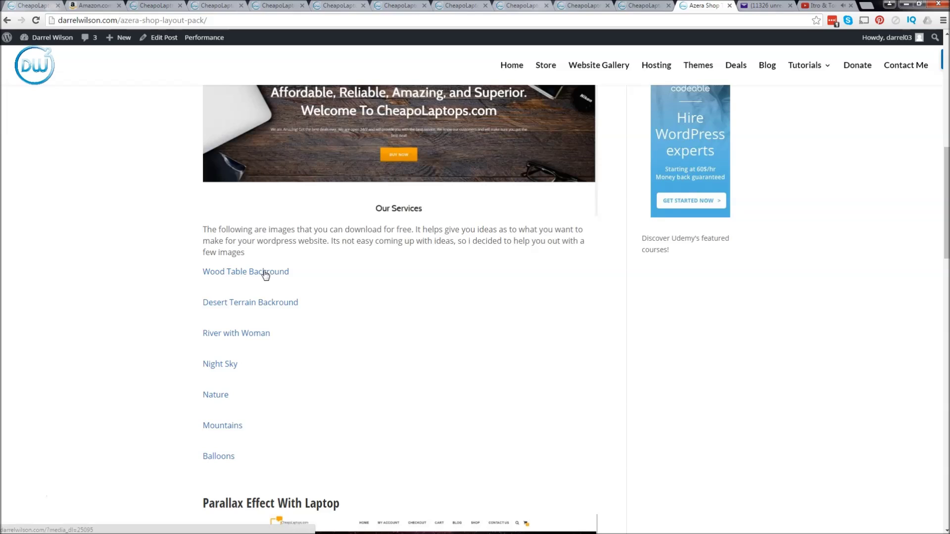
{"action": "scroll", "coordinate": [265, 273], "scroll_direction": "down", "scroll_amount": 3}
{"action": "scroll", "coordinate": [266, 275], "scroll_direction": "down", "scroll_amount": 2}
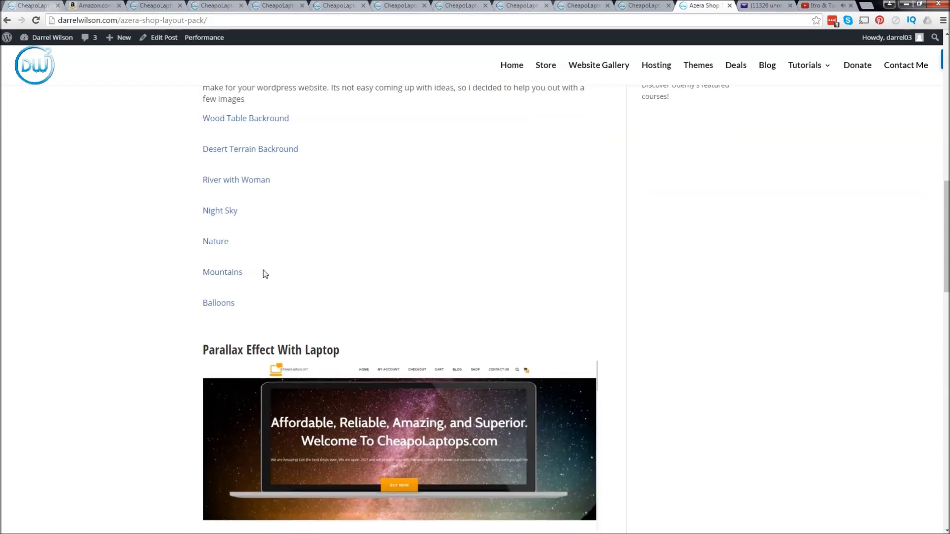
{"action": "scroll", "coordinate": [264, 273], "scroll_direction": "up", "scroll_amount": 3}
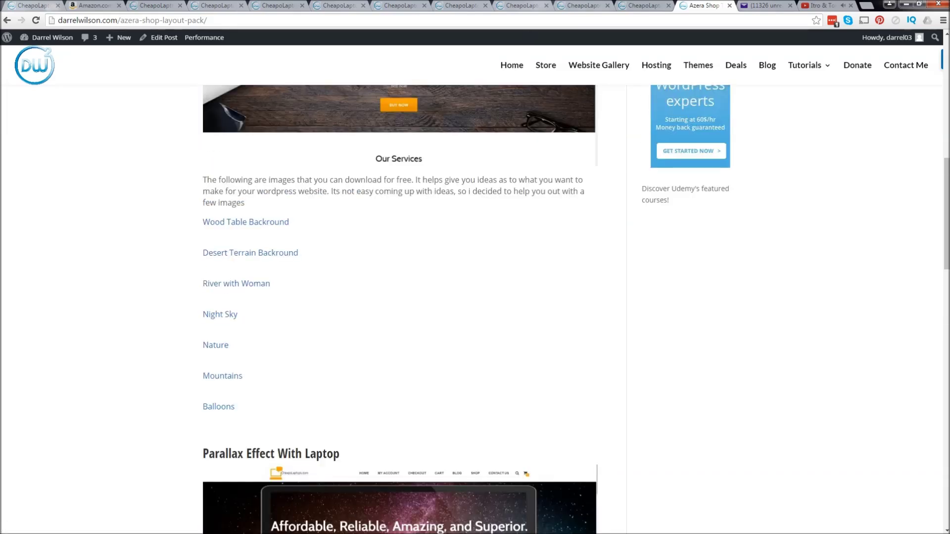
Cycle back to the first CheapoLaptops tab and open its Blog page
{"action": "key", "text": "ctrl+shift+Tab"}
{"action": "key", "text": "ctrl+shift+Tab"}
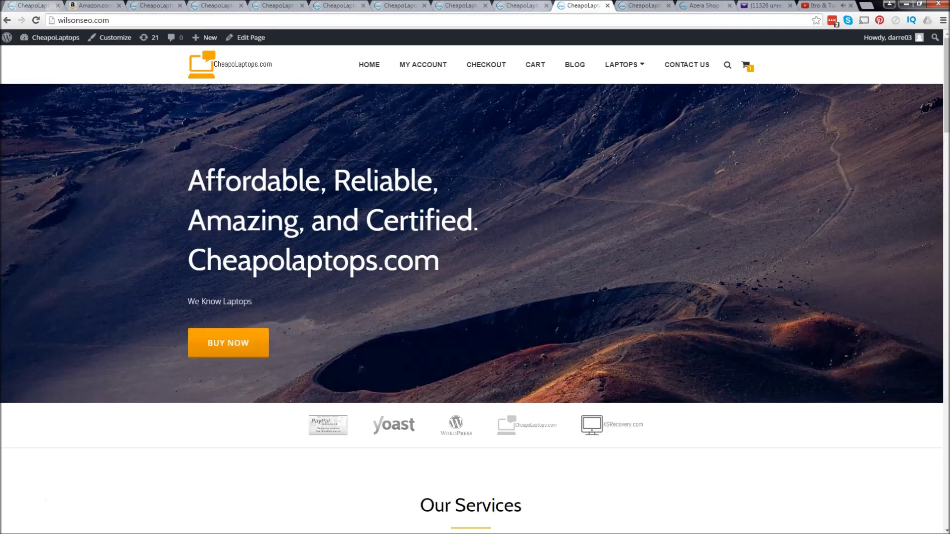
{"action": "key", "text": "ctrl+shift+Tab"}
{"action": "key", "text": "ctrl+shift+Tab"}
{"action": "key", "text": "ctrl+shift+Tab"}
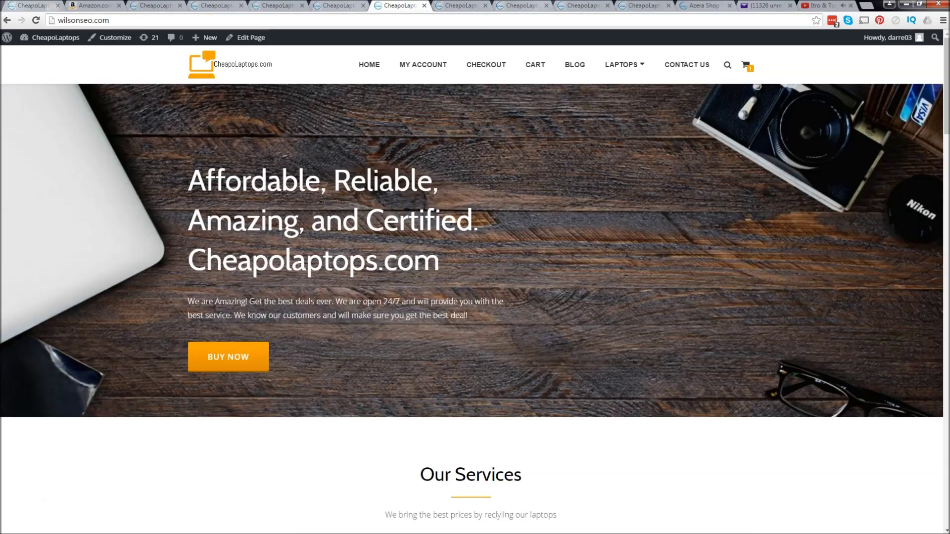
{"action": "key", "text": "ctrl+shift+Tab"}
{"action": "key", "text": "ctrl+shift+Tab"}
{"action": "key", "text": "ctrl+shift+Tab"}
{"action": "key", "text": "ctrl+shift+Tab"}
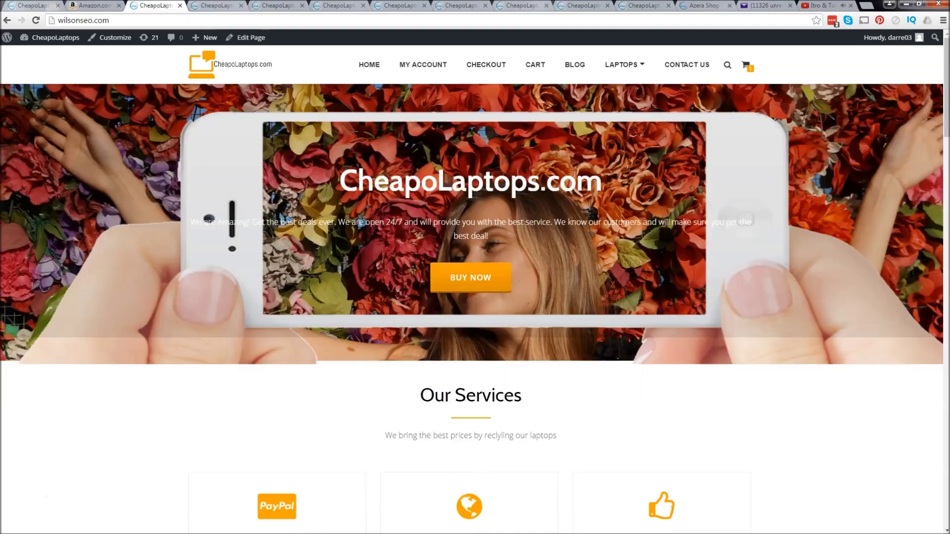
{"action": "key", "text": "ctrl+shift+Tab"}
{"action": "key", "text": "ctrl+shift+Tab"}
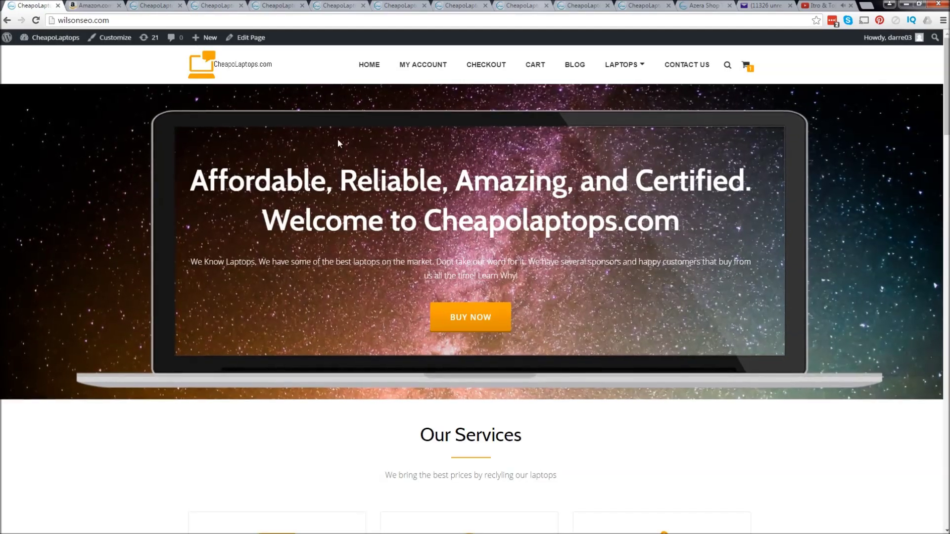
{"action": "left_click", "coordinate": [576, 67]}
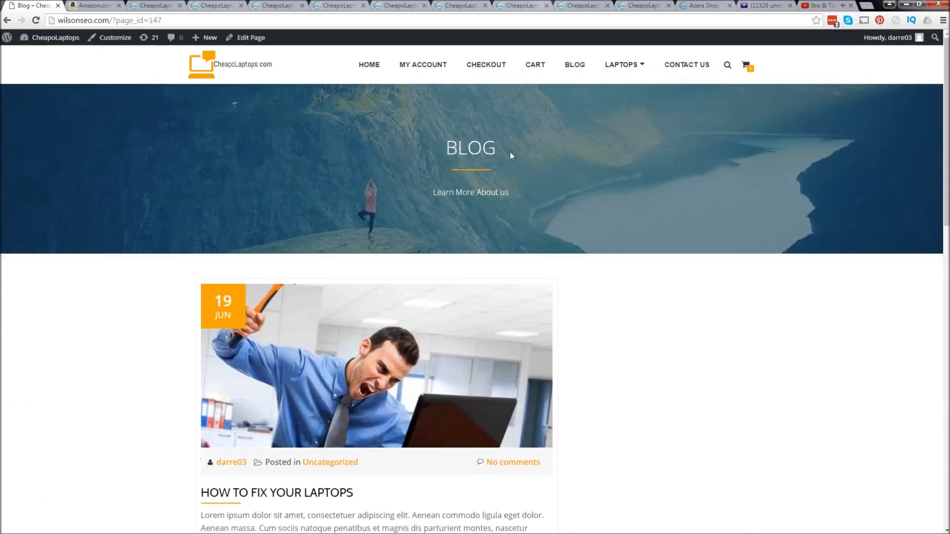
Scroll through the CheapoLaptops blog posts
{"action": "scroll", "coordinate": [509, 276], "scroll_direction": "down", "scroll_amount": 1}
{"action": "scroll", "coordinate": [509, 275], "scroll_direction": "up", "scroll_amount": 1}
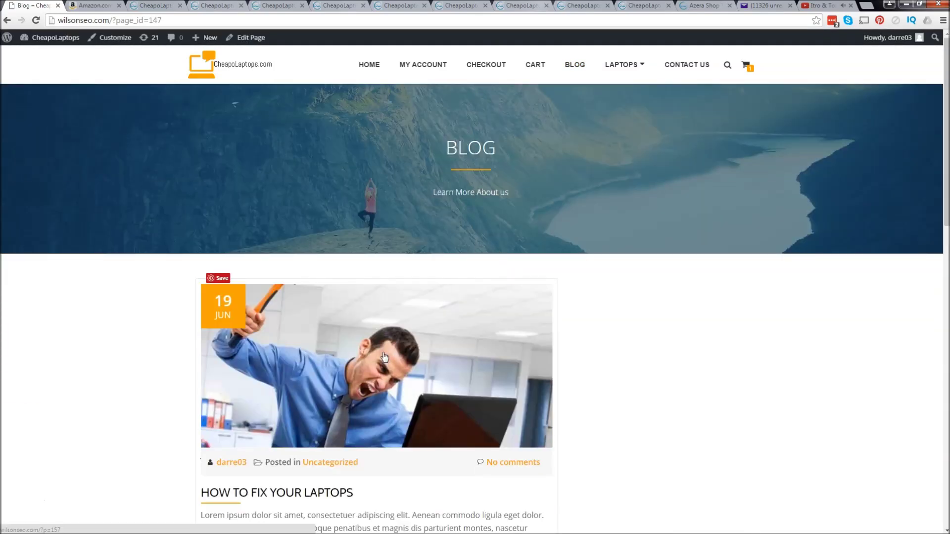
{"action": "scroll", "coordinate": [373, 359], "scroll_direction": "down", "scroll_amount": 2}
{"action": "scroll", "coordinate": [374, 359], "scroll_direction": "down", "scroll_amount": 1}
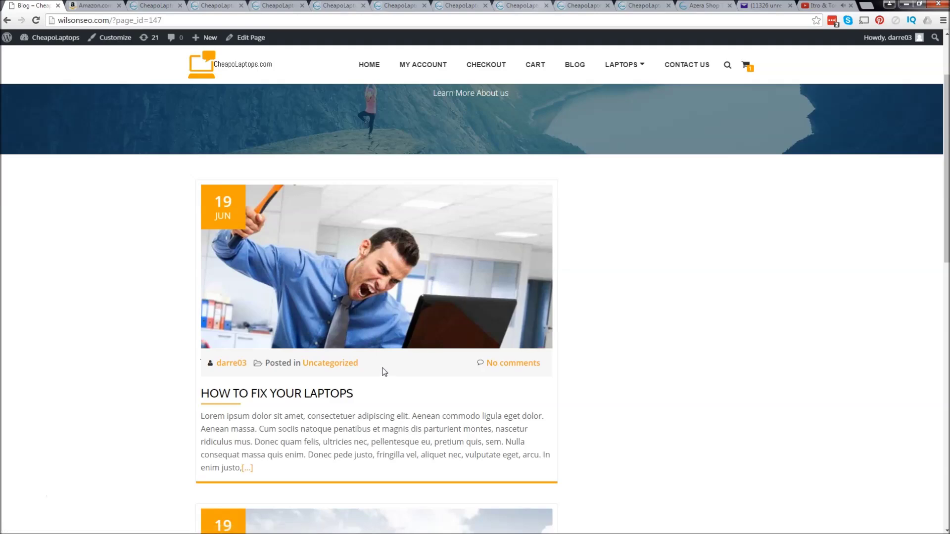
{"action": "scroll", "coordinate": [385, 367], "scroll_direction": "down", "scroll_amount": 5}
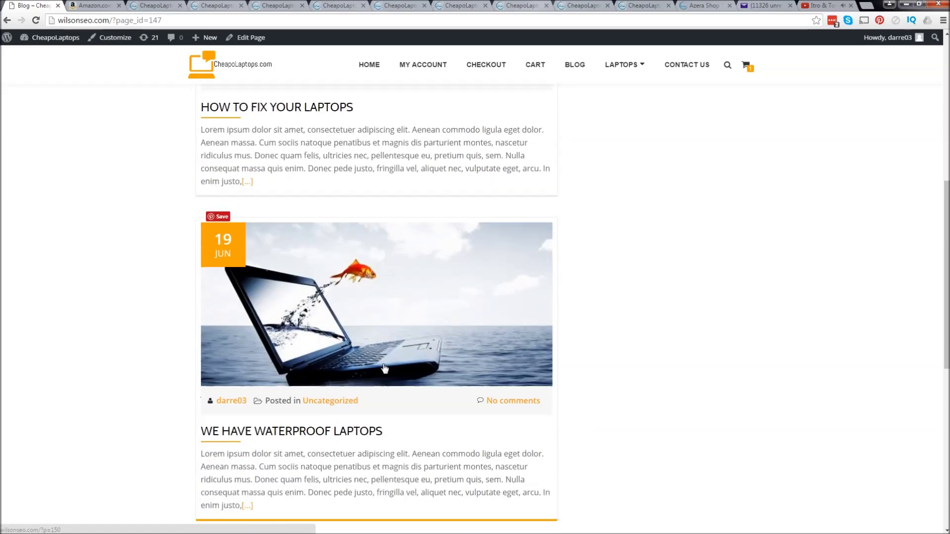
{"action": "scroll", "coordinate": [386, 368], "scroll_direction": "up", "scroll_amount": 6}
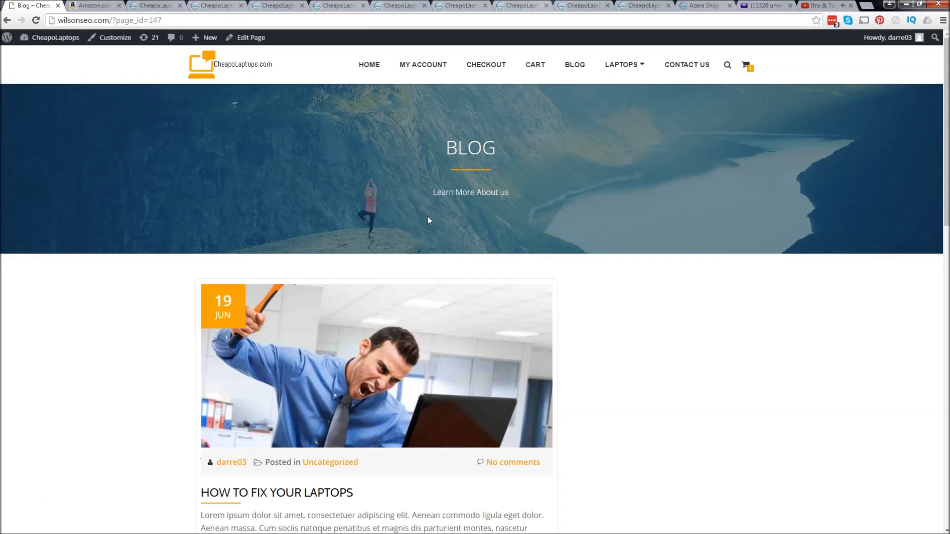
Open the LAPTOPS shop page listing all 9 laptops, then switch to the Amazon soccer ball tab
{"action": "mouse_move", "coordinate": [614, 69]}
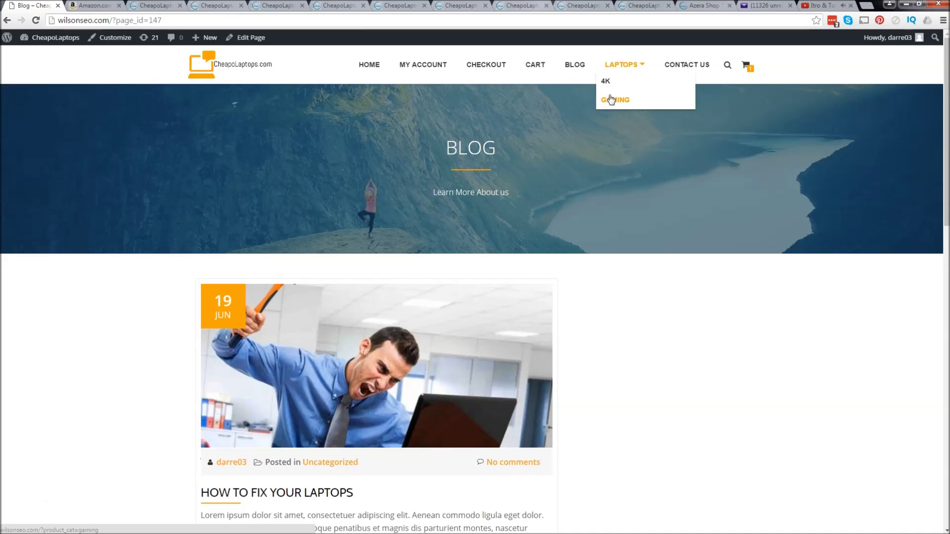
{"action": "left_click", "coordinate": [617, 66]}
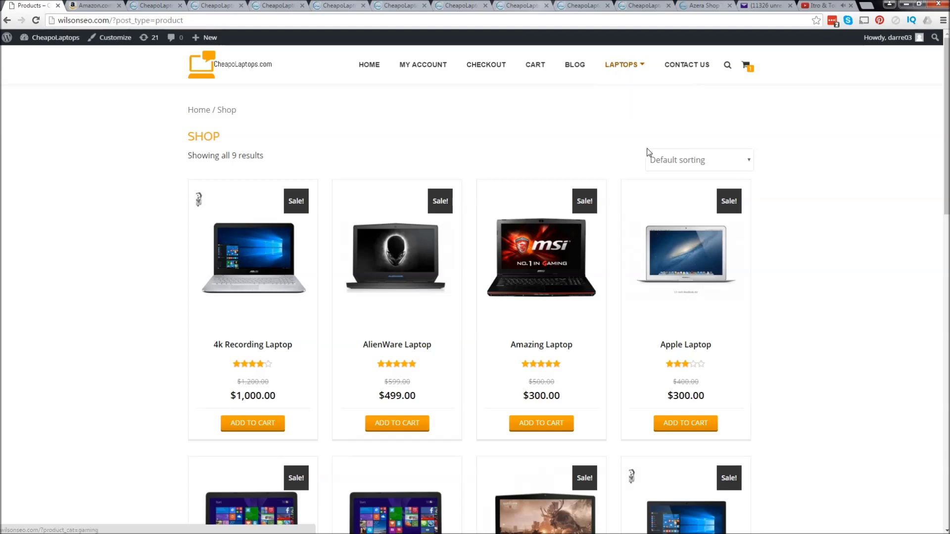
{"action": "scroll", "coordinate": [658, 162], "scroll_direction": "down", "scroll_amount": 2}
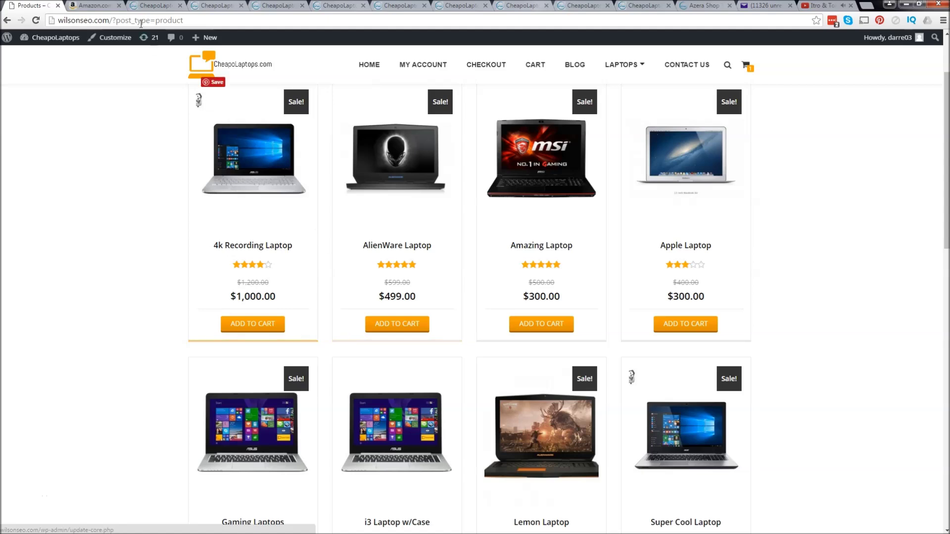
{"action": "left_click", "coordinate": [94, 5]}
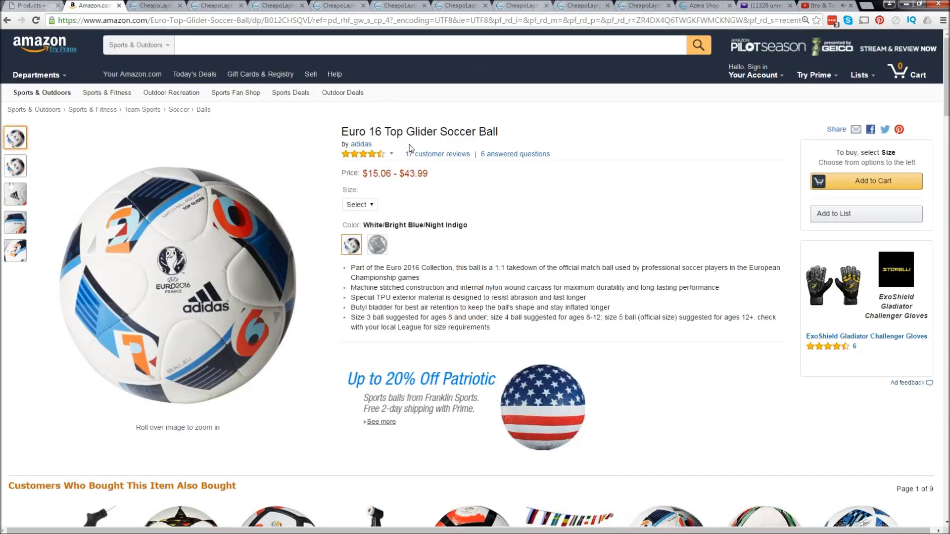
{"action": "mouse_move", "coordinate": [375, 156]}
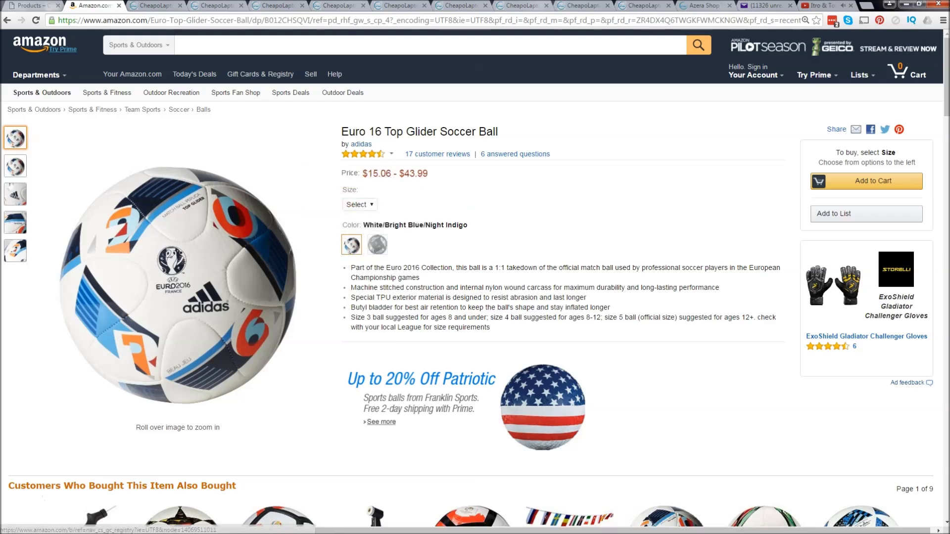
{"action": "left_click", "coordinate": [33, 6]}
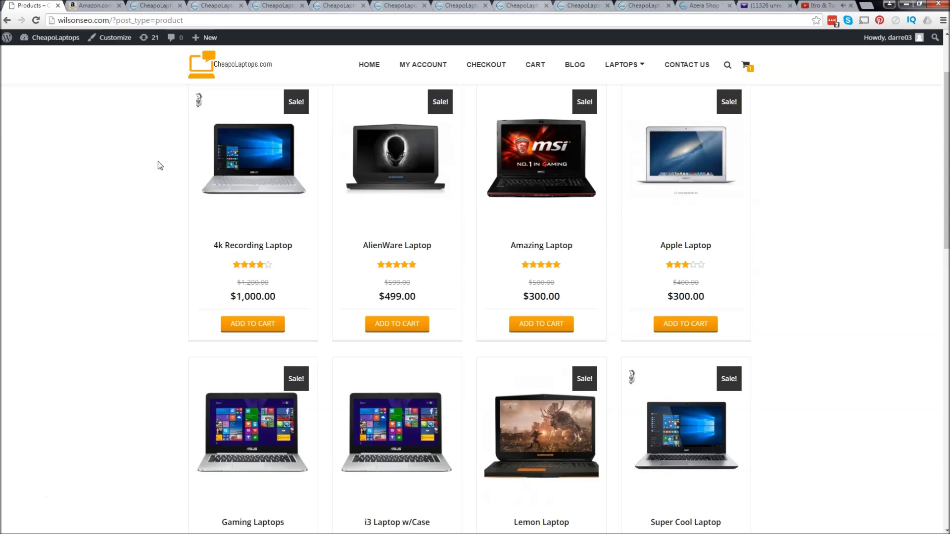
{"action": "scroll", "coordinate": [160, 165], "scroll_direction": "down", "scroll_amount": 3}
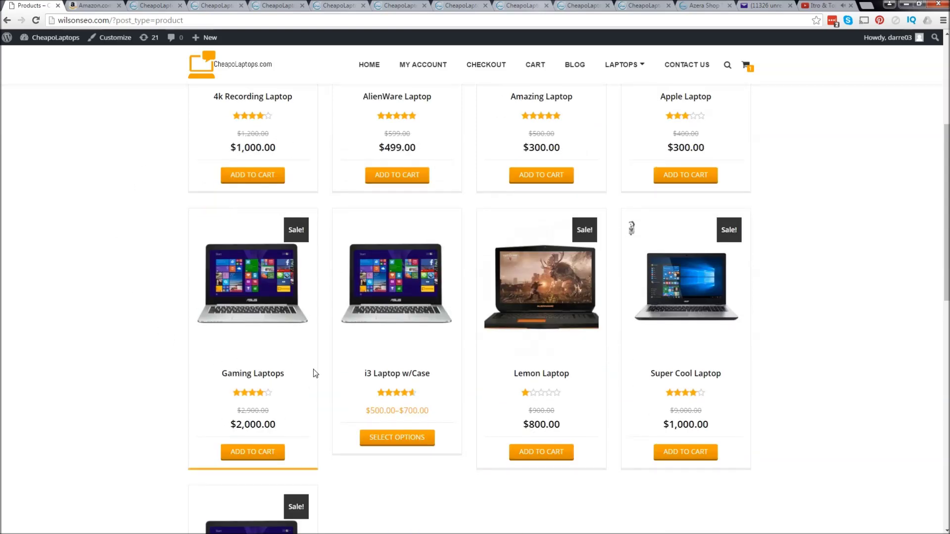
{"action": "left_click", "coordinate": [384, 376]}
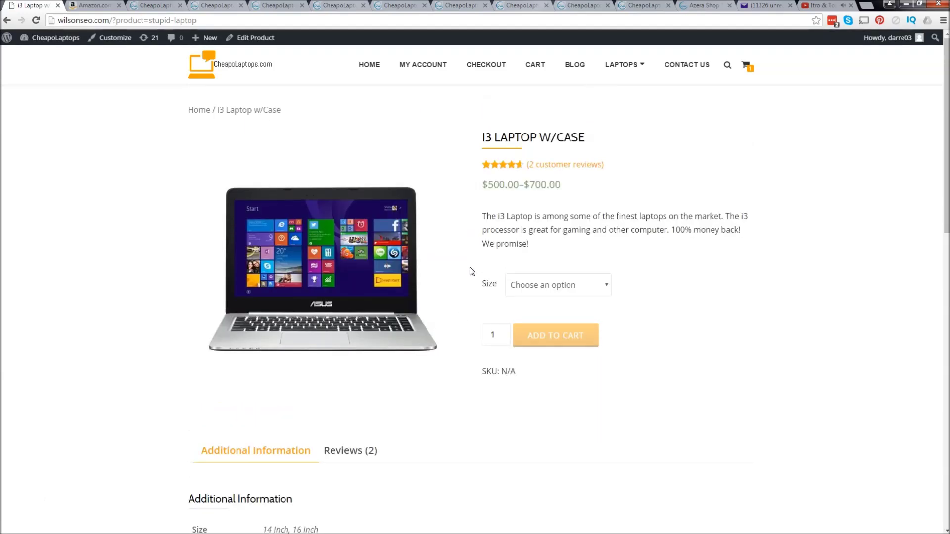
{"action": "left_click", "coordinate": [536, 285]}
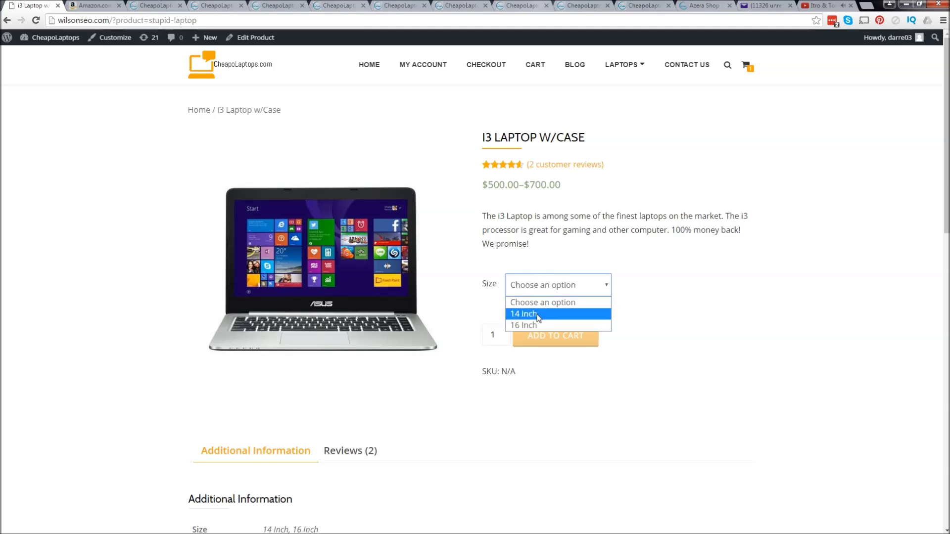
{"action": "left_click", "coordinate": [538, 317]}
{"action": "left_click_drag", "start_coordinate": [520, 331], "coordinate": [483, 333]}
{"action": "left_click", "coordinate": [534, 331]}
{"action": "left_click", "coordinate": [550, 285]}
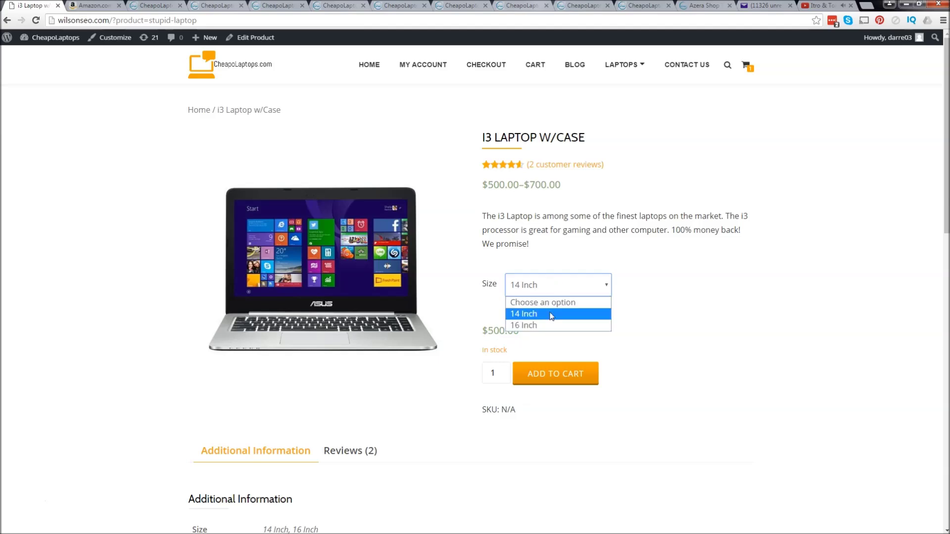
{"action": "left_click", "coordinate": [548, 325]}
{"action": "left_click_drag", "start_coordinate": [519, 330], "coordinate": [483, 331]}
{"action": "left_click", "coordinate": [486, 330]}
{"action": "scroll", "coordinate": [457, 308], "scroll_direction": "down", "scroll_amount": 3}
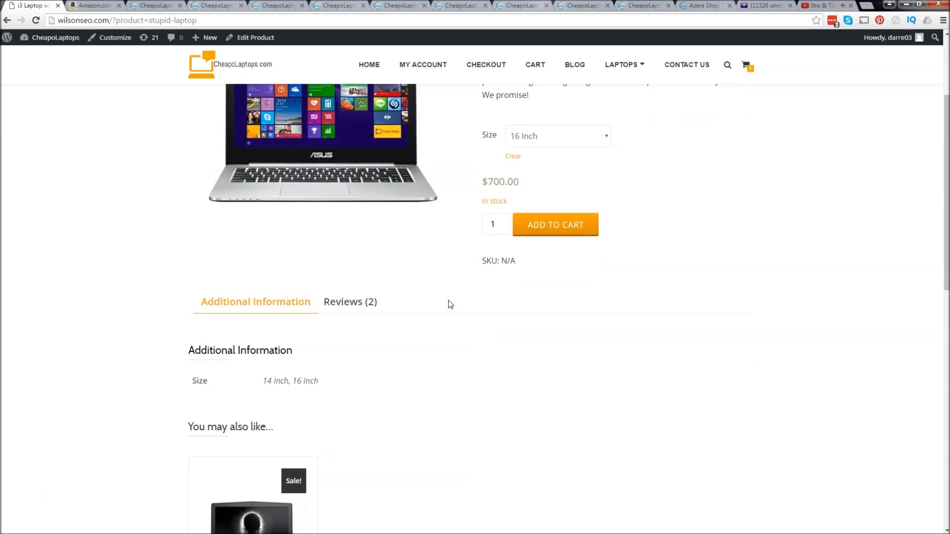
{"action": "left_click", "coordinate": [345, 304]}
{"action": "left_click_drag", "start_coordinate": [414, 418], "coordinate": [232, 417]}
{"action": "left_click", "coordinate": [256, 303]}
{"action": "scroll", "coordinate": [266, 310], "scroll_direction": "down", "scroll_amount": 3}
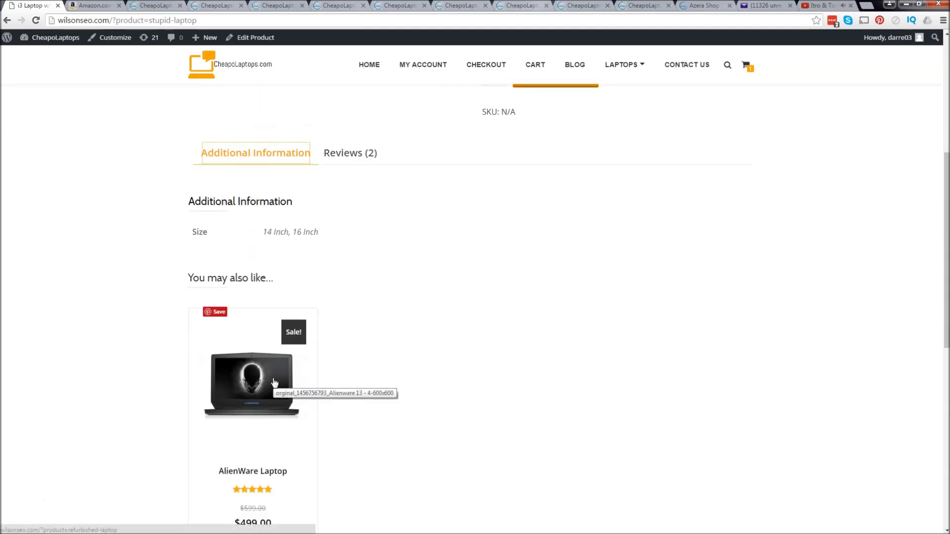
{"action": "scroll", "coordinate": [275, 383], "scroll_direction": "down", "scroll_amount": 2}
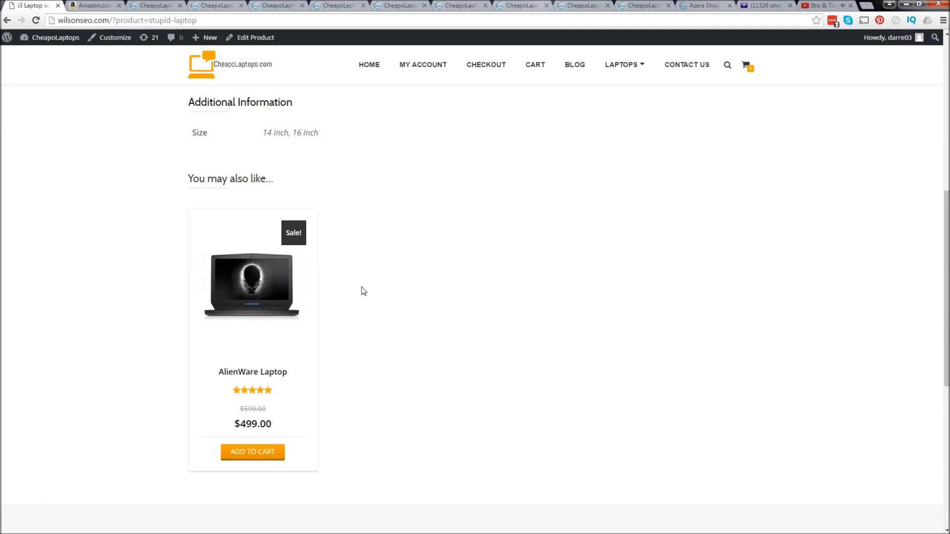
{"action": "scroll", "coordinate": [369, 292], "scroll_direction": "up", "scroll_amount": 8}
{"action": "left_click", "coordinate": [625, 69]}
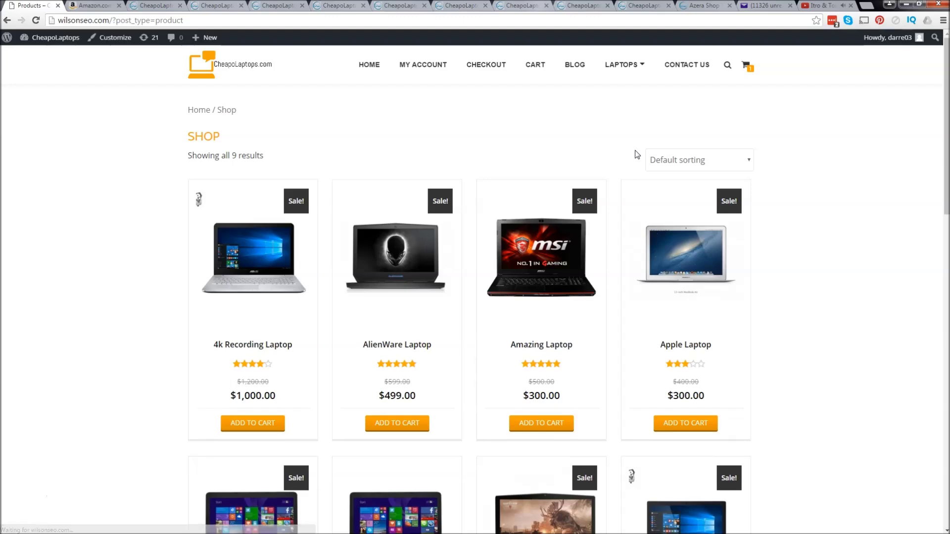
{"action": "scroll", "coordinate": [525, 259], "scroll_direction": "down", "scroll_amount": 5}
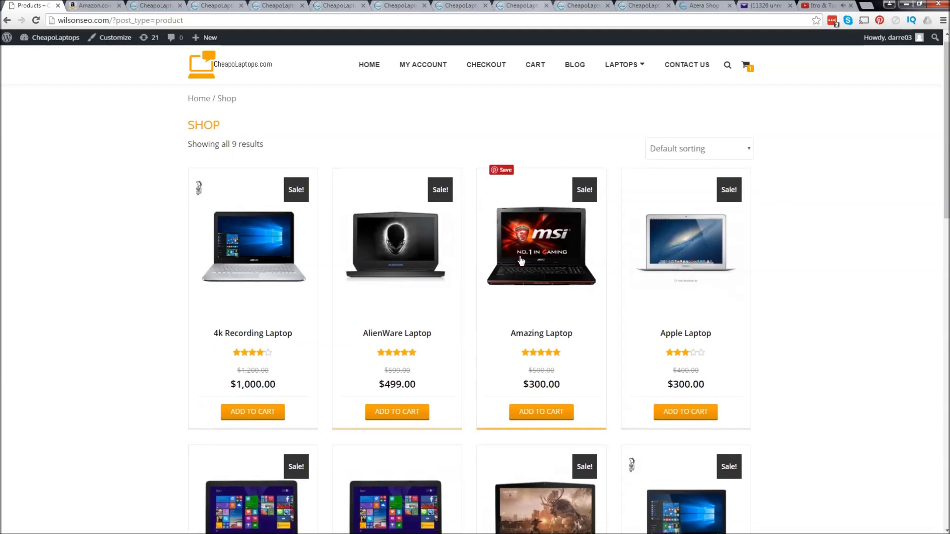
{"action": "scroll", "coordinate": [549, 254], "scroll_direction": "down", "scroll_amount": 4}
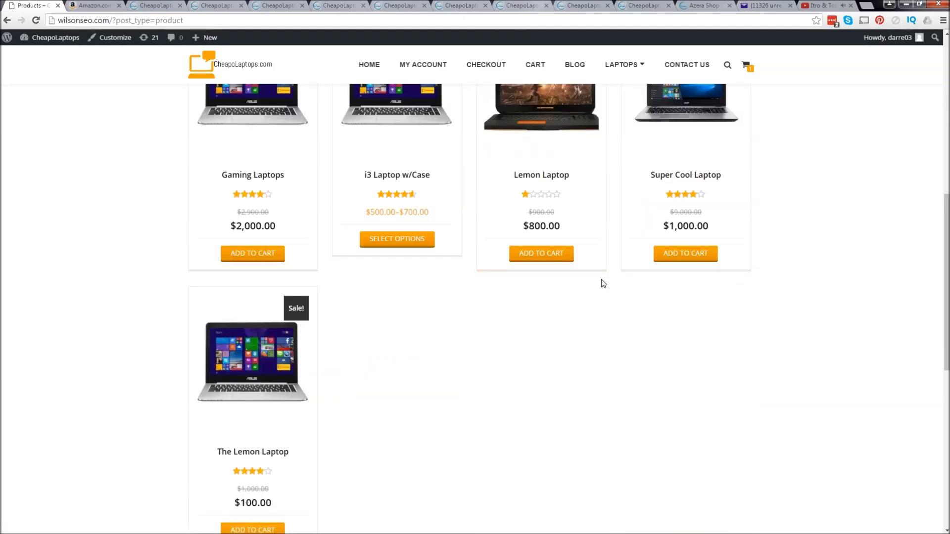
{"action": "scroll", "coordinate": [602, 282], "scroll_direction": "up", "scroll_amount": 8}
{"action": "scroll", "coordinate": [601, 278], "scroll_direction": "up", "scroll_amount": 1}
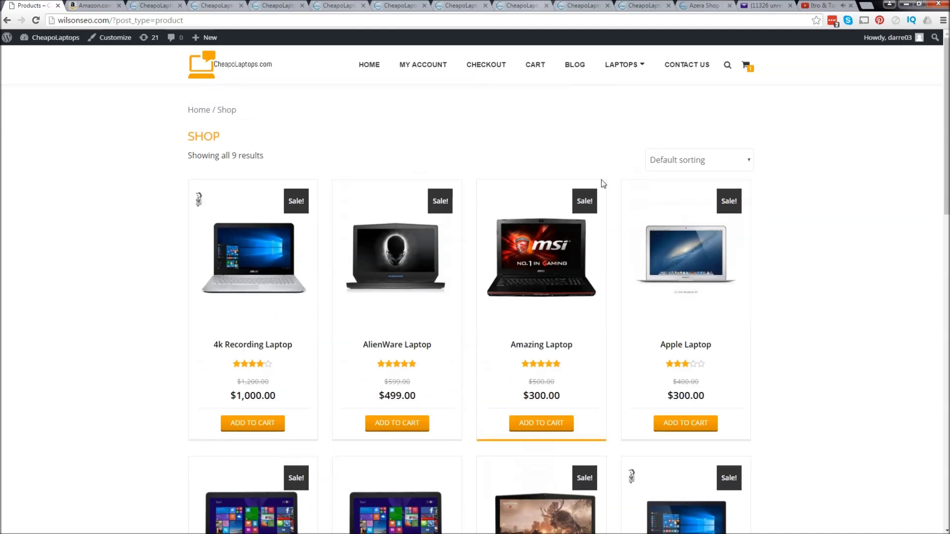
Check the Contact Us page's Your Name field, return to Home, and bring up the Notepad notes
{"action": "left_click", "coordinate": [687, 66]}
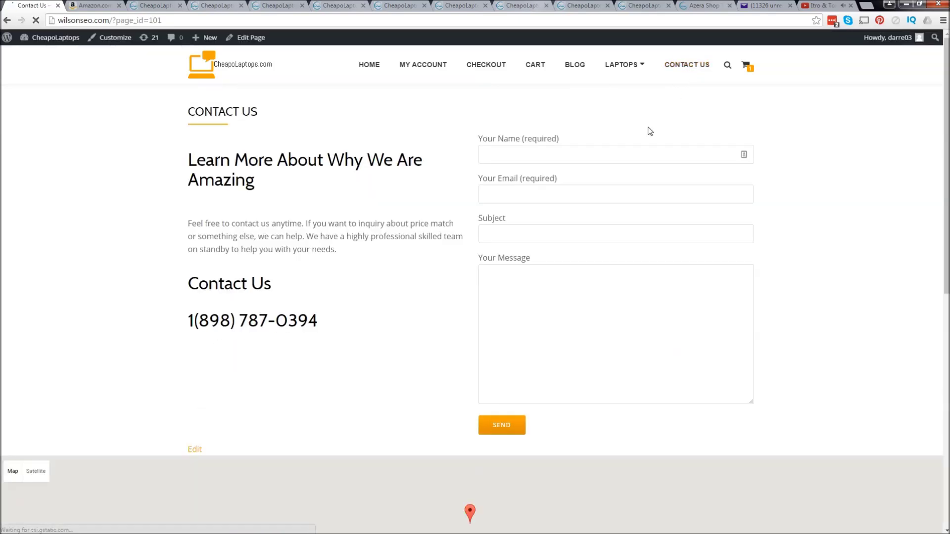
{"action": "scroll", "coordinate": [409, 177], "scroll_direction": "down", "scroll_amount": 3}
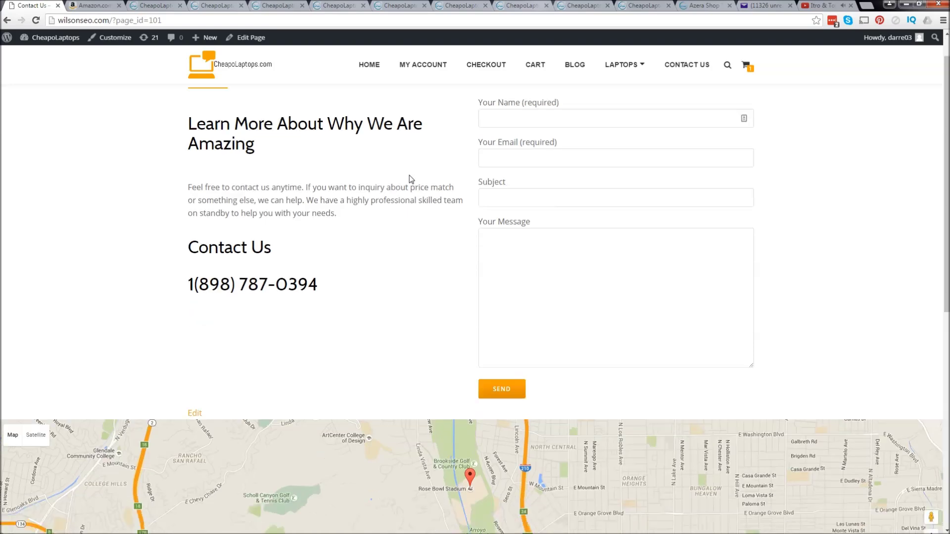
{"action": "scroll", "coordinate": [364, 196], "scroll_direction": "up", "scroll_amount": 3}
{"action": "left_click", "coordinate": [508, 156]}
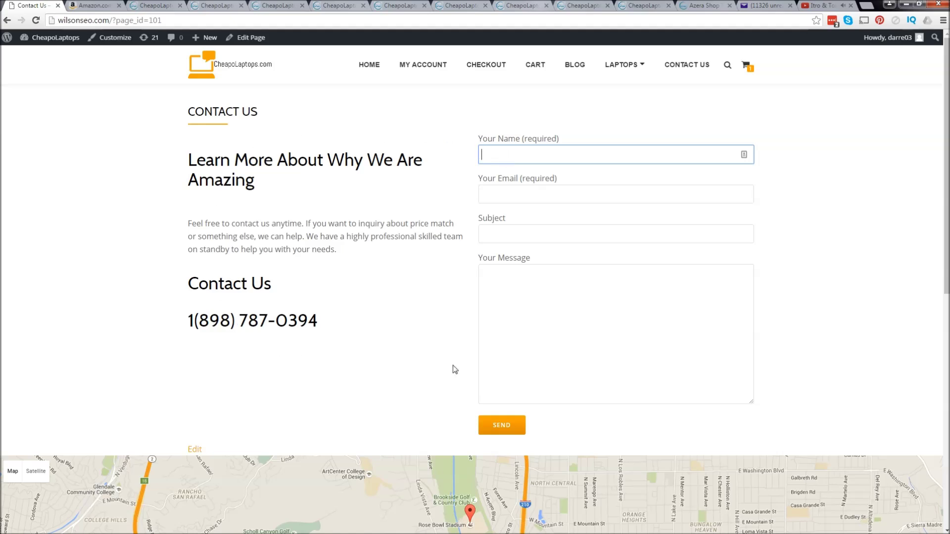
{"action": "left_click", "coordinate": [371, 66]}
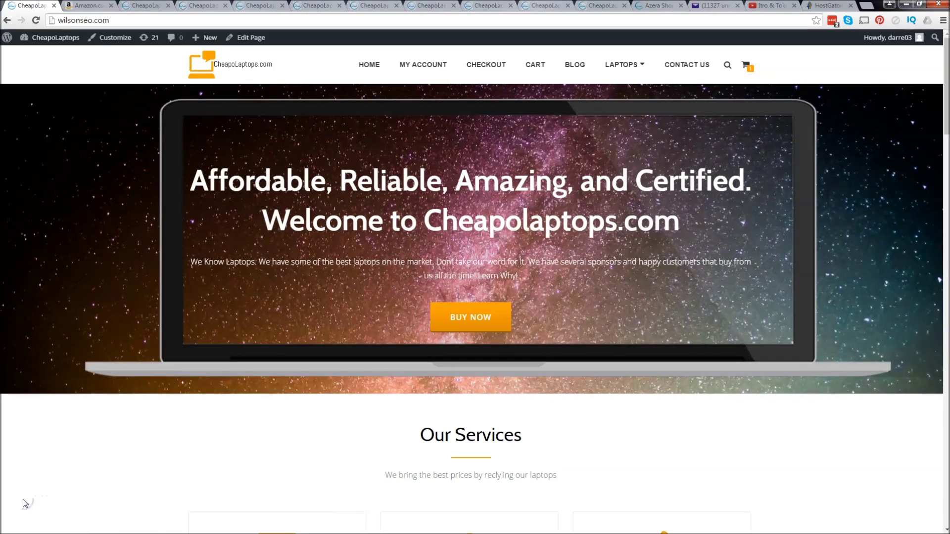
{"action": "left_click", "coordinate": [357, 527]}
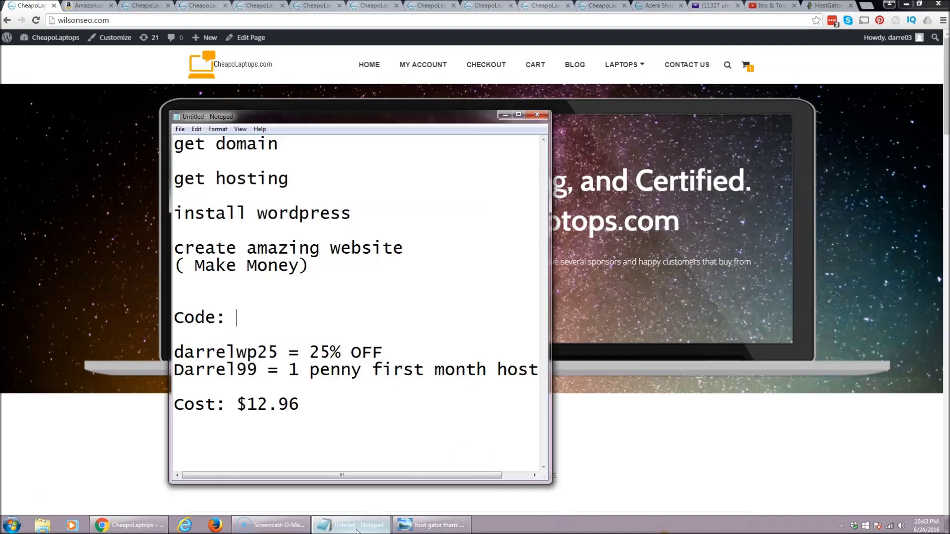
Highlight each Notepad line: get domain, get hosting, install wordpress, create amazing website
{"action": "left_click", "coordinate": [297, 144]}
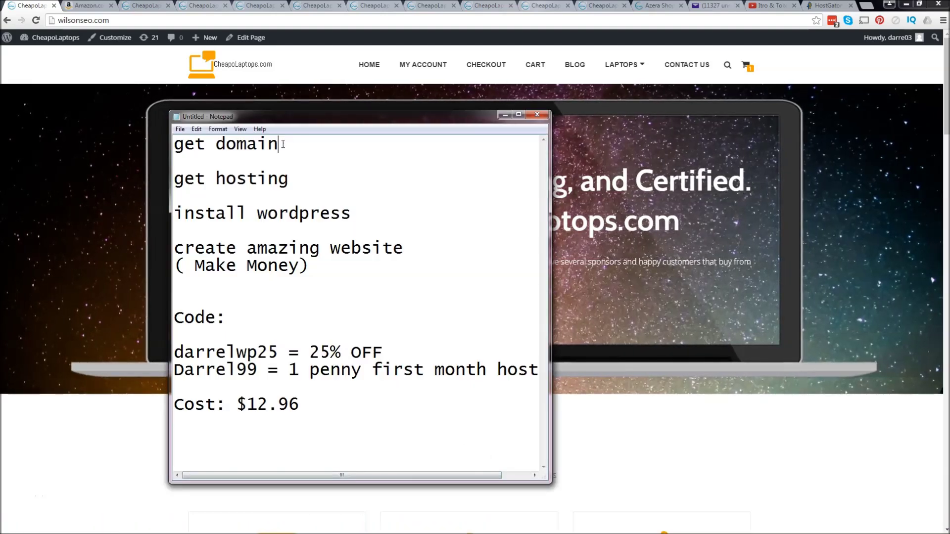
{"action": "left_click_drag", "start_coordinate": [290, 144], "coordinate": [184, 145]}
{"action": "left_click", "coordinate": [245, 187]}
{"action": "left_click_drag", "start_coordinate": [291, 179], "coordinate": [174, 181]}
{"action": "left_click_drag", "start_coordinate": [351, 214], "coordinate": [173, 213]}
{"action": "left_click_drag", "start_coordinate": [404, 248], "coordinate": [174, 248]}
{"action": "left_click", "coordinate": [235, 321]}
Load hostgator.com in a new tab and go to the web hosting plans
{"action": "left_click", "coordinate": [866, 7]}
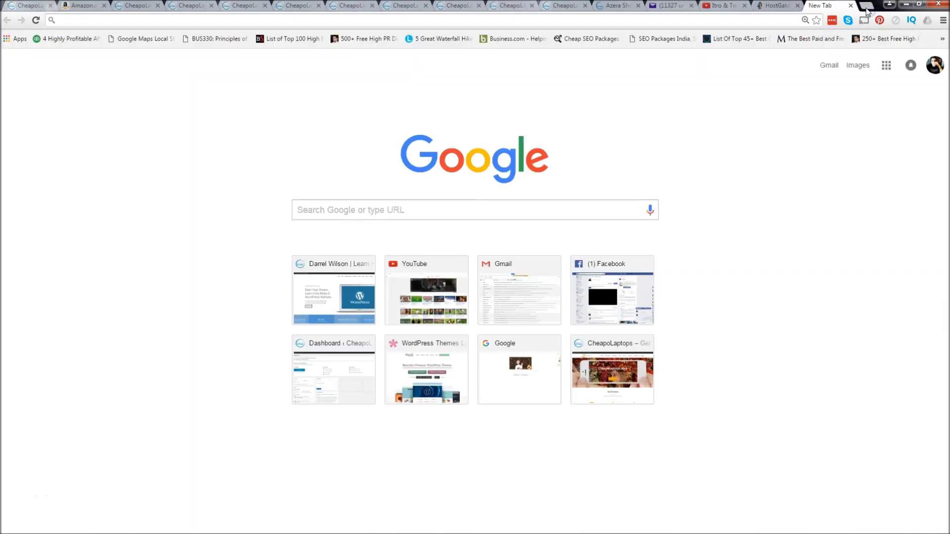
{"action": "type", "text": "hostgator.com"}
{"action": "key", "text": "Return"}
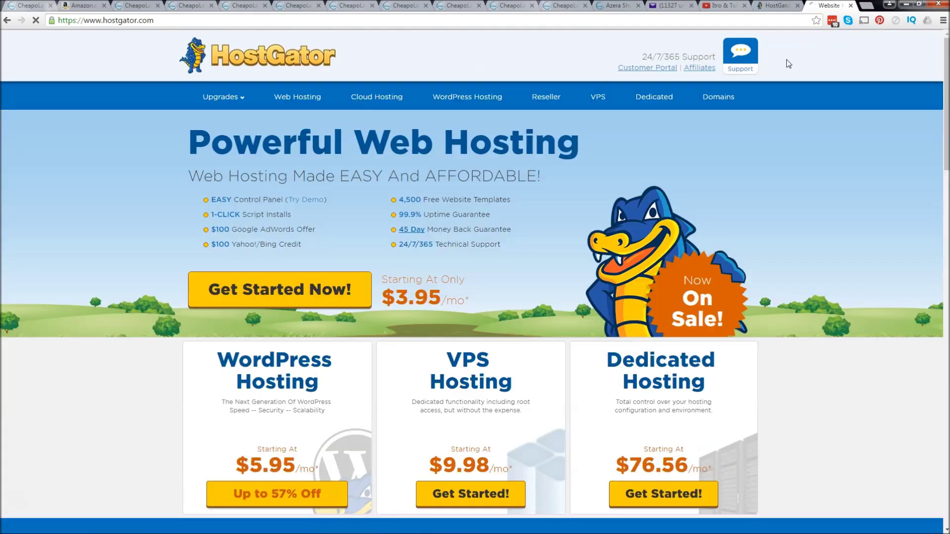
{"action": "left_click", "coordinate": [318, 287]}
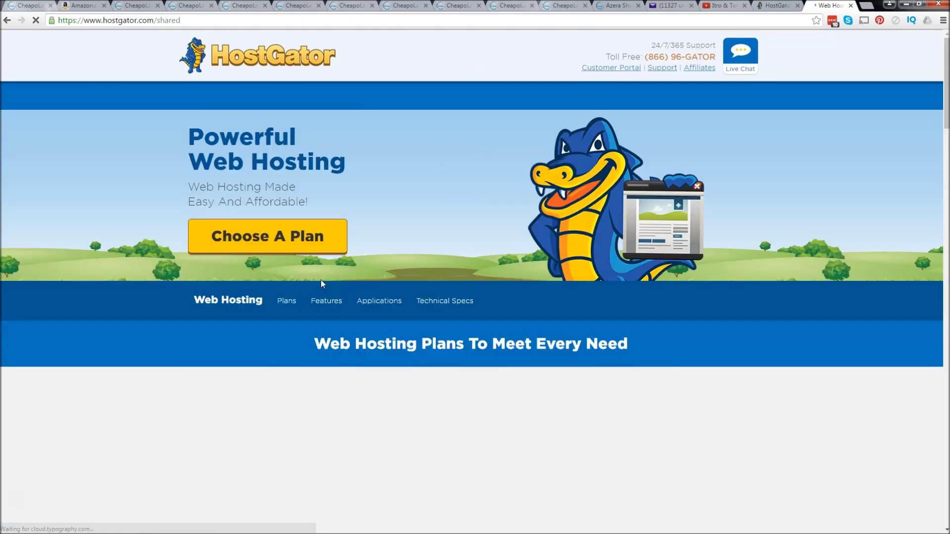
Compare the Hatchling and Baby plan domain limits and sign up for the Baby Plan
{"action": "scroll", "coordinate": [409, 217], "scroll_direction": "down", "scroll_amount": 2}
{"action": "scroll", "coordinate": [409, 217], "scroll_direction": "down", "scroll_amount": 1}
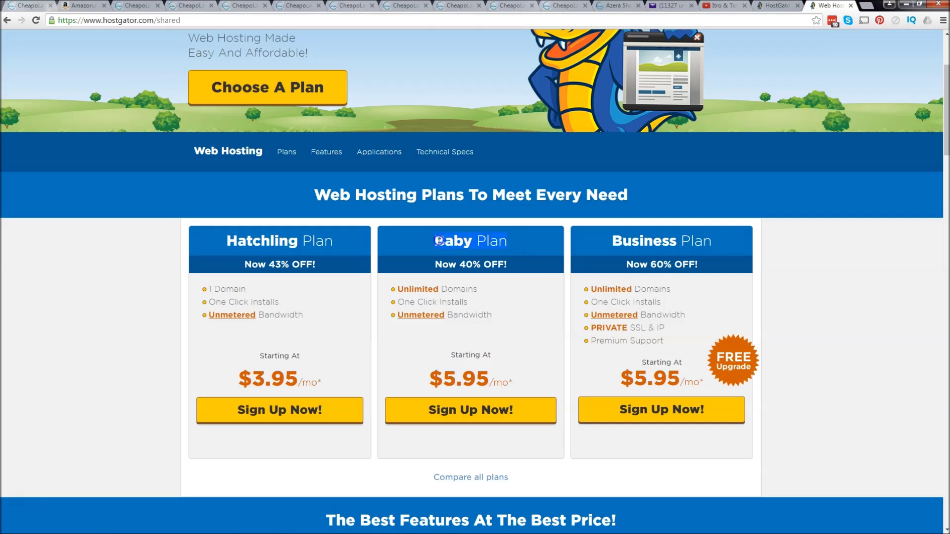
{"action": "left_click_drag", "start_coordinate": [478, 291], "coordinate": [401, 290]}
{"action": "left_click_drag", "start_coordinate": [280, 294], "coordinate": [206, 291]}
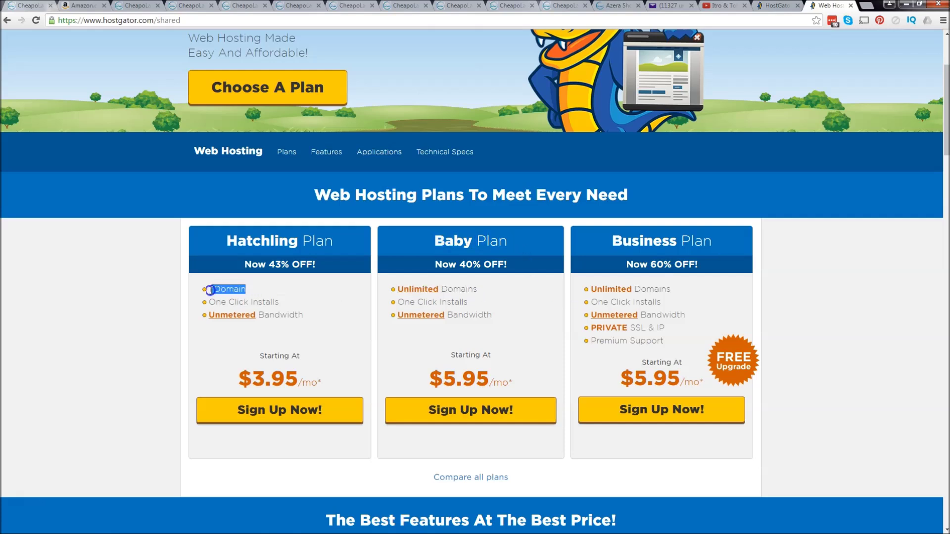
{"action": "left_click", "coordinate": [452, 343]}
{"action": "left_click", "coordinate": [493, 410]}
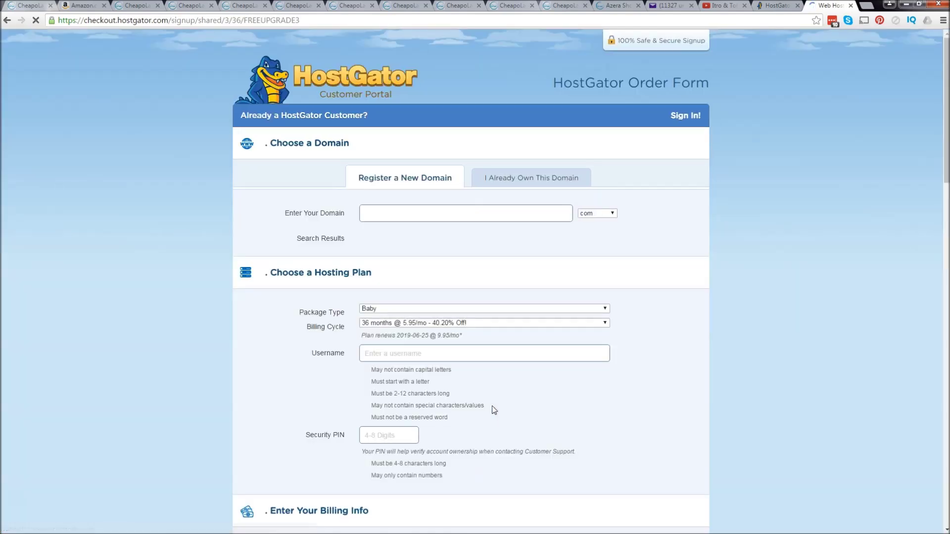
Enter ilovekyloren as the new primary domain
{"action": "left_click", "coordinate": [426, 210]}
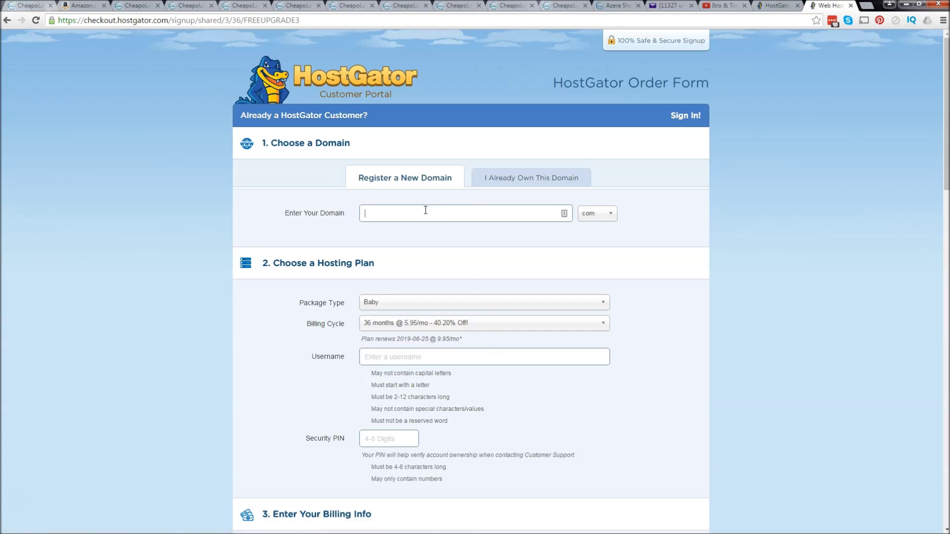
{"action": "type", "text": "ilovekyloren"}
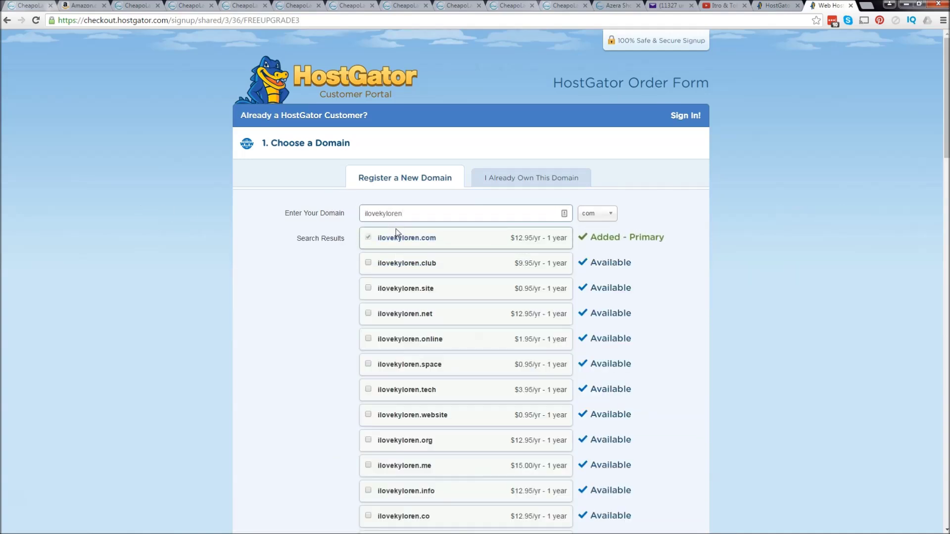
{"action": "scroll", "coordinate": [341, 270], "scroll_direction": "down", "scroll_amount": 4}
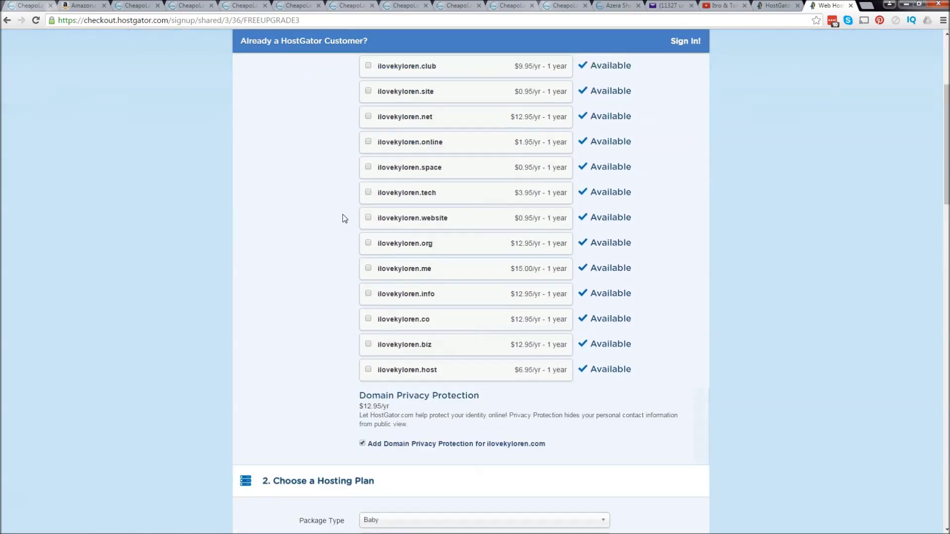
{"action": "scroll", "coordinate": [345, 218], "scroll_direction": "down", "scroll_amount": 2}
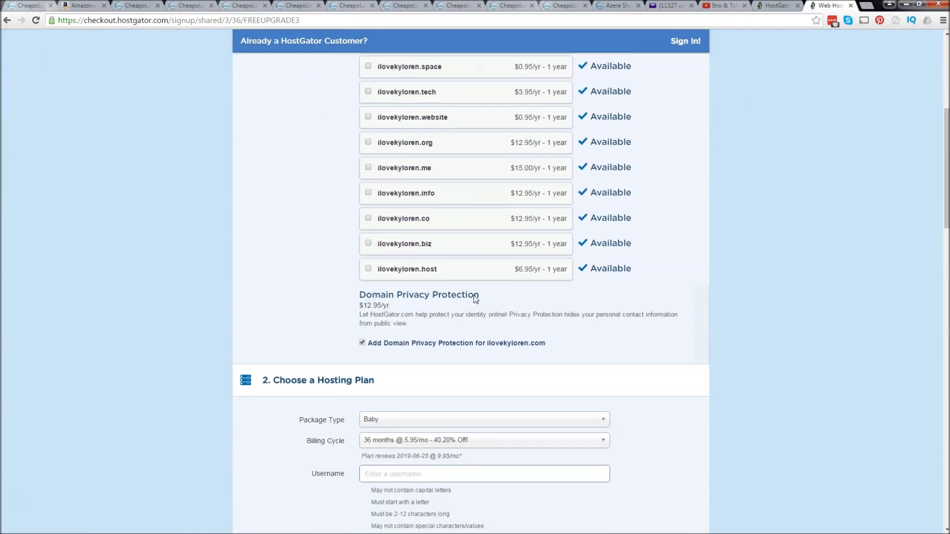
Untick Add Domain Privacy Protection after reading its description
{"action": "left_click_drag", "start_coordinate": [479, 296], "coordinate": [361, 298]}
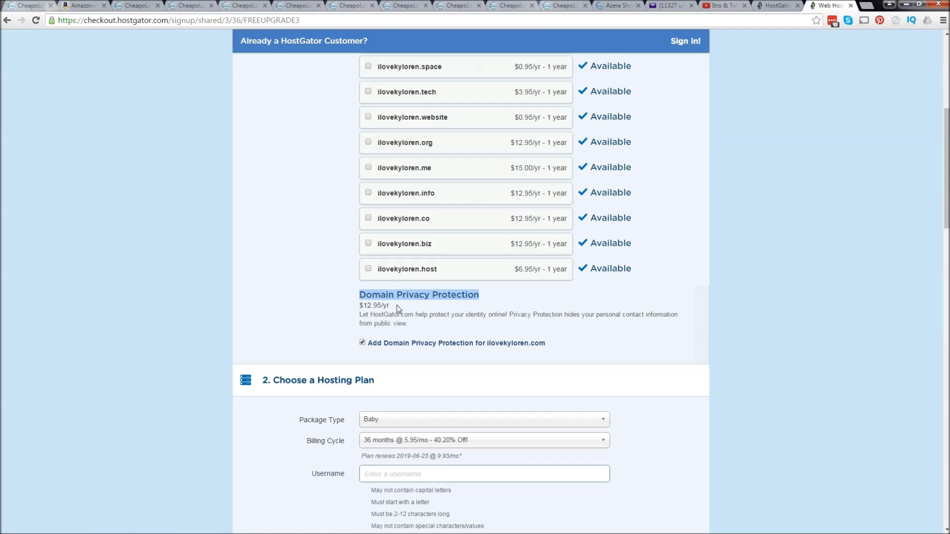
{"action": "left_click_drag", "start_coordinate": [518, 315], "coordinate": [679, 316]}
{"action": "left_click", "coordinate": [582, 315]}
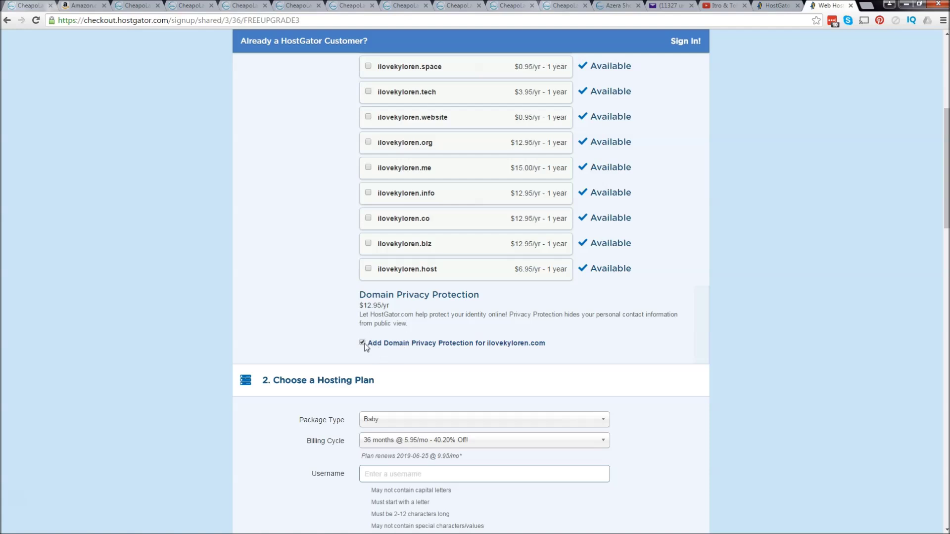
{"action": "left_click", "coordinate": [363, 343]}
{"action": "scroll", "coordinate": [267, 292], "scroll_direction": "down", "scroll_amount": 3}
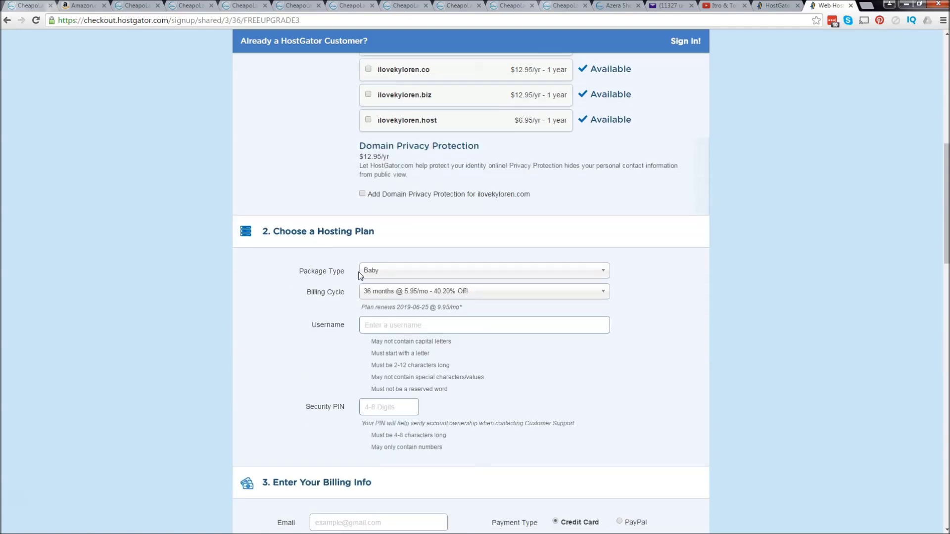
Keep the Baby package and set the billing cycle to 1 month @ 11.95/mo
{"action": "left_click", "coordinate": [390, 274]}
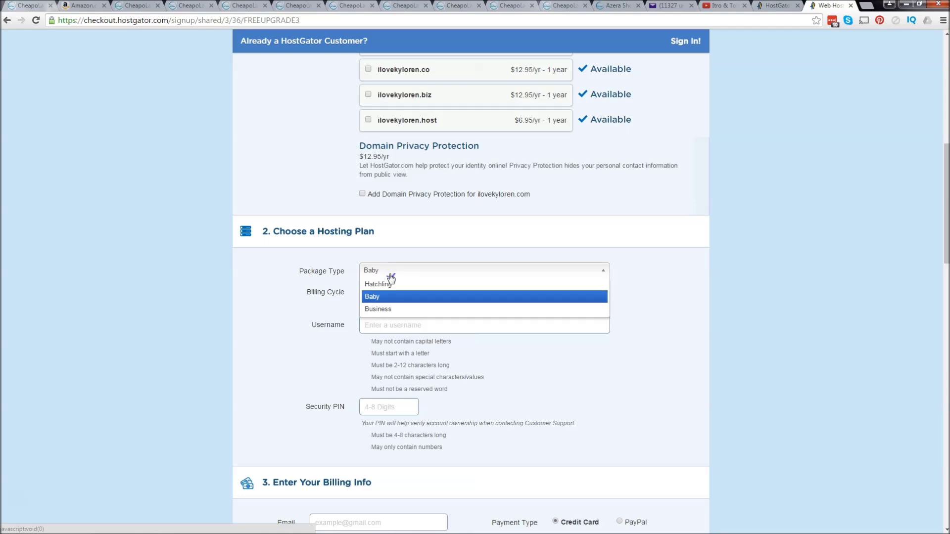
{"action": "left_click", "coordinate": [390, 297]}
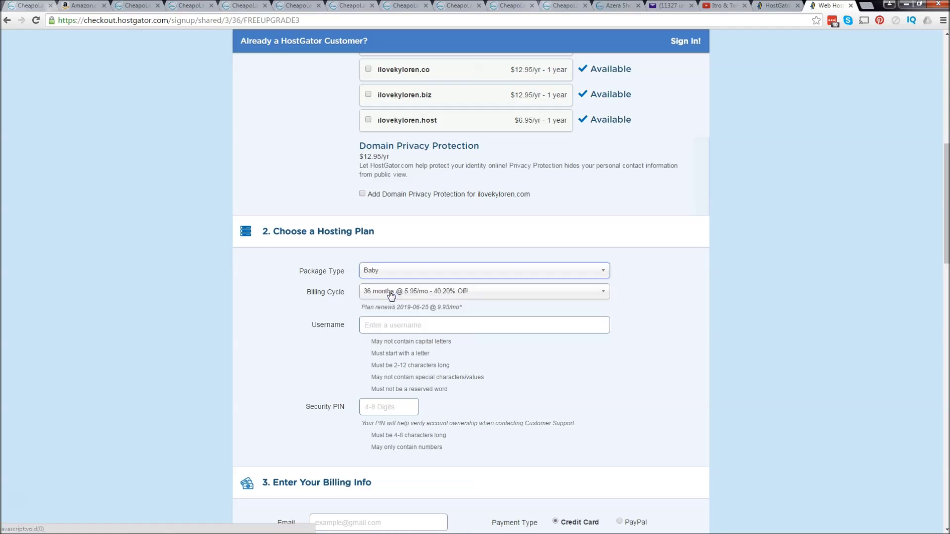
{"action": "left_click", "coordinate": [391, 295]}
{"action": "left_click", "coordinate": [395, 304]}
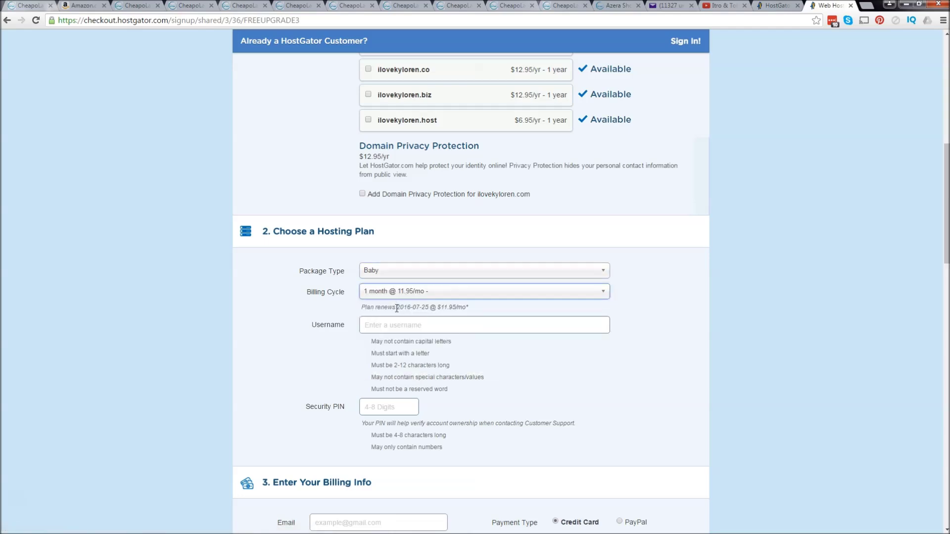
Fill in an account username and a four-digit security PIN
{"action": "left_click", "coordinate": [403, 328]}
{"action": "type", "text": "hansolo99"}
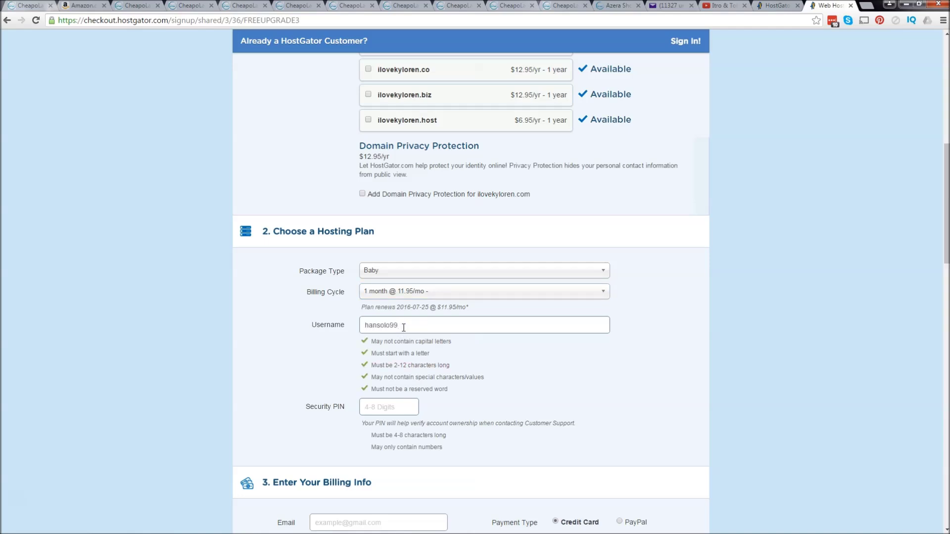
{"action": "key", "text": "Tab"}
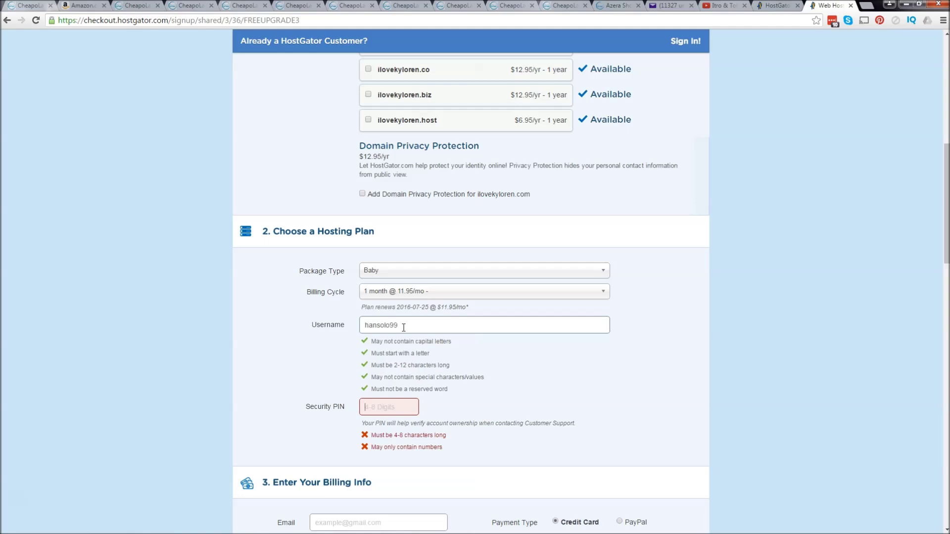
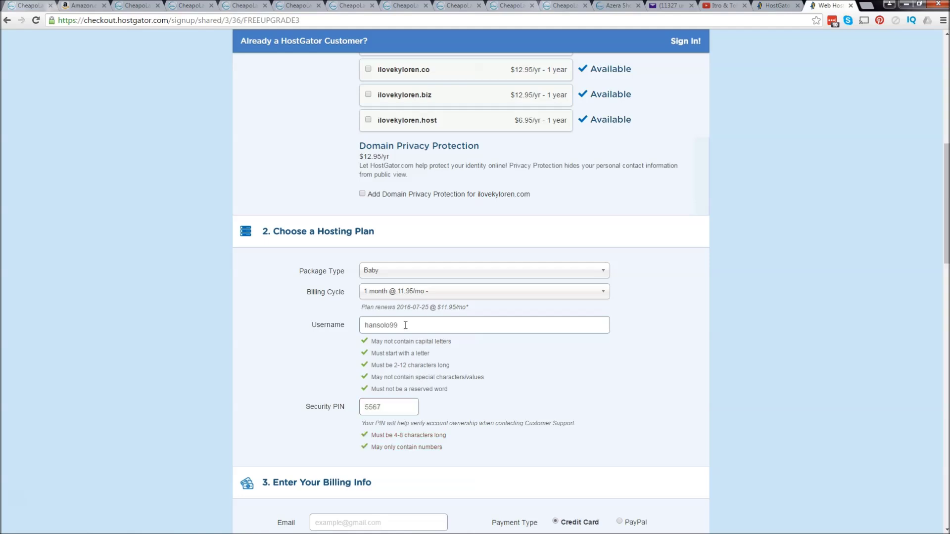
{"action": "scroll", "coordinate": [254, 329], "scroll_direction": "down", "scroll_amount": 6}
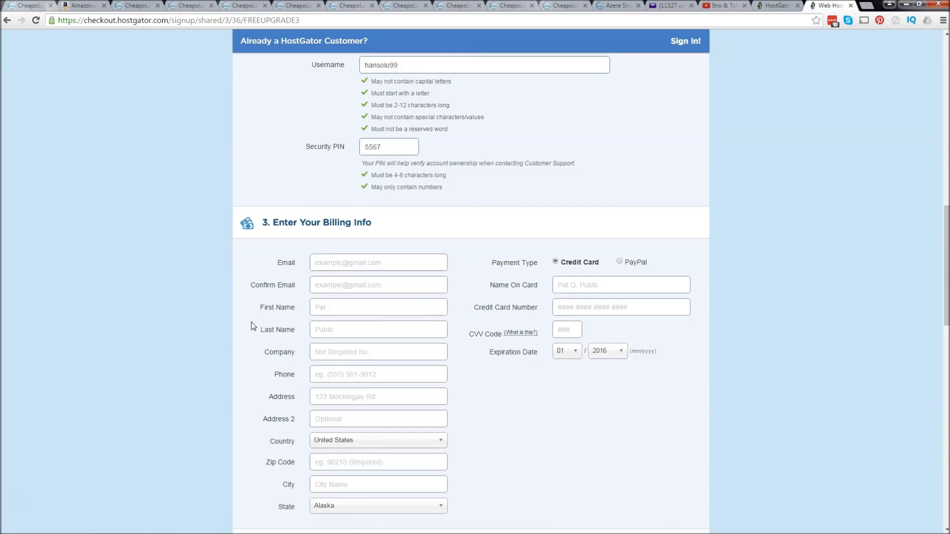
Scroll down to the billing information and click into Name on Card
{"action": "scroll", "coordinate": [335, 268], "scroll_direction": "down", "scroll_amount": 1}
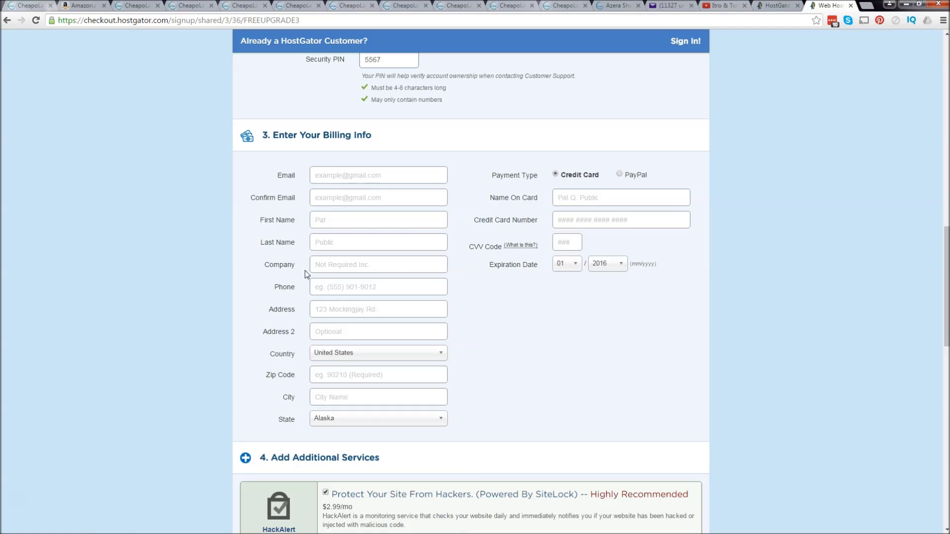
{"action": "left_click", "coordinate": [583, 204]}
{"action": "scroll", "coordinate": [217, 221], "scroll_direction": "down", "scroll_amount": 6}
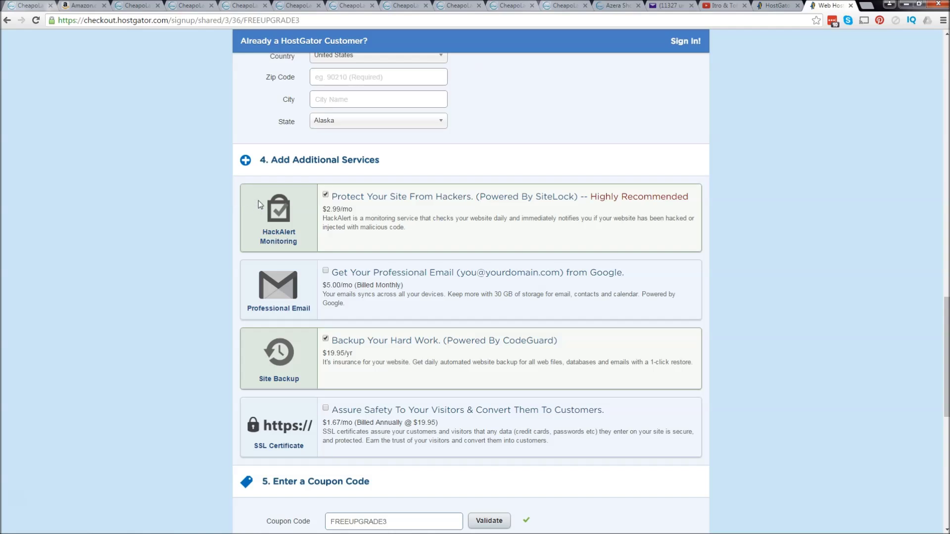
Untick HackAlert Monitoring and Site Backup, leaving $24.90 due, and select the existing coupon code
{"action": "left_click", "coordinate": [325, 196]}
{"action": "left_click", "coordinate": [326, 340]}
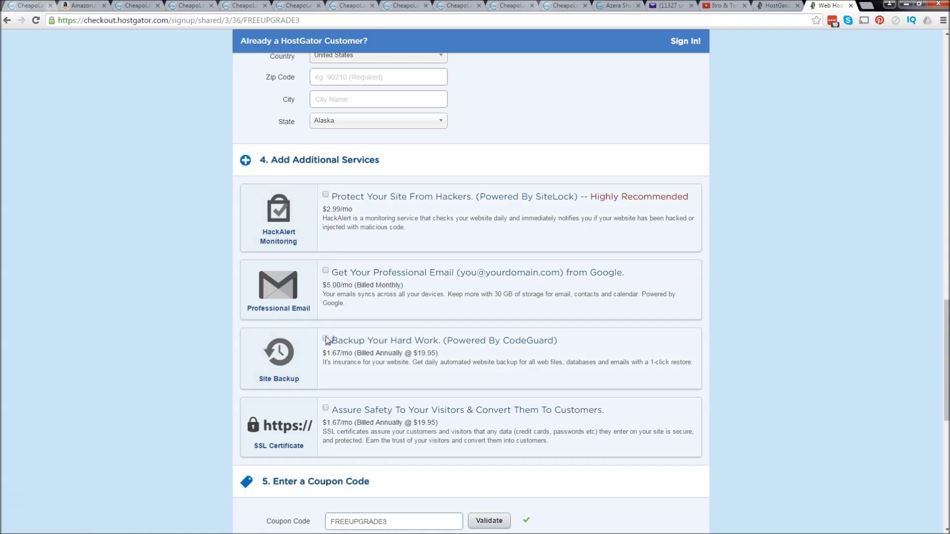
{"action": "scroll", "coordinate": [215, 255], "scroll_direction": "down", "scroll_amount": 5}
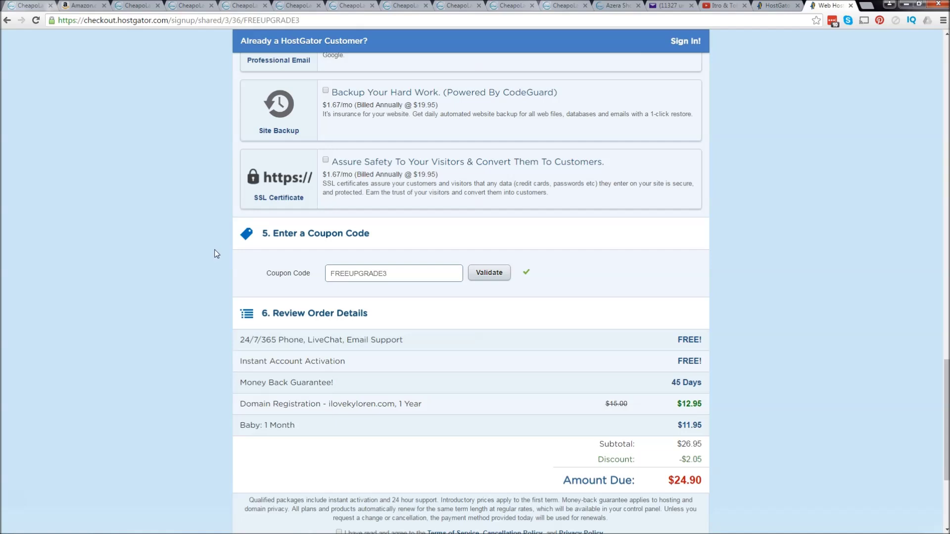
{"action": "left_click_drag", "start_coordinate": [663, 479], "coordinate": [703, 477]}
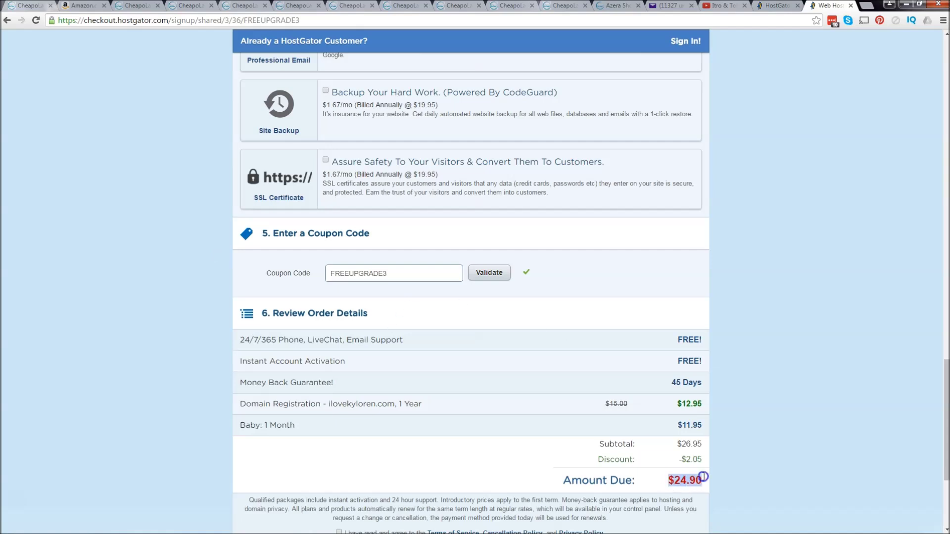
{"action": "double_click", "coordinate": [427, 276]}
Enter and validate the darrelwp coupon, then untick the re-added HackAlert add-on
{"action": "type", "text": "darrelwp25"}
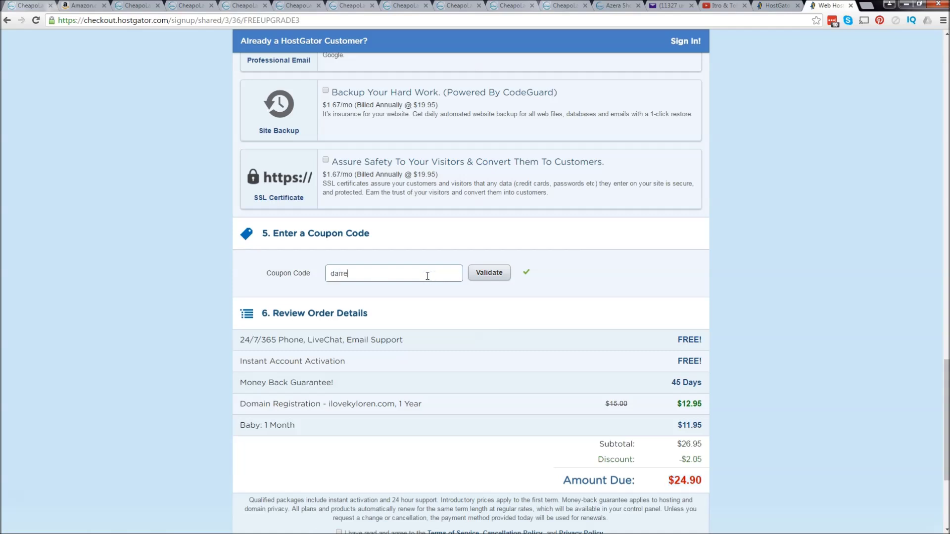
{"action": "left_click", "coordinate": [497, 278]}
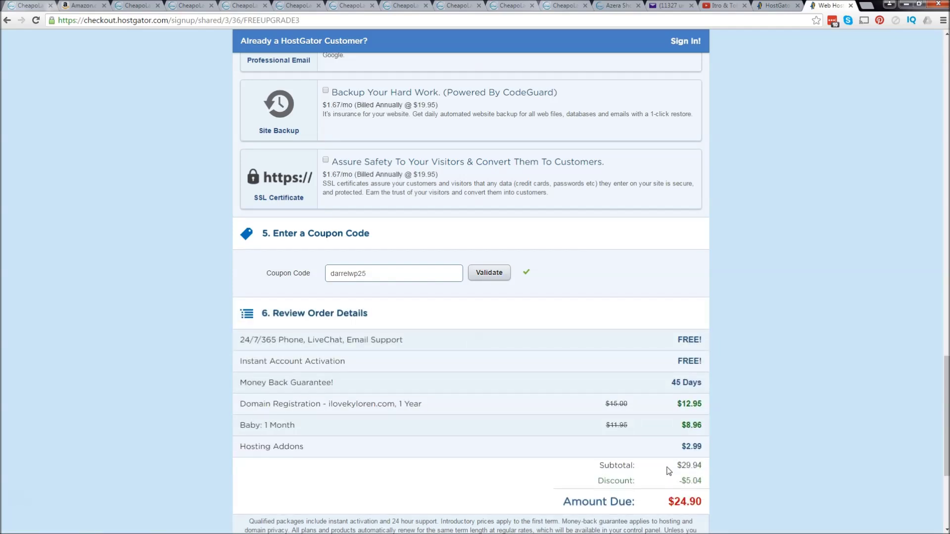
{"action": "scroll", "coordinate": [517, 396], "scroll_direction": "up", "scroll_amount": 3}
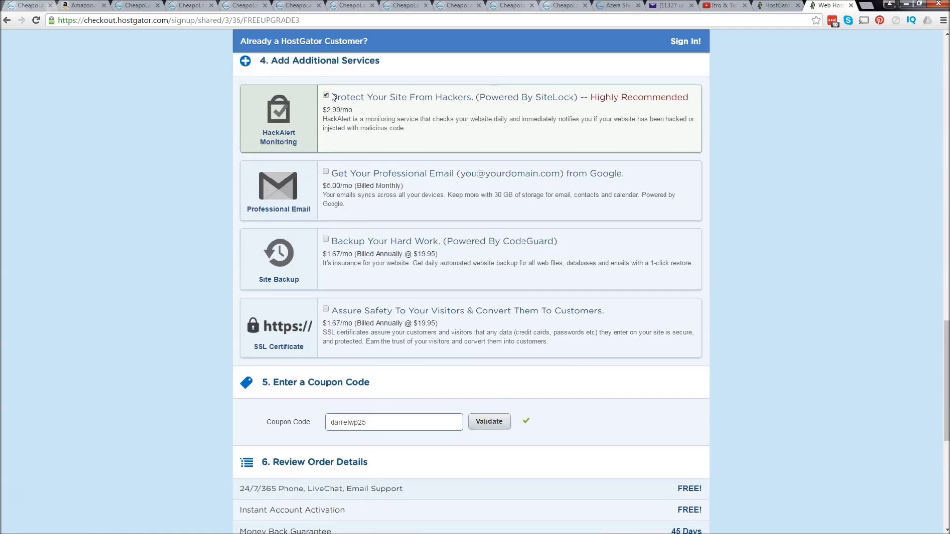
{"action": "left_click", "coordinate": [326, 96]}
{"action": "scroll", "coordinate": [459, 215], "scroll_direction": "down", "scroll_amount": 4}
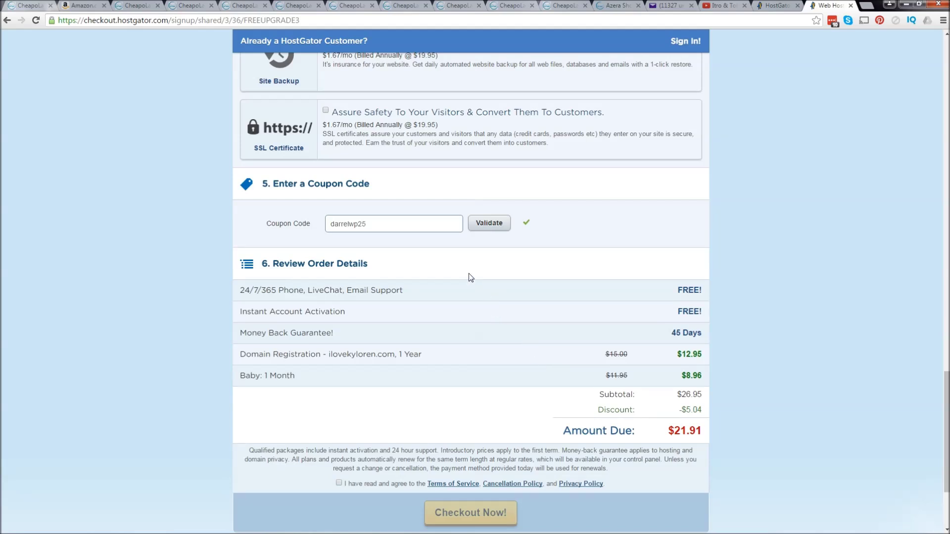
Shorten the coupon code, revalidate it, and untick HackAlert again for a $12.96 amount due
{"action": "left_click", "coordinate": [444, 226]}
{"action": "key", "text": "BackSpace"}
{"action": "key", "text": "BackSpace"}
{"action": "left_click", "coordinate": [490, 227]}
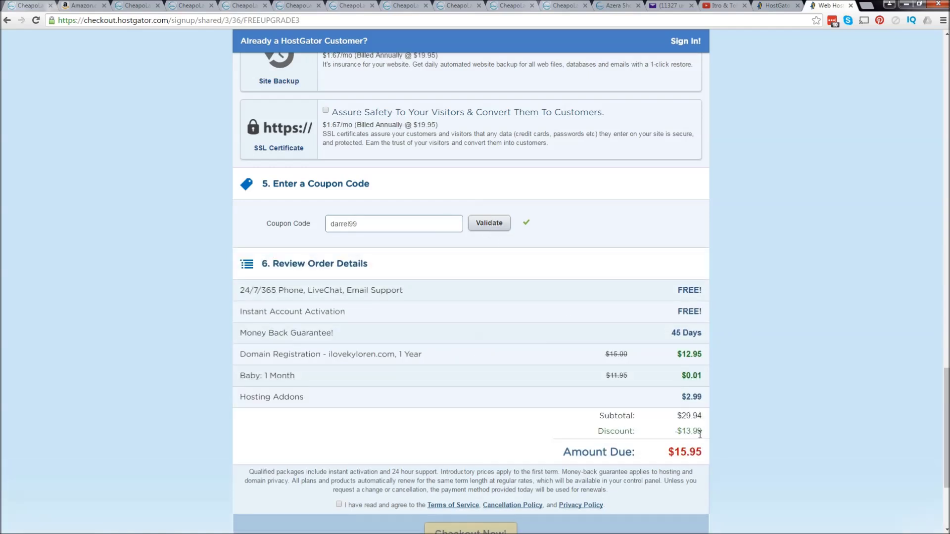
{"action": "scroll", "coordinate": [455, 313], "scroll_direction": "up", "scroll_amount": 4}
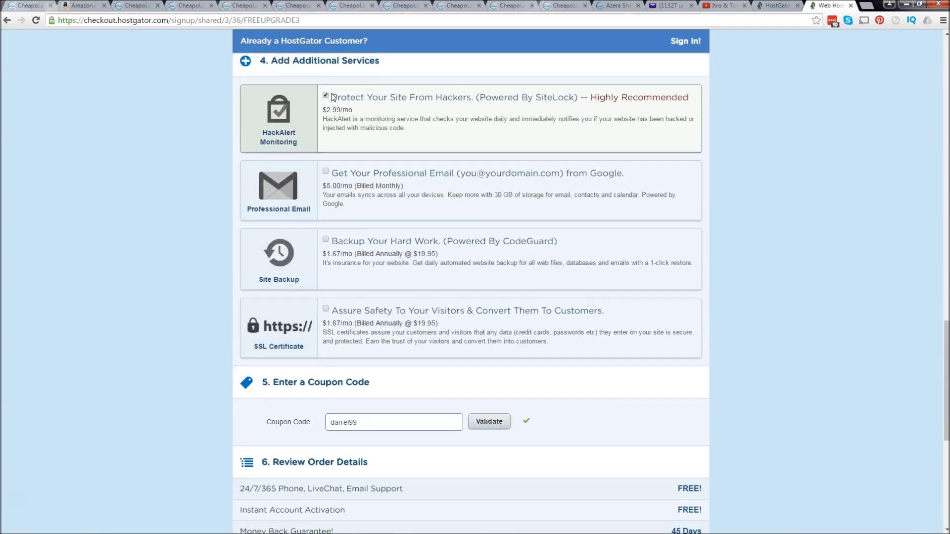
{"action": "left_click", "coordinate": [326, 96]}
{"action": "scroll", "coordinate": [492, 220], "scroll_direction": "down", "scroll_amount": 5}
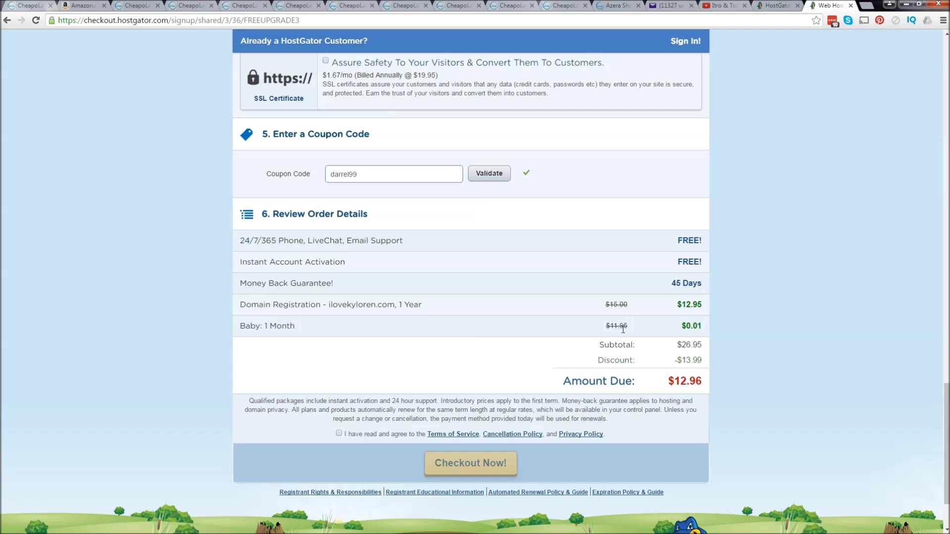
{"action": "scroll", "coordinate": [471, 269], "scroll_direction": "down", "scroll_amount": 2}
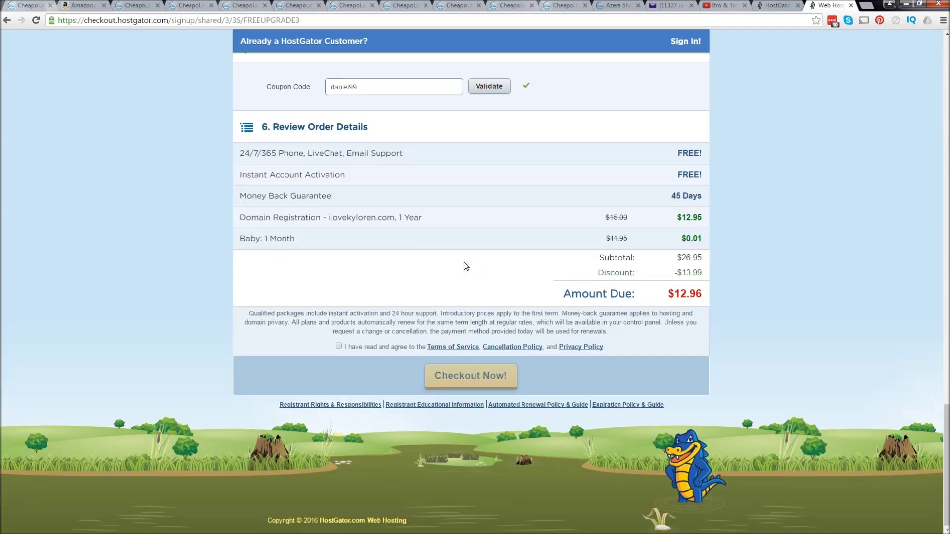
Agree to the terms of service, submit the hosting order, and open the thank-you image
{"action": "left_click", "coordinate": [339, 347]}
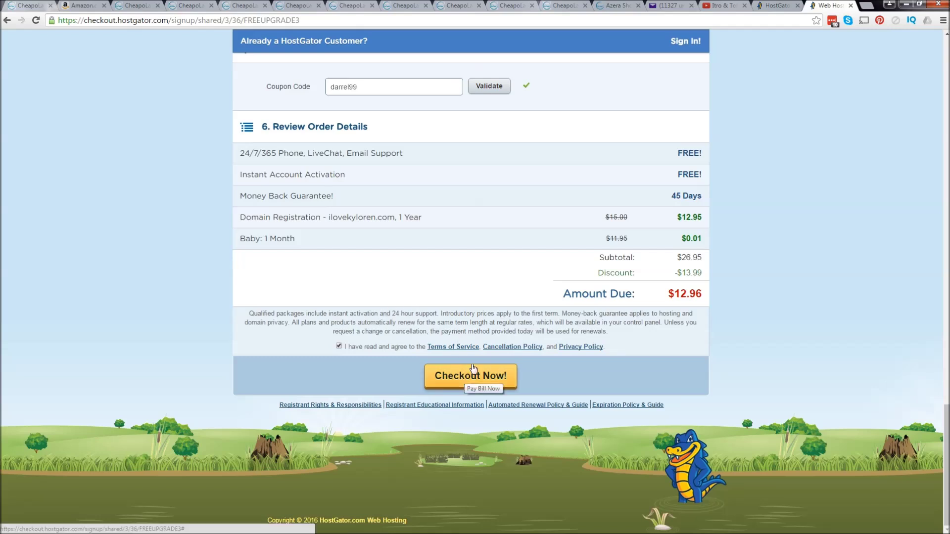
{"action": "left_click", "coordinate": [466, 377]}
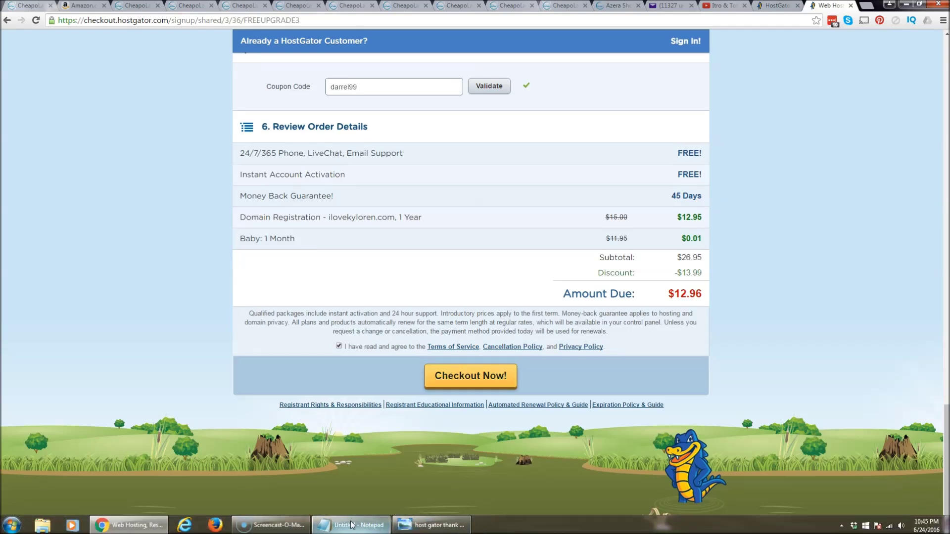
{"action": "left_click", "coordinate": [423, 526]}
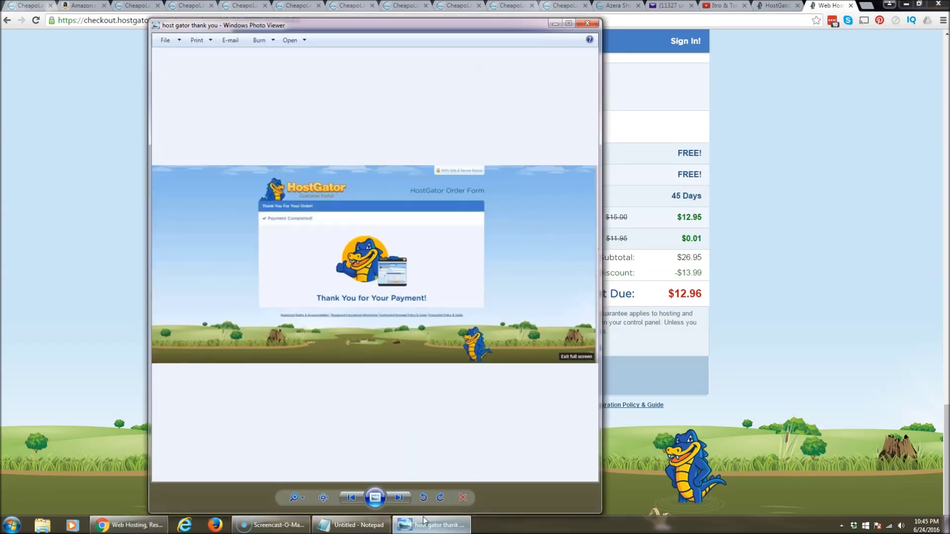
Enlarge and minimize the thank-you image, then switch to the Customer Portal and the account-info email
{"action": "left_click", "coordinate": [568, 23]}
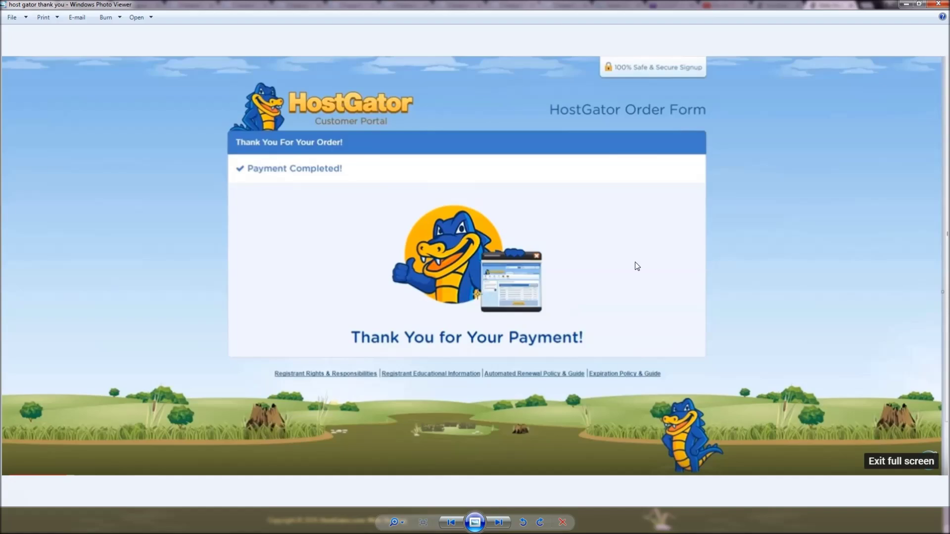
{"action": "left_click", "coordinate": [906, 4]}
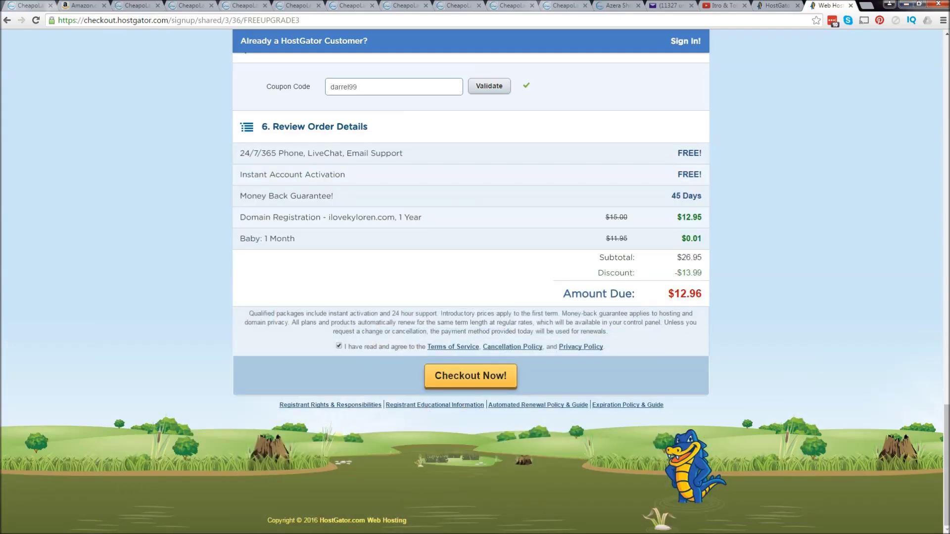
{"action": "left_click", "coordinate": [775, 5]}
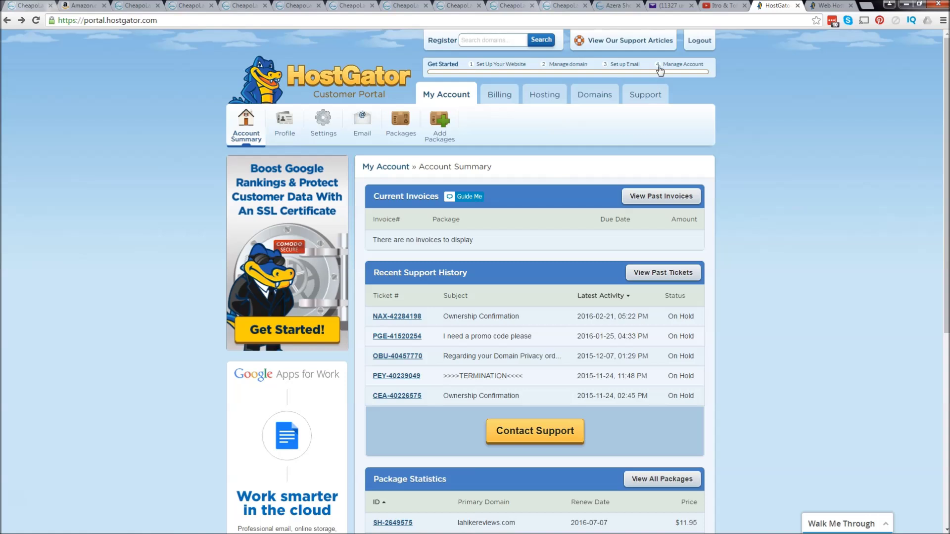
{"action": "left_click", "coordinate": [669, 6]}
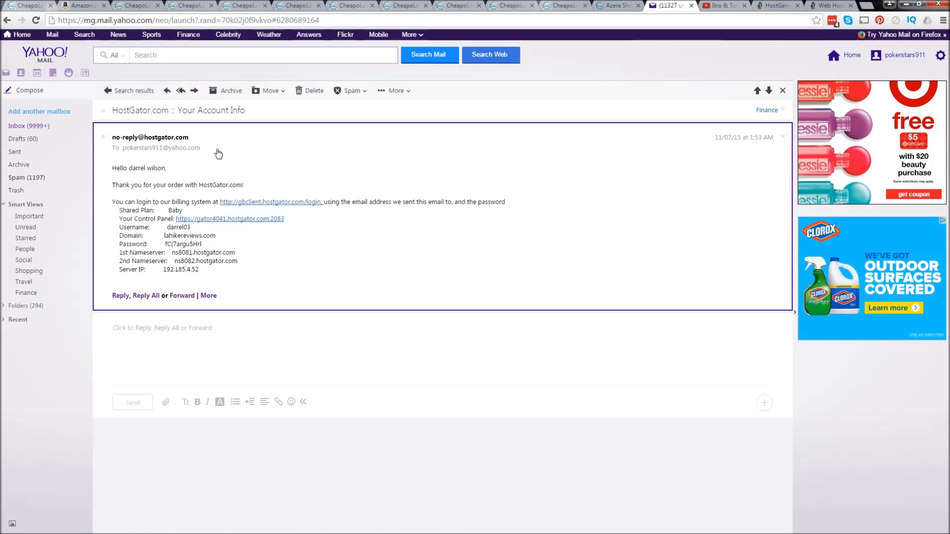
Follow the email's Your Control Panel link to the HostGator cPanel login page
{"action": "left_click", "coordinate": [219, 224]}
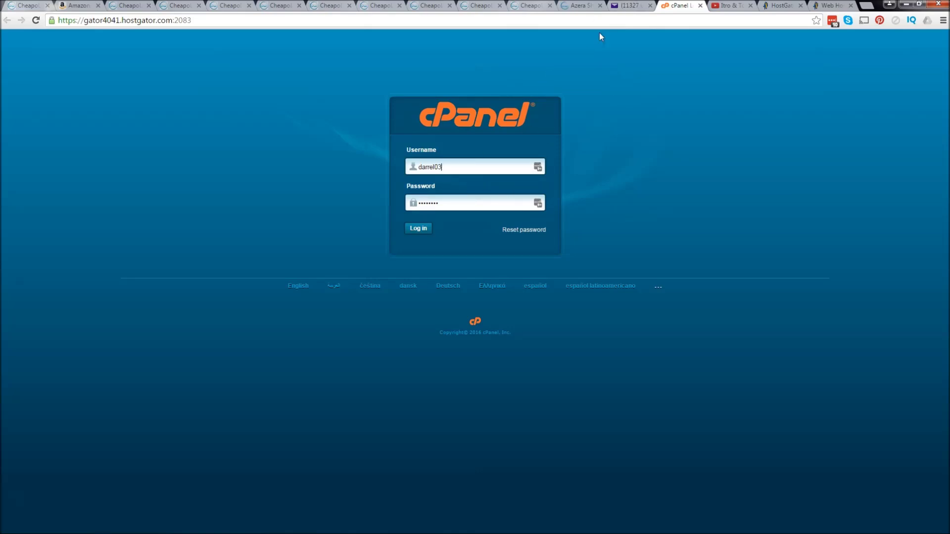
Check the credentials in the email and retype the cPanel password to log in
{"action": "left_click", "coordinate": [626, 5]}
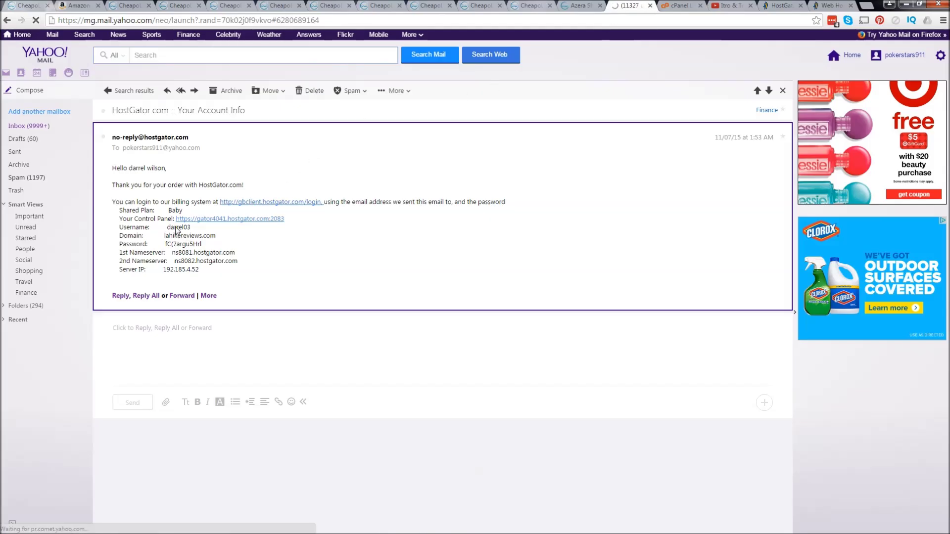
{"action": "left_click", "coordinate": [681, 6]}
{"action": "left_click", "coordinate": [460, 169]}
{"action": "left_click", "coordinate": [626, 6]}
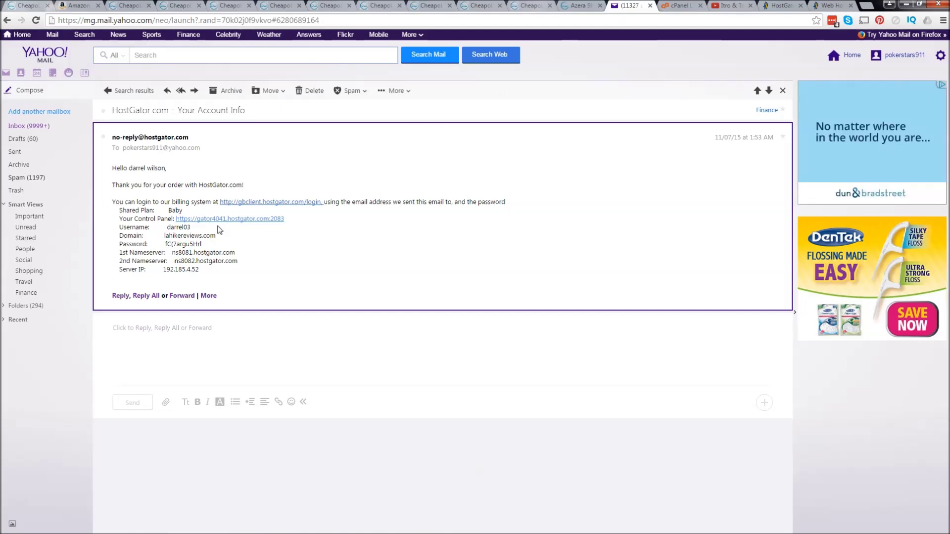
{"action": "left_click", "coordinate": [677, 6]}
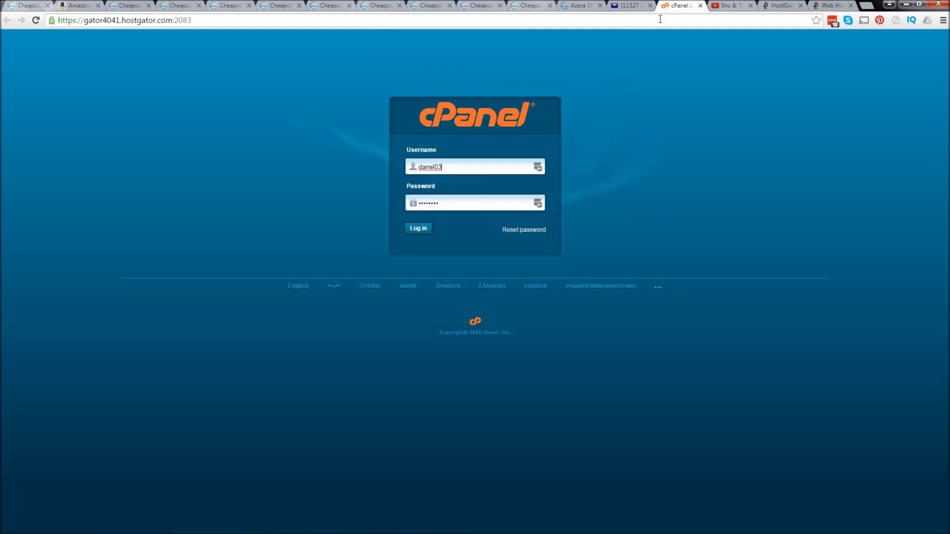
{"action": "left_click", "coordinate": [457, 201]}
{"action": "key", "text": "ctrl+a"}
{"action": "type", "text": "••••••••"}
{"action": "key", "text": "Return"}
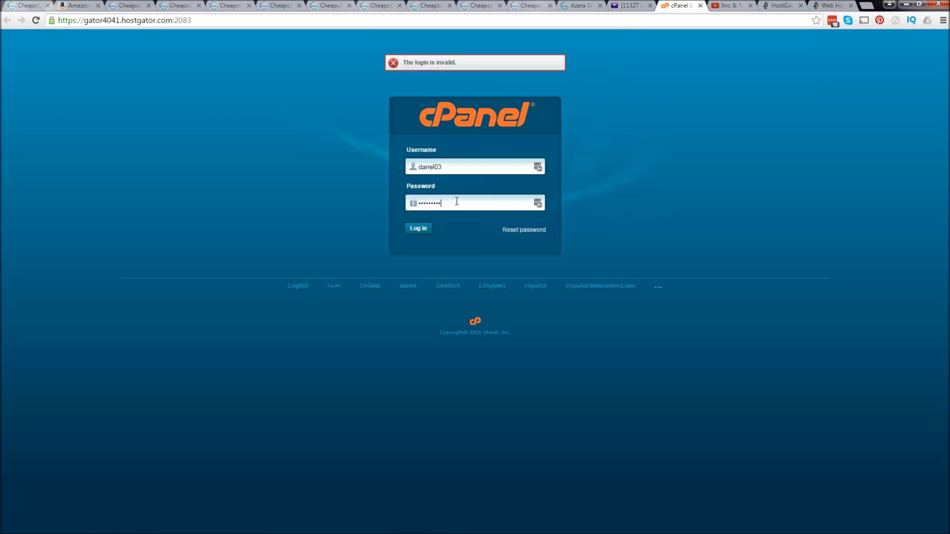
Reopen the cPanel login at the suggested redirect address and retype the password until login succeeds
{"action": "left_click", "coordinate": [462, 15]}
{"action": "type", "text": "darre"}
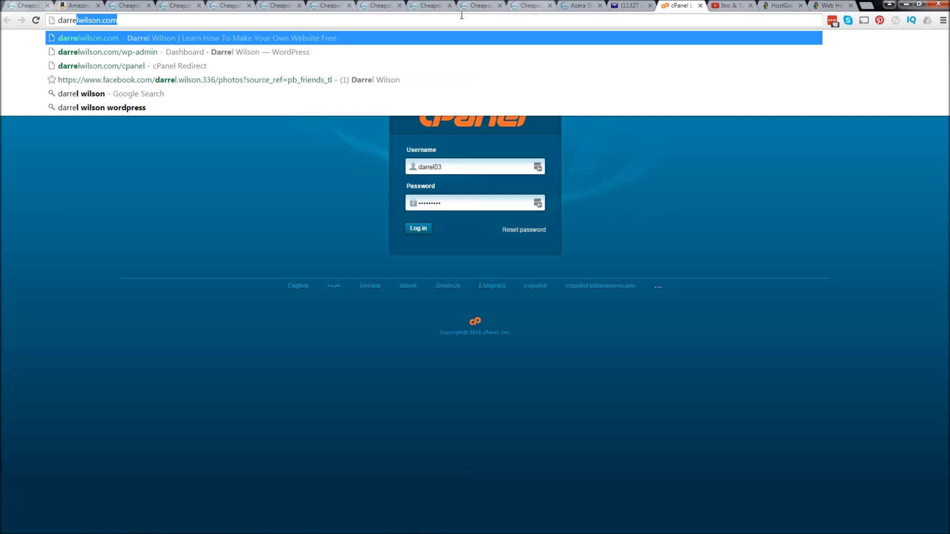
{"action": "left_click", "coordinate": [457, 70]}
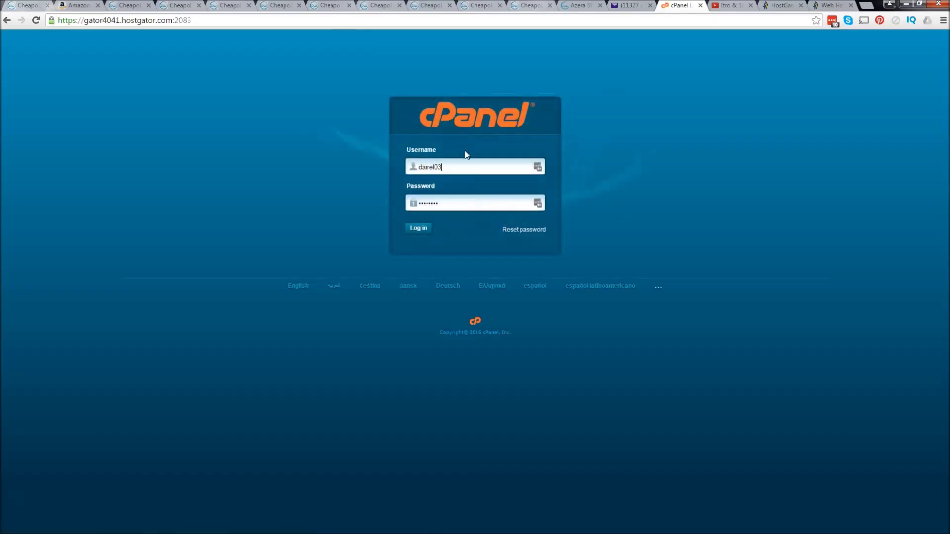
{"action": "double_click", "coordinate": [465, 202]}
{"action": "type", "text": "••••"}
{"action": "key", "text": "Return"}
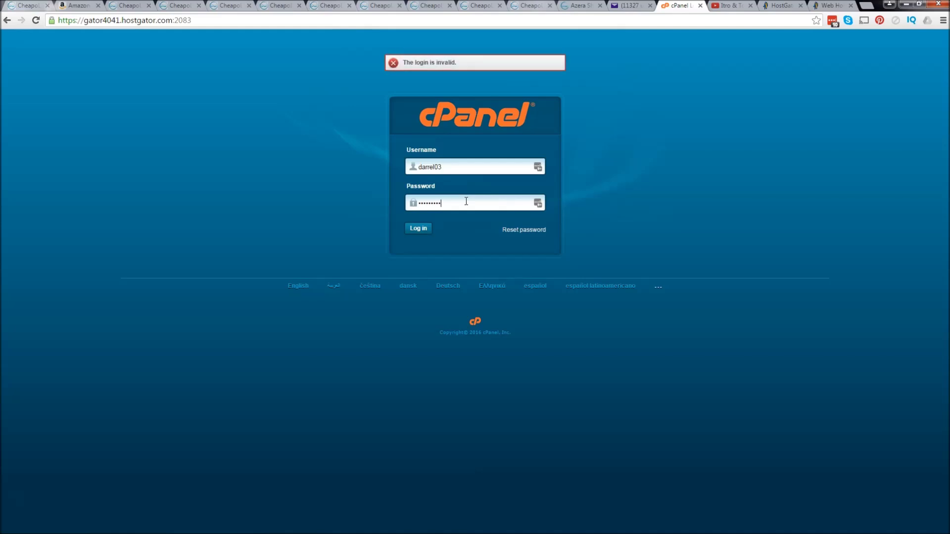
{"action": "double_click", "coordinate": [465, 201]}
{"action": "type", "text": "•••••••"}
{"action": "double_click", "coordinate": [444, 203]}
{"action": "type", "text": "•••"}
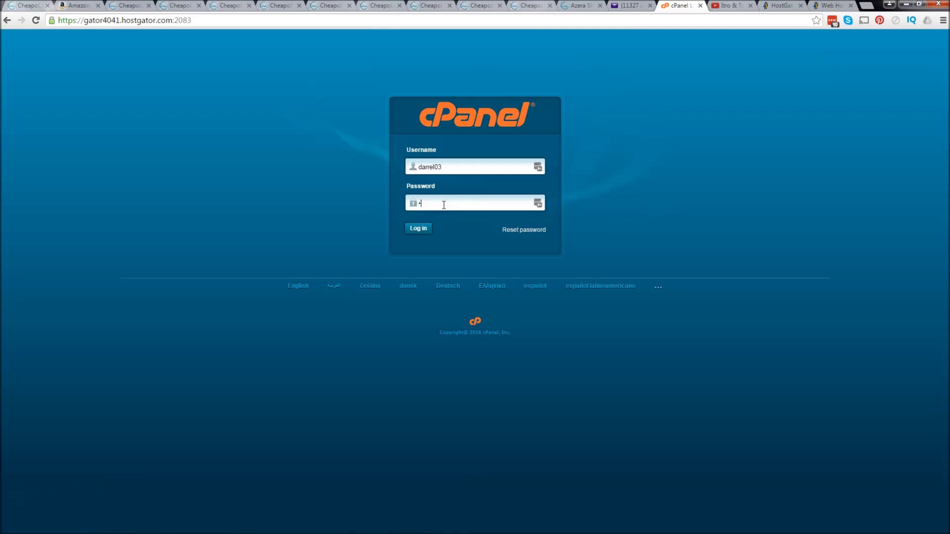
{"action": "type", "text": "••••••••"}
{"action": "key", "text": "Return"}
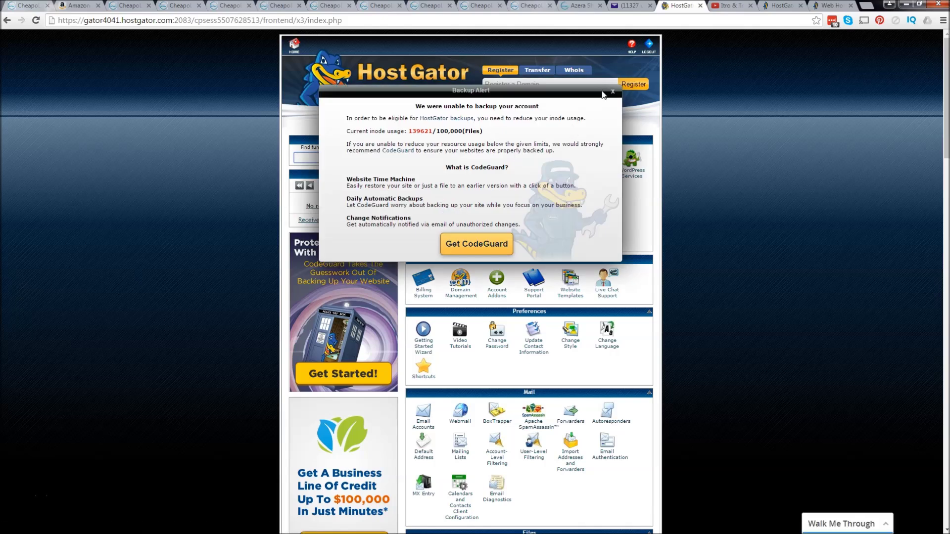
Dismiss the Backup Alert and open QuickInstall from the Software and Services section
{"action": "left_click", "coordinate": [613, 92]}
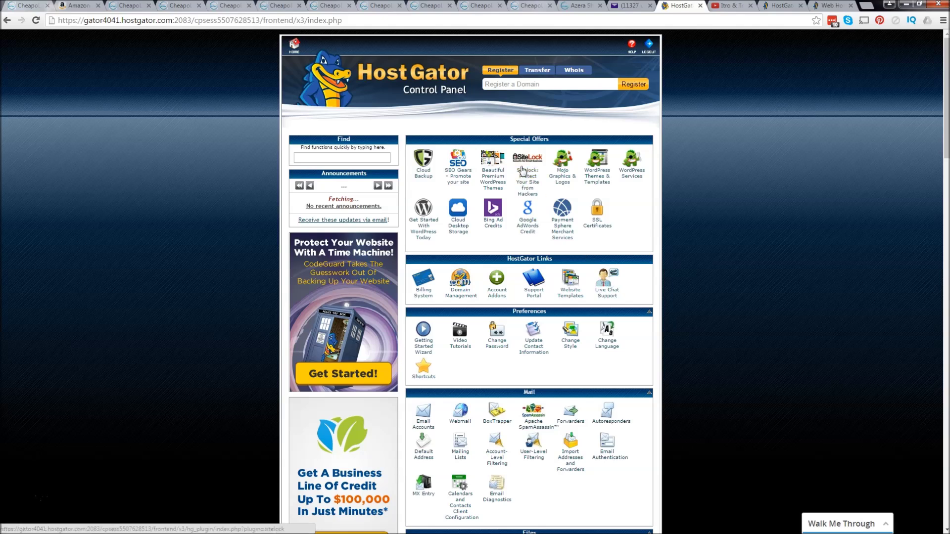
{"action": "scroll", "coordinate": [523, 171], "scroll_direction": "down", "scroll_amount": 2}
{"action": "scroll", "coordinate": [523, 171], "scroll_direction": "down", "scroll_amount": 3}
{"action": "scroll", "coordinate": [523, 170], "scroll_direction": "down", "scroll_amount": 5}
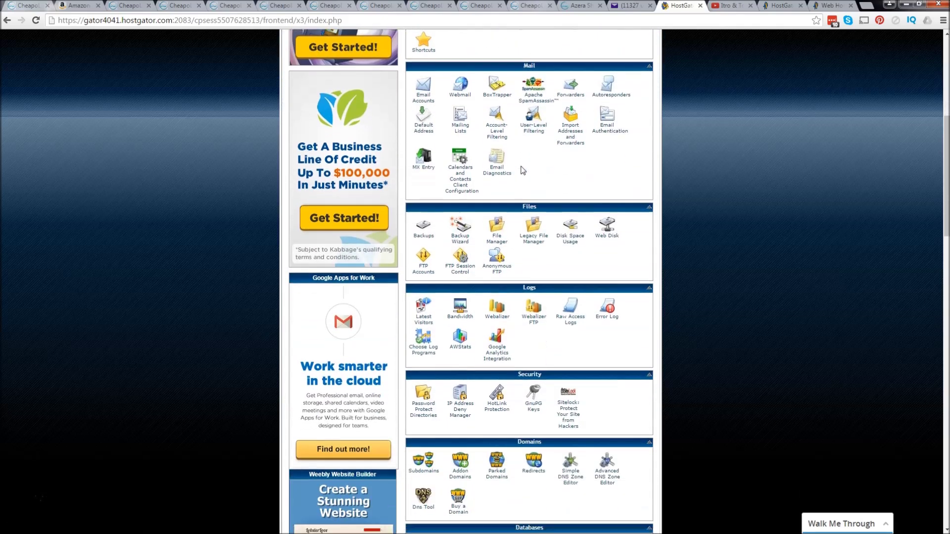
{"action": "scroll", "coordinate": [523, 170], "scroll_direction": "down", "scroll_amount": 4}
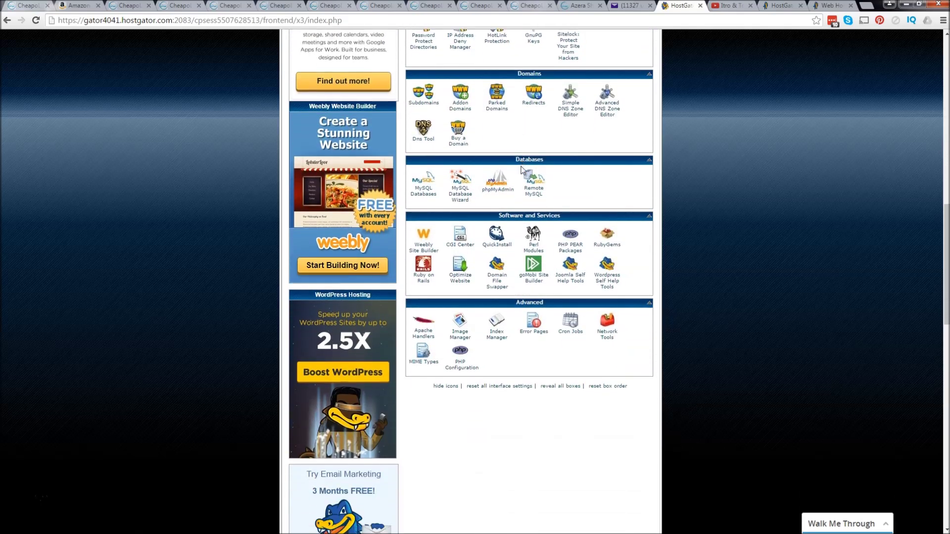
{"action": "left_click", "coordinate": [493, 246]}
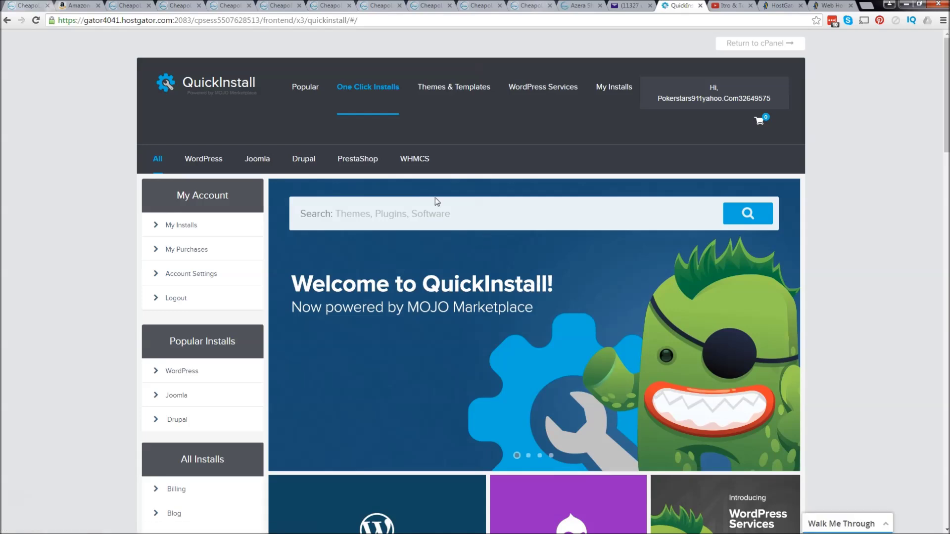
Open the Install WordPress tile, choose the Free Option form, and show the available domains
{"action": "scroll", "coordinate": [435, 199], "scroll_direction": "down", "scroll_amount": 2}
{"action": "scroll", "coordinate": [435, 197], "scroll_direction": "down", "scroll_amount": 3}
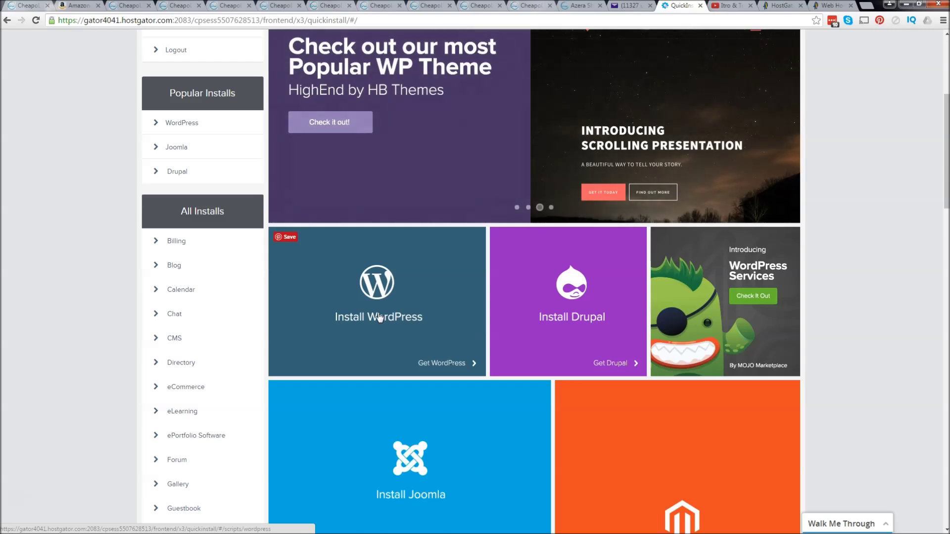
{"action": "left_click", "coordinate": [379, 318]}
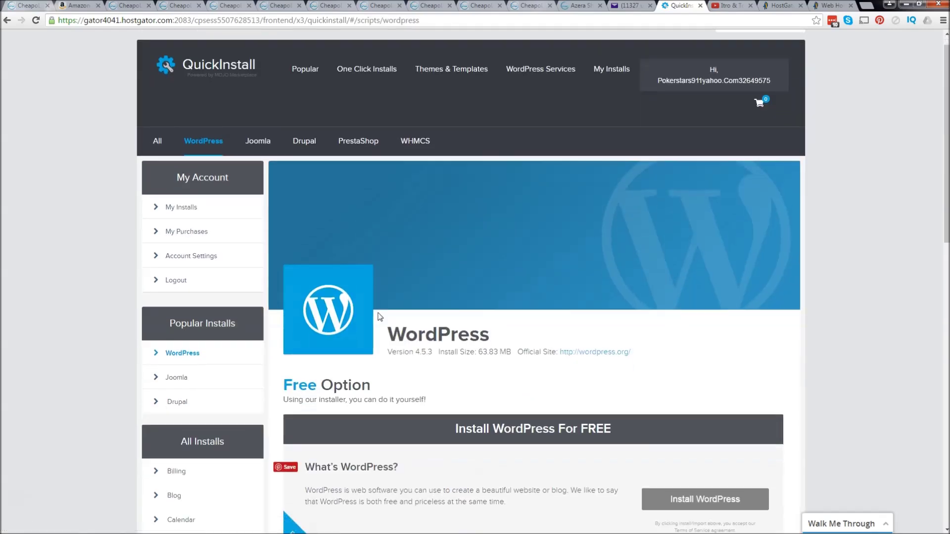
{"action": "scroll", "coordinate": [378, 316], "scroll_direction": "down", "scroll_amount": 6}
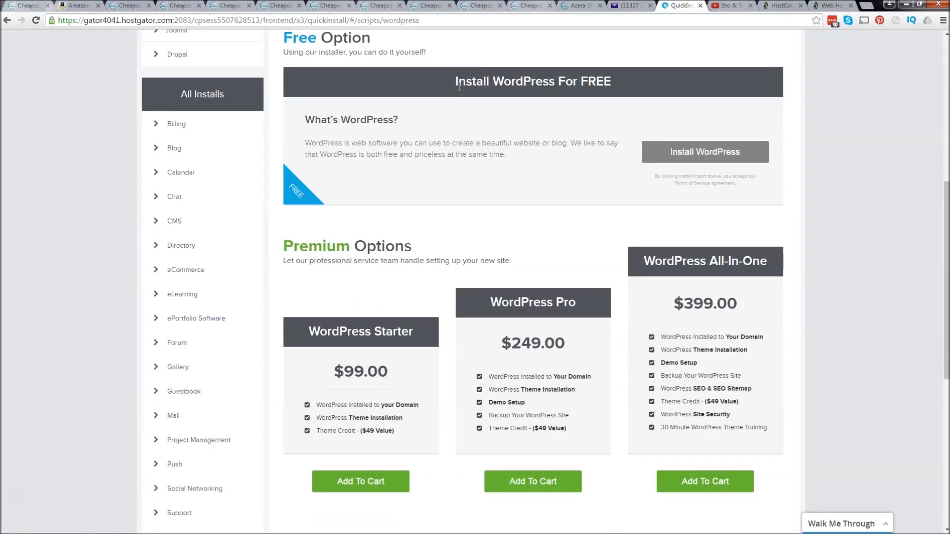
{"action": "left_click_drag", "start_coordinate": [654, 82], "coordinate": [449, 82]}
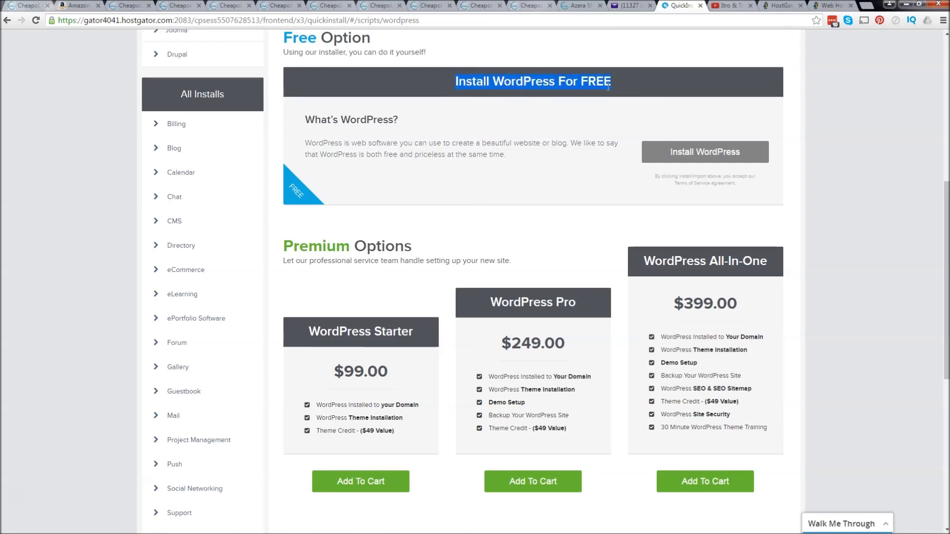
{"action": "left_click", "coordinate": [705, 153]}
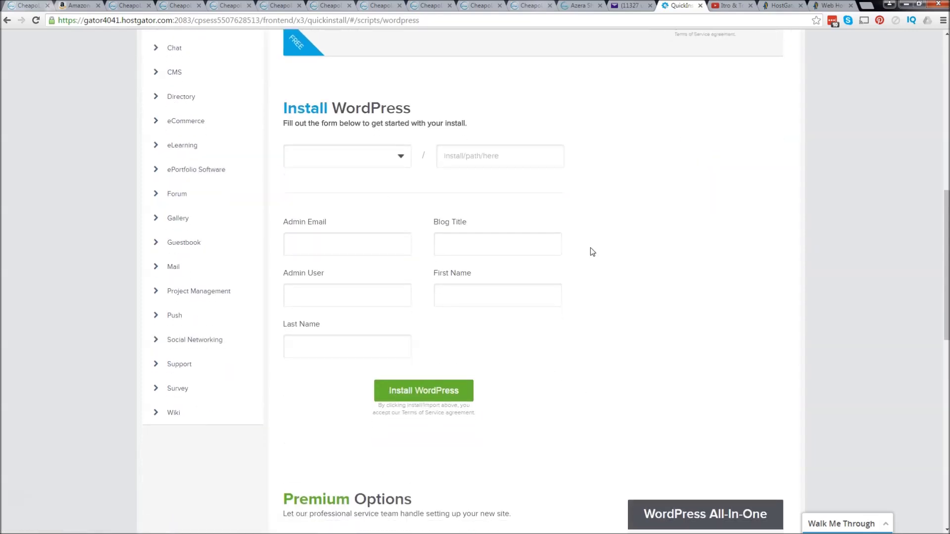
{"action": "left_click", "coordinate": [402, 159]}
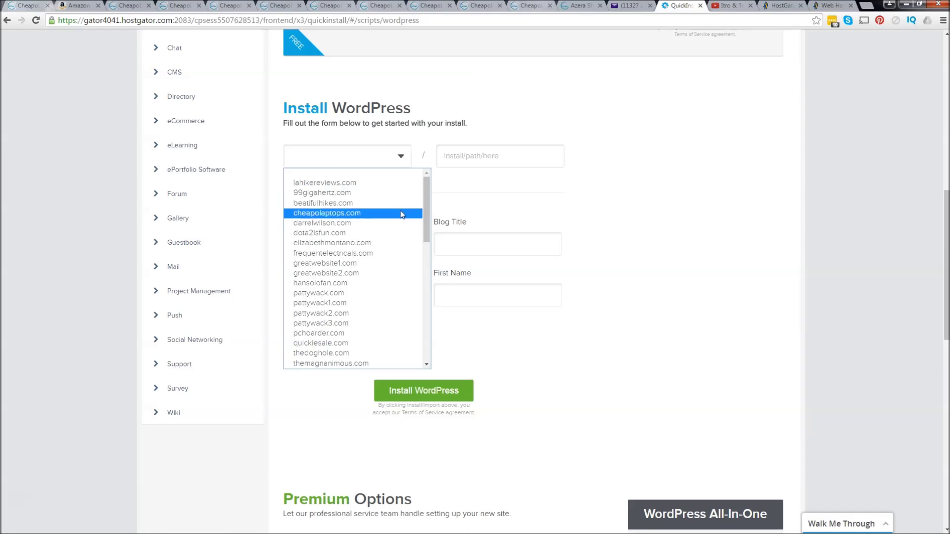
Choose cheapolaptops.com, autofill the admin email, and enter blog title 'howdy'
{"action": "left_click", "coordinate": [340, 213]}
{"action": "left_click", "coordinate": [374, 246]}
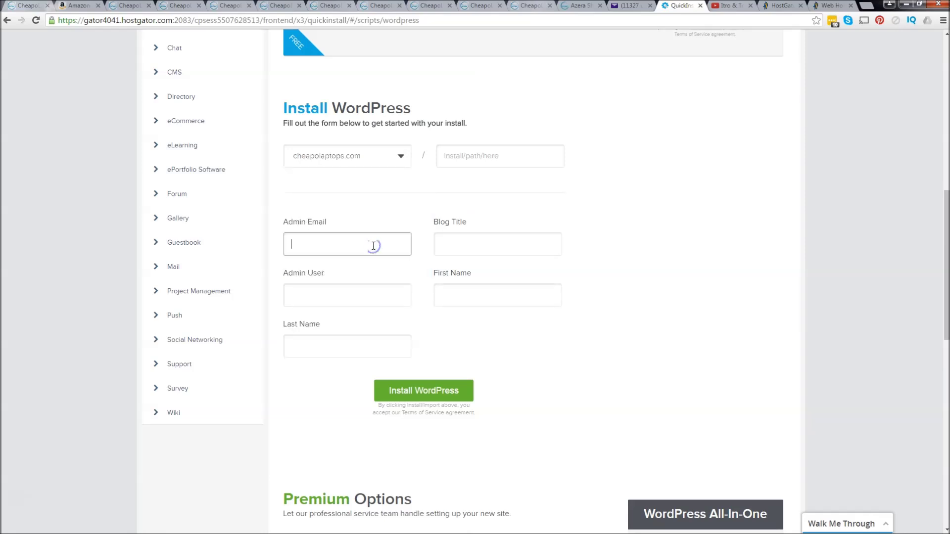
{"action": "type", "text": "p"}
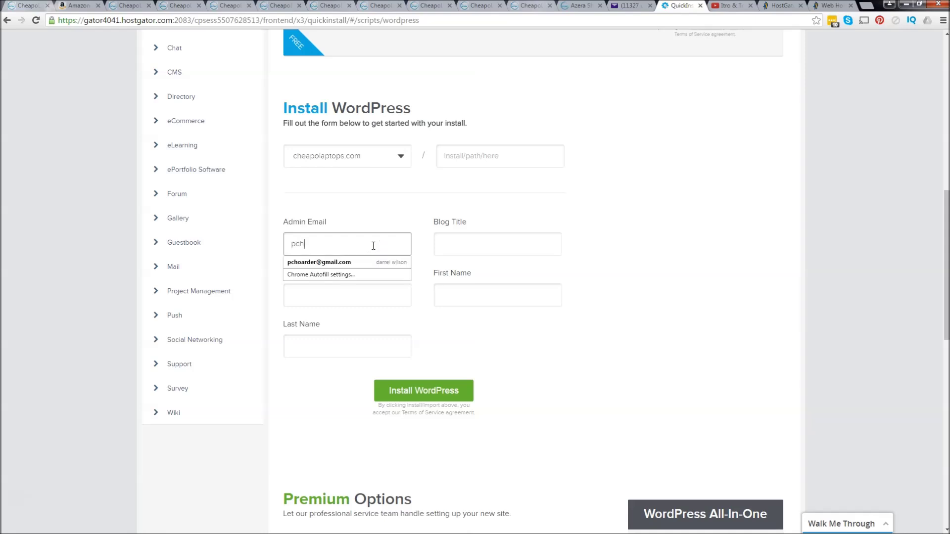
{"action": "type", "text": "ch"}
{"action": "key", "text": "Down"}
{"action": "key", "text": "Tab"}
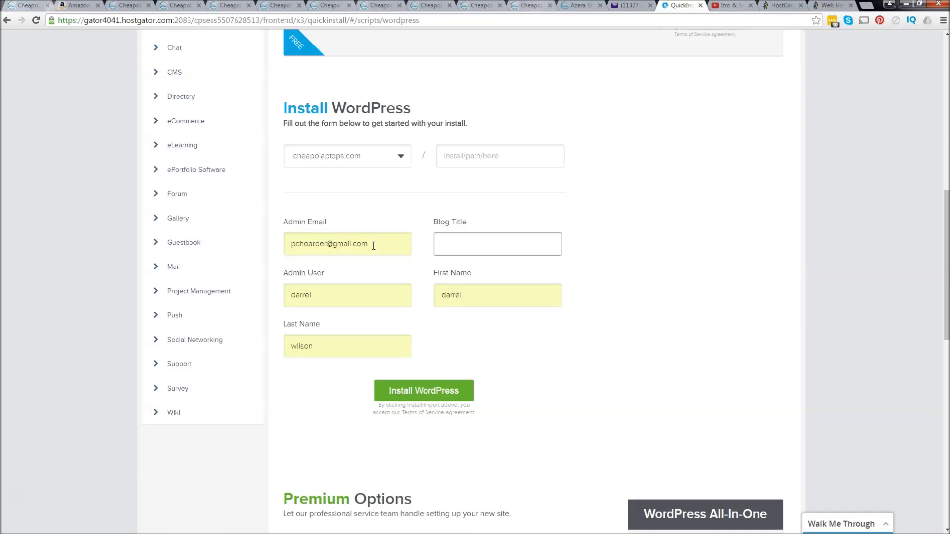
{"action": "type", "text": "howdy"}
{"action": "key", "text": "Tab"}
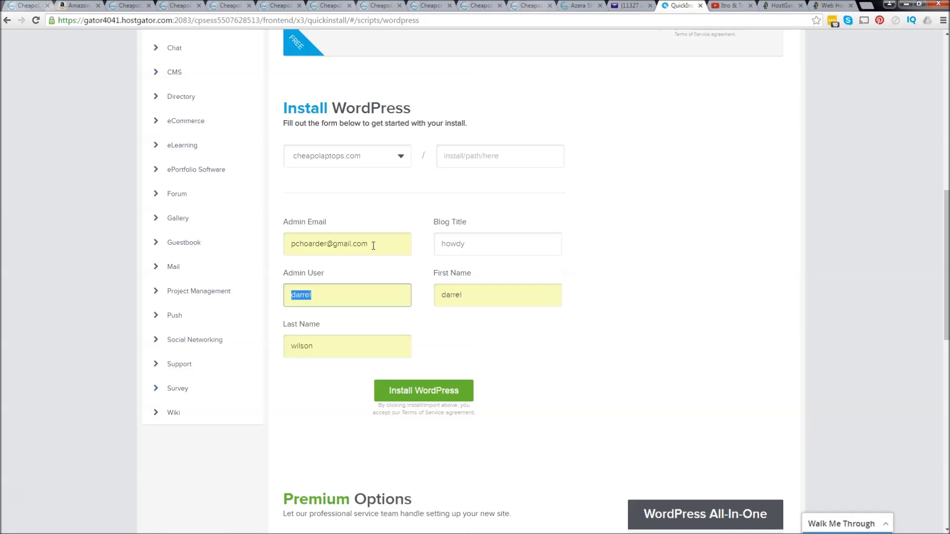
Adjust the autofilled Admin User, First Name and Last Name entries
{"action": "double_click", "coordinate": [335, 295]}
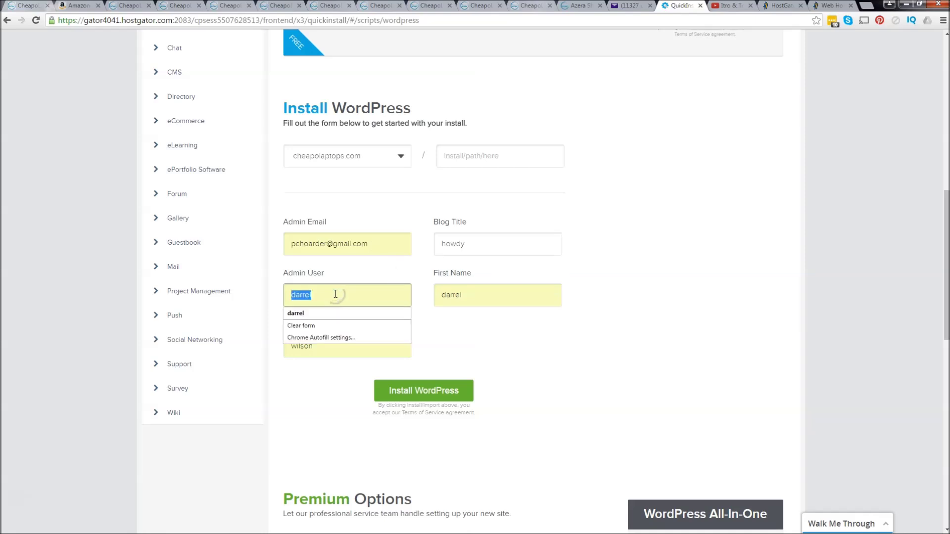
{"action": "left_click", "coordinate": [477, 294]}
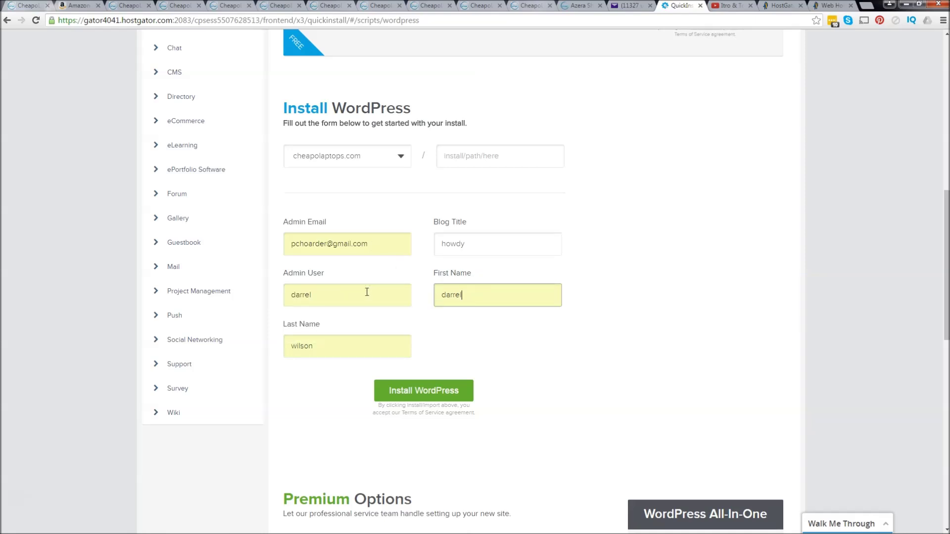
{"action": "left_click_drag", "start_coordinate": [476, 294], "coordinate": [430, 294]}
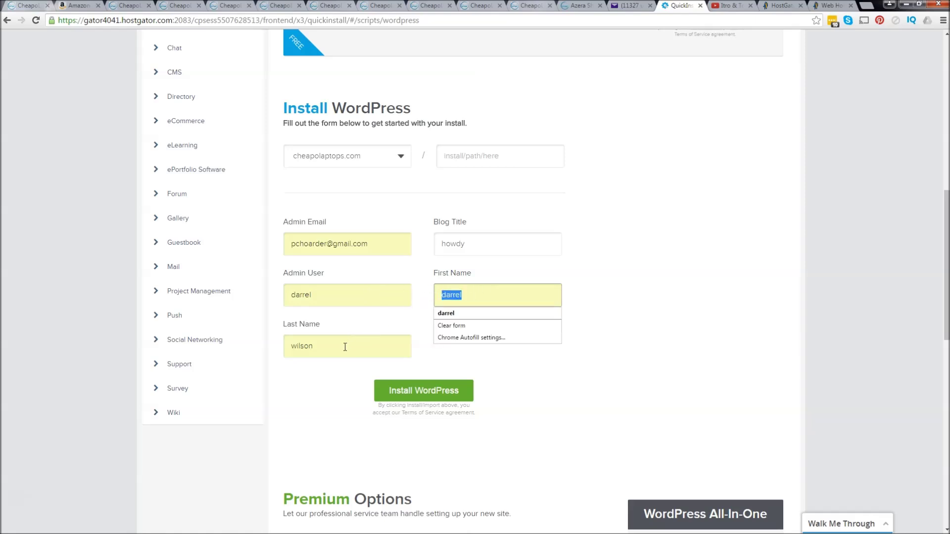
{"action": "left_click_drag", "start_coordinate": [327, 346], "coordinate": [297, 347]}
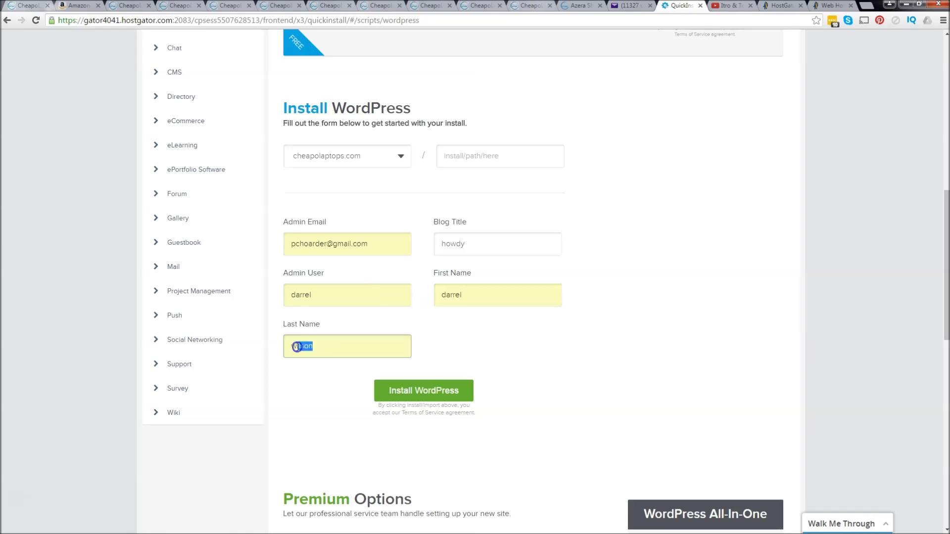
Install WordPress on cheapolaptops.com, decline the theme offer, and view the login credentials
{"action": "left_click", "coordinate": [432, 394]}
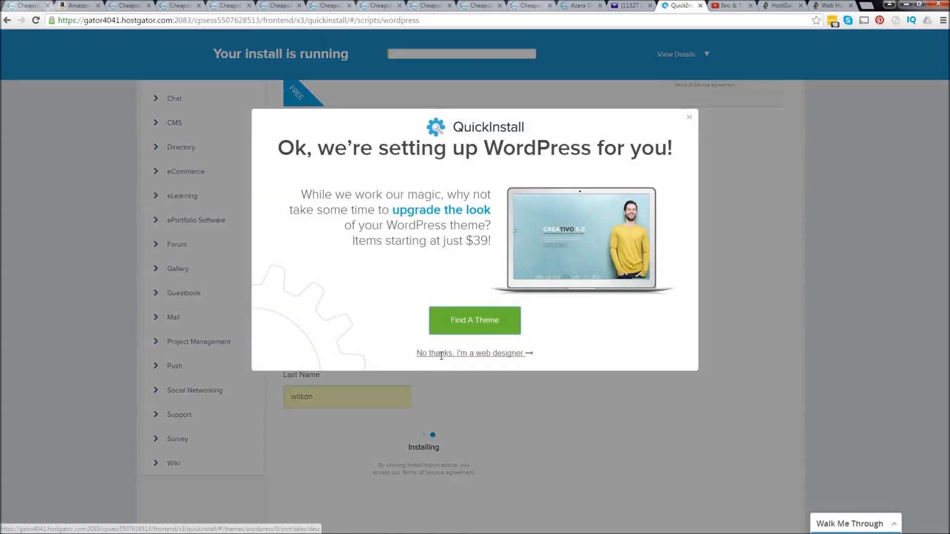
{"action": "left_click", "coordinate": [442, 355]}
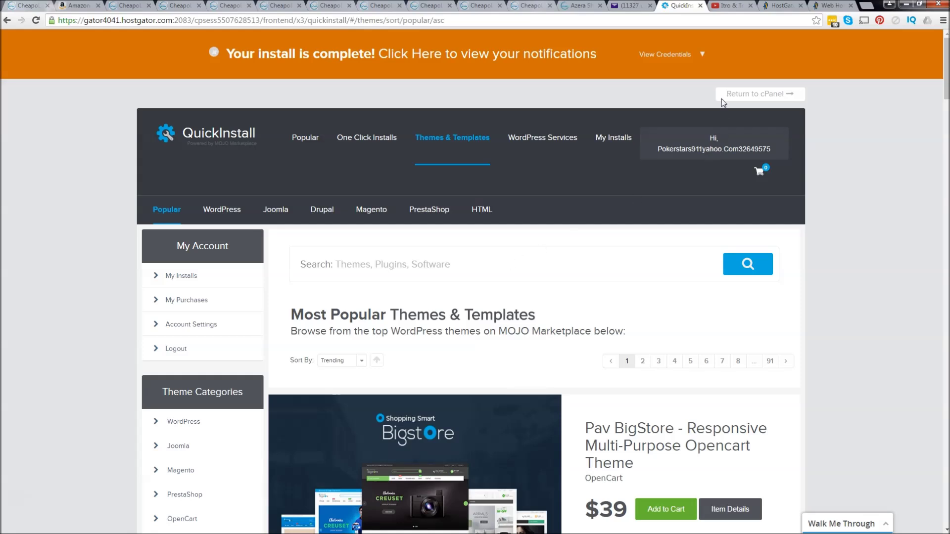
{"action": "left_click", "coordinate": [703, 55]}
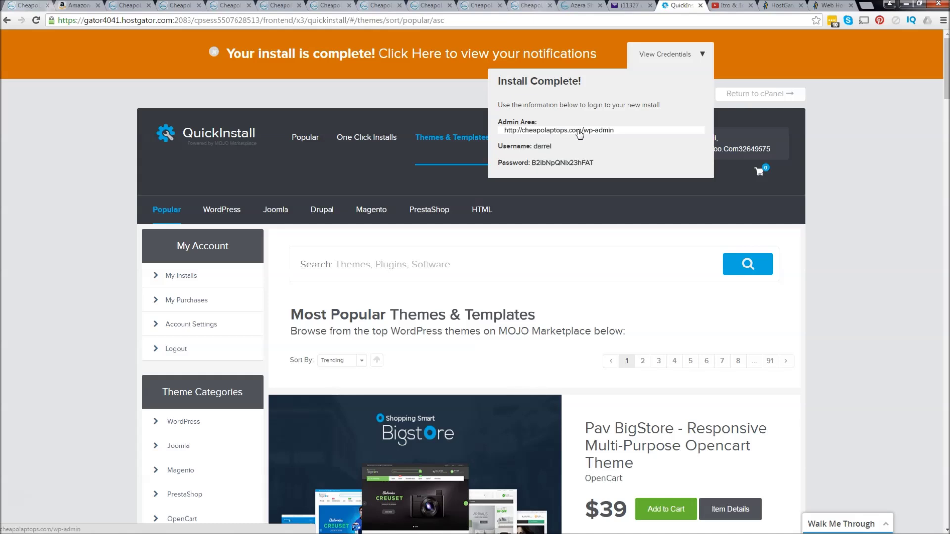
Open cheapolaptops.com/wp-admin in a new tab from the credentials panel's Admin Area link
{"action": "left_click", "coordinate": [579, 131]}
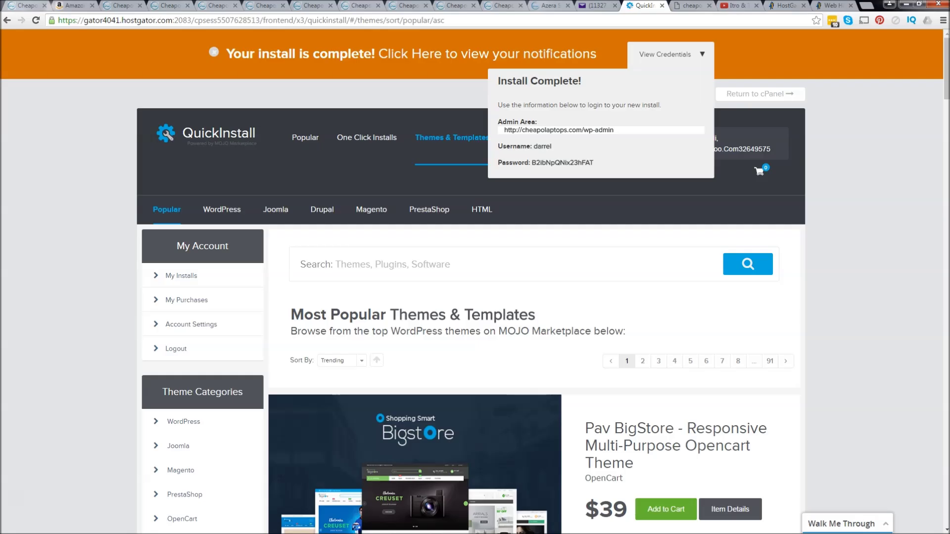
{"action": "left_click", "coordinate": [641, 5]}
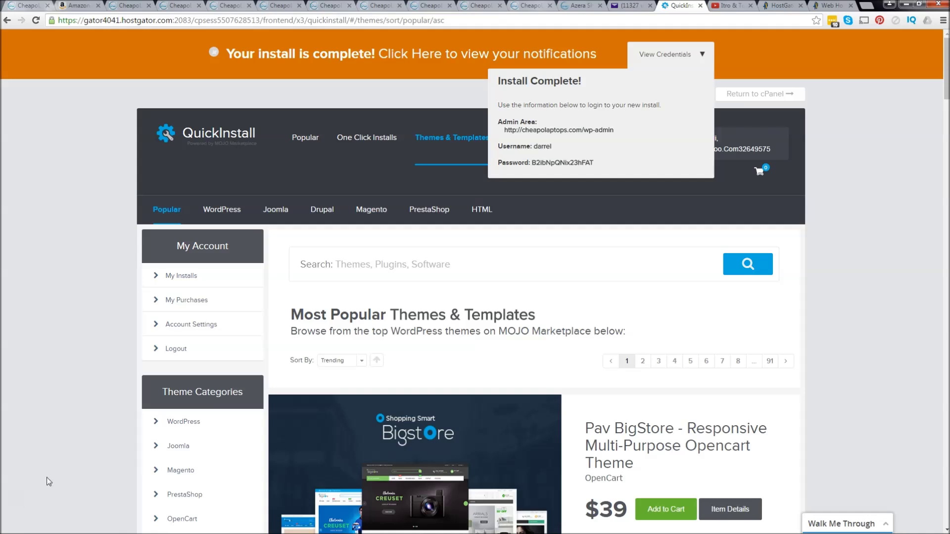
{"action": "left_click", "coordinate": [539, 132]}
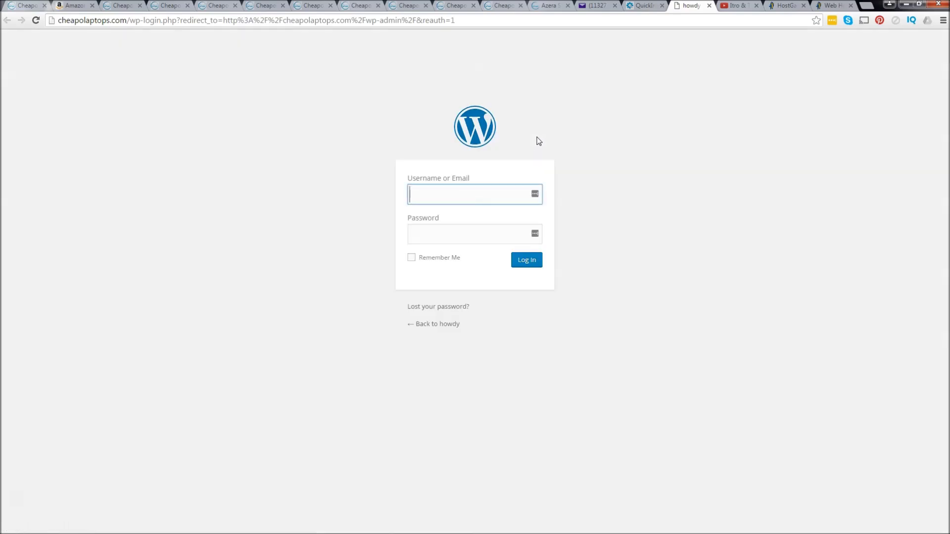
Copy the admin username from QuickInstall into the WordPress login form
{"action": "left_click", "coordinate": [638, 6]}
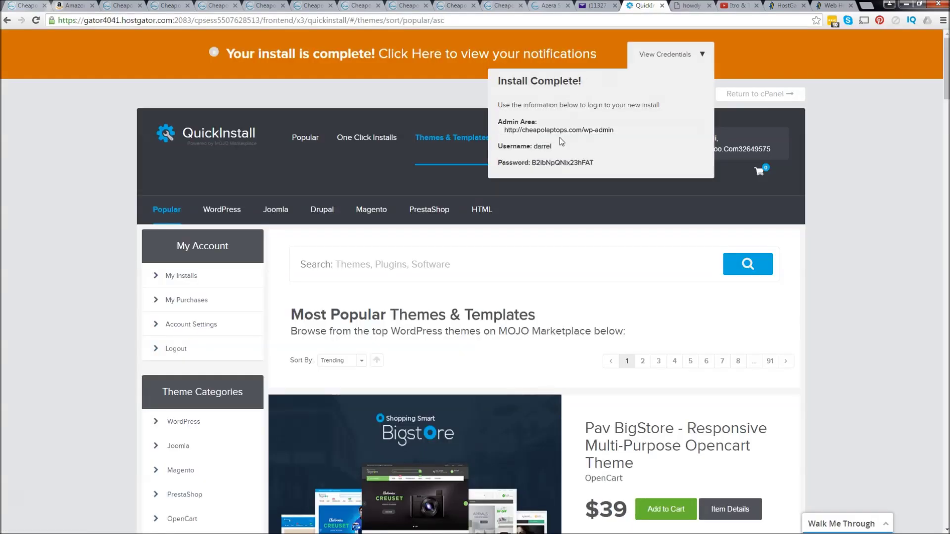
{"action": "double_click", "coordinate": [545, 146]}
{"action": "key", "text": "ctrl+c"}
{"action": "left_click", "coordinate": [691, 6]}
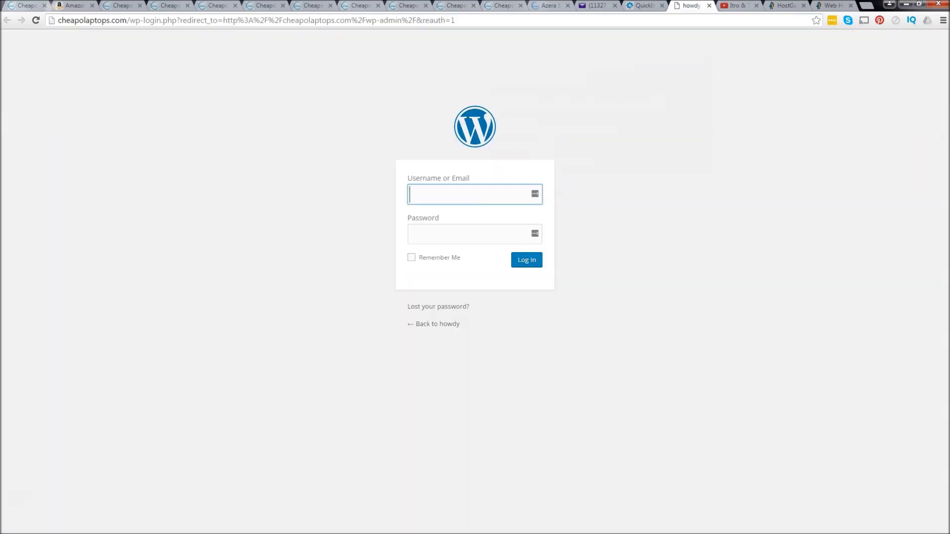
{"action": "left_click", "coordinate": [488, 195]}
{"action": "key", "text": "ctrl+v"}
Copy the admin password into the login form and log in
{"action": "left_click", "coordinate": [638, 6]}
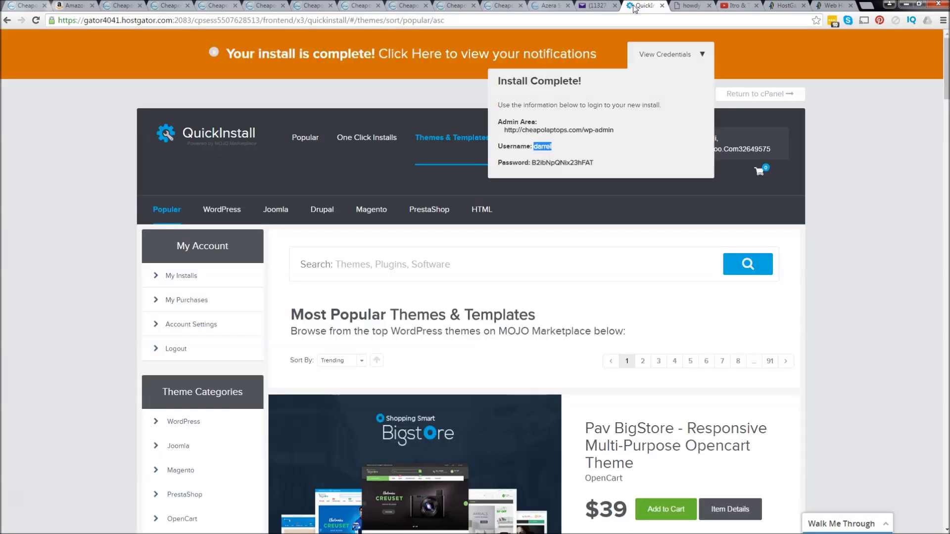
{"action": "double_click", "coordinate": [545, 162]}
{"action": "key", "text": "ctrl+c"}
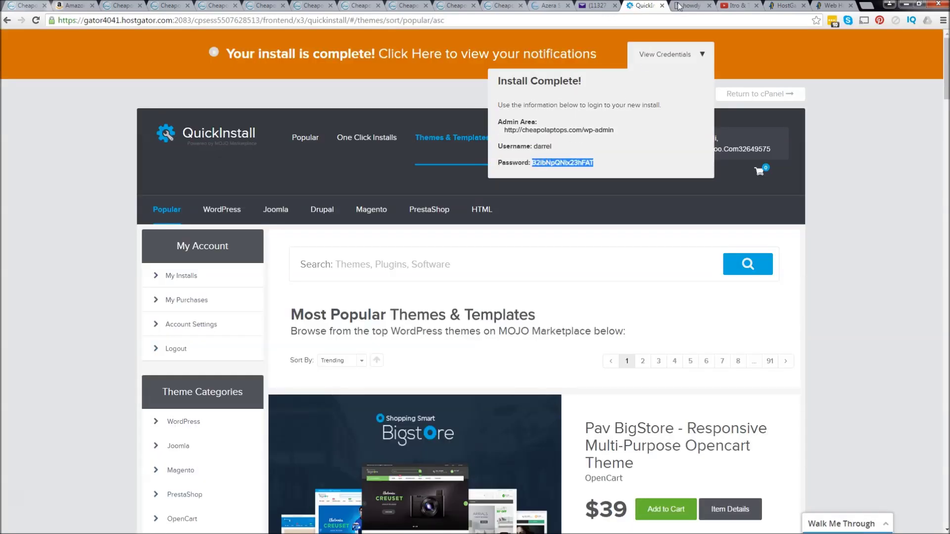
{"action": "left_click", "coordinate": [678, 6]}
{"action": "left_click", "coordinate": [507, 238]}
{"action": "key", "text": "ctrl+v"}
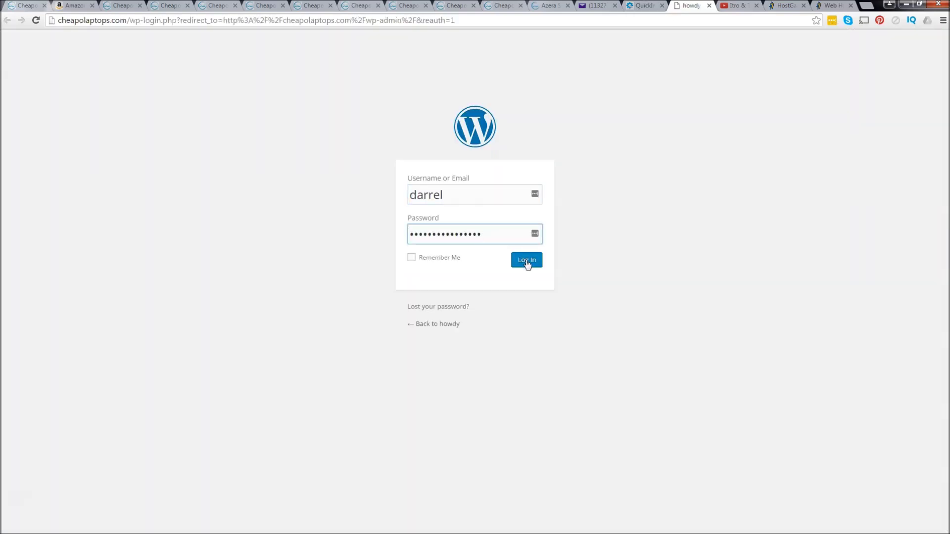
{"action": "left_click", "coordinate": [527, 262]}
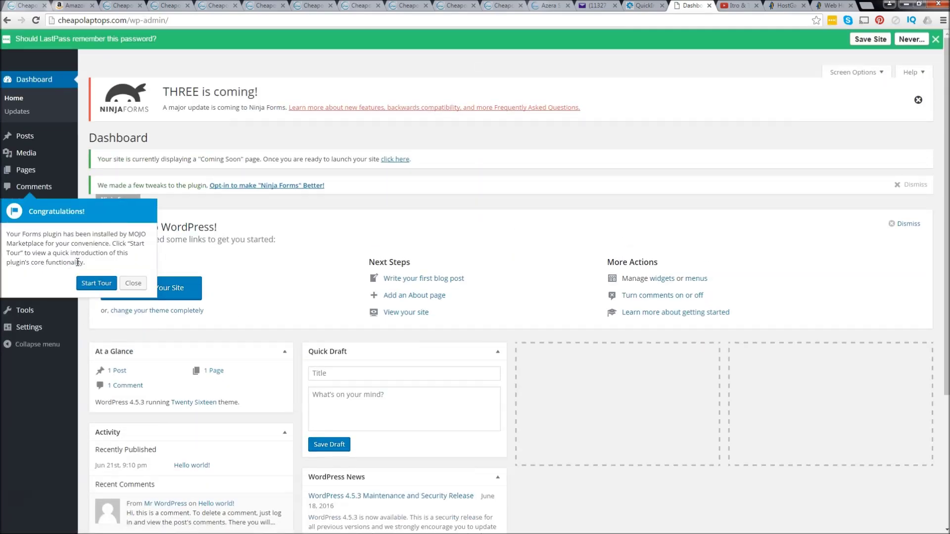
Dismiss the Ninja Forms popup and LastPass prompt, then close every tab except the Dashboard
{"action": "left_click", "coordinate": [133, 286]}
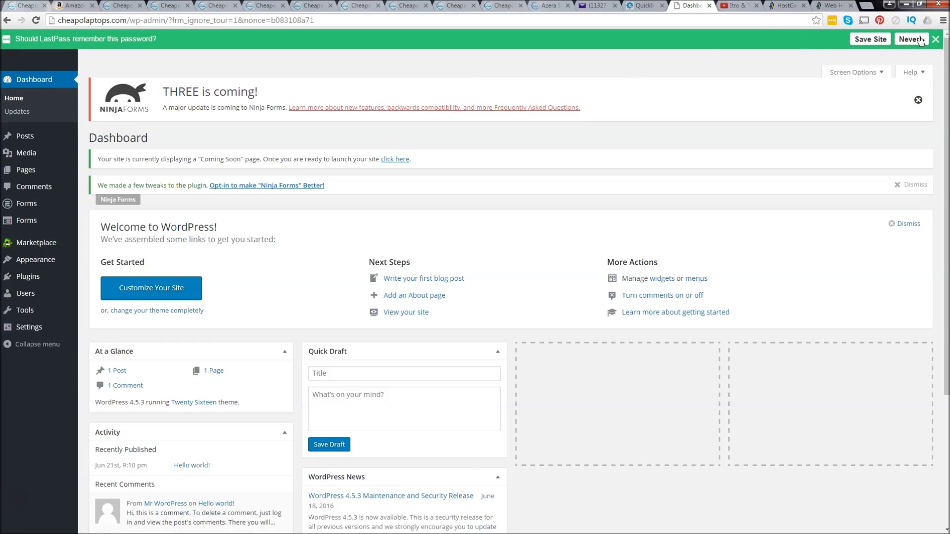
{"action": "left_click", "coordinate": [936, 39]}
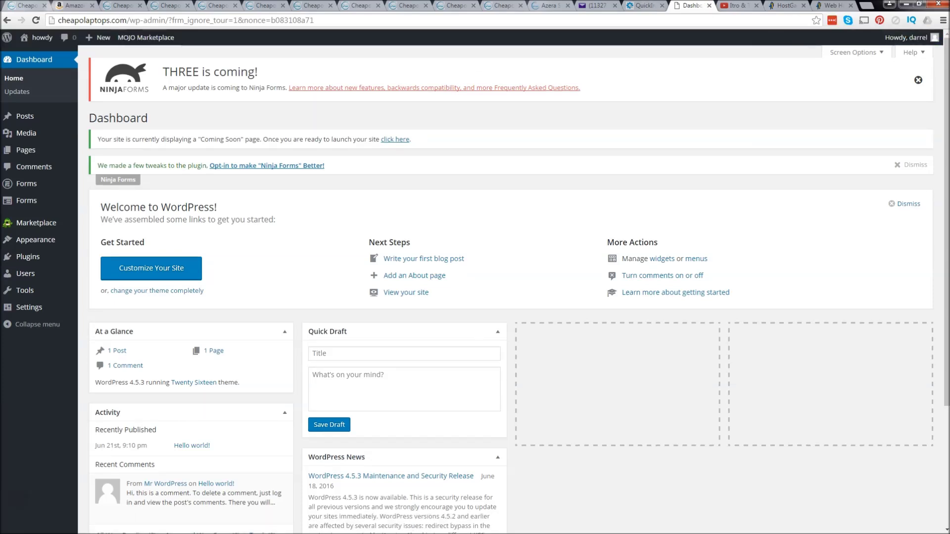
{"action": "left_click_drag", "start_coordinate": [693, 5], "coordinate": [25, 5]}
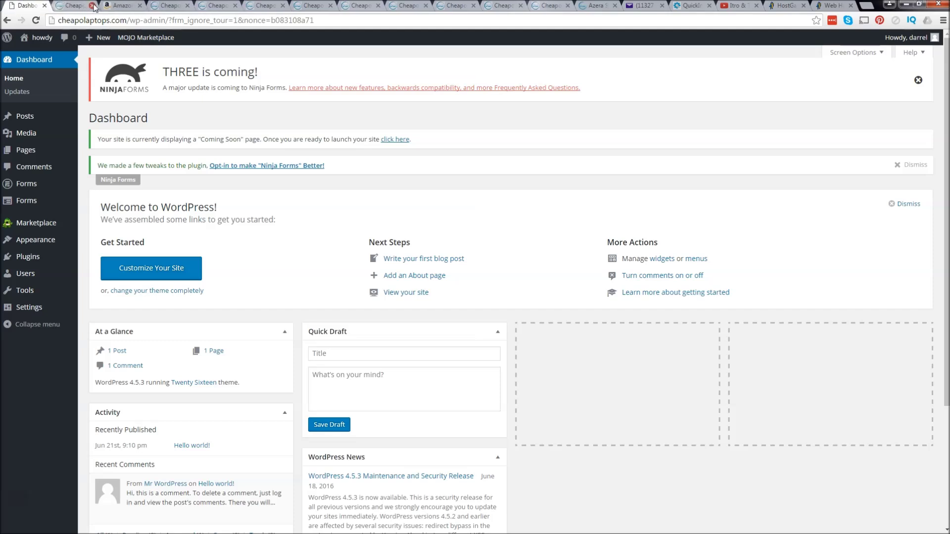
{"action": "left_click", "coordinate": [93, 6]}
{"action": "left_click", "coordinate": [93, 5]}
{"action": "left_click", "coordinate": [93, 5]}
{"action": "left_click", "coordinate": [93, 6]}
{"action": "left_click", "coordinate": [93, 6]}
{"action": "left_click", "coordinate": [93, 6]}
{"action": "left_click", "coordinate": [93, 5]}
{"action": "left_click", "coordinate": [93, 5]}
{"action": "left_click", "coordinate": [93, 5]}
{"action": "left_click", "coordinate": [93, 5]}
{"action": "left_click", "coordinate": [93, 6]}
{"action": "left_click", "coordinate": [93, 6]}
{"action": "left_click", "coordinate": [93, 6]}
{"action": "left_click", "coordinate": [93, 5]}
{"action": "left_click", "coordinate": [93, 5]}
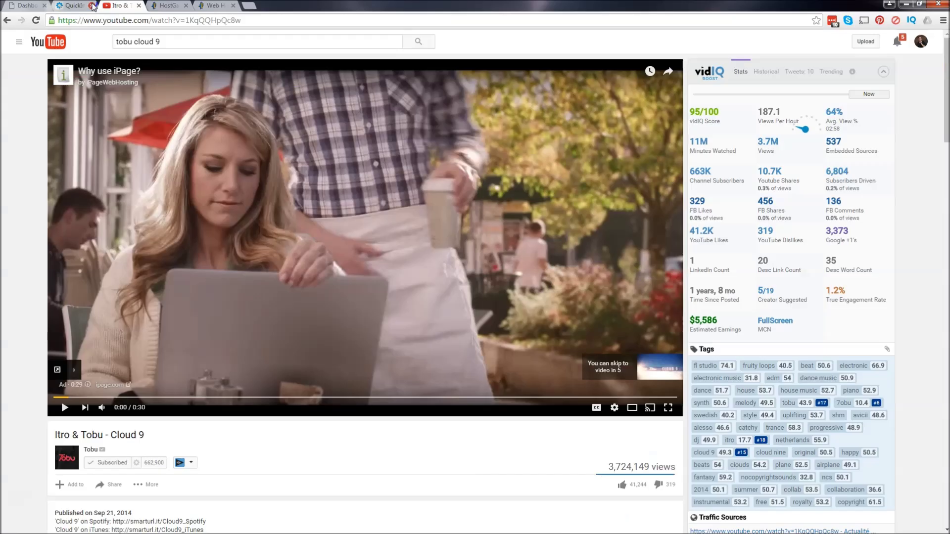
{"action": "left_click", "coordinate": [93, 6]}
{"action": "left_click", "coordinate": [93, 6]}
{"action": "left_click", "coordinate": [93, 5]}
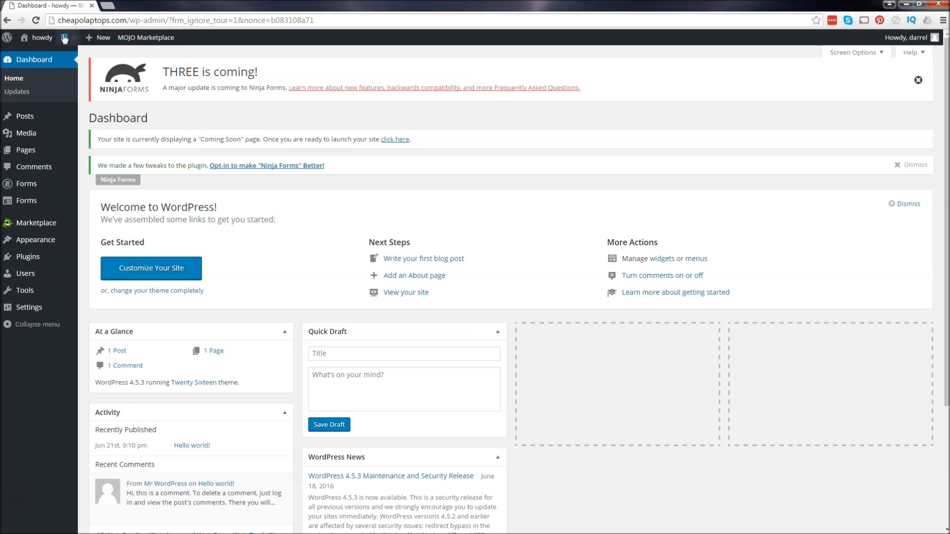
Visit the live howdy site, return to the Dashboard, and open the Users list
{"action": "mouse_move", "coordinate": [39, 38]}
{"action": "left_click", "coordinate": [40, 58]}
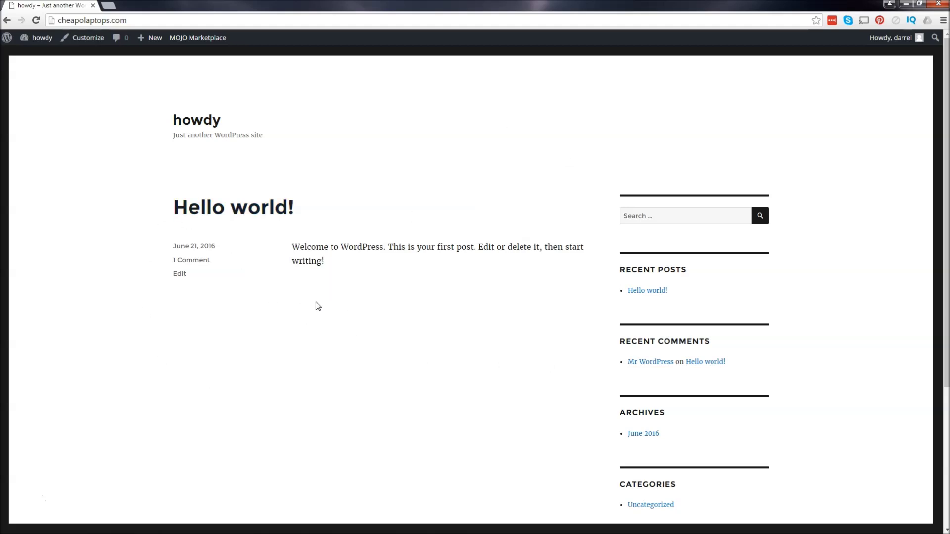
{"action": "mouse_move", "coordinate": [41, 40]}
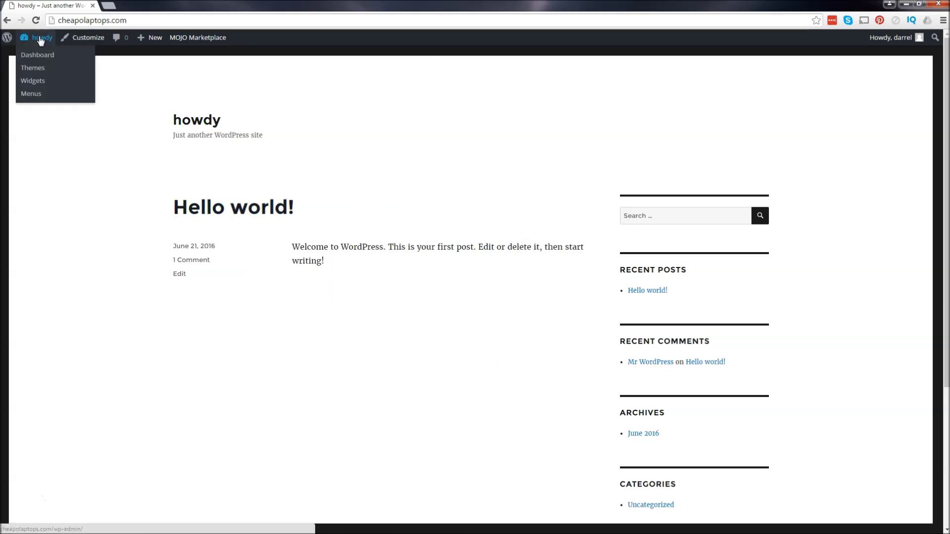
{"action": "left_click", "coordinate": [40, 57]}
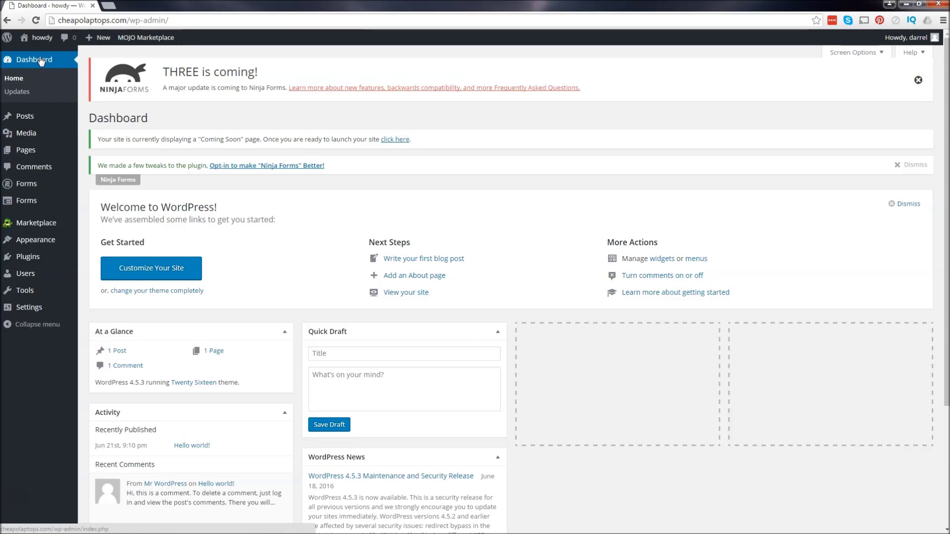
{"action": "mouse_move", "coordinate": [42, 240]}
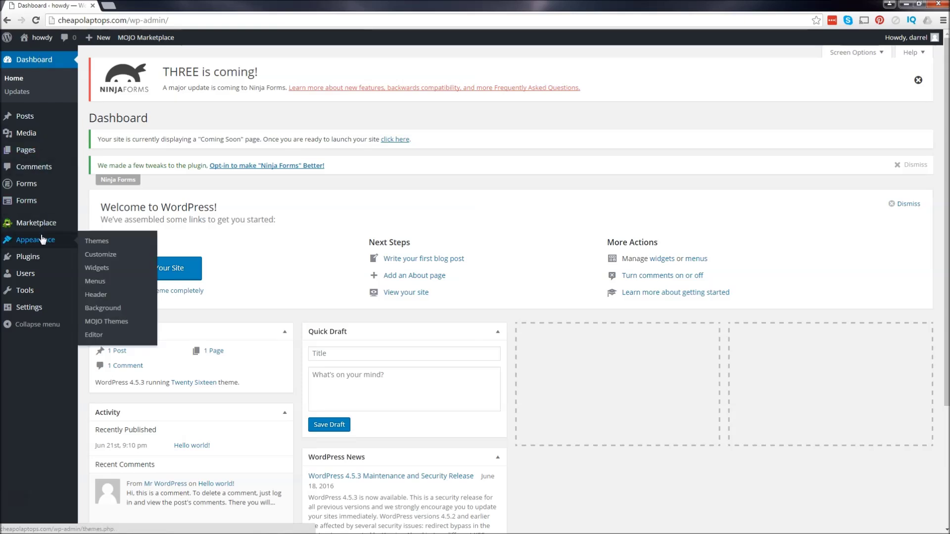
{"action": "left_click", "coordinate": [23, 273]}
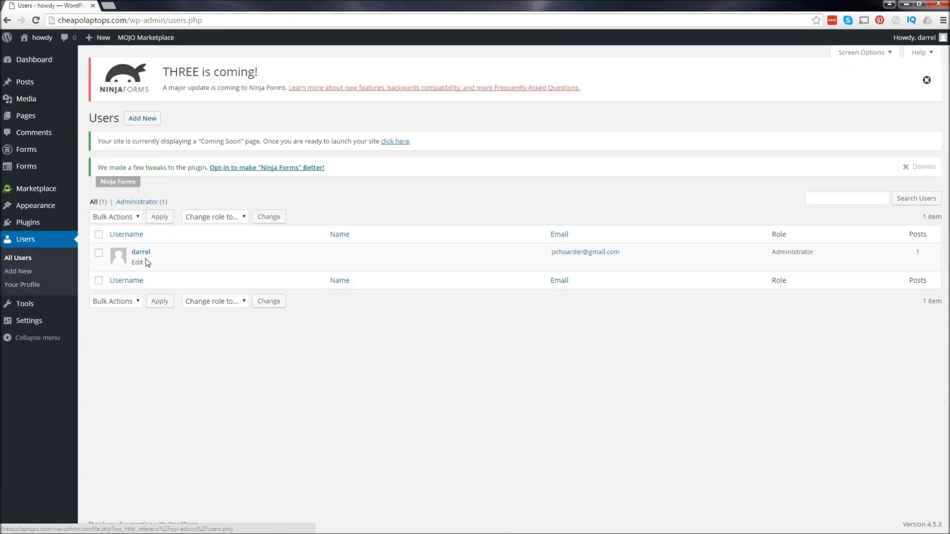
On the admin profile, enter a new account password and confirm use of a weak password
{"action": "left_click", "coordinate": [145, 253]}
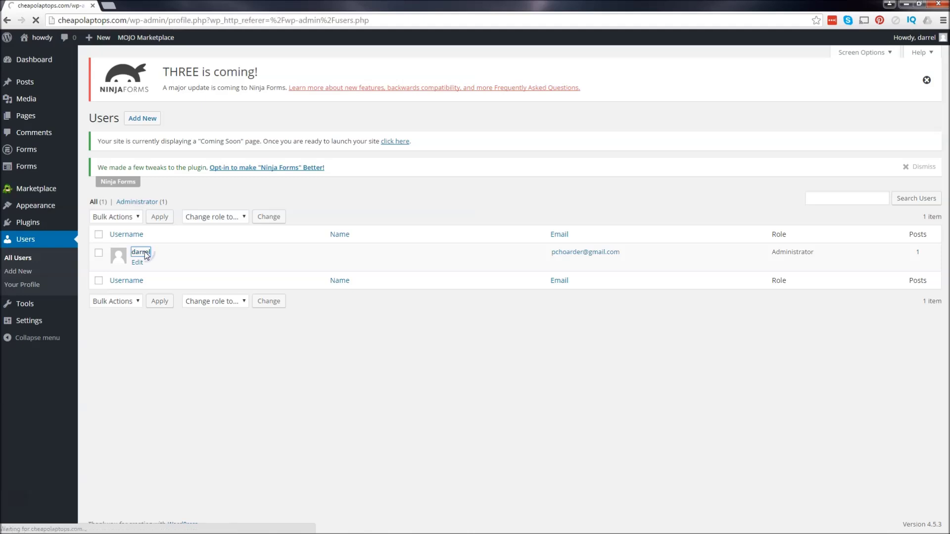
{"action": "scroll", "coordinate": [158, 241], "scroll_direction": "down", "scroll_amount": 3}
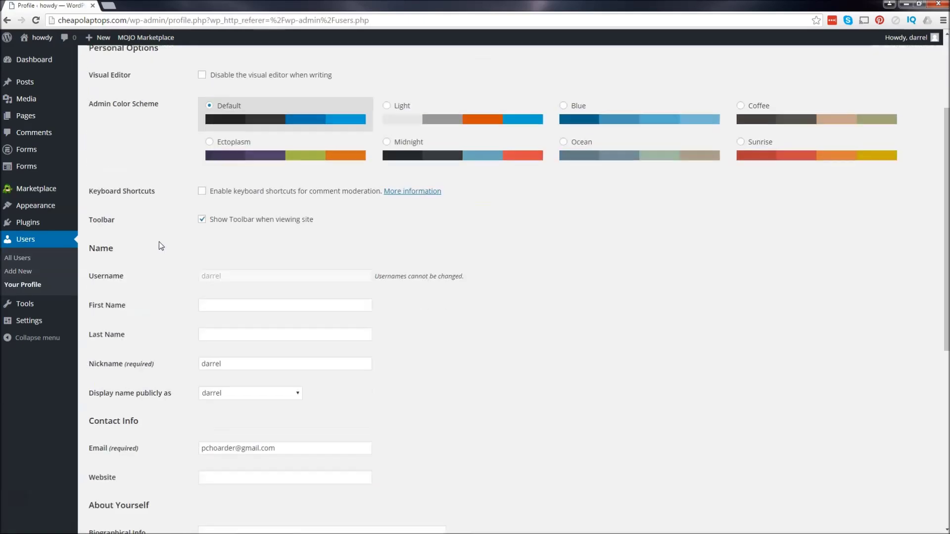
{"action": "scroll", "coordinate": [159, 245], "scroll_direction": "down", "scroll_amount": 8}
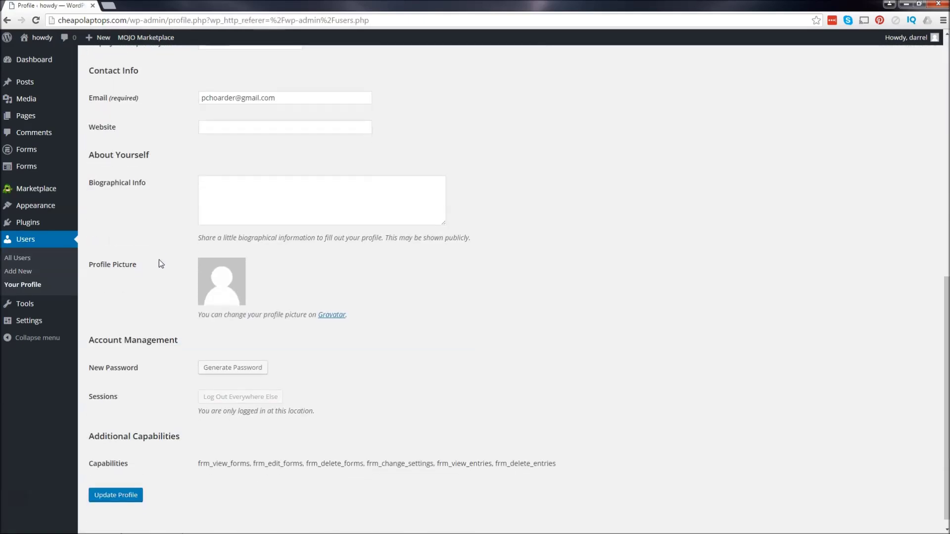
{"action": "left_click", "coordinate": [230, 373]}
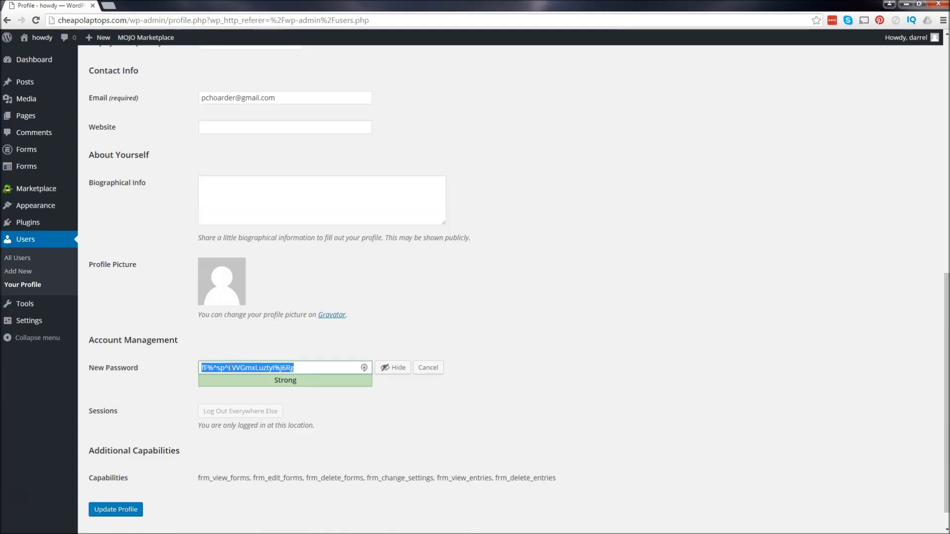
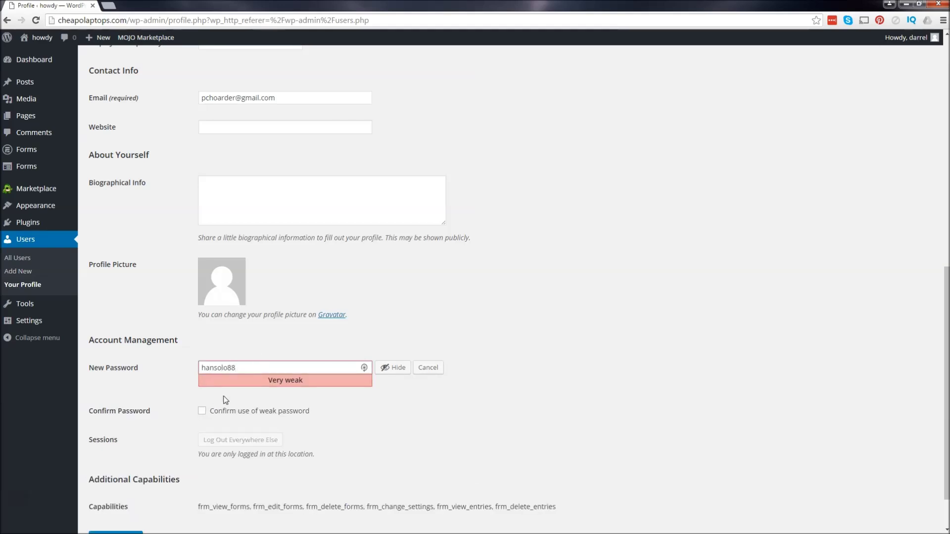
{"action": "scroll", "coordinate": [226, 400], "scroll_direction": "down", "scroll_amount": 1}
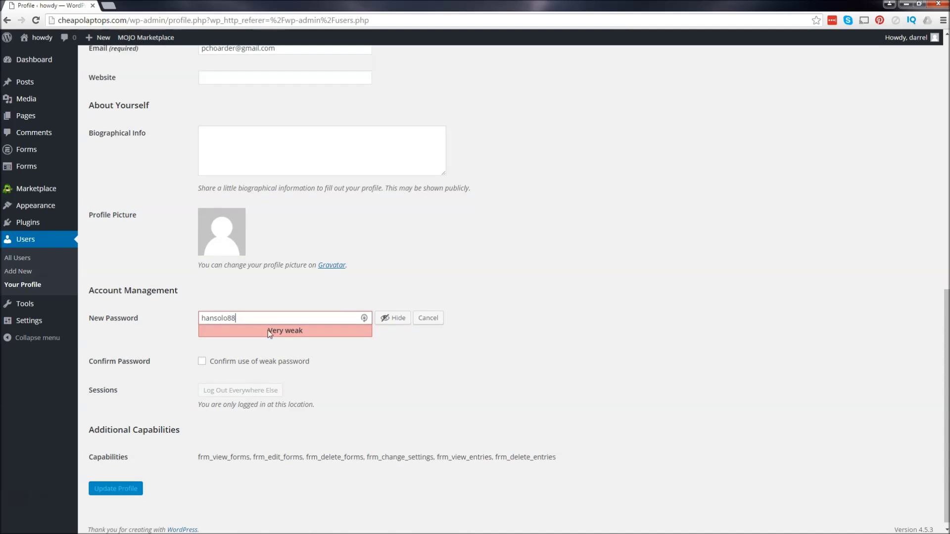
{"action": "left_click", "coordinate": [202, 362]}
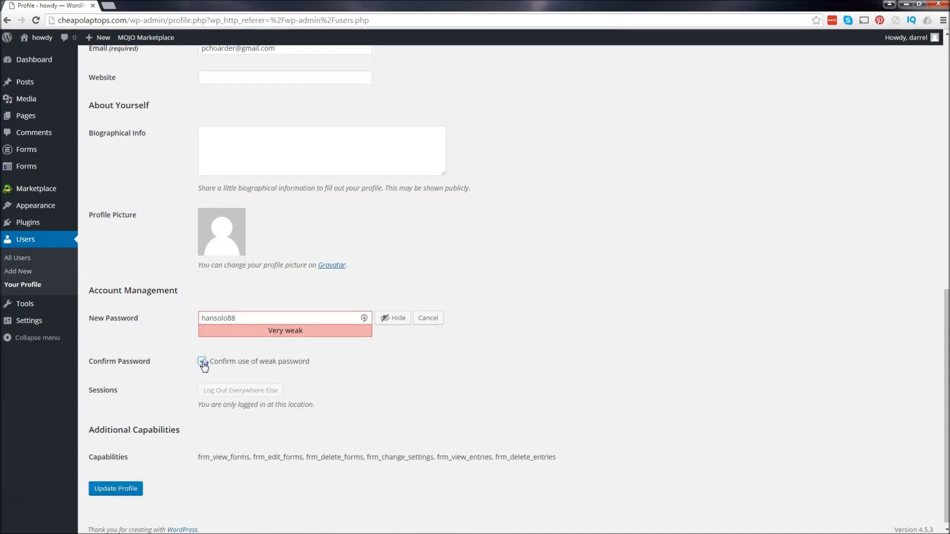
Save the profile and tell LastPass never to save the password for this site
{"action": "left_click", "coordinate": [129, 489]}
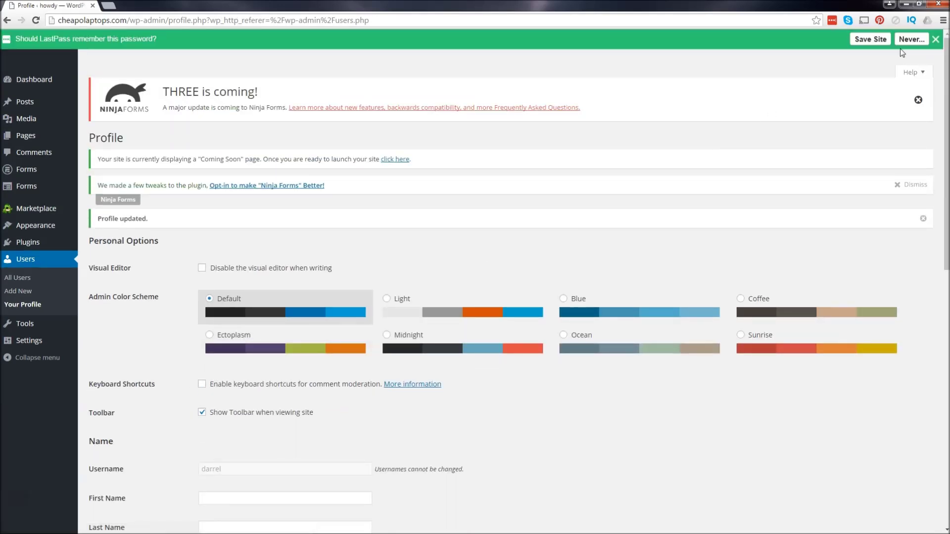
{"action": "left_click", "coordinate": [911, 40]}
{"action": "left_click", "coordinate": [851, 50]}
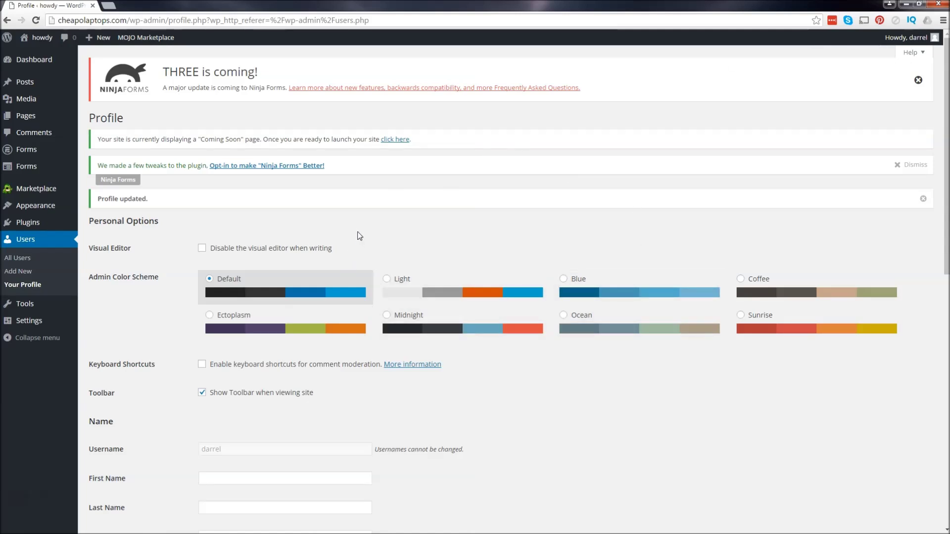
Preview Light, Blue, Coffee, Sunrise, Ocean and Ectoplasm schemes, then save the profile with Midnight
{"action": "left_click", "coordinate": [448, 284]}
{"action": "left_click", "coordinate": [612, 286]}
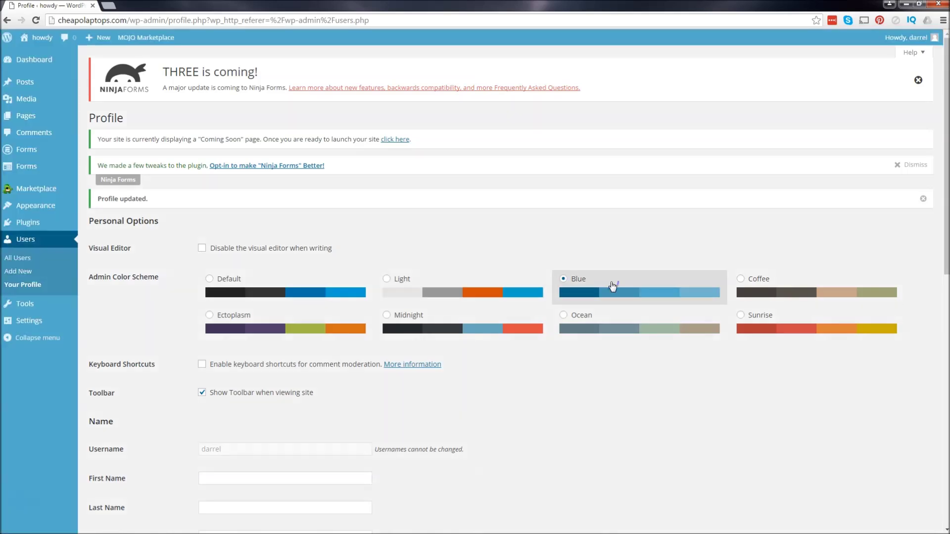
{"action": "left_click", "coordinate": [781, 296]}
{"action": "left_click", "coordinate": [777, 332]}
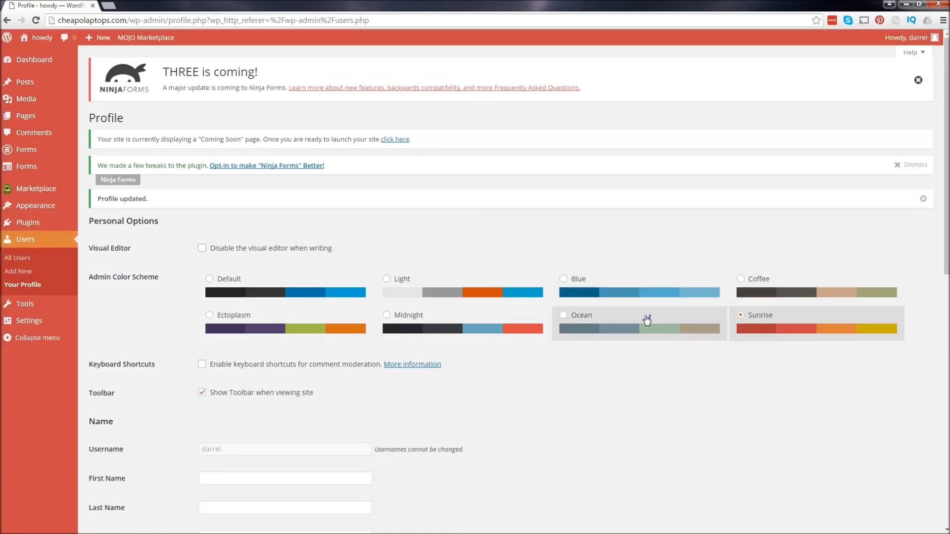
{"action": "left_click", "coordinate": [646, 321]}
{"action": "left_click", "coordinate": [496, 319]}
{"action": "left_click", "coordinate": [346, 326]}
{"action": "left_click", "coordinate": [426, 323]}
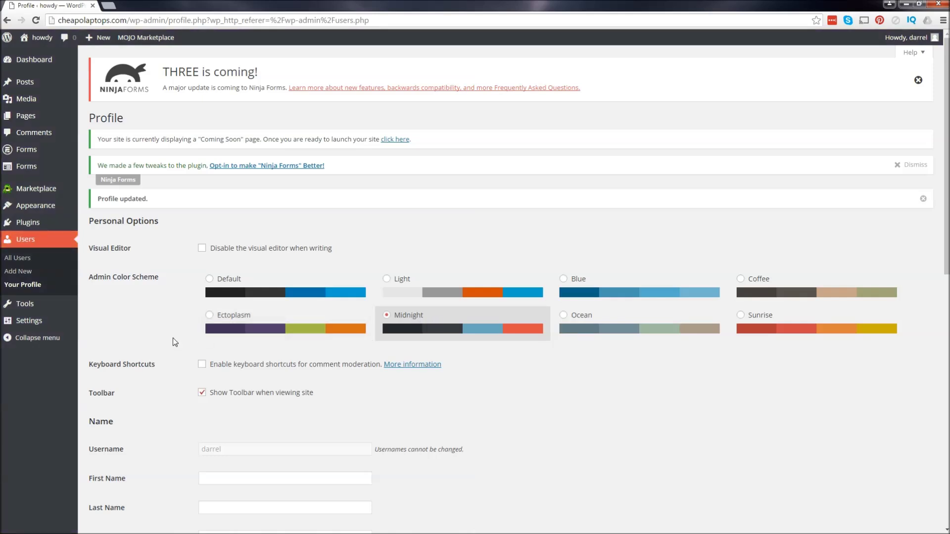
{"action": "scroll", "coordinate": [187, 330], "scroll_direction": "down", "scroll_amount": 10}
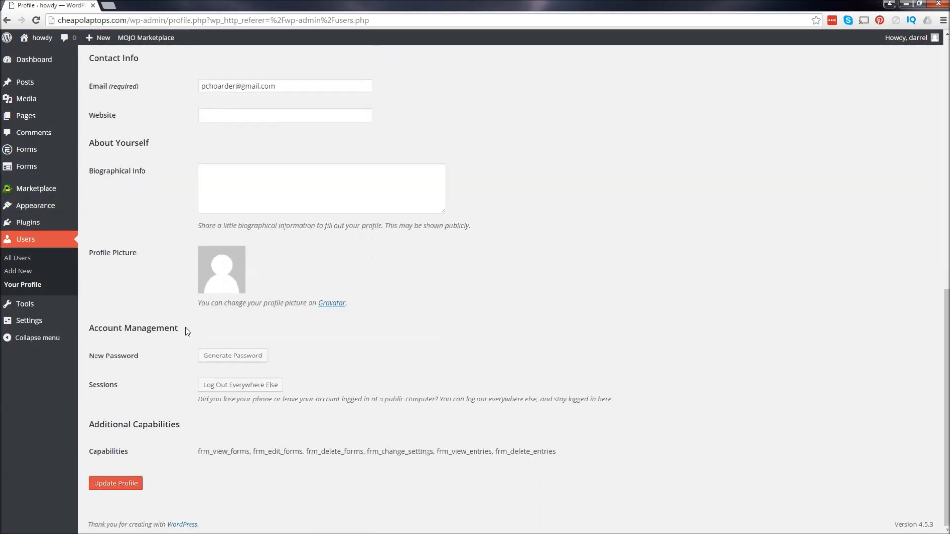
{"action": "left_click", "coordinate": [135, 485]}
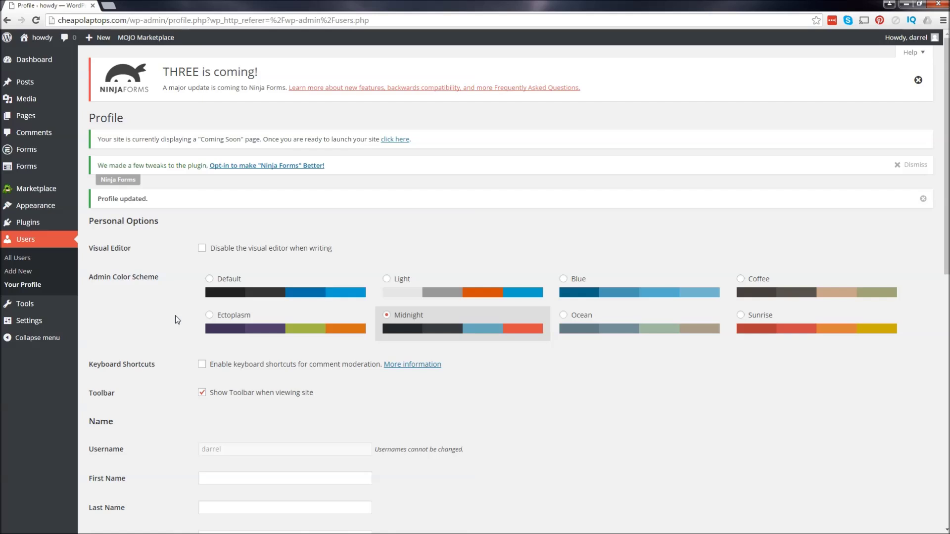
Set the permalink structure to Post name and save the change
{"action": "mouse_move", "coordinate": [37, 323]}
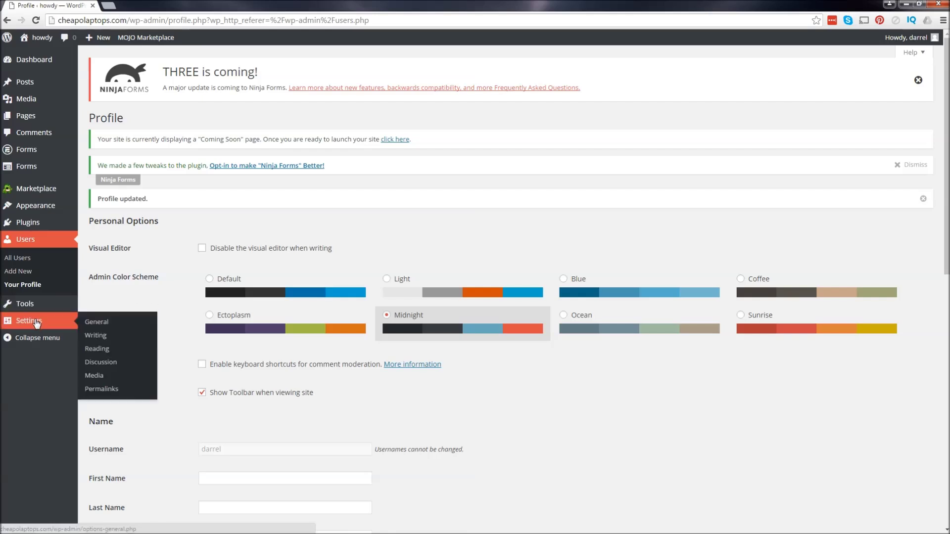
{"action": "left_click", "coordinate": [106, 390]}
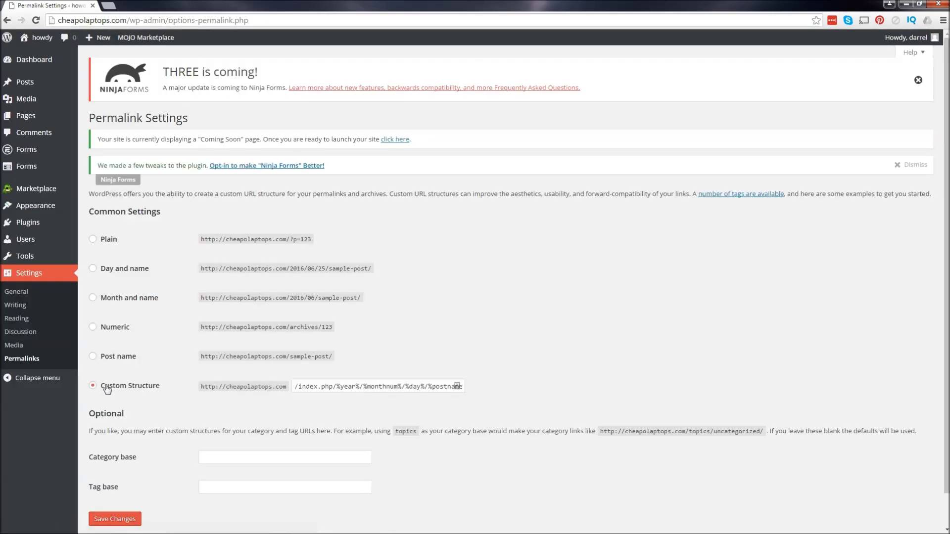
{"action": "left_click", "coordinate": [93, 357]}
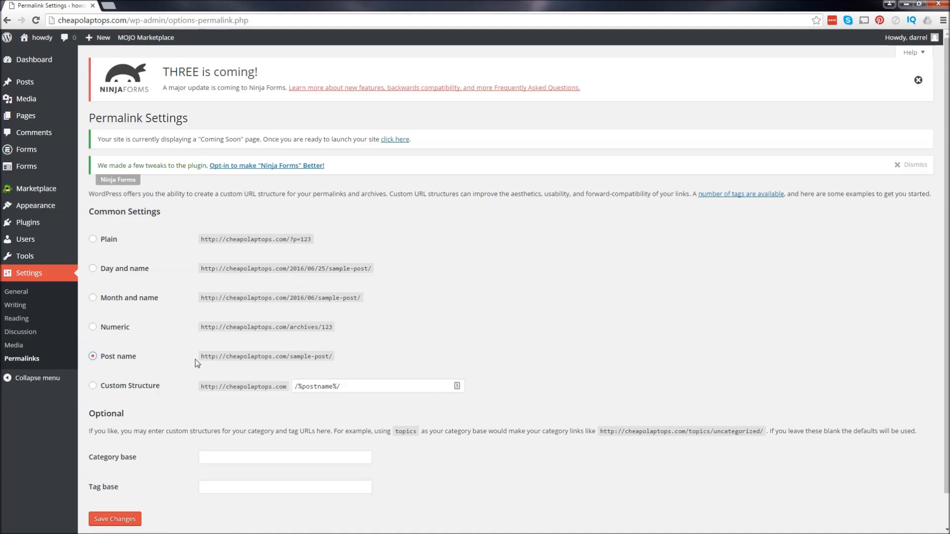
{"action": "left_click", "coordinate": [118, 521]}
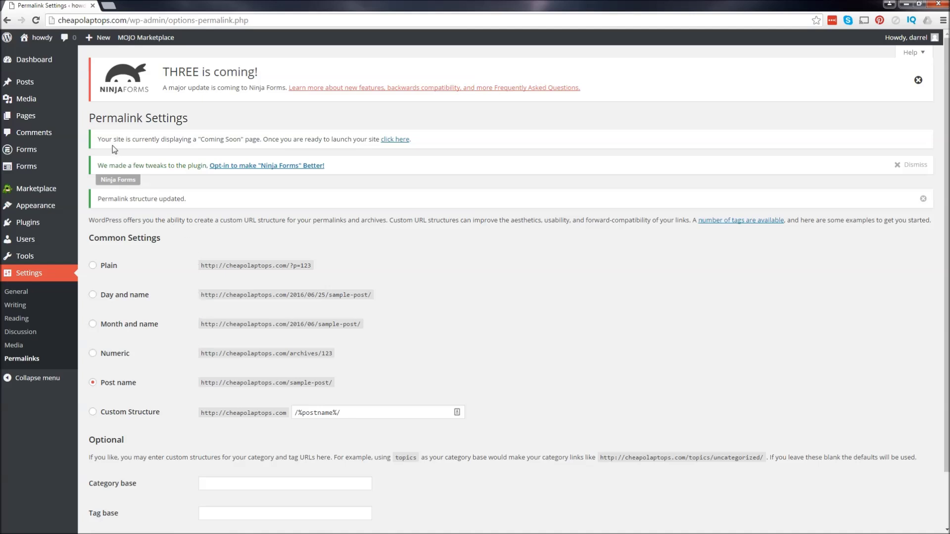
Take the site out of Coming Soon mode so it goes live
{"action": "left_click_drag", "start_coordinate": [108, 141], "coordinate": [341, 140]}
{"action": "left_click", "coordinate": [391, 142]}
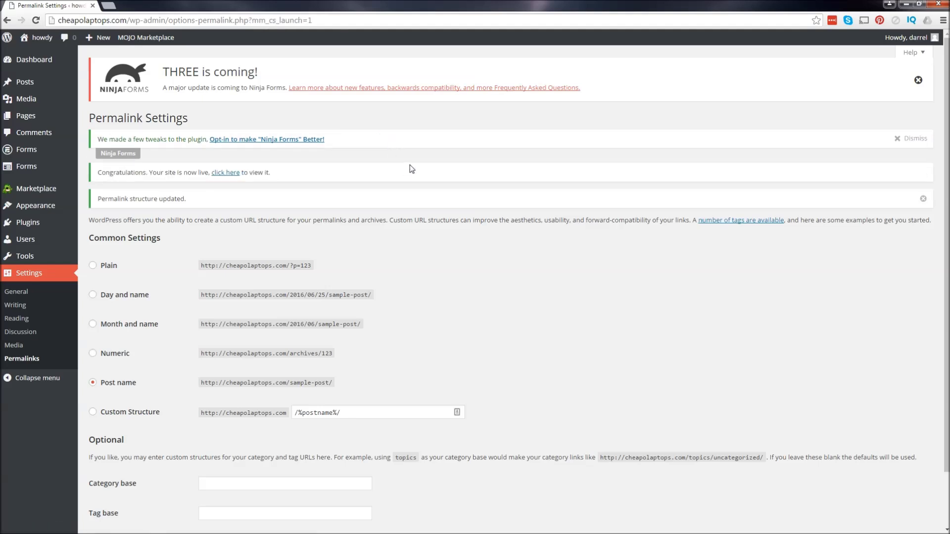
{"action": "left_click_drag", "start_coordinate": [122, 173], "coordinate": [271, 173]}
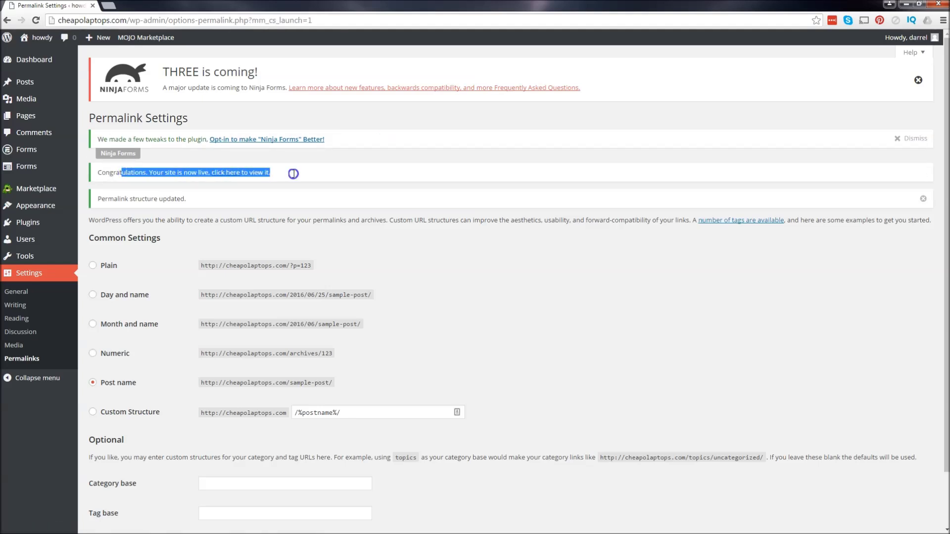
{"action": "left_click", "coordinate": [313, 174]}
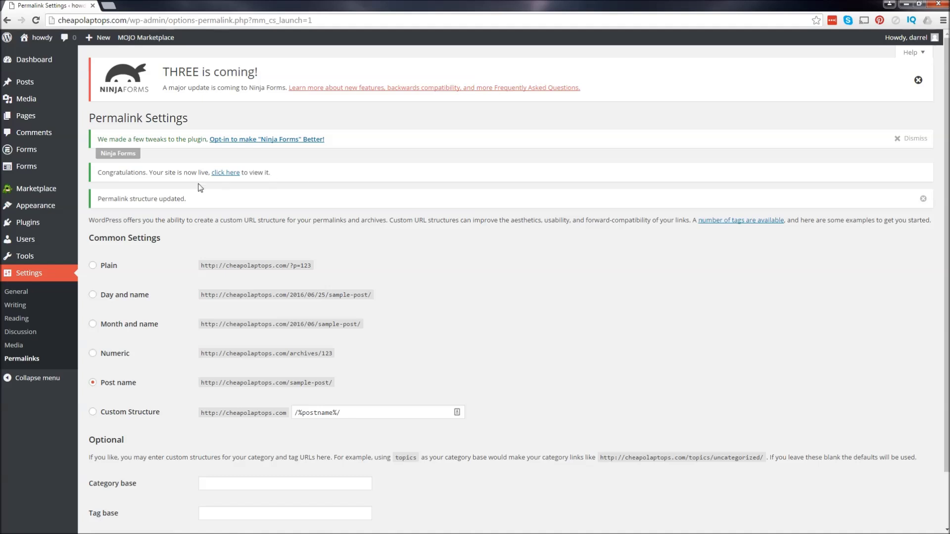
Under Appearance > Themes > Add New, browse the Popular themes list and focus the search box
{"action": "mouse_move", "coordinate": [48, 208]}
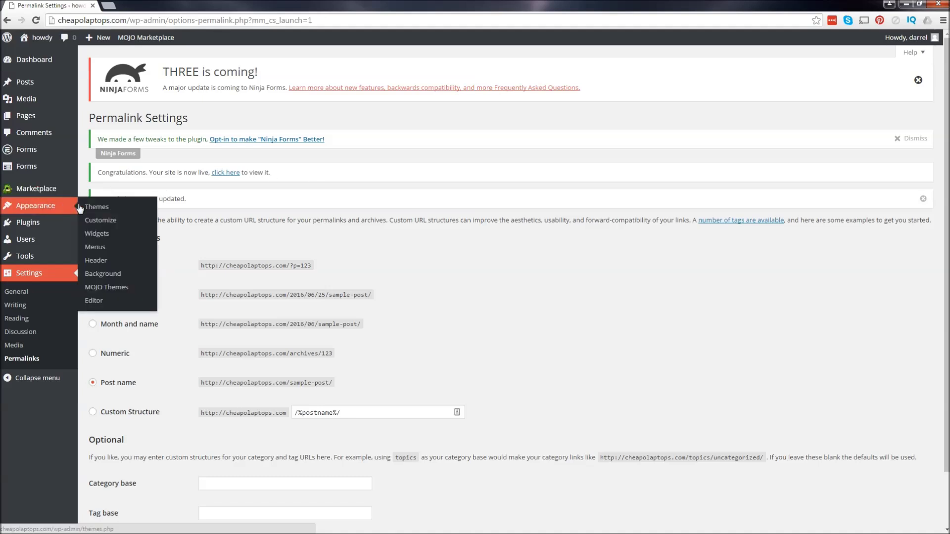
{"action": "left_click", "coordinate": [103, 206]}
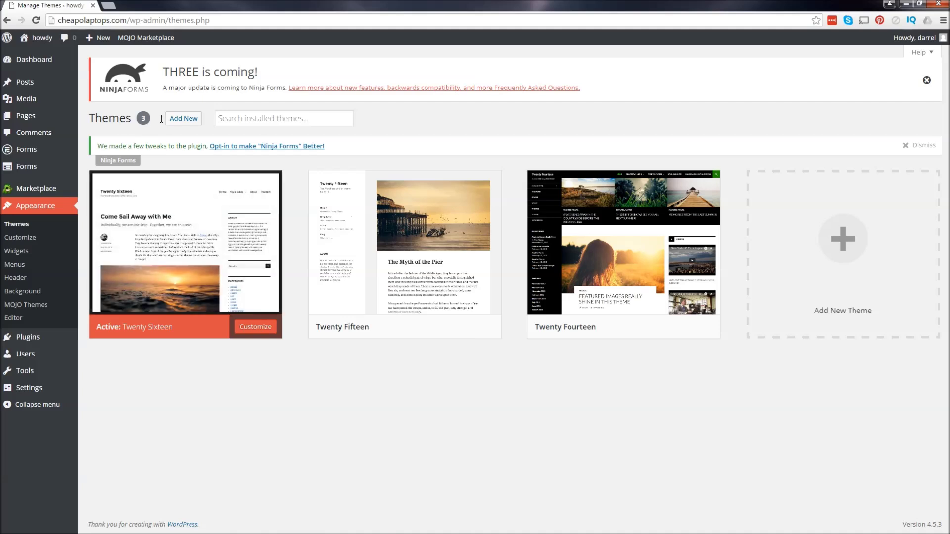
{"action": "left_click", "coordinate": [182, 120]}
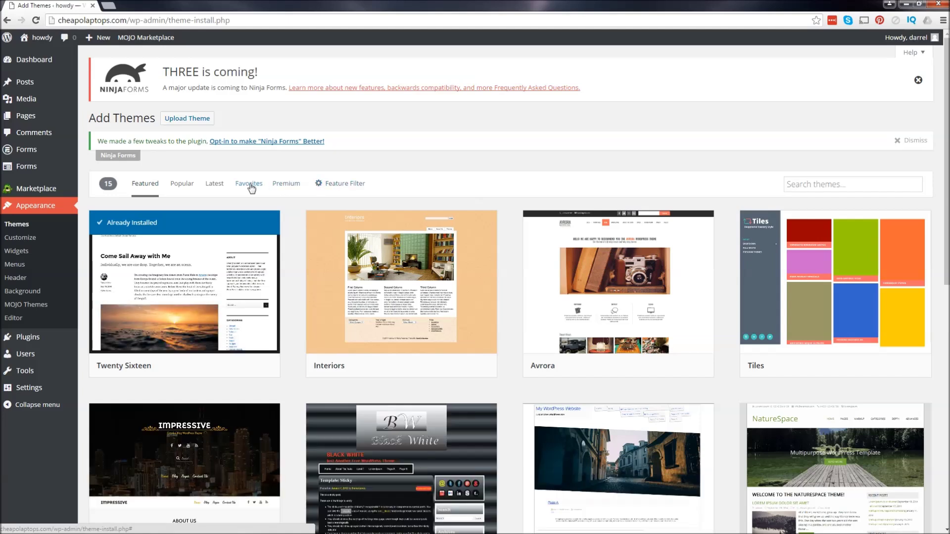
{"action": "left_click", "coordinate": [184, 186]}
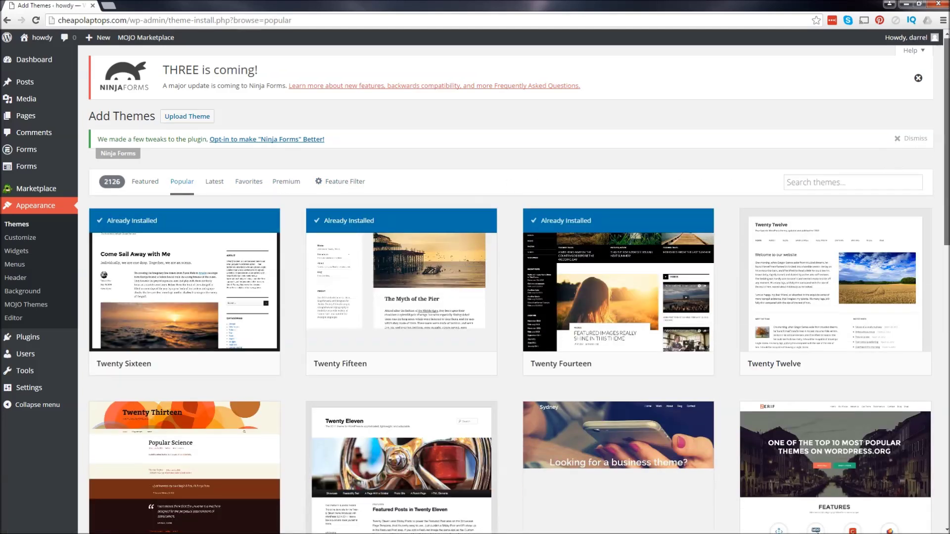
{"action": "scroll", "coordinate": [510, 287], "scroll_direction": "down", "scroll_amount": 6}
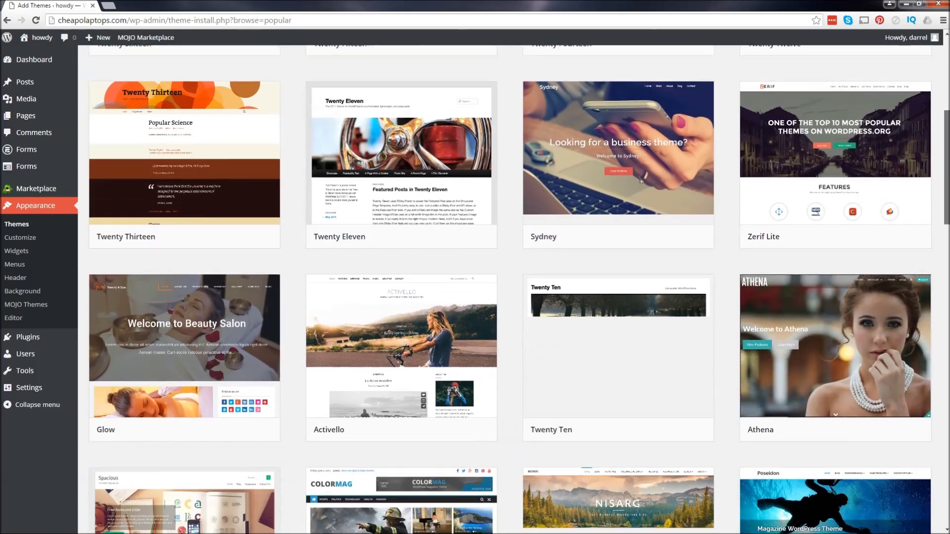
{"action": "scroll", "coordinate": [510, 287], "scroll_direction": "down", "scroll_amount": 6}
{"action": "scroll", "coordinate": [795, 111], "scroll_direction": "down", "scroll_amount": 6}
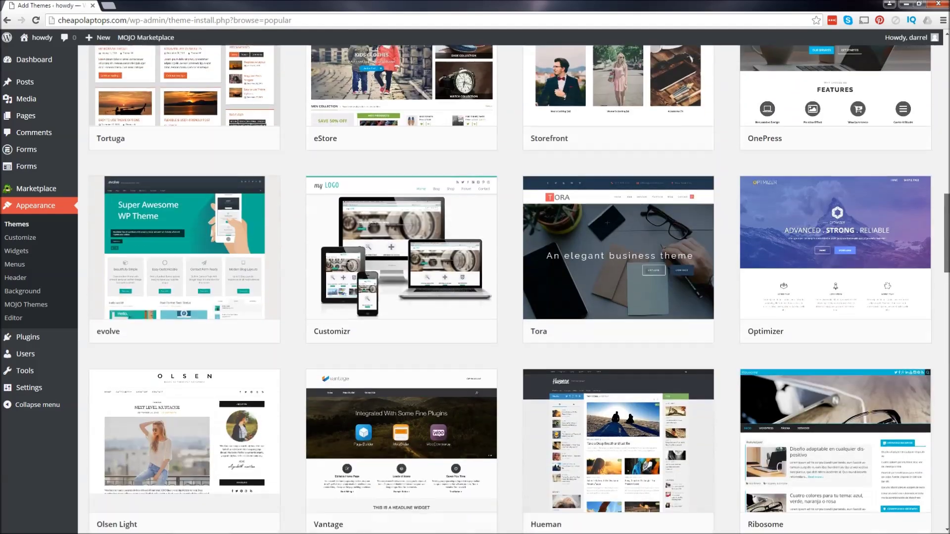
{"action": "scroll", "coordinate": [795, 111], "scroll_direction": "up", "scroll_amount": 10}
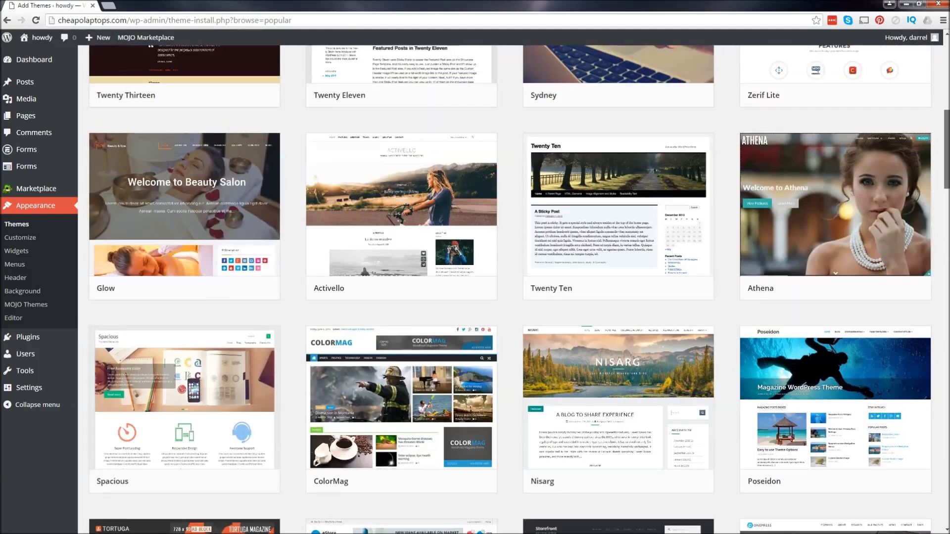
{"action": "scroll", "coordinate": [874, 235], "scroll_direction": "up", "scroll_amount": 10}
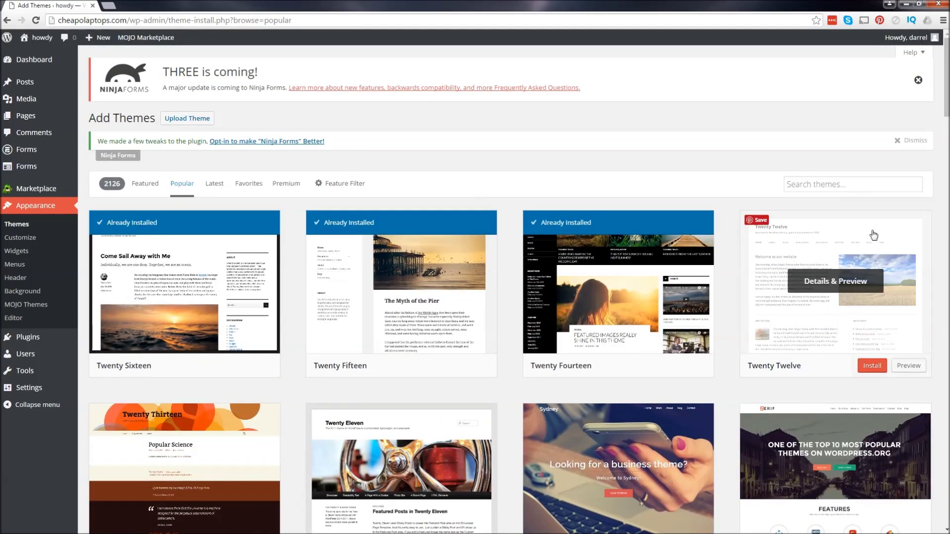
{"action": "left_click", "coordinate": [860, 182]}
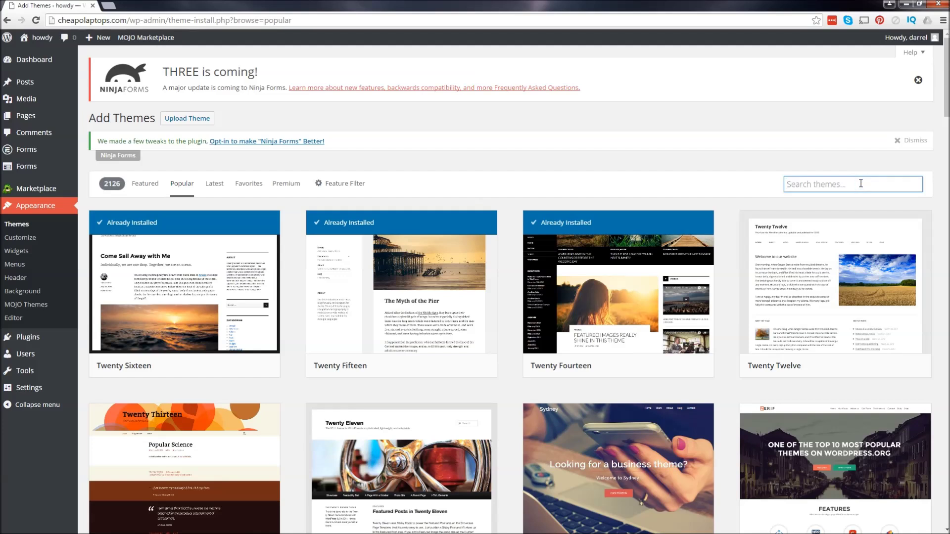
Search for 'azera shop' and install the Azera Shop theme from its details preview
{"action": "type", "text": "azera shop"}
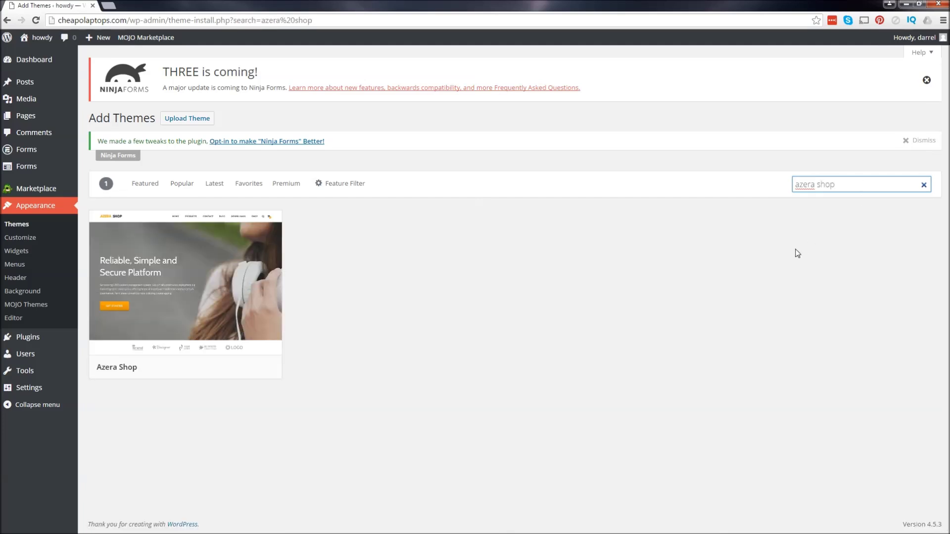
{"action": "mouse_move", "coordinate": [202, 292]}
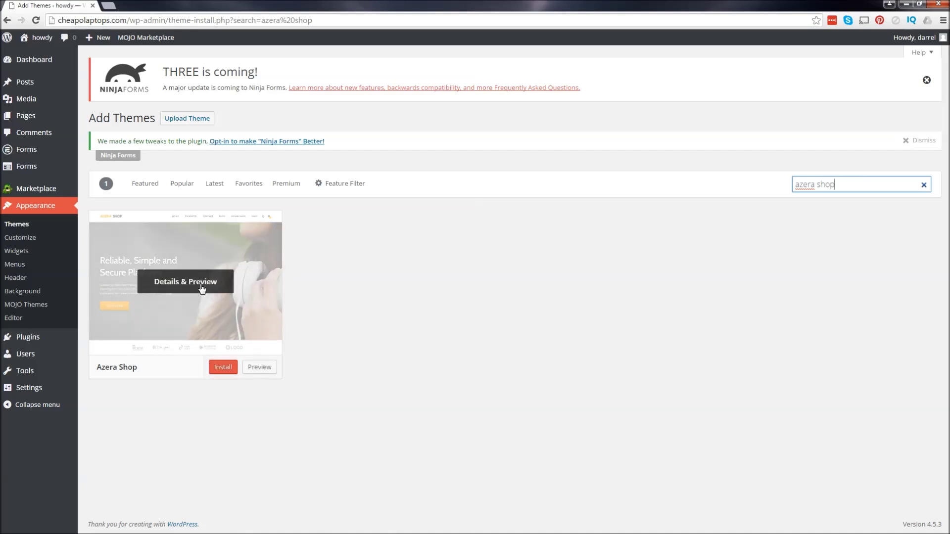
{"action": "left_click", "coordinate": [202, 287]}
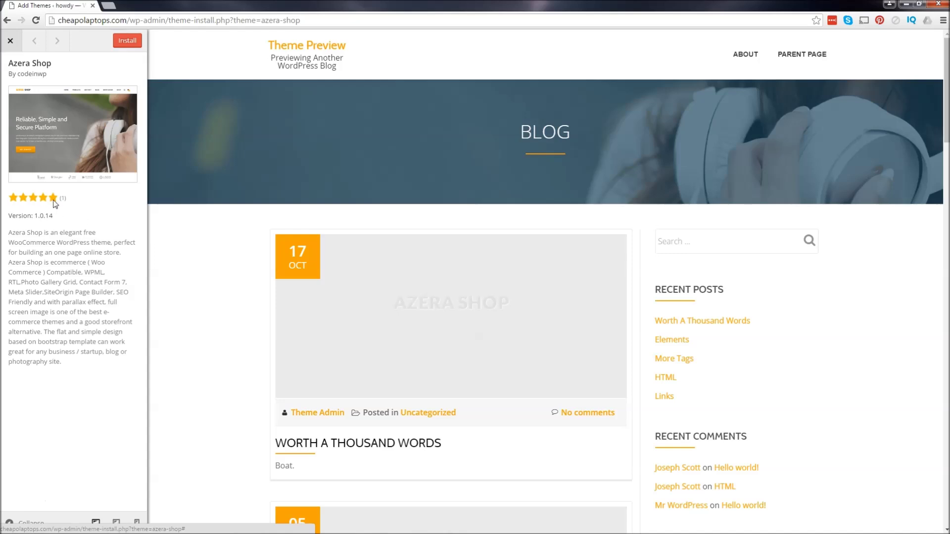
{"action": "left_click", "coordinate": [126, 43]}
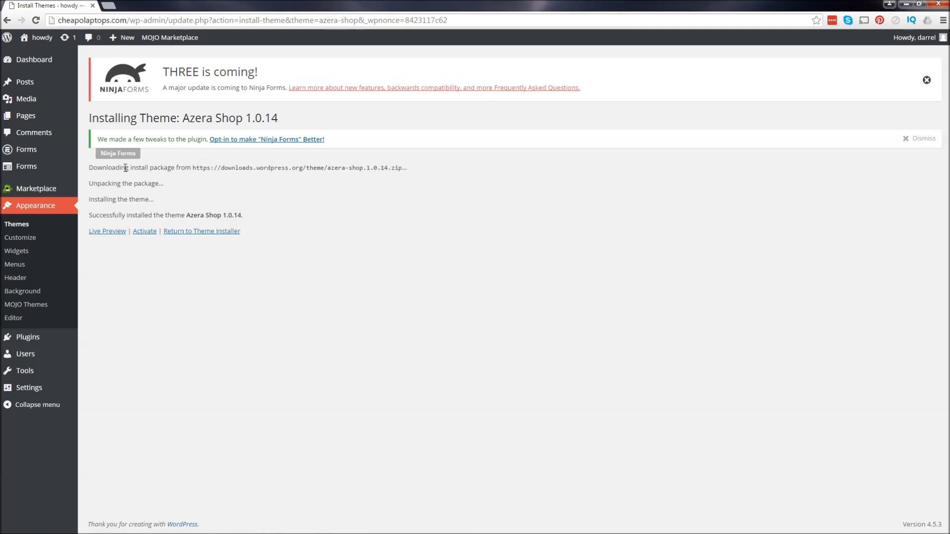
Activate Azera Shop and bulk-install all four of its recommended plugins
{"action": "left_click", "coordinate": [143, 232]}
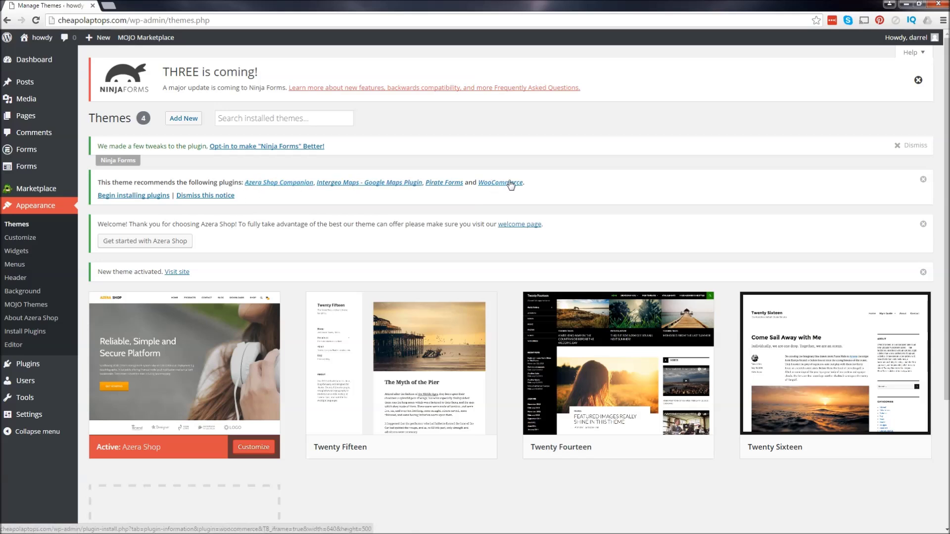
{"action": "left_click", "coordinate": [123, 197]}
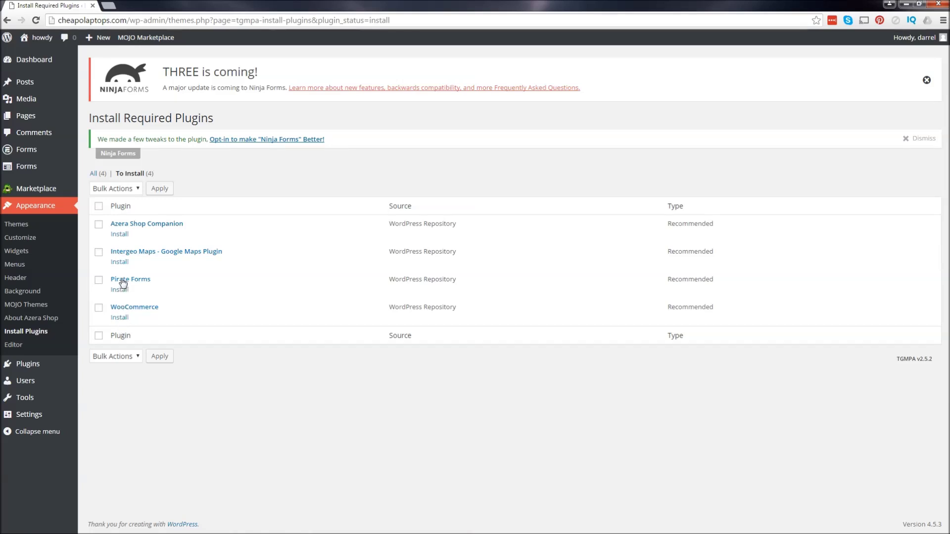
{"action": "left_click", "coordinate": [99, 207]}
{"action": "left_click", "coordinate": [113, 188]}
{"action": "left_click", "coordinate": [113, 211]}
{"action": "left_click", "coordinate": [161, 189]}
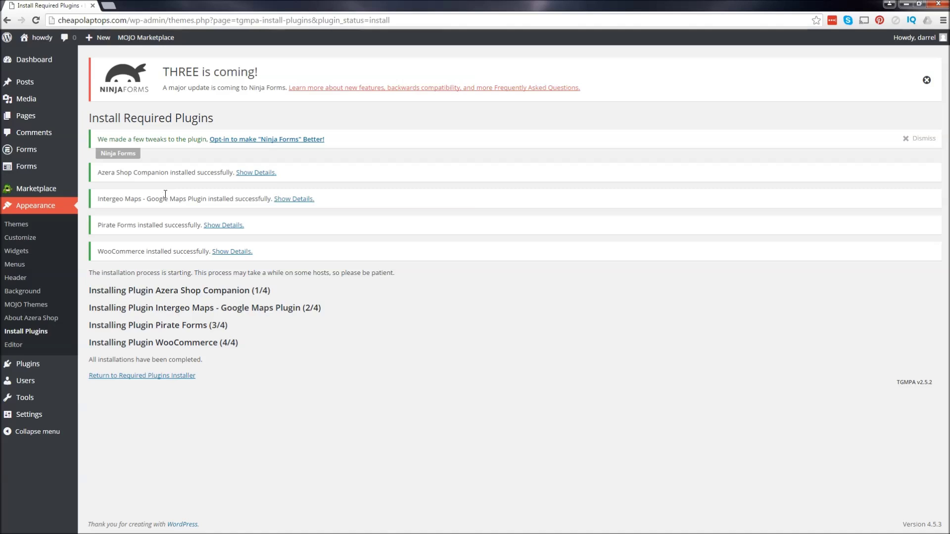
Bulk-activate the four installed plugins, return to the dashboard and dismiss the Google Maps alert
{"action": "left_click", "coordinate": [123, 379]}
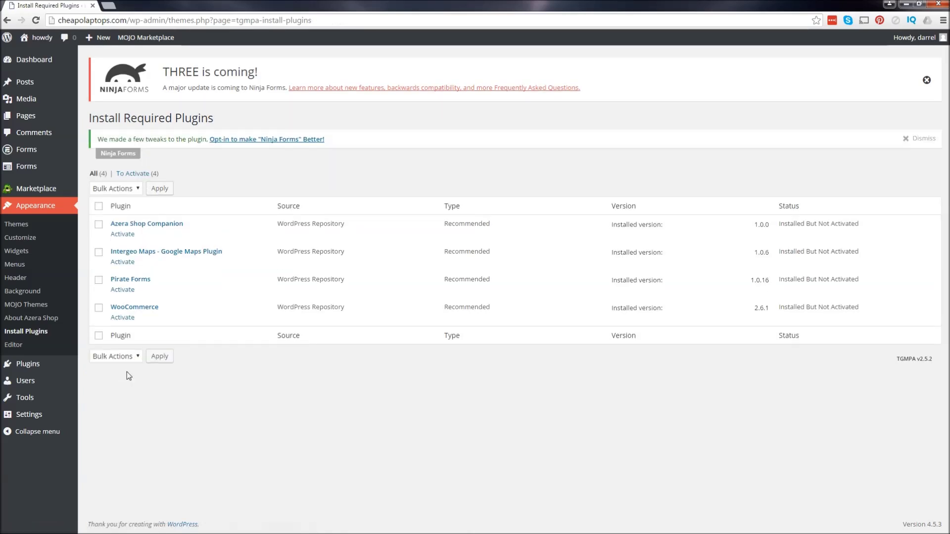
{"action": "left_click", "coordinate": [99, 208]}
{"action": "left_click", "coordinate": [114, 191]}
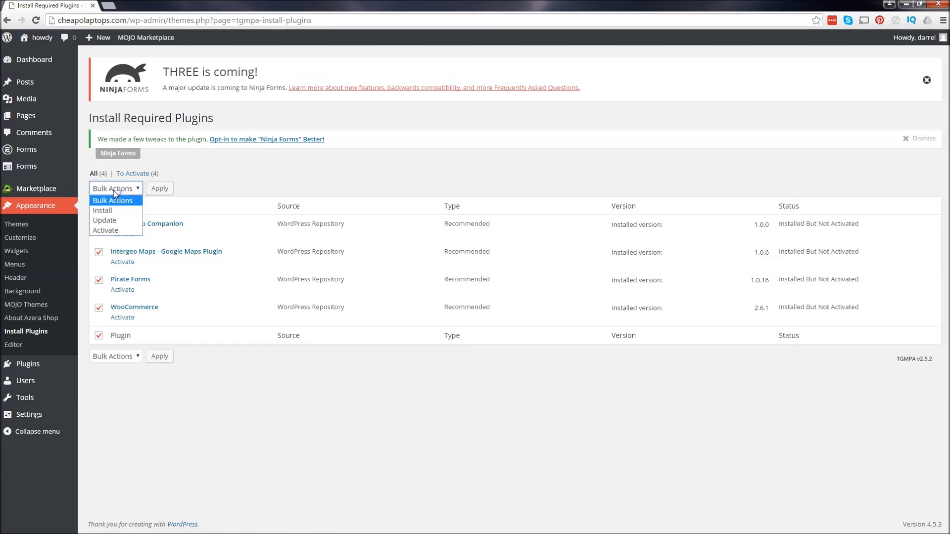
{"action": "left_click", "coordinate": [111, 231]}
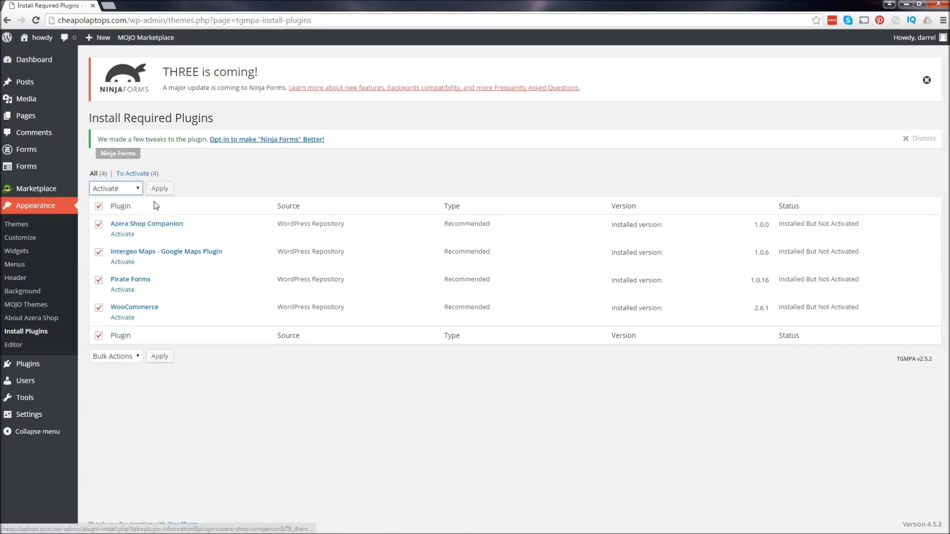
{"action": "left_click", "coordinate": [160, 188]}
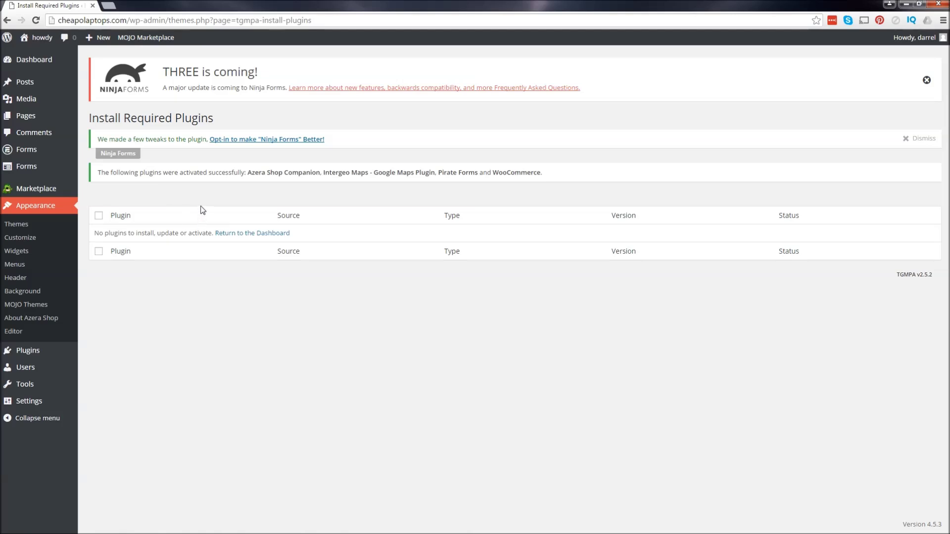
{"action": "left_click", "coordinate": [255, 235]}
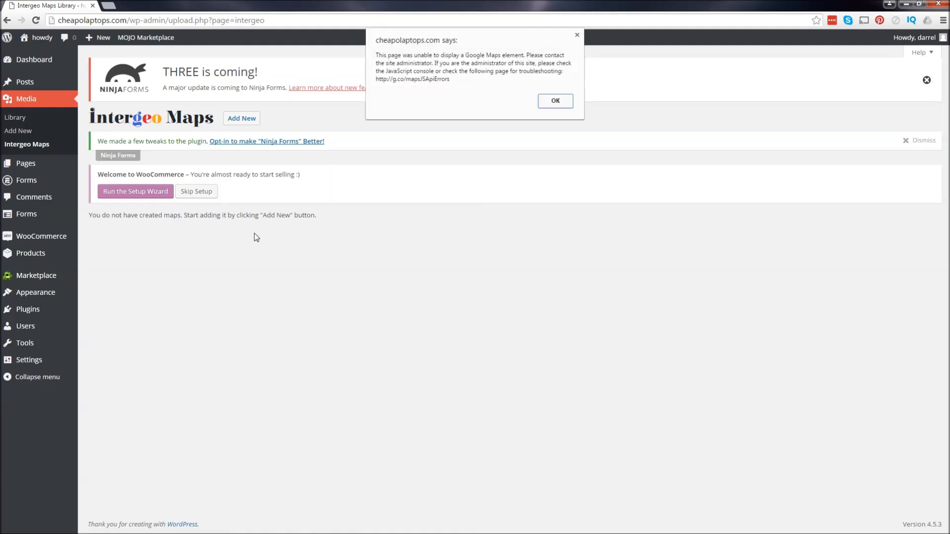
{"action": "left_click", "coordinate": [577, 35]}
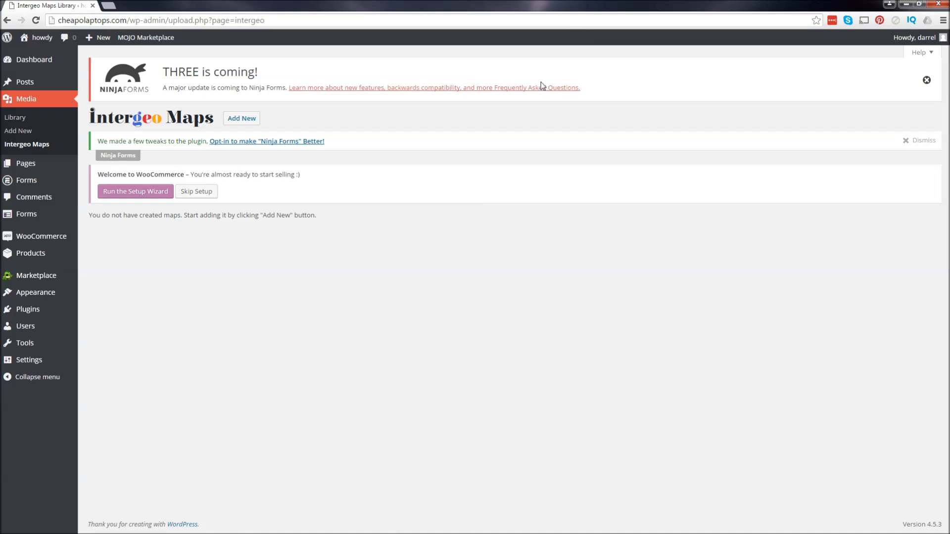
Launch the WooCommerce setup wizard from its welcome notice and begin it
{"action": "left_click", "coordinate": [140, 188]}
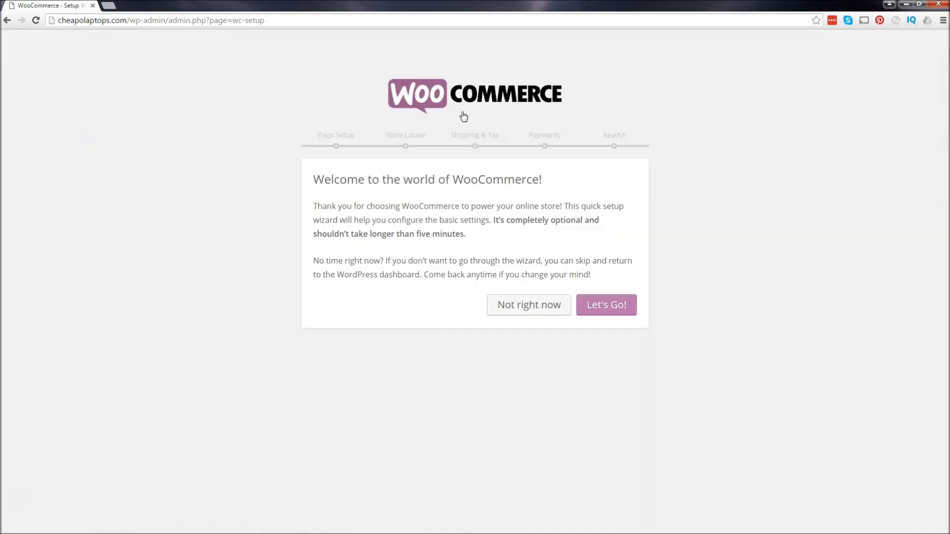
{"action": "left_click", "coordinate": [614, 306]}
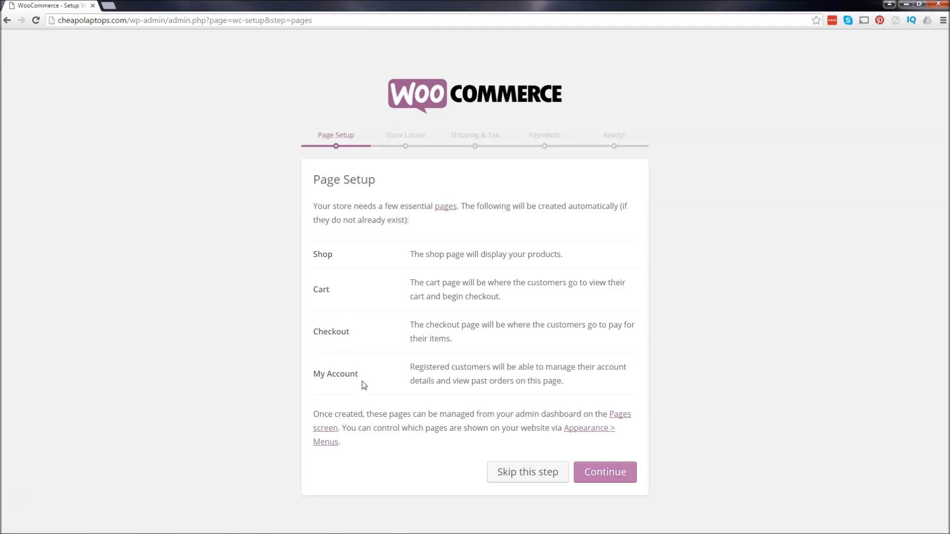
Accept the default store pages and set the store location to United States — California
{"action": "left_click", "coordinate": [609, 474]}
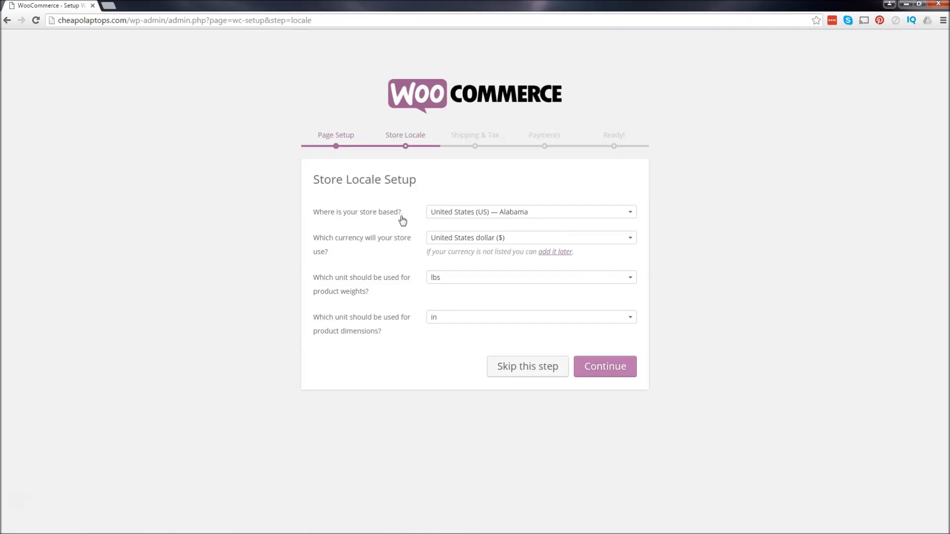
{"action": "left_click", "coordinate": [477, 216]}
{"action": "scroll", "coordinate": [488, 258], "scroll_direction": "down", "scroll_amount": 2}
{"action": "left_click", "coordinate": [514, 306]}
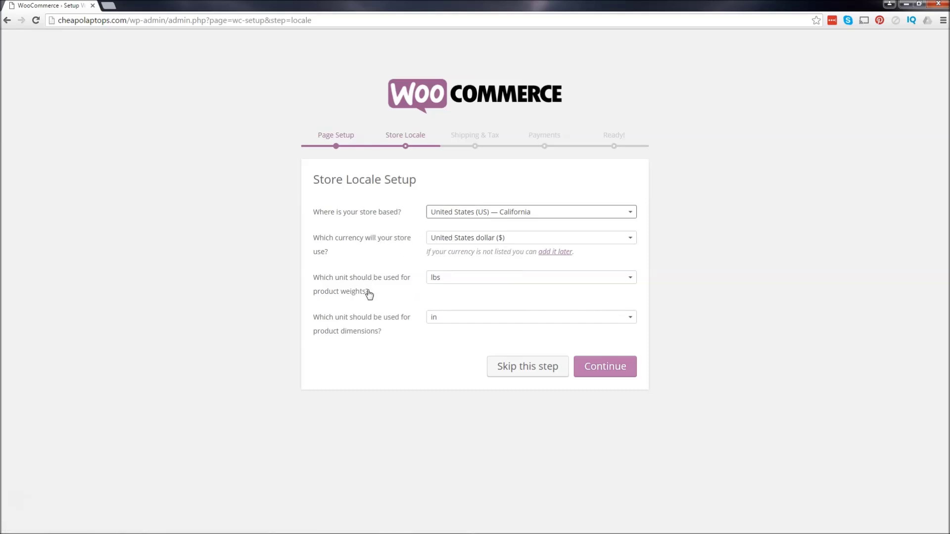
Keep lbs and inches as weight and dimension units and save the locale
{"action": "left_click", "coordinate": [451, 281]}
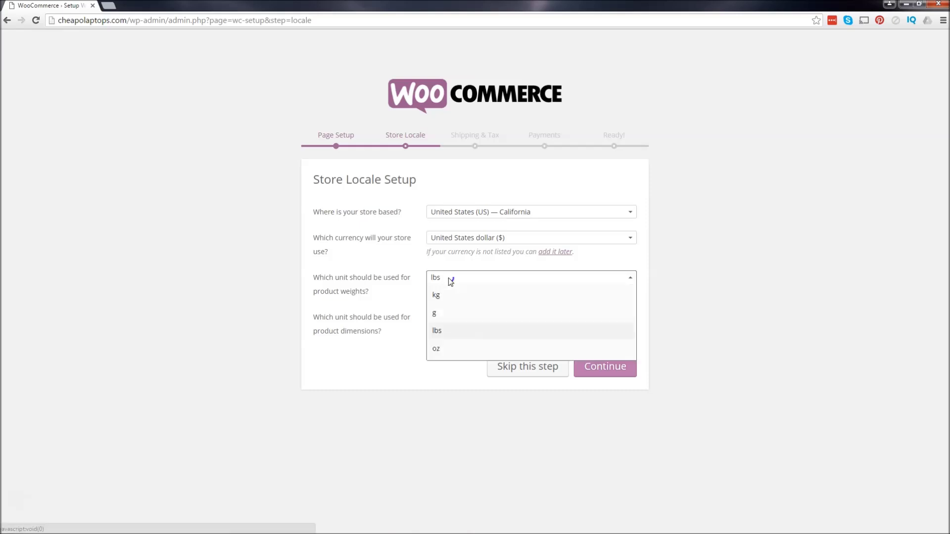
{"action": "left_click", "coordinate": [452, 336]}
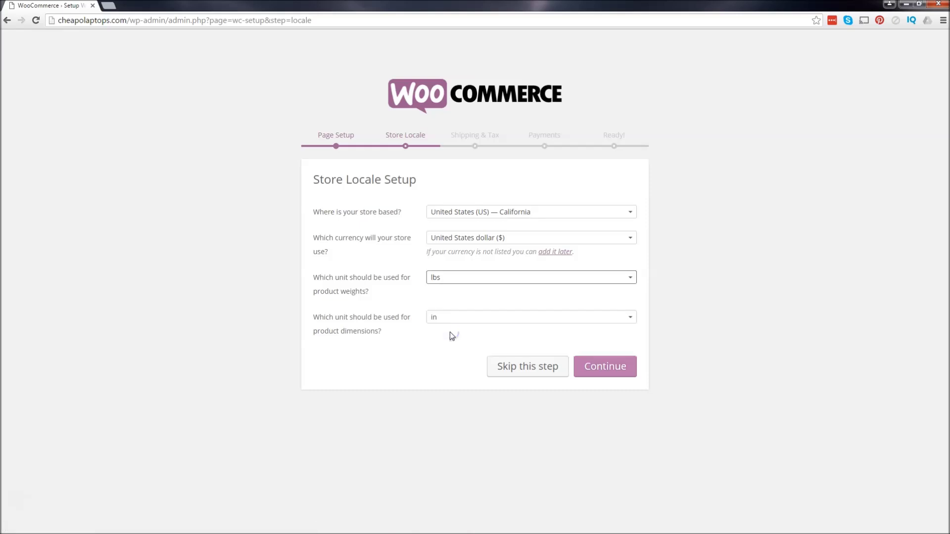
{"action": "left_click", "coordinate": [453, 323]}
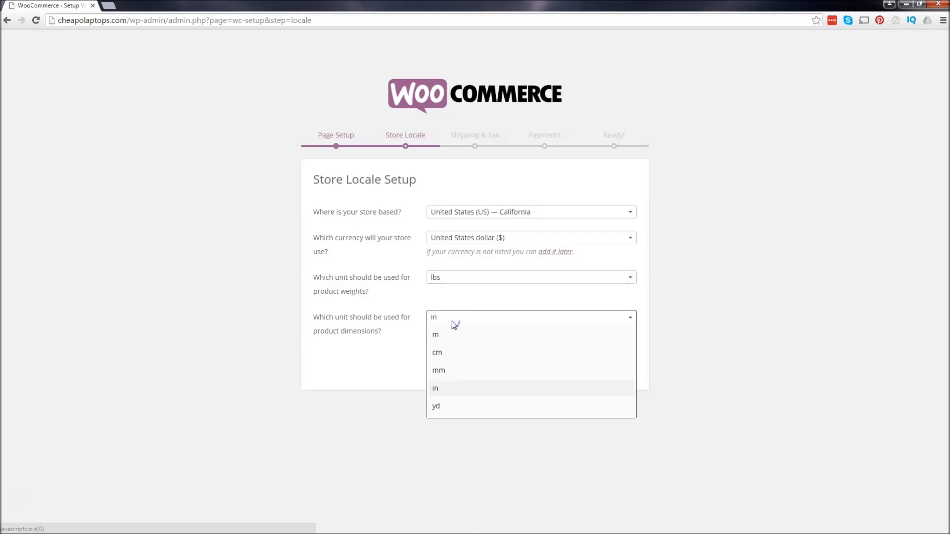
{"action": "left_click", "coordinate": [453, 389]}
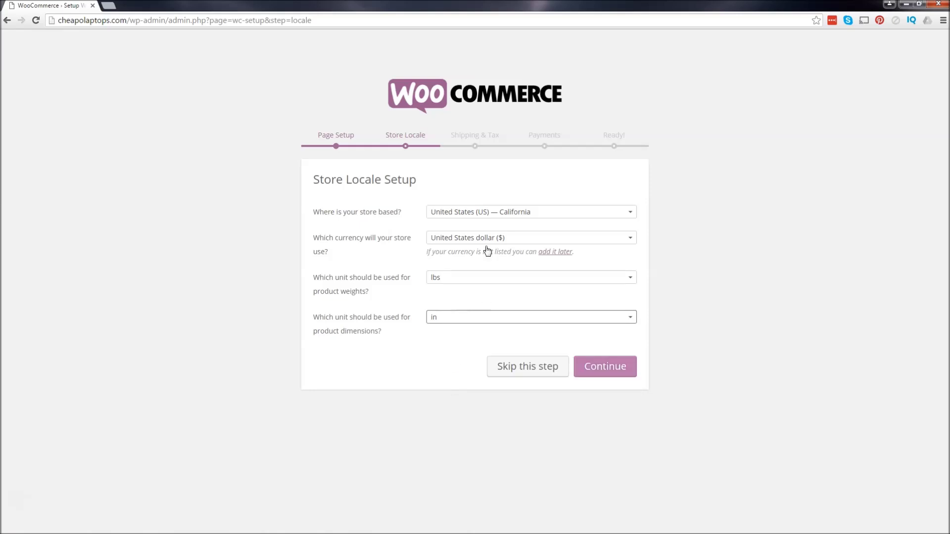
{"action": "left_click", "coordinate": [597, 366]}
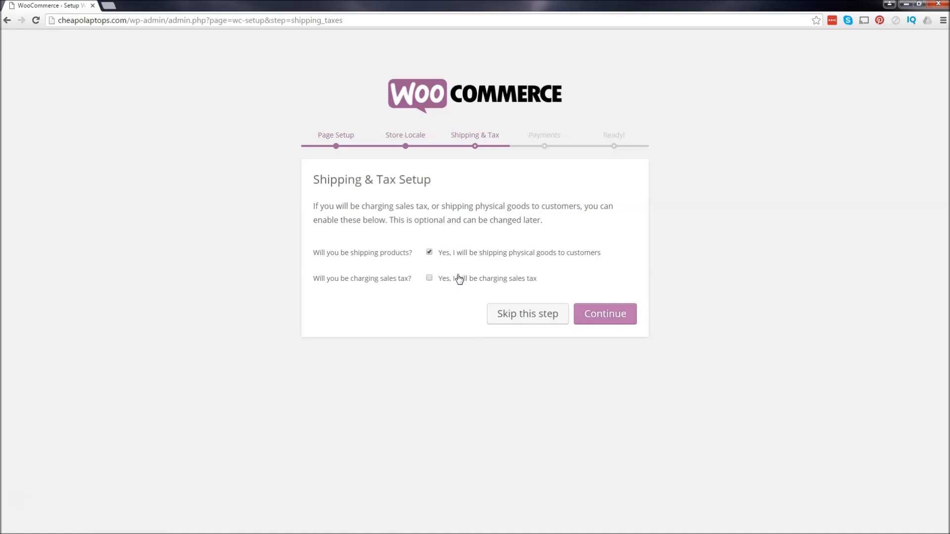
Accept the shipping settings and enable PayPal Standard, checking its email address field
{"action": "left_click", "coordinate": [631, 315]}
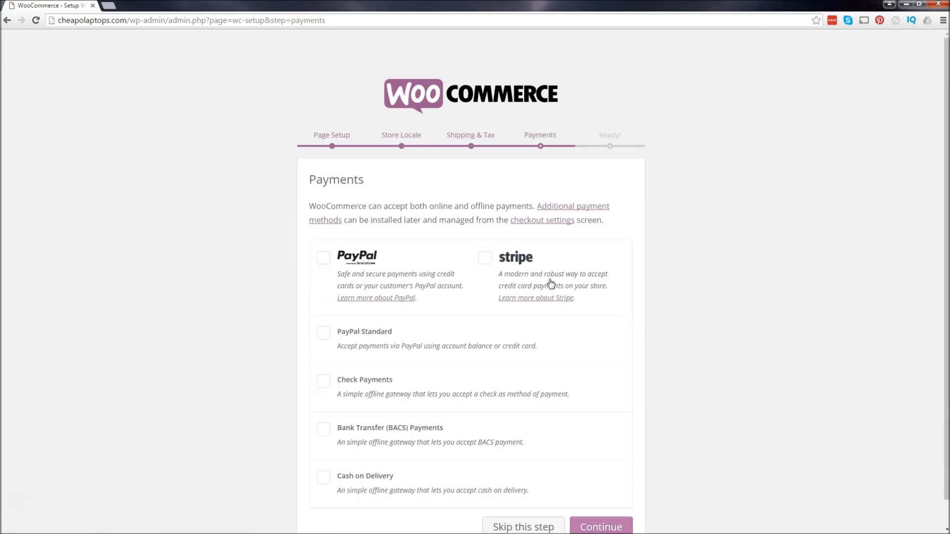
{"action": "scroll", "coordinate": [424, 301], "scroll_direction": "down", "scroll_amount": 1}
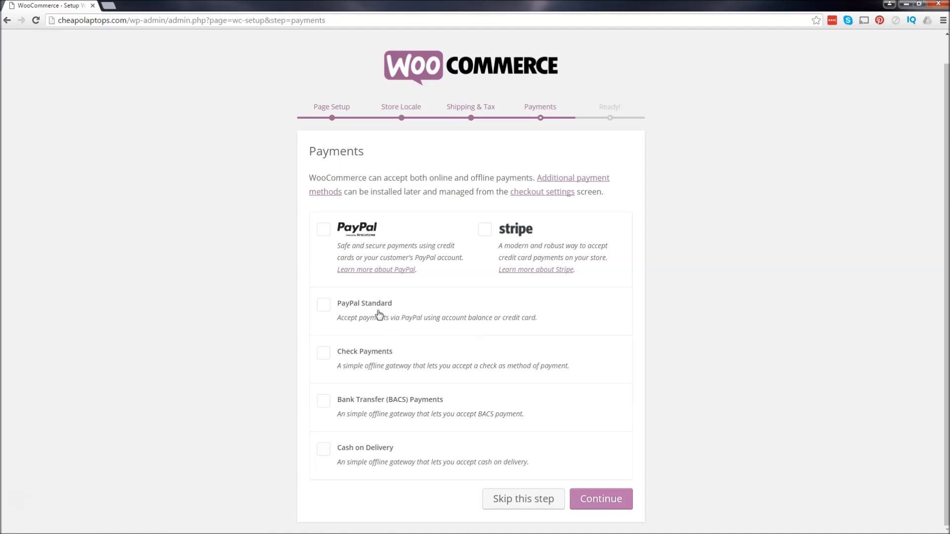
{"action": "left_click", "coordinate": [324, 306]}
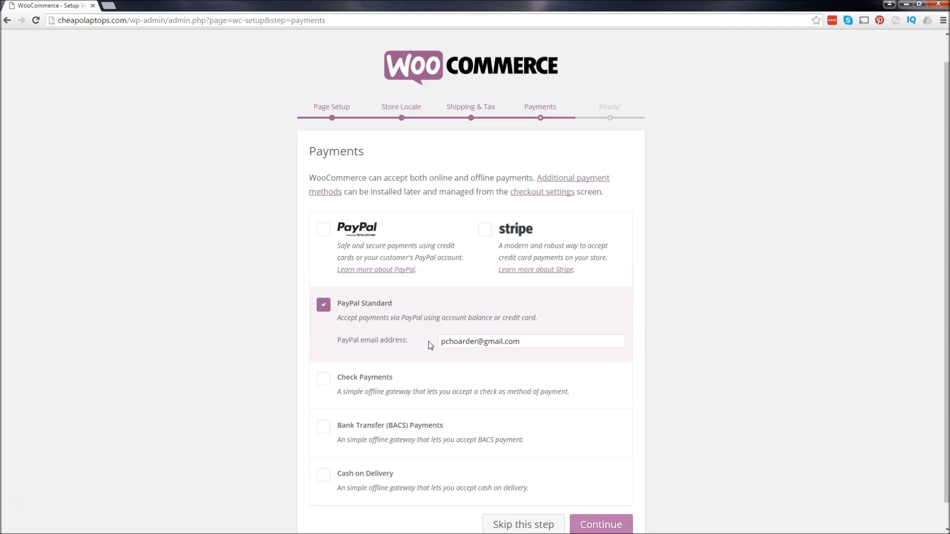
{"action": "mouse_move", "coordinate": [409, 340]}
{"action": "left_mouse_down"}
{"action": "mouse_move", "coordinate": [336, 341]}
{"action": "mouse_move", "coordinate": [412, 343]}
{"action": "left_mouse_up"}
In a new tab, go to PayPal and start a Business Account sign-up
{"action": "left_click", "coordinate": [109, 5]}
{"action": "type", "text": "payp"}
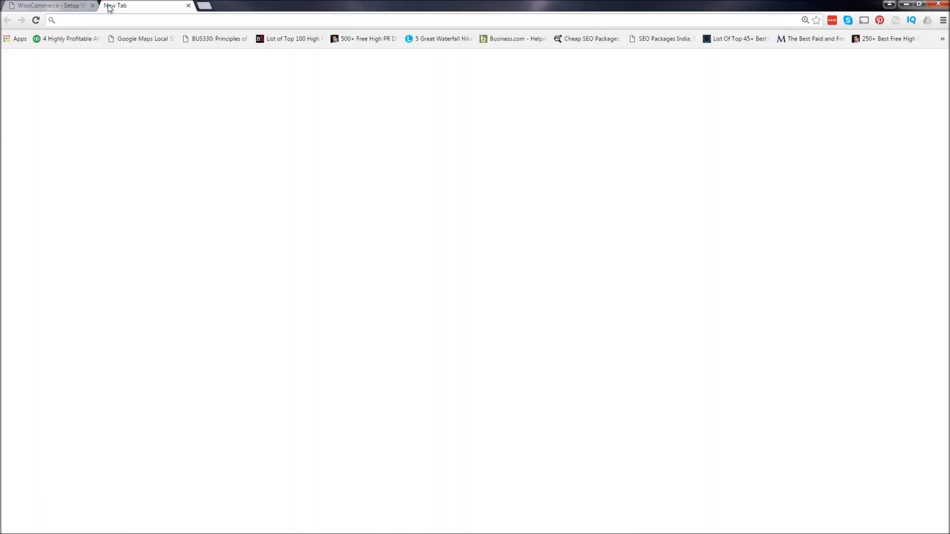
{"action": "key", "text": "Return"}
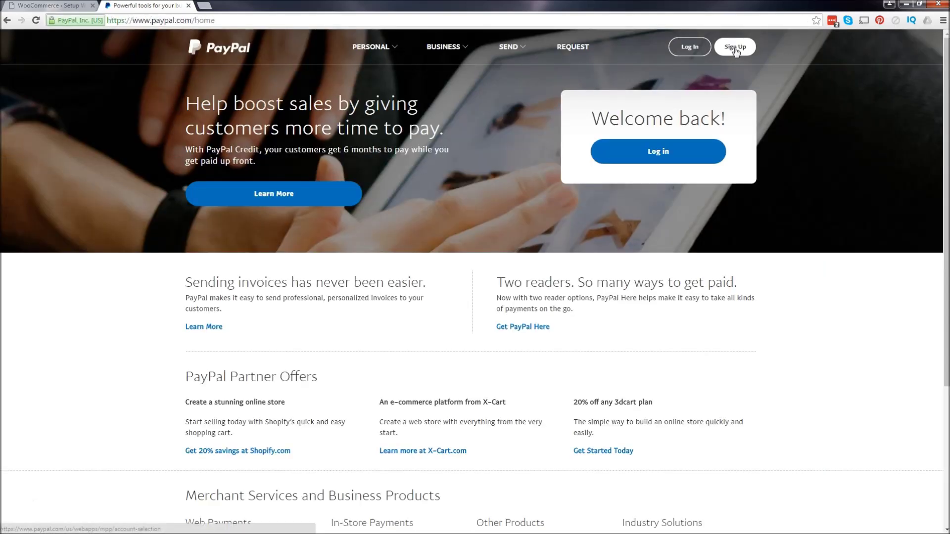
{"action": "left_click", "coordinate": [736, 48]}
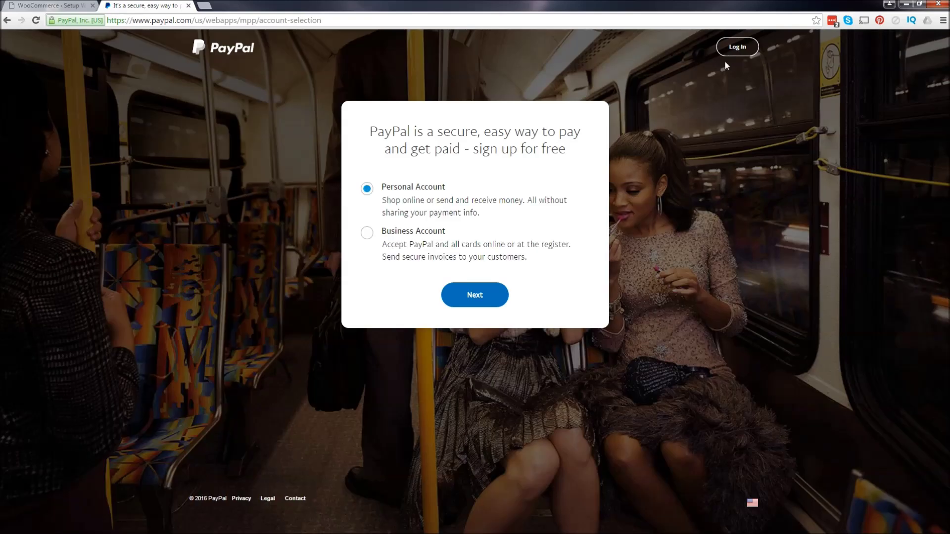
{"action": "left_click", "coordinate": [367, 234]}
{"action": "left_click", "coordinate": [468, 294]}
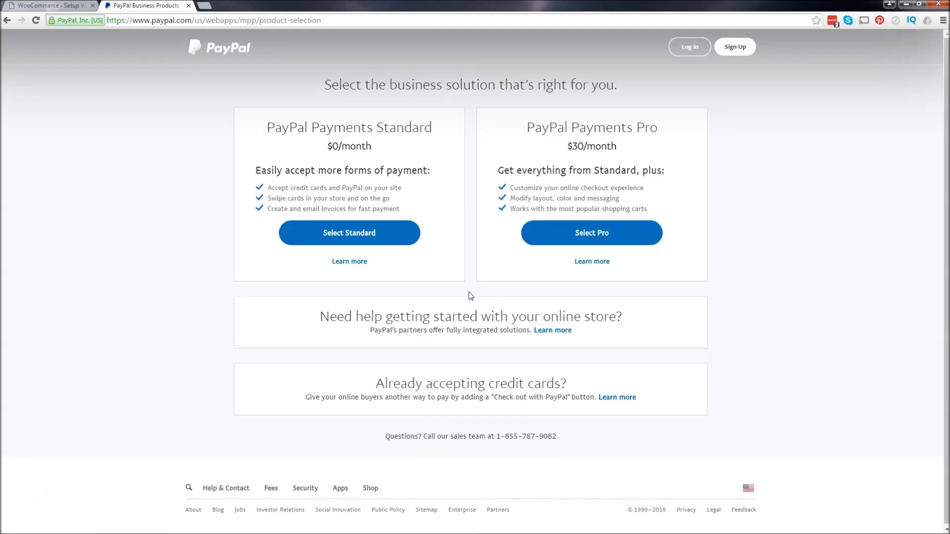
Choose the free $0/month Payments Standard plan, then select WooCommerce's existing PayPal email
{"action": "left_click_drag", "start_coordinate": [263, 129], "coordinate": [452, 127]}
{"action": "left_click", "coordinate": [388, 164]}
{"action": "triple_click", "coordinate": [360, 144]}
{"action": "left_click", "coordinate": [361, 196]}
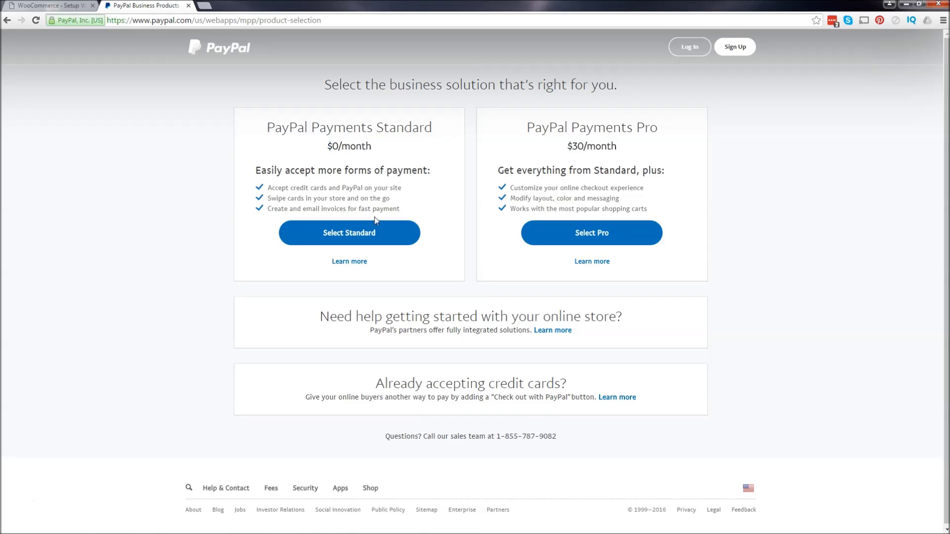
{"action": "left_click", "coordinate": [364, 237]}
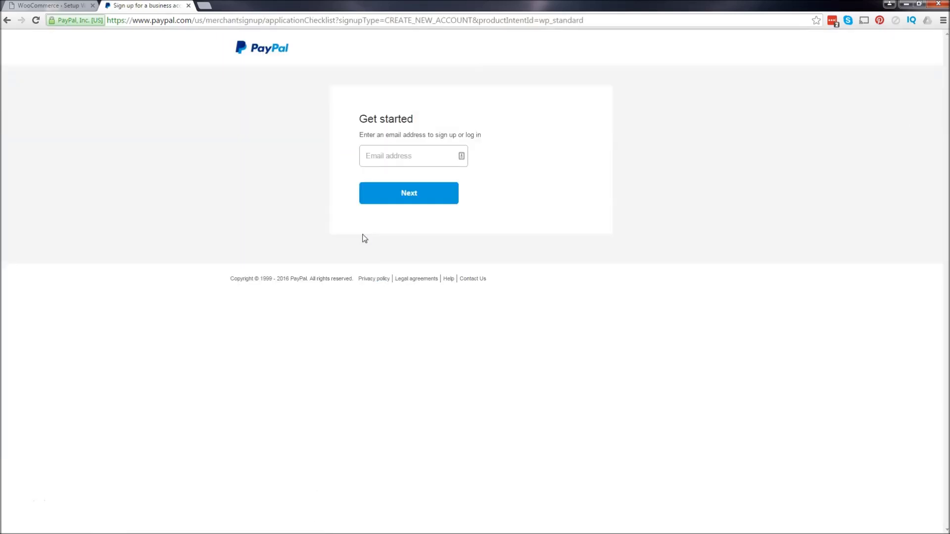
{"action": "left_click", "coordinate": [409, 152]}
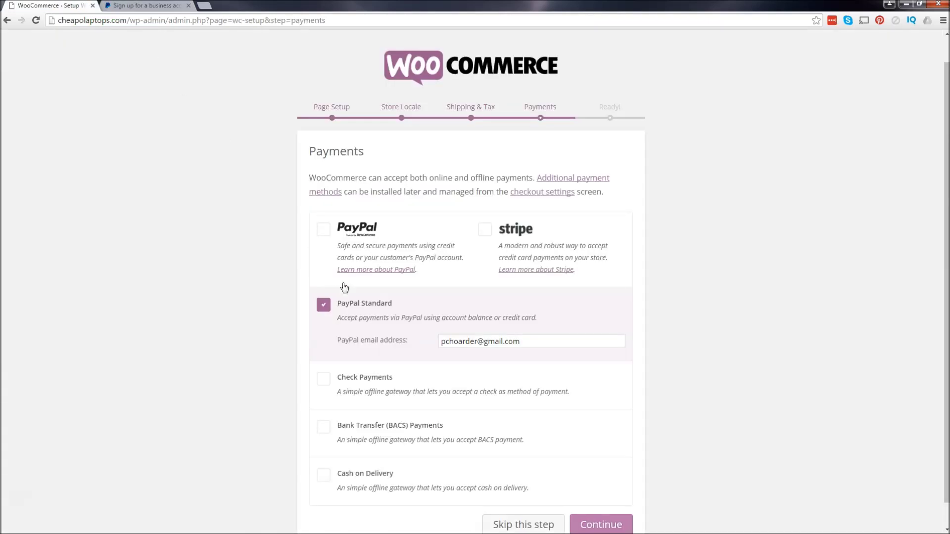
{"action": "left_click_drag", "start_coordinate": [540, 342], "coordinate": [322, 349]}
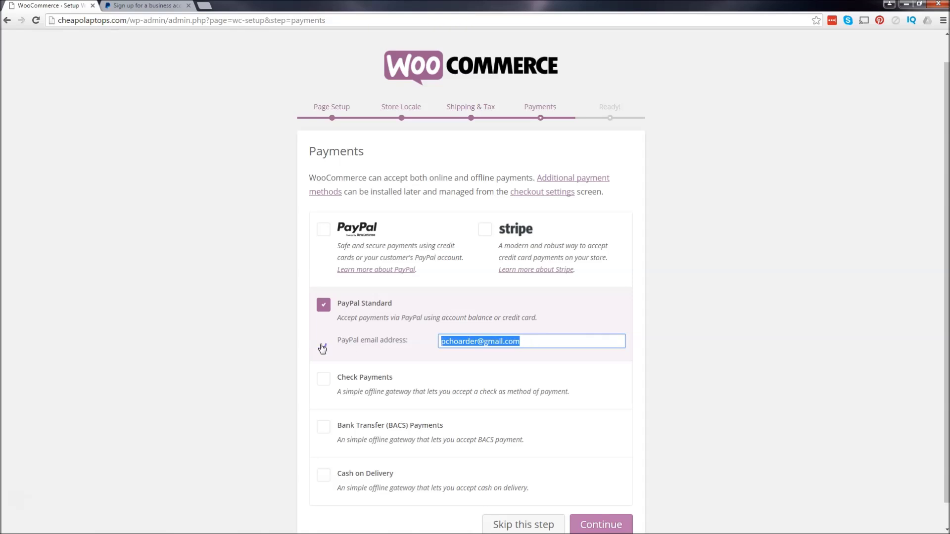
Replace the PayPal Standard email with another account's autofilled address and continue past Payments
{"action": "type", "text": "mrwilson"}
{"action": "key", "text": "Down"}
{"action": "key", "text": "Return"}
{"action": "scroll", "coordinate": [323, 349], "scroll_direction": "down", "scroll_amount": 1}
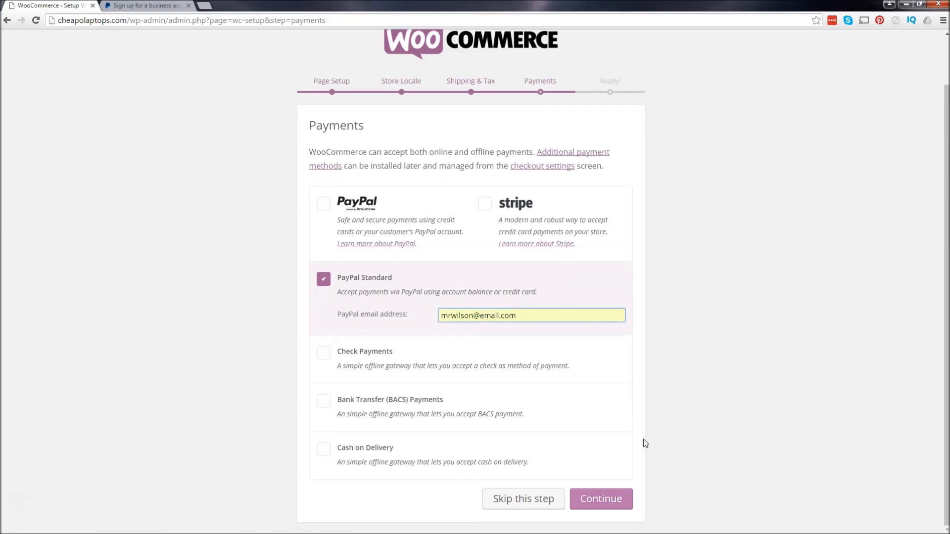
{"action": "left_click", "coordinate": [609, 501]}
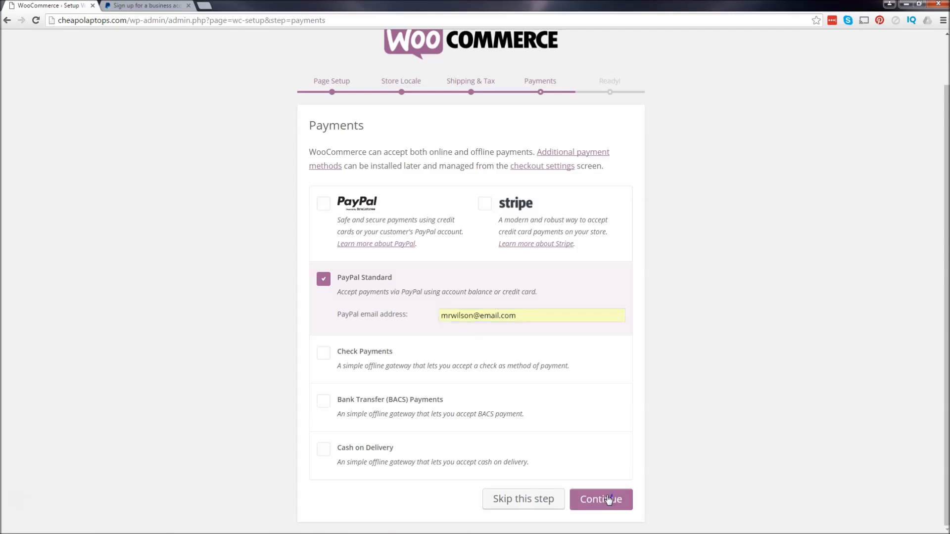
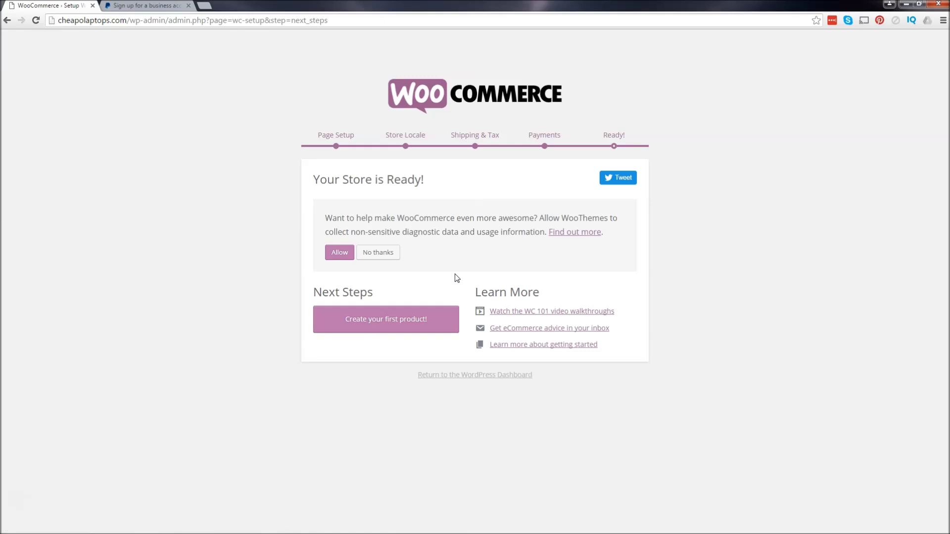
Leave store setup, view the live front page's default blog listing, then return to the dashboard
{"action": "left_click", "coordinate": [477, 377]}
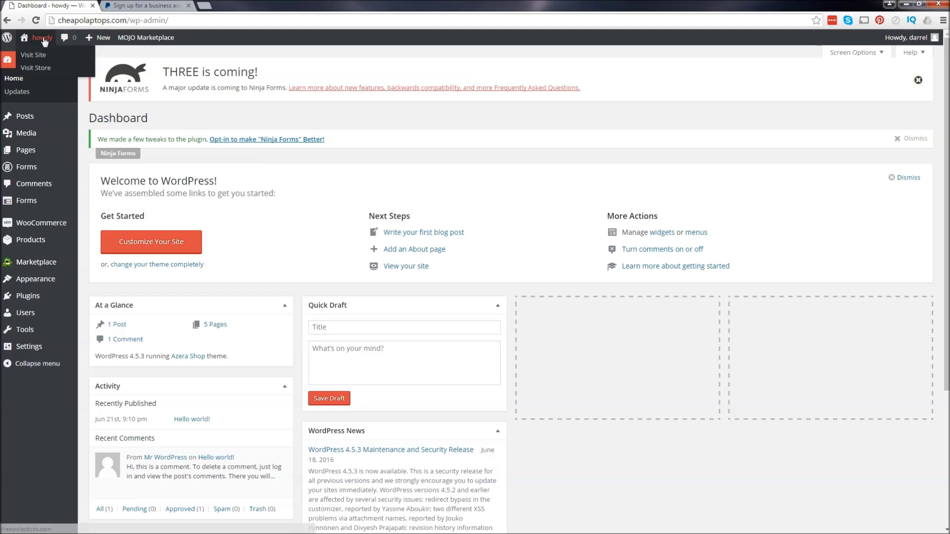
{"action": "left_click", "coordinate": [41, 53]}
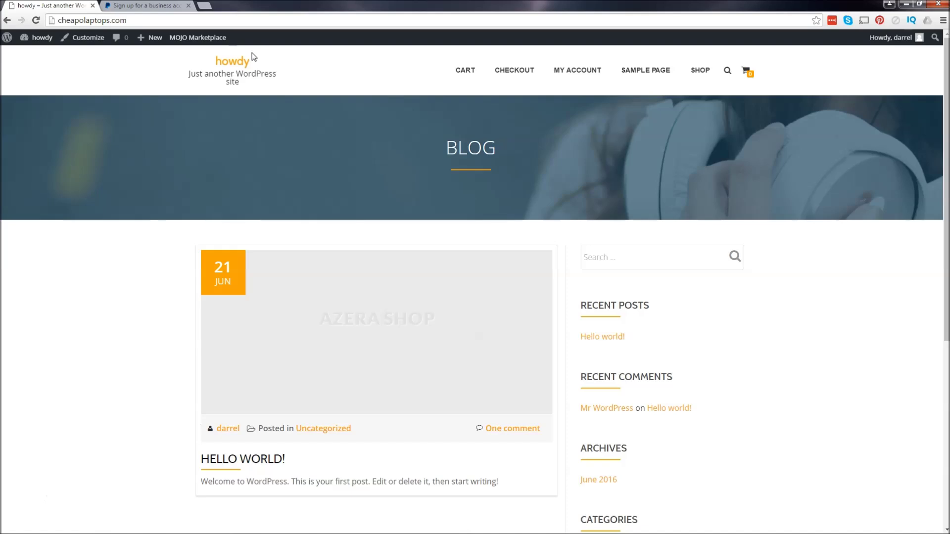
{"action": "scroll", "coordinate": [395, 140], "scroll_direction": "down", "scroll_amount": 6}
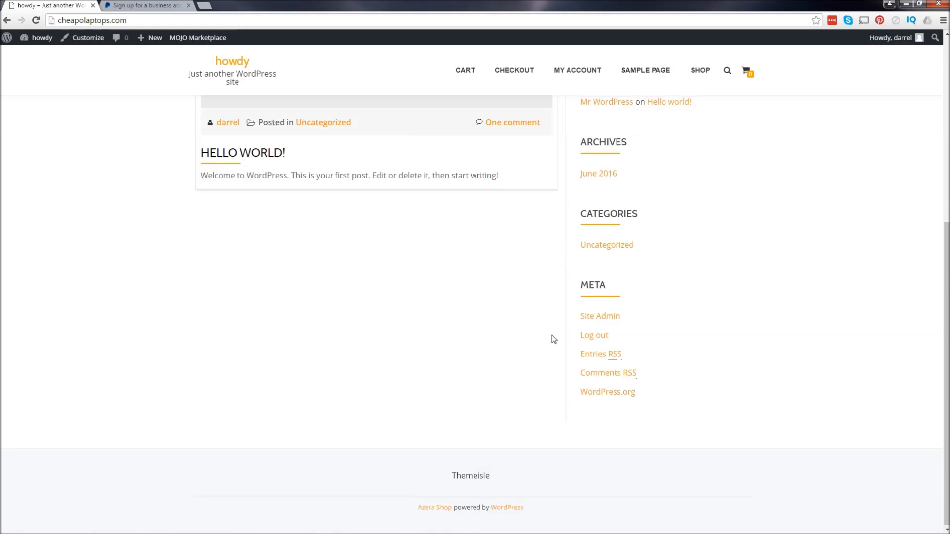
{"action": "scroll", "coordinate": [552, 337], "scroll_direction": "up", "scroll_amount": 6}
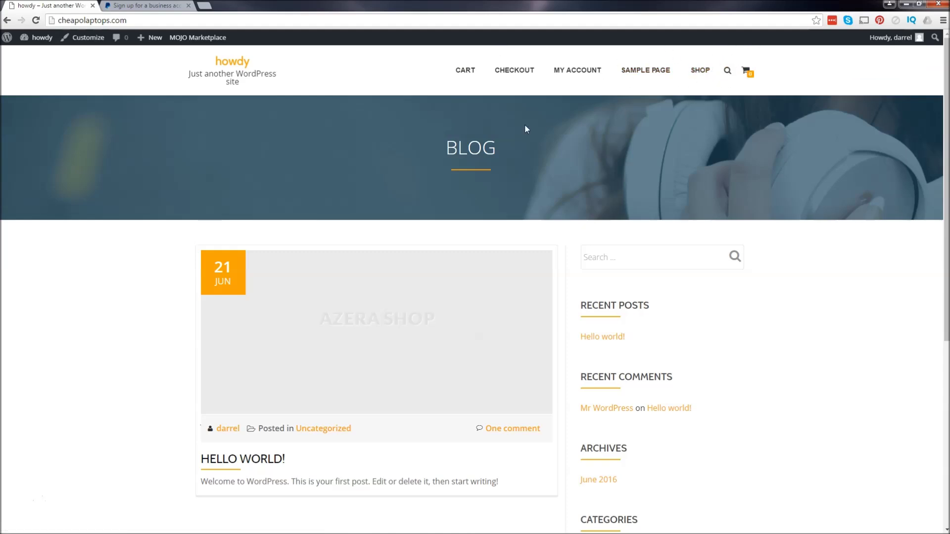
{"action": "mouse_move", "coordinate": [39, 38]}
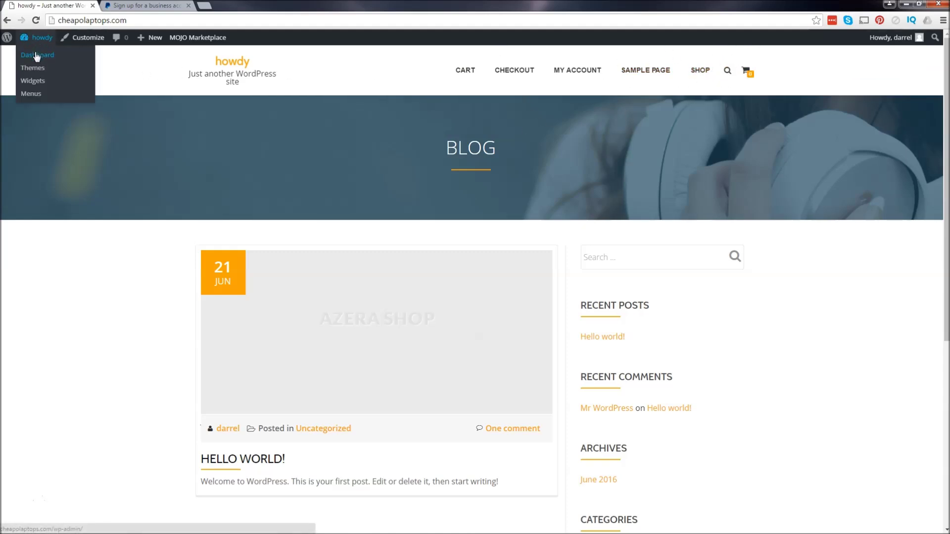
{"action": "left_click", "coordinate": [37, 54]}
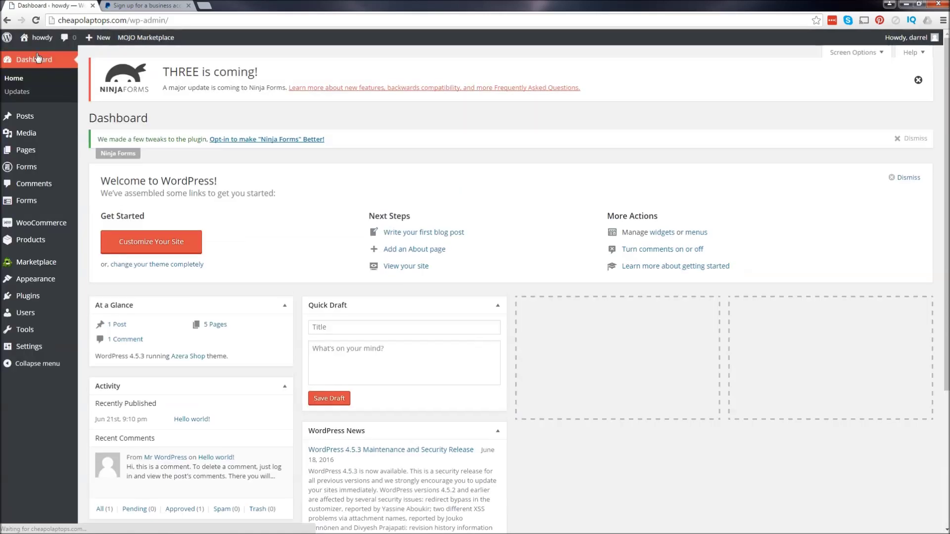
Trash Sample Page and the ninja_forms_preview_page draft from All Pages
{"action": "left_click", "coordinate": [27, 155]}
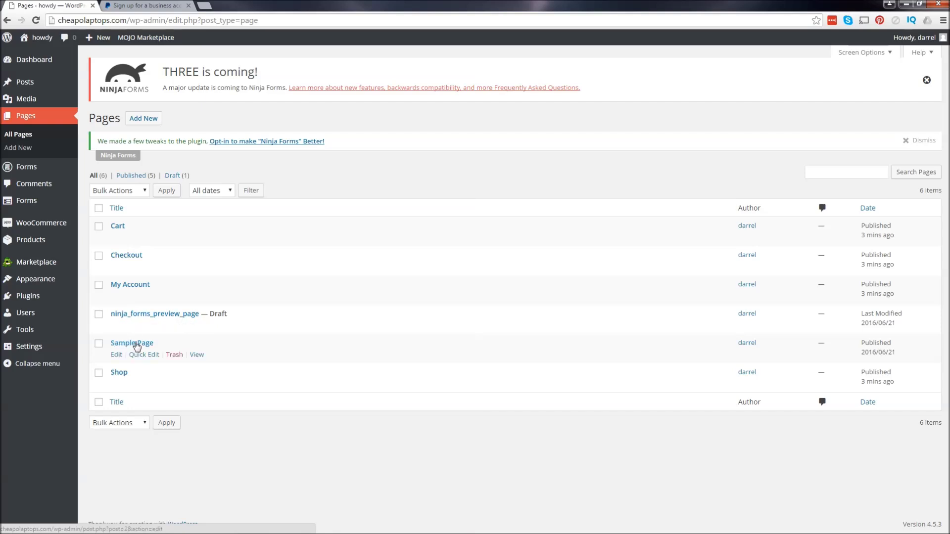
{"action": "left_click", "coordinate": [174, 356]}
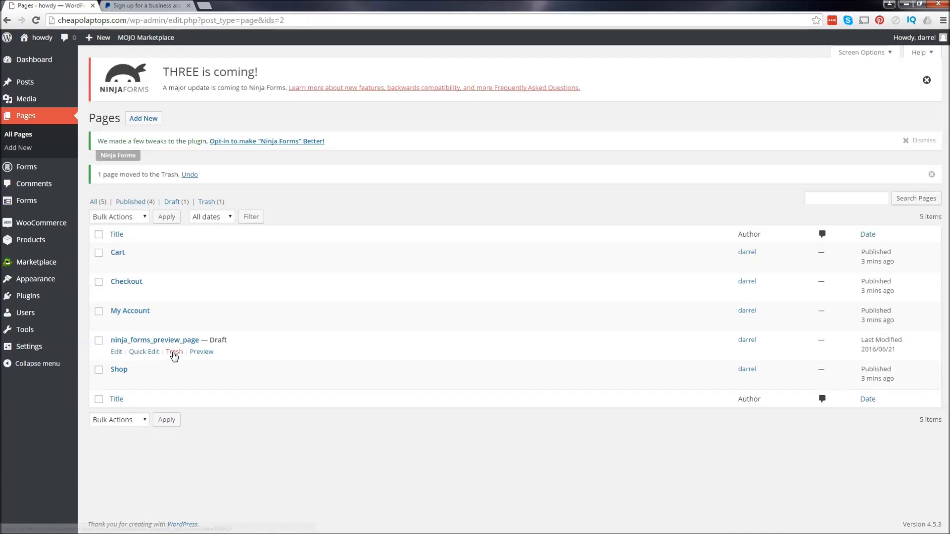
{"action": "left_click", "coordinate": [176, 355]}
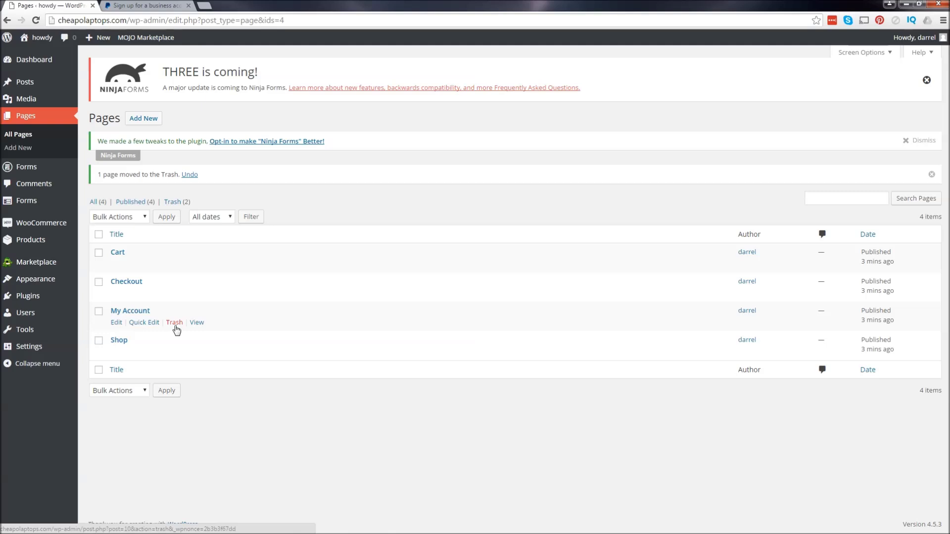
{"action": "left_click", "coordinate": [152, 122]}
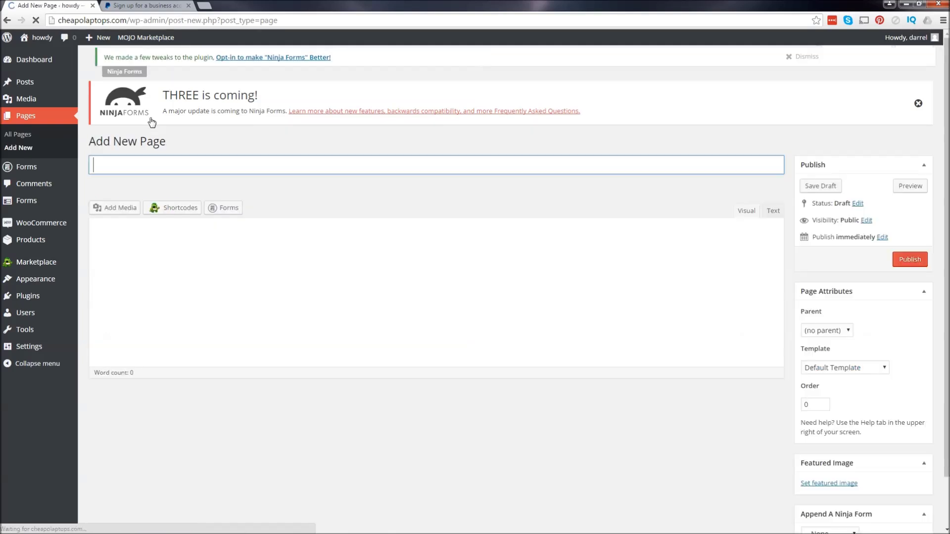
Publish a page titled 'Home' using the Frontpage template
{"action": "type", "text": "Home"}
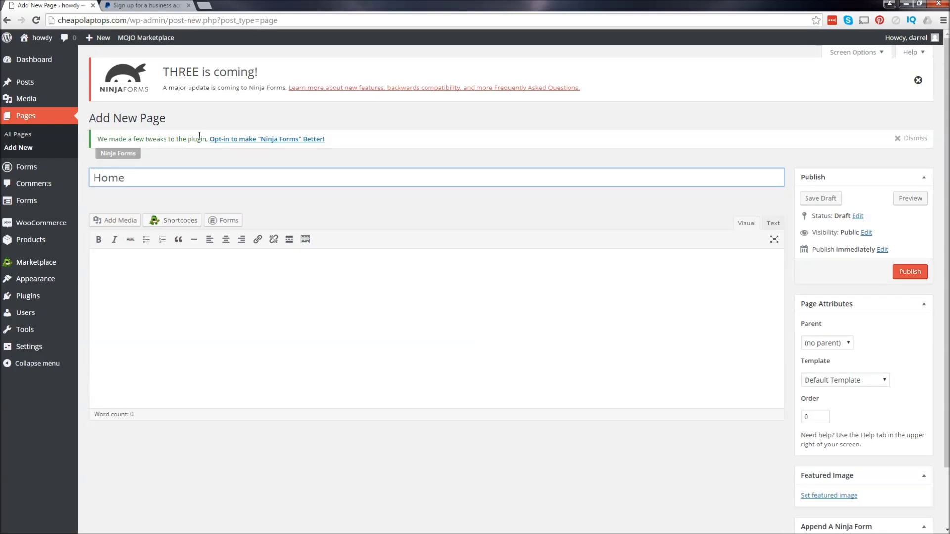
{"action": "left_click", "coordinate": [834, 384]}
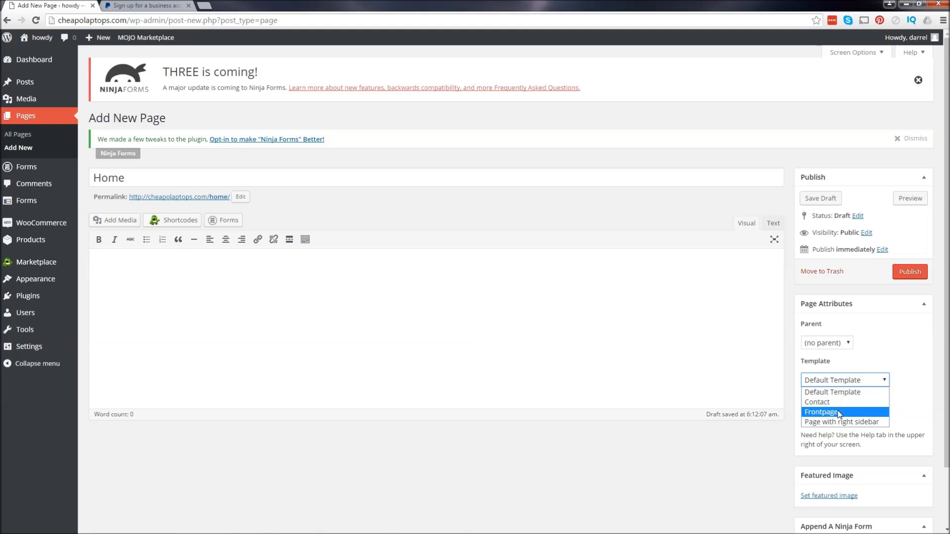
{"action": "left_click", "coordinate": [839, 415]}
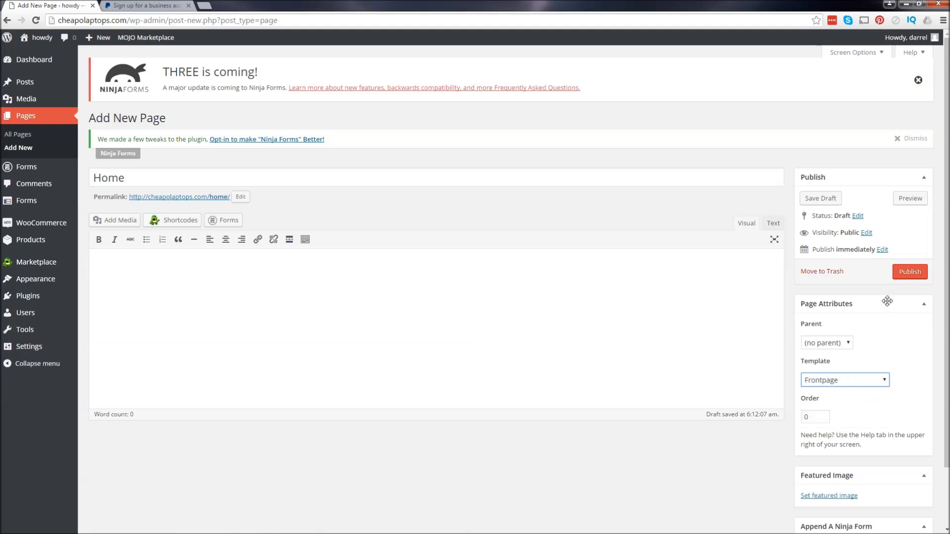
{"action": "left_click", "coordinate": [909, 277]}
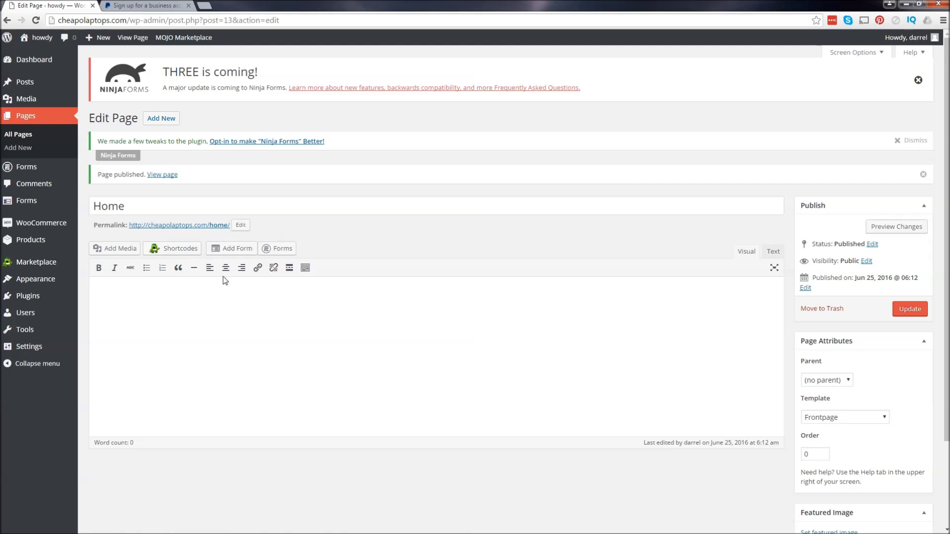
{"action": "left_click", "coordinate": [164, 118]}
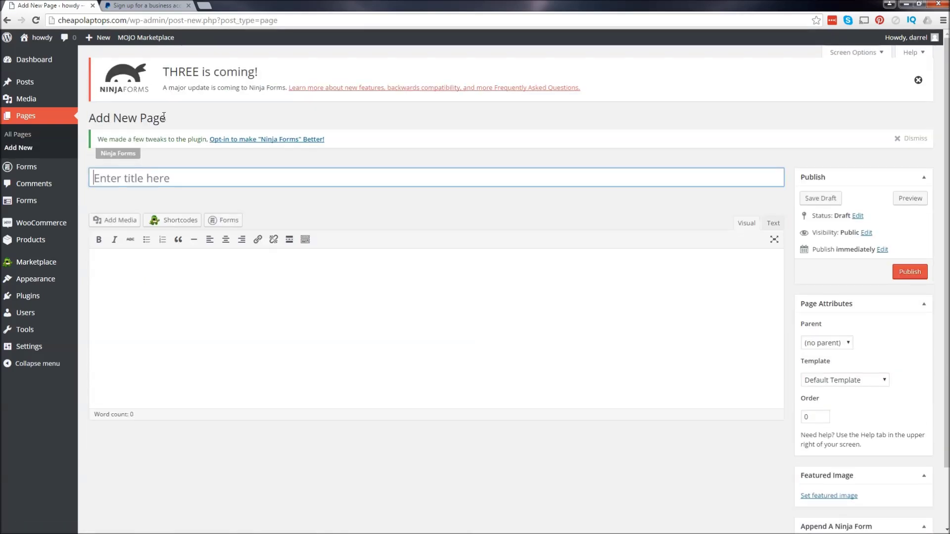
Publish a page titled 'Blog' using the Page with right sidebar template
{"action": "type", "text": "Blog"}
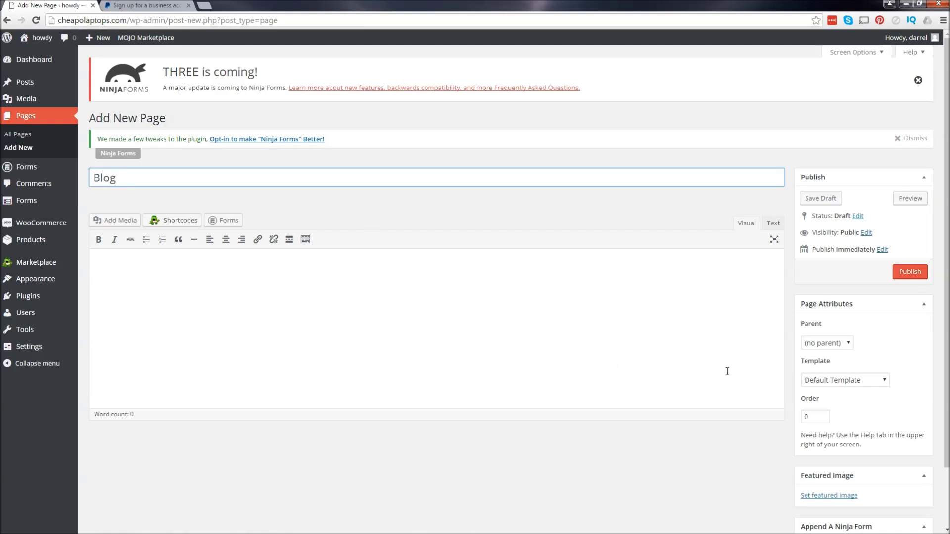
{"action": "left_click", "coordinate": [817, 379]}
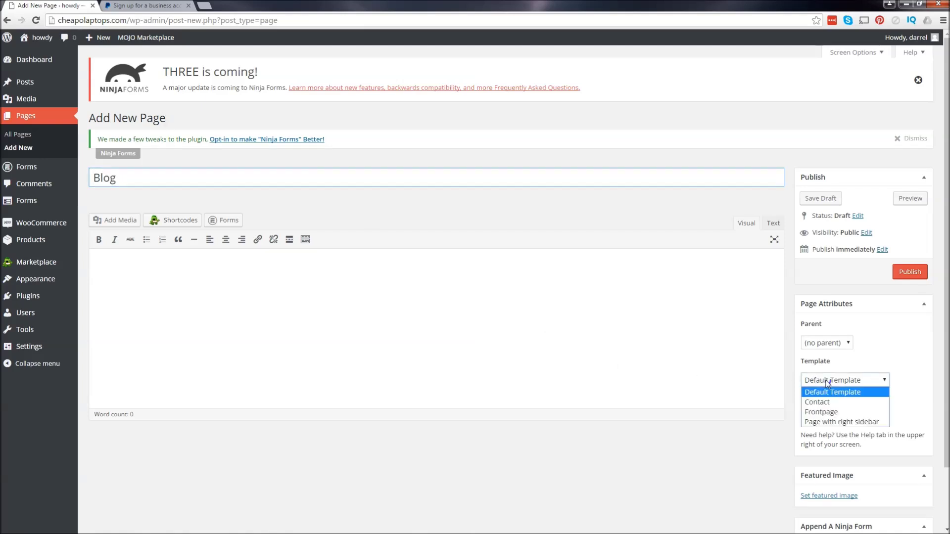
{"action": "left_click", "coordinate": [828, 423]}
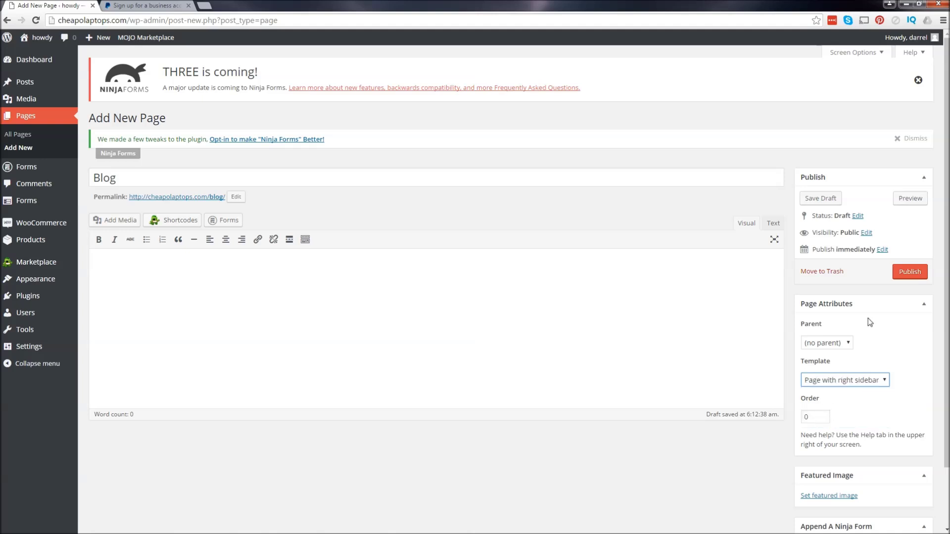
{"action": "left_click", "coordinate": [909, 279]}
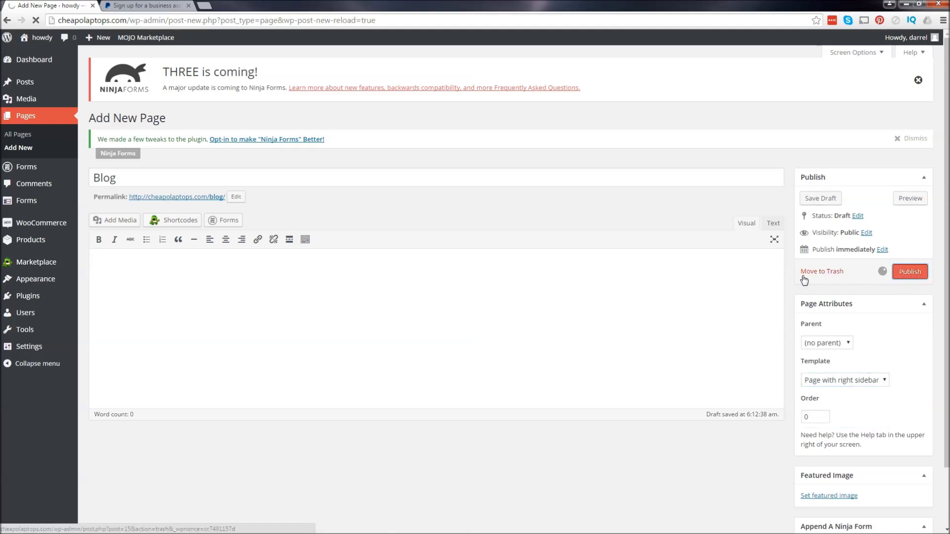
{"action": "left_click", "coordinate": [486, 207]}
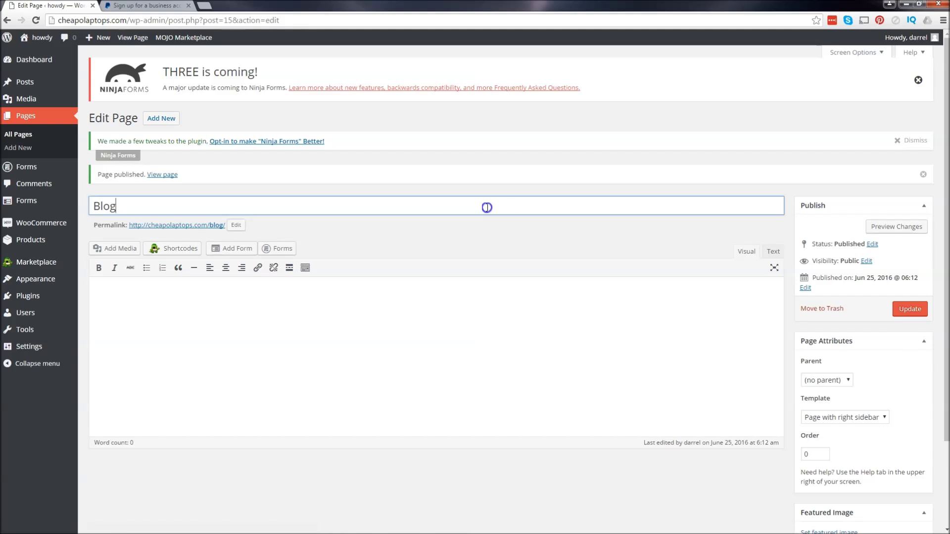
{"action": "left_click", "coordinate": [167, 118]}
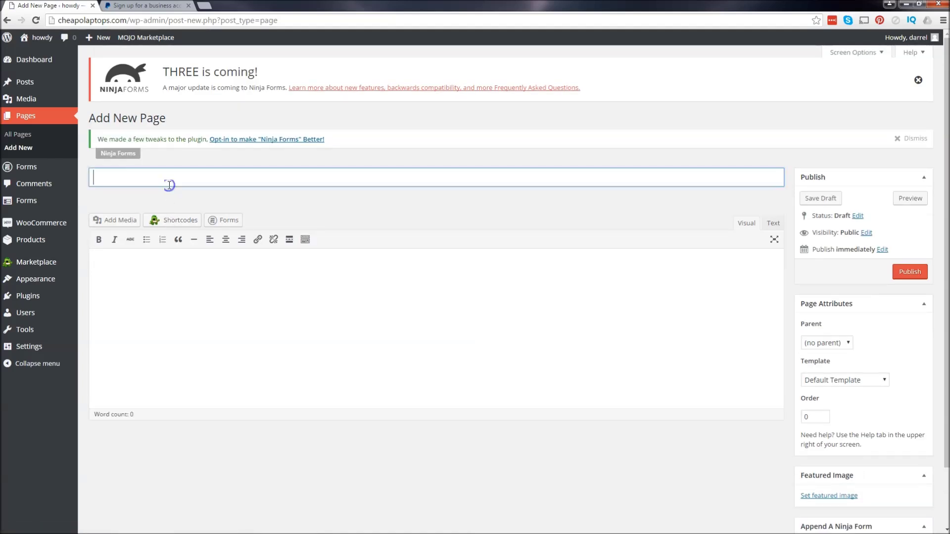
Publish a page titled 'Contact Us' using the Contact template
{"action": "type", "text": "Contact Us"}
{"action": "left_click", "coordinate": [352, 267]}
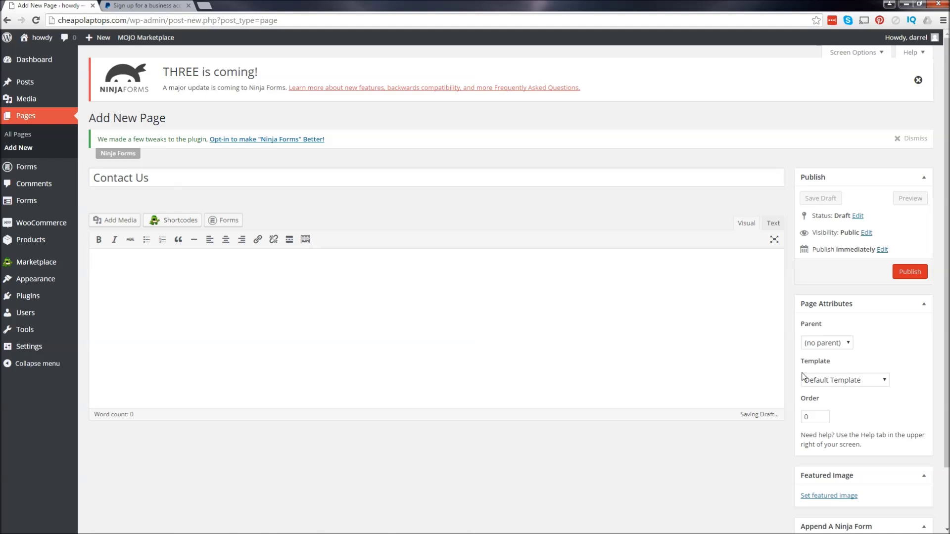
{"action": "left_click", "coordinate": [823, 382]}
{"action": "left_click", "coordinate": [828, 401]}
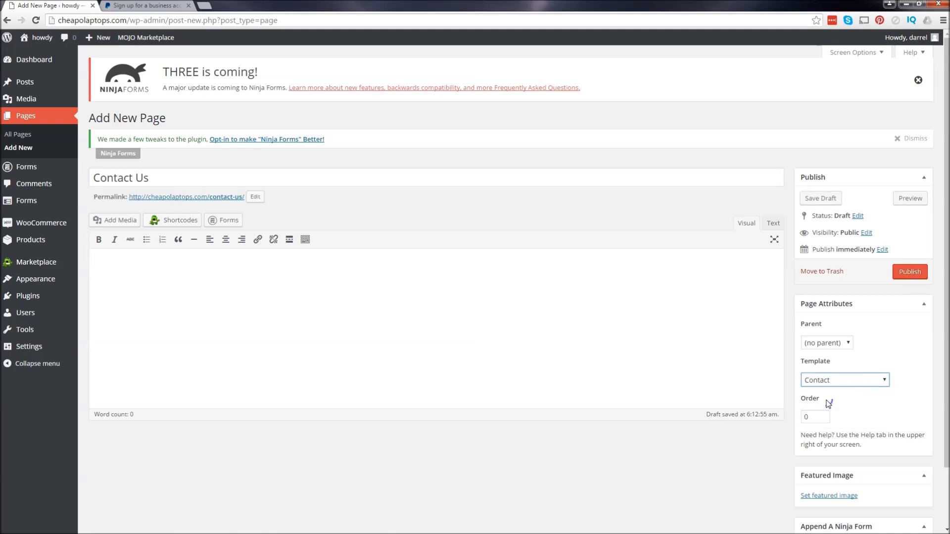
{"action": "left_click", "coordinate": [910, 272]}
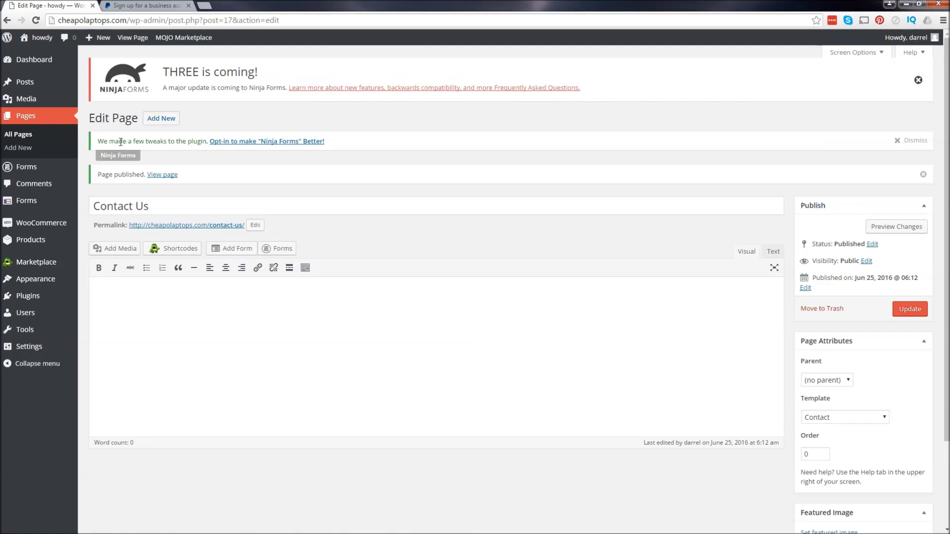
{"action": "mouse_move", "coordinate": [53, 286]}
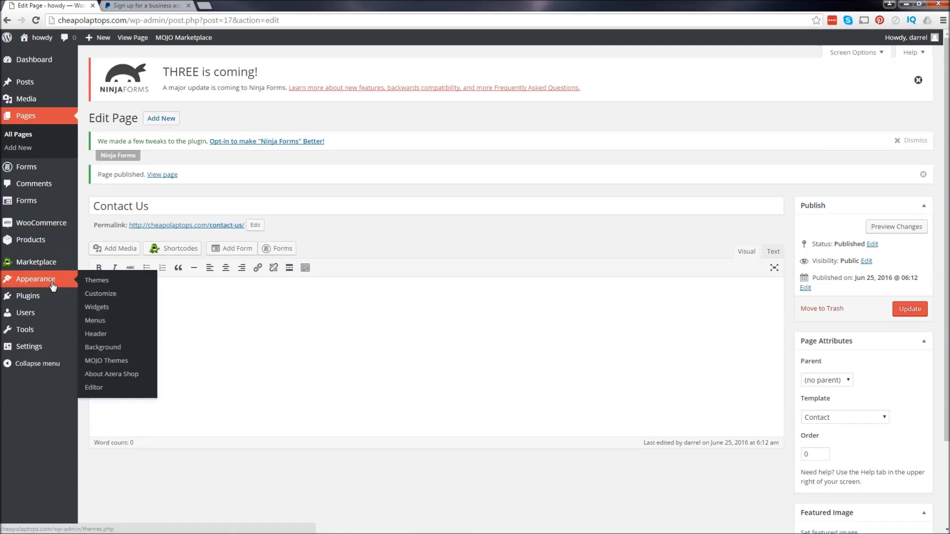
{"action": "left_click", "coordinate": [95, 321]}
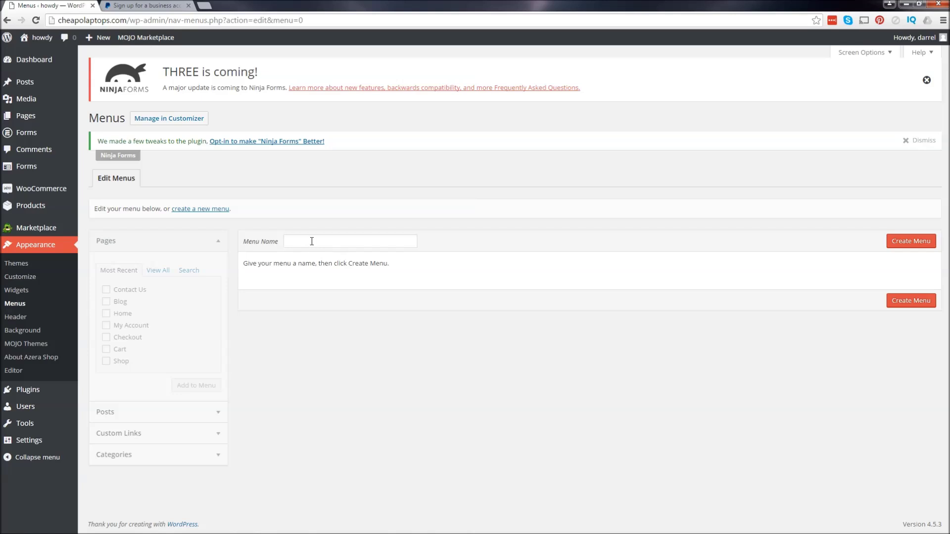
Create a new menu named 'Menu 1'
{"action": "left_click", "coordinate": [333, 243]}
{"action": "type", "text": "Menu 1"}
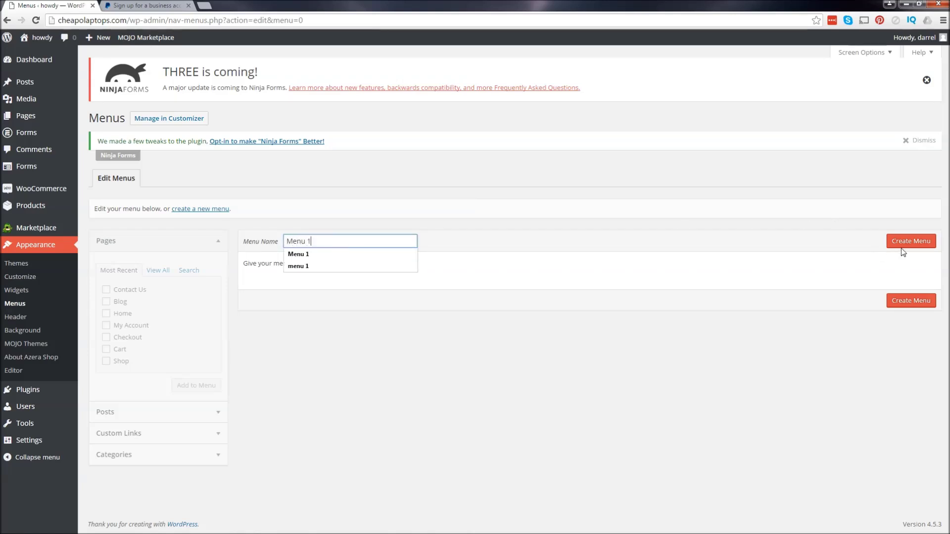
{"action": "left_click", "coordinate": [902, 242]}
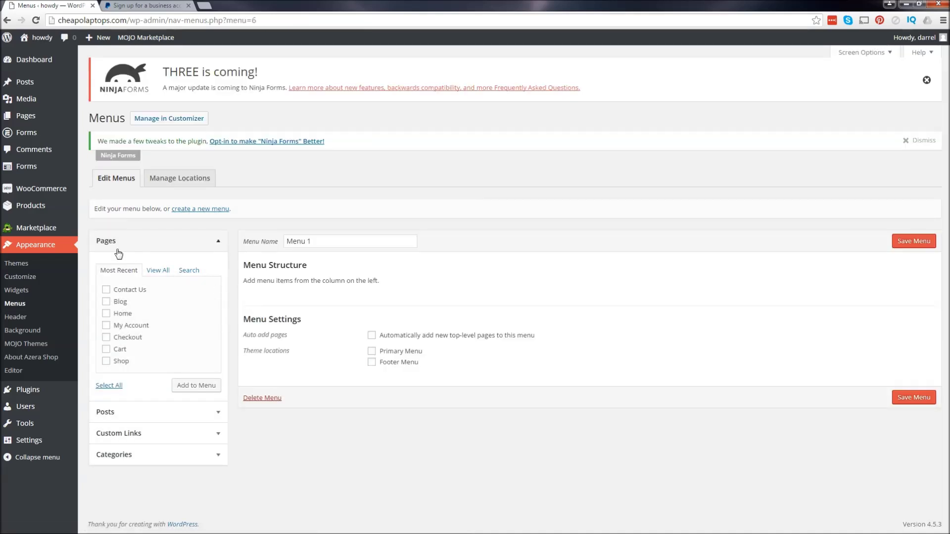
Add the Home, Blog, Cart, Checkout, Contact Us, My Account and Shop pages to Menu 1
{"action": "left_click", "coordinate": [158, 271]}
{"action": "left_click", "coordinate": [106, 290]}
{"action": "left_click", "coordinate": [106, 302]}
{"action": "left_click", "coordinate": [106, 313]}
{"action": "left_click", "coordinate": [106, 325]}
{"action": "left_click", "coordinate": [106, 337]}
{"action": "left_click", "coordinate": [106, 349]}
{"action": "left_click", "coordinate": [106, 361]}
{"action": "left_click", "coordinate": [106, 373]}
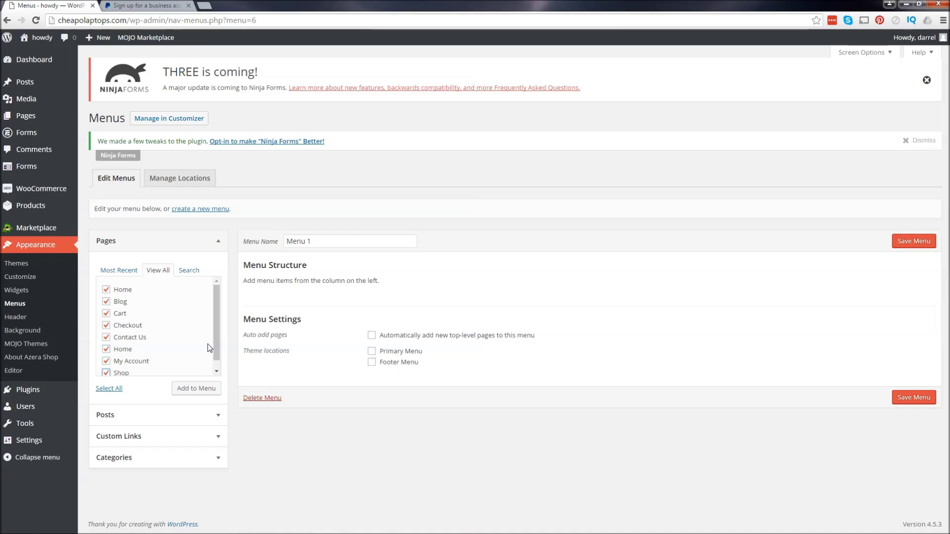
{"action": "left_click", "coordinate": [207, 390]}
{"action": "scroll", "coordinate": [449, 314], "scroll_direction": "down", "scroll_amount": 2}
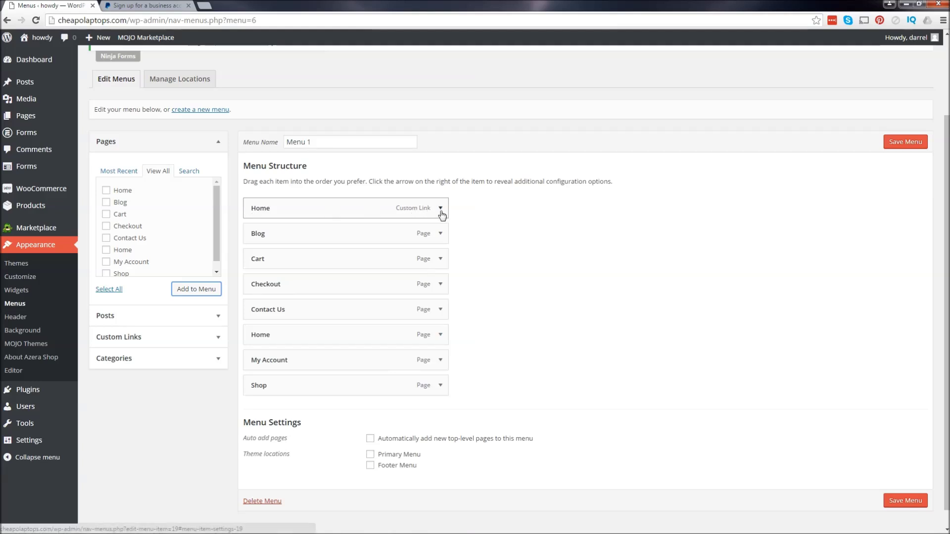
{"action": "left_click", "coordinate": [442, 209]}
Drop the Home custom link, put Home first and Contact Us last, and save as Primary Menu
{"action": "left_click", "coordinate": [261, 306]}
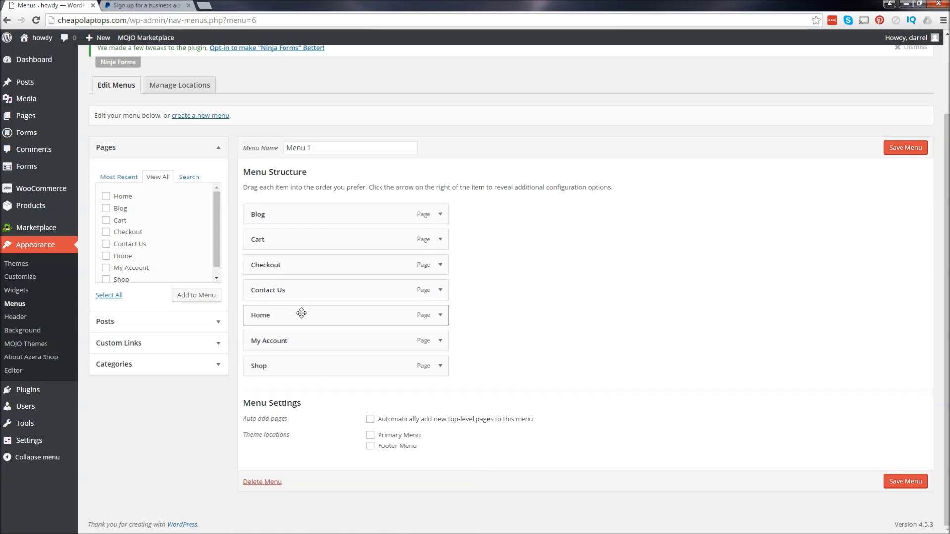
{"action": "left_click_drag", "start_coordinate": [314, 318], "coordinate": [304, 236]}
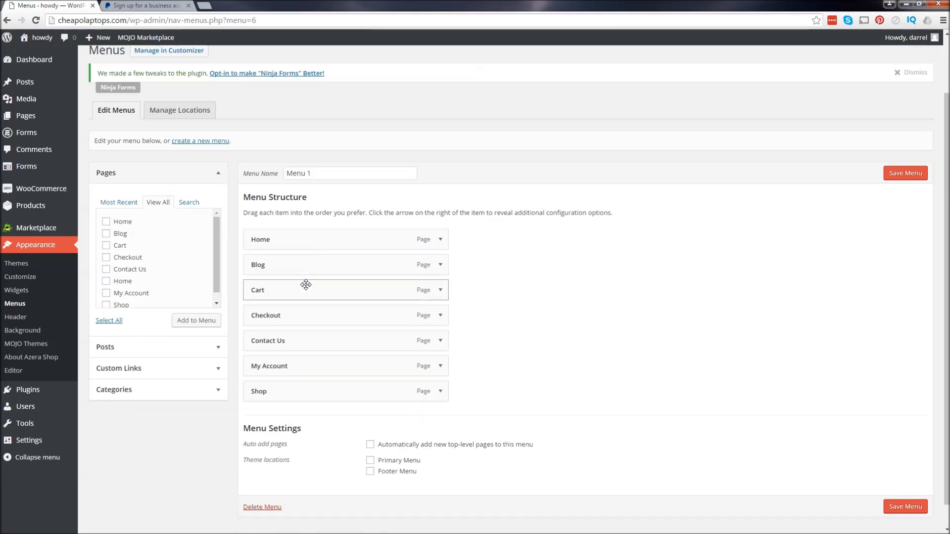
{"action": "left_click_drag", "start_coordinate": [303, 340], "coordinate": [273, 293]}
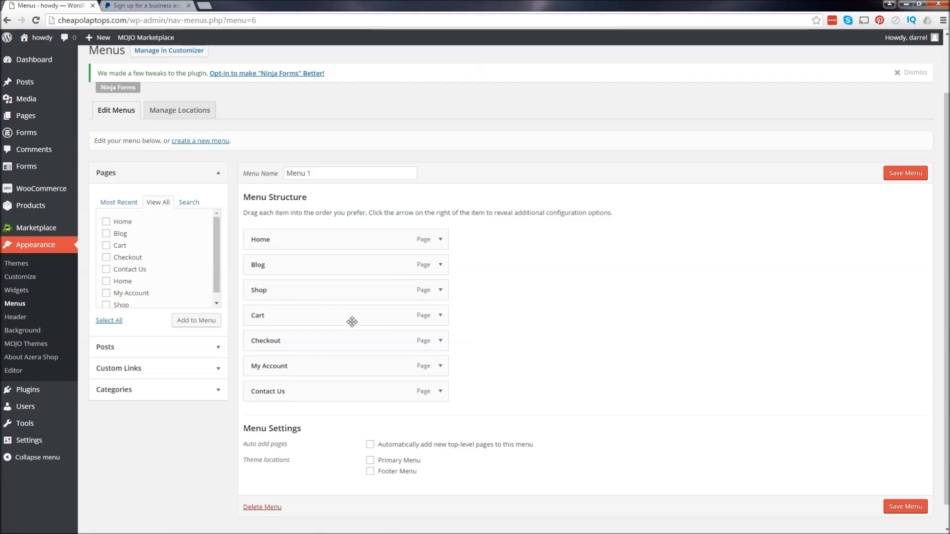
{"action": "left_click", "coordinate": [370, 461]}
{"action": "left_click", "coordinate": [899, 173]}
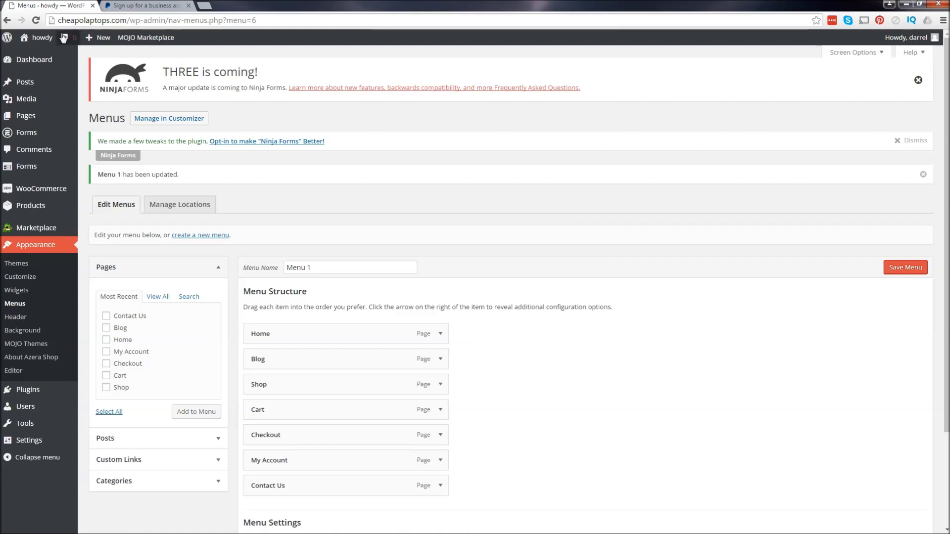
{"action": "left_click", "coordinate": [42, 52]}
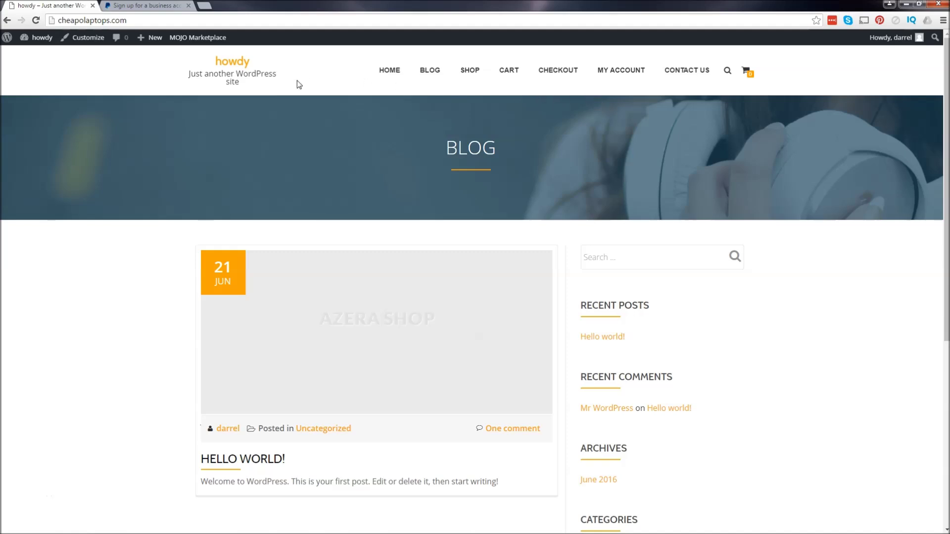
In the customizer, set the site title to 'Cheapolaptops.com' and the tagline to 'Cheap Laptops!'
{"action": "left_click", "coordinate": [87, 42]}
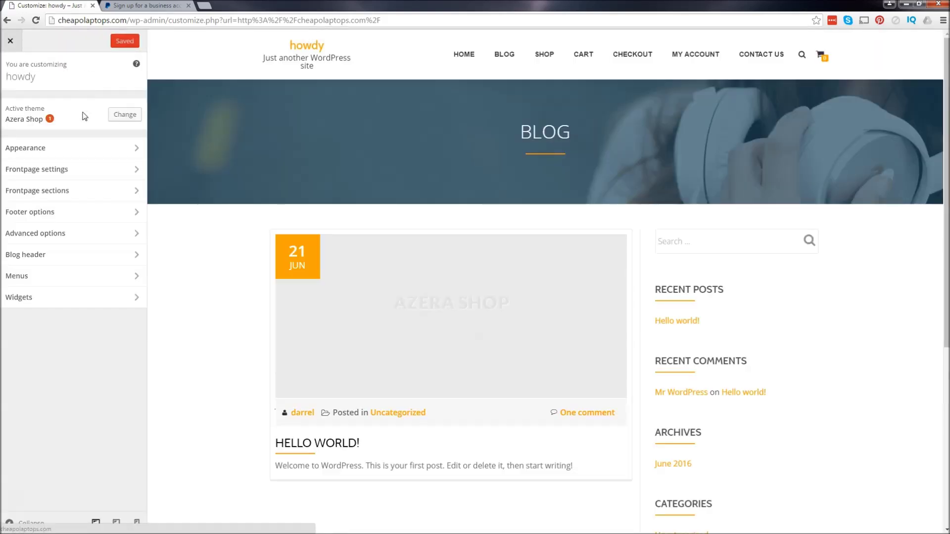
{"action": "left_click", "coordinate": [81, 233]}
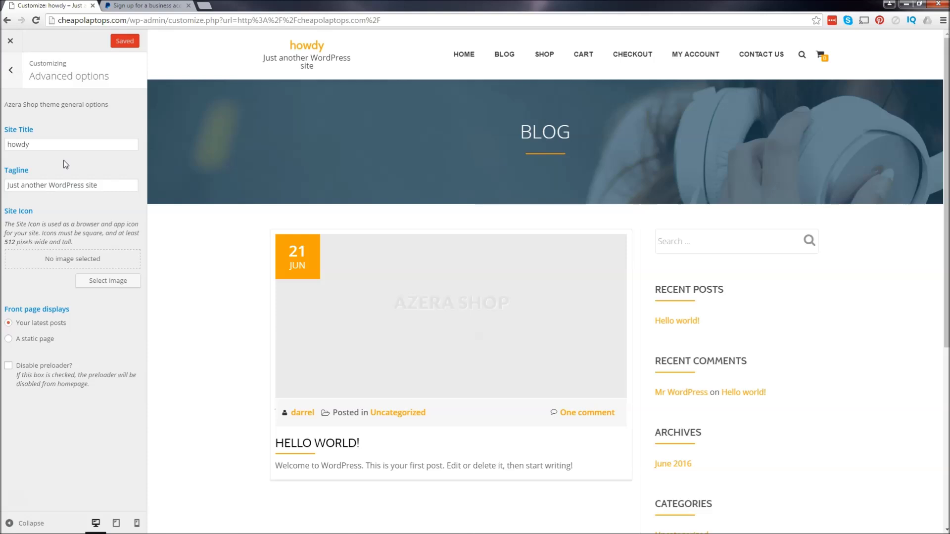
{"action": "double_click", "coordinate": [64, 146]}
{"action": "type", "text": "Cheapolaptops.com"}
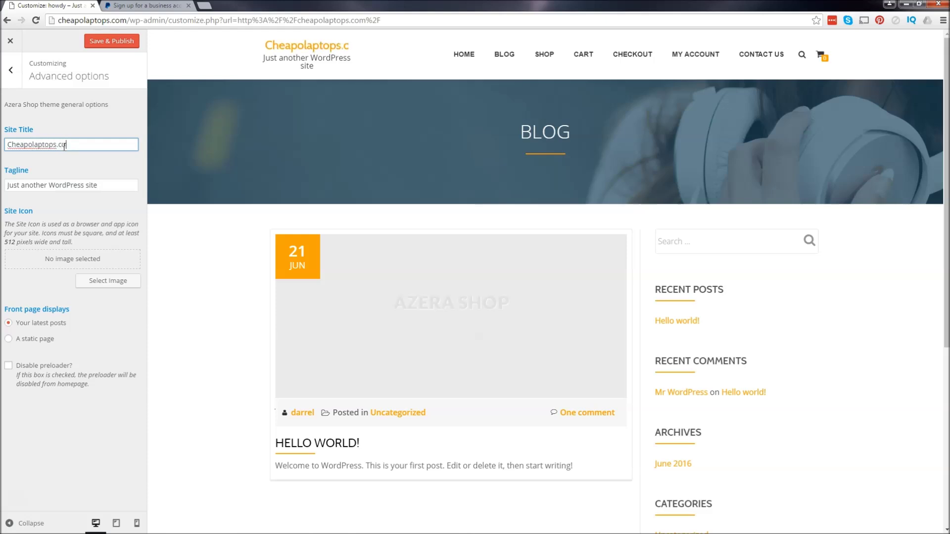
{"action": "key", "text": "Tab"}
{"action": "type", "text": "Cheap Laptops!"}
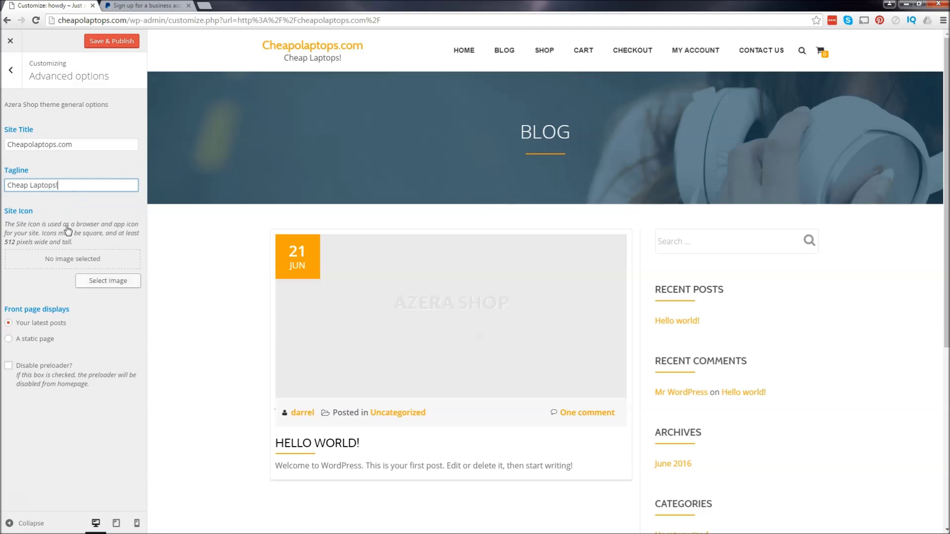
Upload wordpress-logo-stacked-rgb from the laptop tutorial folder and select it as the site icon
{"action": "left_click", "coordinate": [116, 285]}
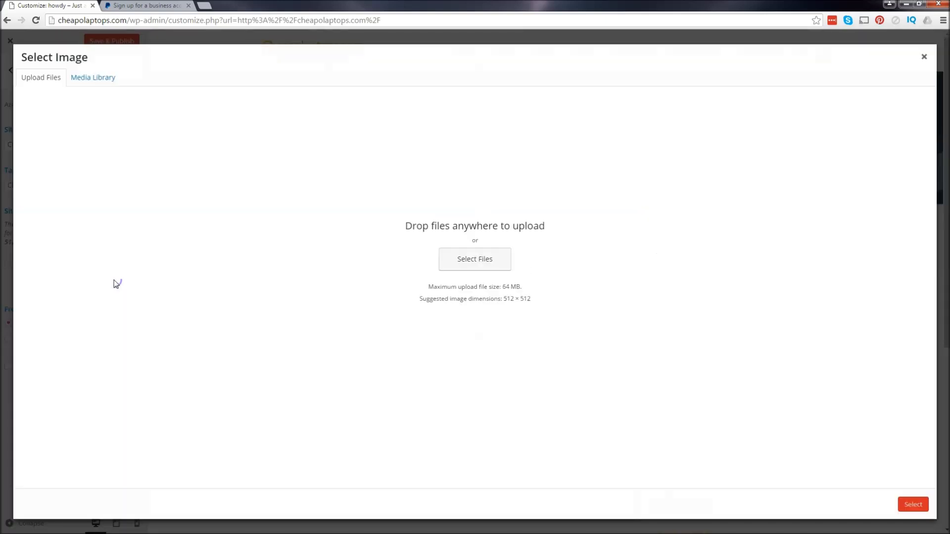
{"action": "left_click", "coordinate": [489, 264]}
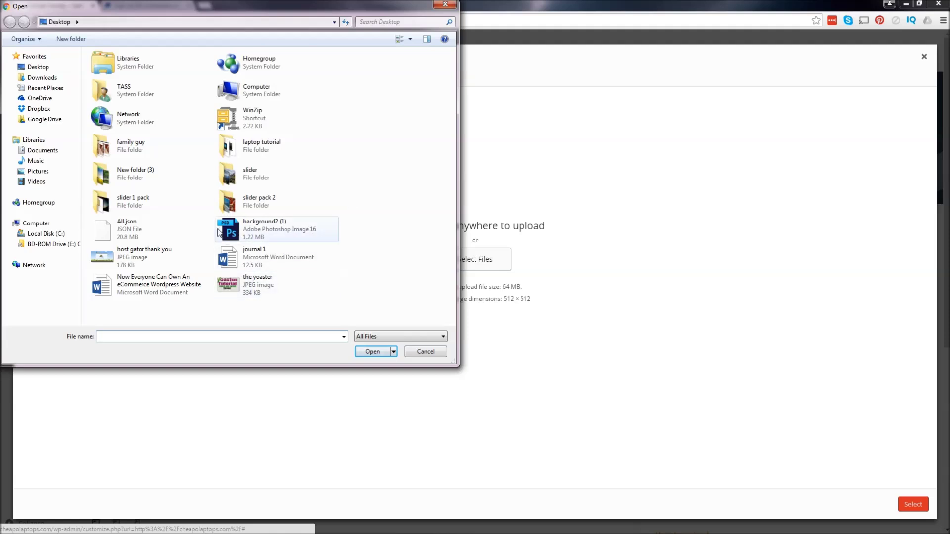
{"action": "double_click", "coordinate": [239, 145]}
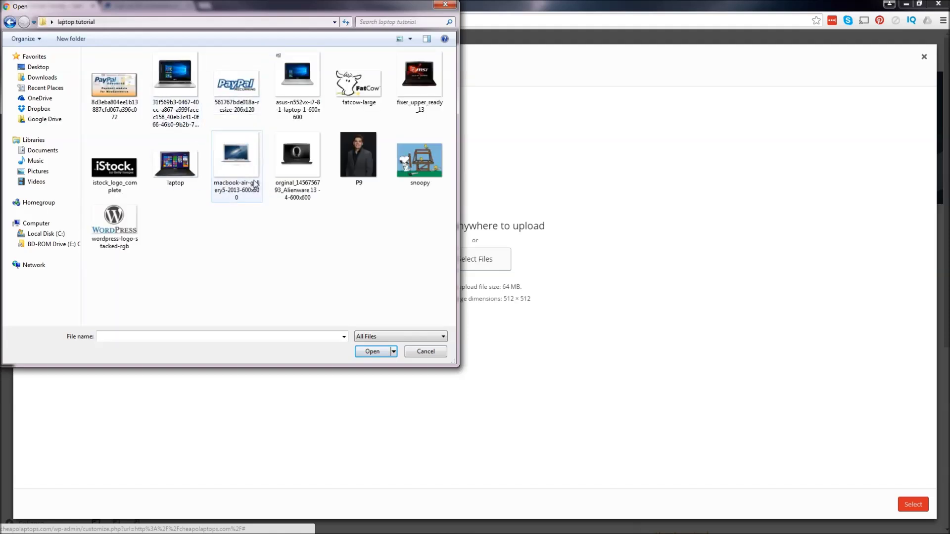
{"action": "double_click", "coordinate": [114, 220]}
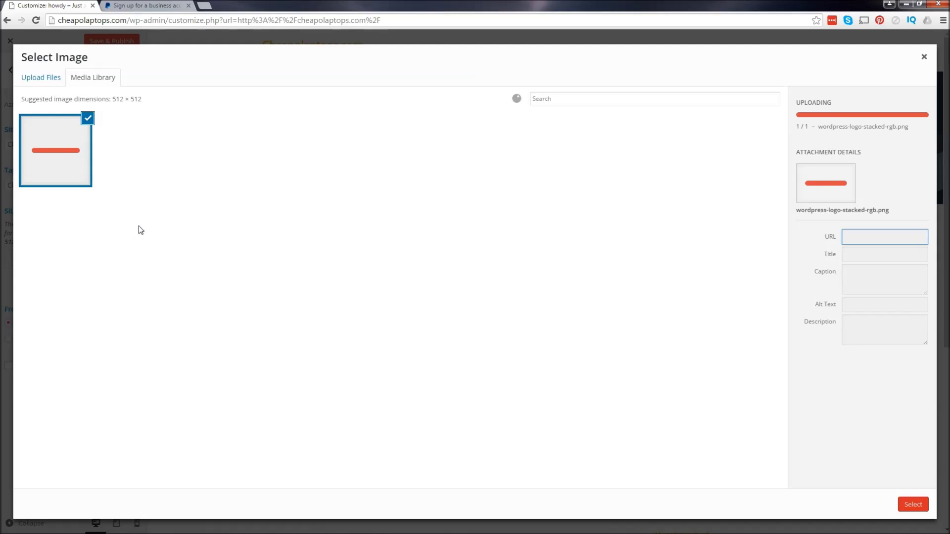
{"action": "left_click", "coordinate": [71, 155]}
{"action": "left_click", "coordinate": [131, 153]}
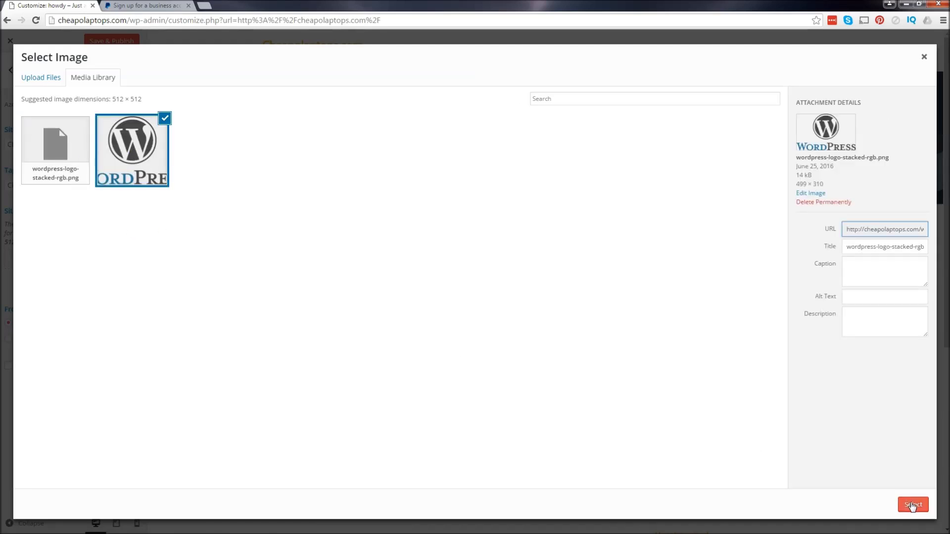
{"action": "left_click", "coordinate": [913, 505]}
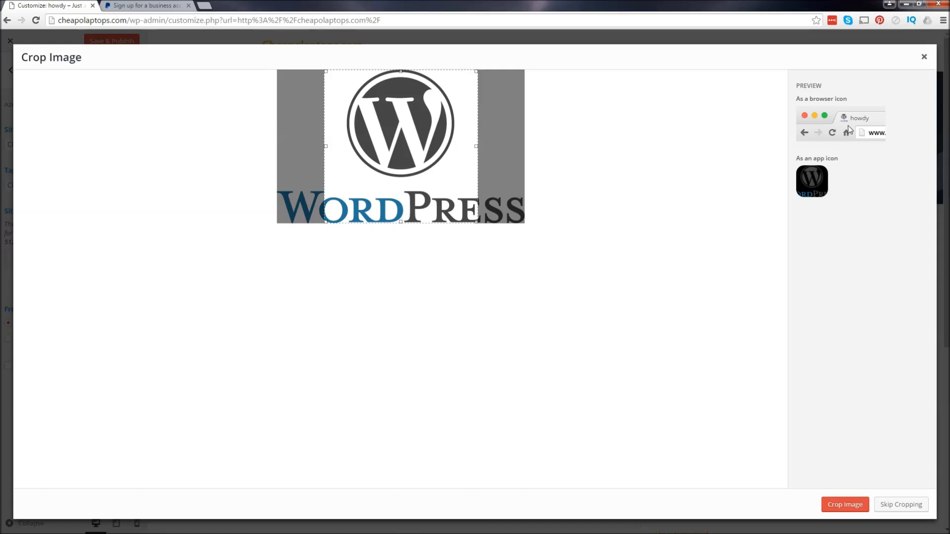
Shift the crop box slightly right and crop the WordPress logo for the site icon
{"action": "left_click_drag", "start_coordinate": [428, 133], "coordinate": [434, 132]}
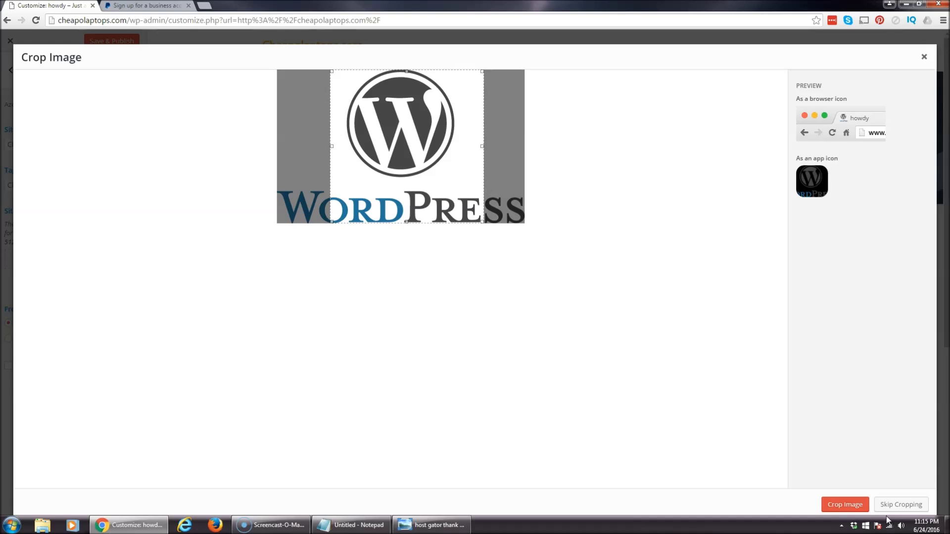
{"action": "left_click", "coordinate": [853, 505]}
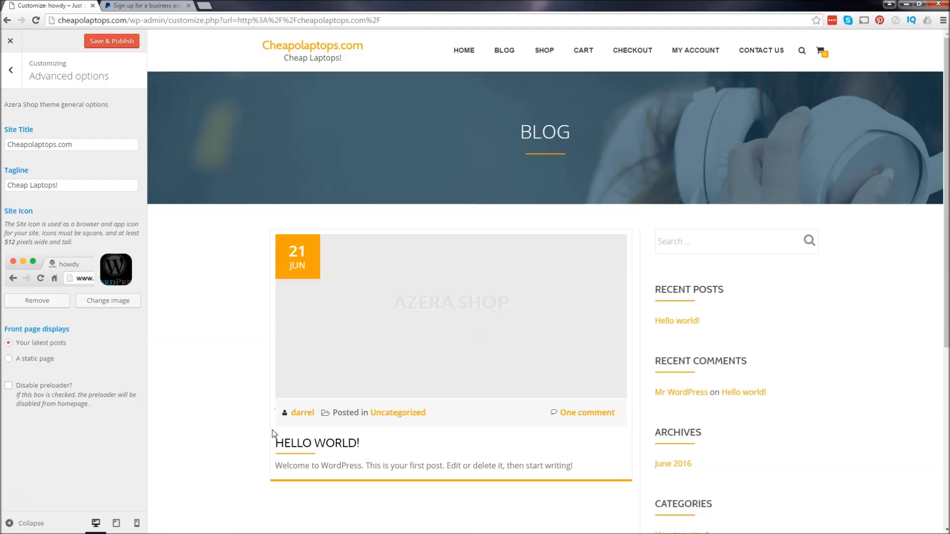
Set a static front page using Home, with Blog as the posts page, and open a new browser tab
{"action": "left_click_drag", "start_coordinate": [66, 331], "coordinate": [4, 334]}
{"action": "left_click", "coordinate": [17, 332]}
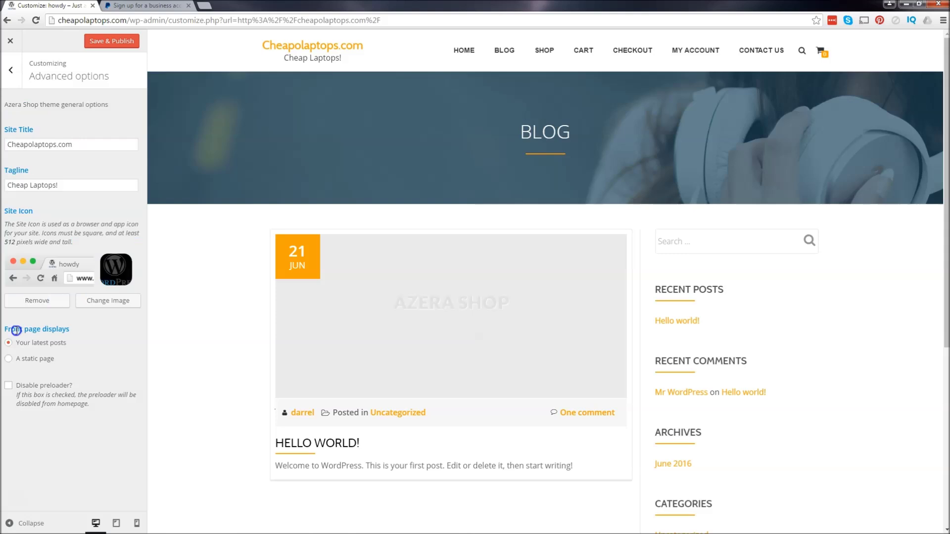
{"action": "left_click", "coordinate": [9, 359]}
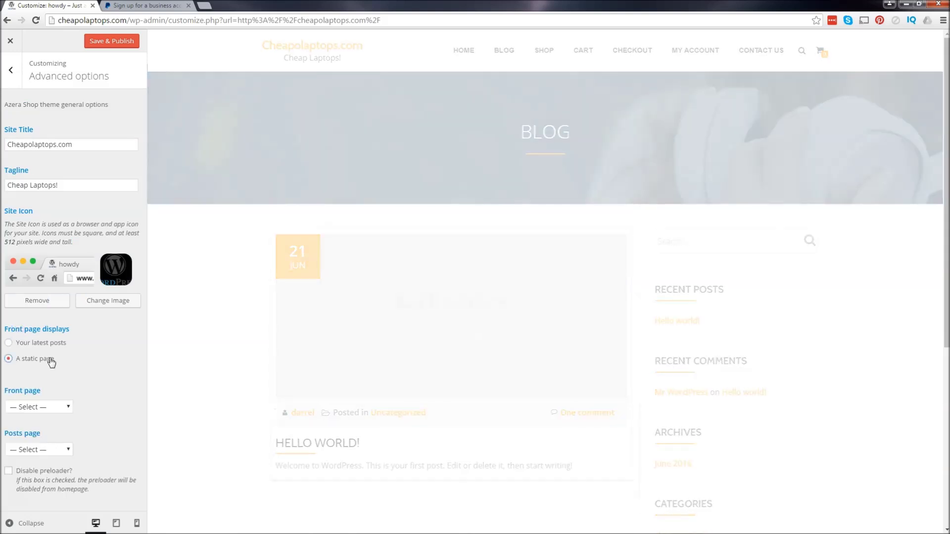
{"action": "left_click", "coordinate": [50, 408]}
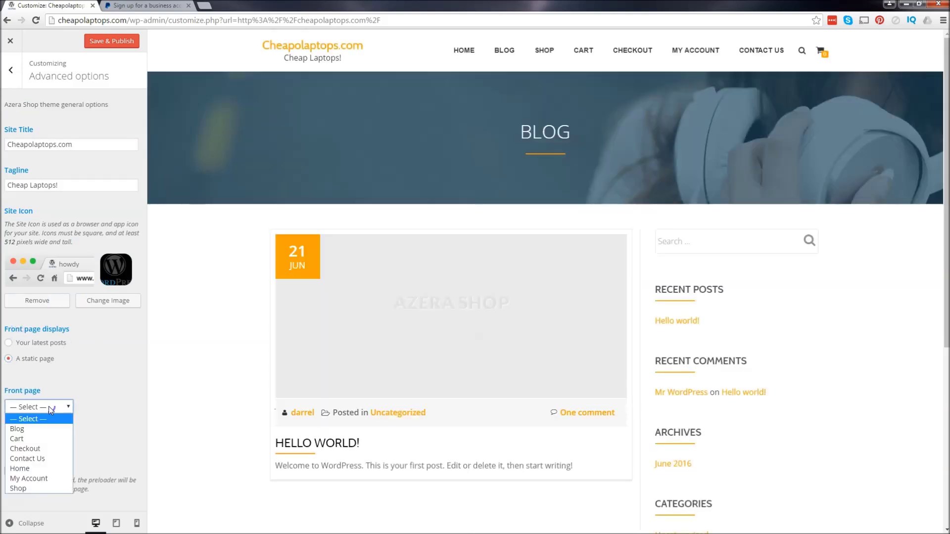
{"action": "left_click", "coordinate": [45, 469]}
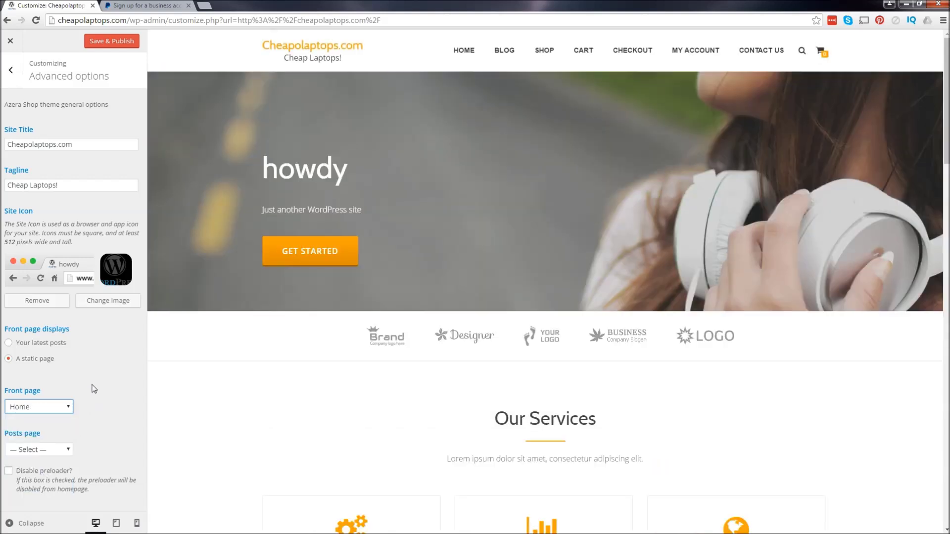
{"action": "left_click", "coordinate": [57, 451]}
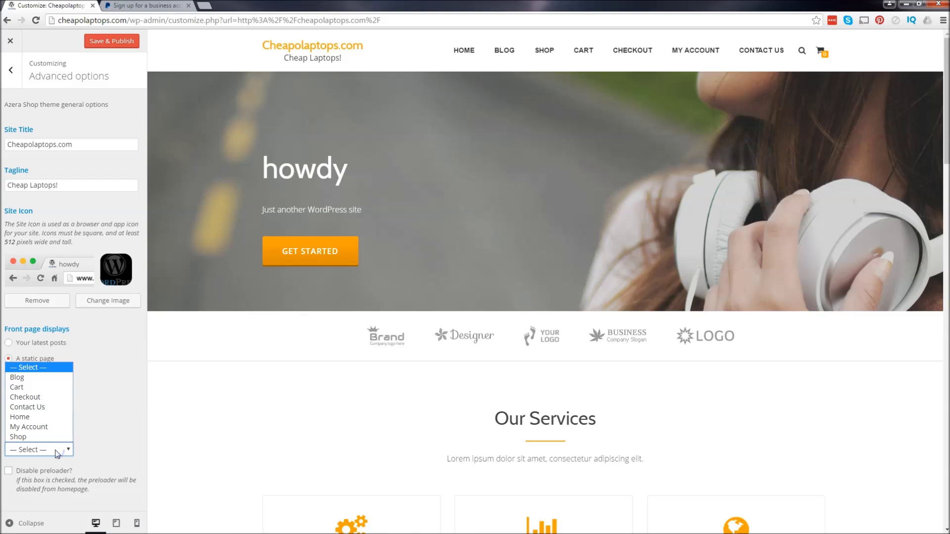
{"action": "left_click", "coordinate": [40, 378]}
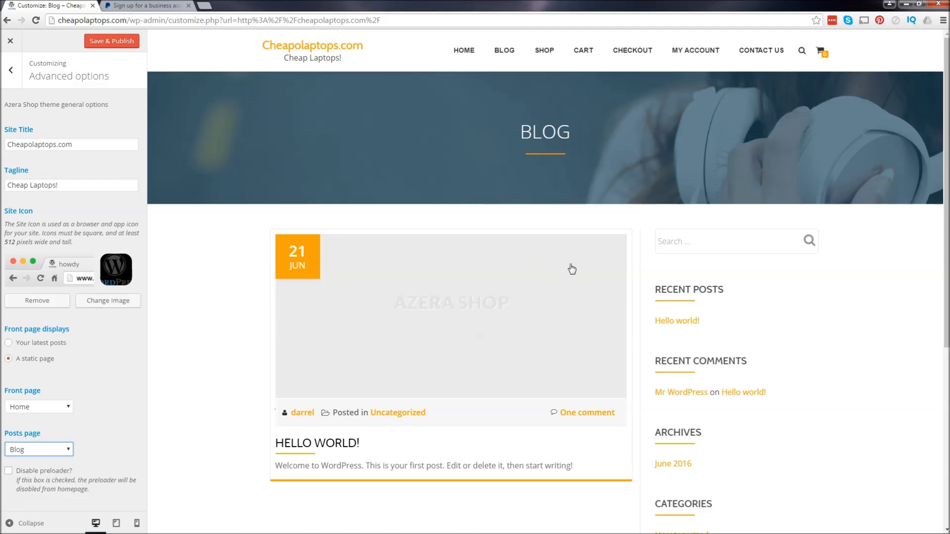
{"action": "left_click", "coordinate": [203, 10]}
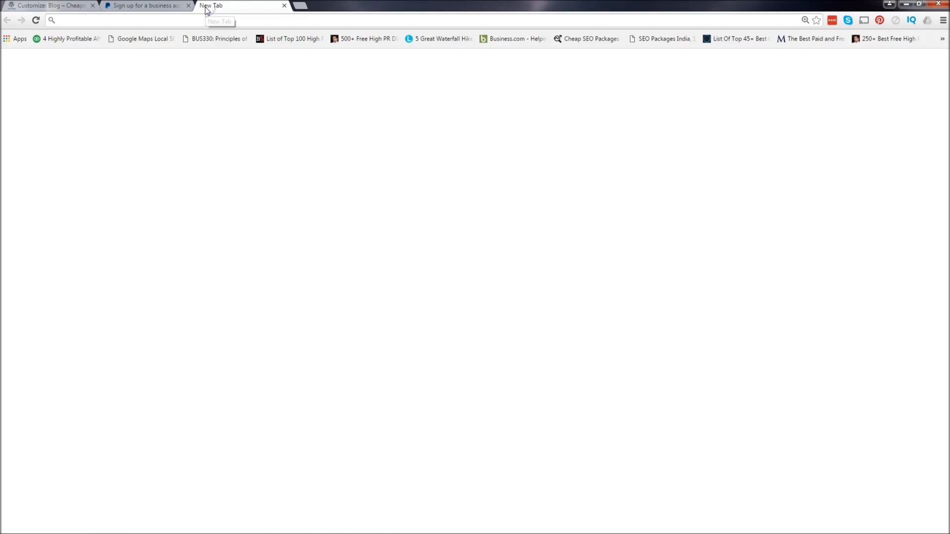
Load wilsonseo.com in the new tab, then publish the customizer changes and close the customizer
{"action": "type", "text": "wilsonseo.com"}
{"action": "key", "text": "Return"}
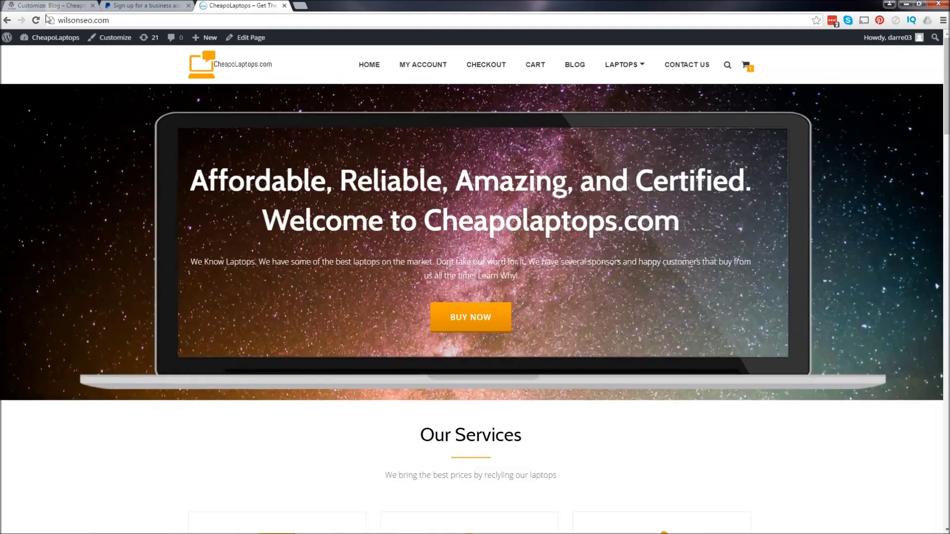
{"action": "left_click", "coordinate": [48, 5]}
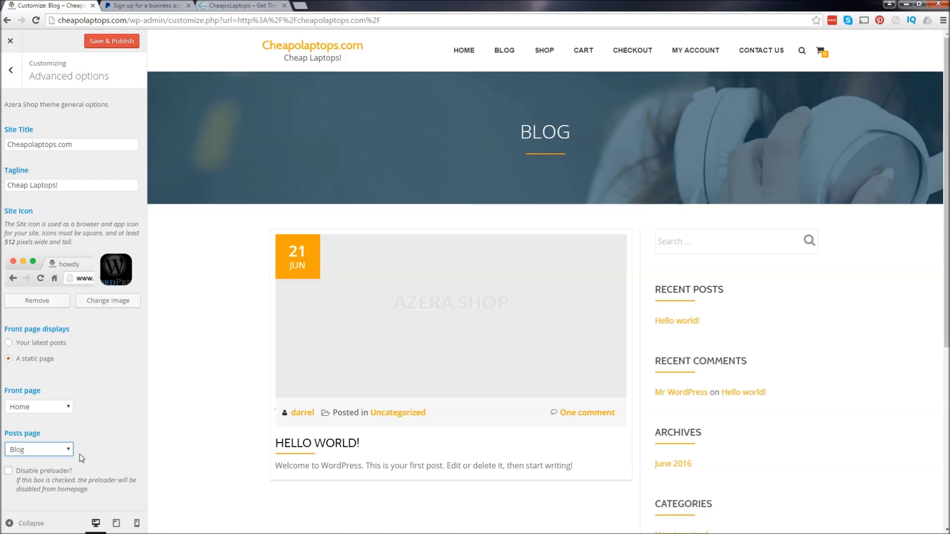
{"action": "left_click", "coordinate": [102, 44]}
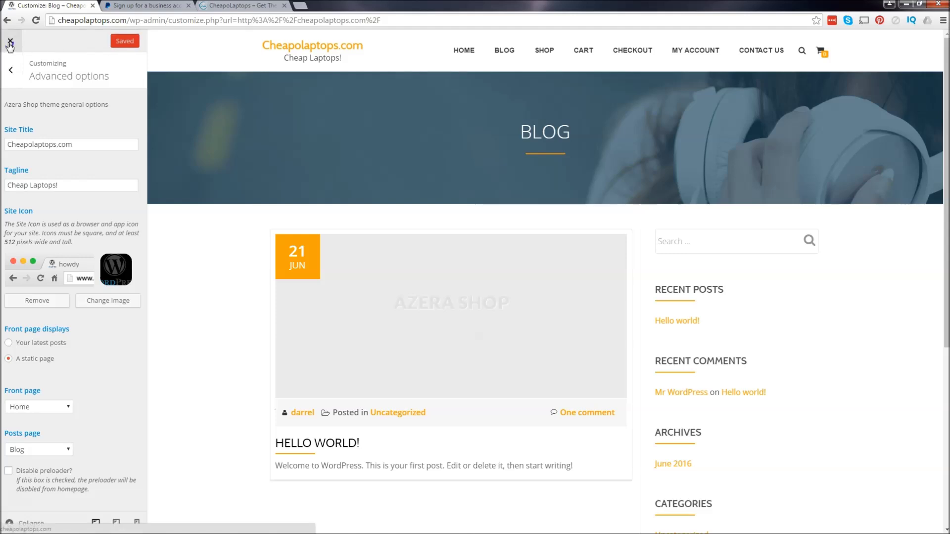
{"action": "left_click", "coordinate": [10, 43]}
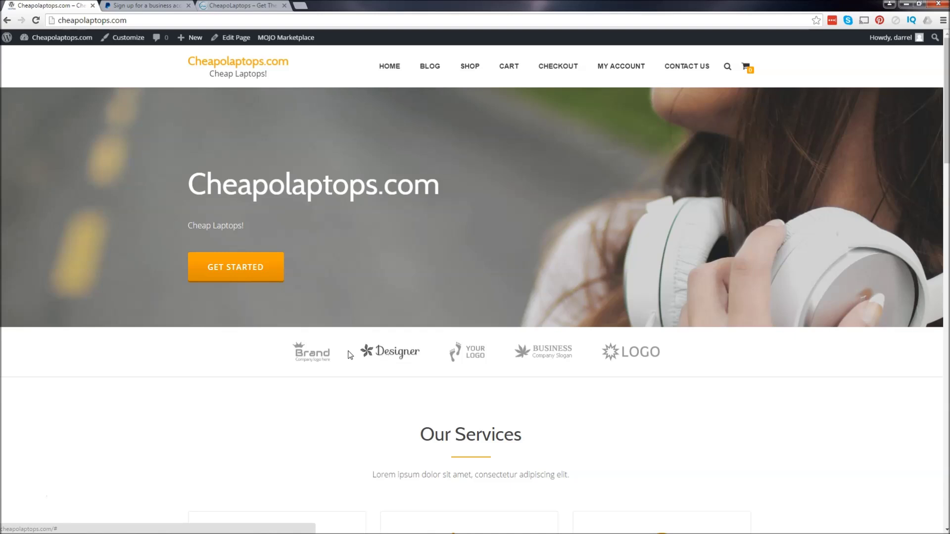
Scroll through the new static front page, then open the Customizer from the admin bar
{"action": "scroll", "coordinate": [376, 352], "scroll_direction": "down", "scroll_amount": 2}
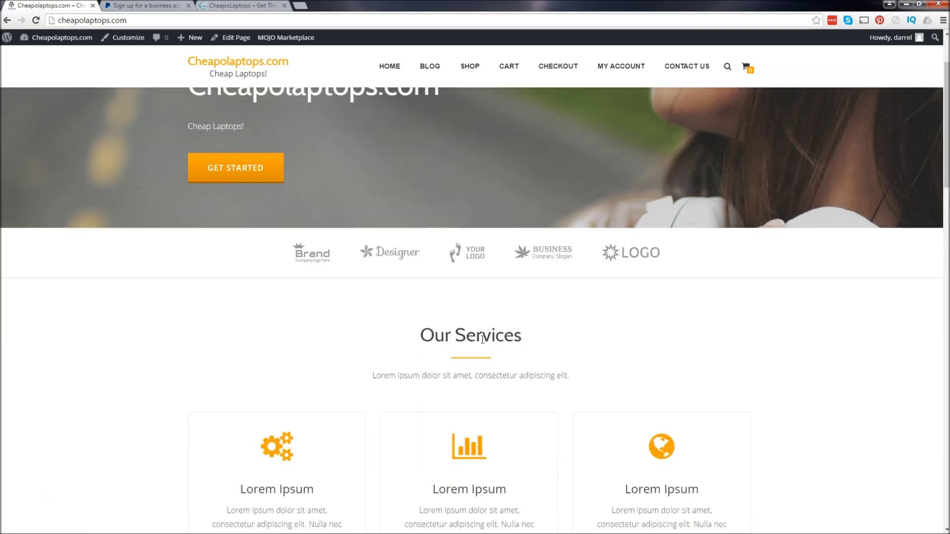
{"action": "scroll", "coordinate": [482, 346], "scroll_direction": "down", "scroll_amount": 10}
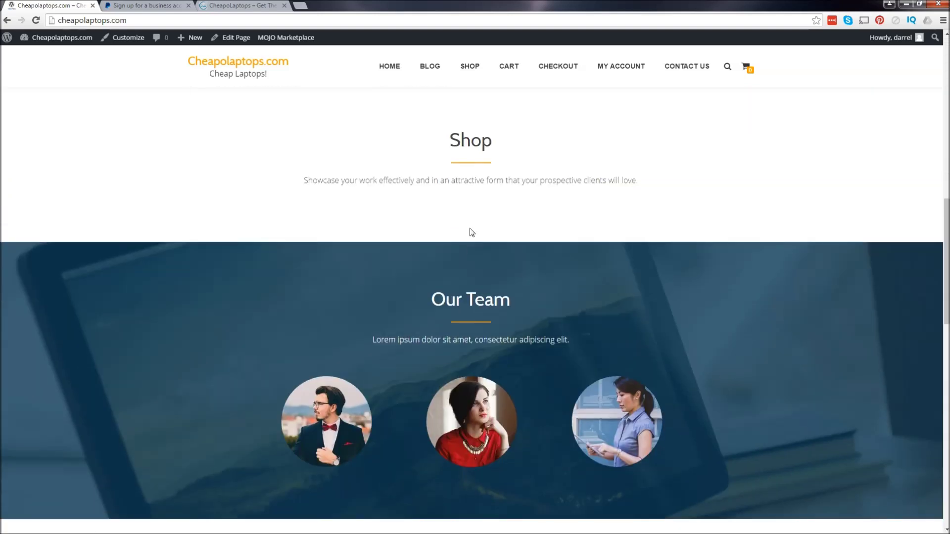
{"action": "scroll", "coordinate": [393, 180], "scroll_direction": "down", "scroll_amount": 8}
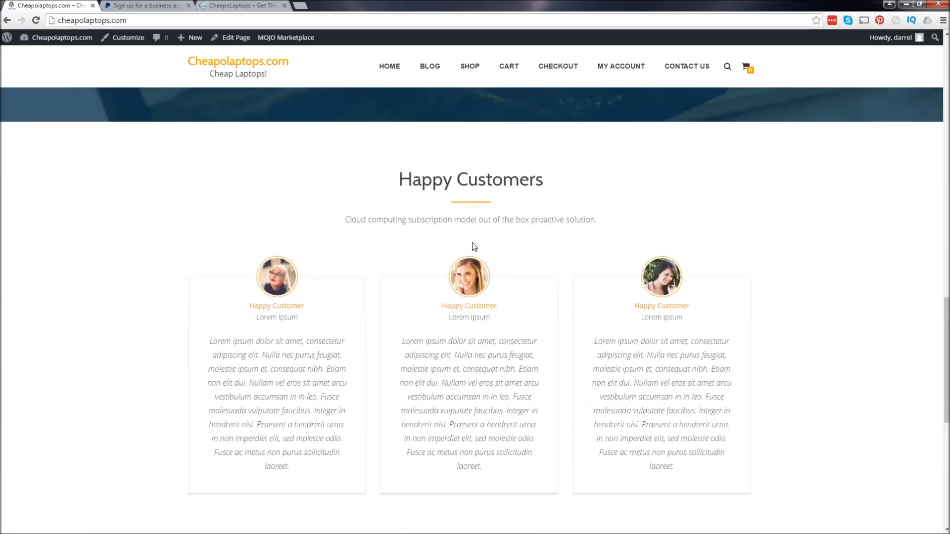
{"action": "scroll", "coordinate": [473, 245], "scroll_direction": "down", "scroll_amount": 7}
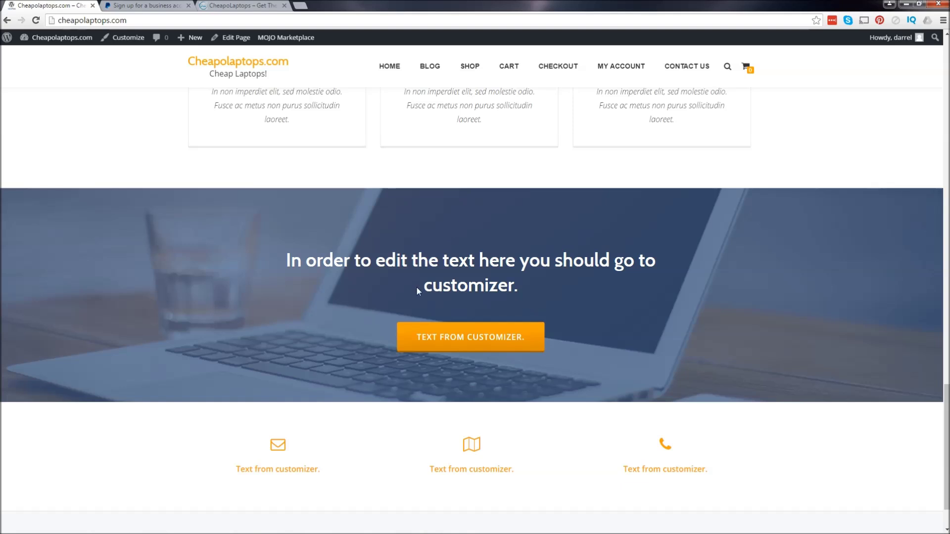
{"action": "scroll", "coordinate": [540, 335], "scroll_direction": "down", "scroll_amount": 2}
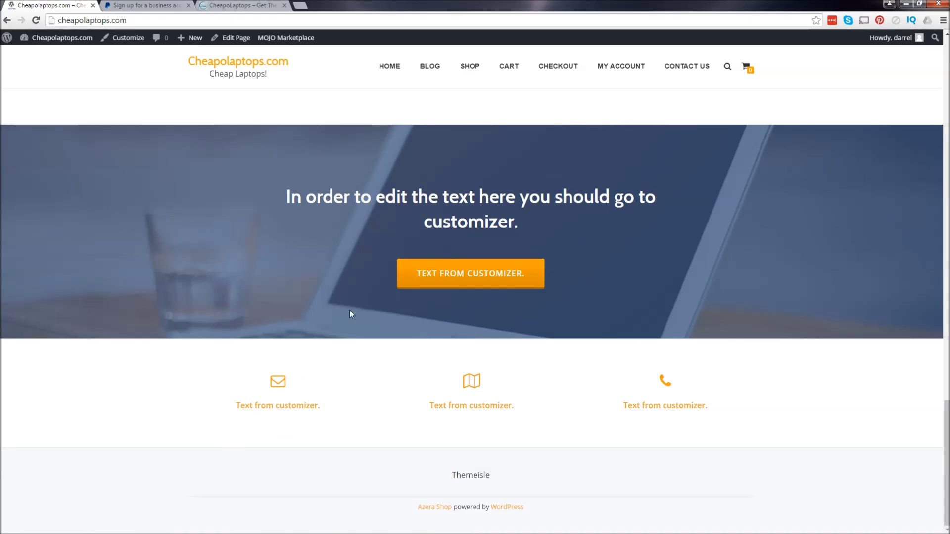
{"action": "scroll", "coordinate": [359, 299], "scroll_direction": "up", "scroll_amount": 20}
{"action": "scroll", "coordinate": [361, 301], "scroll_direction": "up", "scroll_amount": 10}
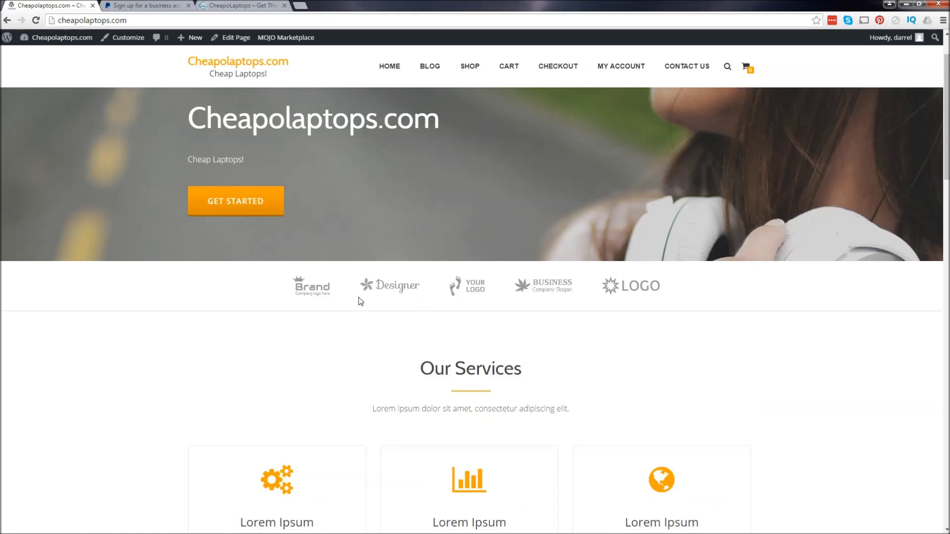
{"action": "scroll", "coordinate": [361, 301], "scroll_direction": "up", "scroll_amount": 2}
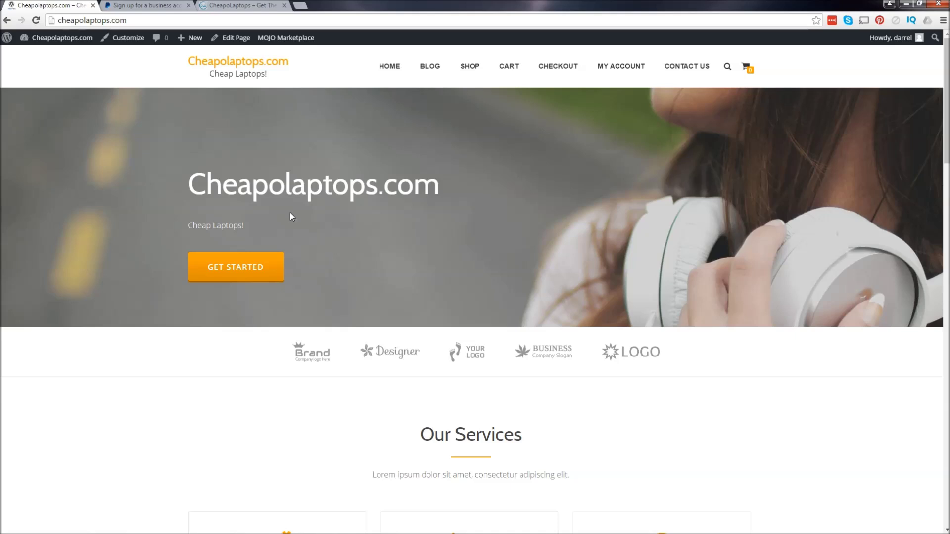
{"action": "left_click", "coordinate": [126, 42]}
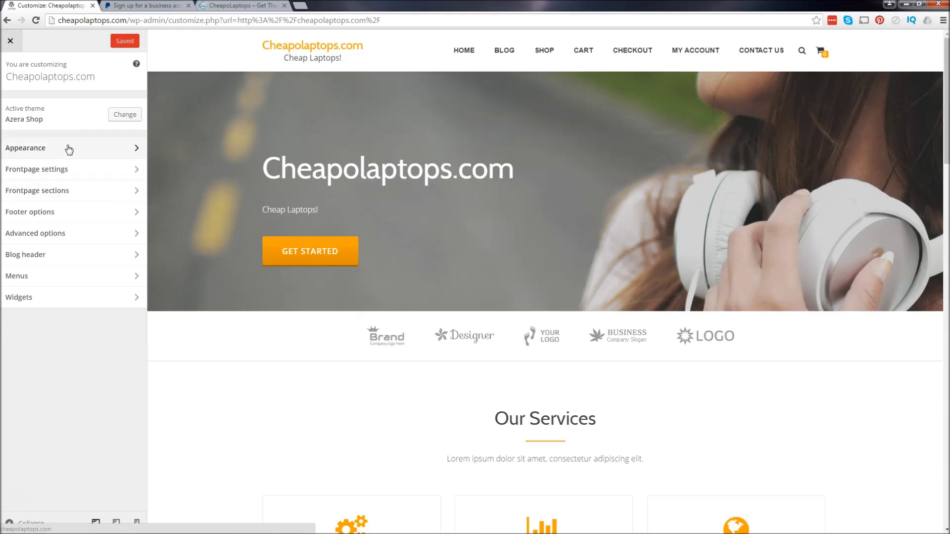
Open Appearance > Colors and try a purple text colour
{"action": "left_click", "coordinate": [69, 150]}
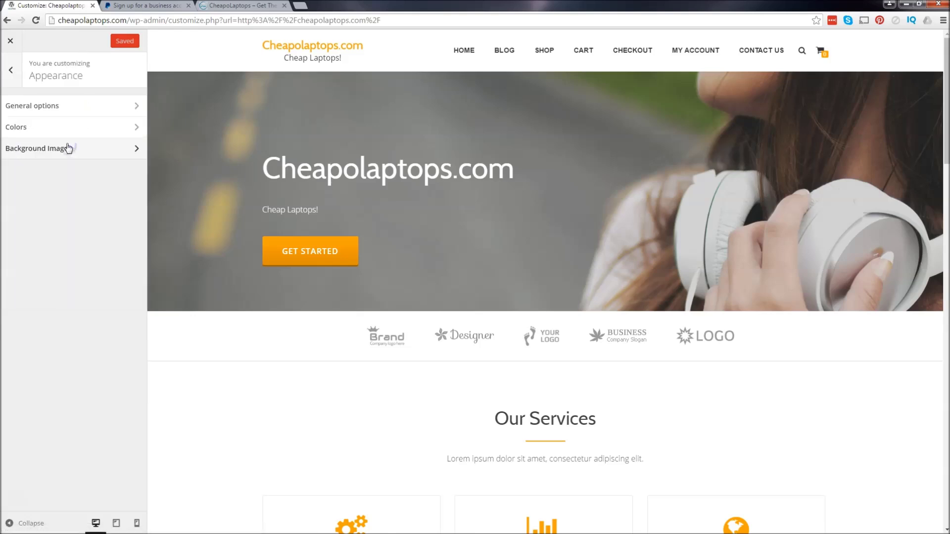
{"action": "left_click", "coordinate": [69, 108]}
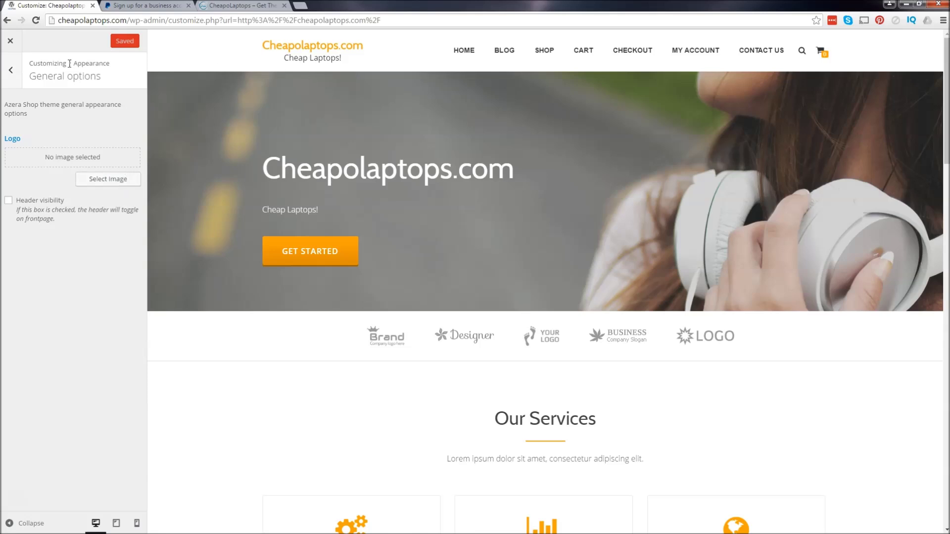
{"action": "left_click", "coordinate": [11, 70]}
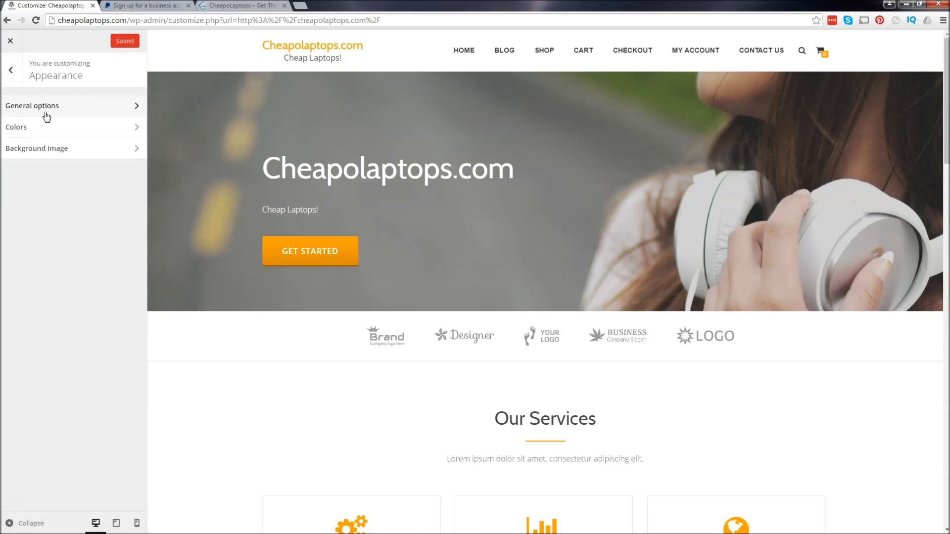
{"action": "left_click", "coordinate": [46, 128]}
{"action": "left_click", "coordinate": [47, 127]}
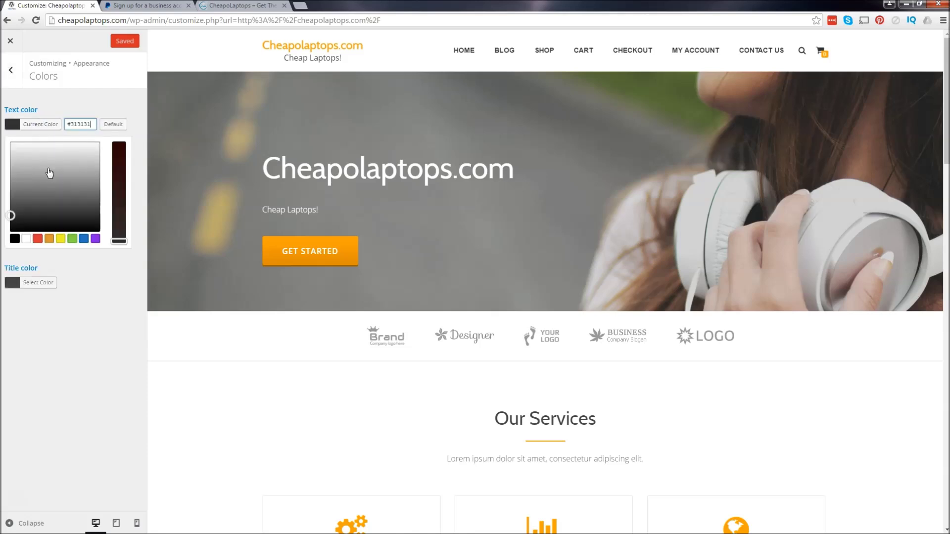
{"action": "left_click", "coordinate": [96, 238]}
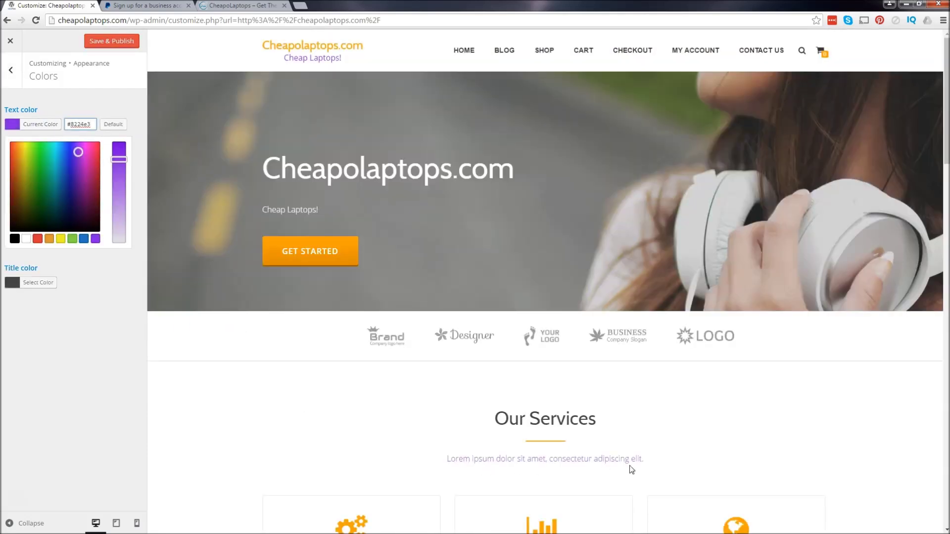
{"action": "left_click_drag", "start_coordinate": [662, 465], "coordinate": [435, 458]}
{"action": "scroll", "coordinate": [438, 445], "scroll_direction": "down", "scroll_amount": 5}
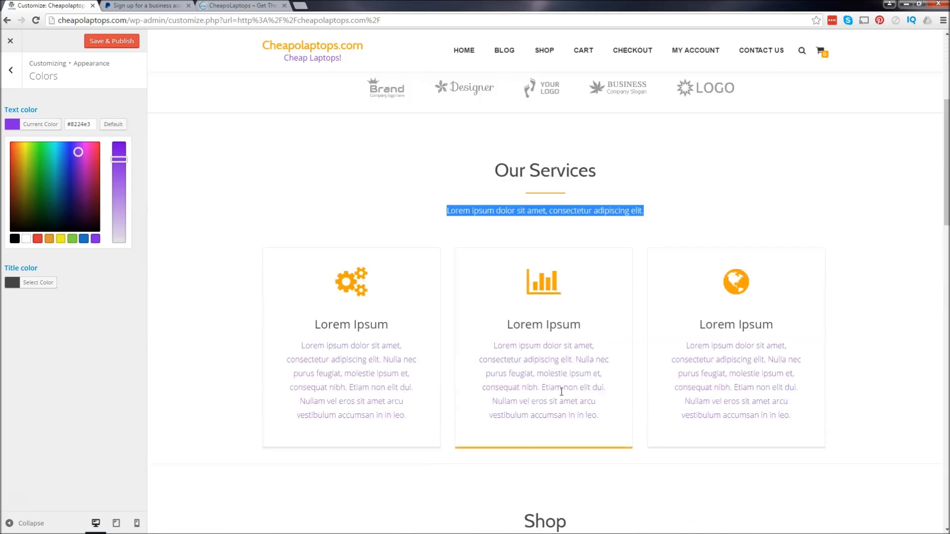
{"action": "scroll", "coordinate": [302, 325], "scroll_direction": "up", "scroll_amount": 4}
Try orange and then blue as the section title colour
{"action": "left_click", "coordinate": [35, 283]}
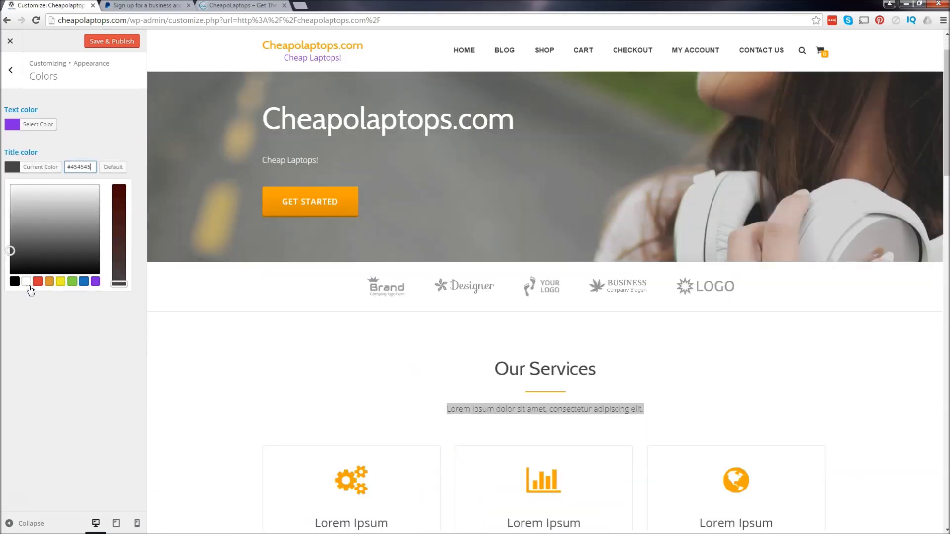
{"action": "left_click", "coordinate": [49, 281]}
{"action": "scroll", "coordinate": [220, 371], "scroll_direction": "down", "scroll_amount": 2}
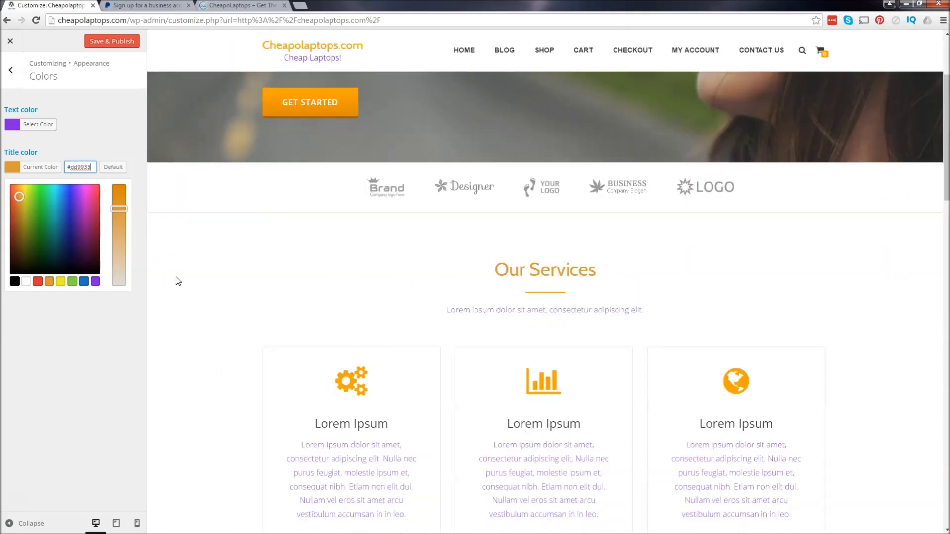
{"action": "left_click", "coordinate": [83, 282]}
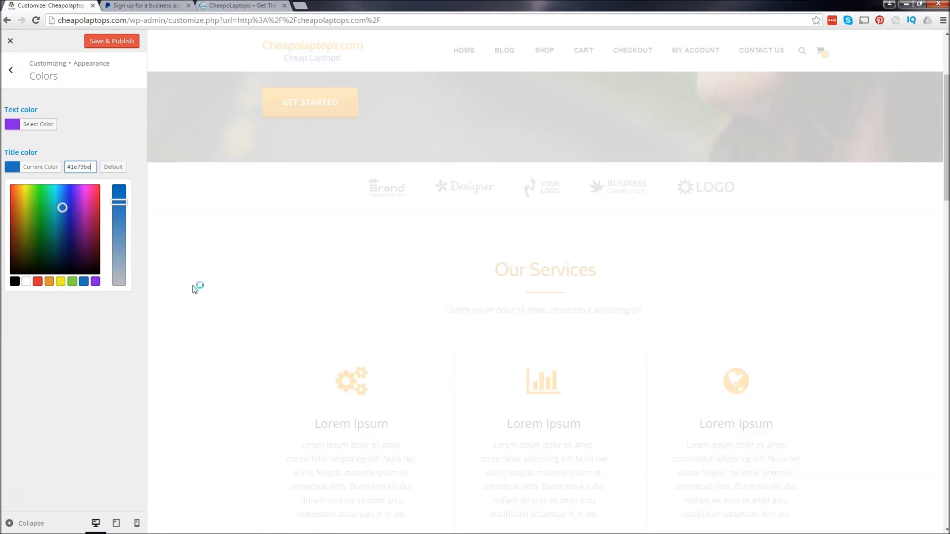
{"action": "scroll", "coordinate": [528, 285], "scroll_direction": "down", "scroll_amount": 8}
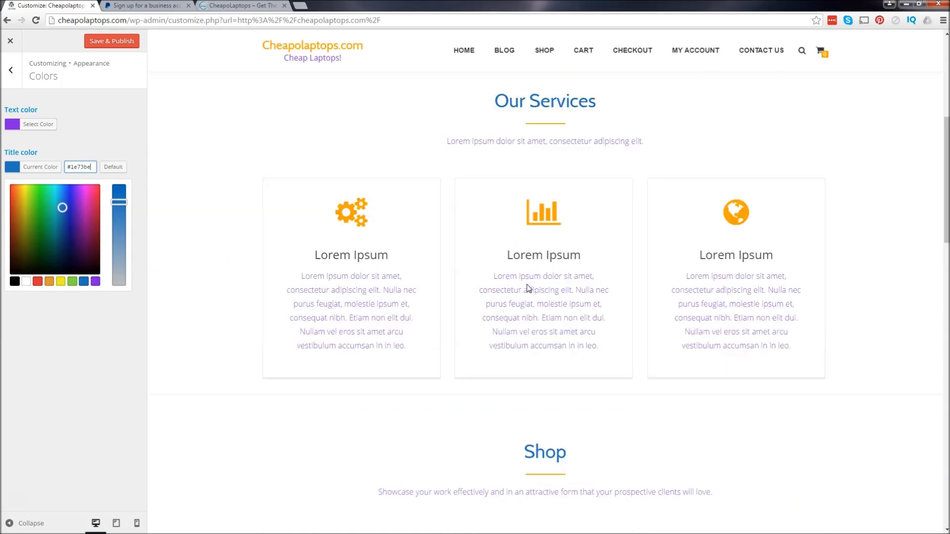
{"action": "scroll", "coordinate": [519, 239], "scroll_direction": "up", "scroll_amount": 10}
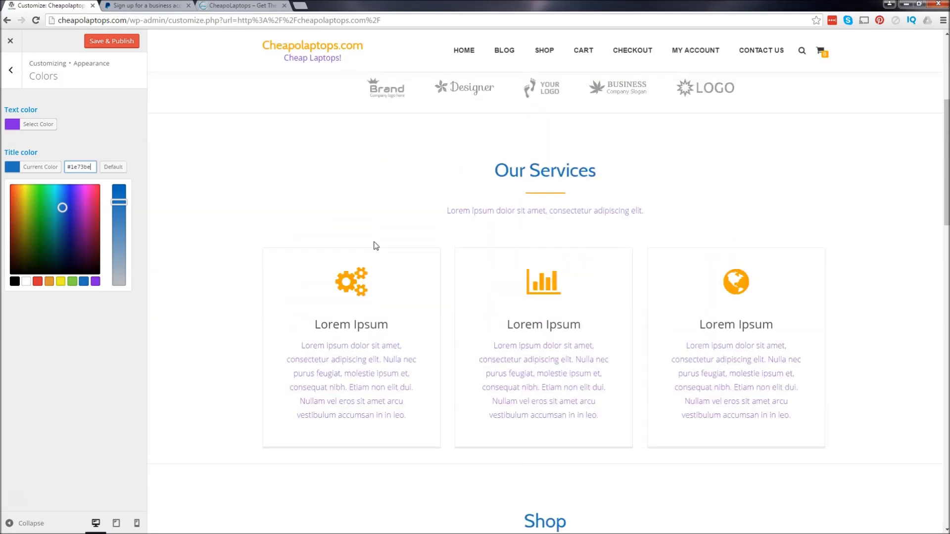
Reset the title colour to Default, set text colour to black #000000, and publish
{"action": "left_click", "coordinate": [113, 166]}
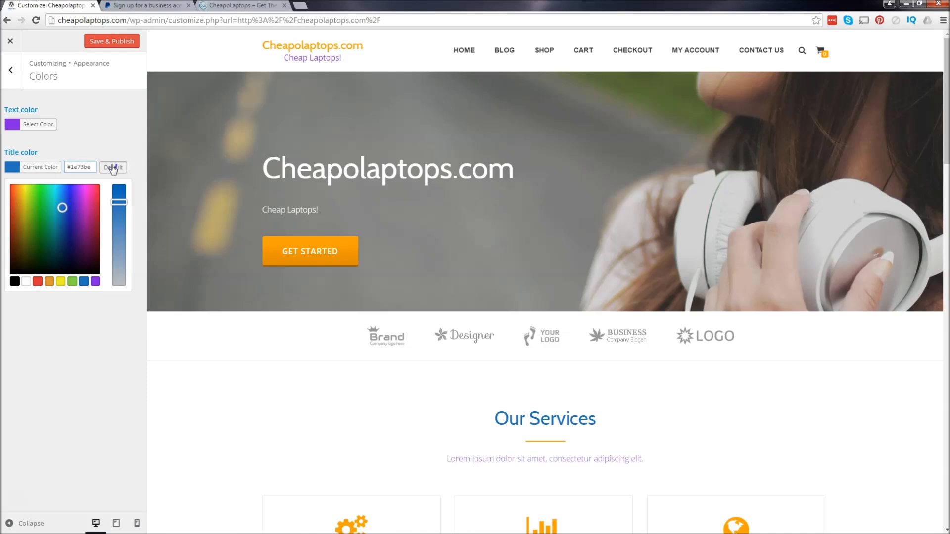
{"action": "left_click", "coordinate": [51, 126]}
{"action": "left_click", "coordinate": [14, 238]}
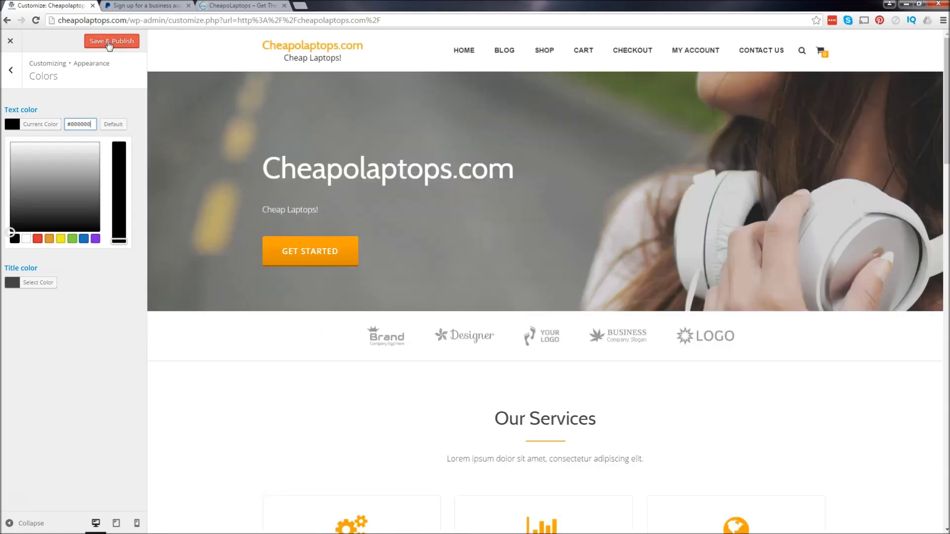
{"action": "left_click", "coordinate": [109, 42]}
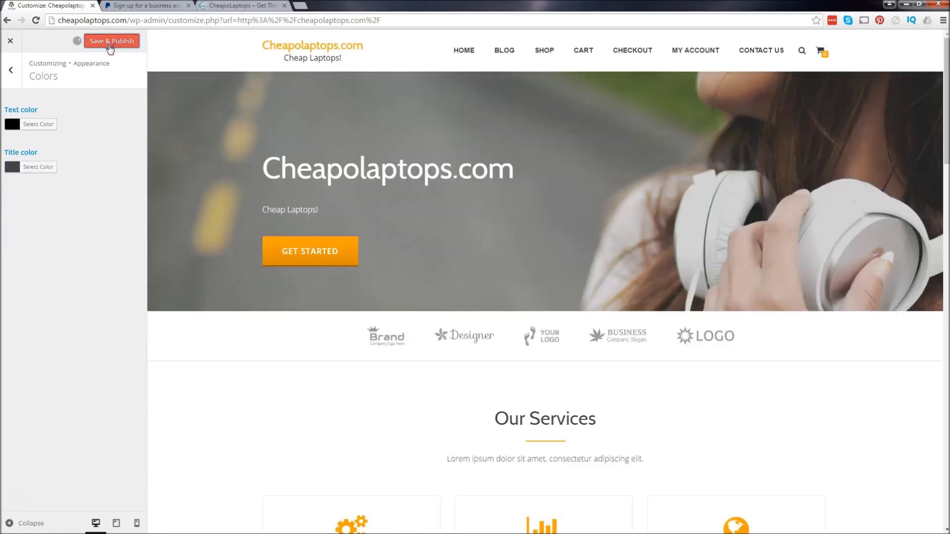
{"action": "left_click", "coordinate": [10, 74]}
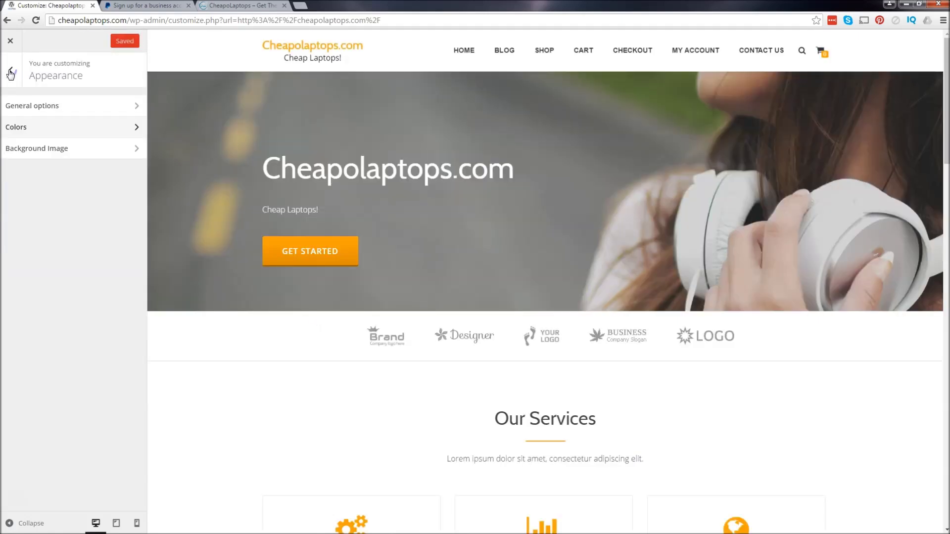
Upload ballons-1.jpg from the Desktop slider folder in the Background Image settings
{"action": "left_click", "coordinate": [51, 151]}
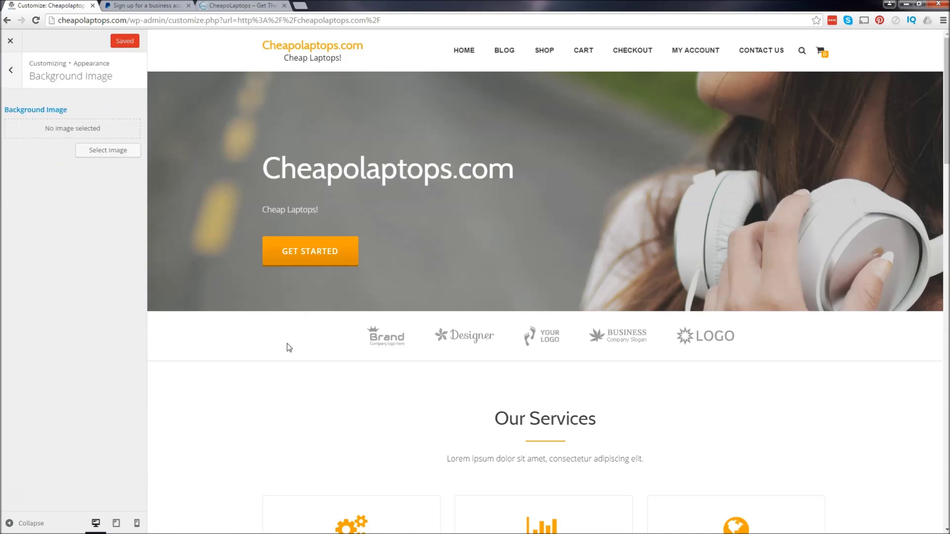
{"action": "scroll", "coordinate": [287, 344], "scroll_direction": "down", "scroll_amount": 4}
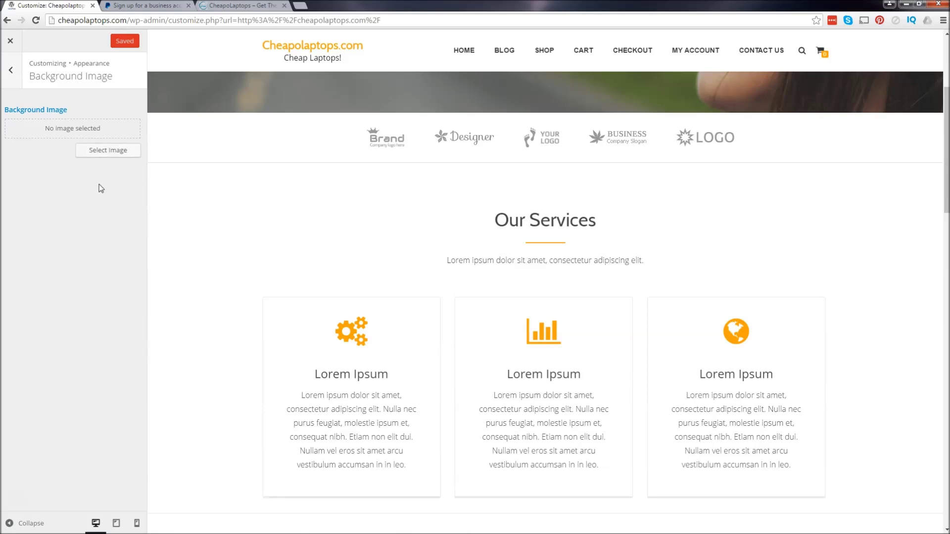
{"action": "scroll", "coordinate": [450, 179], "scroll_direction": "down", "scroll_amount": 8}
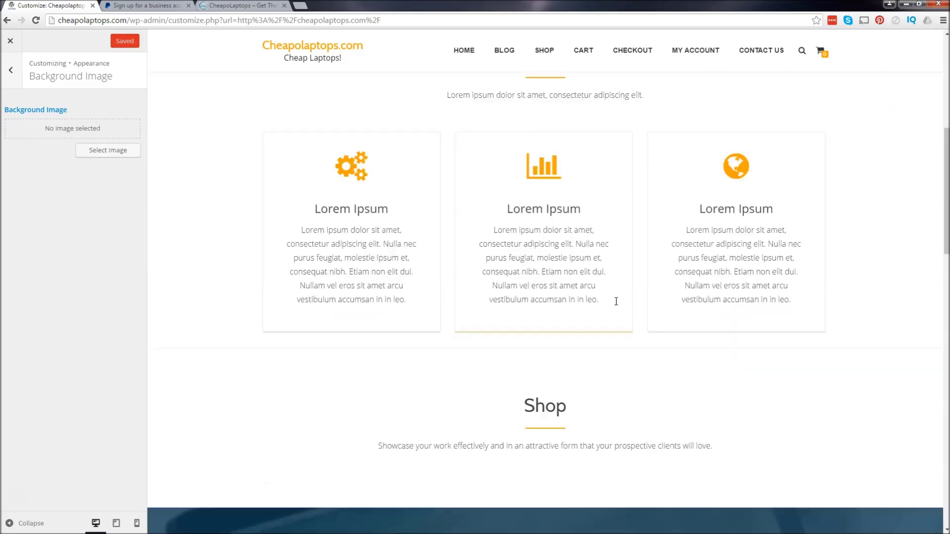
{"action": "scroll", "coordinate": [408, 195], "scroll_direction": "up", "scroll_amount": 4}
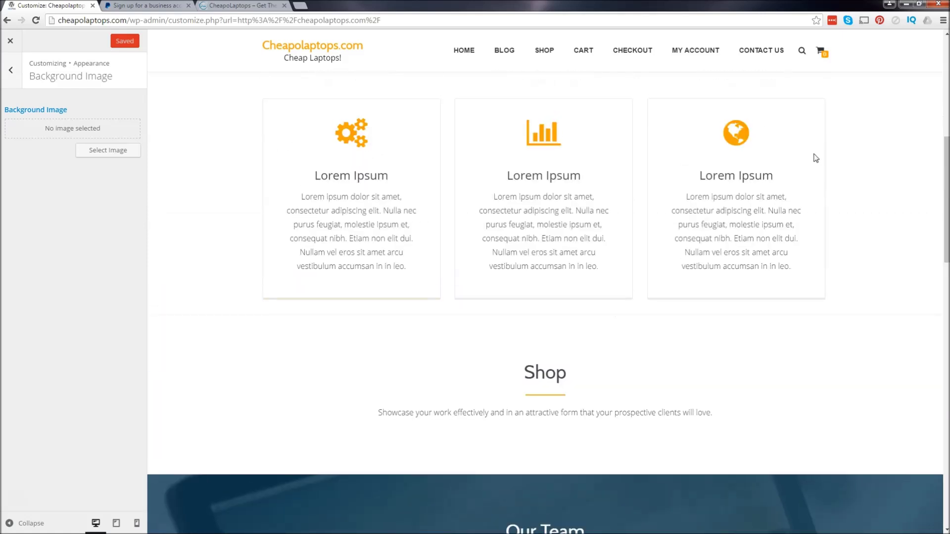
{"action": "scroll", "coordinate": [254, 186], "scroll_direction": "up", "scroll_amount": 5}
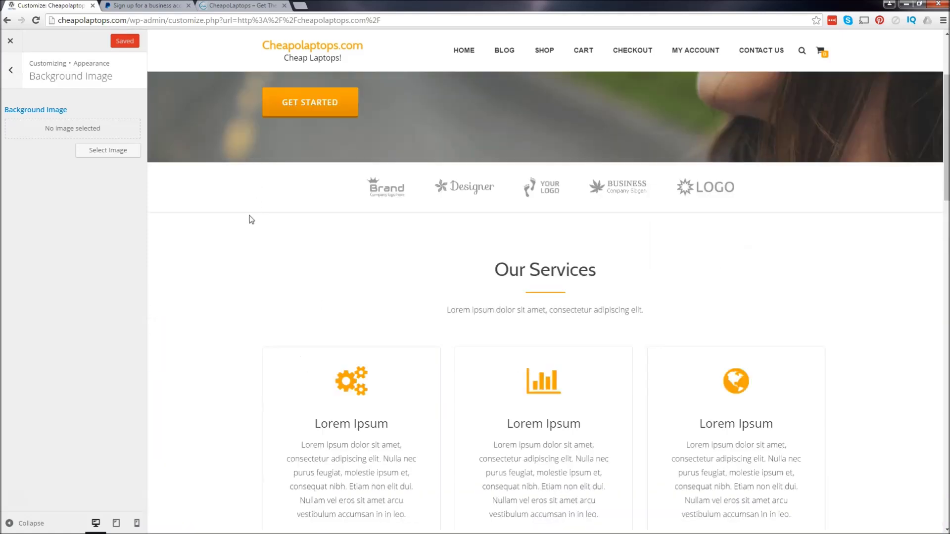
{"action": "left_click", "coordinate": [107, 151]}
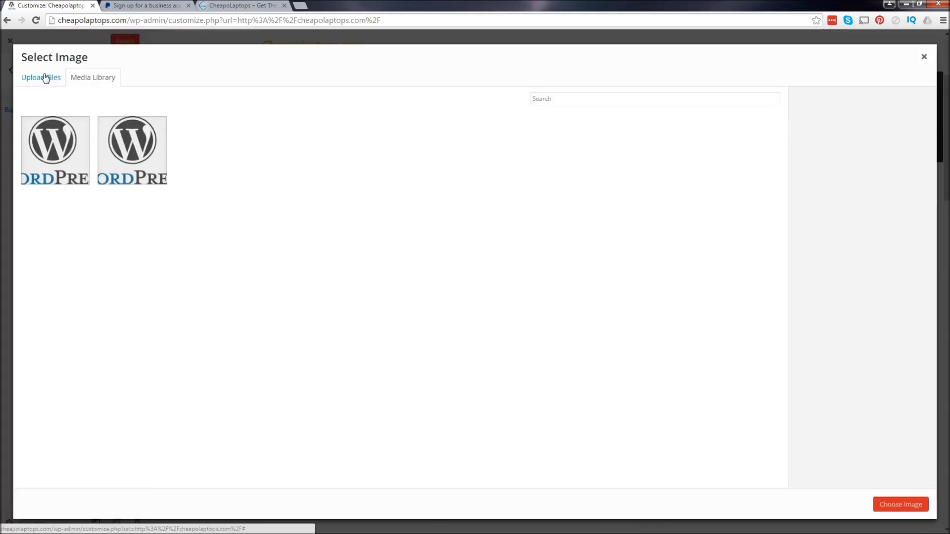
{"action": "left_click", "coordinate": [44, 77]}
{"action": "left_click", "coordinate": [474, 259]}
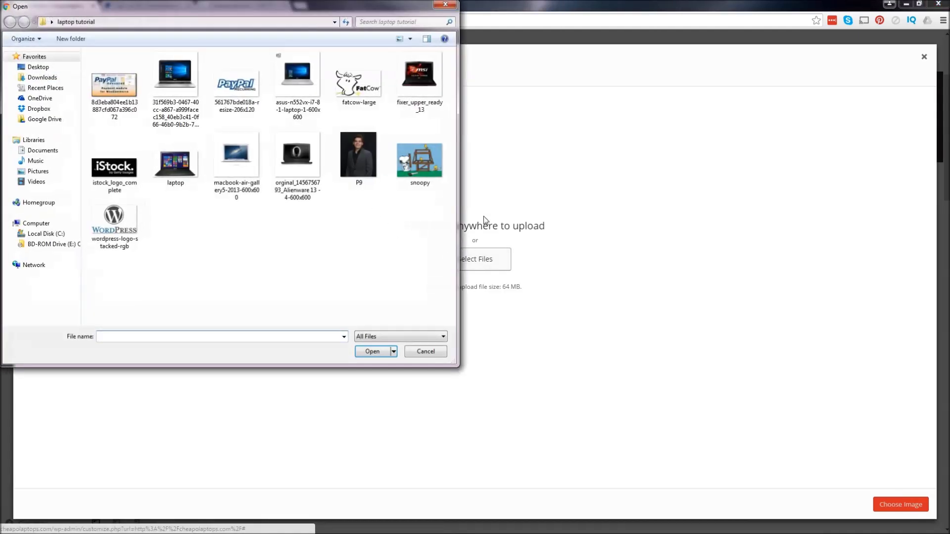
{"action": "left_click", "coordinate": [38, 67]}
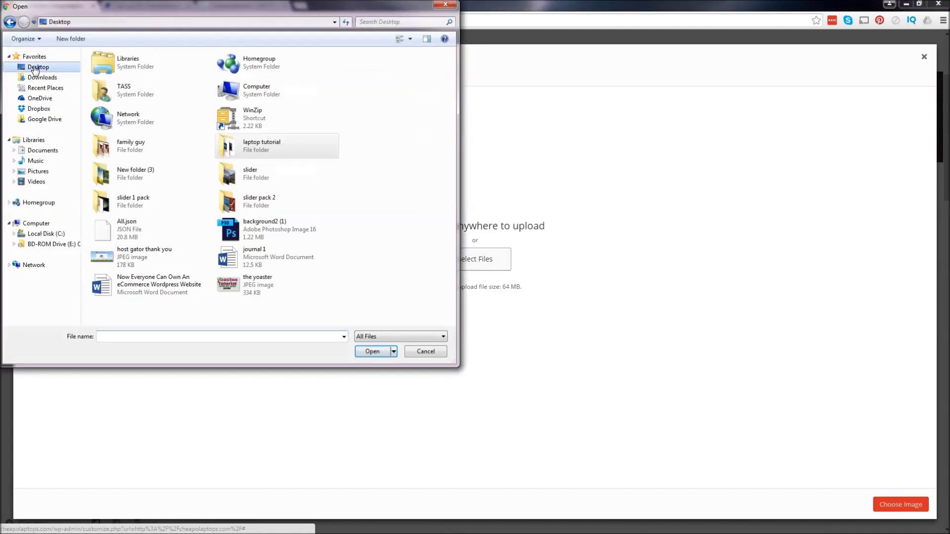
{"action": "double_click", "coordinate": [262, 179]}
{"action": "left_click", "coordinate": [114, 70]}
{"action": "left_click", "coordinate": [372, 352]}
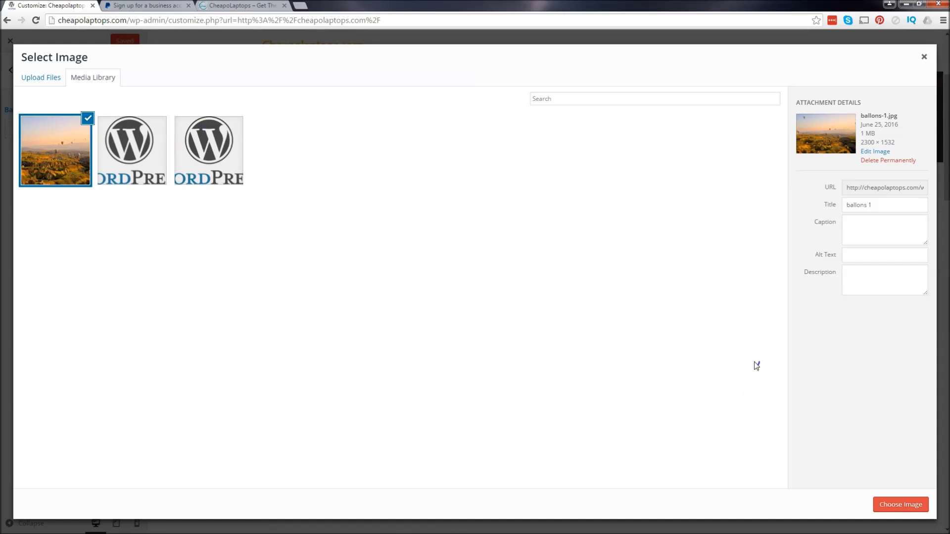
Use the balloon photo as the site background, publish, and close the Customizer
{"action": "left_click", "coordinate": [900, 505]}
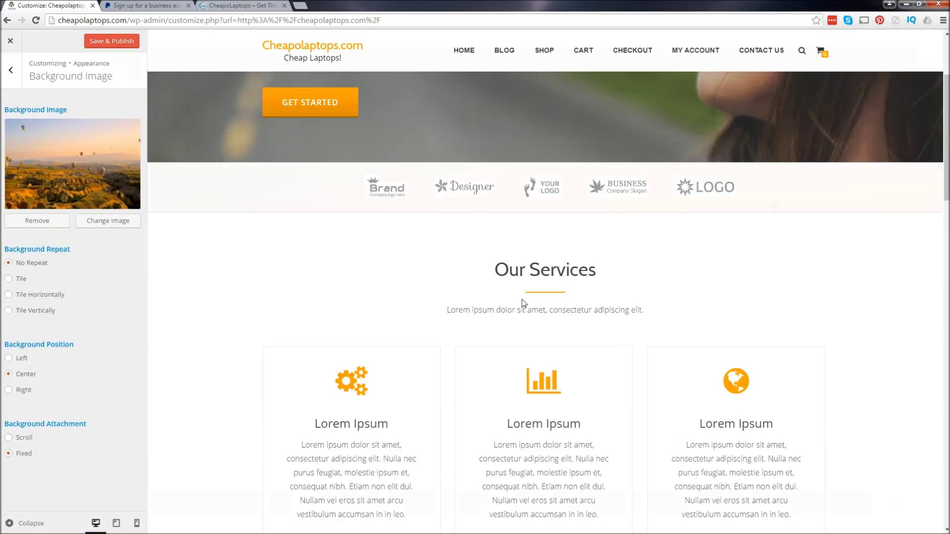
{"action": "scroll", "coordinate": [206, 236], "scroll_direction": "up", "scroll_amount": 3}
{"action": "left_click", "coordinate": [122, 40]}
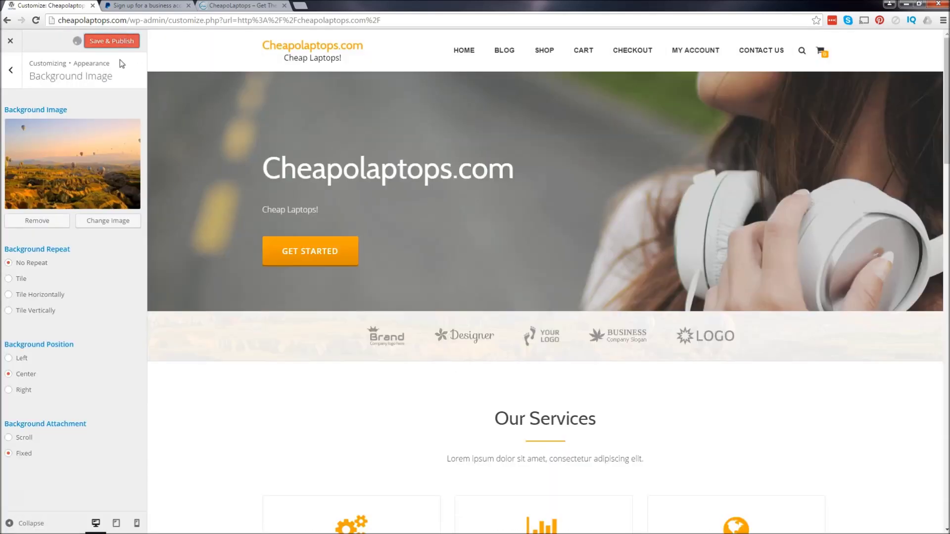
{"action": "left_click", "coordinate": [16, 44]}
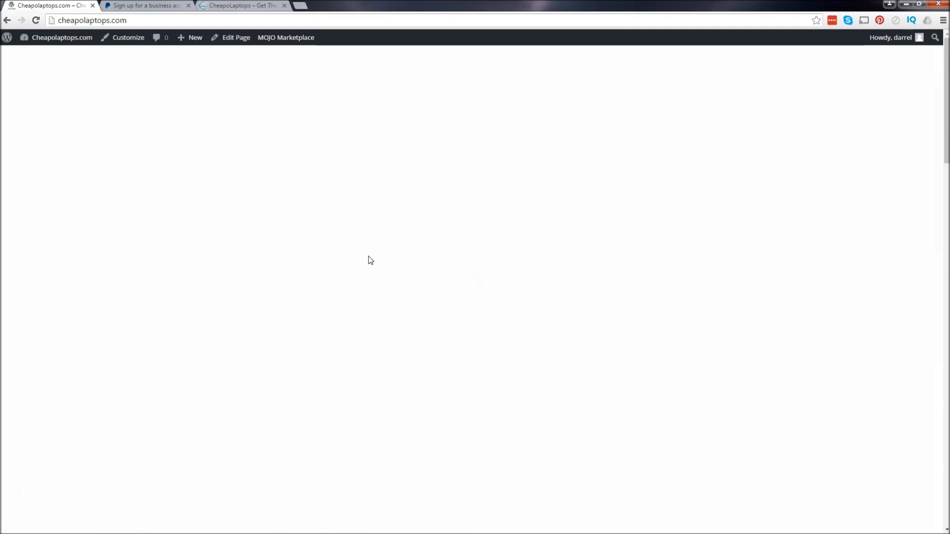
Scroll the homepage and view the Contact Us page
{"action": "scroll", "coordinate": [377, 252], "scroll_direction": "down", "scroll_amount": 10}
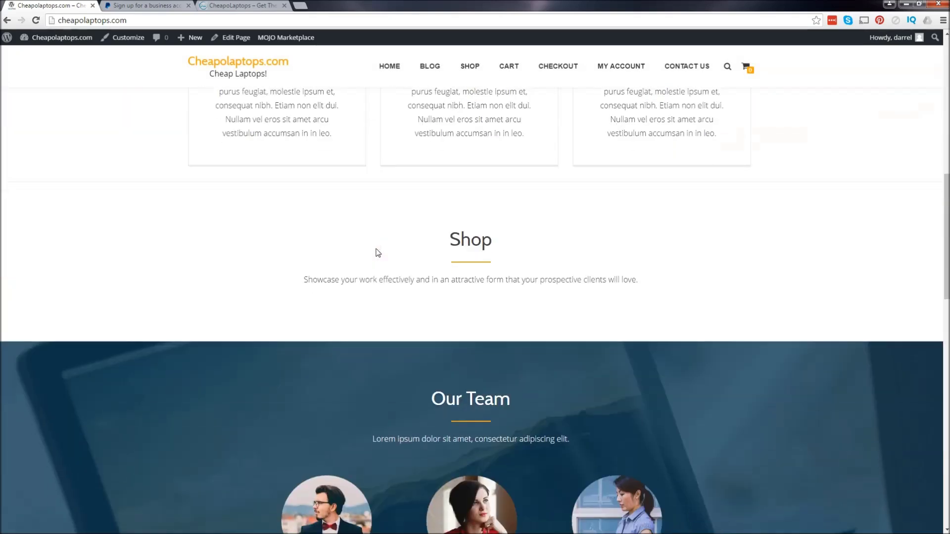
{"action": "scroll", "coordinate": [378, 252], "scroll_direction": "down", "scroll_amount": 15}
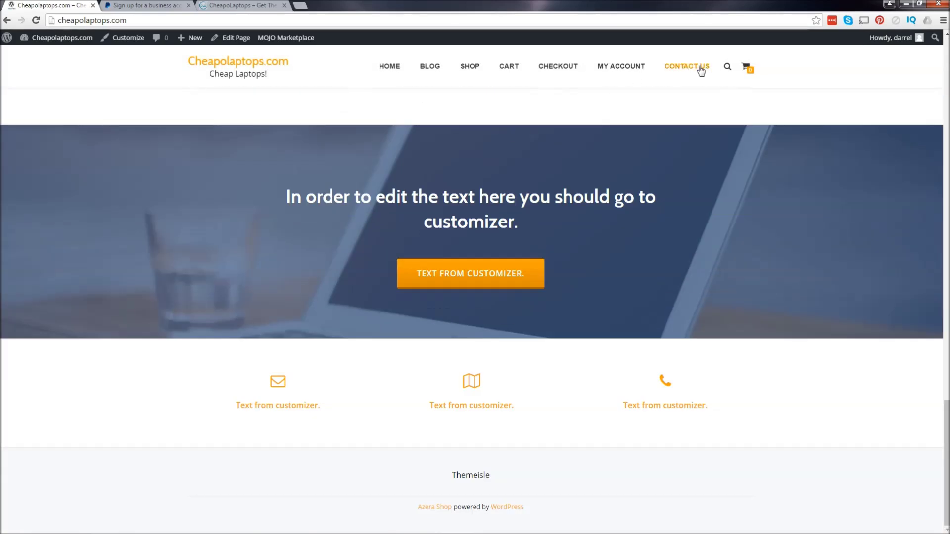
{"action": "left_click", "coordinate": [701, 69]}
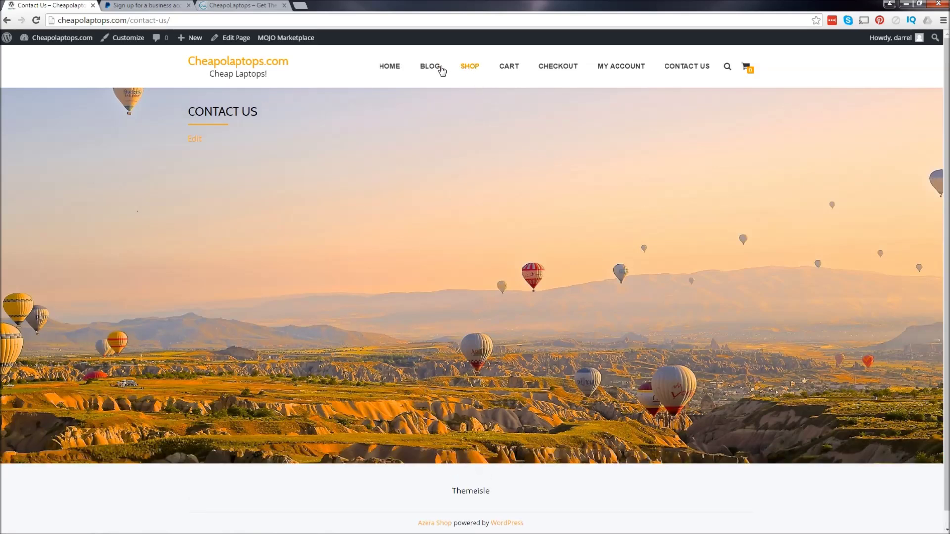
Browse the Blog page, then return to the homepage
{"action": "left_click", "coordinate": [440, 69]}
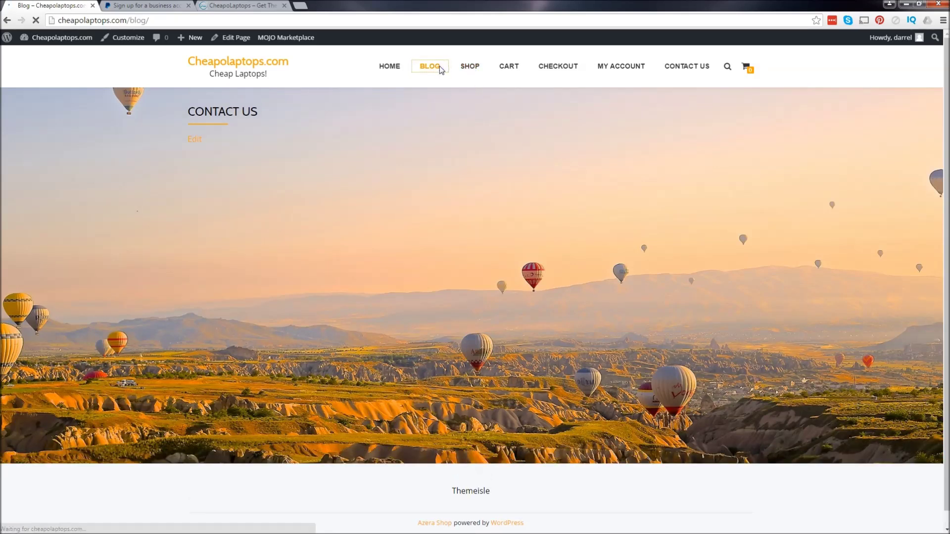
{"action": "scroll", "coordinate": [244, 196], "scroll_direction": "down", "scroll_amount": 2}
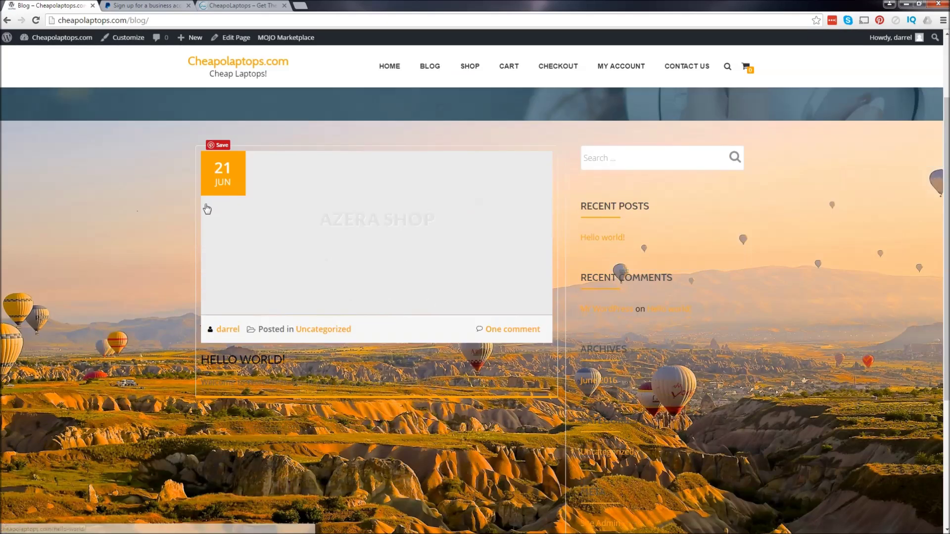
{"action": "scroll", "coordinate": [207, 210], "scroll_direction": "down", "scroll_amount": 3}
{"action": "scroll", "coordinate": [207, 207], "scroll_direction": "down", "scroll_amount": 1}
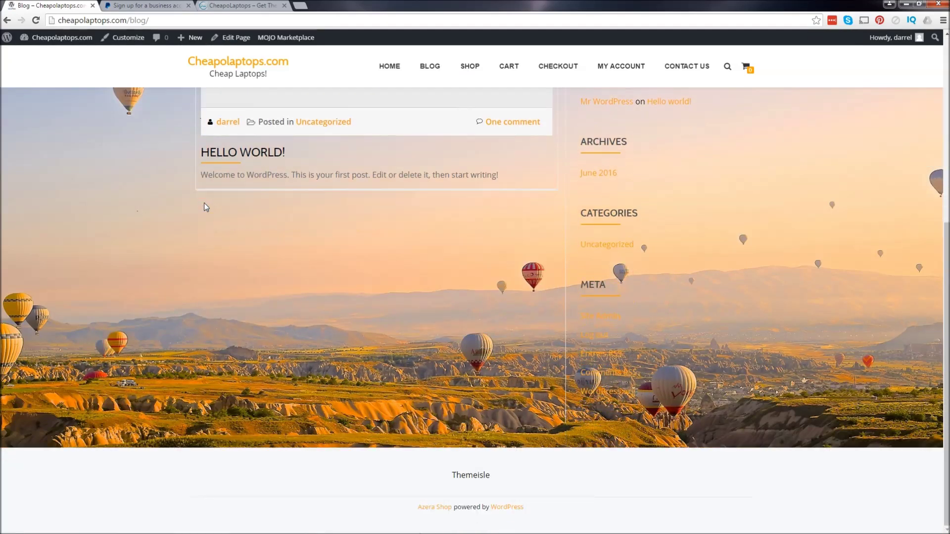
{"action": "scroll", "coordinate": [206, 207], "scroll_direction": "up", "scroll_amount": 5}
{"action": "left_click", "coordinate": [389, 68]}
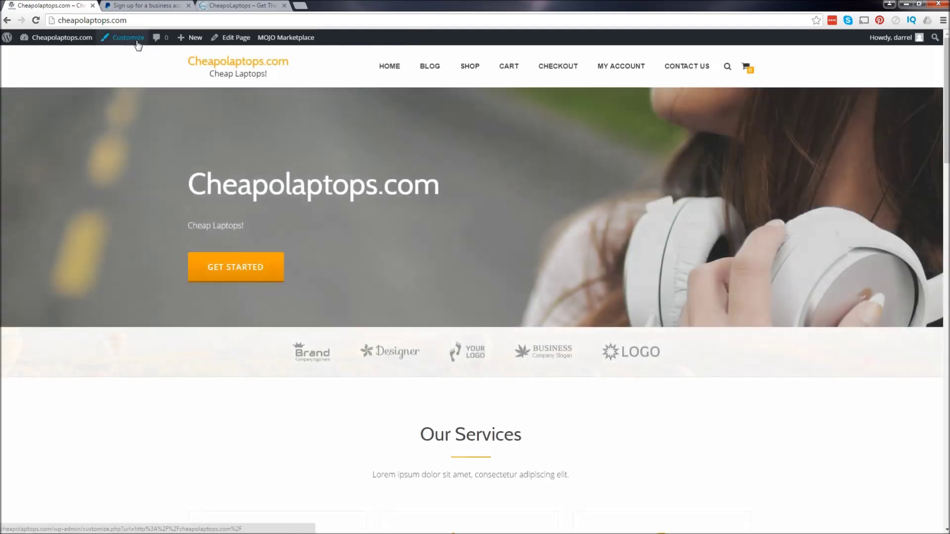
Reopen the Customizer and remove the site background image, publishing the change
{"action": "left_click", "coordinate": [138, 41]}
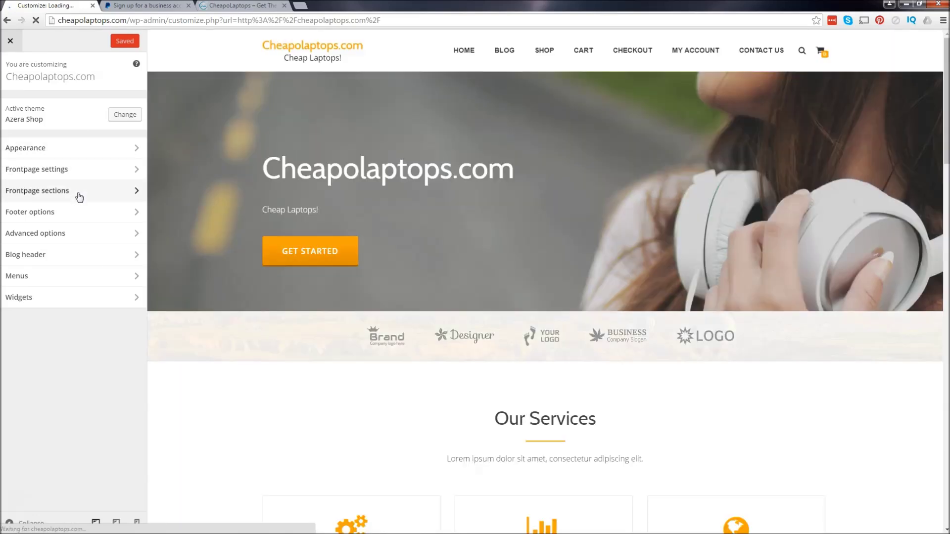
{"action": "left_click", "coordinate": [79, 193]}
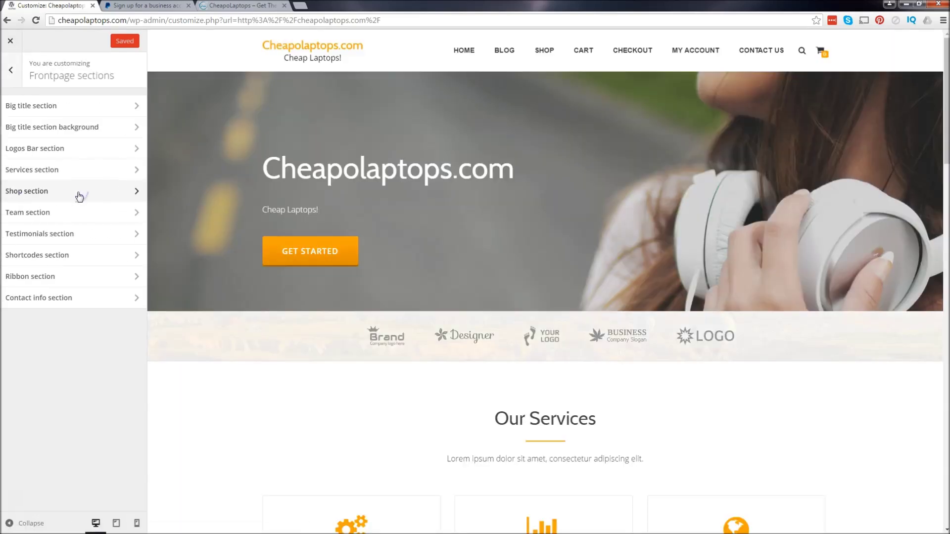
{"action": "left_click", "coordinate": [13, 69]}
{"action": "left_click", "coordinate": [42, 149]}
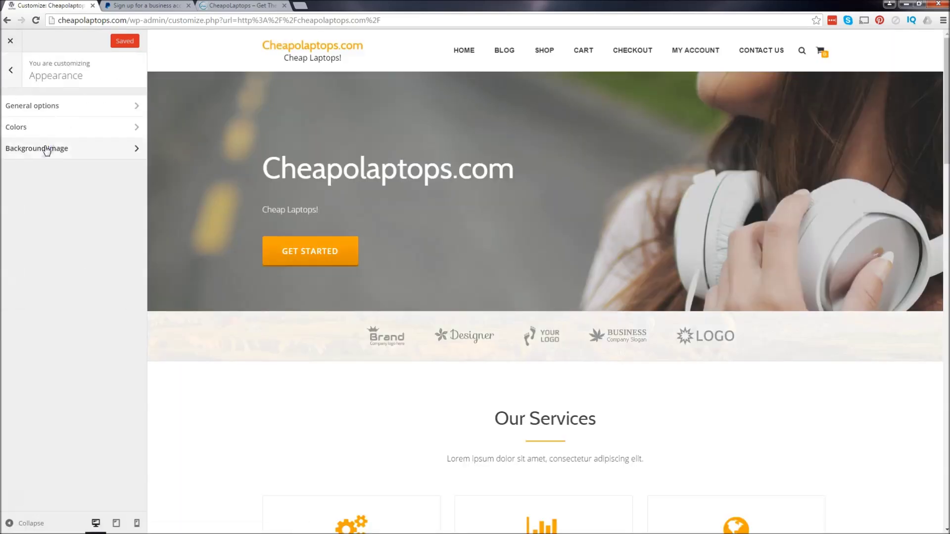
{"action": "left_click", "coordinate": [52, 150]}
{"action": "left_click", "coordinate": [45, 224]}
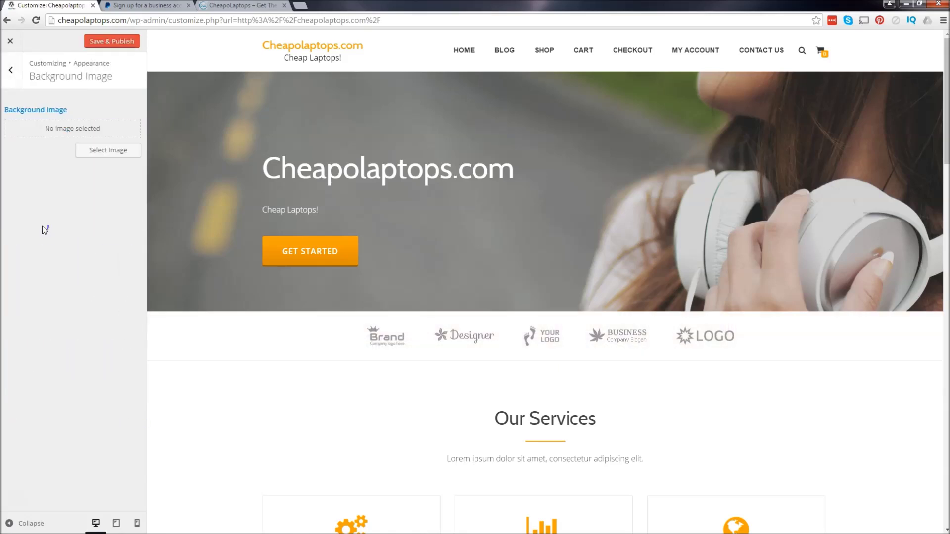
{"action": "left_click", "coordinate": [118, 43]}
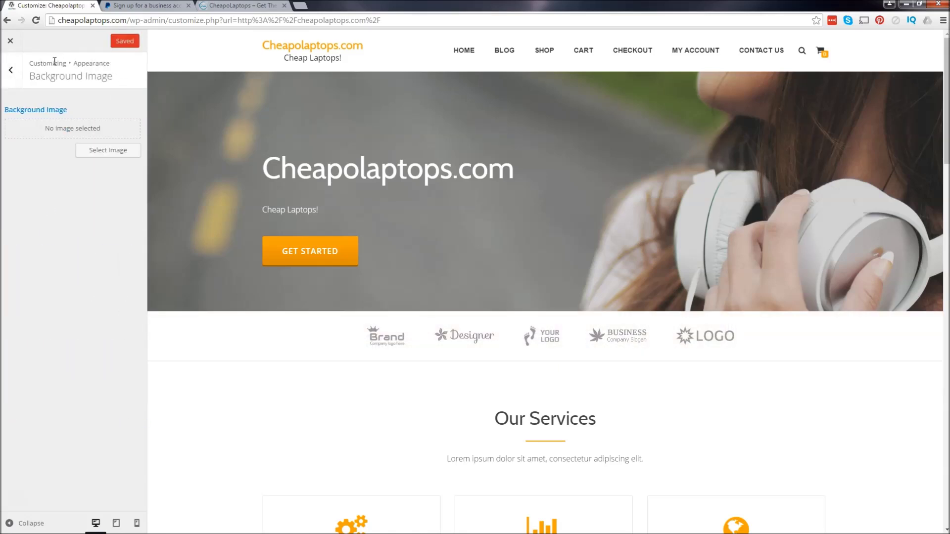
Go back to the main customizer menu and open Frontpage sections
{"action": "left_click", "coordinate": [11, 74]}
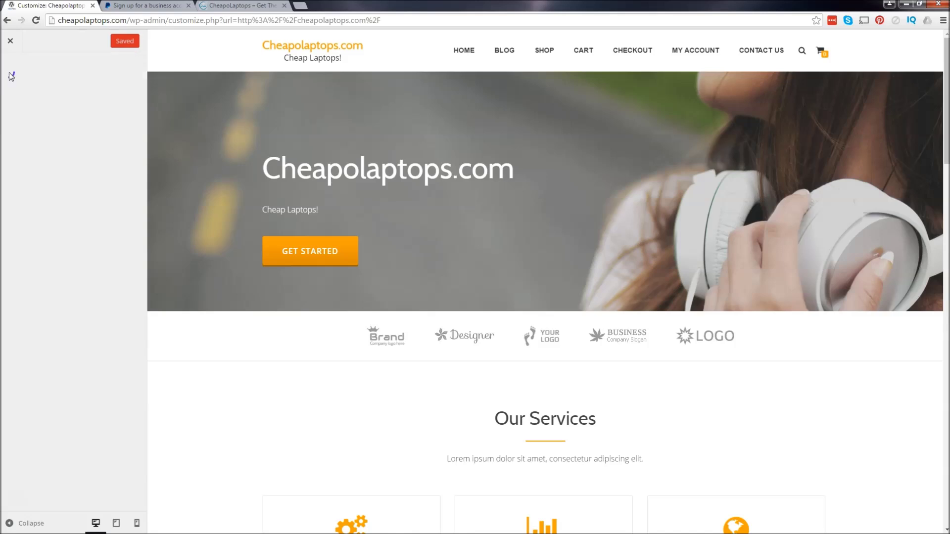
{"action": "left_click", "coordinate": [10, 75]}
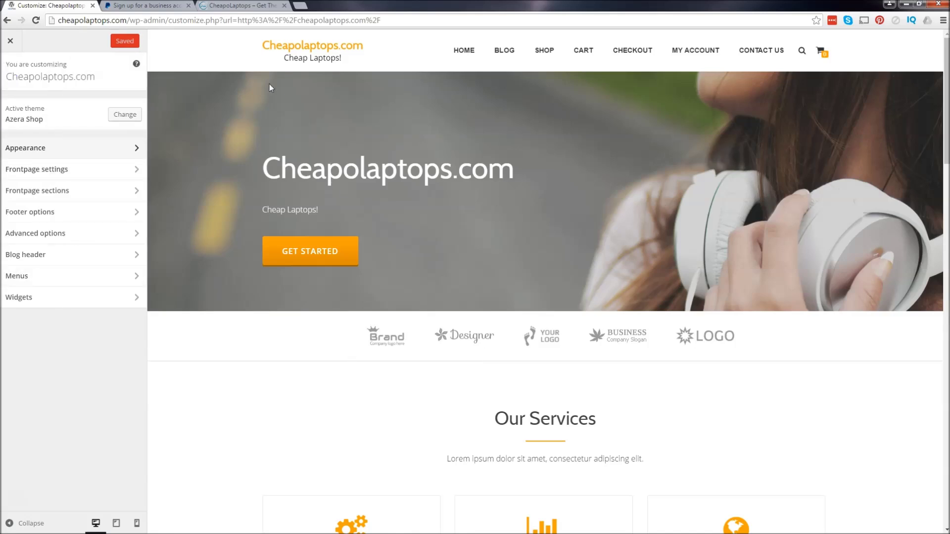
{"action": "left_click", "coordinate": [63, 193]}
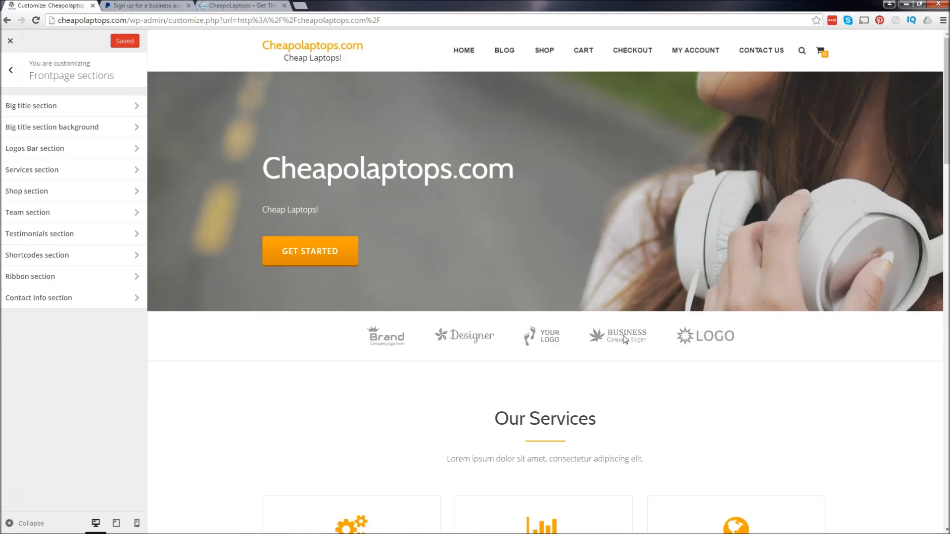
Replace the first Logos Bar image with the PayPal image uploaded from the Desktop laptop tutorial folder
{"action": "left_click", "coordinate": [80, 149]}
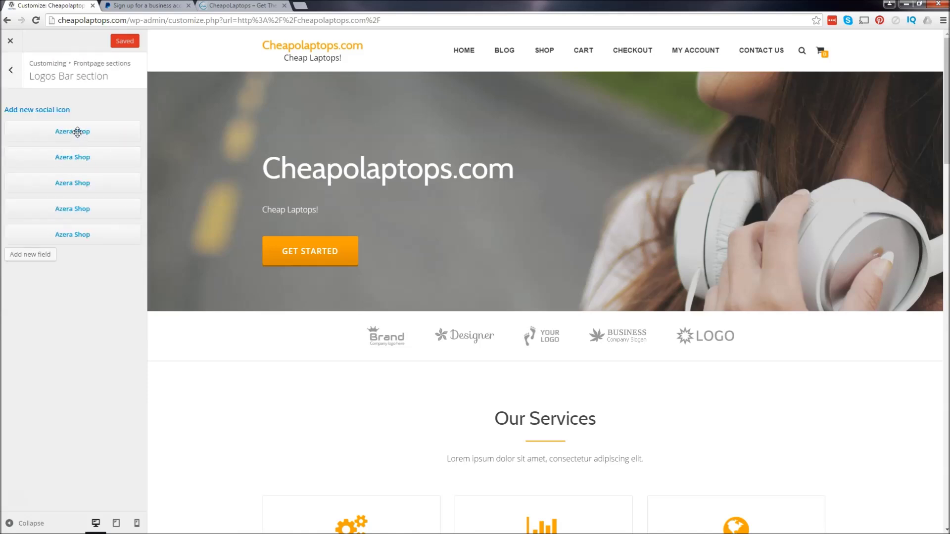
{"action": "left_click", "coordinate": [77, 132]}
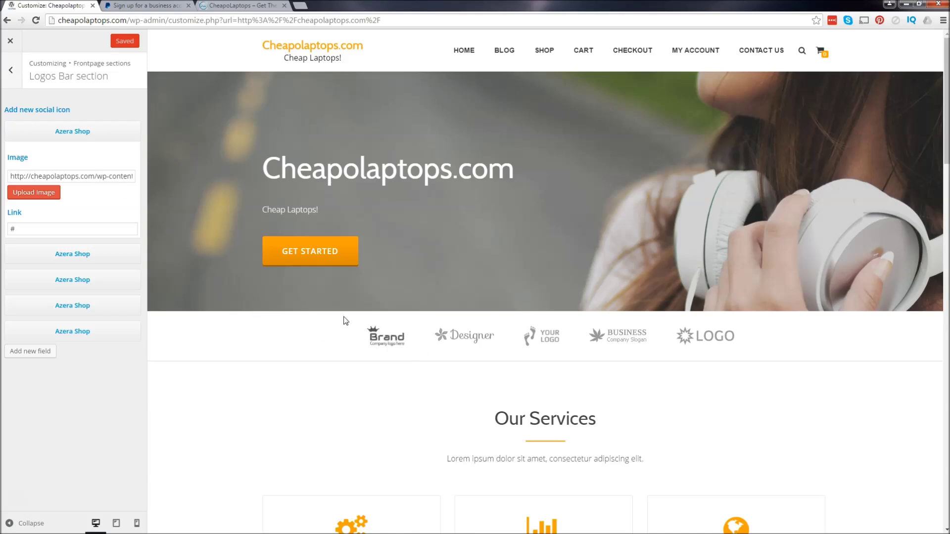
{"action": "triple_click", "coordinate": [113, 176]}
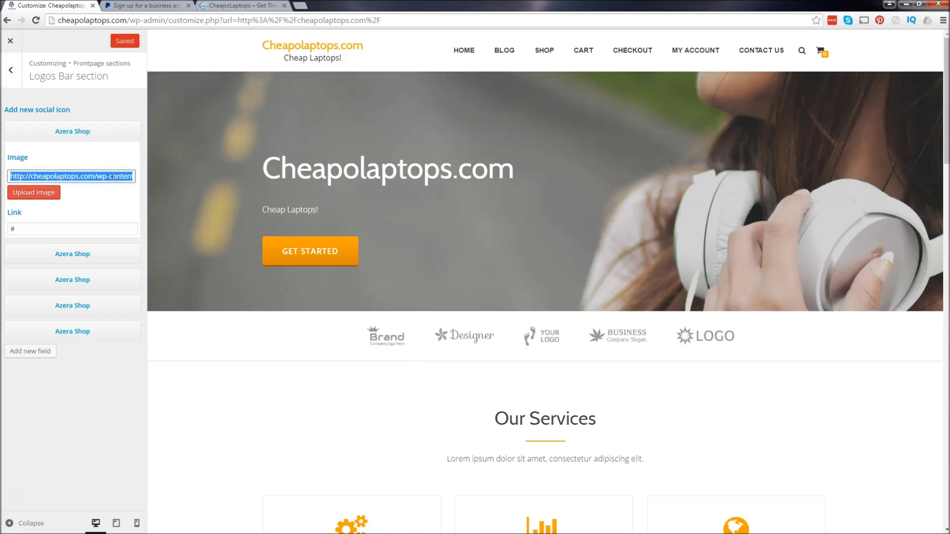
{"action": "key", "text": "BackSpace"}
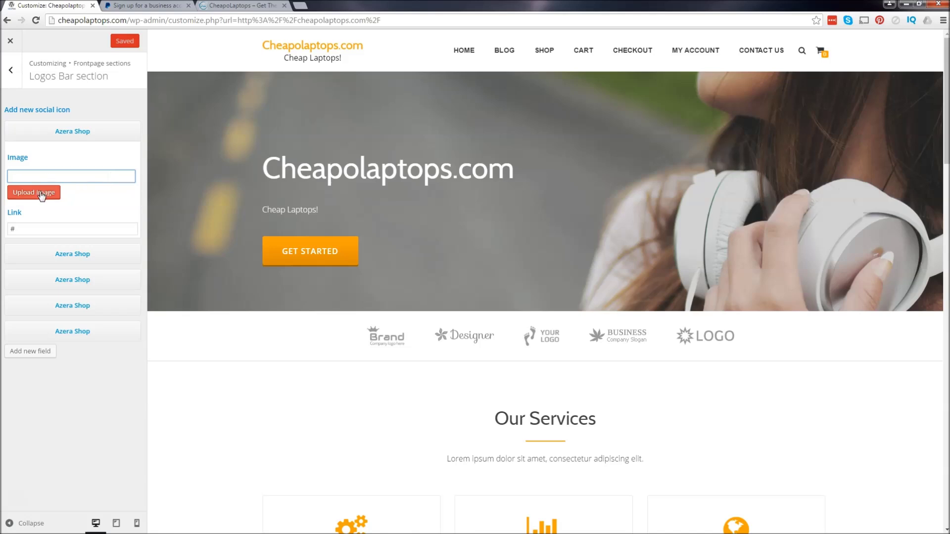
{"action": "left_click", "coordinate": [42, 196]}
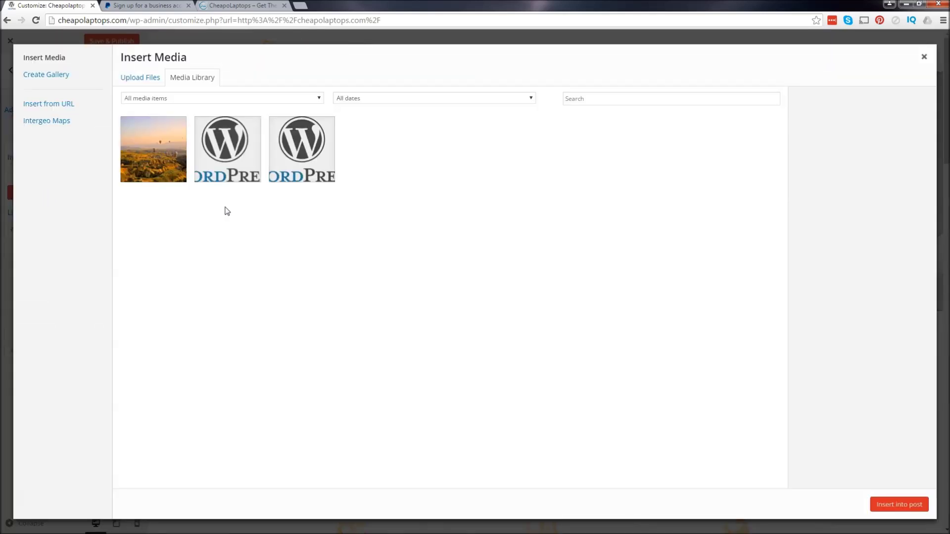
{"action": "left_click", "coordinate": [141, 80]}
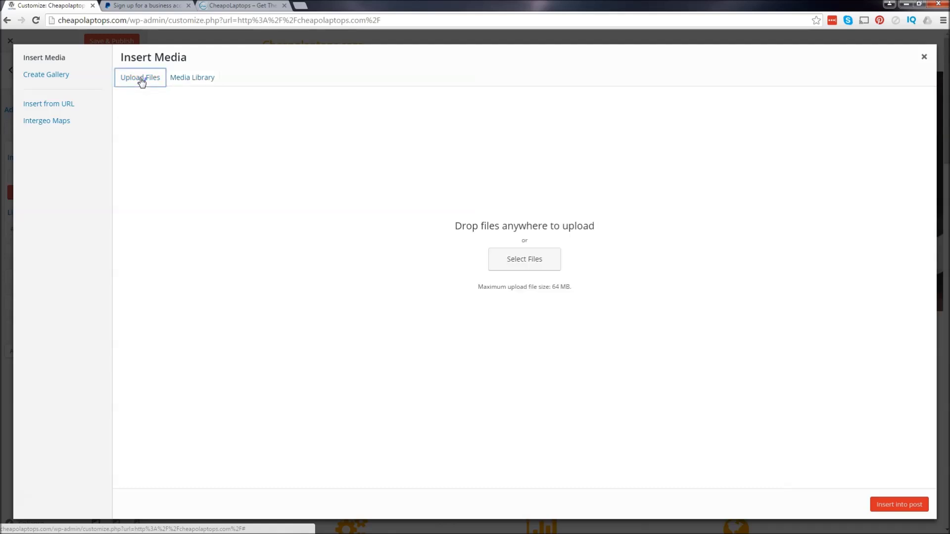
{"action": "left_click", "coordinate": [512, 262]}
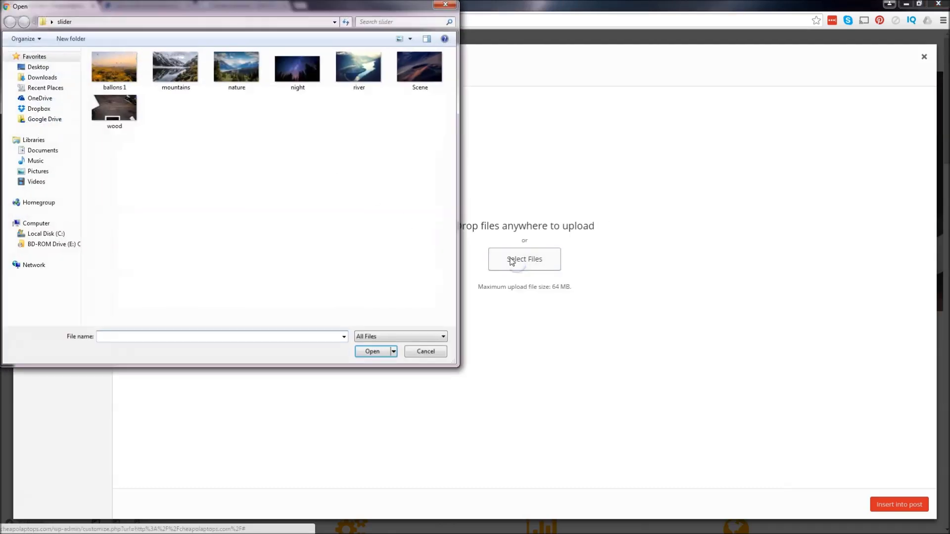
{"action": "left_click", "coordinate": [32, 69]}
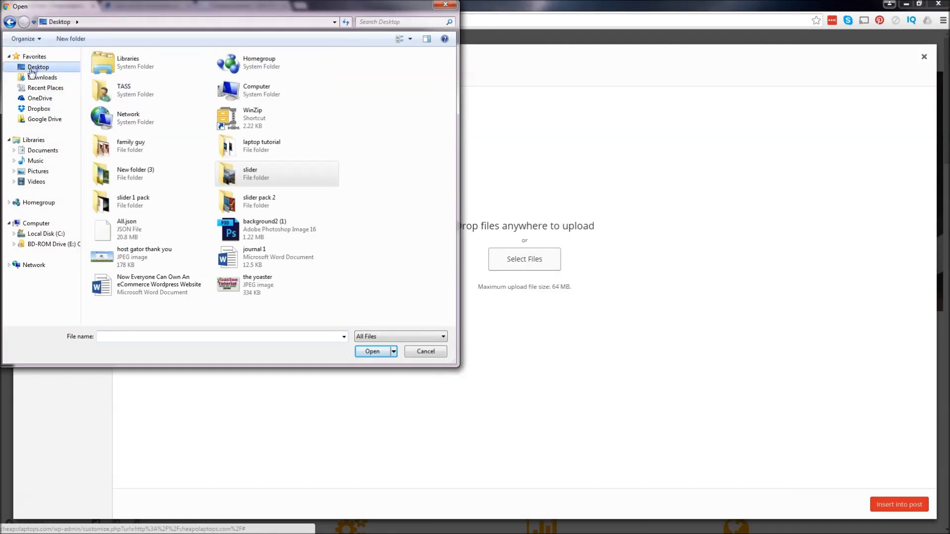
{"action": "double_click", "coordinate": [281, 148]}
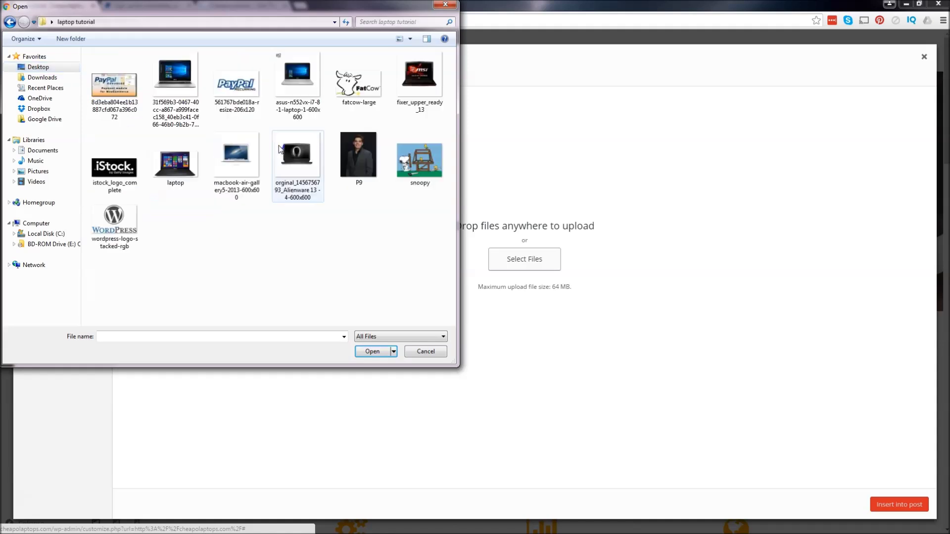
{"action": "double_click", "coordinate": [114, 85]}
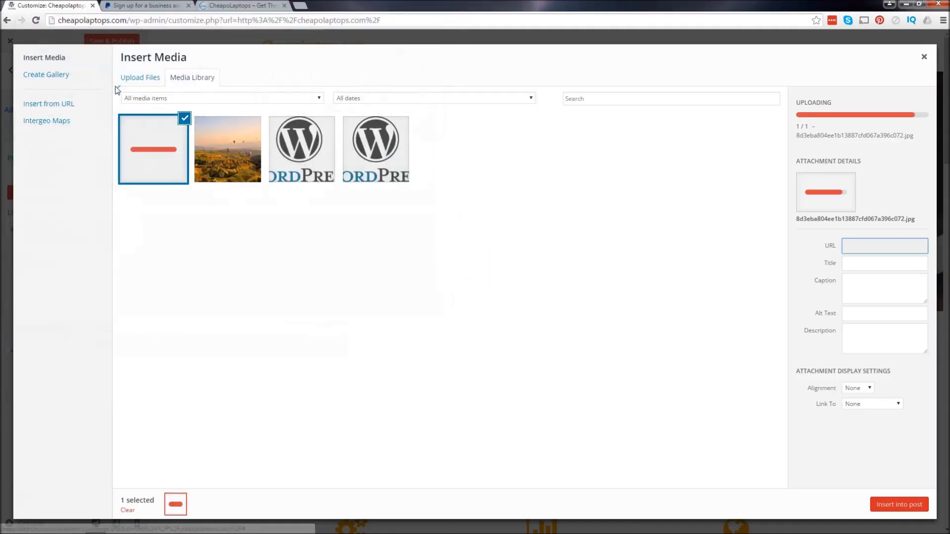
{"action": "left_click", "coordinate": [898, 506]}
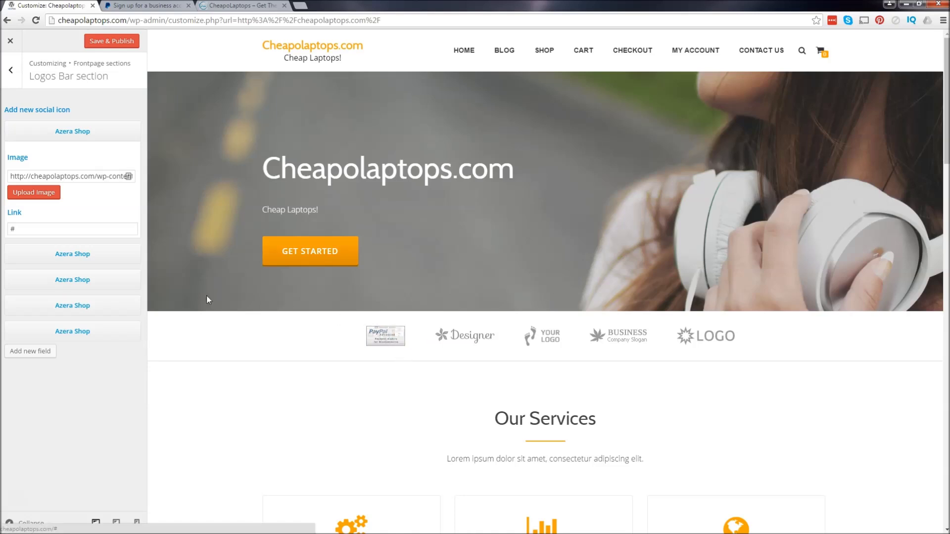
Swap the second logo for the WordPress logo from the Media Library and add a new logo field
{"action": "left_click", "coordinate": [72, 132]}
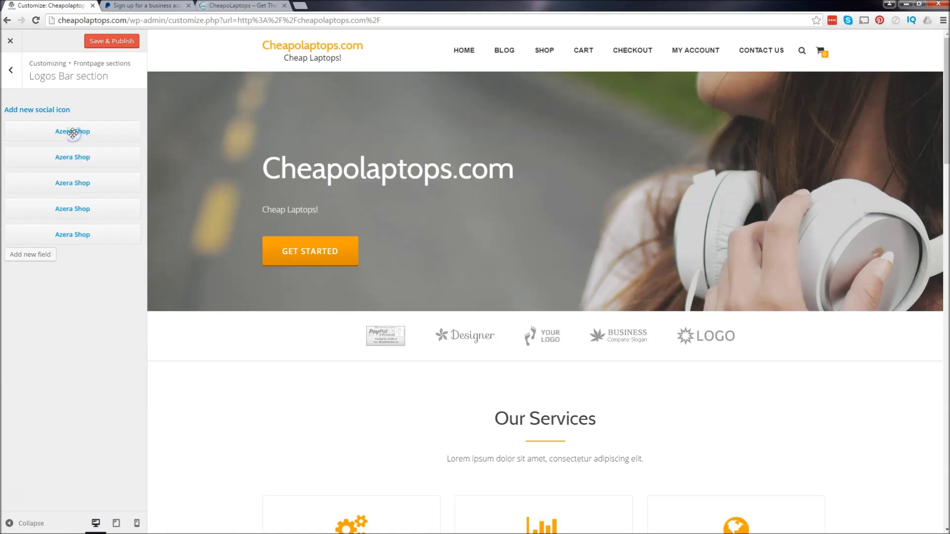
{"action": "left_click", "coordinate": [74, 158]}
{"action": "triple_click", "coordinate": [77, 203]}
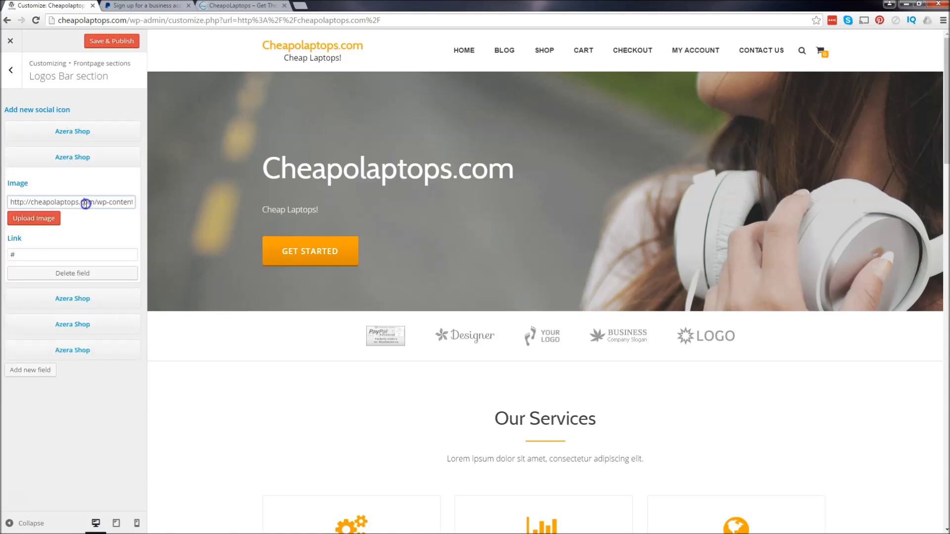
{"action": "key", "text": "BackSpace"}
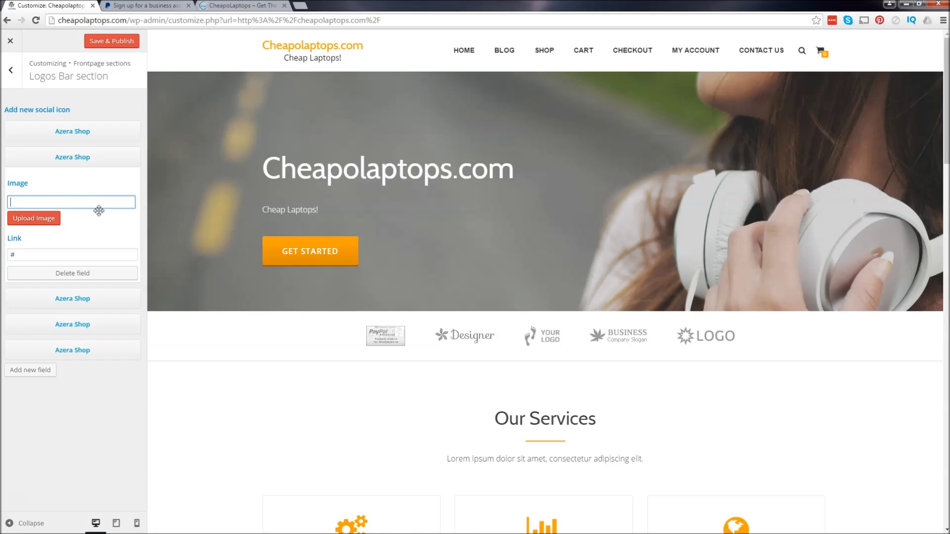
{"action": "left_click", "coordinate": [47, 220]}
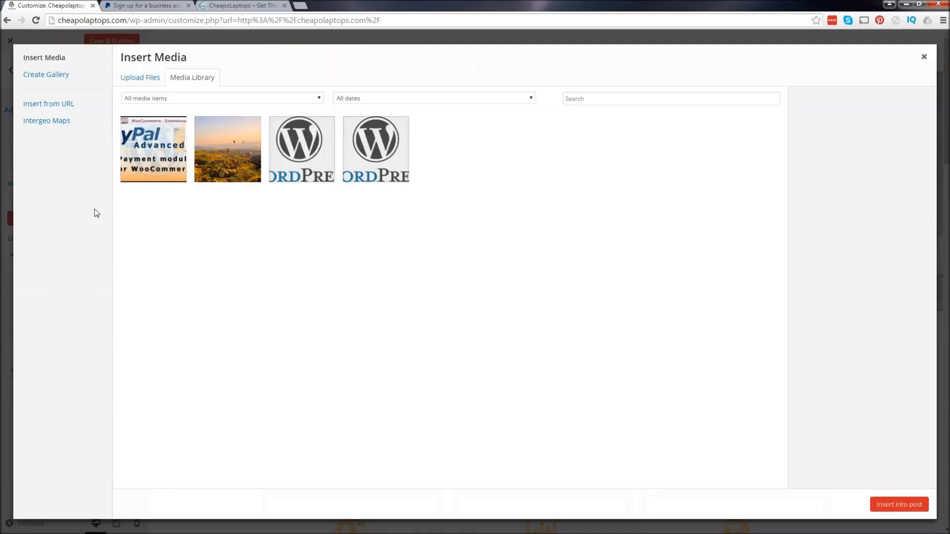
{"action": "left_click", "coordinate": [291, 146]}
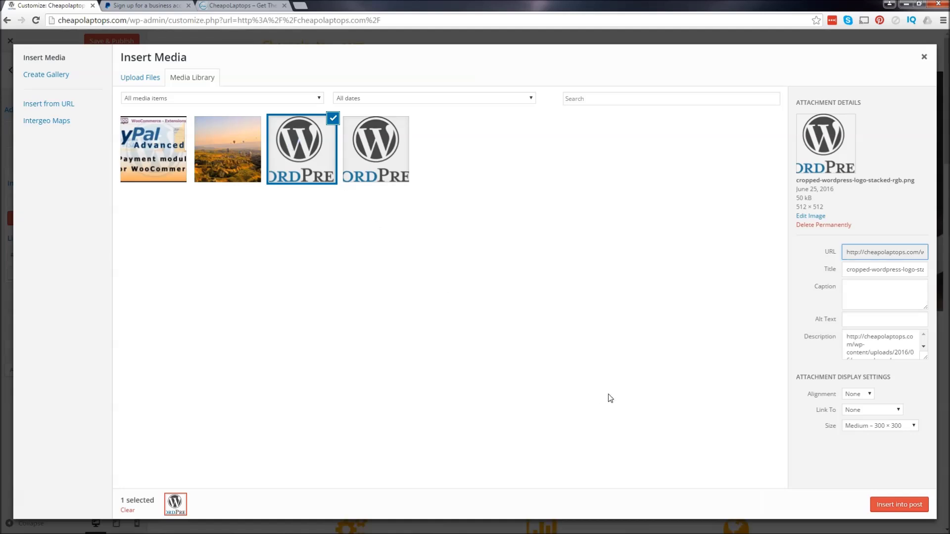
{"action": "left_click", "coordinate": [881, 502]}
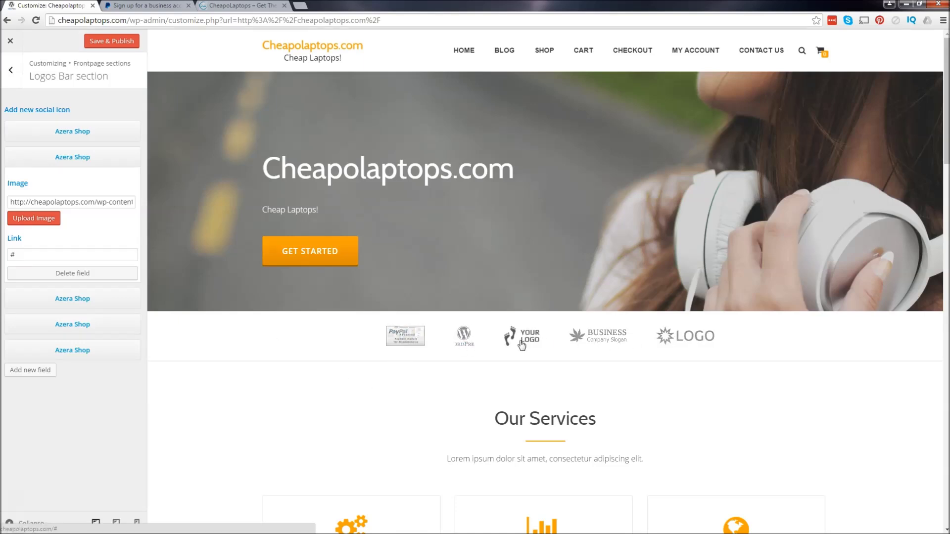
{"action": "left_click", "coordinate": [23, 377]}
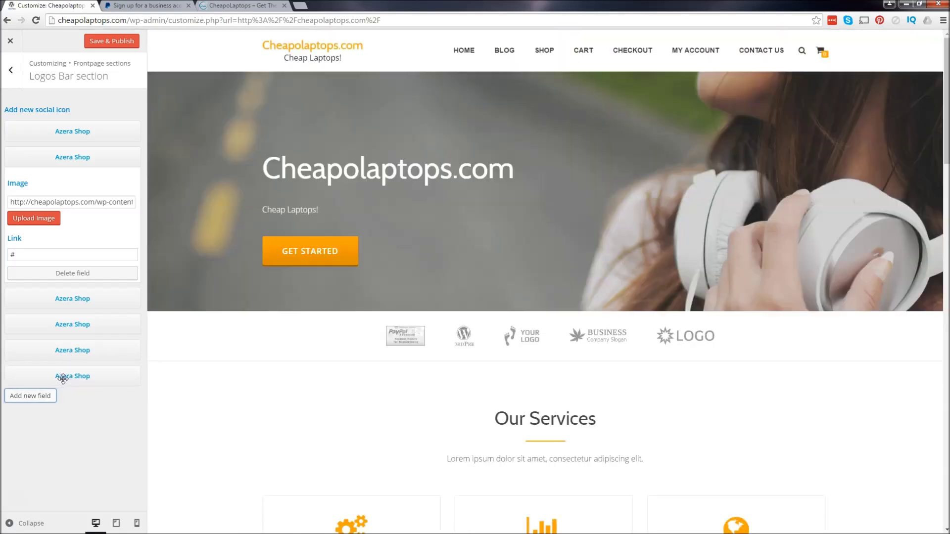
Upload fatcow-large.png as the sixth logo and publish the Logos Bar changes
{"action": "left_click", "coordinate": [66, 377]}
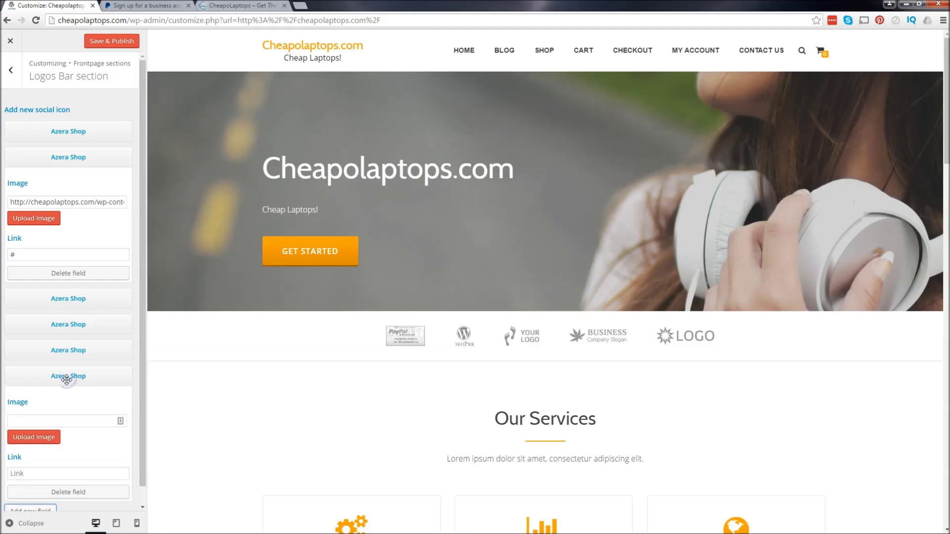
{"action": "left_click", "coordinate": [48, 437]}
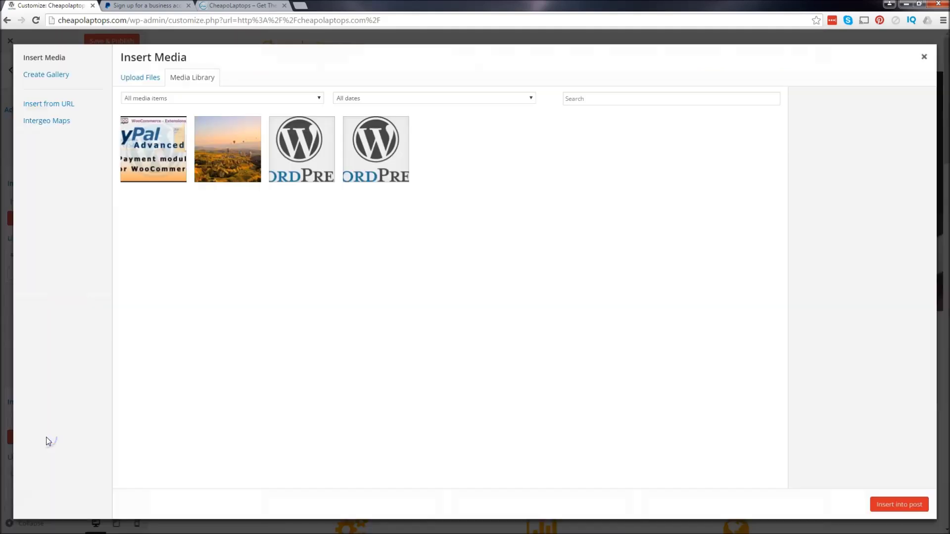
{"action": "left_click", "coordinate": [148, 83]}
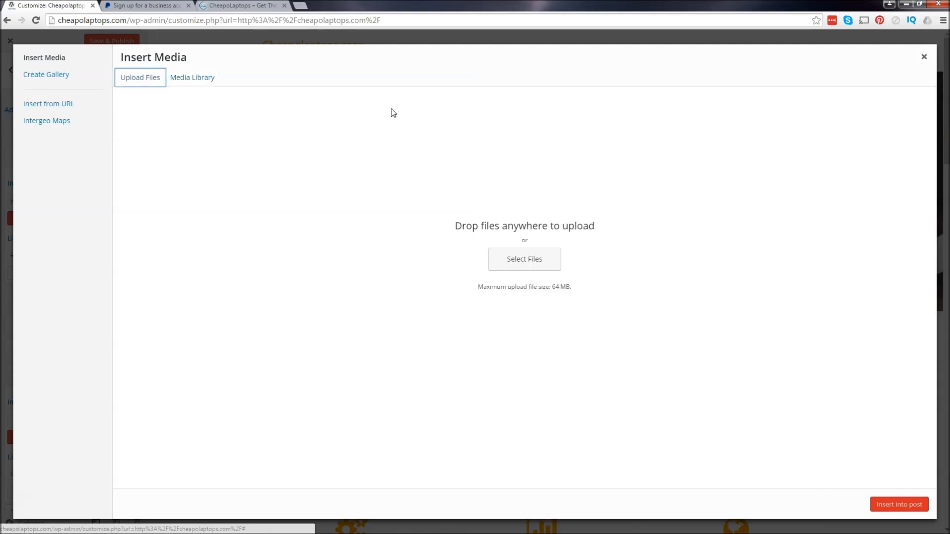
{"action": "left_click", "coordinate": [511, 262]}
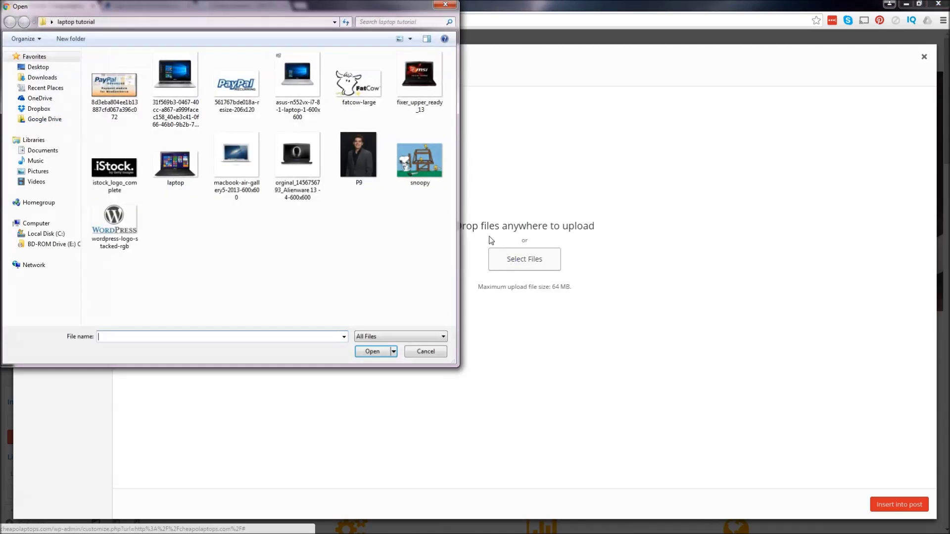
{"action": "double_click", "coordinate": [348, 90]}
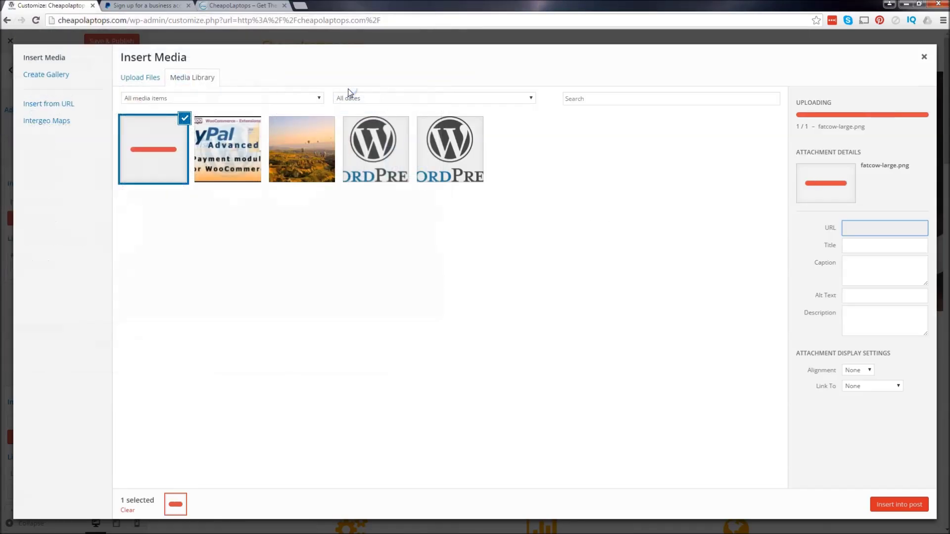
{"action": "left_click", "coordinate": [880, 506]}
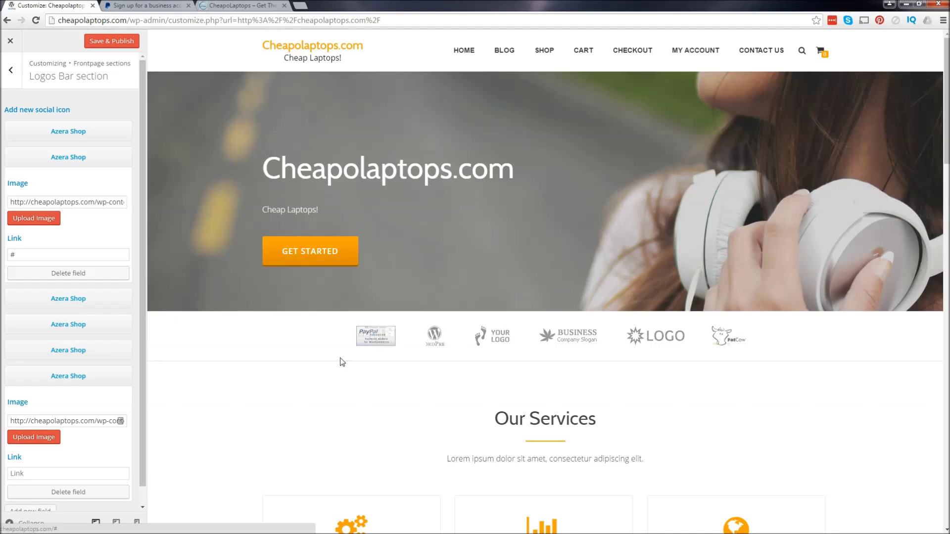
{"action": "left_click", "coordinate": [113, 40]}
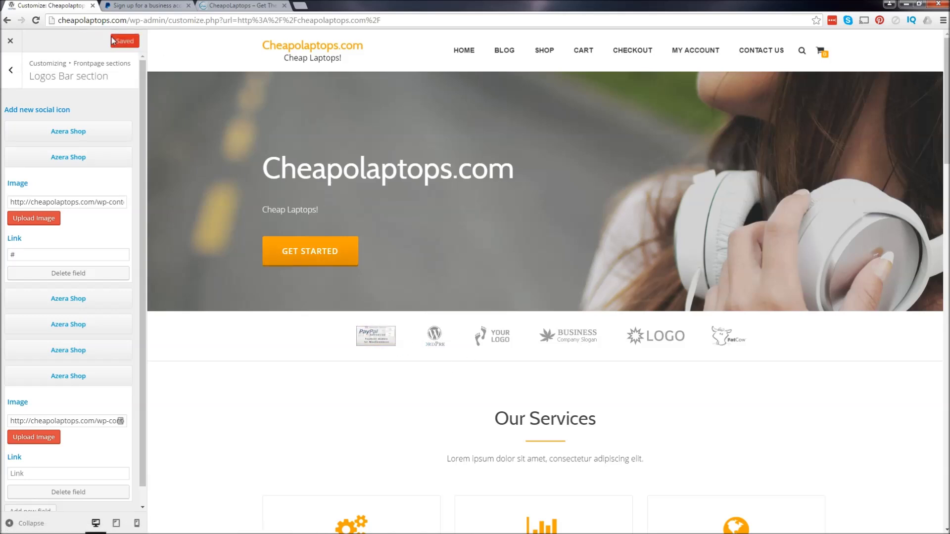
{"action": "left_click", "coordinate": [11, 74]}
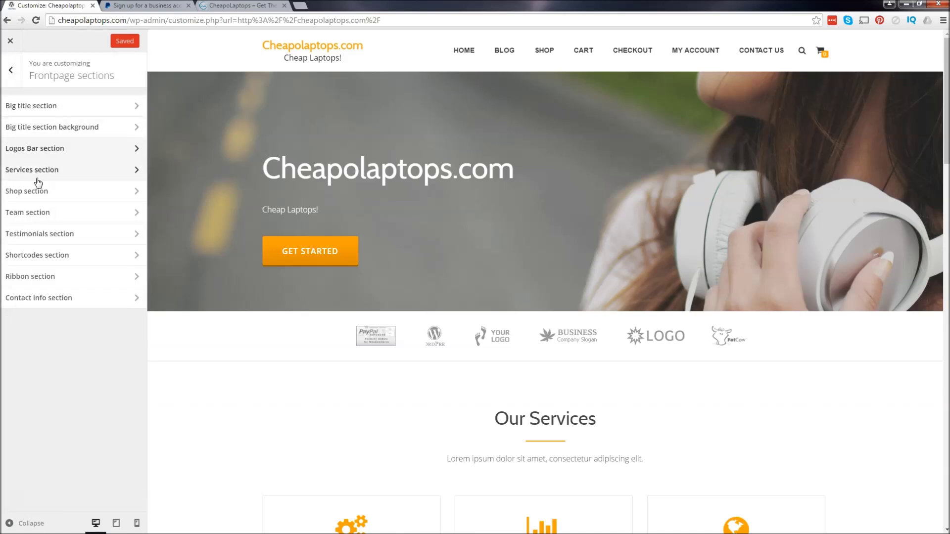
Open the Services section settings from the Frontpage sections list
{"action": "scroll", "coordinate": [228, 213], "scroll_direction": "down", "scroll_amount": 5}
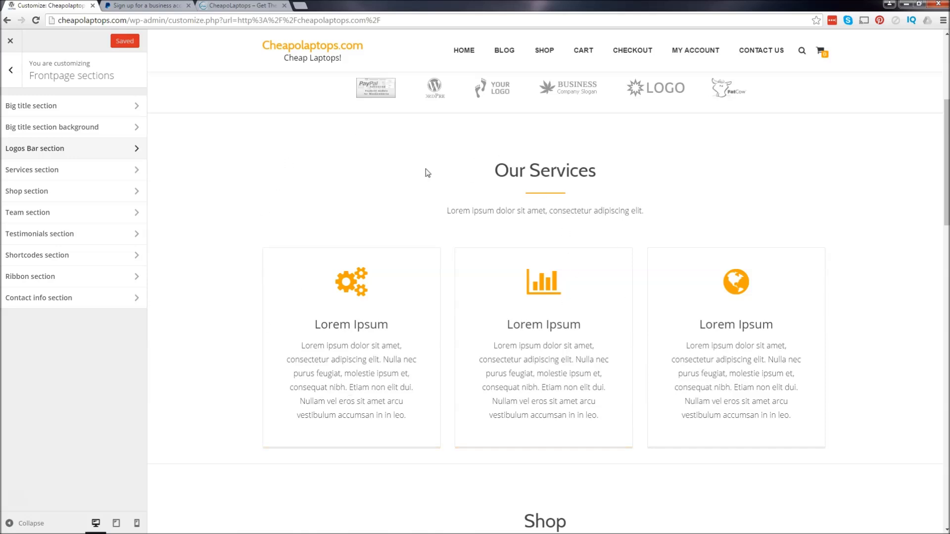
{"action": "left_click", "coordinate": [32, 170]}
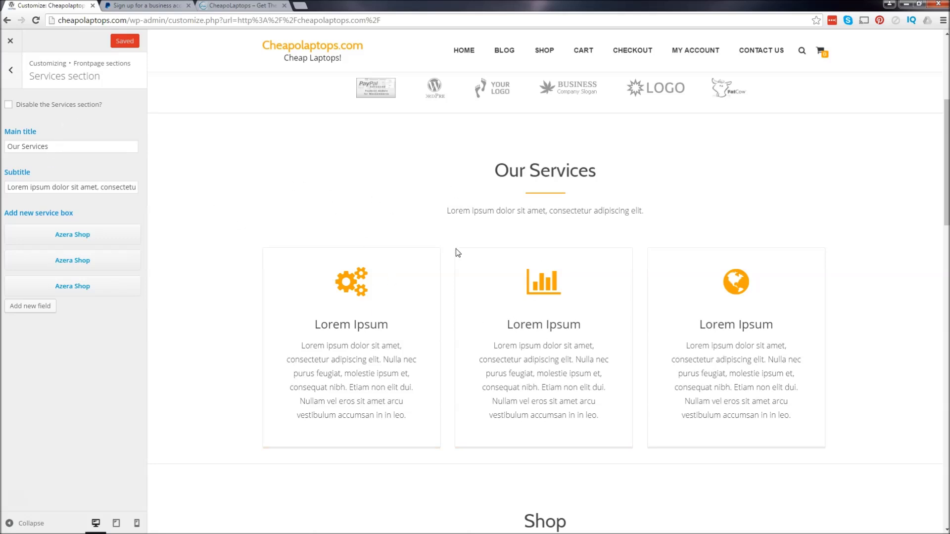
Toggle Services off and on, then set title 'What We Do' and subtitle 'We sell the cheapest laptops ever!'
{"action": "left_click", "coordinate": [9, 105]}
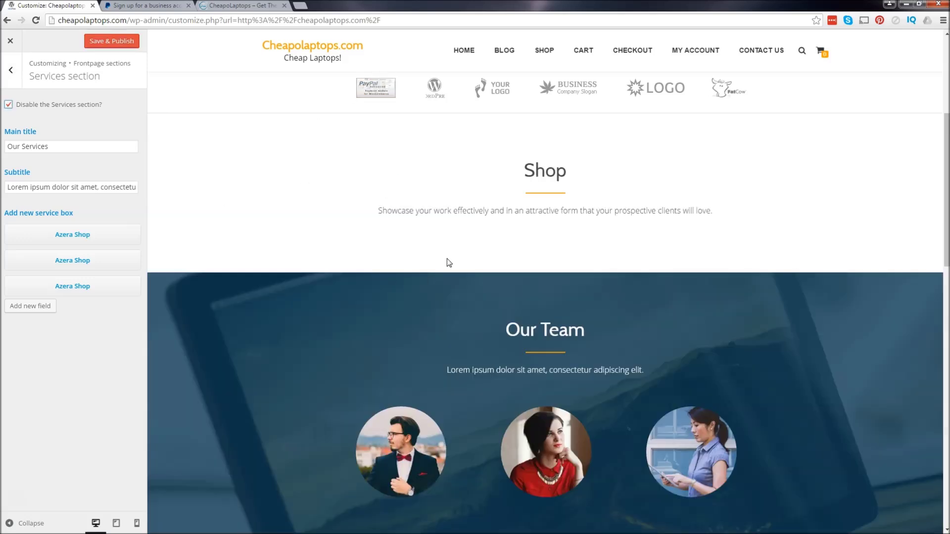
{"action": "left_click", "coordinate": [8, 106]}
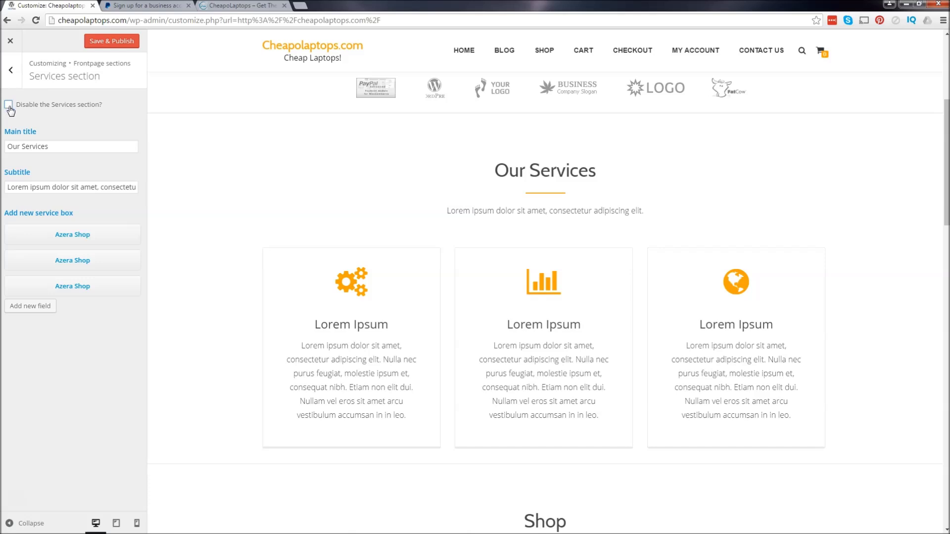
{"action": "left_click_drag", "start_coordinate": [69, 146], "coordinate": [3, 150]}
{"action": "type", "text": "What We Do"}
{"action": "key", "text": "Tab"}
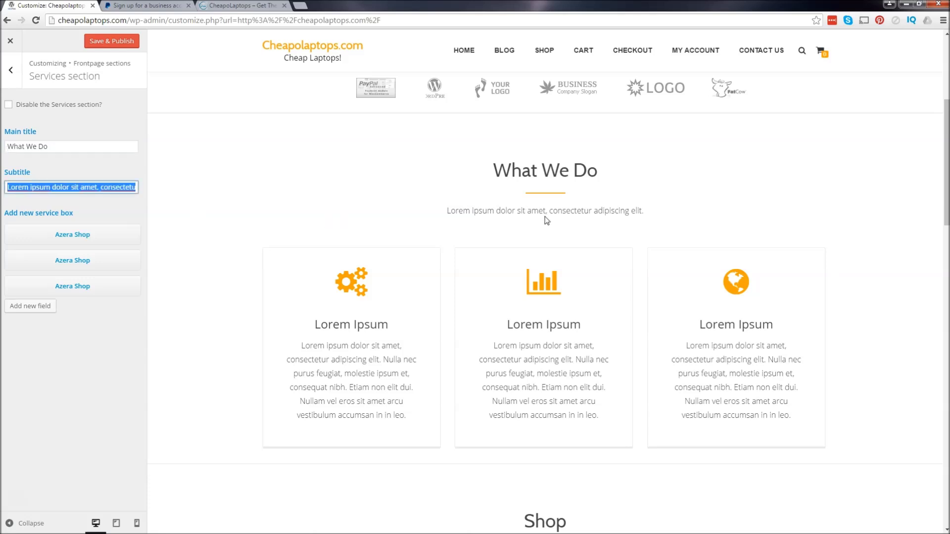
{"action": "type", "text": "We "}
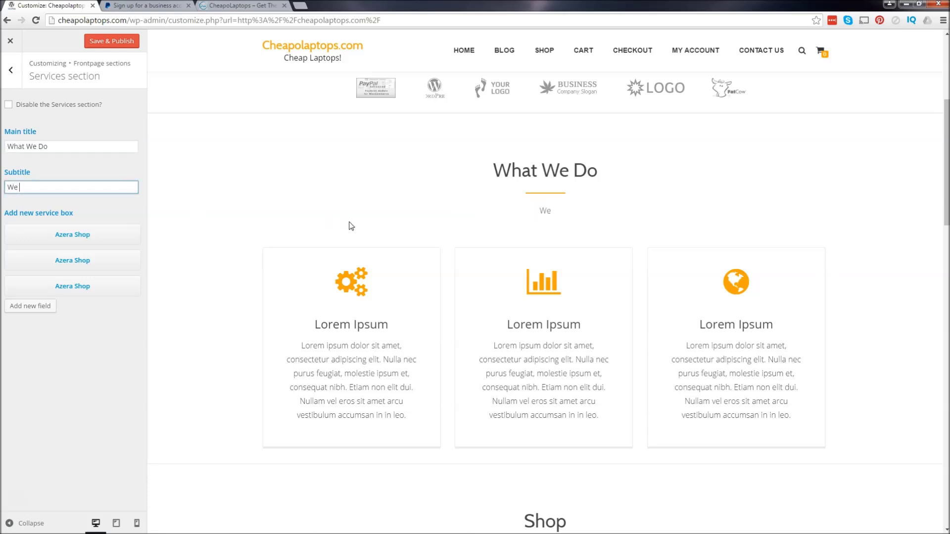
{"action": "type", "text": "sell the purchs"}
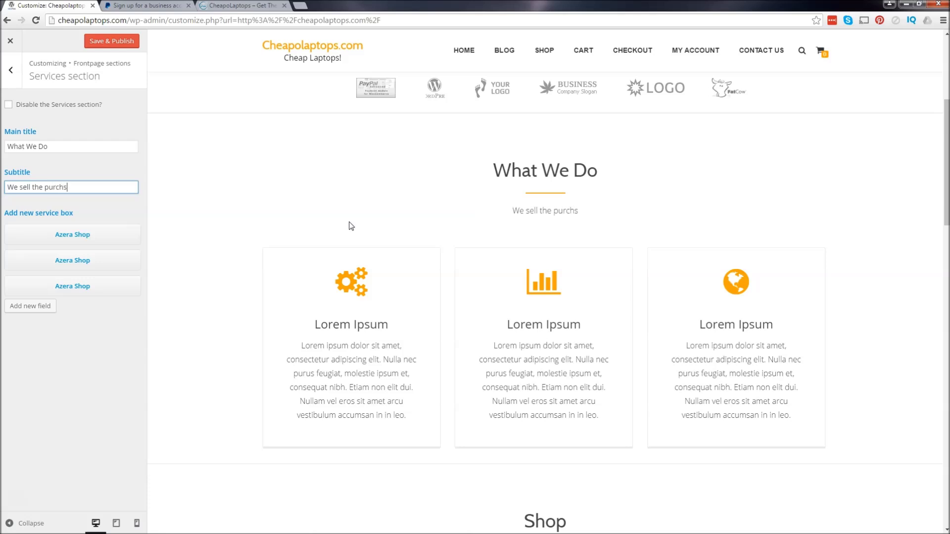
{"action": "type", "text": "a"}
{"action": "key", "text": "BackSpace"}
{"action": "key", "text": "BackSpace"}
{"action": "key", "text": "BackSpace"}
{"action": "key", "text": "BackSpace"}
{"action": "key", "text": "BackSpace"}
{"action": "key", "text": "BackSpace"}
{"action": "type", "text": "cheapest laptops ever!"}
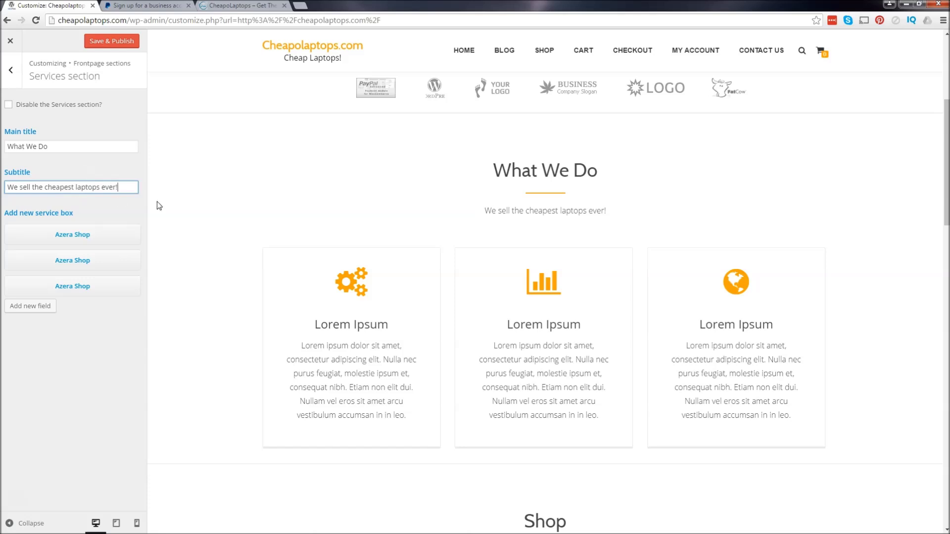
{"action": "scroll", "coordinate": [218, 226], "scroll_direction": "down", "scroll_amount": 1}
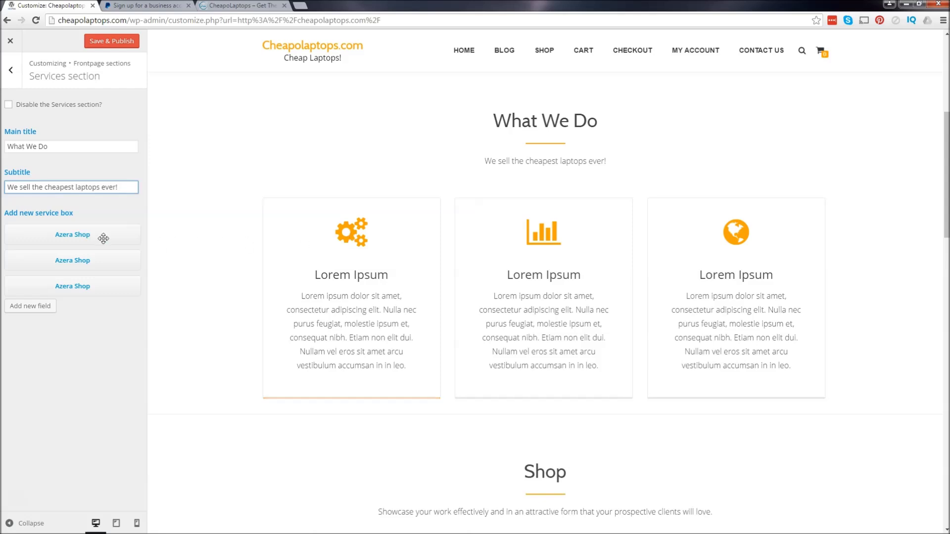
Keep the first service box's image type as Icon and change its icon to fa-wordpress
{"action": "left_click", "coordinate": [70, 235]}
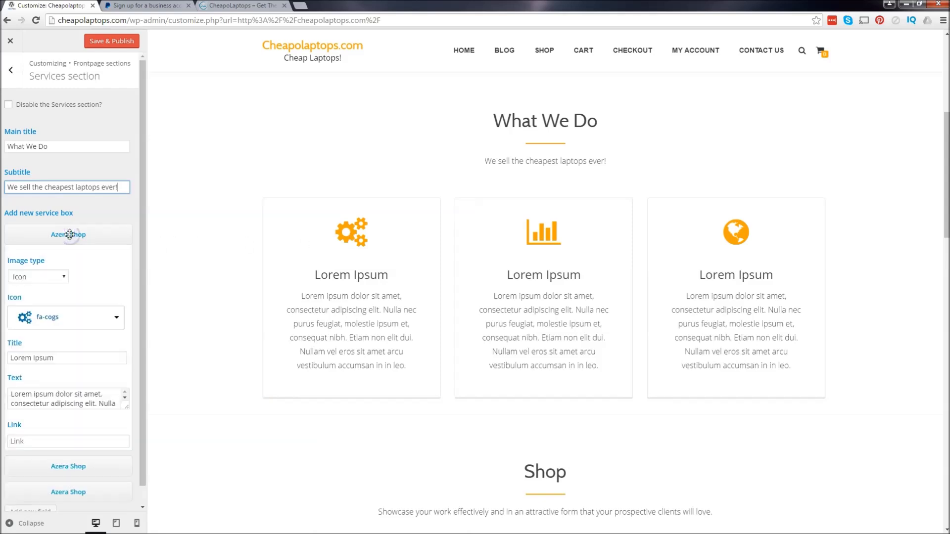
{"action": "left_click", "coordinate": [63, 277]}
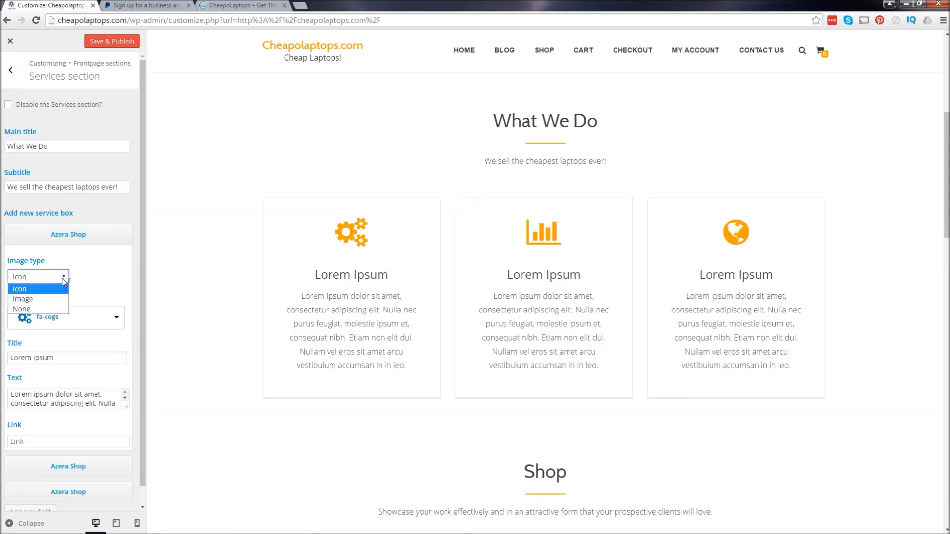
{"action": "left_click", "coordinate": [39, 293]}
{"action": "scroll", "coordinate": [93, 277], "scroll_direction": "down", "scroll_amount": 1}
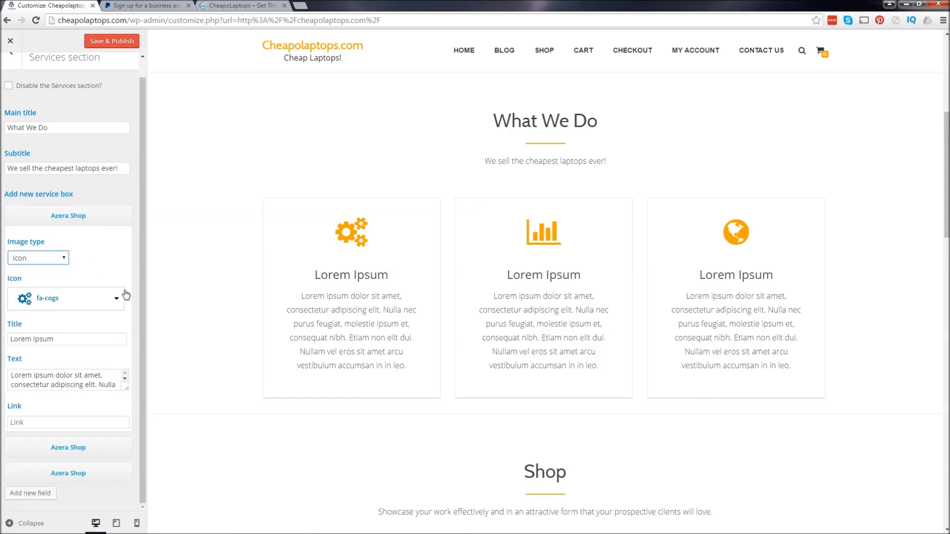
{"action": "left_click", "coordinate": [117, 303]}
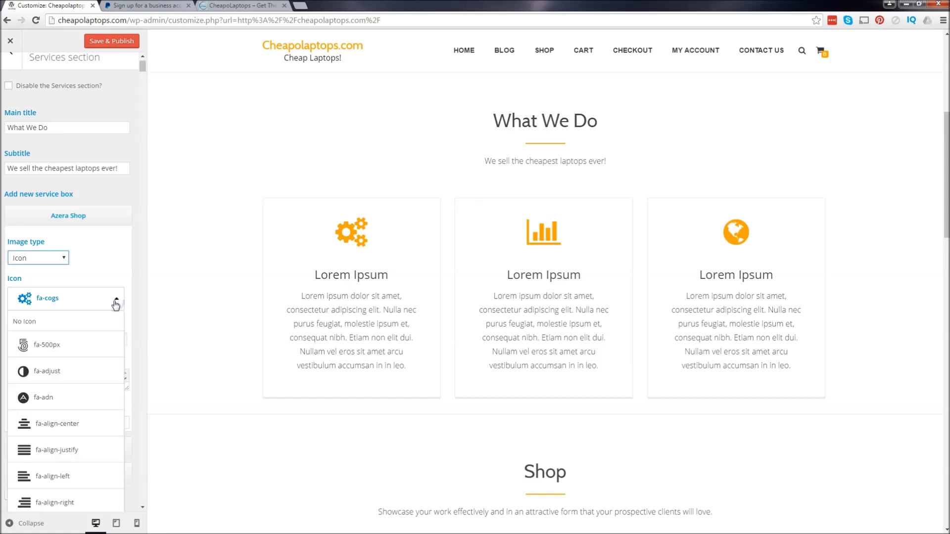
{"action": "scroll", "coordinate": [61, 288], "scroll_direction": "down", "scroll_amount": 20}
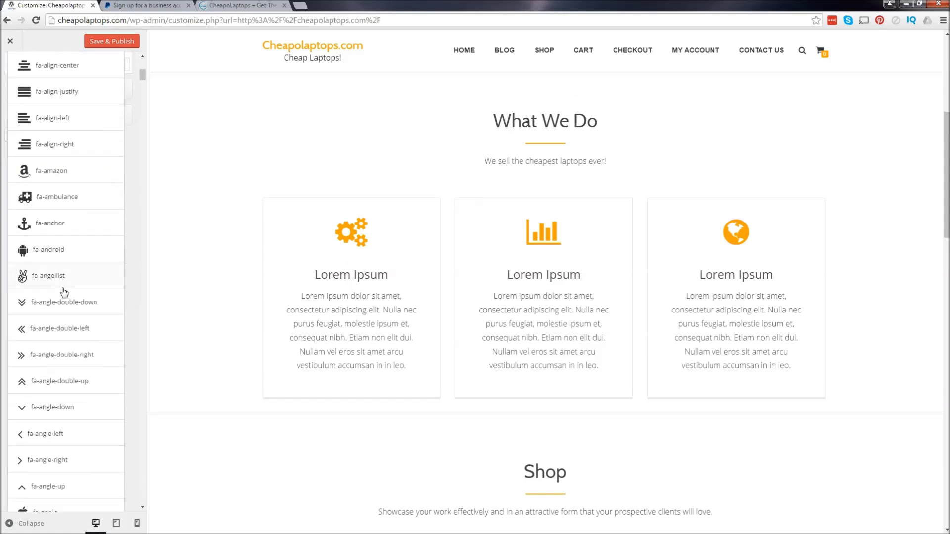
{"action": "scroll", "coordinate": [64, 292], "scroll_direction": "down", "scroll_amount": 20}
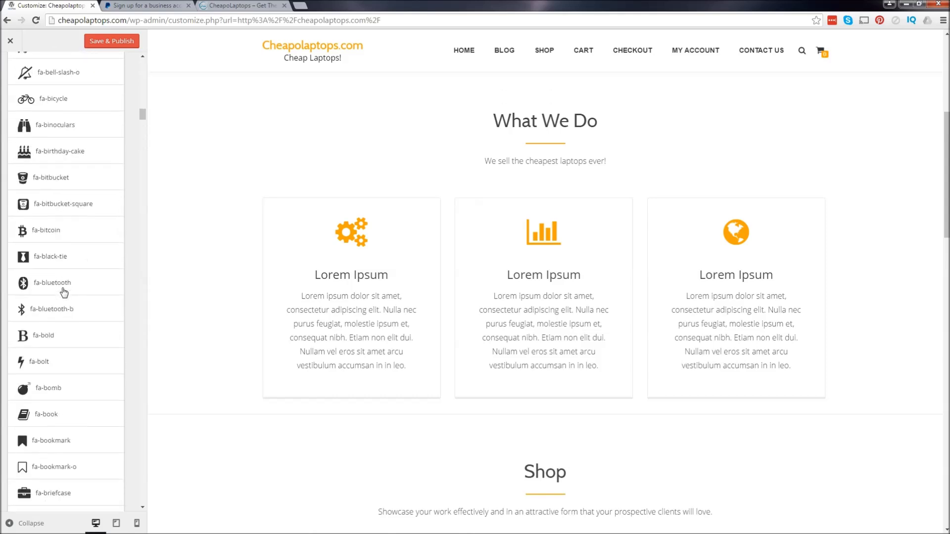
{"action": "scroll", "coordinate": [64, 292], "scroll_direction": "down", "scroll_amount": 20}
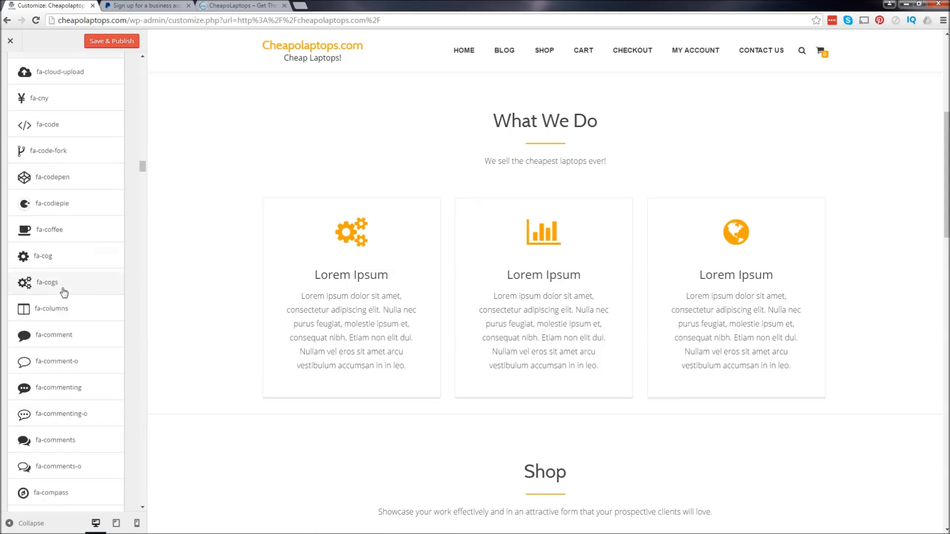
{"action": "scroll", "coordinate": [63, 292], "scroll_direction": "down", "scroll_amount": 20}
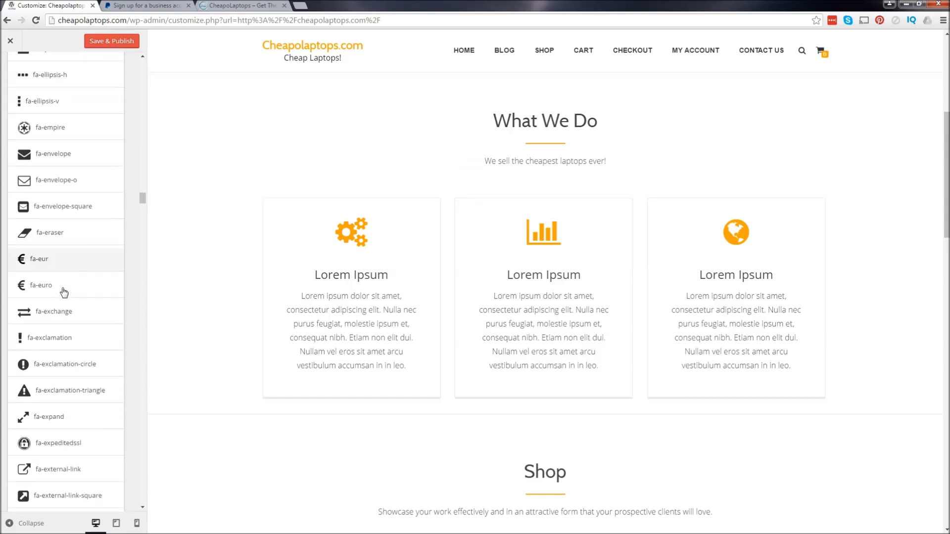
{"action": "scroll", "coordinate": [64, 292], "scroll_direction": "down", "scroll_amount": 20}
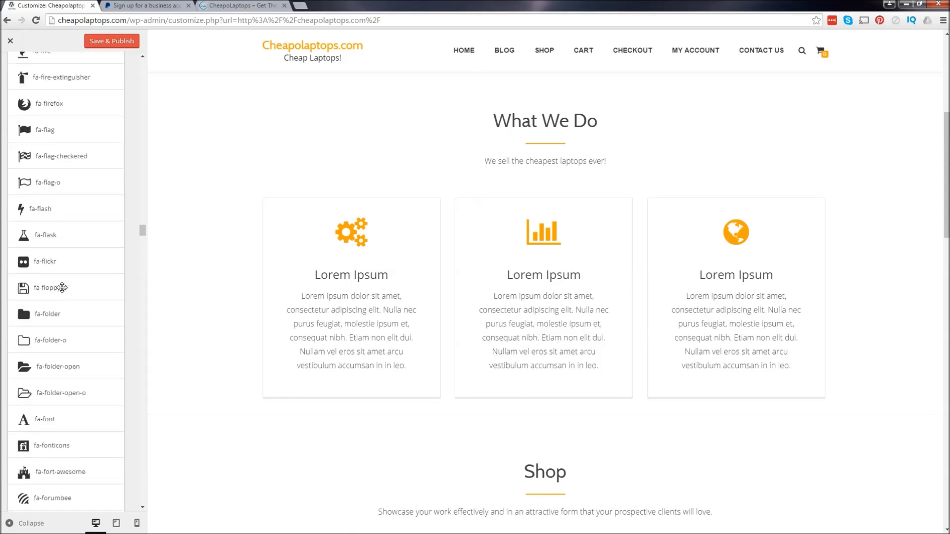
{"action": "scroll", "coordinate": [64, 292], "scroll_direction": "down", "scroll_amount": 20}
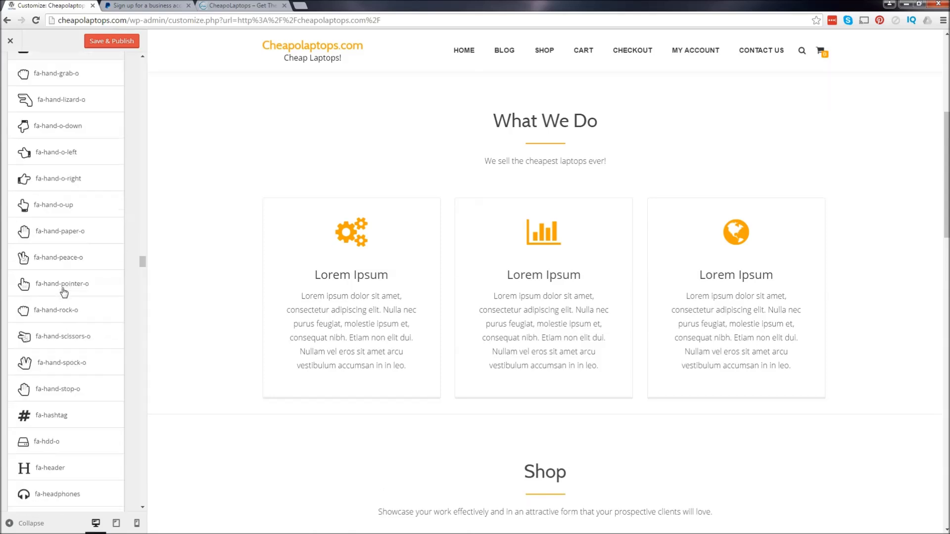
{"action": "left_click_drag", "start_coordinate": [143, 283], "coordinate": [143, 493]}
{"action": "left_click", "coordinate": [47, 447]}
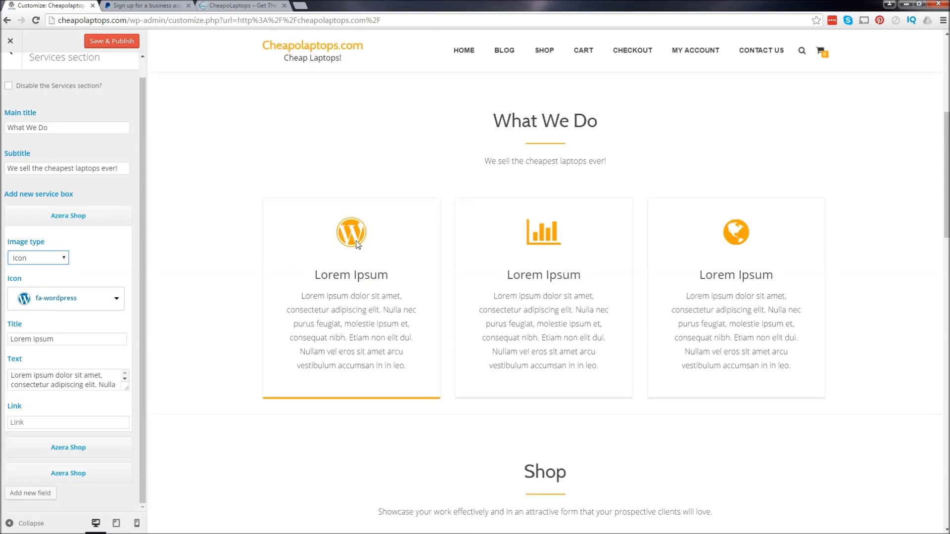
Title the first service box 'We know laptops!' and paste Lorem text copied from the preview as its body
{"action": "left_click_drag", "start_coordinate": [67, 340], "coordinate": [1, 342]}
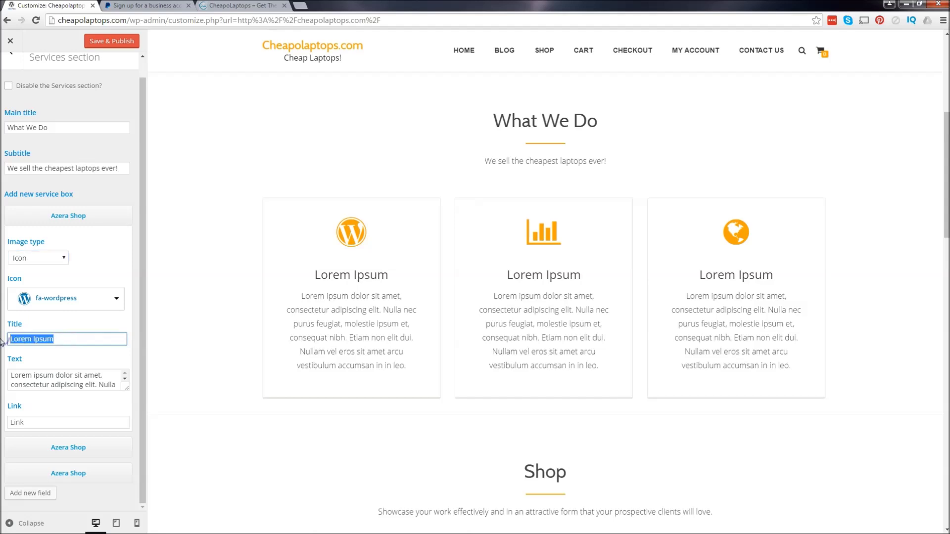
{"action": "type", "text": "We know laptops!"}
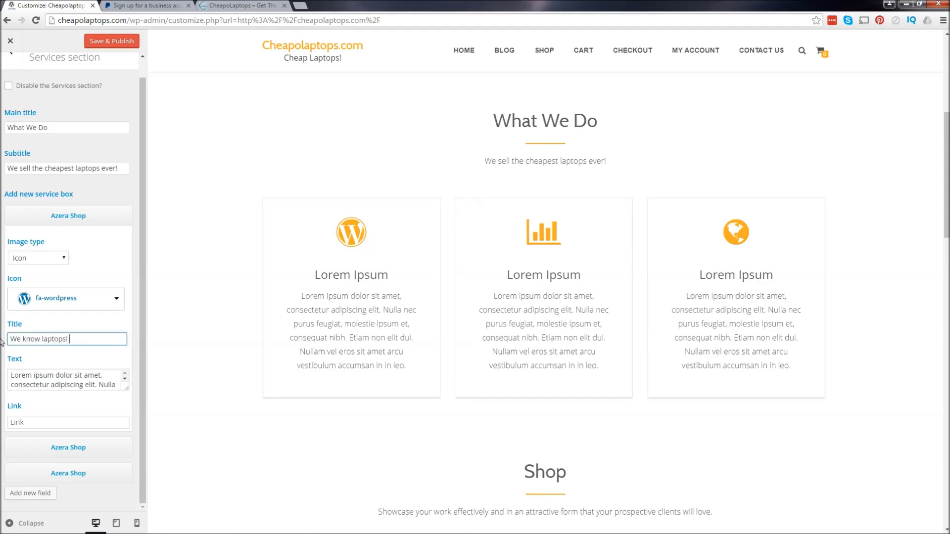
{"action": "key", "text": "Tab"}
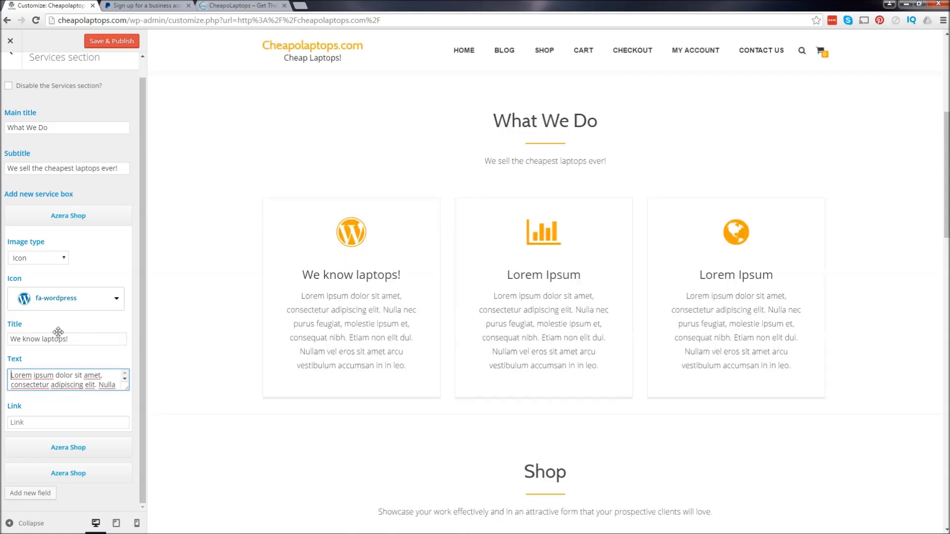
{"action": "triple_click", "coordinate": [63, 375]}
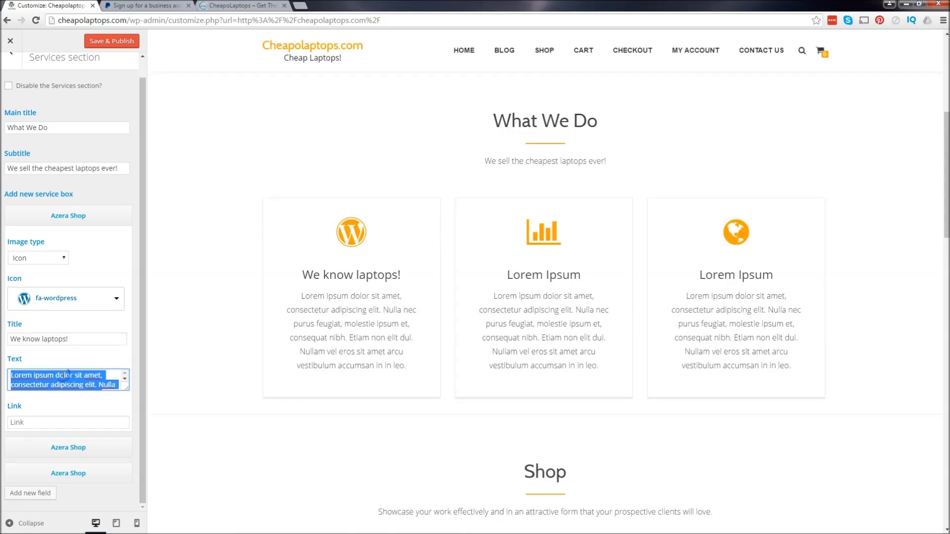
{"action": "key", "text": "BackSpace"}
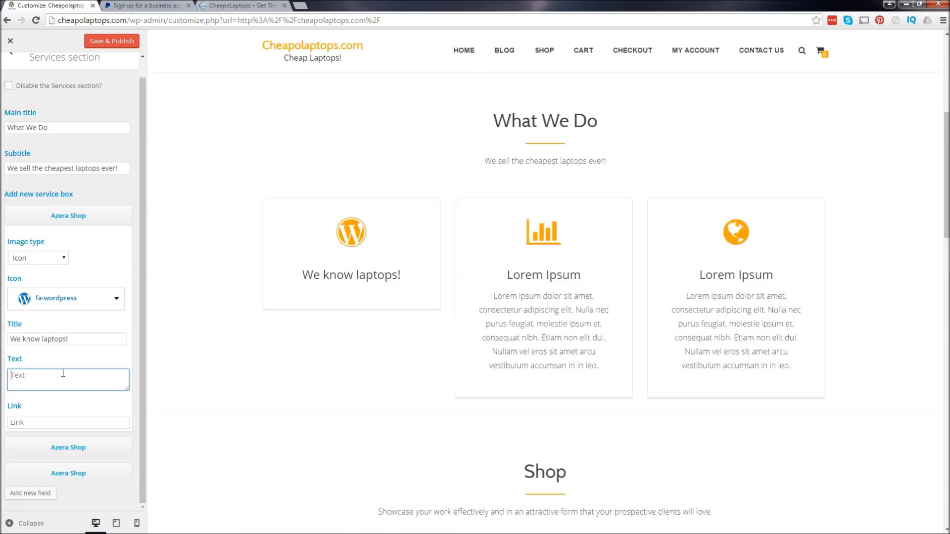
{"action": "type", "text": "we sell cool stuff!"}
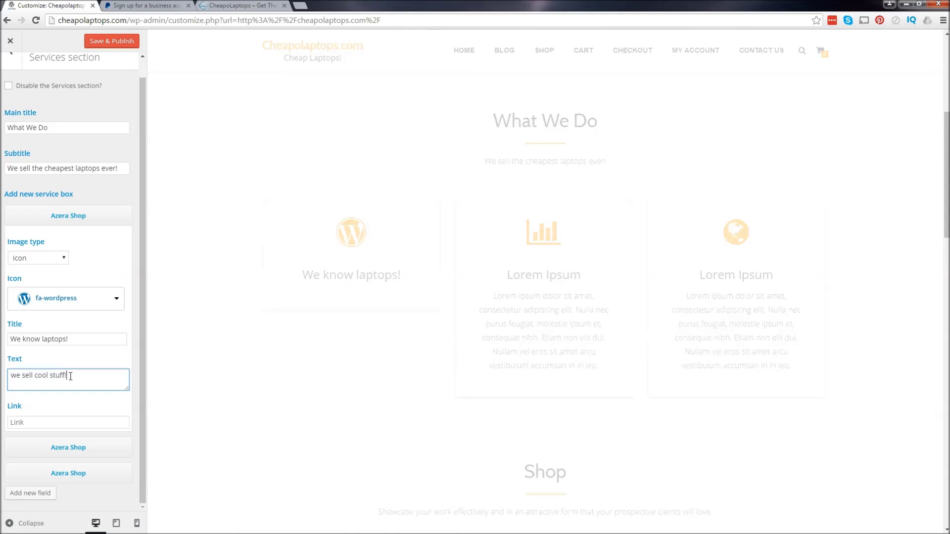
{"action": "left_click_drag", "start_coordinate": [382, 296], "coordinate": [323, 296]}
{"action": "left_click", "coordinate": [324, 296]}
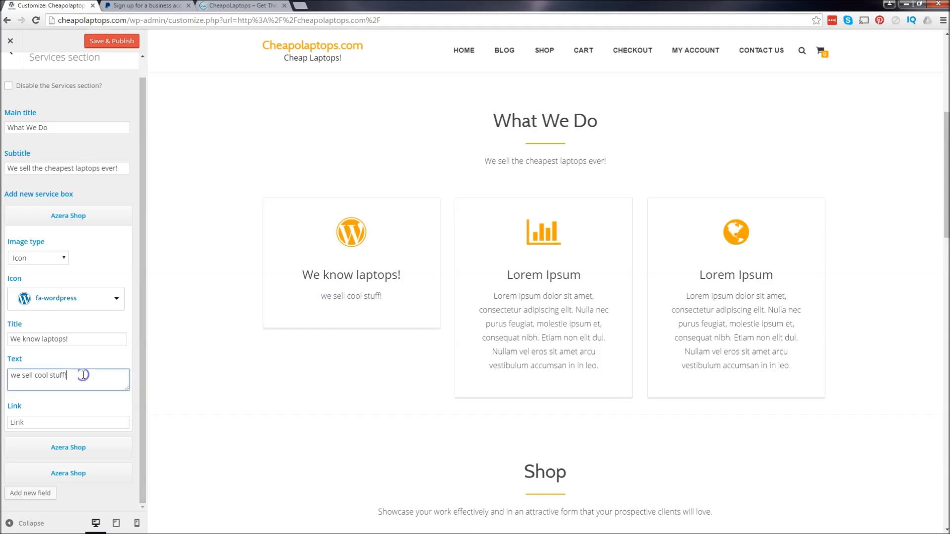
{"action": "left_click_drag", "start_coordinate": [548, 367], "coordinate": [502, 294]}
{"action": "right_click", "coordinate": [502, 295]}
{"action": "left_click", "coordinate": [512, 303]}
{"action": "triple_click", "coordinate": [97, 375]}
{"action": "key", "text": "ctrl+v"}
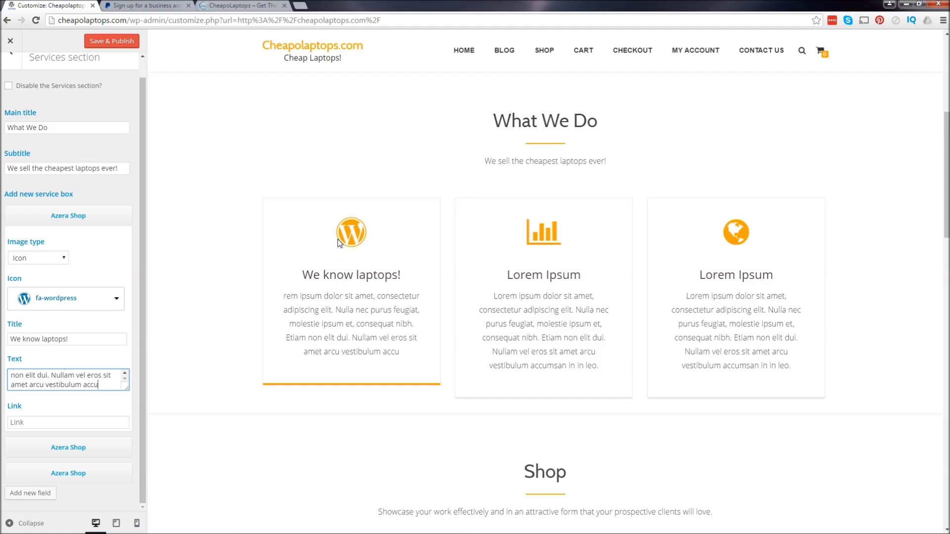
{"action": "left_click", "coordinate": [68, 423]}
{"action": "type", "text": "http://www.darrelwilson.com"}
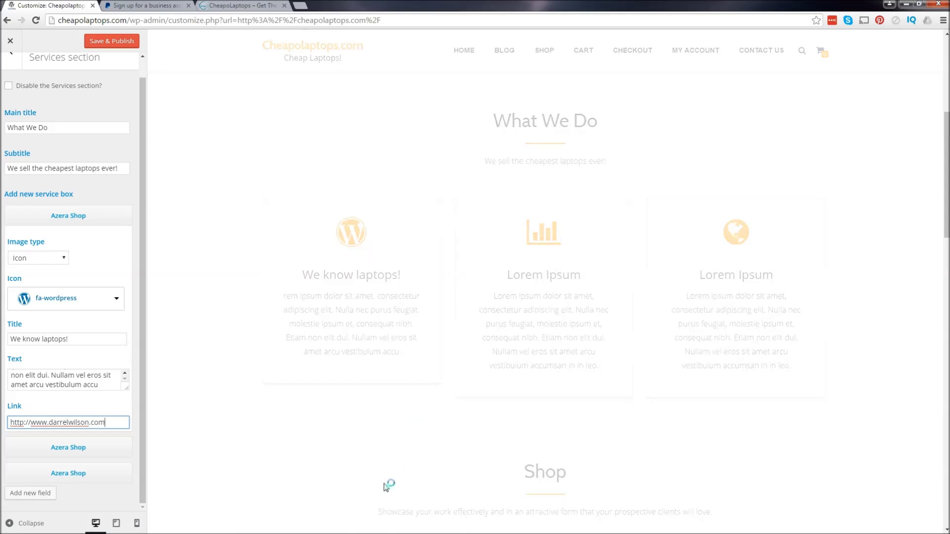
{"action": "left_click", "coordinate": [109, 43]}
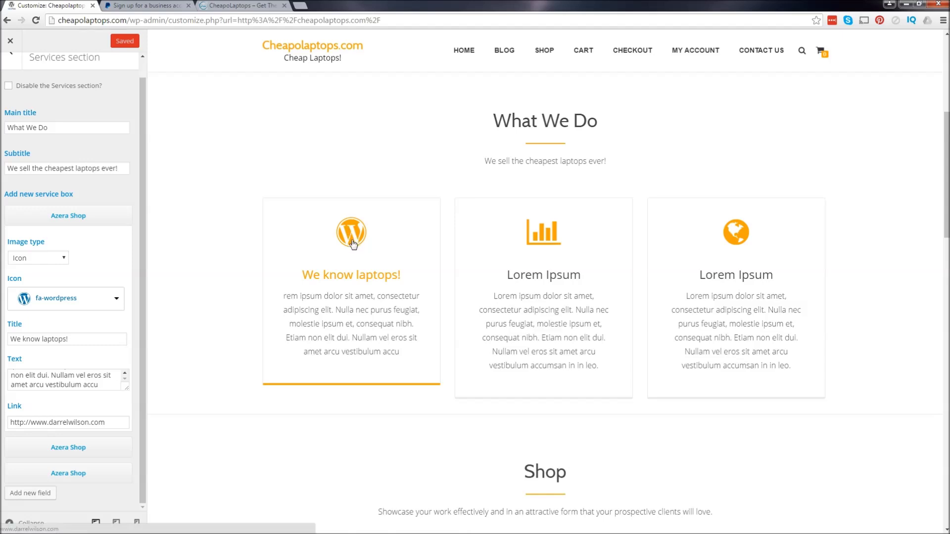
{"action": "triple_click", "coordinate": [114, 422]}
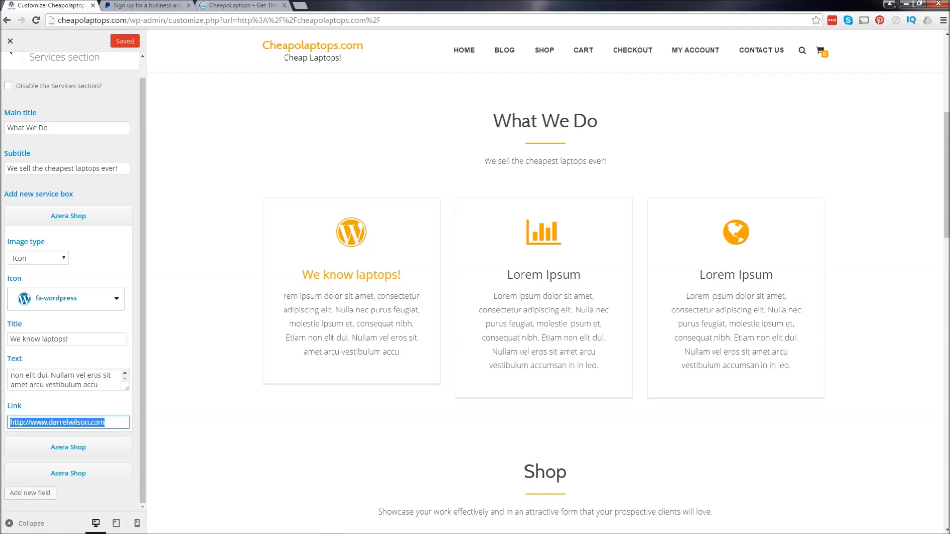
{"action": "left_click", "coordinate": [11, 42]}
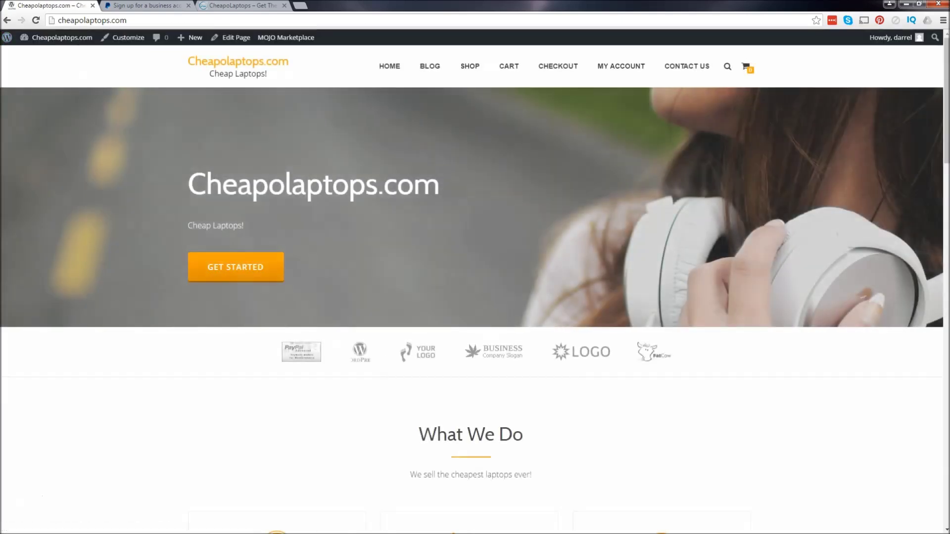
Test the live WordPress icon's link to the external site, go back, and reopen the customizer
{"action": "scroll", "coordinate": [233, 180], "scroll_direction": "down", "scroll_amount": 6}
{"action": "left_click", "coordinate": [280, 254]}
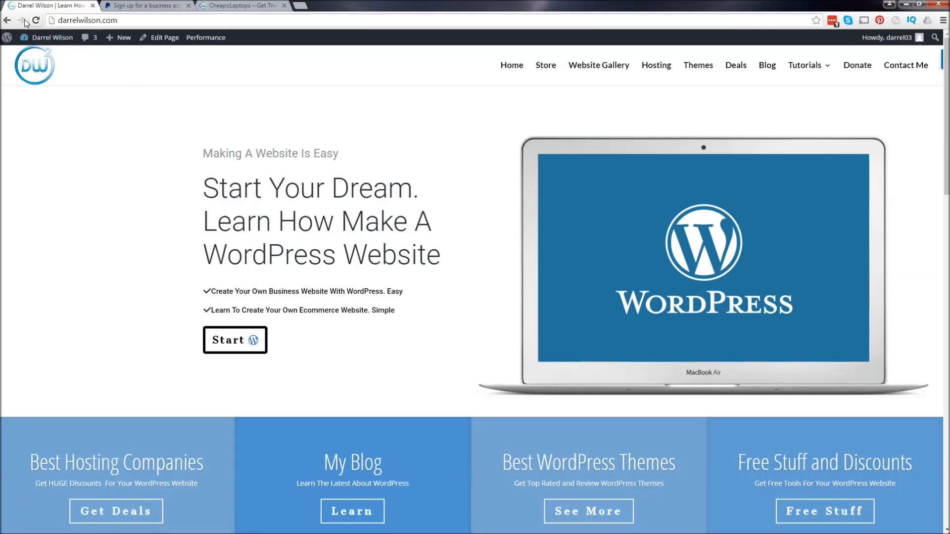
{"action": "left_click", "coordinate": [7, 20]}
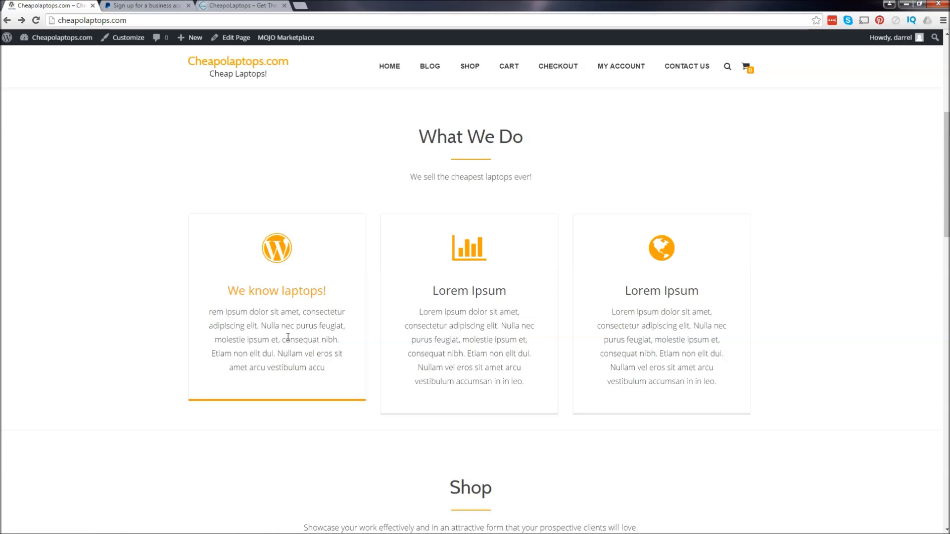
{"action": "left_click", "coordinate": [121, 39]}
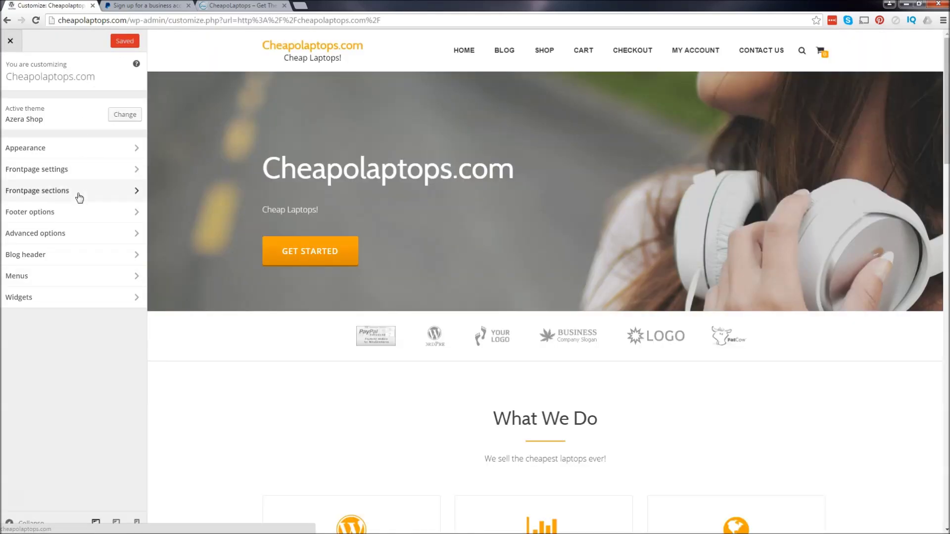
Add a fourth service box to Services and give it the fa-amazon icon
{"action": "left_click", "coordinate": [79, 196]}
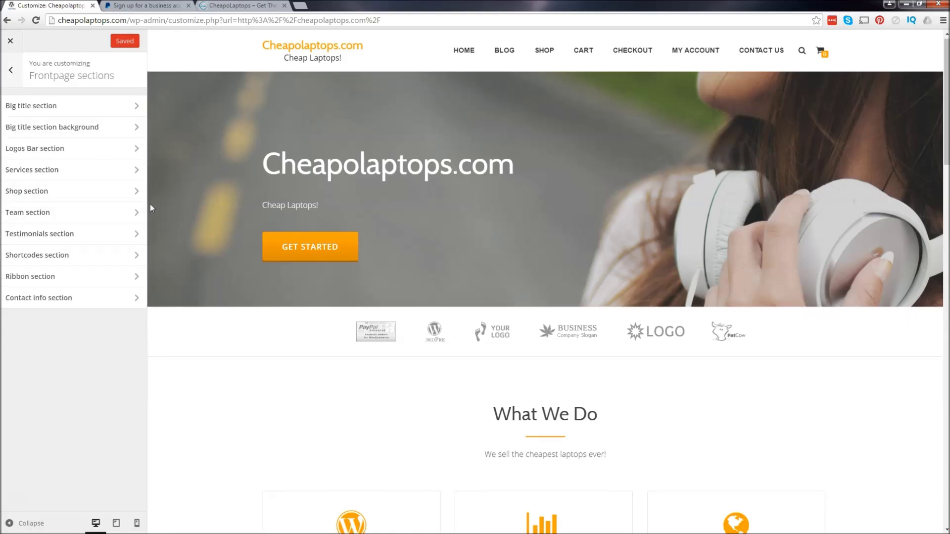
{"action": "scroll", "coordinate": [361, 333], "scroll_direction": "down", "scroll_amount": 5}
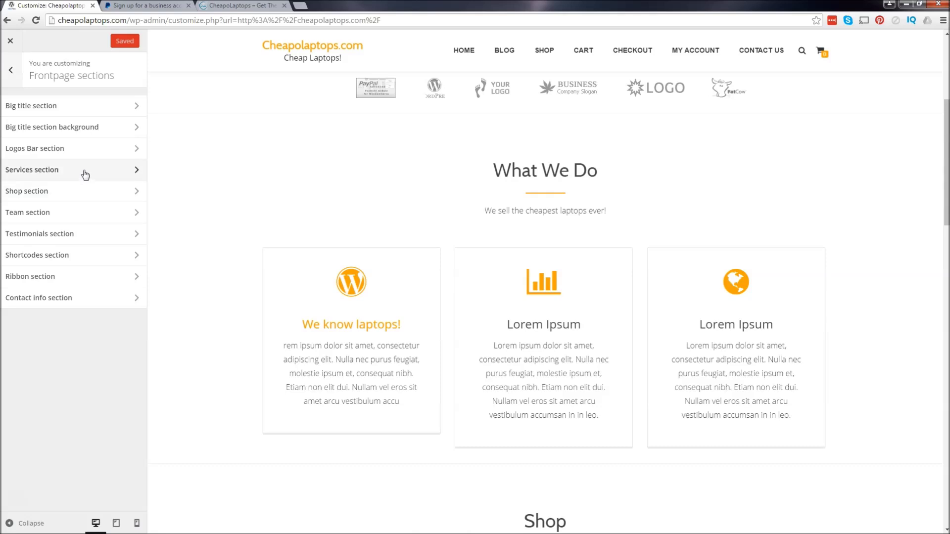
{"action": "left_click", "coordinate": [85, 174]}
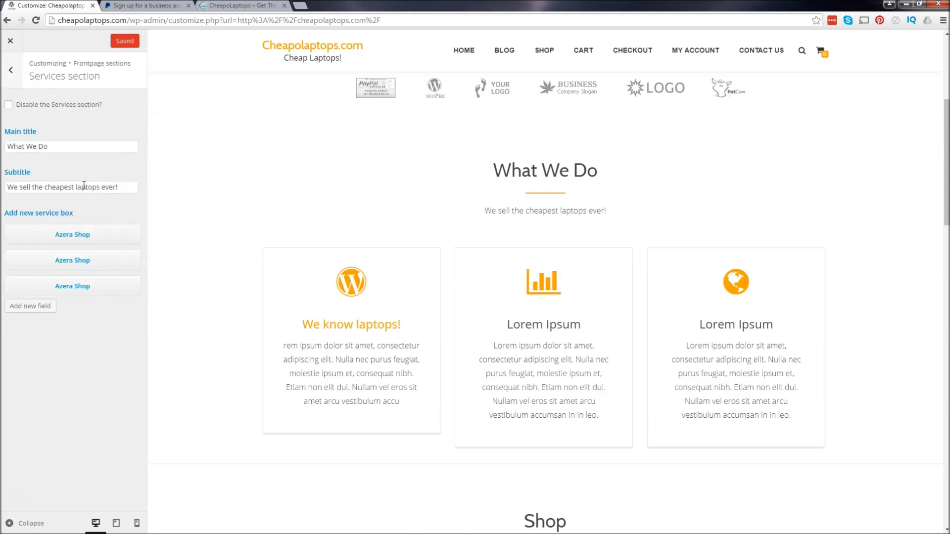
{"action": "left_click", "coordinate": [39, 307]}
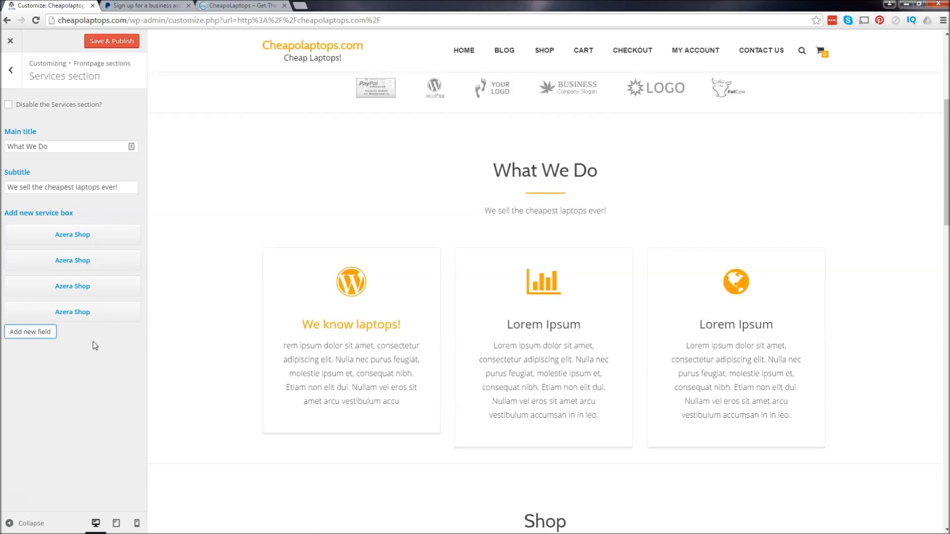
{"action": "left_click", "coordinate": [89, 313]}
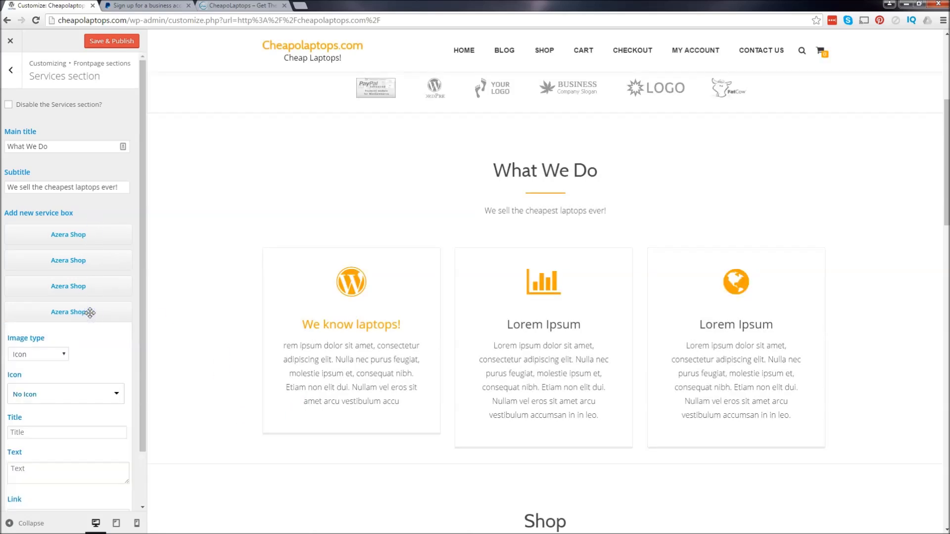
{"action": "scroll", "coordinate": [86, 317], "scroll_direction": "down", "scroll_amount": 1}
{"action": "left_click", "coordinate": [89, 337]}
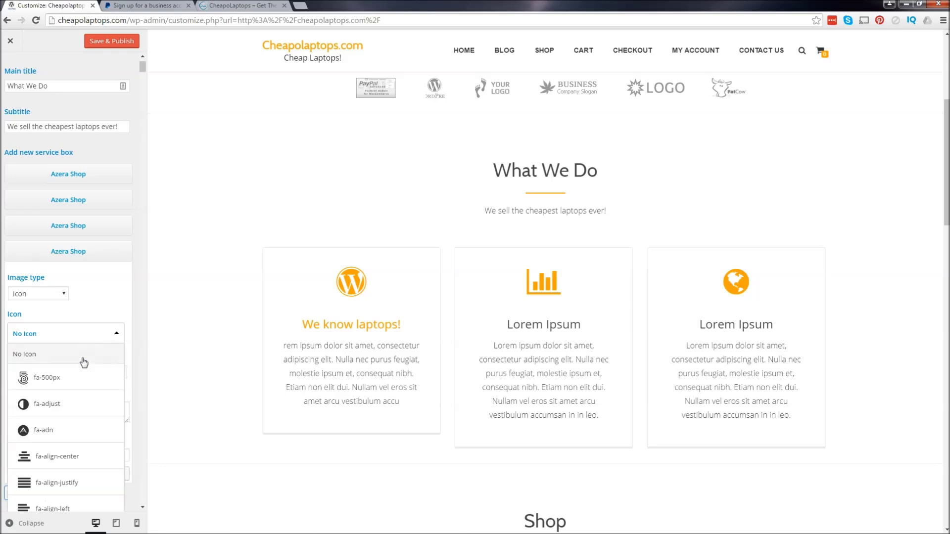
{"action": "scroll", "coordinate": [80, 396], "scroll_direction": "down", "scroll_amount": 5}
{"action": "left_click", "coordinate": [79, 318]}
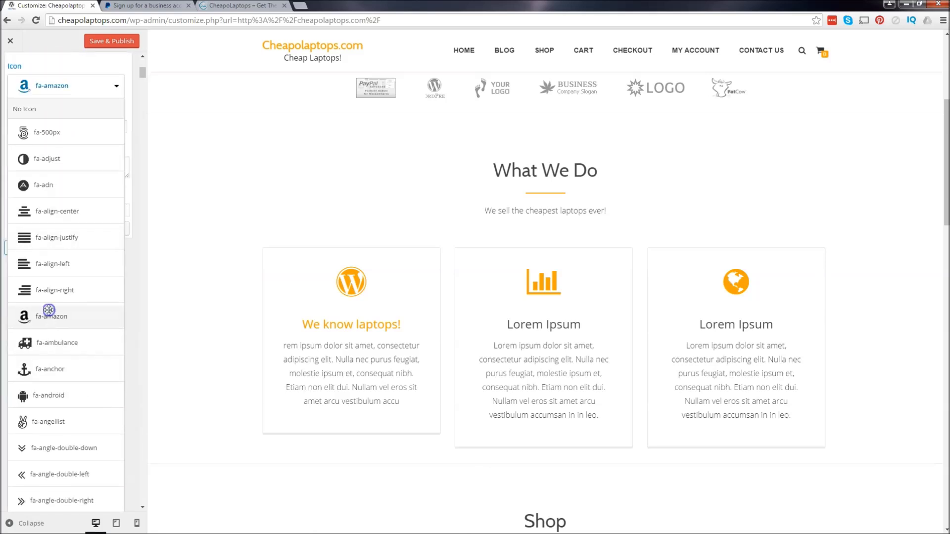
Title the fourth box 'Visit Our Amazon Store' and paste a Lorem paragraph from the preview as its text
{"action": "left_click", "coordinate": [53, 372]}
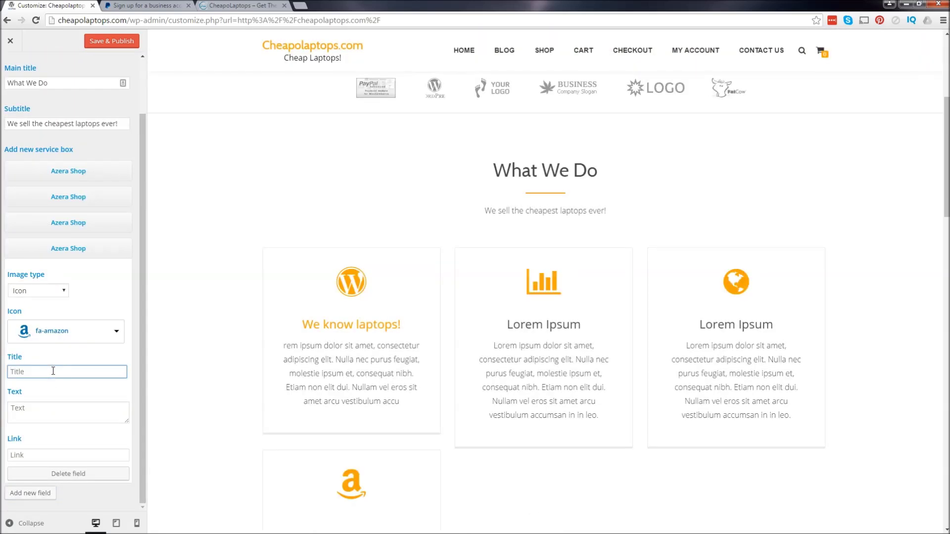
{"action": "type", "text": "Visit Our Amazon Store"}
{"action": "key", "text": "Tab"}
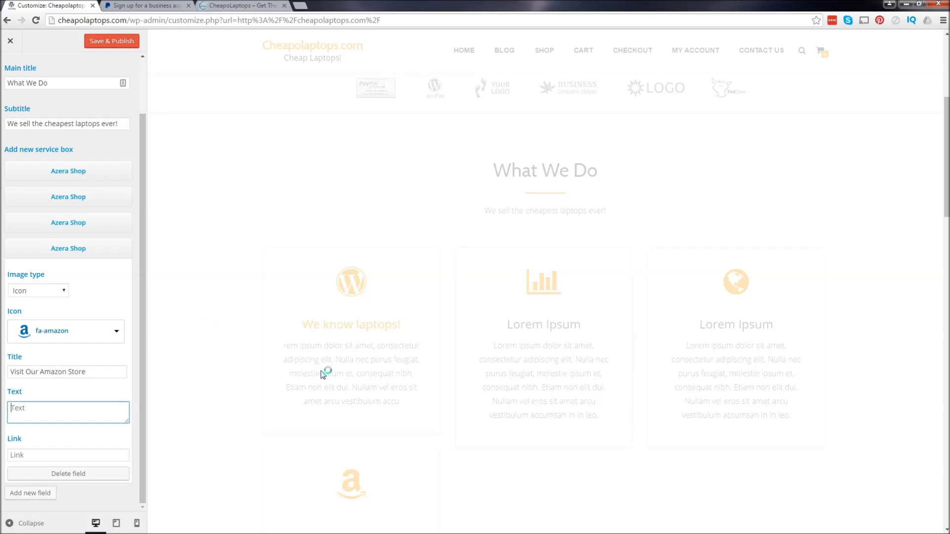
{"action": "left_click_drag", "start_coordinate": [597, 419], "coordinate": [495, 344]}
{"action": "key", "text": "ctrl+c"}
{"action": "left_click", "coordinate": [70, 415]}
{"action": "key", "text": "ctrl+v"}
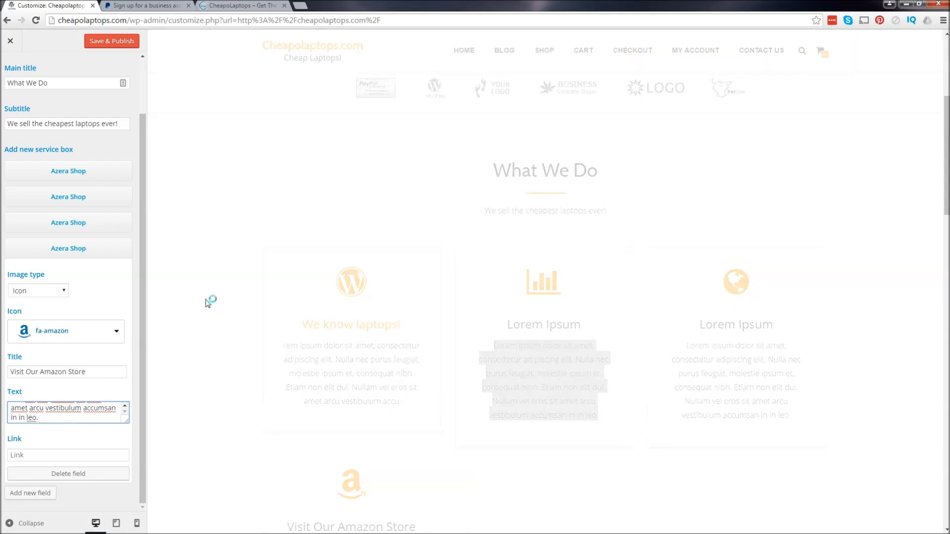
Click into the fourth box's link field, Save & Publish, and return to Frontpage sections
{"action": "scroll", "coordinate": [207, 299], "scroll_direction": "down", "scroll_amount": 5}
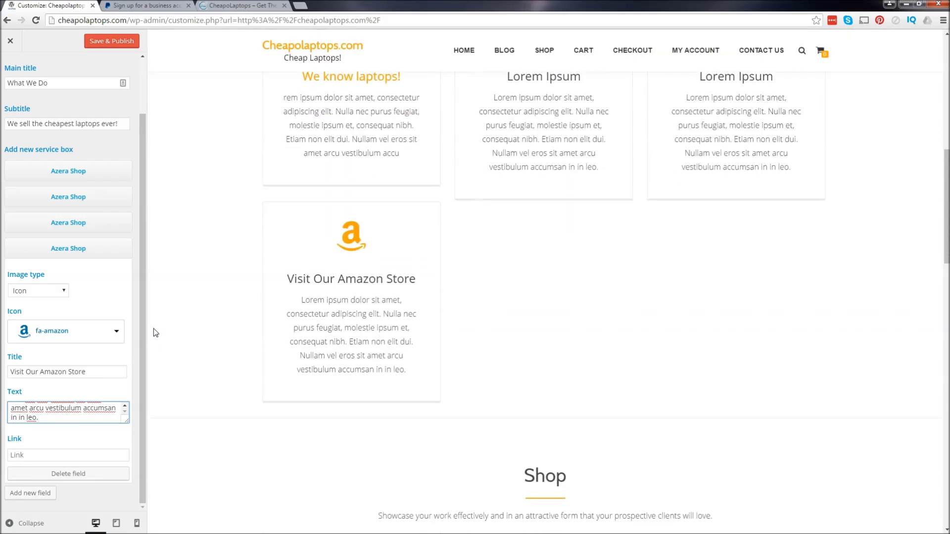
{"action": "left_click", "coordinate": [53, 454]}
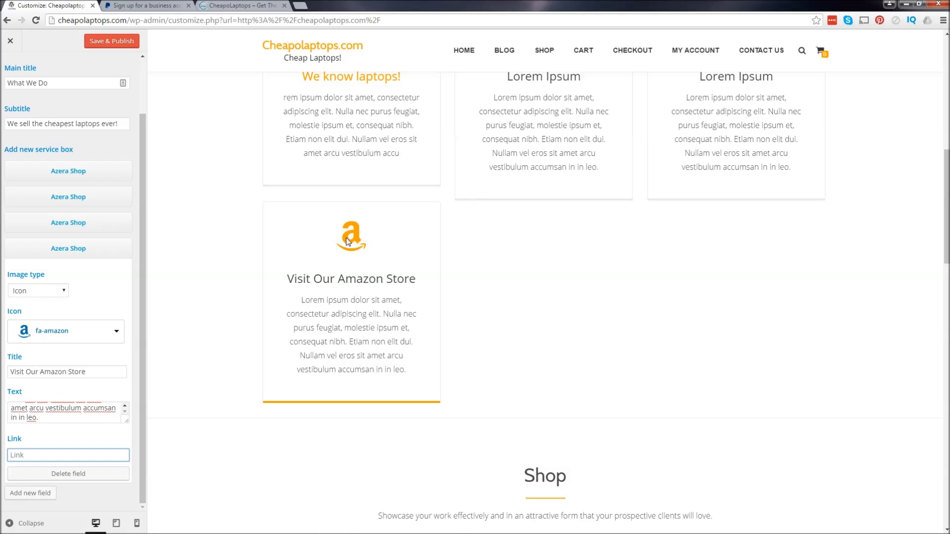
{"action": "left_click", "coordinate": [132, 42]}
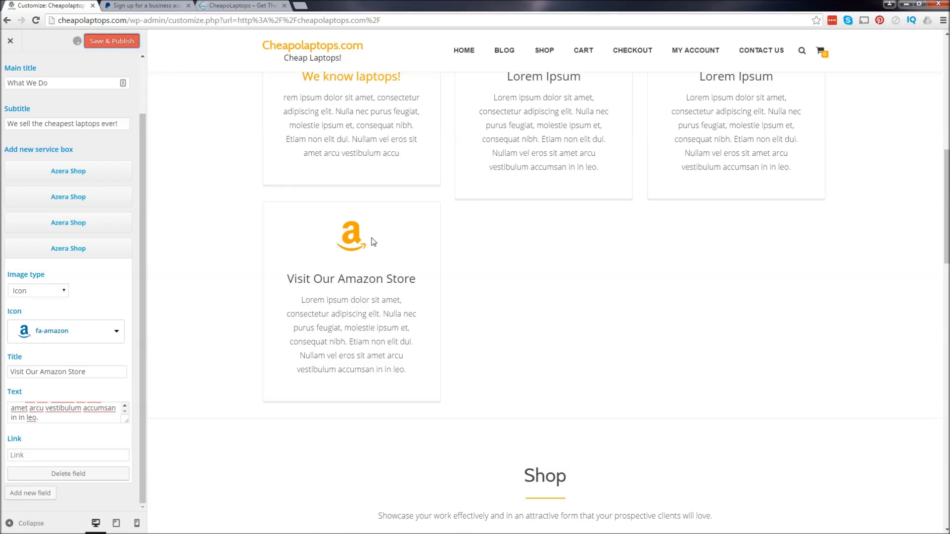
{"action": "scroll", "coordinate": [373, 242], "scroll_direction": "up", "scroll_amount": 2}
{"action": "scroll", "coordinate": [514, 218], "scroll_direction": "up", "scroll_amount": 1}
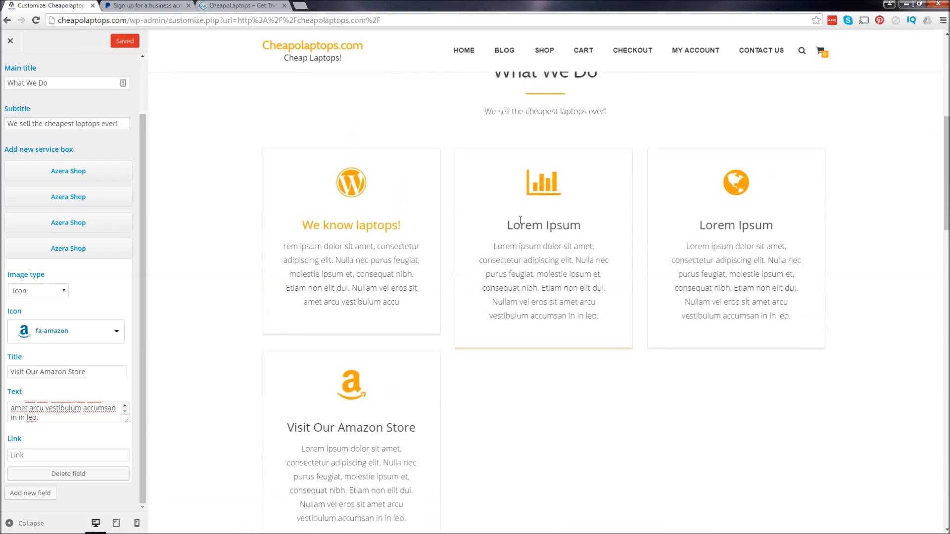
{"action": "scroll", "coordinate": [354, 194], "scroll_direction": "down", "scroll_amount": 5}
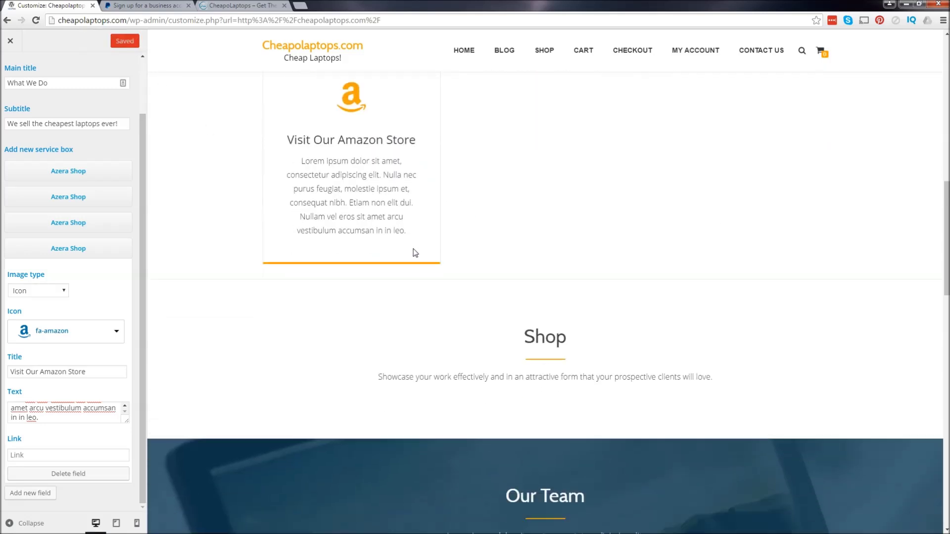
{"action": "scroll", "coordinate": [163, 196], "scroll_direction": "up", "scroll_amount": 3}
{"action": "scroll", "coordinate": [92, 209], "scroll_direction": "up", "scroll_amount": 2}
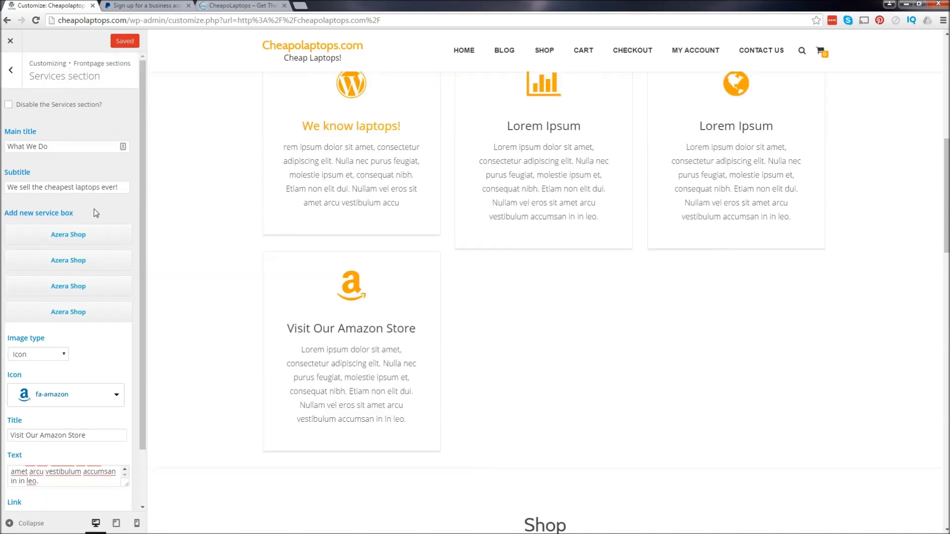
{"action": "left_click", "coordinate": [10, 70]}
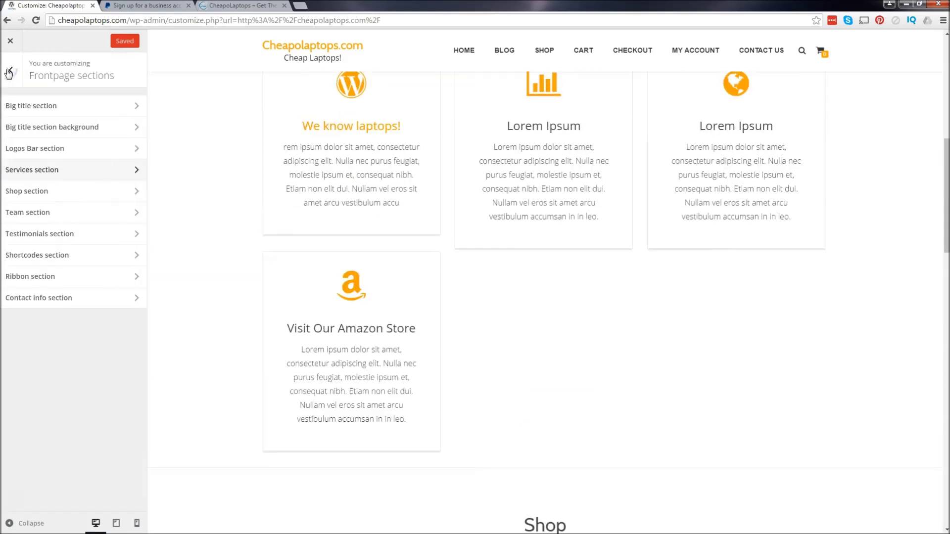
Title the Shop section 'Our Newest Products' with subtitle 'All products on sale 50% OFF!!' and publish
{"action": "left_click", "coordinate": [28, 193]}
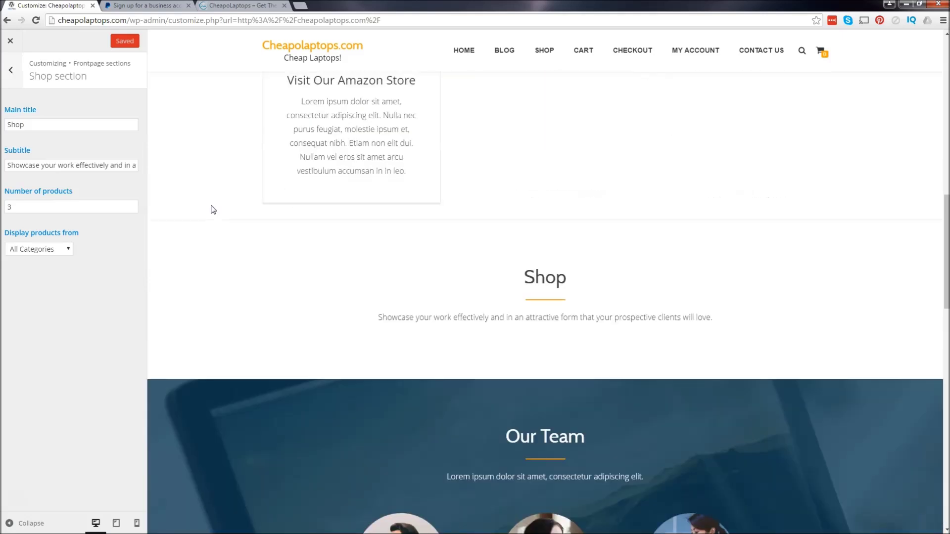
{"action": "scroll", "coordinate": [205, 208], "scroll_direction": "up", "scroll_amount": 2}
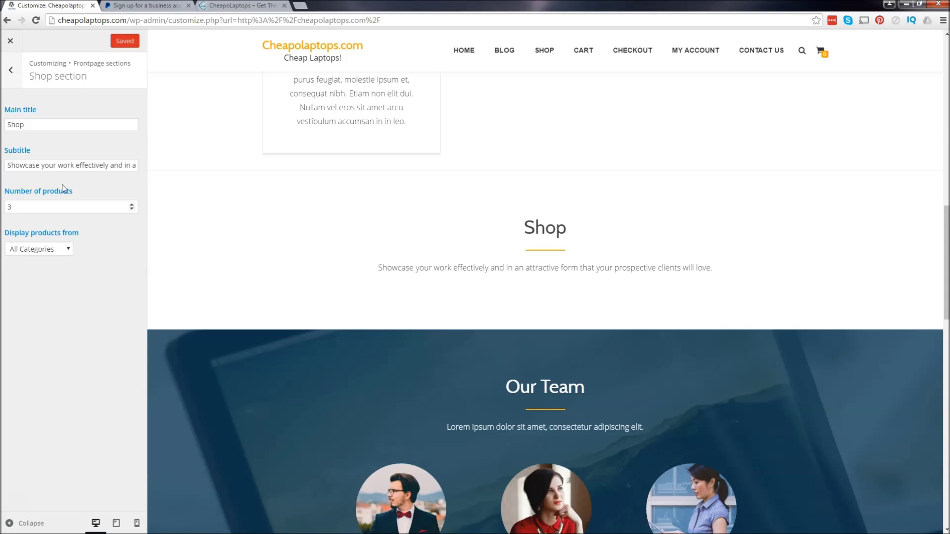
{"action": "double_click", "coordinate": [61, 123]}
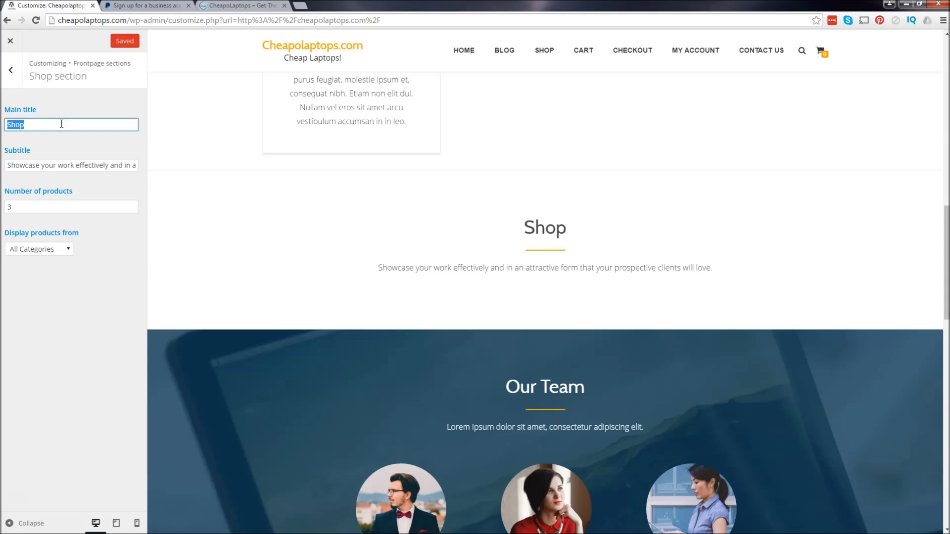
{"action": "type", "text": "Our Newest"}
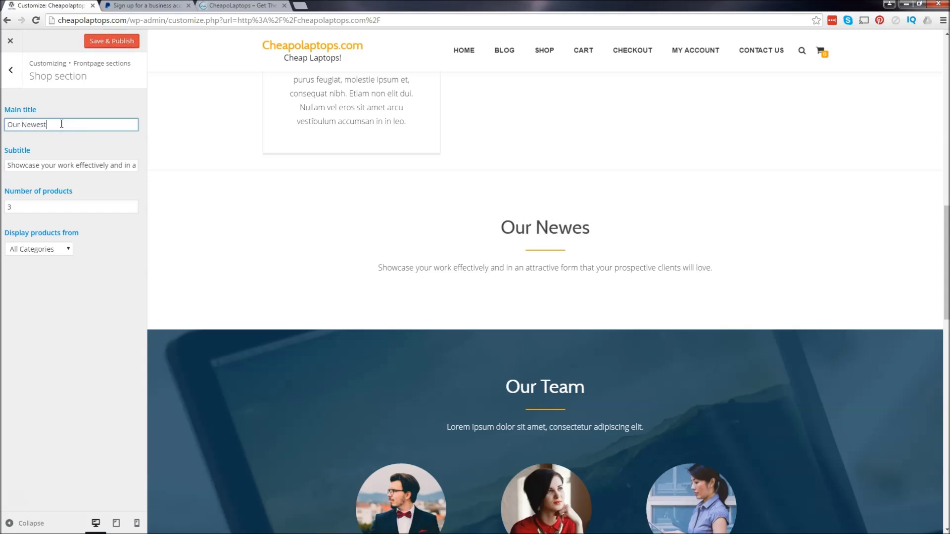
{"action": "type", "text": " Products"}
{"action": "key", "text": "Tab"}
{"action": "type", "text": "All products o"}
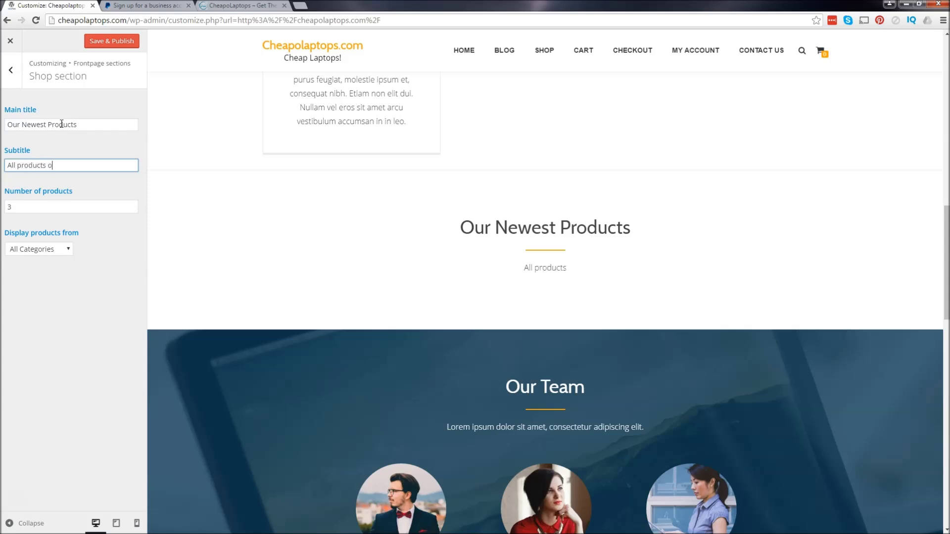
{"action": "type", "text": "n sale 50"}
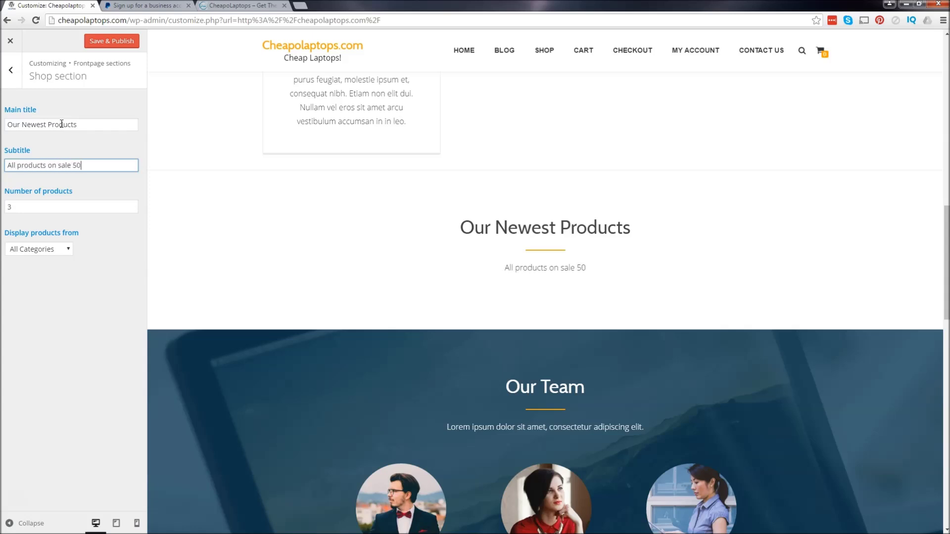
{"action": "type", "text": "% OFF!!"}
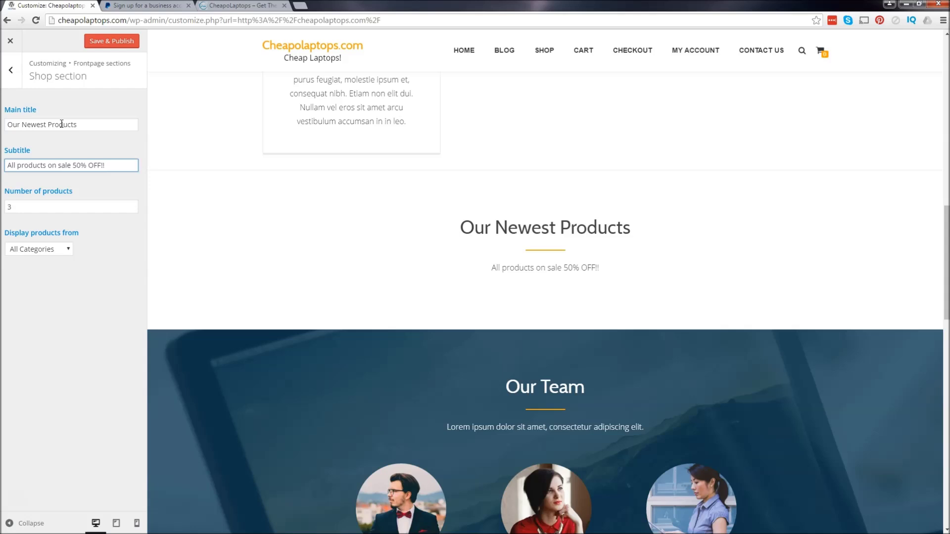
{"action": "left_click", "coordinate": [112, 43]}
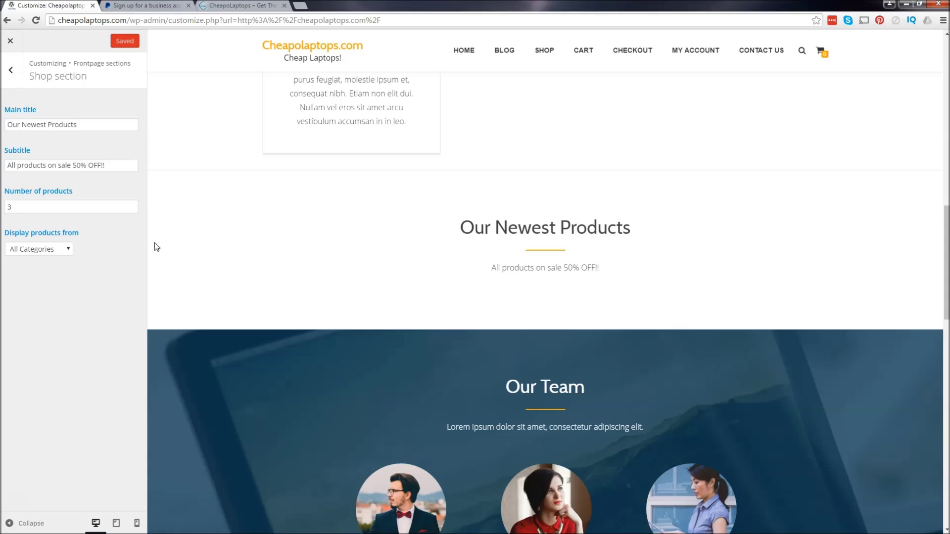
{"action": "left_click", "coordinate": [10, 74]}
{"action": "scroll", "coordinate": [178, 225], "scroll_direction": "down", "scroll_amount": 4}
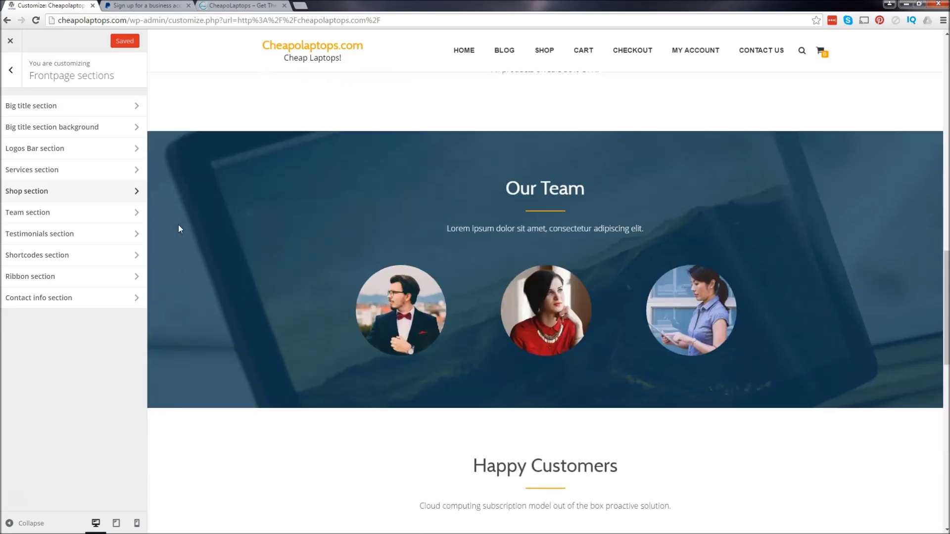
Change the Team section title to 'Our Staff' and its subtitle to 'We have the best employees ever!'
{"action": "left_click", "coordinate": [36, 213]}
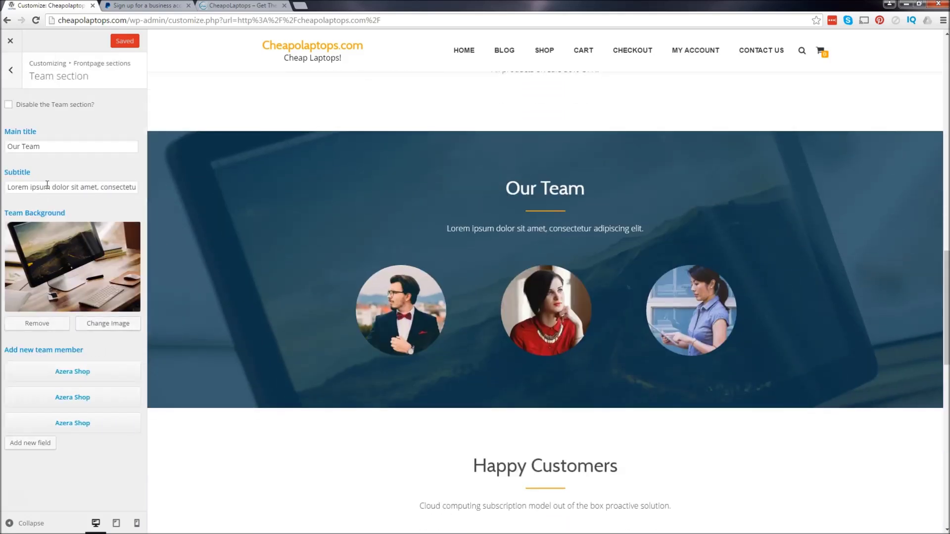
{"action": "double_click", "coordinate": [75, 147]}
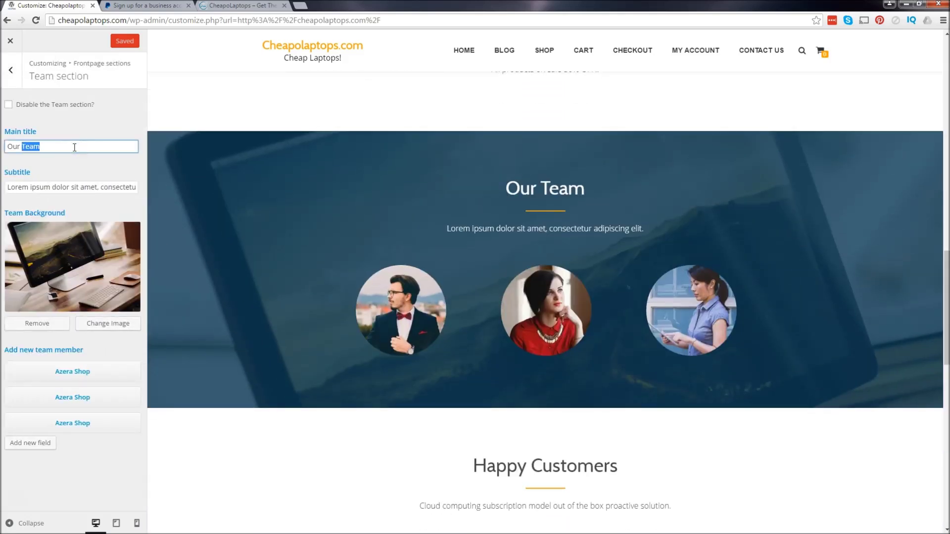
{"action": "type", "text": "sTAFF"}
{"action": "key", "text": "BackSpace"}
{"action": "key", "text": "BackSpace"}
{"action": "key", "text": "BackSpace"}
{"action": "key", "text": "BackSpace"}
{"action": "key", "text": "BackSpace"}
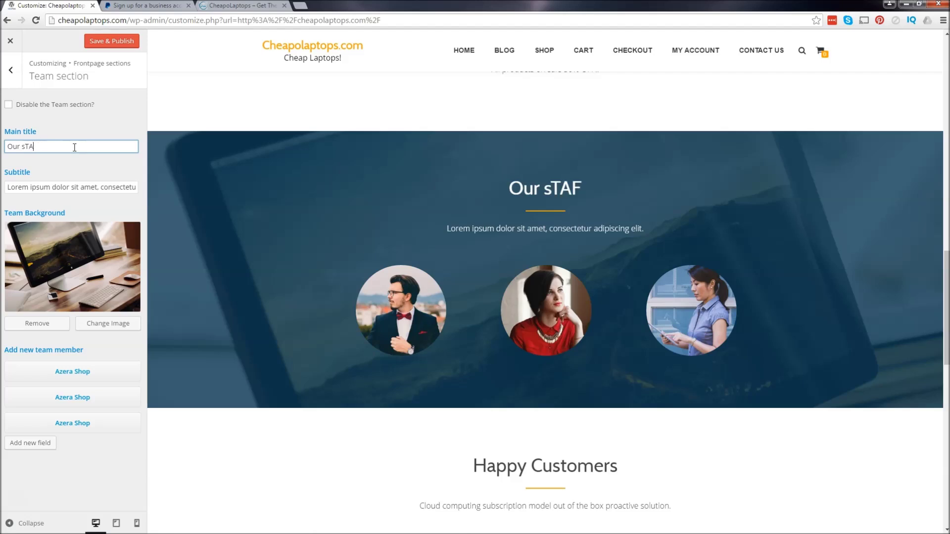
{"action": "type", "text": "Staf"}
{"action": "type", "text": "f"}
{"action": "key", "text": "Tab"}
{"action": "type", "text": "We have the best employees ever!"}
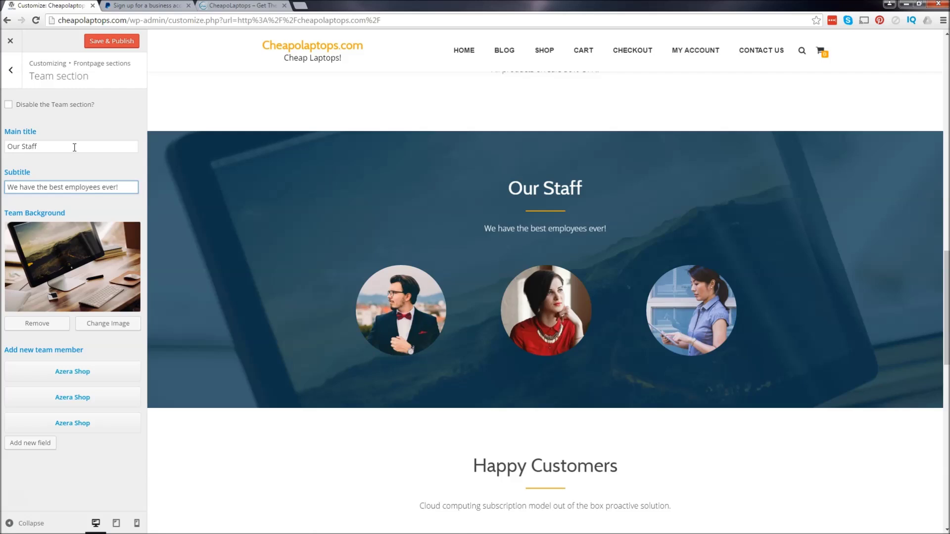
{"action": "key", "text": "Tab"}
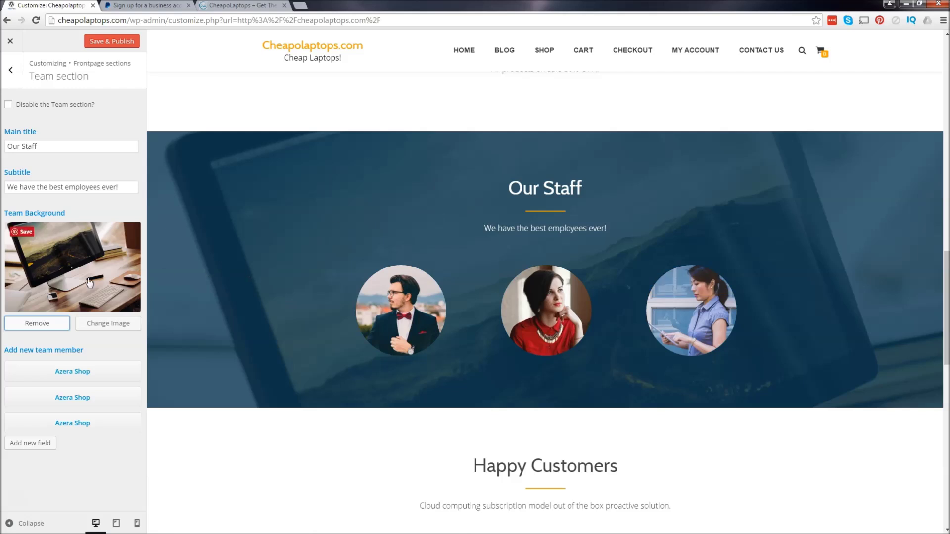
Replace the Team background image with night.jpg uploaded from Desktop\slider
{"action": "left_click", "coordinate": [58, 327]}
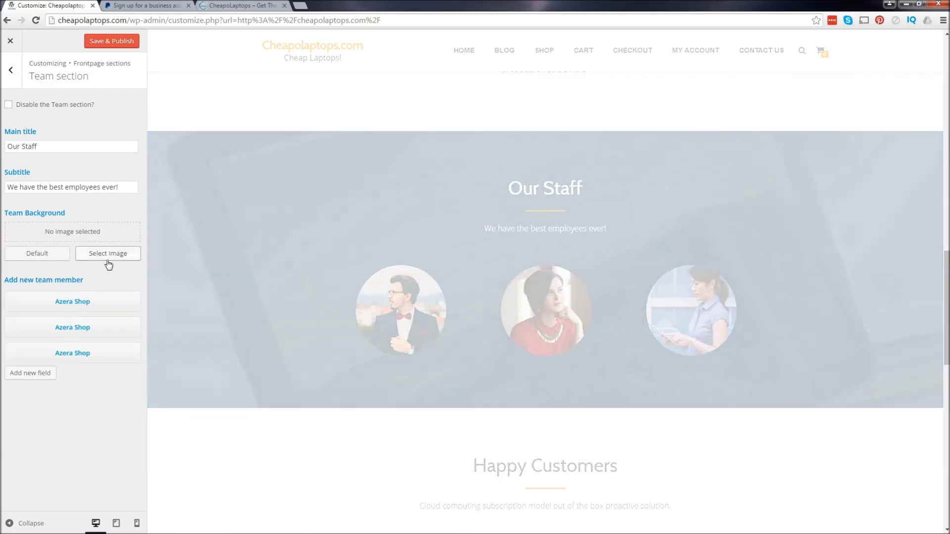
{"action": "left_click", "coordinate": [109, 255]}
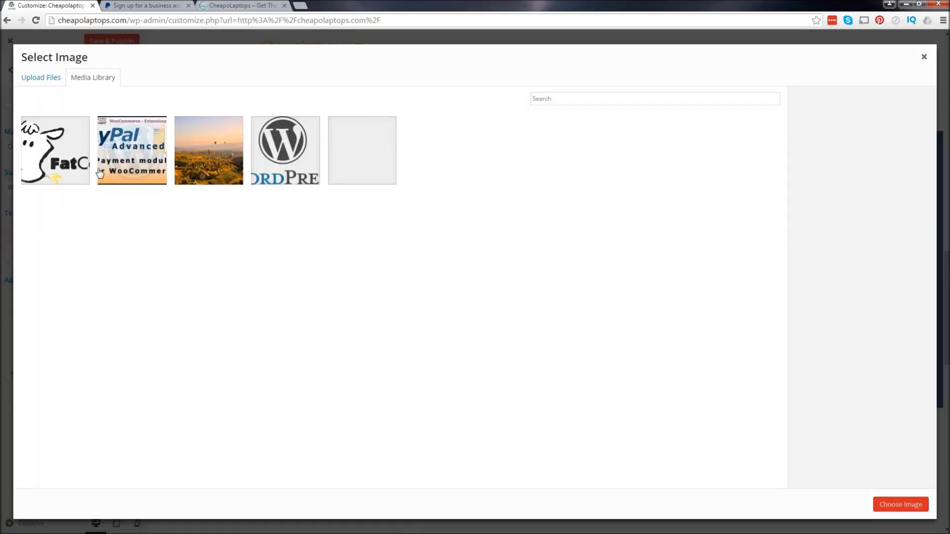
{"action": "left_click", "coordinate": [42, 79]}
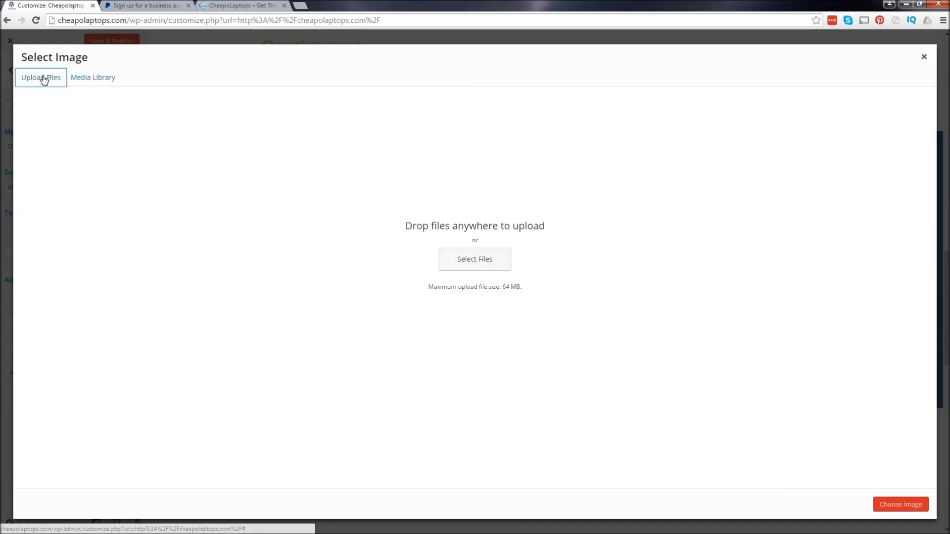
{"action": "left_click", "coordinate": [484, 262]}
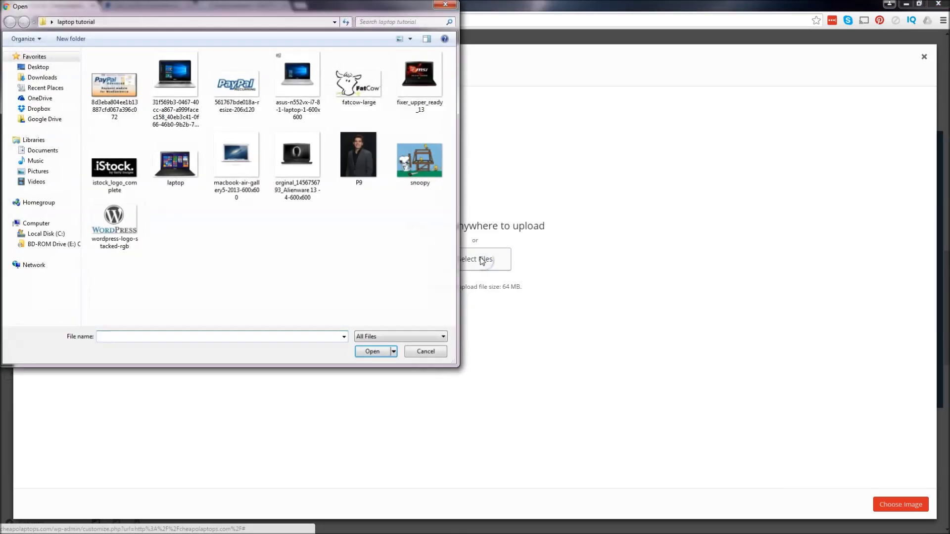
{"action": "left_click", "coordinate": [39, 67]}
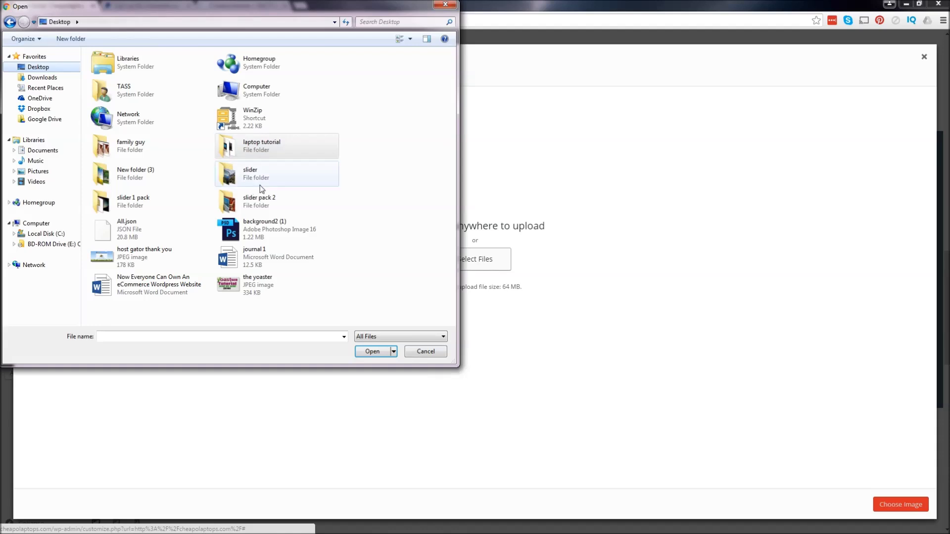
{"action": "double_click", "coordinate": [244, 179]}
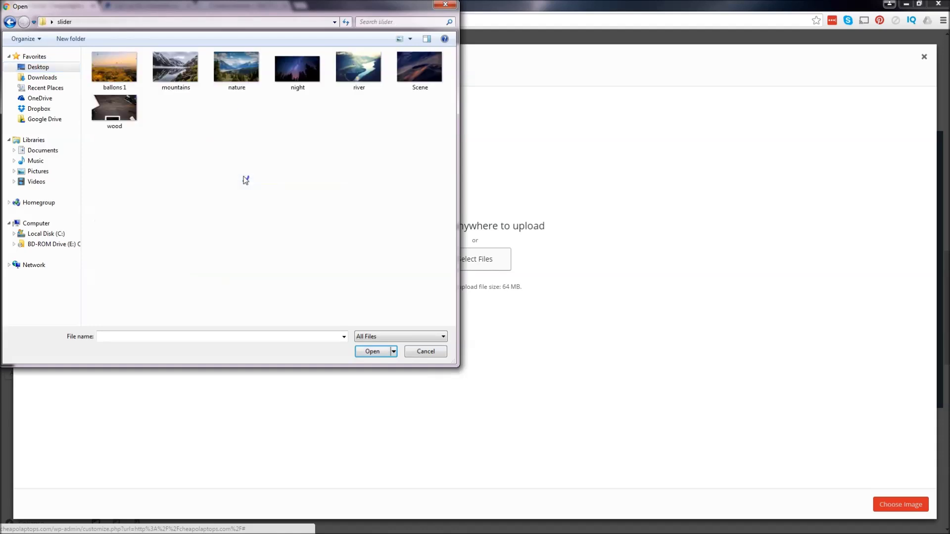
{"action": "double_click", "coordinate": [297, 74]}
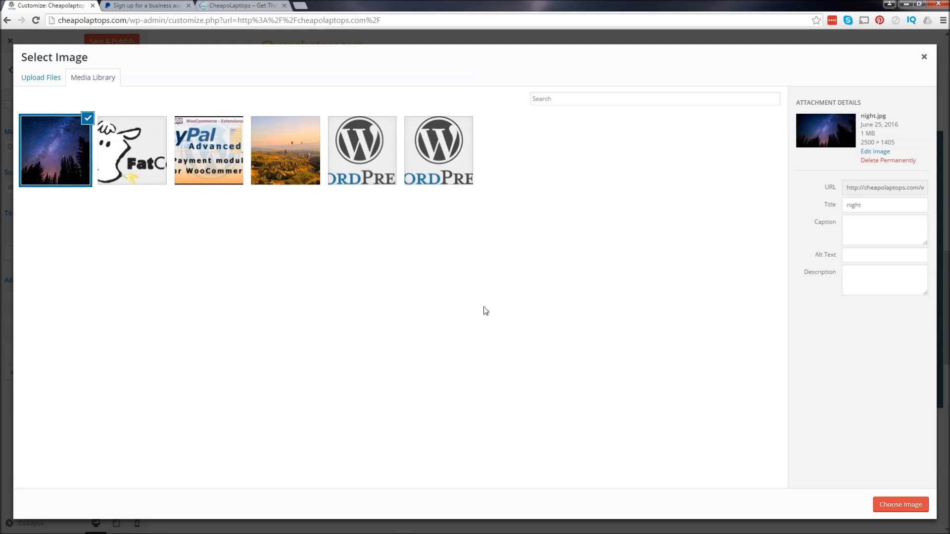
{"action": "left_click", "coordinate": [908, 505]}
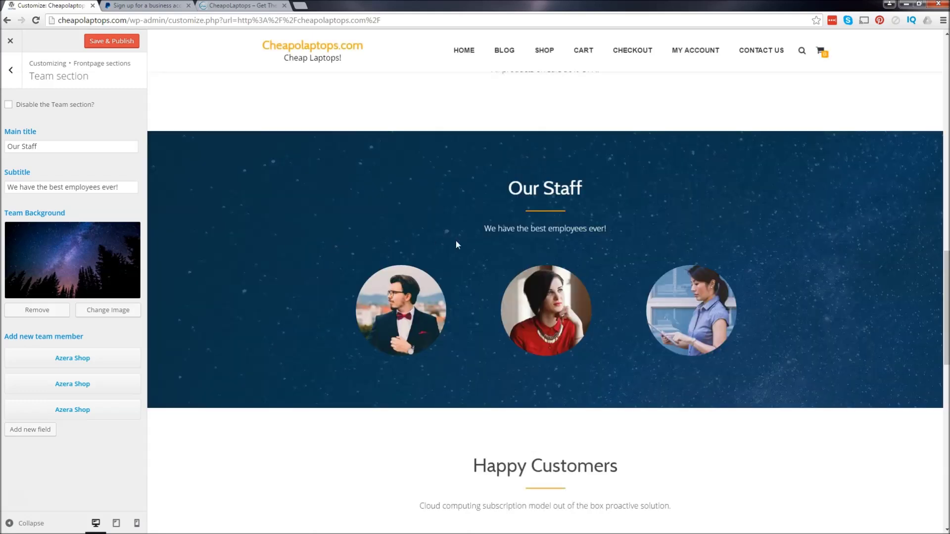
Expand the first team member and clear its current Image URL
{"action": "scroll", "coordinate": [592, 252], "scroll_direction": "down", "scroll_amount": 1}
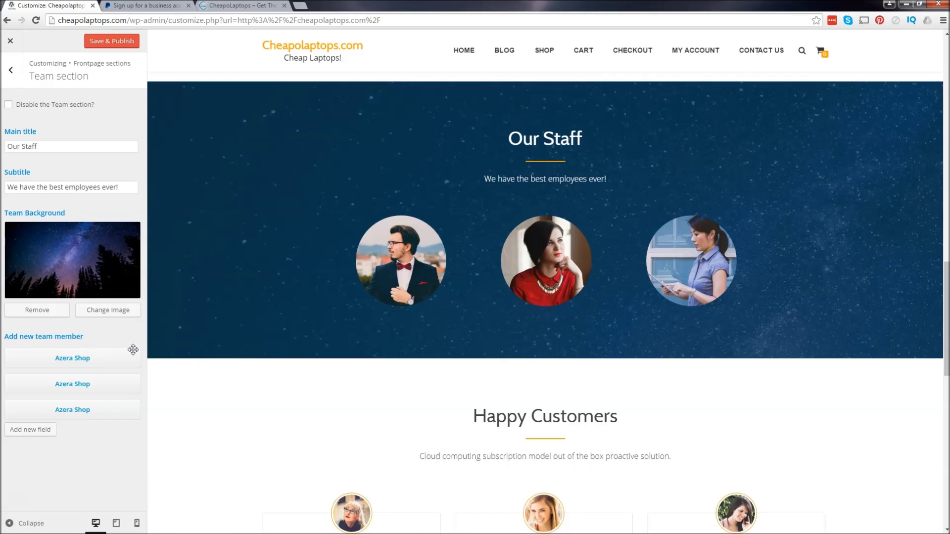
{"action": "scroll", "coordinate": [184, 303], "scroll_direction": "down", "scroll_amount": 1}
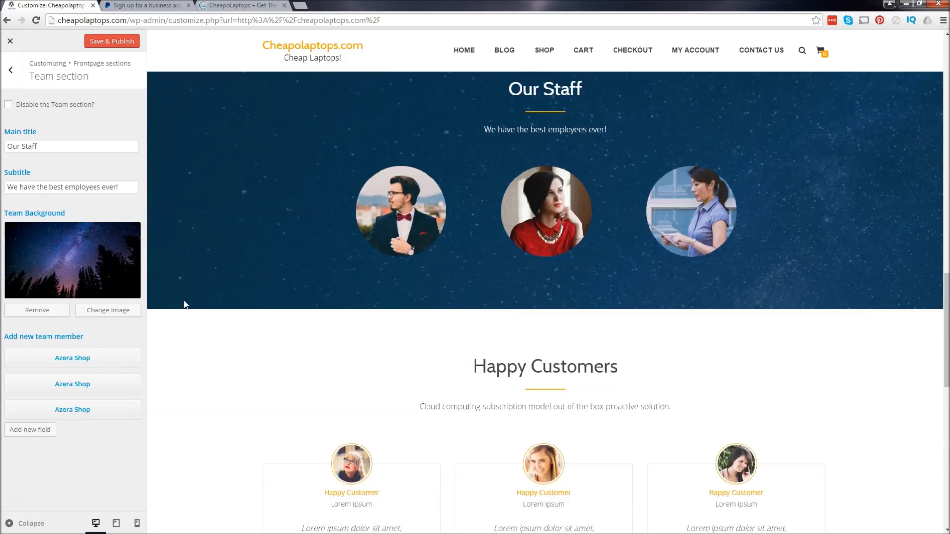
{"action": "left_click", "coordinate": [73, 360]}
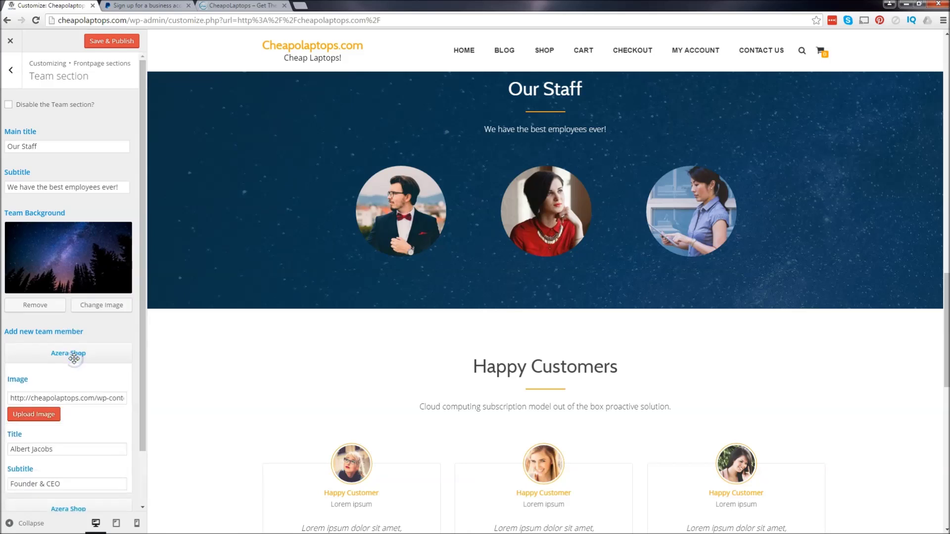
{"action": "left_click", "coordinate": [79, 399]}
{"action": "key", "text": "ctrl+a"}
{"action": "key", "text": "BackSpace"}
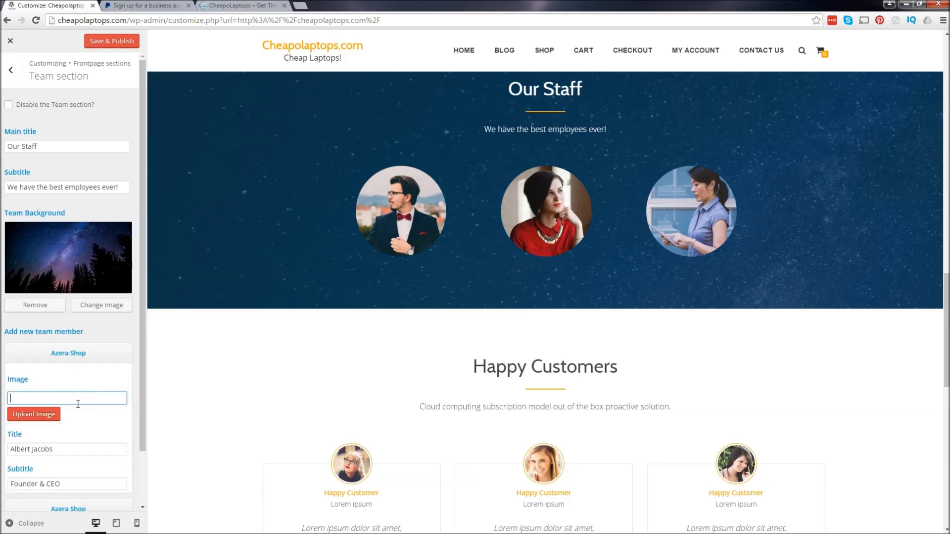
Upload P9.jpg from the Desktop laptop tutorial folder and insert it as the member's photo
{"action": "left_click", "coordinate": [33, 415]}
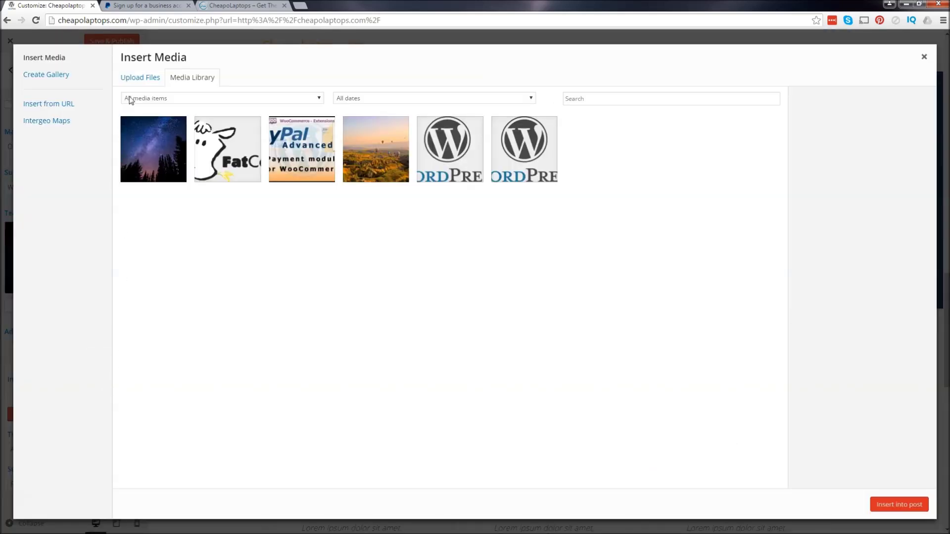
{"action": "left_click", "coordinate": [140, 79]}
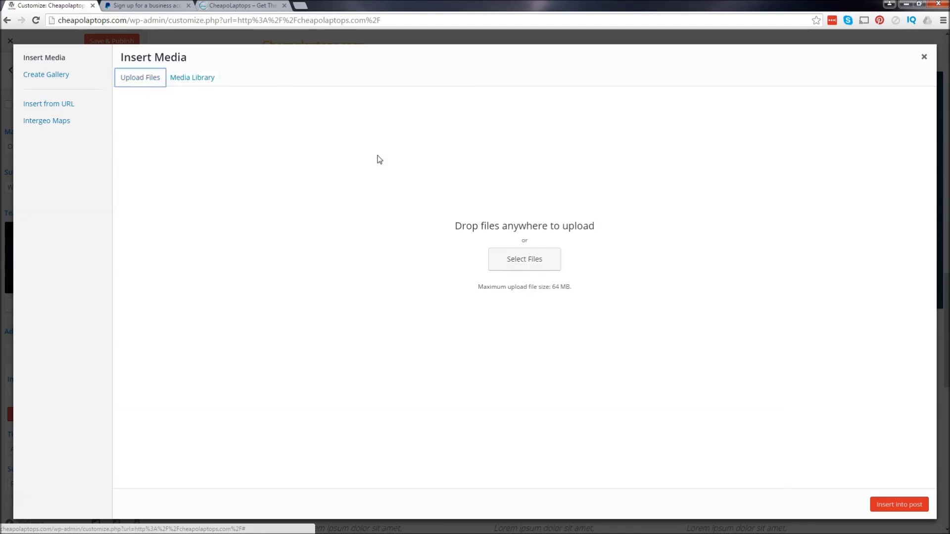
{"action": "left_click", "coordinate": [513, 261]}
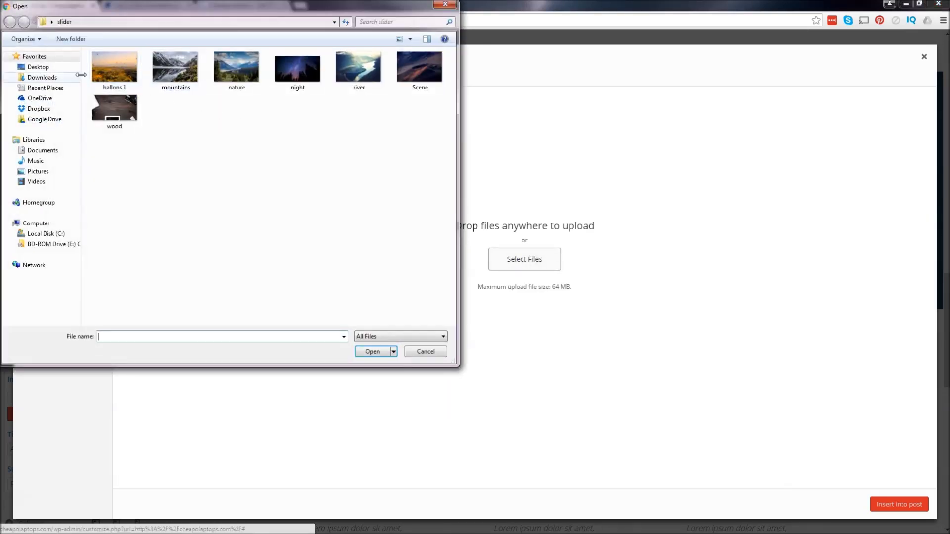
{"action": "left_click", "coordinate": [39, 68]}
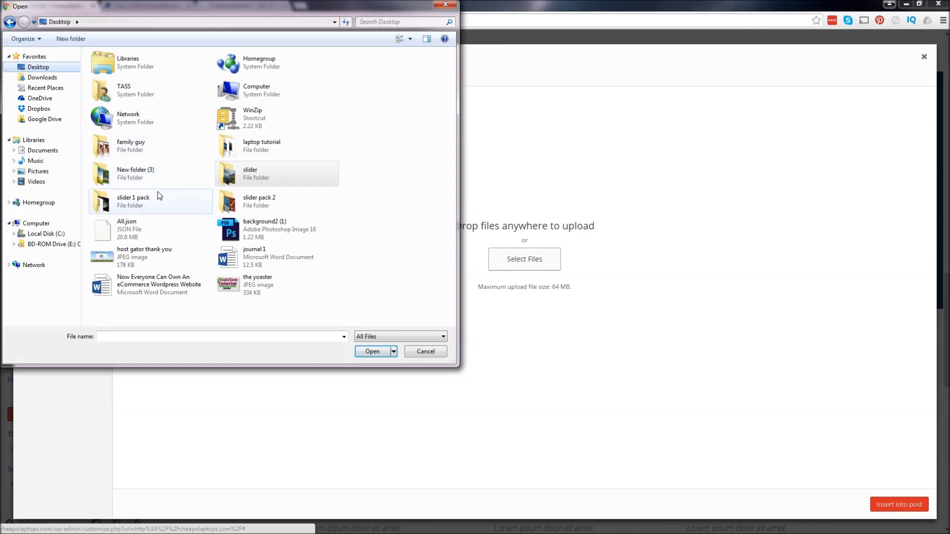
{"action": "double_click", "coordinate": [252, 146]}
{"action": "double_click", "coordinate": [354, 146]}
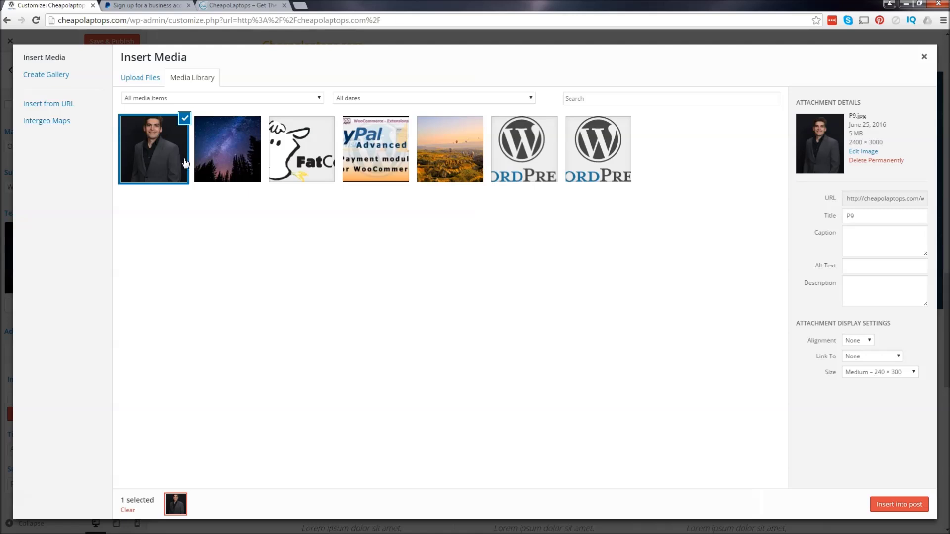
{"action": "left_click", "coordinate": [912, 510]}
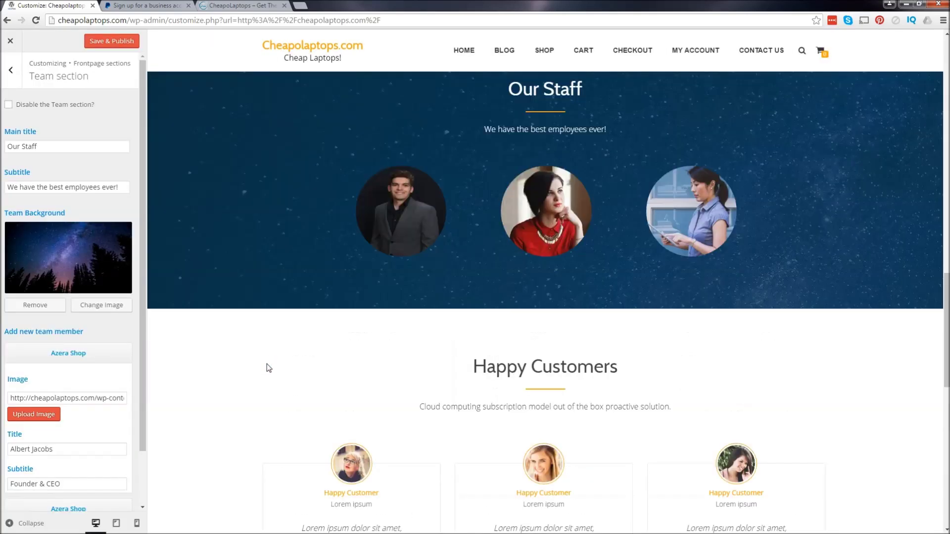
Give the first team member a new name and the subtitle 'Wordpress Helper'
{"action": "scroll", "coordinate": [268, 349], "scroll_direction": "up", "scroll_amount": 2}
{"action": "mouse_move", "coordinate": [389, 315]}
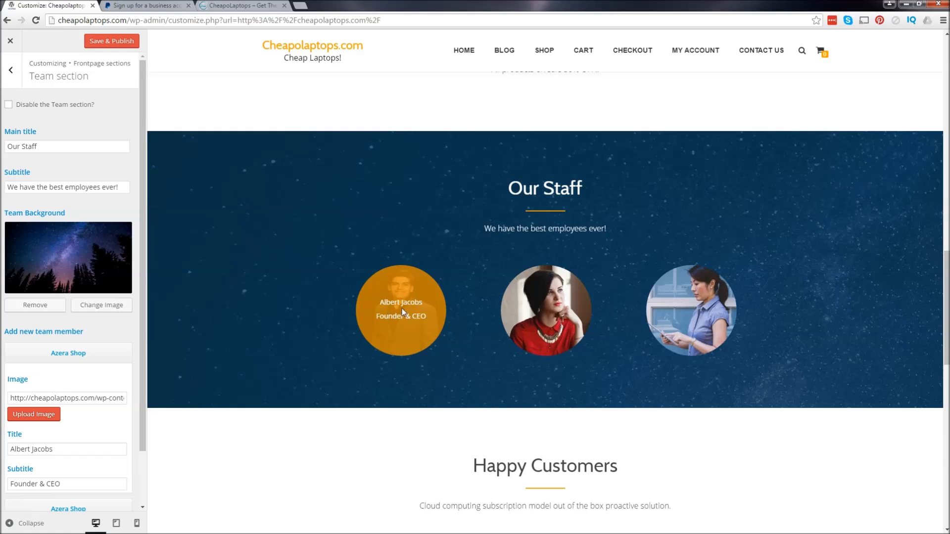
{"action": "left_click_drag", "start_coordinate": [424, 304], "coordinate": [372, 303]}
{"action": "left_click_drag", "start_coordinate": [427, 318], "coordinate": [377, 320]}
{"action": "scroll", "coordinate": [185, 340], "scroll_direction": "down", "scroll_amount": 1}
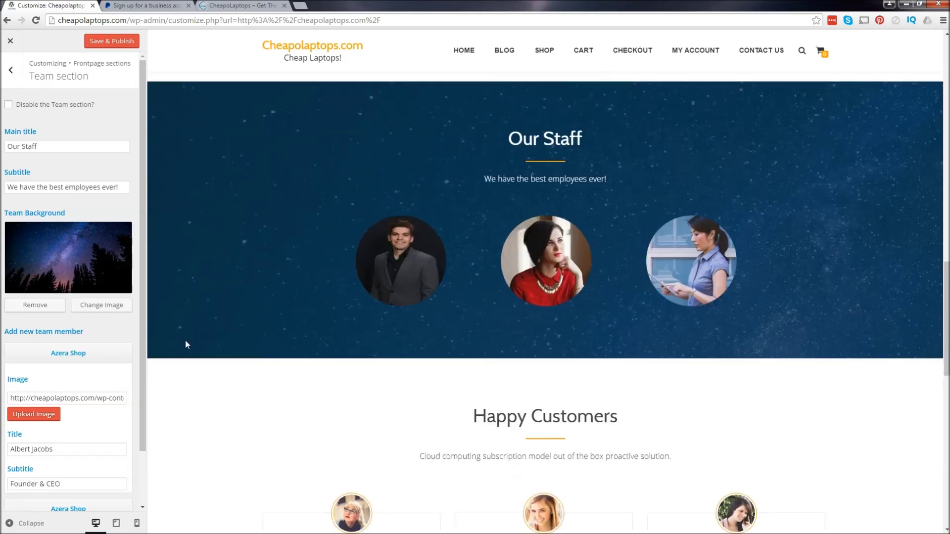
{"action": "triple_click", "coordinate": [89, 450]}
{"action": "type", "text": "Darrel Wilson"}
{"action": "key", "text": "Tab"}
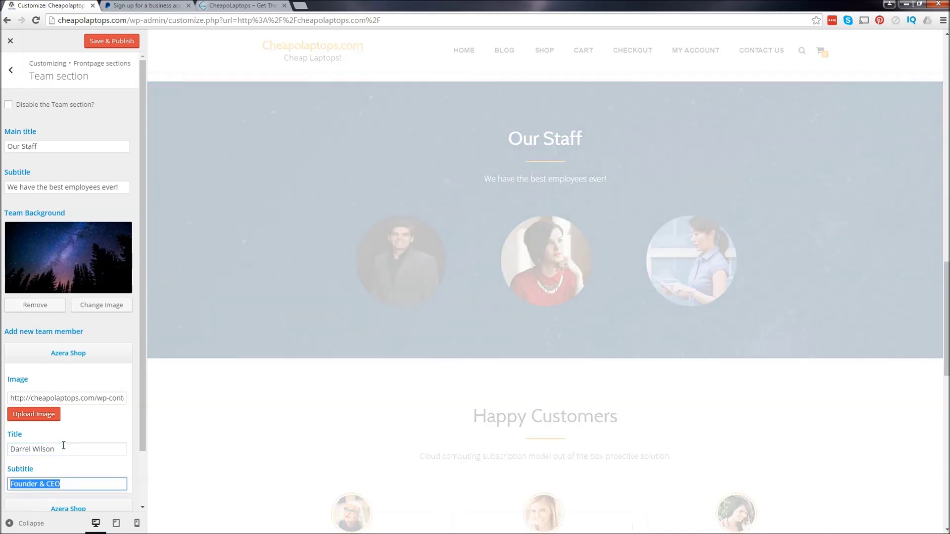
{"action": "type", "text": "Wordpress Hewlp"}
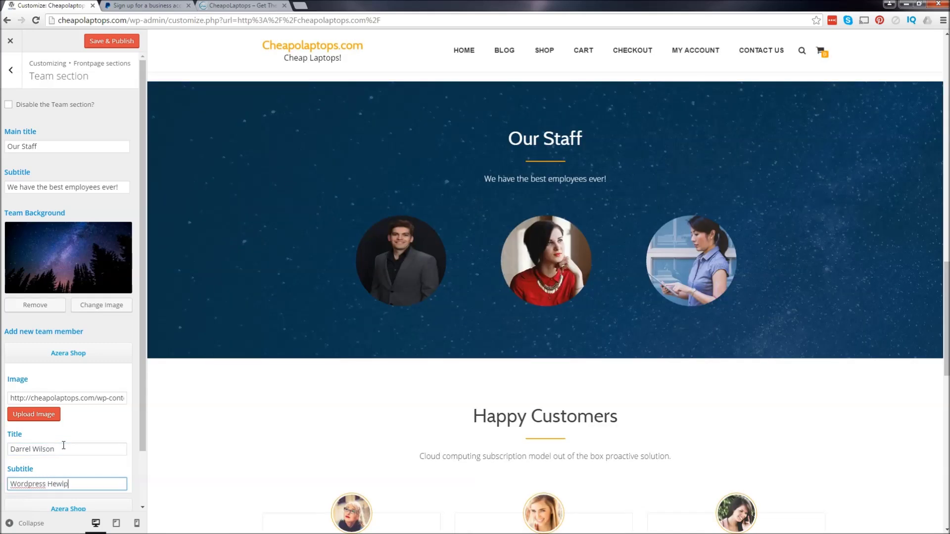
{"action": "key", "text": "BackSpace"}
{"action": "key", "text": "BackSpace"}
{"action": "key", "text": "BackSpace"}
{"action": "type", "text": "lper"}
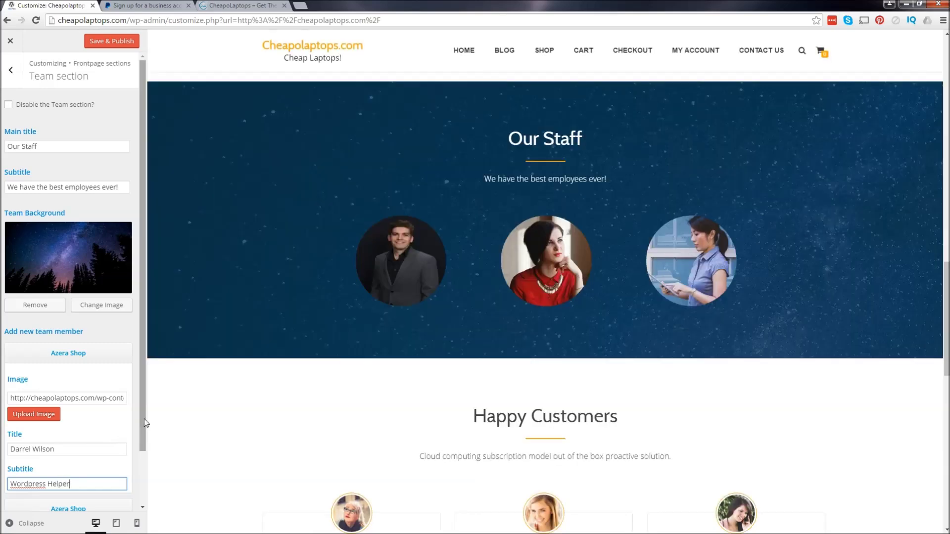
Save & Publish the team changes, then collapse the first member and expand the second
{"action": "mouse_move", "coordinate": [389, 251]}
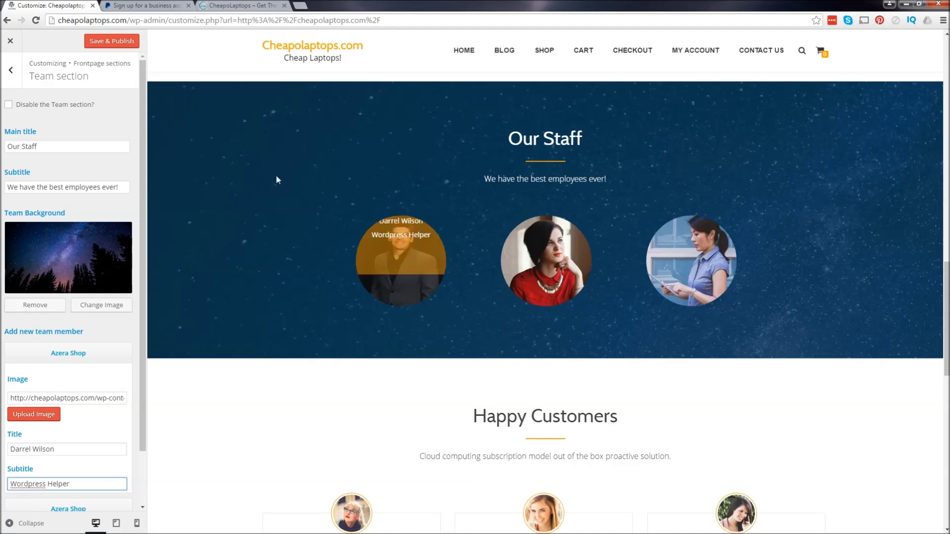
{"action": "left_click", "coordinate": [122, 42]}
{"action": "left_click_drag", "start_coordinate": [142, 63], "coordinate": [144, 169]}
{"action": "left_click", "coordinate": [71, 292]}
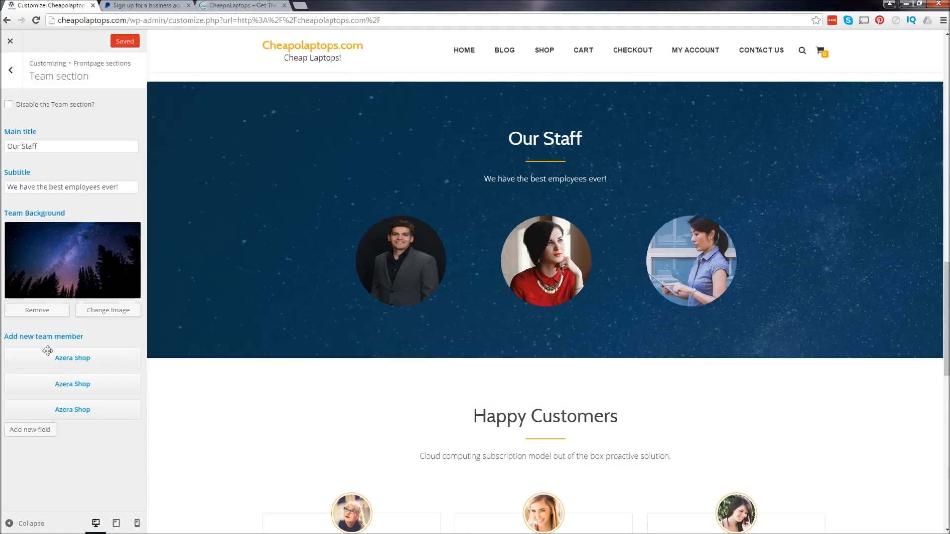
{"action": "left_click", "coordinate": [78, 386]}
{"action": "scroll", "coordinate": [78, 384], "scroll_direction": "down", "scroll_amount": 1}
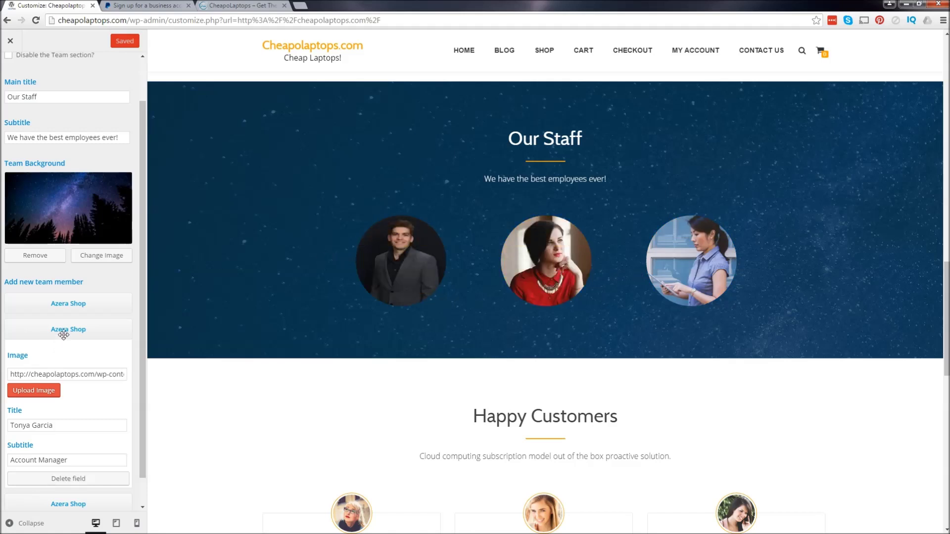
{"action": "scroll", "coordinate": [75, 233], "scroll_direction": "up", "scroll_amount": 1}
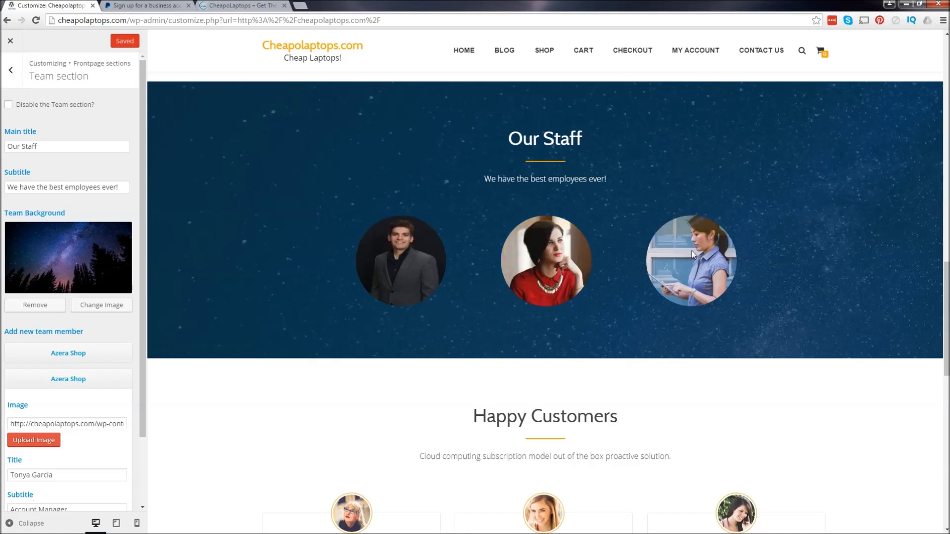
Tick and untick Disable the Team section, then return to the frontpage sections list
{"action": "left_click", "coordinate": [9, 105]}
{"action": "scroll", "coordinate": [355, 170], "scroll_direction": "up", "scroll_amount": 3}
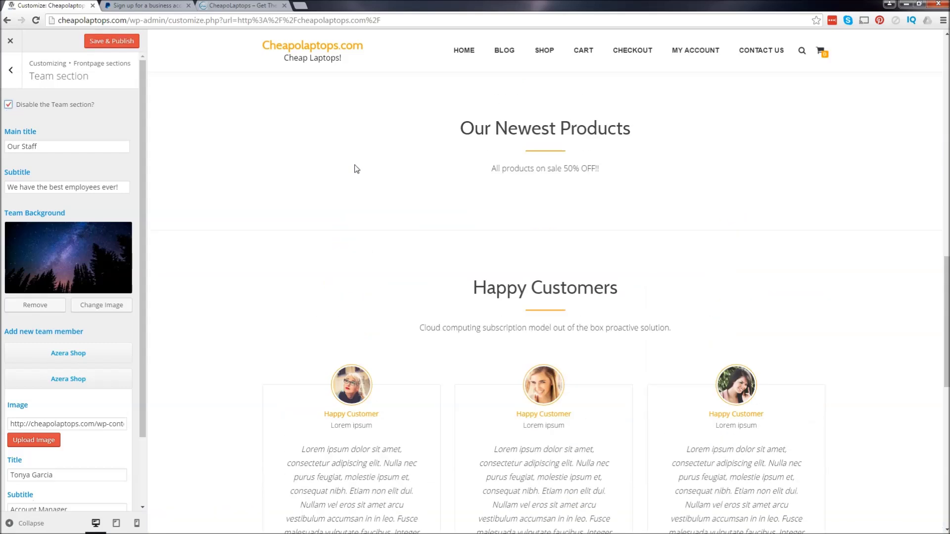
{"action": "left_click", "coordinate": [9, 105]}
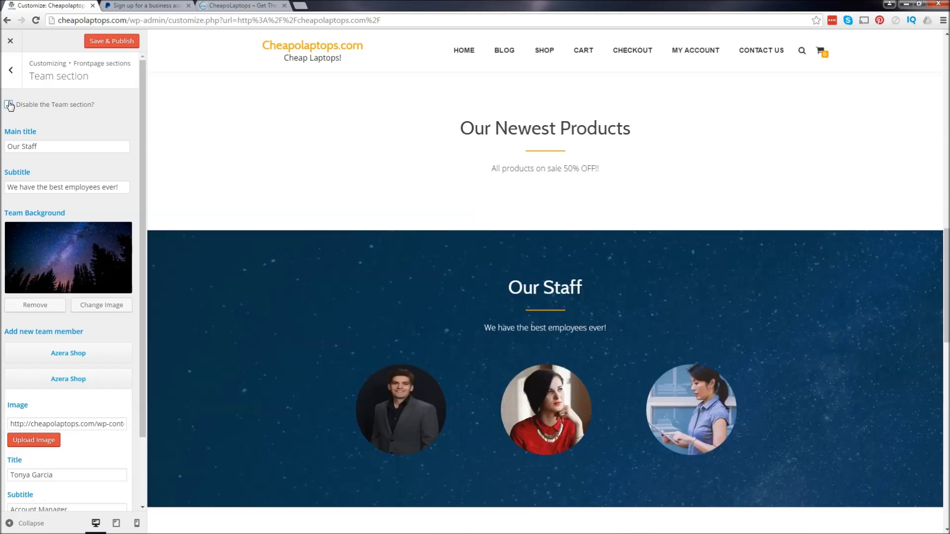
{"action": "left_click", "coordinate": [13, 71]}
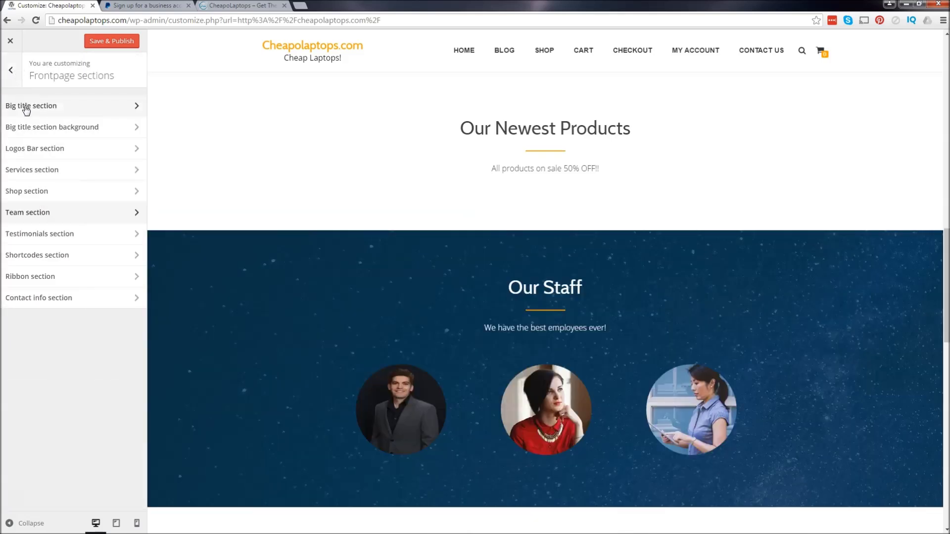
In the Testimonials section, change the main title to 'Meet Our Customers'
{"action": "left_click", "coordinate": [32, 237]}
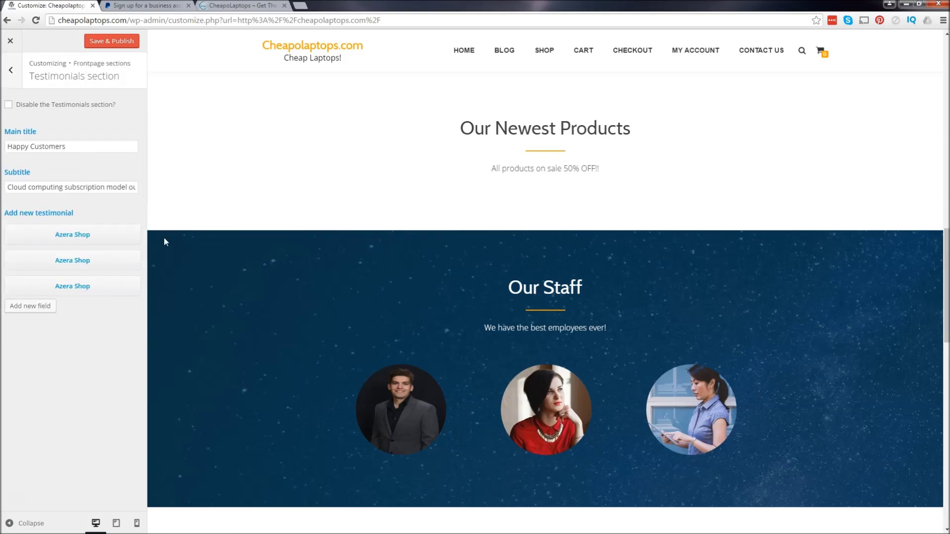
{"action": "scroll", "coordinate": [200, 279], "scroll_direction": "down", "scroll_amount": 7}
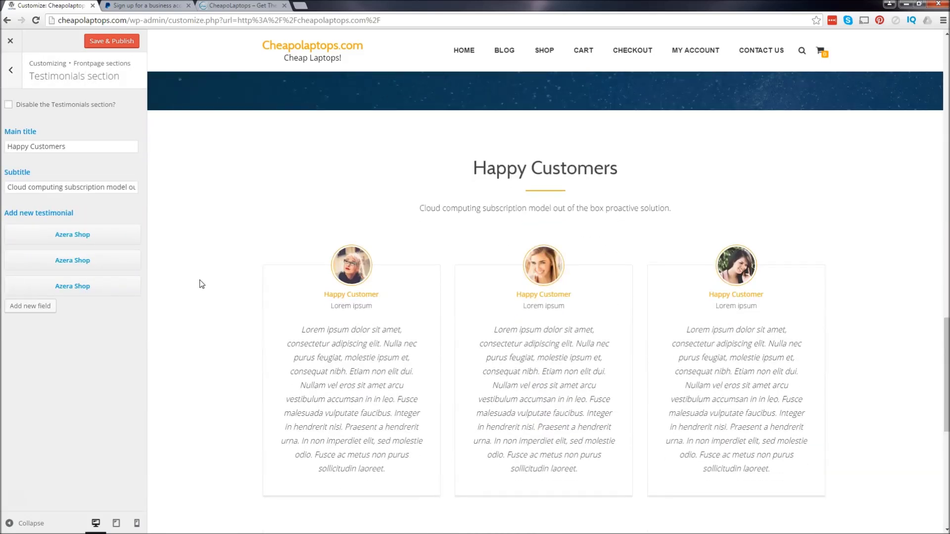
{"action": "scroll", "coordinate": [200, 281], "scroll_direction": "down", "scroll_amount": 1}
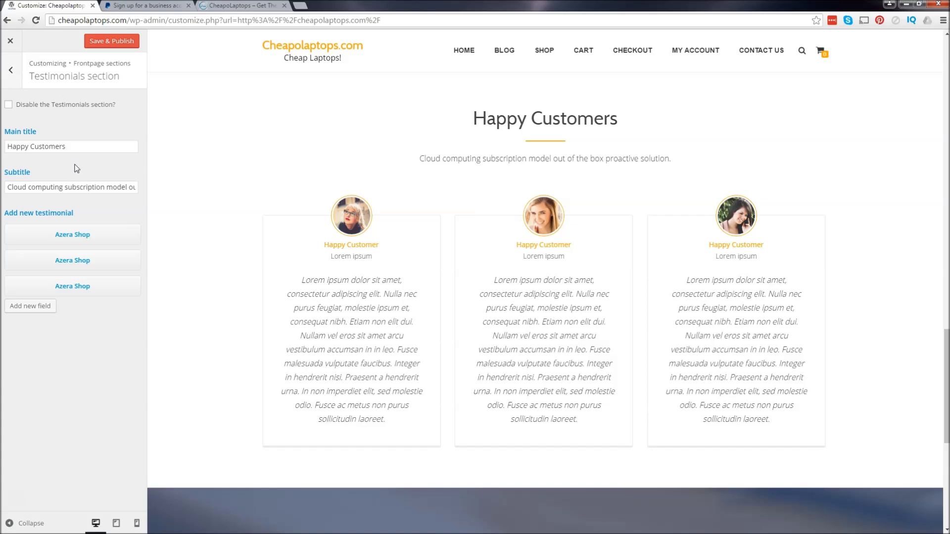
{"action": "triple_click", "coordinate": [76, 147]}
{"action": "type", "text": "Meet our"}
{"action": "key", "text": "BackSpace"}
{"action": "key", "text": "BackSpace"}
{"action": "key", "text": "BackSpace"}
{"action": "type", "text": "Our Customers"}
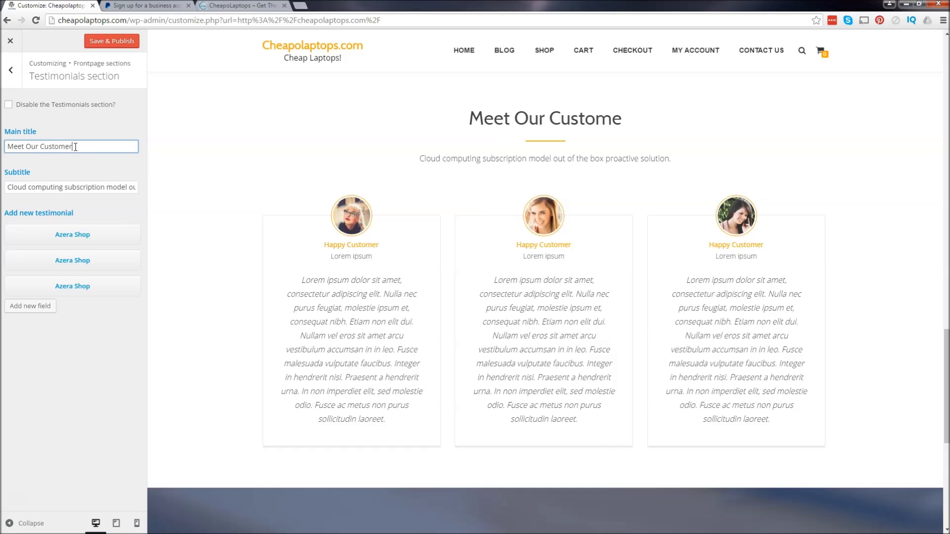
Set the subtitle to 'Meet our really happy customers! They love us!' and expand the first testimonial
{"action": "triple_click", "coordinate": [83, 182]}
{"action": "key", "text": "BackSpace"}
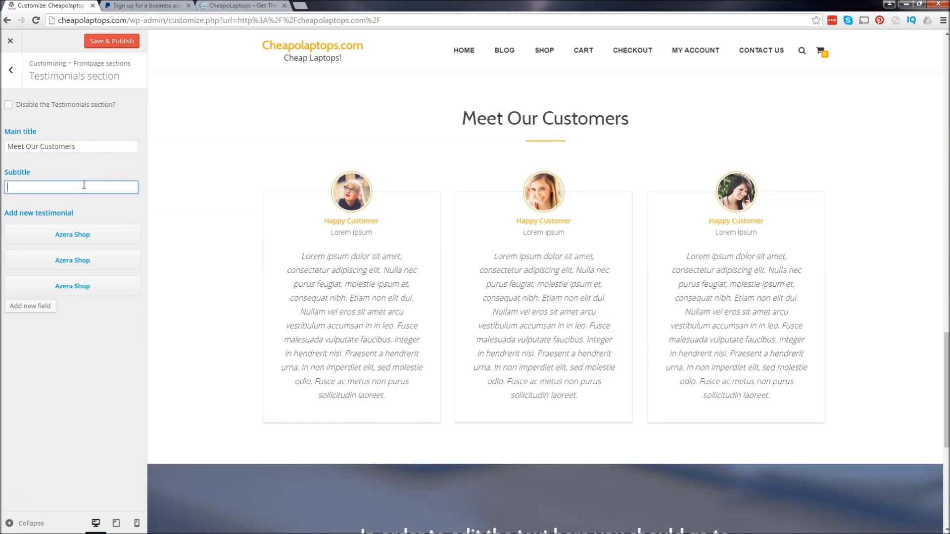
{"action": "type", "text": "Meet "}
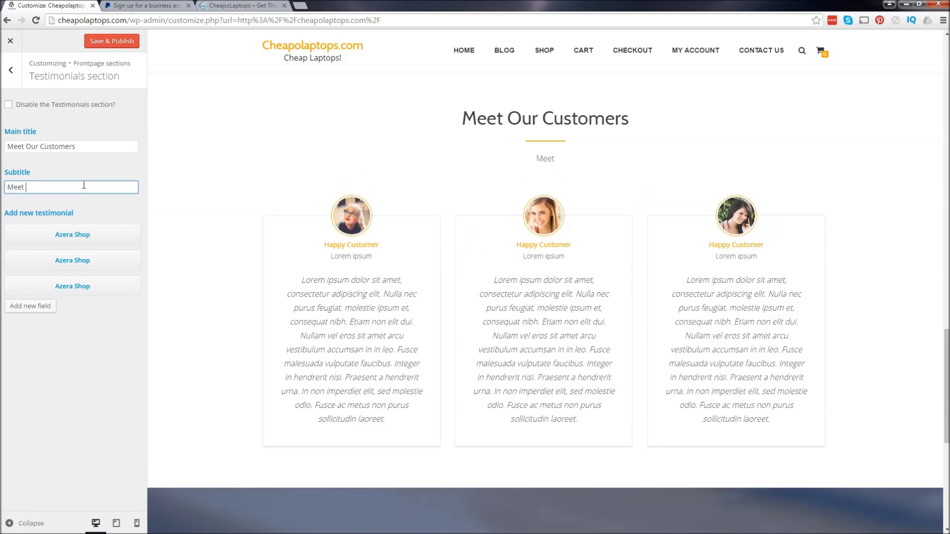
{"action": "type", "text": "our really happy customers! They love us!"}
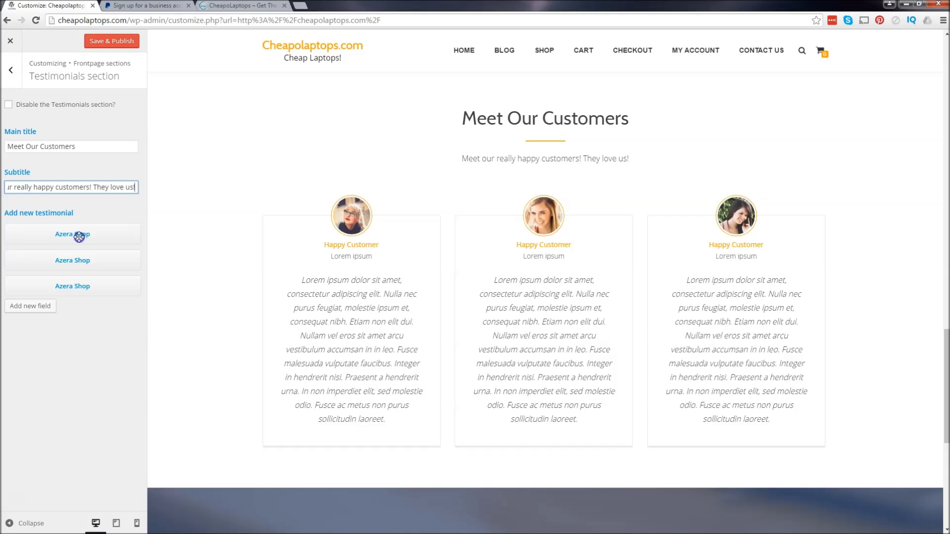
{"action": "left_click", "coordinate": [77, 236]}
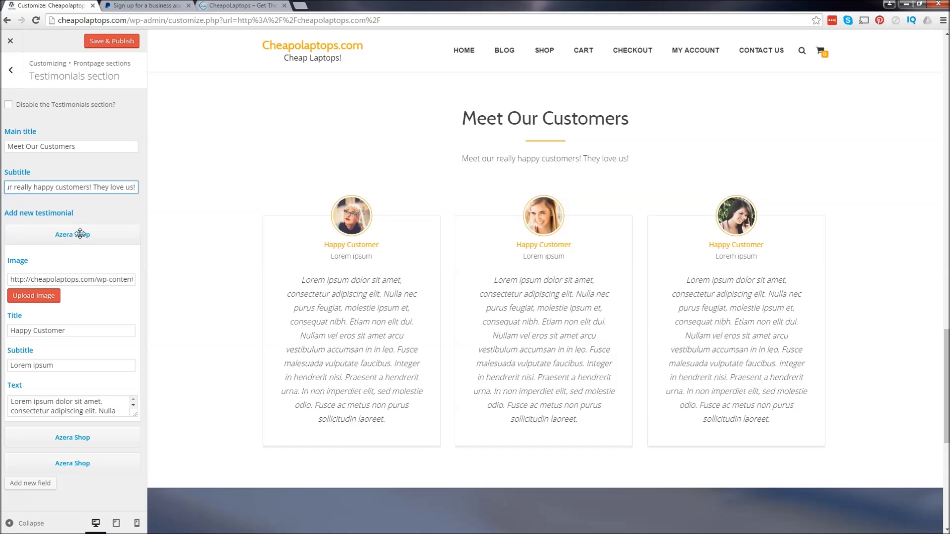
Insert the P9 suit portrait as the first testimonial's image
{"action": "double_click", "coordinate": [67, 281]}
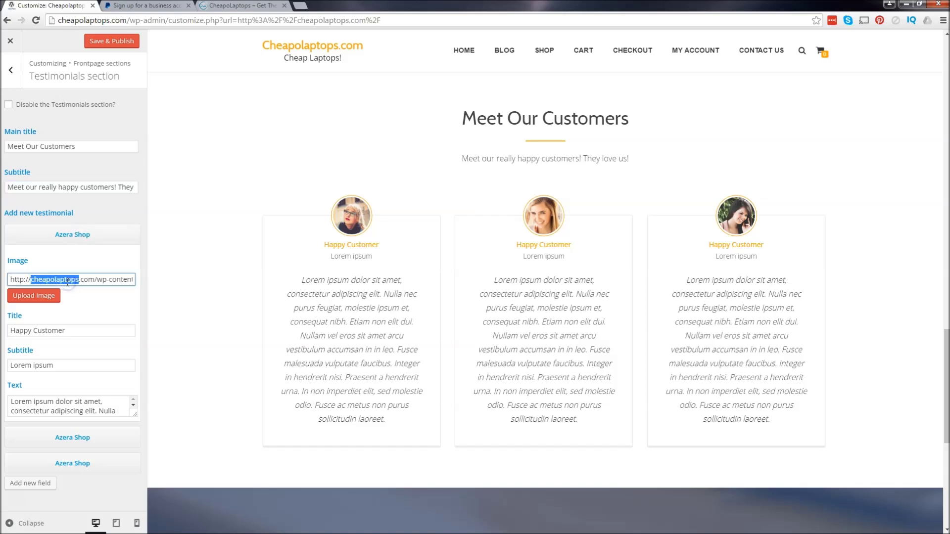
{"action": "left_click", "coordinate": [28, 300]}
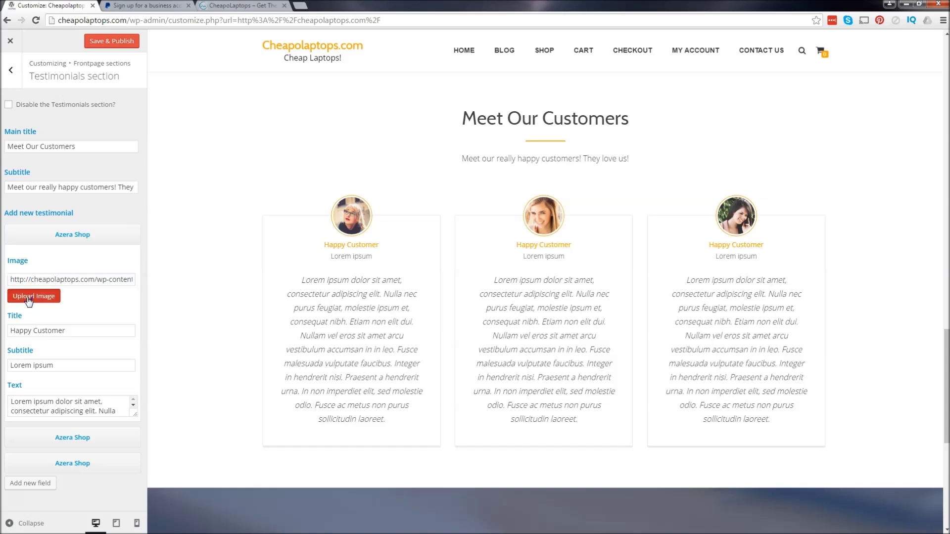
{"action": "left_click", "coordinate": [152, 145]}
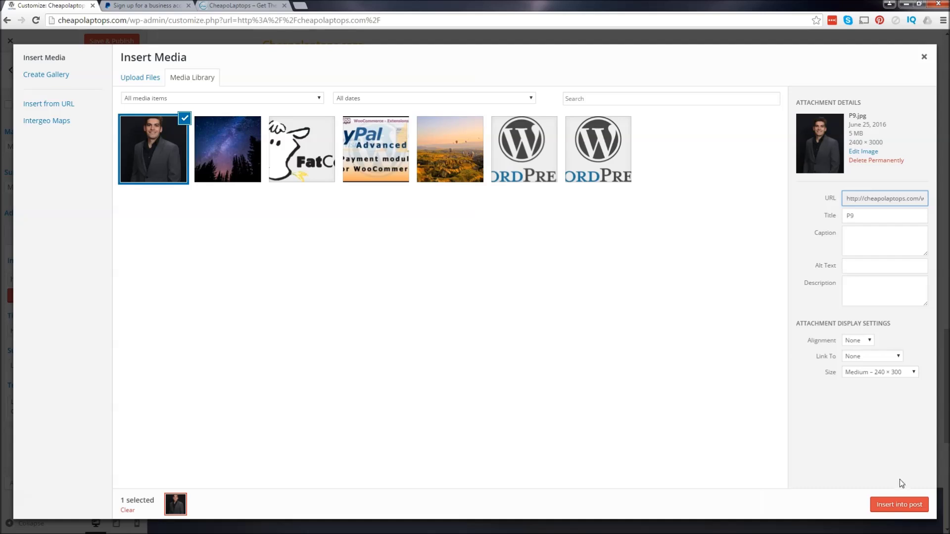
{"action": "left_click", "coordinate": [904, 505]}
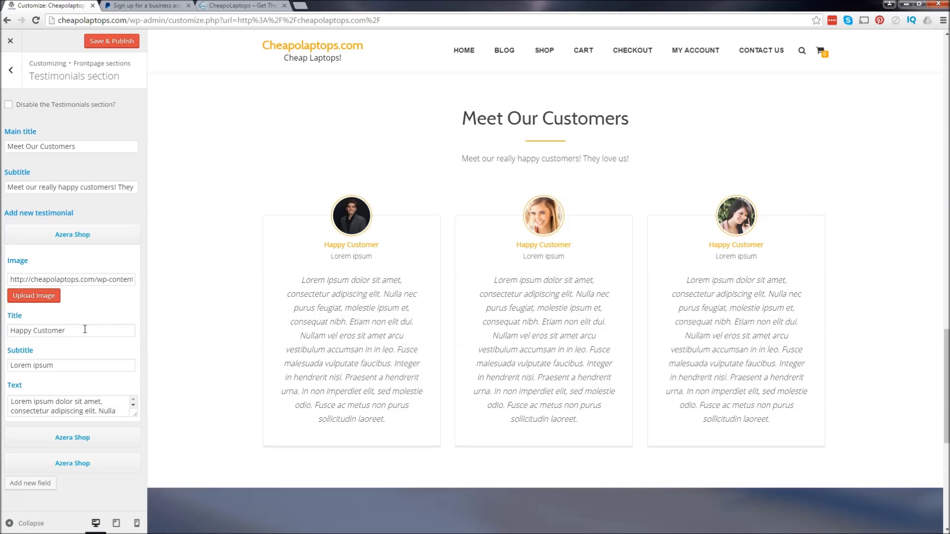
Give the testimonial a new name, subtitle 'Youtube.com', and prepend 'Hi how are you!' to its text
{"action": "left_click_drag", "start_coordinate": [85, 330], "coordinate": [10, 331]}
{"action": "type", "text": "Darrel Wilson"}
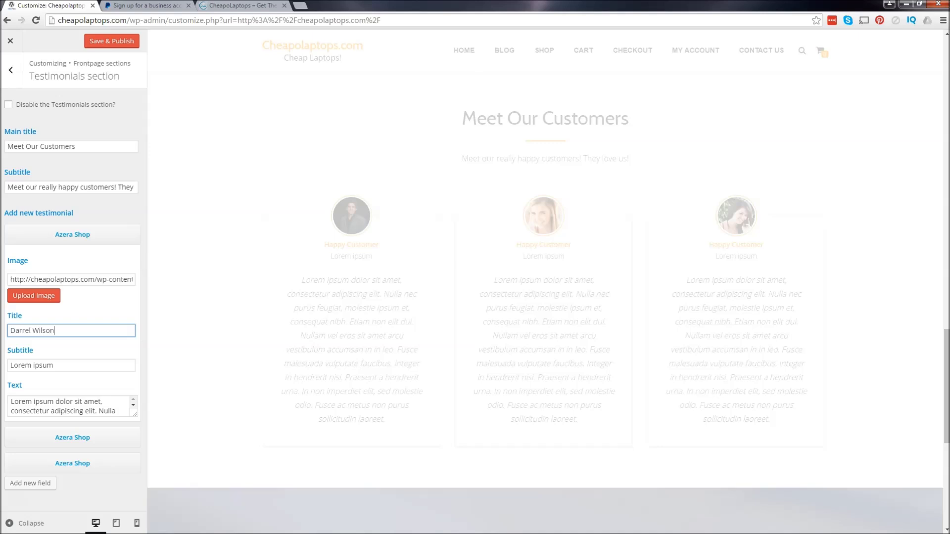
{"action": "key", "text": "Tab"}
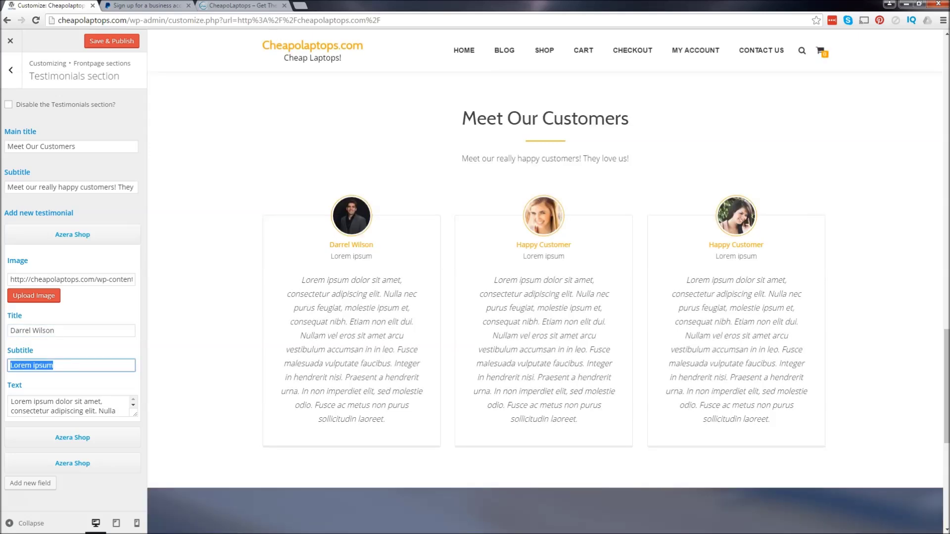
{"action": "type", "text": "Youtube.com"}
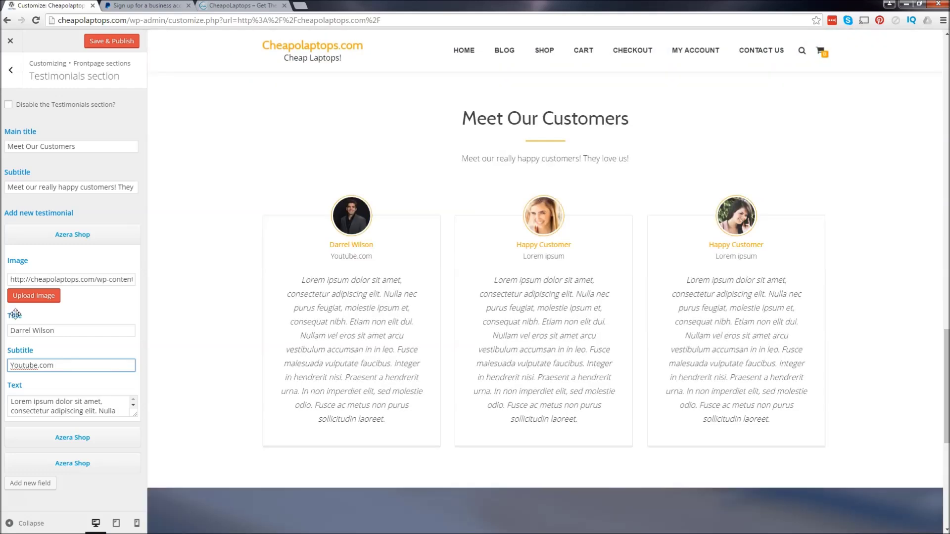
{"action": "left_click", "coordinate": [87, 405]}
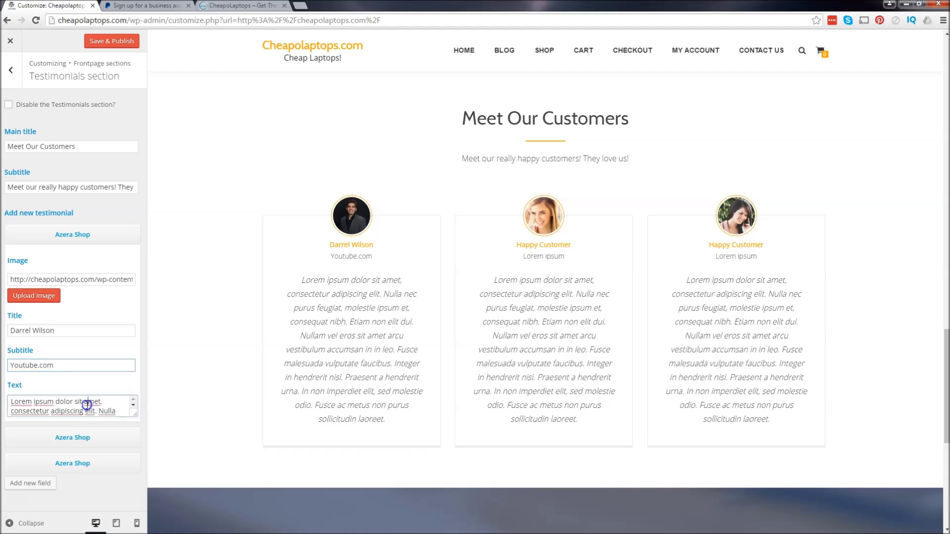
{"action": "key", "text": "ctrl+a"}
{"action": "left_click", "coordinate": [87, 405]}
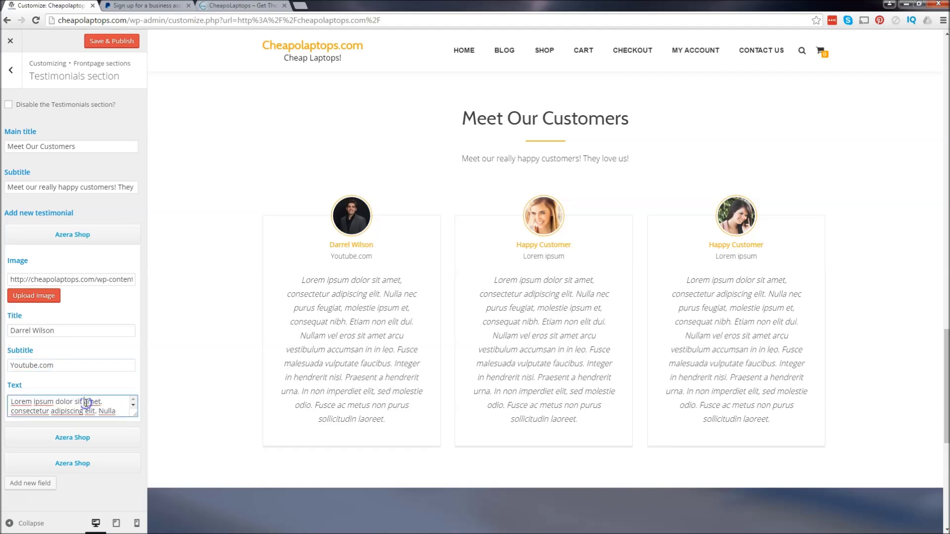
{"action": "left_click", "coordinate": [14, 404]}
{"action": "type", "text": "Hi how are you!"}
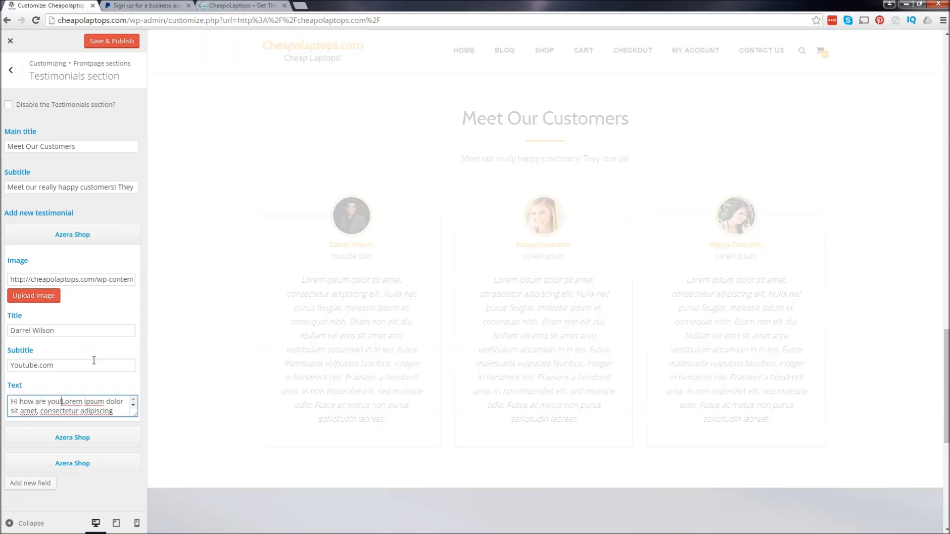
{"action": "left_click_drag", "start_coordinate": [286, 280], "coordinate": [336, 278]}
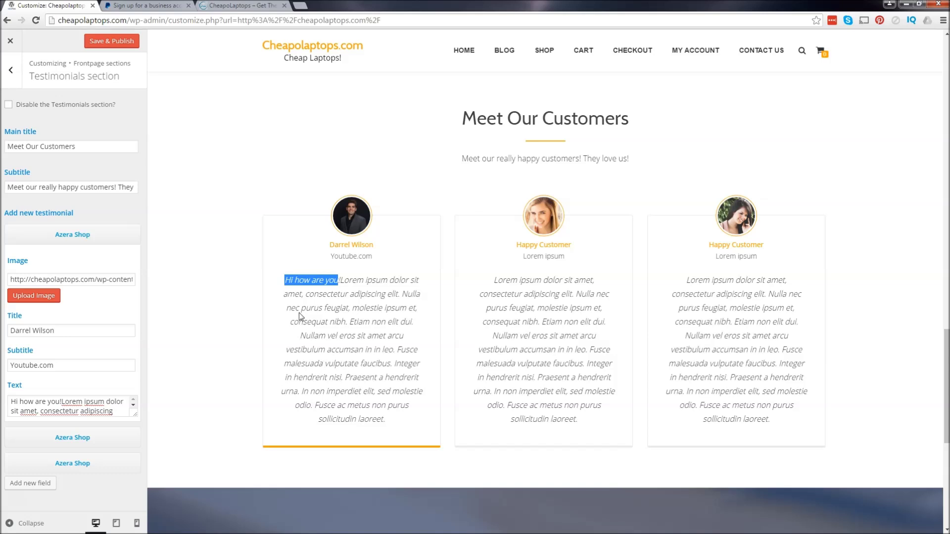
Save & Publish the testimonial changes and collapse the first testimonial
{"action": "left_click", "coordinate": [110, 44]}
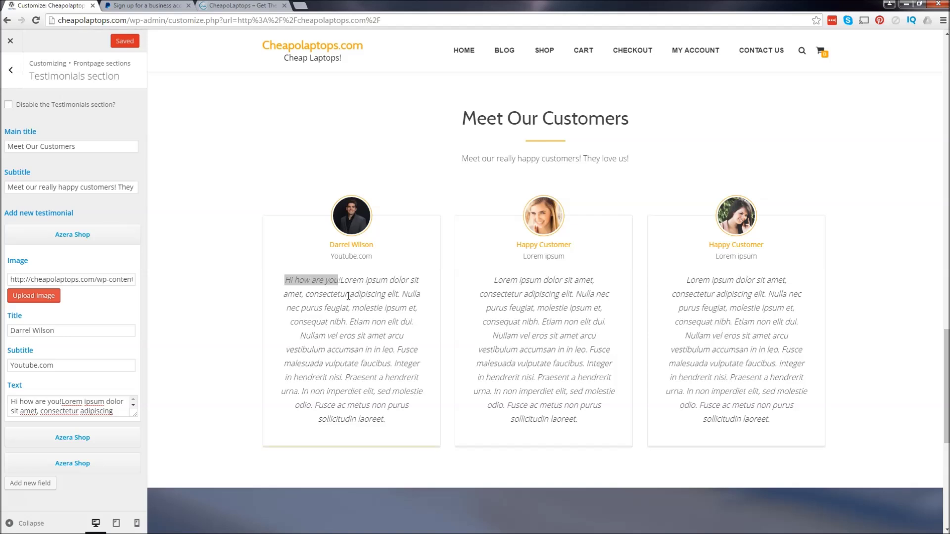
{"action": "left_click", "coordinate": [369, 310]}
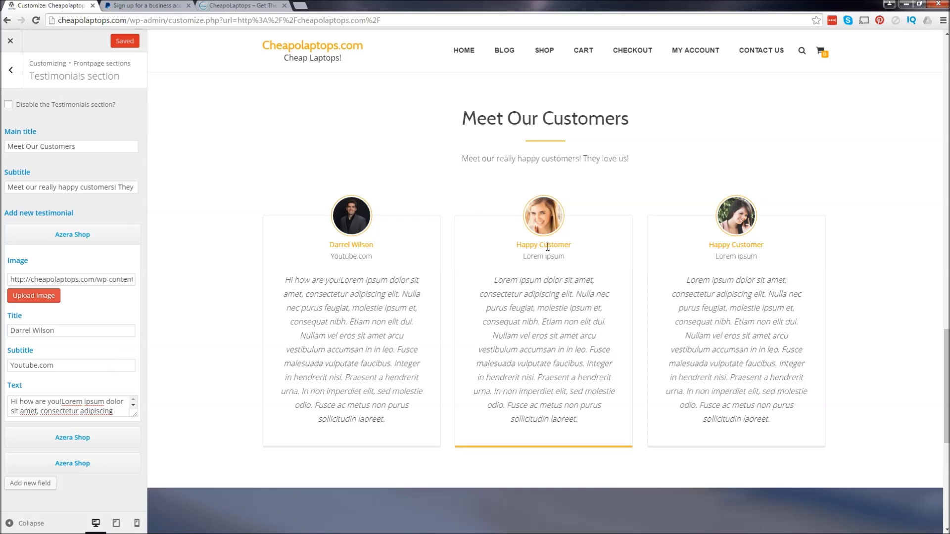
{"action": "left_click", "coordinate": [94, 235]}
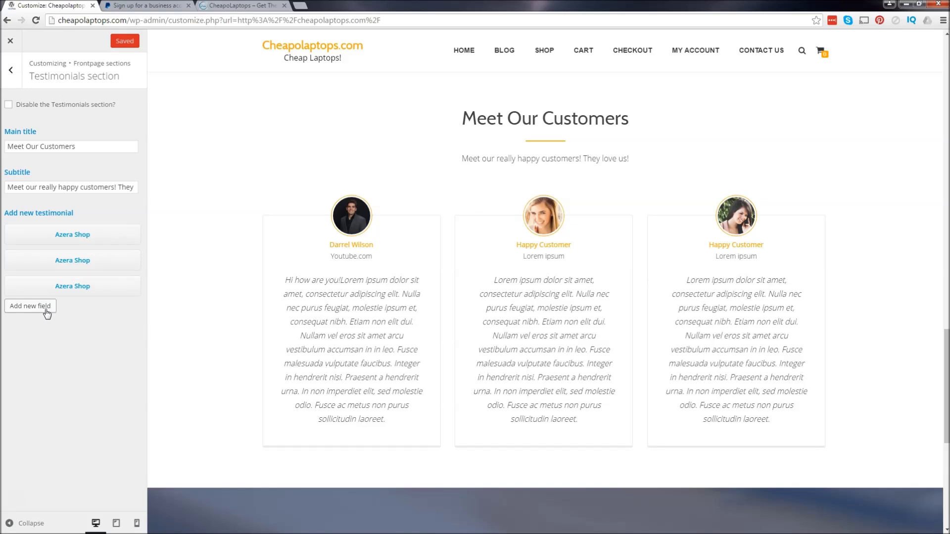
Open the Shortcodes section and expand its Azera Shop entry
{"action": "left_click", "coordinate": [11, 72]}
{"action": "scroll", "coordinate": [214, 244], "scroll_direction": "down", "scroll_amount": 4}
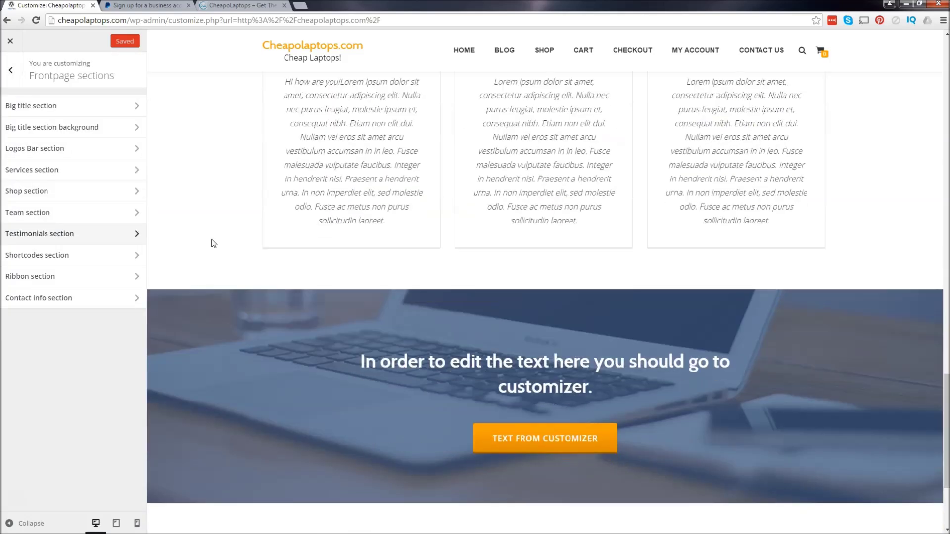
{"action": "scroll", "coordinate": [213, 241], "scroll_direction": "down", "scroll_amount": 2}
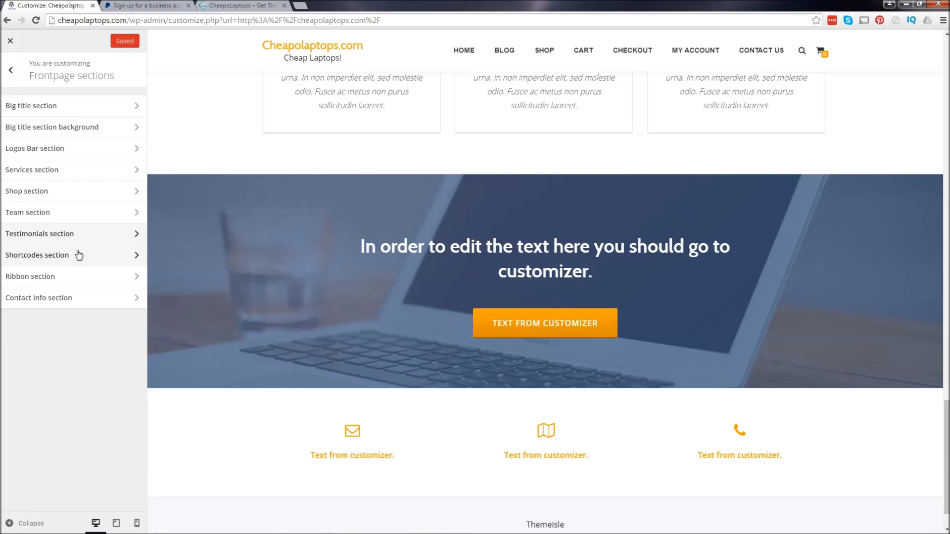
{"action": "left_click", "coordinate": [78, 255]}
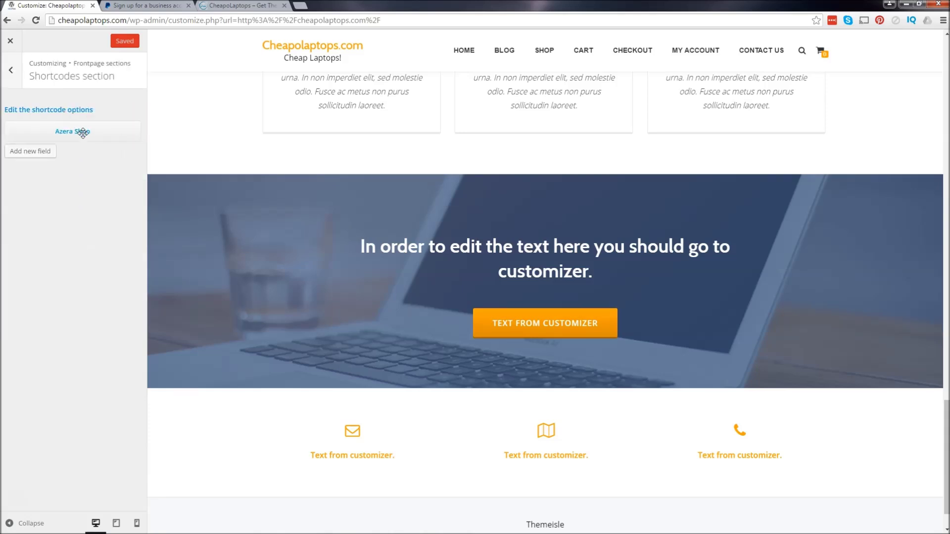
{"action": "scroll", "coordinate": [244, 170], "scroll_direction": "up", "scroll_amount": 3}
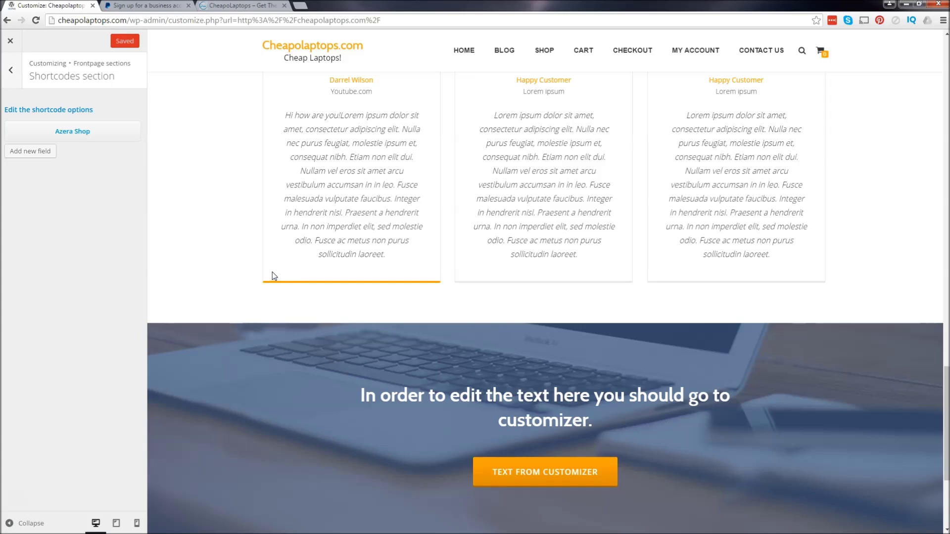
{"action": "left_click", "coordinate": [107, 131]}
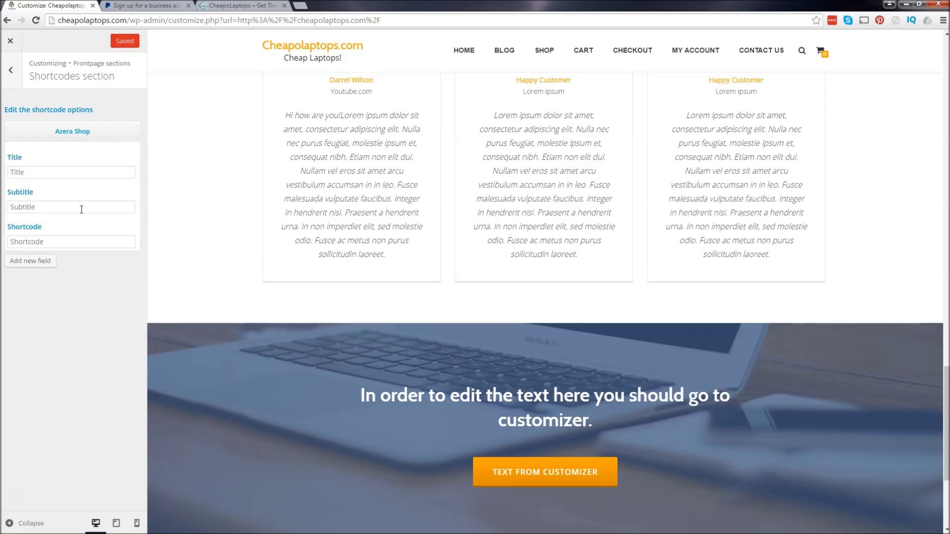
Enter a trial title 'How are you!' and subtitle 'amazing!' for the shortcode entry
{"action": "left_click", "coordinate": [90, 242]}
{"action": "left_click", "coordinate": [90, 210]}
{"action": "left_click", "coordinate": [90, 173]}
{"action": "left_click", "coordinate": [90, 208]}
{"action": "left_click", "coordinate": [91, 242]}
{"action": "left_click", "coordinate": [90, 170]}
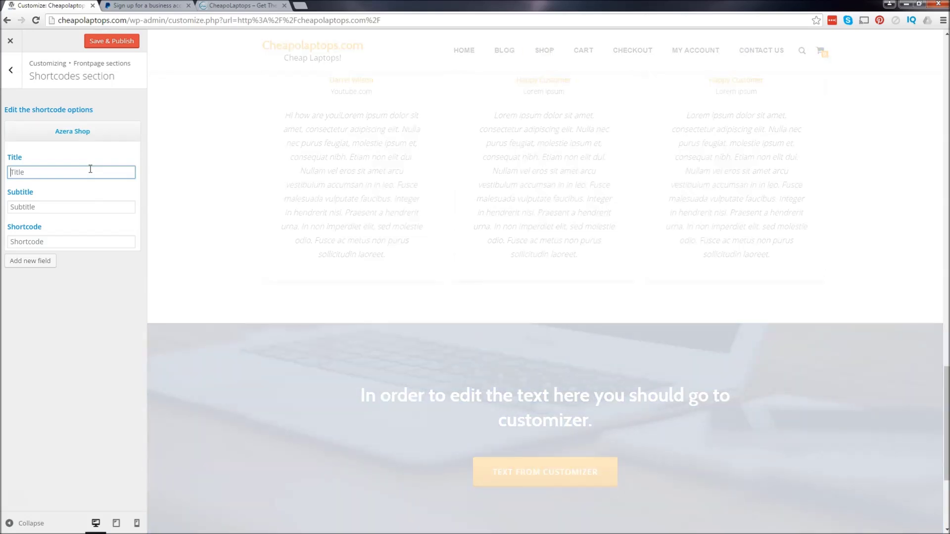
{"action": "type", "text": "How are you"}
{"action": "key", "text": "BackSpace"}
{"action": "key", "text": "BackSpace"}
{"action": "key", "text": "BackSpace"}
{"action": "type", "text": "you!"}
{"action": "key", "text": "Tab"}
{"action": "type", "text": "amazin"}
{"action": "key", "text": "Tab"}
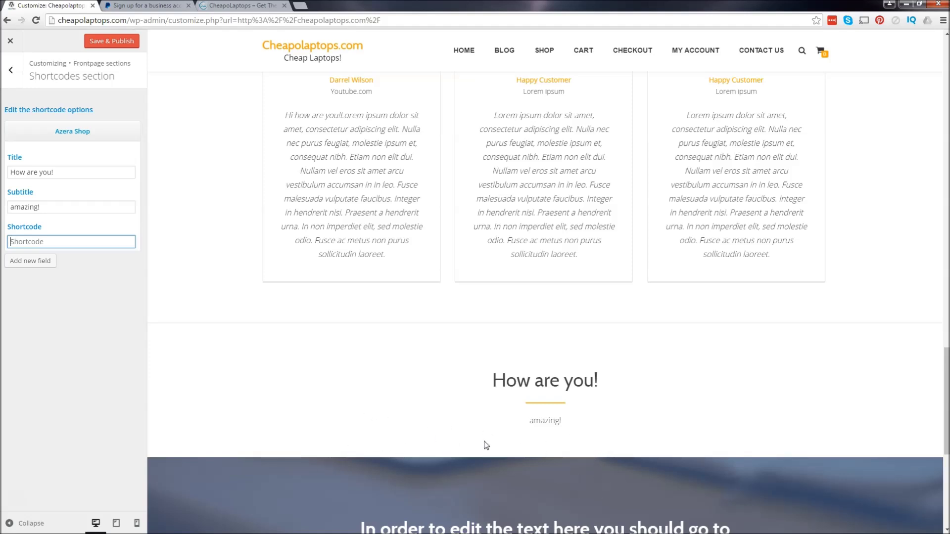
Delete both the trial subtitle and heading so the entry's fields are empty
{"action": "left_click", "coordinate": [74, 206]}
{"action": "triple_click", "coordinate": [75, 208]}
{"action": "key", "text": "BackSpace"}
{"action": "triple_click", "coordinate": [80, 171]}
{"action": "key", "text": "BackSpace"}
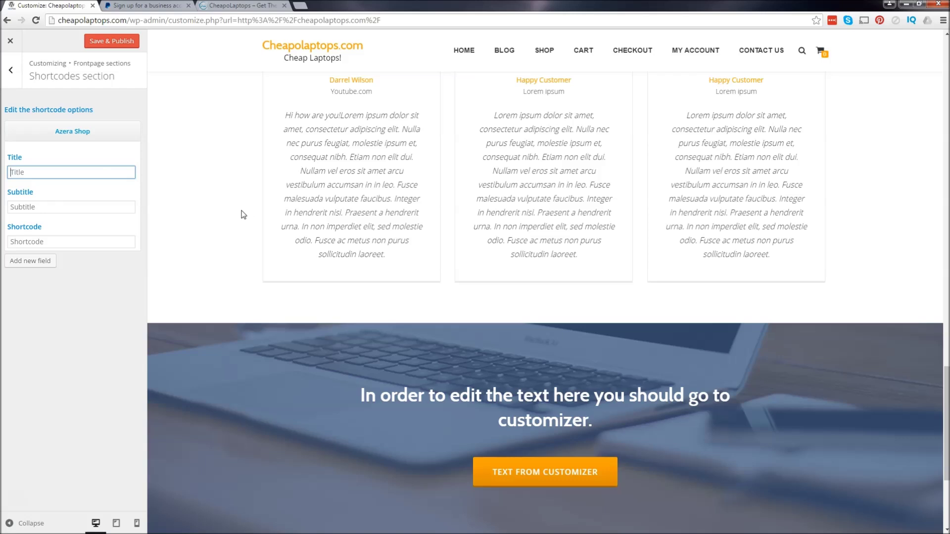
{"action": "scroll", "coordinate": [245, 200], "scroll_direction": "down", "scroll_amount": 4}
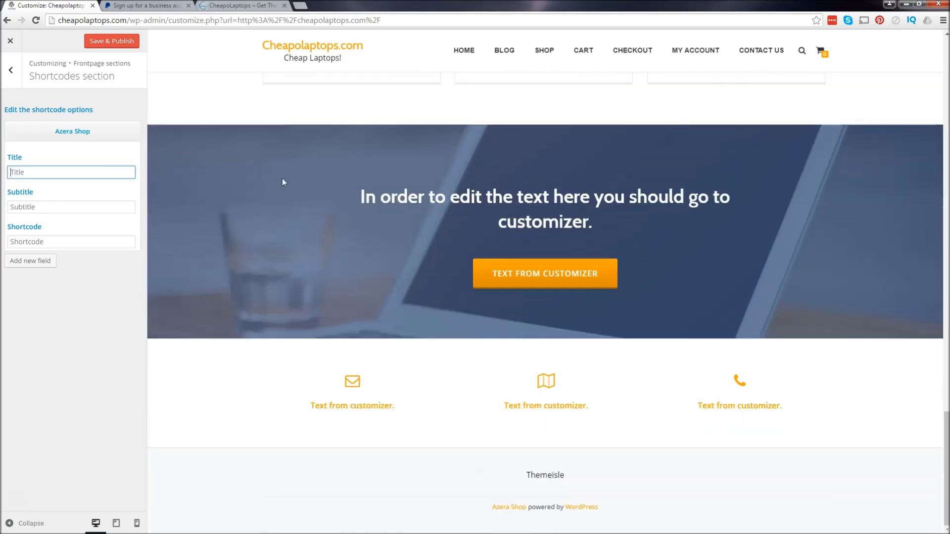
Upload river.jpg from Desktop > slider as the new Ribbon section background image
{"action": "left_click", "coordinate": [11, 71]}
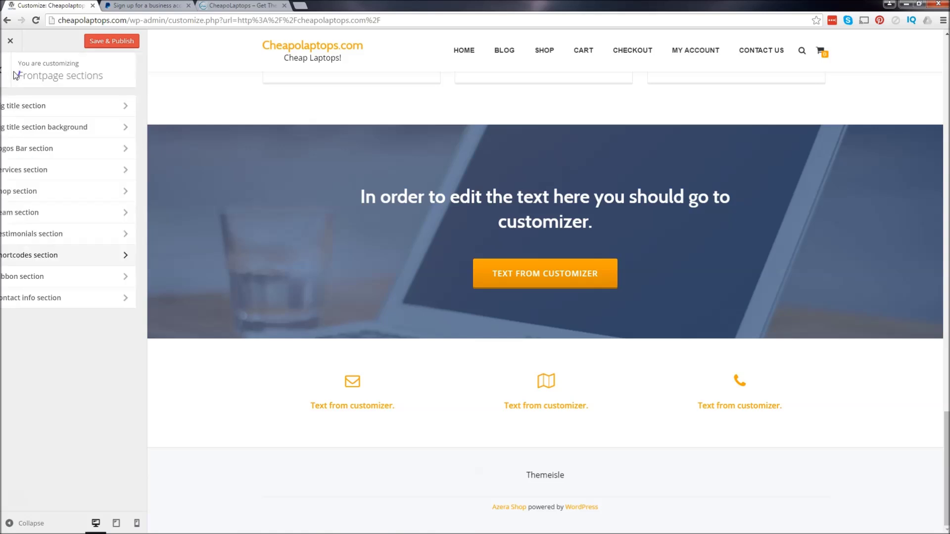
{"action": "left_click", "coordinate": [19, 277]}
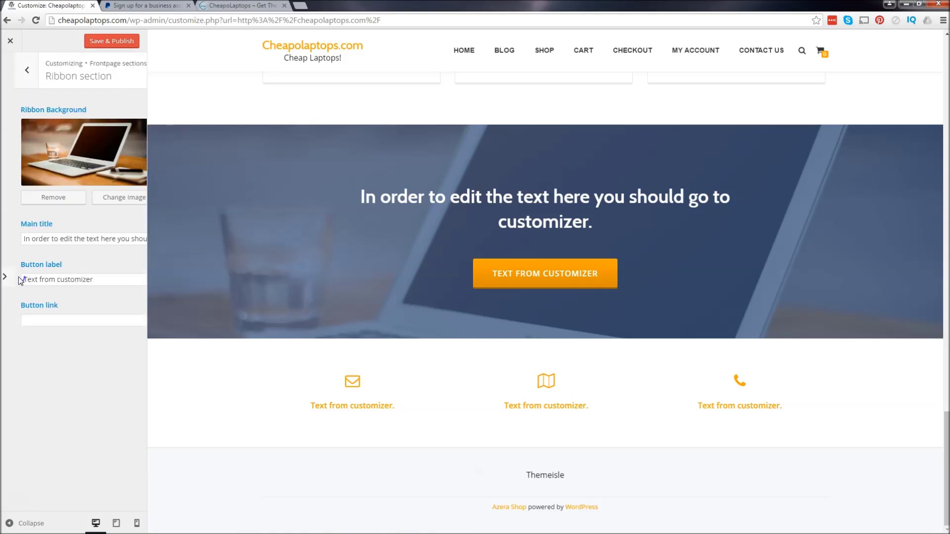
{"action": "left_click", "coordinate": [109, 198]}
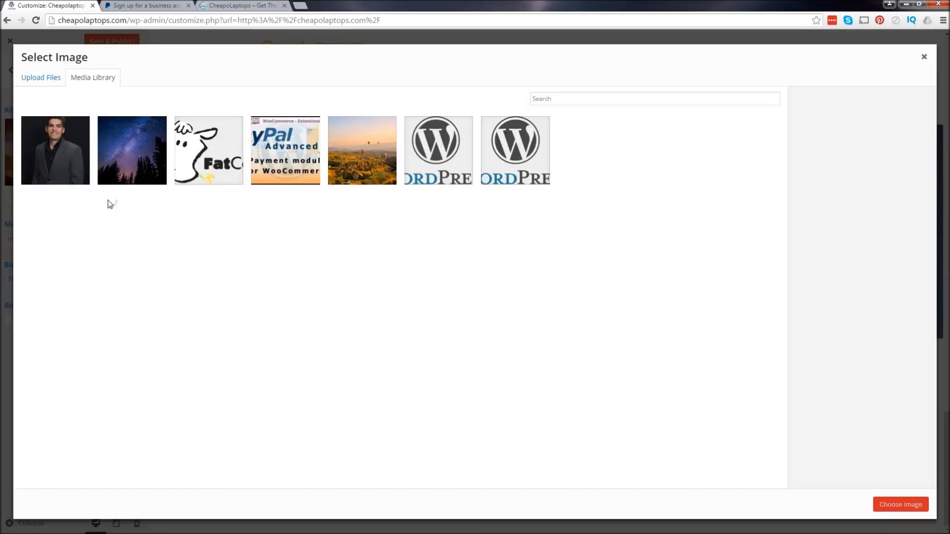
{"action": "left_click", "coordinate": [42, 80]}
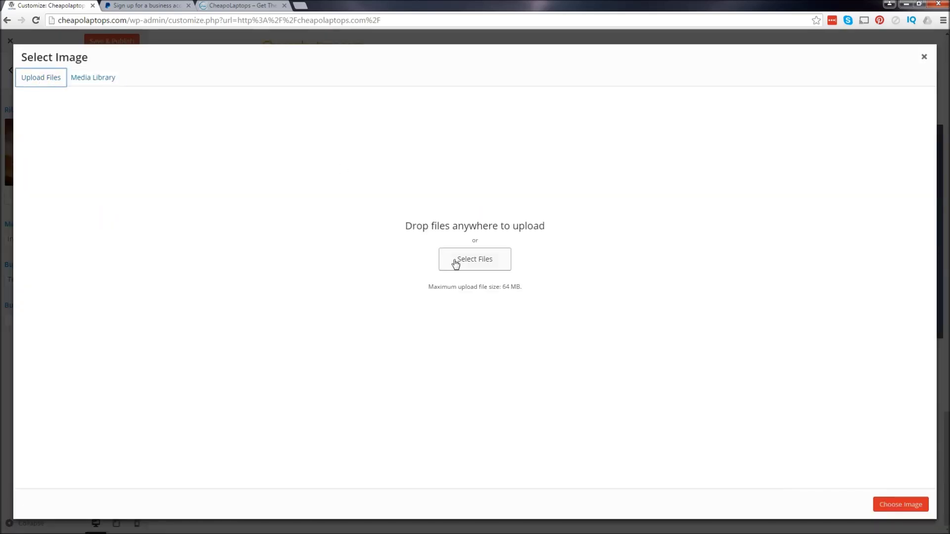
{"action": "left_click", "coordinate": [454, 260]}
{"action": "left_click", "coordinate": [38, 67]}
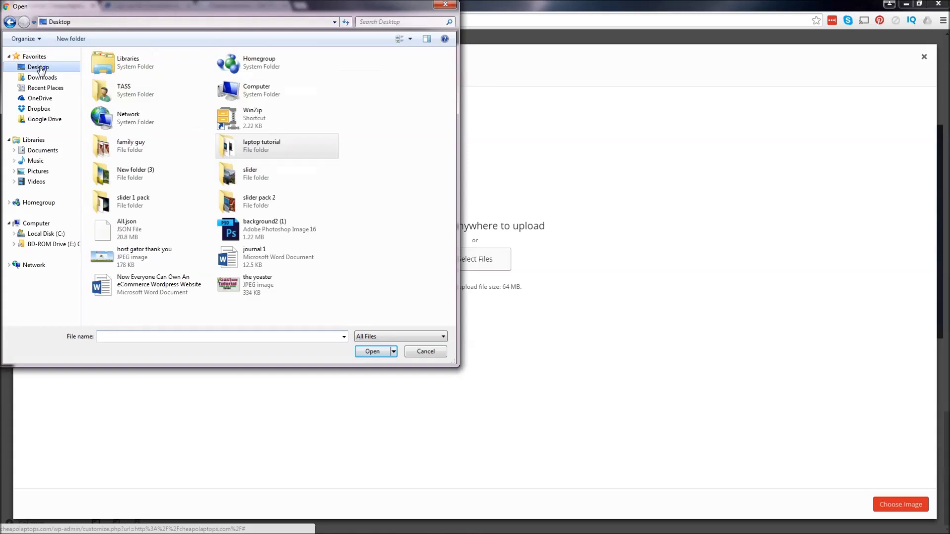
{"action": "double_click", "coordinate": [242, 177]}
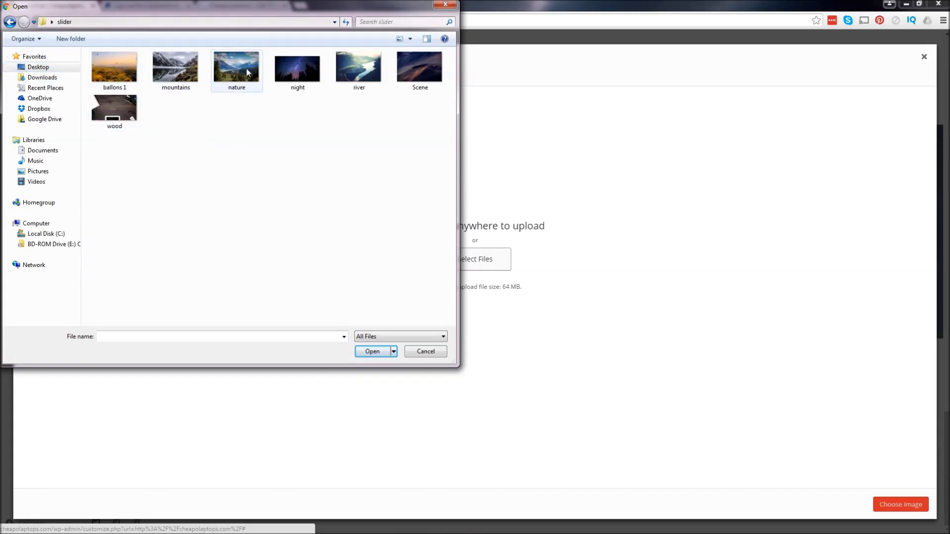
{"action": "double_click", "coordinate": [364, 71]}
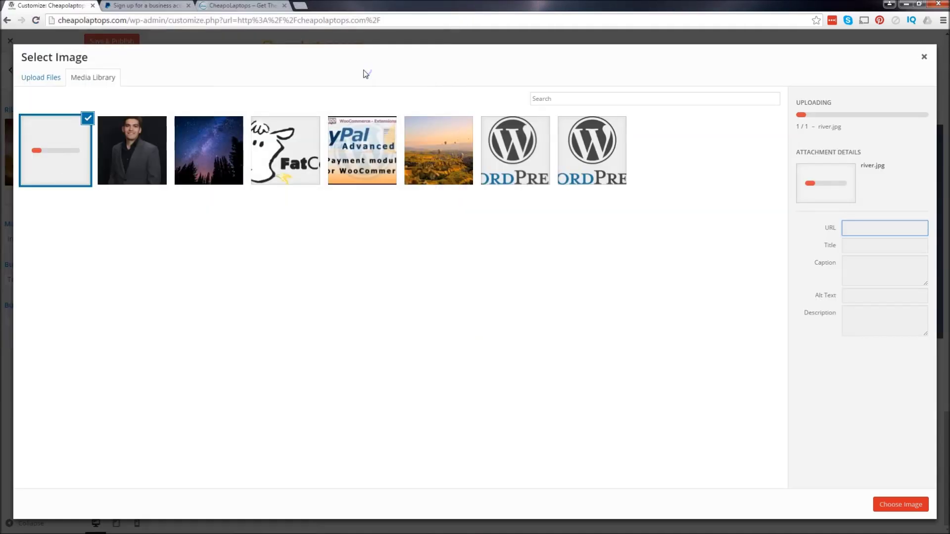
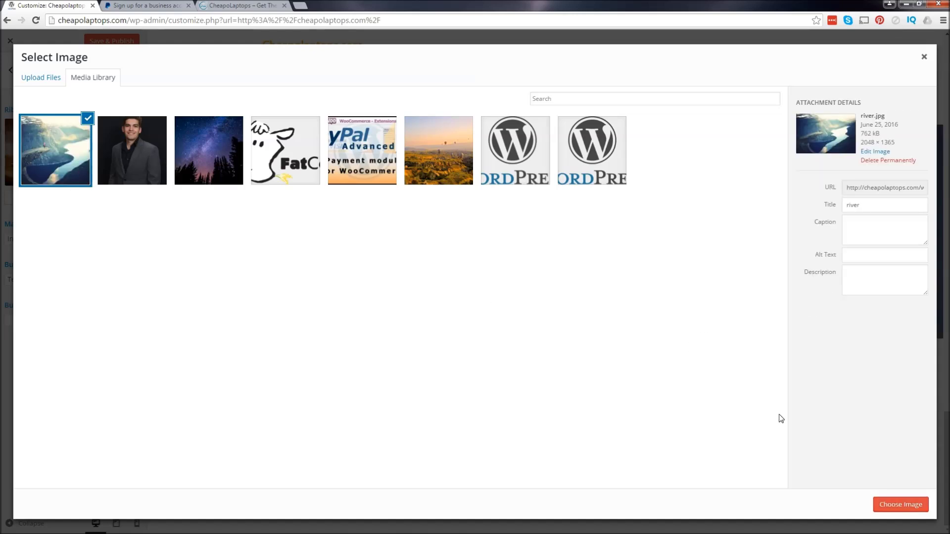
Confirm river.jpg from the Media Library as the Ribbon section background
{"action": "left_click", "coordinate": [906, 510]}
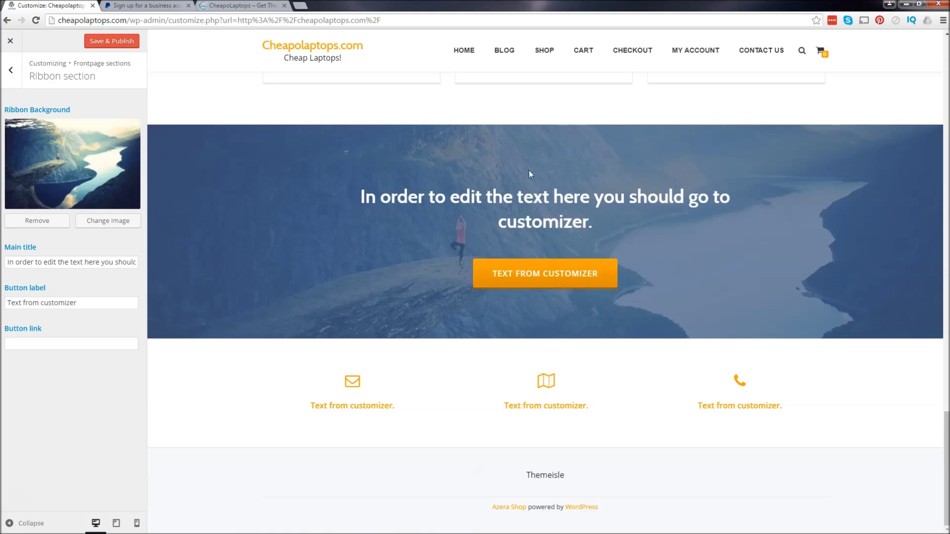
Change the ribbon headline to 'We have the best products on sale! Come see why!' and button to 'Browse Our Shop'
{"action": "triple_click", "coordinate": [75, 265]}
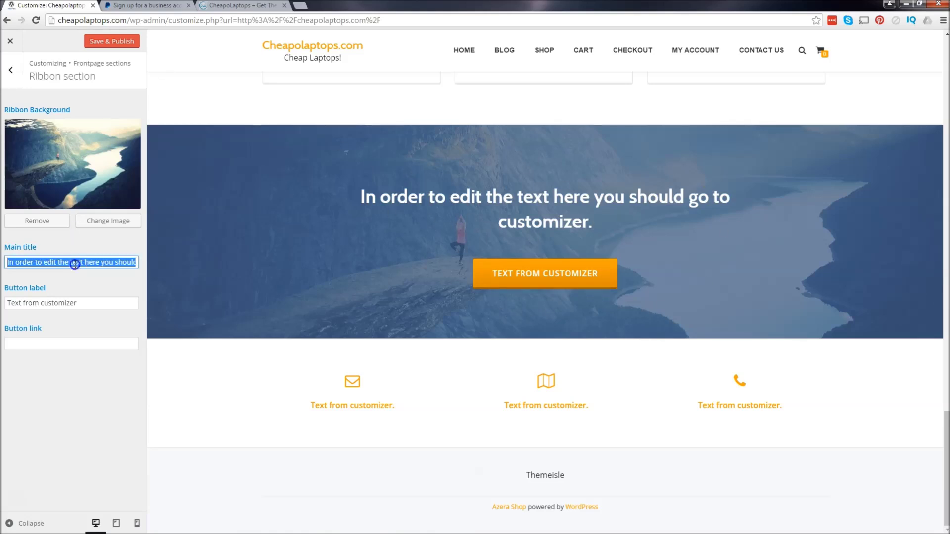
{"action": "type", "text": "We have the best products"}
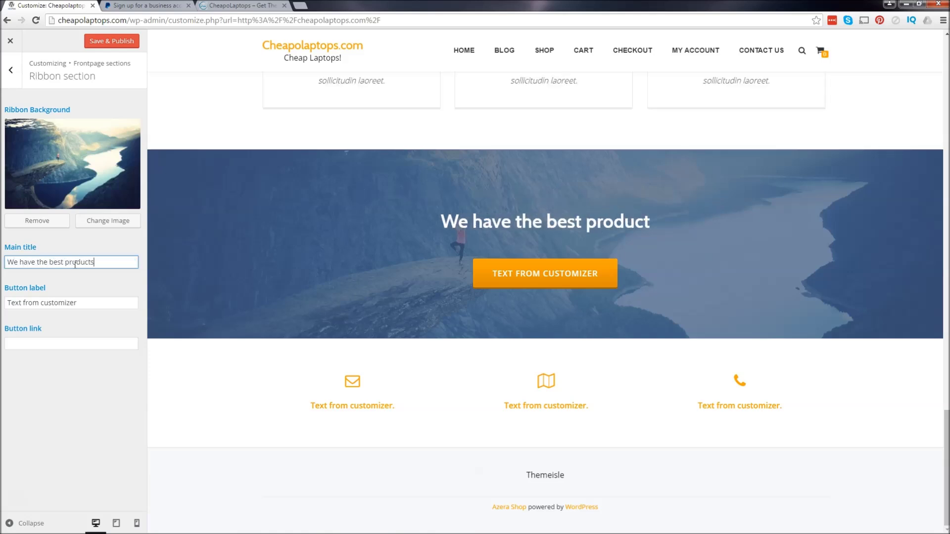
{"action": "type", "text": " on sale! Co"}
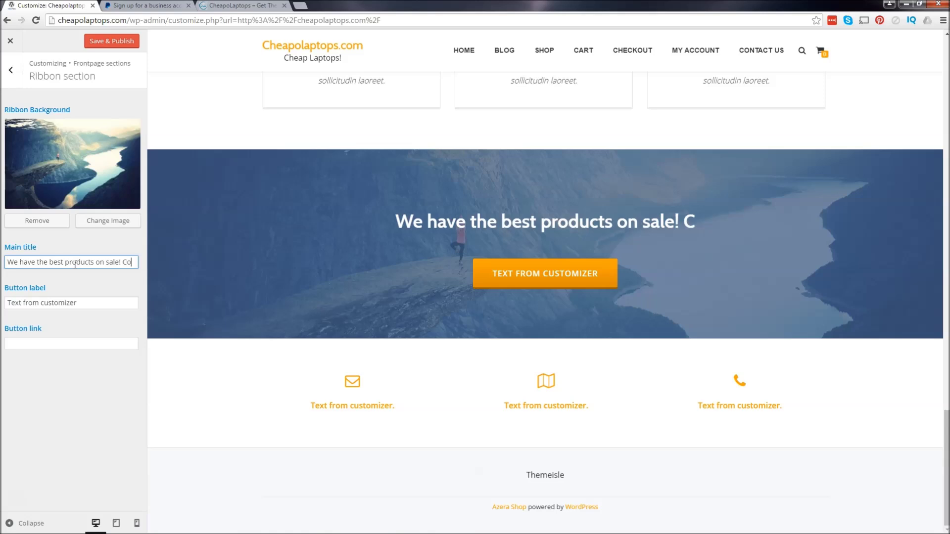
{"action": "type", "text": "me see why!"}
{"action": "key", "text": "Tab"}
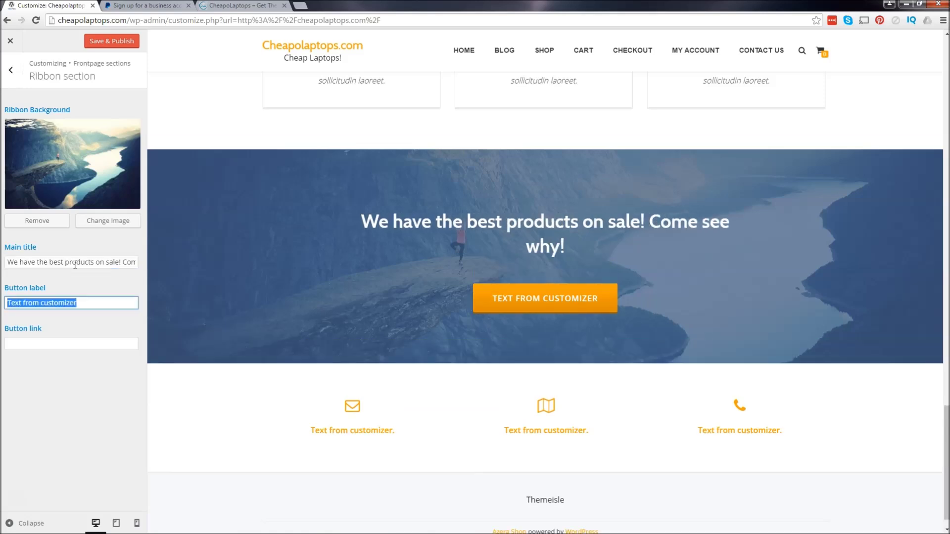
{"action": "type", "text": "B"}
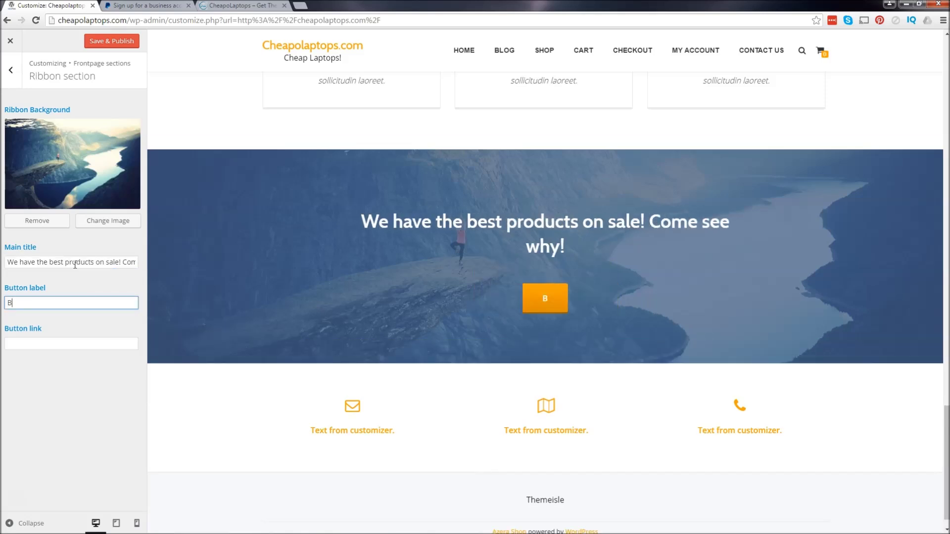
{"action": "type", "text": "rowse Our Shop"}
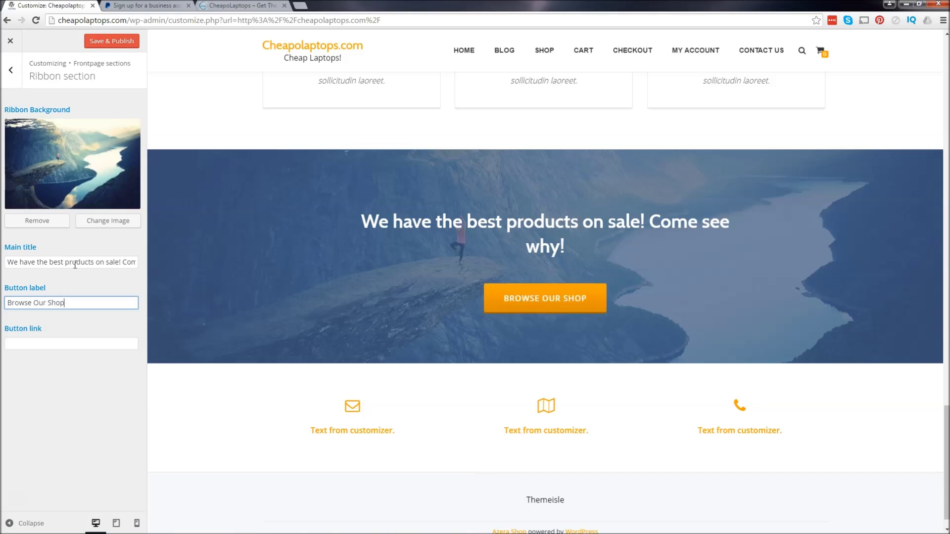
{"action": "key", "text": "Tab"}
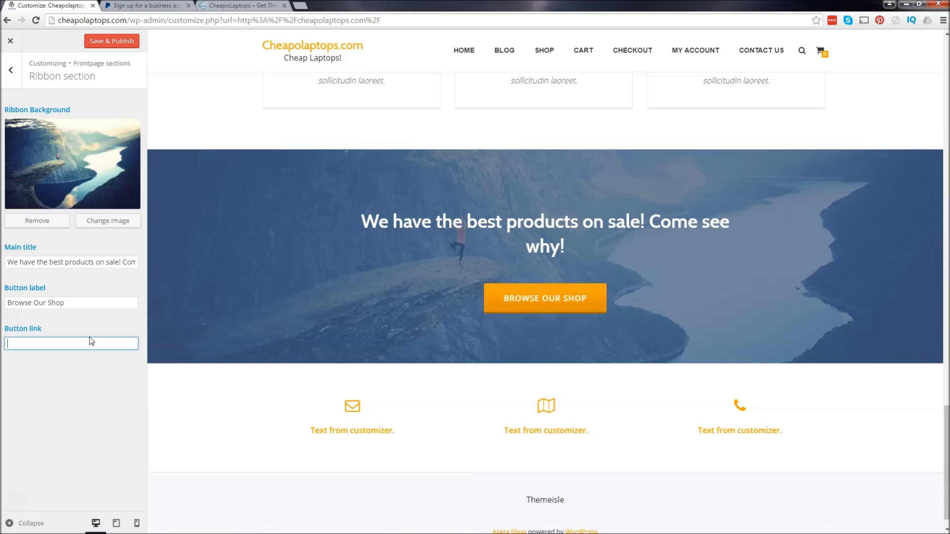
Publish the ribbon changes and return to the Frontpage sections list
{"action": "left_click", "coordinate": [108, 46]}
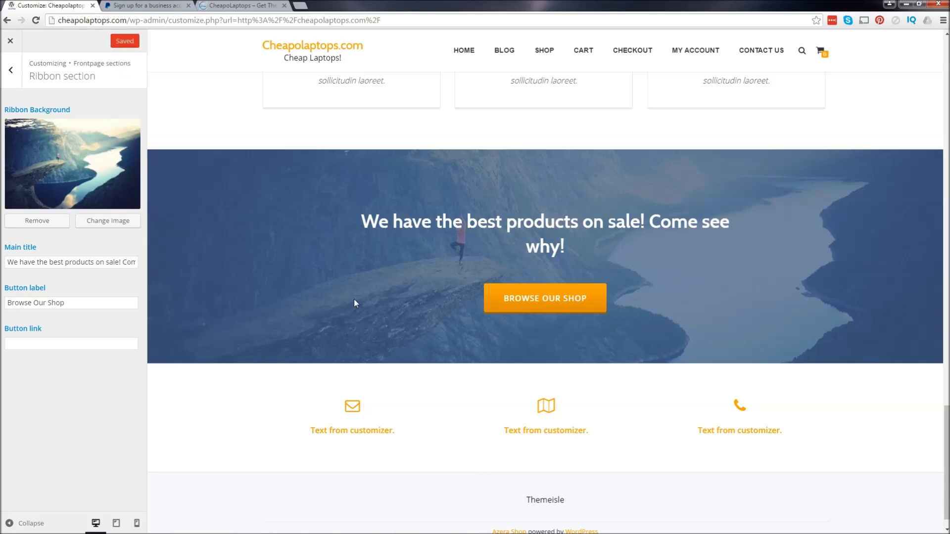
{"action": "scroll", "coordinate": [472, 246], "scroll_direction": "up", "scroll_amount": 12}
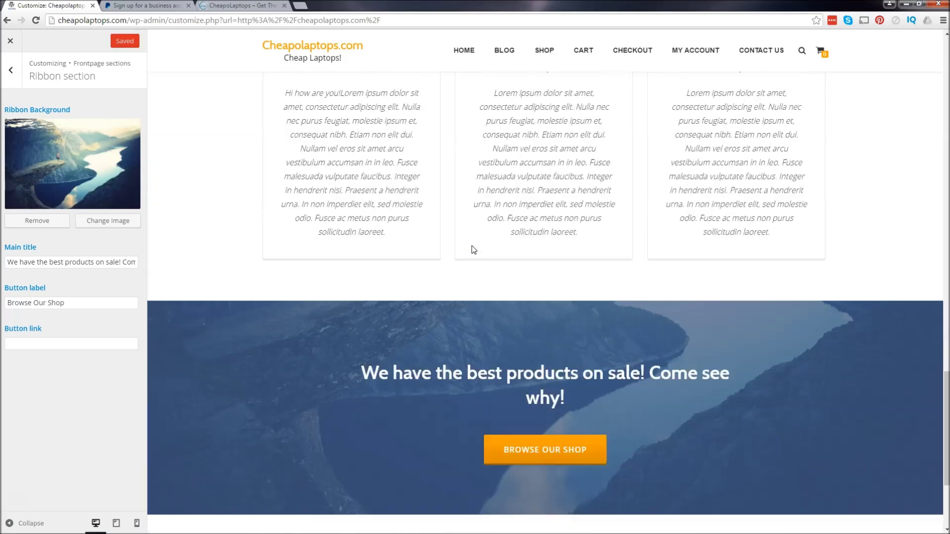
{"action": "scroll", "coordinate": [583, 246], "scroll_direction": "up", "scroll_amount": 13}
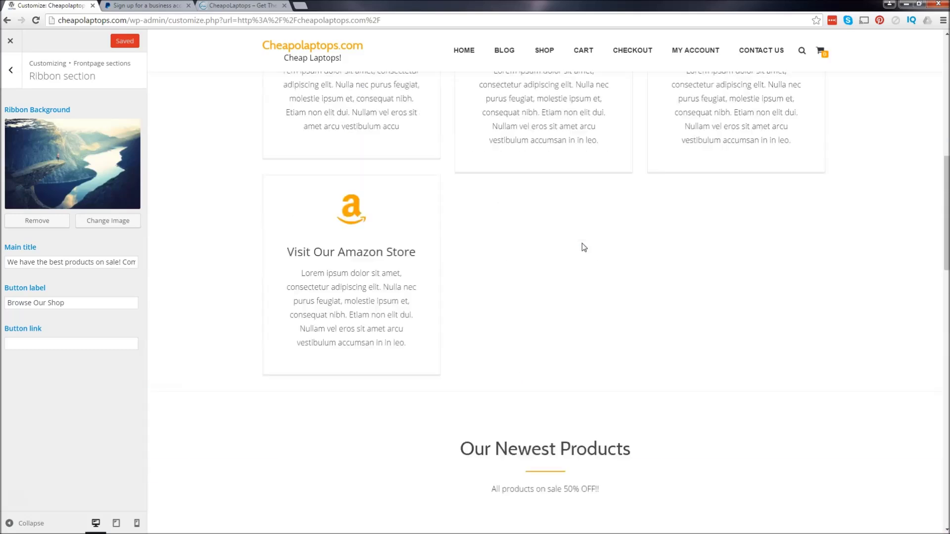
{"action": "scroll", "coordinate": [584, 246], "scroll_direction": "down", "scroll_amount": 6}
{"action": "scroll", "coordinate": [584, 247], "scroll_direction": "down", "scroll_amount": 15}
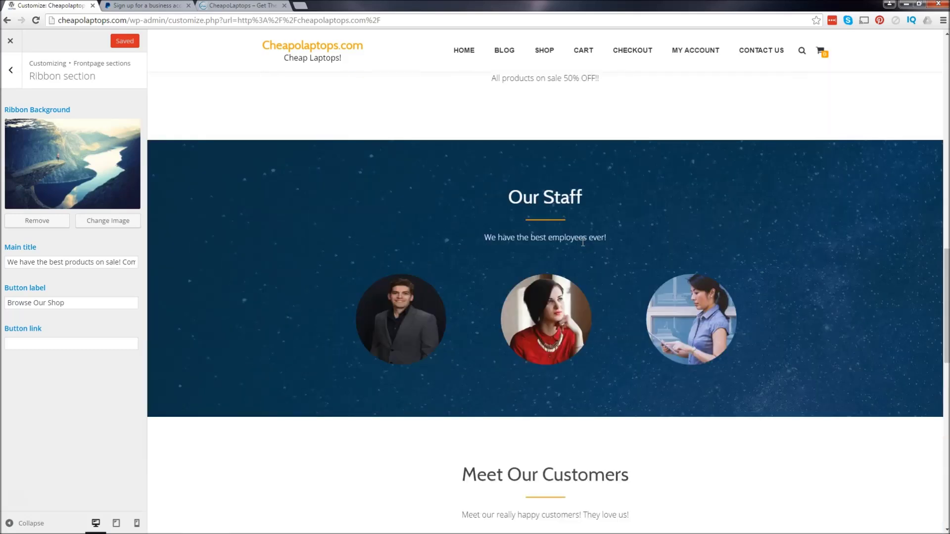
{"action": "scroll", "coordinate": [584, 246], "scroll_direction": "down", "scroll_amount": 2}
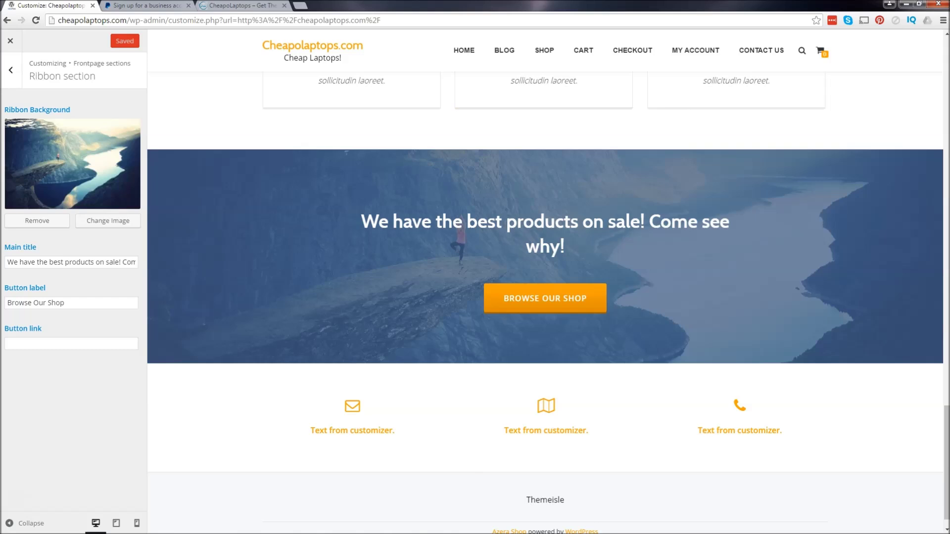
{"action": "scroll", "coordinate": [498, 220], "scroll_direction": "down", "scroll_amount": 1}
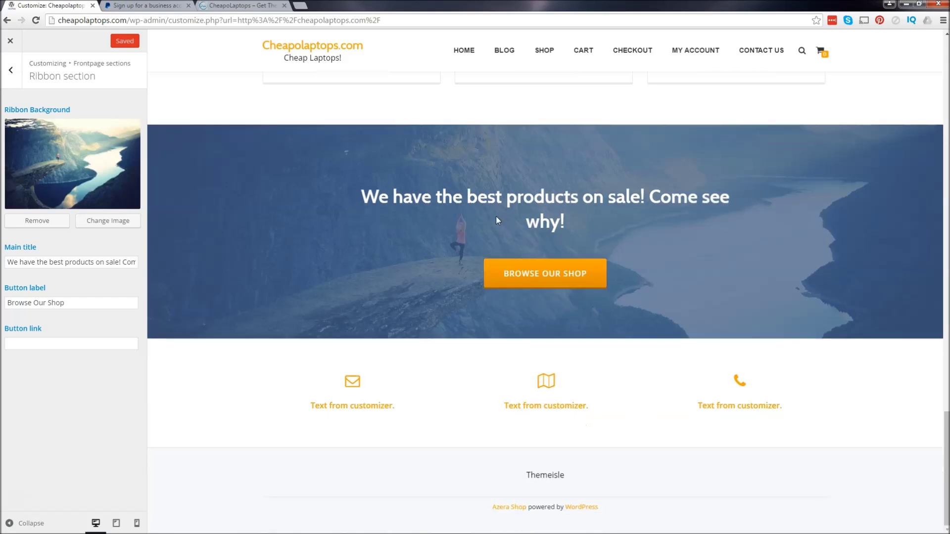
{"action": "left_click", "coordinate": [10, 71]}
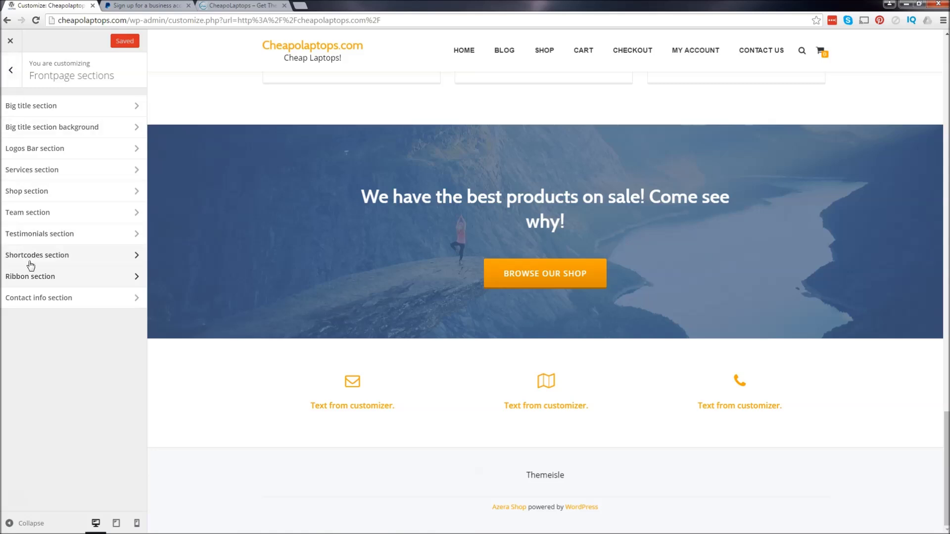
In Contact info, set the first contact item's text to 'We have free Shipping!'
{"action": "left_click", "coordinate": [44, 299]}
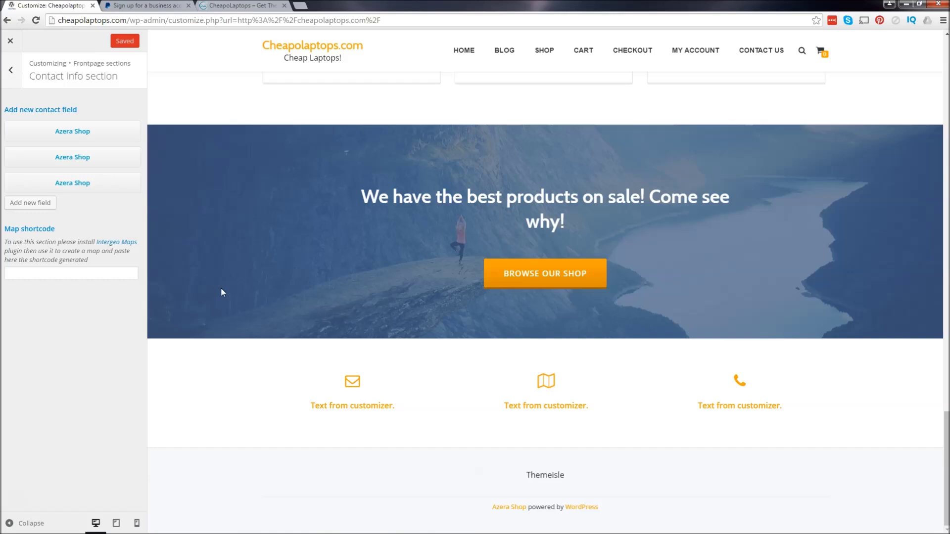
{"action": "left_click", "coordinate": [74, 132]}
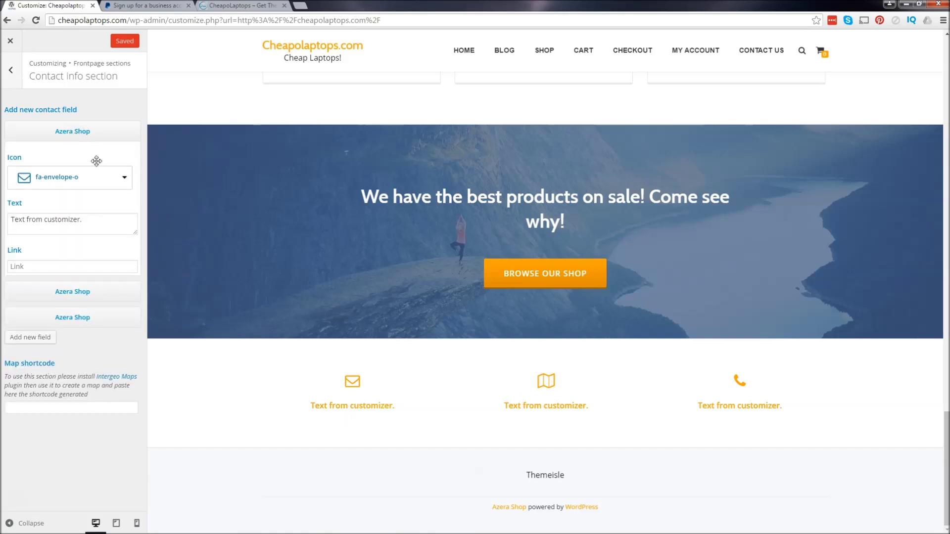
{"action": "left_click", "coordinate": [93, 226]}
{"action": "key", "text": "ctrl+a"}
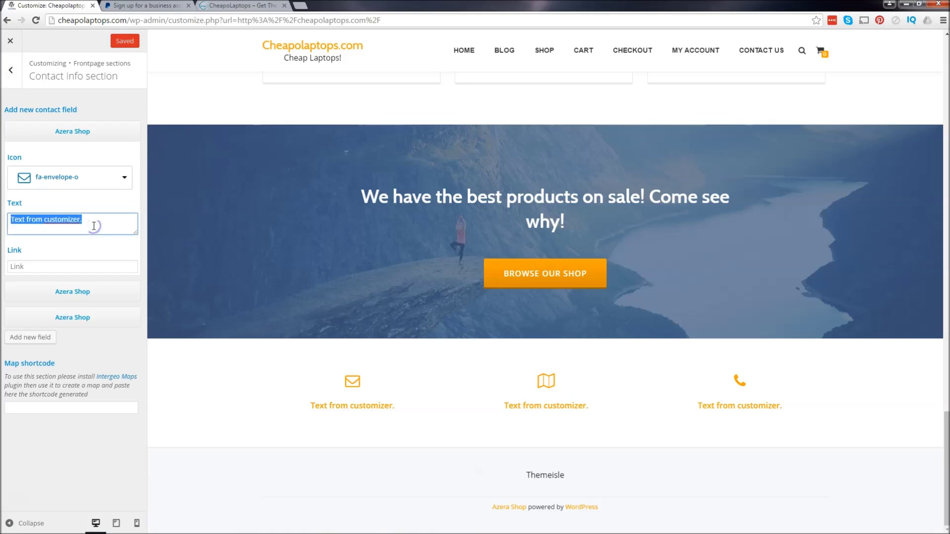
{"action": "type", "text": "Shi"}
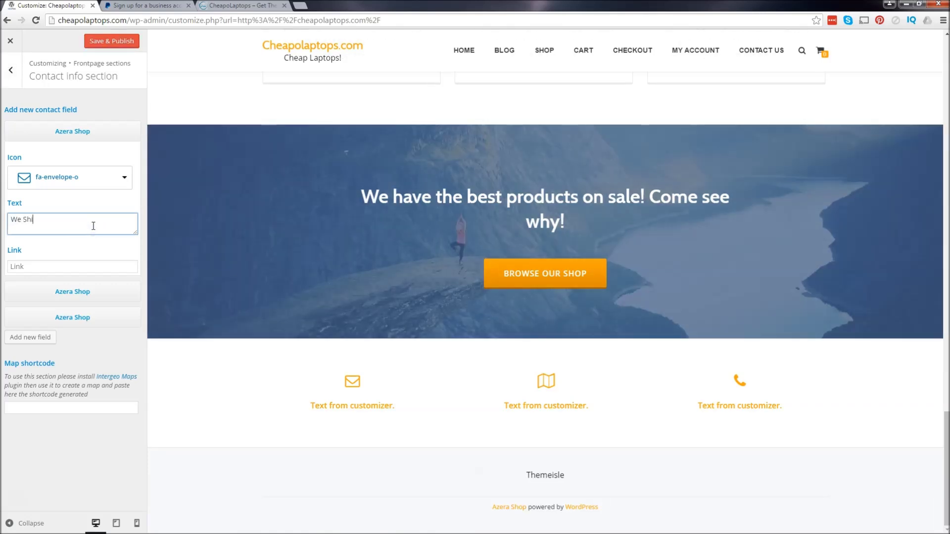
{"action": "type", "text": "have free Shipping!"}
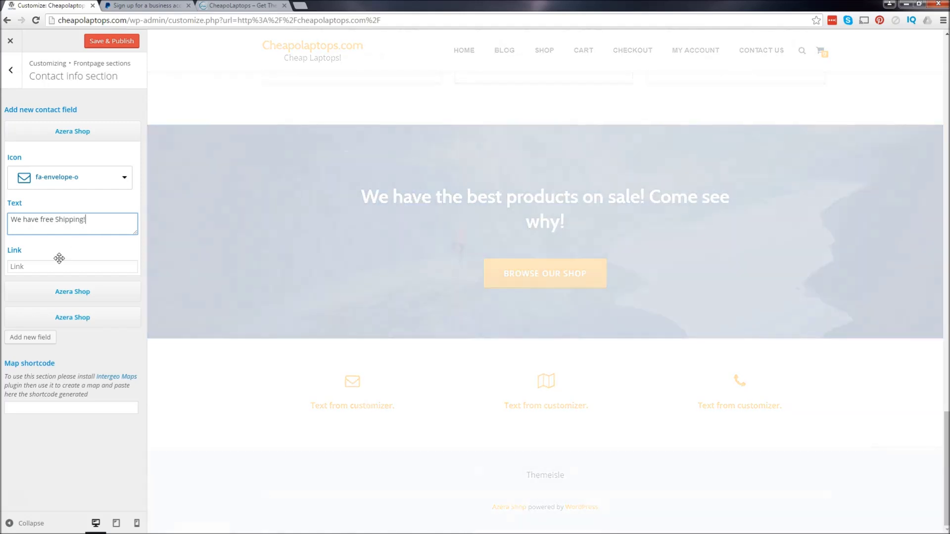
{"action": "left_click", "coordinate": [43, 266]}
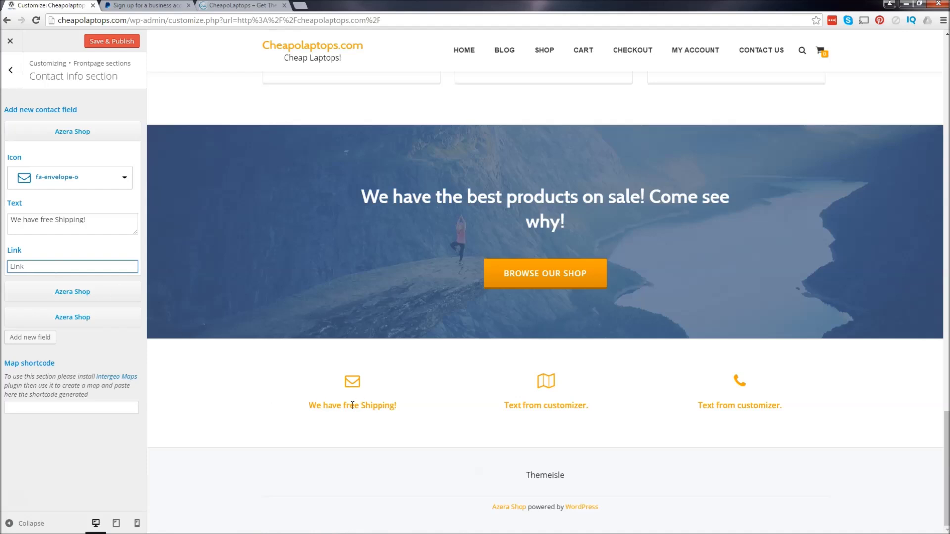
Set the second contact item's text to 'Located In Los Angeles, CA'
{"action": "left_click", "coordinate": [72, 291]}
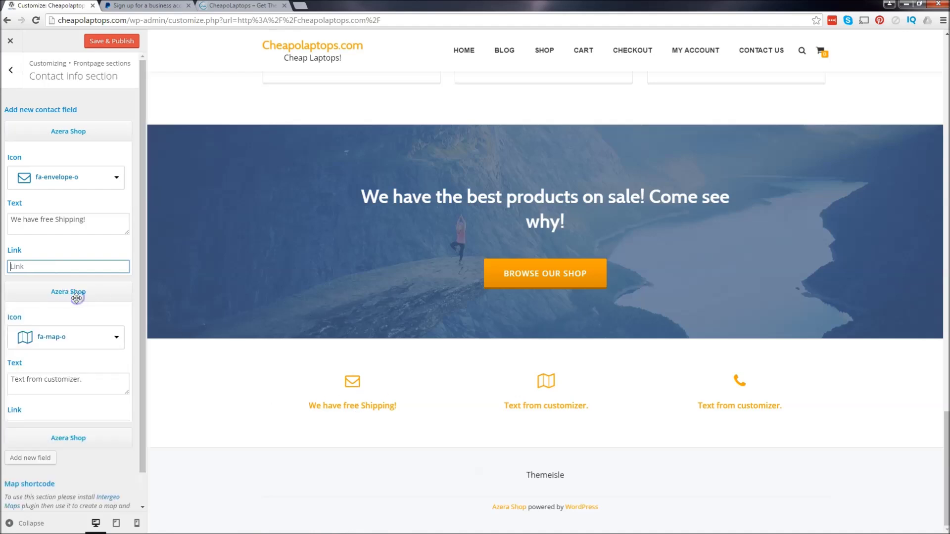
{"action": "triple_click", "coordinate": [91, 376]}
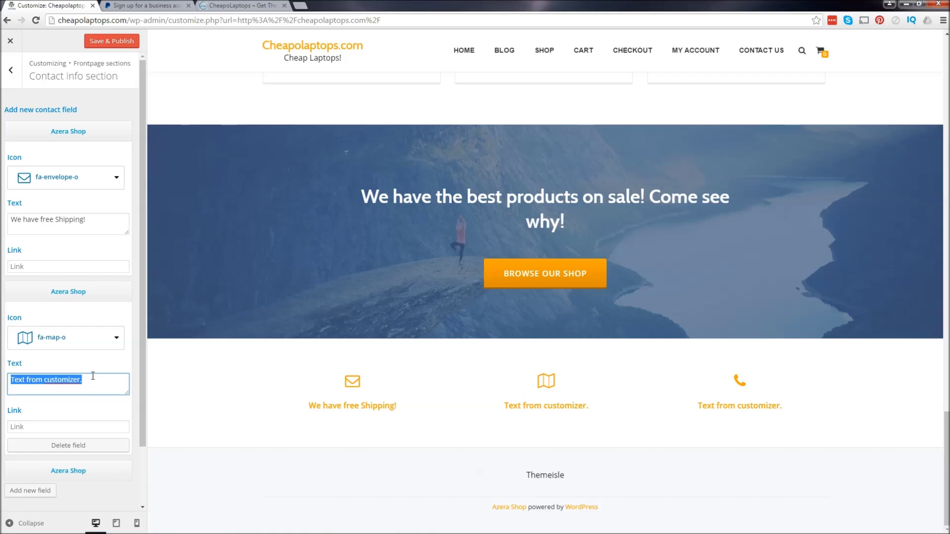
{"action": "type", "text": "Located In"}
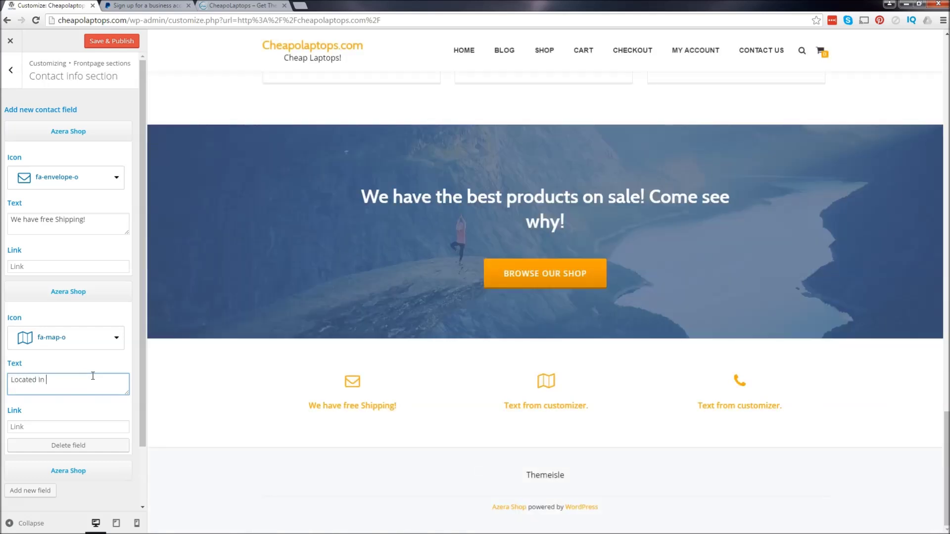
{"action": "type", "text": " Los Angeles, CA"}
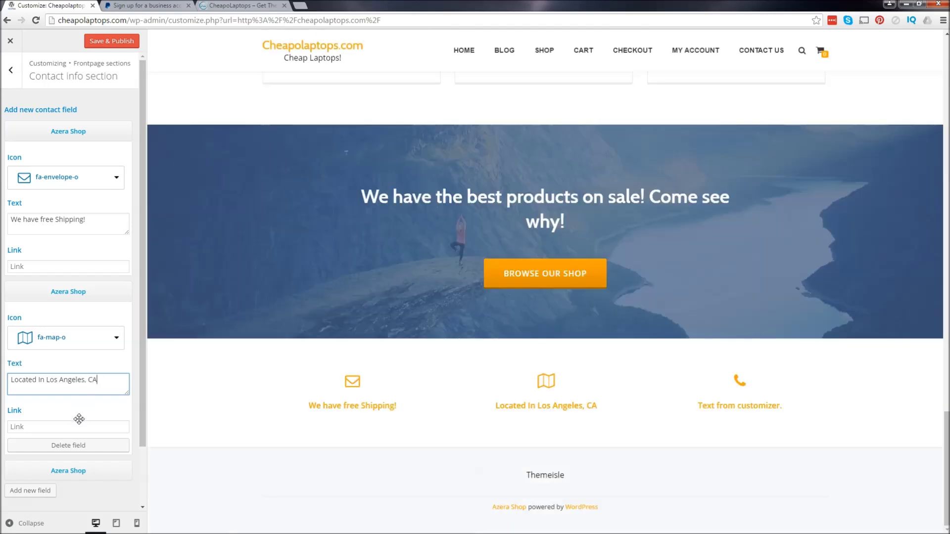
{"action": "left_click", "coordinate": [79, 426]}
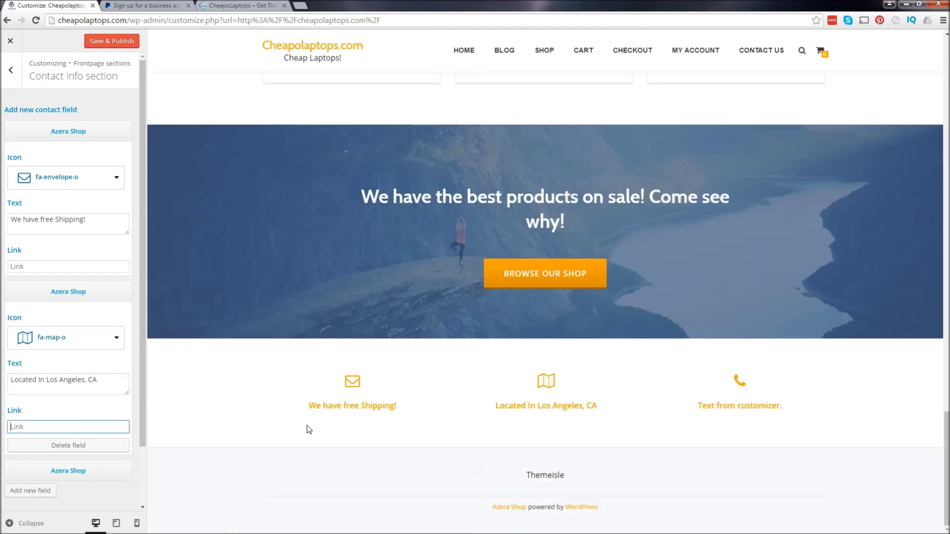
Set the third, phone contact item's text to '24/7 Customer Service!'
{"action": "scroll", "coordinate": [60, 391], "scroll_direction": "down", "scroll_amount": 2}
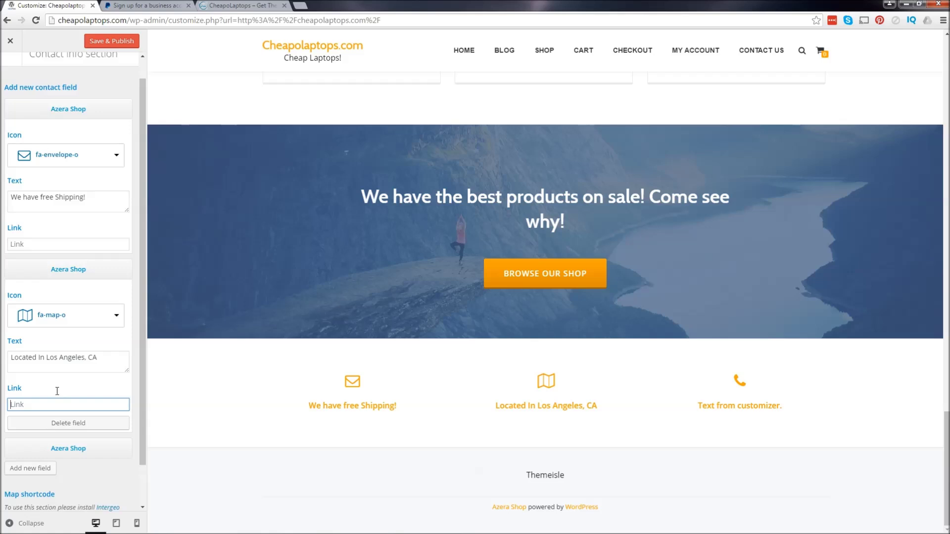
{"action": "left_click", "coordinate": [80, 405]}
{"action": "scroll", "coordinate": [80, 407], "scroll_direction": "down", "scroll_amount": 4}
{"action": "left_click", "coordinate": [92, 341]}
{"action": "triple_click", "coordinate": [93, 341]}
{"action": "type", "text": "C"}
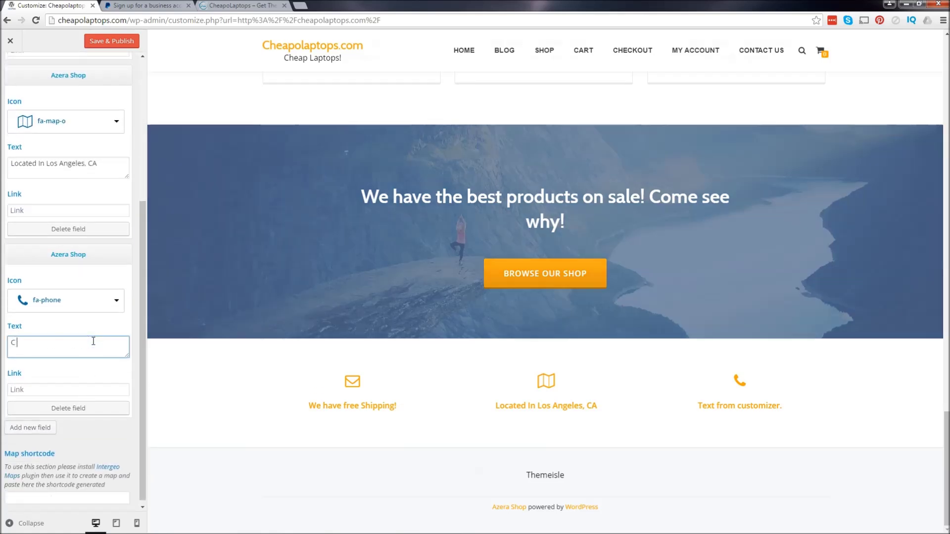
{"action": "key", "text": "BackSpace"}
{"action": "type", "text": "24"}
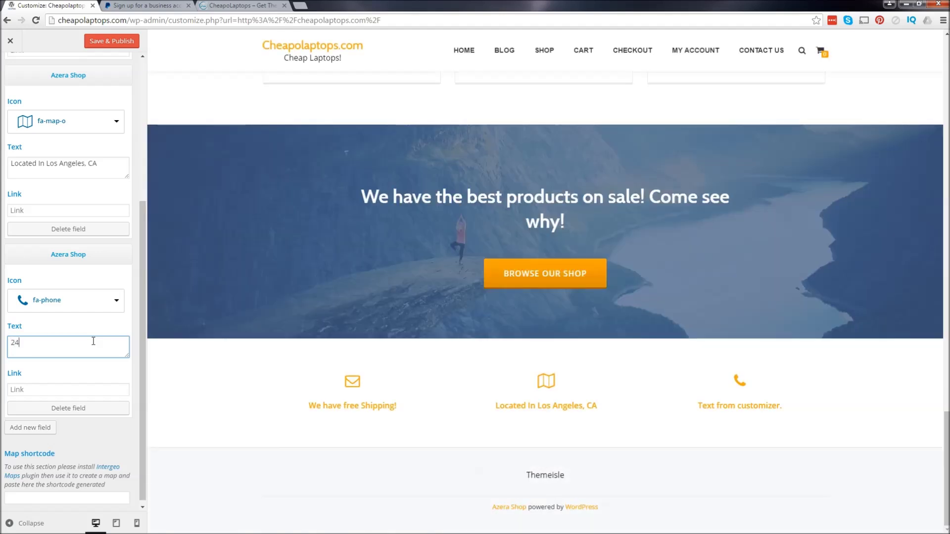
{"action": "type", "text": "/7 Customer Service!"}
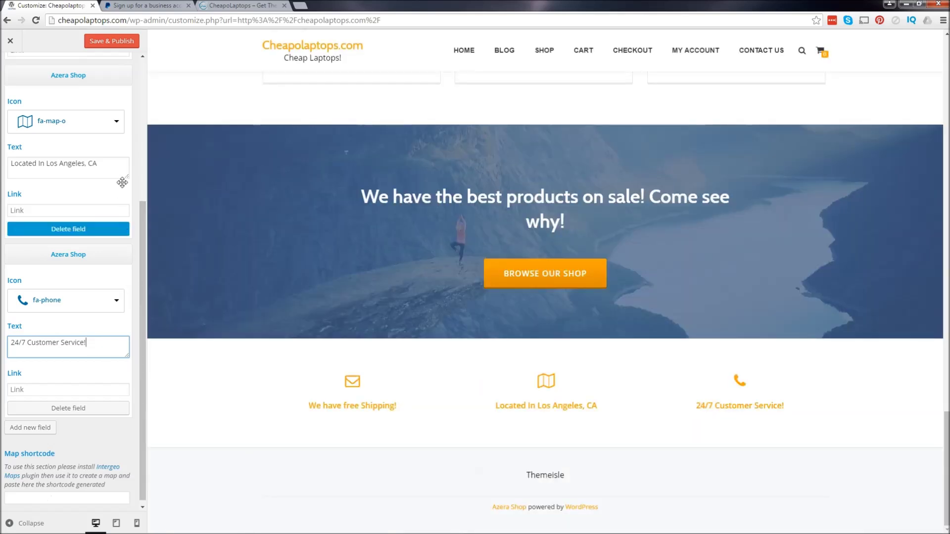
Publish the contact info changes and collapse the contact items
{"action": "left_click", "coordinate": [112, 41]}
{"action": "scroll", "coordinate": [68, 406], "scroll_direction": "down", "scroll_amount": 1}
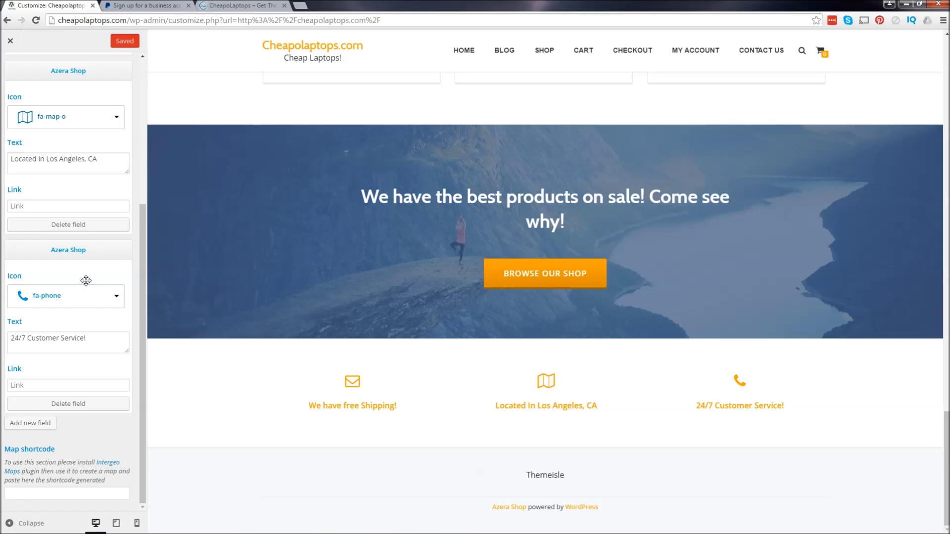
{"action": "left_click", "coordinate": [84, 250]}
{"action": "left_click", "coordinate": [85, 224]}
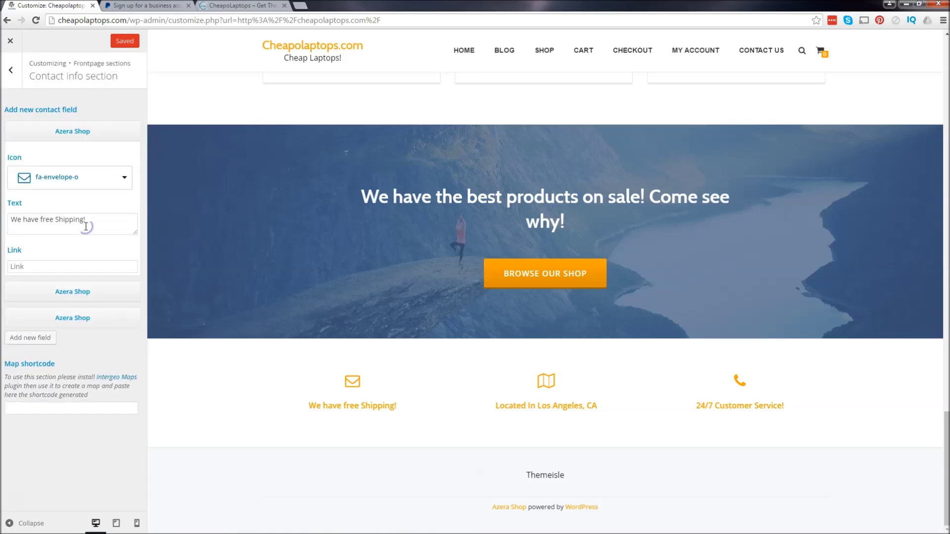
{"action": "left_click", "coordinate": [85, 131]}
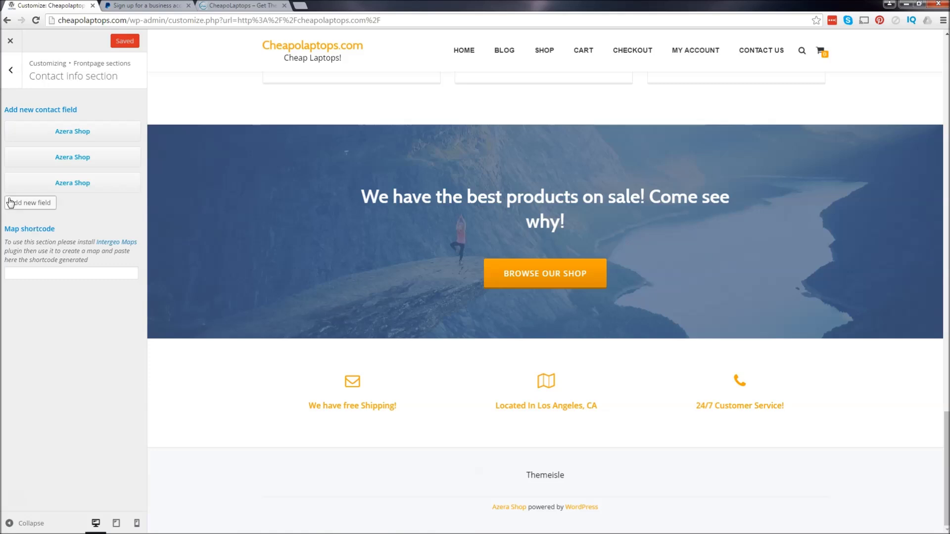
Return to the Frontpage sections list and close the customizer to view the live site
{"action": "left_click", "coordinate": [11, 70]}
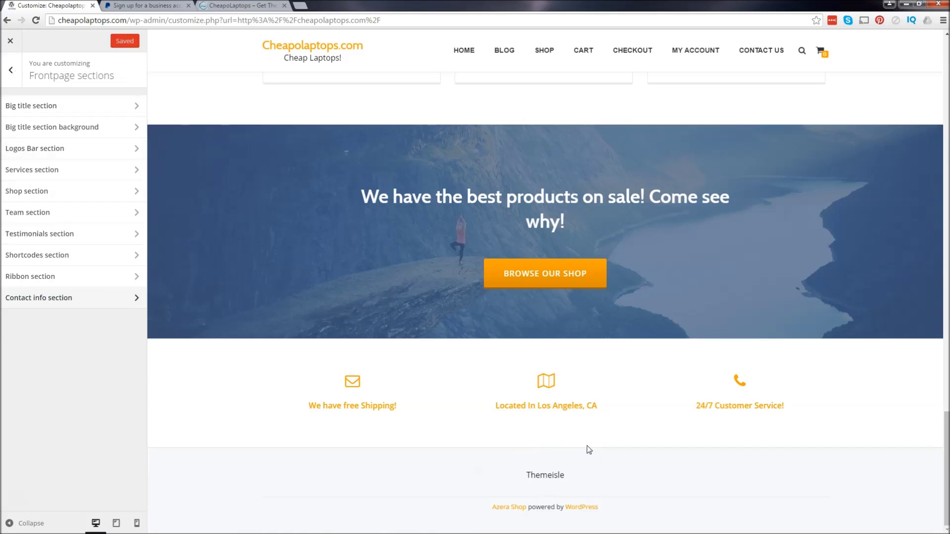
{"action": "scroll", "coordinate": [485, 409], "scroll_direction": "up", "scroll_amount": 6}
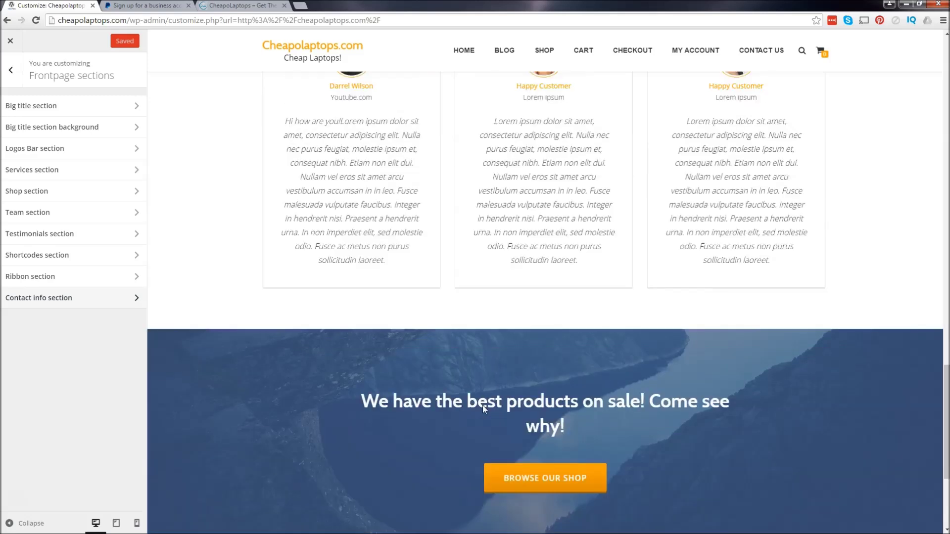
{"action": "scroll", "coordinate": [484, 409], "scroll_direction": "up", "scroll_amount": 8}
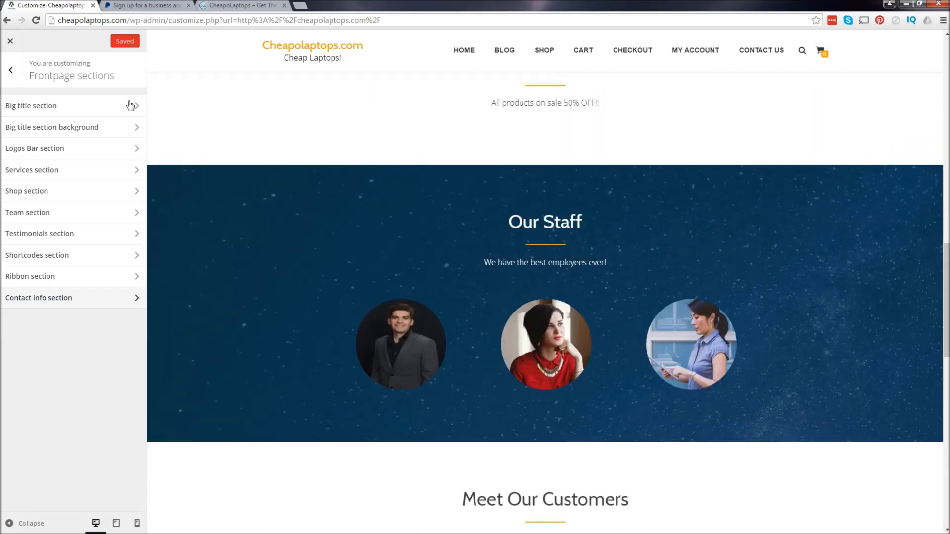
{"action": "left_click", "coordinate": [11, 42]}
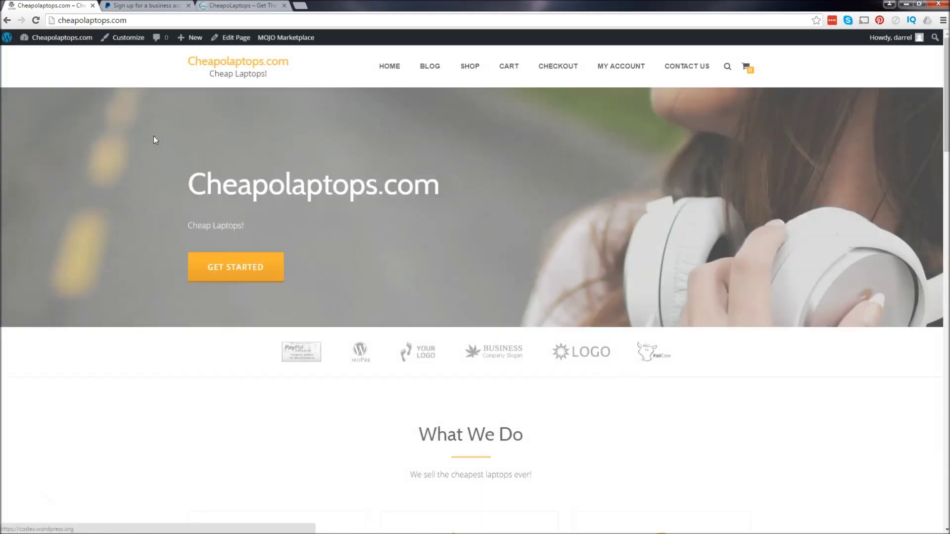
Browse the live front page, open the Blog page, and reopen the customizer on it
{"action": "scroll", "coordinate": [378, 262], "scroll_direction": "down", "scroll_amount": 2}
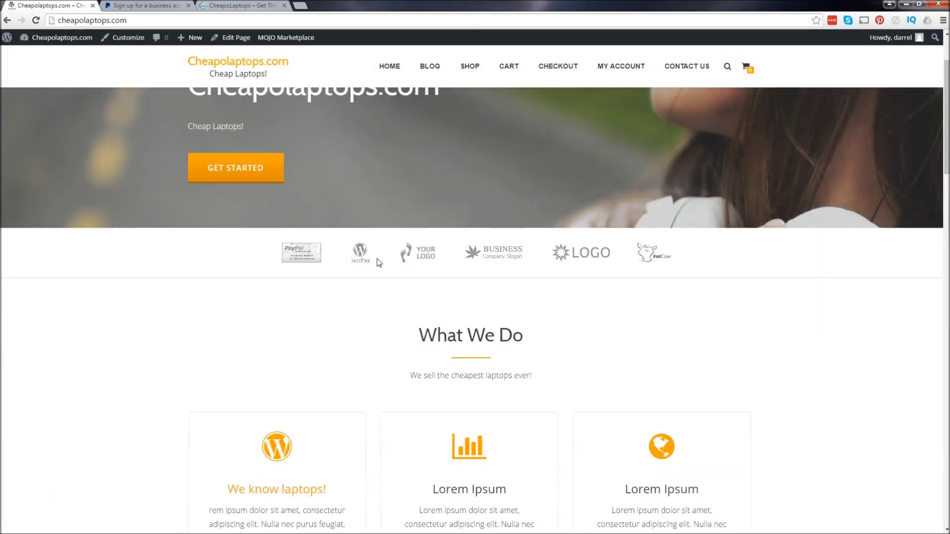
{"action": "scroll", "coordinate": [606, 254], "scroll_direction": "down", "scroll_amount": 3}
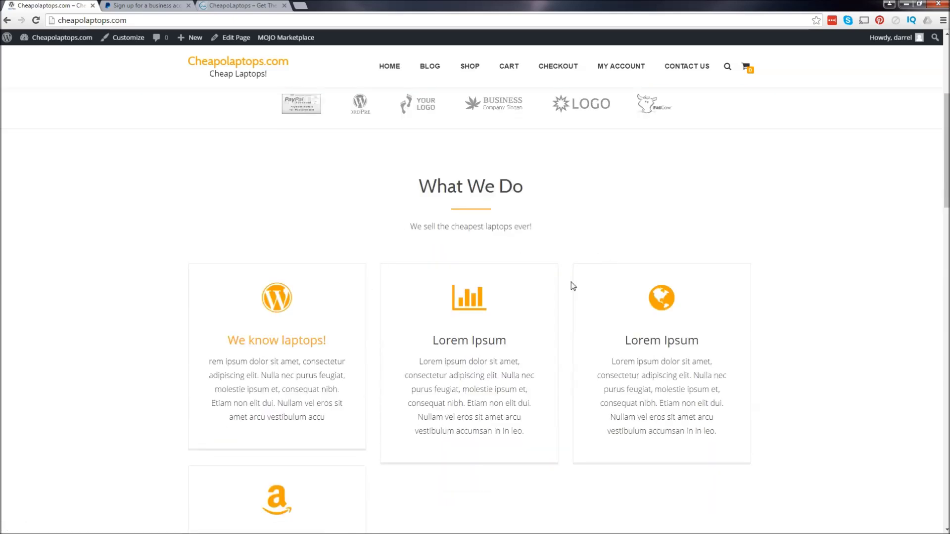
{"action": "scroll", "coordinate": [448, 225], "scroll_direction": "down", "scroll_amount": 7}
{"action": "scroll", "coordinate": [431, 232], "scroll_direction": "down", "scroll_amount": 9}
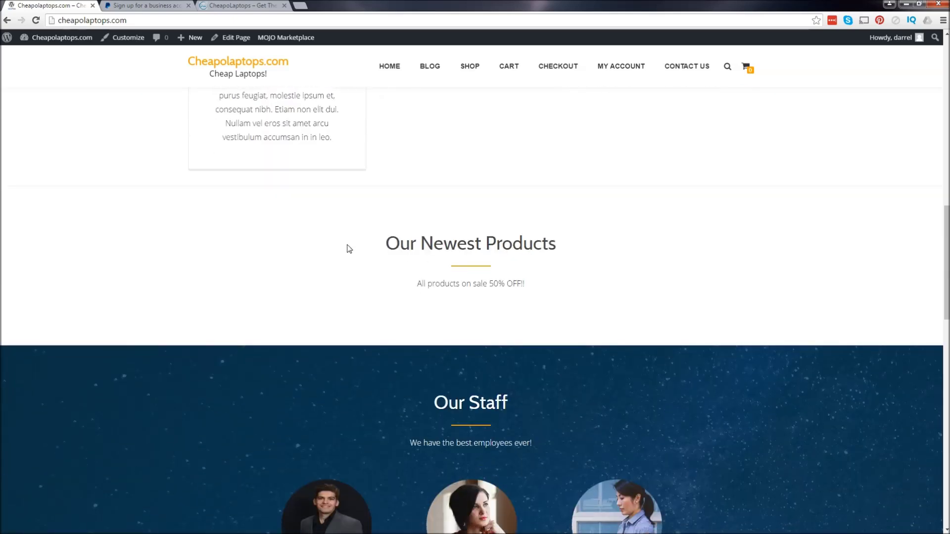
{"action": "scroll", "coordinate": [488, 251], "scroll_direction": "down", "scroll_amount": 3}
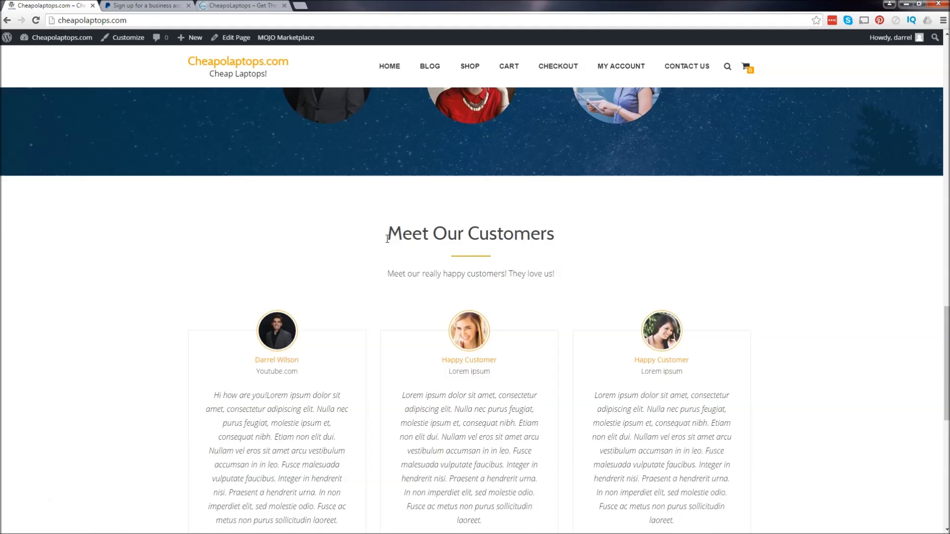
{"action": "scroll", "coordinate": [487, 263], "scroll_direction": "down", "scroll_amount": 8}
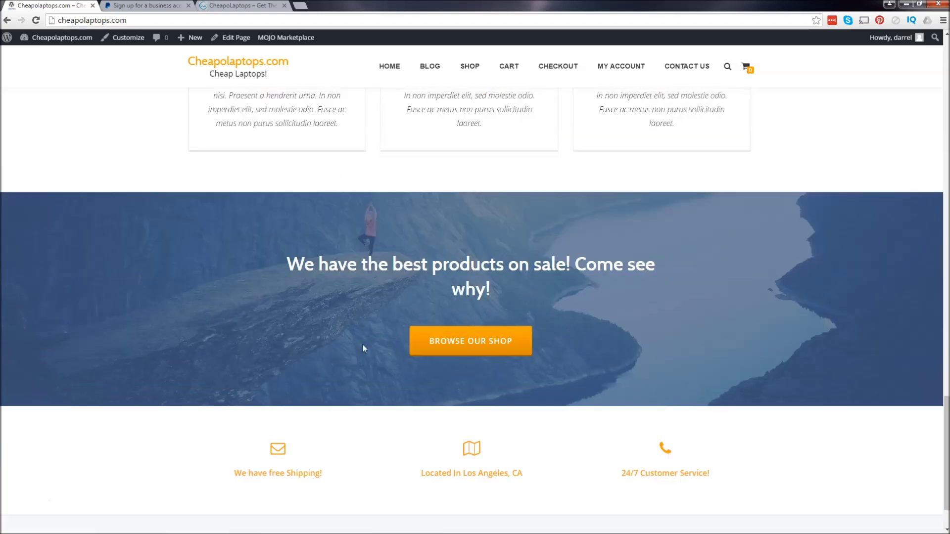
{"action": "scroll", "coordinate": [443, 346], "scroll_direction": "down", "scroll_amount": 2}
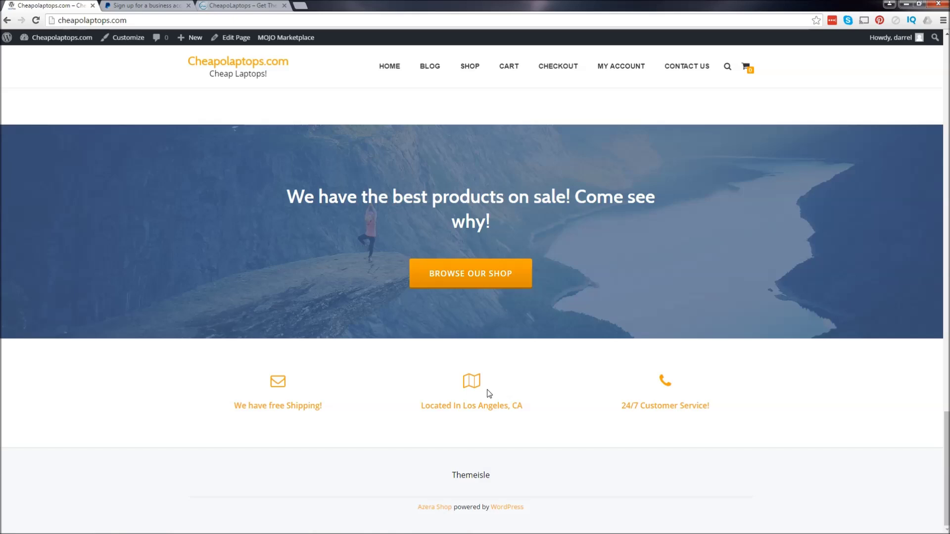
{"action": "scroll", "coordinate": [489, 394], "scroll_direction": "up", "scroll_amount": 20}
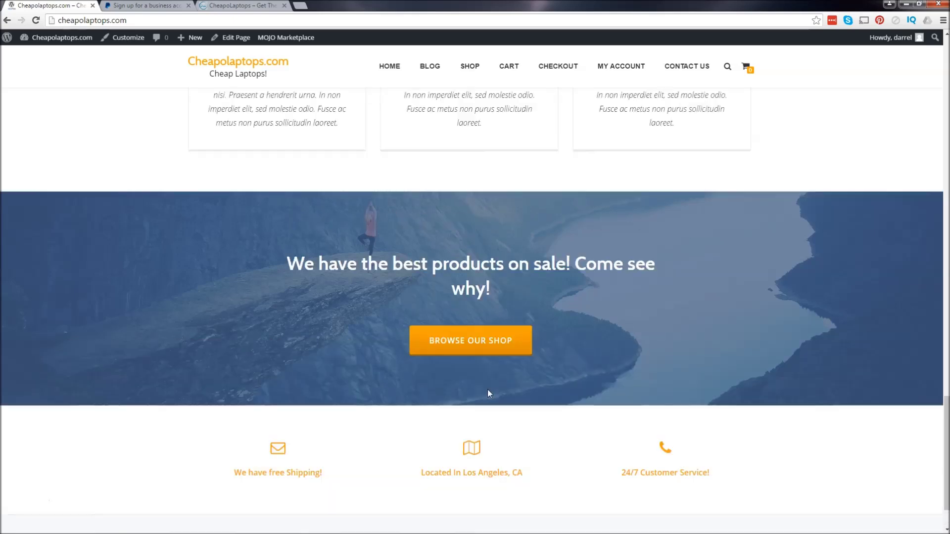
{"action": "scroll", "coordinate": [490, 390], "scroll_direction": "up", "scroll_amount": 6}
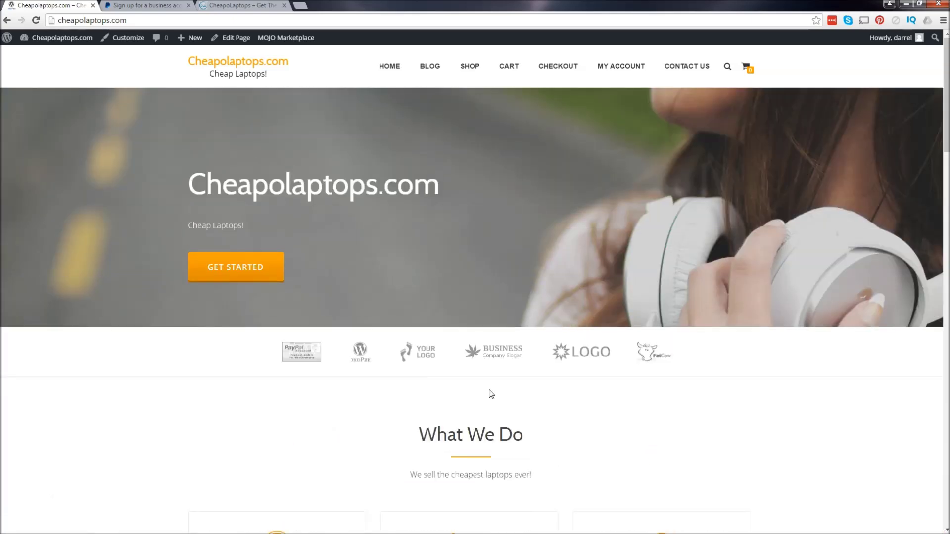
{"action": "left_click", "coordinate": [430, 68]}
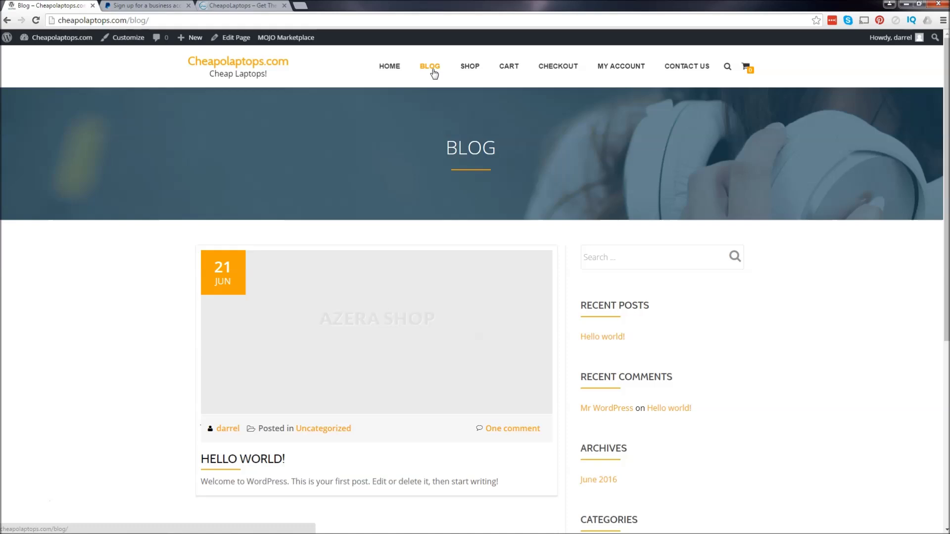
{"action": "mouse_move", "coordinate": [297, 39]}
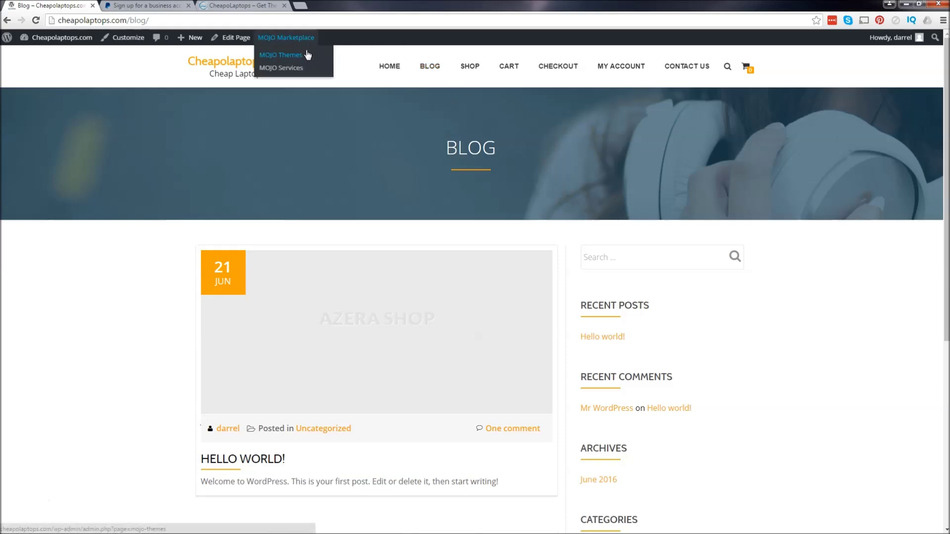
{"action": "left_click", "coordinate": [132, 40]}
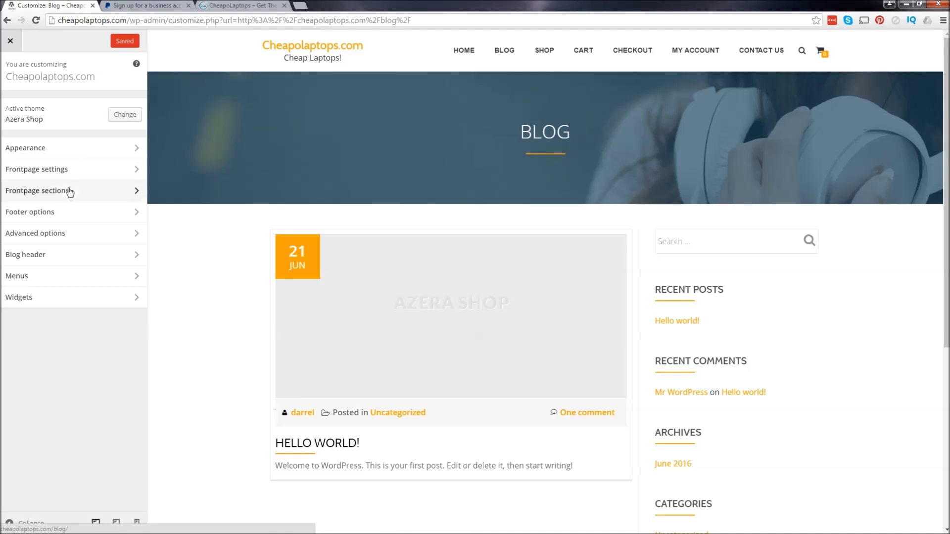
Set the blog header title to 'Our Blog' and subtitle to 'We know Laptops!'
{"action": "left_click", "coordinate": [69, 257]}
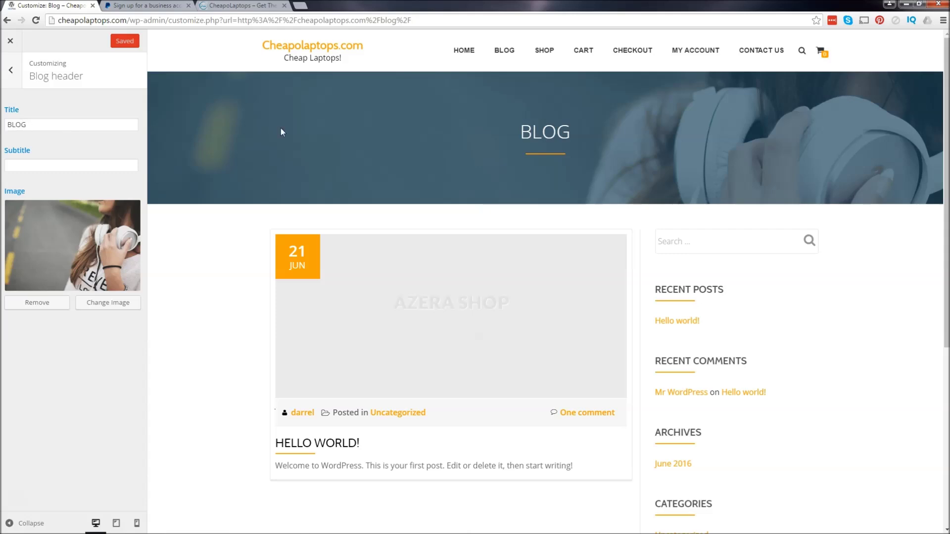
{"action": "double_click", "coordinate": [89, 123]}
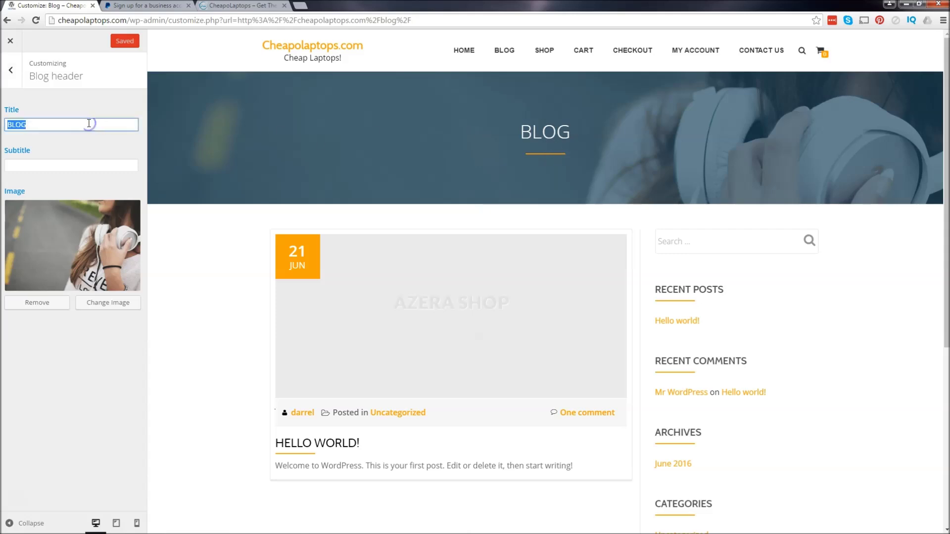
{"action": "type", "text": "Our B"}
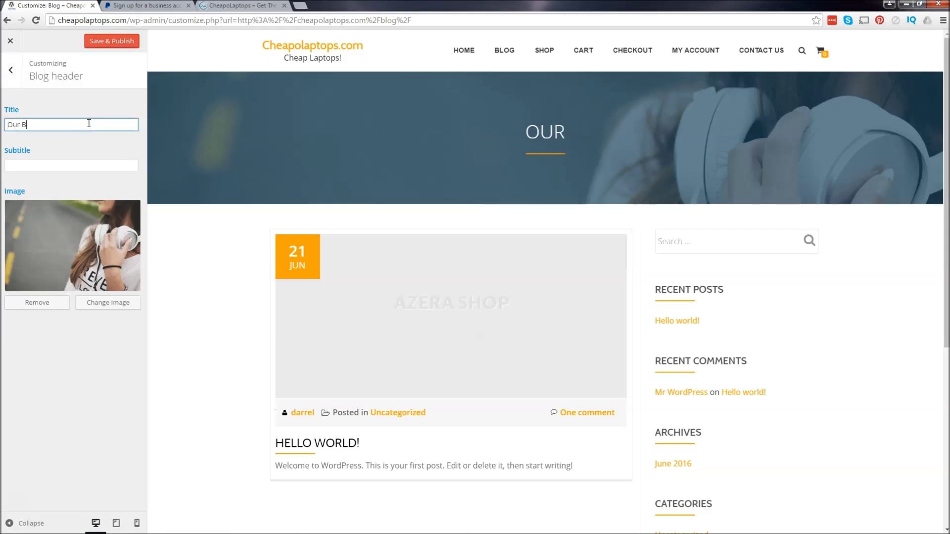
{"action": "type", "text": "log"}
{"action": "key", "text": "Tab"}
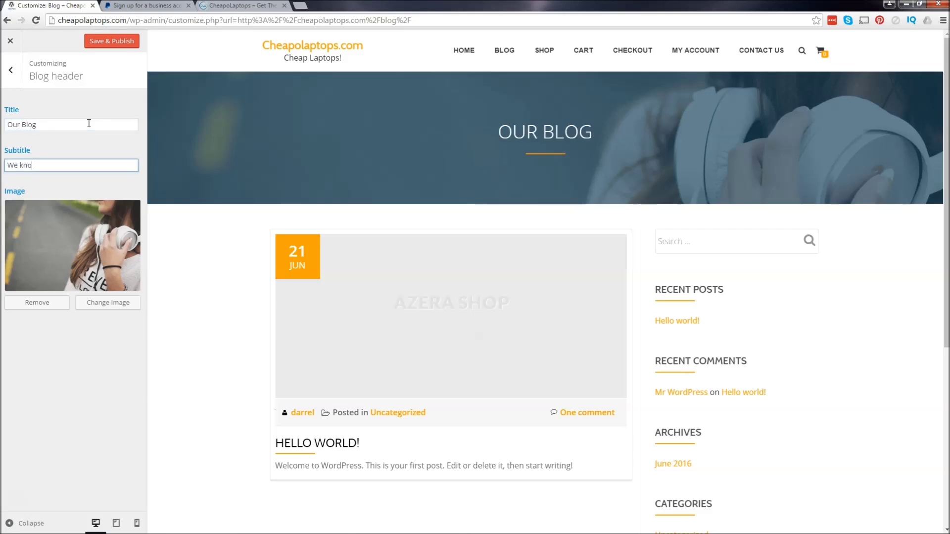
{"action": "type", "text": "We know Laptops!"}
{"action": "key", "text": "Tab"}
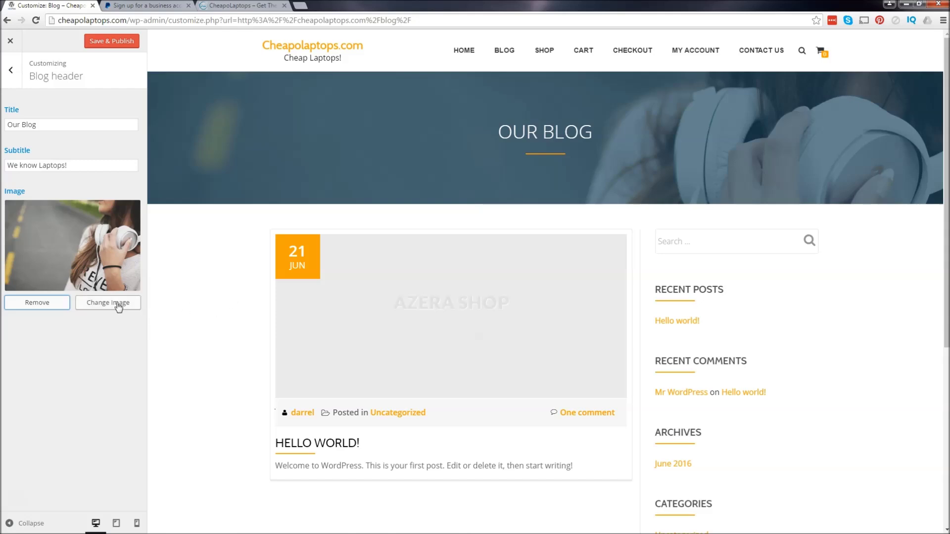
Replace the blog header image with river.jpg, publish, and exit the customizer
{"action": "left_click", "coordinate": [118, 304]}
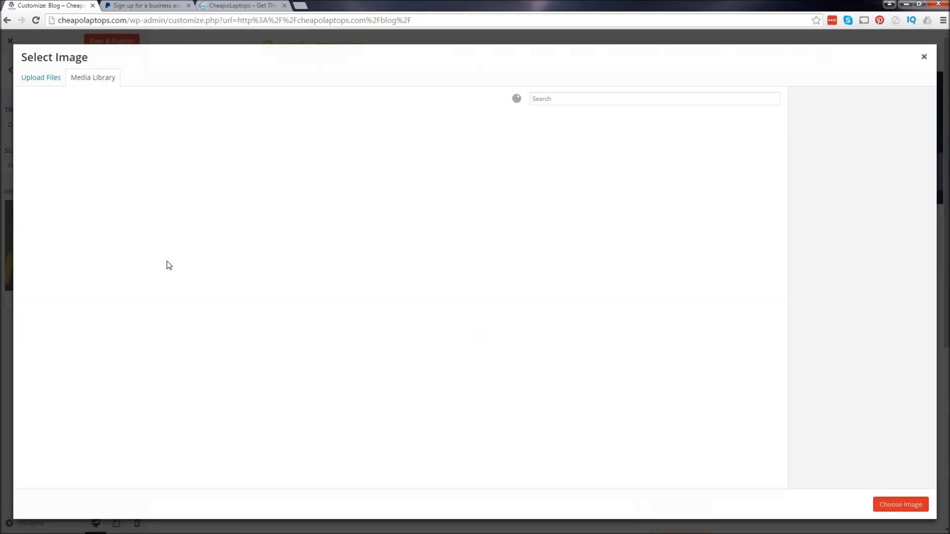
{"action": "left_click", "coordinate": [56, 144]}
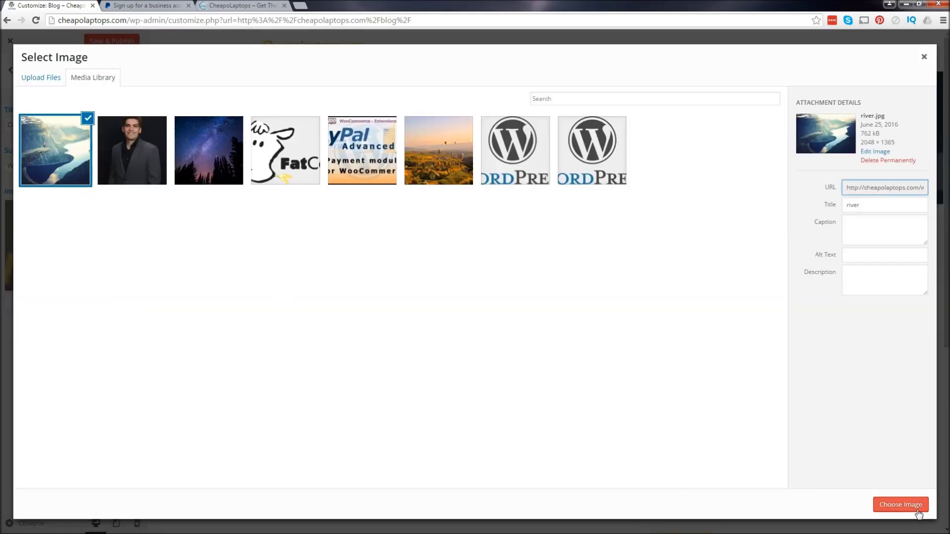
{"action": "left_click", "coordinate": [907, 504]}
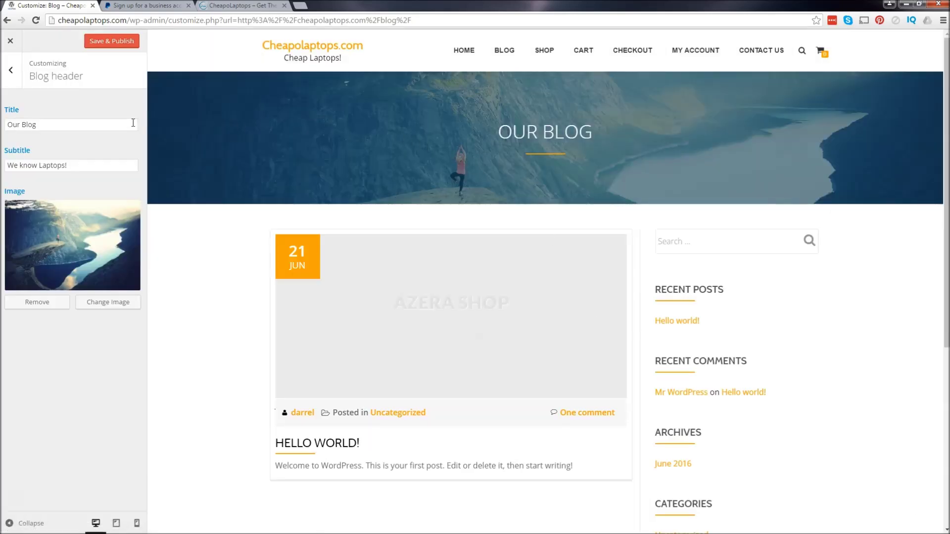
{"action": "left_click", "coordinate": [118, 42]}
{"action": "left_click", "coordinate": [12, 40]}
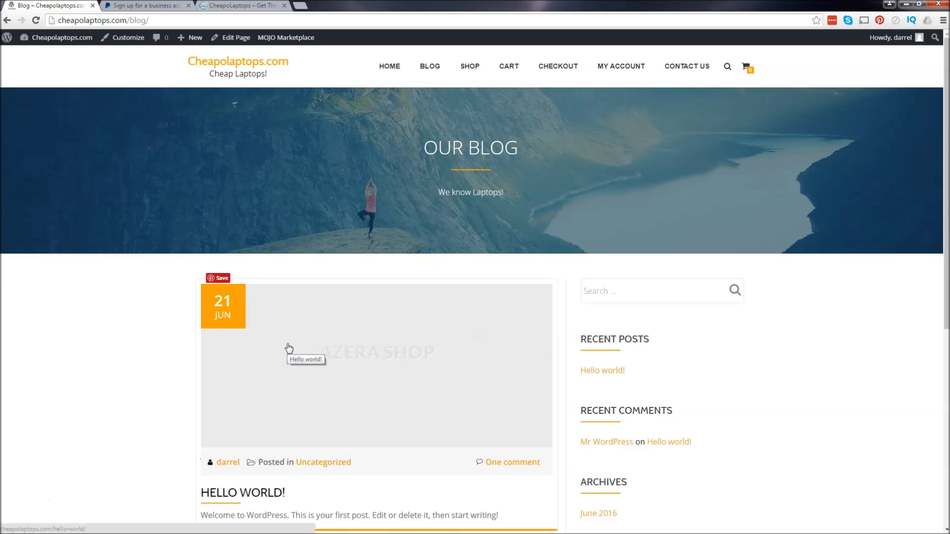
From the dashboard's Posts list, trash the 'Hello world!' post and start a new post
{"action": "scroll", "coordinate": [288, 346], "scroll_direction": "down", "scroll_amount": 4}
{"action": "scroll", "coordinate": [288, 341], "scroll_direction": "up", "scroll_amount": 2}
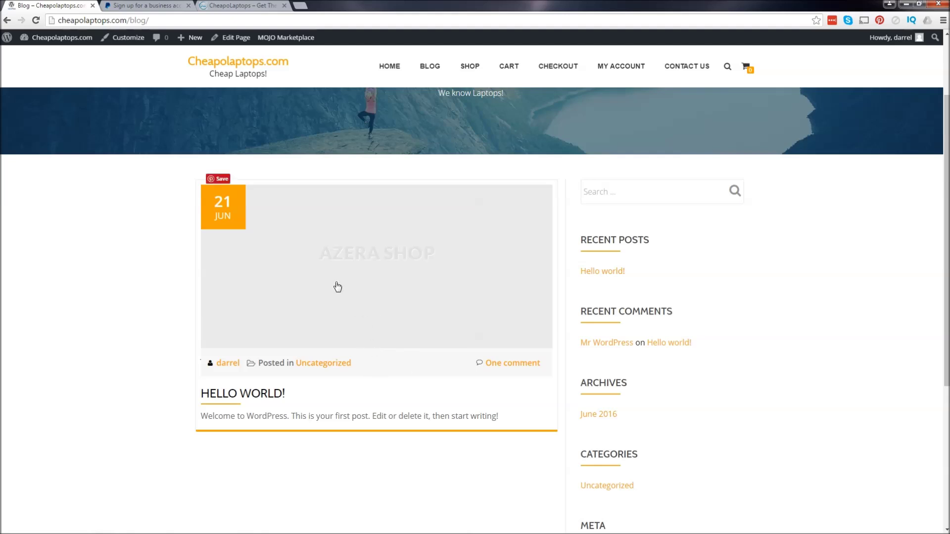
{"action": "mouse_move", "coordinate": [58, 46]}
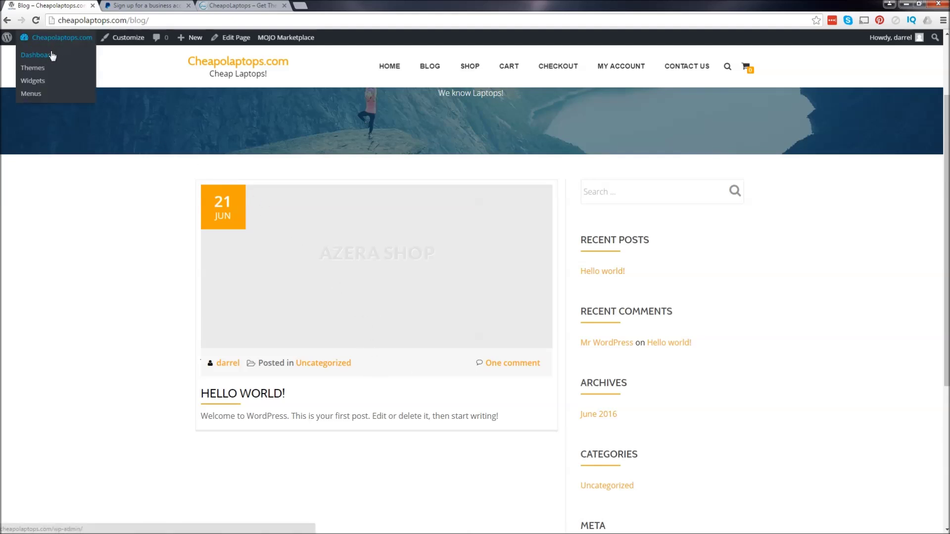
{"action": "left_click", "coordinate": [50, 56]}
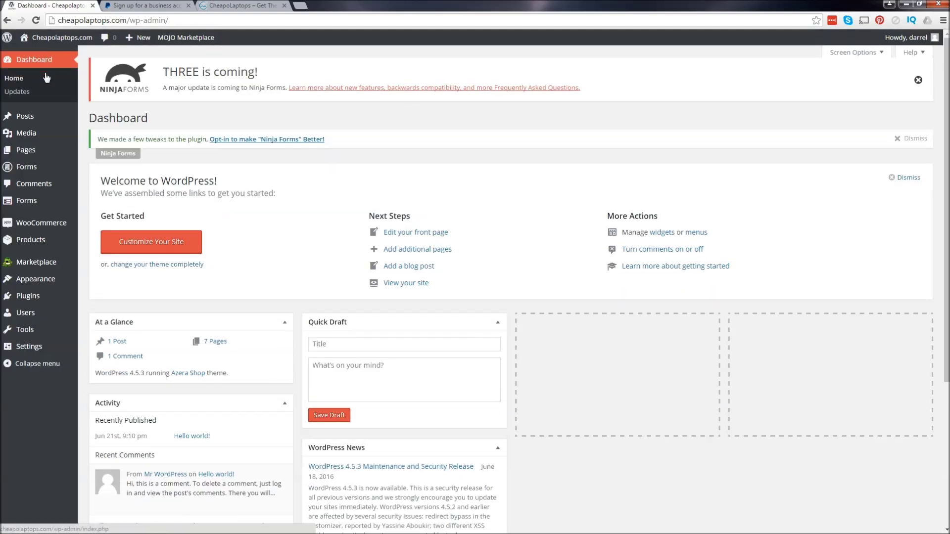
{"action": "left_click", "coordinate": [25, 116]}
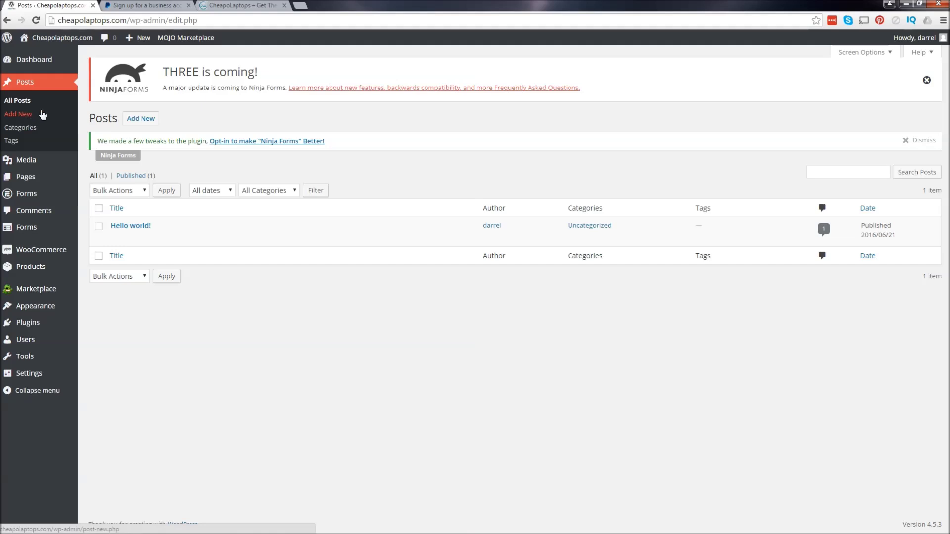
{"action": "mouse_move", "coordinate": [120, 240]}
{"action": "left_click", "coordinate": [175, 238]}
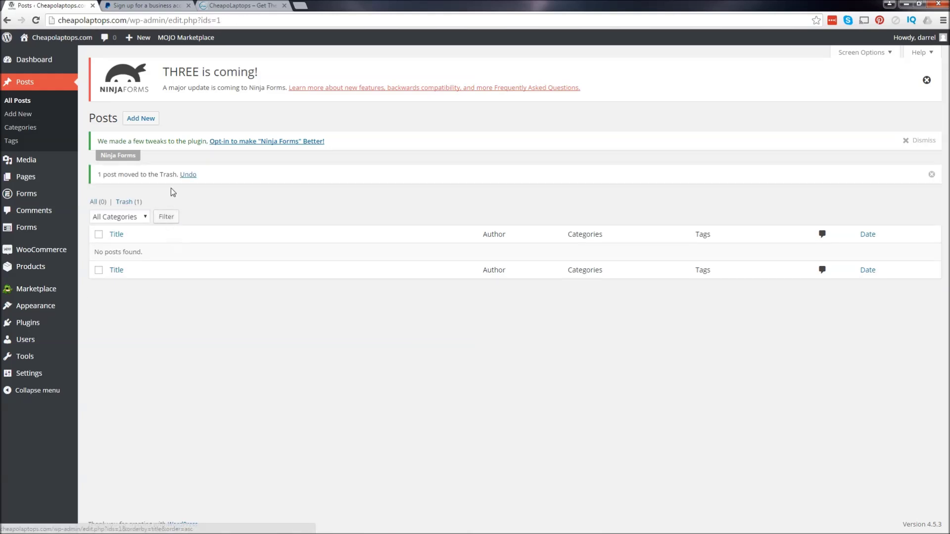
{"action": "left_click", "coordinate": [143, 119]}
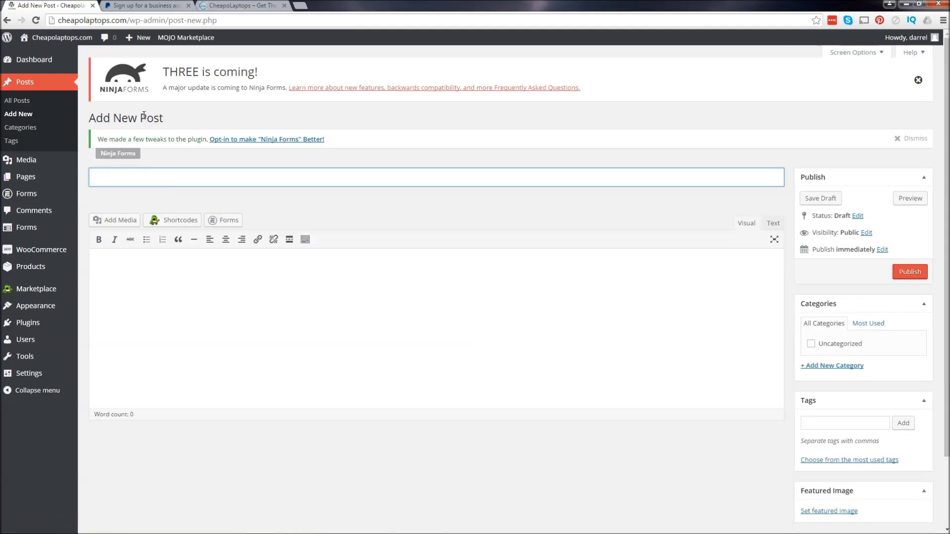
Title the new post 'How to fix laptops' and open a new browser tab
{"action": "type", "text": "How to fix laptops"}
{"action": "key", "text": "Tab"}
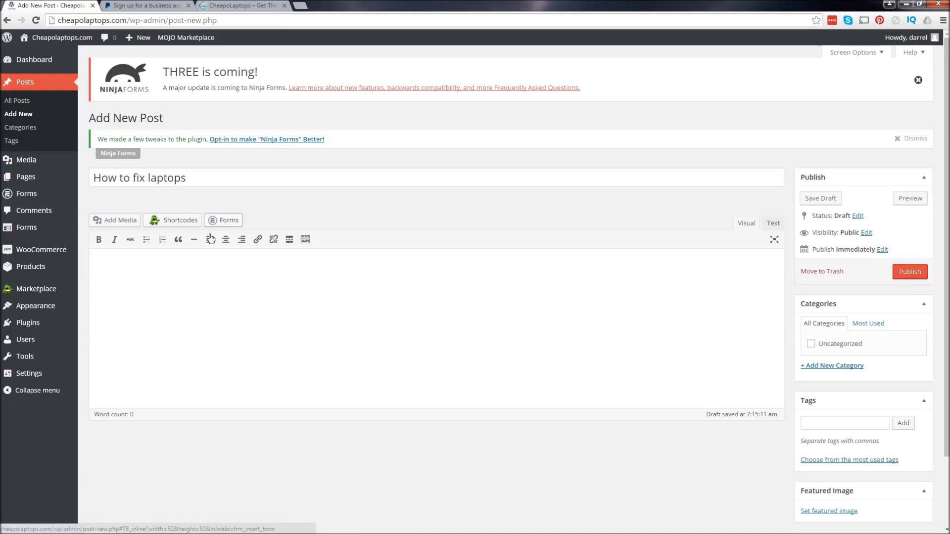
{"action": "left_click", "coordinate": [300, 6]}
Search 'dummy text generator', open the Dummy Text Generator site, and select a lorem ipsum passage
{"action": "type", "text": "dummy te"}
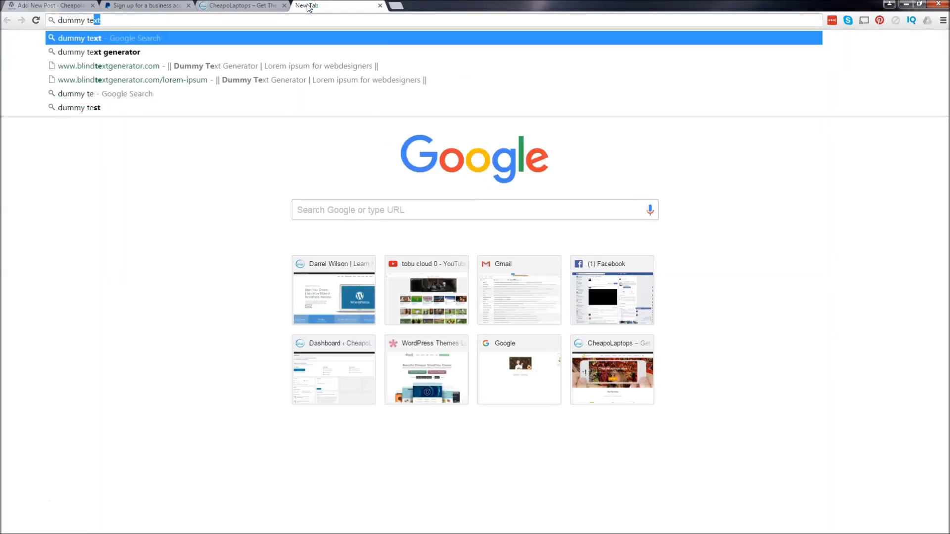
{"action": "key", "text": "Down"}
{"action": "key", "text": "Return"}
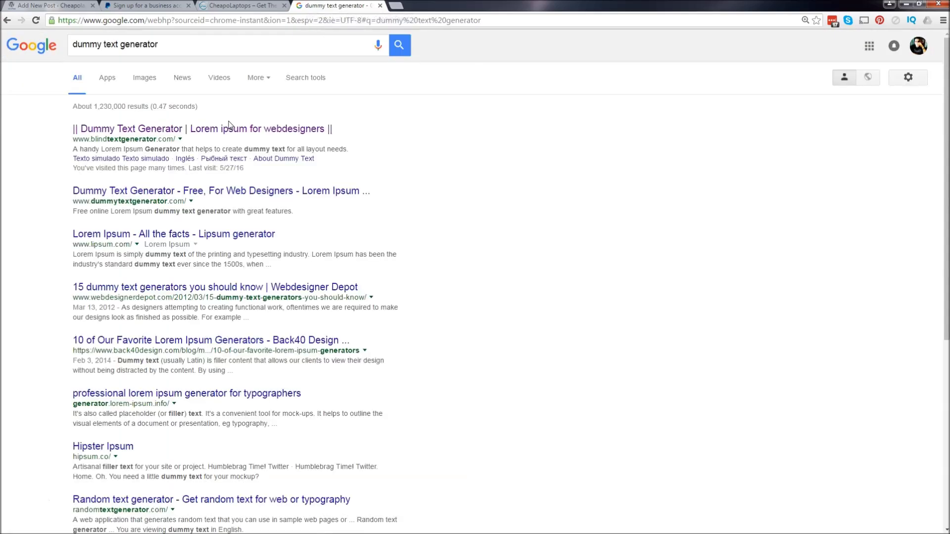
{"action": "left_click", "coordinate": [231, 129]}
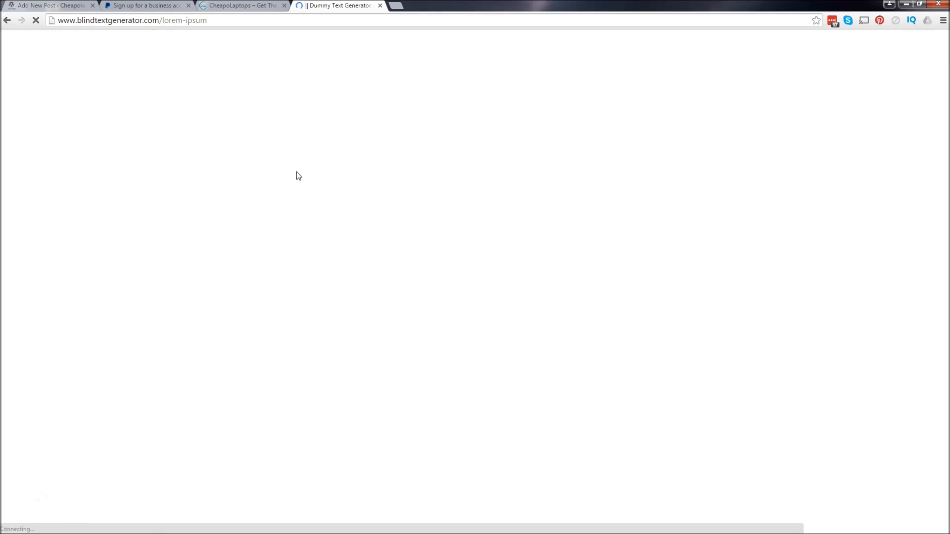
{"action": "left_click_drag", "start_coordinate": [479, 162], "coordinate": [428, 120]}
Copy the lorem ipsum passage and paste it into the post body, adding a new line
{"action": "key", "text": "ctrl+c"}
{"action": "key", "text": "ctrl+1"}
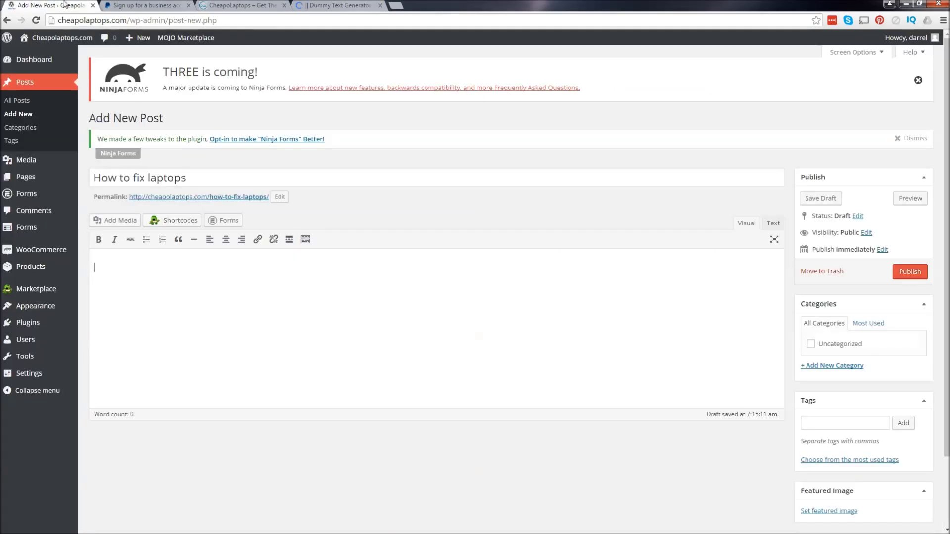
{"action": "left_click", "coordinate": [205, 286]}
{"action": "key", "text": "ctrl+v"}
{"action": "key", "text": "Return"}
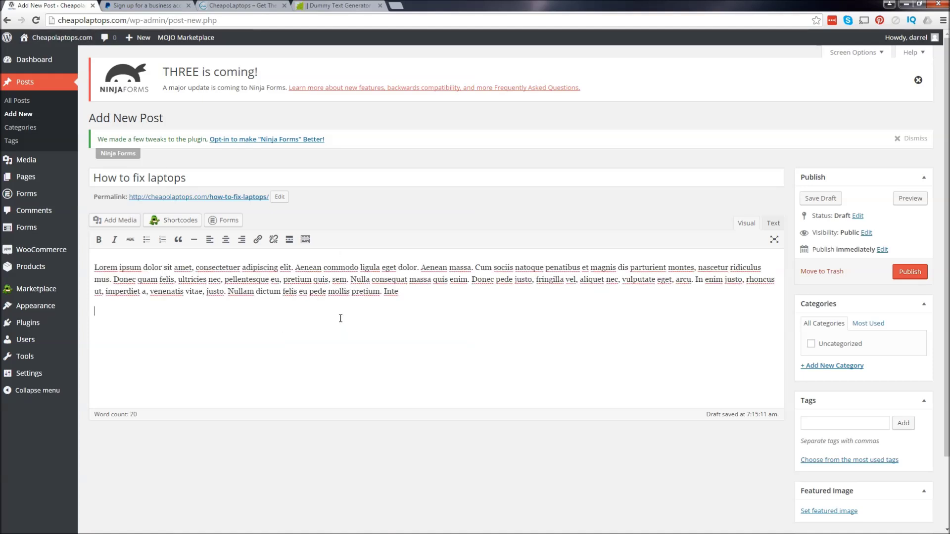
Insert the FatCow logo image from the media library into the post
{"action": "left_click", "coordinate": [117, 221]}
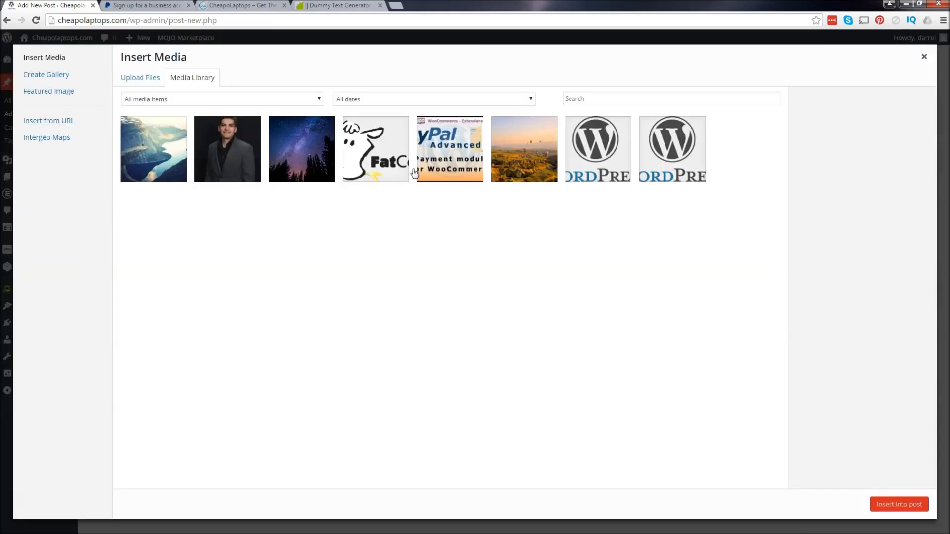
{"action": "left_click", "coordinate": [437, 145]}
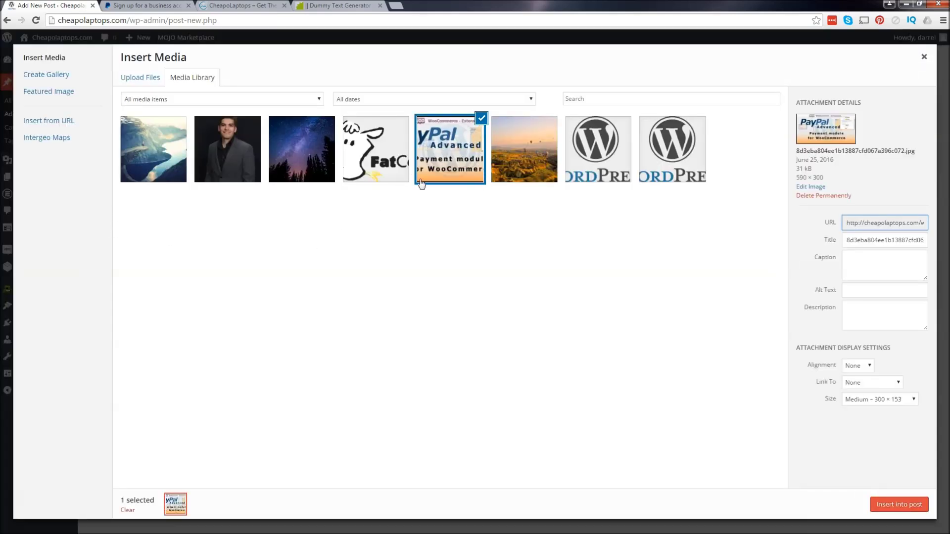
{"action": "left_click", "coordinate": [392, 171]}
{"action": "left_click", "coordinate": [879, 505]}
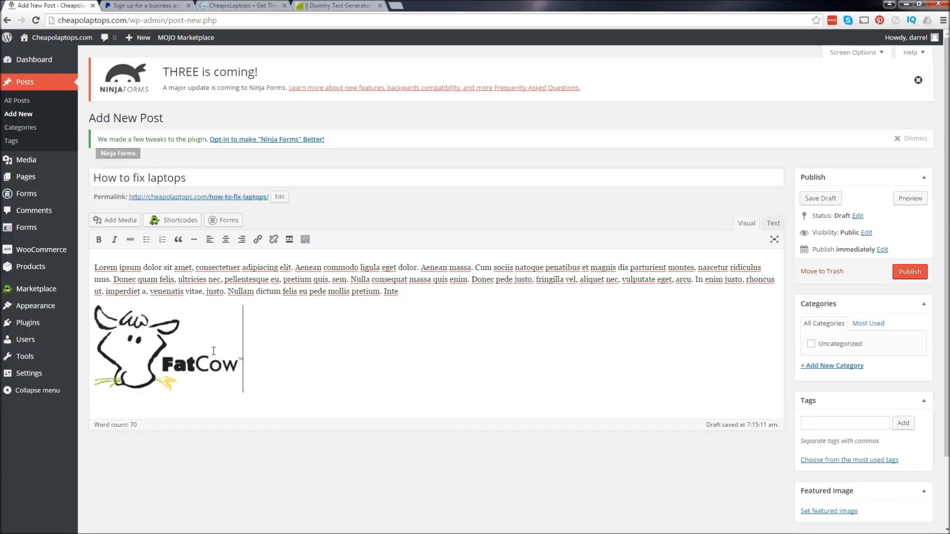
Make the FatCow image Full Size 500 × 286 and centre-aligned
{"action": "left_click", "coordinate": [181, 345]}
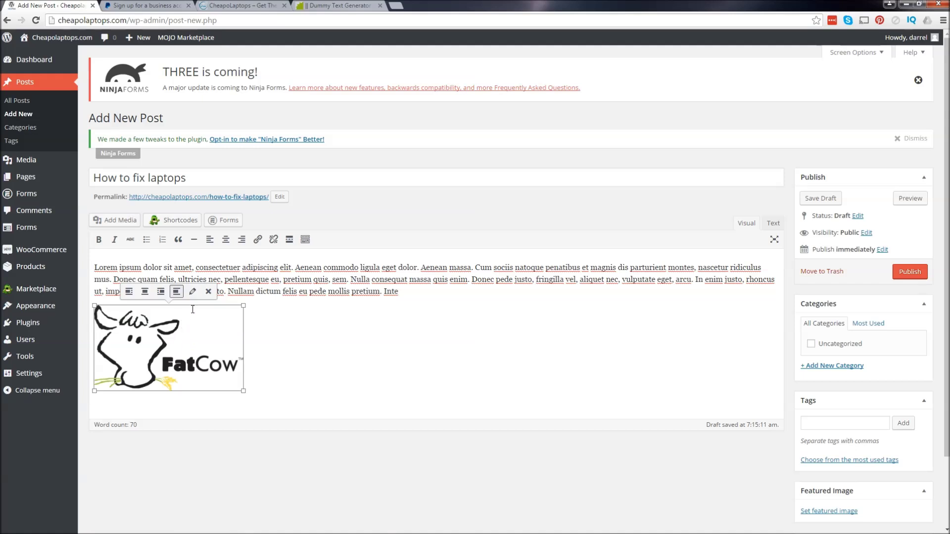
{"action": "left_click", "coordinate": [193, 292]}
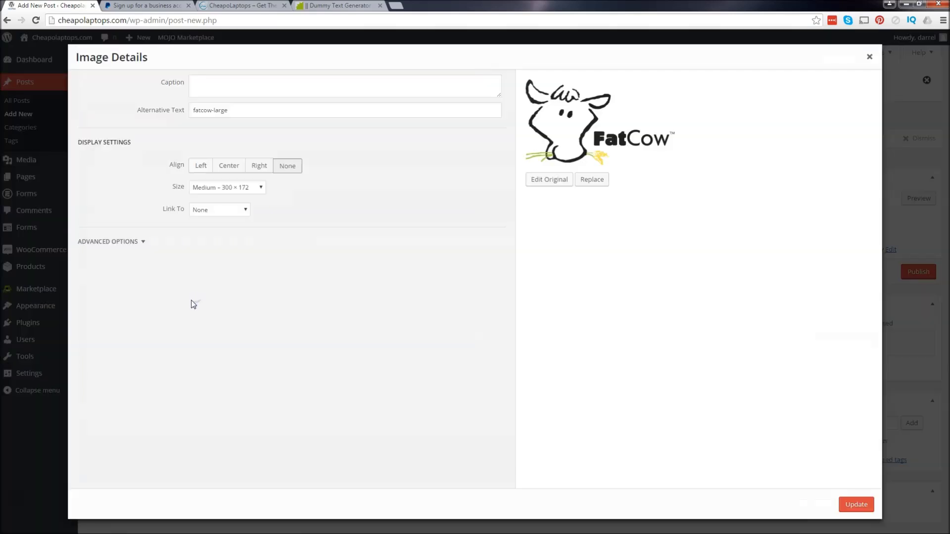
{"action": "left_click", "coordinate": [209, 189]}
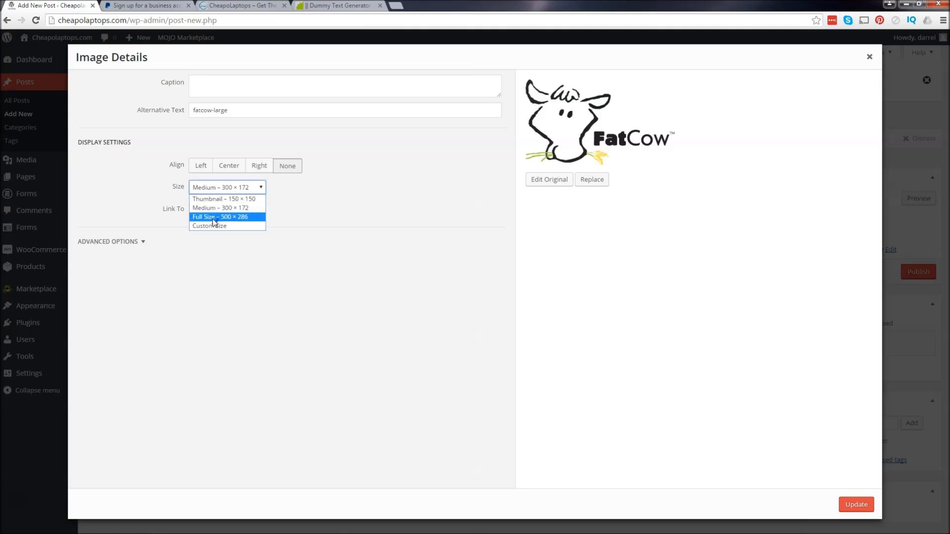
{"action": "left_click", "coordinate": [214, 217]}
{"action": "left_click", "coordinate": [227, 167]}
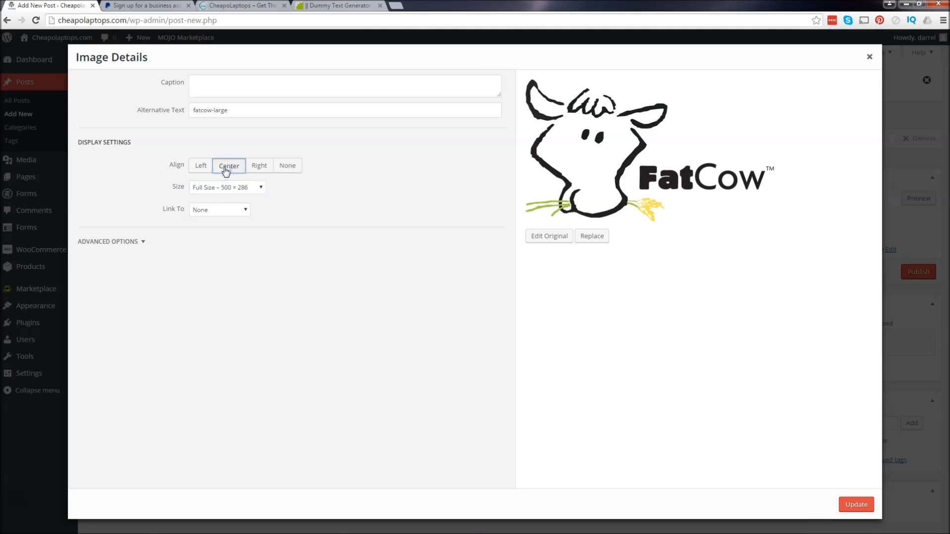
{"action": "left_click", "coordinate": [855, 505]}
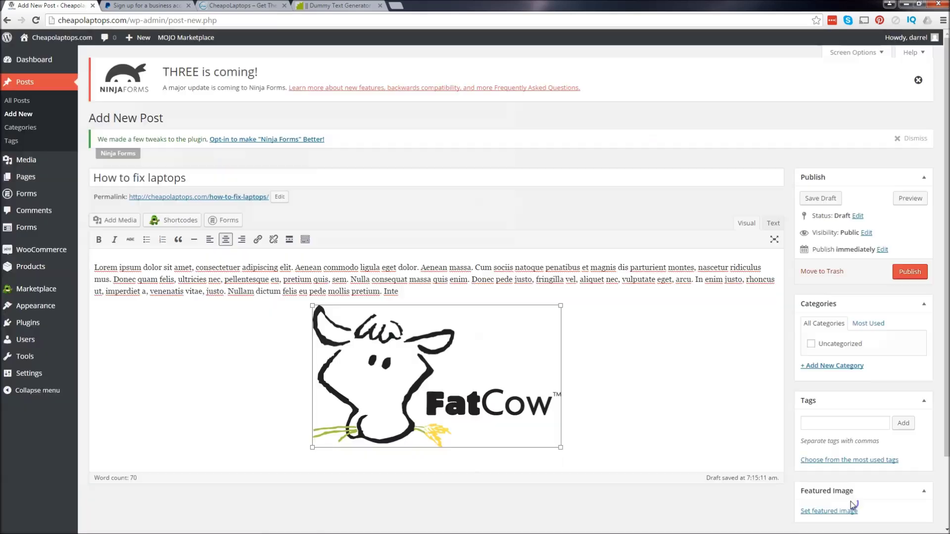
File the How to fix laptops post under a new Laptops category
{"action": "left_click", "coordinate": [646, 365]}
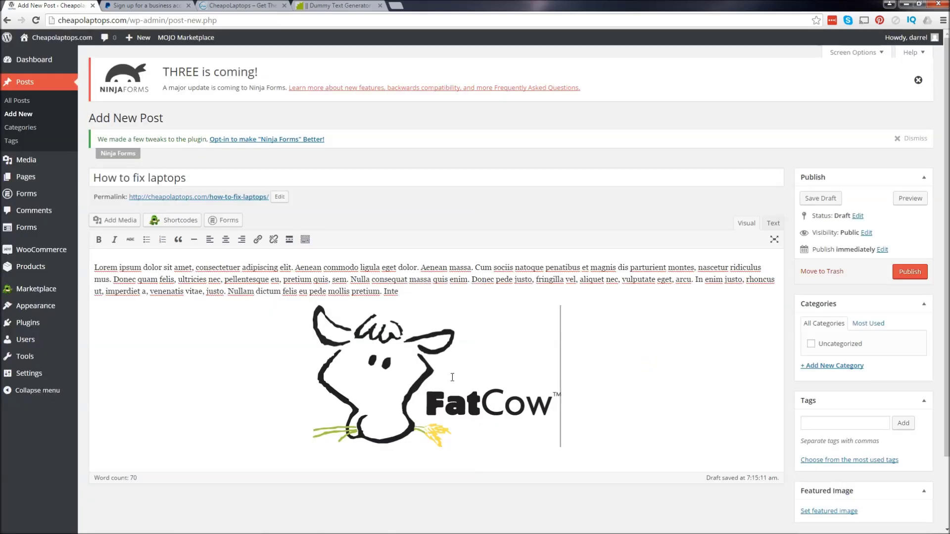
{"action": "scroll", "coordinate": [480, 357], "scroll_direction": "down", "scroll_amount": 2}
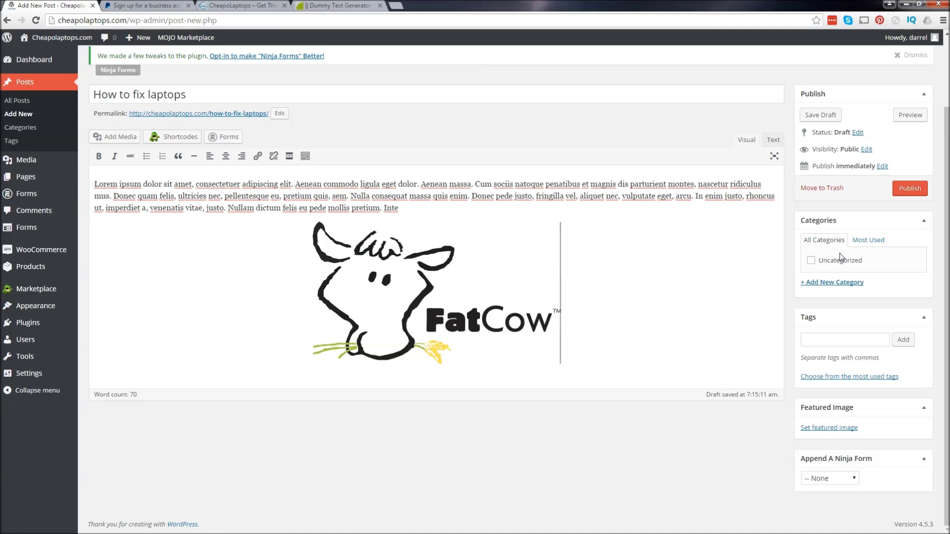
{"action": "left_click", "coordinate": [848, 283]}
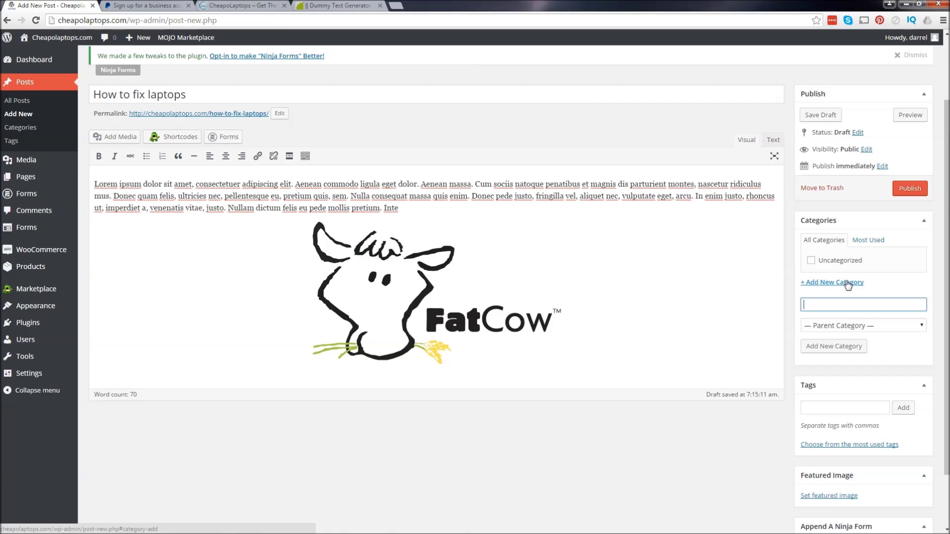
{"action": "left_click", "coordinate": [836, 347]}
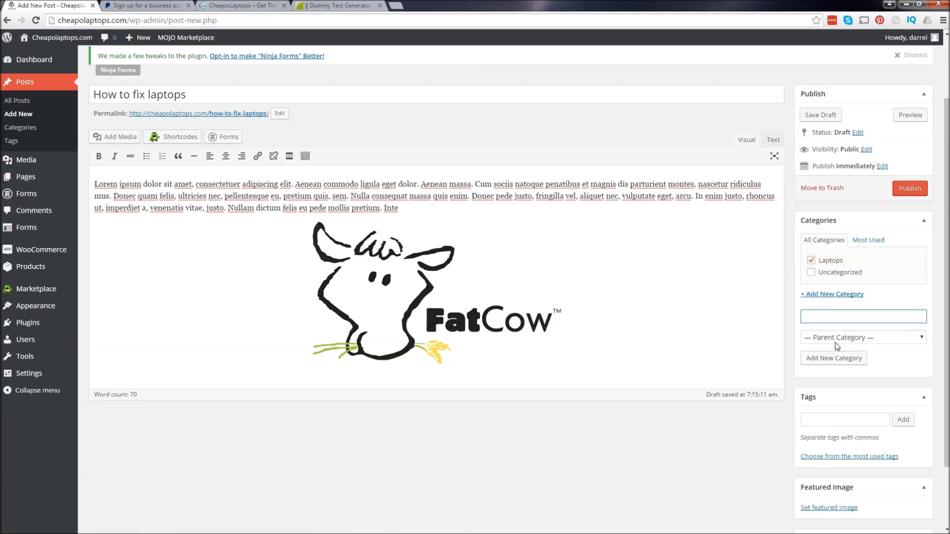
Set the FatCow logo as the featured image and publish the post
{"action": "scroll", "coordinate": [844, 339], "scroll_direction": "down", "scroll_amount": 3}
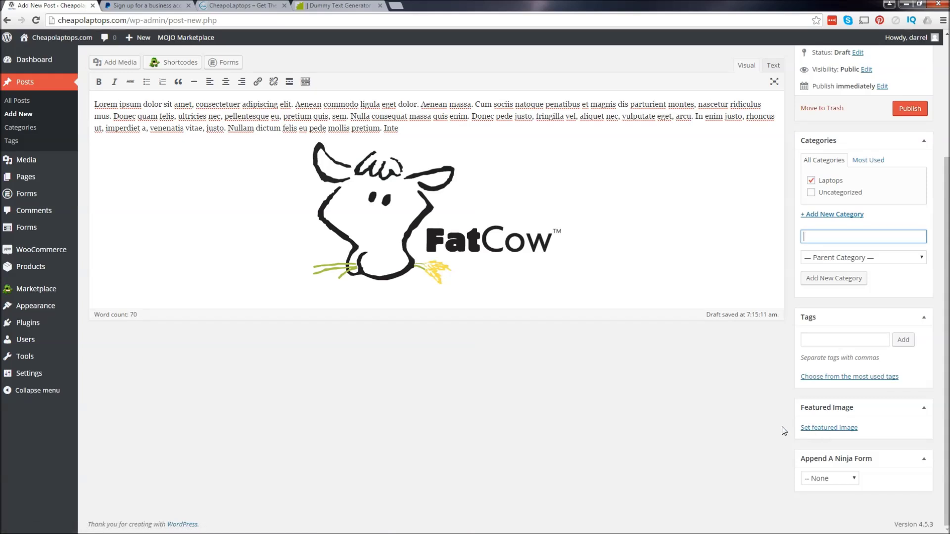
{"action": "left_click", "coordinate": [813, 433]}
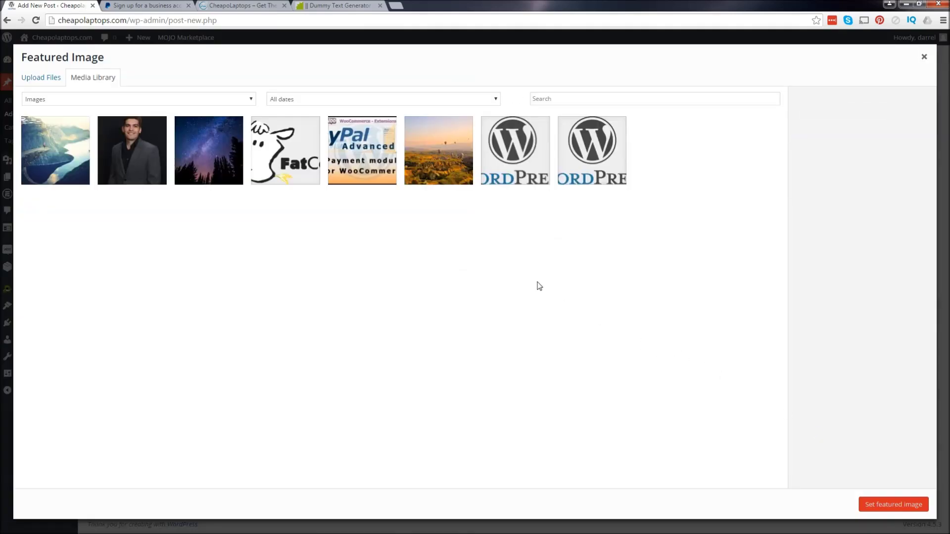
{"action": "left_click", "coordinate": [286, 148]}
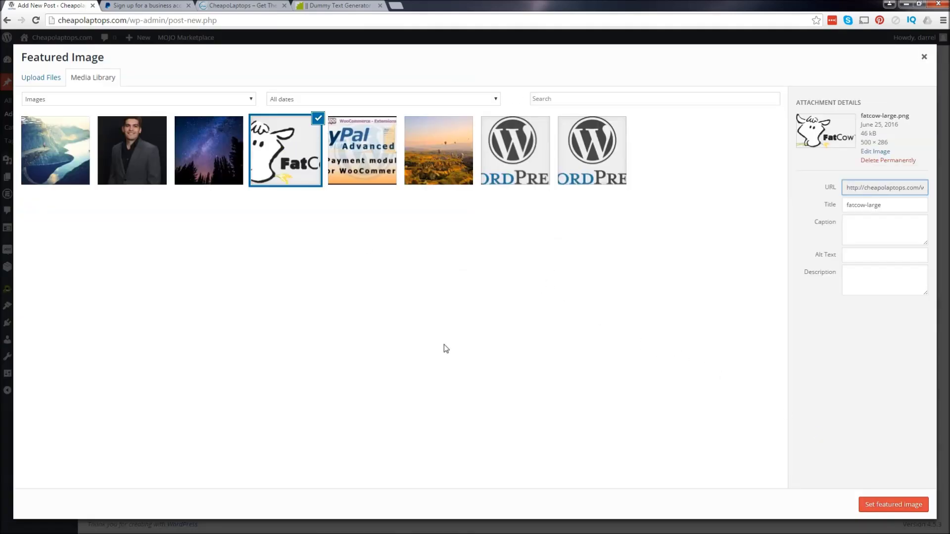
{"action": "left_click", "coordinate": [894, 506]}
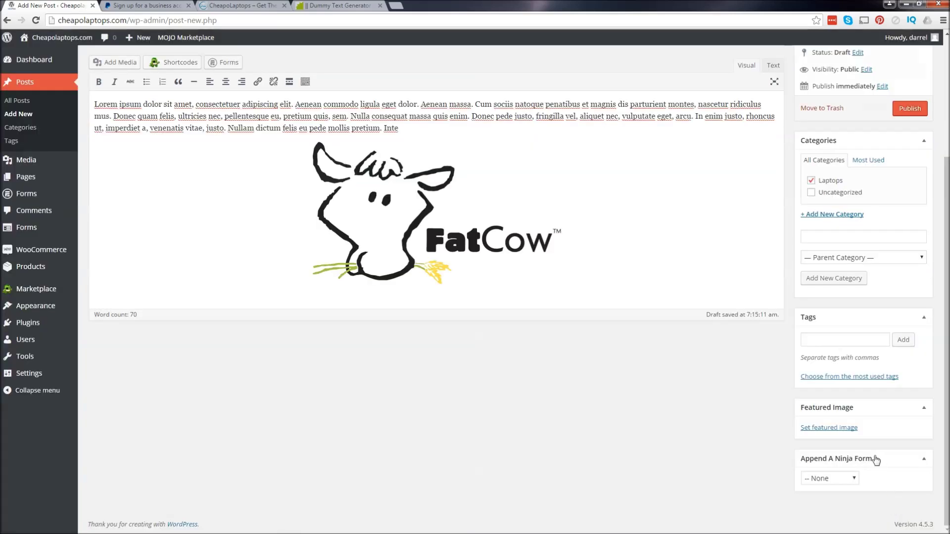
{"action": "scroll", "coordinate": [706, 414], "scroll_direction": "up", "scroll_amount": 3}
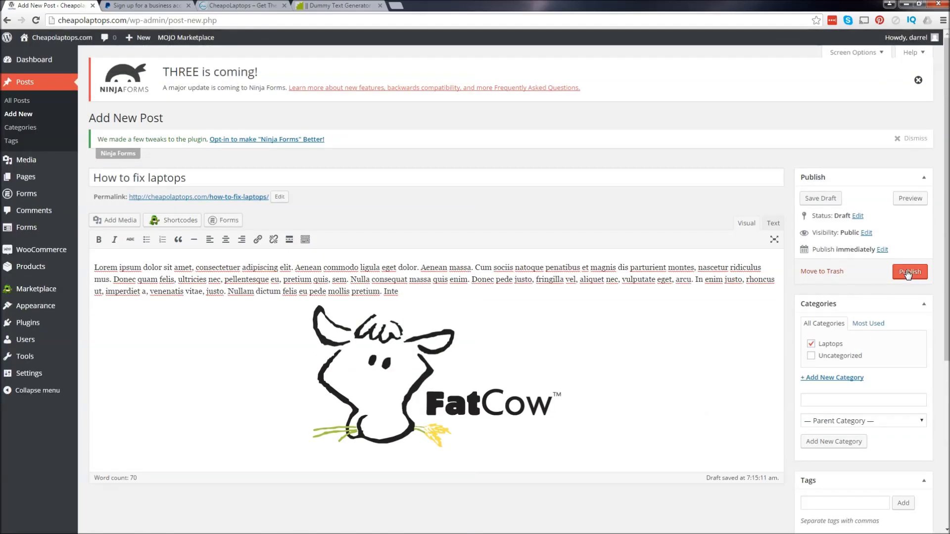
{"action": "left_click", "coordinate": [908, 273]}
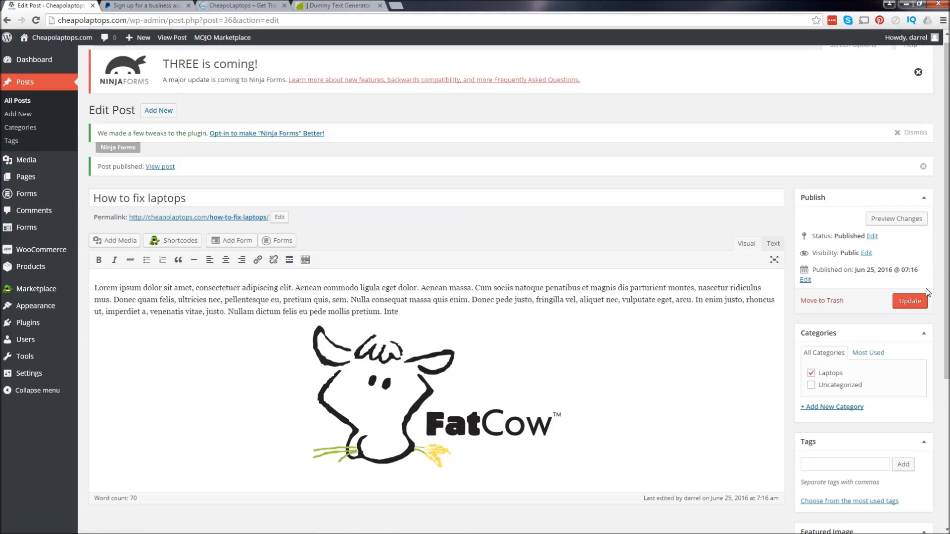
Visit the live site and check the Blog page listing for the How to fix laptops post
{"action": "mouse_move", "coordinate": [55, 38]}
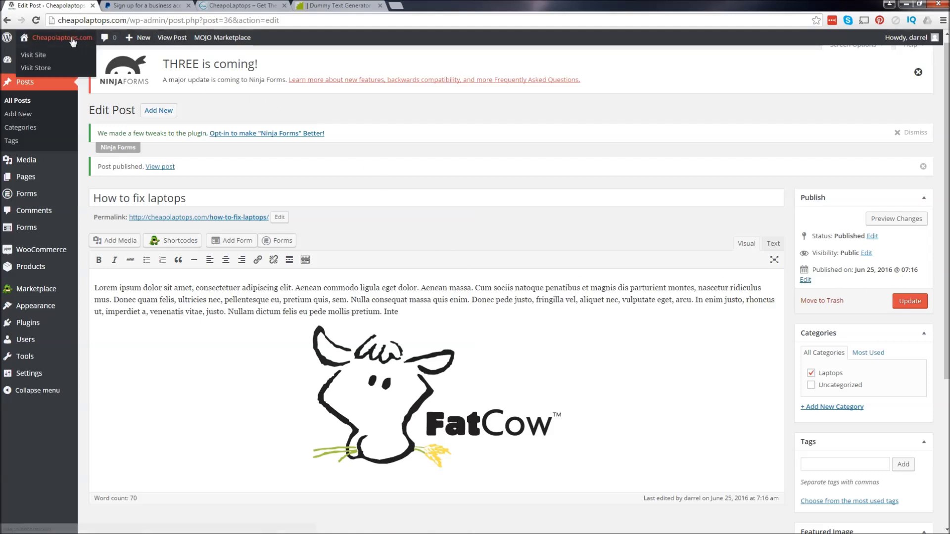
{"action": "left_click", "coordinate": [49, 55]}
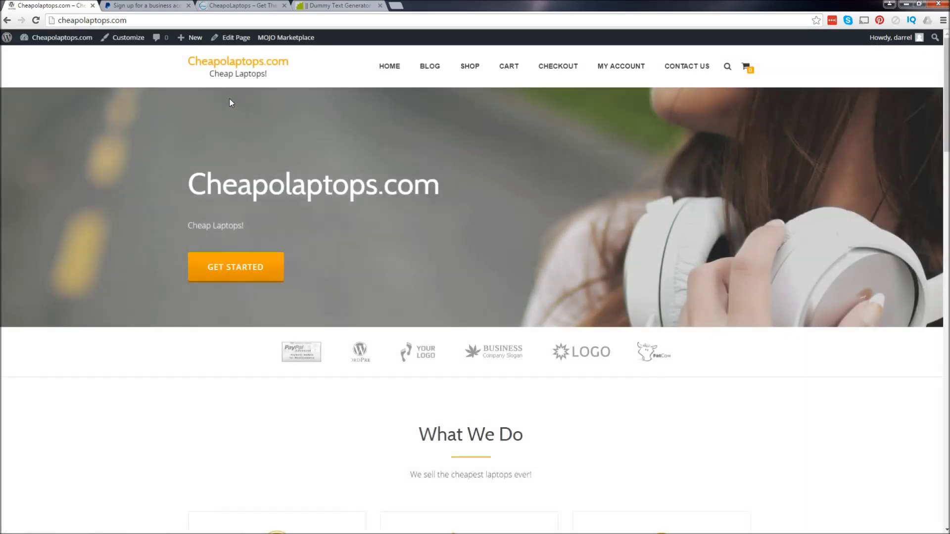
{"action": "left_click", "coordinate": [430, 70]}
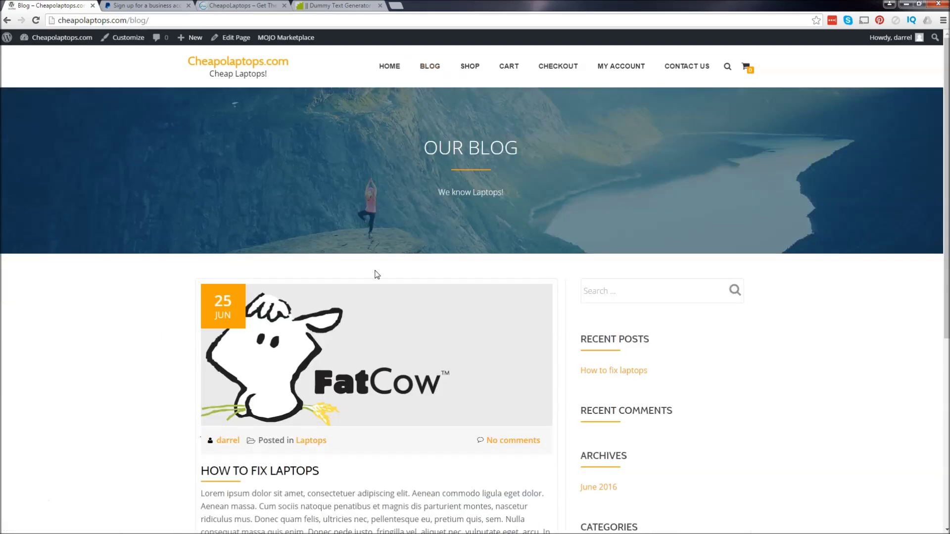
{"action": "scroll", "coordinate": [327, 354], "scroll_direction": "down", "scroll_amount": 2}
{"action": "scroll", "coordinate": [327, 350], "scroll_direction": "down", "scroll_amount": 1}
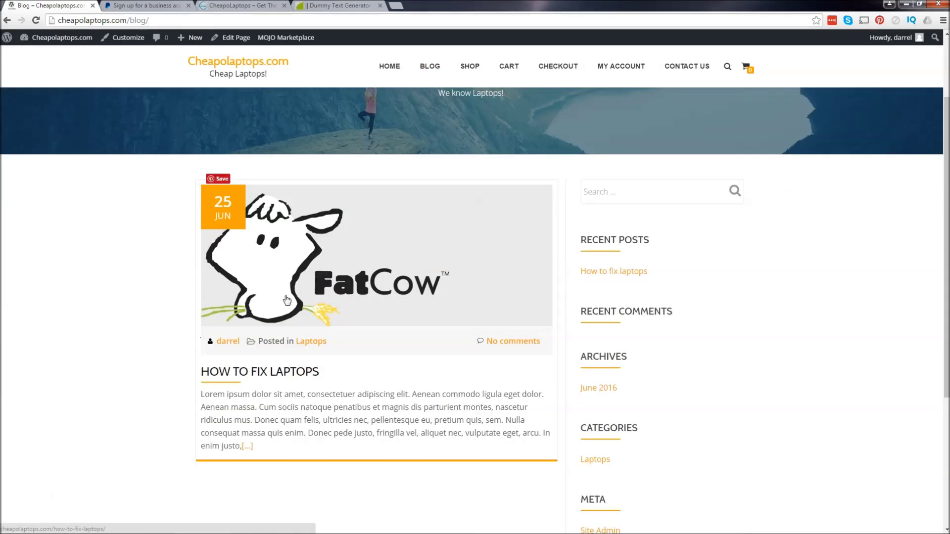
Post the comment 'Good Post!' on the How to fix laptops post
{"action": "left_click", "coordinate": [300, 258]}
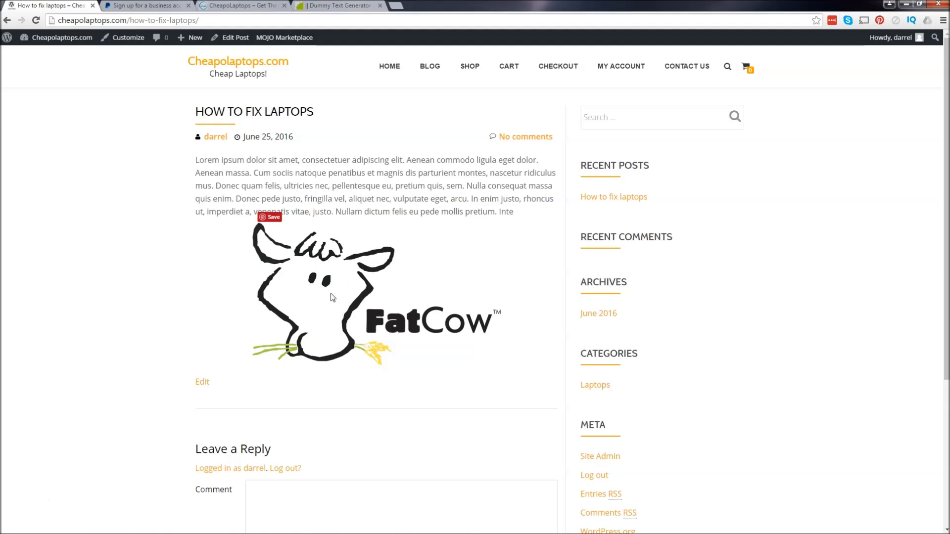
{"action": "scroll", "coordinate": [331, 299], "scroll_direction": "down", "scroll_amount": 3}
{"action": "left_click", "coordinate": [341, 376]}
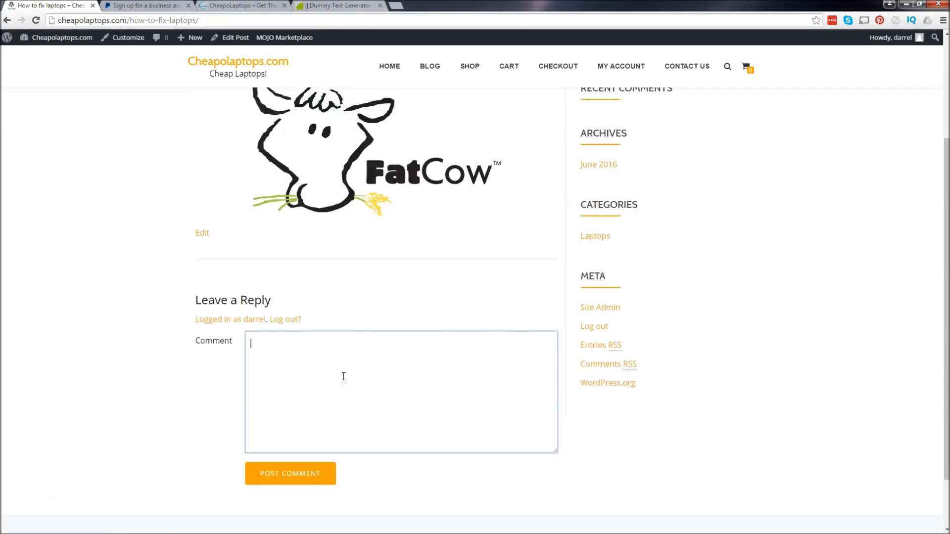
{"action": "type", "text": "Good Post!"}
{"action": "left_click", "coordinate": [315, 474]}
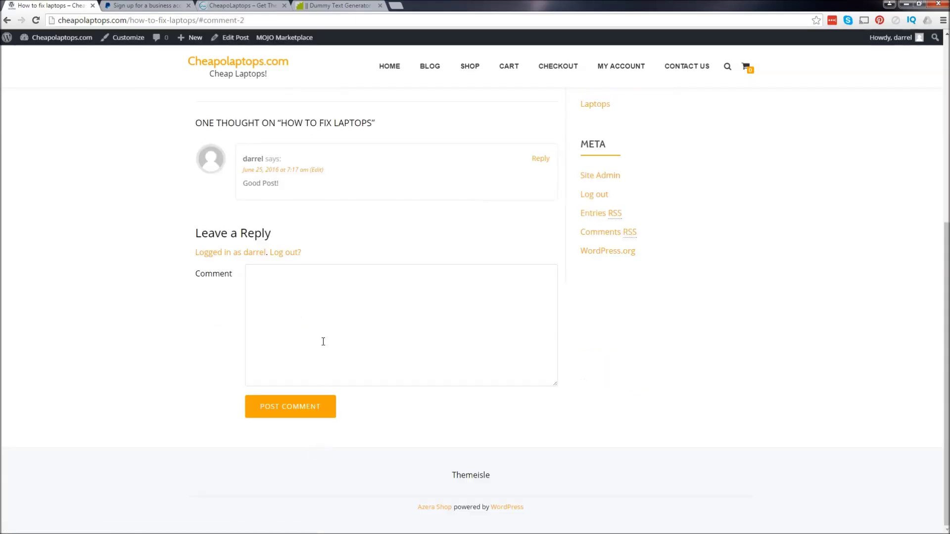
Scroll through the post to confirm it now shows one comment
{"action": "scroll", "coordinate": [329, 349], "scroll_direction": "up", "scroll_amount": 2}
{"action": "scroll", "coordinate": [277, 282], "scroll_direction": "up", "scroll_amount": 4}
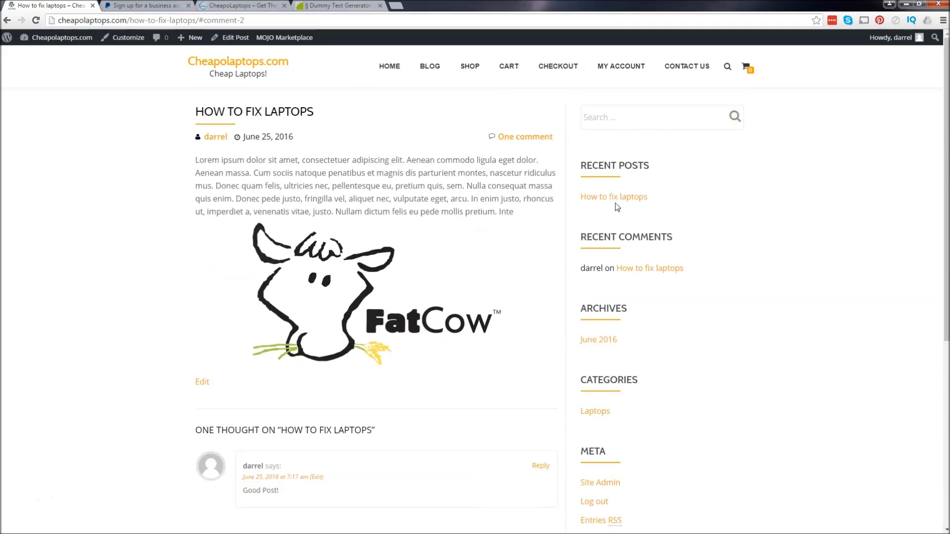
{"action": "scroll", "coordinate": [663, 275], "scroll_direction": "down", "scroll_amount": 1}
{"action": "scroll", "coordinate": [662, 275], "scroll_direction": "down", "scroll_amount": 1}
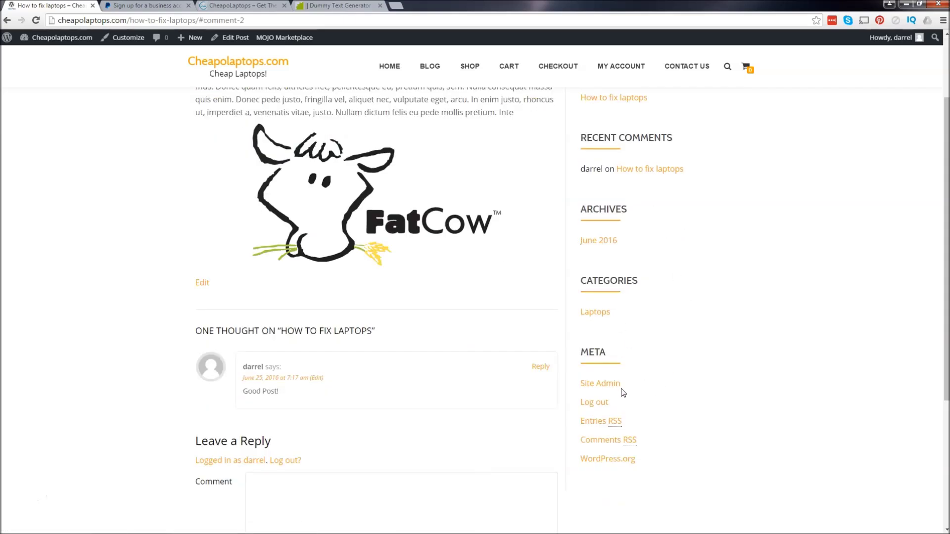
{"action": "left_click_drag", "start_coordinate": [632, 281], "coordinate": [587, 280]}
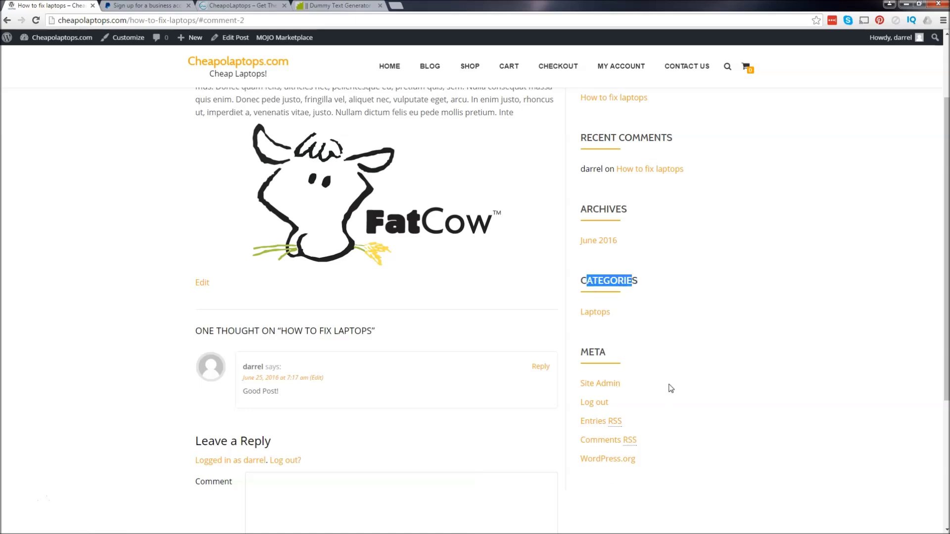
{"action": "scroll", "coordinate": [605, 229], "scroll_direction": "up", "scroll_amount": 2}
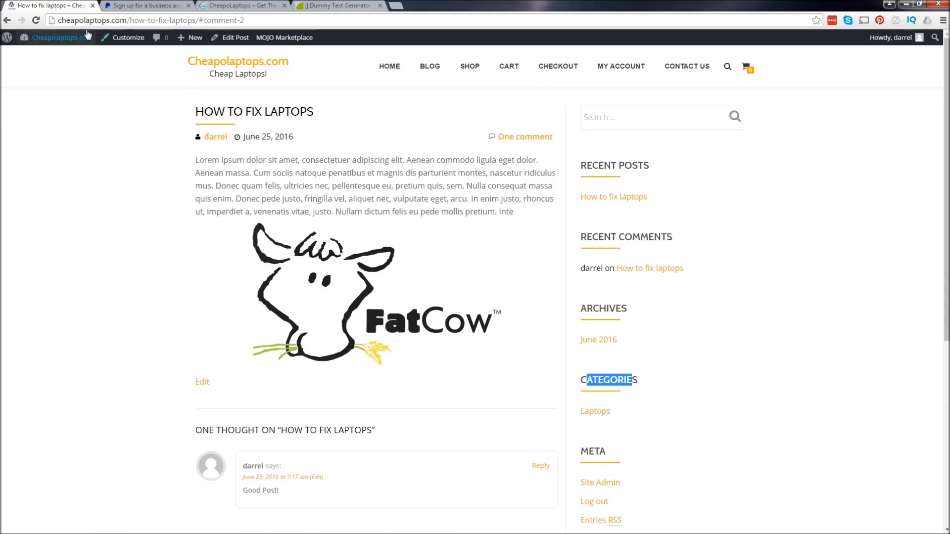
{"action": "mouse_move", "coordinate": [66, 38]}
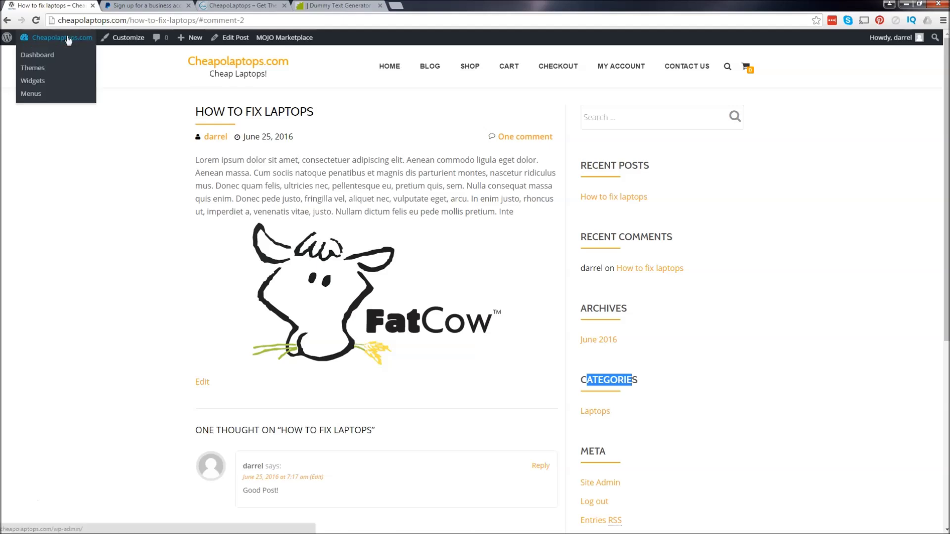
Delete the Search, Recent Posts, Recent Comments, Archives and Meta widgets from the Sidebar
{"action": "left_click", "coordinate": [41, 84]}
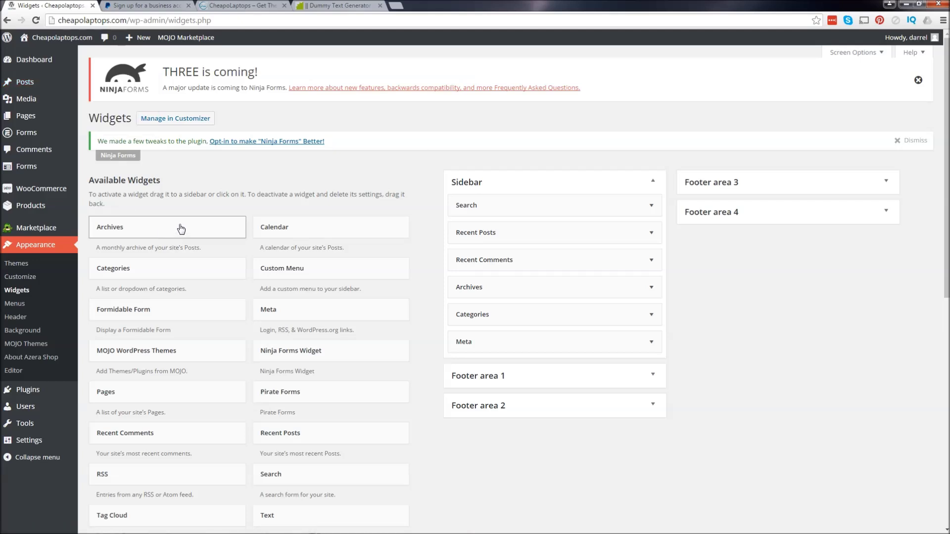
{"action": "left_click", "coordinate": [652, 207]}
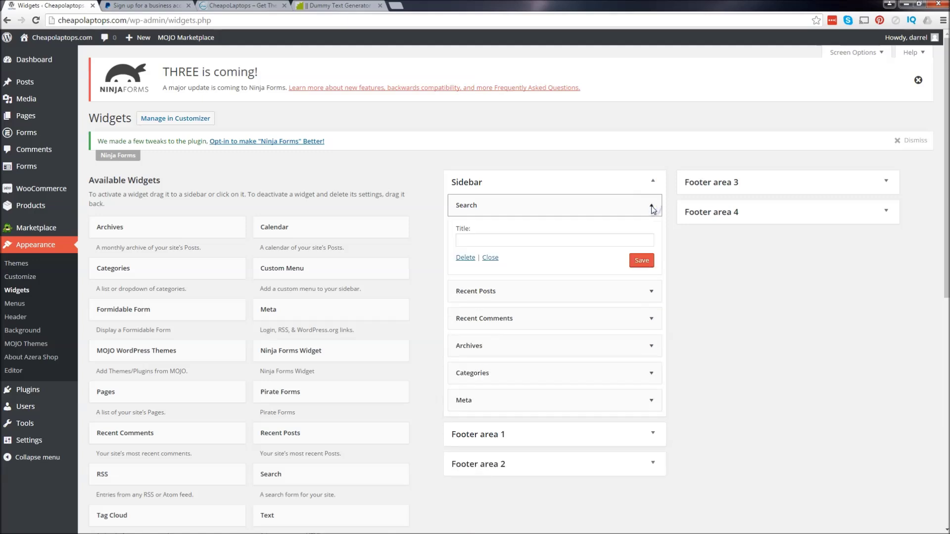
{"action": "left_click", "coordinate": [466, 258]}
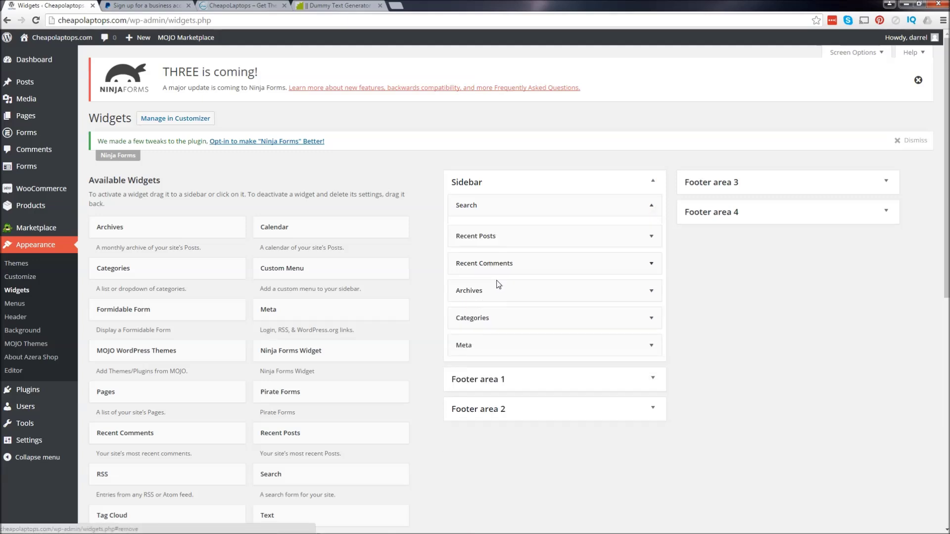
{"action": "left_click", "coordinate": [653, 208]}
{"action": "left_click", "coordinate": [466, 295]}
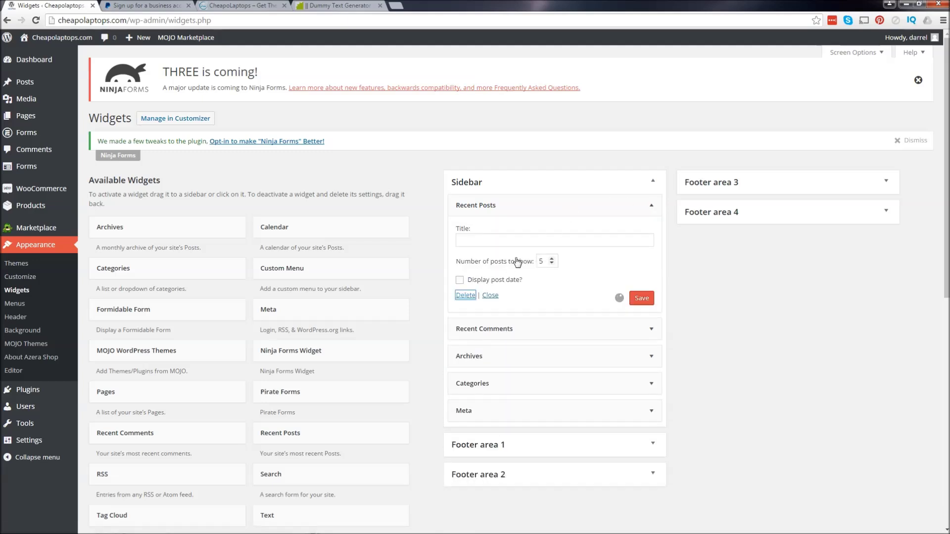
{"action": "left_click", "coordinate": [652, 207]}
{"action": "left_click", "coordinate": [466, 278]}
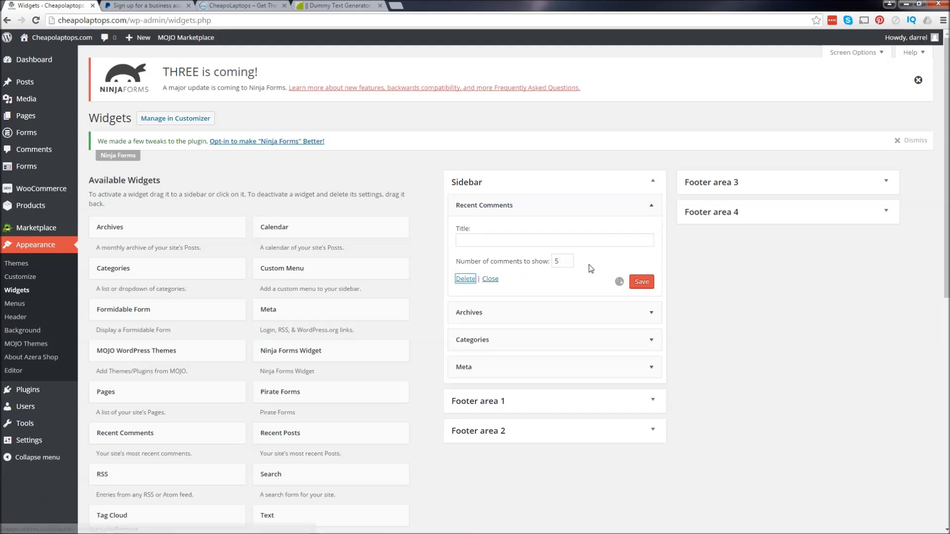
{"action": "left_click", "coordinate": [652, 207]}
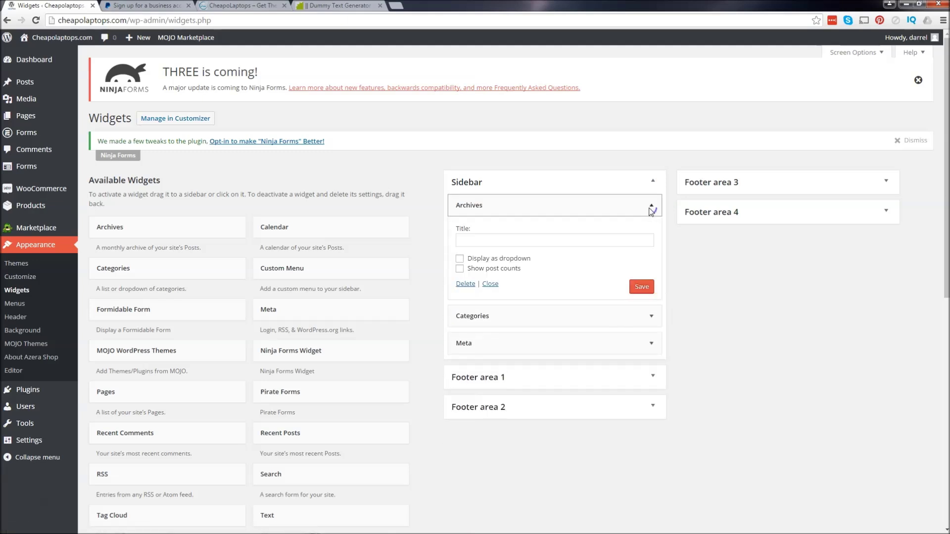
{"action": "left_click", "coordinate": [466, 284]}
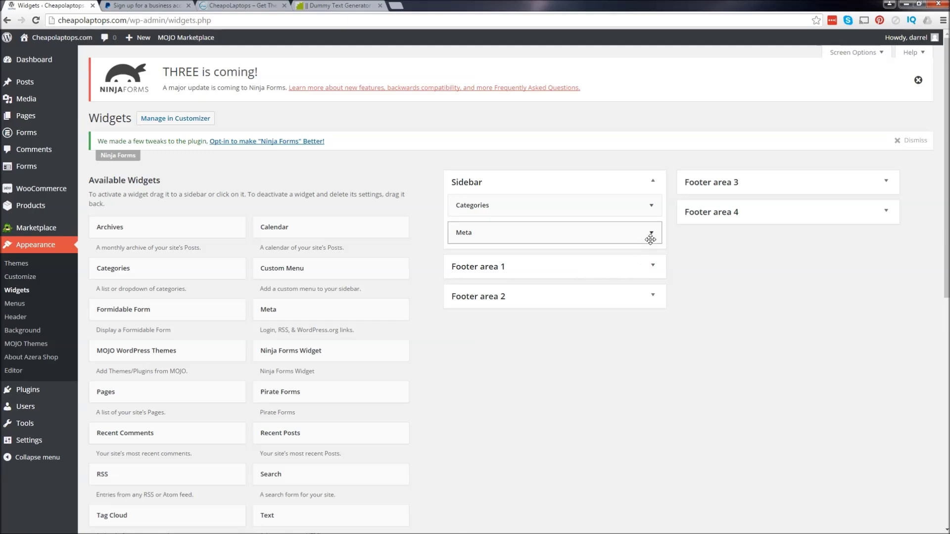
{"action": "left_click", "coordinate": [652, 234]}
{"action": "left_click", "coordinate": [462, 288]}
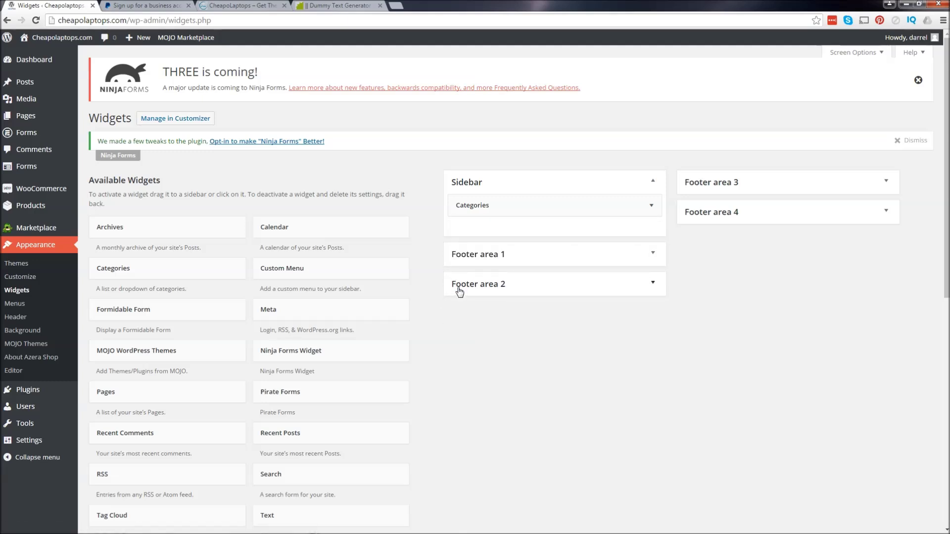
Add a Calendar widget titled 'Todays Date' to the top of the Sidebar and save it
{"action": "left_click_drag", "start_coordinate": [290, 229], "coordinate": [490, 204]}
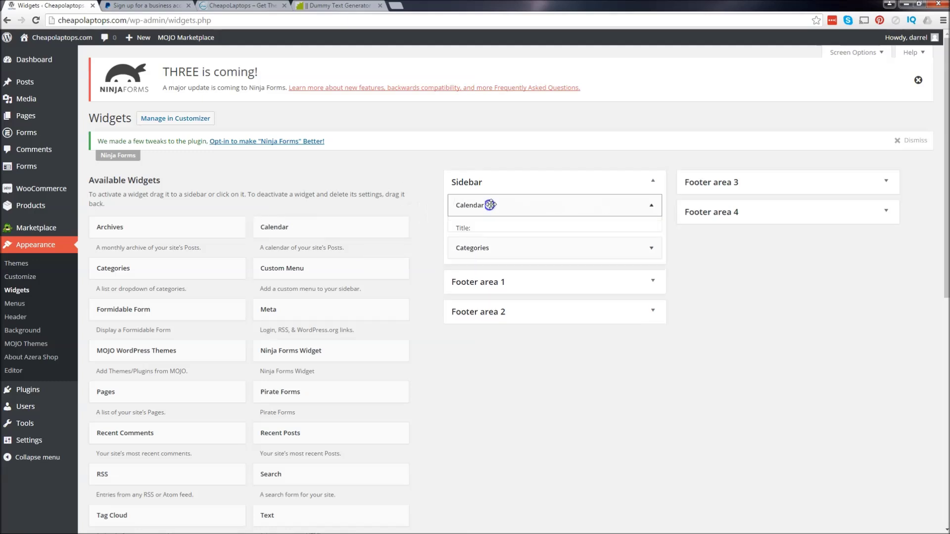
{"action": "left_click", "coordinate": [501, 244]}
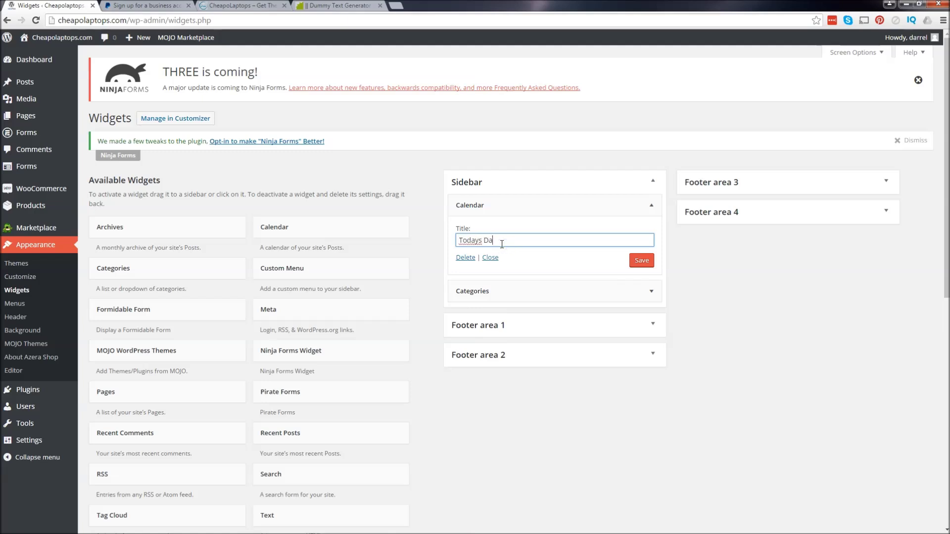
{"action": "type", "text": "Todays Date"}
{"action": "left_click", "coordinate": [643, 261]}
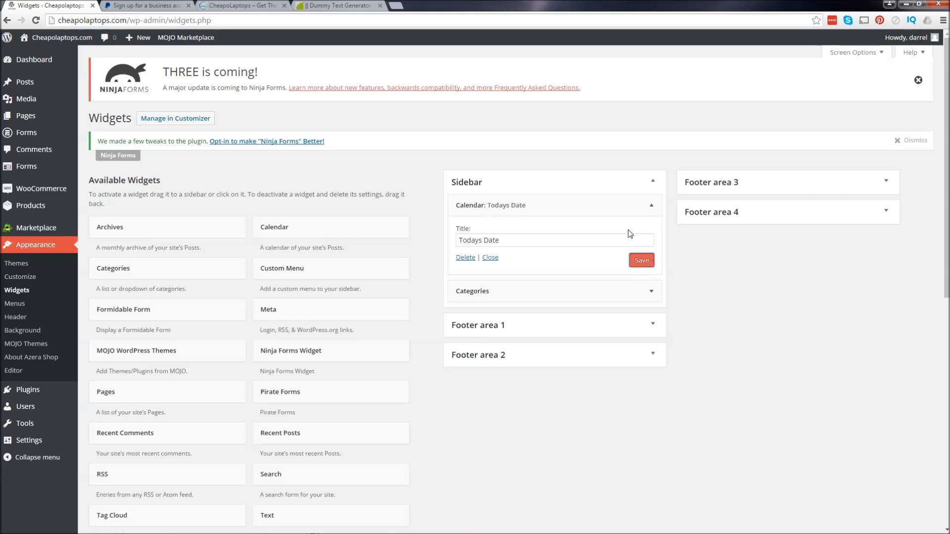
{"action": "left_click", "coordinate": [56, 58]}
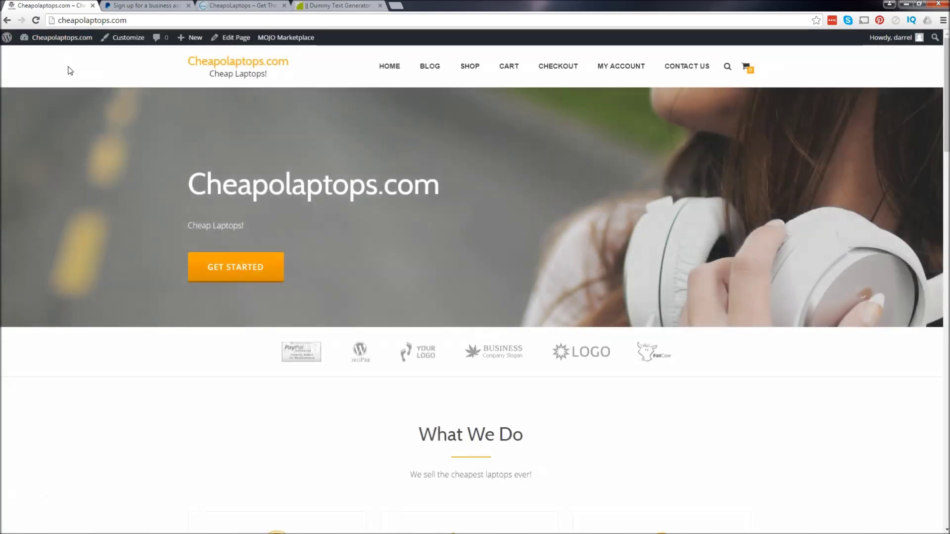
Check the Todays Date calendar on the Blog page, then go to the Contact Us page
{"action": "left_click", "coordinate": [430, 67]}
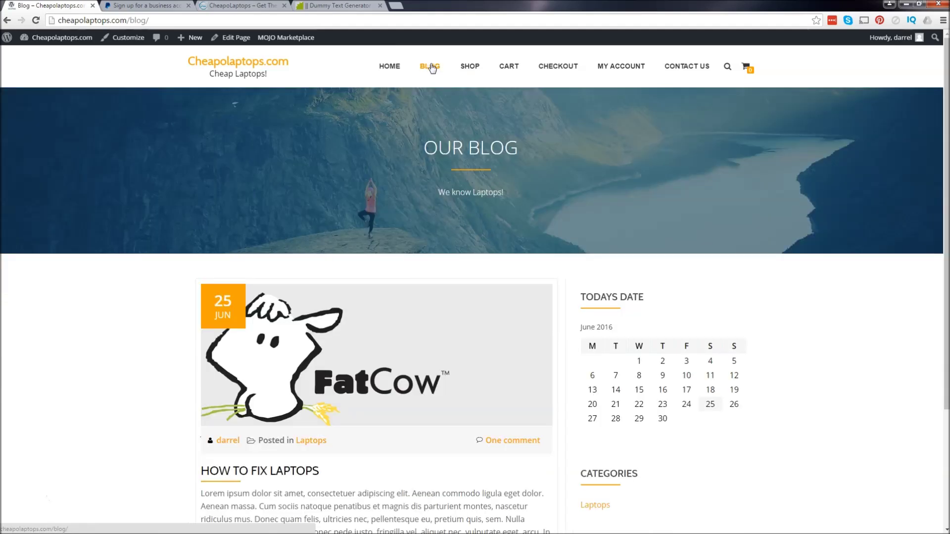
{"action": "left_click_drag", "start_coordinate": [645, 247], "coordinate": [585, 247]}
{"action": "left_click", "coordinate": [666, 365]}
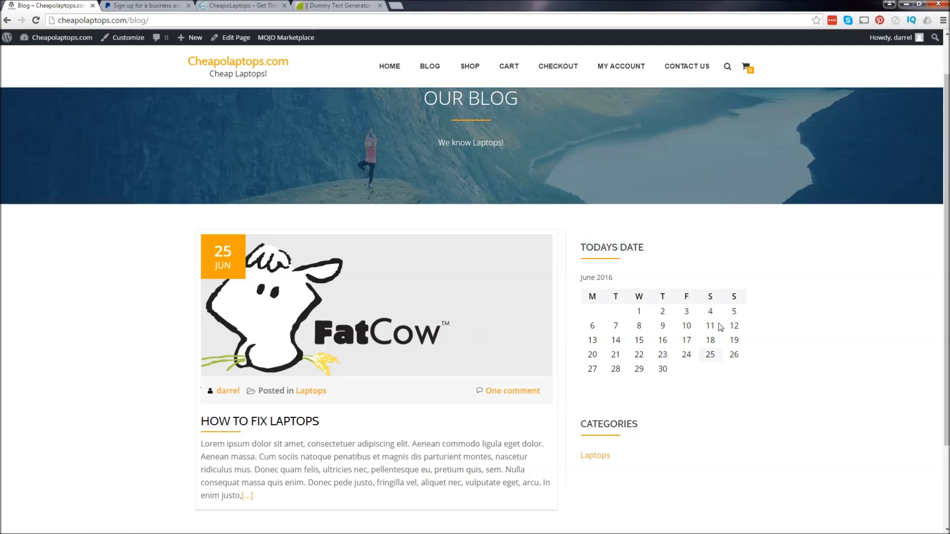
{"action": "scroll", "coordinate": [673, 337], "scroll_direction": "down", "scroll_amount": 1}
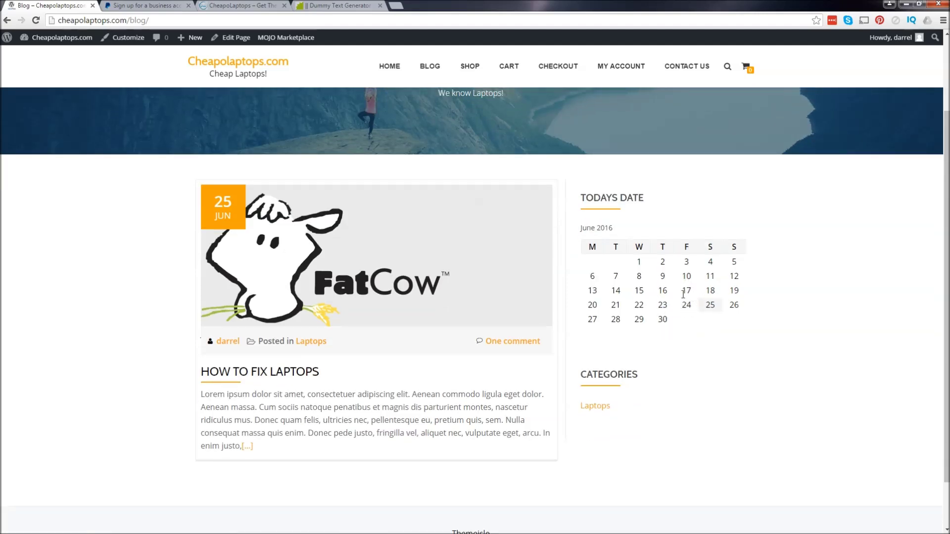
{"action": "scroll", "coordinate": [589, 309], "scroll_direction": "down", "scroll_amount": 2}
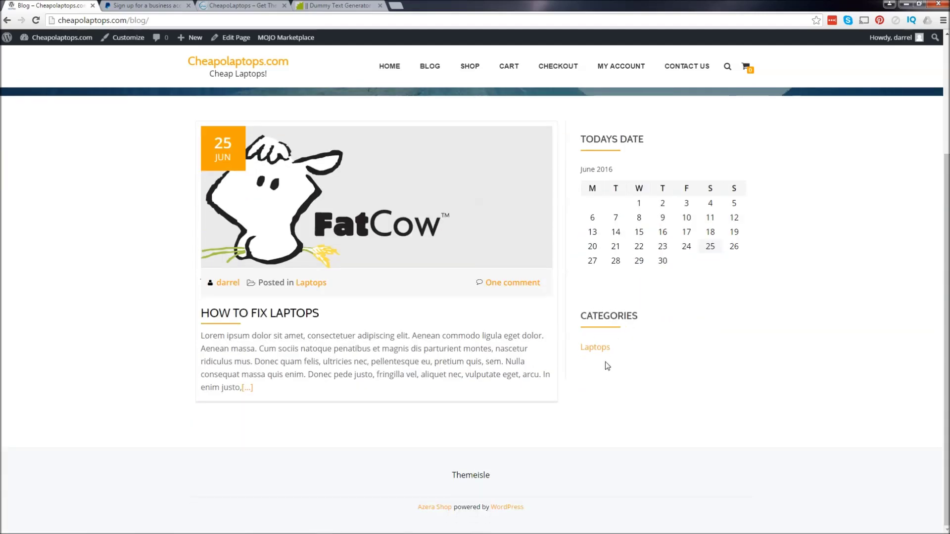
{"action": "scroll", "coordinate": [574, 284], "scroll_direction": "up", "scroll_amount": 2}
{"action": "scroll", "coordinate": [573, 283], "scroll_direction": "up", "scroll_amount": 1}
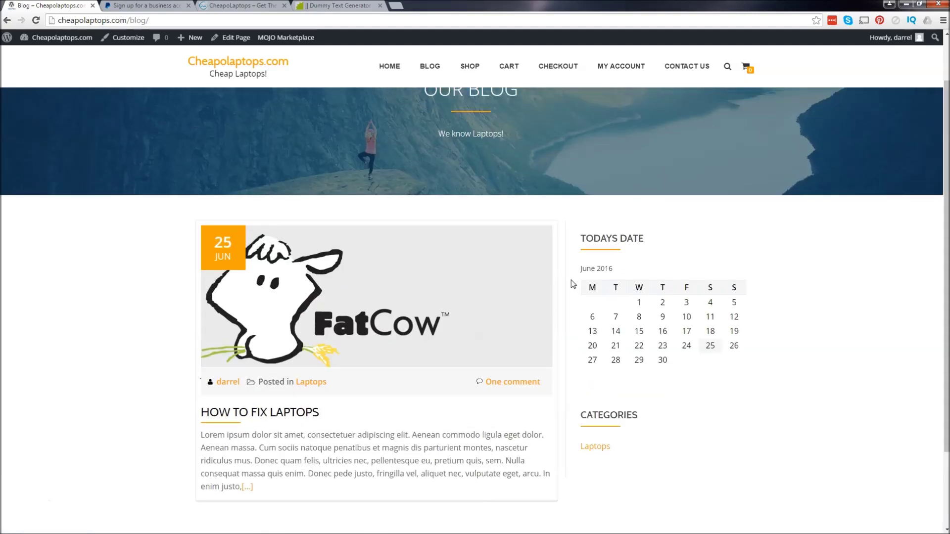
{"action": "scroll", "coordinate": [573, 284], "scroll_direction": "up", "scroll_amount": 1}
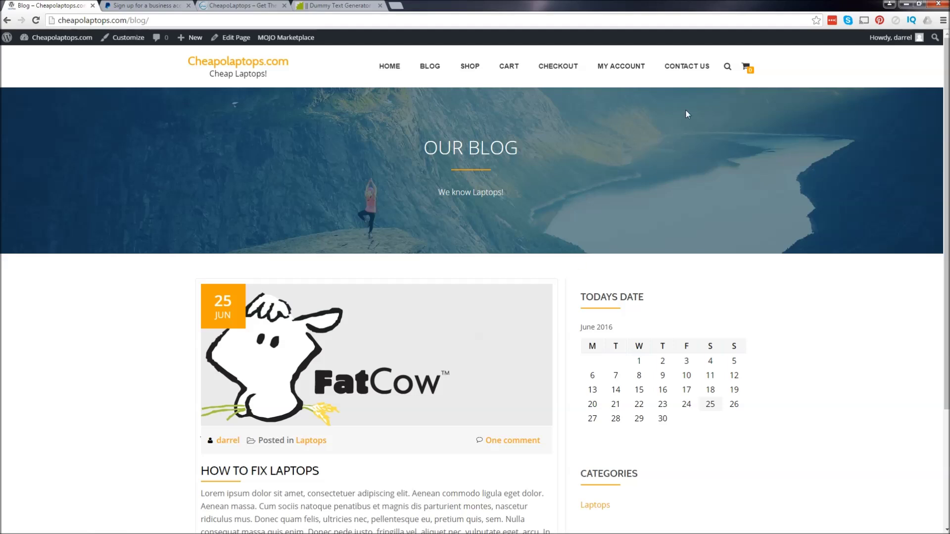
{"action": "left_click", "coordinate": [695, 71]}
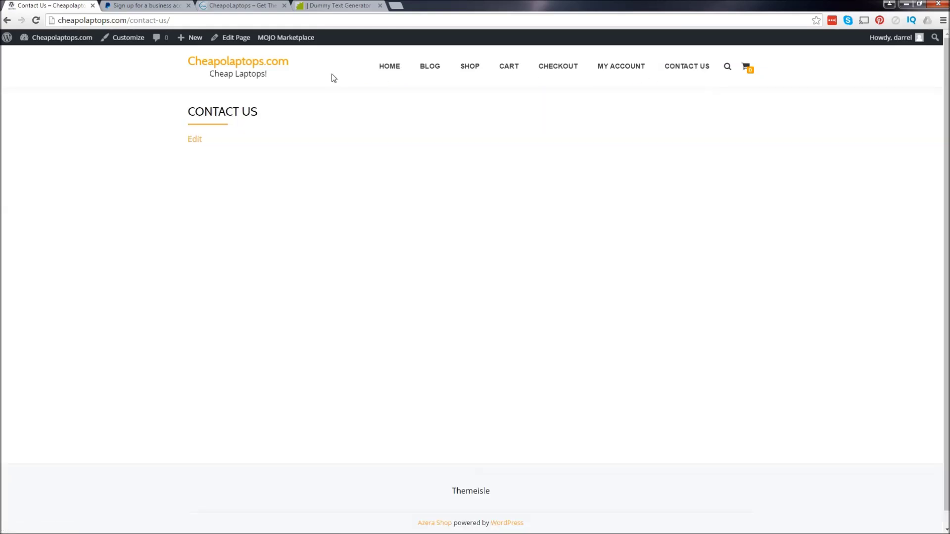
{"action": "left_click", "coordinate": [130, 43]}
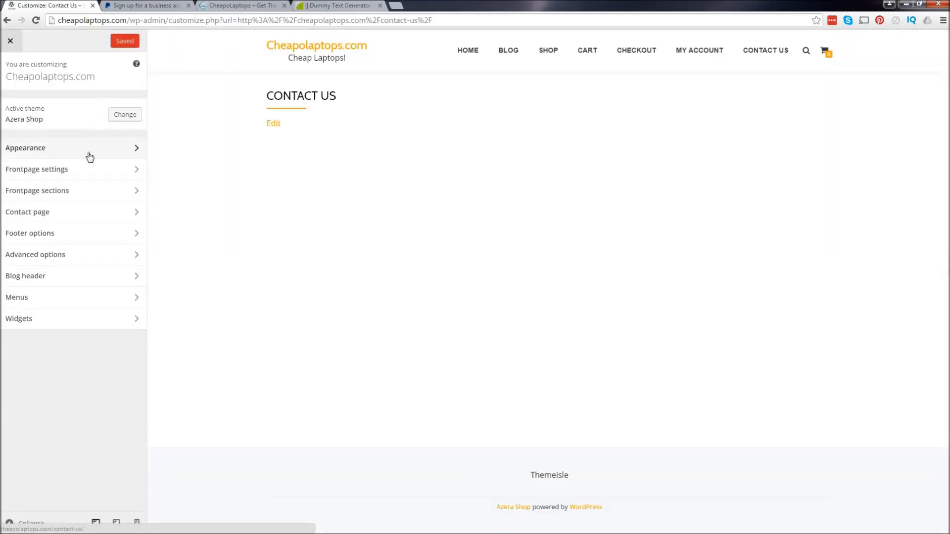
{"action": "left_click", "coordinate": [74, 213]}
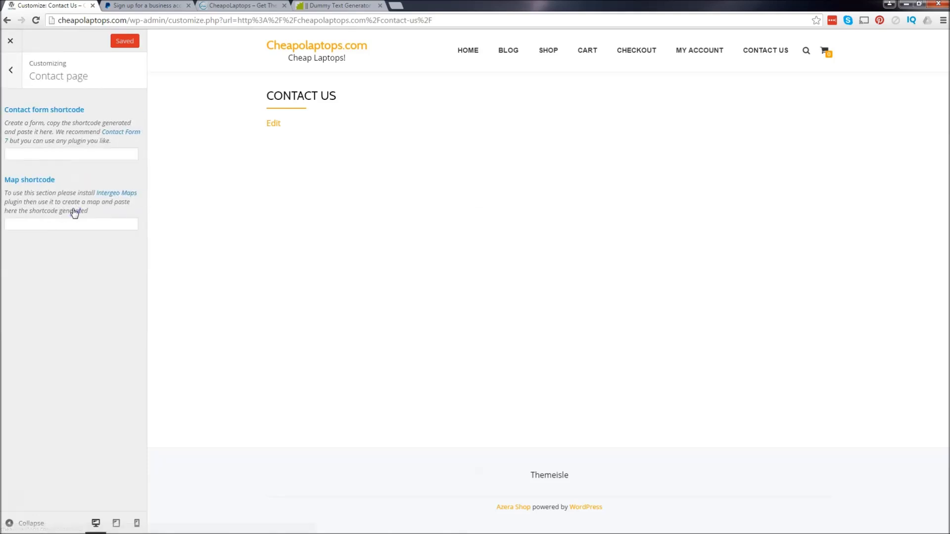
{"action": "left_click", "coordinate": [107, 155]}
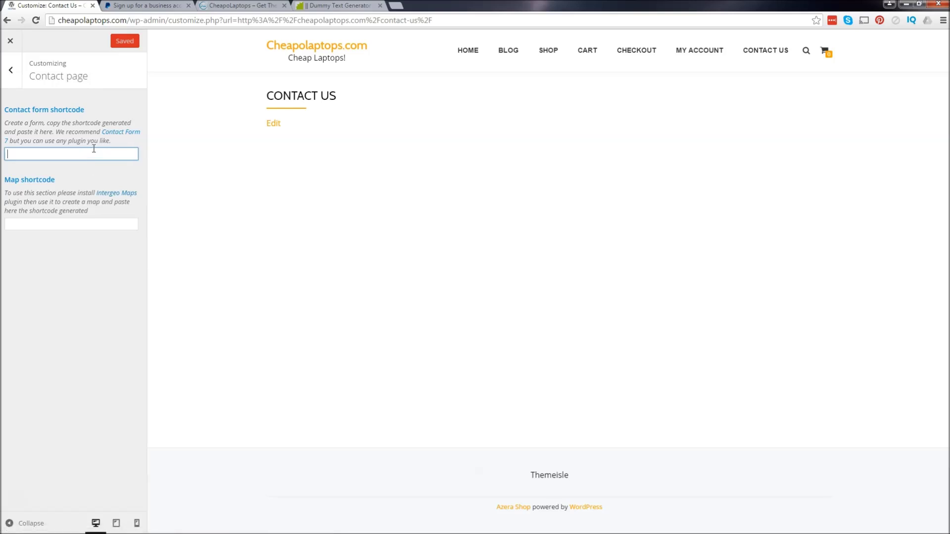
{"action": "left_click", "coordinate": [10, 42]}
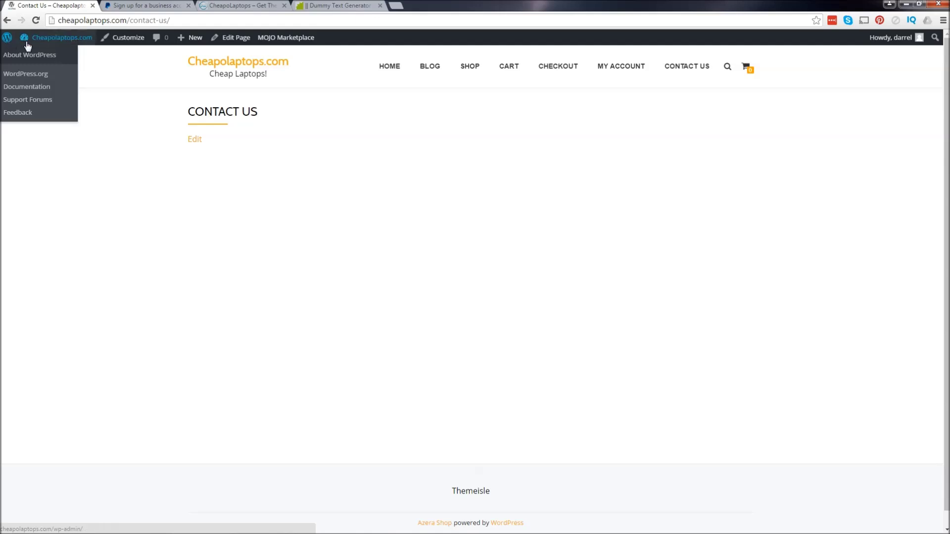
{"action": "mouse_move", "coordinate": [41, 46]}
{"action": "left_click", "coordinate": [40, 57]}
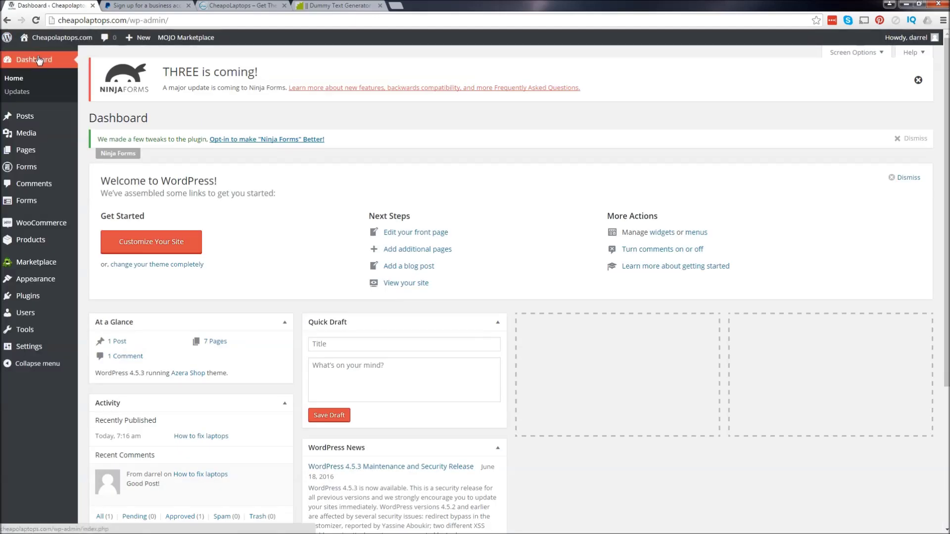
Find Free & Simple Contact Form Plugin - PirateForms among the installed plugins and open its Settings
{"action": "left_click", "coordinate": [28, 296]}
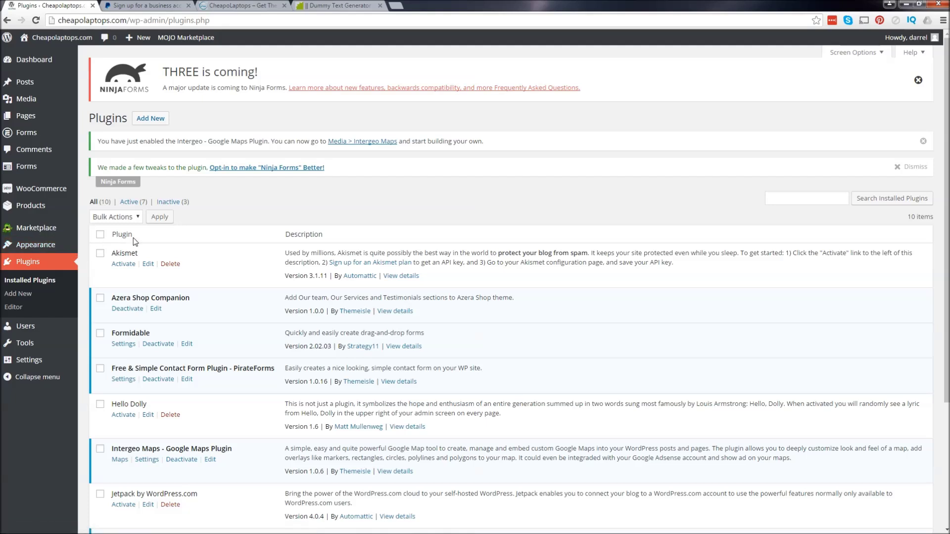
{"action": "scroll", "coordinate": [133, 238], "scroll_direction": "down", "scroll_amount": 2}
{"action": "scroll", "coordinate": [134, 238], "scroll_direction": "down", "scroll_amount": 1}
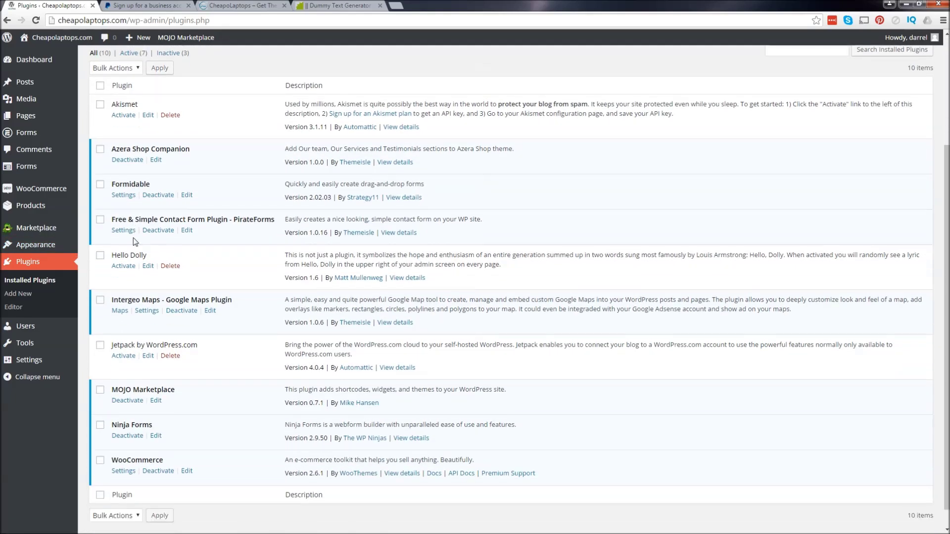
{"action": "mouse_move", "coordinate": [113, 222]}
{"action": "left_mouse_down"}
{"action": "mouse_move", "coordinate": [277, 219]}
{"action": "mouse_move", "coordinate": [112, 220]}
{"action": "left_mouse_up"}
{"action": "left_click", "coordinate": [277, 218]}
{"action": "left_click", "coordinate": [114, 221]}
{"action": "left_click", "coordinate": [124, 232]}
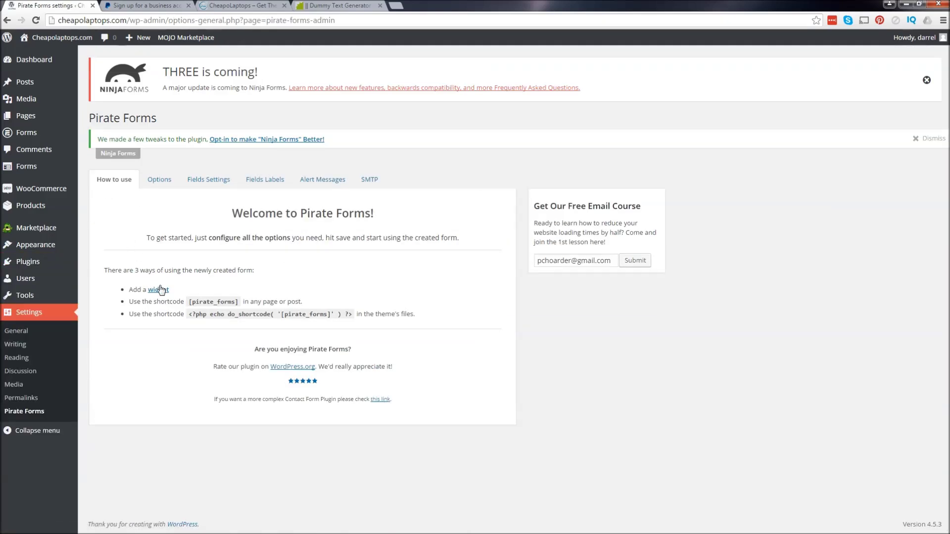
Copy the [pirate_forms] shortcode from the Pirate Forms settings page
{"action": "left_click_drag", "start_coordinate": [134, 304], "coordinate": [167, 304]}
{"action": "left_click_drag", "start_coordinate": [239, 303], "coordinate": [190, 304]}
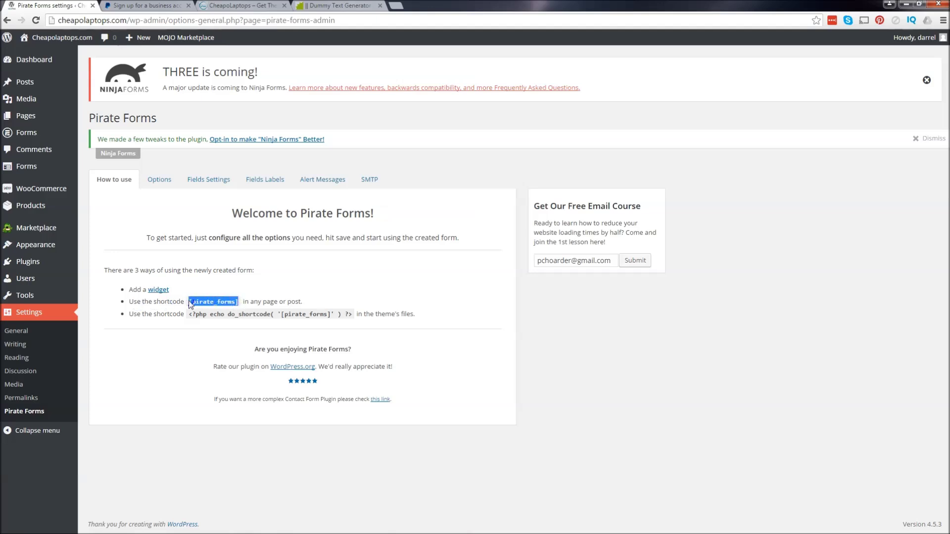
{"action": "right_click", "coordinate": [207, 301]}
{"action": "left_click", "coordinate": [220, 311]}
Review the Pirate Forms Options, Fields Settings and Fields Labels tabs
{"action": "left_click", "coordinate": [160, 181]}
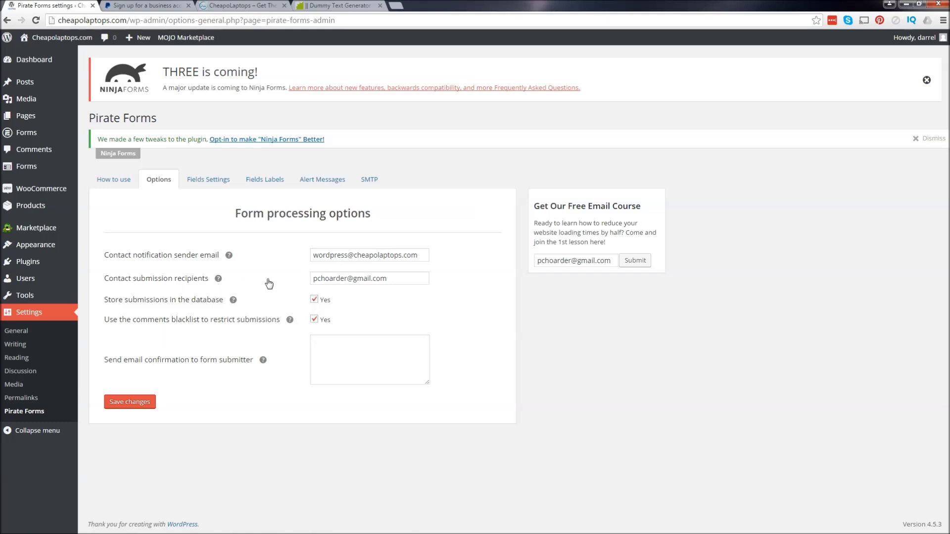
{"action": "left_click_drag", "start_coordinate": [390, 278], "coordinate": [300, 282]}
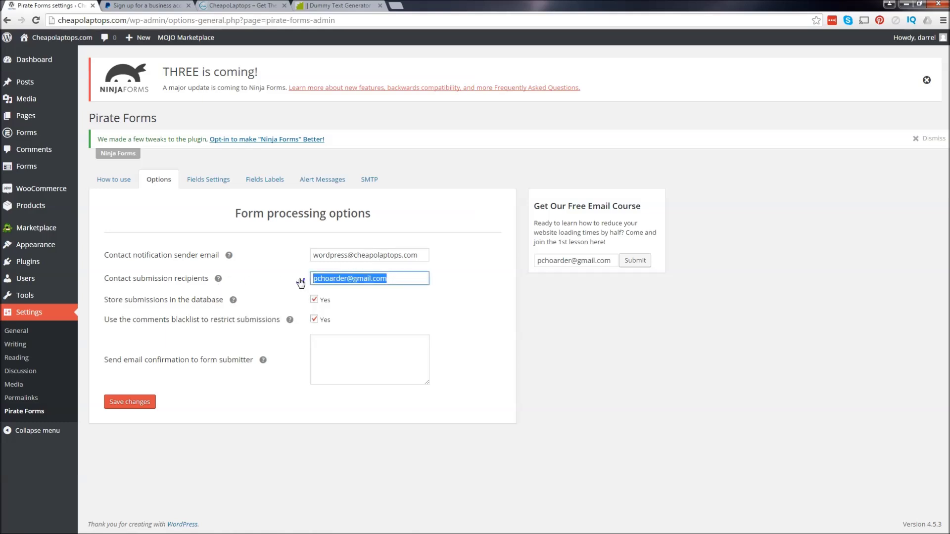
{"action": "left_click", "coordinate": [372, 283]}
{"action": "left_click", "coordinate": [211, 182]}
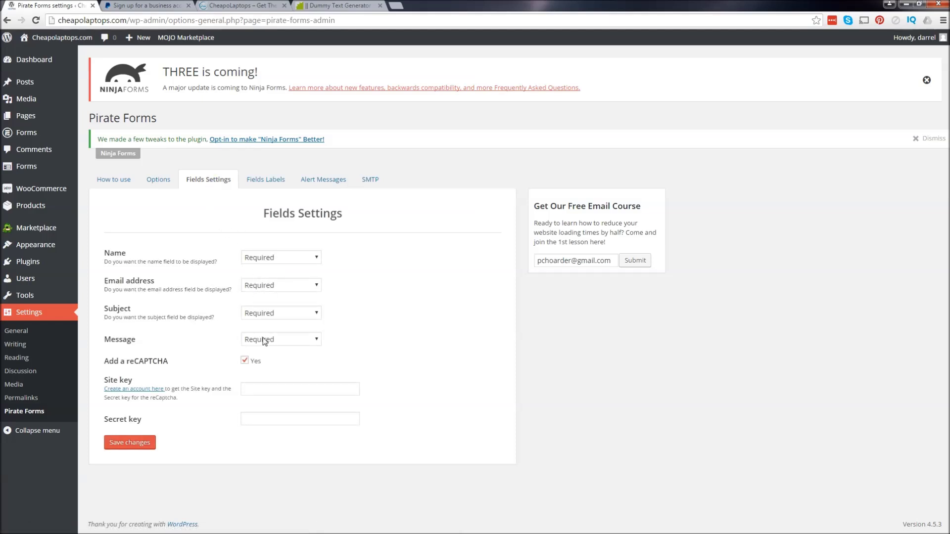
{"action": "left_click", "coordinate": [254, 182]}
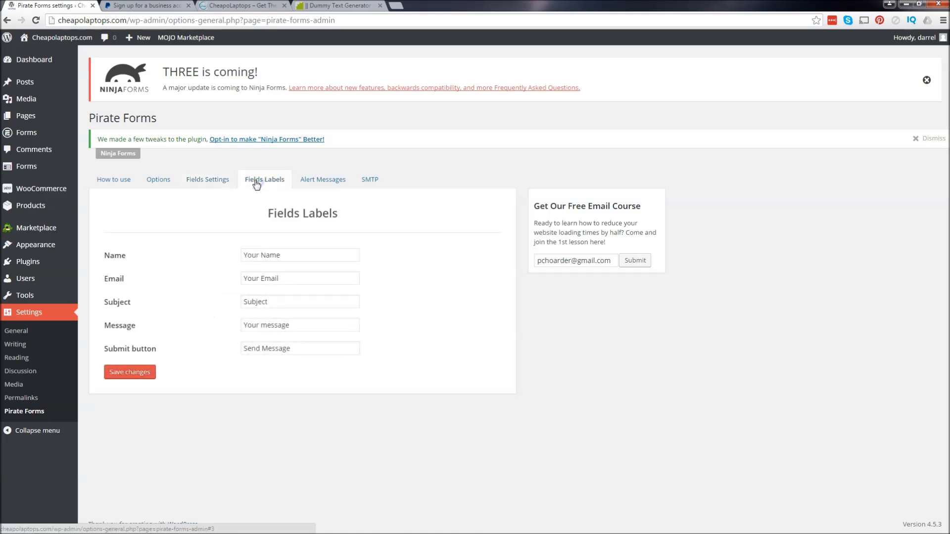
{"action": "left_click_drag", "start_coordinate": [316, 257], "coordinate": [204, 263]}
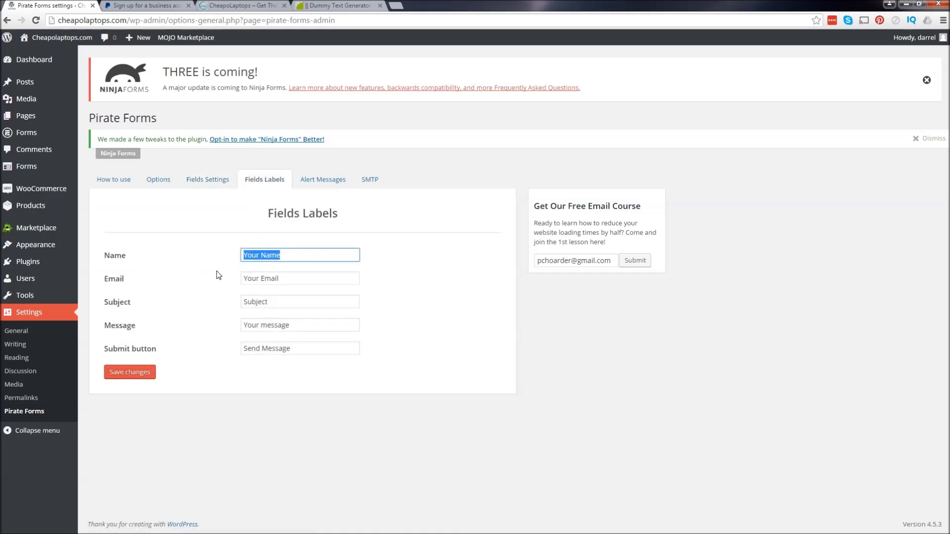
{"action": "left_click_drag", "start_coordinate": [300, 281], "coordinate": [214, 287]}
{"action": "left_click", "coordinate": [285, 311]}
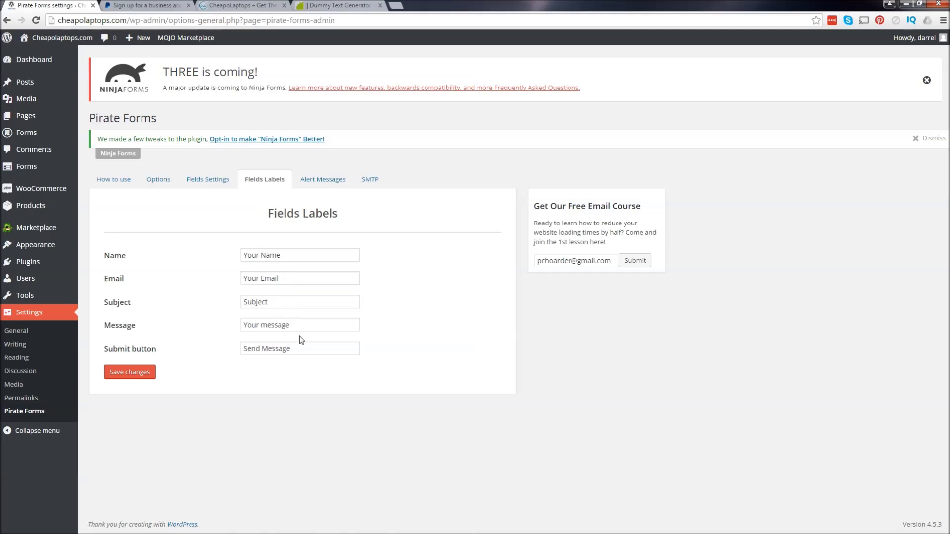
{"action": "left_click_drag", "start_coordinate": [280, 346], "coordinate": [242, 348]}
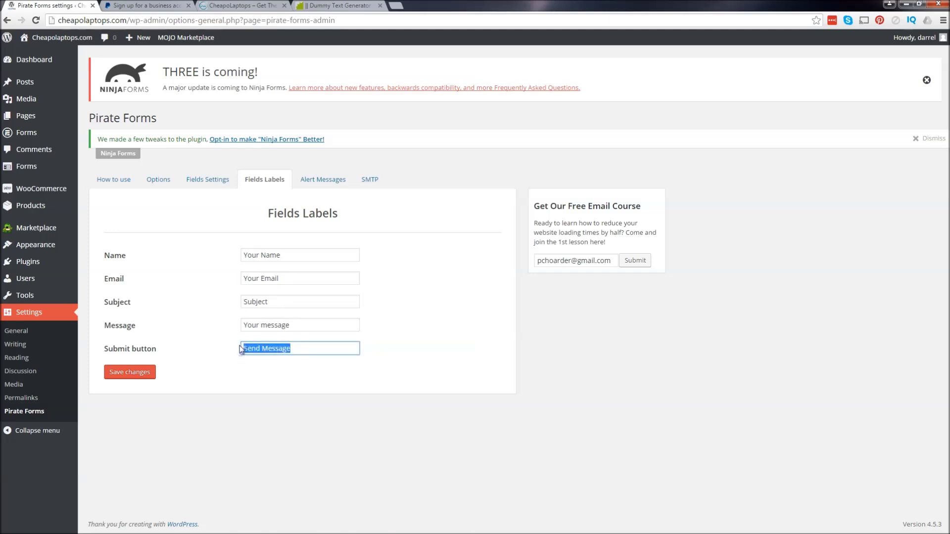
Check the Alert Messages tab and save the Pirate Forms settings
{"action": "left_click", "coordinate": [319, 181]}
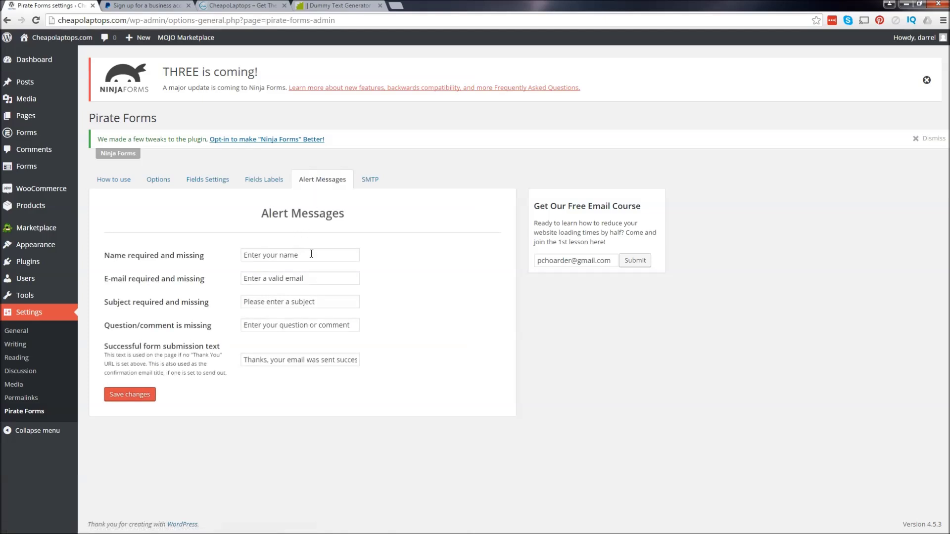
{"action": "left_click_drag", "start_coordinate": [311, 254], "coordinate": [235, 256]}
{"action": "left_click_drag", "start_coordinate": [322, 278], "coordinate": [241, 278]}
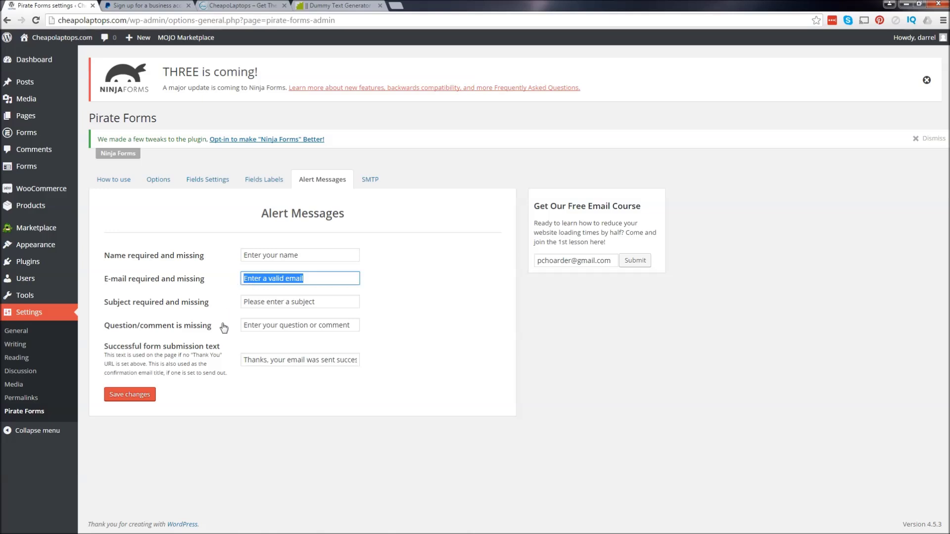
{"action": "left_click", "coordinate": [142, 395]}
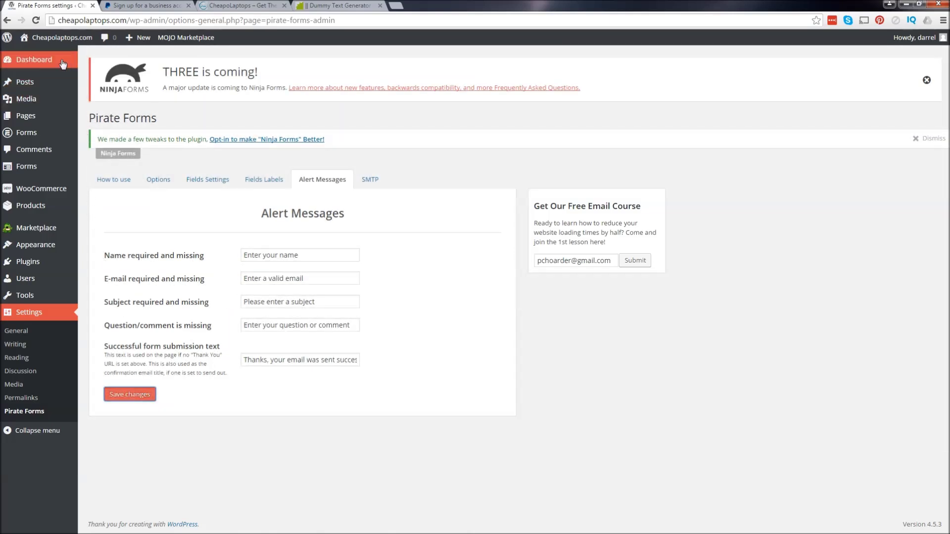
Copy the [pirate_forms] shortcode again and open the live Cheapolaptops.com site
{"action": "mouse_move", "coordinate": [56, 46]}
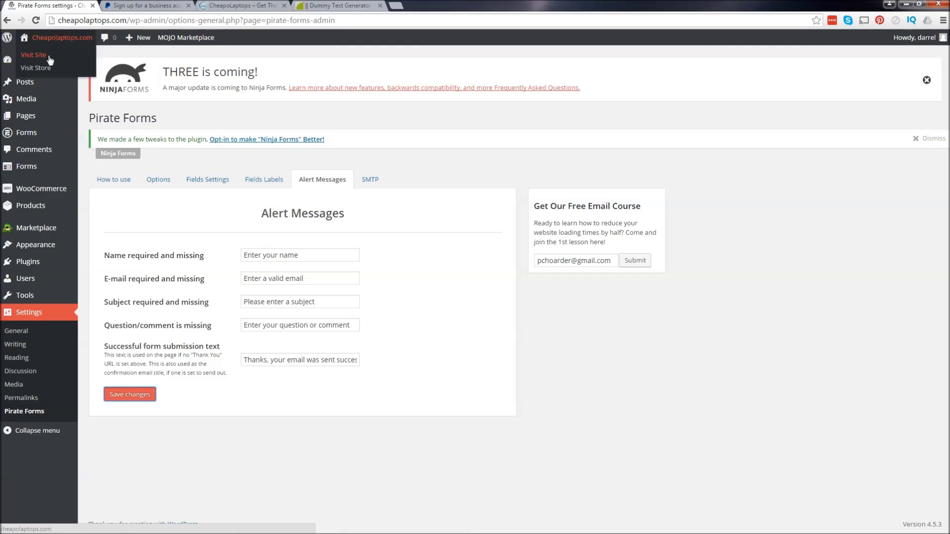
{"action": "left_click", "coordinate": [156, 184]}
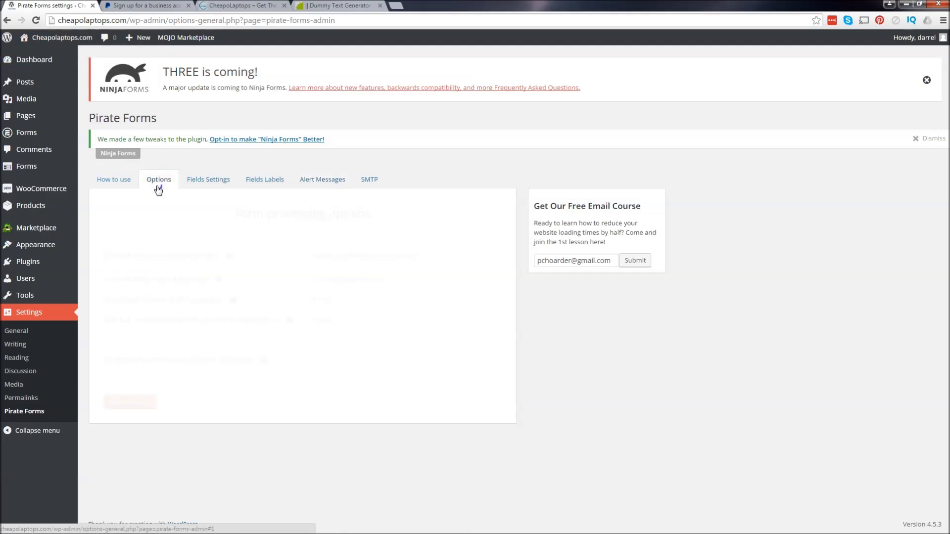
{"action": "left_click", "coordinate": [106, 184]}
{"action": "left_click_drag", "start_coordinate": [242, 303], "coordinate": [190, 303]}
{"action": "right_click", "coordinate": [192, 303]}
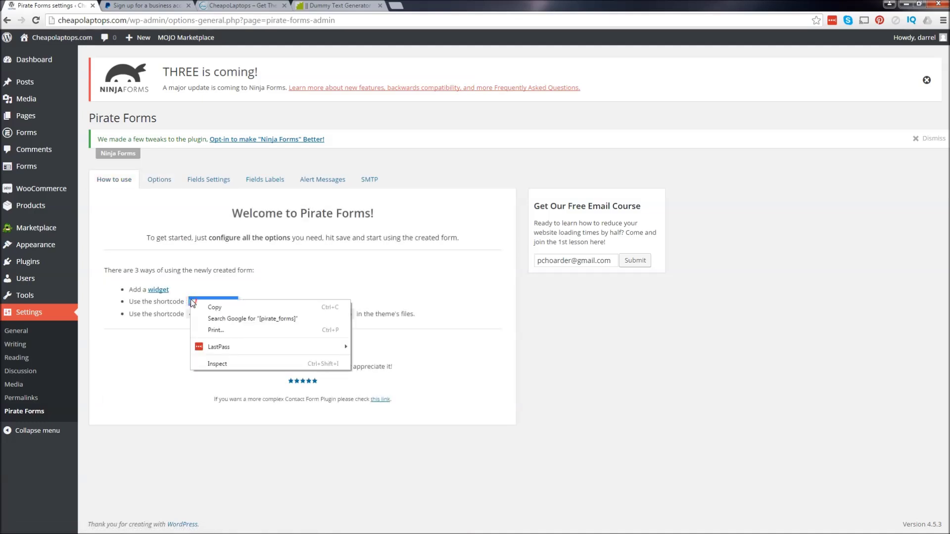
{"action": "left_click", "coordinate": [207, 306]}
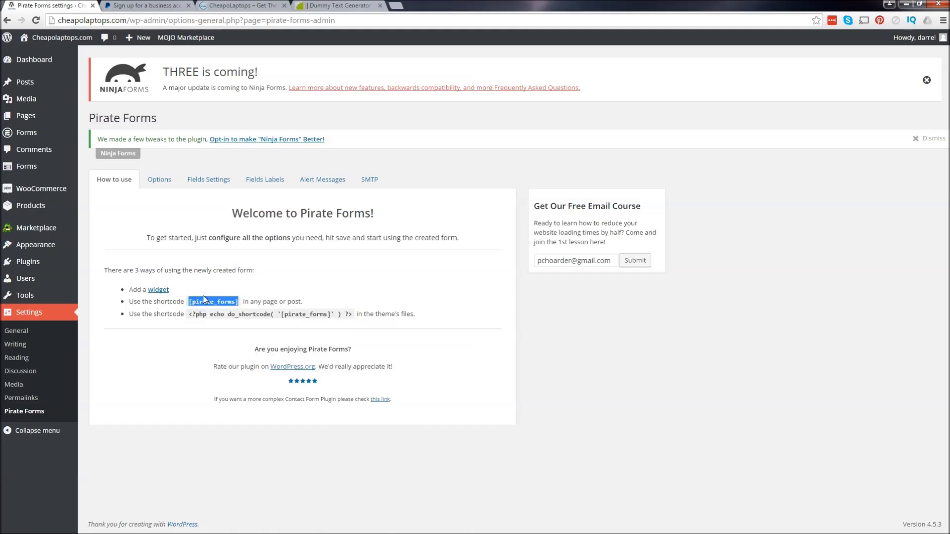
{"action": "left_click", "coordinate": [47, 51]}
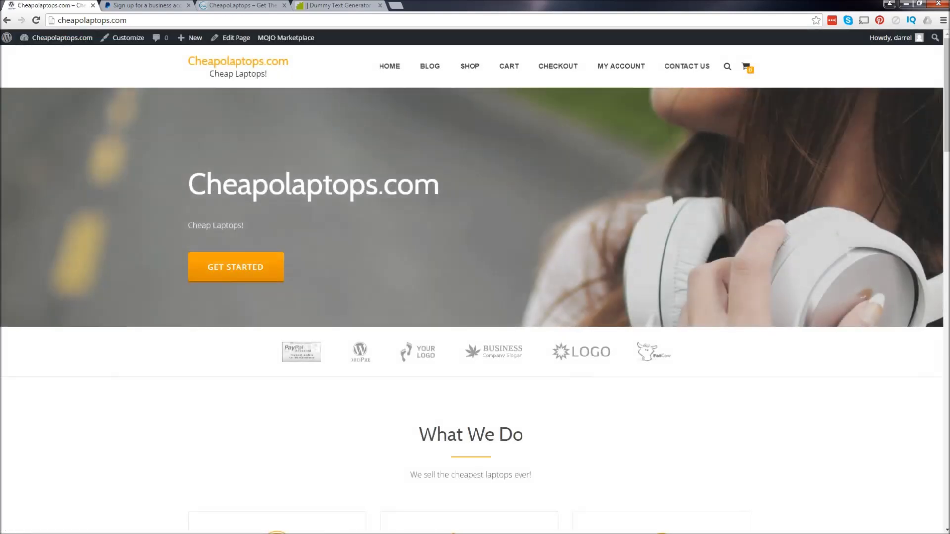
Paste [pirate_forms] into the Contact page's contact form shortcode field in the Customizer
{"action": "left_click", "coordinate": [696, 66]}
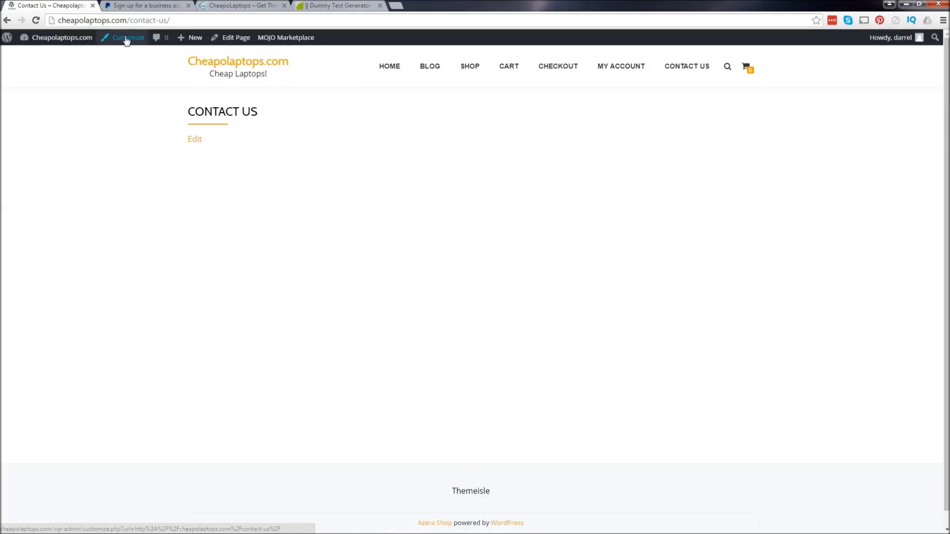
{"action": "left_click", "coordinate": [122, 39]}
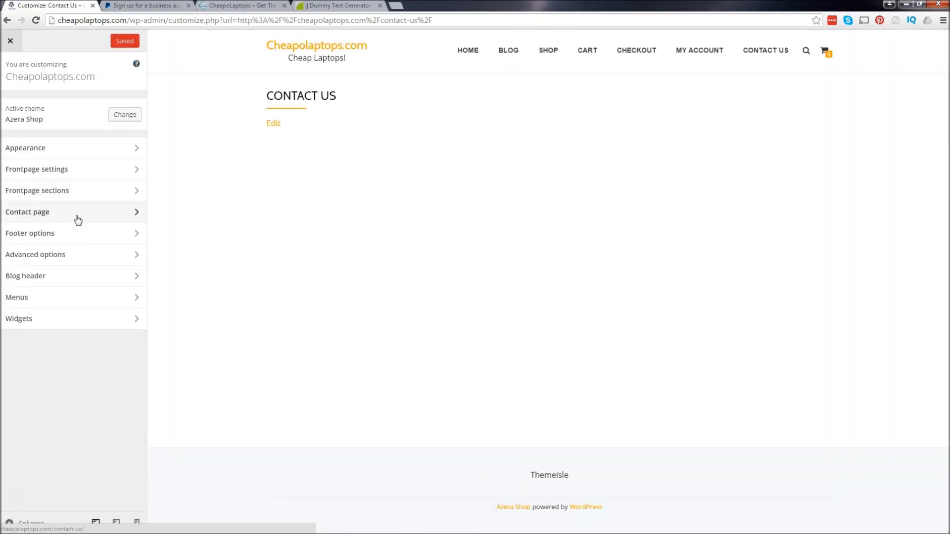
{"action": "left_click", "coordinate": [77, 214]}
{"action": "left_click", "coordinate": [88, 156]}
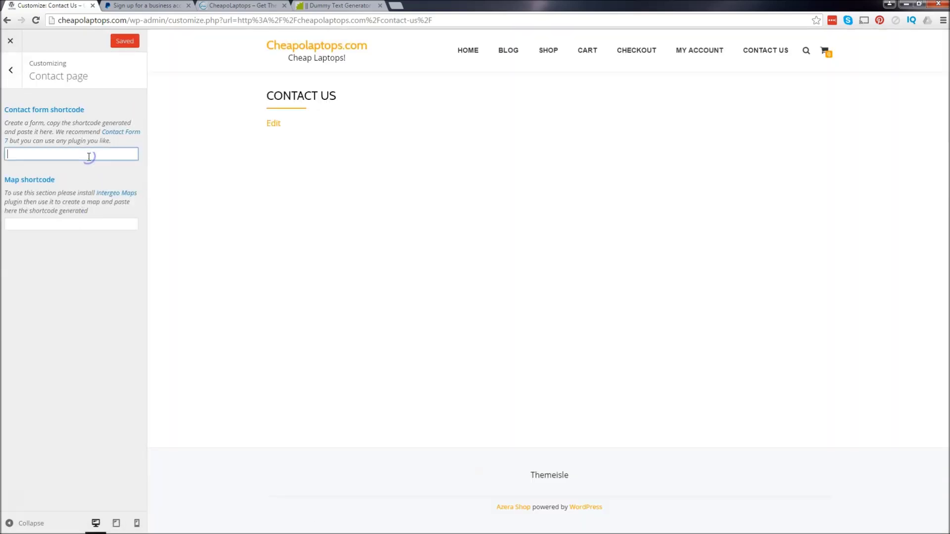
{"action": "key", "text": "ctrl+v"}
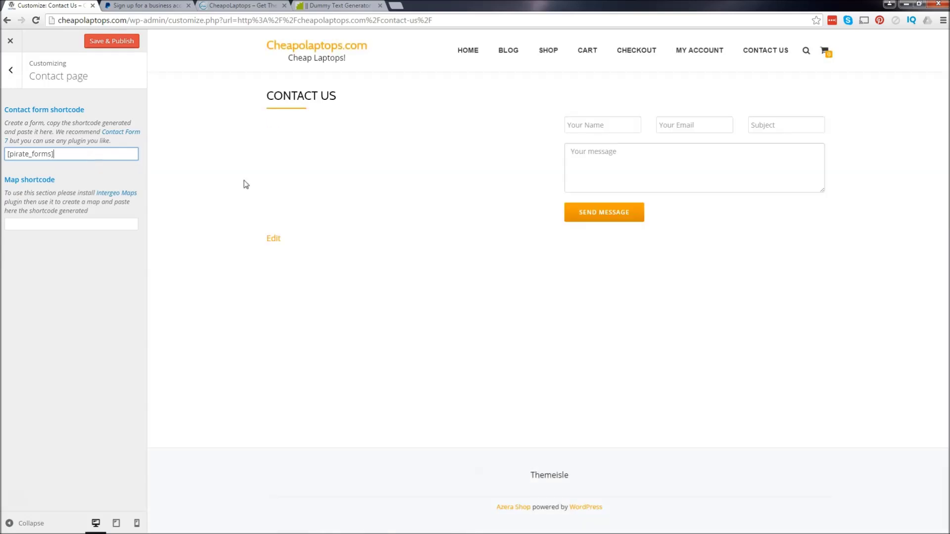
Test the previewed form fields, then Save & Publish and exit the Customizer
{"action": "left_click", "coordinate": [638, 126]}
{"action": "left_click", "coordinate": [703, 125]}
{"action": "left_click", "coordinate": [768, 125]}
{"action": "left_click", "coordinate": [750, 162]}
{"action": "left_click", "coordinate": [115, 44]}
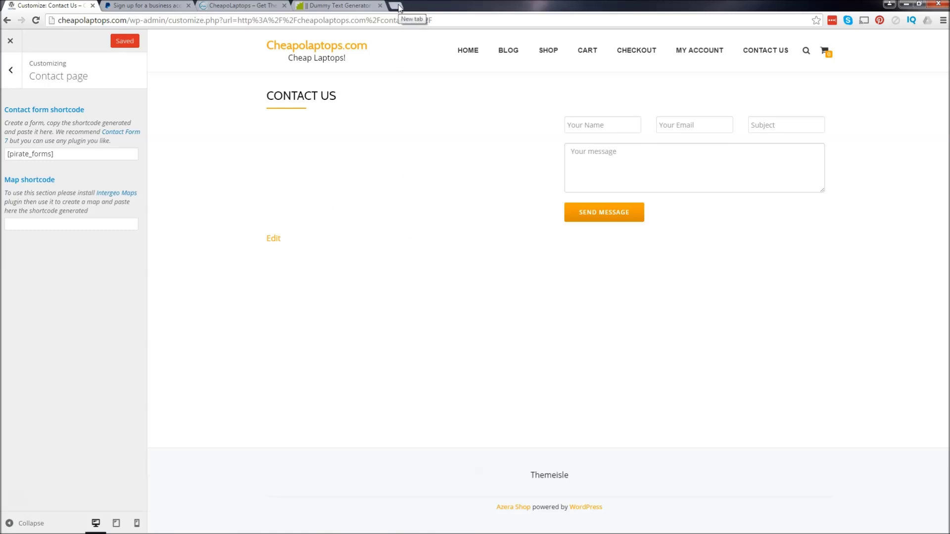
{"action": "left_click", "coordinate": [10, 44]}
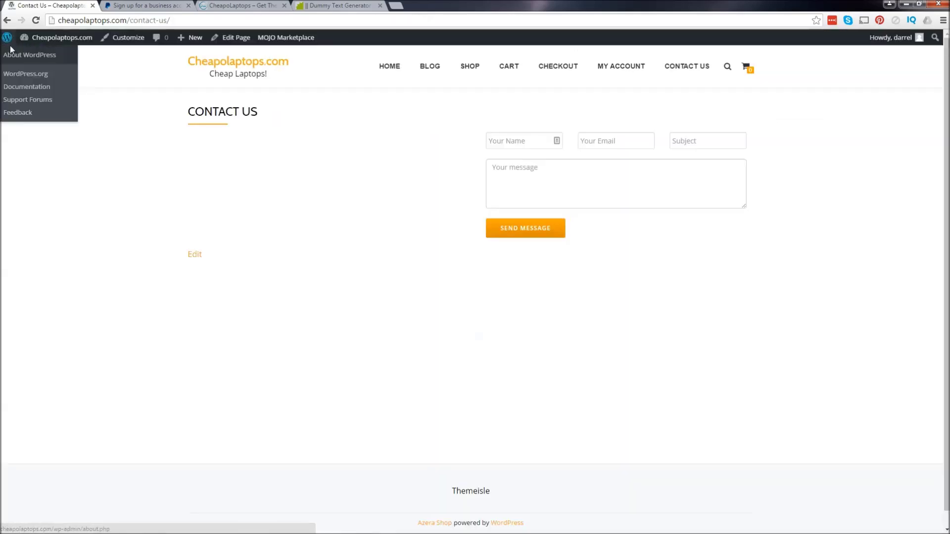
Add the line 'We are open 9-5 all weekdays!' above 'Learn all about us' on Contact Us
{"action": "left_click", "coordinate": [232, 42]}
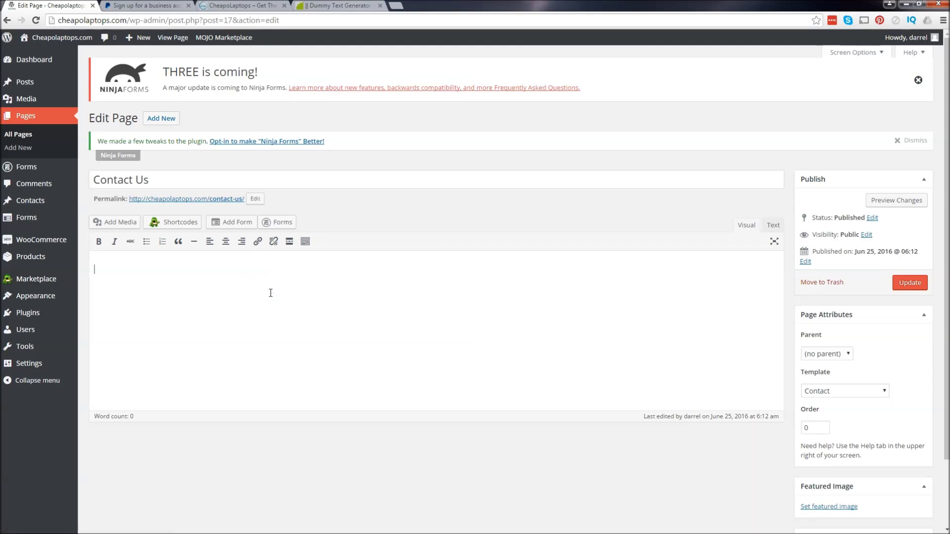
{"action": "type", "text": "l abouyt us"}
{"action": "key", "text": "Return"}
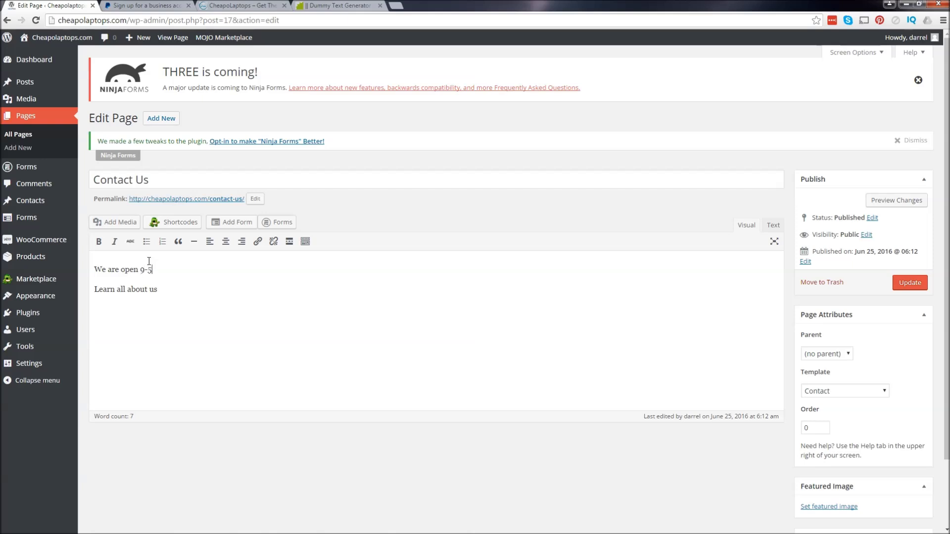
{"action": "type", "text": "kdays!"}
{"action": "left_click_drag", "start_coordinate": [203, 270], "coordinate": [93, 270]}
{"action": "left_click", "coordinate": [151, 291]}
Format 'We are open 9-5 all weekdays!' as Heading 1 and type 'we know' below
{"action": "left_click", "coordinate": [306, 242]}
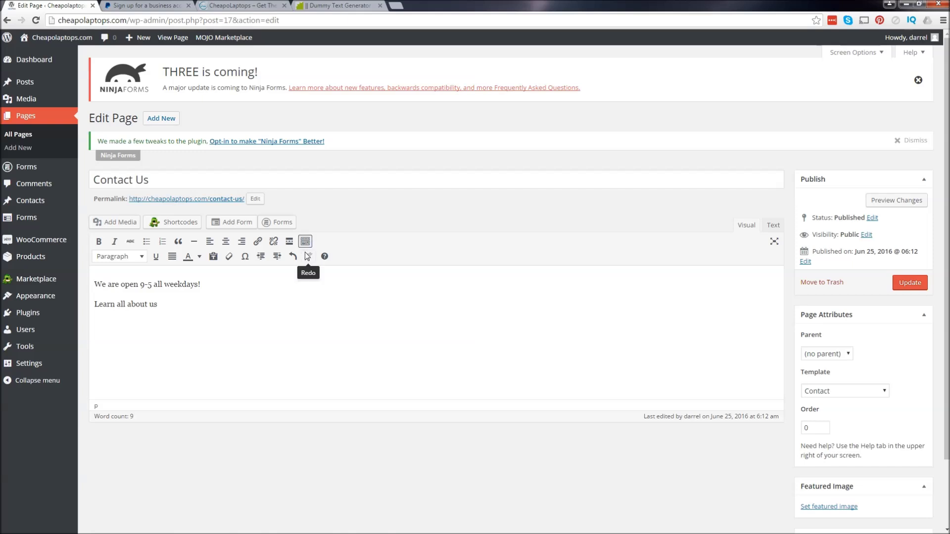
{"action": "left_click_drag", "start_coordinate": [201, 285], "coordinate": [90, 285]}
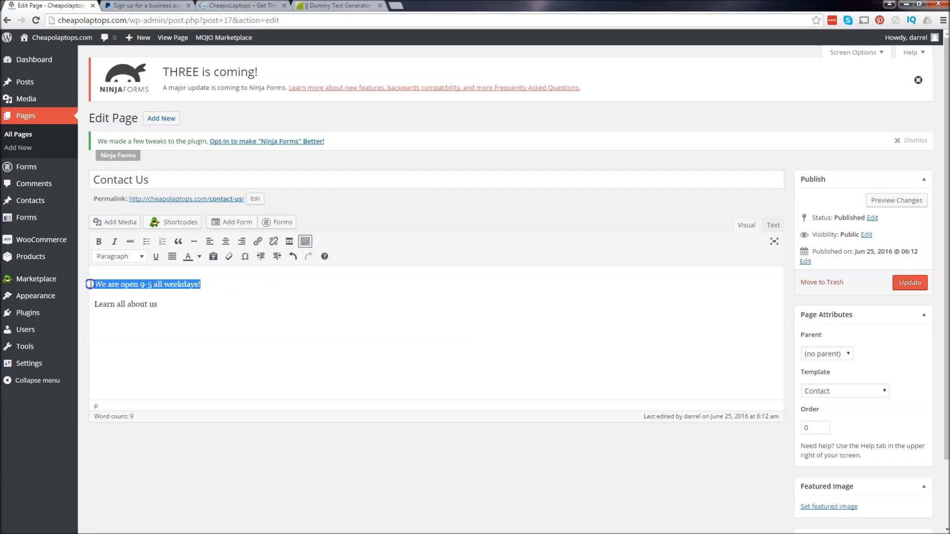
{"action": "left_click", "coordinate": [142, 257]}
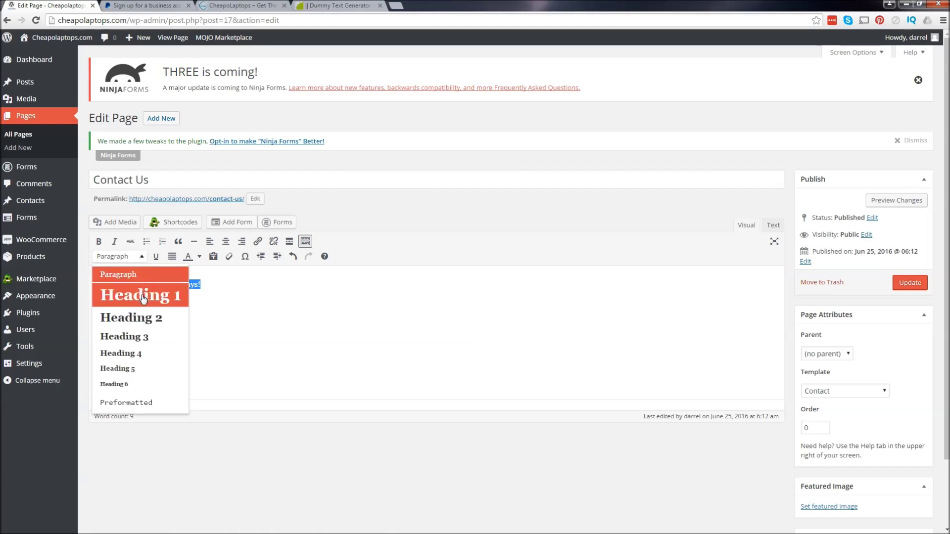
{"action": "left_click", "coordinate": [143, 299]}
{"action": "left_click", "coordinate": [171, 318]}
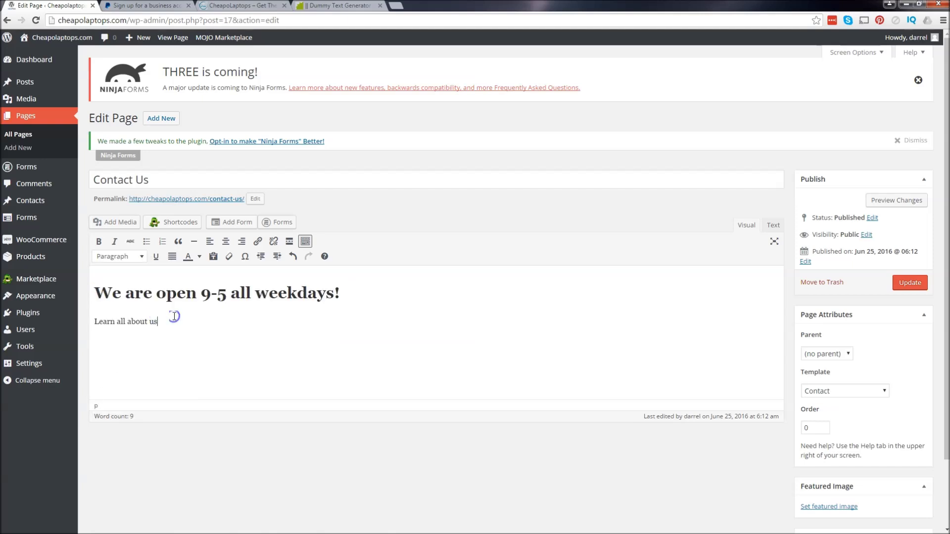
{"action": "type", "text": "we know"}
Copy the selected Lorem ipsum text from the Dummy Text Generator tab
{"action": "left_click", "coordinate": [338, 6]}
{"action": "right_click", "coordinate": [462, 155]}
{"action": "left_click", "coordinate": [473, 158]}
{"action": "left_click", "coordinate": [47, 5]}
Replace the 'Learn all about us' line with the pasted Lorem ipsum paragraph
{"action": "left_click_drag", "start_coordinate": [197, 320], "coordinate": [92, 321]}
{"action": "key", "text": "BackSpace"}
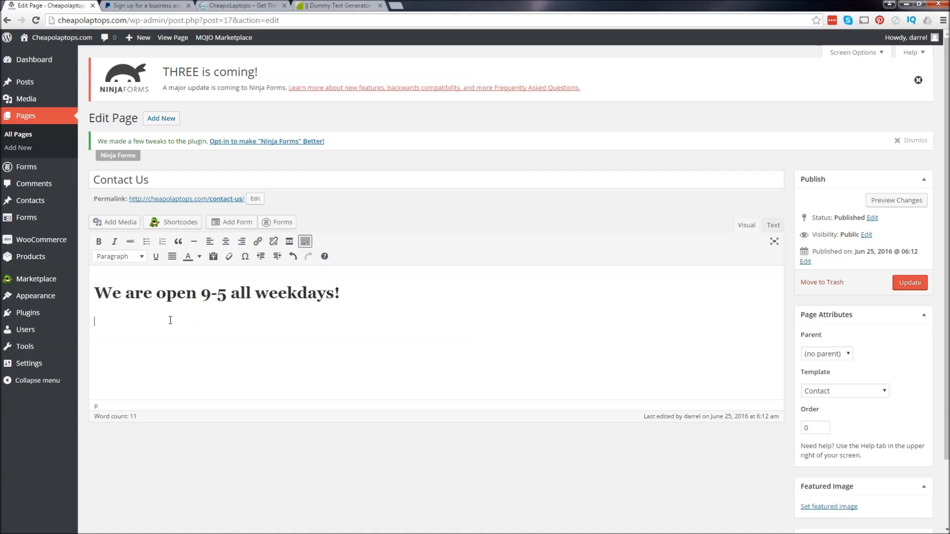
{"action": "key", "text": "ctrl+v"}
{"action": "key", "text": "Return"}
Type 'Phone Number 1-800-laptops' below the dummy text
{"action": "type", "text": "Phone Numb"}
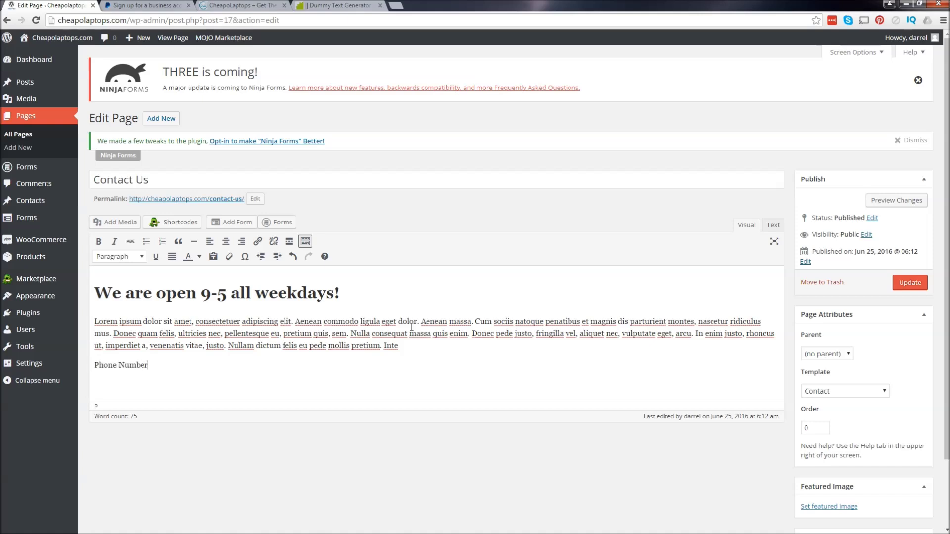
{"action": "type", "text": "er 1800 laptops"}
{"action": "left_click", "coordinate": [154, 366]}
{"action": "type", "text": "-"}
{"action": "left_click", "coordinate": [173, 366]}
{"action": "key", "text": "BackSpace"}
{"action": "type", "text": "-"}
Make the phone number line a Heading 2, update the page and view it live
{"action": "left_click_drag", "start_coordinate": [199, 368], "coordinate": [93, 367]}
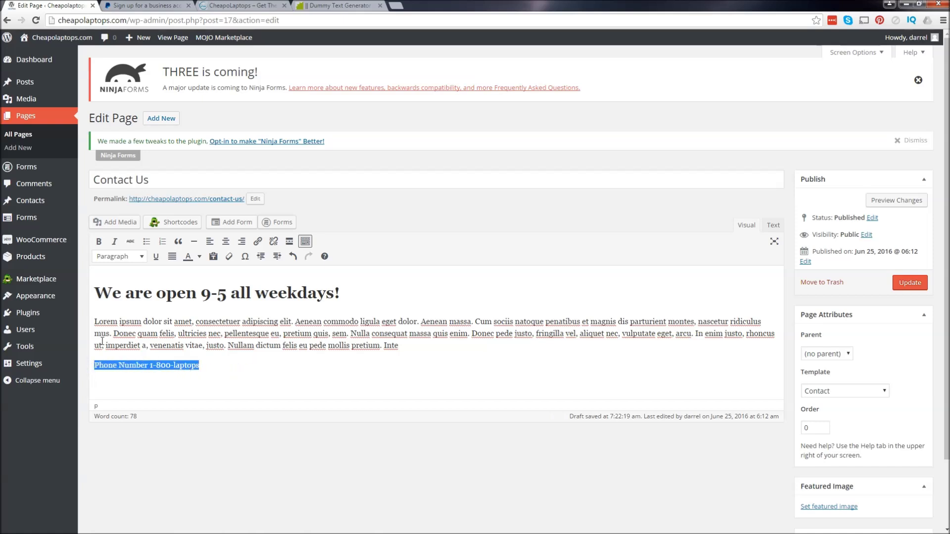
{"action": "left_click", "coordinate": [130, 257]}
{"action": "left_click", "coordinate": [137, 316]}
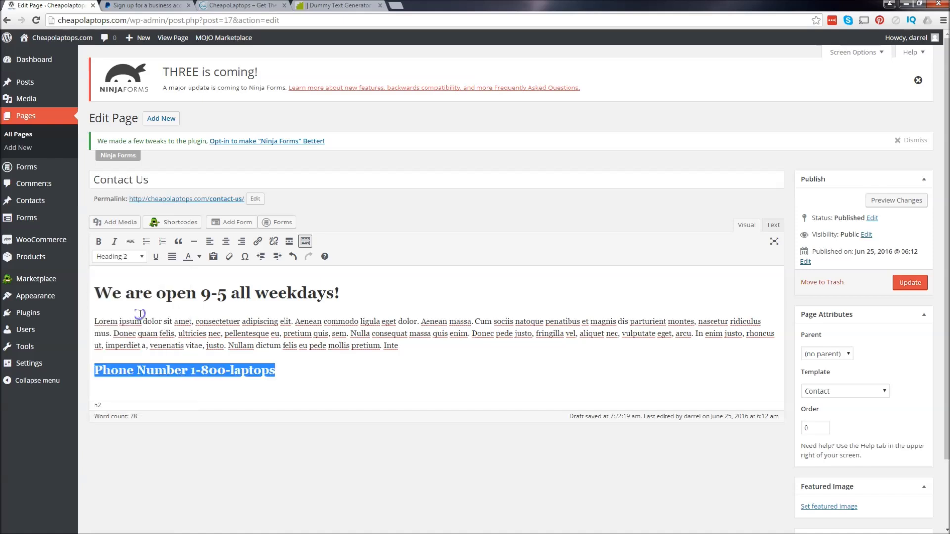
{"action": "left_click", "coordinate": [281, 373]}
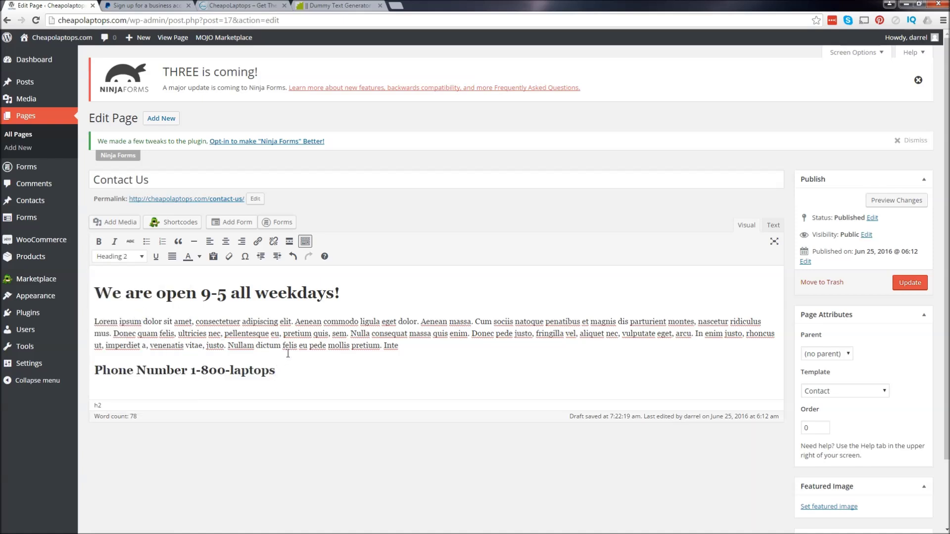
{"action": "scroll", "coordinate": [307, 320], "scroll_direction": "down", "scroll_amount": 3}
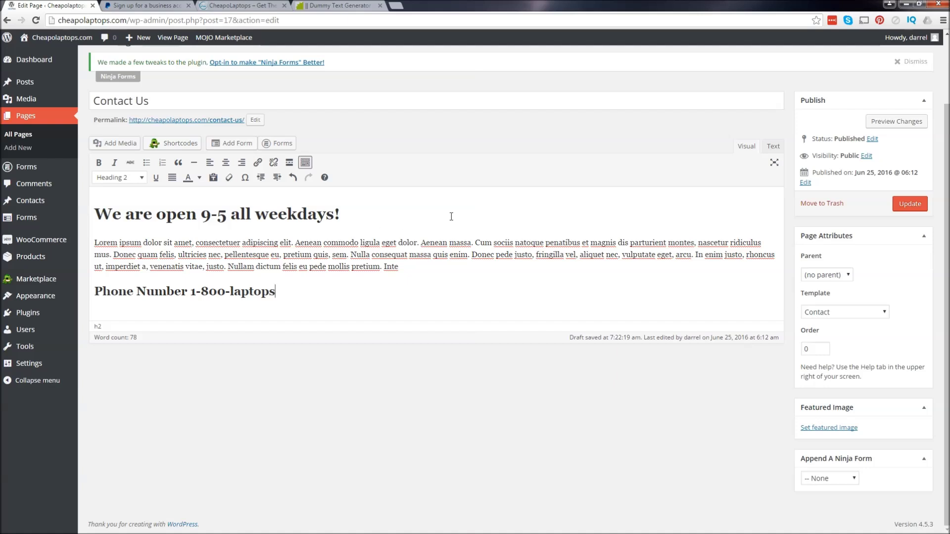
{"action": "left_click", "coordinate": [908, 207]}
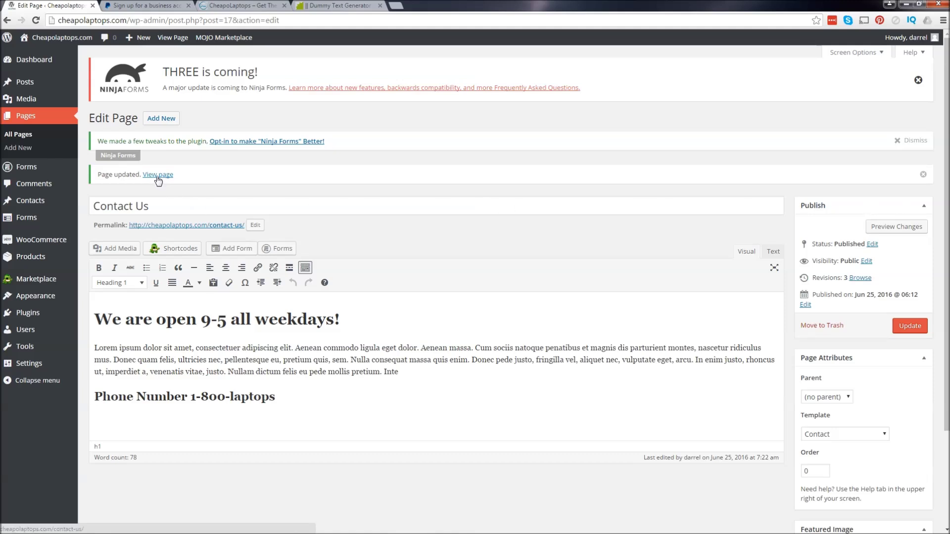
{"action": "left_click", "coordinate": [157, 176]}
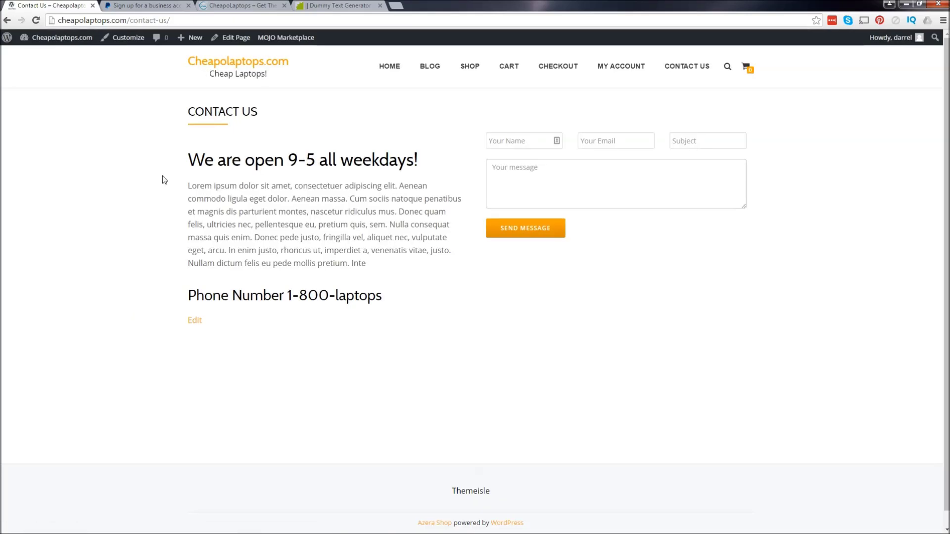
Review the published Contact Us page's opening hours and message form, then go to the home page
{"action": "left_click_drag", "start_coordinate": [427, 154], "coordinate": [149, 159]}
{"action": "left_click_drag", "start_coordinate": [396, 299], "coordinate": [179, 296]}
{"action": "left_click", "coordinate": [276, 239]}
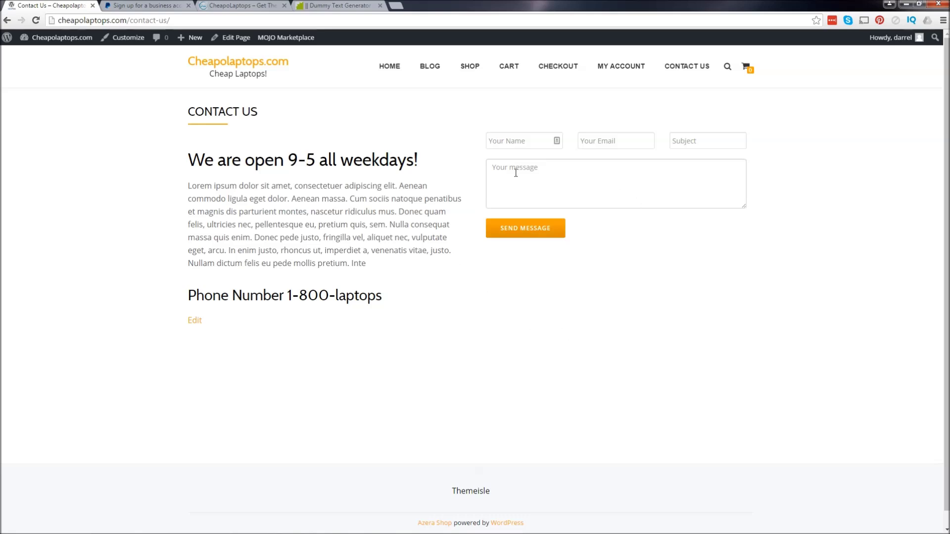
{"action": "left_click", "coordinate": [657, 190]}
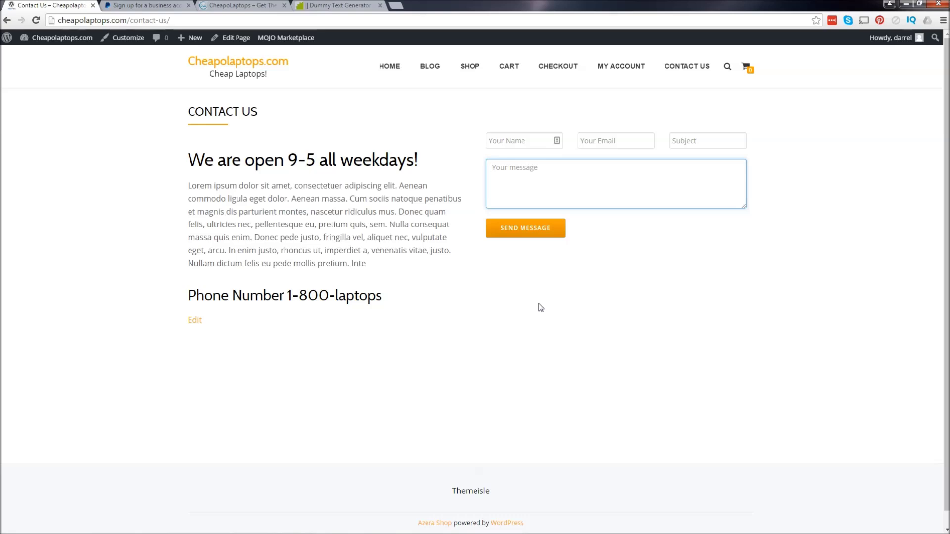
{"action": "left_click", "coordinate": [390, 72]}
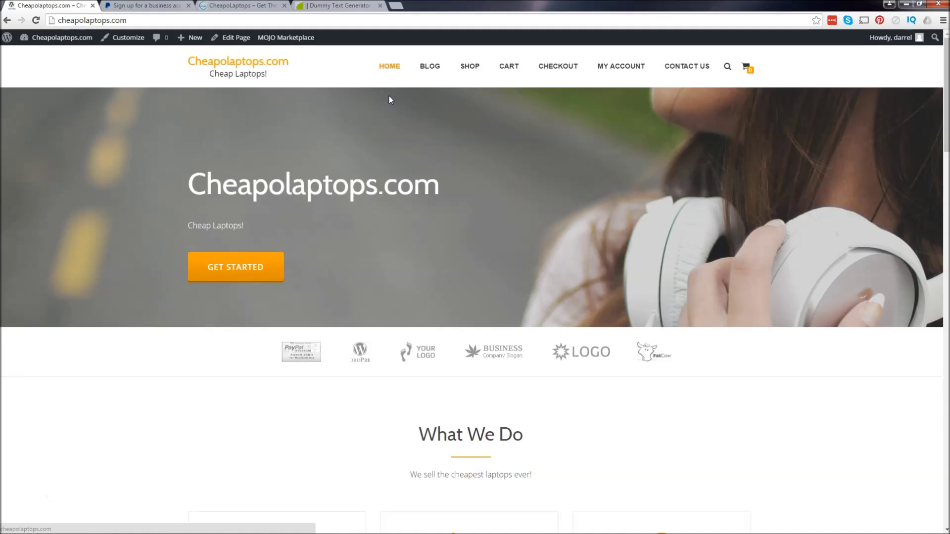
In the Big title section, center the hero title, subtitle and button, and publish
{"action": "left_click", "coordinate": [132, 39]}
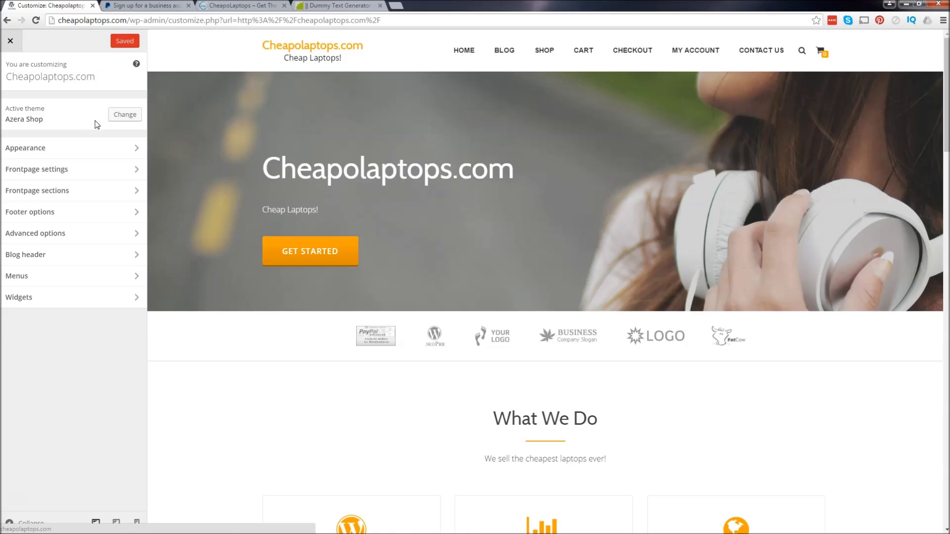
{"action": "left_click", "coordinate": [89, 191]}
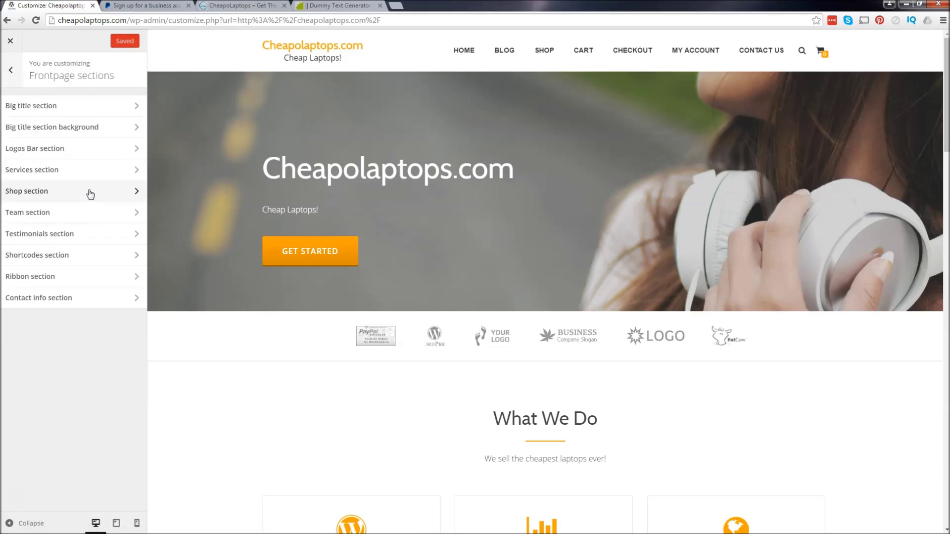
{"action": "left_click", "coordinate": [89, 111]}
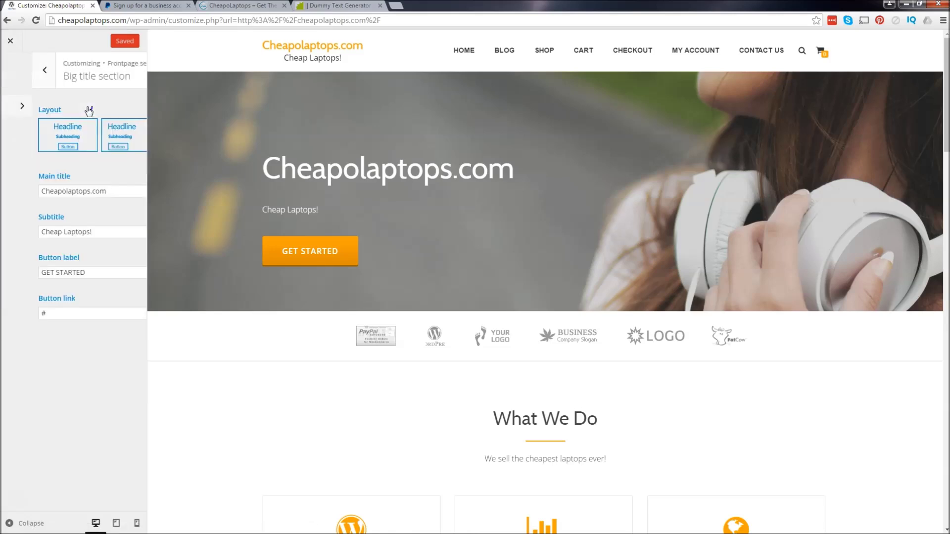
{"action": "left_click_drag", "start_coordinate": [97, 190], "coordinate": [7, 190]}
{"action": "left_click_drag", "start_coordinate": [61, 231], "coordinate": [6, 232]}
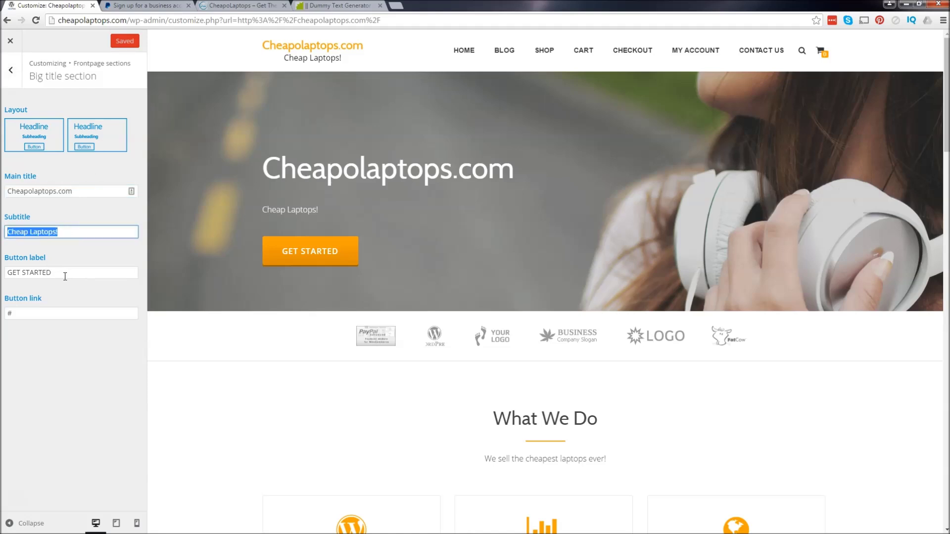
{"action": "left_click_drag", "start_coordinate": [65, 276], "coordinate": [7, 273]}
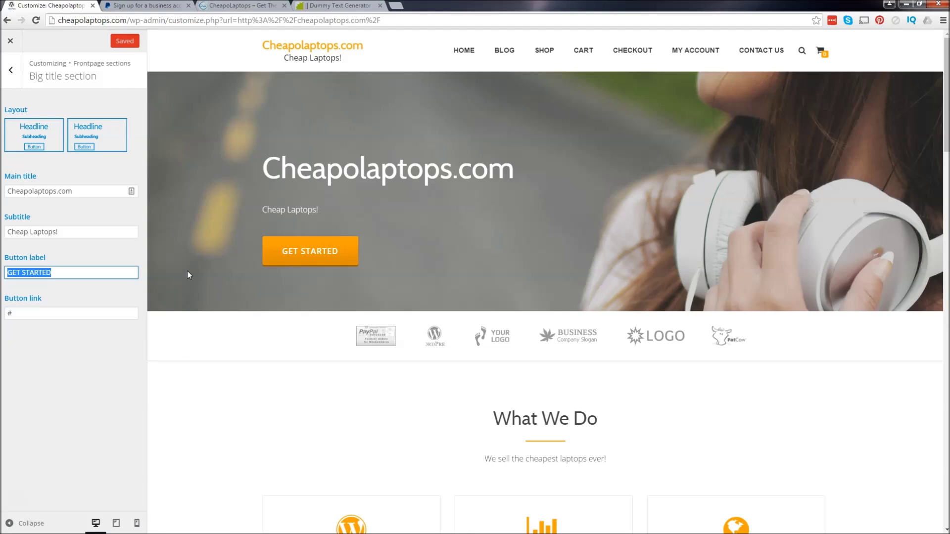
{"action": "left_click", "coordinate": [101, 131]}
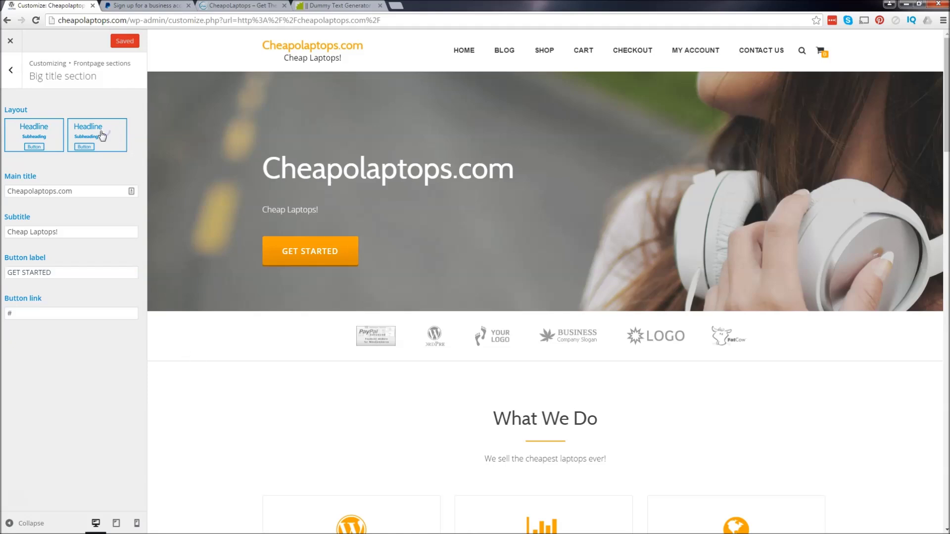
{"action": "left_click", "coordinate": [35, 136]}
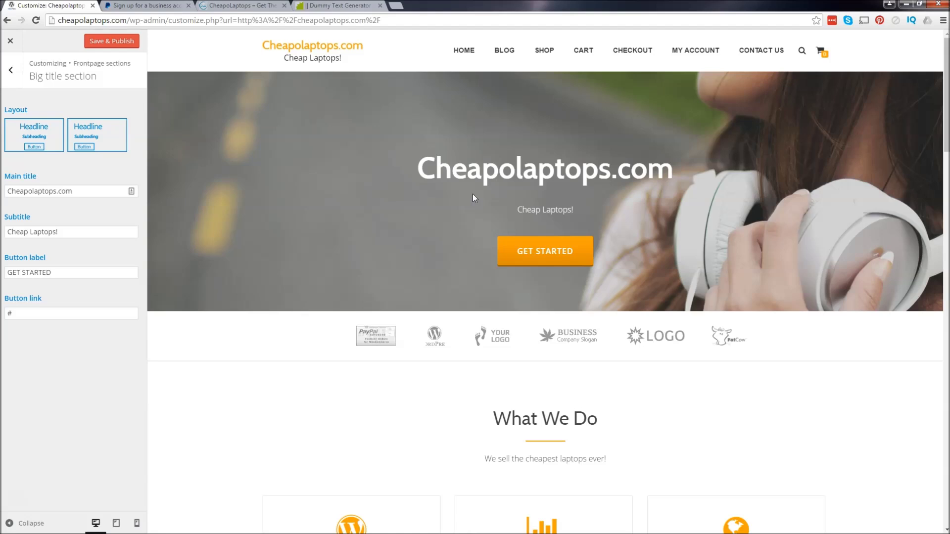
{"action": "left_click", "coordinate": [110, 43]}
Rewrite the hero subtitle to say the company has been in business since 1994, and publish
{"action": "left_click", "coordinate": [105, 227]}
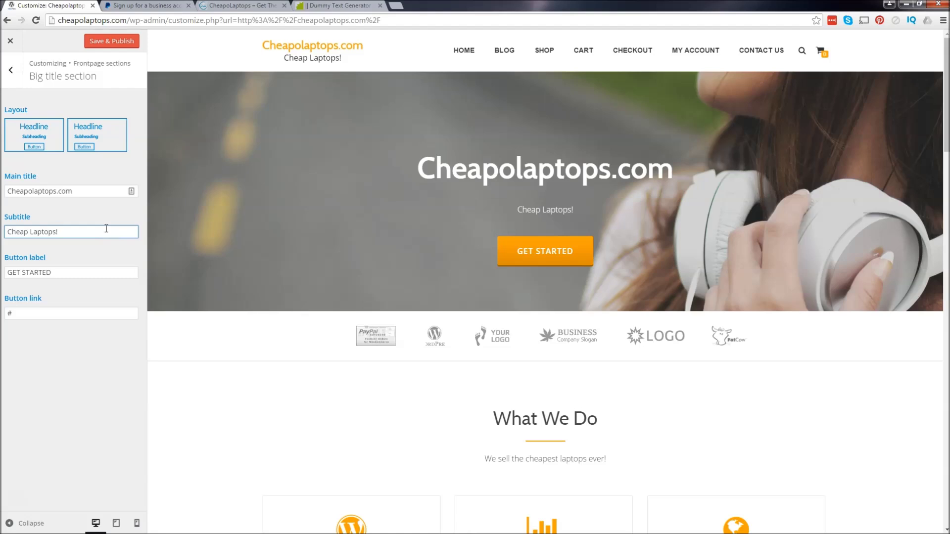
{"action": "type", "text": "We"}
{"action": "key", "text": "BackSpace"}
{"action": "key", "text": "BackSpace"}
{"action": "type", "text": "Our company"}
{"action": "type", "text": " has been in business"}
{"action": "type", "text": " since 1994"}
{"action": "type", "text": ", we"}
{"action": "type", "text": " carry only"}
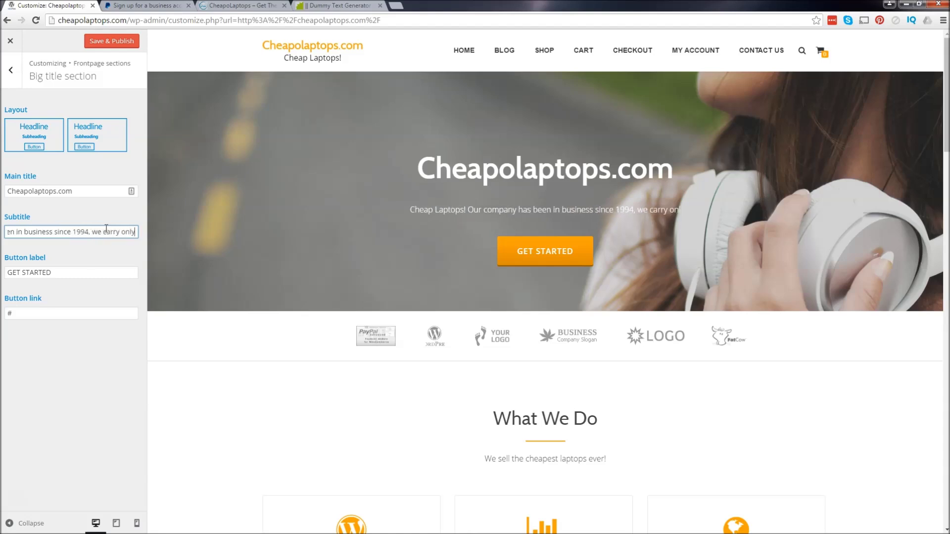
{"action": "type", "text": " the best brands of"}
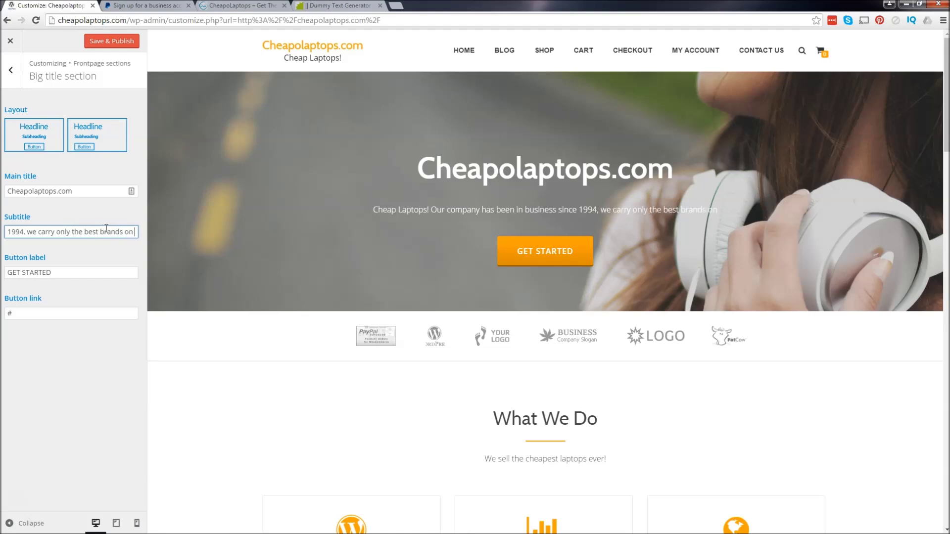
{"action": "type", "text": " laptops!"}
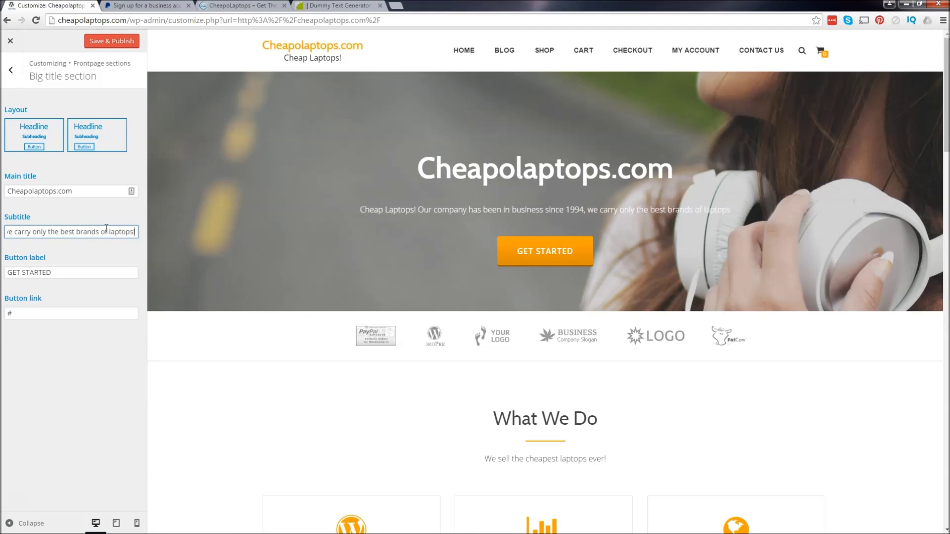
{"action": "type", "text": " Get to know"}
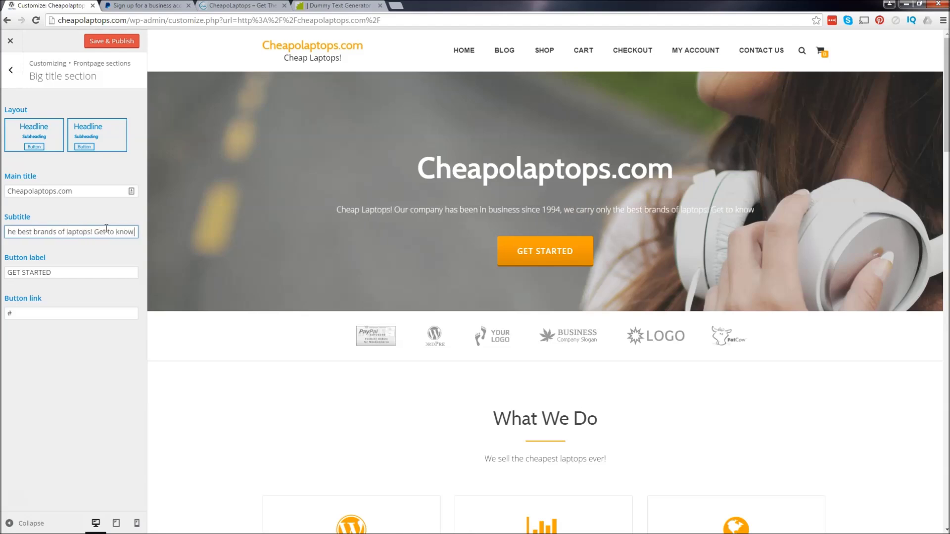
{"action": "type", "text": " us! We have"}
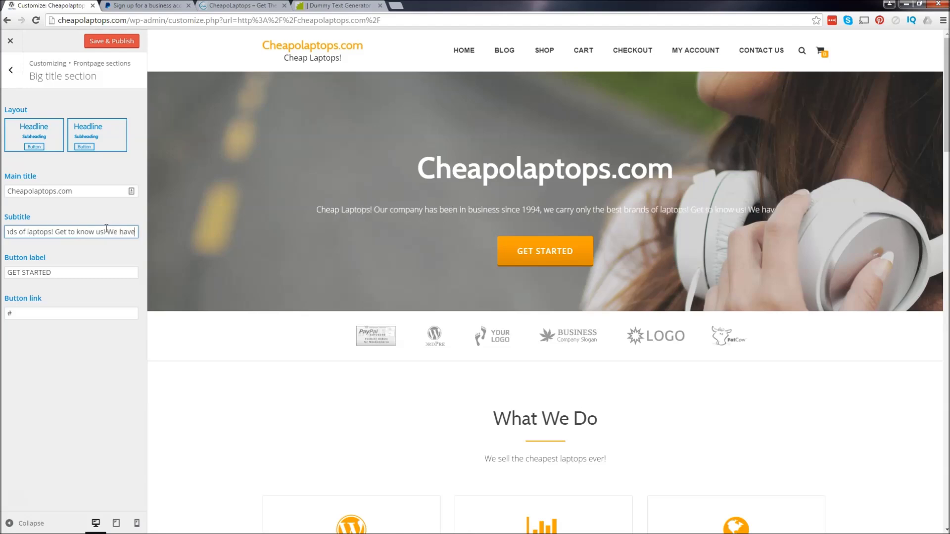
{"action": "type", "text": " a long list of cli"}
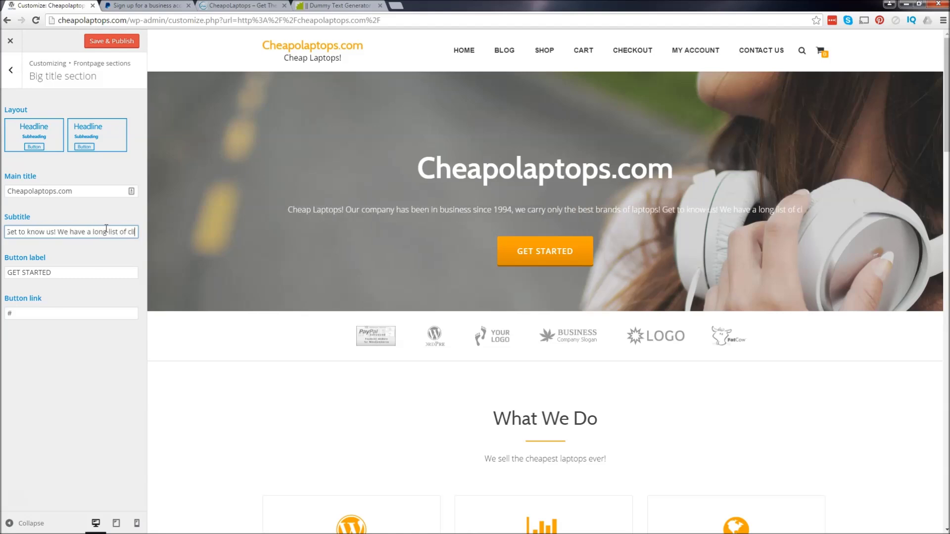
{"action": "type", "text": "ents in the busienss"}
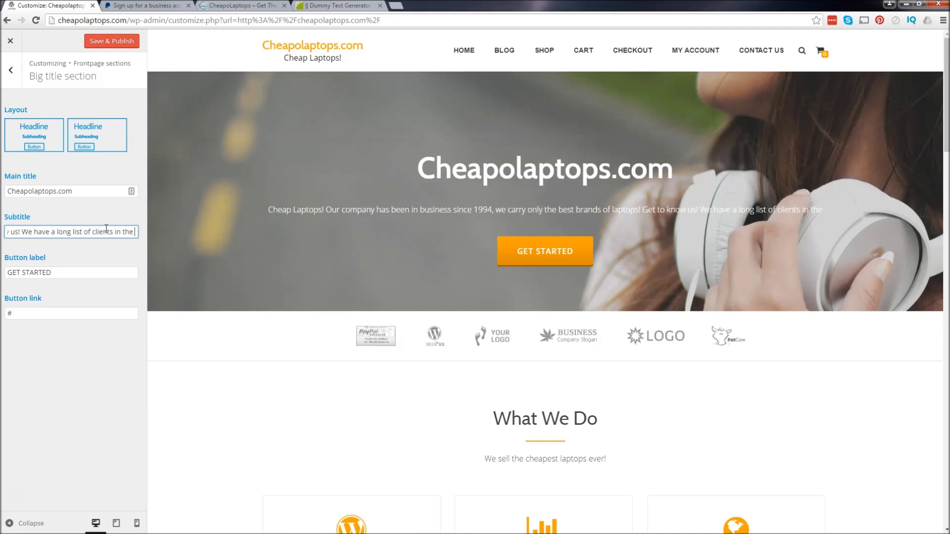
{"action": "key", "text": "BackSpace"}
{"action": "key", "text": "BackSpace"}
{"action": "key", "text": "BackSpace"}
{"action": "key", "text": "BackSpace"}
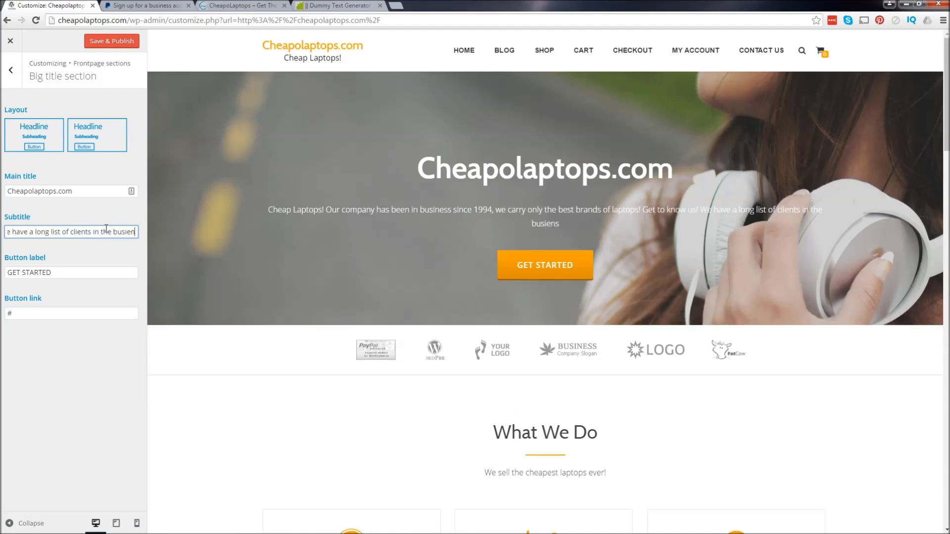
{"action": "type", "text": "ness and our ha"}
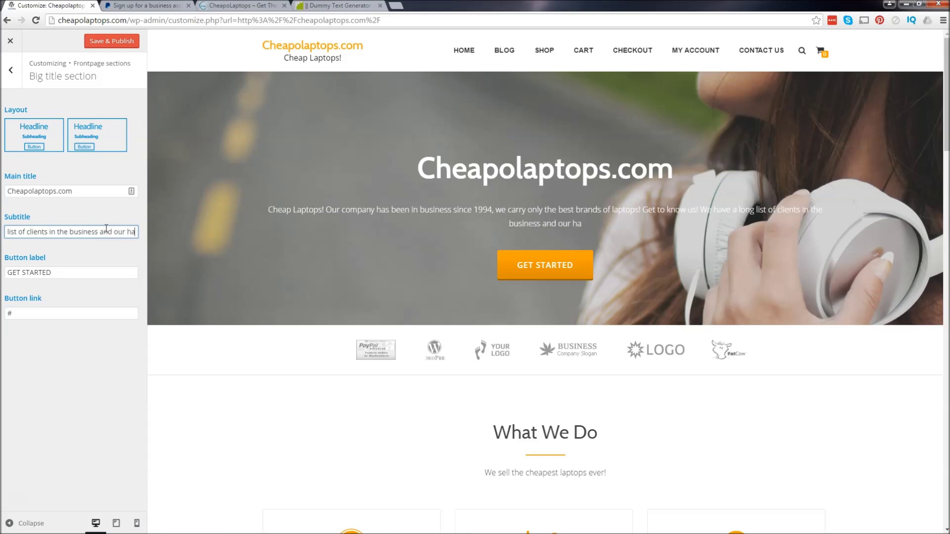
{"action": "type", "text": "ppy to serve you."}
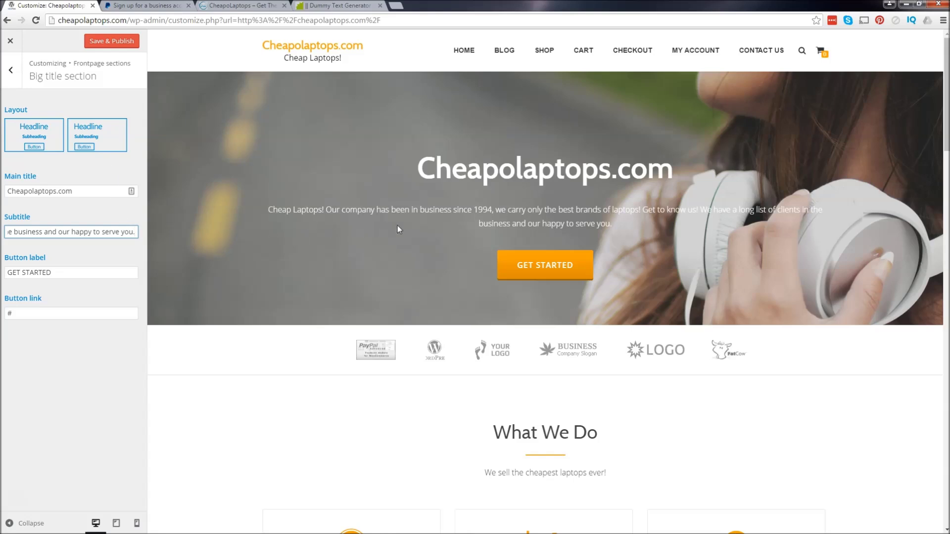
{"action": "left_click", "coordinate": [112, 44]}
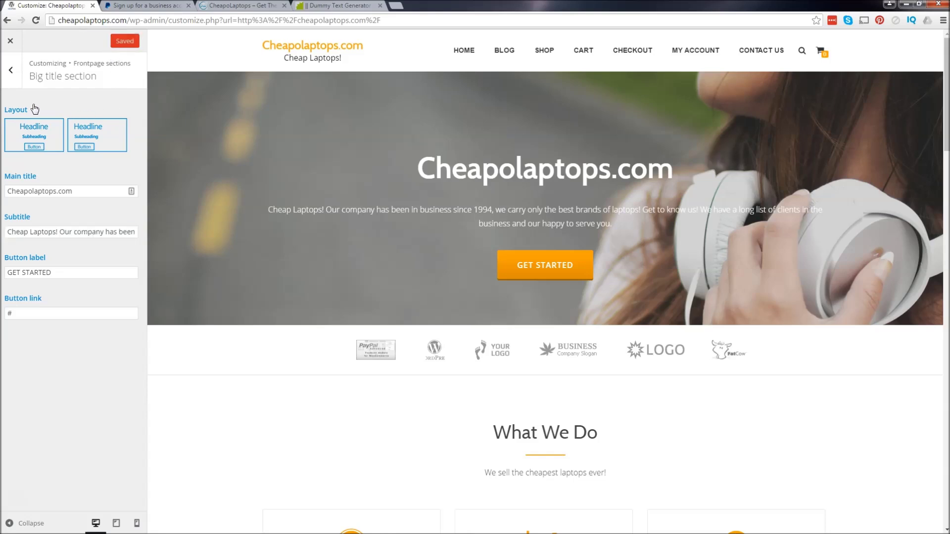
{"action": "left_click", "coordinate": [11, 71]}
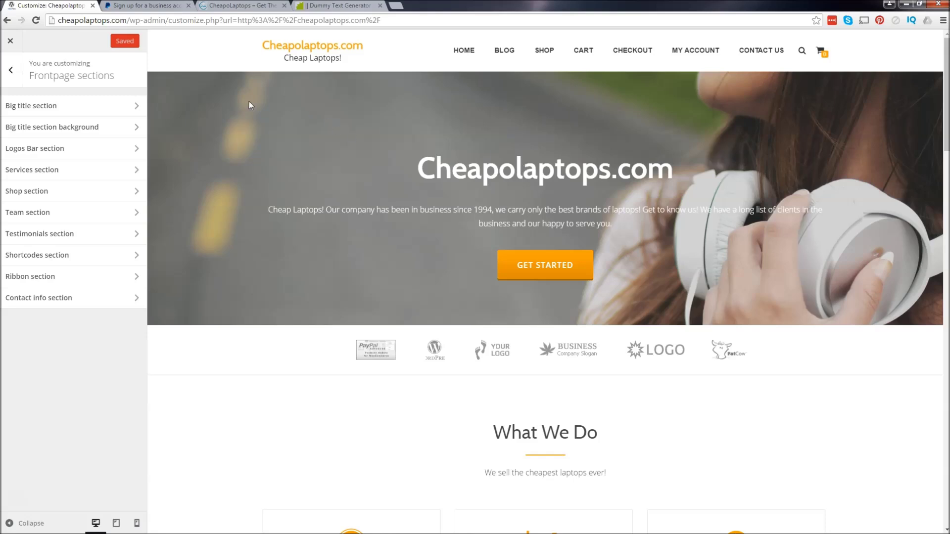
Turn on the hero background's parallax effect, publish it, and view the live site
{"action": "left_click", "coordinate": [55, 129]}
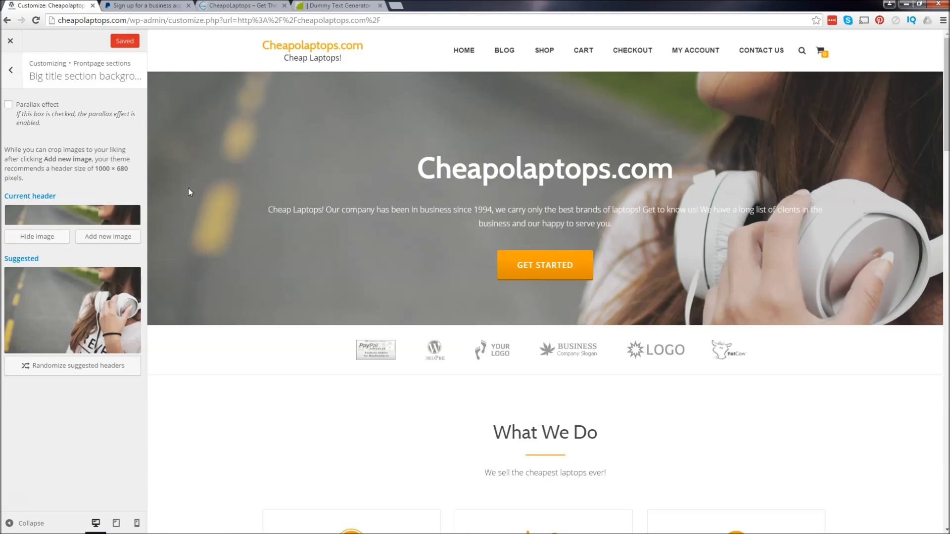
{"action": "left_click", "coordinate": [9, 105]}
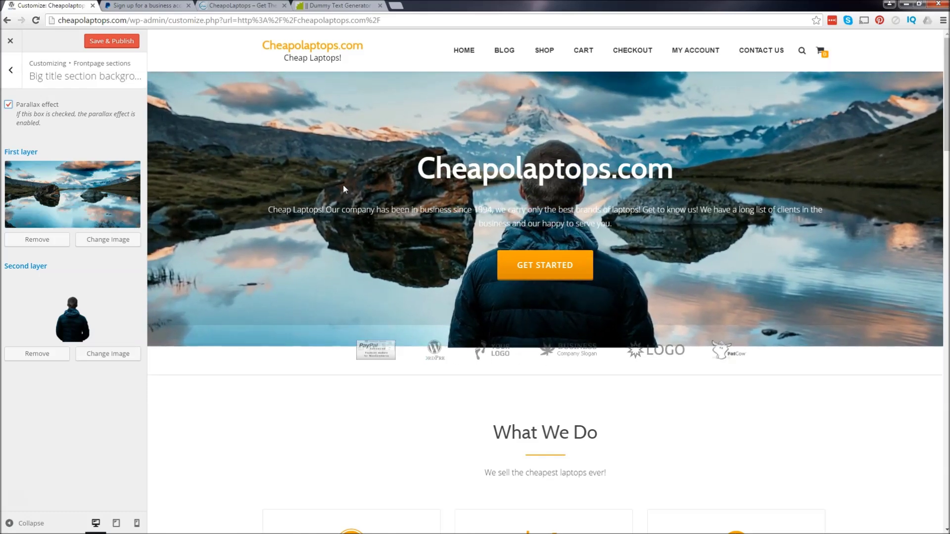
{"action": "left_click", "coordinate": [118, 45]}
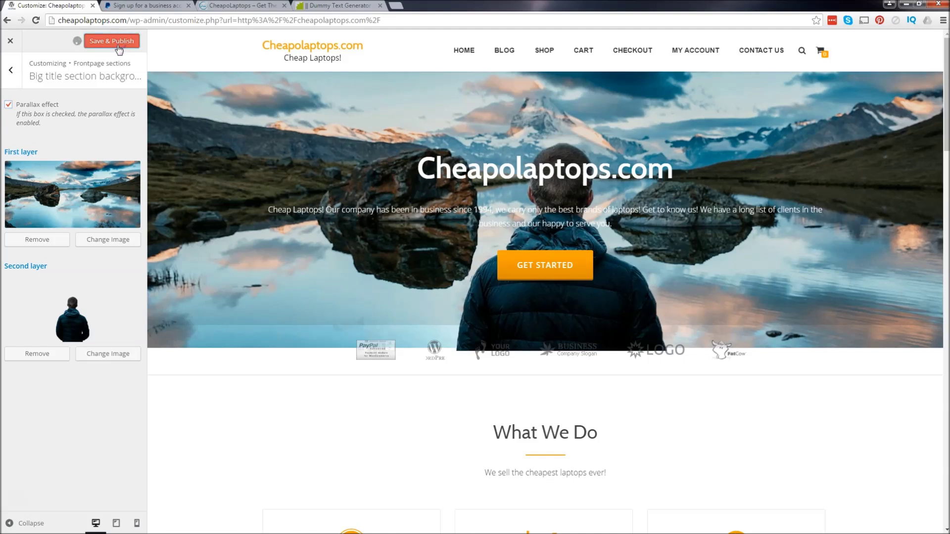
{"action": "left_click", "coordinate": [11, 44]}
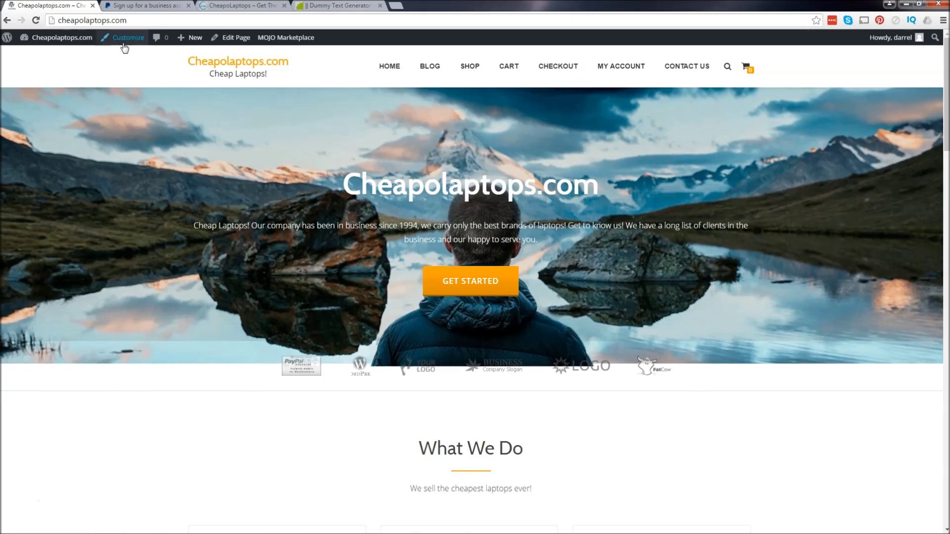
Back in the customizer, switch the hero background's parallax effect off again
{"action": "left_click", "coordinate": [125, 41]}
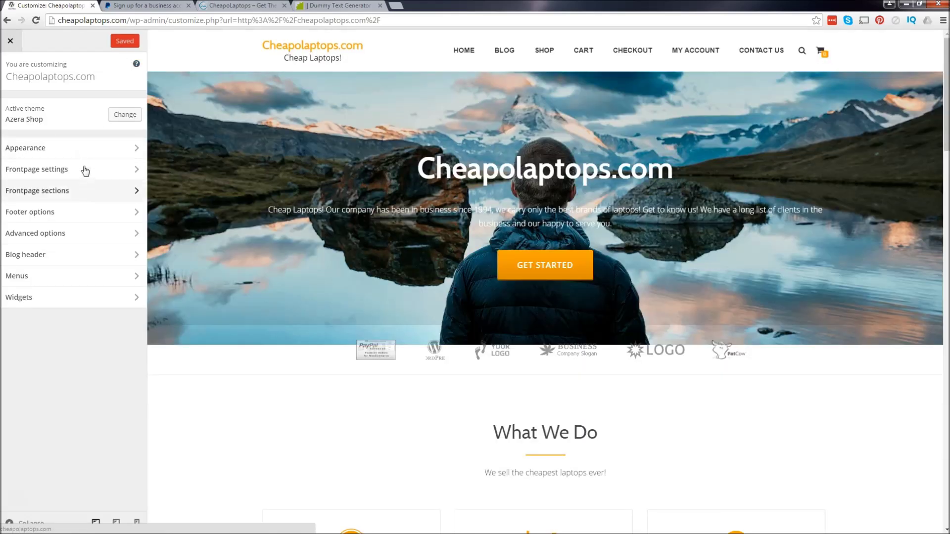
{"action": "left_click", "coordinate": [78, 192]}
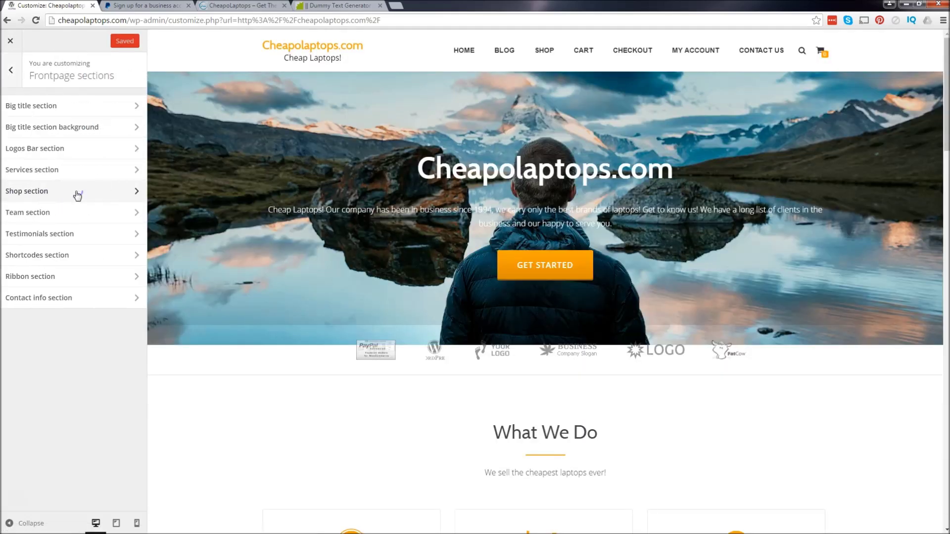
{"action": "left_click", "coordinate": [86, 128]}
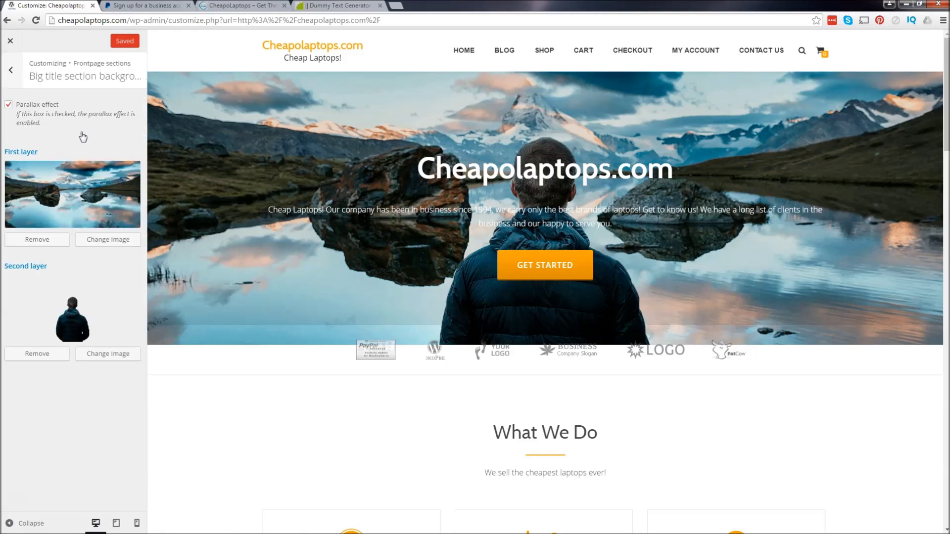
{"action": "left_click", "coordinate": [37, 108]}
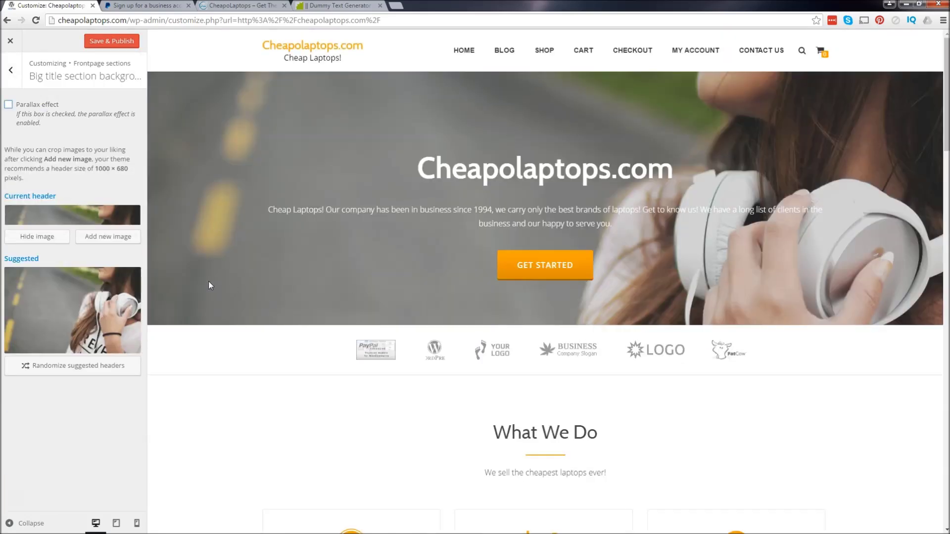
Open darrelwilson.com in the browser and close the sign-up and Dummy Text Generator tabs
{"action": "left_click", "coordinate": [237, 22]}
{"action": "type", "text": "darrel"}
{"action": "key", "text": "Return"}
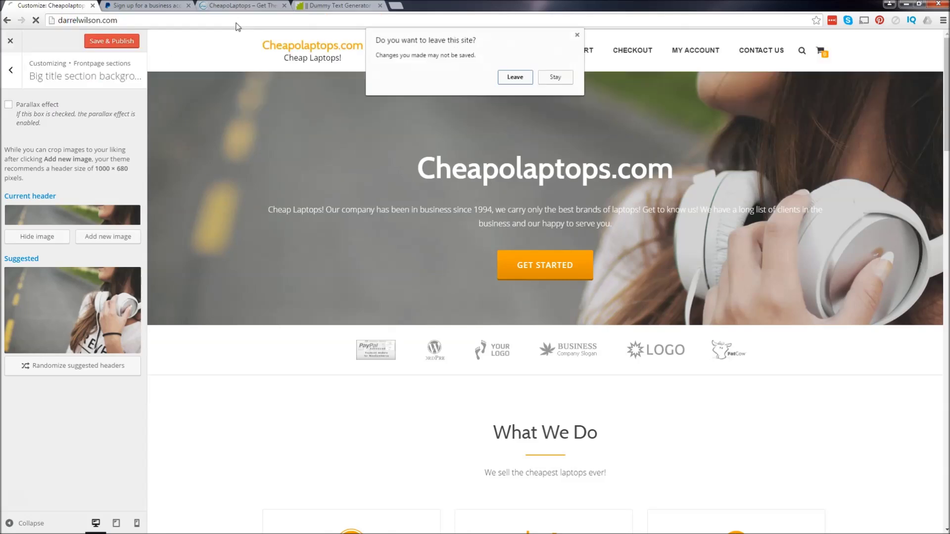
{"action": "left_click", "coordinate": [553, 84]}
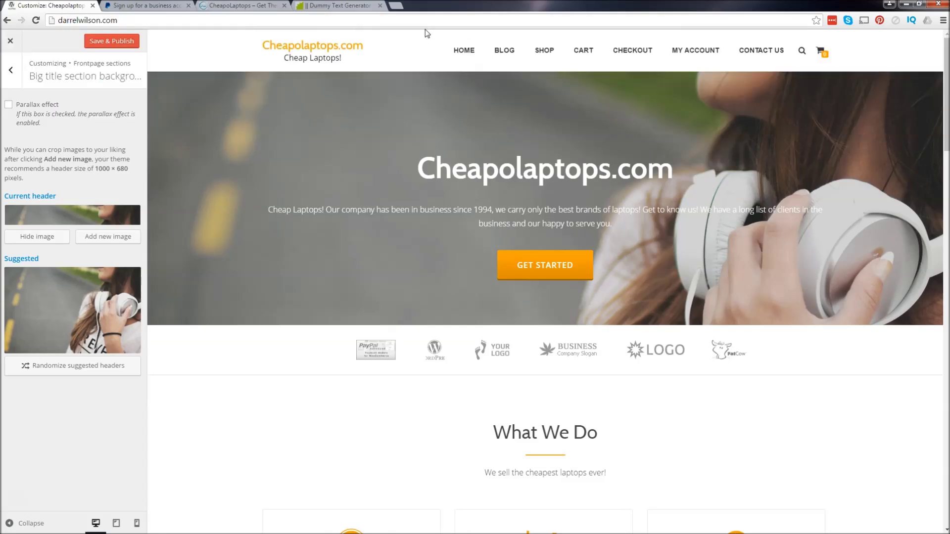
{"action": "left_click", "coordinate": [238, 6]}
{"action": "left_click", "coordinate": [254, 22]}
{"action": "type", "text": "darrel"}
{"action": "key", "text": "Return"}
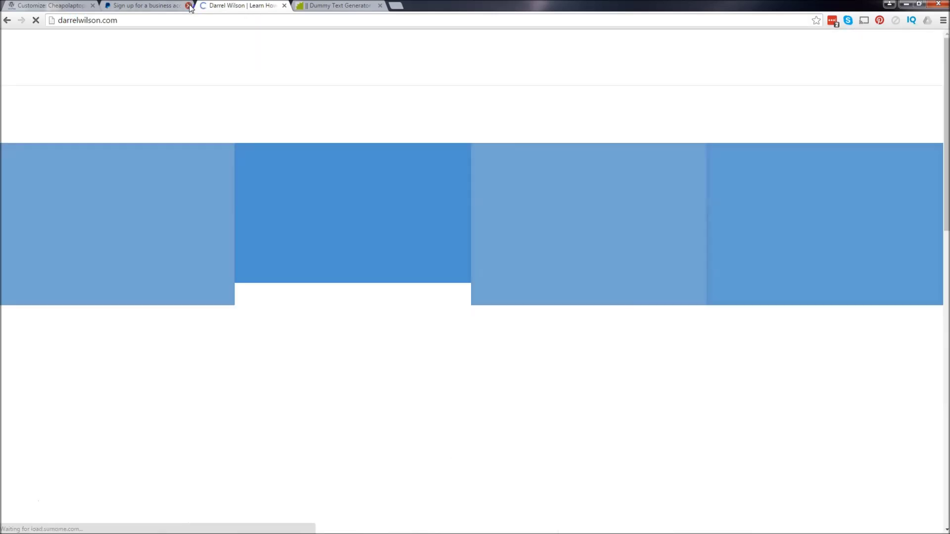
{"action": "left_click", "coordinate": [188, 5]}
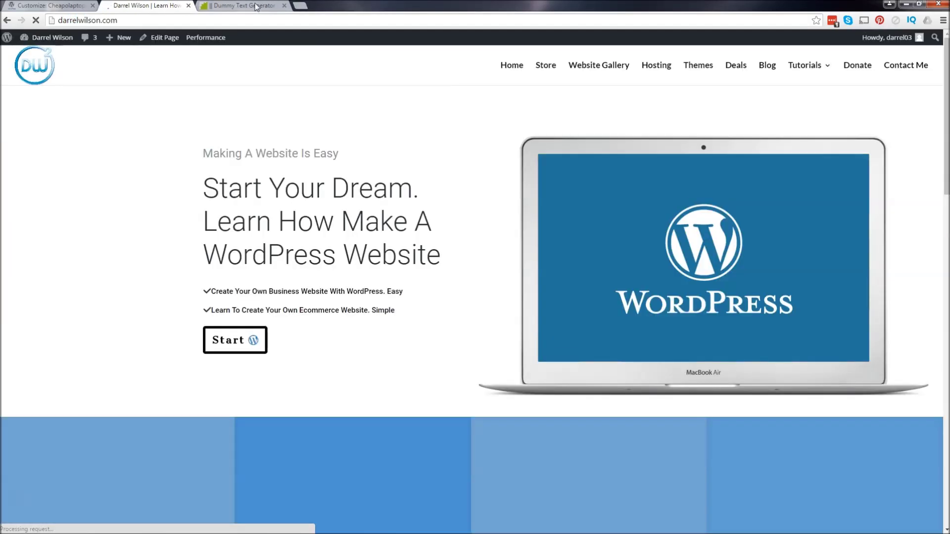
{"action": "left_click", "coordinate": [285, 6]}
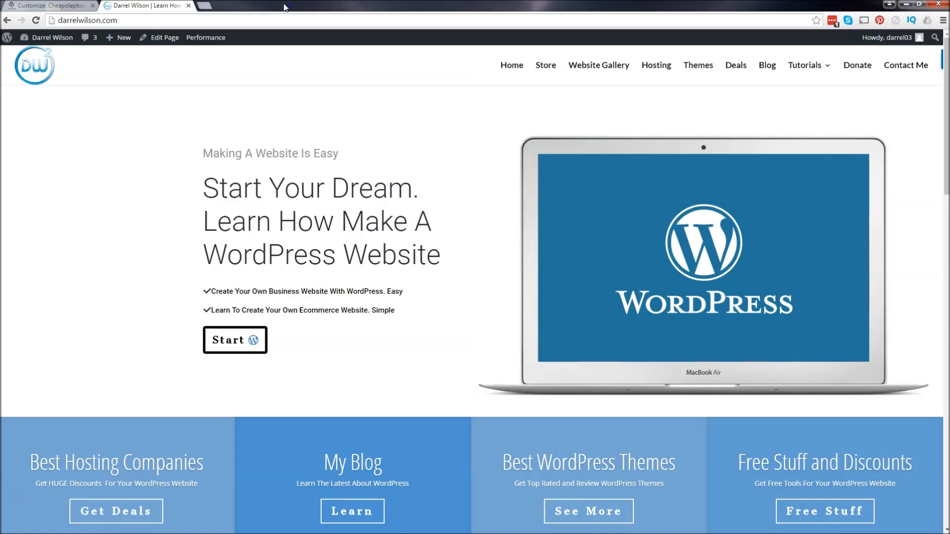
From the Azera Shop Tutorial Layout Pack blog post, download the wood table background (wood.jpg)
{"action": "left_click", "coordinate": [767, 65]}
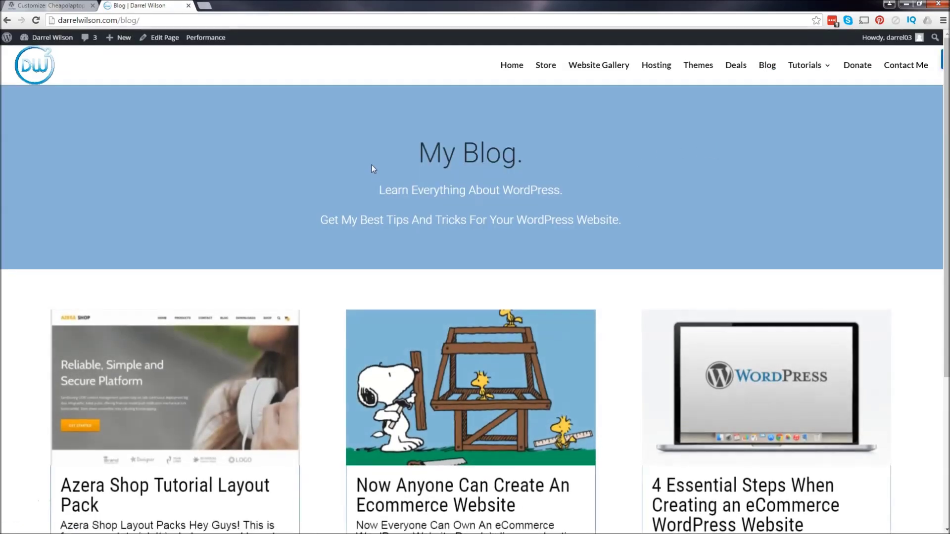
{"action": "scroll", "coordinate": [239, 256], "scroll_direction": "down", "scroll_amount": 4}
{"action": "left_click", "coordinate": [179, 296]}
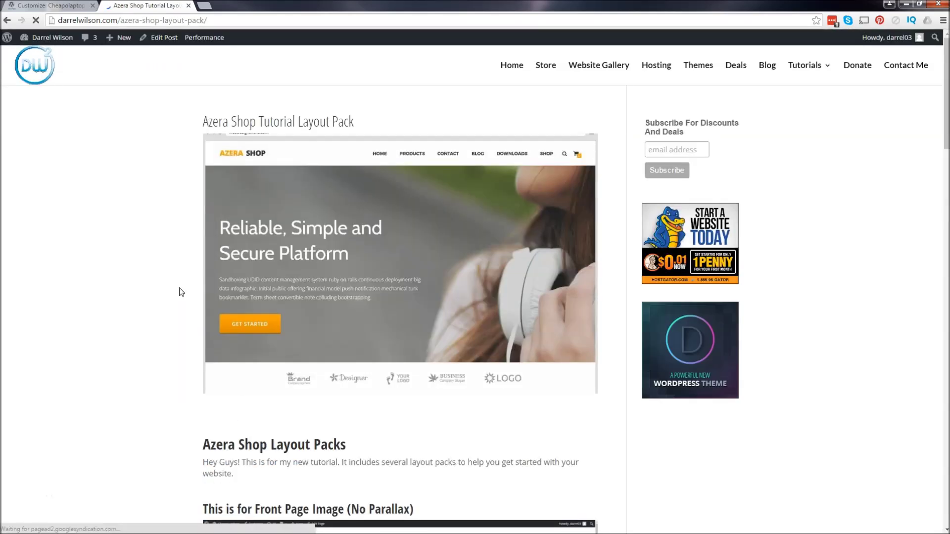
{"action": "scroll", "coordinate": [181, 292], "scroll_direction": "down", "scroll_amount": 1}
{"action": "scroll", "coordinate": [181, 291], "scroll_direction": "down", "scroll_amount": 5}
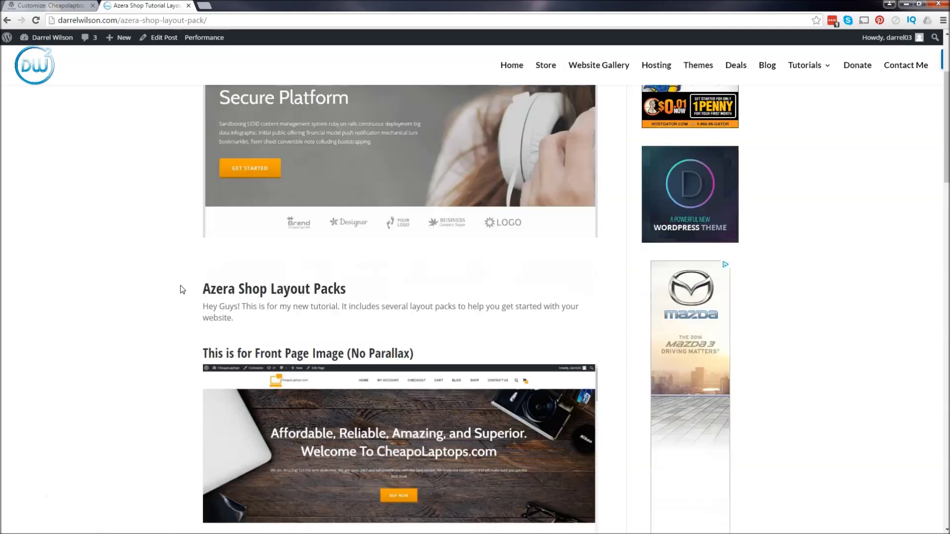
{"action": "scroll", "coordinate": [181, 290], "scroll_direction": "down", "scroll_amount": 1}
{"action": "left_click_drag", "start_coordinate": [414, 161], "coordinate": [201, 162]}
{"action": "left_click", "coordinate": [54, 6]}
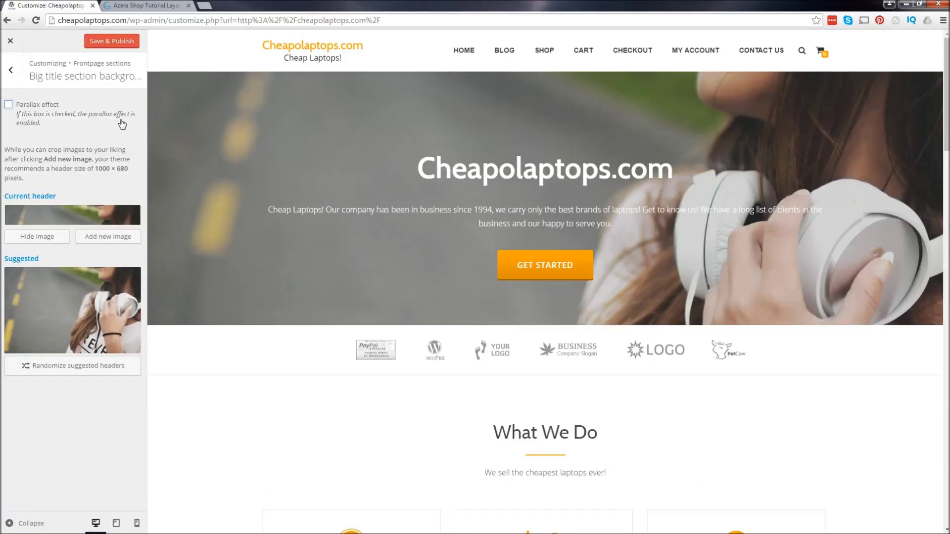
{"action": "left_click", "coordinate": [144, 6]}
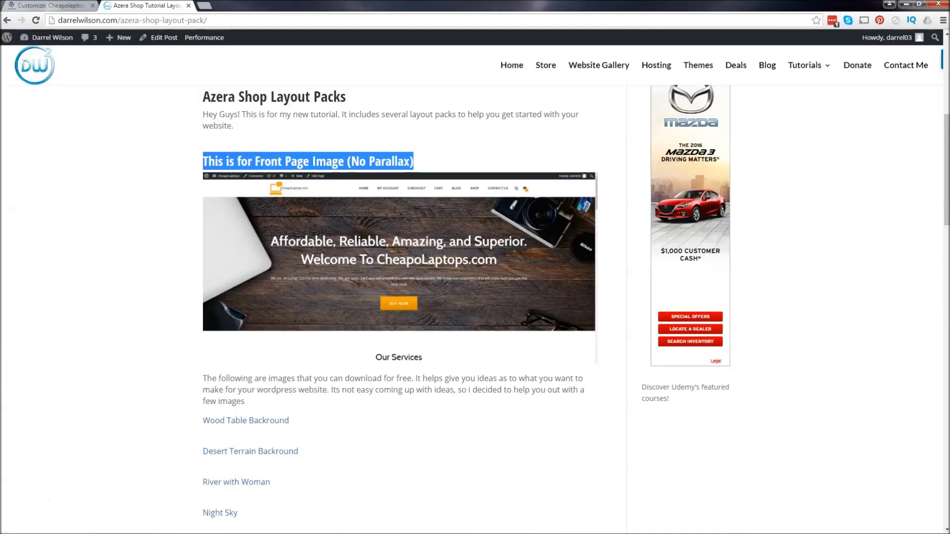
{"action": "left_click", "coordinate": [592, 237]}
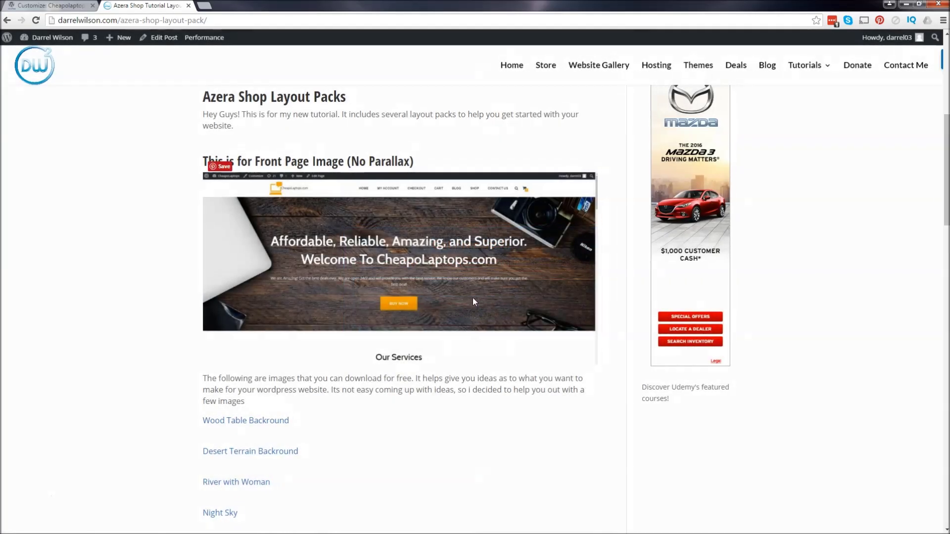
{"action": "scroll", "coordinate": [473, 299], "scroll_direction": "down", "scroll_amount": 4}
{"action": "scroll", "coordinate": [419, 275], "scroll_direction": "up", "scroll_amount": 1}
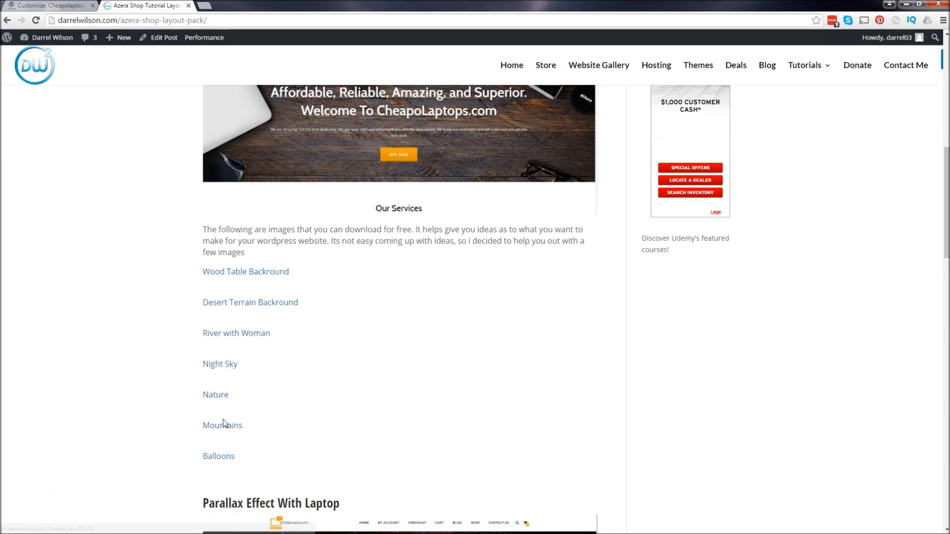
{"action": "left_click", "coordinate": [249, 273]}
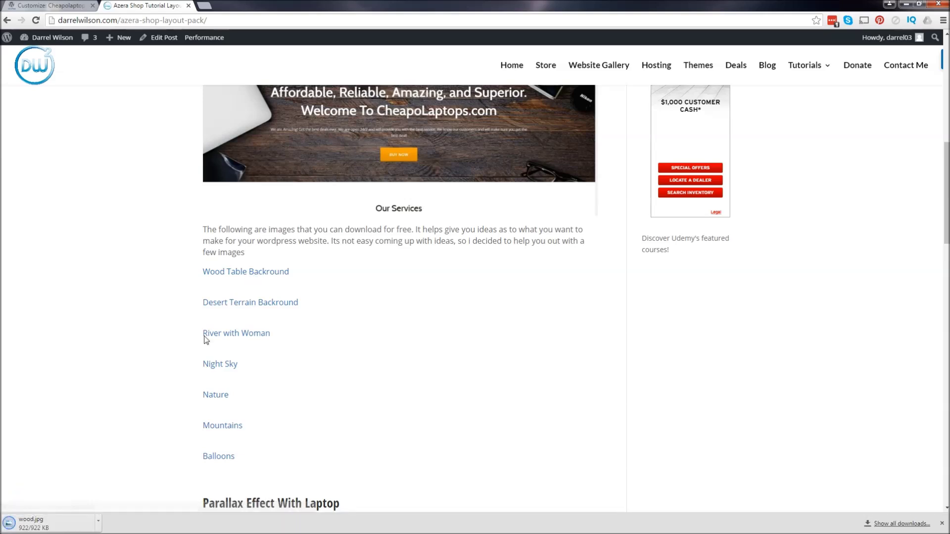
{"action": "left_click", "coordinate": [52, 5]}
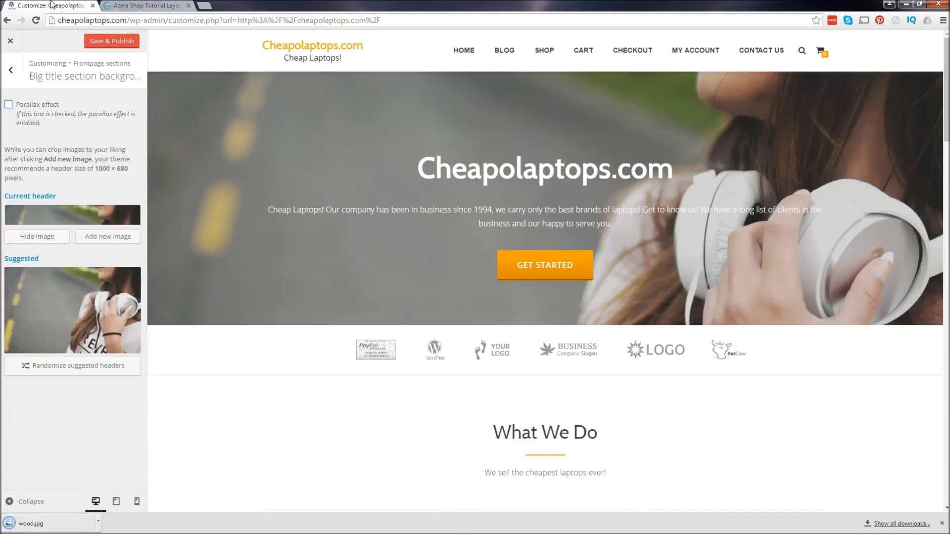
Upload wood.jpg from Downloads and set it as the hero header image, skipping cropping
{"action": "left_click", "coordinate": [106, 237]}
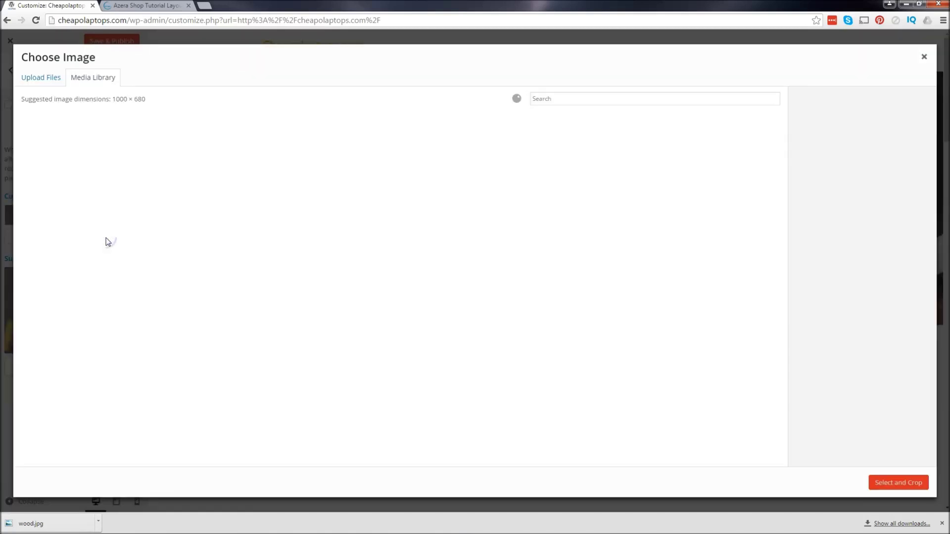
{"action": "left_click", "coordinate": [44, 80]}
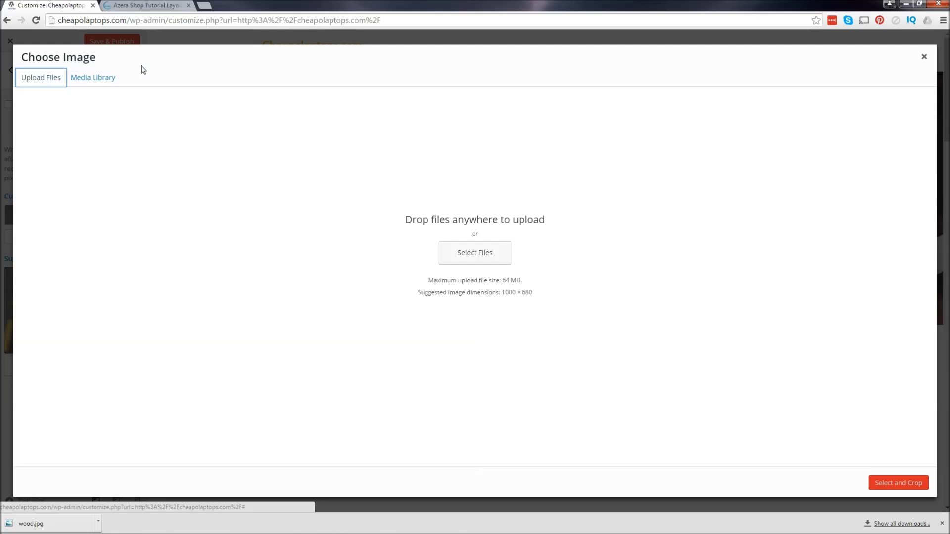
{"action": "left_click", "coordinate": [455, 253]}
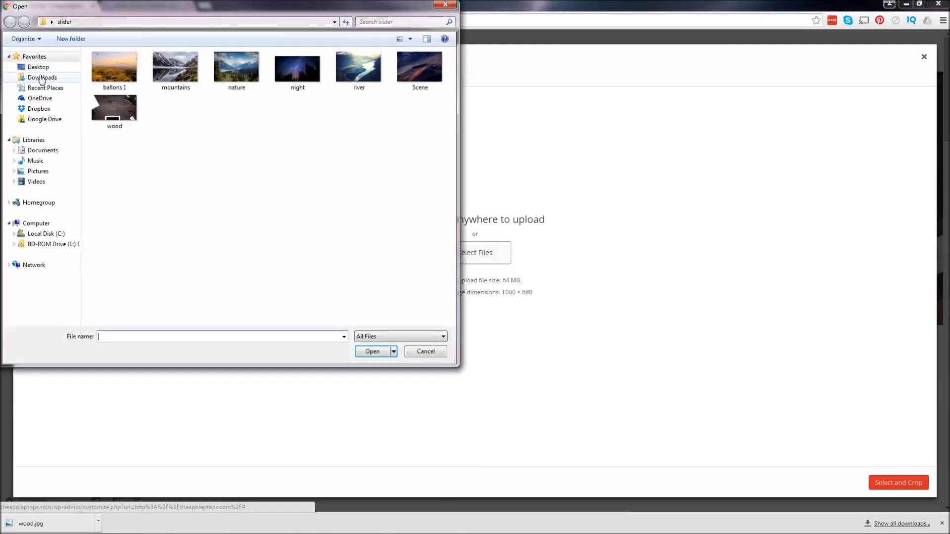
{"action": "left_click", "coordinate": [41, 79]}
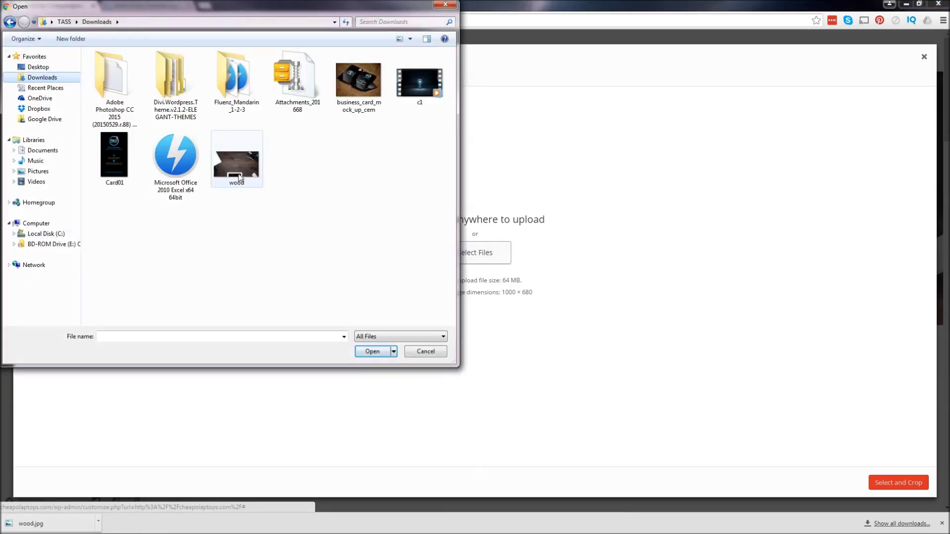
{"action": "double_click", "coordinate": [237, 160]}
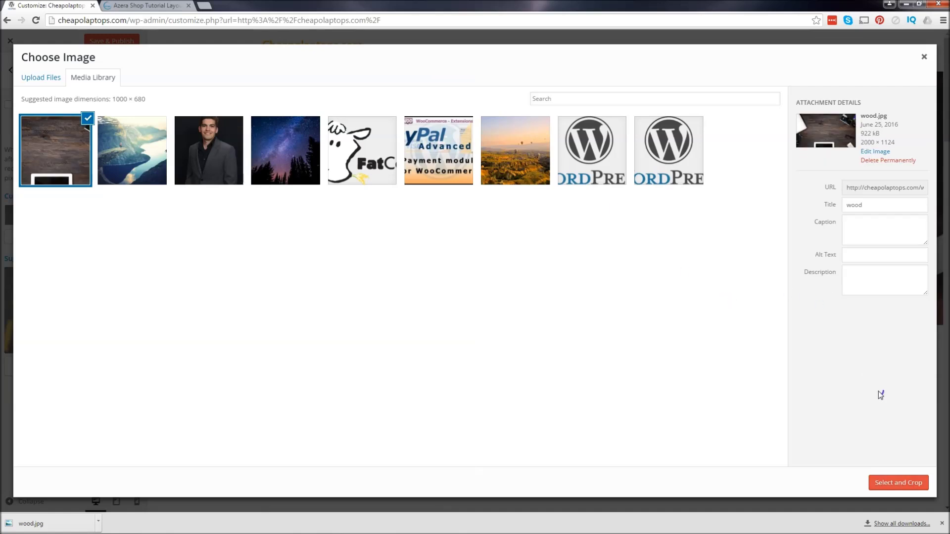
{"action": "left_click", "coordinate": [904, 482]}
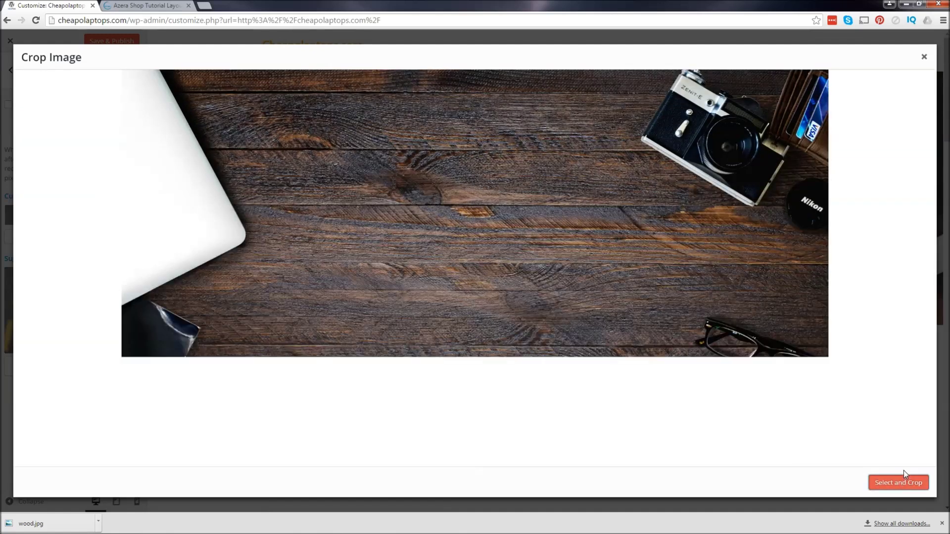
{"action": "left_click", "coordinate": [906, 483]}
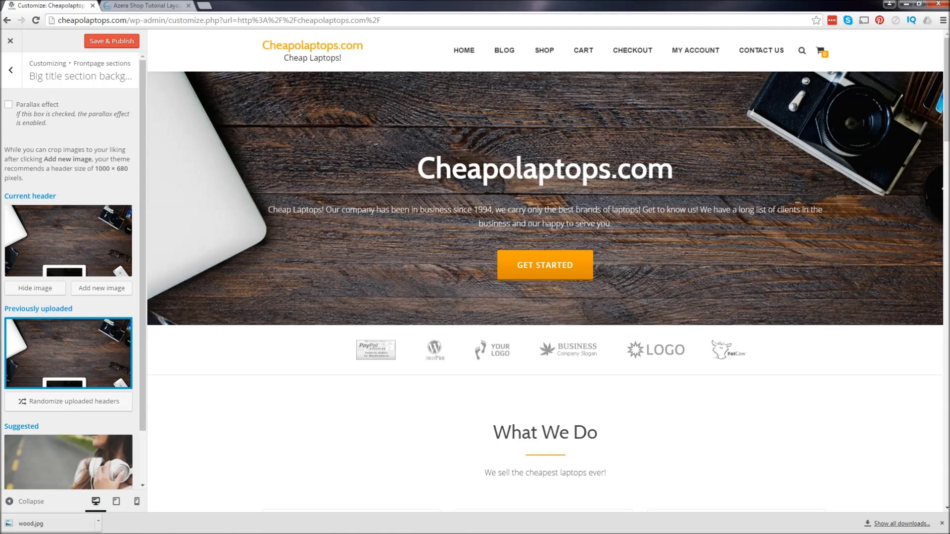
{"action": "key", "text": "ctrl+Tab"}
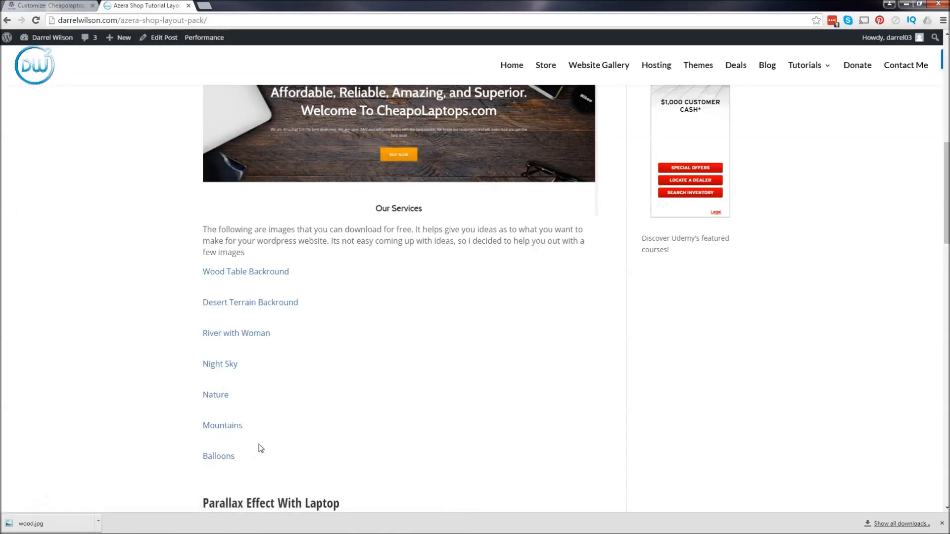
Re-enable the Big title background's parallax effect and publish the change
{"action": "left_click", "coordinate": [942, 523]}
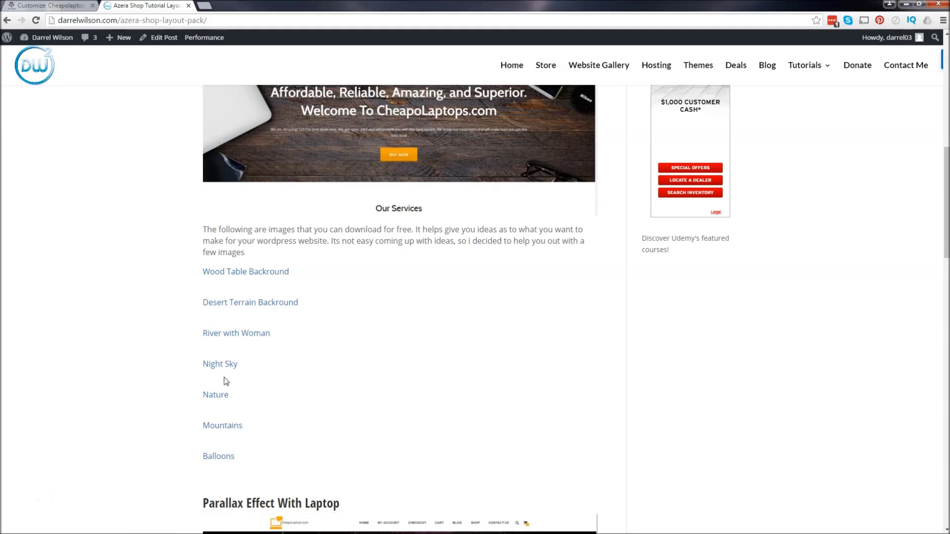
{"action": "left_click", "coordinate": [56, 5]}
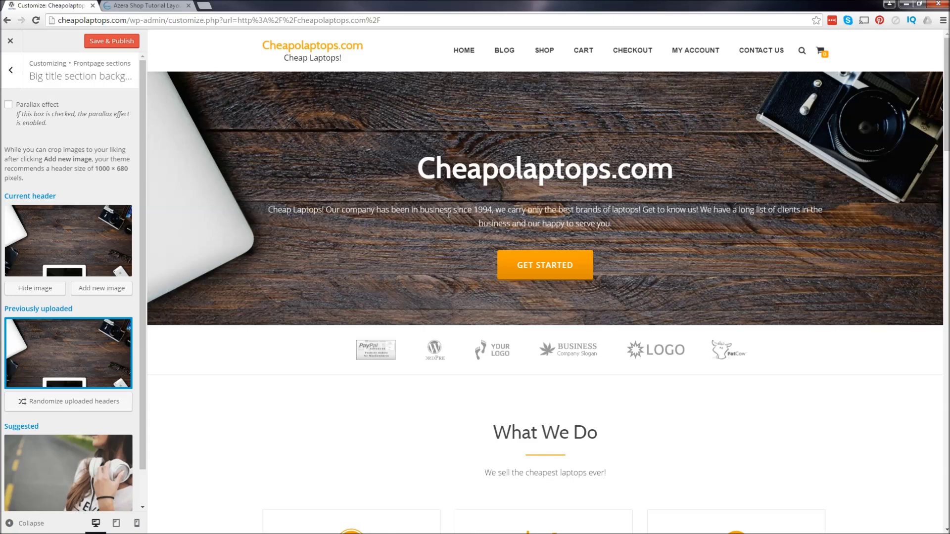
{"action": "left_click", "coordinate": [9, 105]}
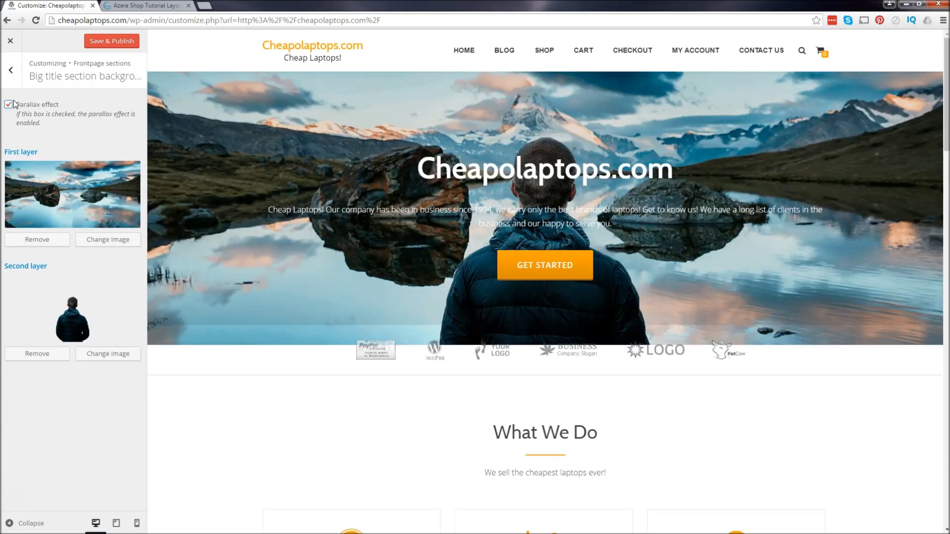
{"action": "left_click", "coordinate": [125, 45]}
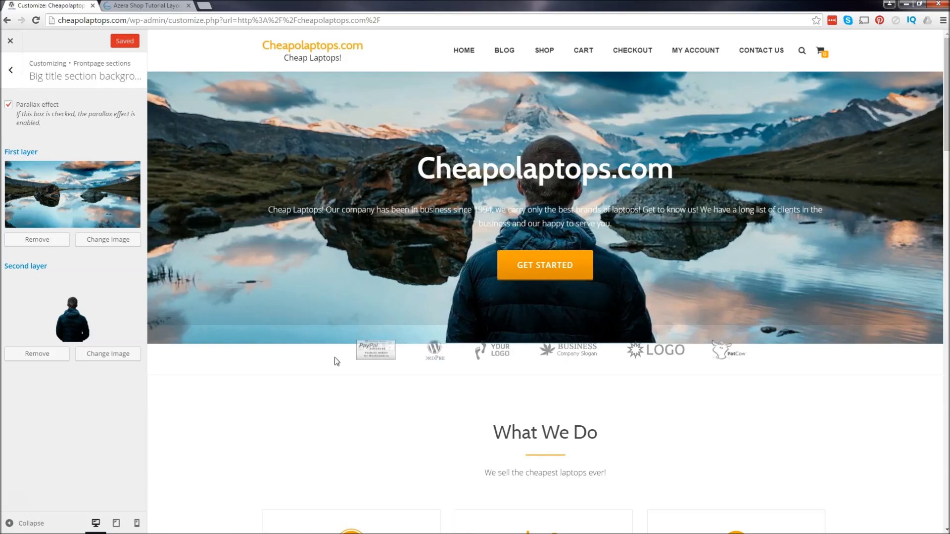
In the Logos Bar section, clear the first logo entry's image URL
{"action": "left_click", "coordinate": [13, 75]}
{"action": "left_click", "coordinate": [33, 148]}
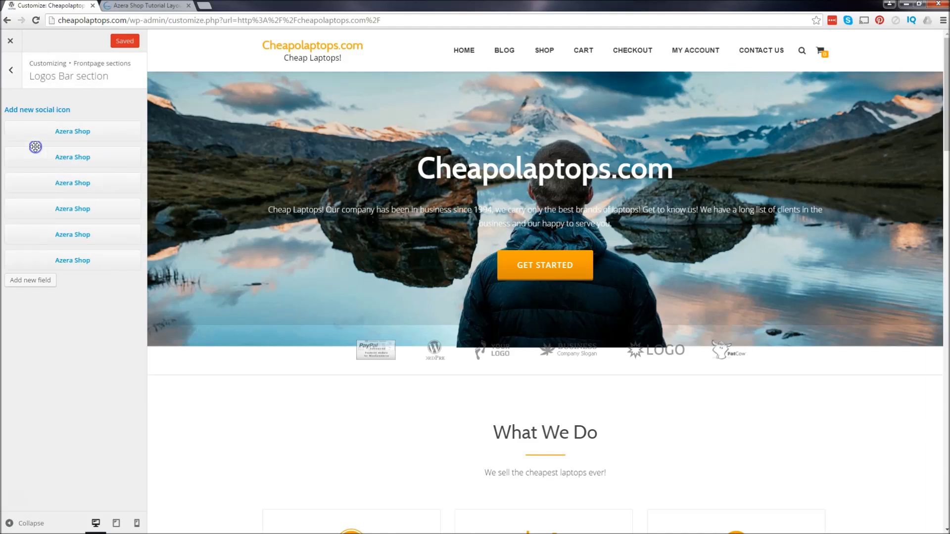
{"action": "left_click", "coordinate": [70, 130]}
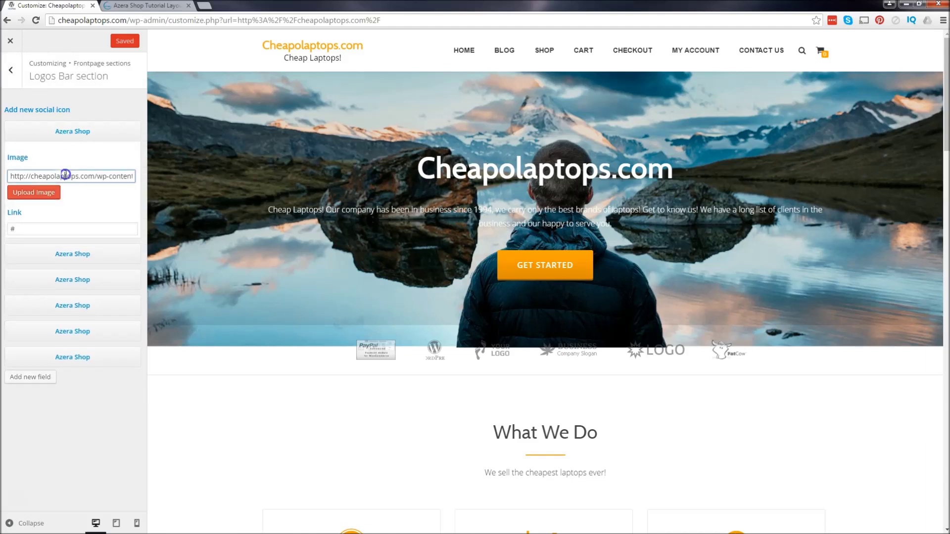
{"action": "triple_click", "coordinate": [65, 175]}
{"action": "key", "text": "BackSpace"}
Delete the other five logo entries and publish the emptied logos bar
{"action": "left_click", "coordinate": [72, 255]}
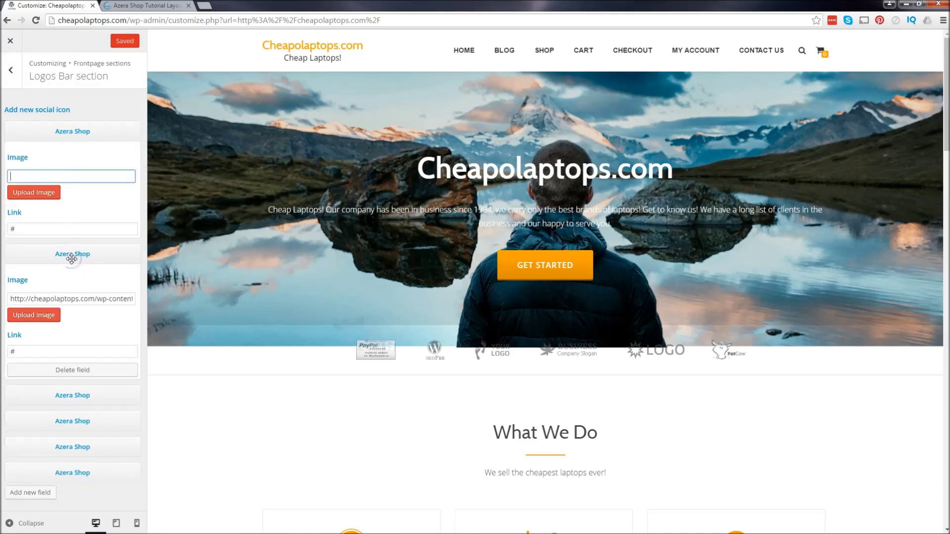
{"action": "left_click", "coordinate": [73, 370]}
{"action": "left_click", "coordinate": [73, 259]}
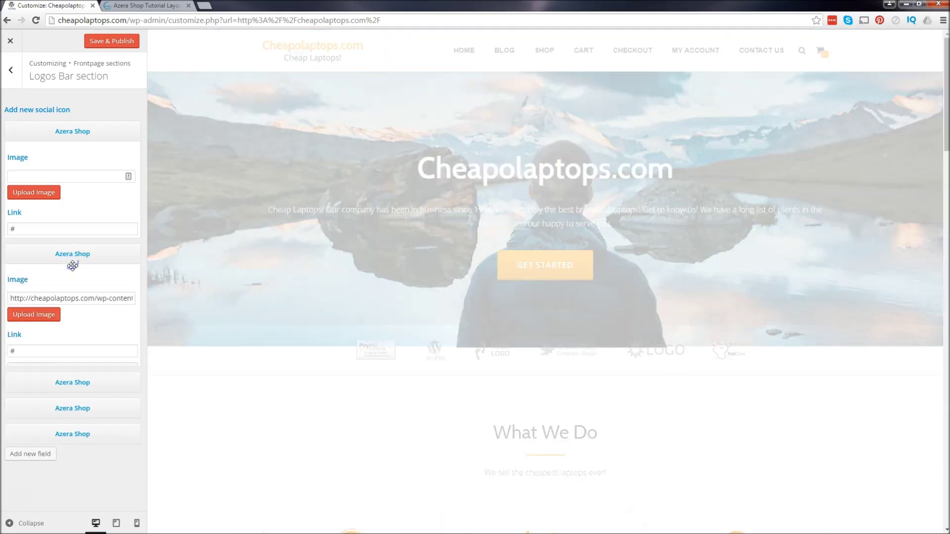
{"action": "left_click", "coordinate": [73, 369]}
{"action": "left_click", "coordinate": [72, 255]}
{"action": "left_click", "coordinate": [75, 370]}
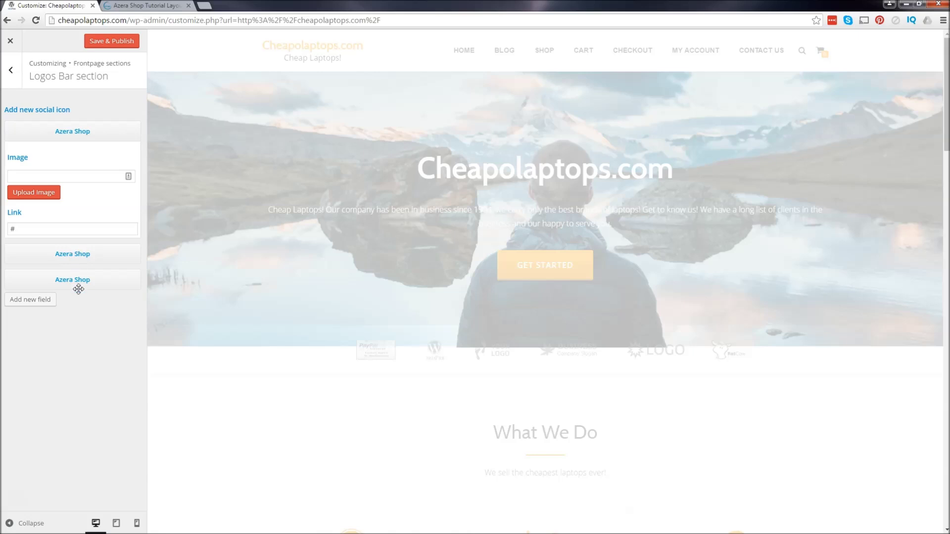
{"action": "left_click", "coordinate": [91, 252]}
{"action": "left_click", "coordinate": [81, 369]}
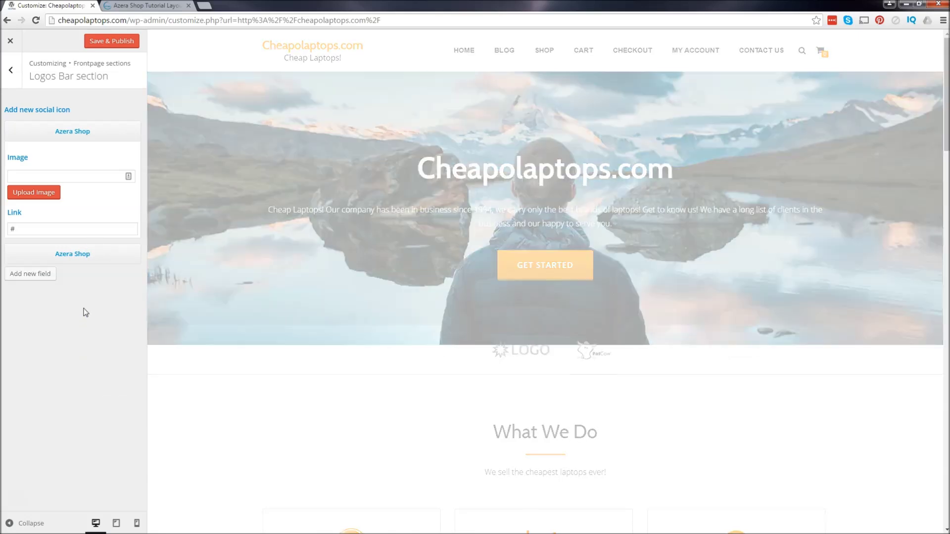
{"action": "left_click", "coordinate": [82, 254]}
{"action": "left_click", "coordinate": [84, 370]}
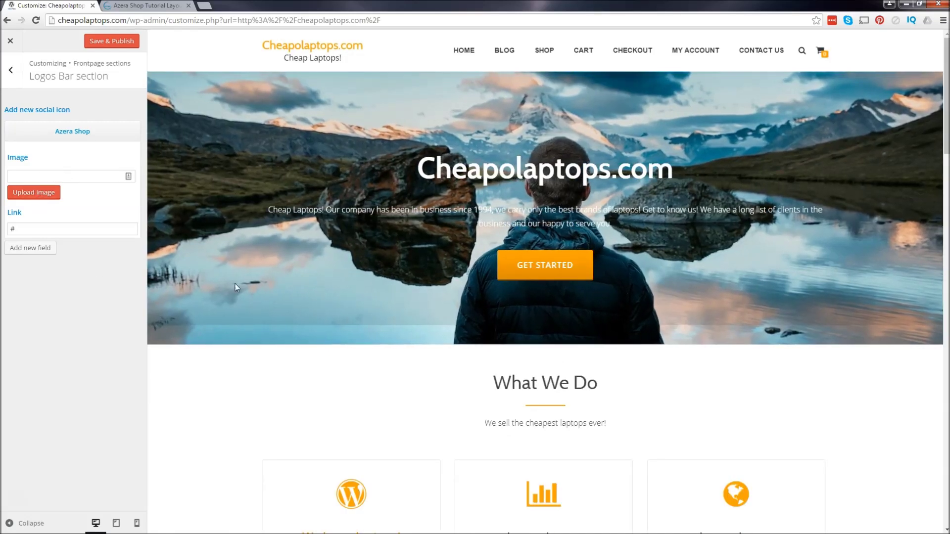
{"action": "left_click", "coordinate": [119, 44]}
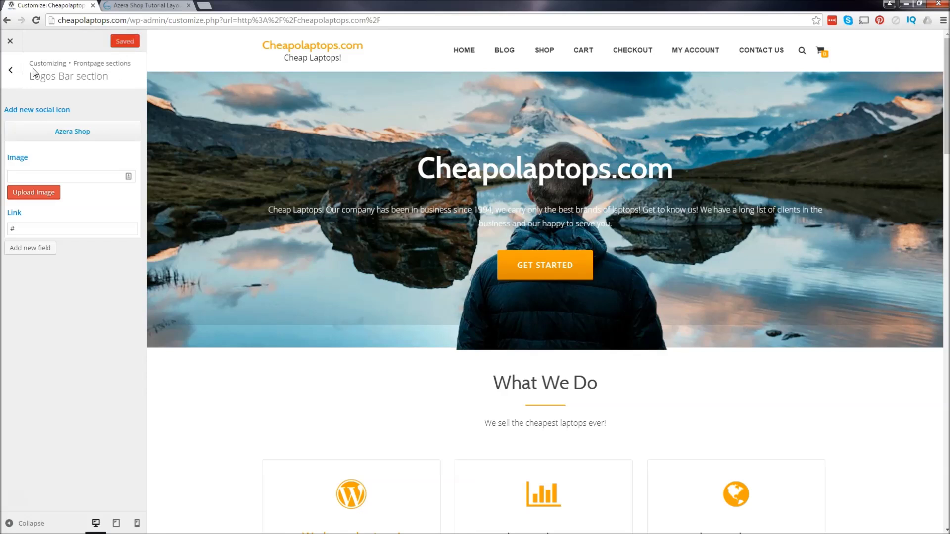
{"action": "left_click", "coordinate": [13, 73]}
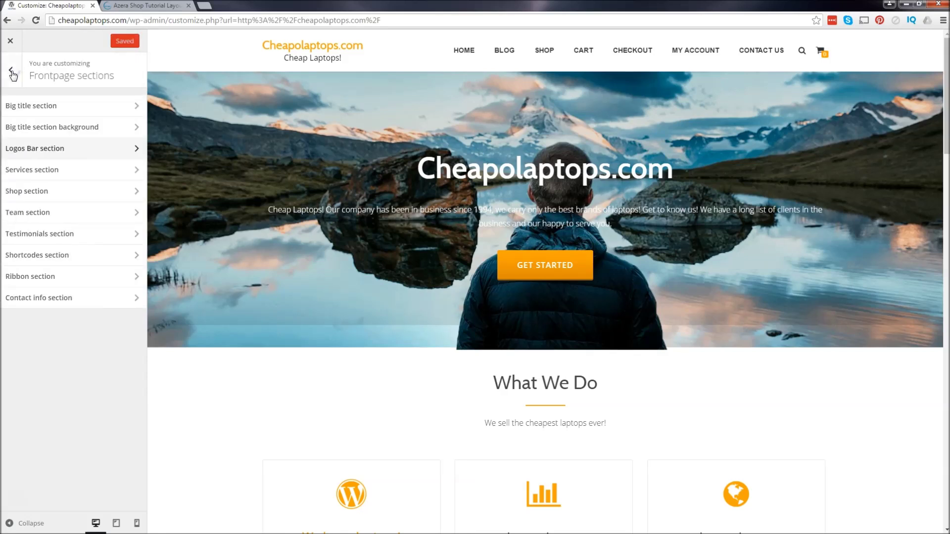
Look at the Big title background image picker without changes, then return to the Azera Shop post
{"action": "left_click", "coordinate": [32, 123]}
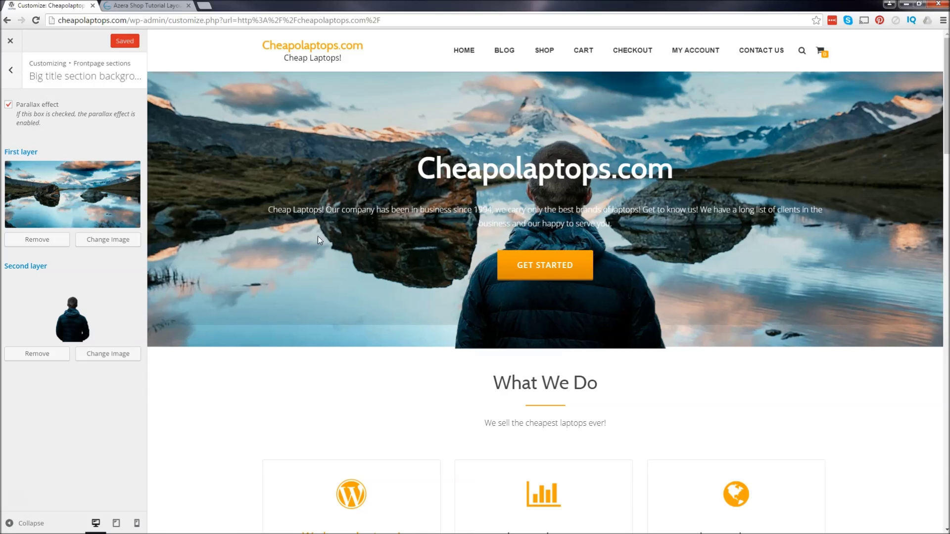
{"action": "left_click_drag", "start_coordinate": [415, 169], "coordinate": [704, 169]}
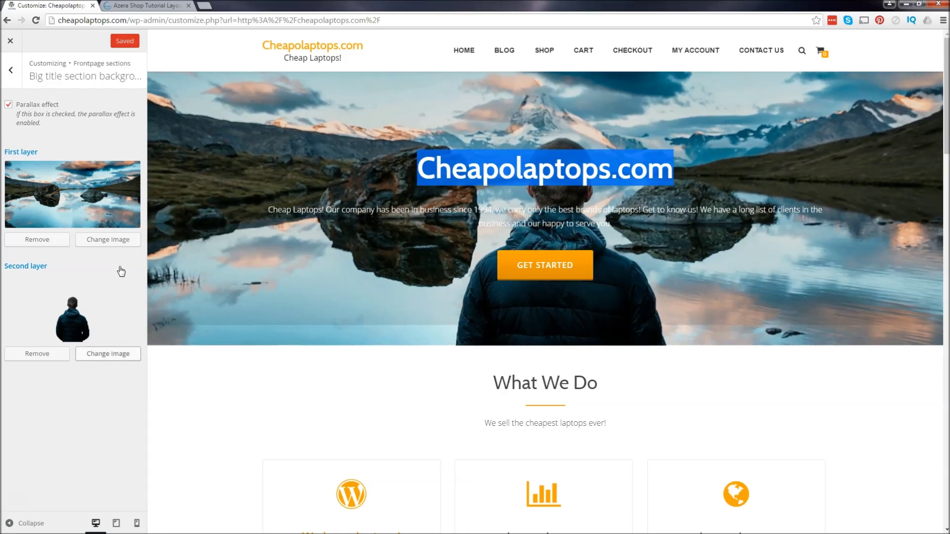
{"action": "left_click", "coordinate": [106, 240]}
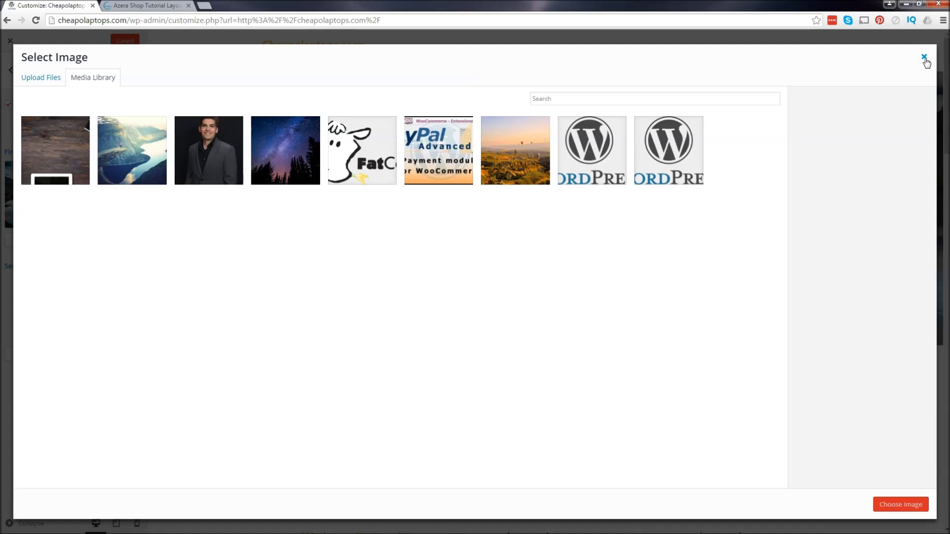
{"action": "left_click", "coordinate": [924, 58]}
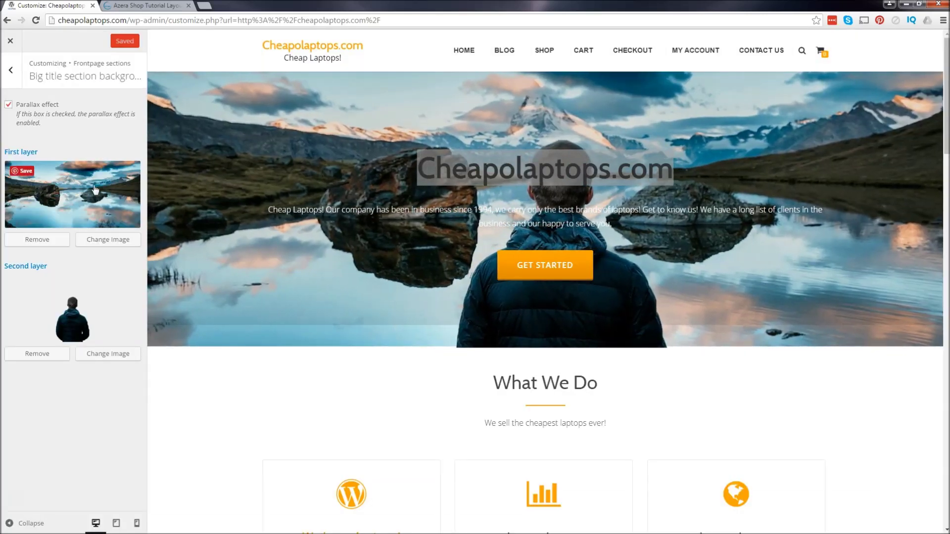
{"action": "left_click", "coordinate": [144, 6]}
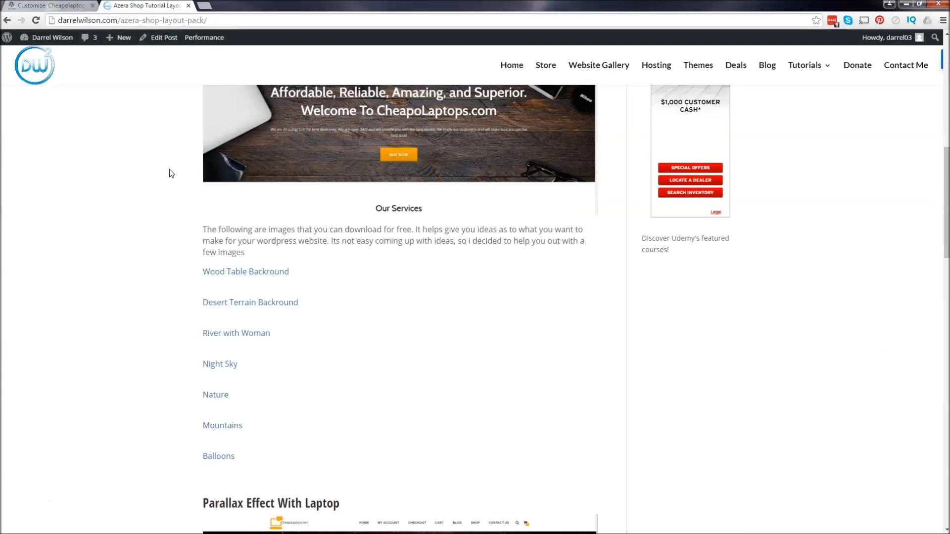
Download the Colorful Night Sky image (pic-1.jpg) from the layout pack post's parallax links
{"action": "scroll", "coordinate": [170, 174], "scroll_direction": "down", "scroll_amount": 2}
{"action": "scroll", "coordinate": [277, 285], "scroll_direction": "down", "scroll_amount": 2}
{"action": "left_click_drag", "start_coordinate": [352, 307], "coordinate": [165, 277]}
{"action": "scroll", "coordinate": [164, 277], "scroll_direction": "down", "scroll_amount": 5}
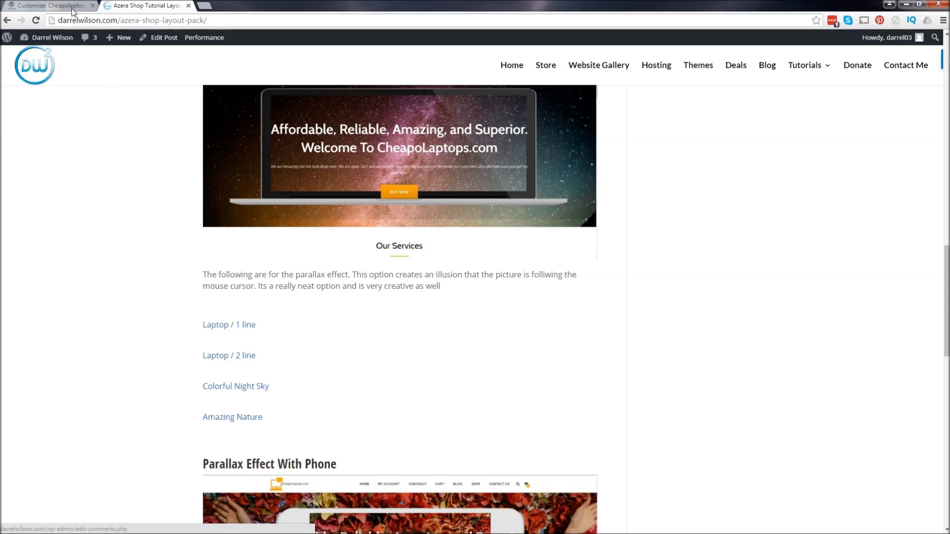
{"action": "left_click", "coordinate": [73, 6]}
{"action": "left_click_drag", "start_coordinate": [683, 164], "coordinate": [399, 164]}
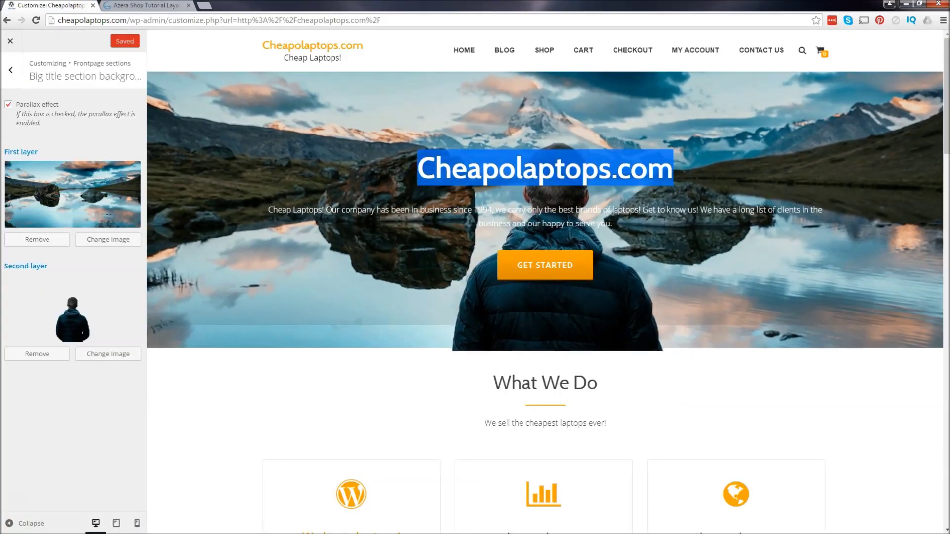
{"action": "key", "text": "ctrl+Tab"}
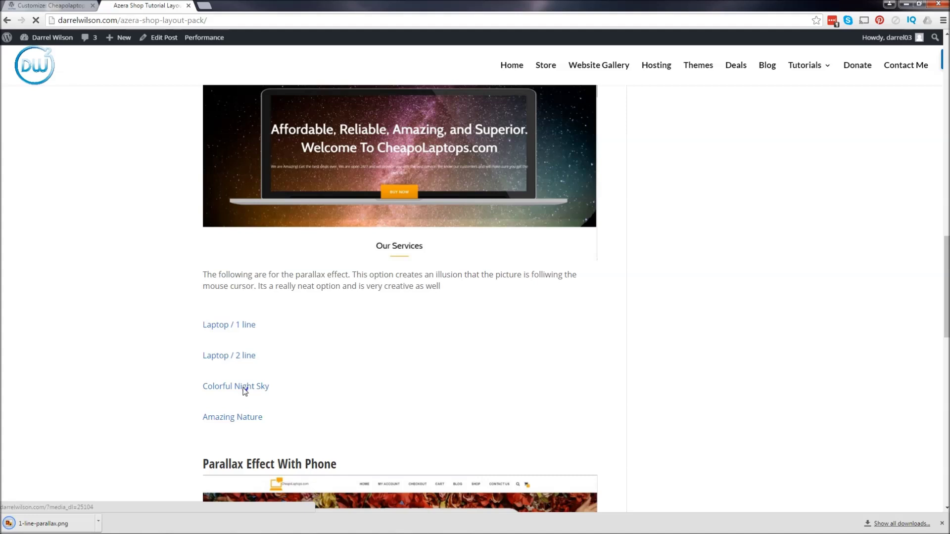
{"action": "left_click", "coordinate": [244, 390]}
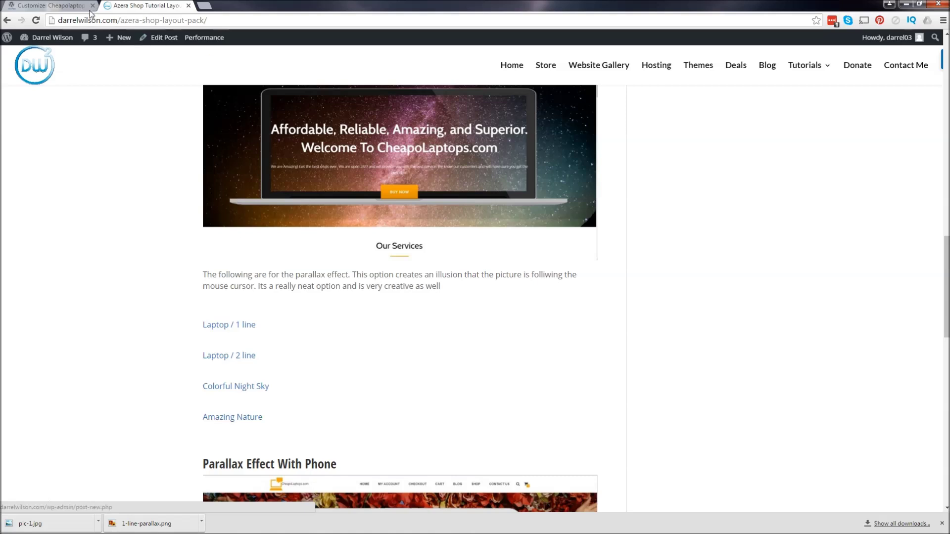
{"action": "left_click", "coordinate": [66, 5]}
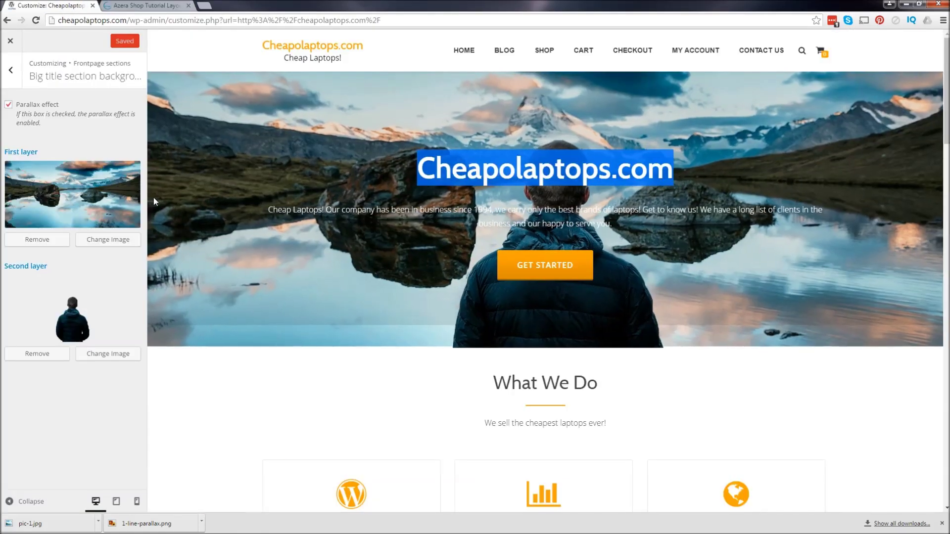
Upload pic-1.jpg and set it as the hero's first parallax layer
{"action": "left_click", "coordinate": [113, 241]}
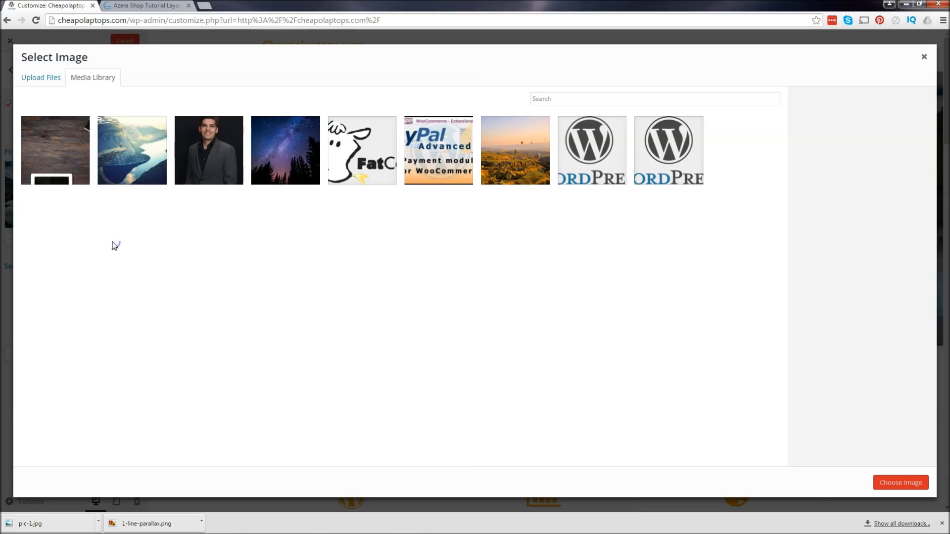
{"action": "left_click", "coordinate": [51, 80]}
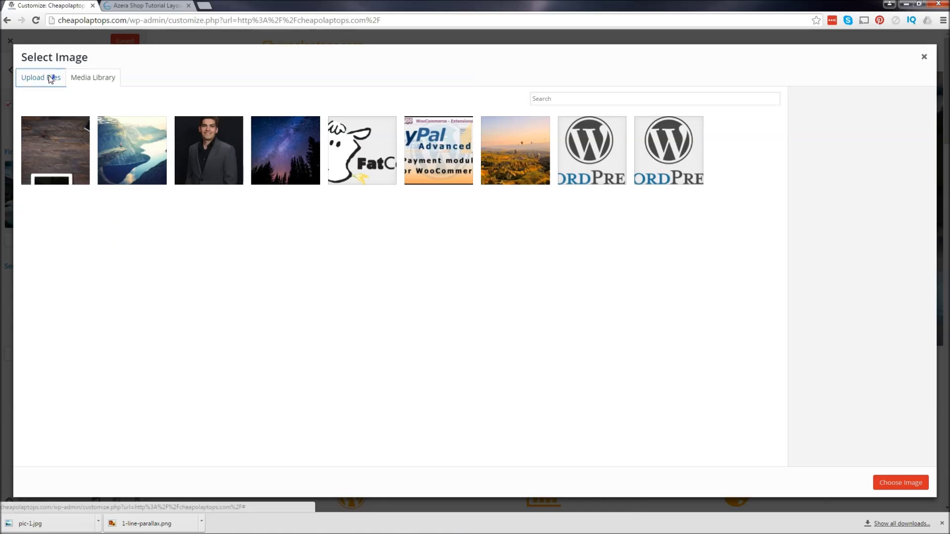
{"action": "left_click", "coordinate": [446, 251]}
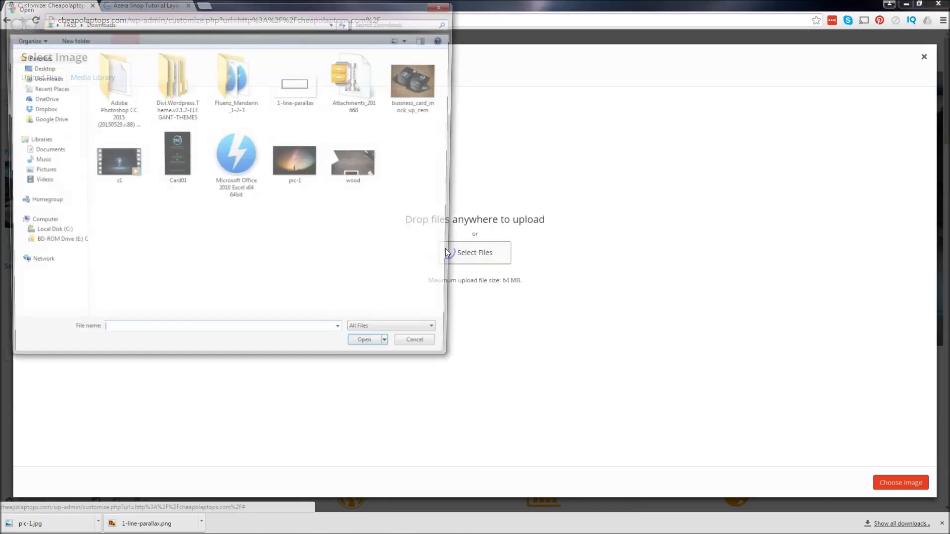
{"action": "double_click", "coordinate": [305, 166]}
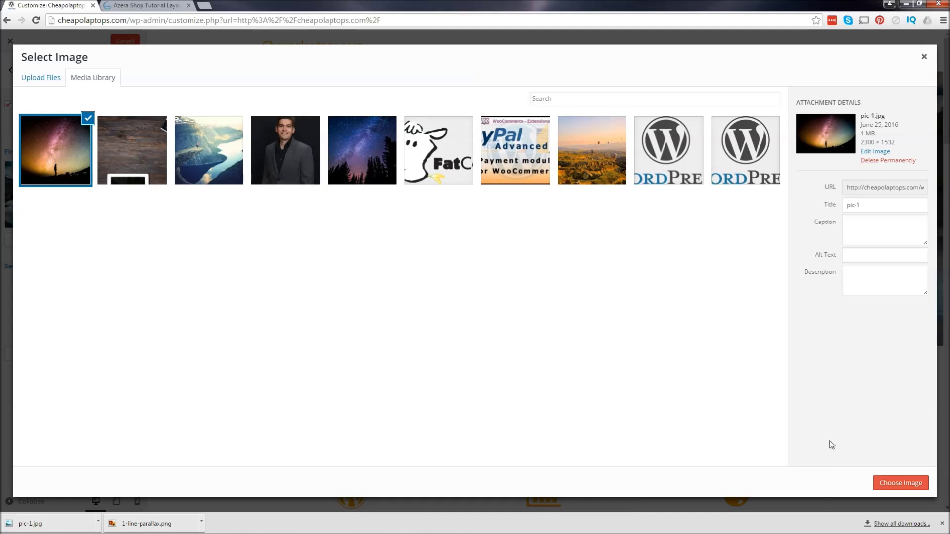
{"action": "left_click", "coordinate": [906, 487]}
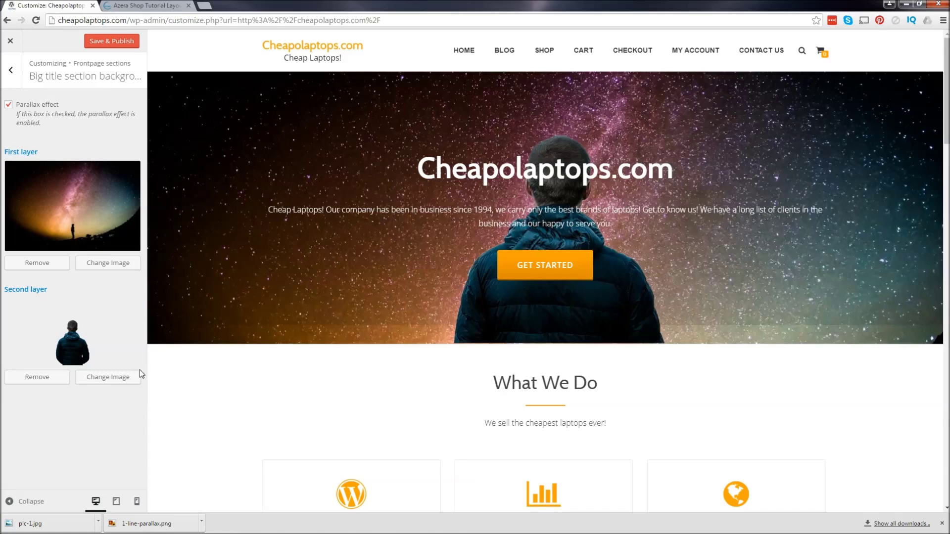
Upload 1-line-parallax.png as the second layer laptop frame and publish the hero
{"action": "left_click", "coordinate": [131, 380]}
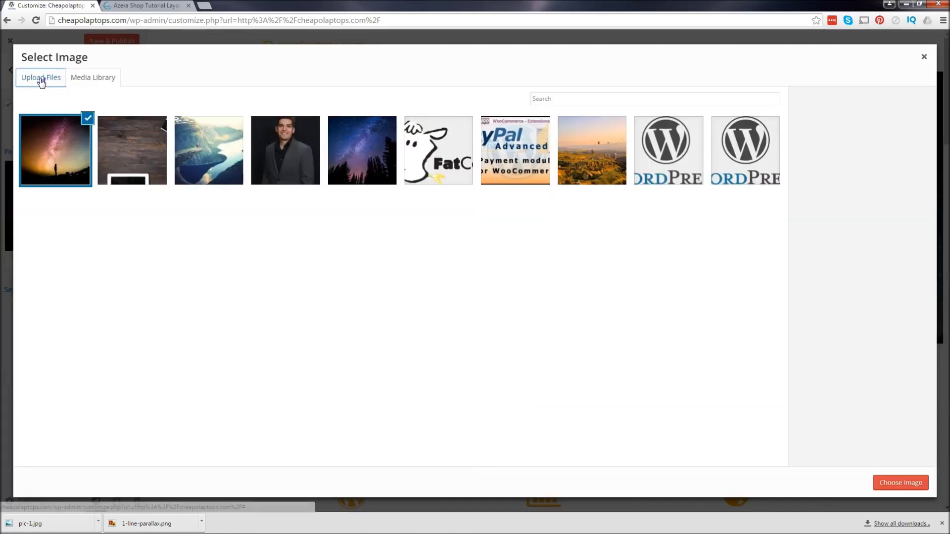
{"action": "left_click", "coordinate": [40, 78]}
{"action": "left_click", "coordinate": [463, 254]}
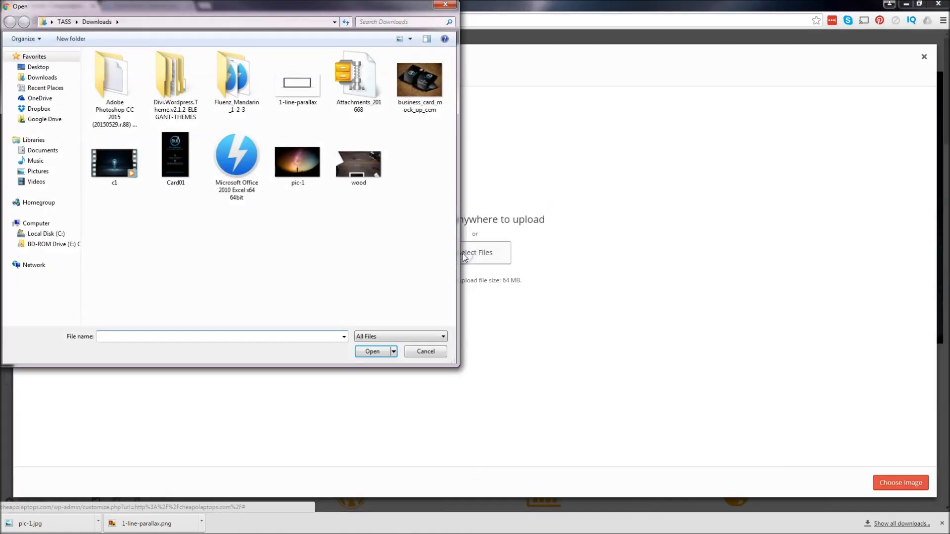
{"action": "double_click", "coordinate": [299, 91]}
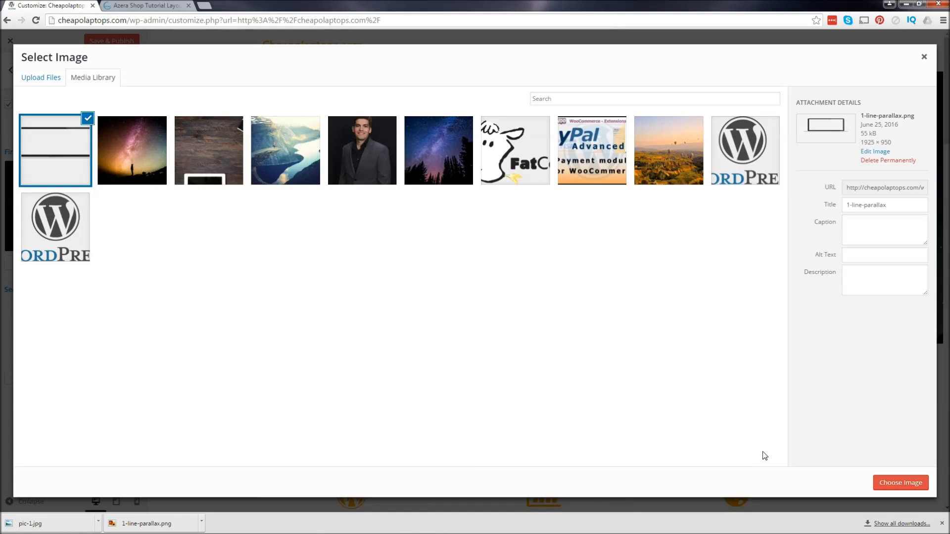
{"action": "left_click", "coordinate": [895, 484]}
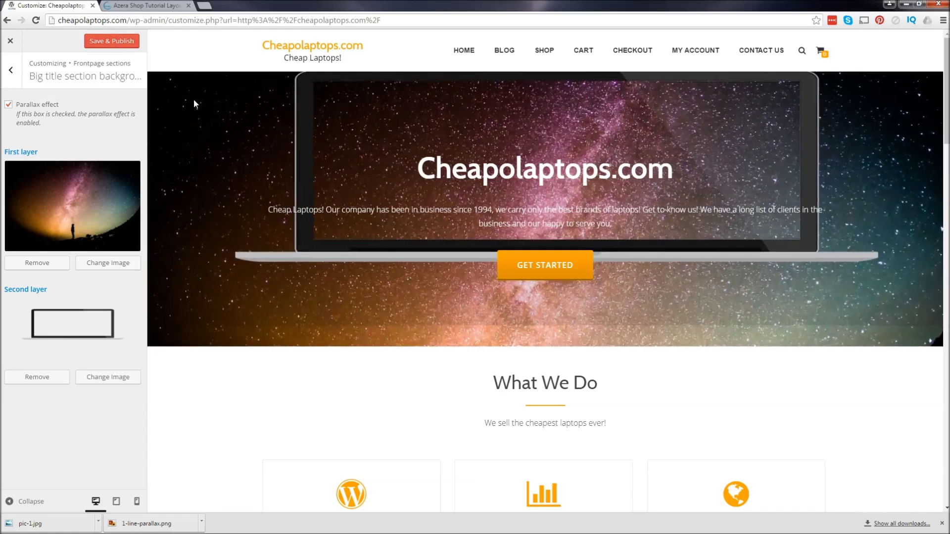
{"action": "left_click", "coordinate": [122, 43]}
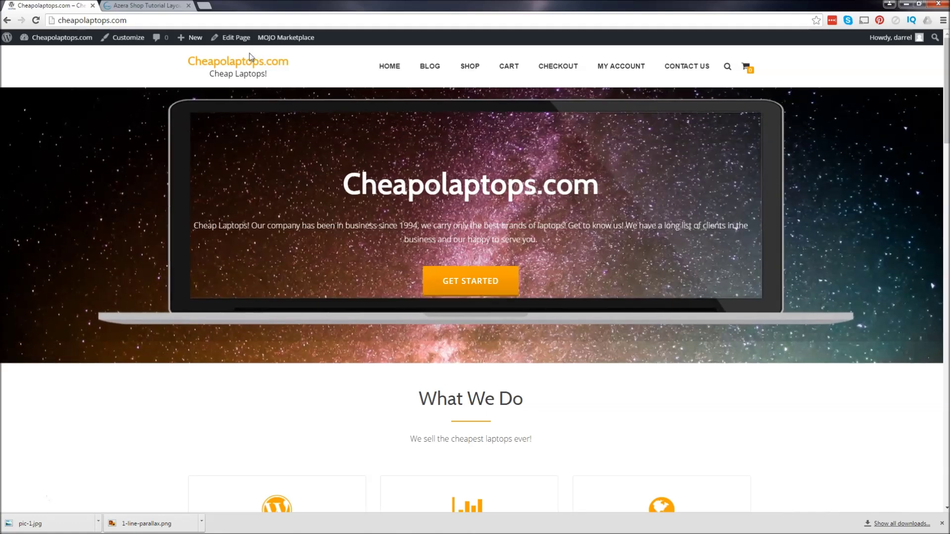
Load the wilsonseo.com demo site in a new browser tab
{"action": "left_click", "coordinate": [203, 5]}
{"action": "type", "text": "wi"}
{"action": "key", "text": "Return"}
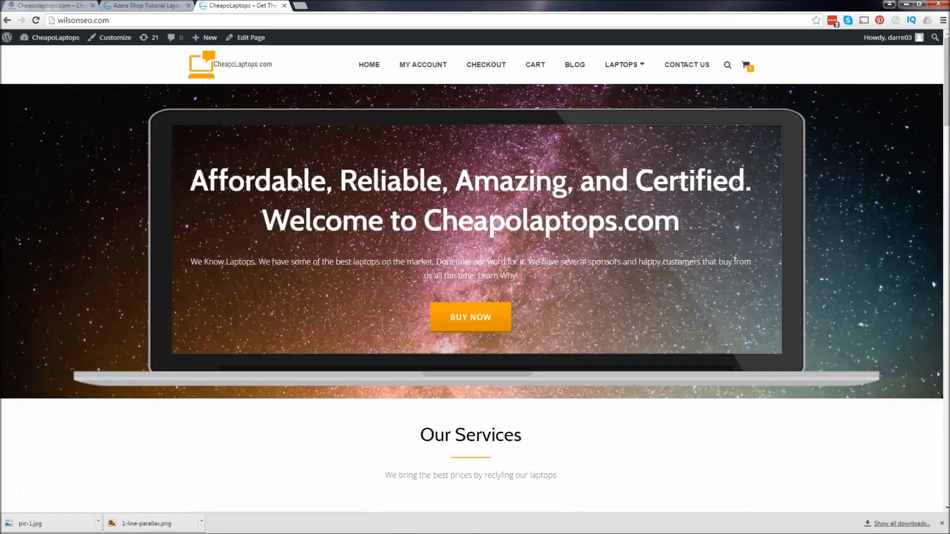
Copy the demo site's two-line hero headline and go back to the store tab
{"action": "left_click_drag", "start_coordinate": [196, 181], "coordinate": [751, 183]}
{"action": "left_click_drag", "start_coordinate": [263, 221], "coordinate": [664, 233]}
{"action": "left_click", "coordinate": [665, 233]}
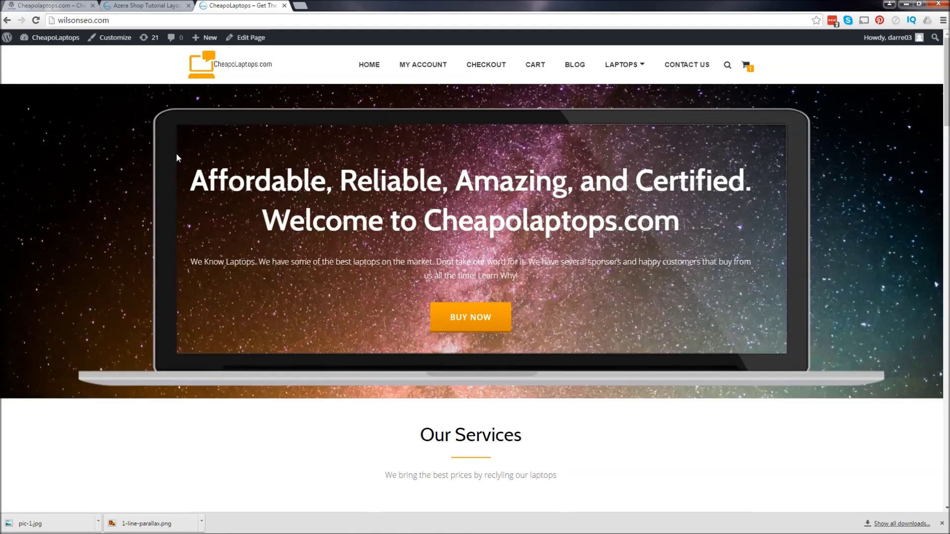
{"action": "left_click_drag", "start_coordinate": [681, 223], "coordinate": [188, 178]}
{"action": "key", "text": "ctrl+c"}
{"action": "right_click", "coordinate": [207, 184]}
{"action": "left_click", "coordinate": [155, 91]}
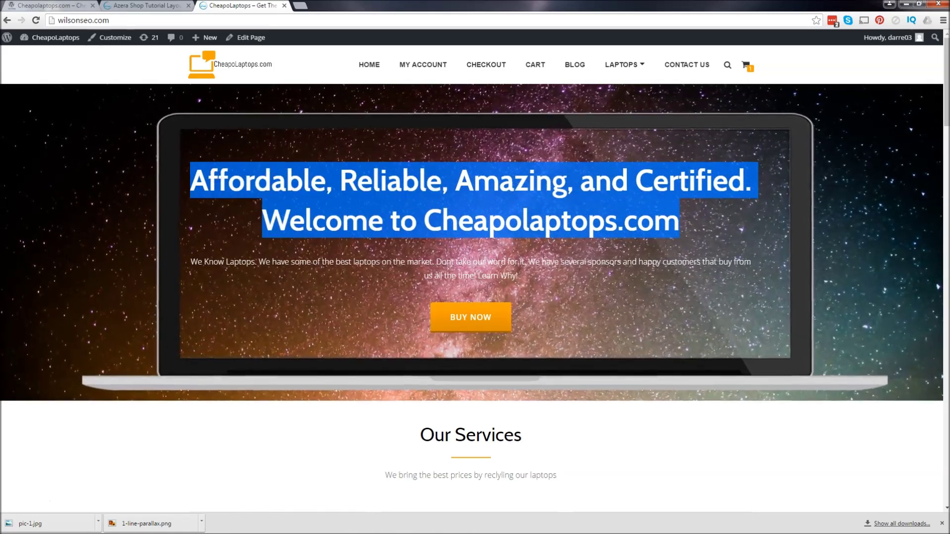
{"action": "left_click", "coordinate": [51, 5]}
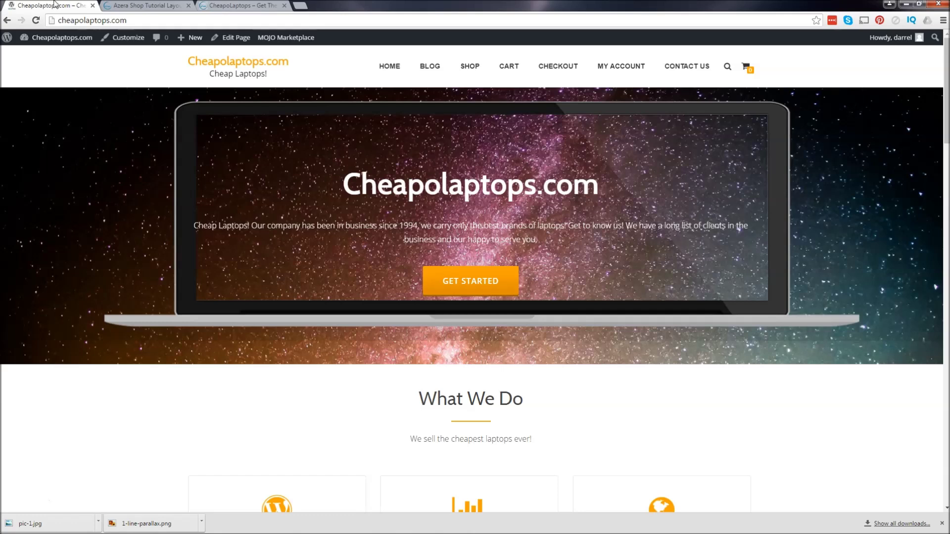
Replace the Big title section's main title with the pasted 'Affordable, Reliable, Amazing, and Certified…' headline and publish
{"action": "left_click", "coordinate": [118, 40]}
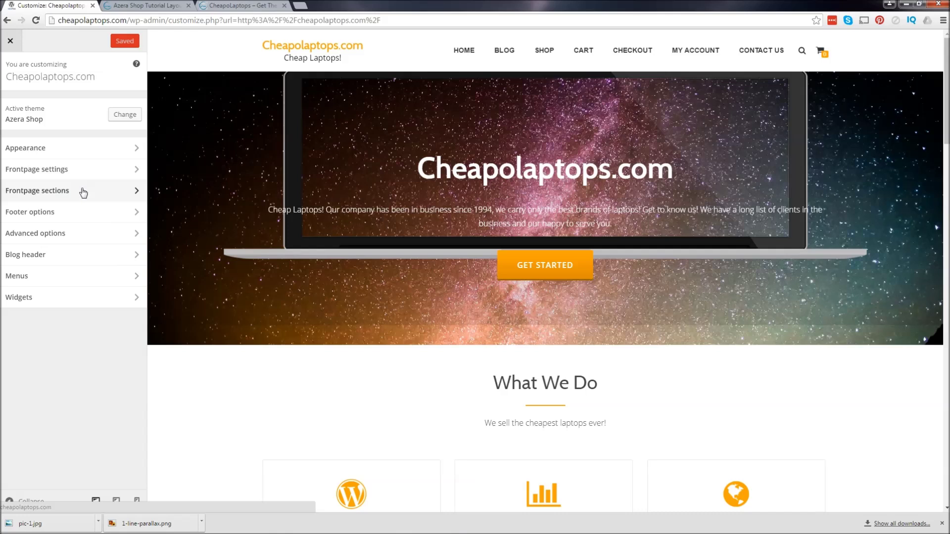
{"action": "left_click", "coordinate": [83, 192]}
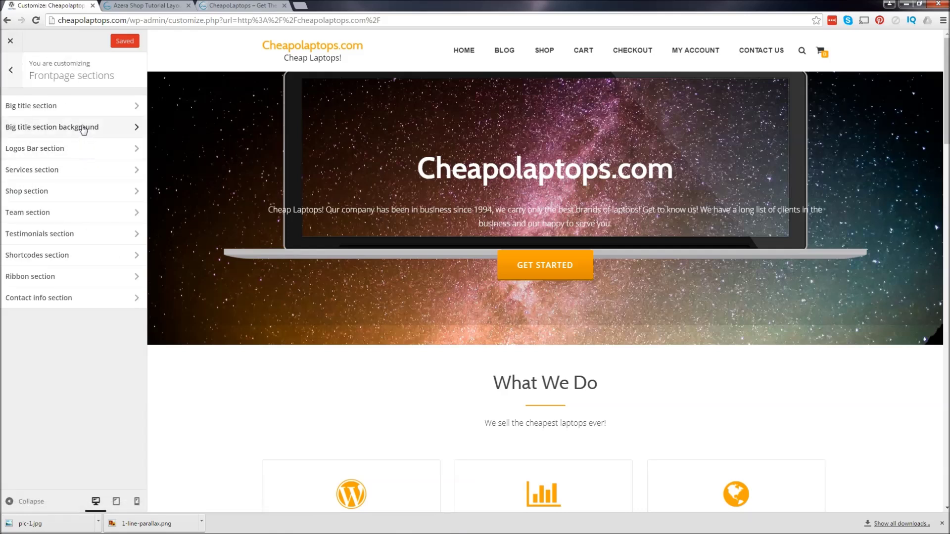
{"action": "left_click", "coordinate": [84, 108]}
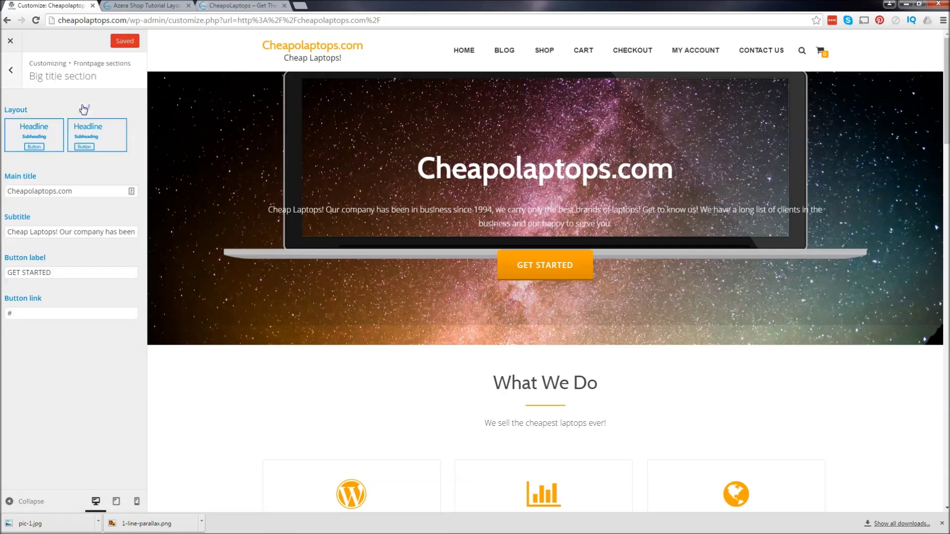
{"action": "left_click_drag", "start_coordinate": [87, 189], "coordinate": [6, 190]}
{"action": "key", "text": "BackSpace"}
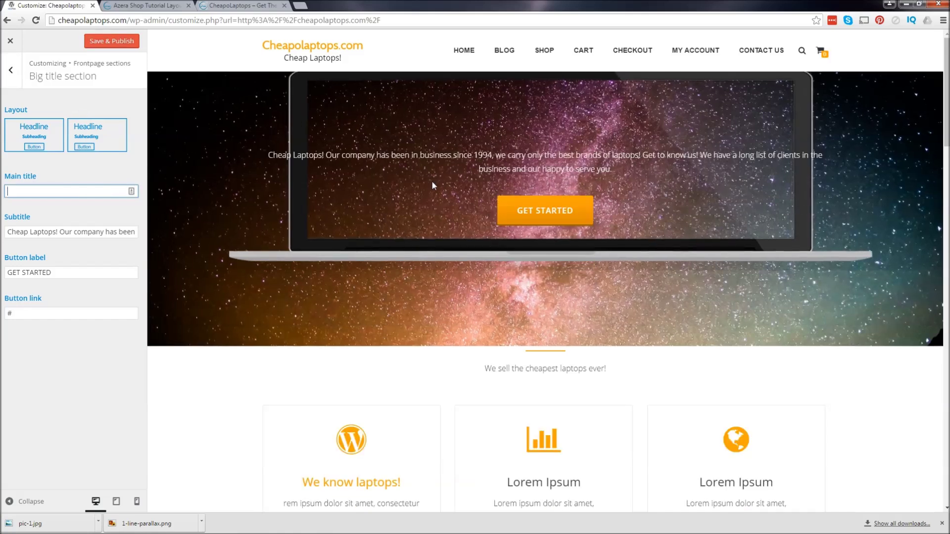
{"action": "key", "text": "ctrl+v"}
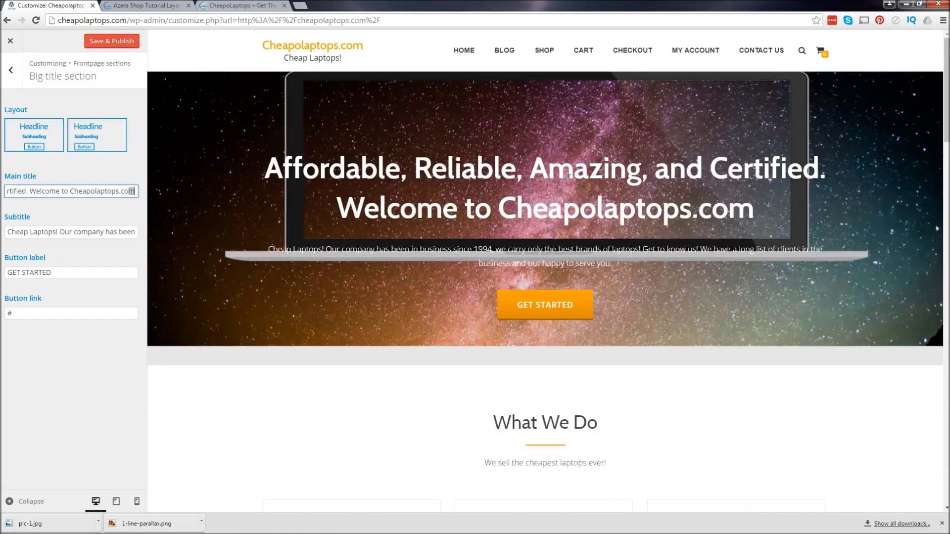
{"action": "left_click", "coordinate": [133, 42]}
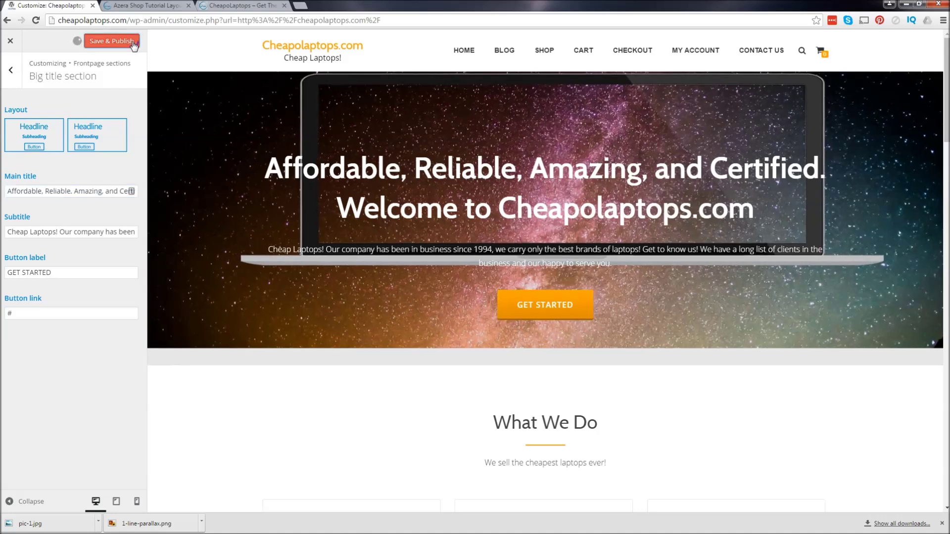
{"action": "left_click", "coordinate": [10, 41]}
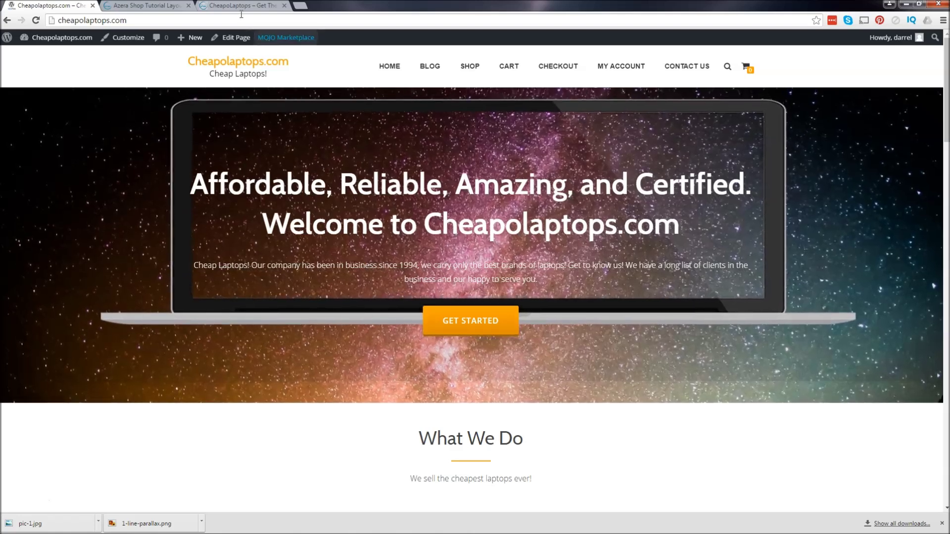
Download 2-line-parralax.png from the Azera Shop tutorial, then reopen the store's Customizer
{"action": "key", "text": "ctrl+shift+Tab"}
{"action": "key", "text": "ctrl+shift+Tab"}
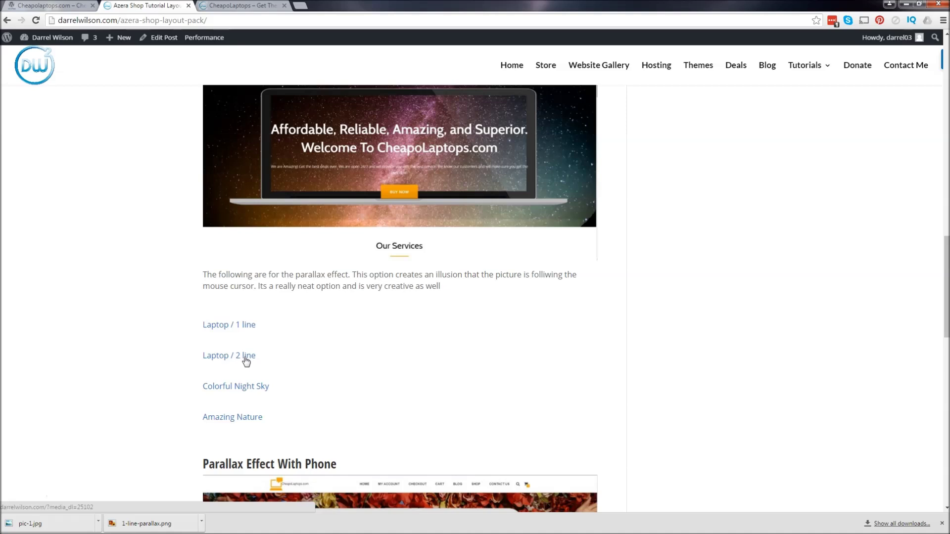
{"action": "left_click", "coordinate": [246, 361]}
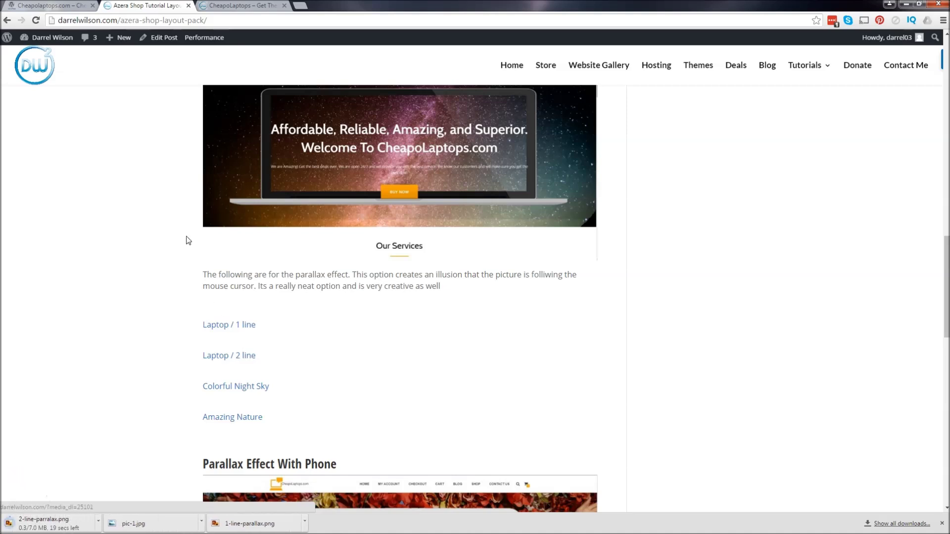
{"action": "left_click", "coordinate": [61, 6]}
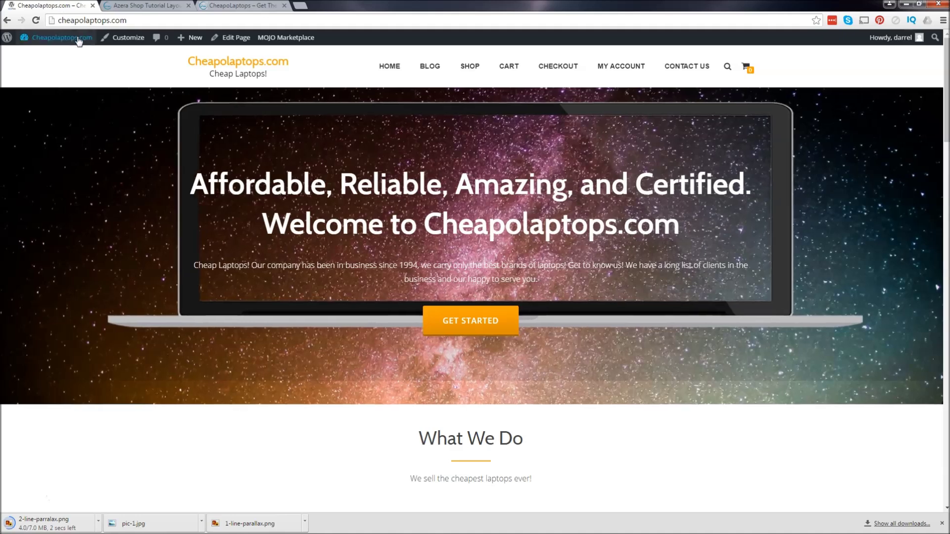
{"action": "left_click", "coordinate": [128, 38]}
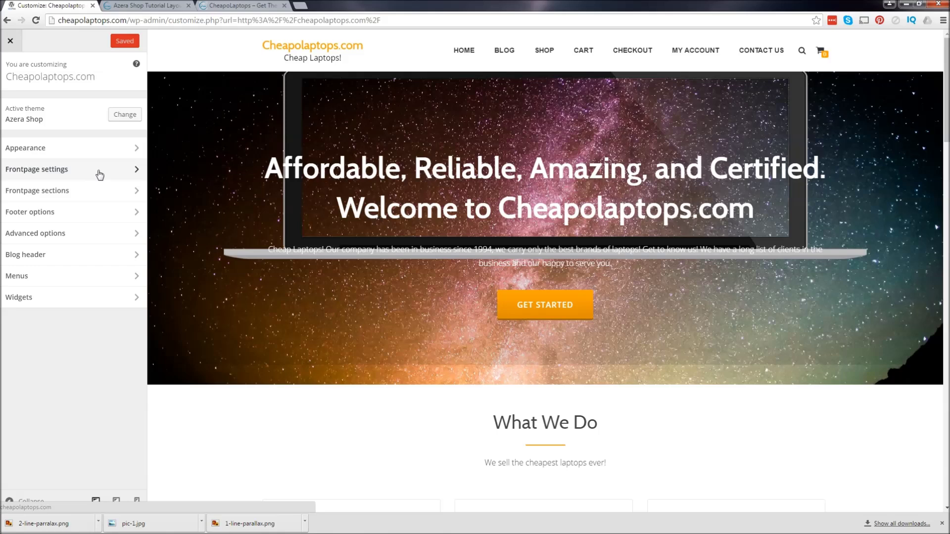
Remove the current second layer image from the Big title section background
{"action": "left_click", "coordinate": [99, 171]}
{"action": "left_click", "coordinate": [12, 72]}
{"action": "left_click", "coordinate": [56, 191]}
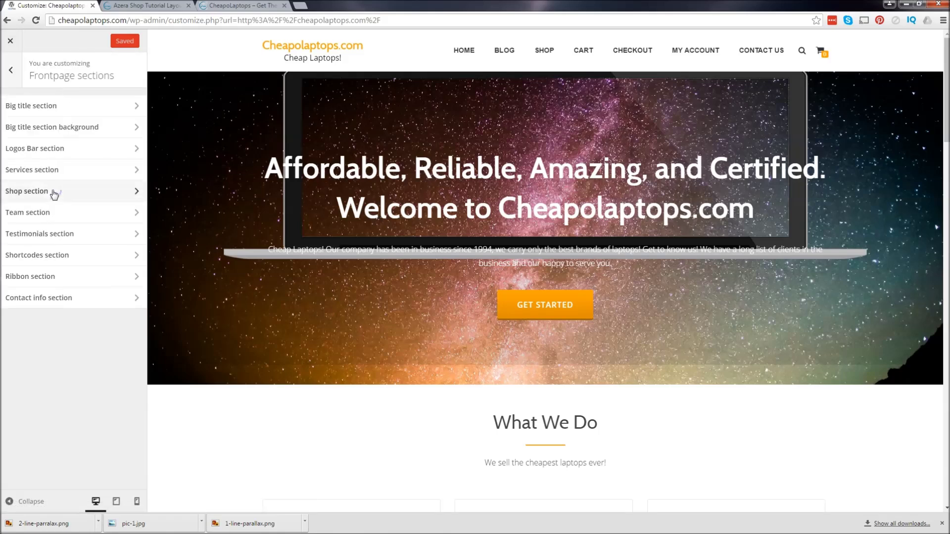
{"action": "left_click", "coordinate": [67, 129]}
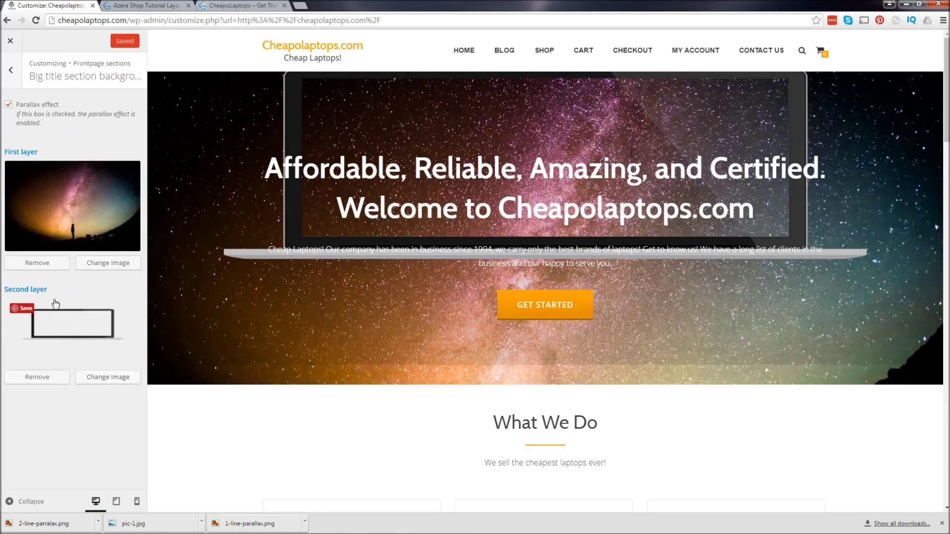
{"action": "left_click", "coordinate": [40, 378]}
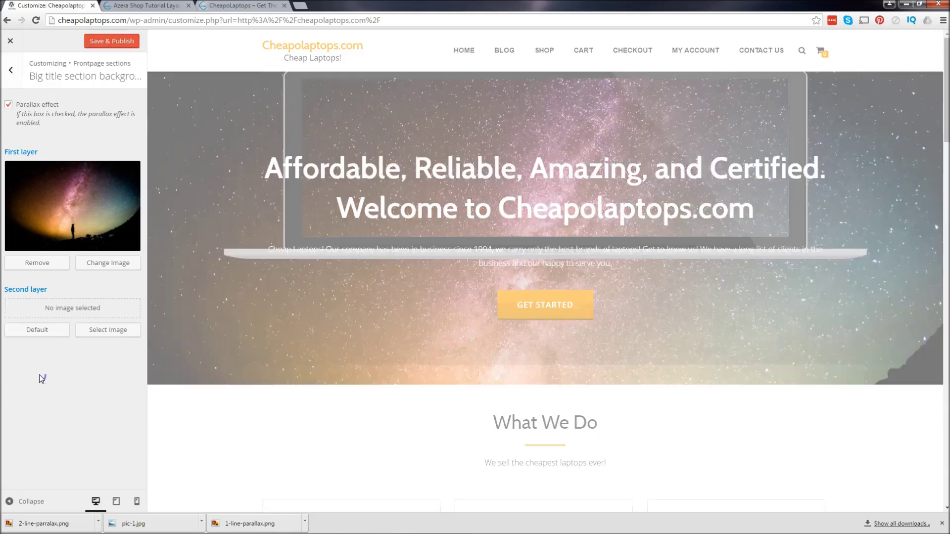
Upload 2-line-parralax.png from Downloads as the new second layer image
{"action": "left_click", "coordinate": [104, 331]}
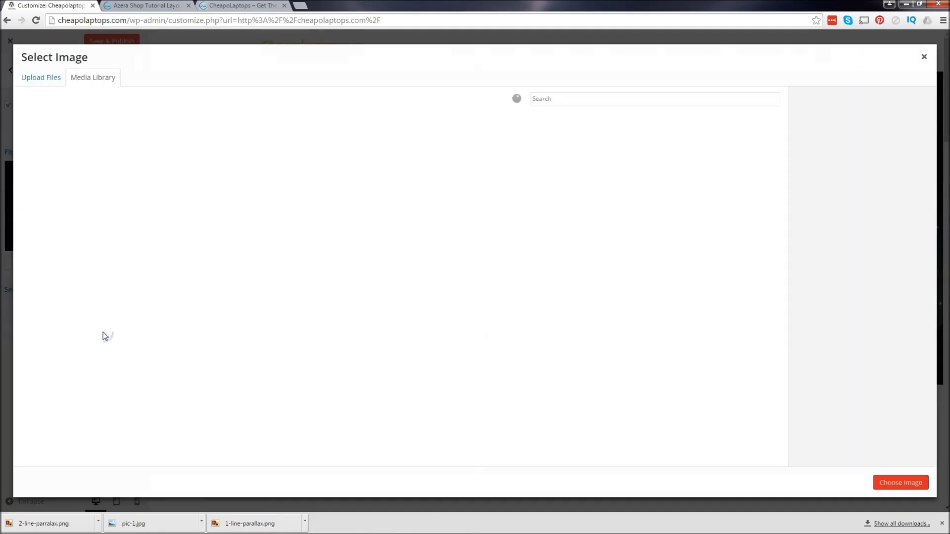
{"action": "left_click", "coordinate": [40, 79]}
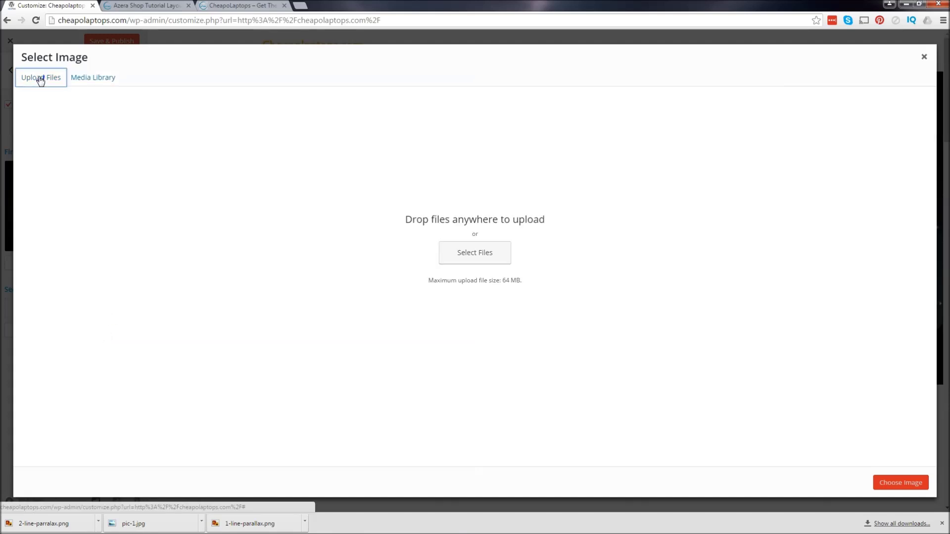
{"action": "left_click", "coordinate": [465, 254]}
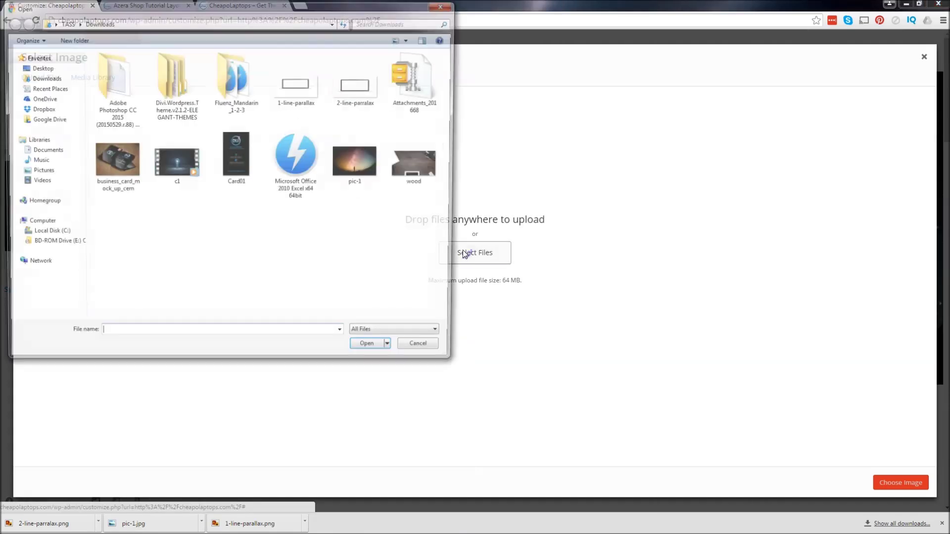
{"action": "left_click", "coordinate": [353, 97]}
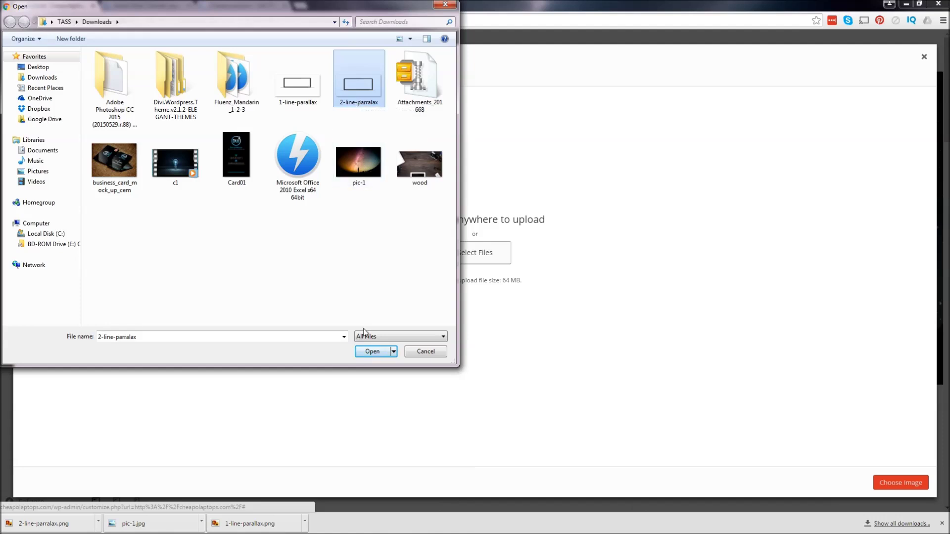
{"action": "left_click", "coordinate": [372, 351]}
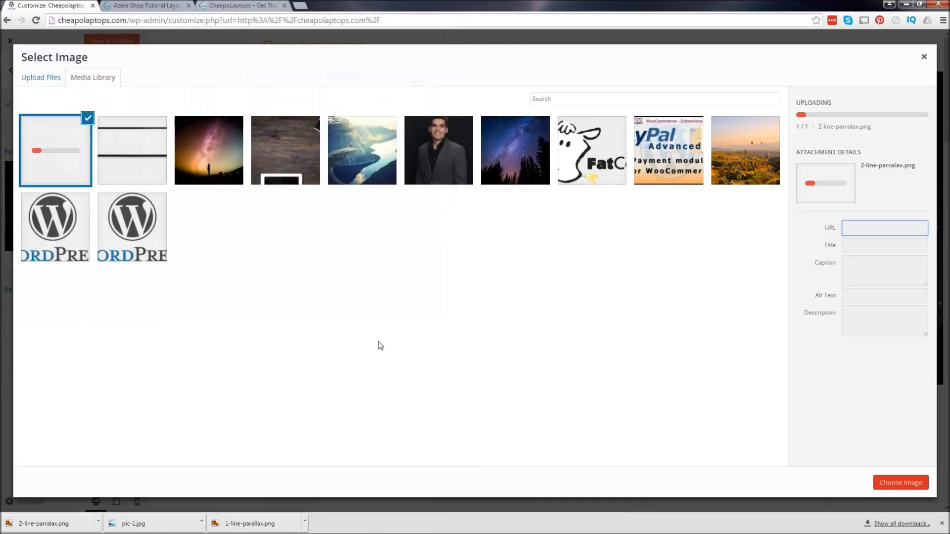
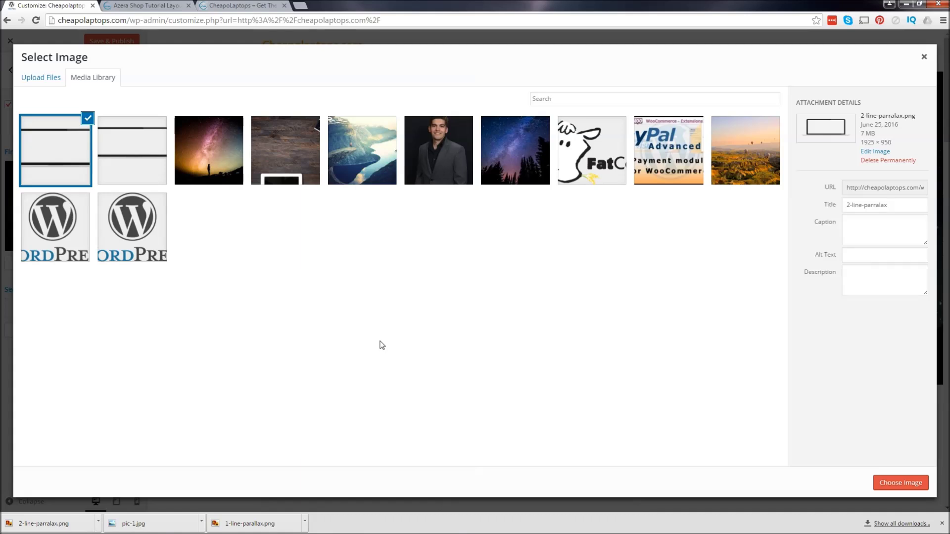
Apply the laptop image as the second layer, publish the change, and exit the customizer
{"action": "left_click", "coordinate": [908, 481]}
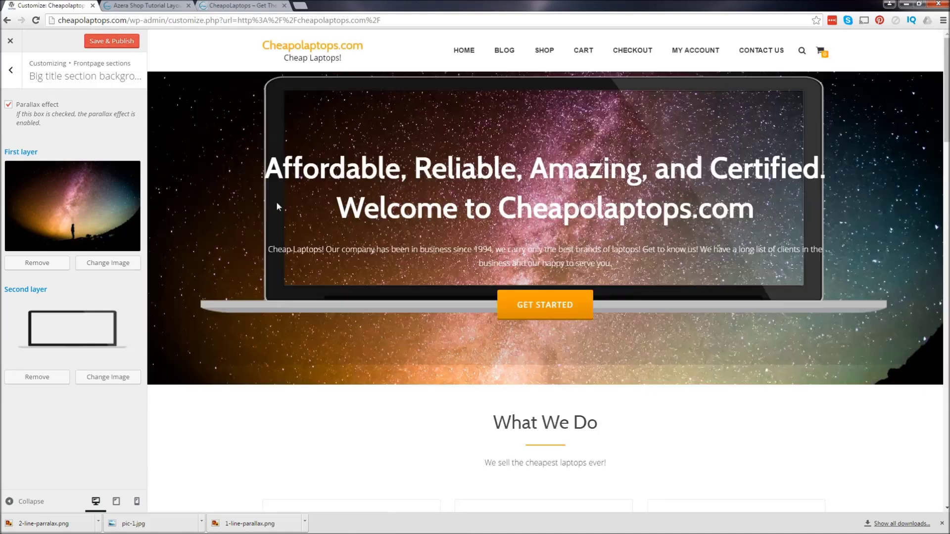
{"action": "left_click", "coordinate": [121, 42]}
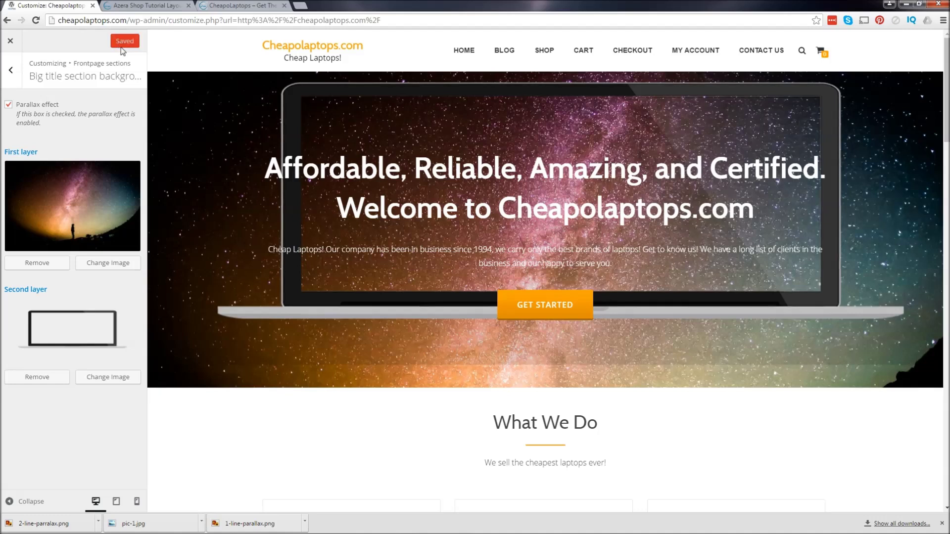
{"action": "left_click", "coordinate": [7, 41]}
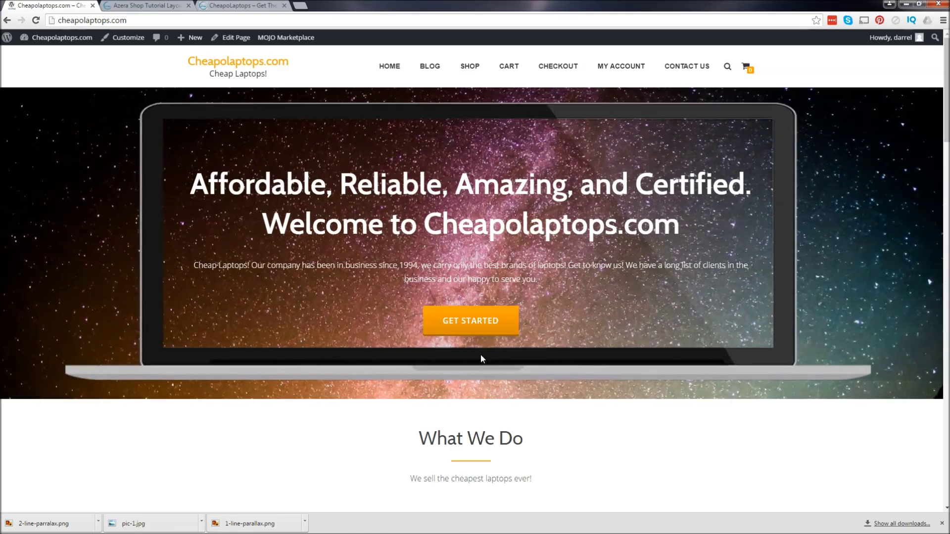
Browse the Azera Shop tutorial layout page
{"action": "left_click", "coordinate": [173, 5]}
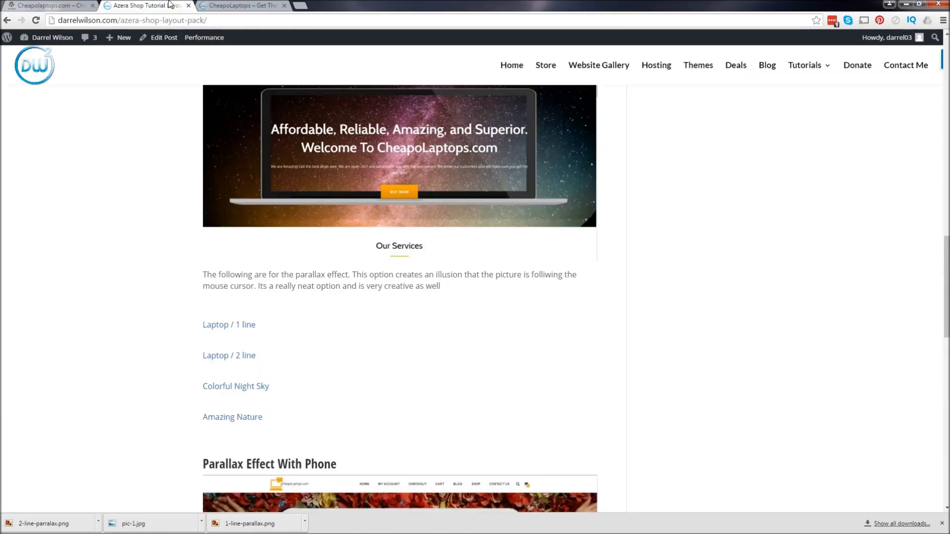
{"action": "scroll", "coordinate": [207, 229], "scroll_direction": "down", "scroll_amount": 5}
{"action": "left_click_drag", "start_coordinate": [338, 216], "coordinate": [141, 215]}
{"action": "scroll", "coordinate": [143, 220], "scroll_direction": "down", "scroll_amount": 1}
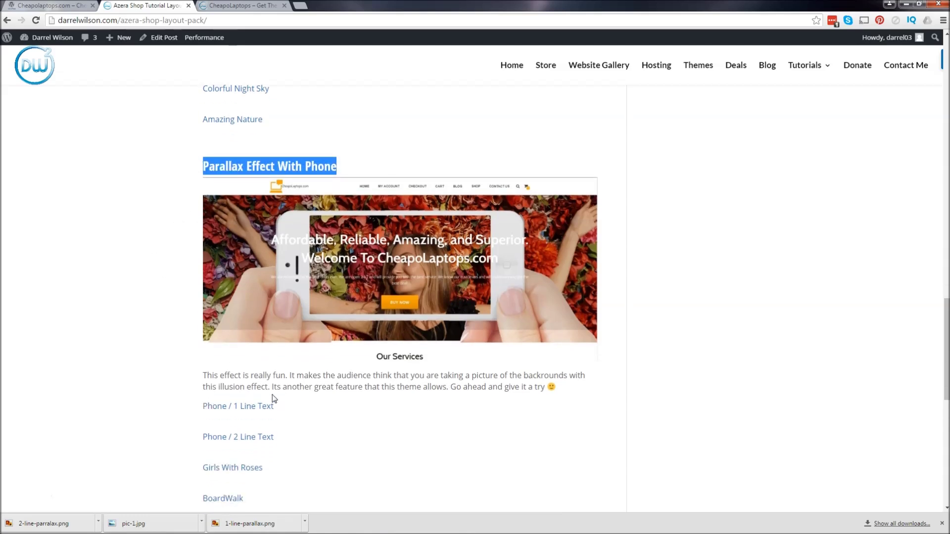
{"action": "scroll", "coordinate": [337, 370], "scroll_direction": "down", "scroll_amount": 3}
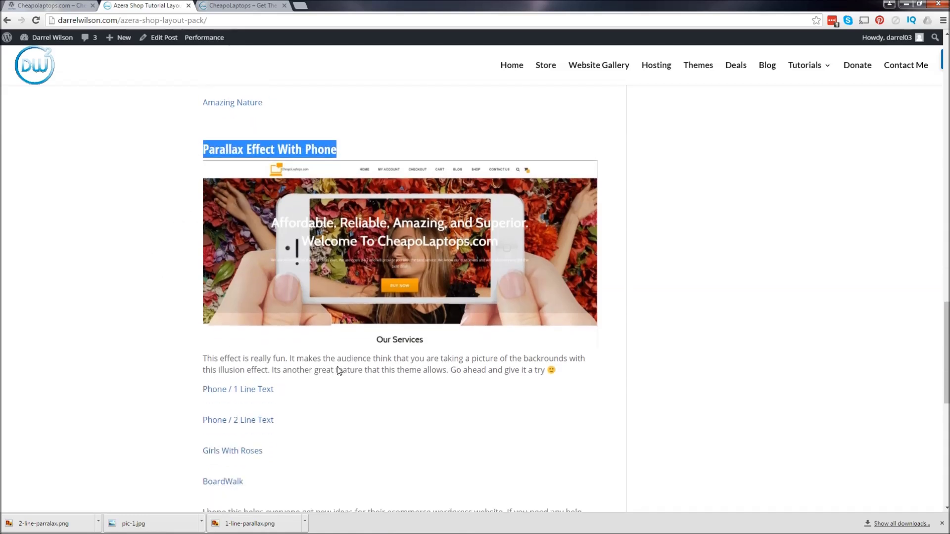
{"action": "scroll", "coordinate": [257, 386], "scroll_direction": "up", "scroll_amount": 1}
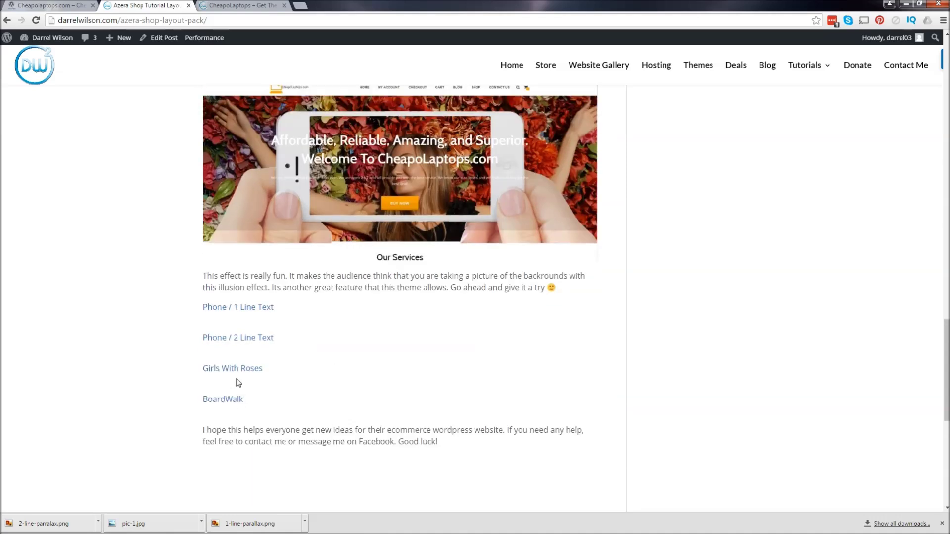
{"action": "scroll", "coordinate": [244, 387], "scroll_direction": "up", "scroll_amount": 1}
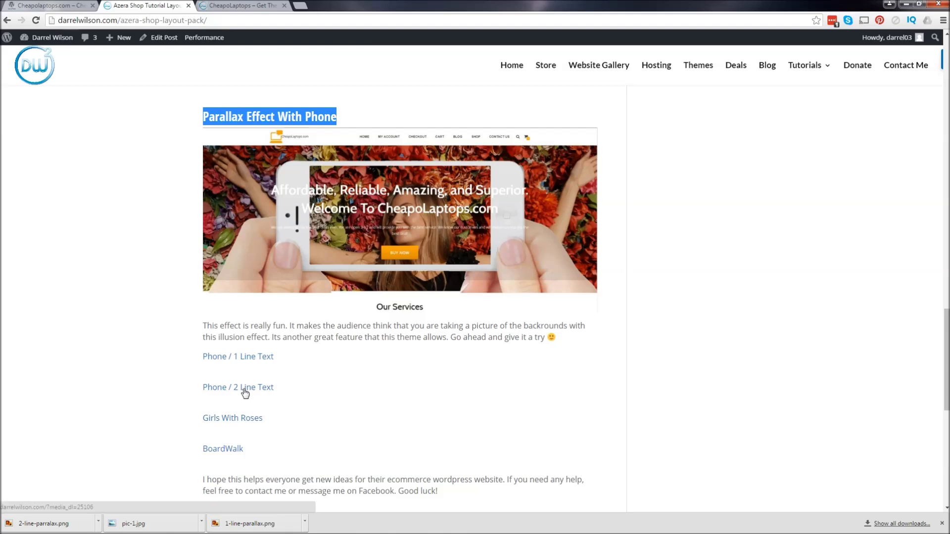
On the live Cheapolaptops.com site, select both lines of the hero heading
{"action": "key", "text": "ctrl+shift+Tab"}
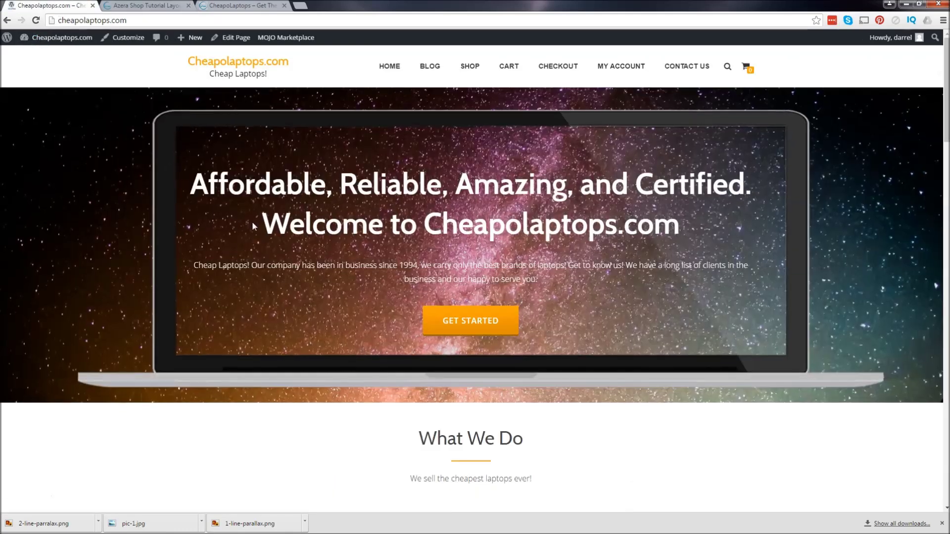
{"action": "left_click_drag", "start_coordinate": [207, 183], "coordinate": [758, 182]}
{"action": "left_click_drag", "start_coordinate": [710, 221], "coordinate": [260, 225]}
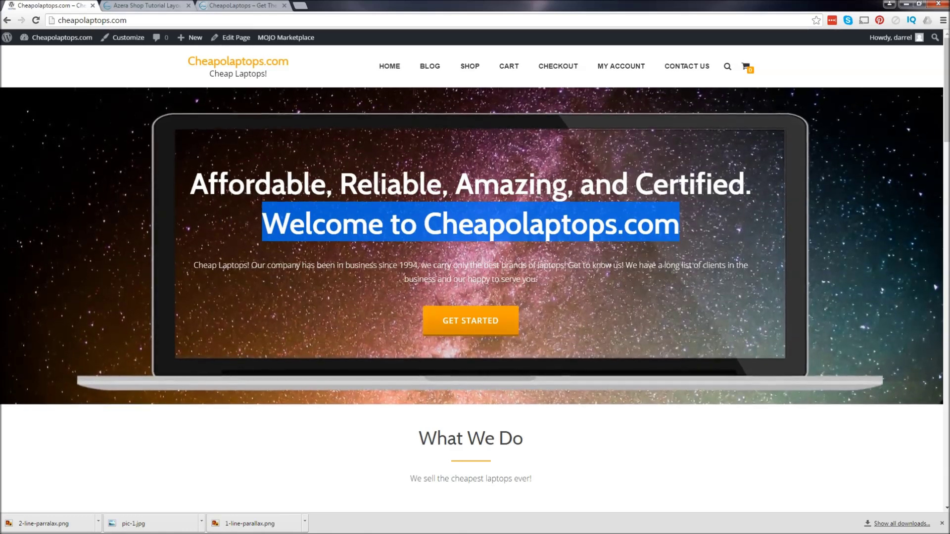
Download the Phone / 2 Line Text and Girls With Roses images from the tutorial
{"action": "left_click", "coordinate": [148, 6]}
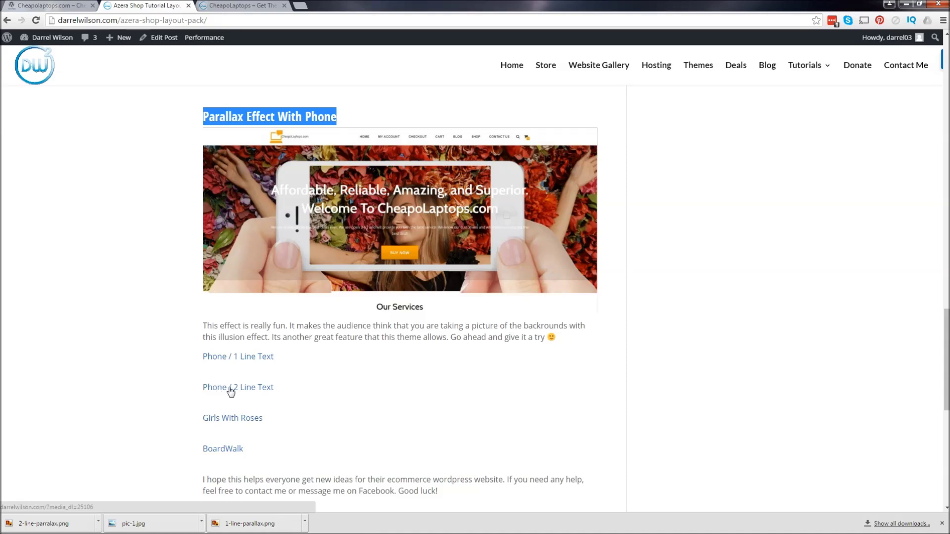
{"action": "left_click", "coordinate": [245, 391]}
{"action": "left_click", "coordinate": [241, 420]}
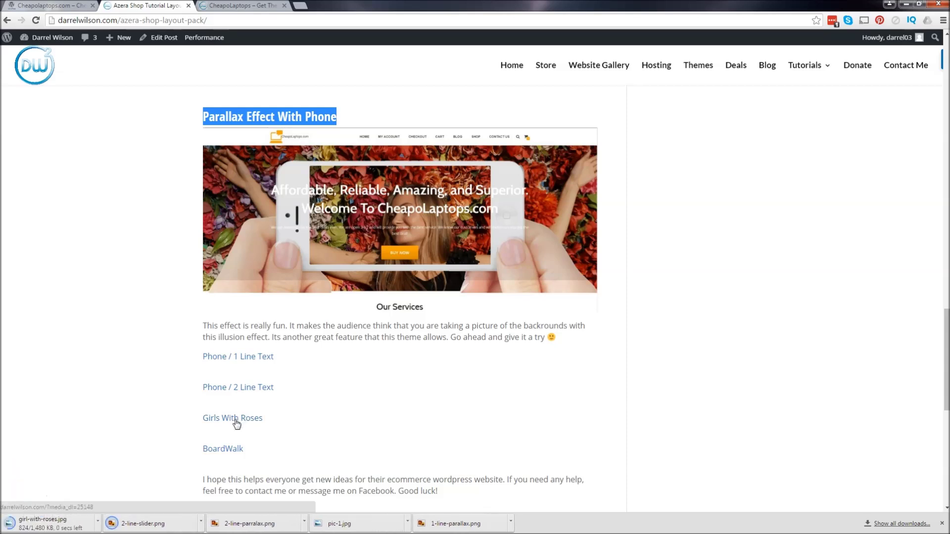
{"action": "left_click", "coordinate": [59, 9]}
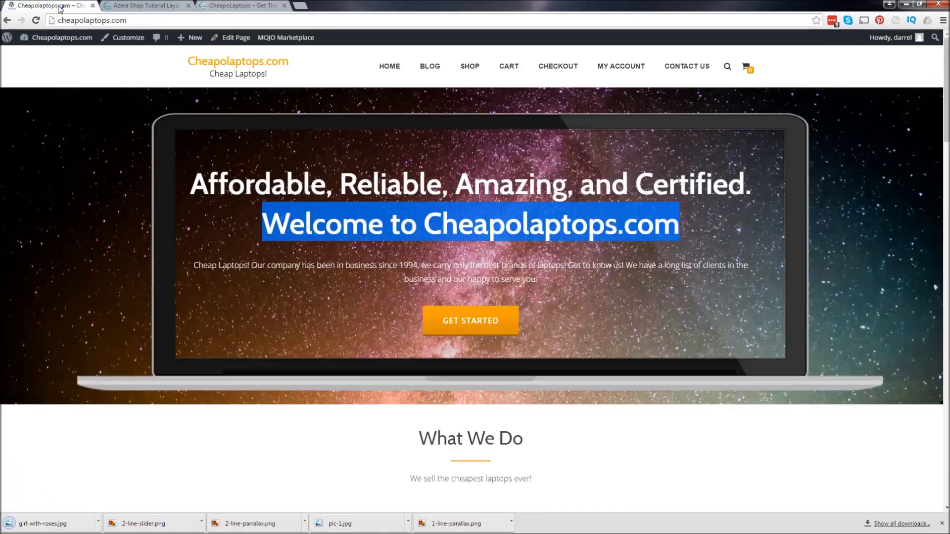
Open the Big title section background settings under Frontpage sections in the Customizer
{"action": "left_click", "coordinate": [121, 39]}
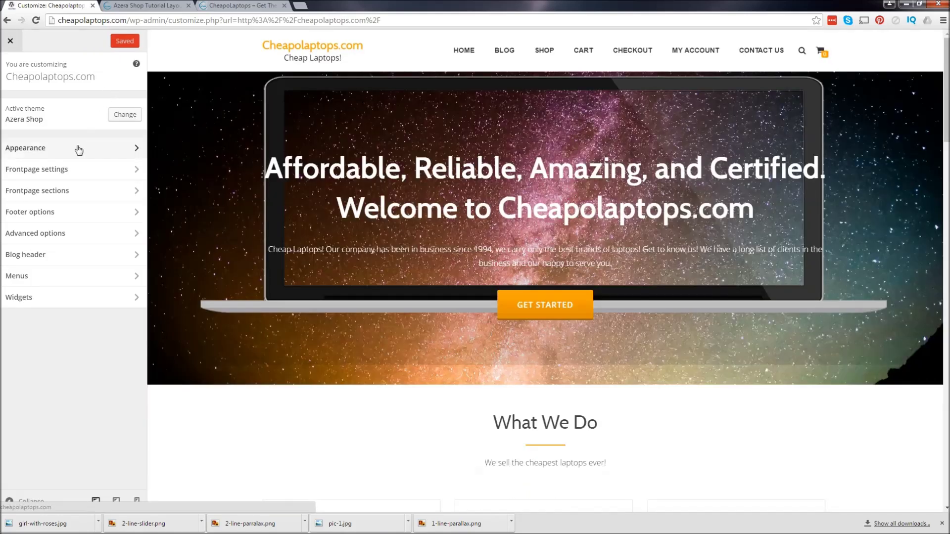
{"action": "left_click", "coordinate": [76, 193]}
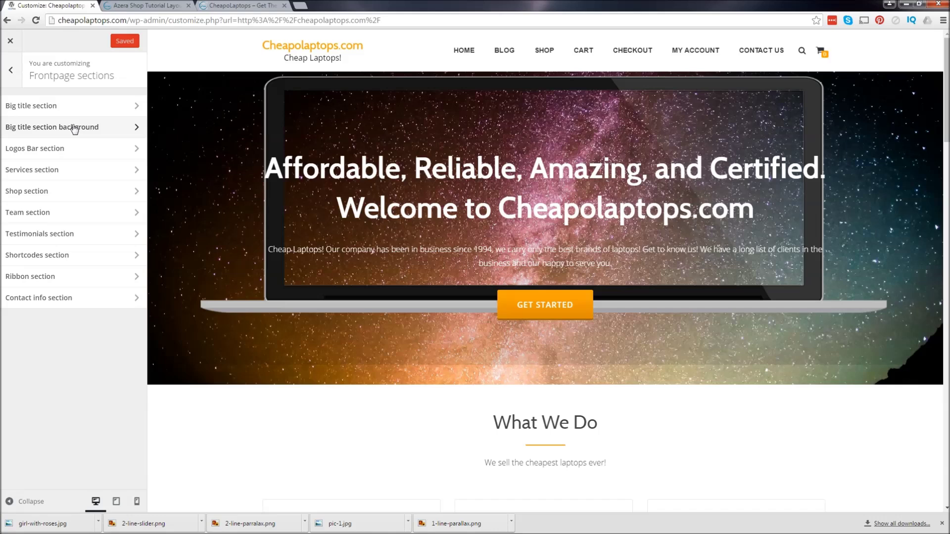
{"action": "left_click", "coordinate": [74, 127]}
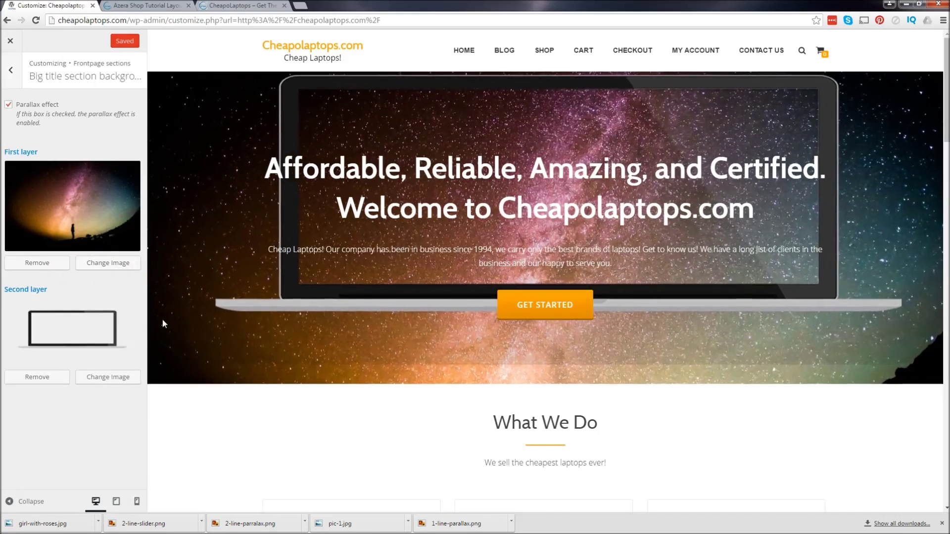
Upload girl-with-roses.jpg as the replacement first layer image
{"action": "left_click", "coordinate": [114, 266]}
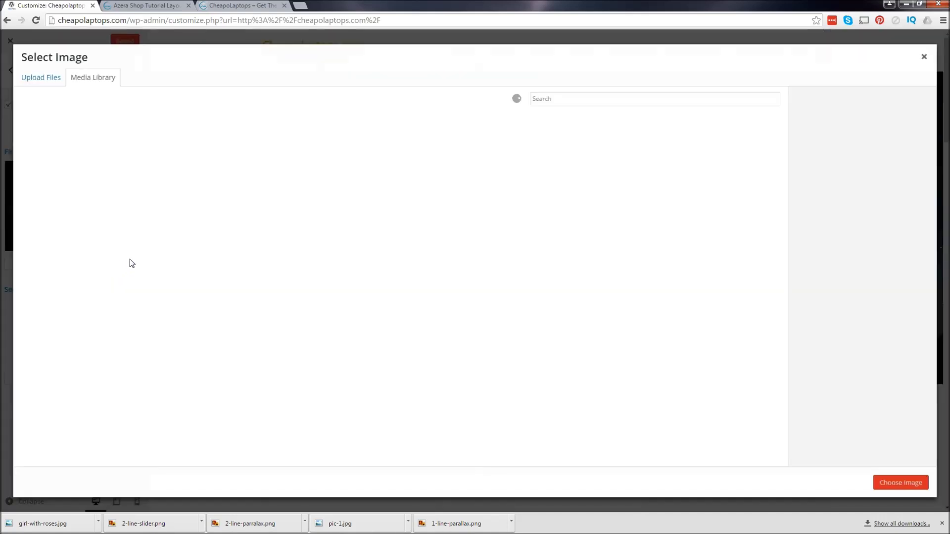
{"action": "left_click", "coordinate": [43, 79]}
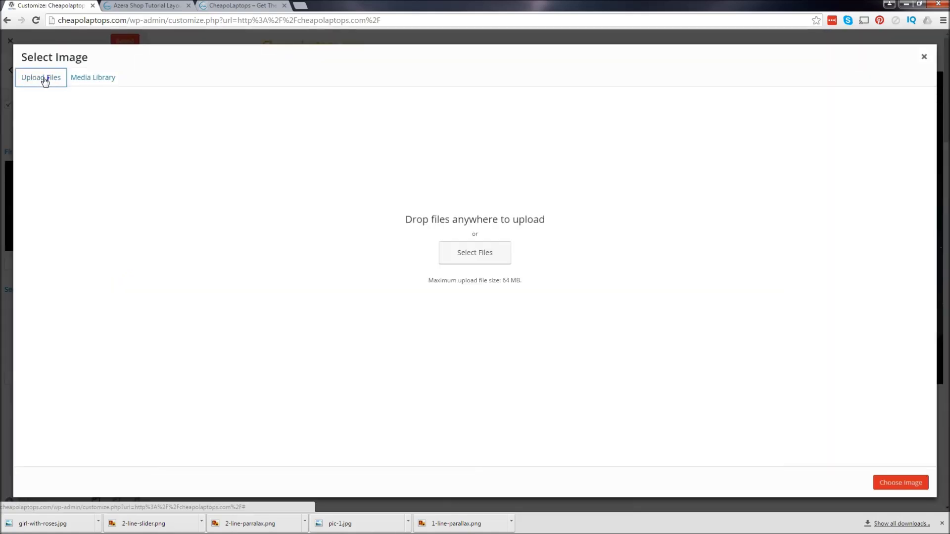
{"action": "left_click", "coordinate": [453, 252]}
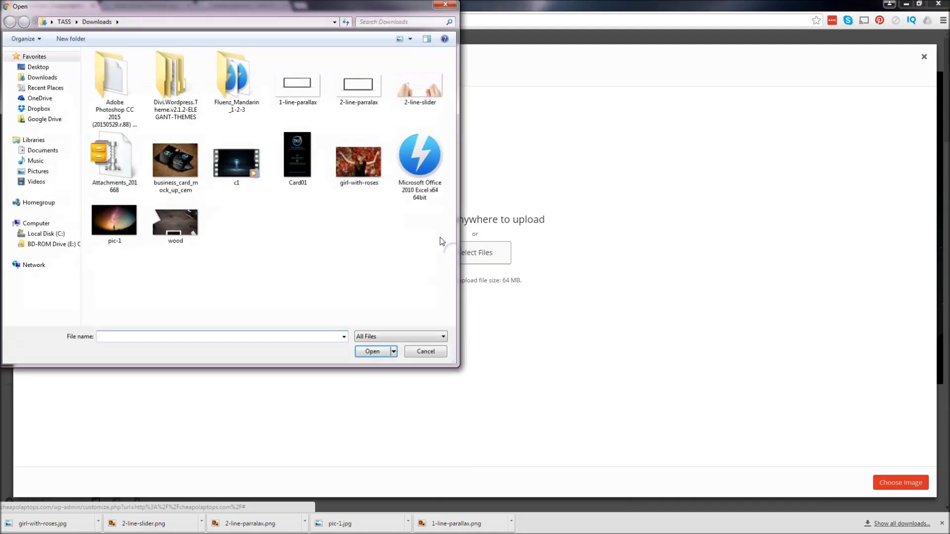
{"action": "double_click", "coordinate": [361, 168]}
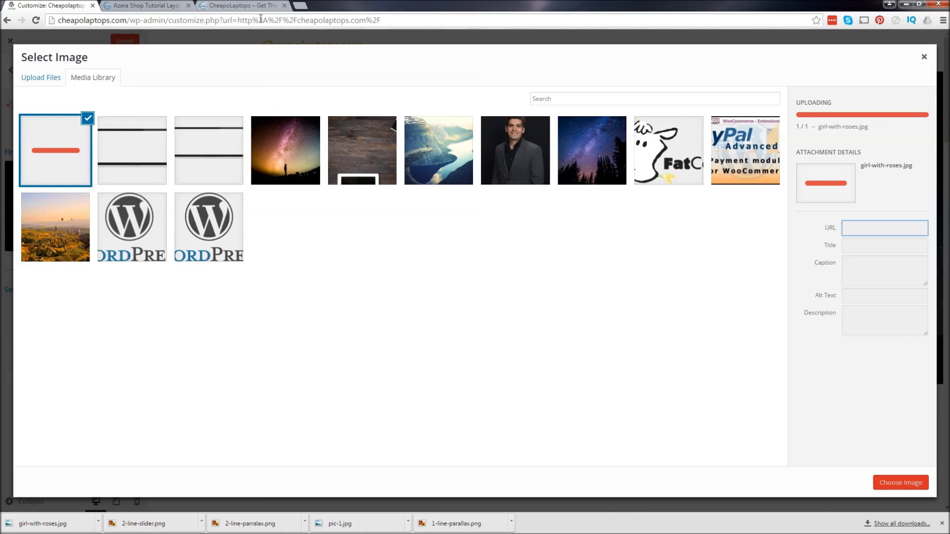
{"action": "left_click", "coordinate": [299, 6]}
Go to unsplash.com and search for 'girls' photos
{"action": "type", "text": "unsplash.com"}
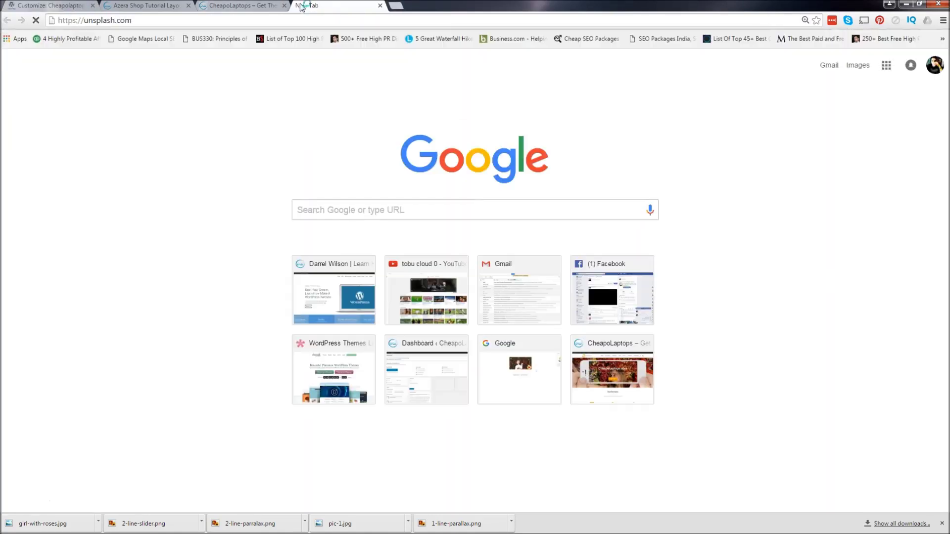
{"action": "key", "text": "Return"}
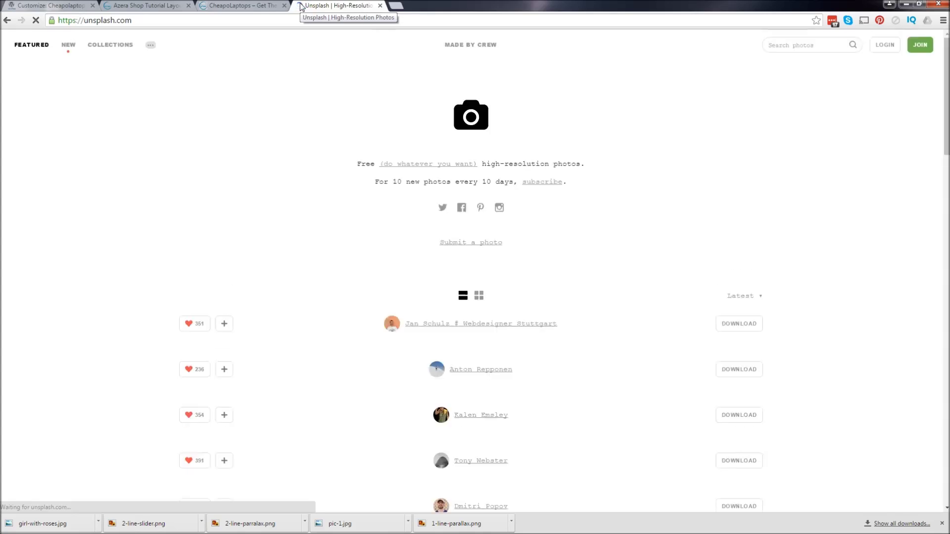
{"action": "scroll", "coordinate": [352, 99], "scroll_direction": "down", "scroll_amount": 15}
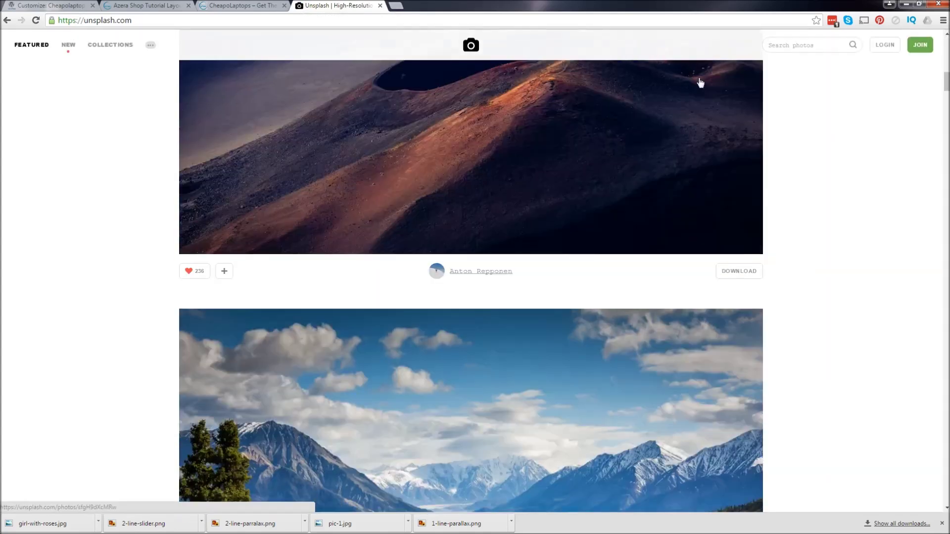
{"action": "left_click", "coordinate": [776, 51]}
{"action": "type", "text": "girls"}
{"action": "key", "text": "Return"}
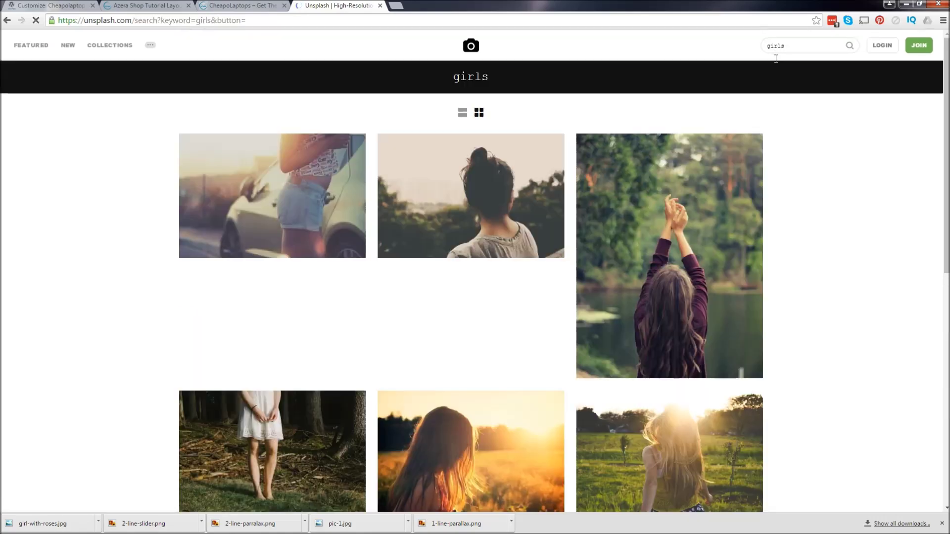
Browse the girls photo results, then close the Unsplash tab
{"action": "scroll", "coordinate": [748, 163], "scroll_direction": "down", "scroll_amount": 9}
{"action": "scroll", "coordinate": [749, 165], "scroll_direction": "down", "scroll_amount": 17}
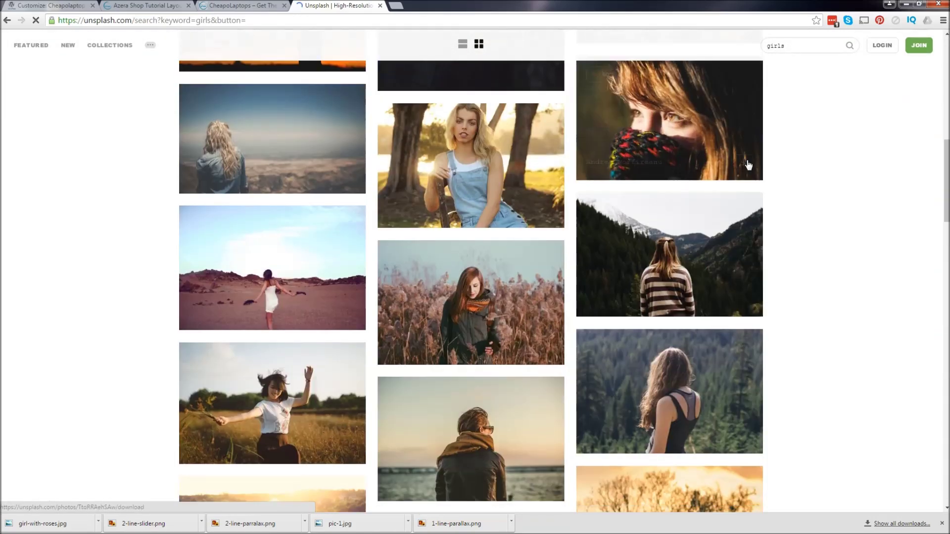
{"action": "scroll", "coordinate": [749, 165], "scroll_direction": "down", "scroll_amount": 13}
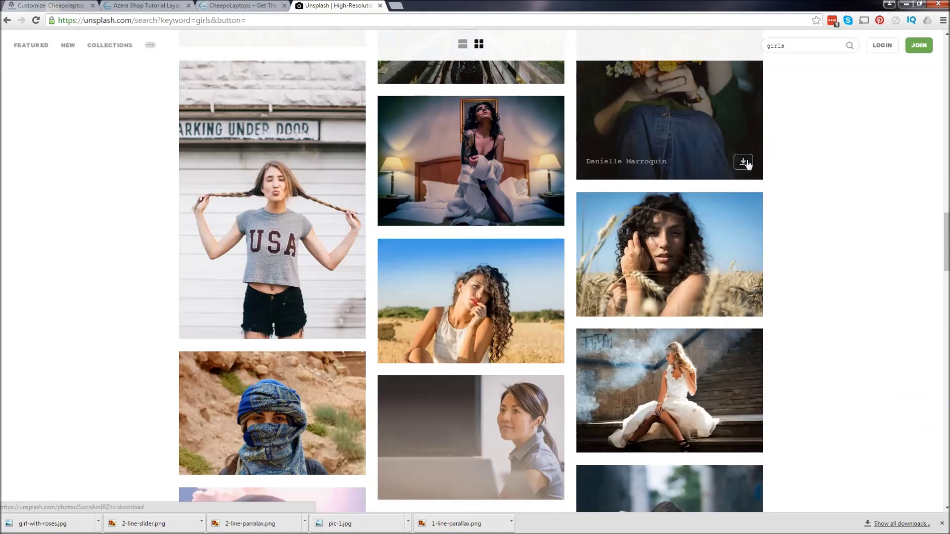
{"action": "scroll", "coordinate": [748, 166], "scroll_direction": "down", "scroll_amount": 11}
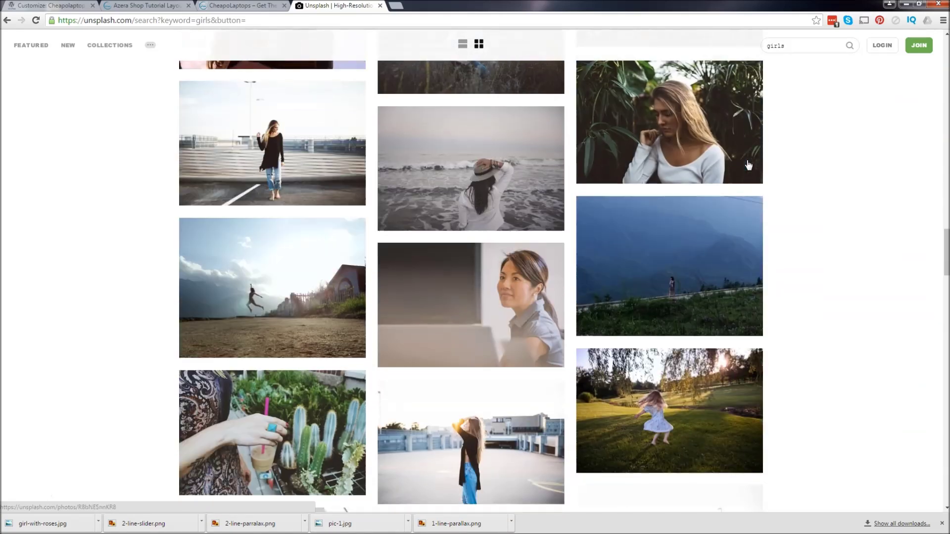
{"action": "scroll", "coordinate": [749, 165], "scroll_direction": "down", "scroll_amount": 7}
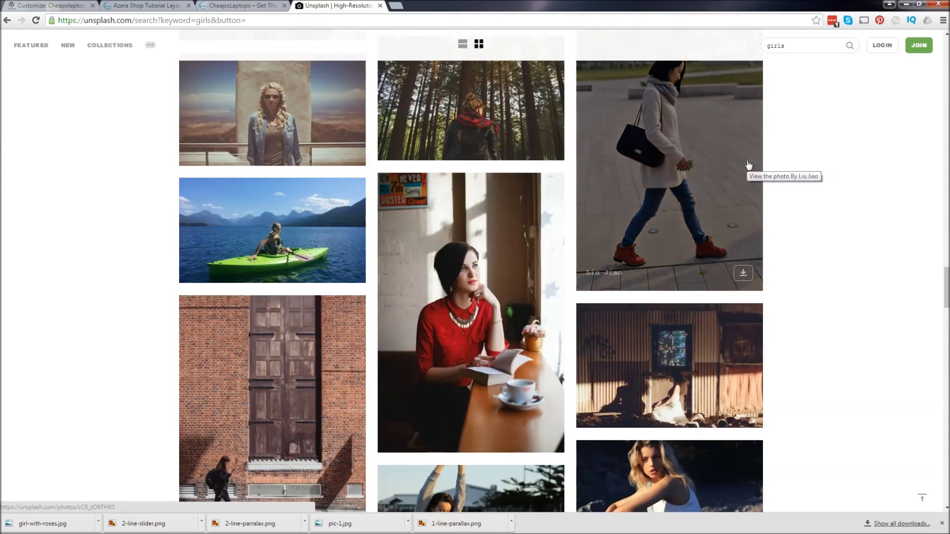
{"action": "scroll", "coordinate": [749, 166], "scroll_direction": "down", "scroll_amount": 4}
{"action": "scroll", "coordinate": [748, 162], "scroll_direction": "down", "scroll_amount": 7}
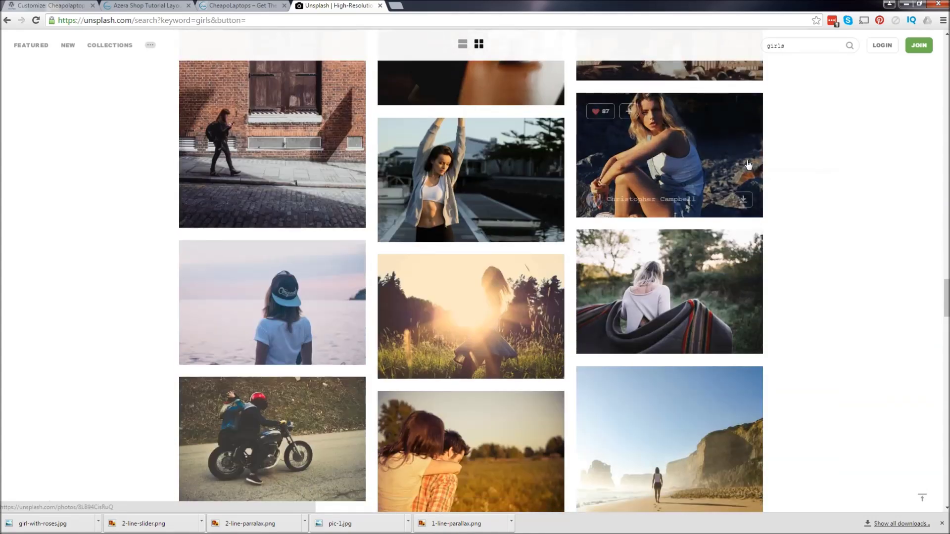
{"action": "scroll", "coordinate": [747, 160], "scroll_direction": "up", "scroll_amount": 3}
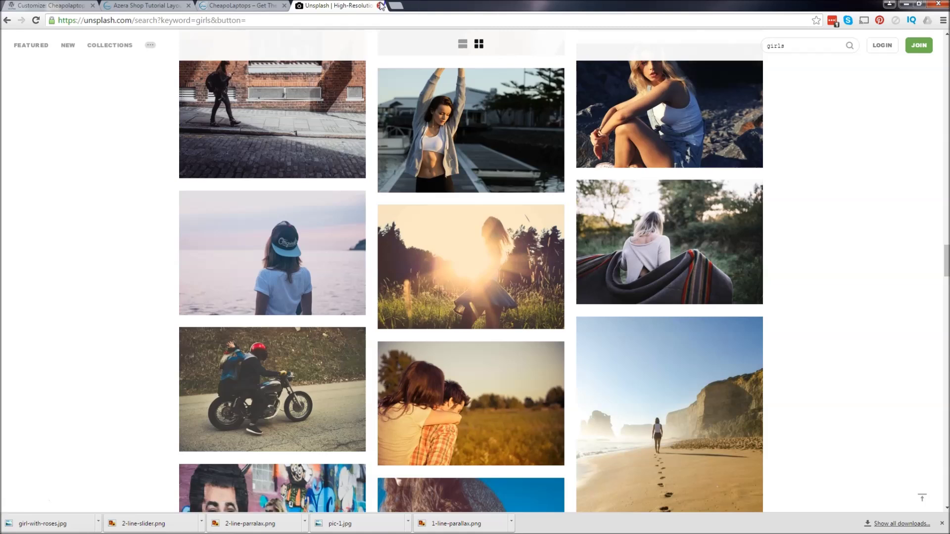
{"action": "left_click", "coordinate": [379, 5]}
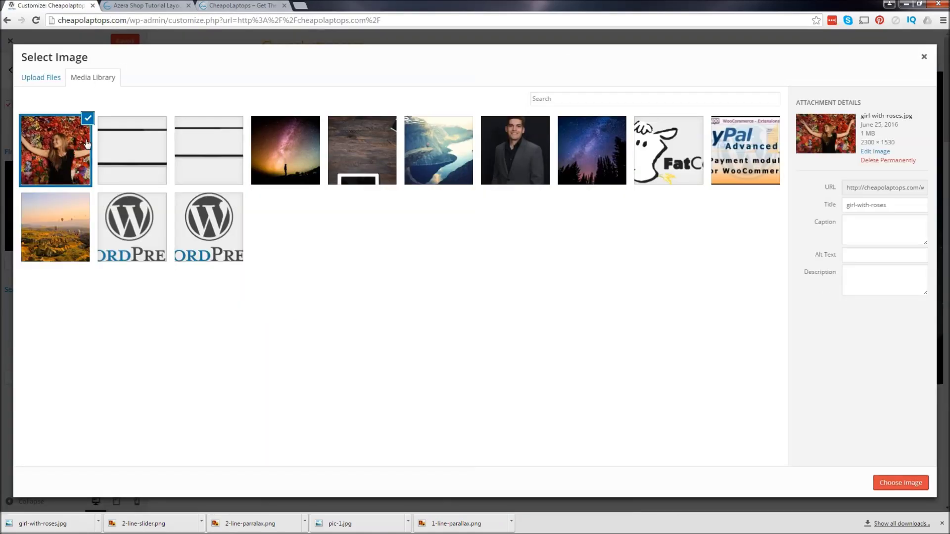
Set girl-with-roses as first layer and uploaded 2-line-slider.png as second layer, then publish
{"action": "left_click", "coordinate": [909, 488]}
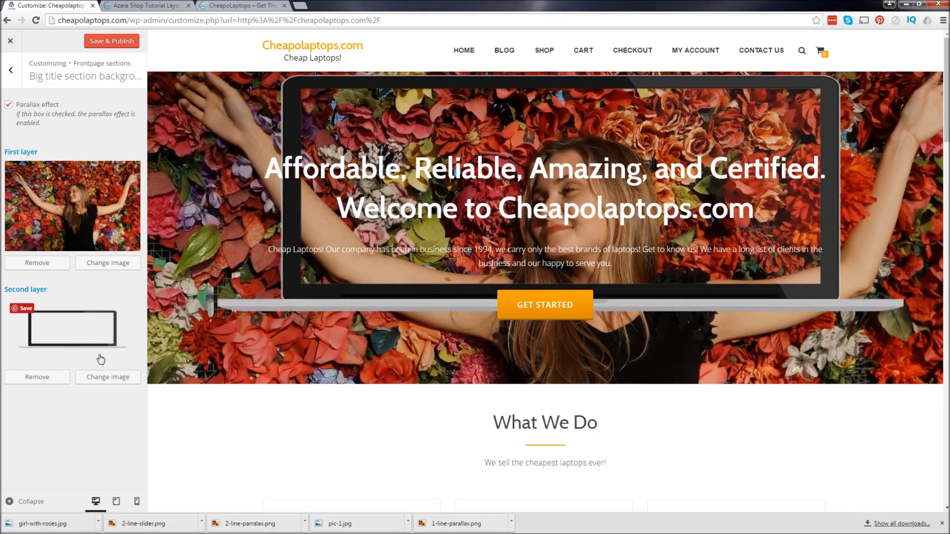
{"action": "left_click", "coordinate": [108, 381]}
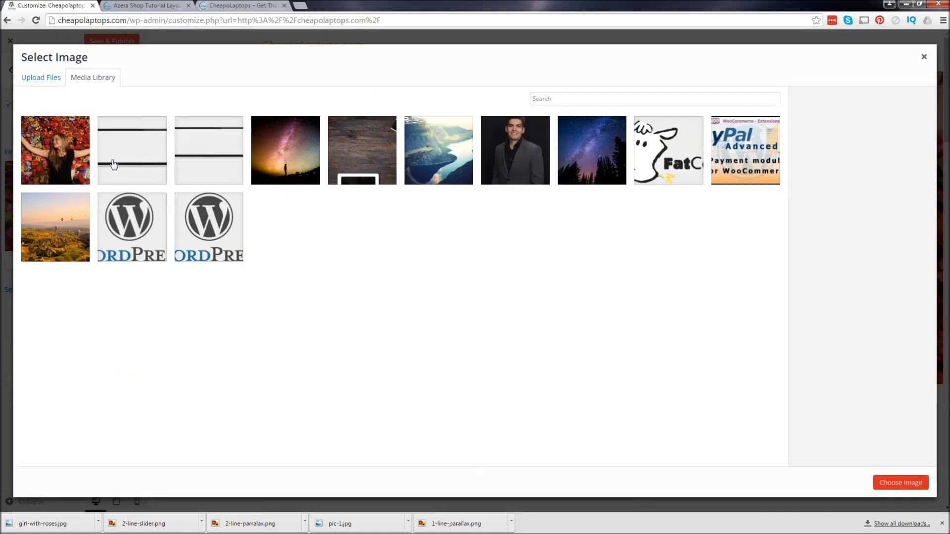
{"action": "left_click", "coordinate": [43, 78]}
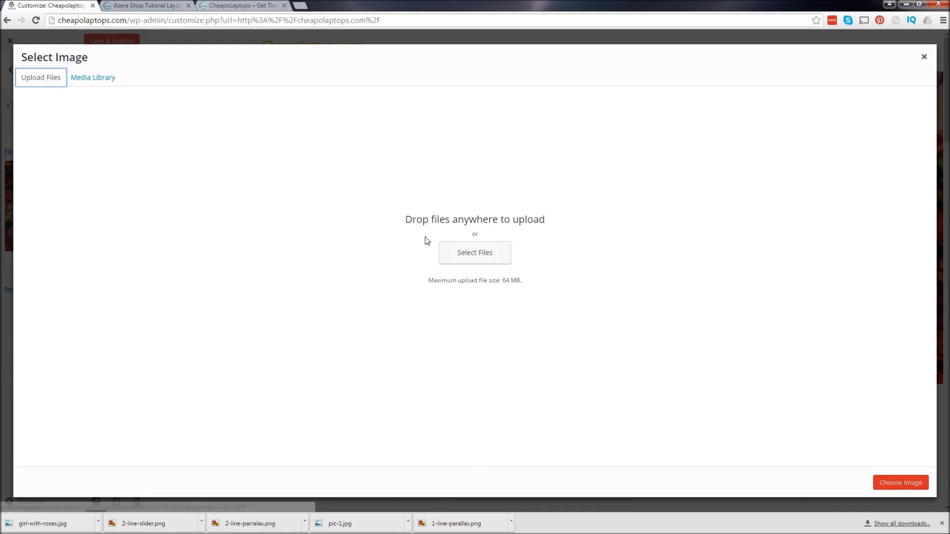
{"action": "left_click", "coordinate": [462, 255]}
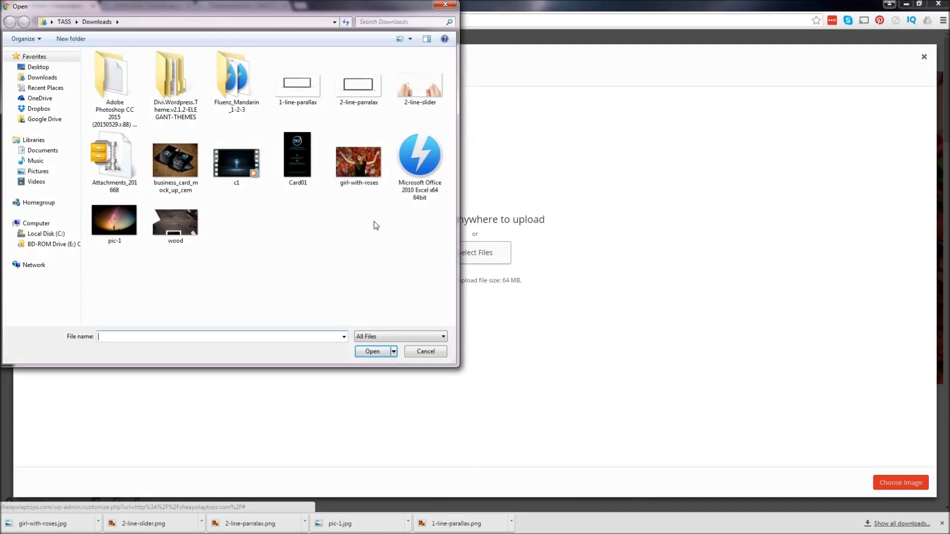
{"action": "left_click", "coordinate": [422, 94]}
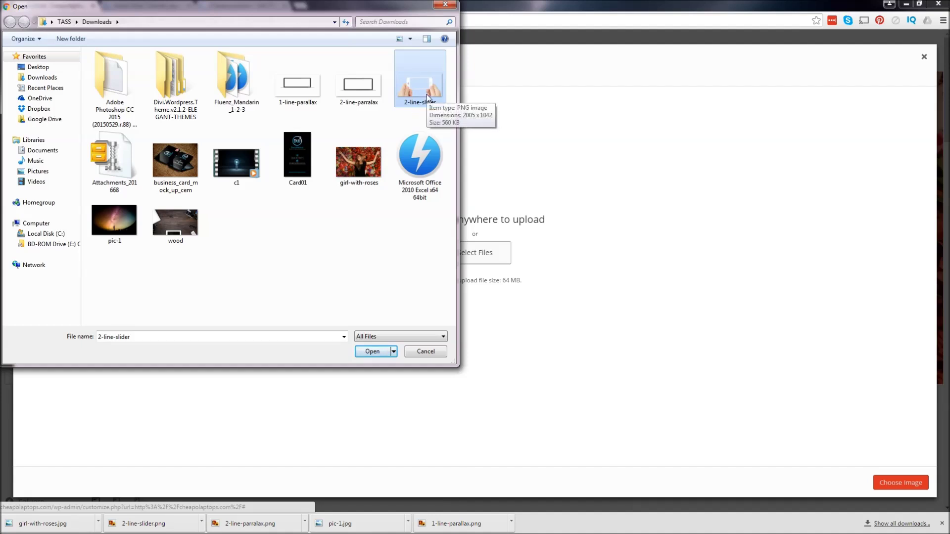
{"action": "double_click", "coordinate": [427, 94]}
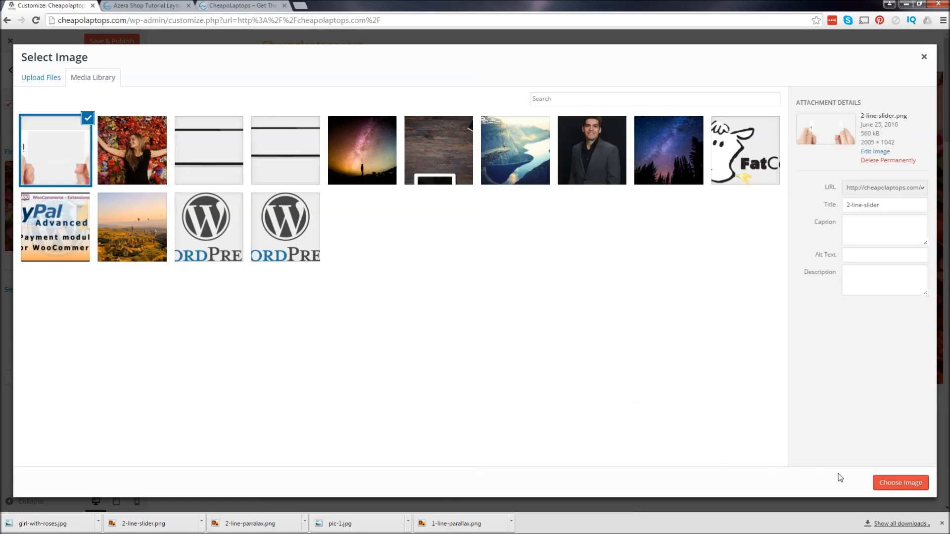
{"action": "left_click", "coordinate": [895, 487]}
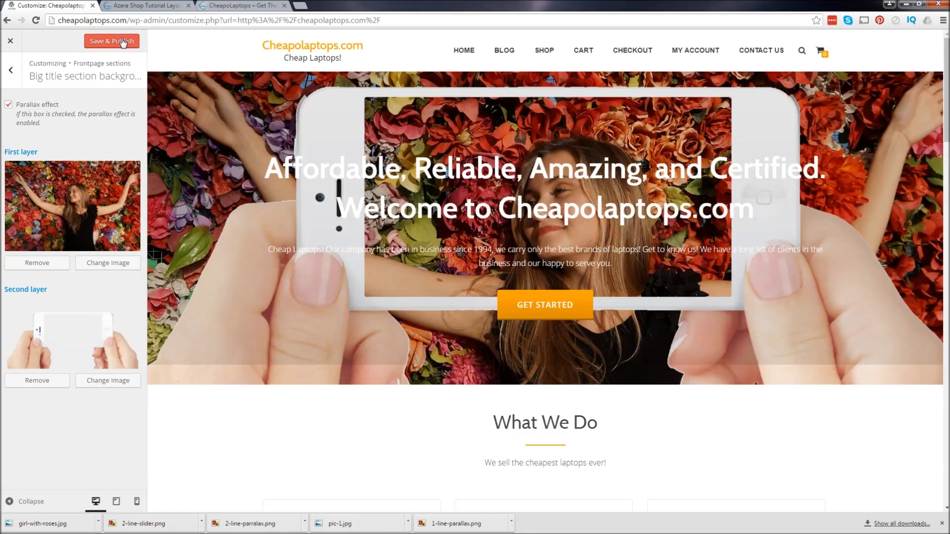
{"action": "left_click", "coordinate": [121, 43]}
Close the customizer, download 1-line-slider.png (Phone / 1 Line Text), and reopen the customizer
{"action": "left_click", "coordinate": [9, 43]}
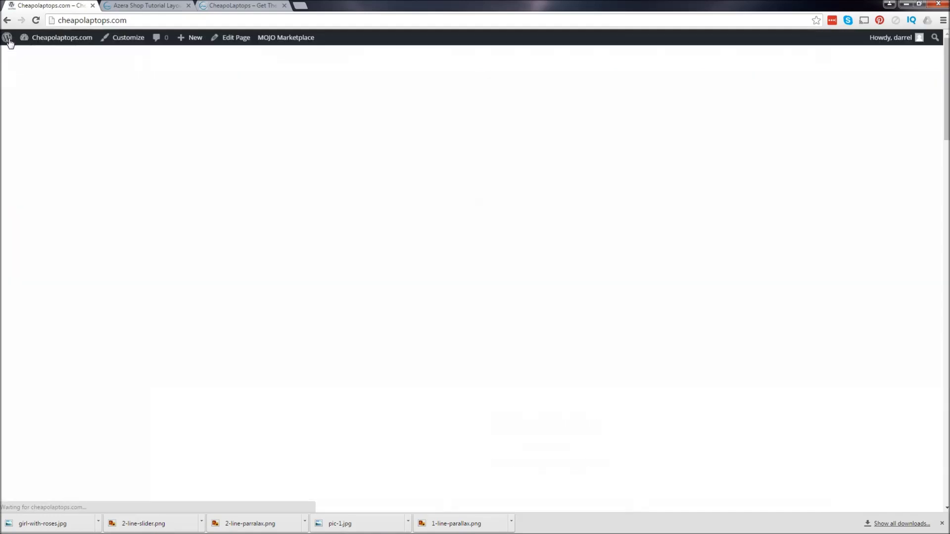
{"action": "mouse_move", "coordinate": [8, 43]}
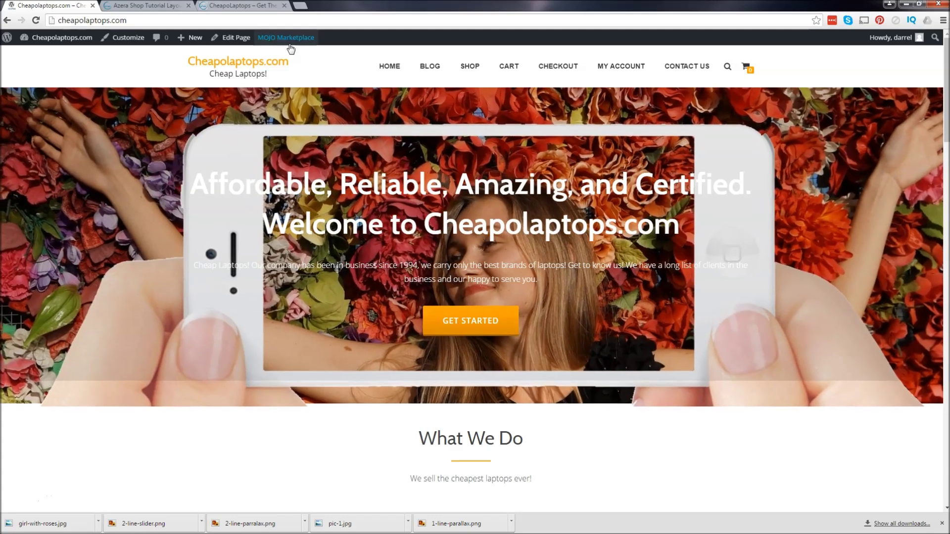
{"action": "left_click", "coordinate": [147, 5]}
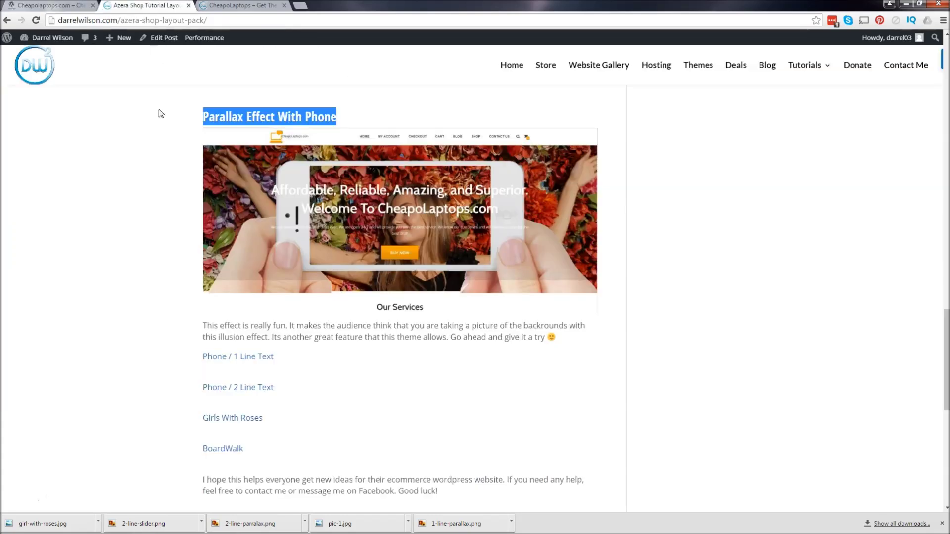
{"action": "left_click", "coordinate": [223, 364]}
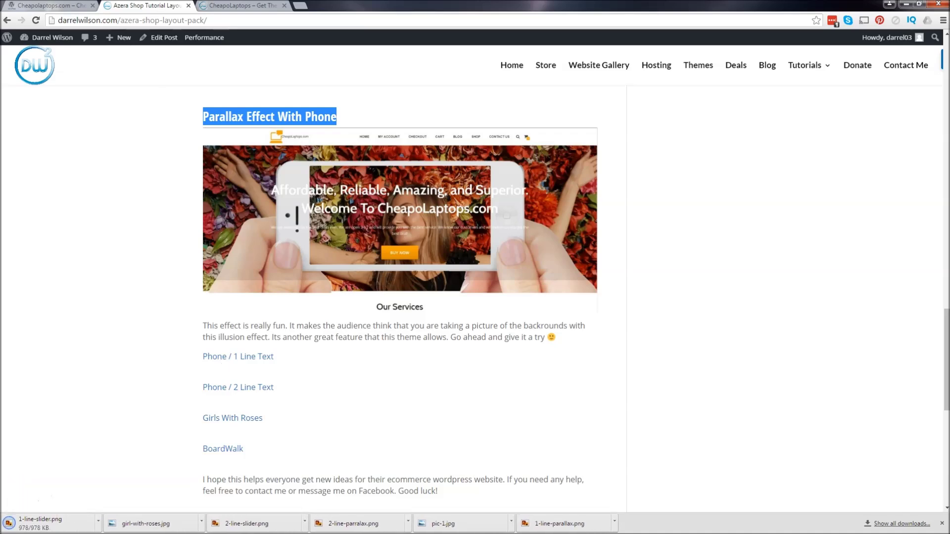
{"action": "left_click", "coordinate": [51, 5]}
{"action": "left_click", "coordinate": [122, 38]}
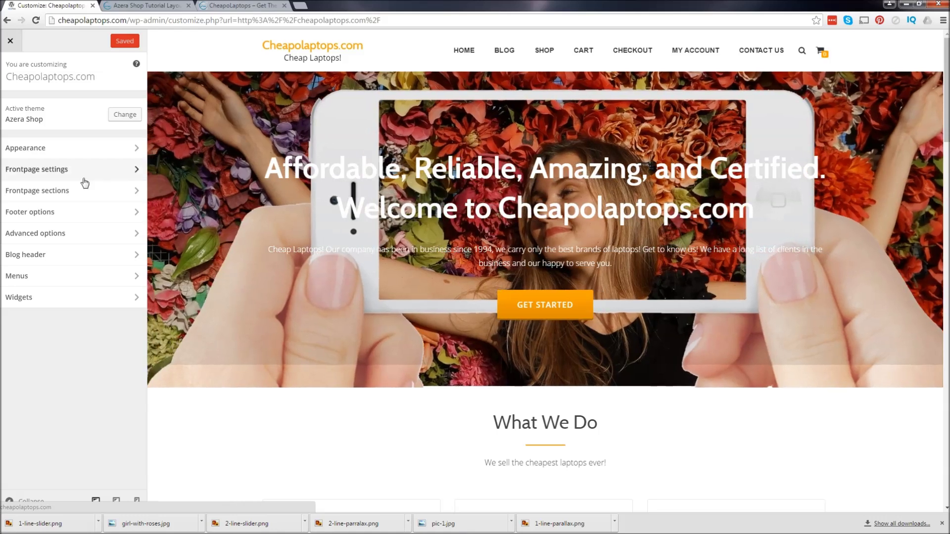
In the Big title section, delete 'Affordable, Reliable, Amazing, and' from the Main title
{"action": "left_click", "coordinate": [68, 153]}
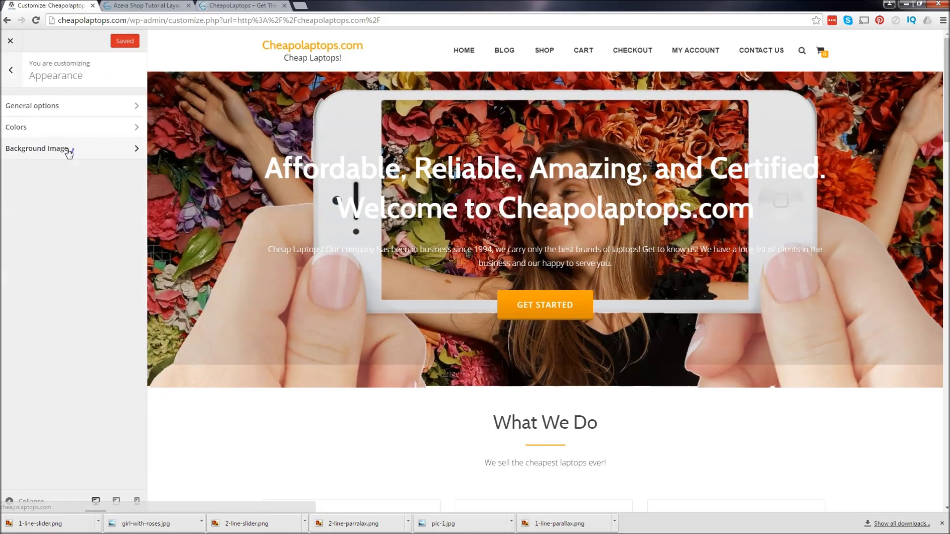
{"action": "left_click", "coordinate": [8, 71]}
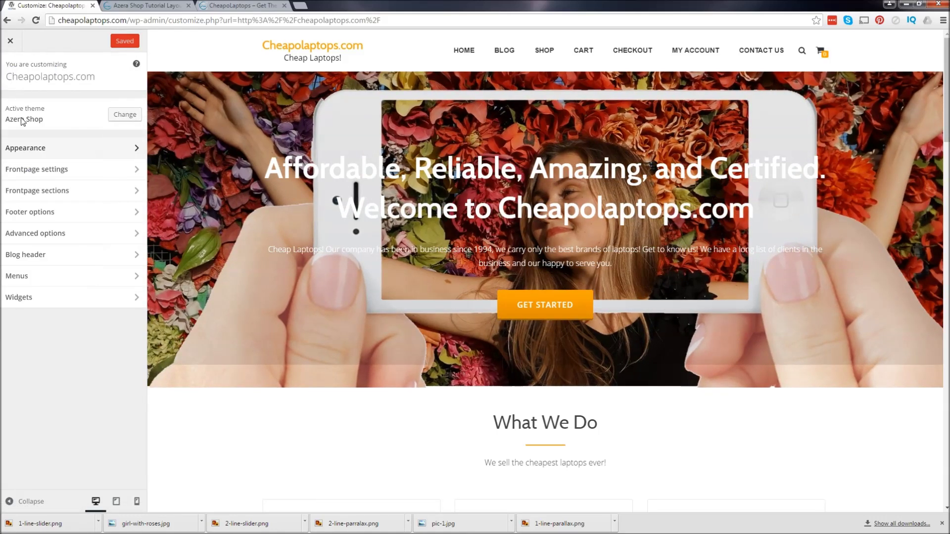
{"action": "left_click", "coordinate": [23, 190]}
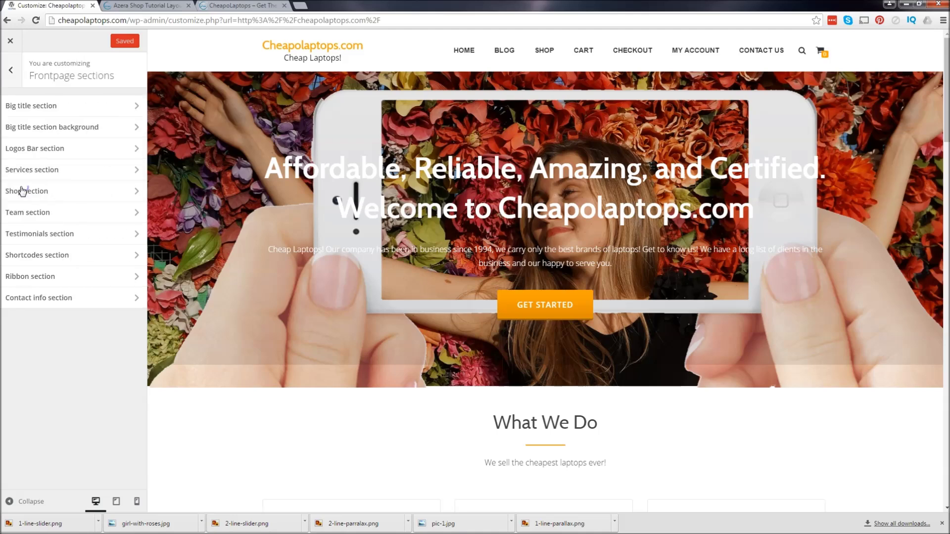
{"action": "left_click", "coordinate": [31, 107]}
{"action": "key", "text": "BackSpace"}
{"action": "left_click_drag", "start_coordinate": [117, 190], "coordinate": [6, 191]}
Trim the Main title to 'Cheapolaptops.com', publish it, and open Big title section background
{"action": "key", "text": "BackSpace"}
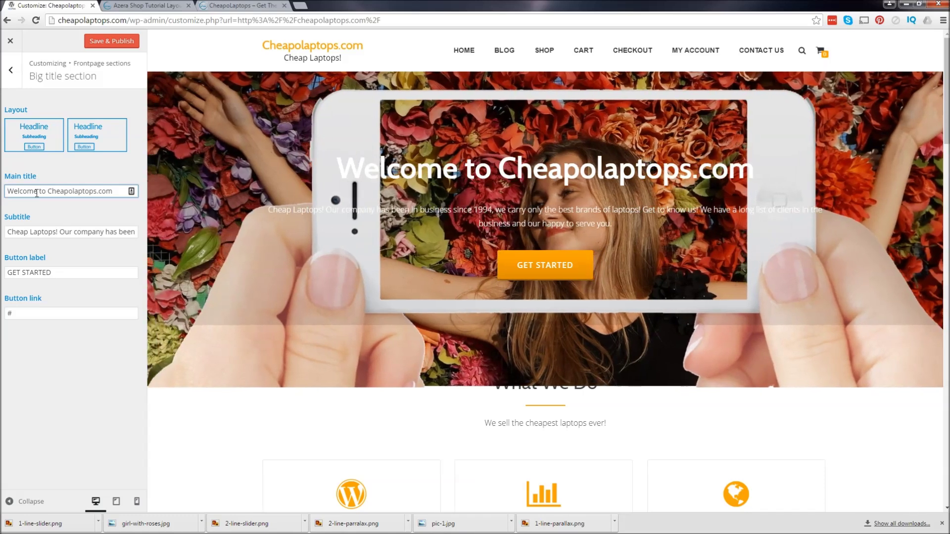
{"action": "left_click_drag", "start_coordinate": [52, 191], "coordinate": [6, 191]}
{"action": "key", "text": "BackSpace"}
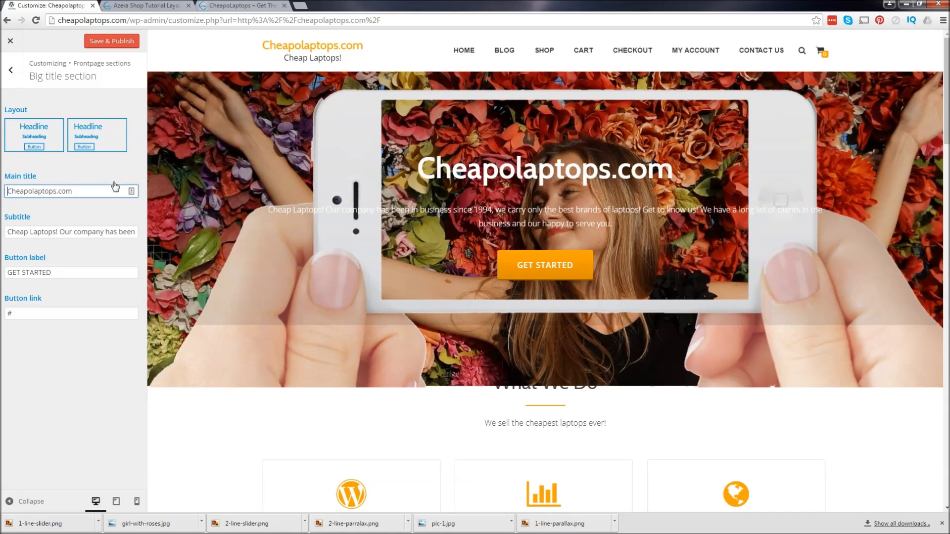
{"action": "left_click", "coordinate": [111, 41]}
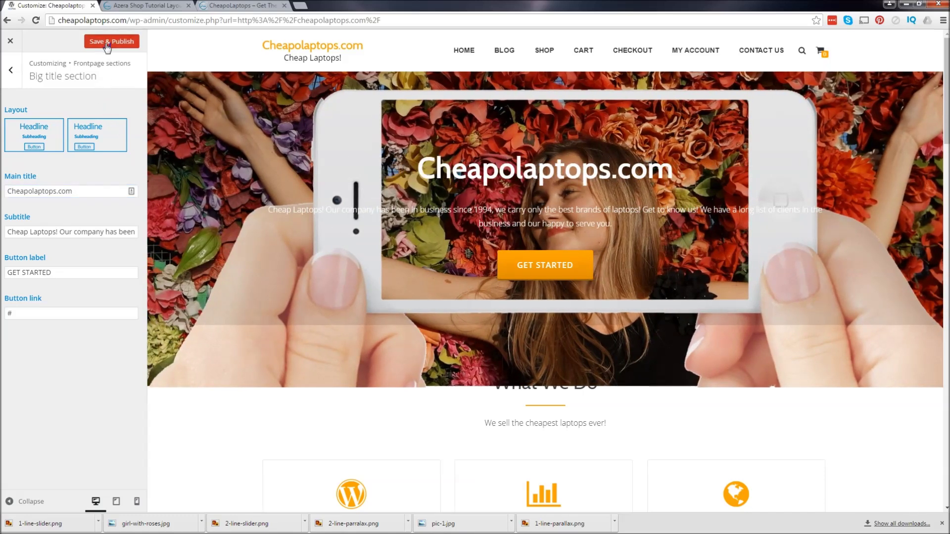
{"action": "left_click", "coordinate": [12, 72]}
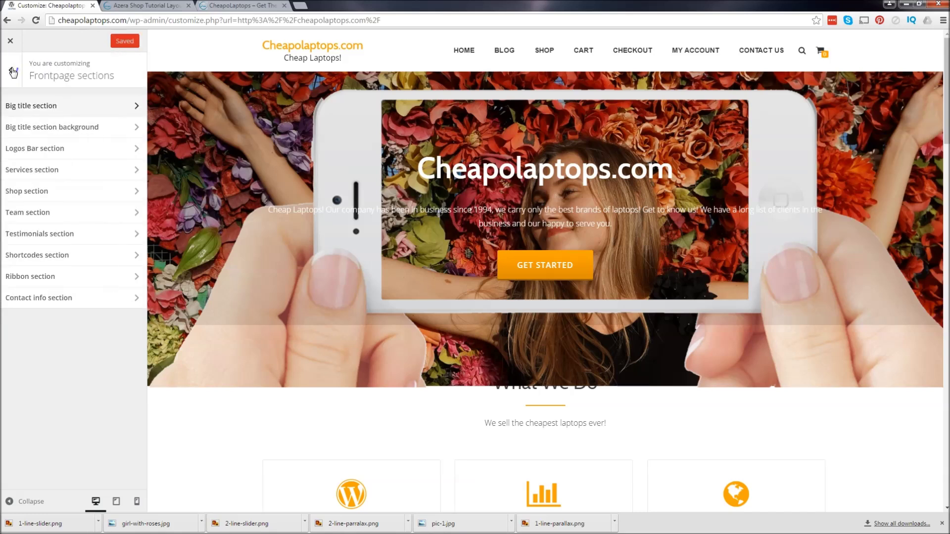
{"action": "left_click", "coordinate": [34, 130]}
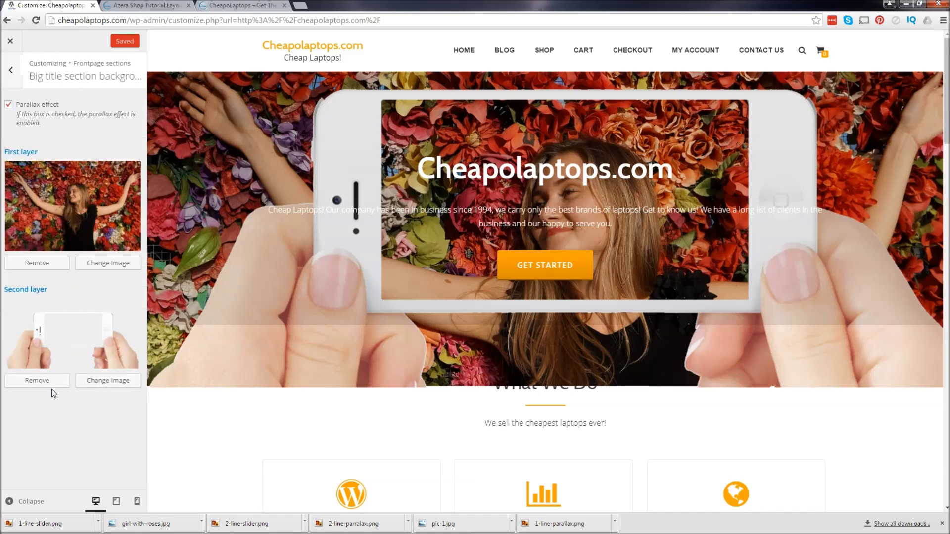
Upload 1-line-slider.png as the second background layer, publish, and close the customizer
{"action": "left_click", "coordinate": [102, 386]}
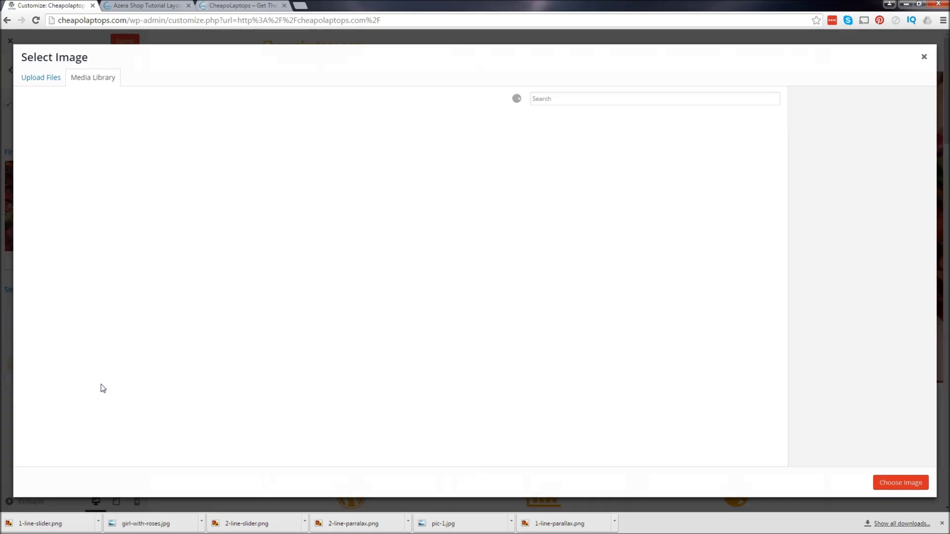
{"action": "left_click", "coordinate": [31, 82]}
{"action": "left_click", "coordinate": [452, 255]}
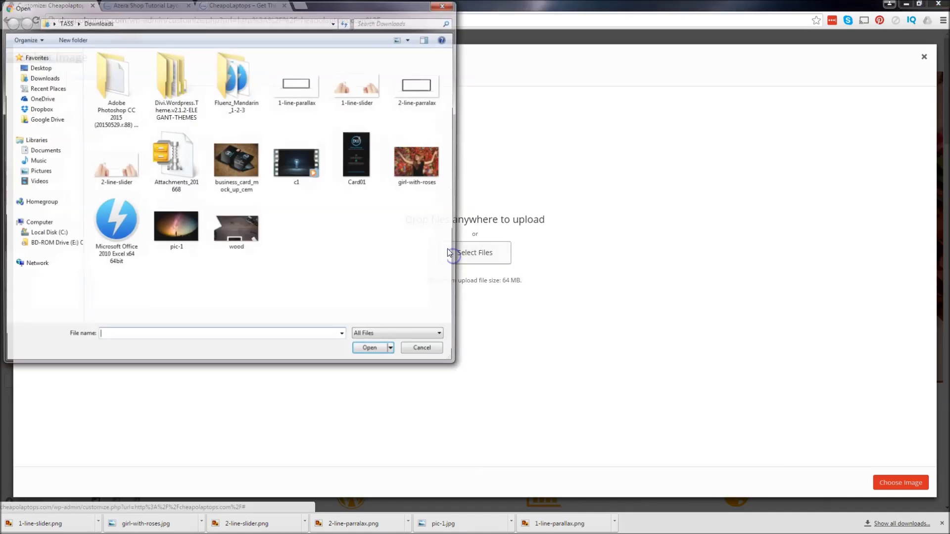
{"action": "type", "text": "1"}
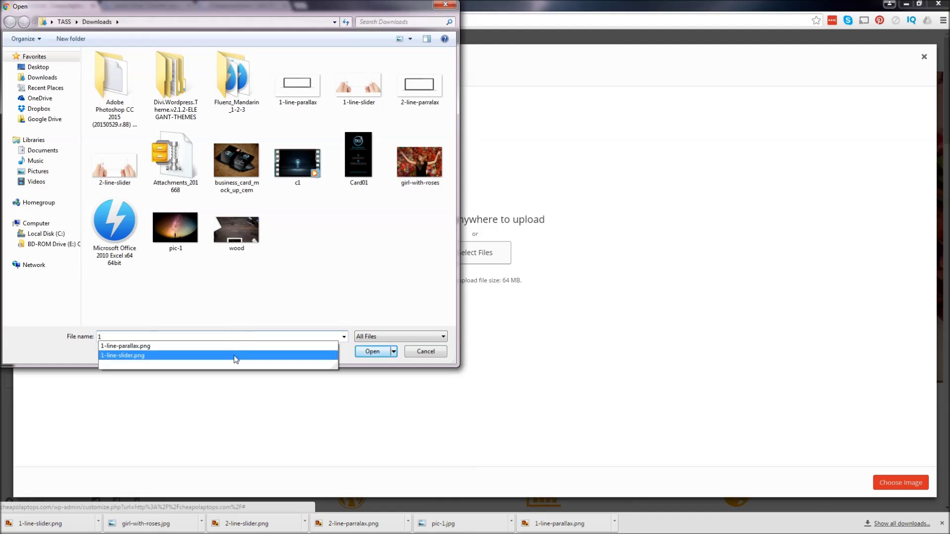
{"action": "left_click", "coordinate": [235, 356]}
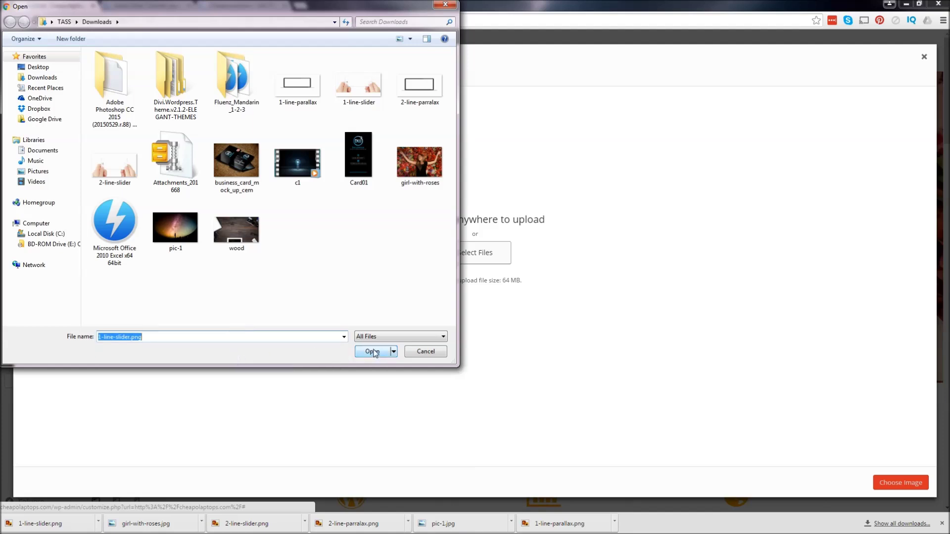
{"action": "left_click", "coordinate": [369, 352]}
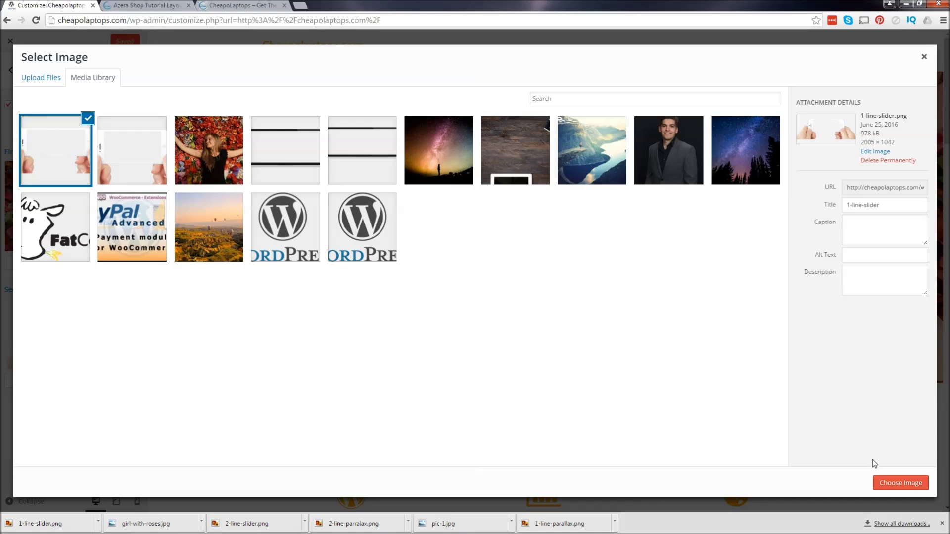
{"action": "left_click", "coordinate": [893, 482]}
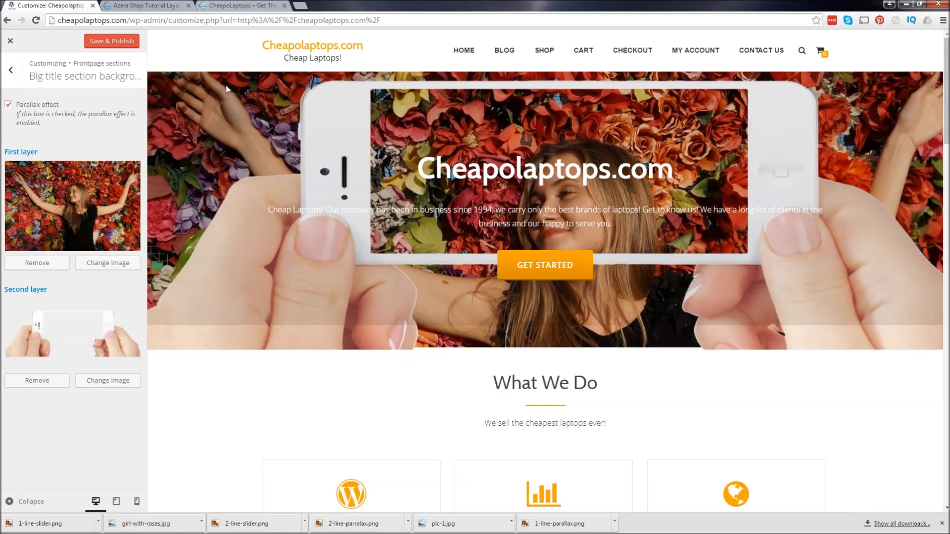
{"action": "left_click", "coordinate": [133, 48]}
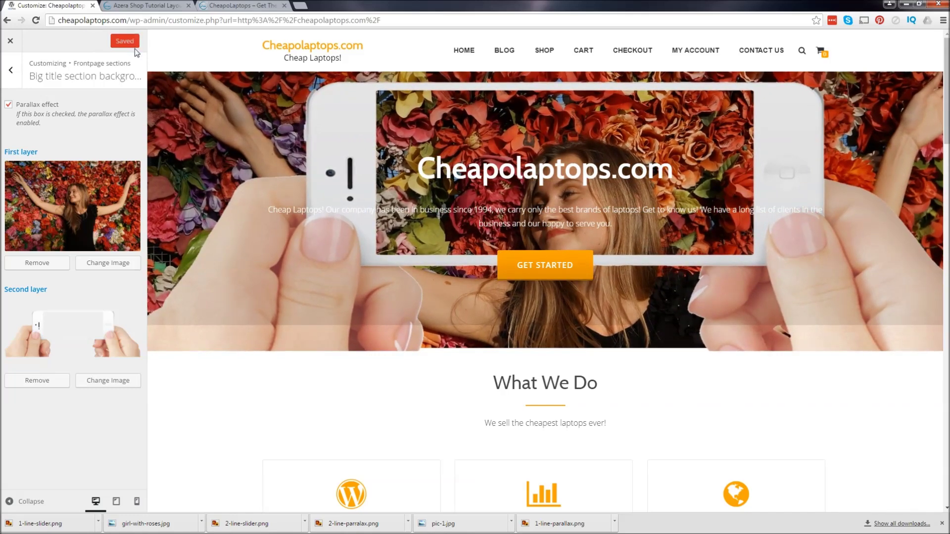
{"action": "left_click", "coordinate": [12, 43]}
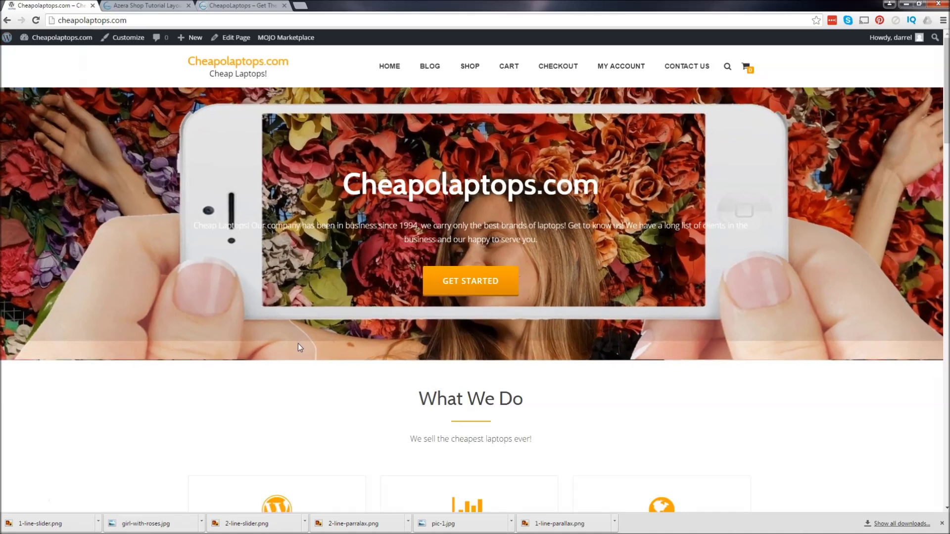
Dismiss the Chrome downloads bar and bring up the admin bar's + New menu
{"action": "left_click_drag", "start_coordinate": [609, 175], "coordinate": [363, 189]}
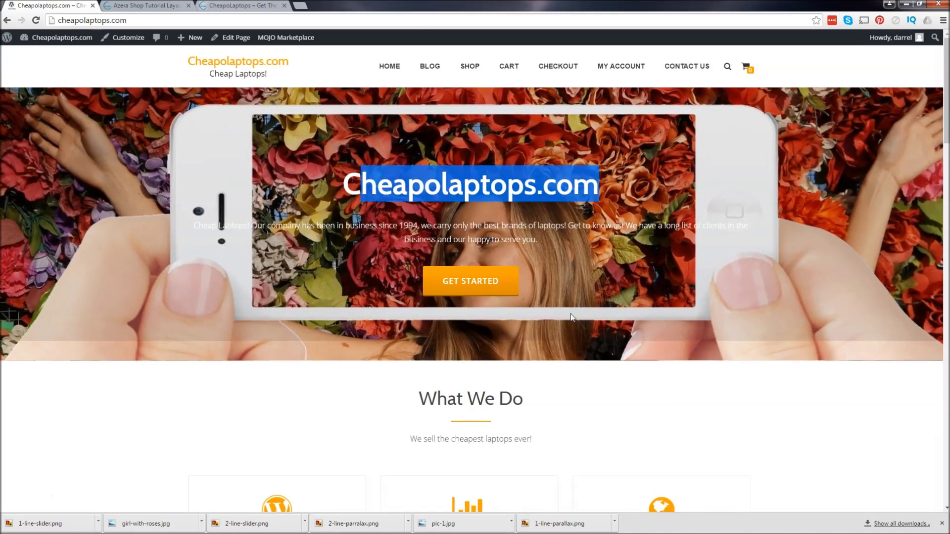
{"action": "left_click", "coordinate": [373, 404]}
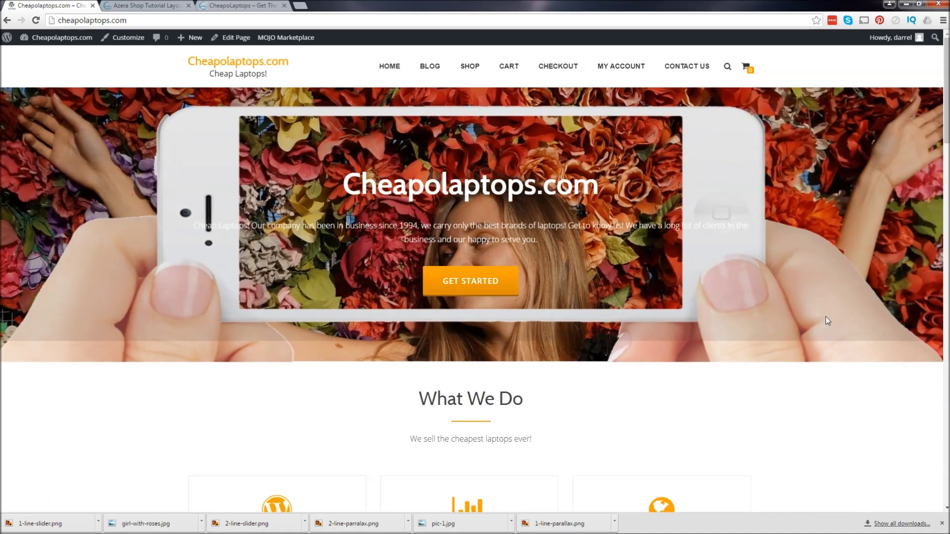
{"action": "left_click", "coordinate": [942, 524]}
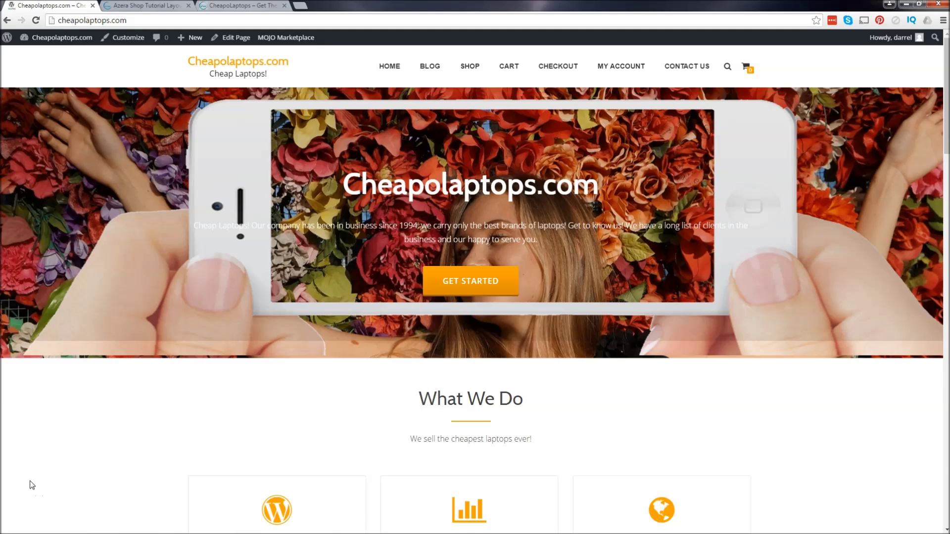
{"action": "mouse_move", "coordinate": [189, 46]}
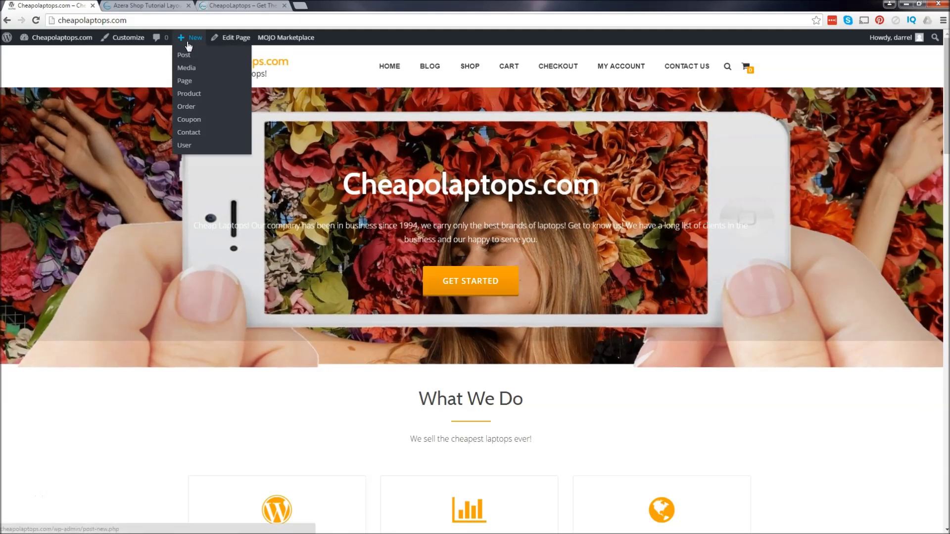
Create a new product draft titled 'Amazing Laptop'
{"action": "left_click", "coordinate": [192, 97]}
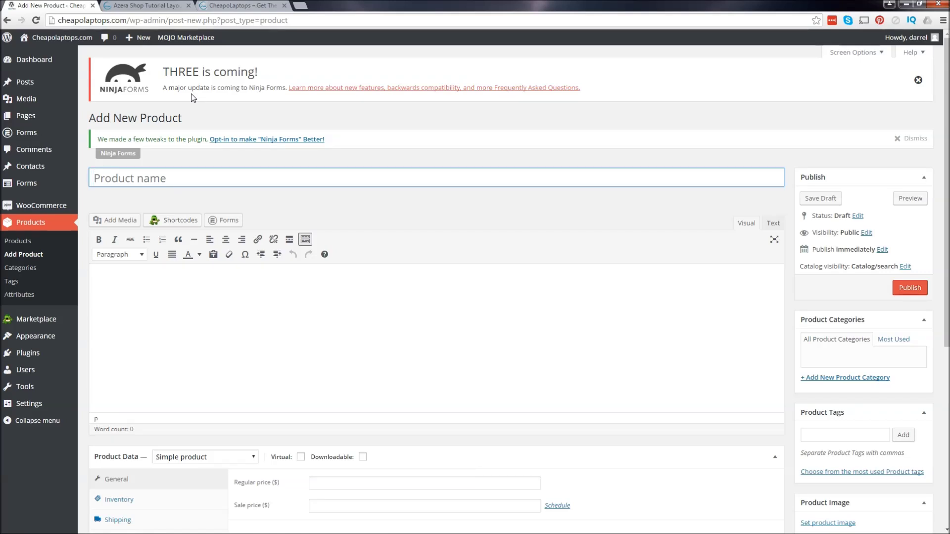
{"action": "type", "text": "Amazing Laptops"}
{"action": "key", "text": "BackSpace"}
{"action": "key", "text": "Tab"}
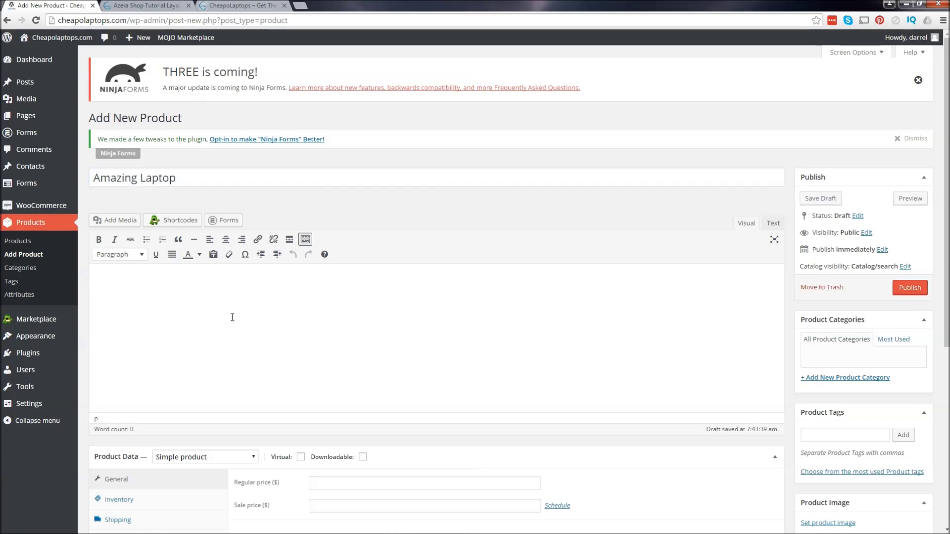
Load wilsonseo.com in a new browser tab
{"action": "left_click", "coordinate": [299, 9]}
{"action": "type", "text": "wilsonseo.com"}
{"action": "key", "text": "Return"}
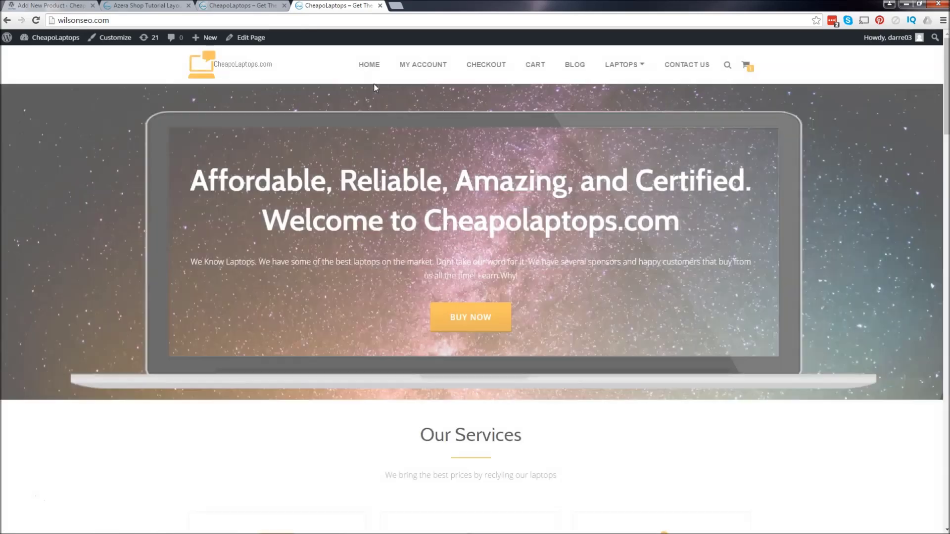
On wilsonseo.com, browse the LAPTOPS listing and open the Amazing Laptop product page
{"action": "mouse_move", "coordinate": [627, 67]}
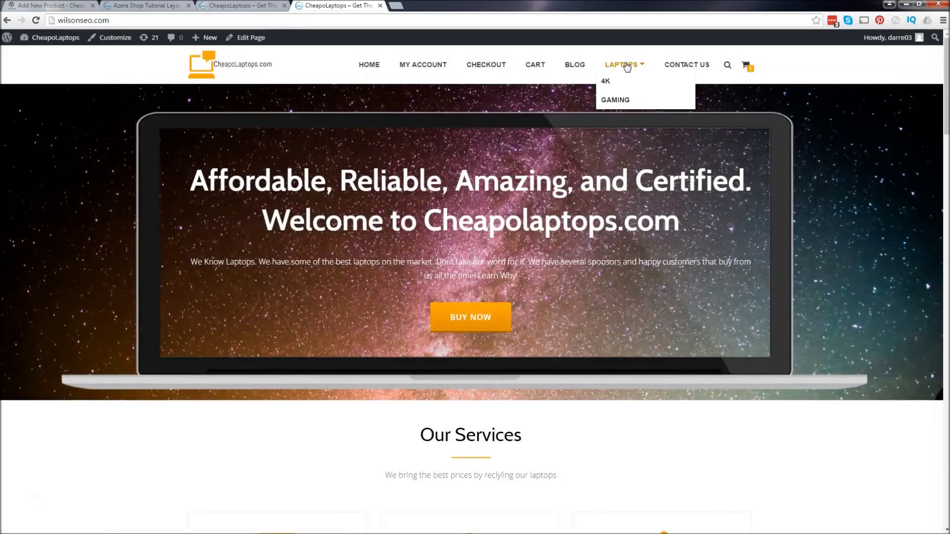
{"action": "left_click", "coordinate": [607, 71]}
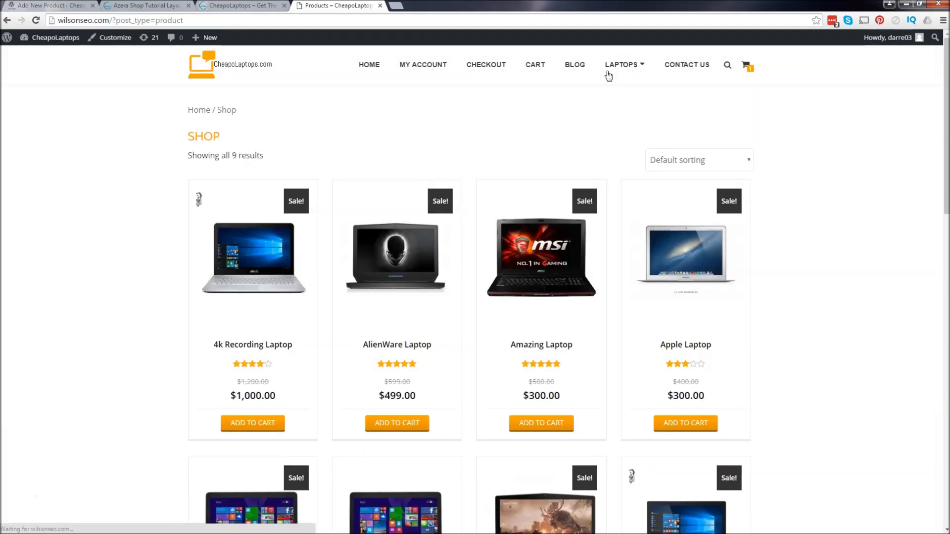
{"action": "left_click", "coordinate": [261, 252]}
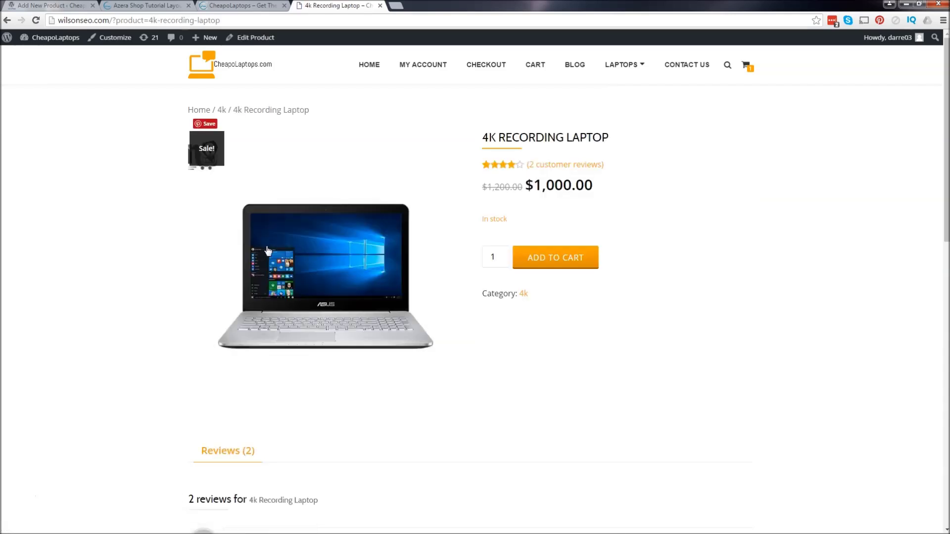
{"action": "left_click", "coordinate": [11, 21]}
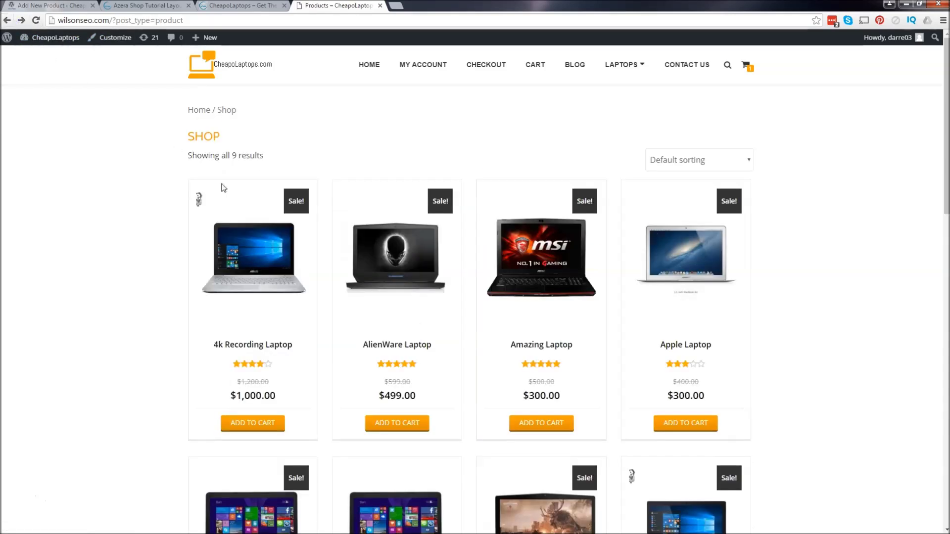
{"action": "scroll", "coordinate": [522, 174], "scroll_direction": "down", "scroll_amount": 2}
{"action": "left_click", "coordinate": [522, 174]}
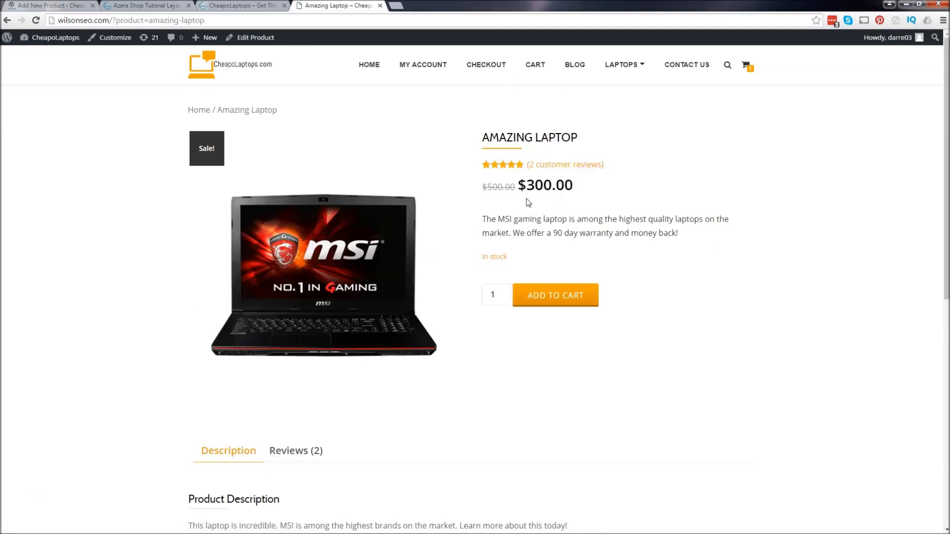
Look over the reference product description, then return to the empty description editor in the draft
{"action": "left_click_drag", "start_coordinate": [679, 234], "coordinate": [485, 214]}
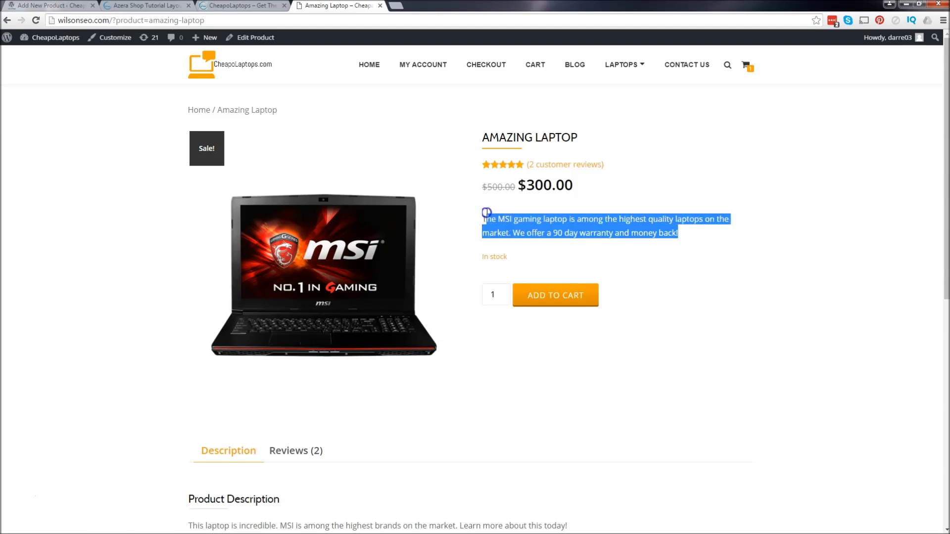
{"action": "scroll", "coordinate": [485, 214], "scroll_direction": "down", "scroll_amount": 2}
{"action": "left_click_drag", "start_coordinate": [191, 427], "coordinate": [569, 426]}
{"action": "left_click", "coordinate": [565, 426]}
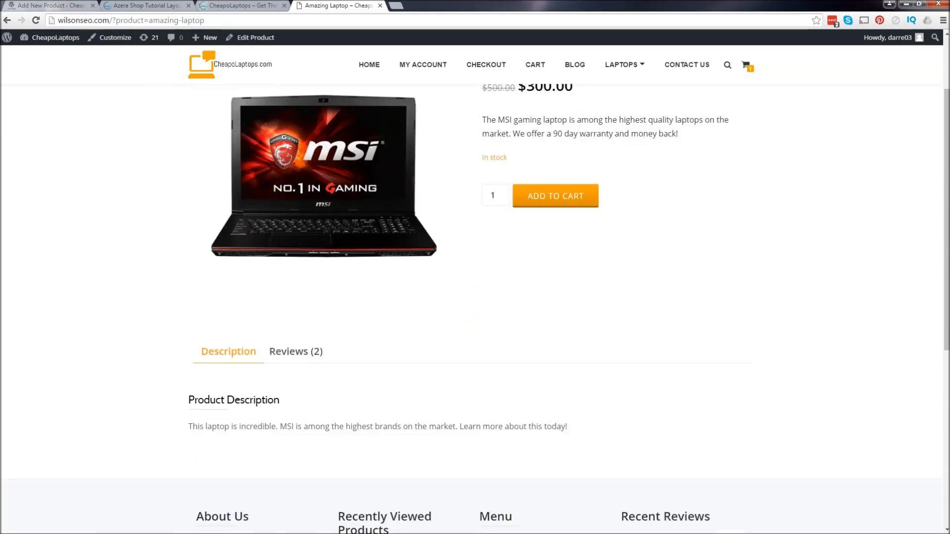
{"action": "left_click", "coordinate": [60, 6]}
{"action": "left_click", "coordinate": [237, 312]}
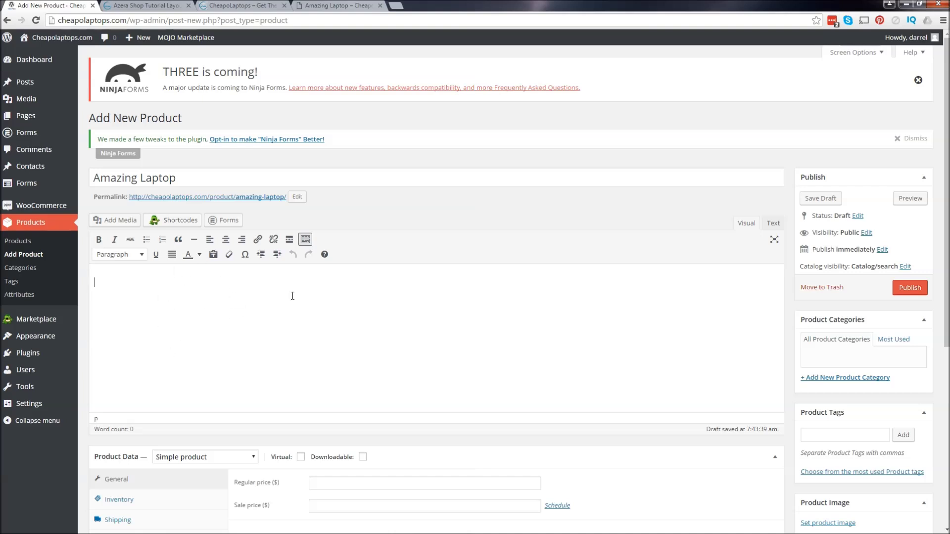
Copy the reference page's product description into the draft's description editor
{"action": "left_click", "coordinate": [325, 5]}
{"action": "left_click_drag", "start_coordinate": [578, 426], "coordinate": [181, 424]}
{"action": "key", "text": "ctrl+c"}
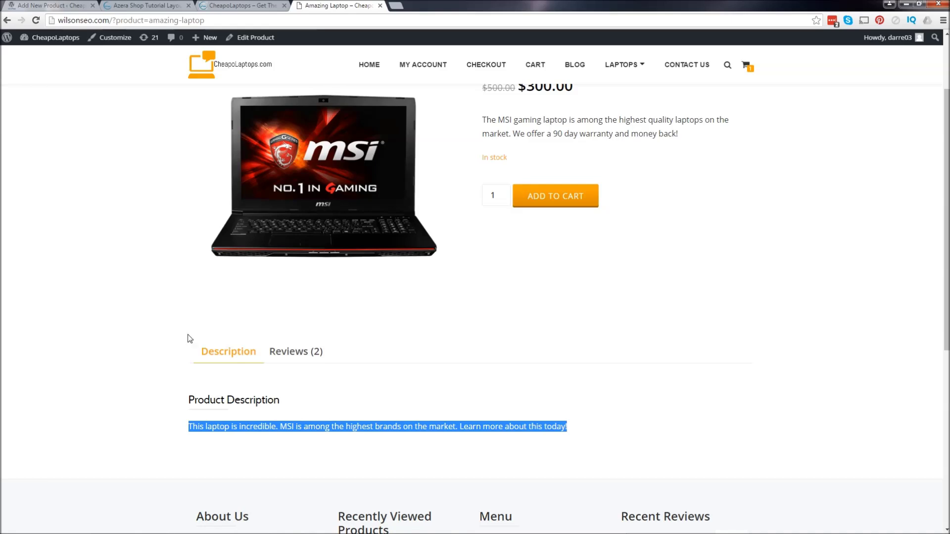
{"action": "left_click", "coordinate": [58, 4]}
{"action": "key", "text": "ctrl+v"}
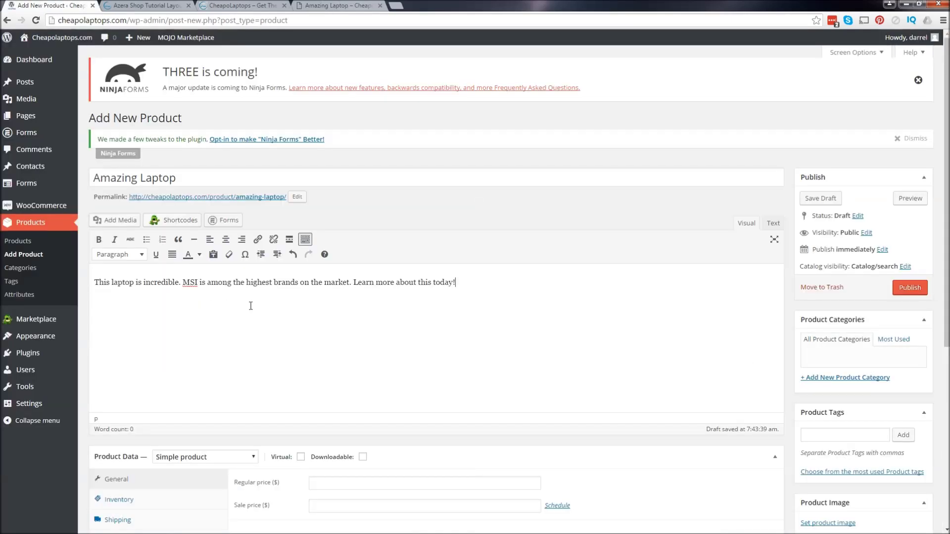
Replace the word MSI in the description with 'Amazing Laptop!!'
{"action": "double_click", "coordinate": [189, 283]}
{"action": "type", "text": "Amazing Laptop"}
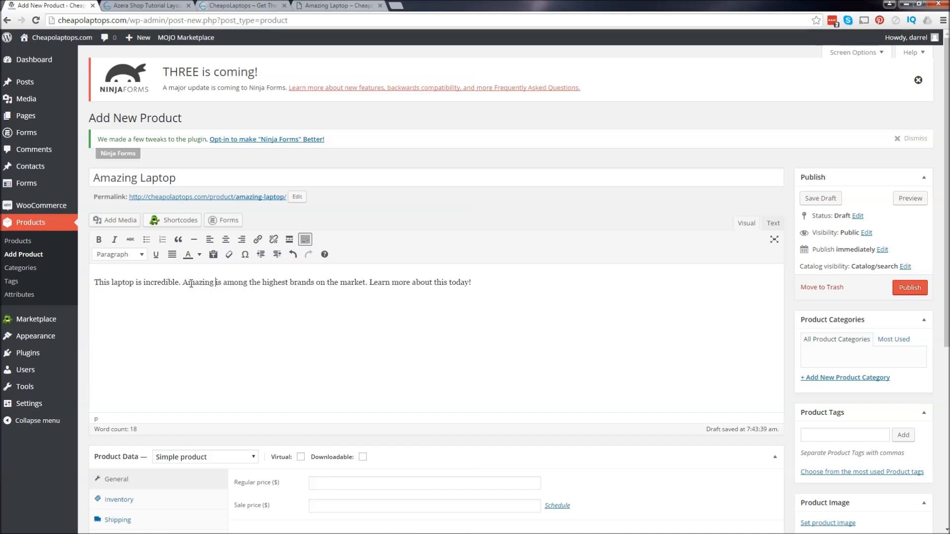
{"action": "type", "text": "!!"}
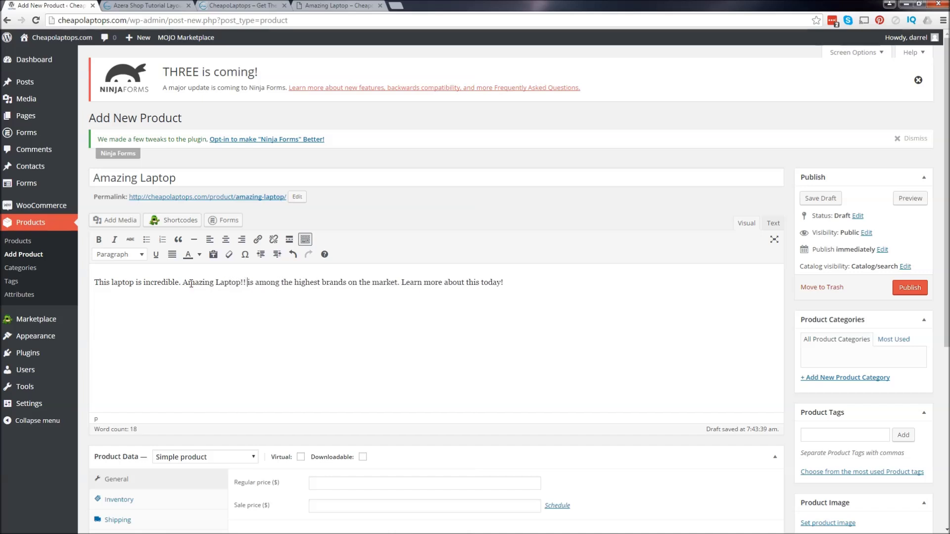
{"action": "scroll", "coordinate": [262, 292], "scroll_direction": "down", "scroll_amount": 2}
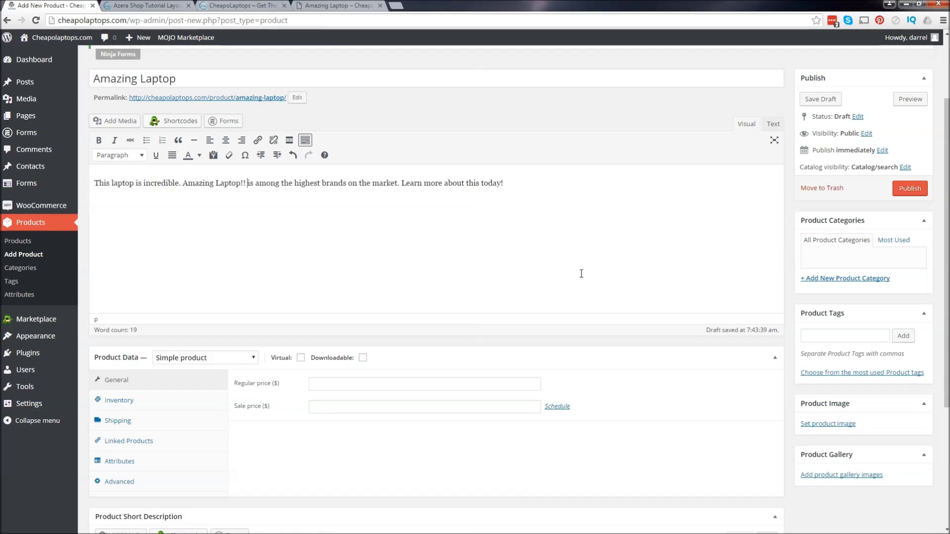
{"action": "scroll", "coordinate": [581, 272], "scroll_direction": "up", "scroll_amount": 1}
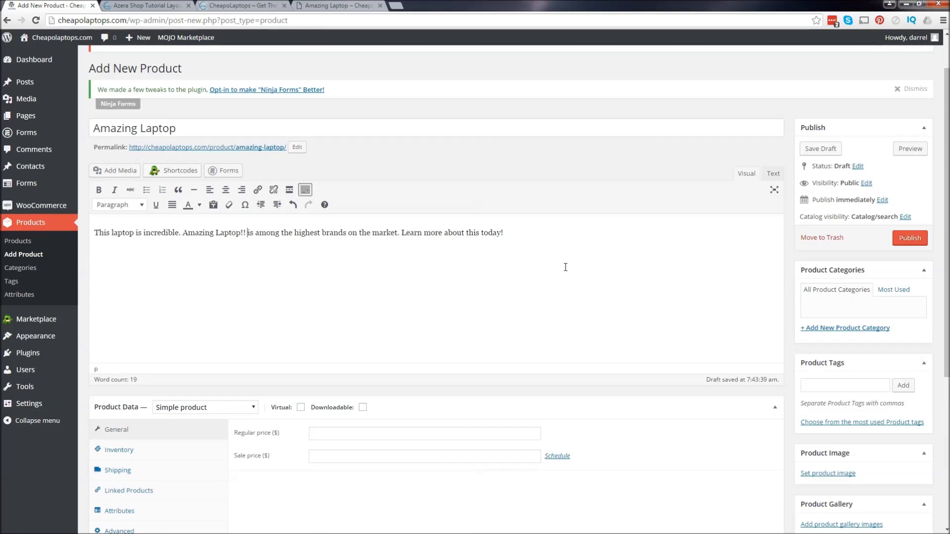
Create a new 'Amazing Laptops' product category and tick it for the draft
{"action": "left_click", "coordinate": [817, 328]}
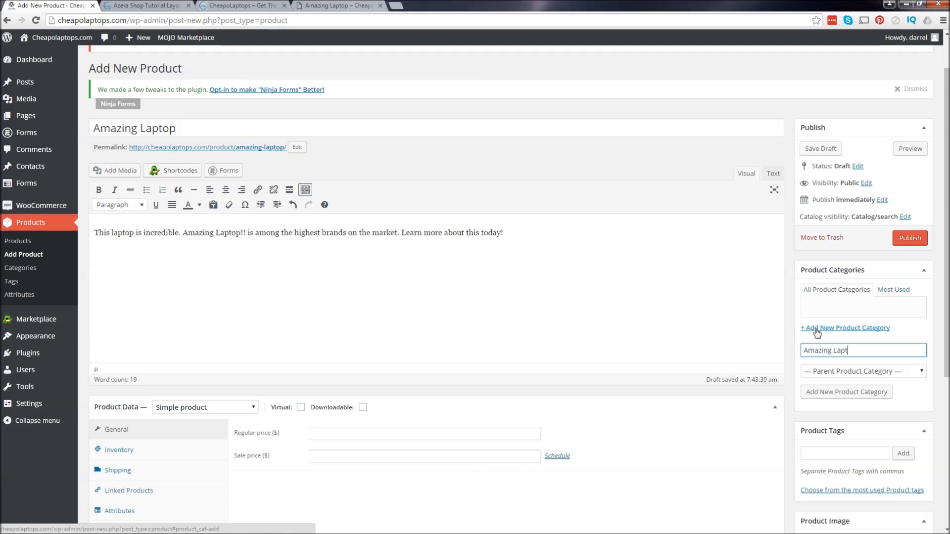
{"action": "type", "text": "Amazing Laptops"}
{"action": "left_click", "coordinate": [826, 394]}
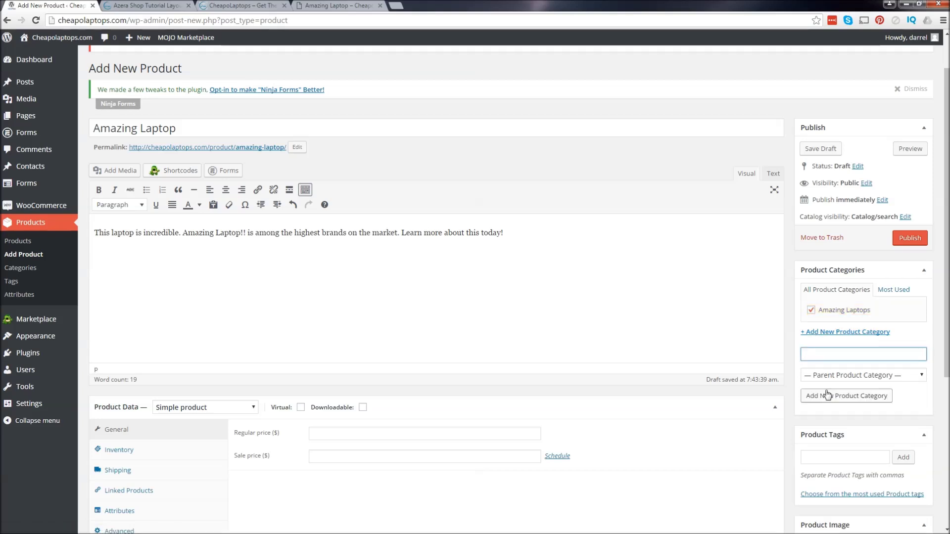
{"action": "scroll", "coordinate": [425, 285], "scroll_direction": "down", "scroll_amount": 3}
{"action": "left_click", "coordinate": [362, 285]}
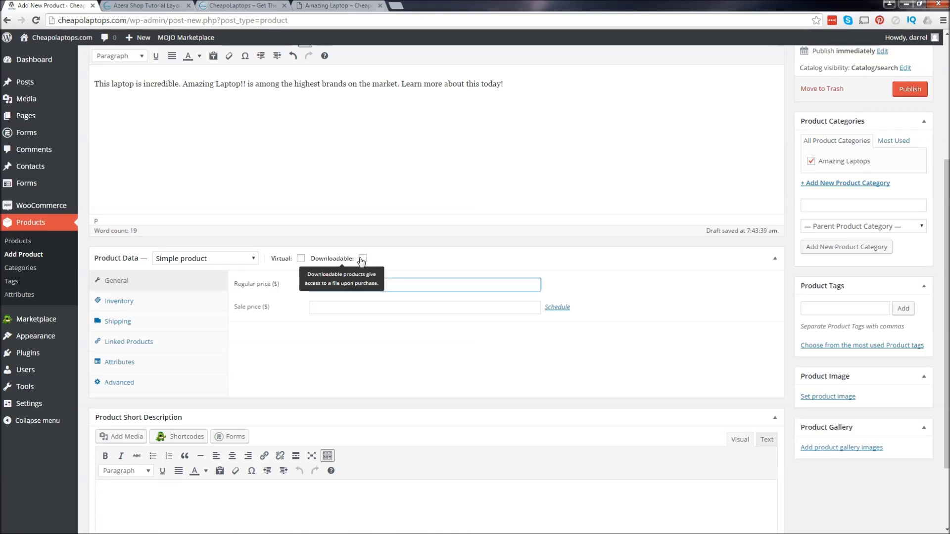
Schedule the 400 sale price to run from 2016-06-17 to 2016-06-30
{"action": "left_click", "coordinate": [354, 310]}
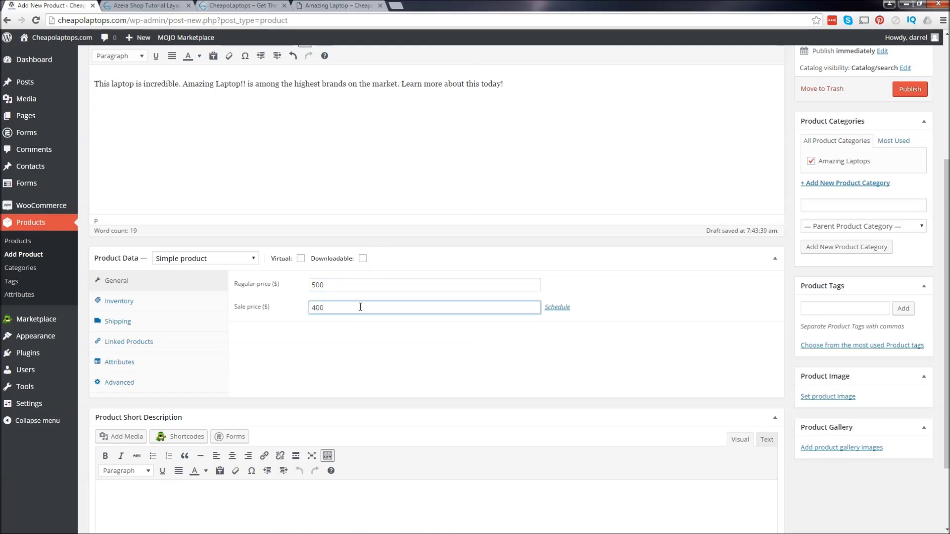
{"action": "left_click", "coordinate": [558, 308]}
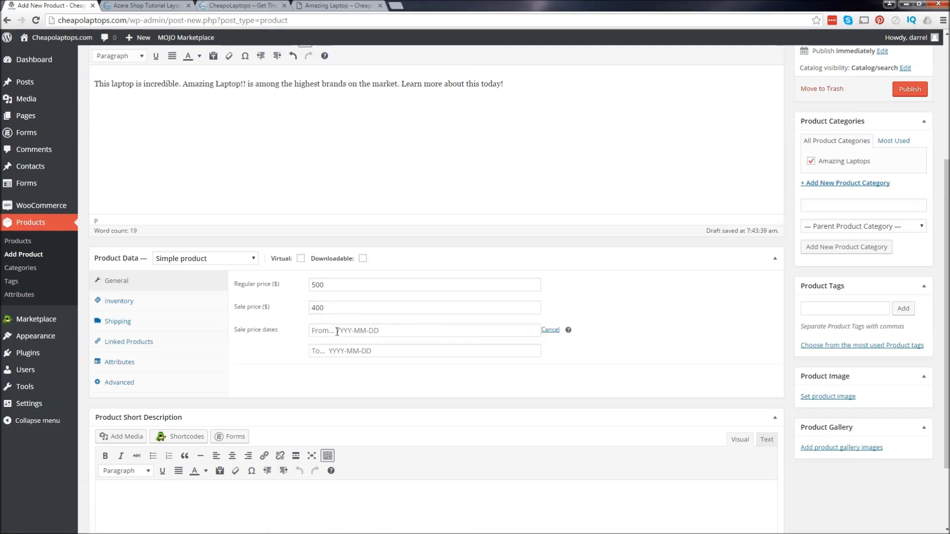
{"action": "left_click", "coordinate": [337, 332]}
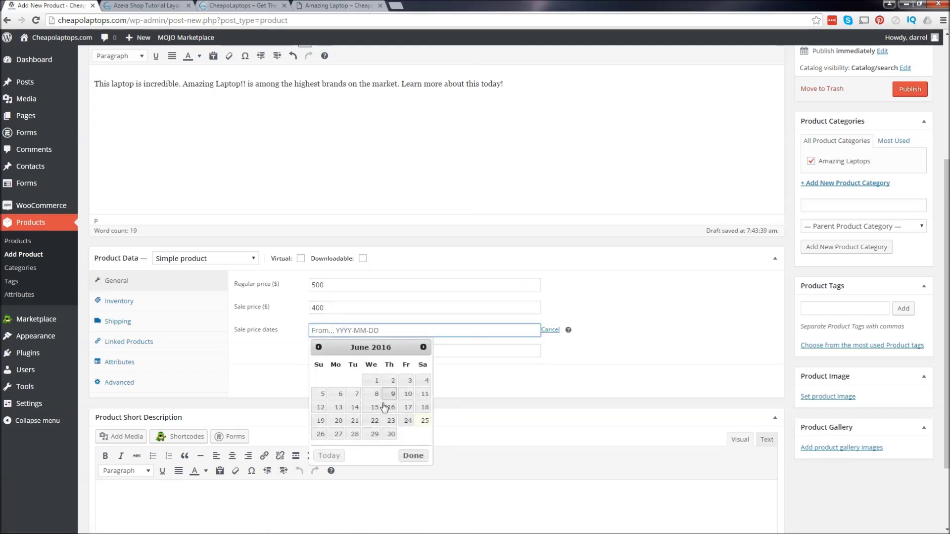
{"action": "left_click", "coordinate": [409, 411]}
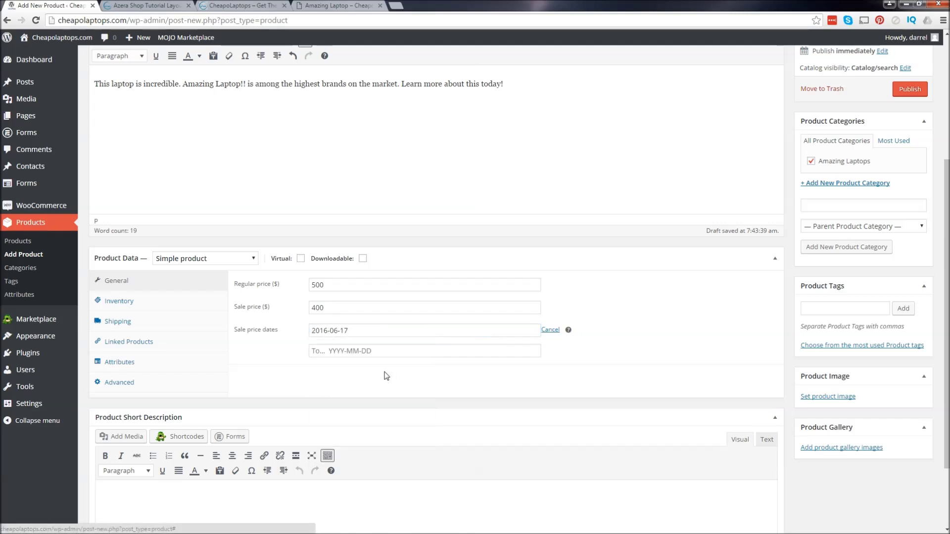
{"action": "left_click", "coordinate": [375, 351]}
{"action": "left_click", "coordinate": [391, 454]}
{"action": "left_click", "coordinate": [122, 302]}
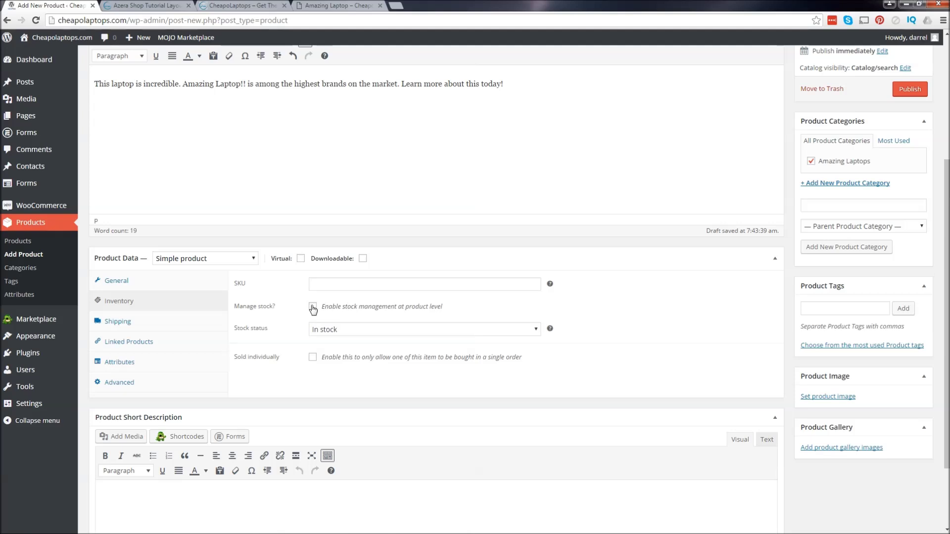
Manage stock with quantity 1, backorders not allowed and status In stock
{"action": "left_click", "coordinate": [313, 308]}
{"action": "key", "text": "Tab"}
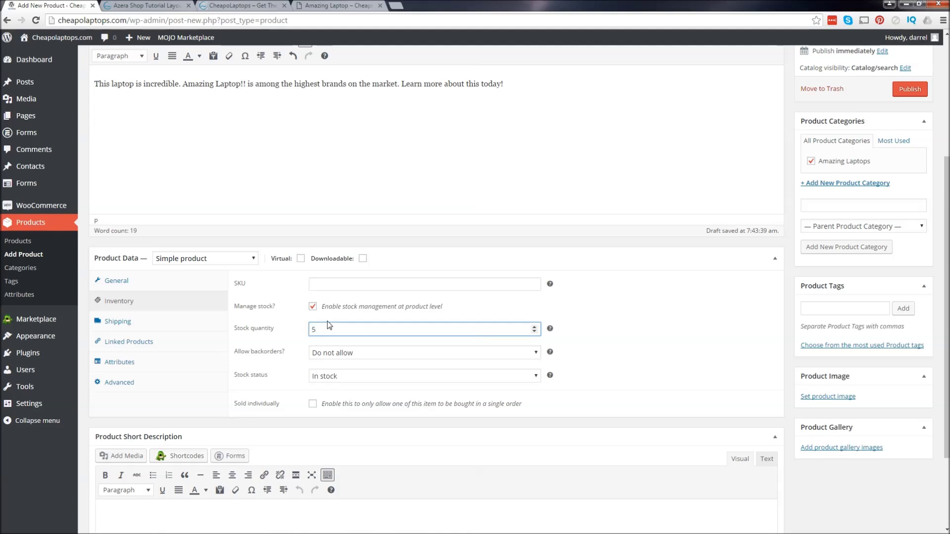
{"action": "left_click_drag", "start_coordinate": [337, 330], "coordinate": [297, 335]}
{"action": "left_click", "coordinate": [341, 355]}
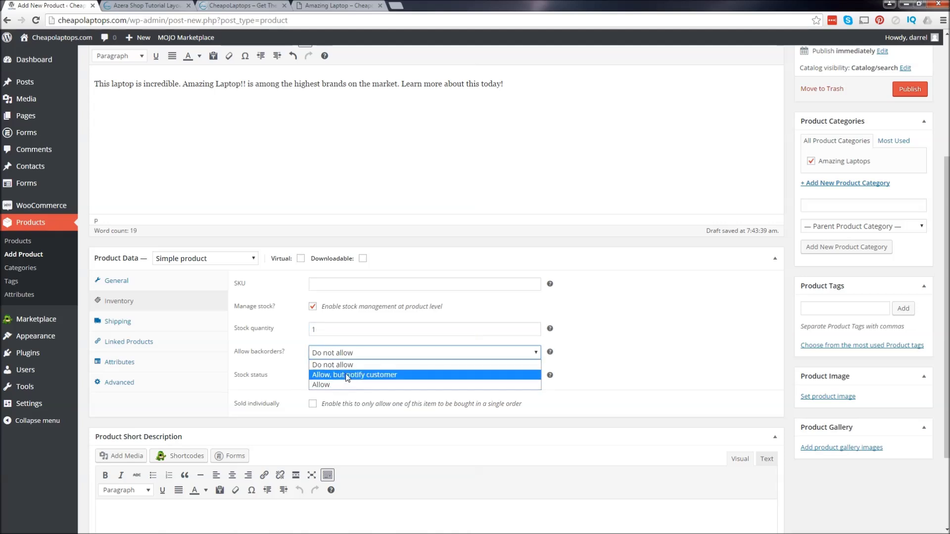
{"action": "left_click", "coordinate": [348, 367]}
{"action": "left_click", "coordinate": [349, 378]}
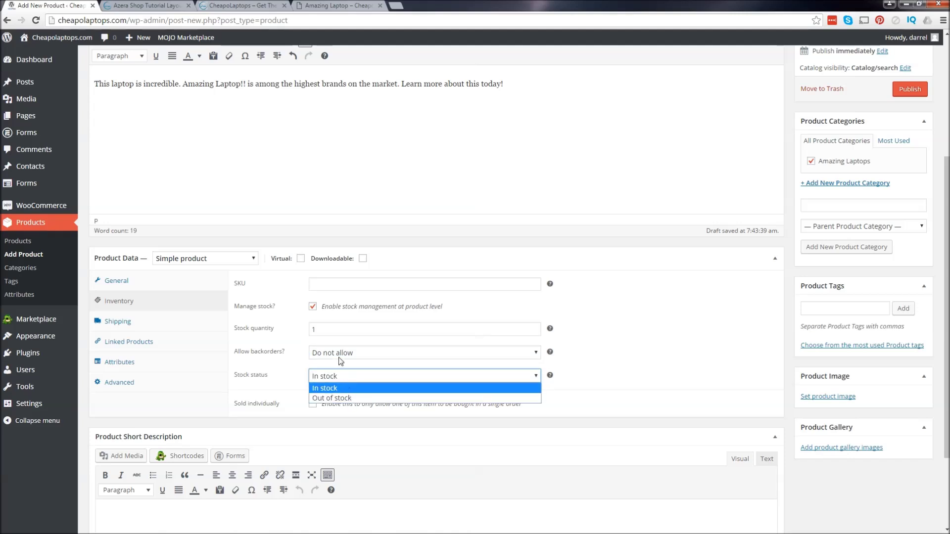
{"action": "left_click", "coordinate": [333, 389]}
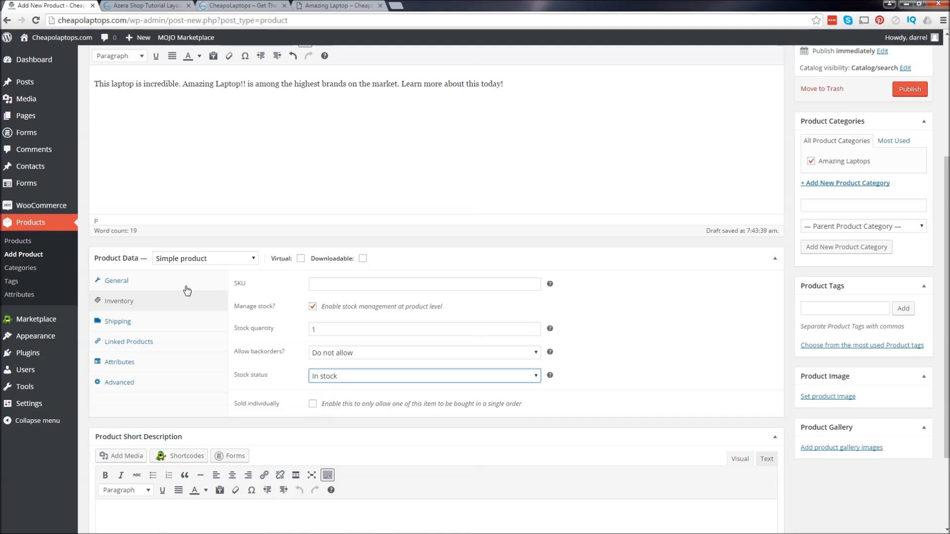
Enter a shipping weight of 2 lbs and a length of 15
{"action": "left_click", "coordinate": [128, 326]}
{"action": "left_click", "coordinate": [339, 291]}
{"action": "key", "text": "Tab"}
{"action": "type", "text": "15"}
{"action": "key", "text": "Tab"}
Set width 10 and height 23, keeping no shipping class
{"action": "type", "text": "10"}
{"action": "key", "text": "Tab"}
{"action": "type", "text": "23"}
{"action": "left_click", "coordinate": [347, 336]}
{"action": "left_click", "coordinate": [349, 338]}
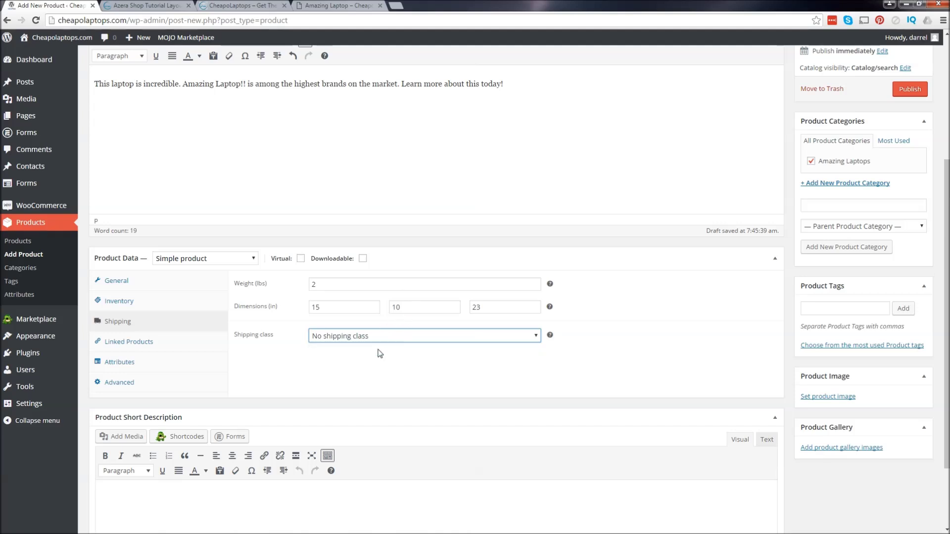
Review the Linked Products and Attributes settings without changes
{"action": "left_click", "coordinate": [145, 345]}
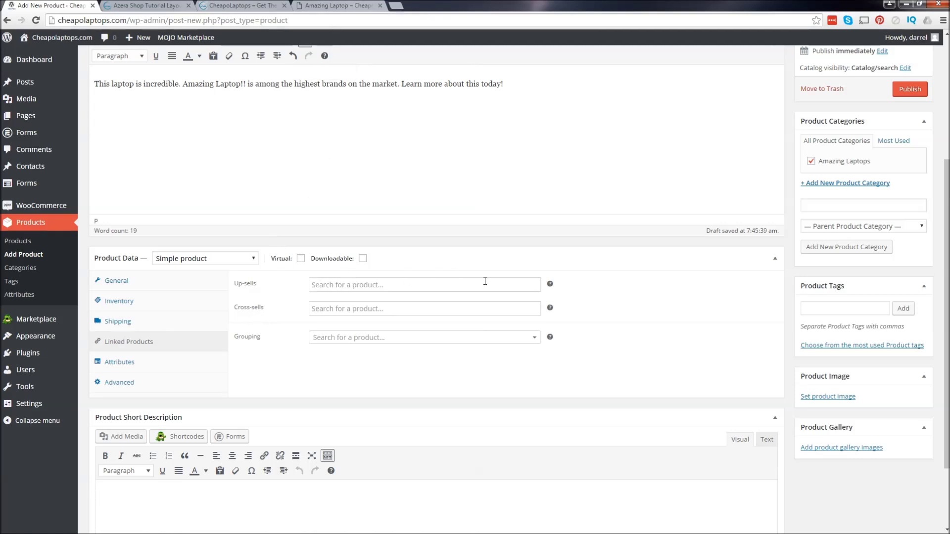
{"action": "mouse_move", "coordinate": [550, 286]}
{"action": "mouse_move", "coordinate": [551, 310]}
{"action": "left_click", "coordinate": [168, 367]}
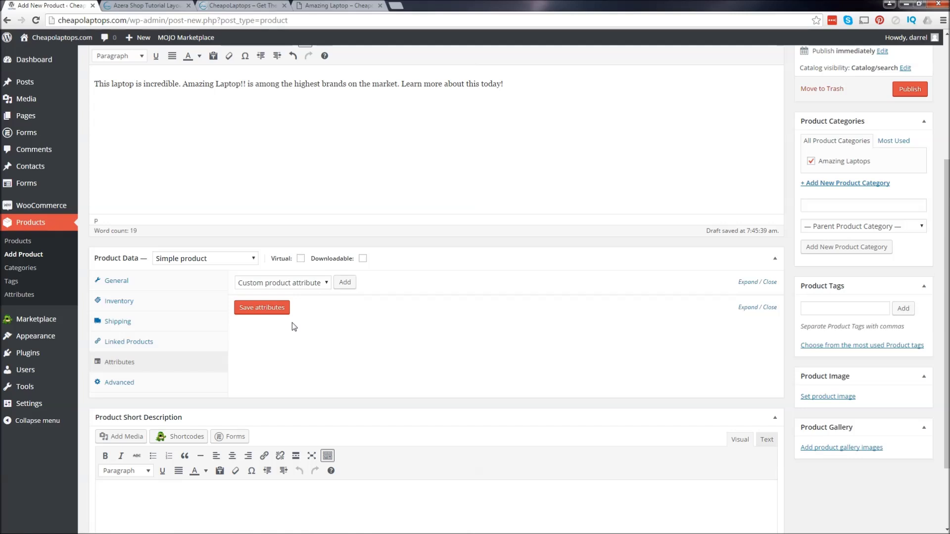
Enter the purchase note 'Good Deal!' in the Advanced settings
{"action": "left_click", "coordinate": [154, 386]}
{"action": "left_click", "coordinate": [341, 280]}
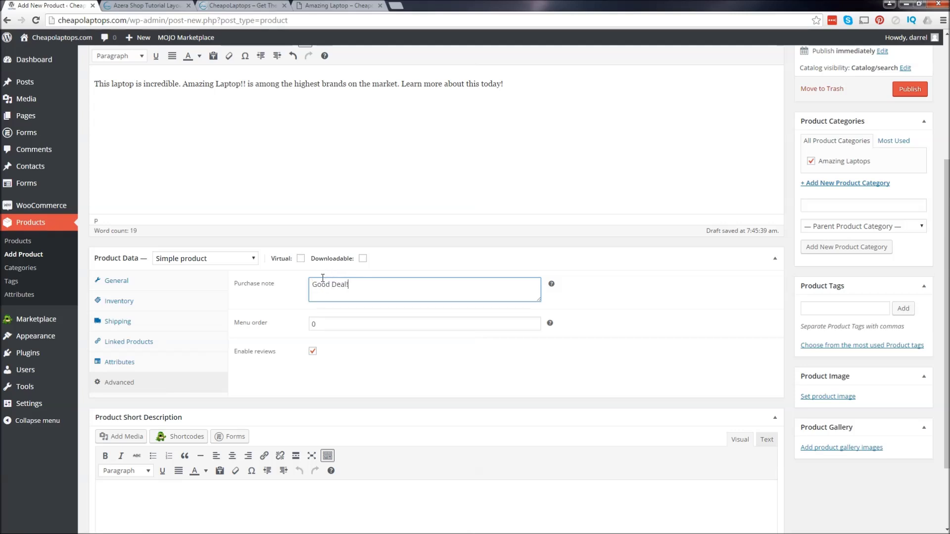
{"action": "scroll", "coordinate": [327, 277], "scroll_direction": "down", "scroll_amount": 2}
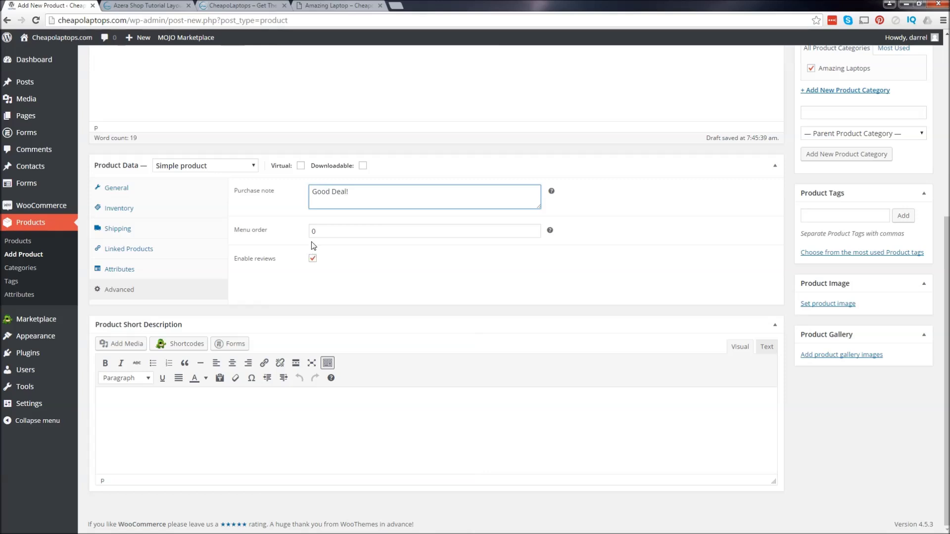
{"action": "scroll", "coordinate": [344, 278], "scroll_direction": "up", "scroll_amount": 1}
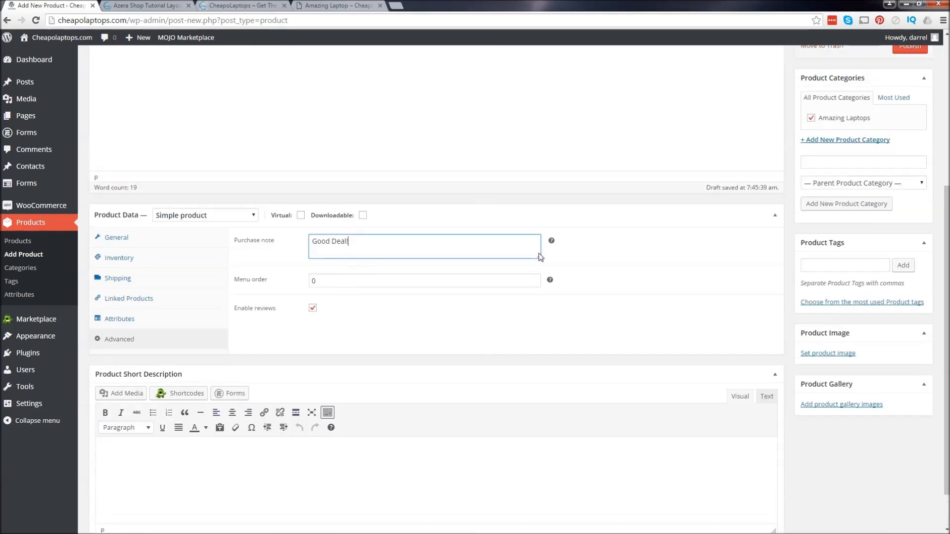
{"action": "left_click", "coordinate": [843, 266]}
Tag the product 'laptops' and 'amazing'
{"action": "type", "text": "laptops"}
{"action": "key", "text": "Return"}
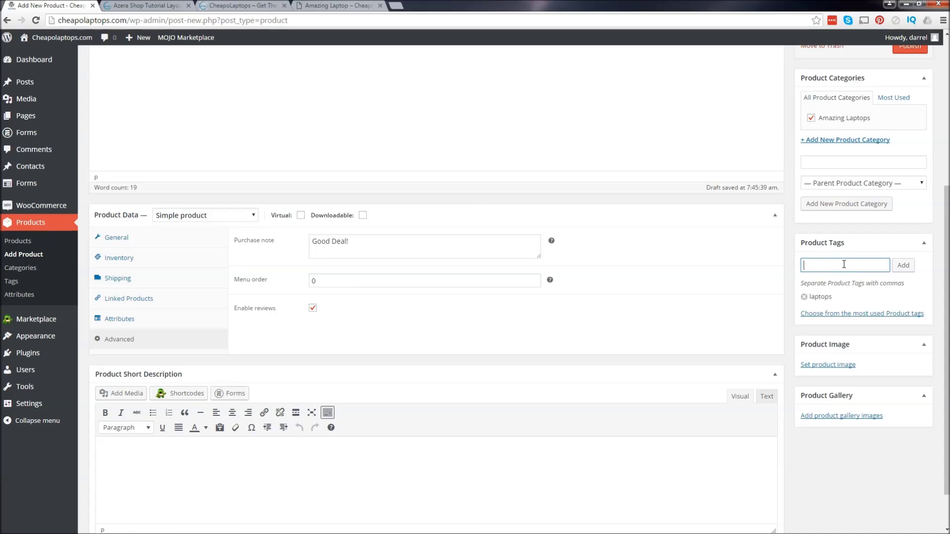
{"action": "key", "text": "Return"}
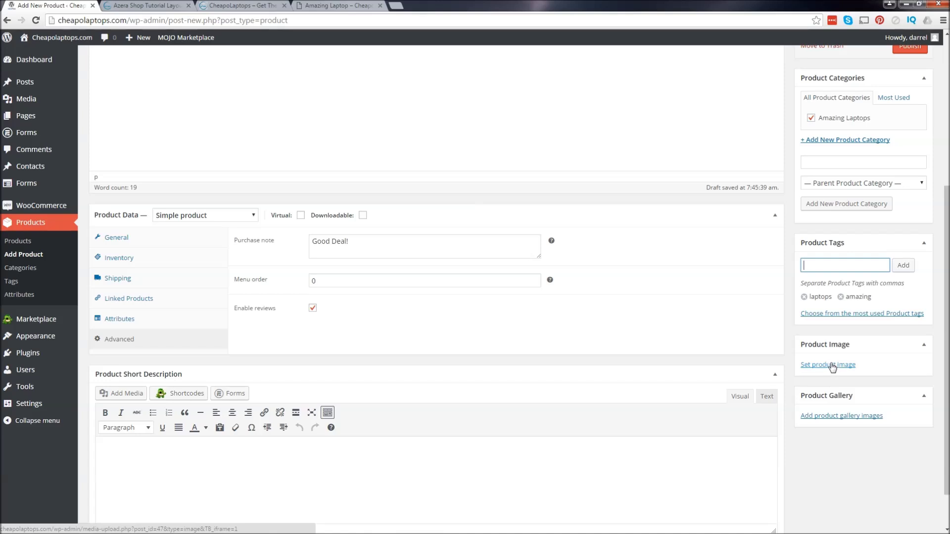
Upload macbook-air-gallery5-2013-600x600.jpg from the Desktop tutorial folder and set it as the product image
{"action": "left_click", "coordinate": [837, 369]}
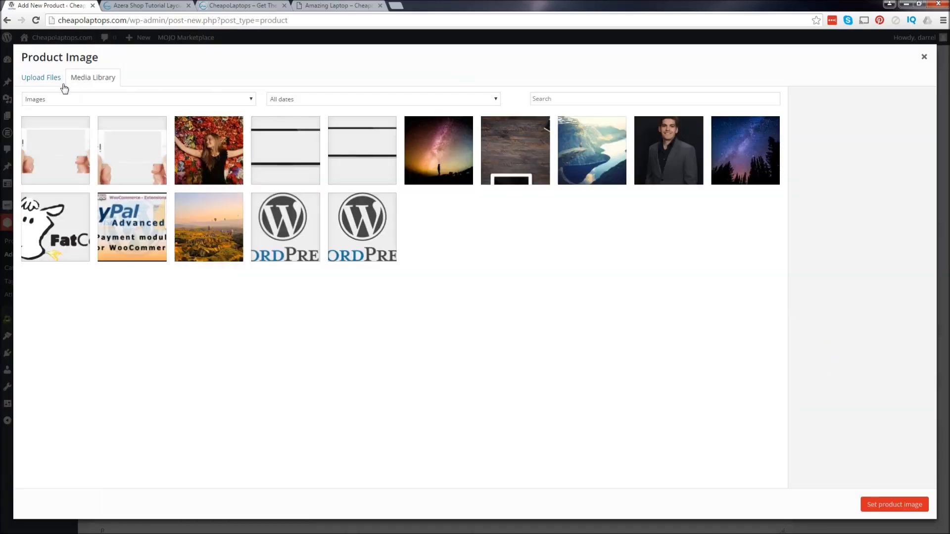
{"action": "left_click", "coordinate": [42, 77]}
{"action": "left_click", "coordinate": [456, 255]}
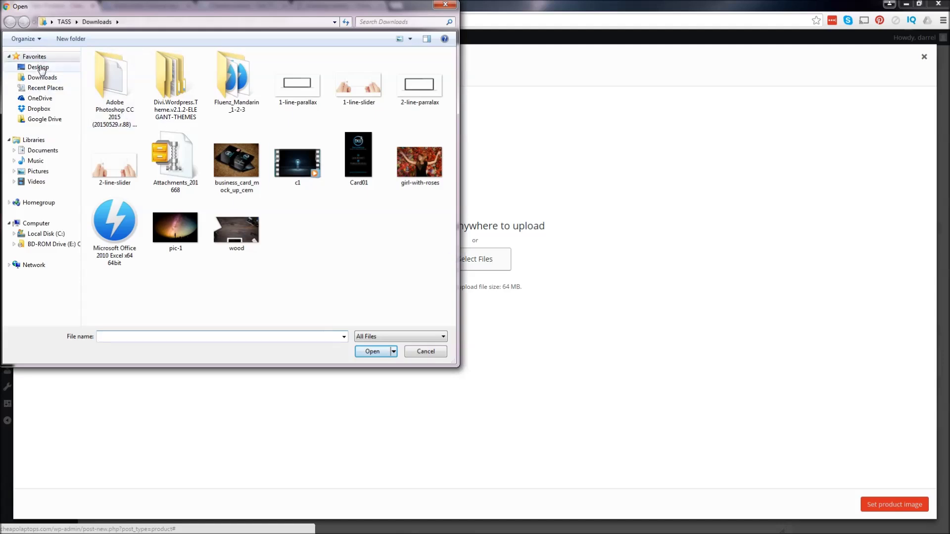
{"action": "left_click", "coordinate": [38, 67]}
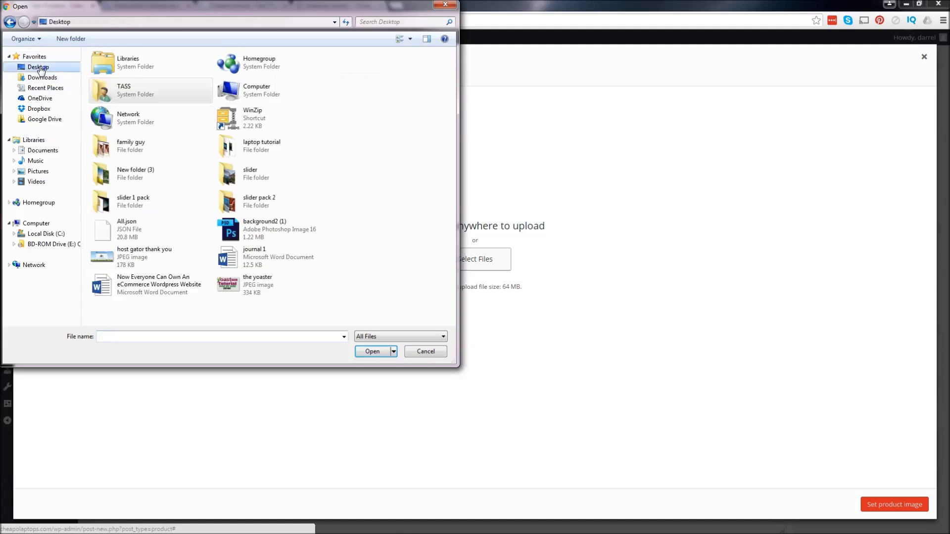
{"action": "double_click", "coordinate": [232, 147]}
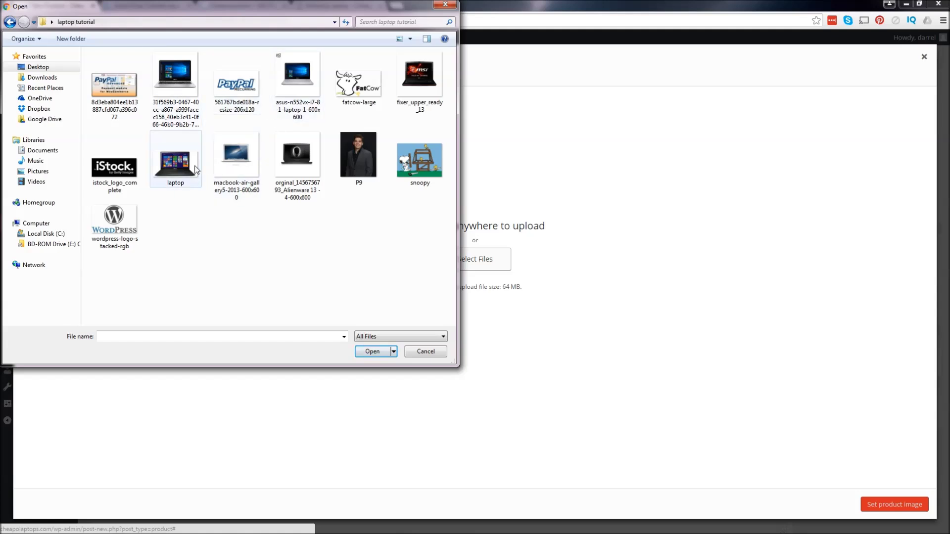
{"action": "left_click", "coordinate": [226, 170]}
{"action": "double_click", "coordinate": [225, 171]}
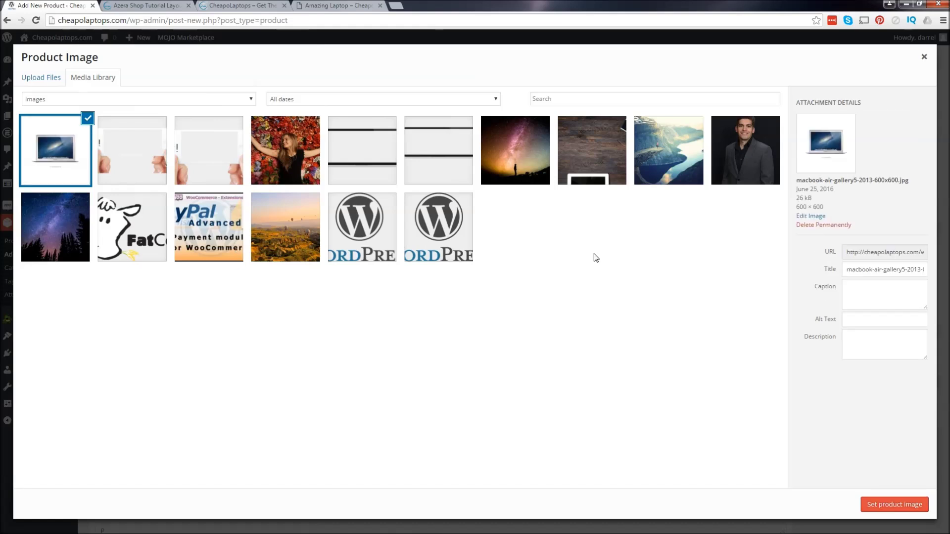
{"action": "left_click_drag", "start_coordinate": [826, 207], "coordinate": [796, 210]}
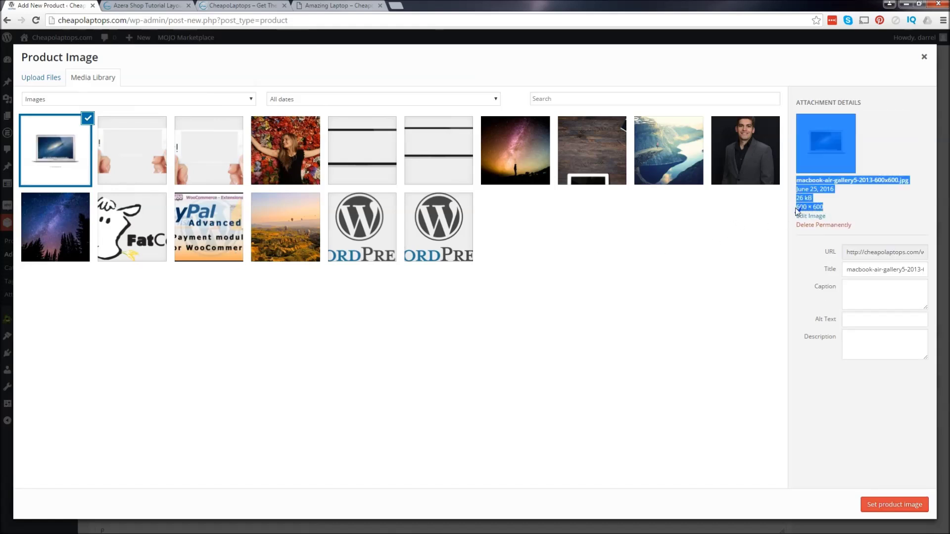
{"action": "left_click", "coordinate": [764, 233]}
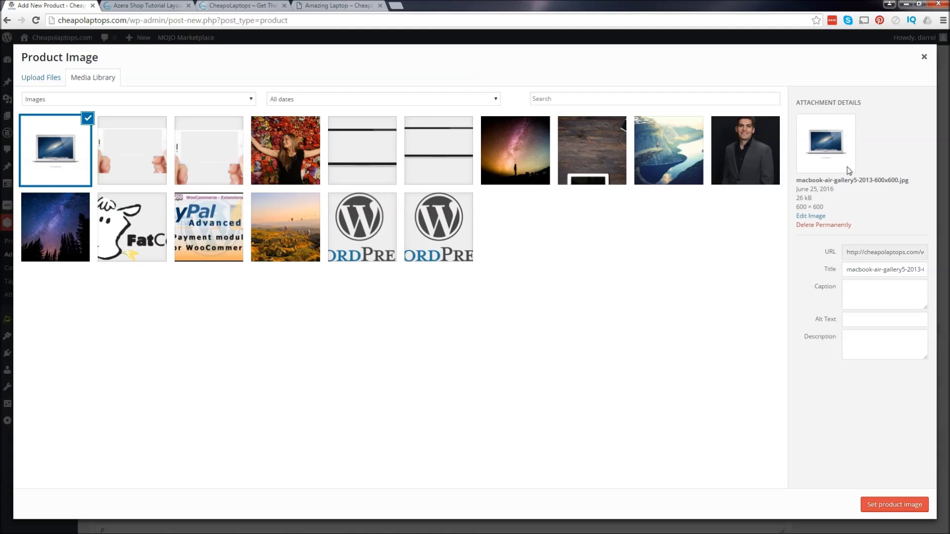
{"action": "left_click", "coordinate": [890, 501]}
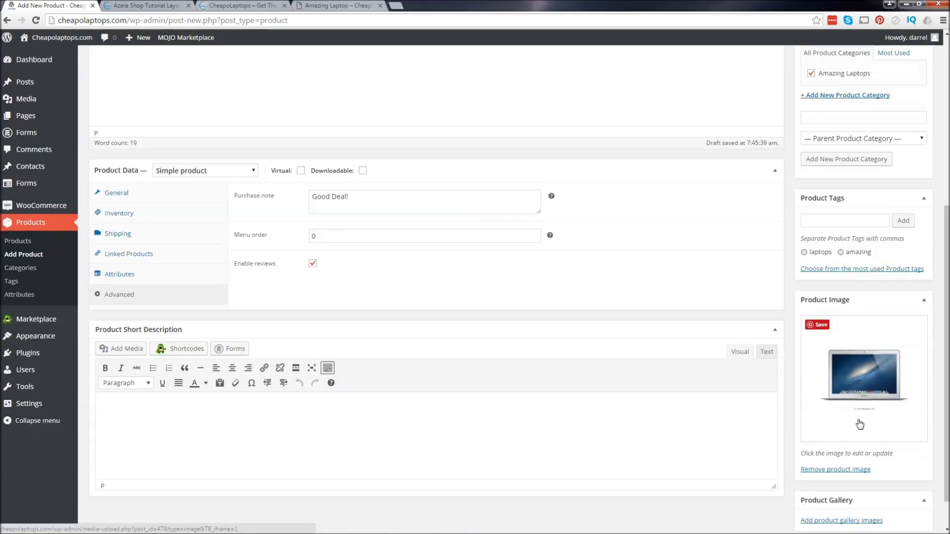
{"action": "scroll", "coordinate": [859, 426], "scroll_direction": "down", "scroll_amount": 3}
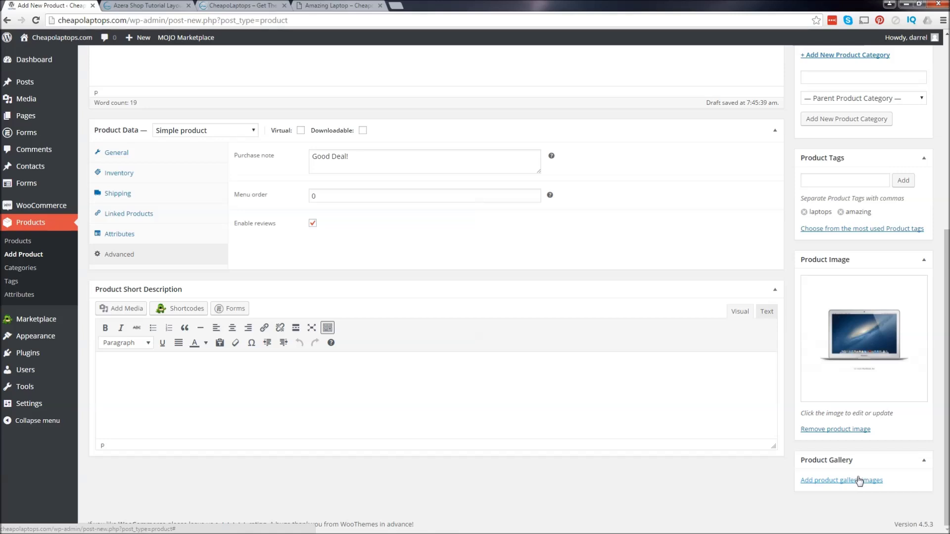
Upload asus-n552vx-i7-8-1-laptop-1-600x600.jpg and add it to the product gallery
{"action": "left_click", "coordinate": [864, 483]}
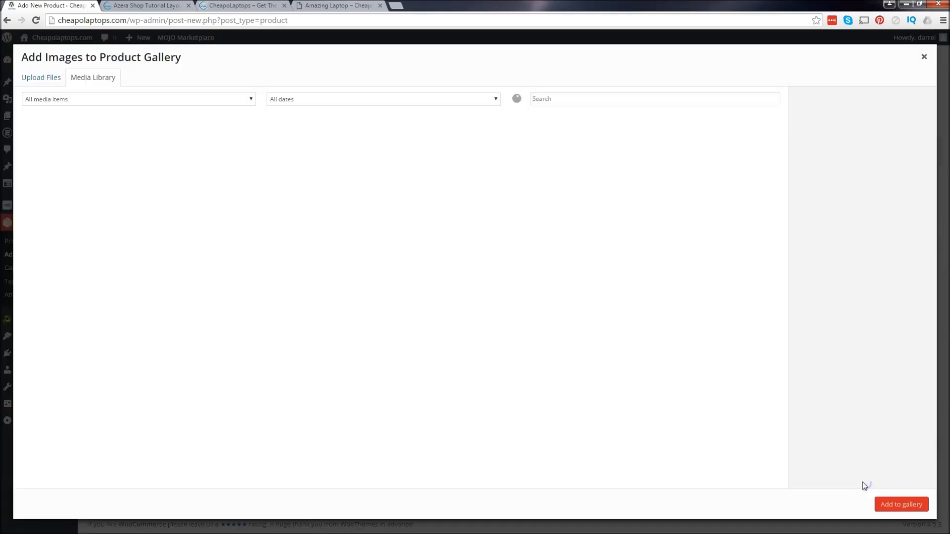
{"action": "left_click", "coordinate": [46, 79]}
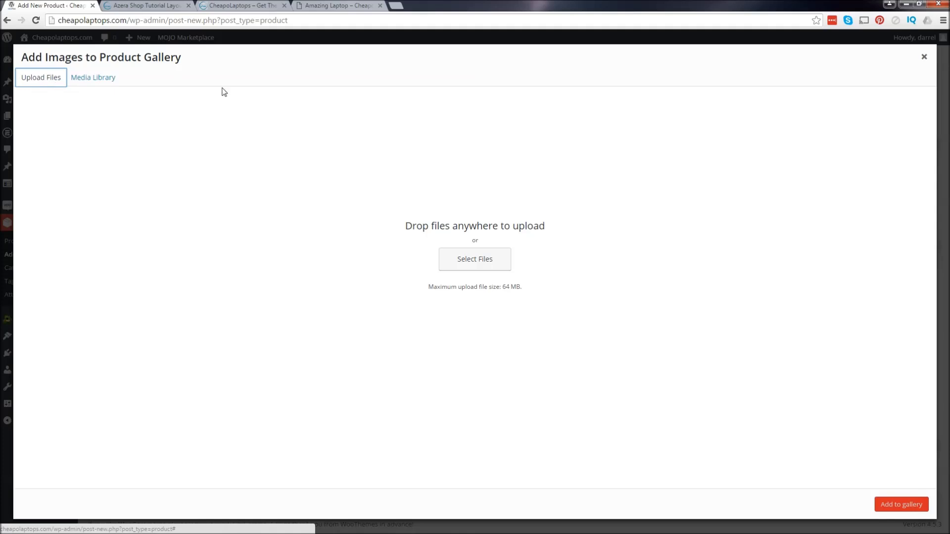
{"action": "left_click", "coordinate": [465, 267]}
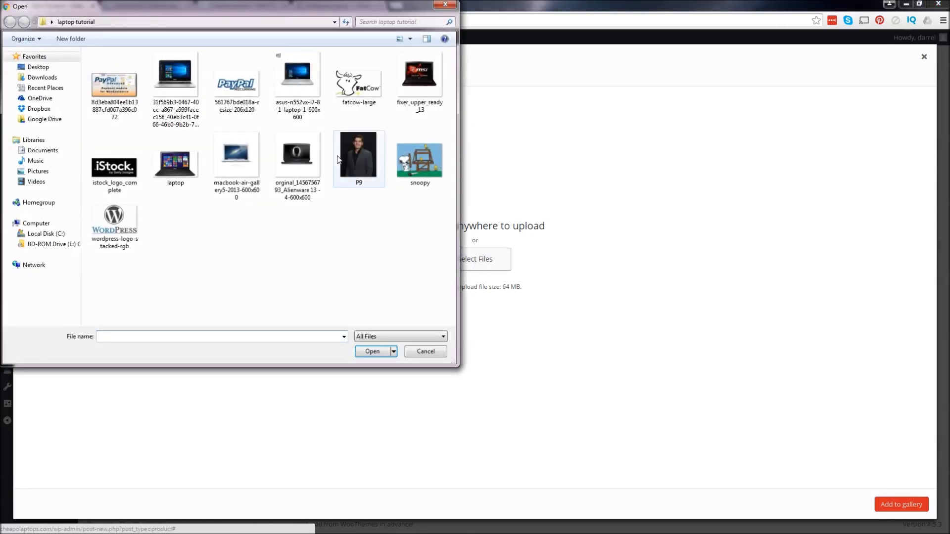
{"action": "left_click", "coordinate": [294, 79]}
{"action": "left_click", "coordinate": [372, 351]}
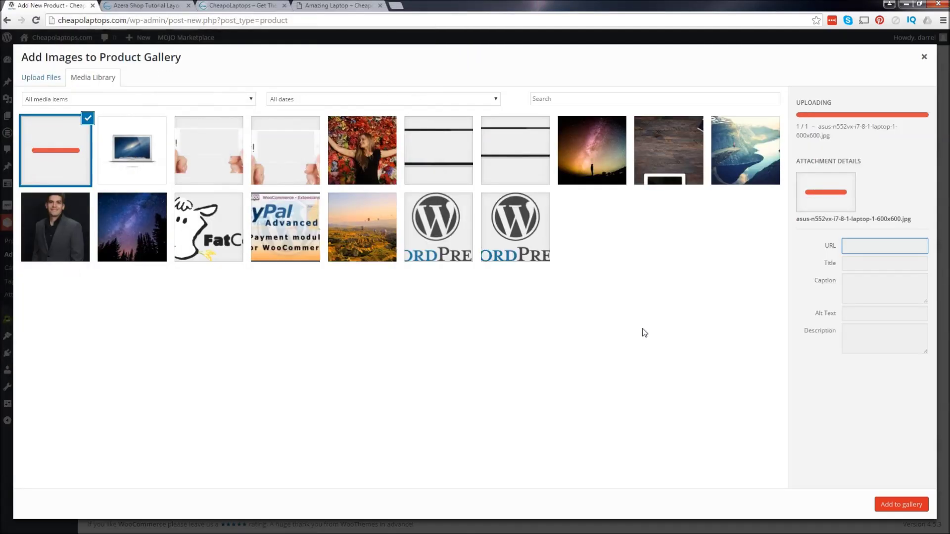
{"action": "left_click", "coordinate": [913, 505]}
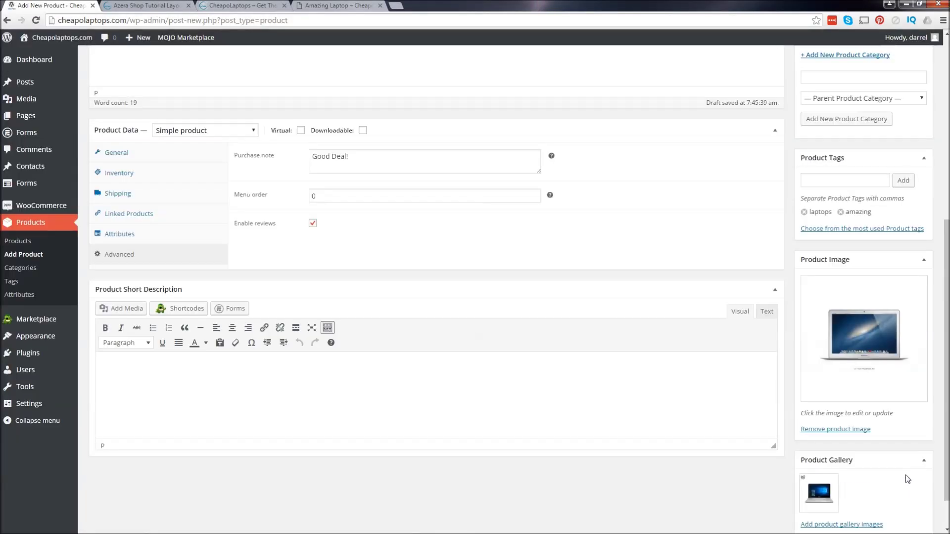
{"action": "scroll", "coordinate": [879, 453], "scroll_direction": "down", "scroll_amount": 1}
{"action": "scroll", "coordinate": [880, 454], "scroll_direction": "down", "scroll_amount": 1}
Upload a second laptop image and add it to the product gallery
{"action": "left_click", "coordinate": [844, 482]}
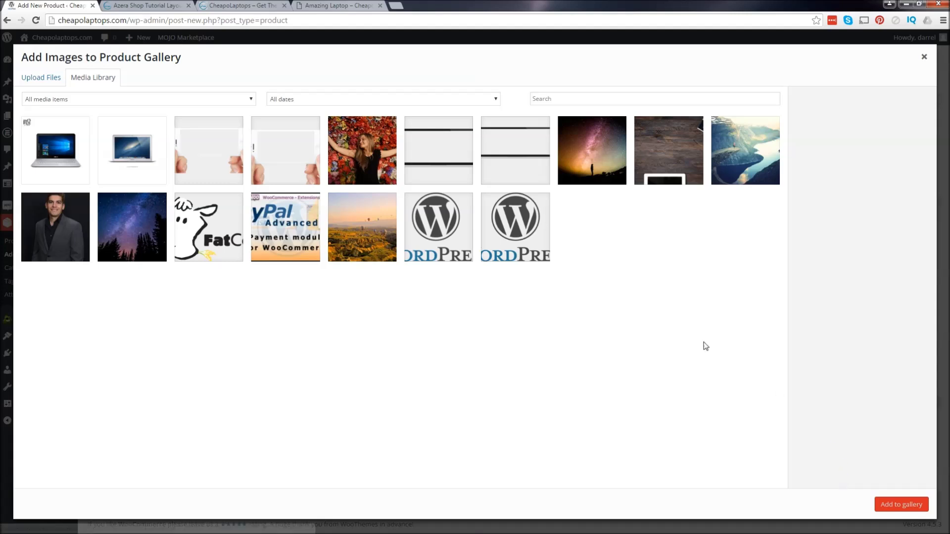
{"action": "left_click", "coordinate": [47, 80]}
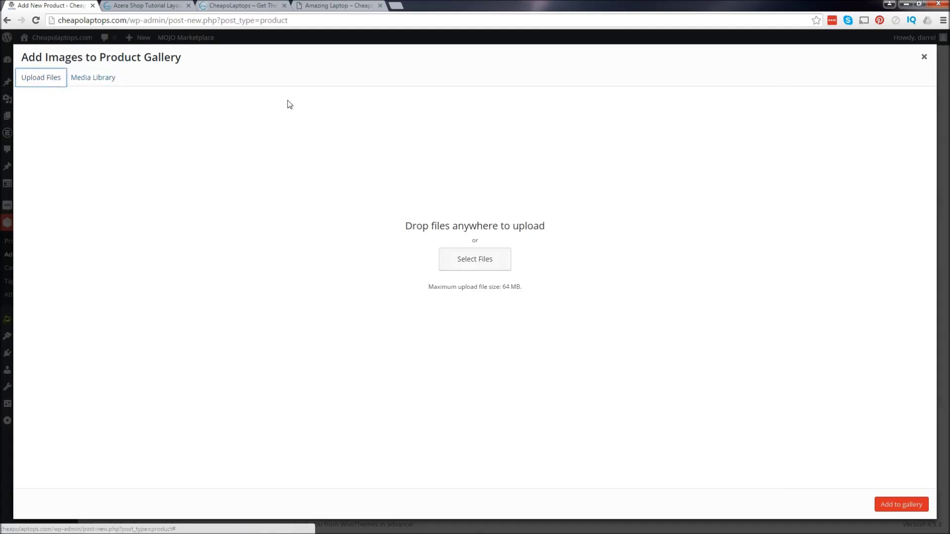
{"action": "left_click", "coordinate": [469, 260]}
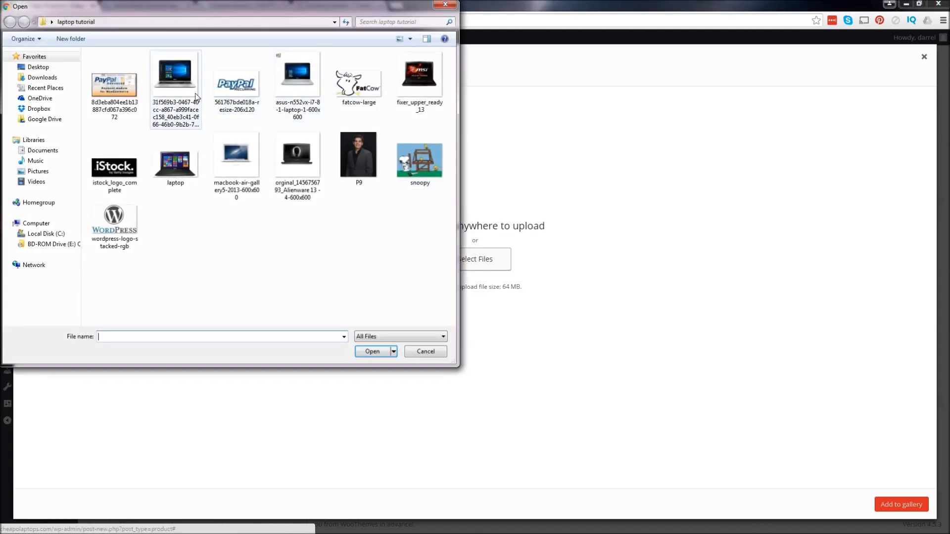
{"action": "double_click", "coordinate": [280, 98]}
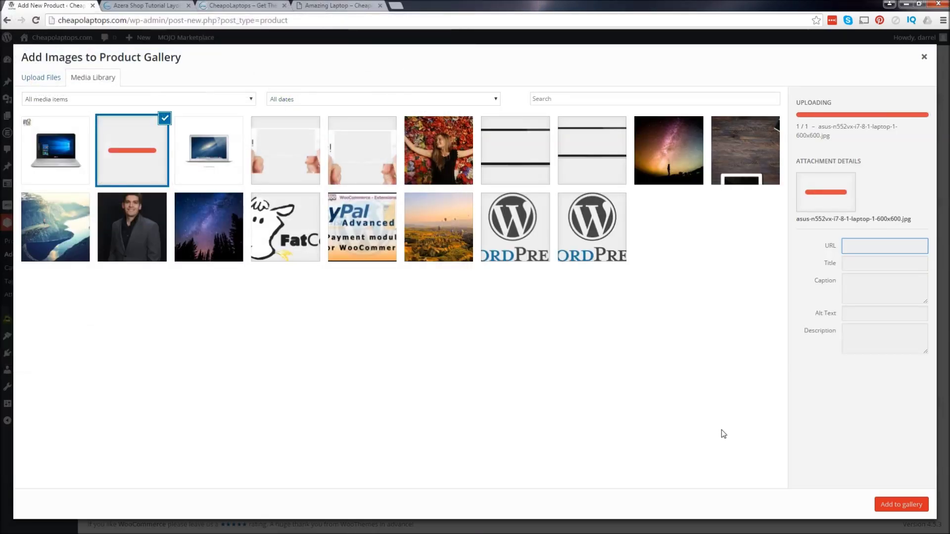
{"action": "left_click", "coordinate": [901, 505]}
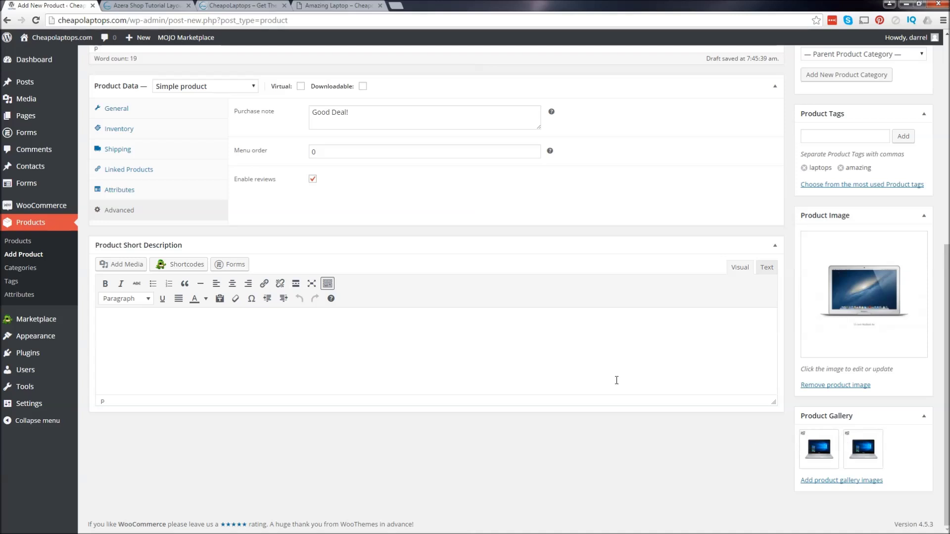
Copy the short description sentence from the reference Amazing Laptop page
{"action": "left_click", "coordinate": [185, 343]}
{"action": "left_click", "coordinate": [327, 5]}
{"action": "scroll", "coordinate": [463, 149], "scroll_direction": "up", "scroll_amount": 2}
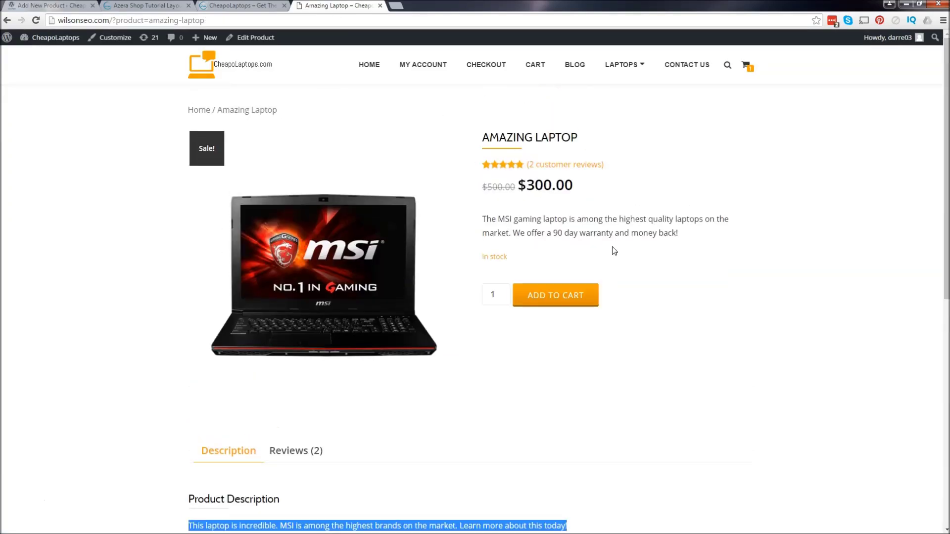
{"action": "left_click_drag", "start_coordinate": [683, 233], "coordinate": [487, 211]}
{"action": "right_click", "coordinate": [505, 217]}
{"action": "left_click", "coordinate": [517, 224]}
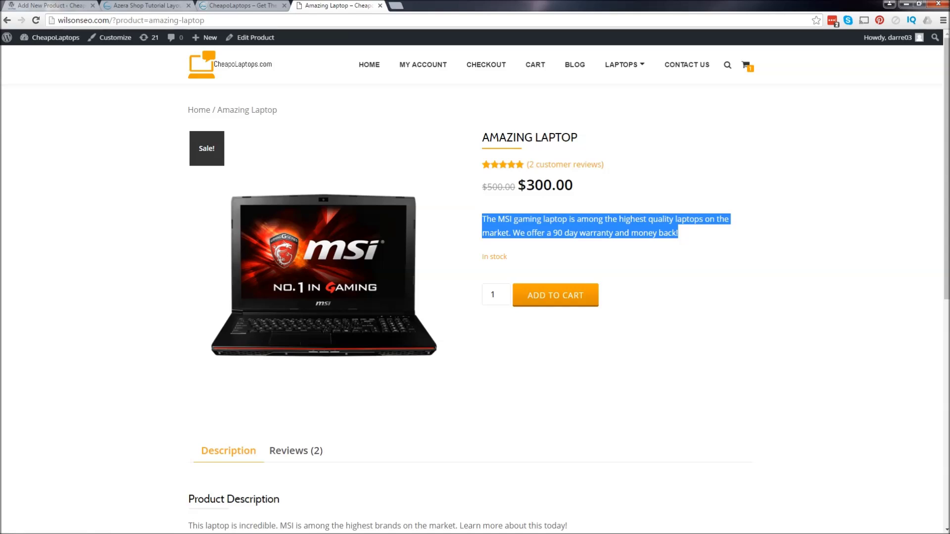
Paste it into Product Short Description and replace 'MSI' with 'amazing'
{"action": "left_click", "coordinate": [48, 5]}
{"action": "left_click", "coordinate": [264, 353]}
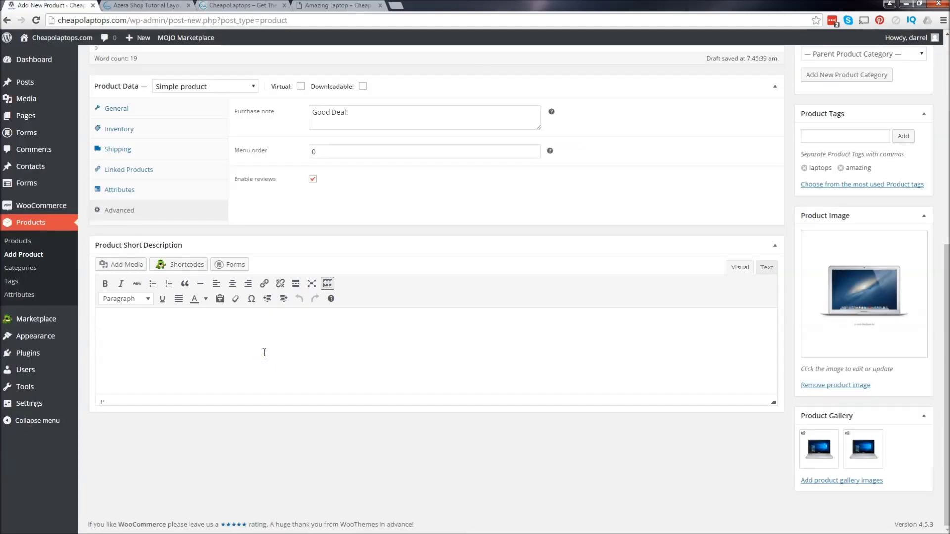
{"action": "key", "text": "ctrl+v"}
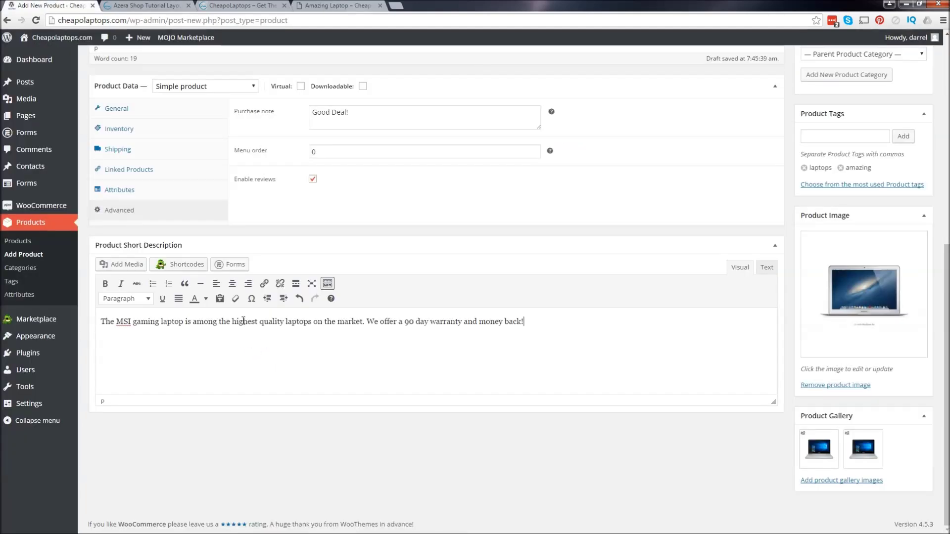
{"action": "double_click", "coordinate": [123, 322]}
{"action": "key", "text": "BackSpace"}
{"action": "type", "text": "amazing"}
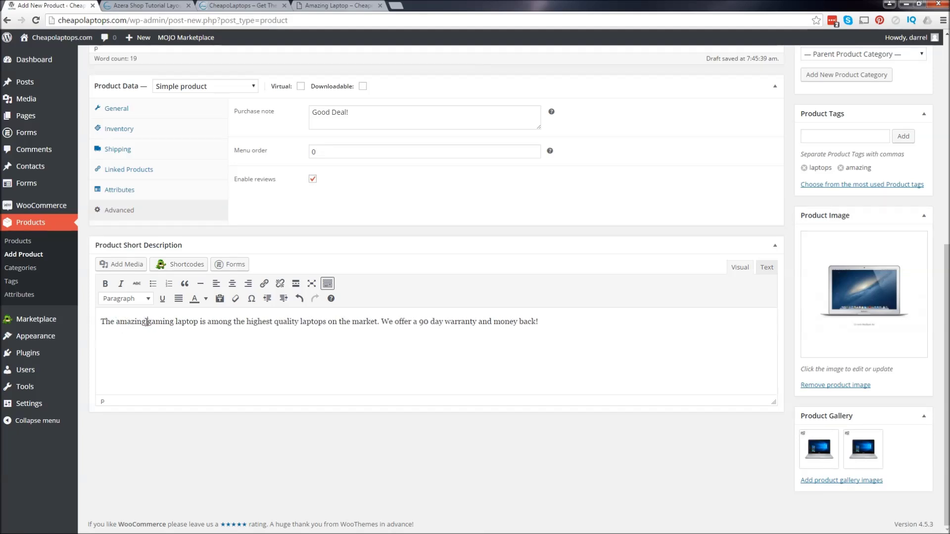
{"action": "left_click_drag", "start_coordinate": [563, 322], "coordinate": [101, 322]}
{"action": "left_click", "coordinate": [251, 371]}
{"action": "scroll", "coordinate": [398, 333], "scroll_direction": "up", "scroll_amount": 5}
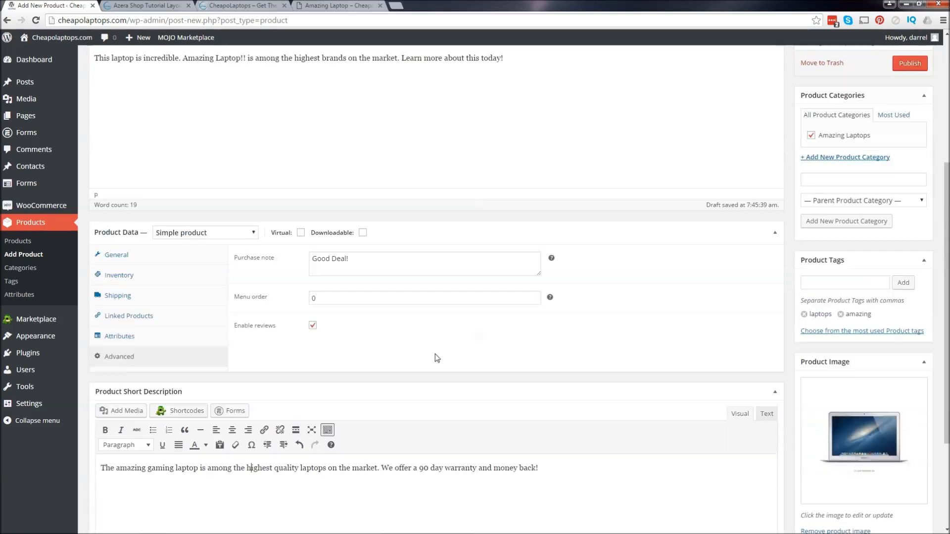
{"action": "scroll", "coordinate": [463, 332], "scroll_direction": "up", "scroll_amount": 2}
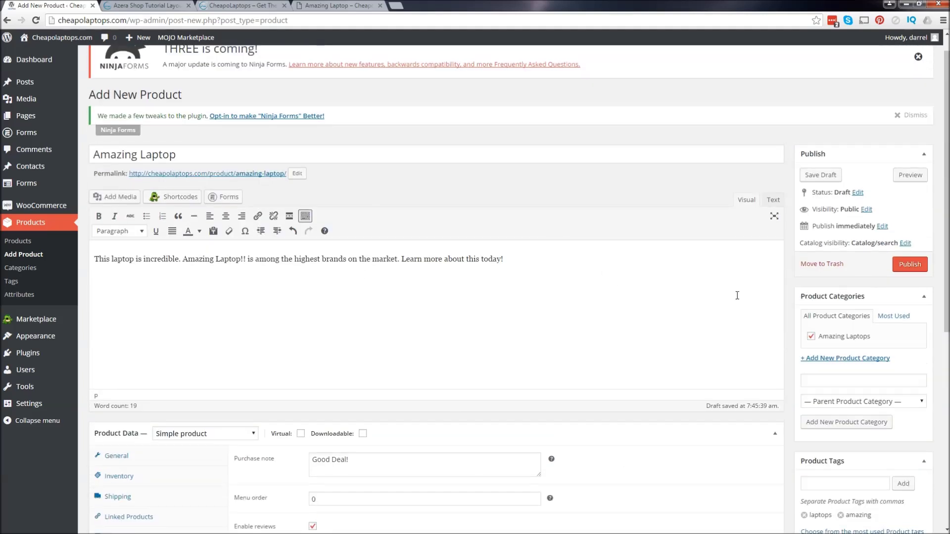
Publish Amazing Laptop and view its store page, noting the 1 in stock status
{"action": "left_click", "coordinate": [907, 267]}
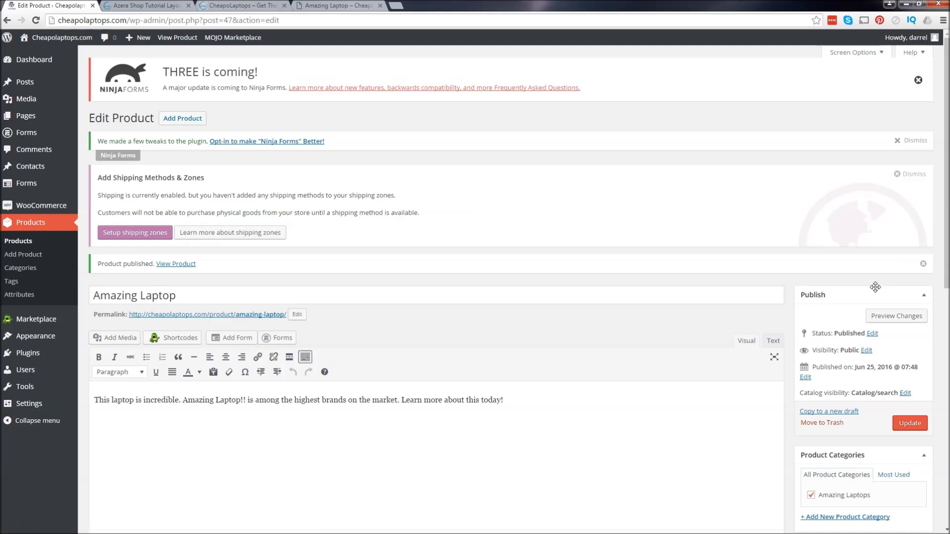
{"action": "left_click", "coordinate": [174, 37]}
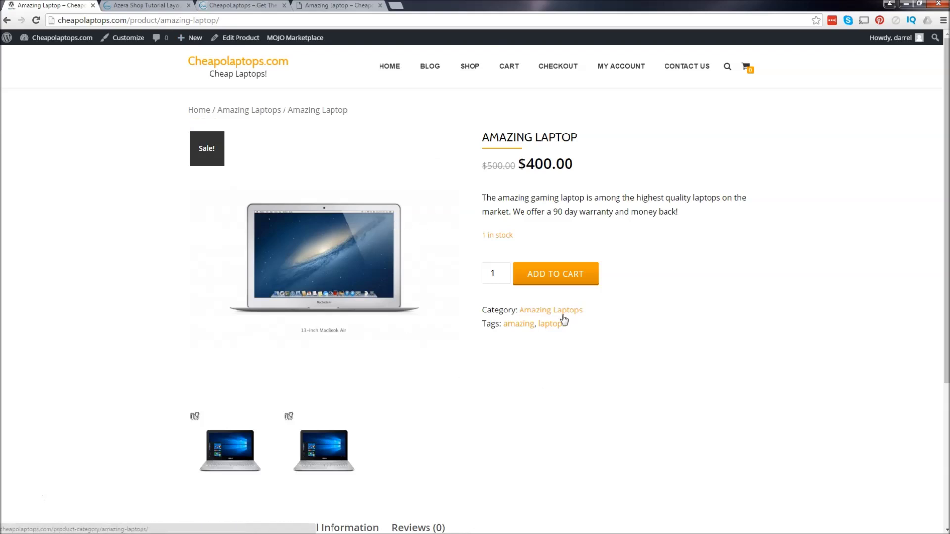
{"action": "left_click_drag", "start_coordinate": [514, 236], "coordinate": [483, 233]}
{"action": "scroll", "coordinate": [365, 342], "scroll_direction": "down", "scroll_amount": 2}
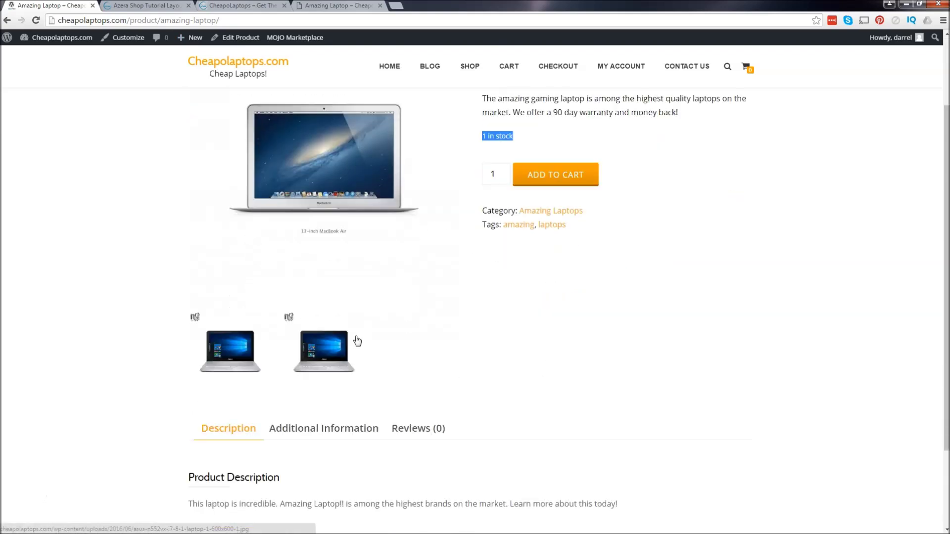
Browse the enlarged gallery images, the description, additional information and reviews tabs
{"action": "left_click", "coordinate": [322, 345]}
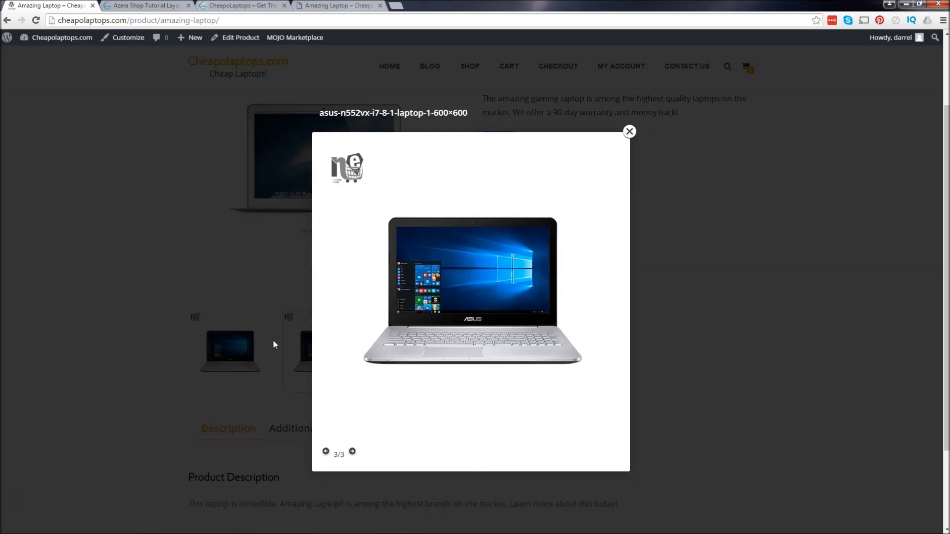
{"action": "left_click", "coordinate": [630, 131]}
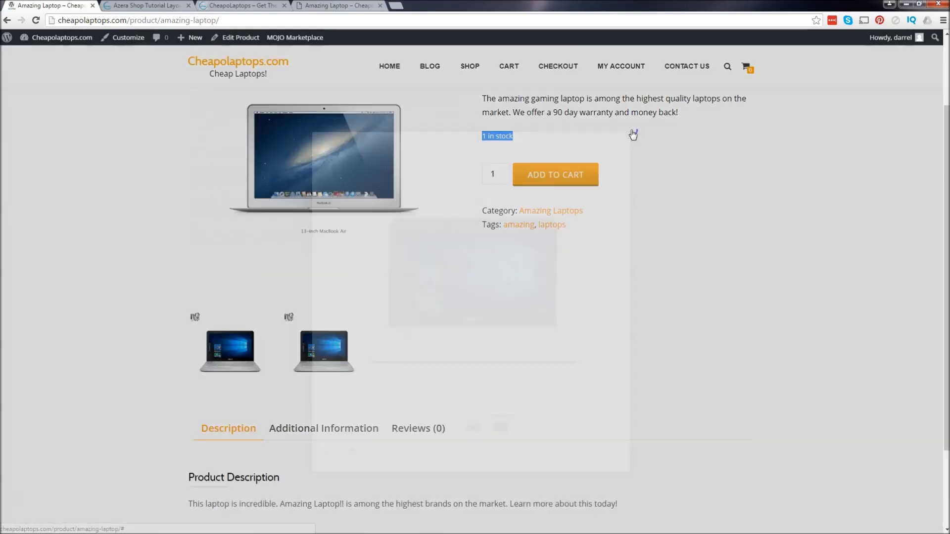
{"action": "left_click", "coordinate": [230, 349]}
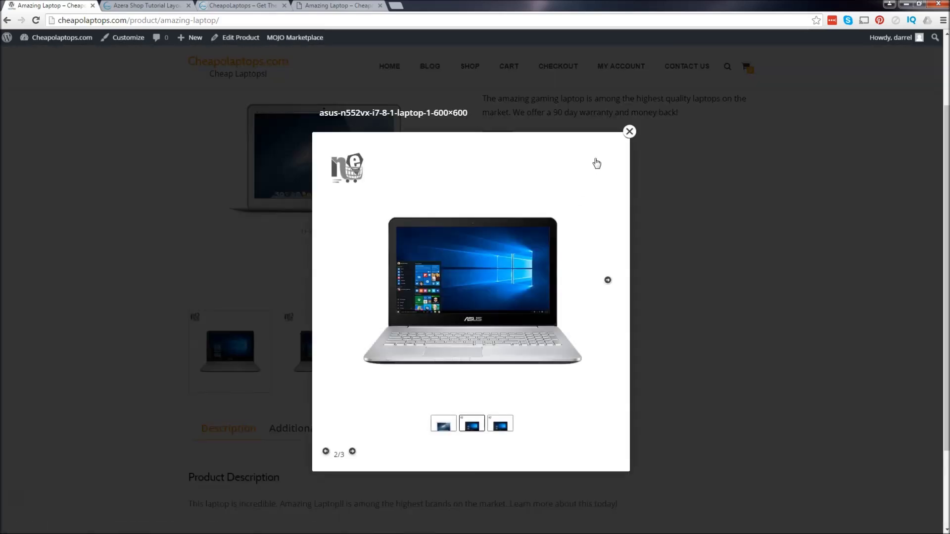
{"action": "left_click", "coordinate": [627, 131]}
{"action": "scroll", "coordinate": [490, 174], "scroll_direction": "down", "scroll_amount": 3}
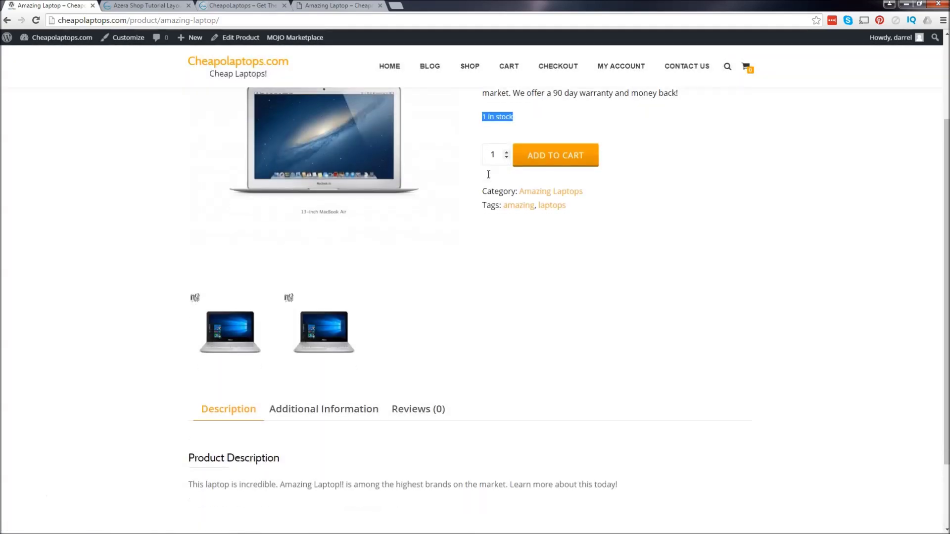
{"action": "left_click_drag", "start_coordinate": [201, 394], "coordinate": [241, 394]}
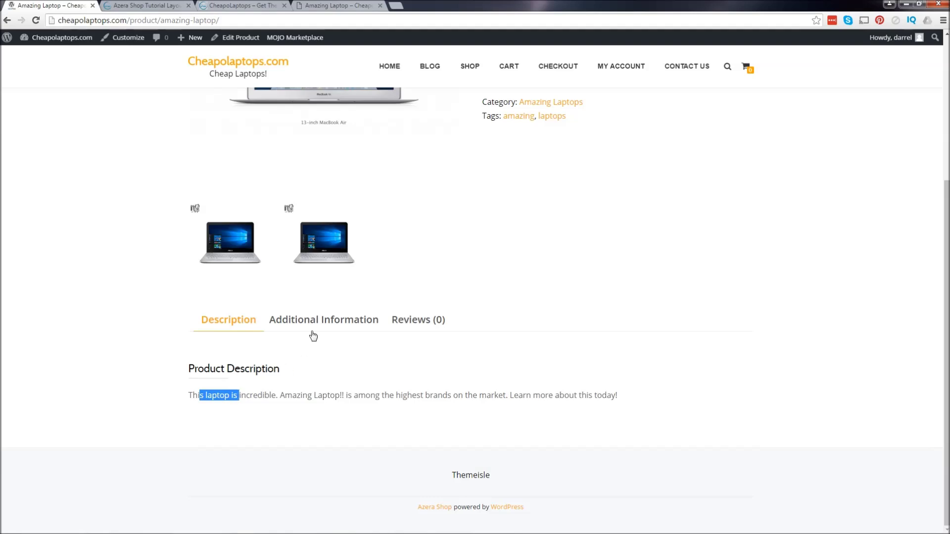
{"action": "left_click", "coordinate": [321, 320]}
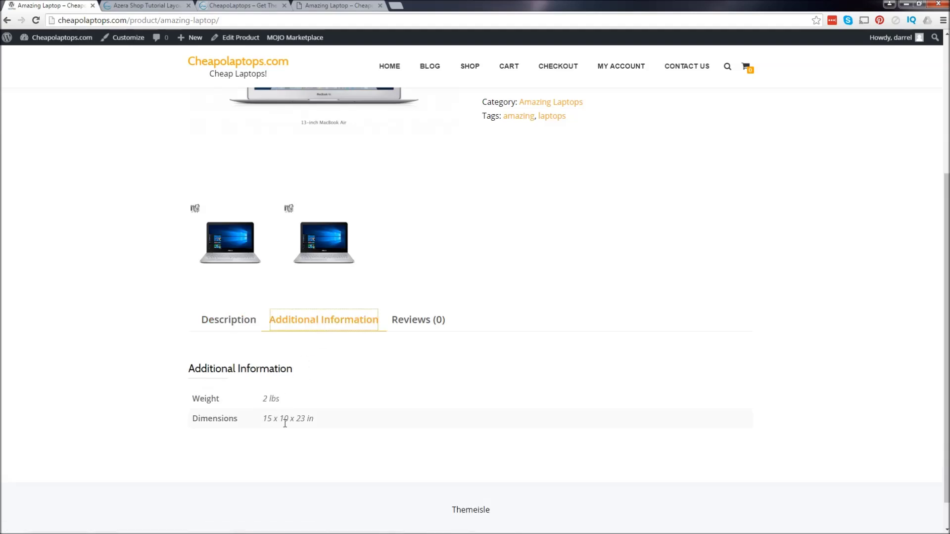
{"action": "left_click", "coordinate": [421, 321]}
Post two five-star reviews, 'Amazing!' and 'The best deal!!!'
{"action": "scroll", "coordinate": [379, 401], "scroll_direction": "down", "scroll_amount": 1}
{"action": "scroll", "coordinate": [379, 401], "scroll_direction": "down", "scroll_amount": 3}
{"action": "left_click", "coordinate": [282, 301]}
{"action": "left_click", "coordinate": [284, 345]}
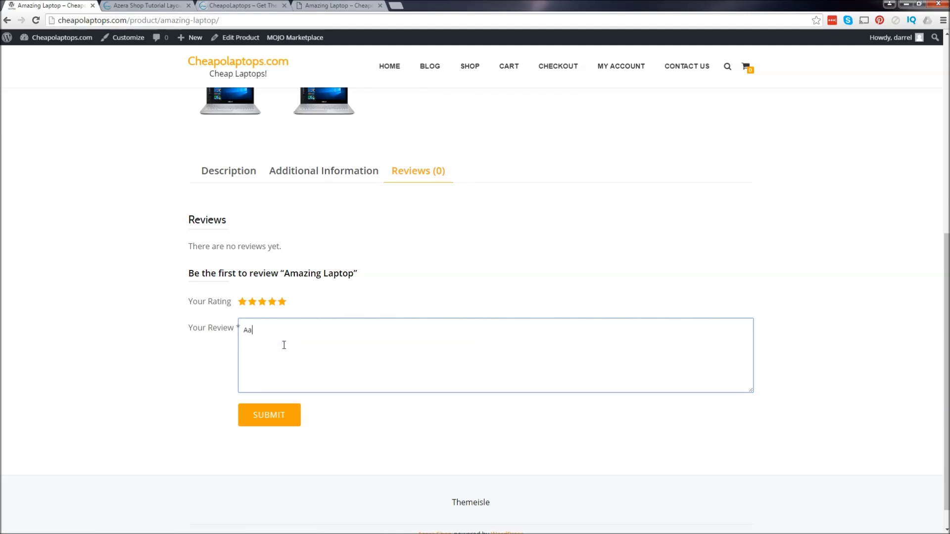
{"action": "left_click", "coordinate": [281, 412]}
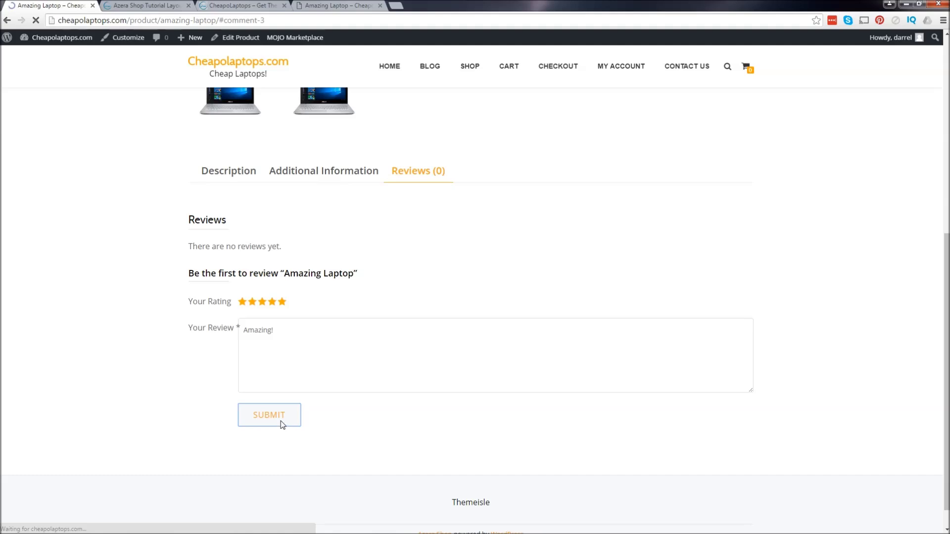
{"action": "left_click", "coordinate": [308, 327]}
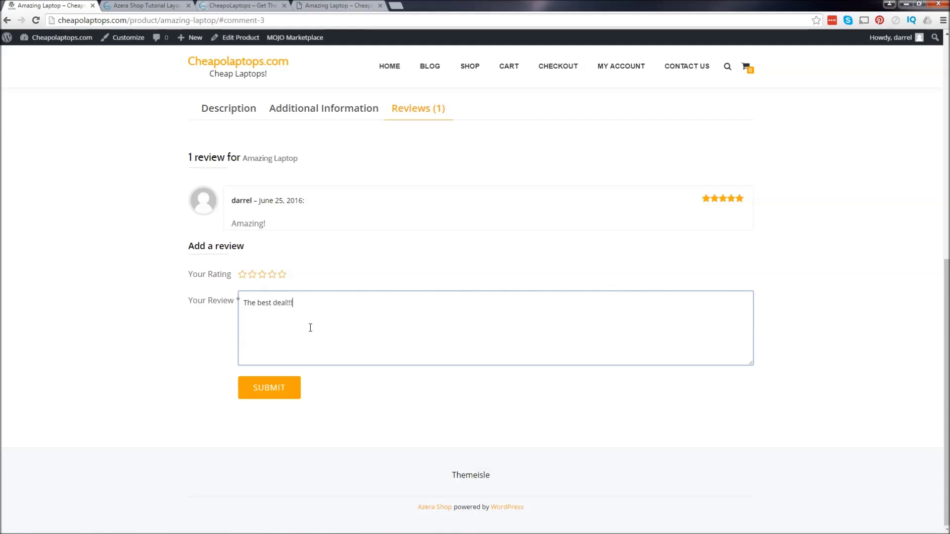
{"action": "left_click", "coordinate": [282, 275]}
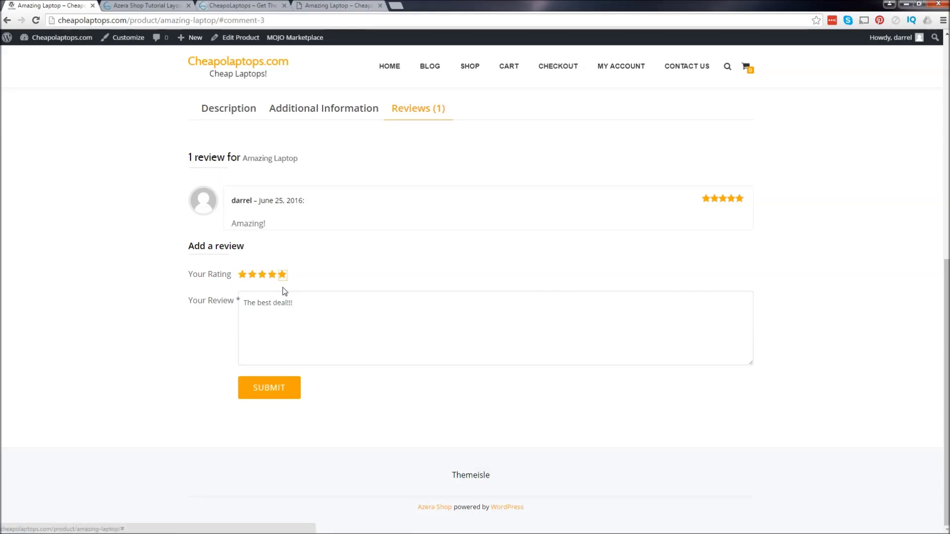
{"action": "left_click", "coordinate": [283, 384]}
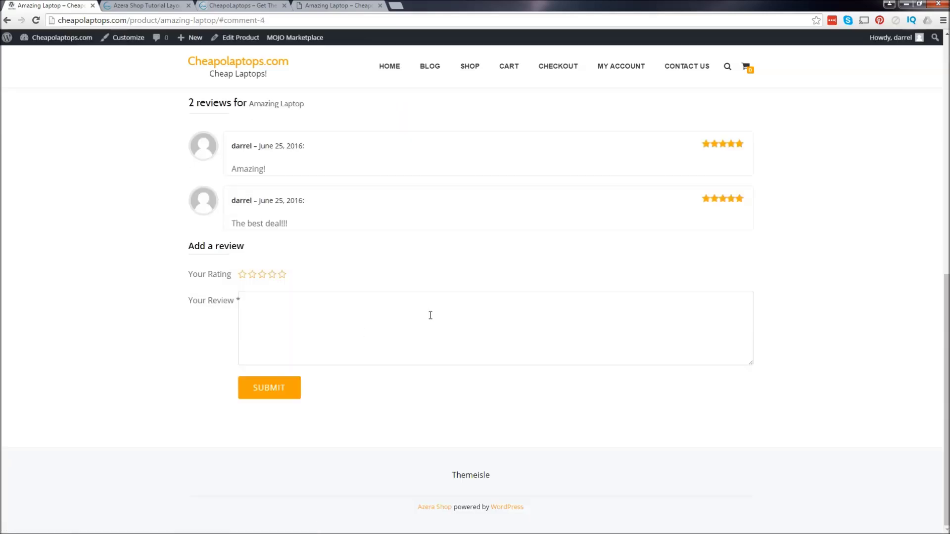
{"action": "scroll", "coordinate": [430, 317], "scroll_direction": "up", "scroll_amount": 9}
{"action": "scroll", "coordinate": [432, 319], "scroll_direction": "up", "scroll_amount": 1}
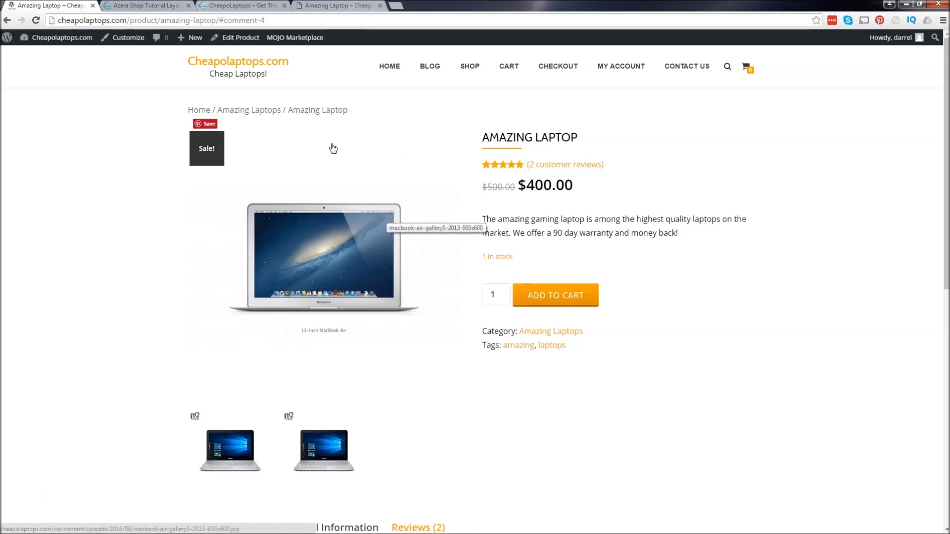
{"action": "mouse_move", "coordinate": [191, 39]}
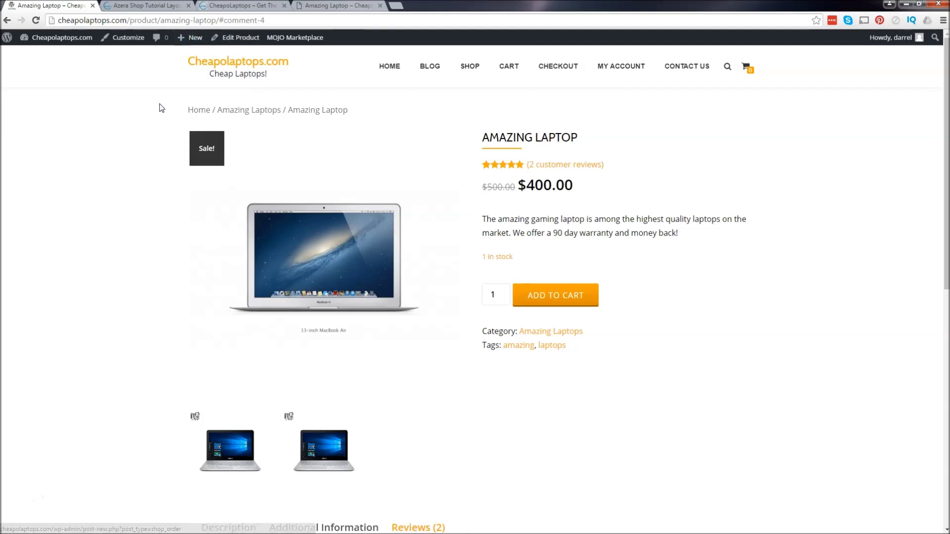
From the dashboard, start a new product titled 'AlienWare Laptop'
{"action": "mouse_move", "coordinate": [78, 45]}
{"action": "left_click", "coordinate": [54, 58]}
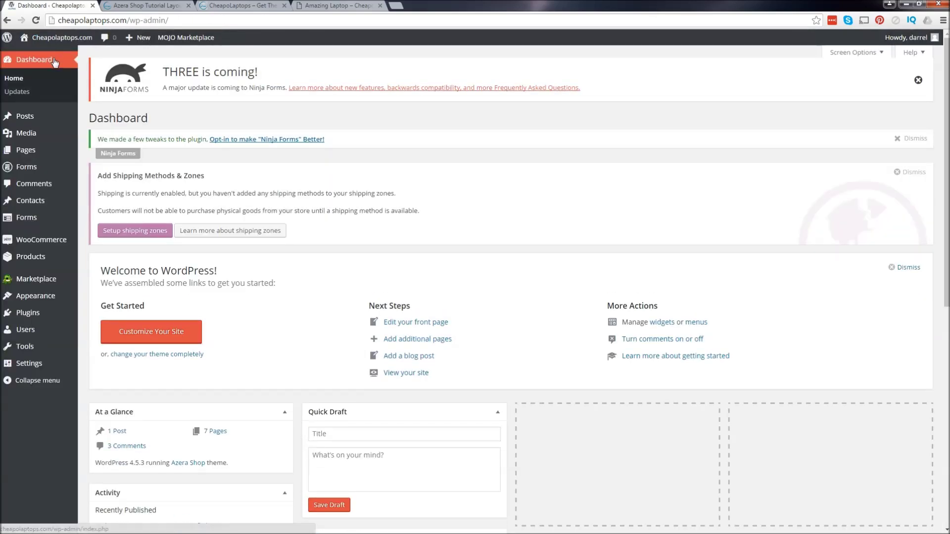
{"action": "mouse_move", "coordinate": [42, 257]}
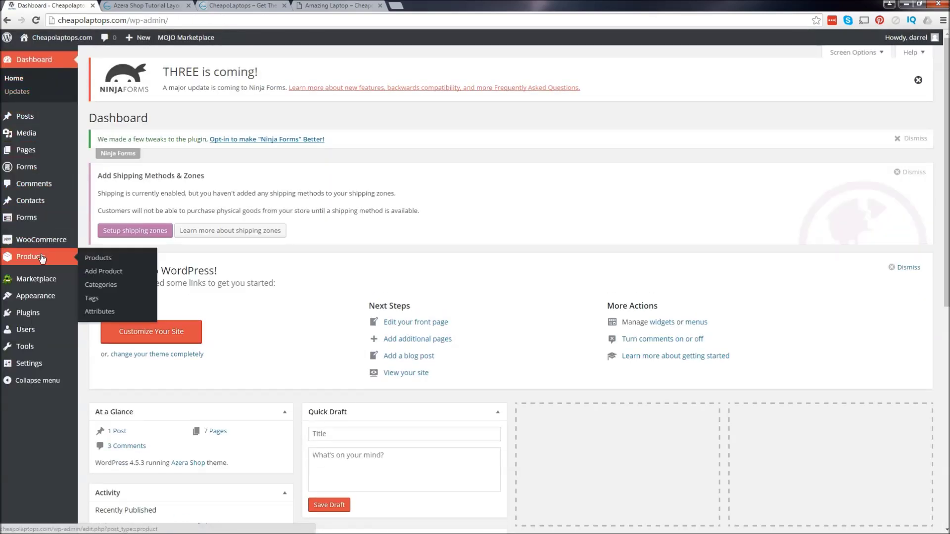
{"action": "left_click", "coordinate": [102, 272]}
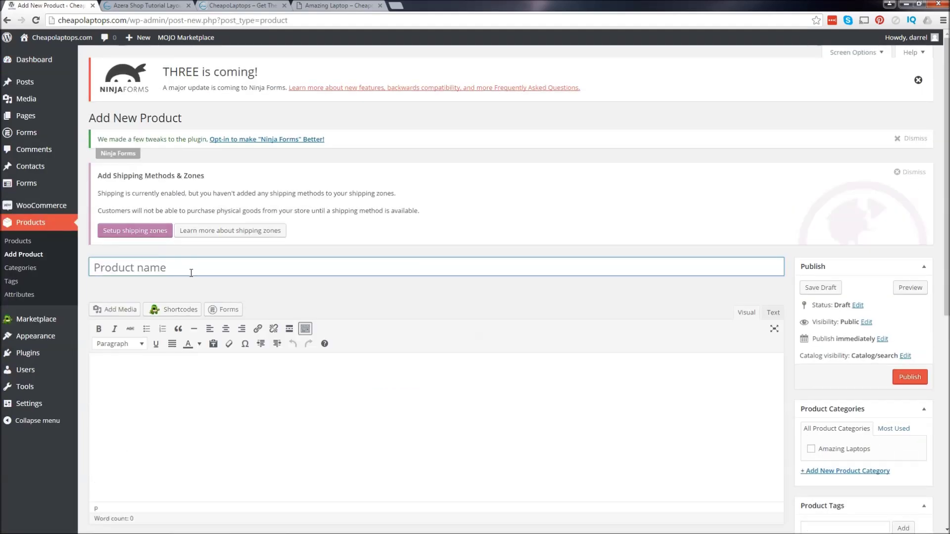
{"action": "scroll", "coordinate": [193, 270], "scroll_direction": "down", "scroll_amount": 1}
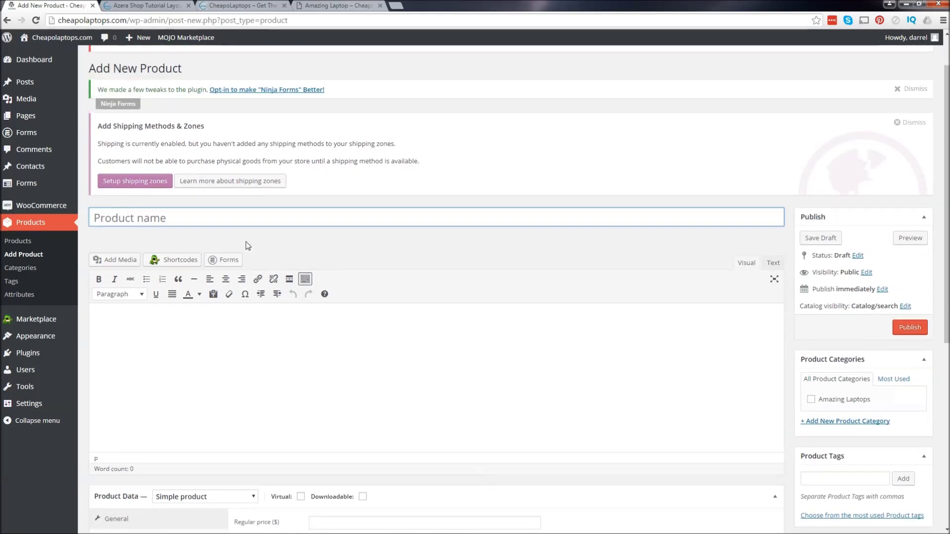
{"action": "type", "text": "G"}
{"action": "key", "text": "BackSpace"}
{"action": "type", "text": "AlienWare Laptop"}
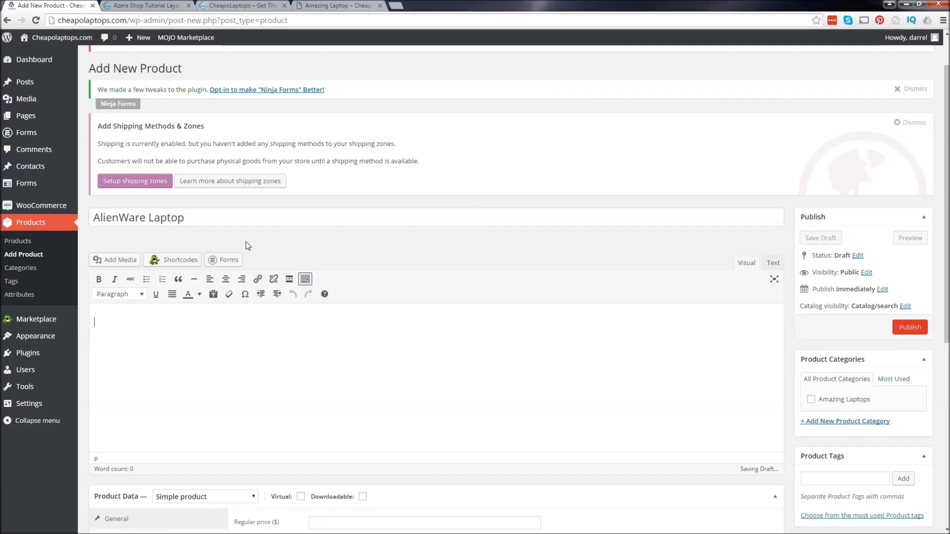
Glance at the Amazing Laptop tab, then open a blank new browser tab
{"action": "left_click", "coordinate": [333, 5]}
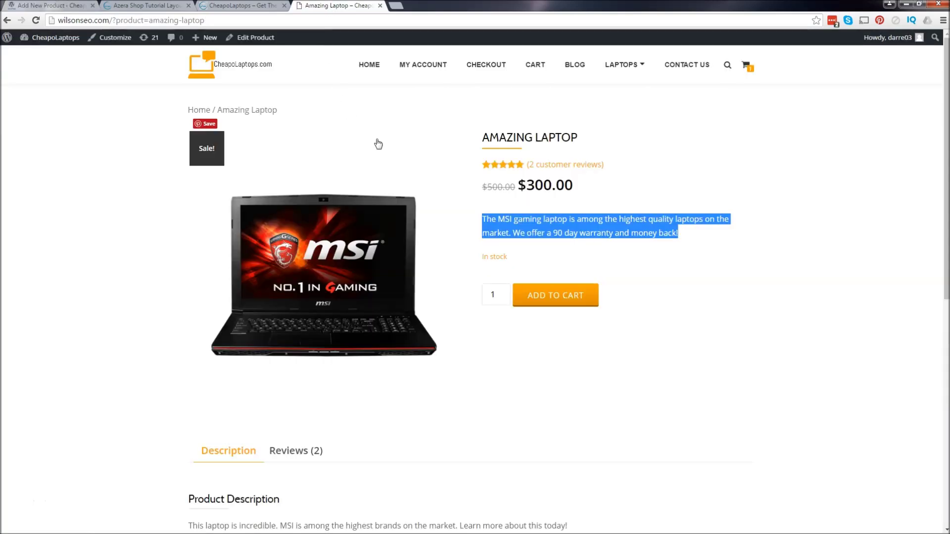
{"action": "left_click", "coordinate": [52, 5]}
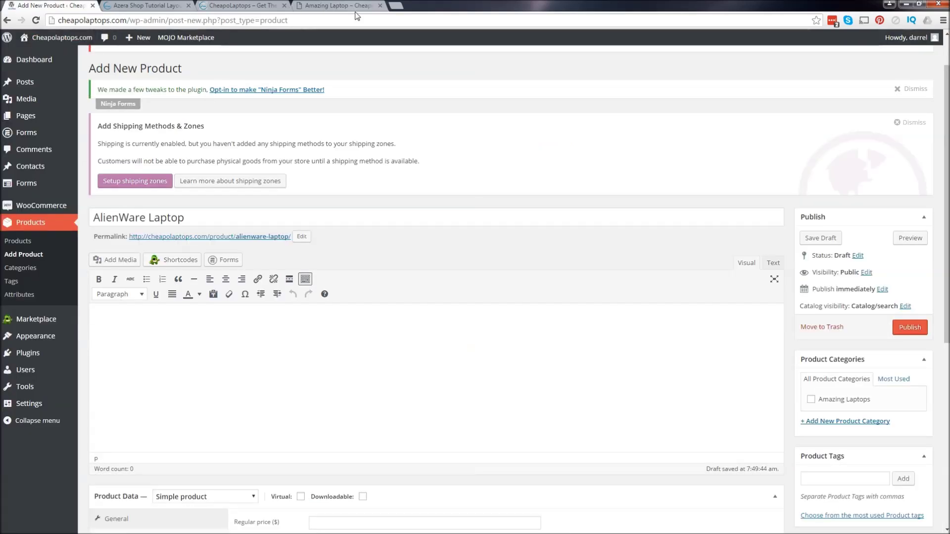
{"action": "left_click", "coordinate": [396, 6]}
Copy a Lorem ipsum paragraph from Blind Text Generator into the AlienWare Laptop description
{"action": "type", "text": "dummy"}
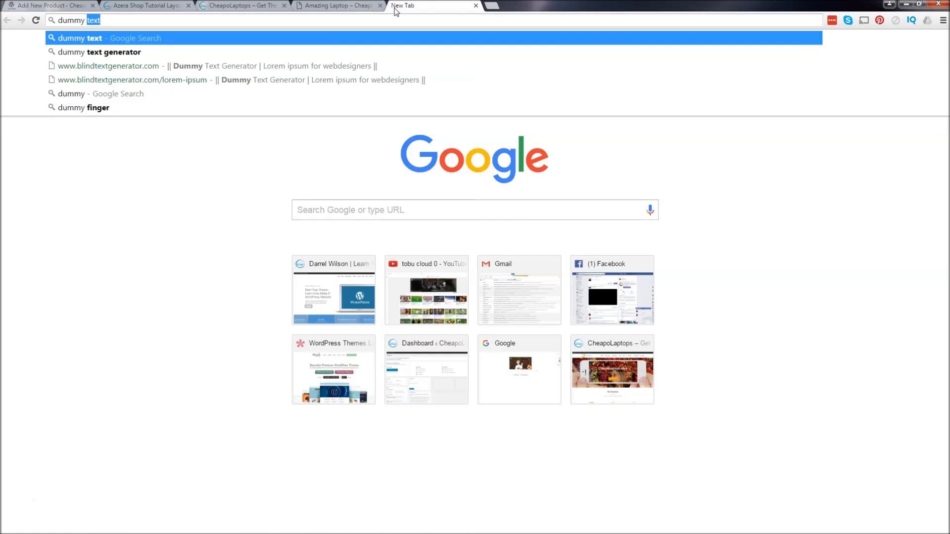
{"action": "key", "text": "Return"}
{"action": "left_click", "coordinate": [272, 130]}
{"action": "left_click_drag", "start_coordinate": [474, 167], "coordinate": [431, 121]}
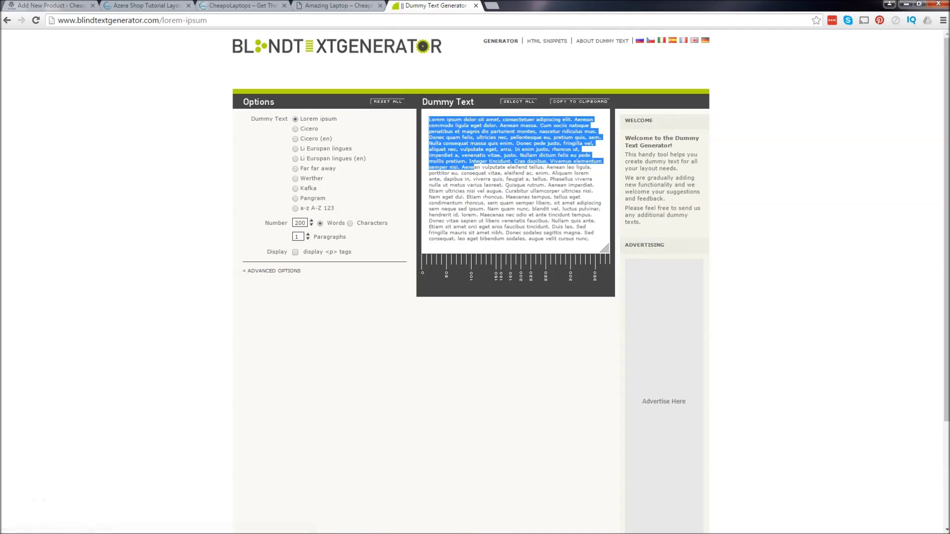
{"action": "left_click", "coordinate": [65, 5]}
{"action": "left_click", "coordinate": [292, 373]}
{"action": "key", "text": "ctrl+v"}
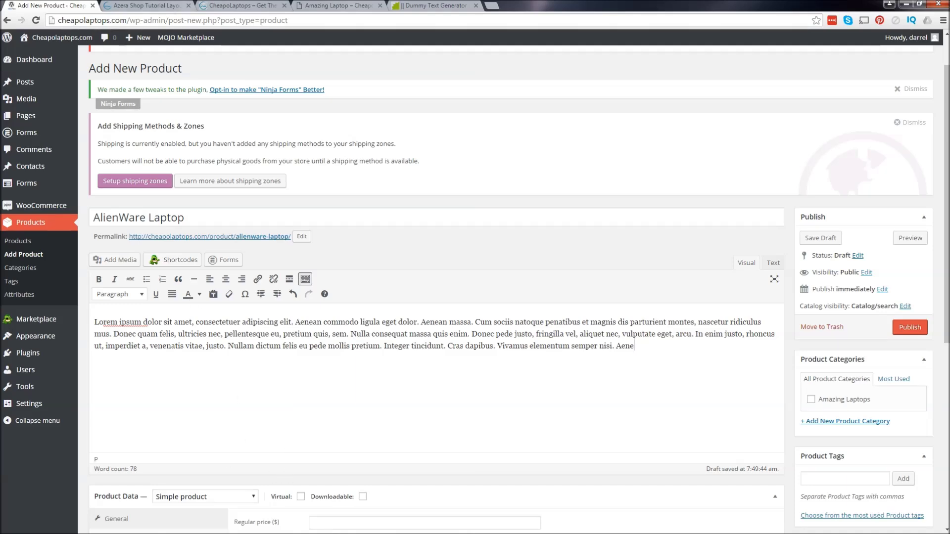
Create the new product category 'Alienware Laptops', checking Amazing Laptop for reference
{"action": "left_click", "coordinate": [243, 5]}
{"action": "left_click", "coordinate": [339, 5]}
{"action": "scroll", "coordinate": [336, 274], "scroll_direction": "down", "scroll_amount": 4}
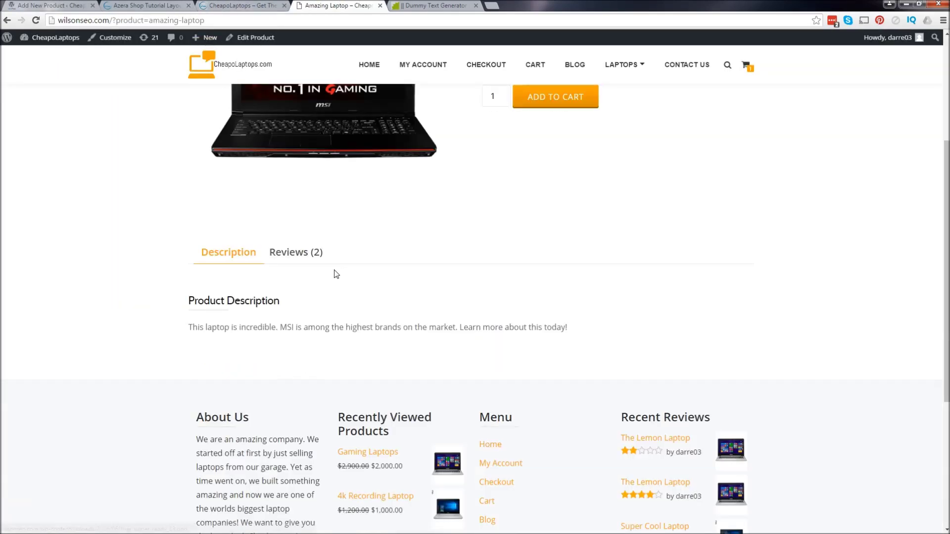
{"action": "scroll", "coordinate": [365, 371], "scroll_direction": "up", "scroll_amount": 4}
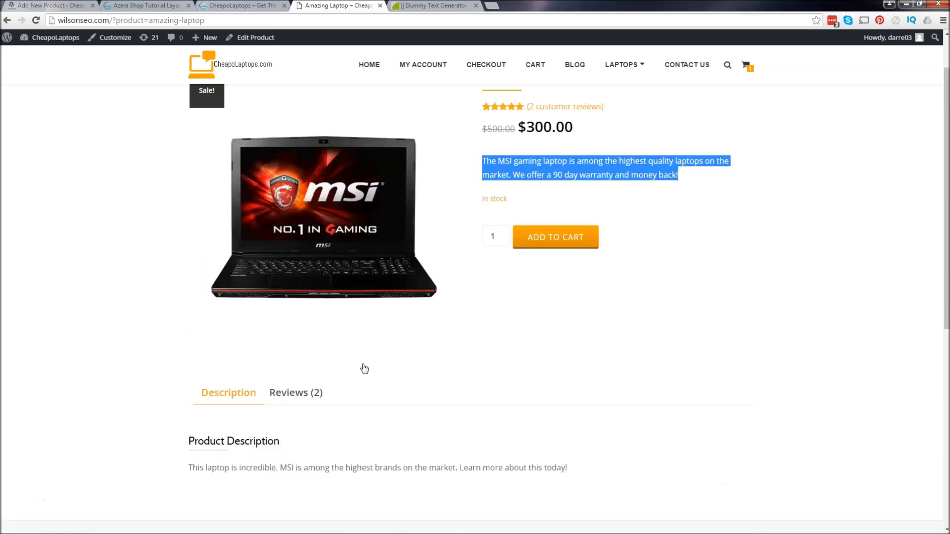
{"action": "left_click", "coordinate": [58, 5]}
{"action": "scroll", "coordinate": [276, 295], "scroll_direction": "down", "scroll_amount": 3}
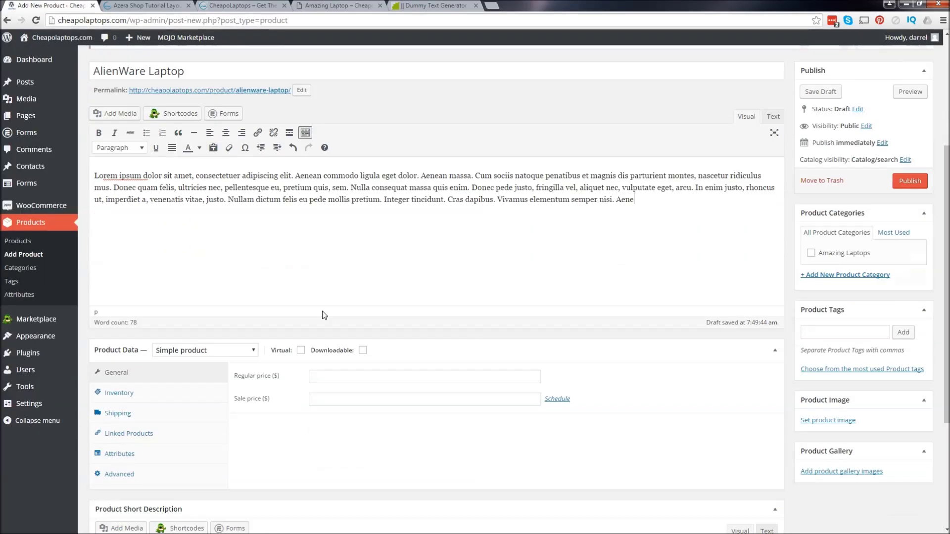
{"action": "left_click", "coordinate": [841, 274]}
{"action": "type", "text": "Alienware"}
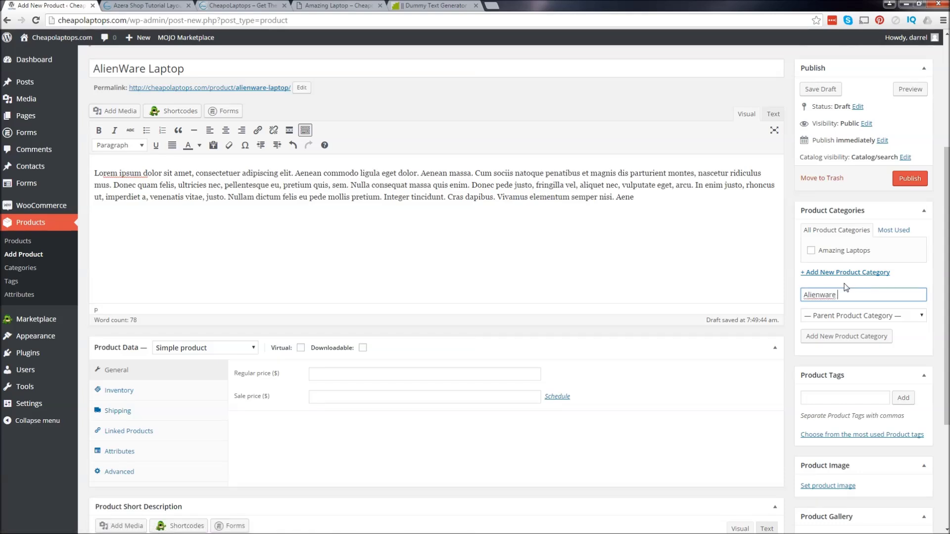
{"action": "type", "text": " Laptops"}
{"action": "left_click", "coordinate": [847, 337]}
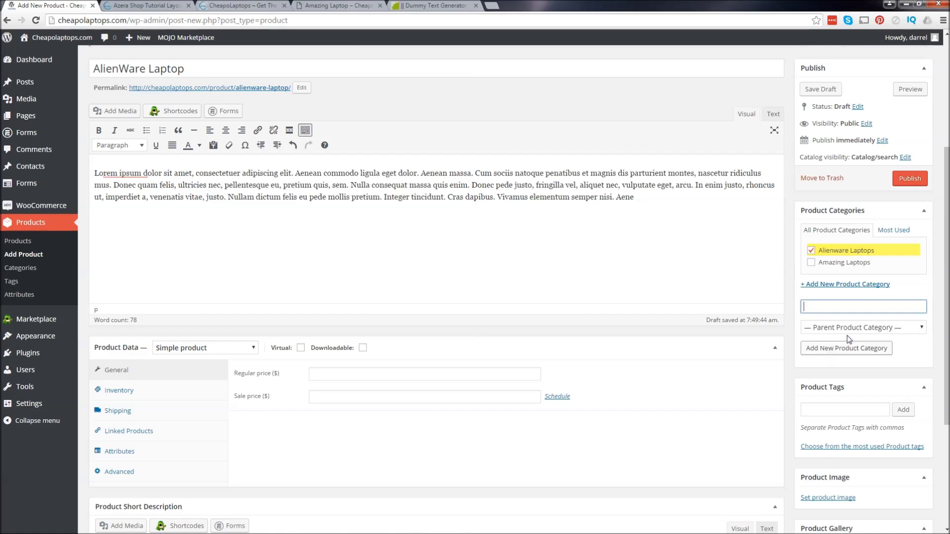
Set the regular price to 500
{"action": "scroll", "coordinate": [684, 308], "scroll_direction": "down", "scroll_amount": 1}
{"action": "left_click", "coordinate": [404, 324]}
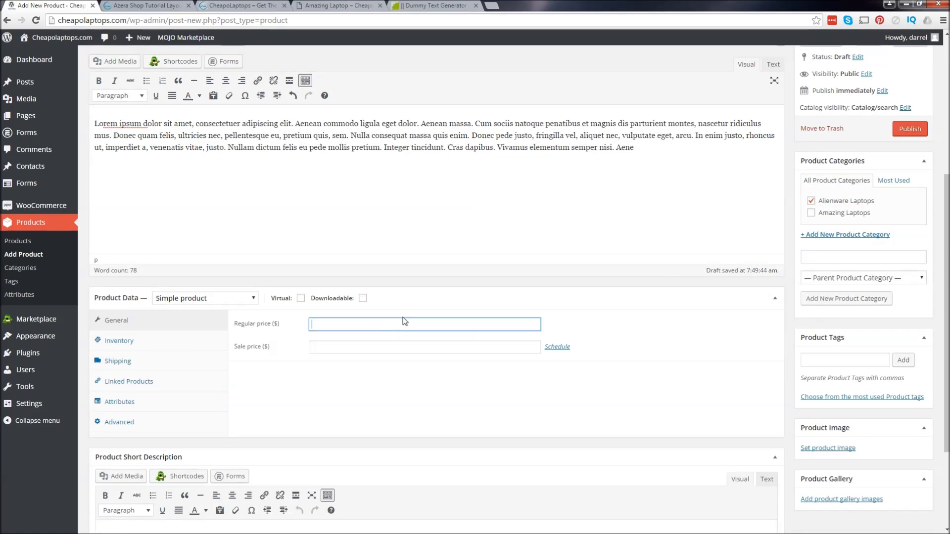
{"action": "type", "text": "500"}
{"action": "key", "text": "Tab"}
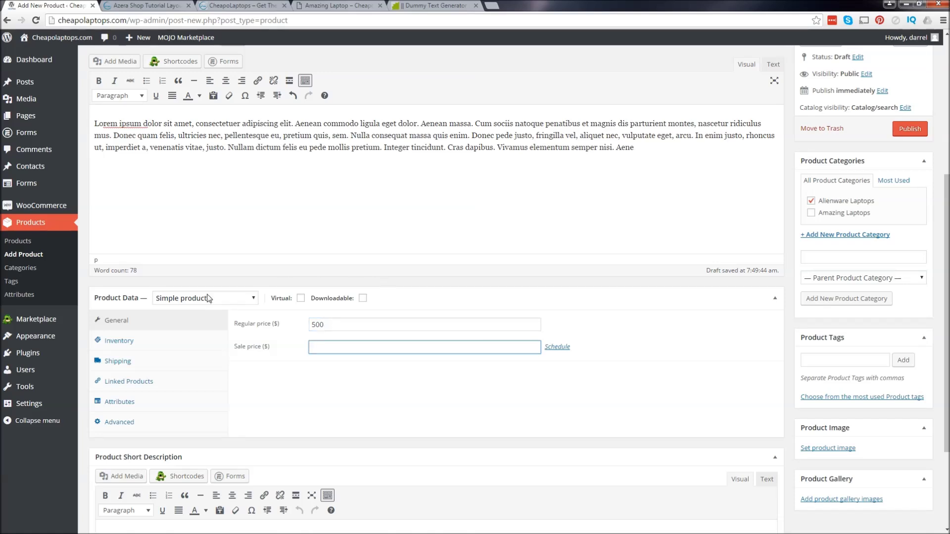
Add Amazing Laptop as an up-sell under Linked Products
{"action": "left_click", "coordinate": [157, 342]}
{"action": "scroll", "coordinate": [250, 277], "scroll_direction": "down", "scroll_amount": 1}
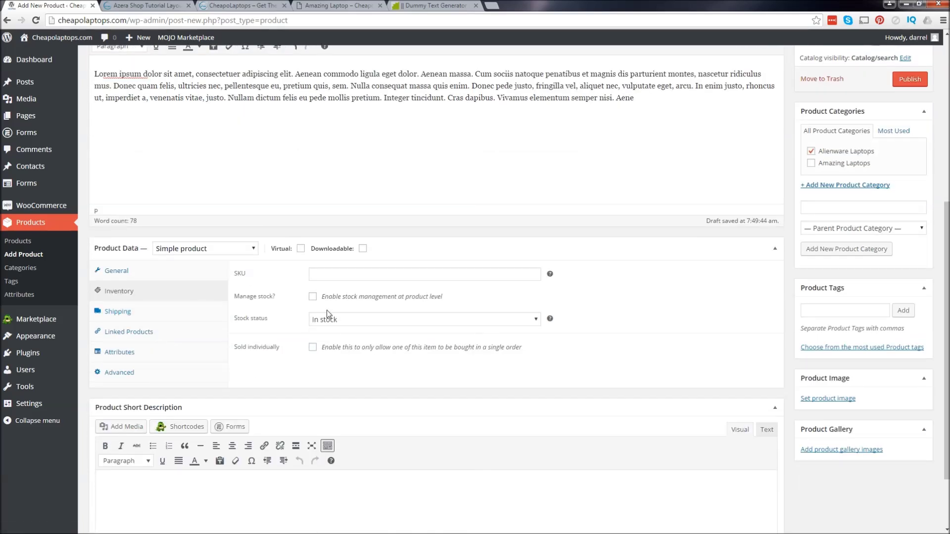
{"action": "left_click", "coordinate": [159, 310]}
{"action": "left_click", "coordinate": [161, 333]}
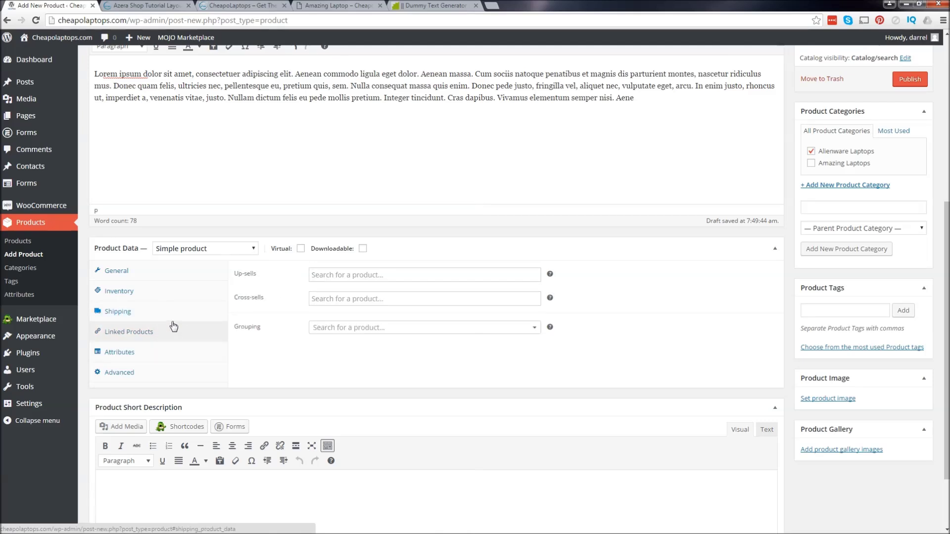
{"action": "left_click", "coordinate": [327, 276]}
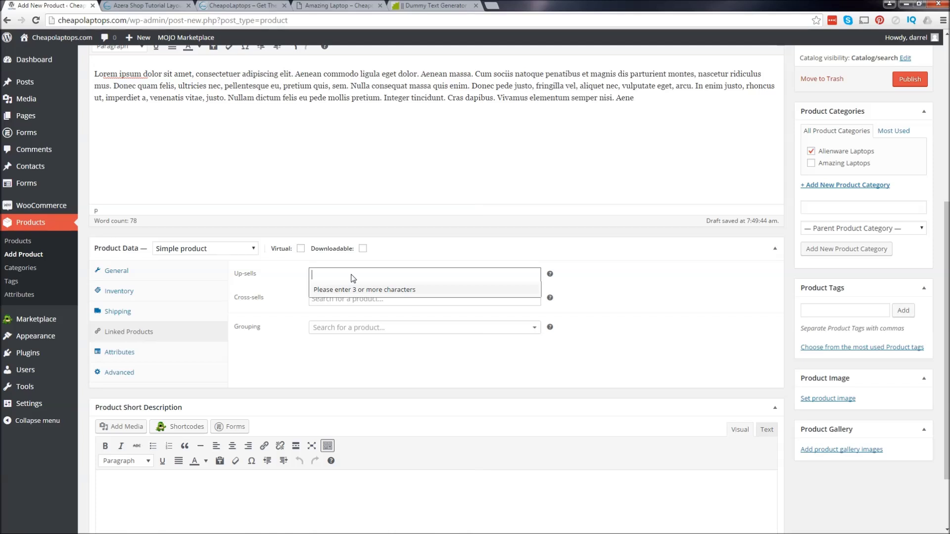
{"action": "type", "text": "amazing"}
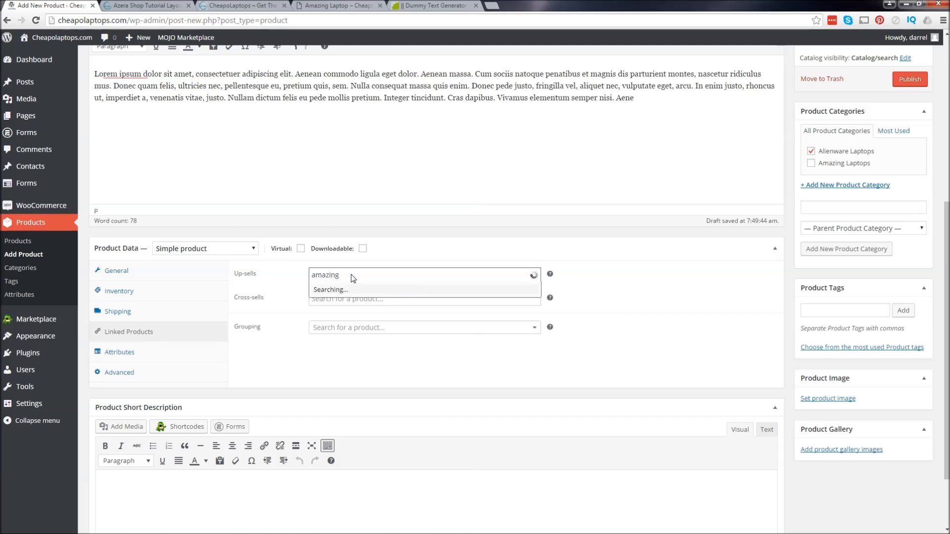
{"action": "left_click", "coordinate": [361, 291]}
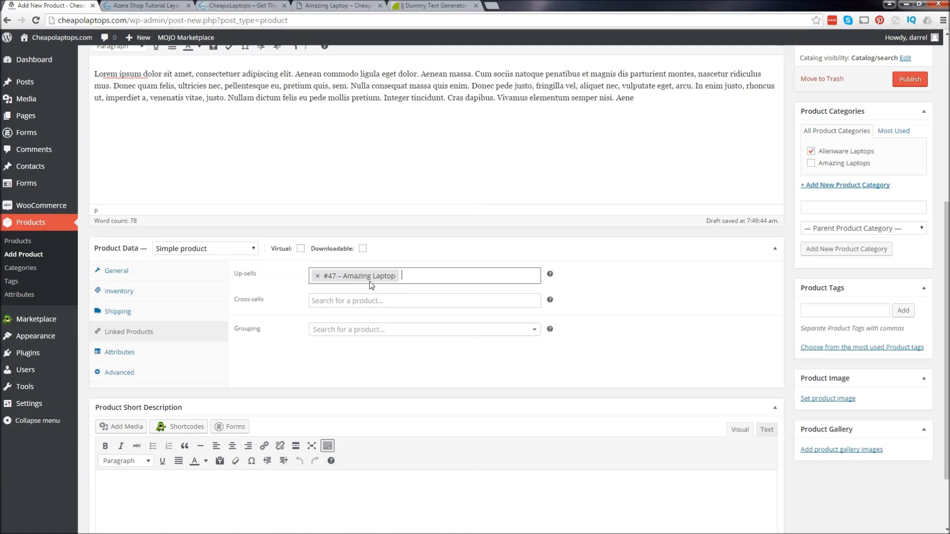
{"action": "scroll", "coordinate": [365, 339], "scroll_direction": "down", "scroll_amount": 2}
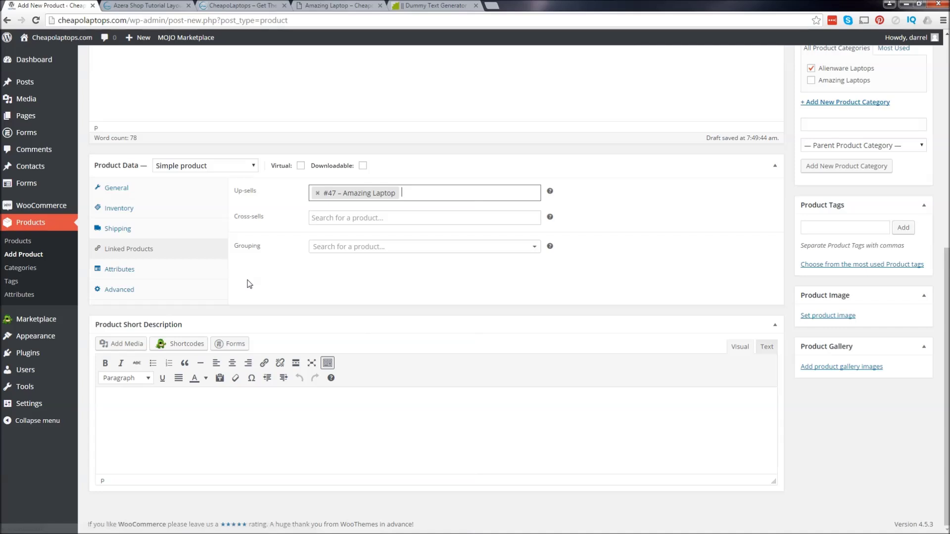
{"action": "left_click", "coordinate": [820, 319]}
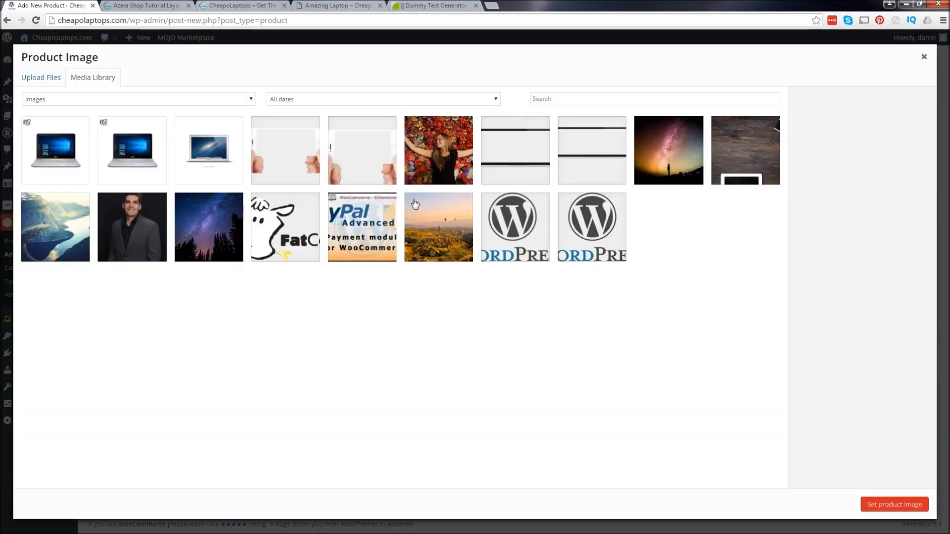
Upload the Alienware laptop image and set it as the product image
{"action": "left_click", "coordinate": [48, 77]}
{"action": "left_click", "coordinate": [474, 261]}
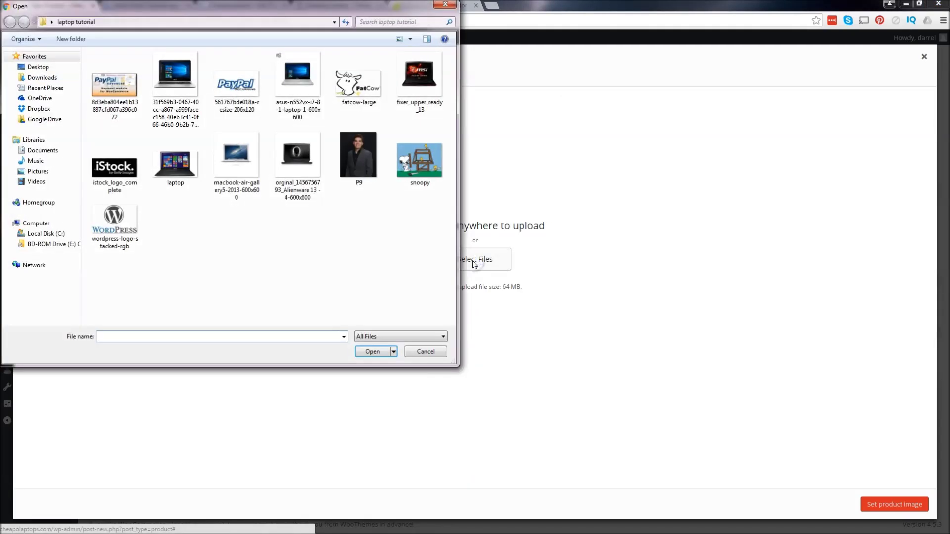
{"action": "double_click", "coordinate": [298, 156]}
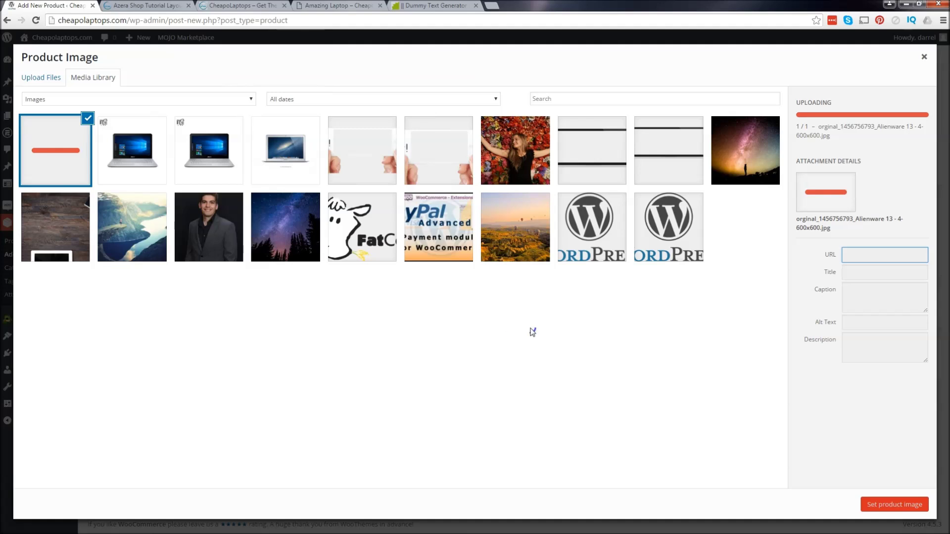
{"action": "left_click", "coordinate": [891, 503]}
Write the short description, correcting 'overated' to 'overrated'
{"action": "left_click", "coordinate": [497, 411]}
{"action": "type", "text": "Th"}
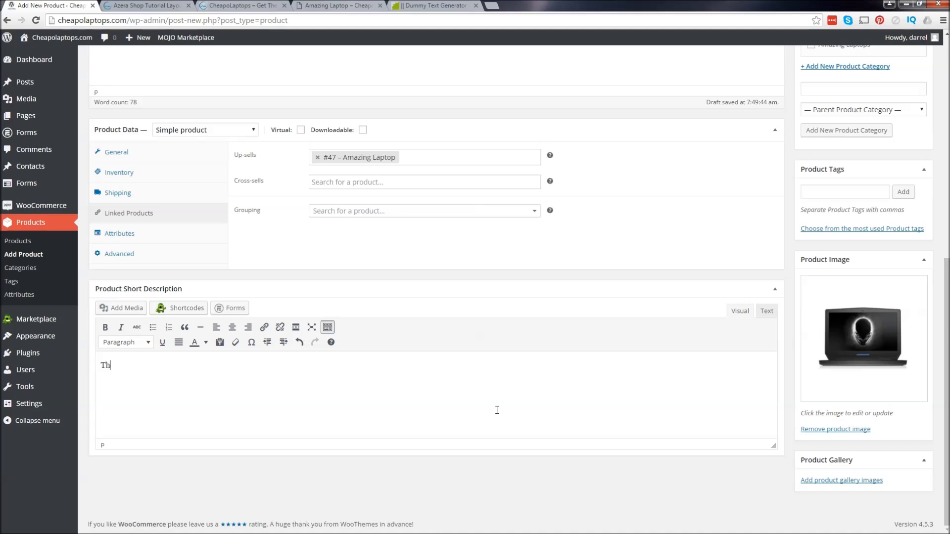
{"action": "type", "text": "e alienware laptops are the most expensive and overate"}
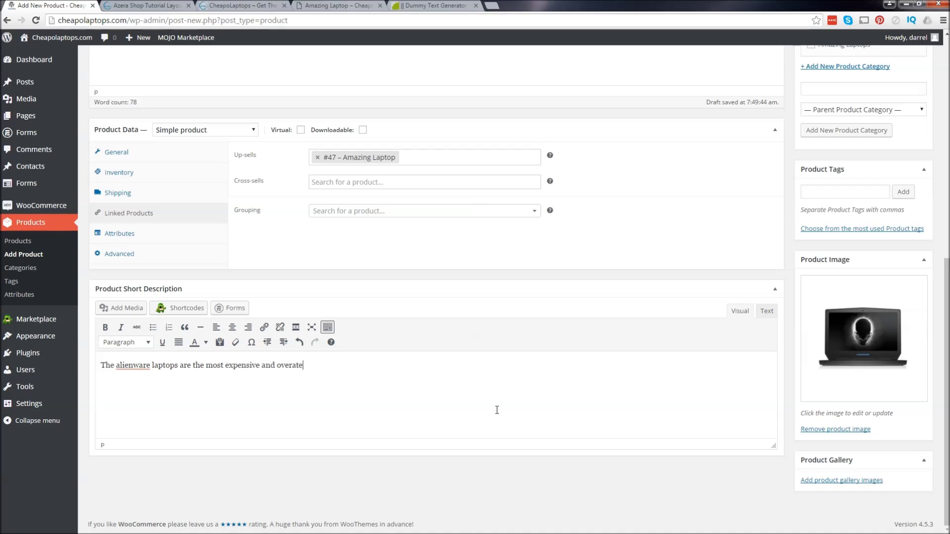
{"action": "type", "text": "d lapotops ever!"}
{"action": "right_click", "coordinate": [301, 365]}
{"action": "left_click", "coordinate": [327, 172]}
Tag the product 'laptops' and 'alienware', then publish it
{"action": "scroll", "coordinate": [787, 277], "scroll_direction": "up", "scroll_amount": 3}
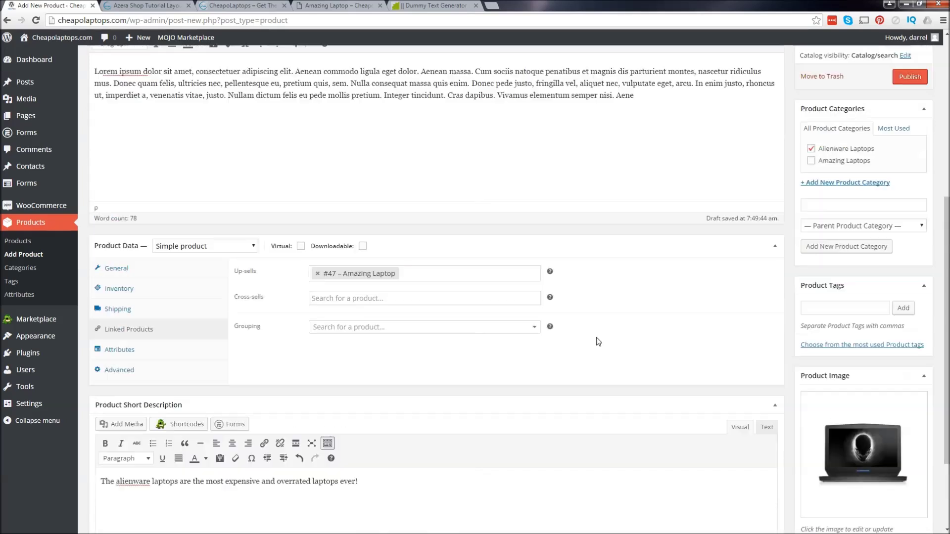
{"action": "left_click", "coordinate": [829, 341]}
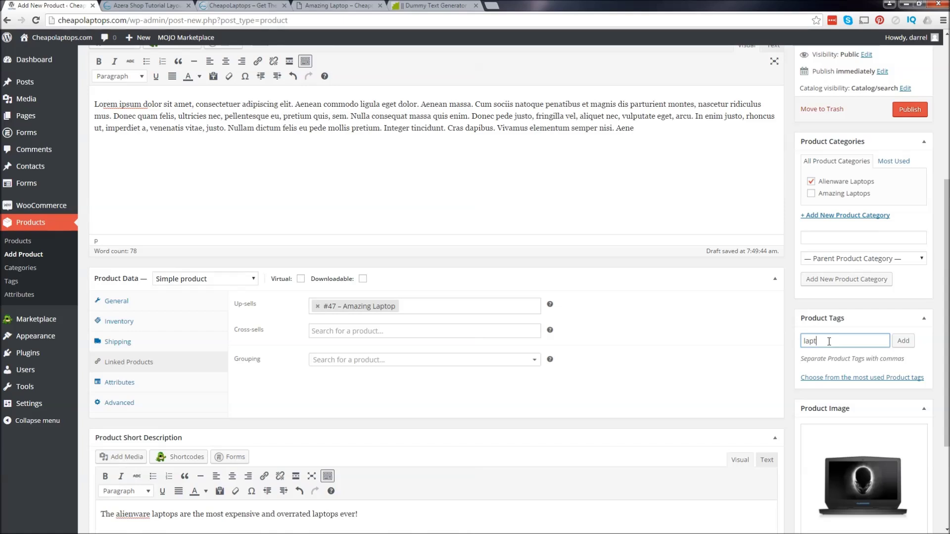
{"action": "key", "text": "Return"}
{"action": "type", "text": "alienware"}
{"action": "key", "text": "Return"}
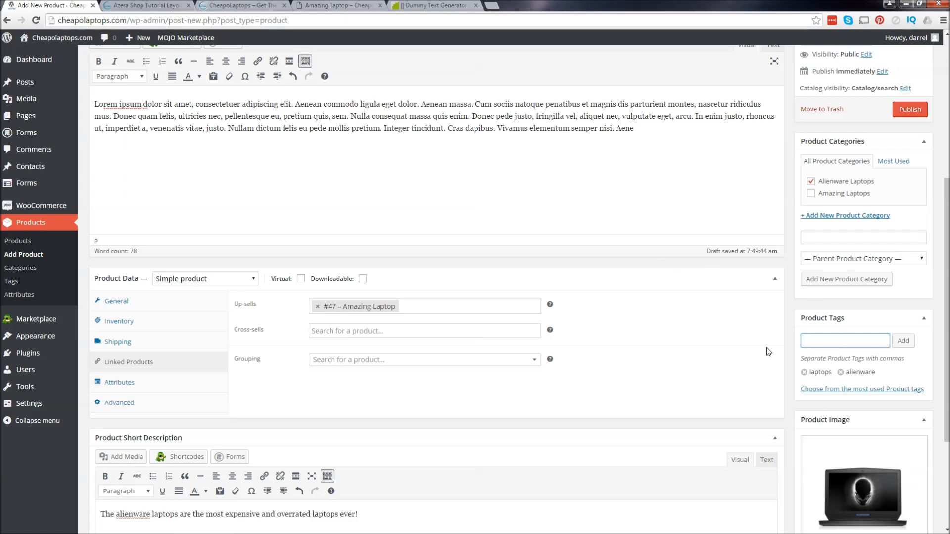
{"action": "scroll", "coordinate": [767, 350], "scroll_direction": "up", "scroll_amount": 4}
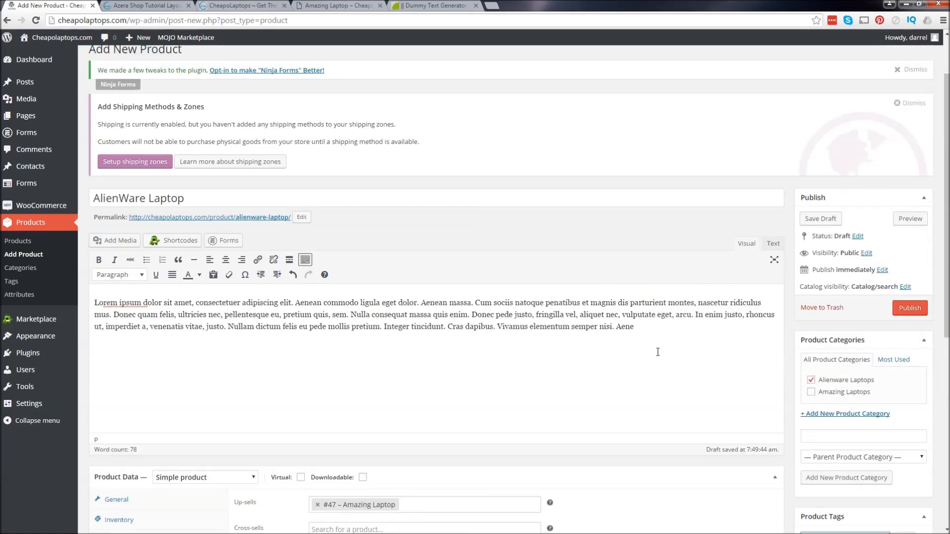
{"action": "left_click", "coordinate": [899, 314]}
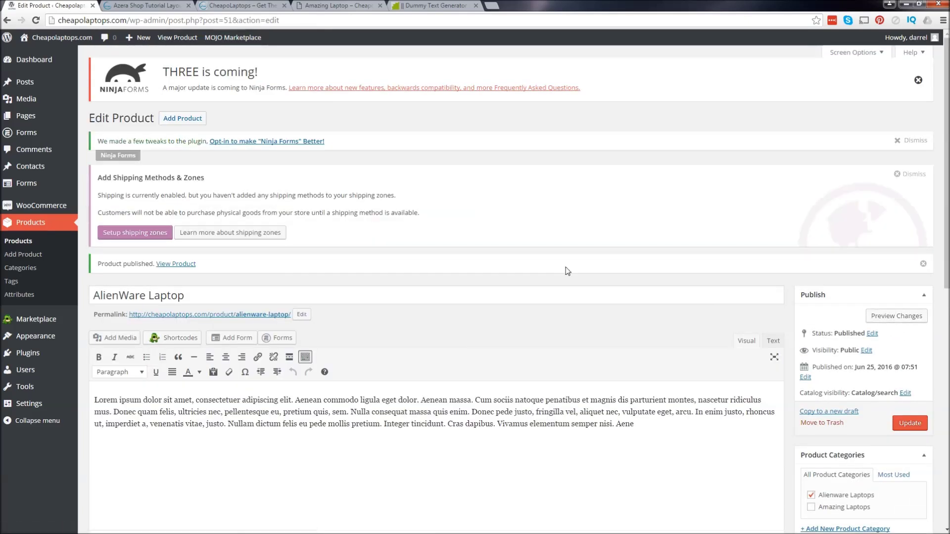
View the live AlienWare Laptop page, reviewing title, price and 'You may also like', then show Reviews (0)
{"action": "left_click", "coordinate": [185, 38]}
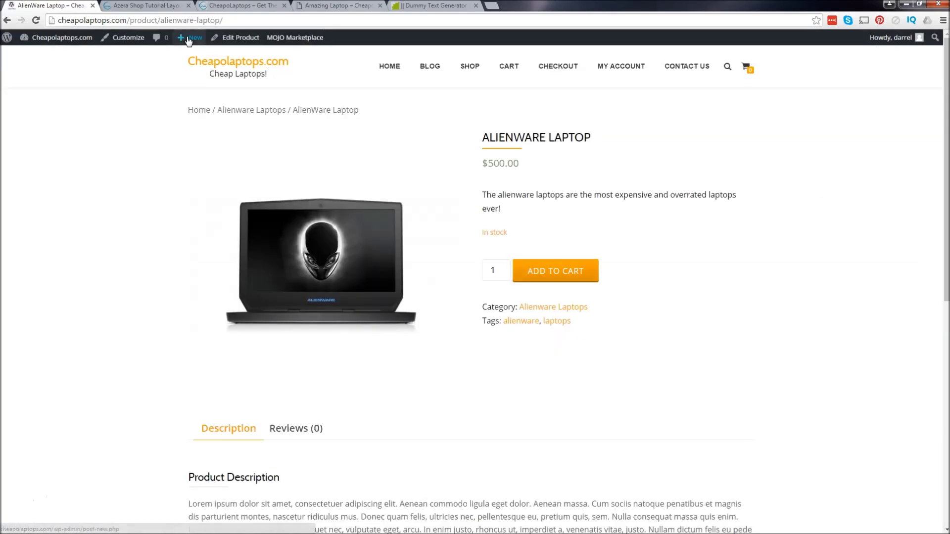
{"action": "left_click_drag", "start_coordinate": [597, 140], "coordinate": [483, 138]}
{"action": "left_click_drag", "start_coordinate": [520, 164], "coordinate": [493, 164]}
{"action": "left_click_drag", "start_coordinate": [737, 195], "coordinate": [520, 195]}
{"action": "left_click", "coordinate": [512, 193]}
{"action": "scroll", "coordinate": [510, 191], "scroll_direction": "down", "scroll_amount": 4}
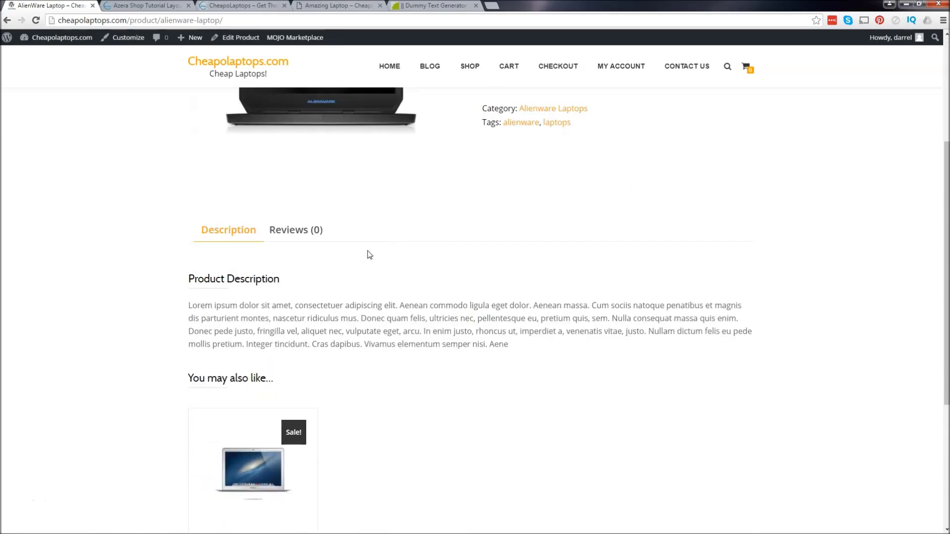
{"action": "scroll", "coordinate": [284, 235], "scroll_direction": "down", "scroll_amount": 2}
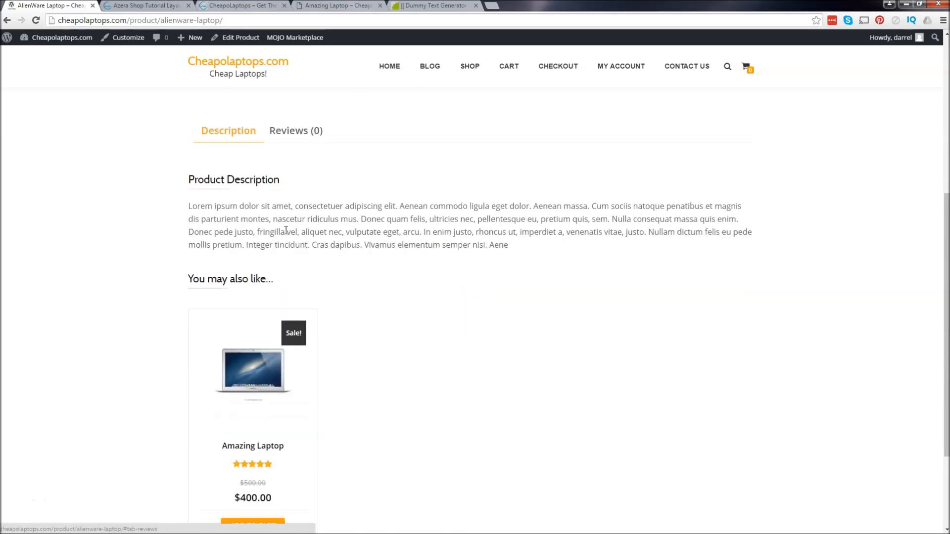
{"action": "left_click_drag", "start_coordinate": [189, 278], "coordinate": [275, 280]}
{"action": "scroll", "coordinate": [245, 397], "scroll_direction": "down", "scroll_amount": 2}
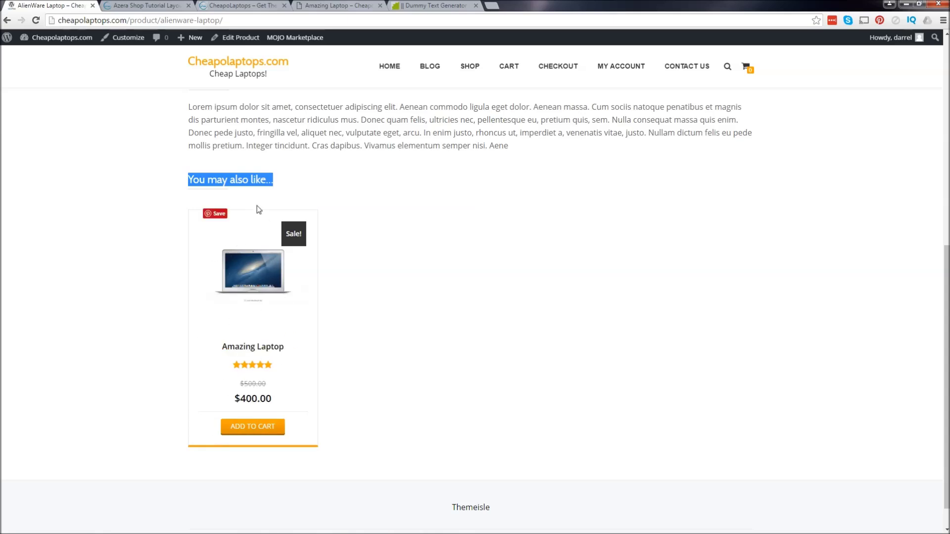
{"action": "left_click", "coordinate": [349, 229]}
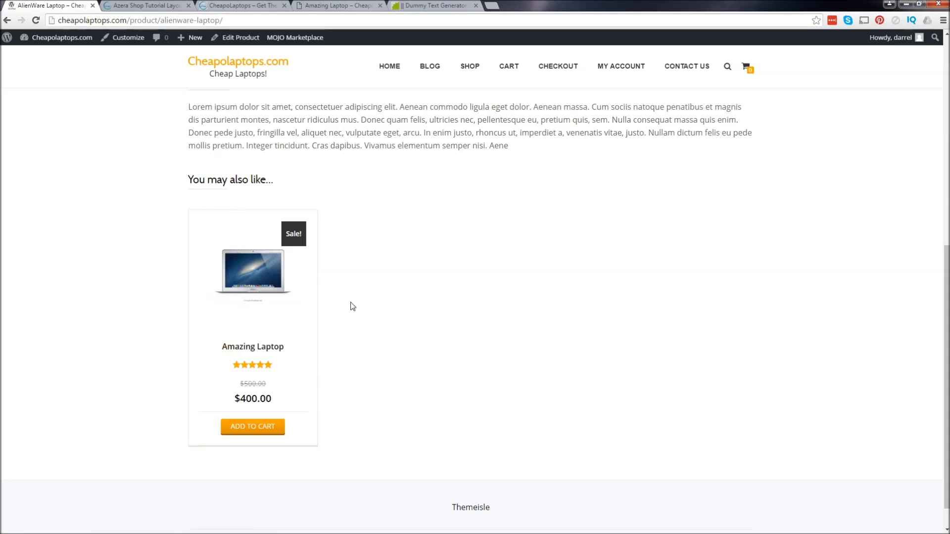
{"action": "scroll", "coordinate": [350, 306], "scroll_direction": "up", "scroll_amount": 6}
{"action": "left_click", "coordinate": [302, 331]}
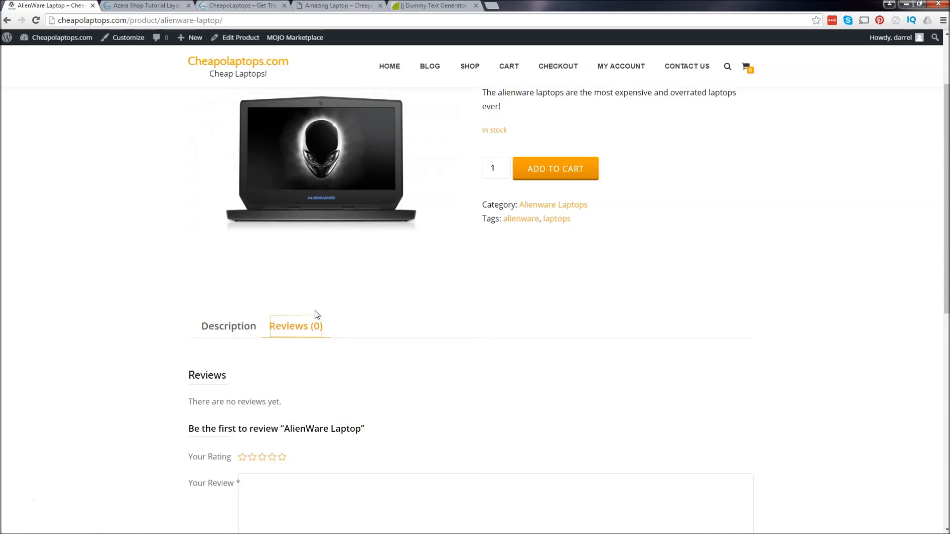
Submit a two-star review of AlienWare Laptop
{"action": "scroll", "coordinate": [289, 355], "scroll_direction": "down", "scroll_amount": 2}
{"action": "left_click", "coordinate": [275, 403]}
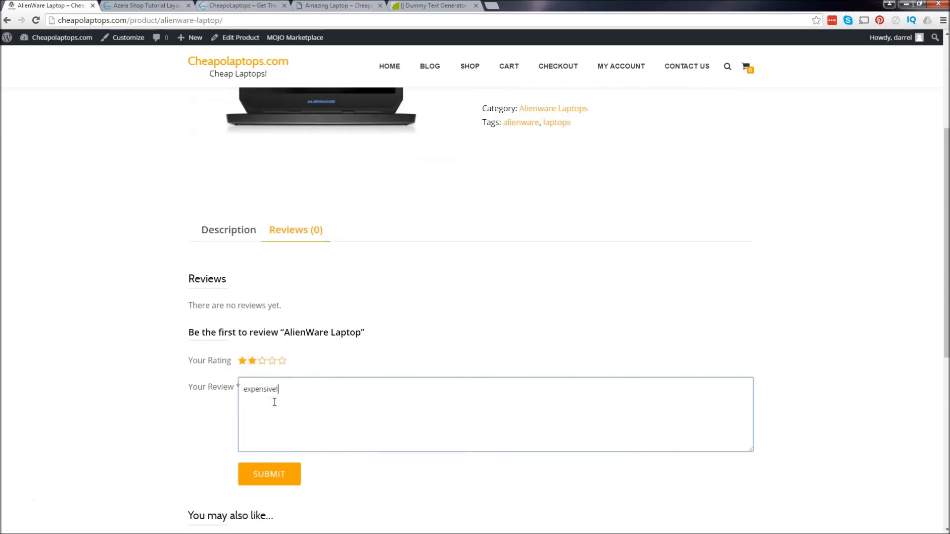
{"action": "left_click", "coordinate": [271, 470]}
Submit a second, five-star review, then return to the example Amazing Laptop page
{"action": "scroll", "coordinate": [272, 422], "scroll_direction": "down", "scroll_amount": 2}
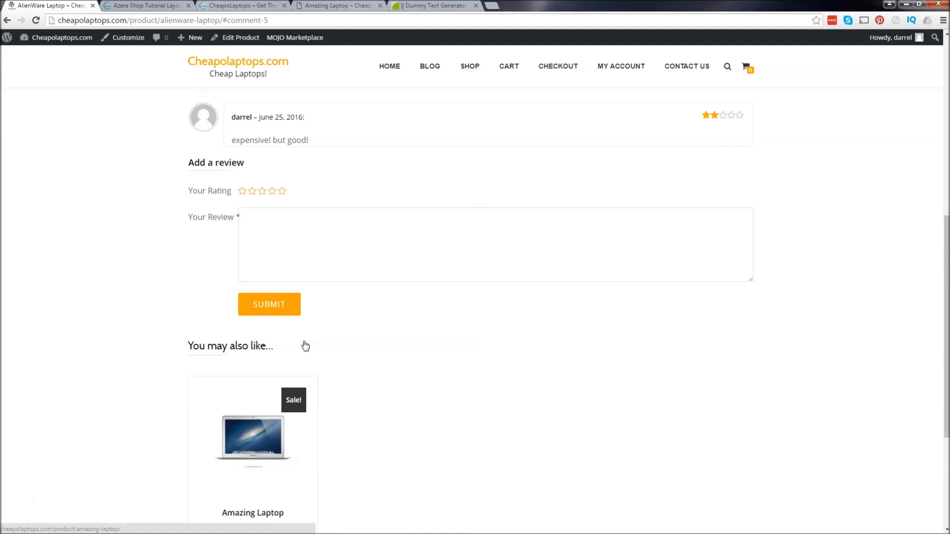
{"action": "left_click", "coordinate": [336, 249]}
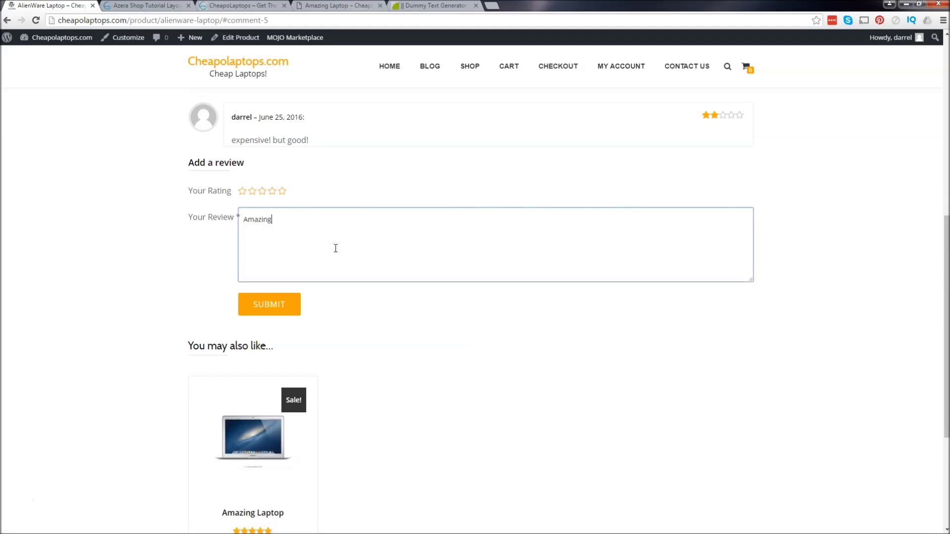
{"action": "left_click", "coordinate": [282, 191]}
{"action": "left_click", "coordinate": [282, 191]}
{"action": "left_click", "coordinate": [282, 306]}
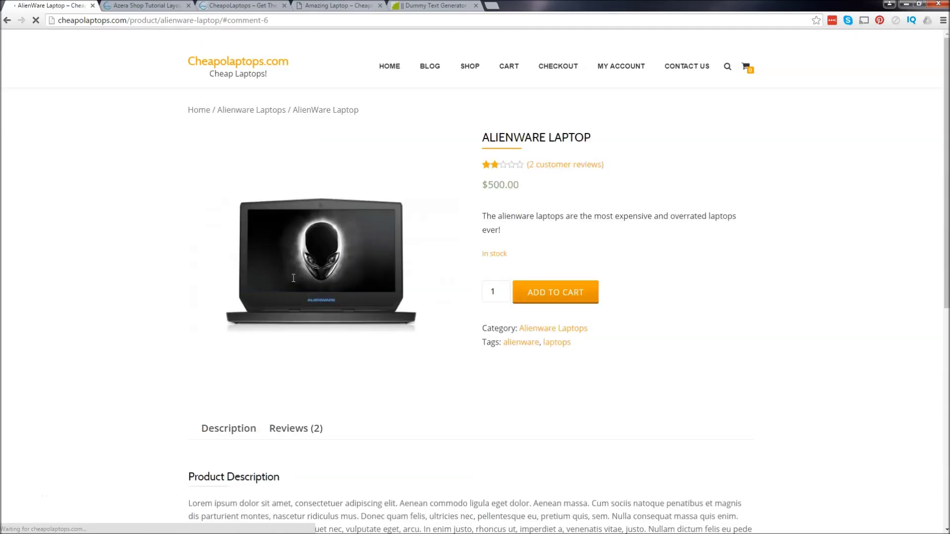
{"action": "scroll", "coordinate": [409, 302], "scroll_direction": "up", "scroll_amount": 5}
{"action": "scroll", "coordinate": [409, 303], "scroll_direction": "up", "scroll_amount": 5}
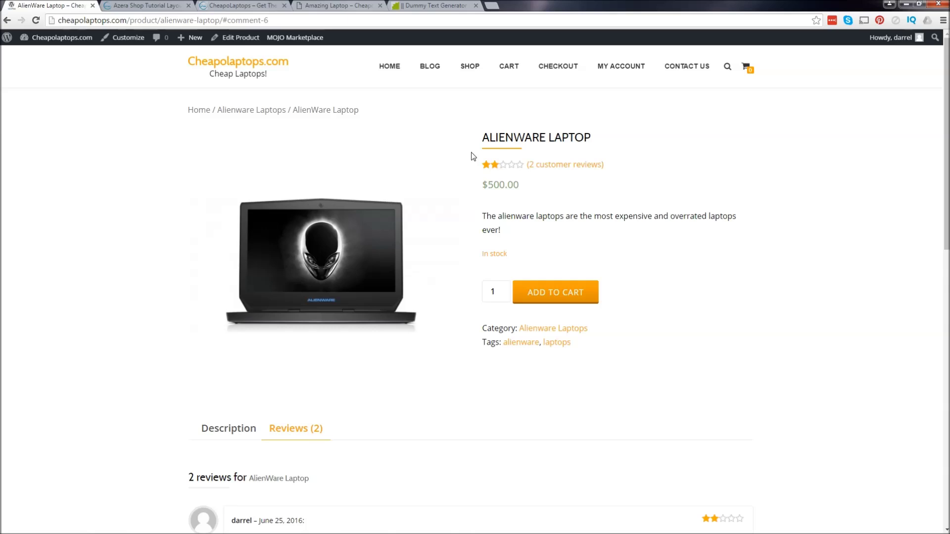
{"action": "left_click", "coordinate": [336, 6]}
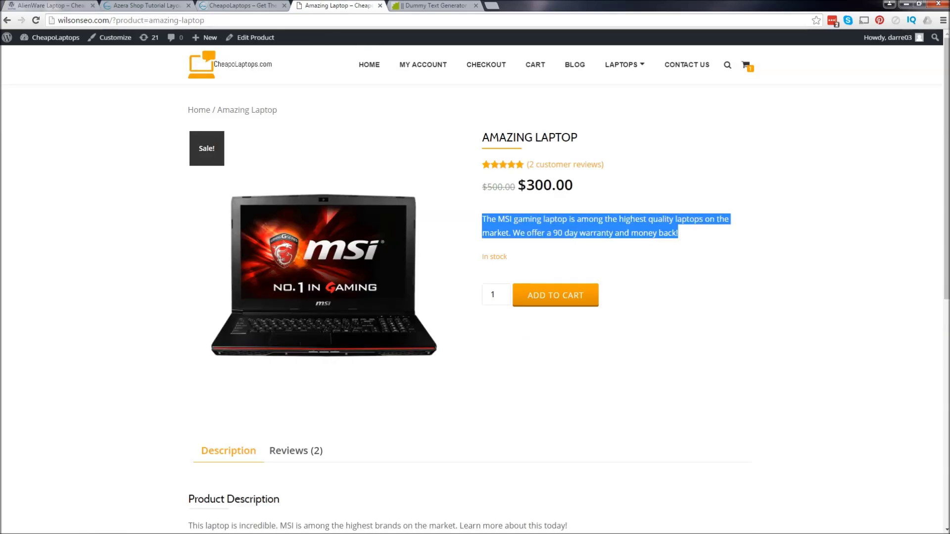
On the example store, compare i3 Laptop w/Case sizes 14 Inch and 16 Inch ($700.00)
{"action": "left_click", "coordinate": [635, 64]}
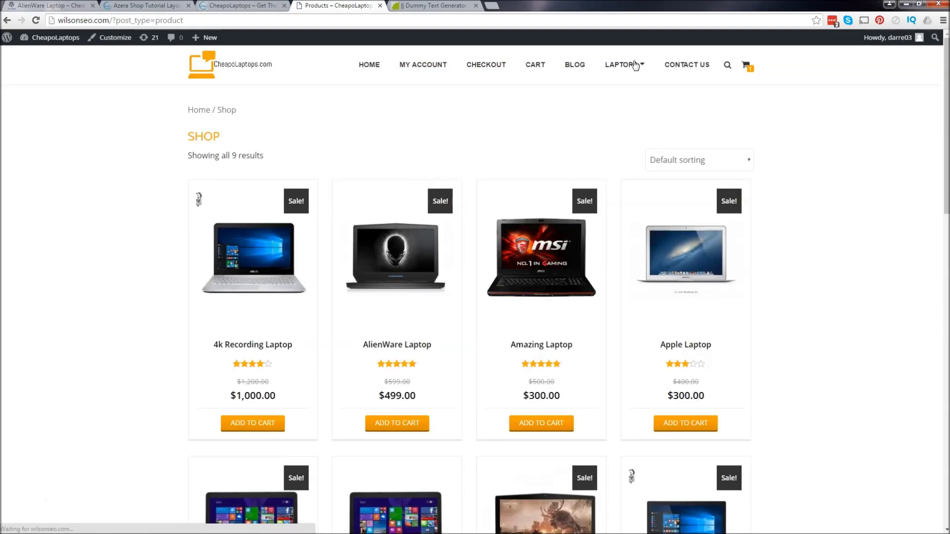
{"action": "scroll", "coordinate": [559, 210], "scroll_direction": "down", "scroll_amount": 4}
{"action": "scroll", "coordinate": [517, 255], "scroll_direction": "down", "scroll_amount": 2}
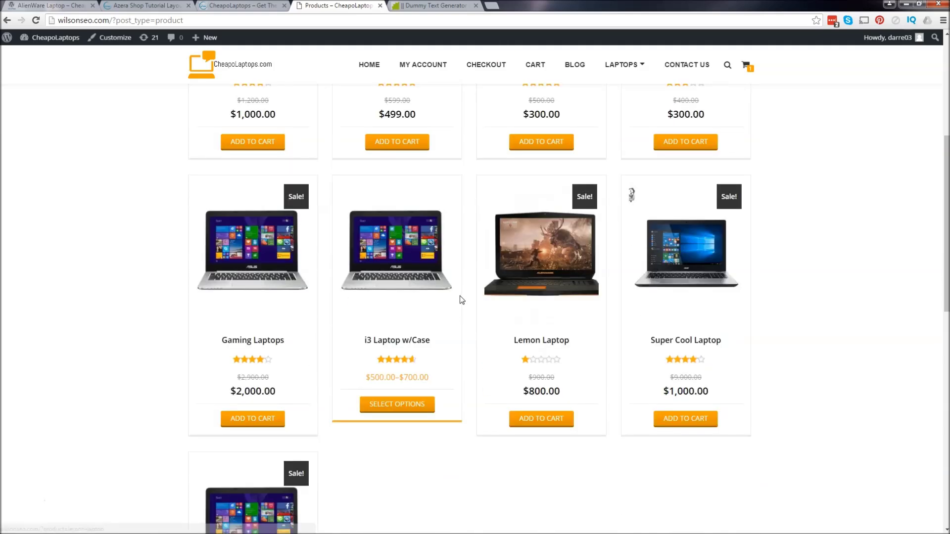
{"action": "left_click", "coordinate": [410, 322]}
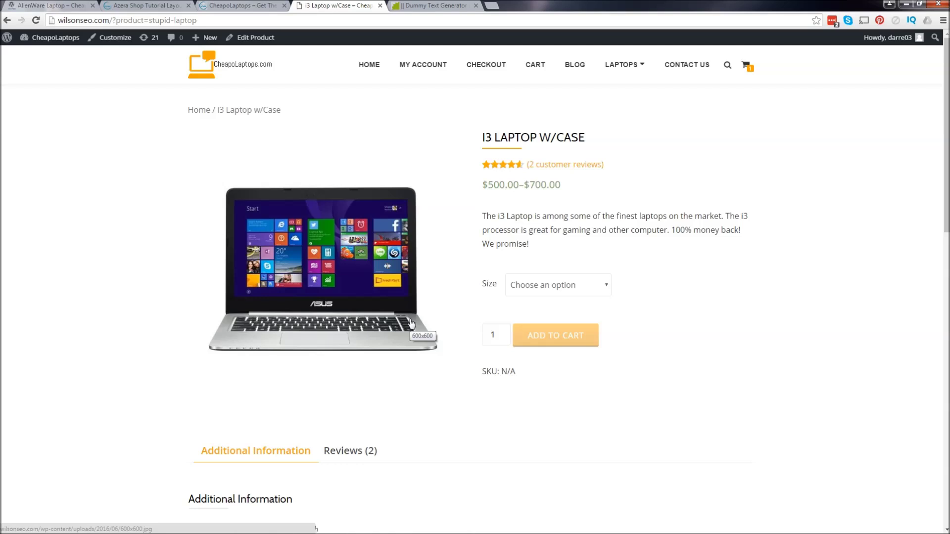
{"action": "left_click", "coordinate": [531, 287]}
{"action": "left_click", "coordinate": [531, 314]}
{"action": "left_click", "coordinate": [534, 286]}
{"action": "left_click", "coordinate": [537, 325]}
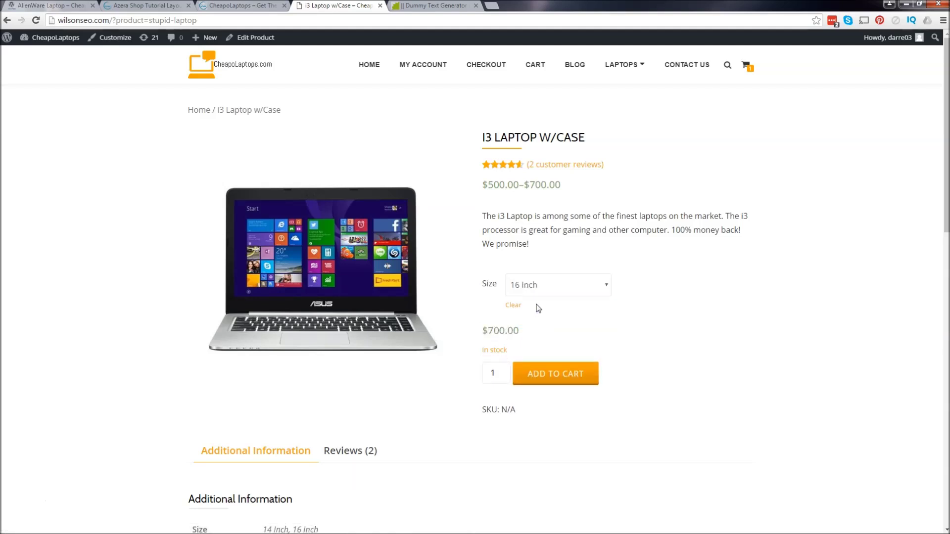
{"action": "left_click", "coordinate": [51, 5]}
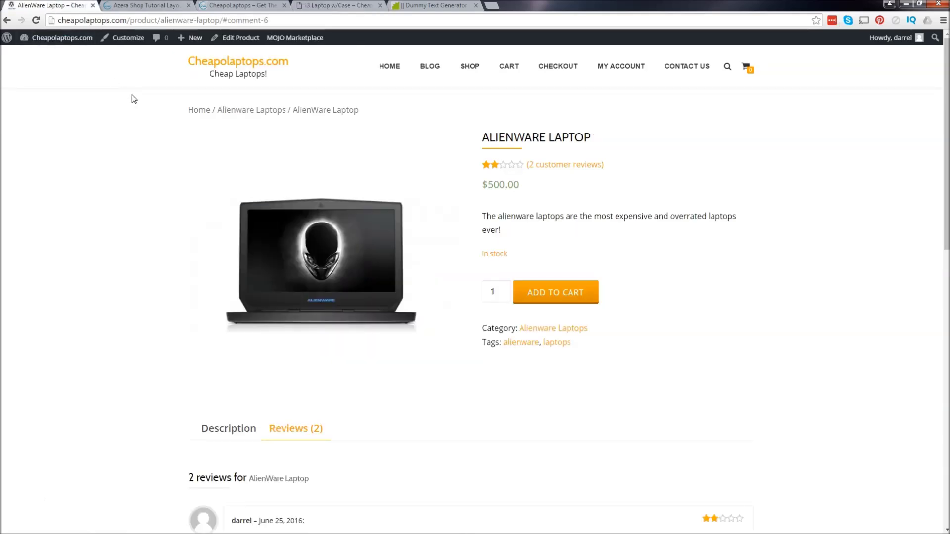
Create a new product titled 'i3 Laptop'
{"action": "mouse_move", "coordinate": [195, 44]}
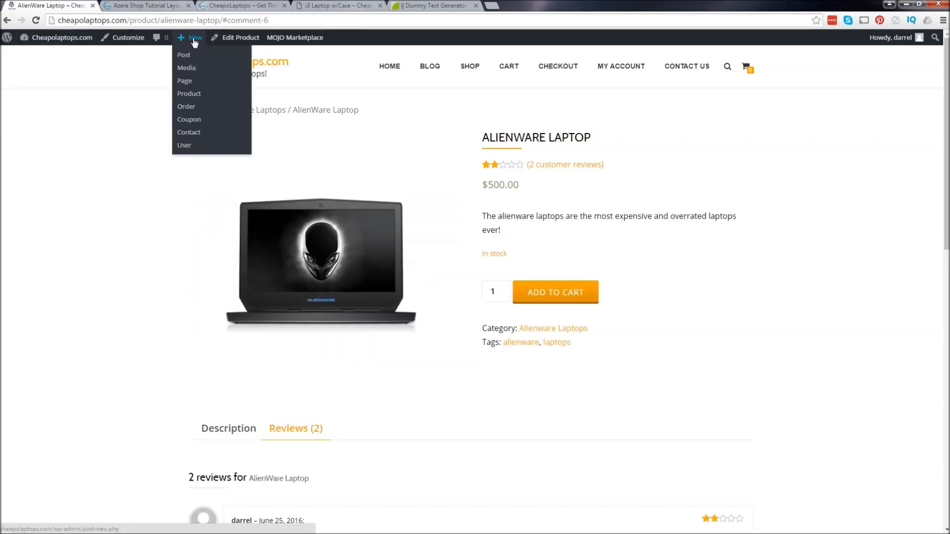
{"action": "left_click", "coordinate": [195, 95]}
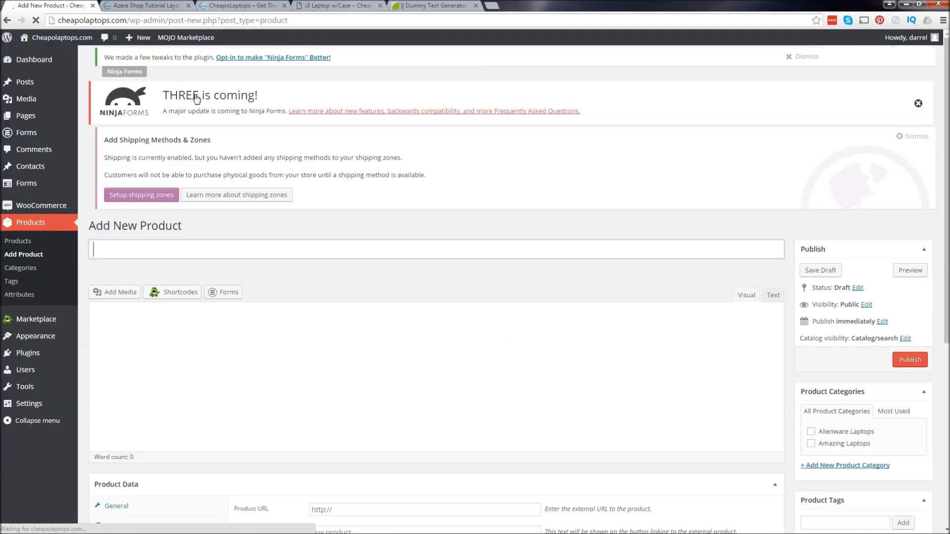
{"action": "scroll", "coordinate": [200, 178], "scroll_direction": "down", "scroll_amount": 2}
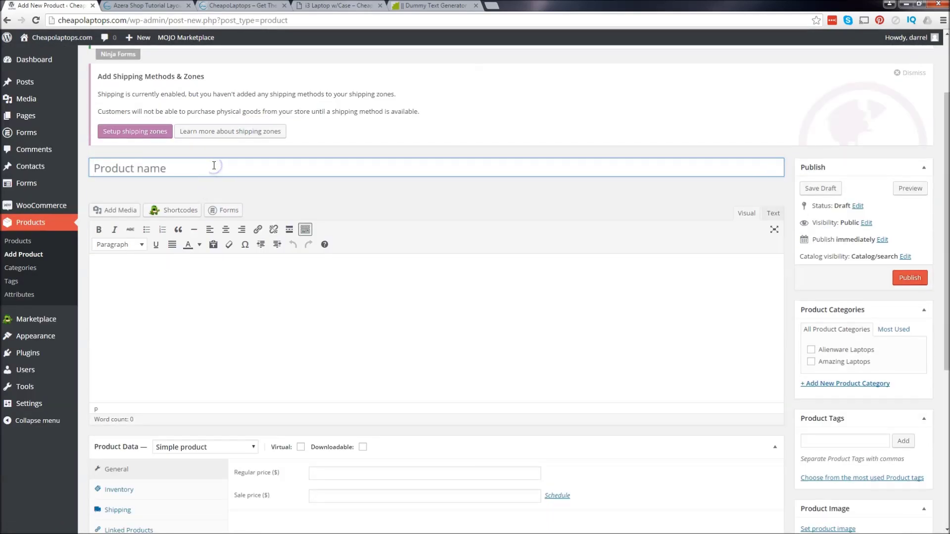
{"action": "type", "text": "i3 "}
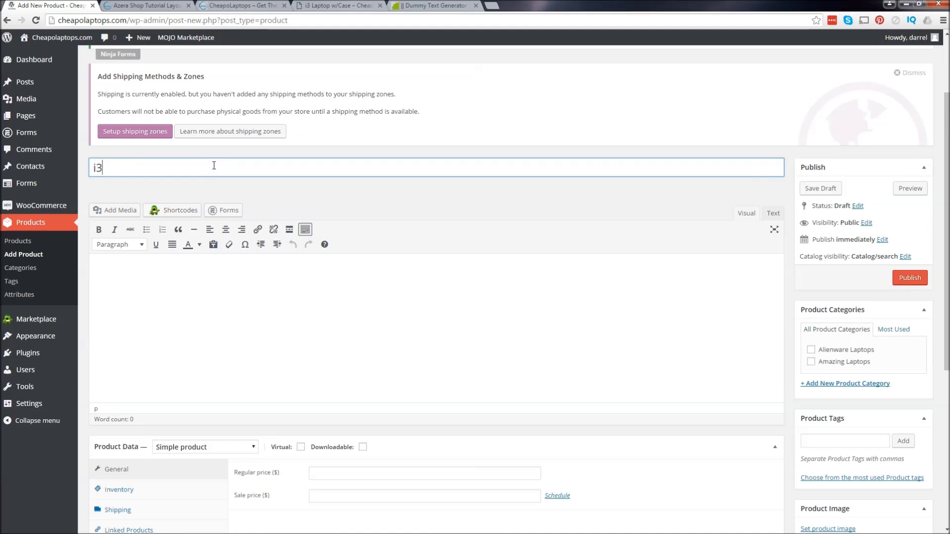
{"action": "type", "text": "Laptop"}
{"action": "key", "text": "Tab"}
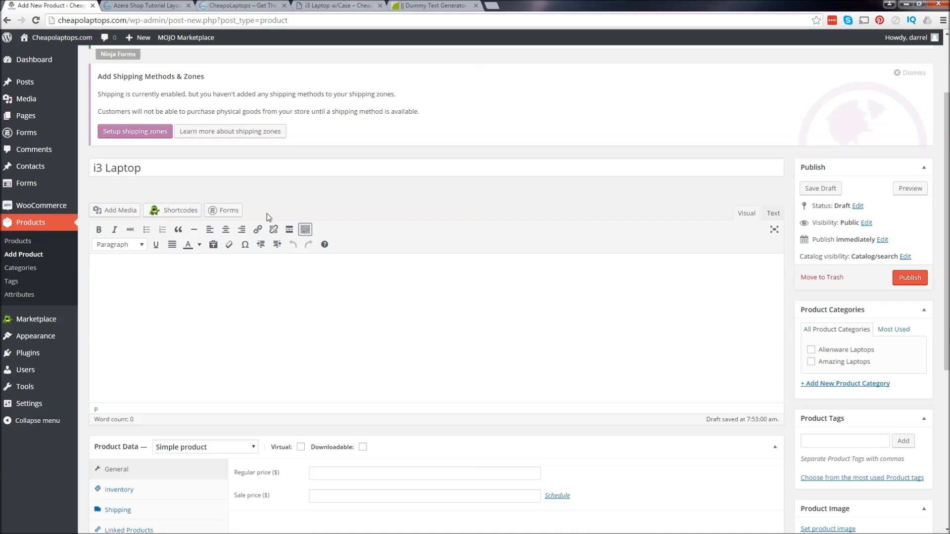
Copy the dummy Lorem ipsum paragraph and paste it as the description
{"action": "left_click", "coordinate": [423, 6]}
{"action": "right_click", "coordinate": [455, 132]}
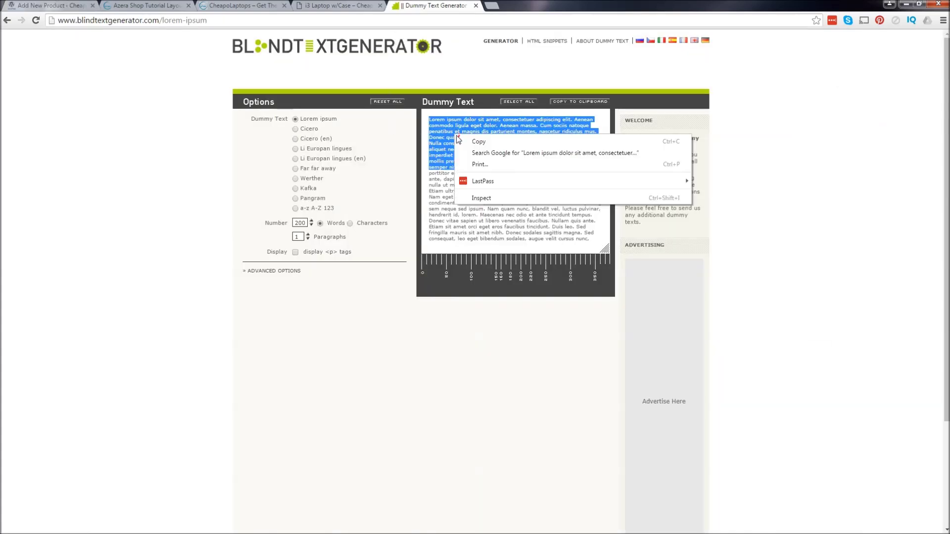
{"action": "left_click", "coordinate": [468, 144]}
{"action": "left_click", "coordinate": [49, 6]}
{"action": "key", "text": "ctrl+v"}
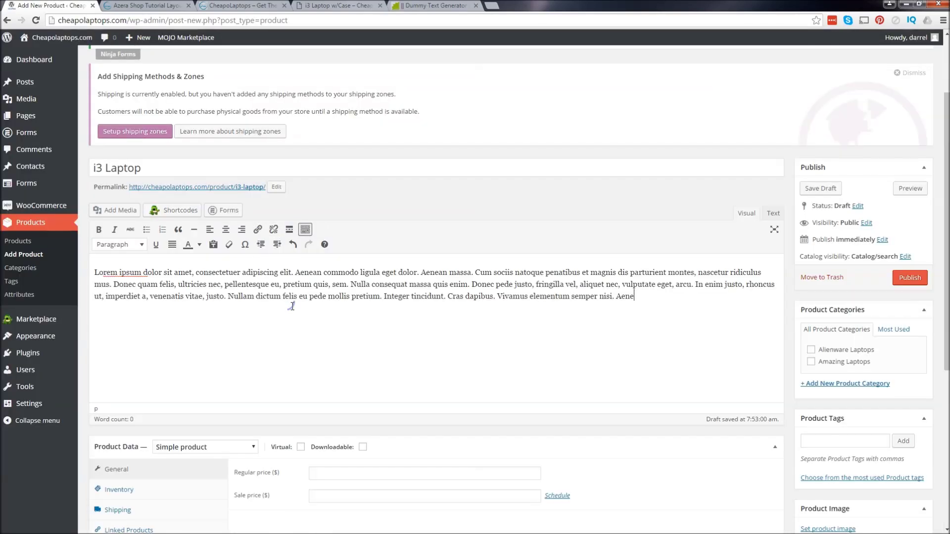
Add and tick a new 'i3' category and make it a Variable product
{"action": "scroll", "coordinate": [316, 303], "scroll_direction": "down", "scroll_amount": 1}
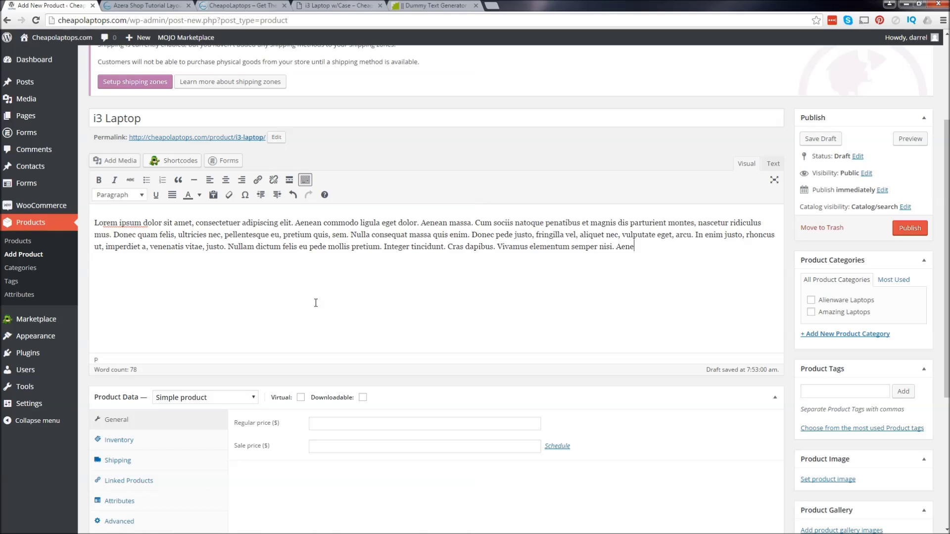
{"action": "left_click", "coordinate": [838, 335]}
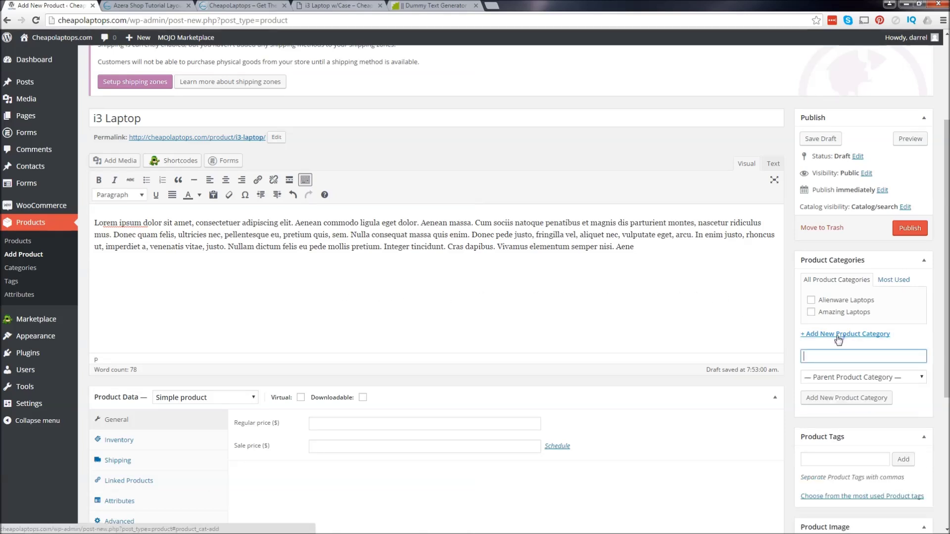
{"action": "type", "text": "i3 laptop"}
{"action": "left_click", "coordinate": [844, 397]}
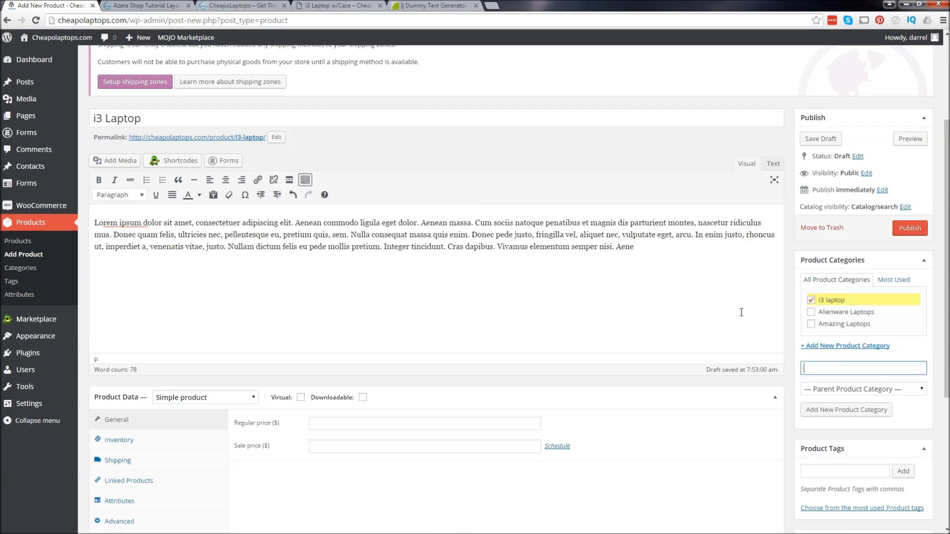
{"action": "scroll", "coordinate": [515, 300], "scroll_direction": "down", "scroll_amount": 2}
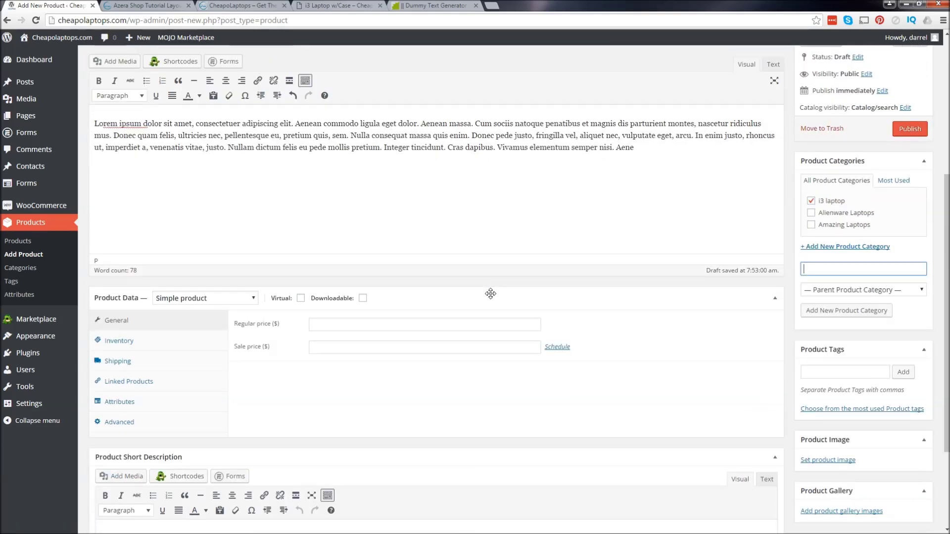
{"action": "left_click", "coordinate": [218, 303]}
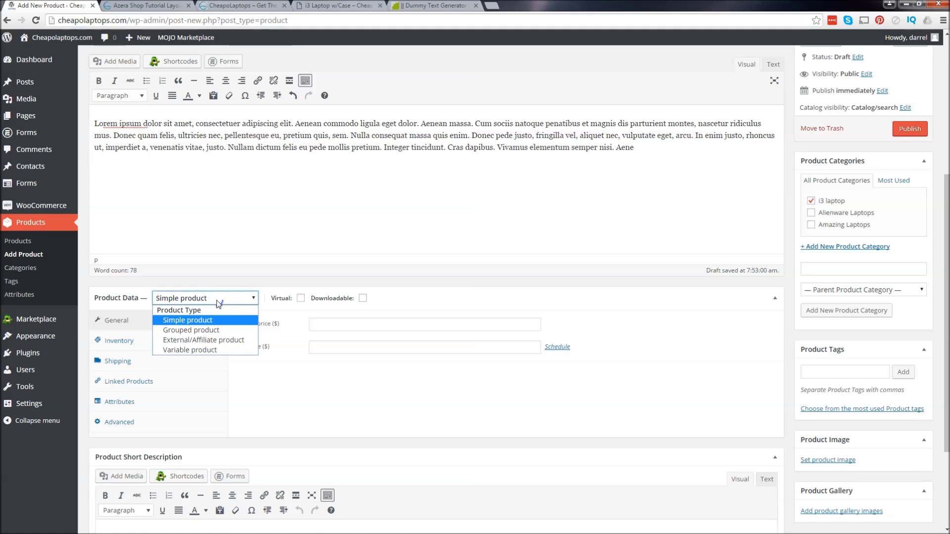
{"action": "left_click", "coordinate": [219, 353]}
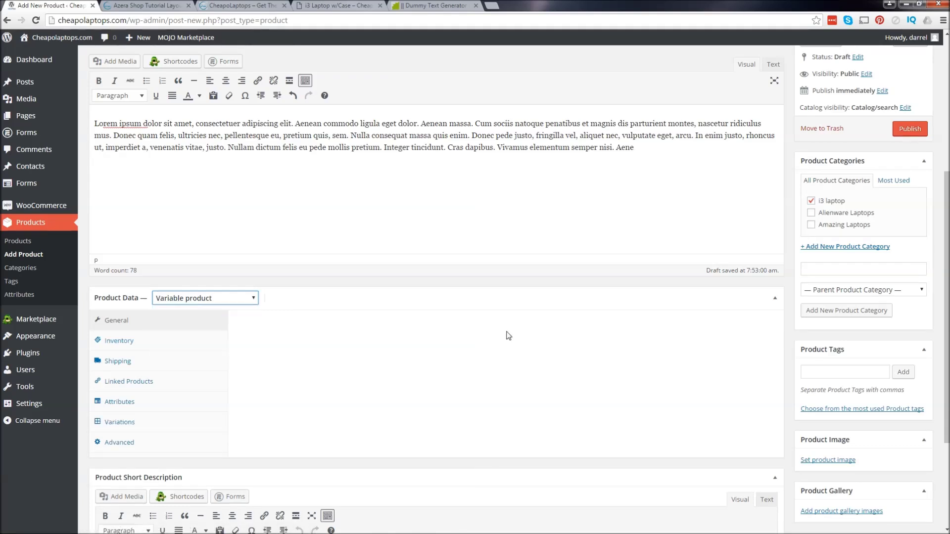
{"action": "scroll", "coordinate": [466, 337], "scroll_direction": "down", "scroll_amount": 2}
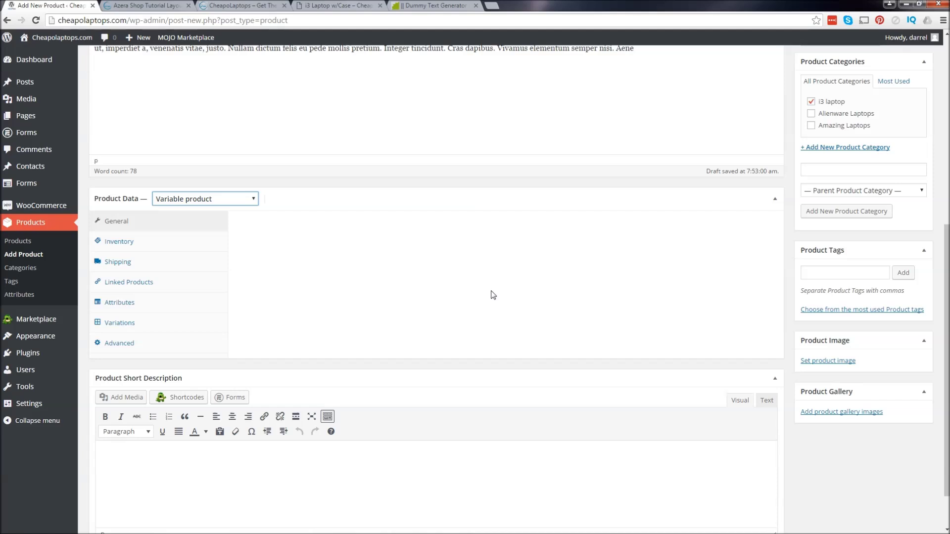
Upload laptop.jpg from the Desktop, then set the silver asus-n552vx photo as product image
{"action": "left_click", "coordinate": [844, 366]}
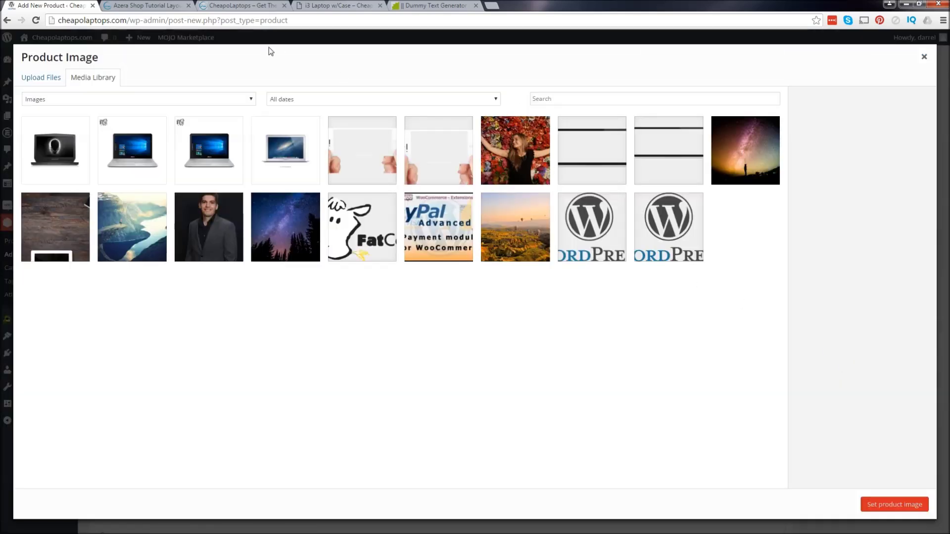
{"action": "left_click", "coordinate": [43, 80]}
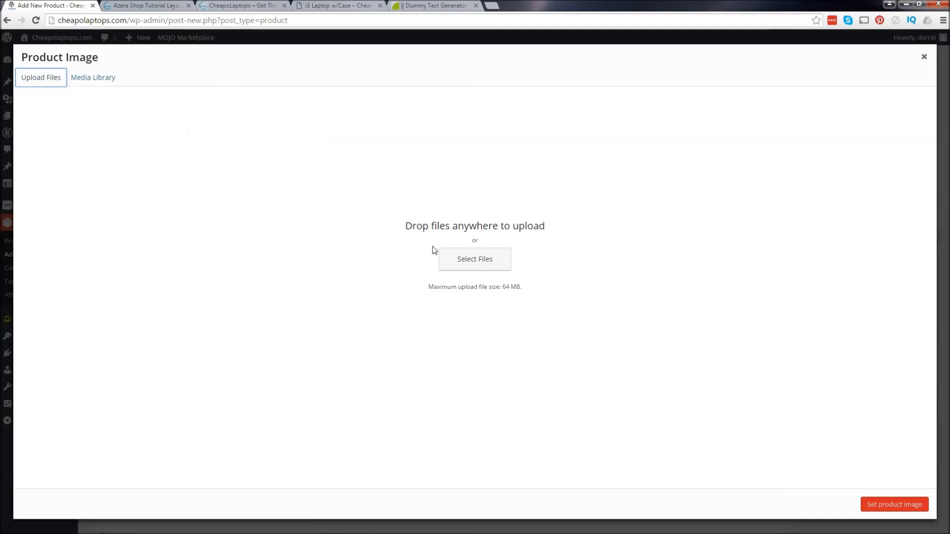
{"action": "left_click", "coordinate": [452, 265]}
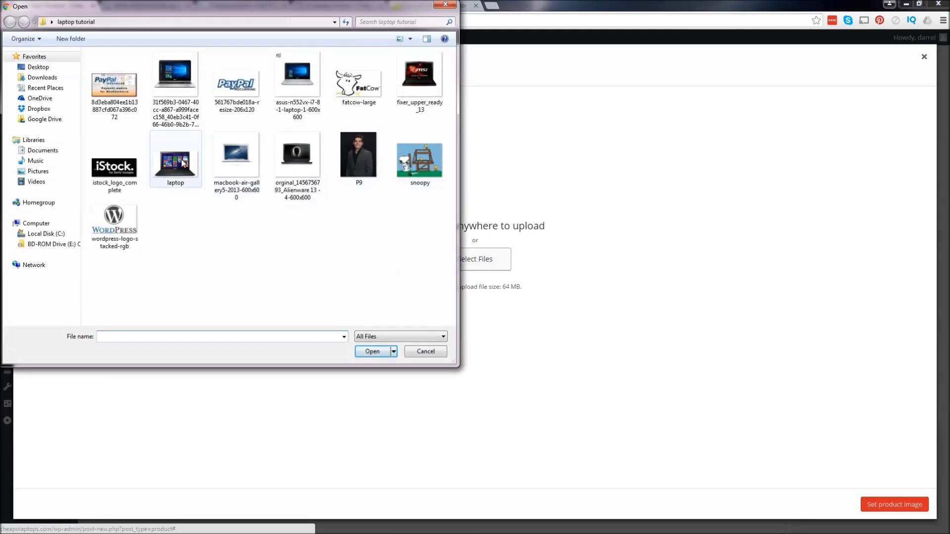
{"action": "left_click", "coordinate": [49, 69]}
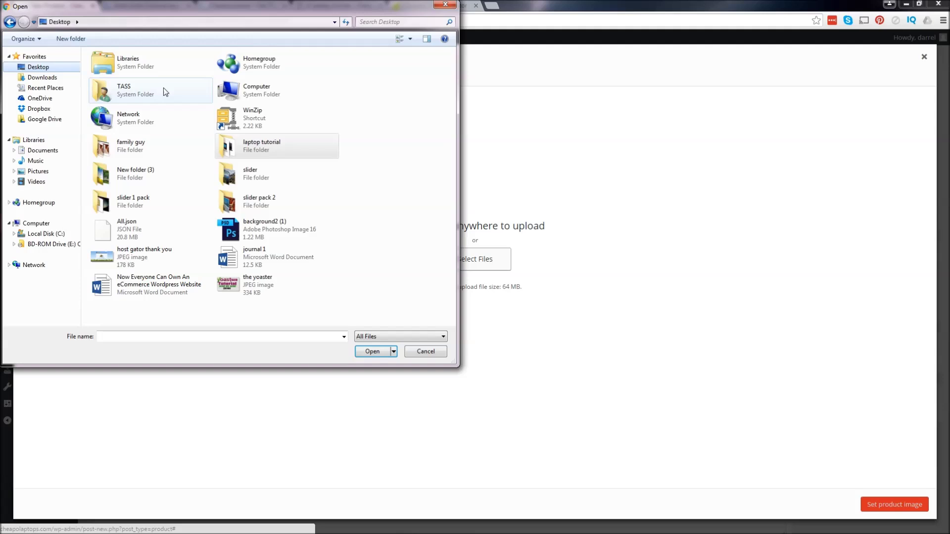
{"action": "double_click", "coordinate": [238, 145]}
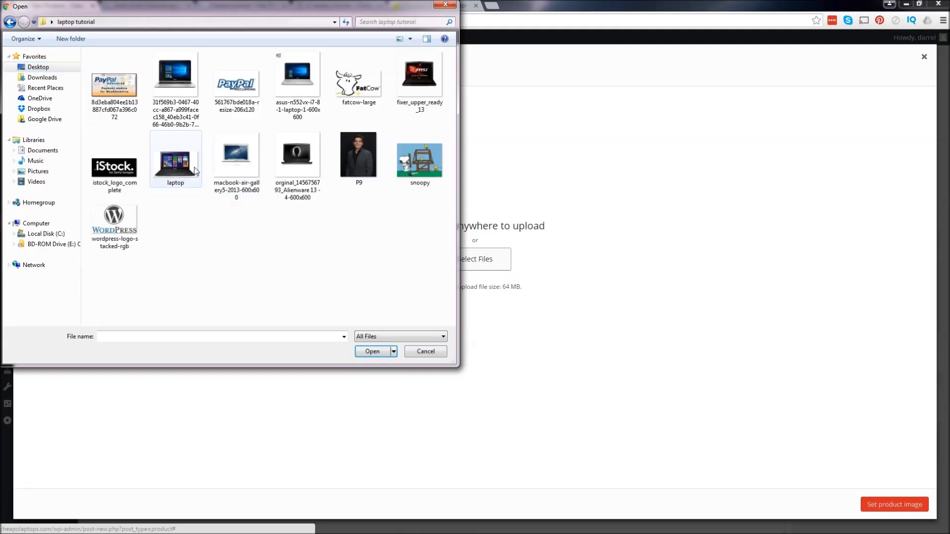
{"action": "double_click", "coordinate": [192, 172]}
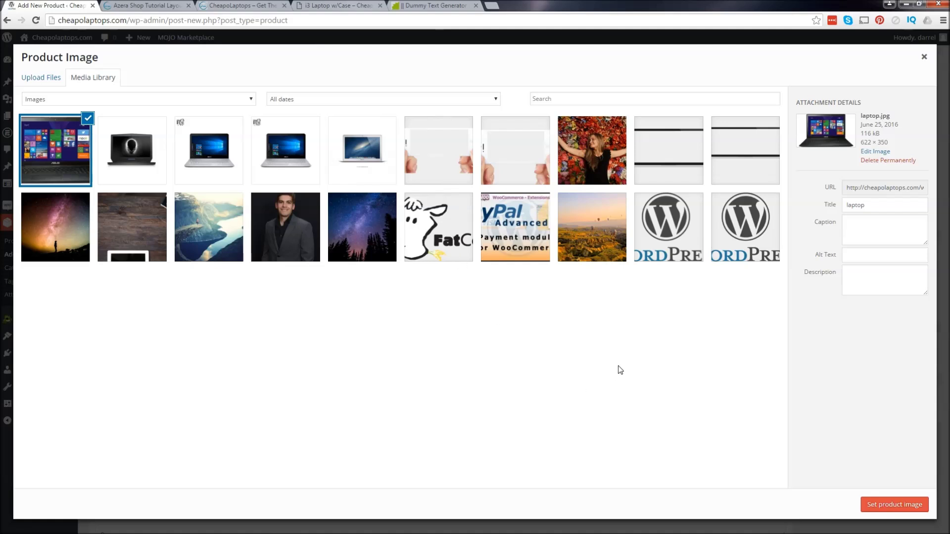
{"action": "left_click", "coordinate": [360, 158]}
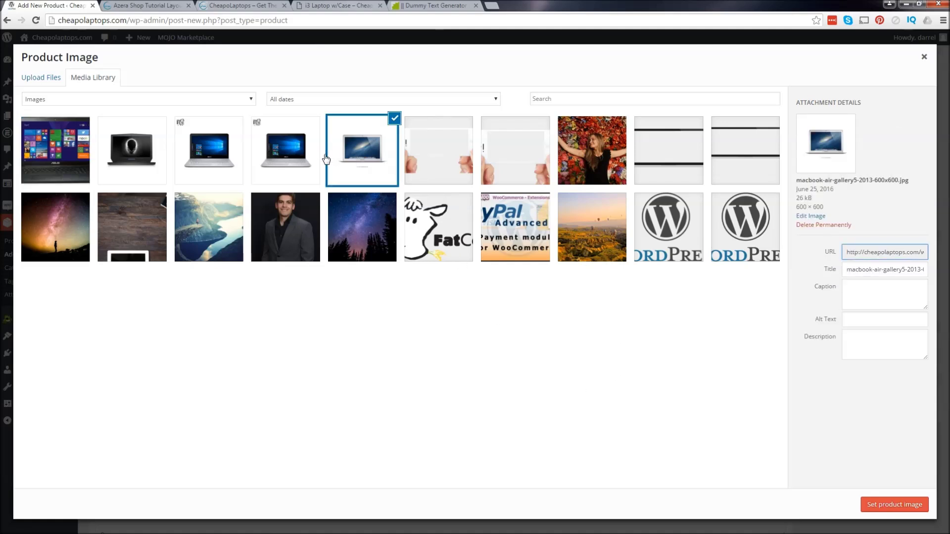
{"action": "left_click", "coordinate": [296, 159]}
{"action": "left_click", "coordinate": [913, 505]}
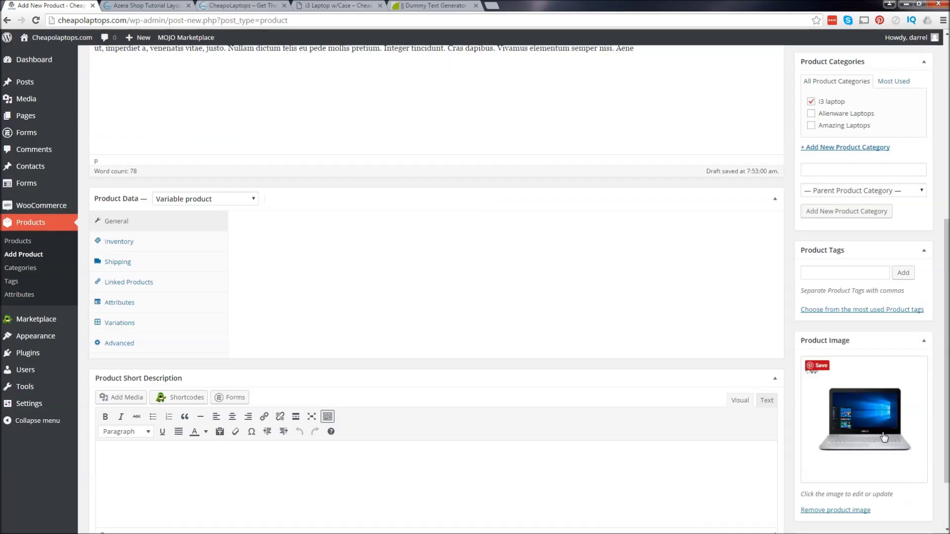
{"action": "scroll", "coordinate": [884, 435], "scroll_direction": "down", "scroll_amount": 2}
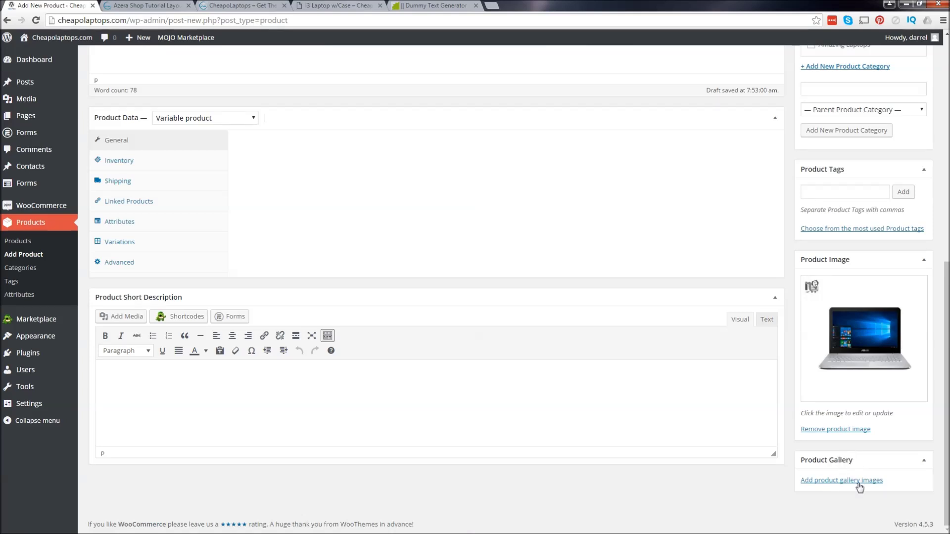
Write the short description 'This laptop has several different sizes! Its a great deal!' and bring up the Inventory settings
{"action": "left_click", "coordinate": [514, 399]}
{"action": "type", "text": "This lapo"}
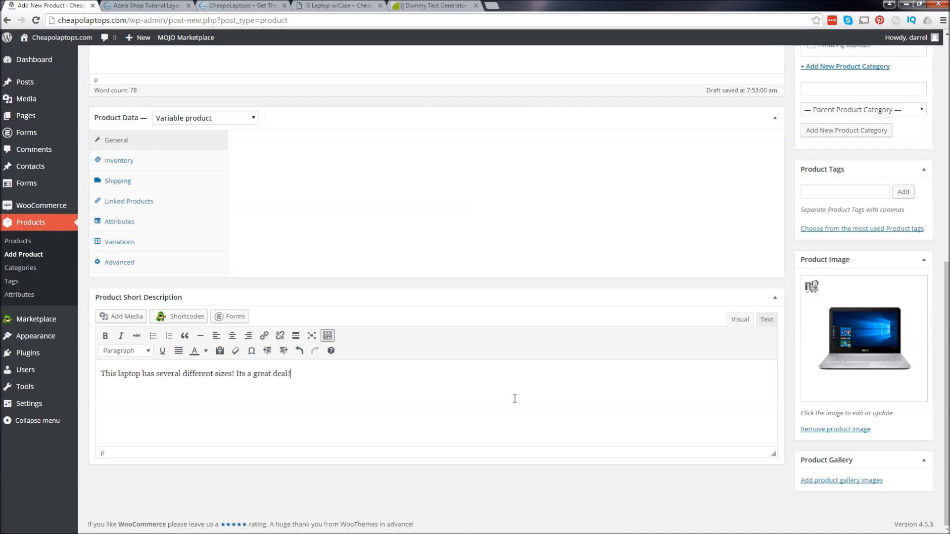
{"action": "scroll", "coordinate": [513, 399], "scroll_direction": "up", "scroll_amount": 1}
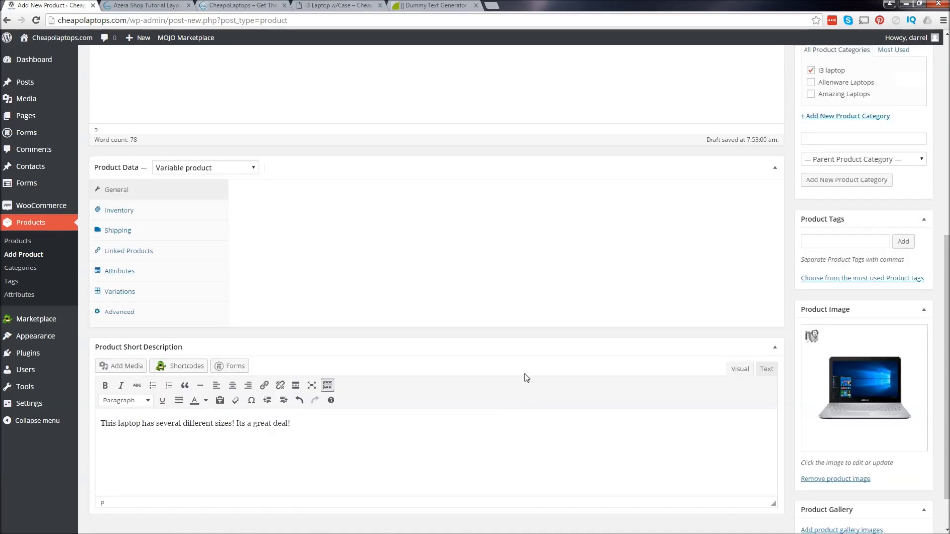
{"action": "scroll", "coordinate": [527, 378], "scroll_direction": "up", "scroll_amount": 2}
{"action": "left_click", "coordinate": [161, 310]}
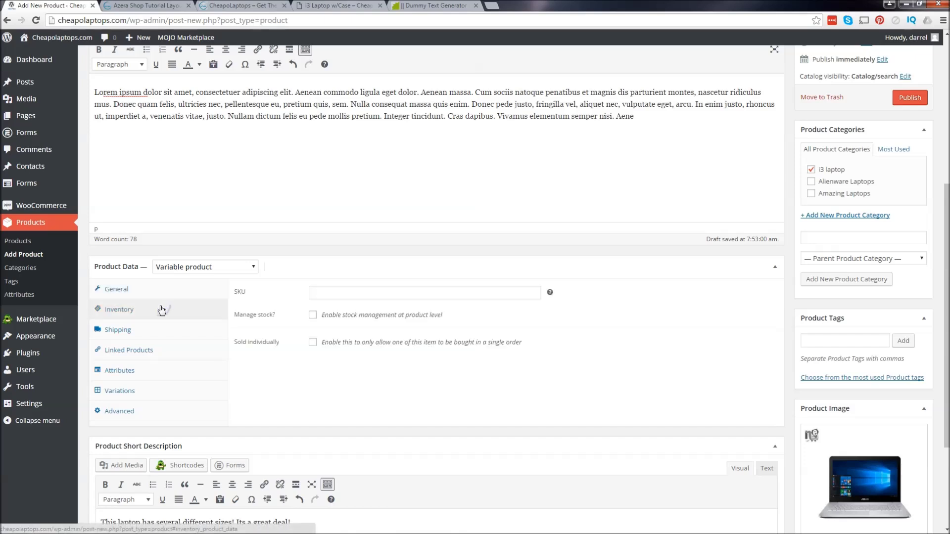
Try stock management with quantity 1, then leave Manage stock turned off
{"action": "left_click", "coordinate": [313, 315]}
{"action": "left_click", "coordinate": [332, 339]}
{"action": "key", "text": "BackSpace"}
{"action": "type", "text": "1"}
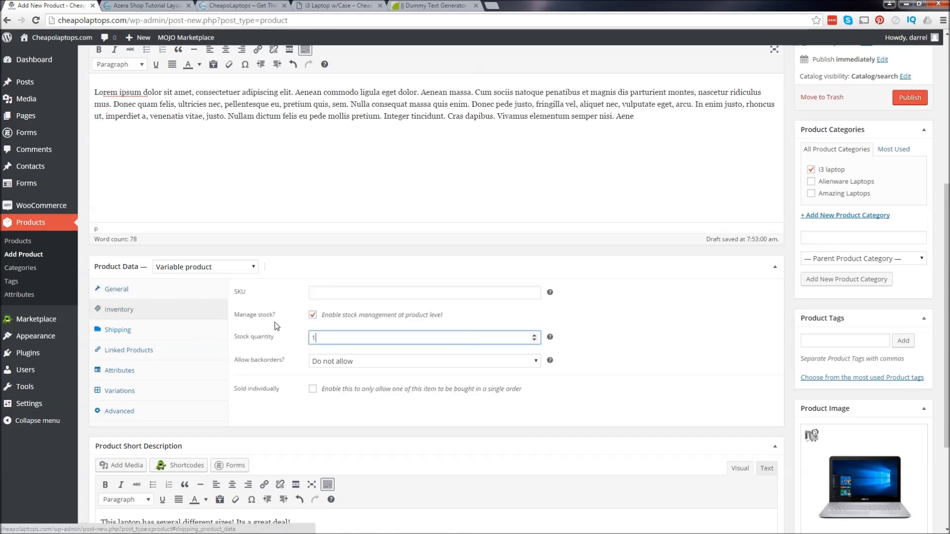
{"action": "scroll", "coordinate": [213, 327], "scroll_direction": "down", "scroll_amount": 1}
{"action": "left_click", "coordinate": [138, 281]}
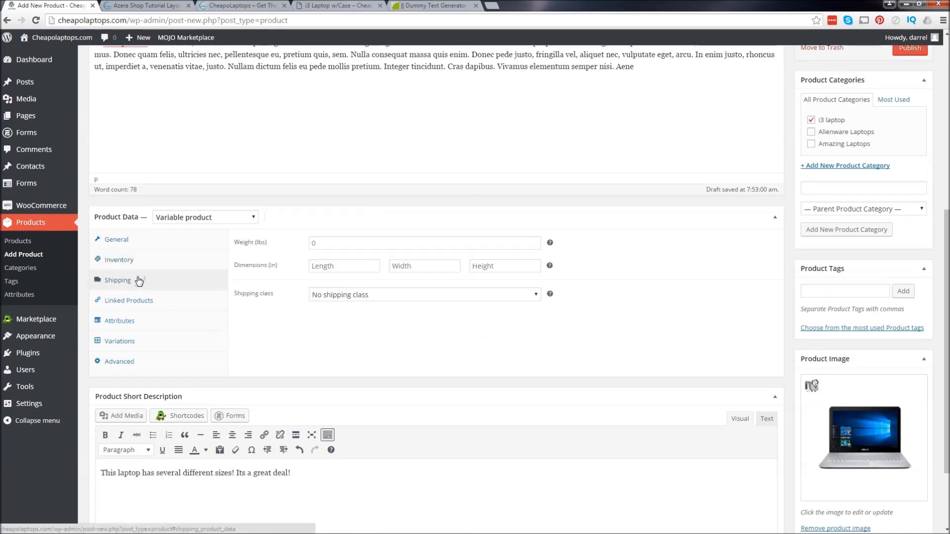
{"action": "left_click", "coordinate": [120, 260]}
{"action": "left_click", "coordinate": [313, 265]}
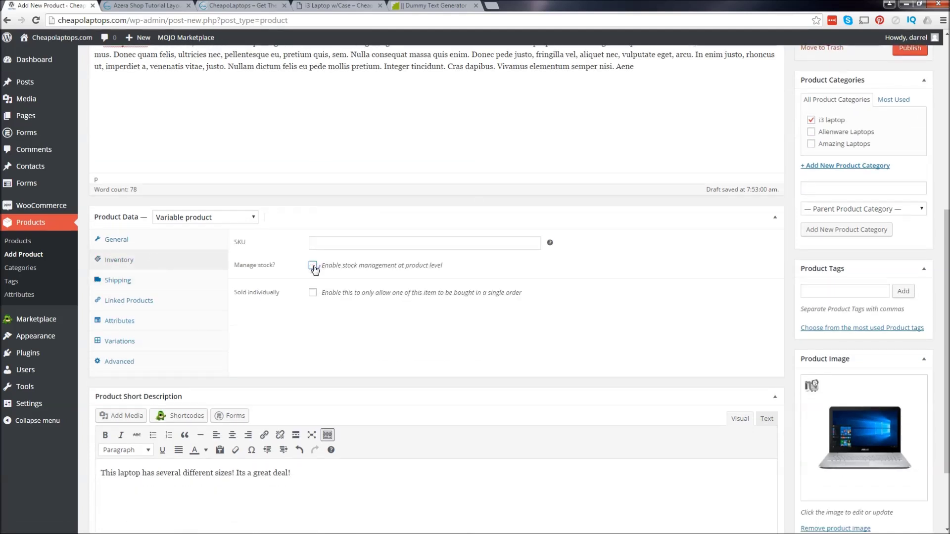
Add AlienWare Laptop as a cross-sell via an 'ali' search, then view the Variations settings
{"action": "left_click", "coordinate": [139, 284]}
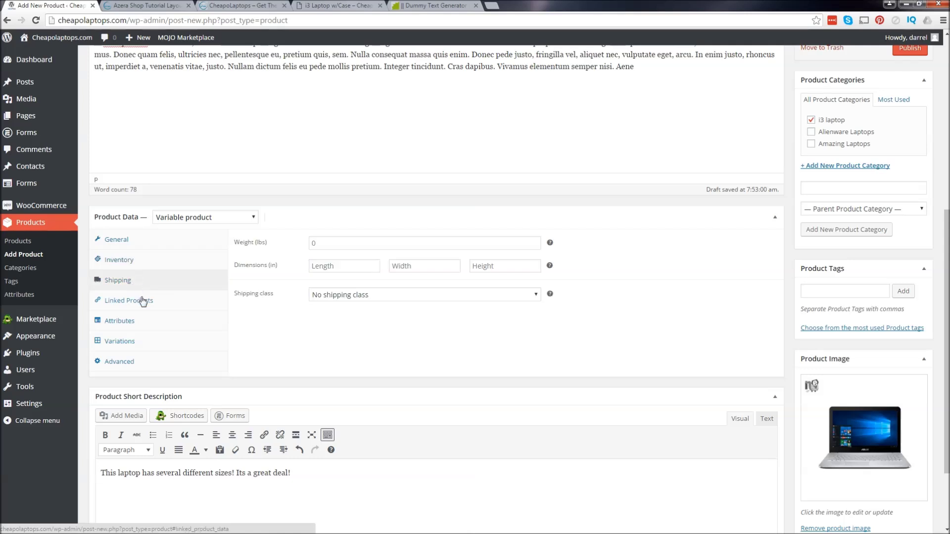
{"action": "left_click", "coordinate": [143, 301]}
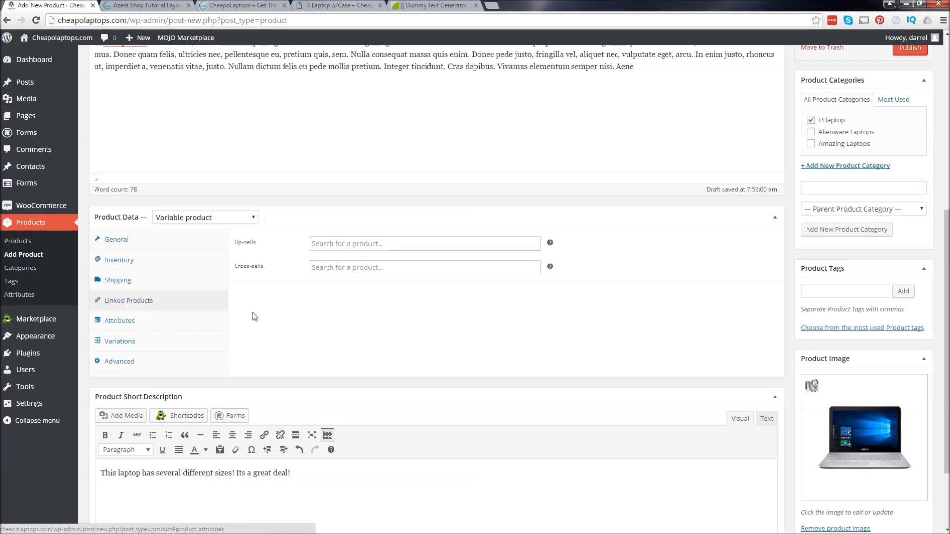
{"action": "left_click", "coordinate": [341, 267]}
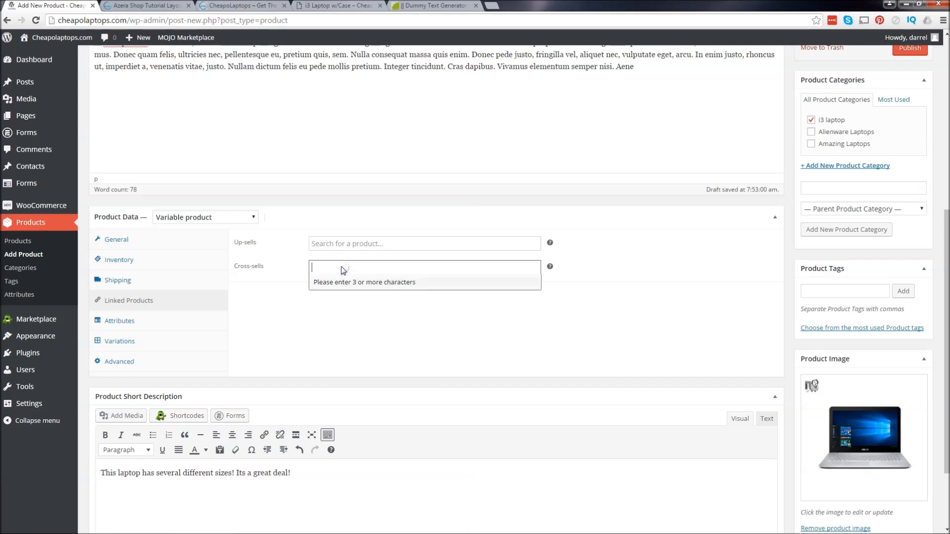
{"action": "type", "text": "alien"}
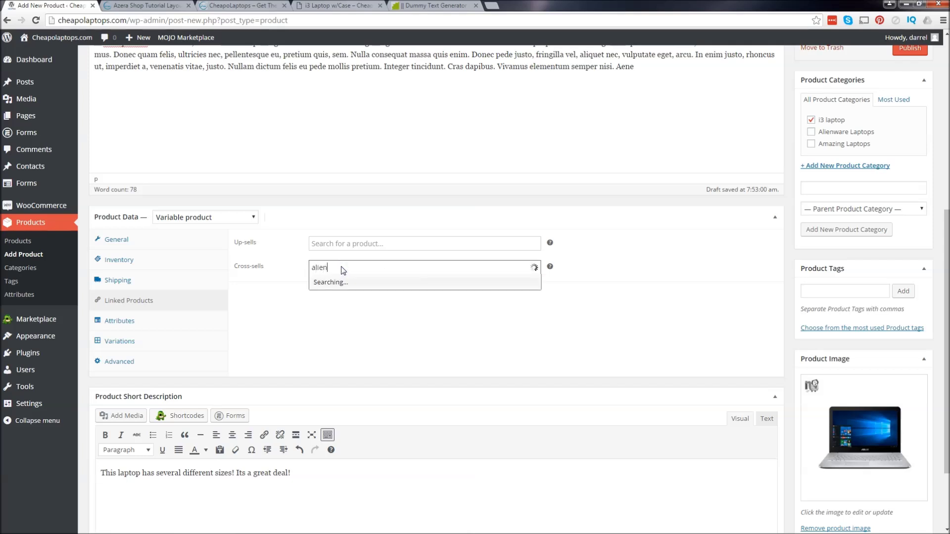
{"action": "left_click", "coordinate": [353, 283]}
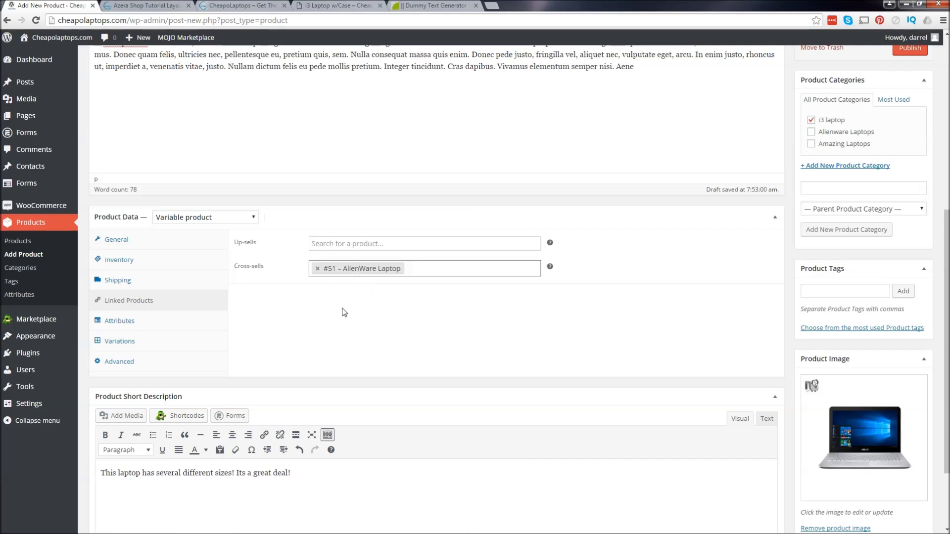
{"action": "left_click", "coordinate": [128, 323]}
{"action": "left_click", "coordinate": [131, 343]}
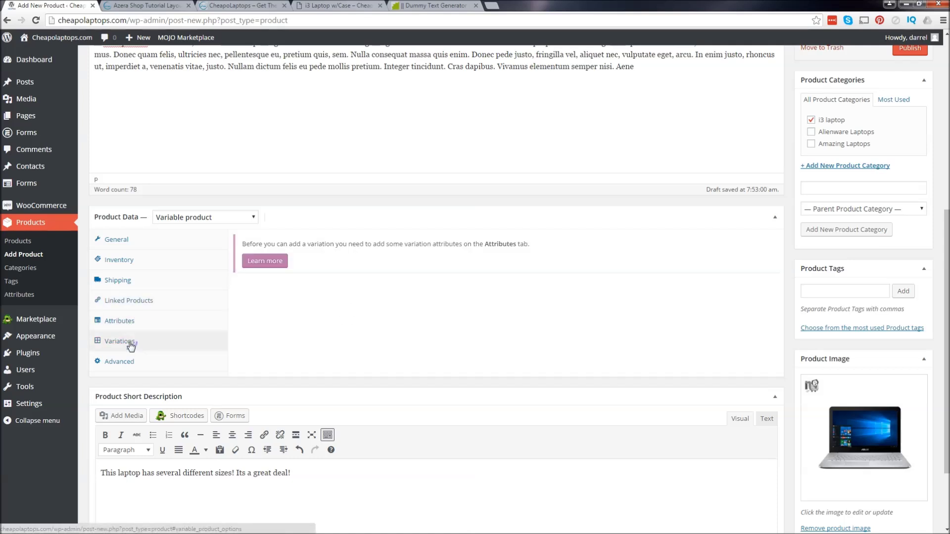
Add a custom product attribute named Size and start entering its value 14 Inch
{"action": "left_click_drag", "start_coordinate": [256, 244], "coordinate": [543, 244]}
{"action": "left_click", "coordinate": [544, 307]}
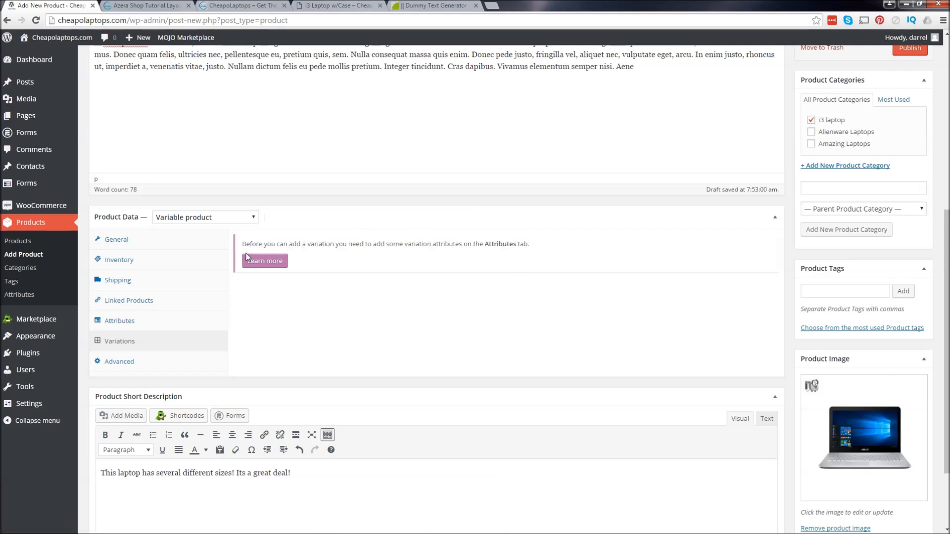
{"action": "left_click", "coordinate": [126, 323]}
{"action": "left_click", "coordinate": [321, 242]}
{"action": "left_click", "coordinate": [321, 242]}
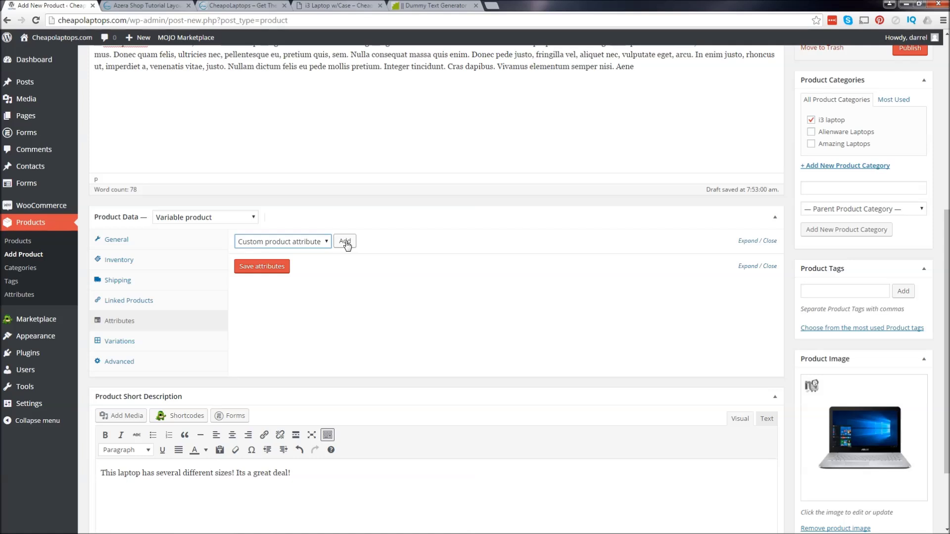
{"action": "left_click", "coordinate": [346, 242]}
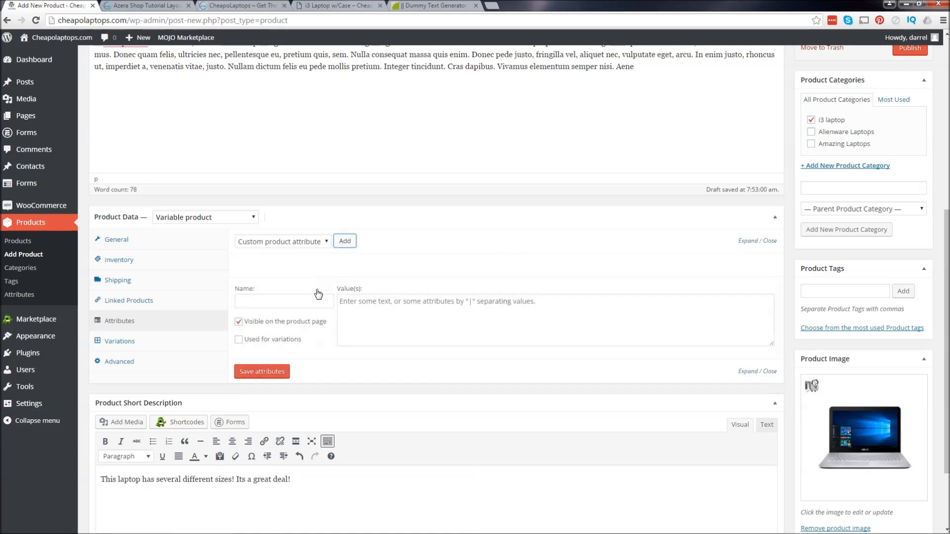
{"action": "left_click", "coordinate": [304, 295]}
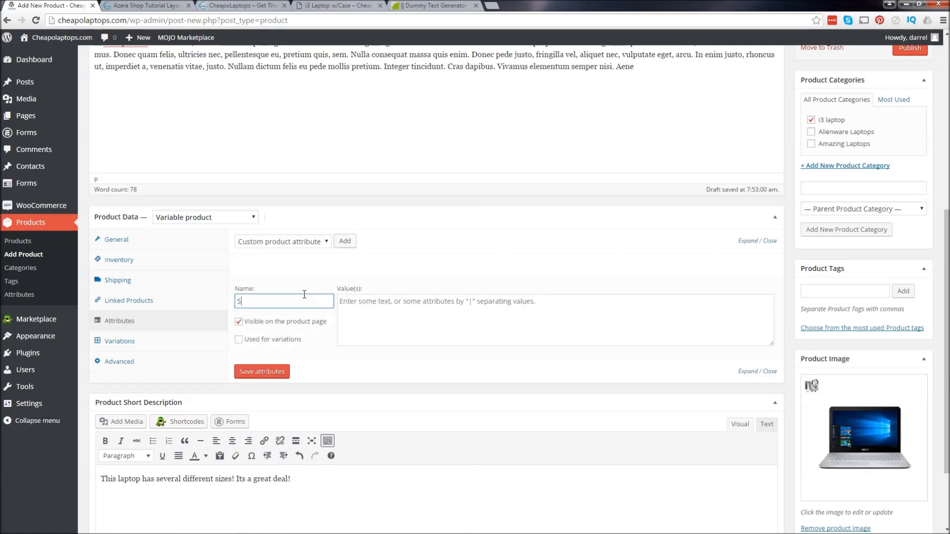
{"action": "key", "text": "Tab"}
{"action": "type", "text": "14"}
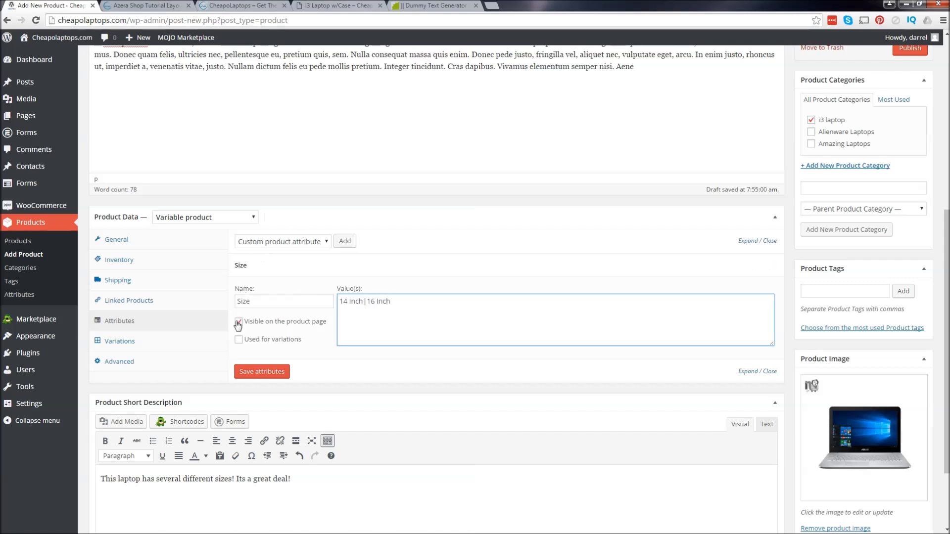
Mark the Size attribute (14 Inch | 16 Inch) as used for variations and save the attributes
{"action": "left_click", "coordinate": [239, 340]}
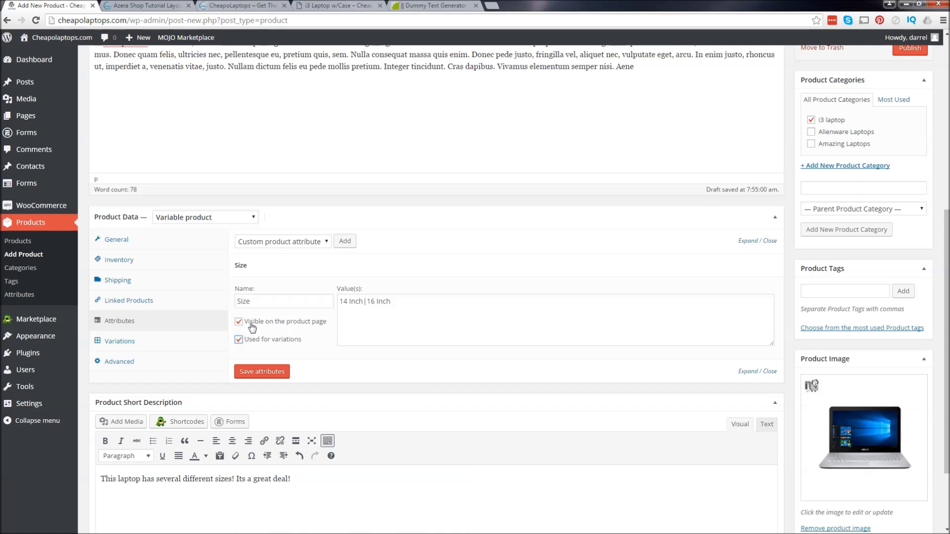
{"action": "left_click", "coordinate": [269, 371]}
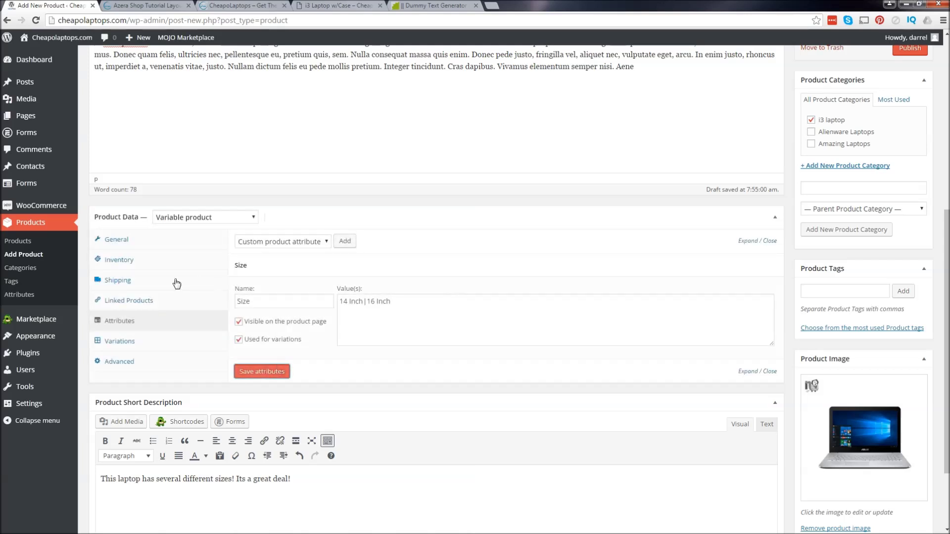
{"action": "left_click", "coordinate": [125, 341]}
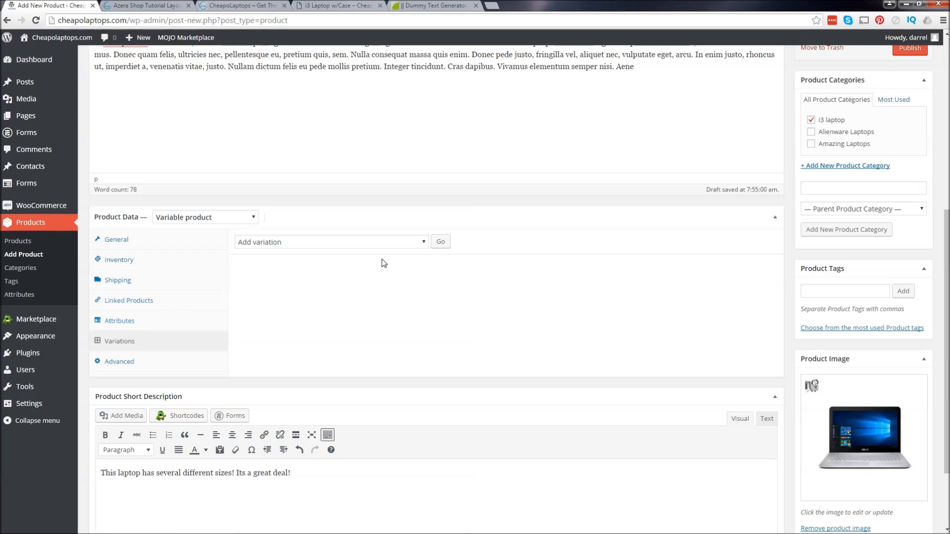
Generate variations from all attributes, producing #56 14 Inch and #55 16 Inch
{"action": "left_click", "coordinate": [399, 247]}
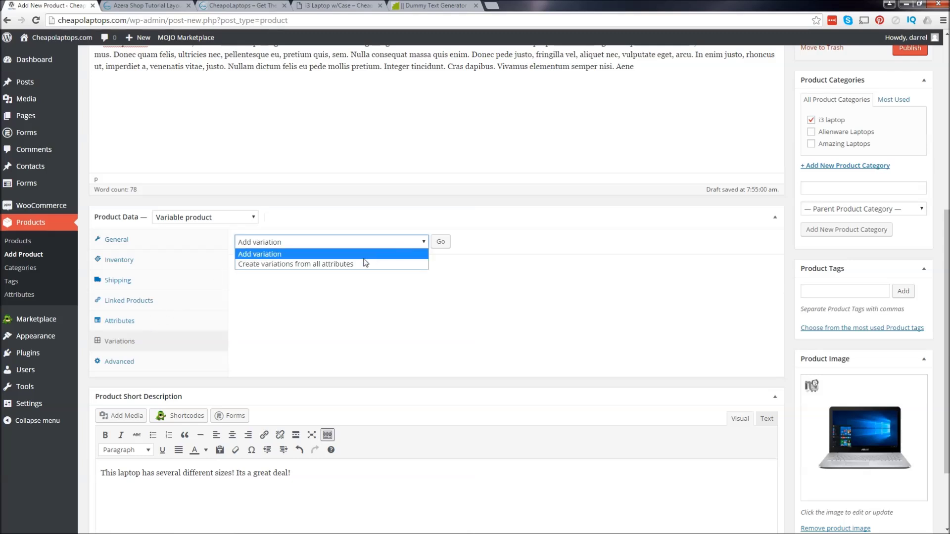
{"action": "left_click", "coordinate": [278, 265]}
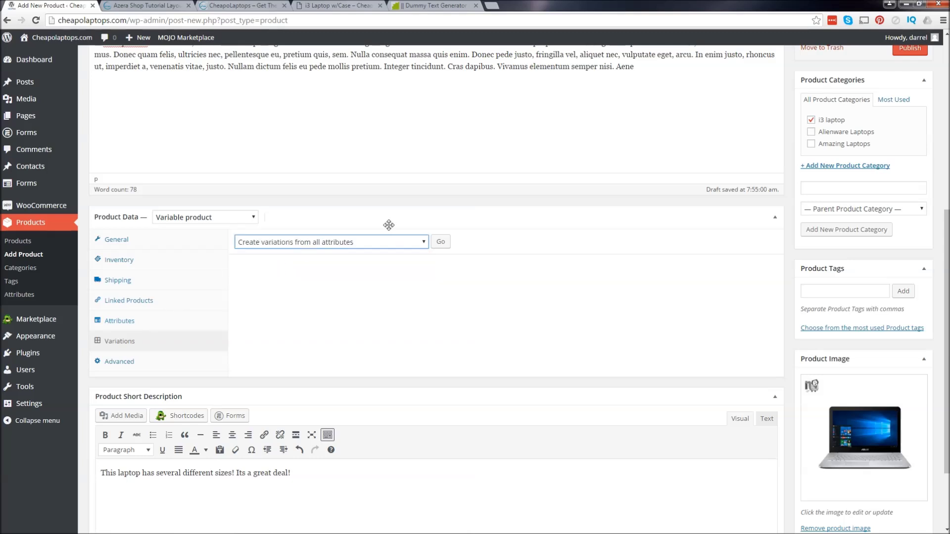
{"action": "left_click", "coordinate": [441, 244]}
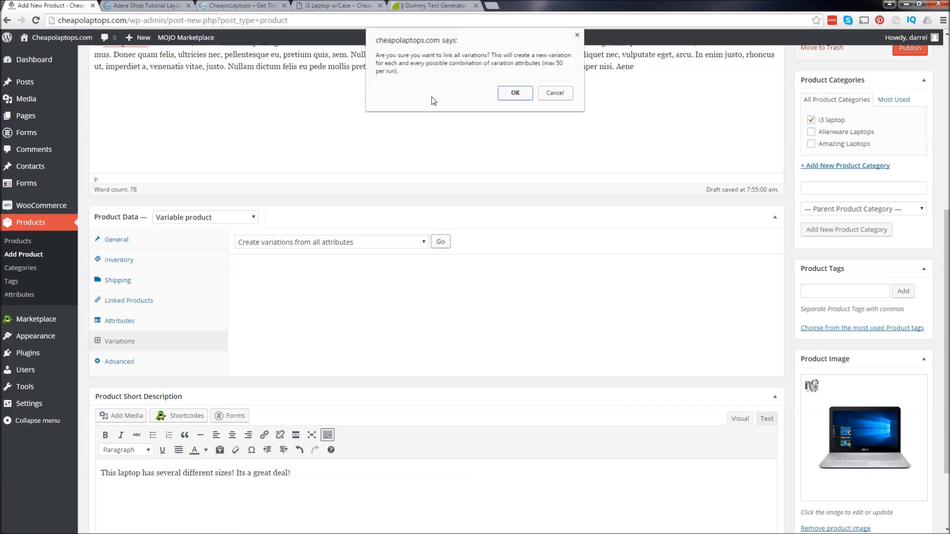
{"action": "left_click", "coordinate": [511, 100]}
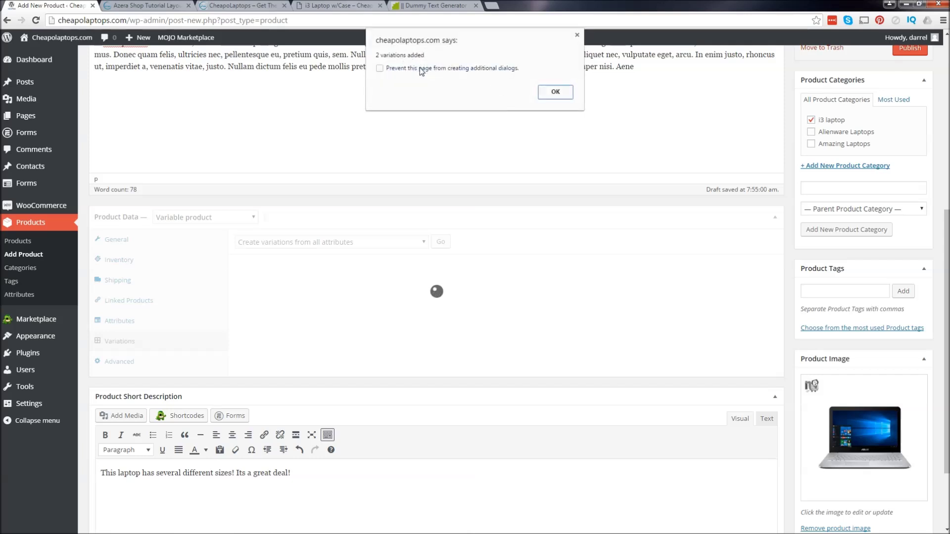
{"action": "left_click", "coordinate": [555, 96]}
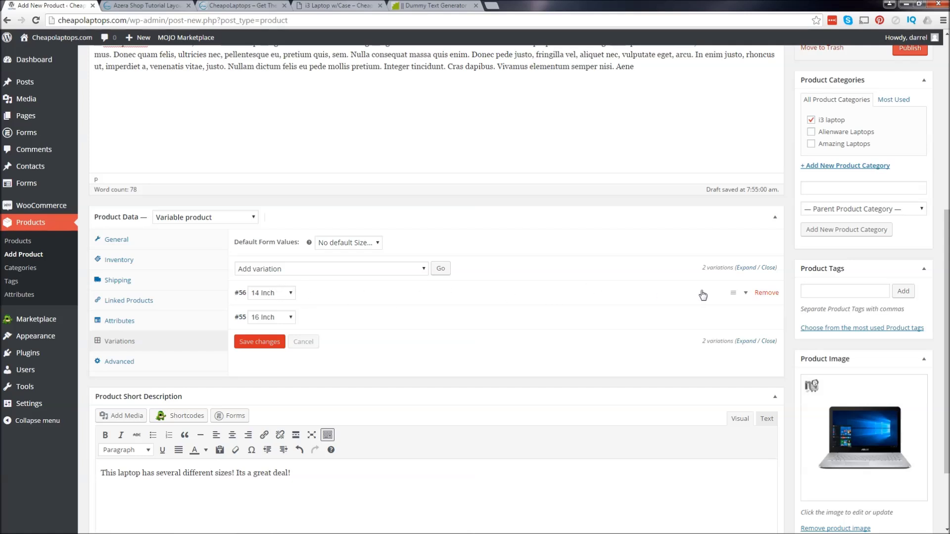
Give the 14 Inch variation the silver laptop photo as its image
{"action": "left_click", "coordinate": [747, 296]}
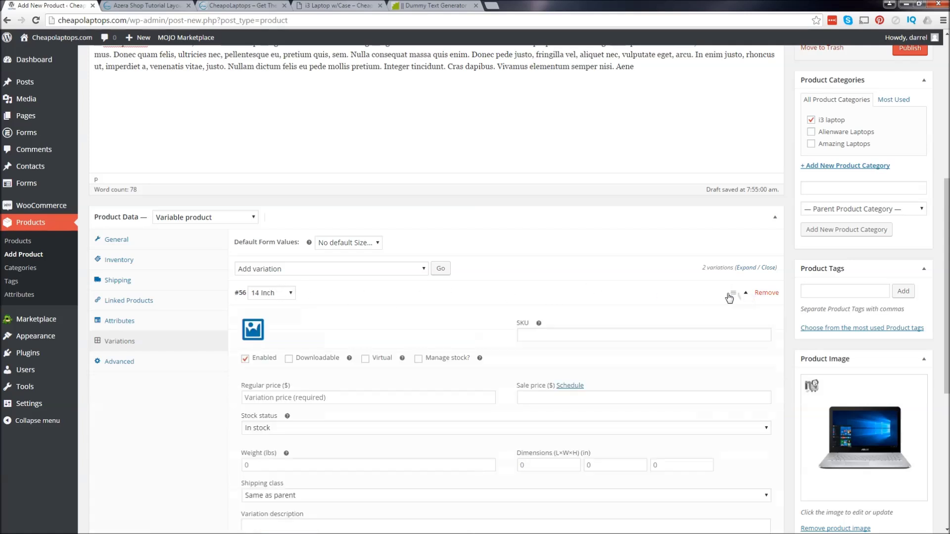
{"action": "scroll", "coordinate": [445, 292], "scroll_direction": "down", "scroll_amount": 1}
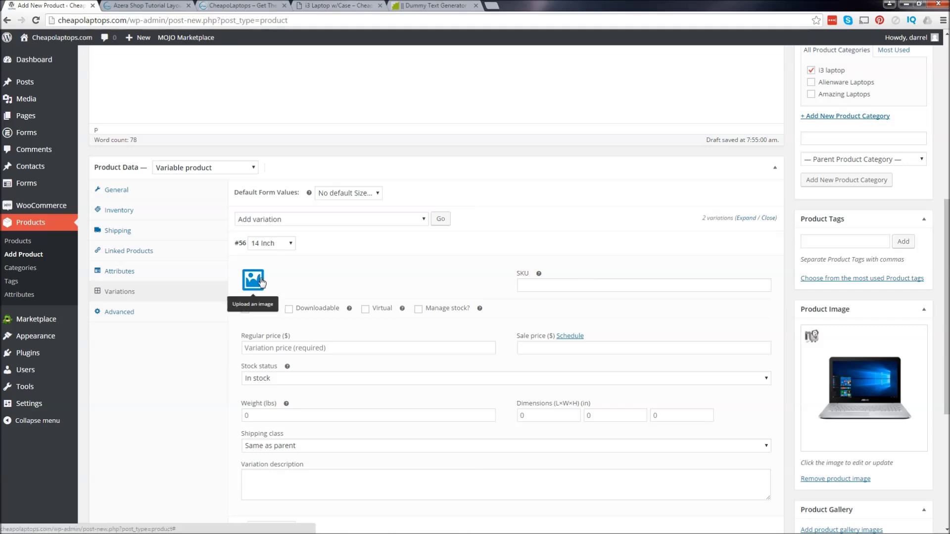
{"action": "left_click", "coordinate": [261, 281]}
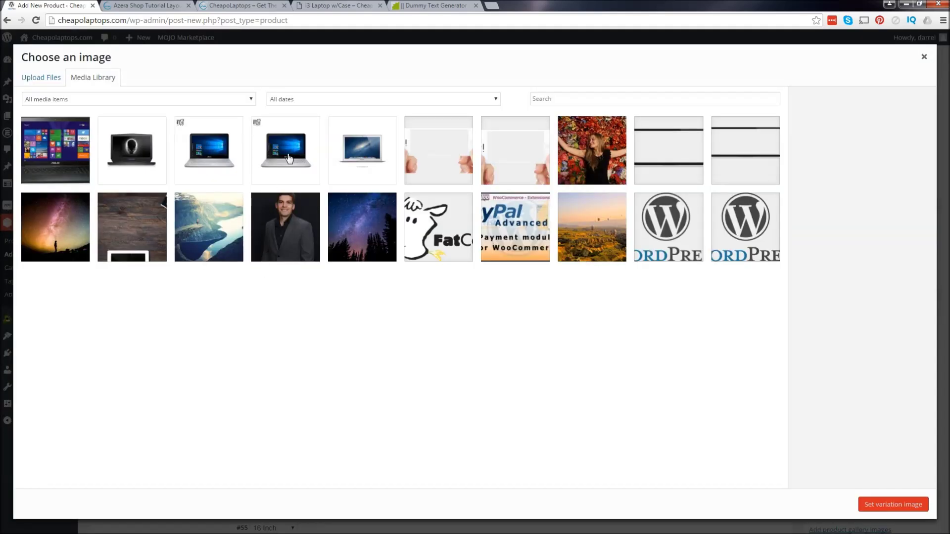
{"action": "left_click", "coordinate": [291, 155]}
{"action": "left_click", "coordinate": [887, 504]}
Set the 14 Inch variation's regular price to 400, keep it In stock, and collapse it
{"action": "scroll", "coordinate": [387, 345], "scroll_direction": "down", "scroll_amount": 1}
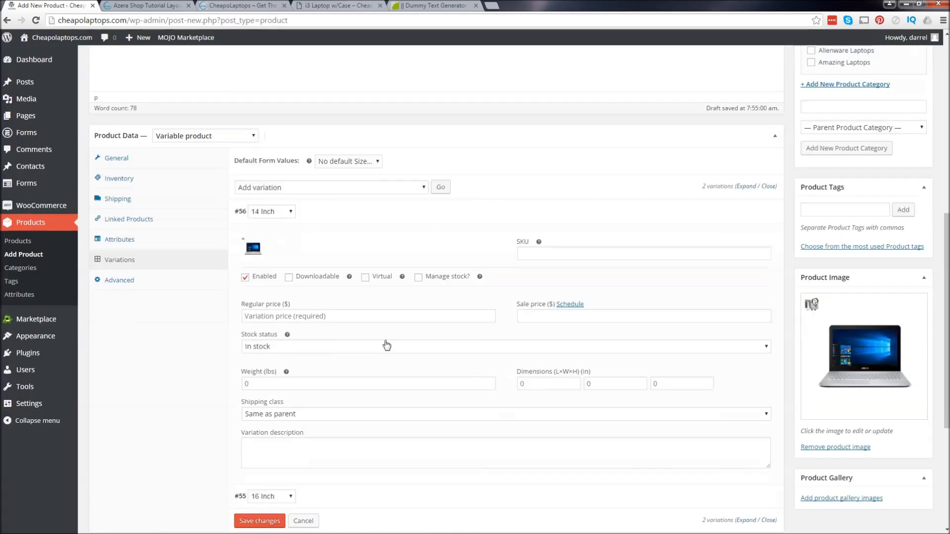
{"action": "scroll", "coordinate": [387, 345], "scroll_direction": "down", "scroll_amount": 2}
{"action": "left_click", "coordinate": [329, 247]}
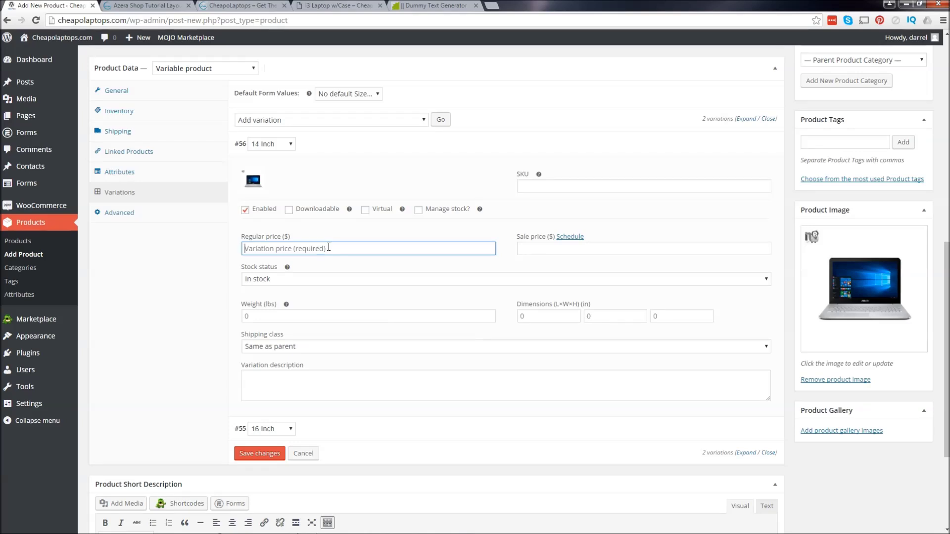
{"action": "type", "text": "400"}
{"action": "key", "text": "Tab"}
{"action": "key", "text": "Tab"}
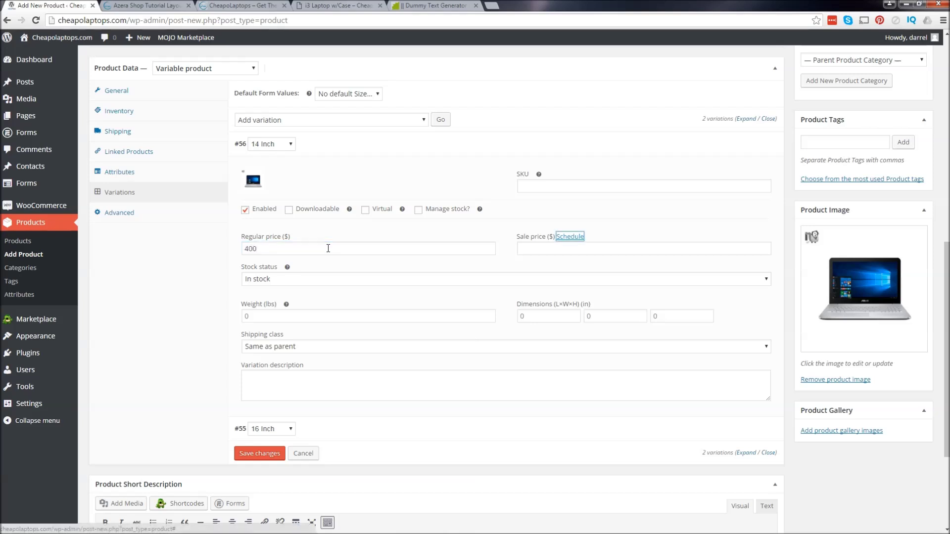
{"action": "left_click", "coordinate": [281, 281]}
{"action": "left_click", "coordinate": [280, 283]}
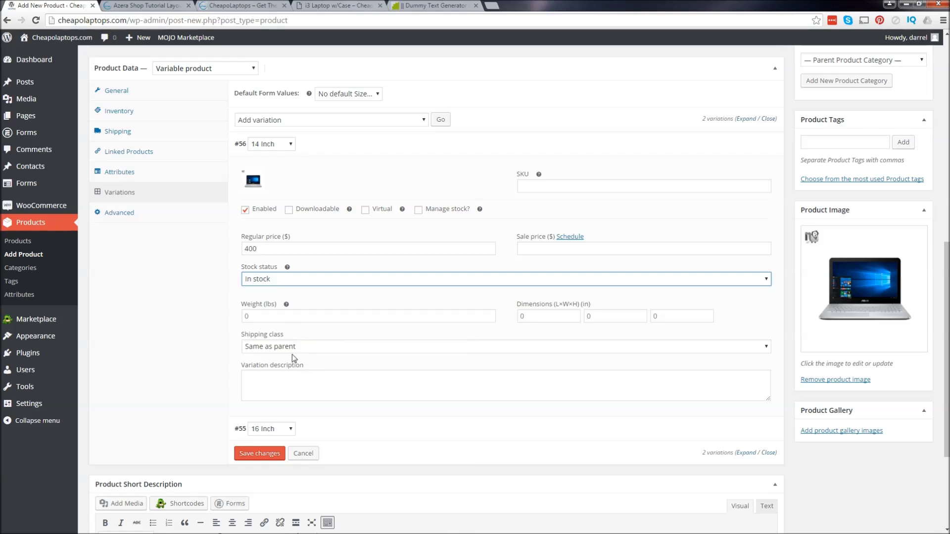
{"action": "left_click", "coordinate": [302, 389]}
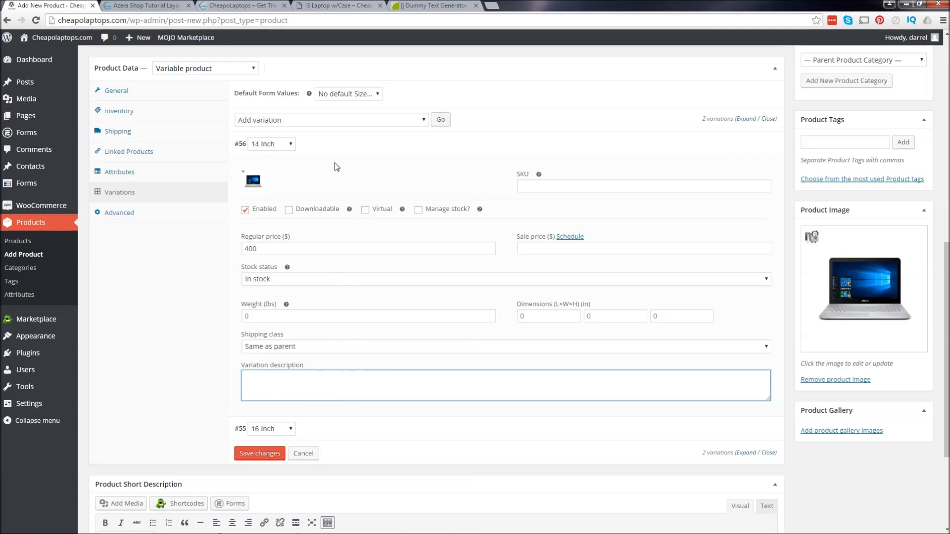
{"action": "scroll", "coordinate": [380, 200], "scroll_direction": "up", "scroll_amount": 1}
{"action": "scroll", "coordinate": [380, 200], "scroll_direction": "up", "scroll_amount": 6}
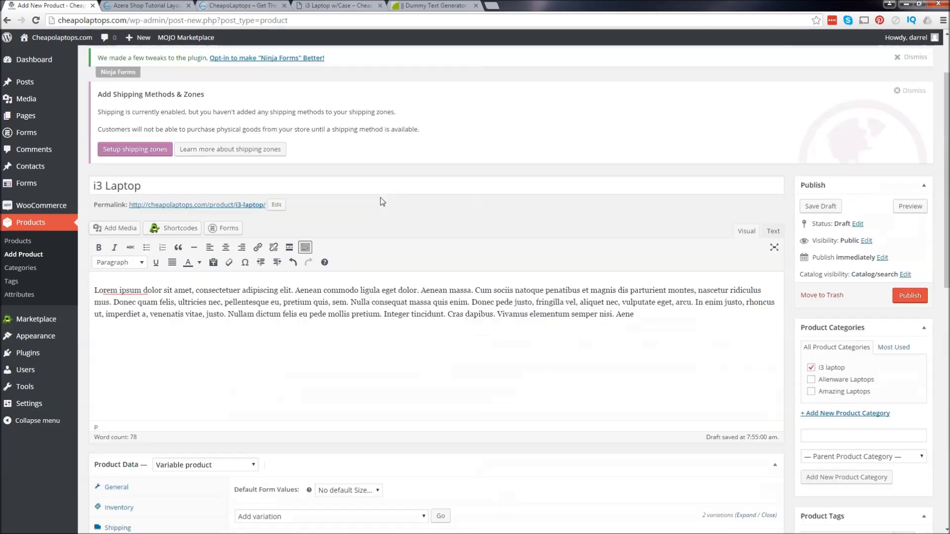
{"action": "scroll", "coordinate": [471, 297], "scroll_direction": "down", "scroll_amount": 10}
{"action": "scroll", "coordinate": [391, 400], "scroll_direction": "up", "scroll_amount": 4}
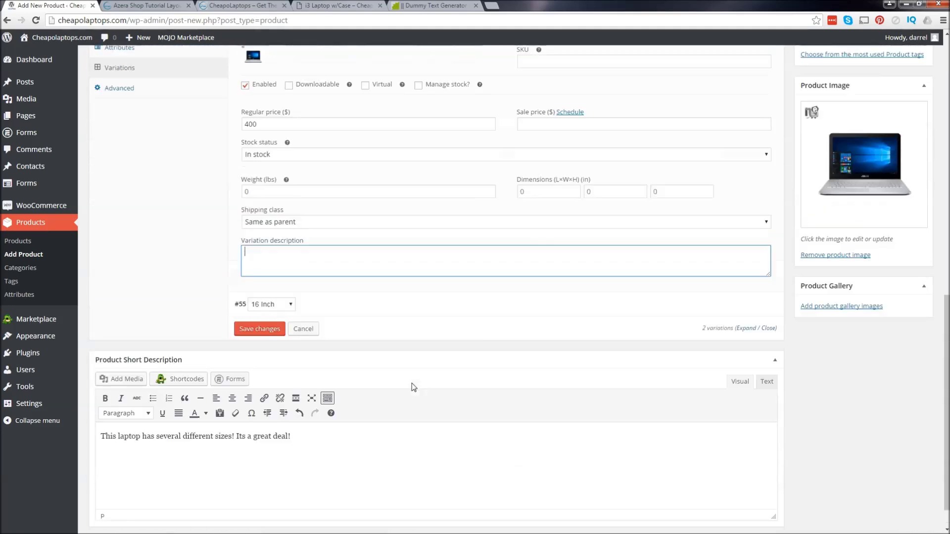
{"action": "mouse_move", "coordinate": [744, 184]}
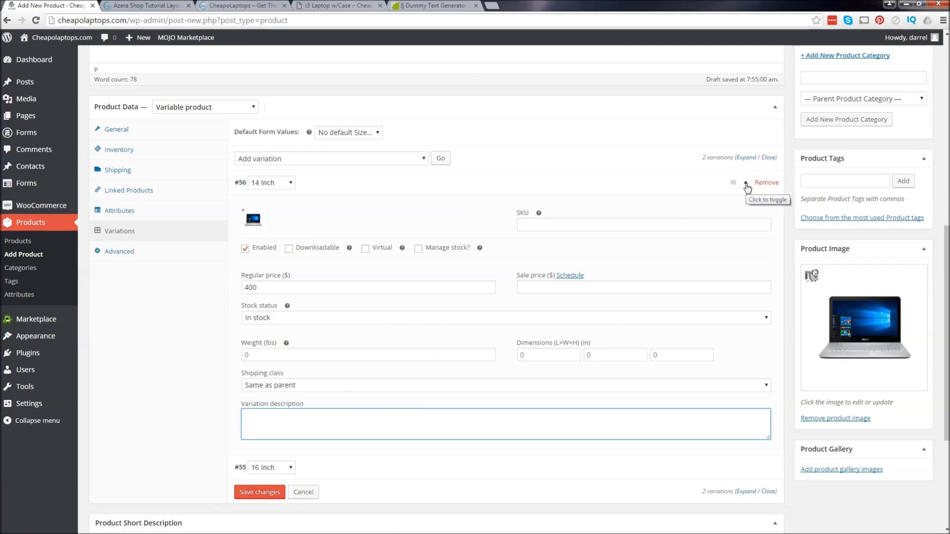
{"action": "left_click", "coordinate": [746, 185]}
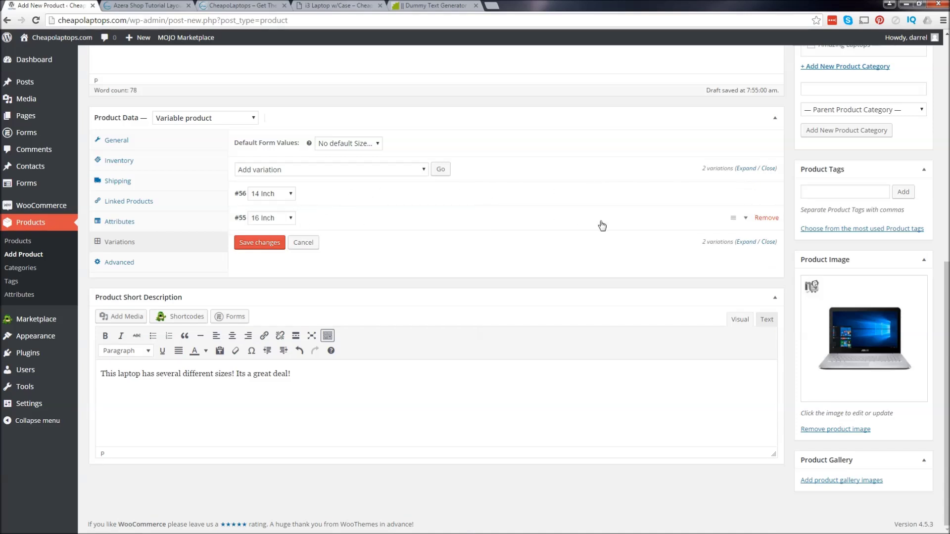
Give the 16 Inch variation the laptop photo as its image
{"action": "left_click", "coordinate": [747, 222]}
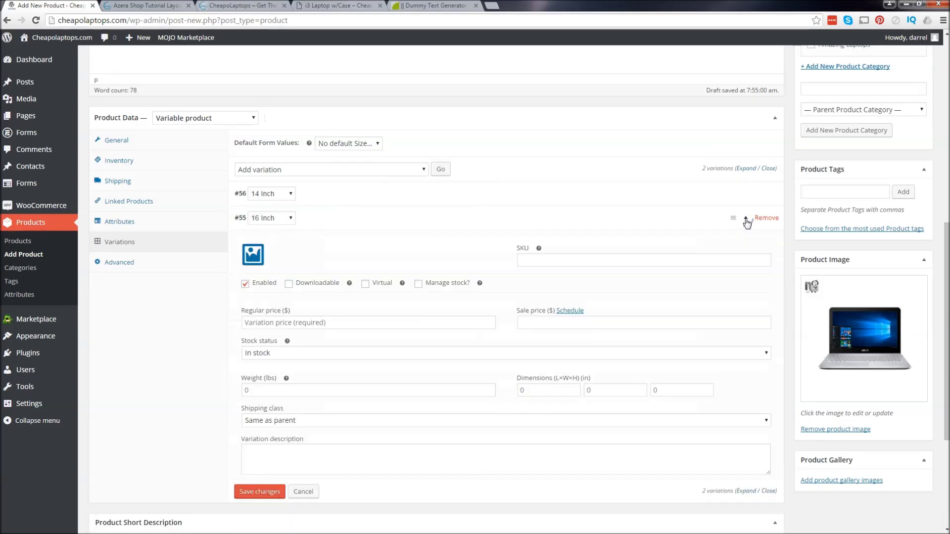
{"action": "left_click", "coordinate": [258, 258]}
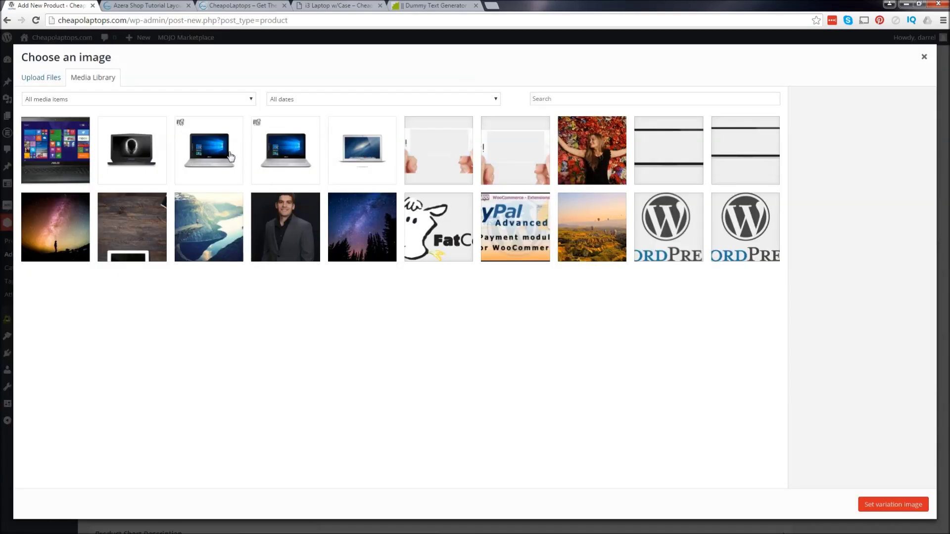
{"action": "left_click", "coordinate": [230, 156]}
{"action": "left_click", "coordinate": [915, 505]}
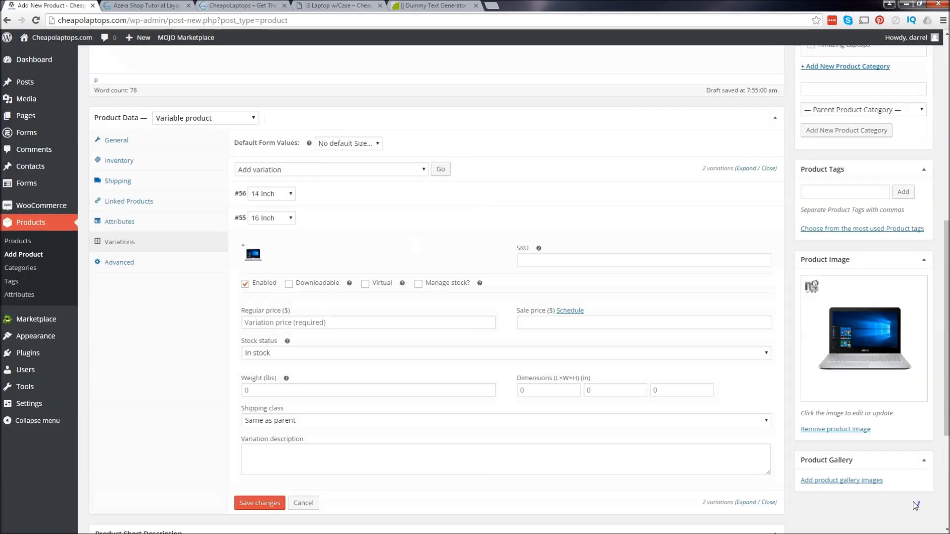
Enter a regular price of 800 for the 16 Inch variation and save both variations
{"action": "left_click", "coordinate": [346, 323]}
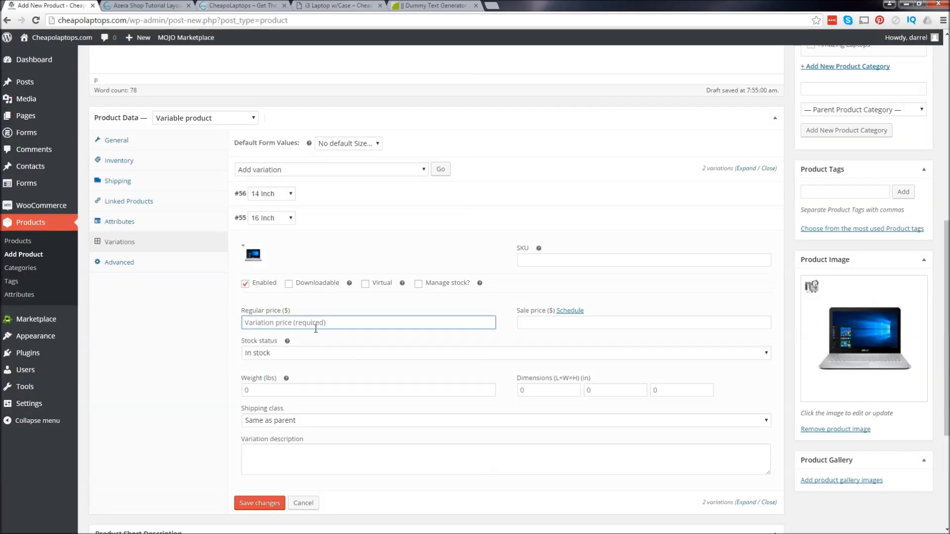
{"action": "type", "text": "800"}
{"action": "left_click", "coordinate": [569, 323]}
{"action": "key", "text": "Tab"}
{"action": "scroll", "coordinate": [274, 255], "scroll_direction": "down", "scroll_amount": 2}
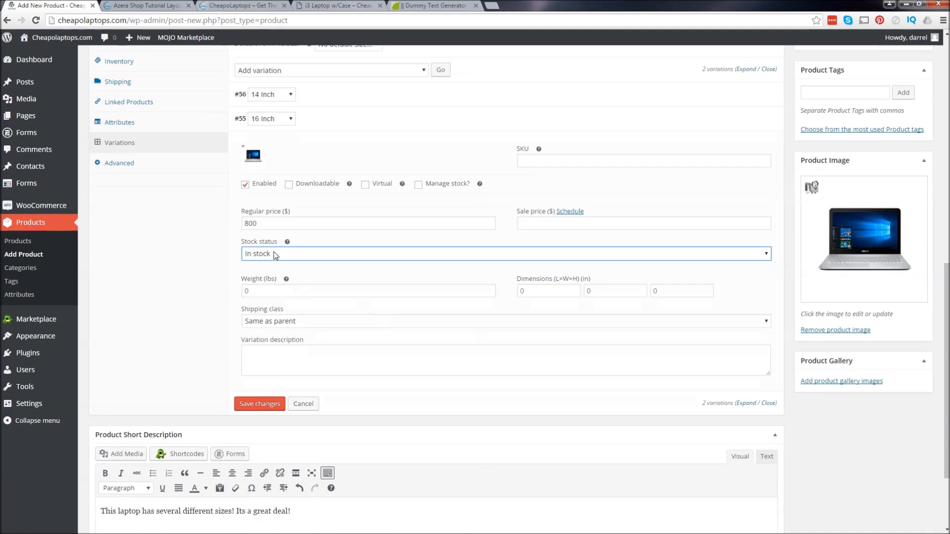
{"action": "left_click", "coordinate": [329, 291]}
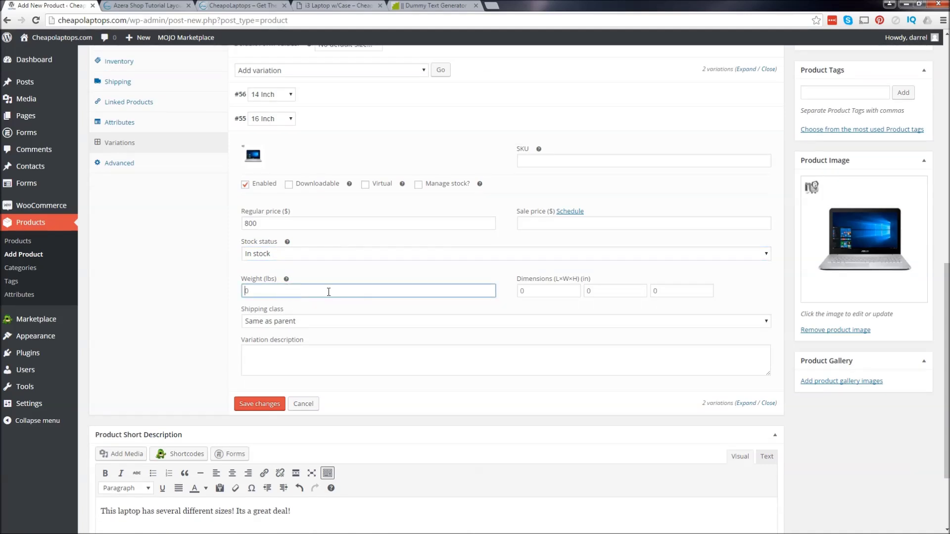
{"action": "left_click", "coordinate": [535, 294]}
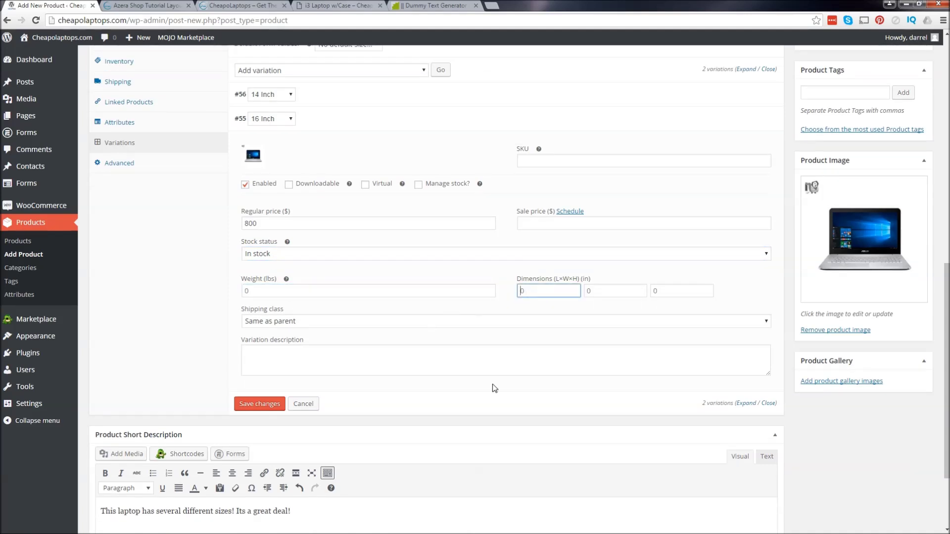
{"action": "left_click", "coordinate": [254, 402]}
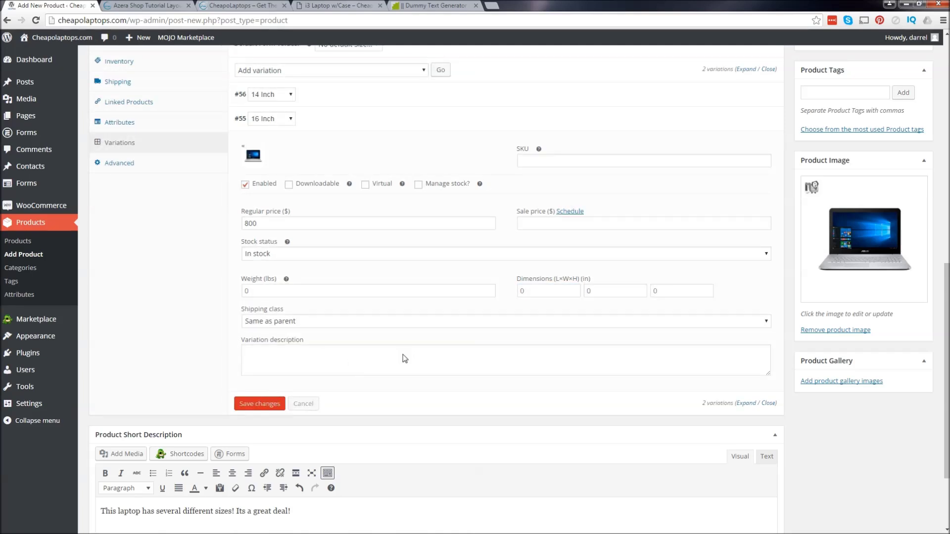
{"action": "scroll", "coordinate": [405, 359], "scroll_direction": "up", "scroll_amount": 6}
{"action": "scroll", "coordinate": [514, 358], "scroll_direction": "up", "scroll_amount": 2}
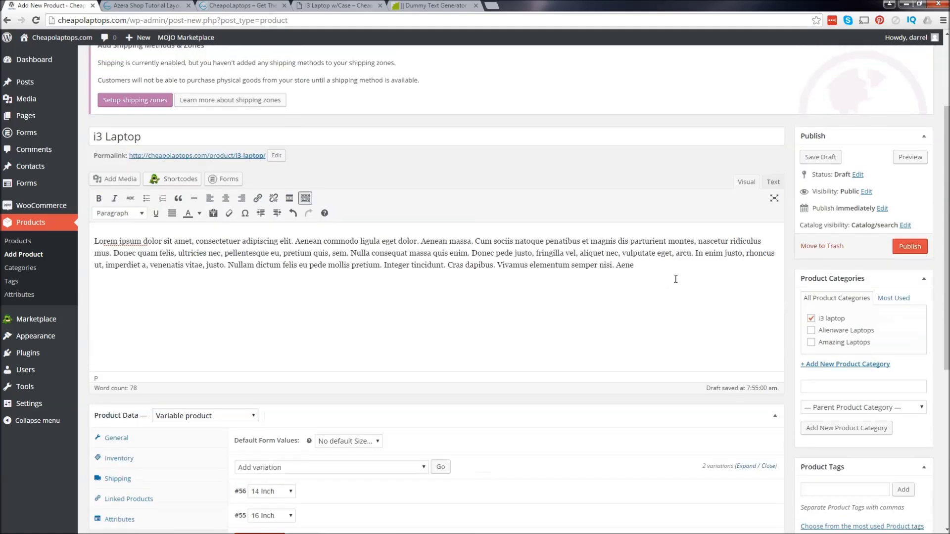
Publish the i3 Laptop, view it in the store, and select 14 Inch showing $400.00
{"action": "left_click", "coordinate": [908, 248]}
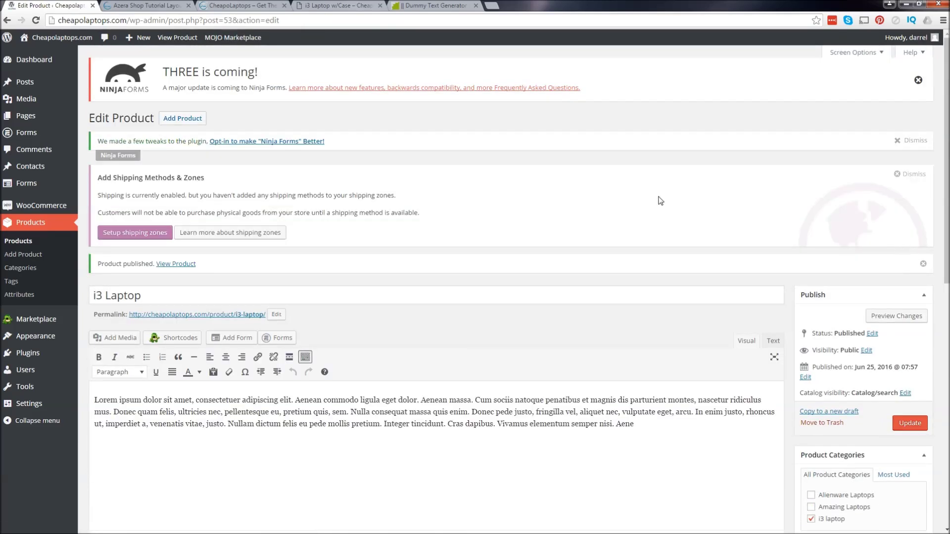
{"action": "left_click", "coordinate": [177, 40]}
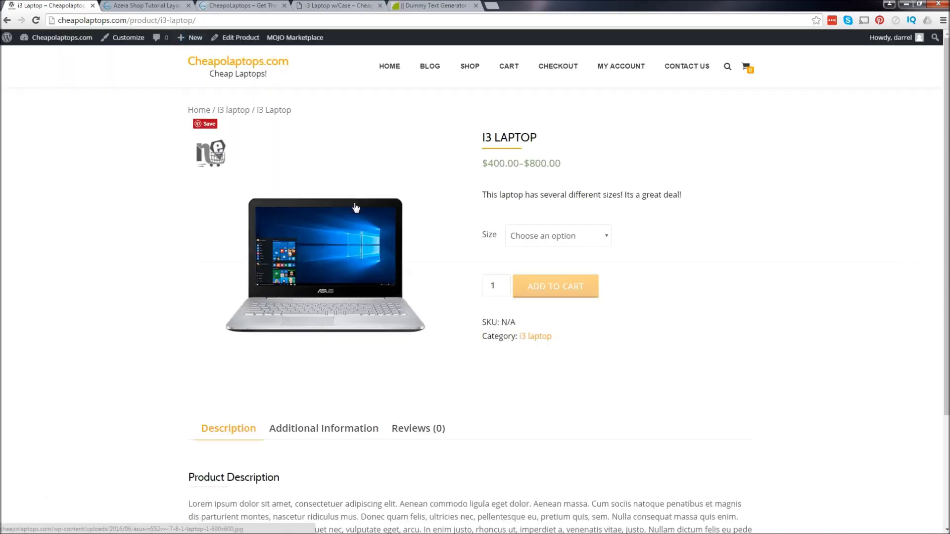
{"action": "left_click", "coordinate": [541, 240]}
{"action": "left_click", "coordinate": [544, 266]}
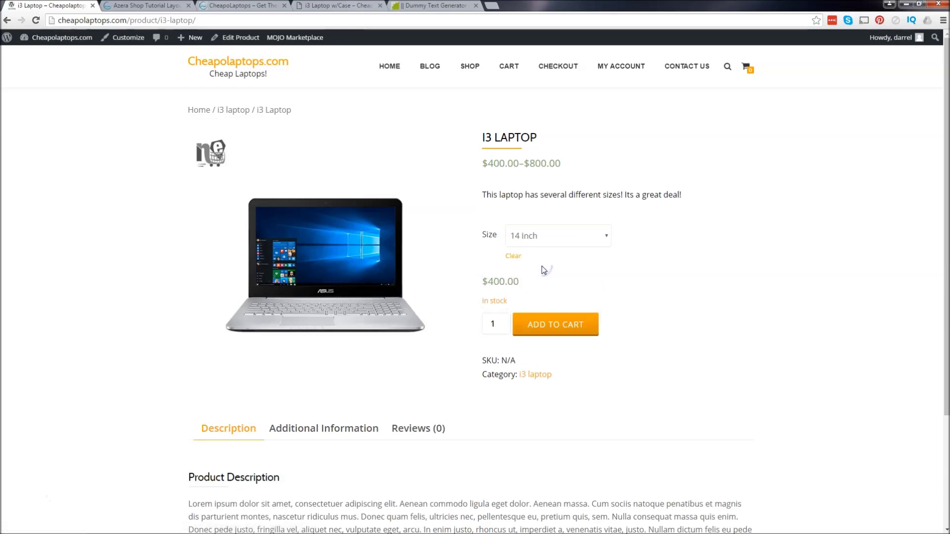
{"action": "left_click_drag", "start_coordinate": [526, 283], "coordinate": [481, 284]}
{"action": "left_click", "coordinate": [486, 283]}
{"action": "left_click_drag", "start_coordinate": [562, 164], "coordinate": [526, 164]}
Switch the size to 16 Inch at $800.00 and add it to the cart
{"action": "left_click", "coordinate": [538, 217]}
{"action": "left_click", "coordinate": [537, 240]}
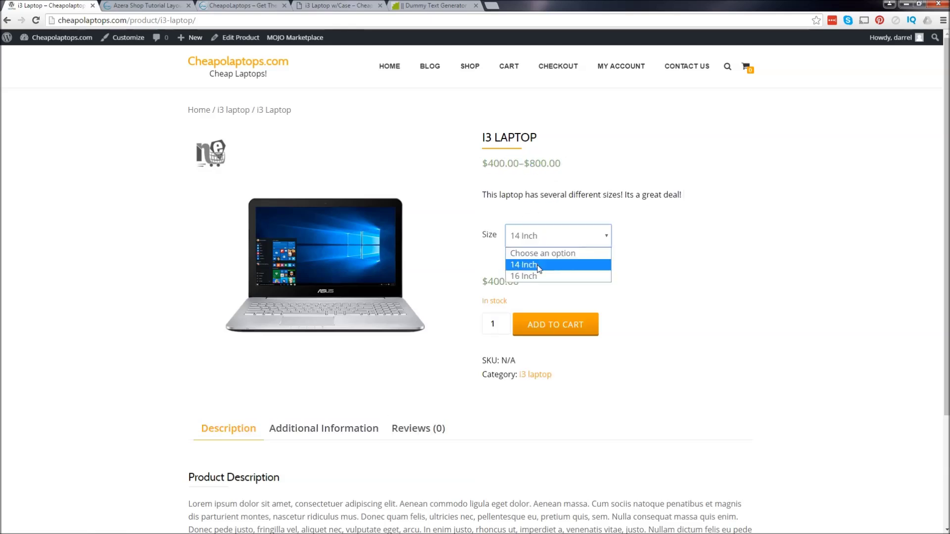
{"action": "left_click", "coordinate": [535, 276]}
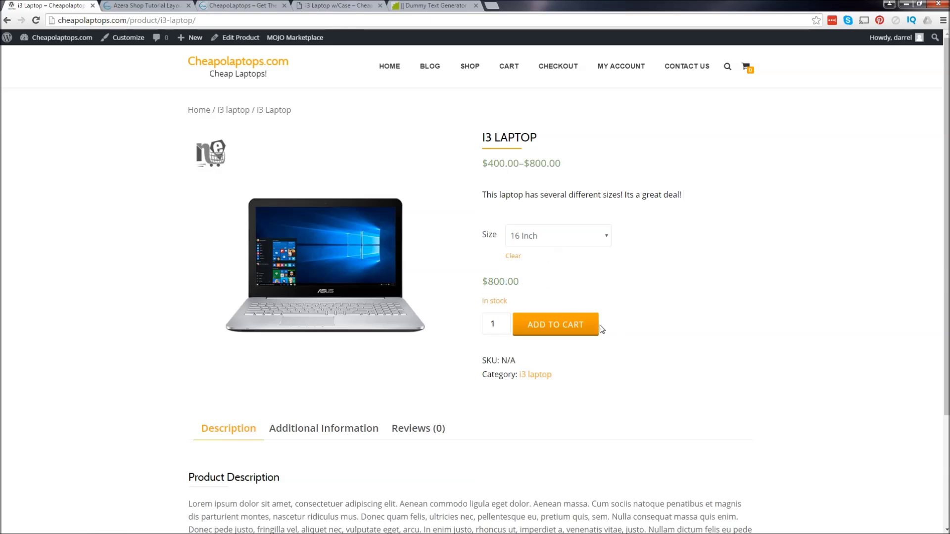
{"action": "left_click_drag", "start_coordinate": [525, 289], "coordinate": [487, 283]}
{"action": "left_click", "coordinate": [572, 291]}
{"action": "scroll", "coordinate": [571, 290], "scroll_direction": "down", "scroll_amount": 3}
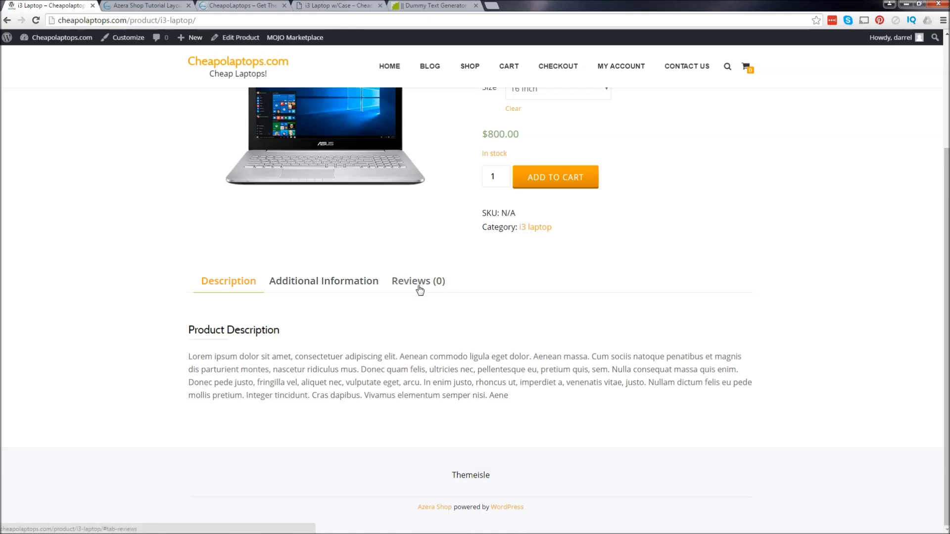
{"action": "scroll", "coordinate": [423, 291], "scroll_direction": "up", "scroll_amount": 3}
{"action": "left_click", "coordinate": [554, 324]}
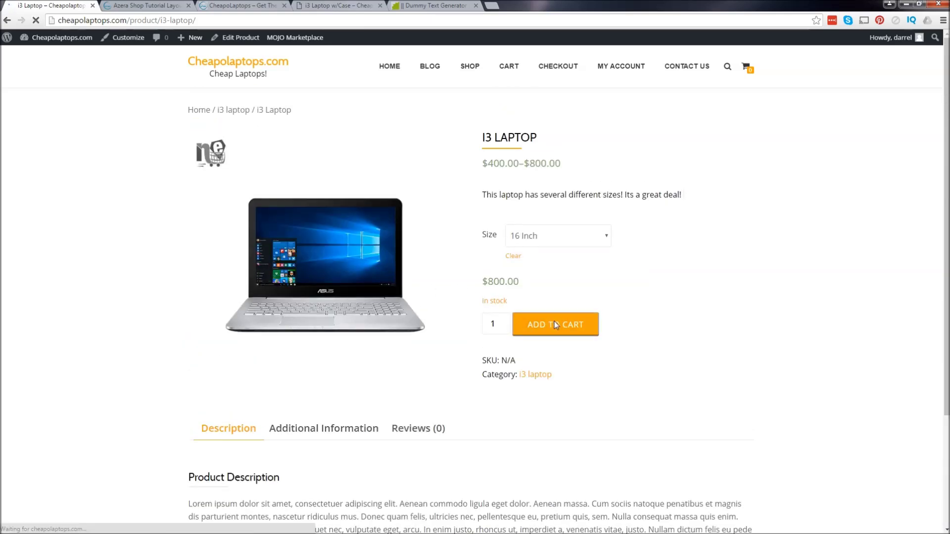
Check the cart's single 16 Inch i3 Laptop at $800.00, then return to the home page
{"action": "left_click", "coordinate": [712, 144]}
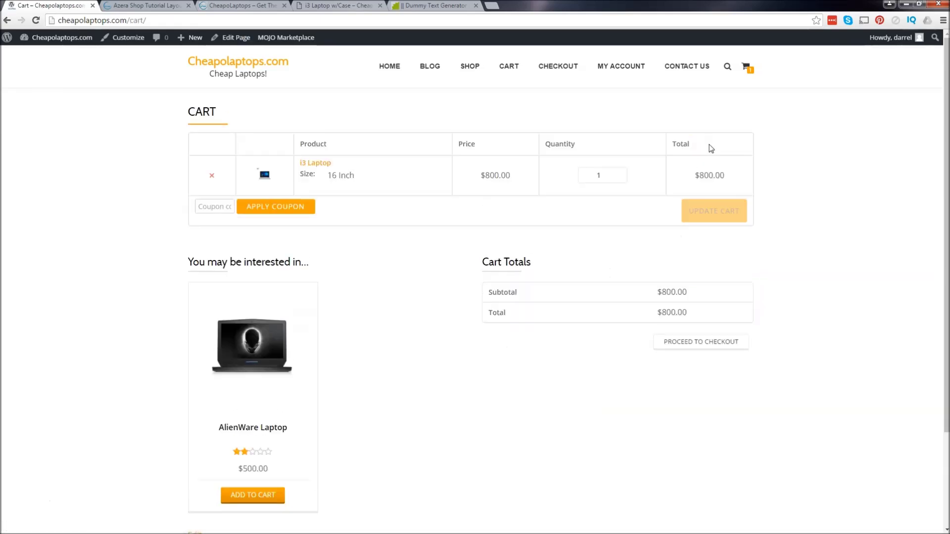
{"action": "left_click_drag", "start_coordinate": [188, 262], "coordinate": [319, 261]}
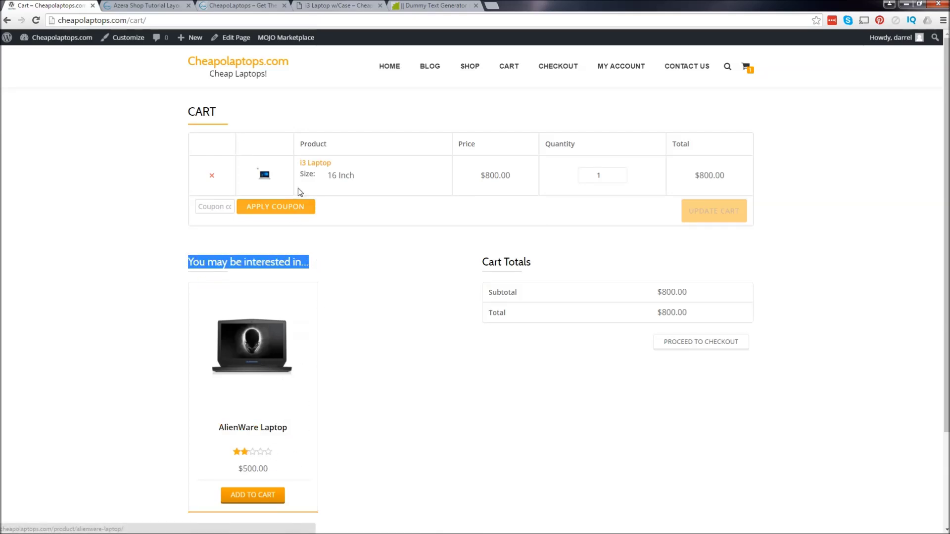
{"action": "left_click", "coordinate": [102, 350]}
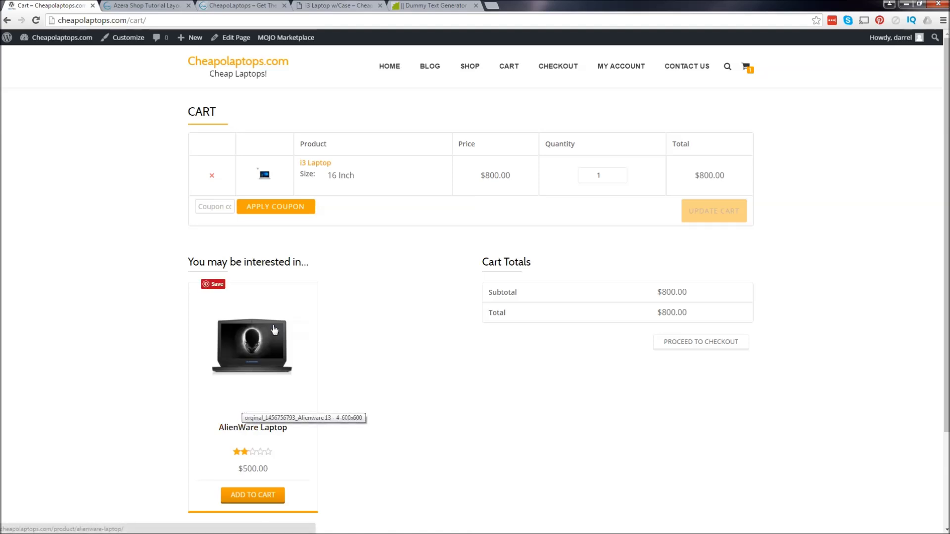
{"action": "left_click", "coordinate": [387, 71]}
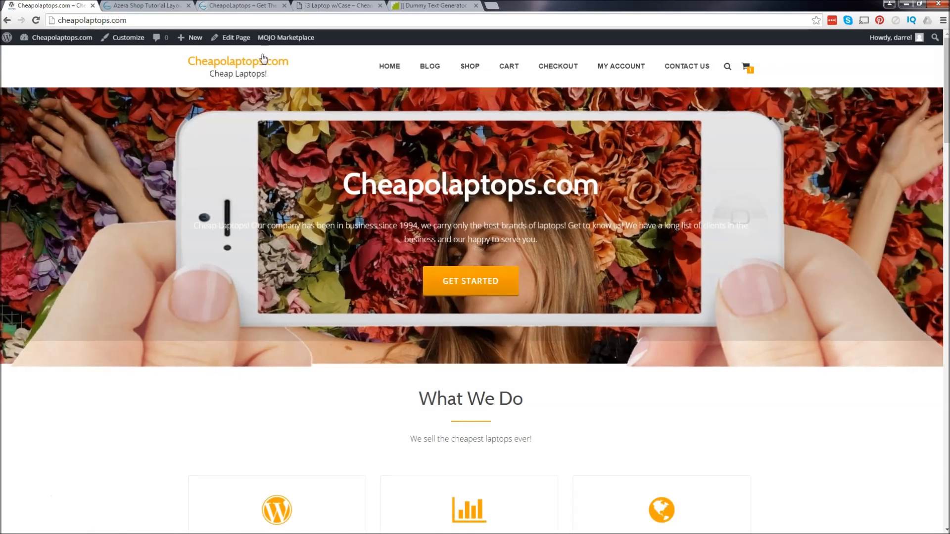
Open the Customizer from the admin bar and go to Frontpage sections
{"action": "left_click", "coordinate": [127, 38]}
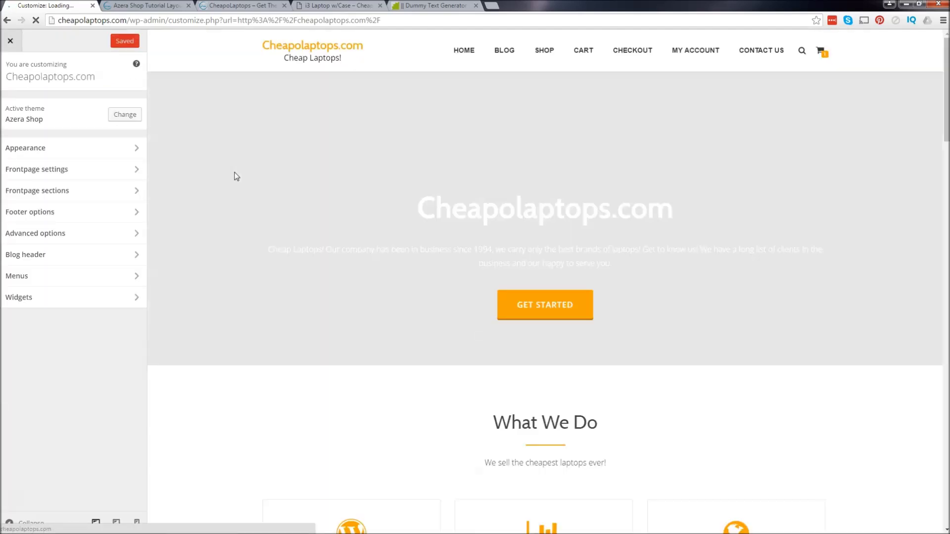
{"action": "scroll", "coordinate": [237, 177], "scroll_direction": "down", "scroll_amount": 5}
{"action": "scroll", "coordinate": [237, 176], "scroll_direction": "down", "scroll_amount": 9}
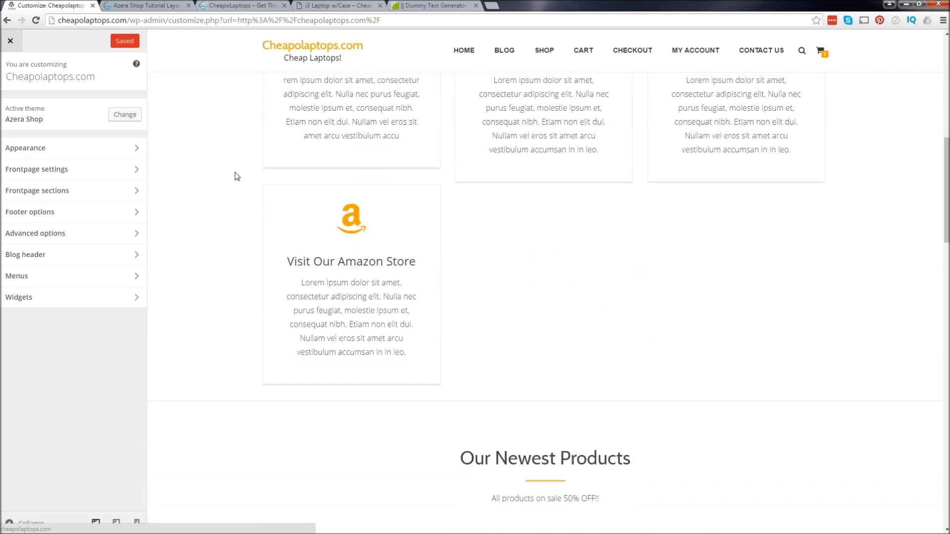
{"action": "scroll", "coordinate": [276, 221], "scroll_direction": "up", "scroll_amount": 1}
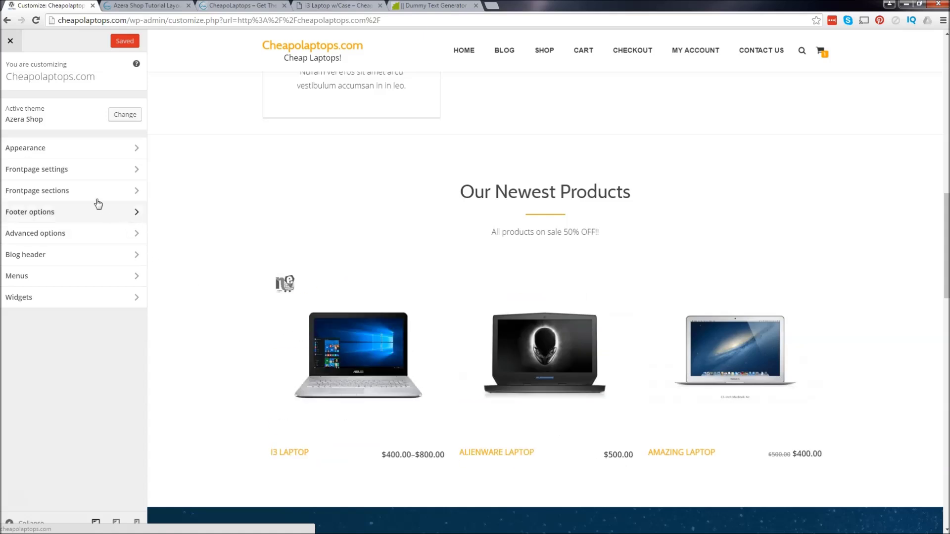
{"action": "left_click", "coordinate": [85, 191]}
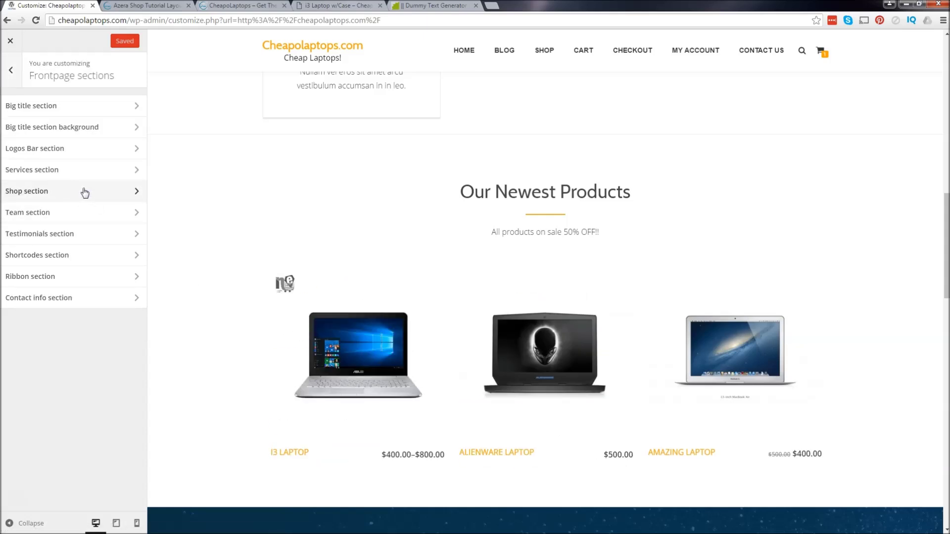
Open the Shop section and try changing the number of products to 1 and 2
{"action": "left_click", "coordinate": [85, 191]}
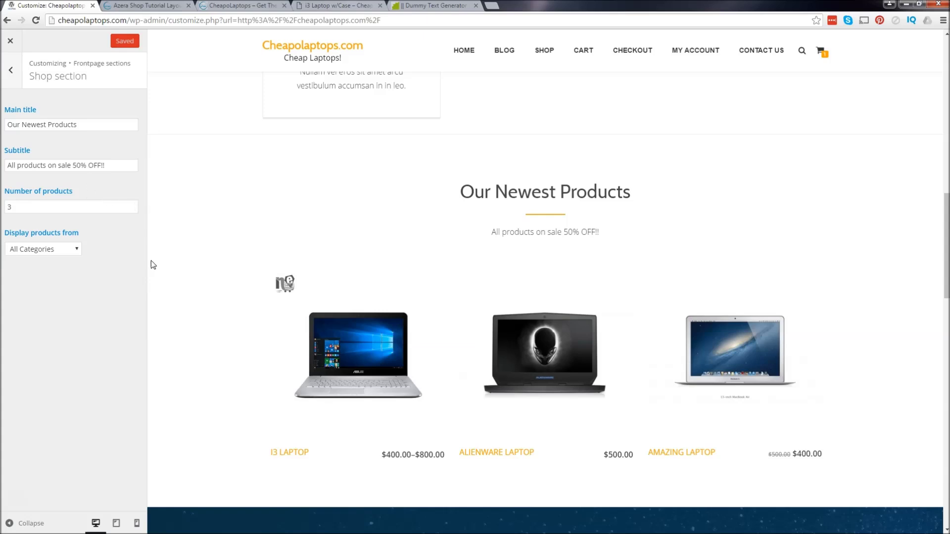
{"action": "left_click", "coordinate": [55, 207]}
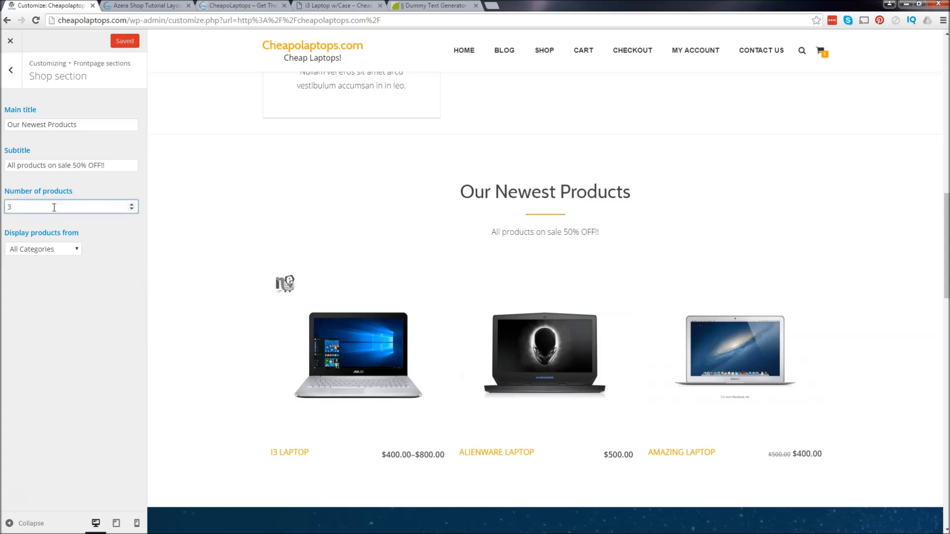
{"action": "left_click_drag", "start_coordinate": [15, 207], "coordinate": [4, 207]}
{"action": "type", "text": "1"}
{"action": "double_click", "coordinate": [32, 207]}
{"action": "type", "text": "2"}
{"action": "double_click", "coordinate": [31, 207]}
Try showing only Alienware Laptops, revert to All Categories, and Save & Publish
{"action": "left_click", "coordinate": [56, 249]}
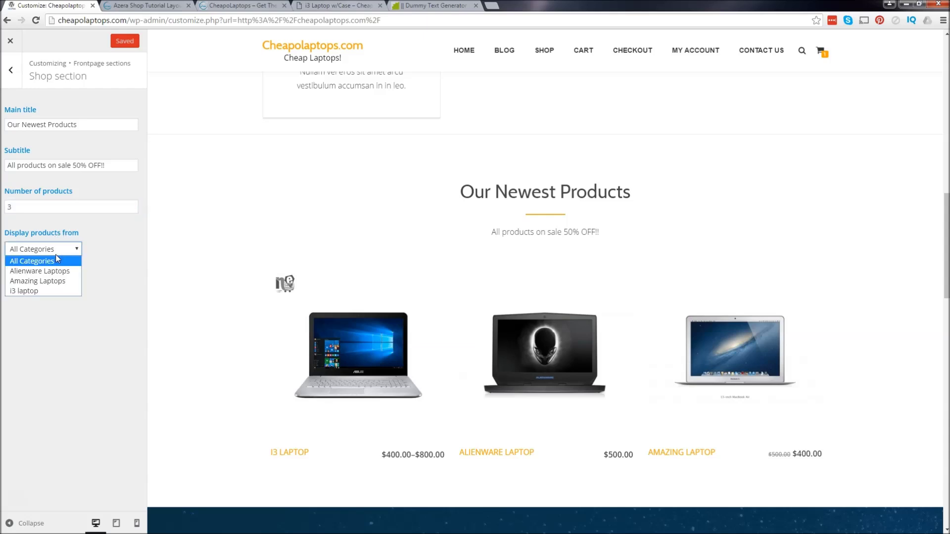
{"action": "left_click", "coordinate": [56, 271]}
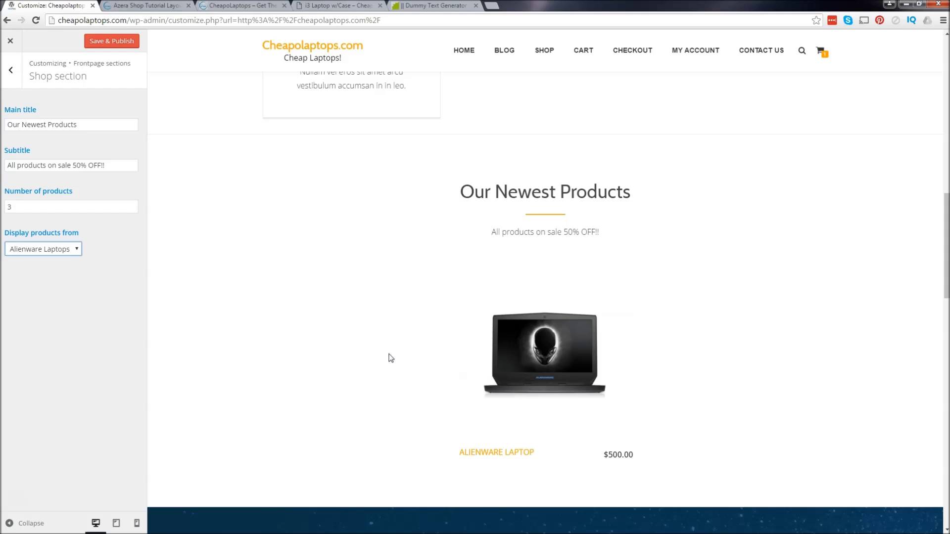
{"action": "left_click", "coordinate": [37, 250]}
{"action": "left_click", "coordinate": [38, 257]}
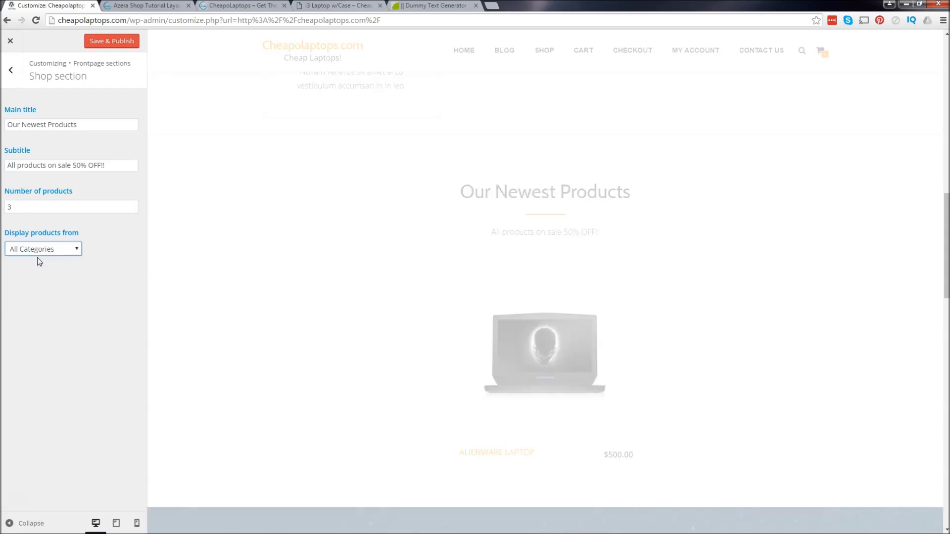
{"action": "left_click", "coordinate": [102, 47]}
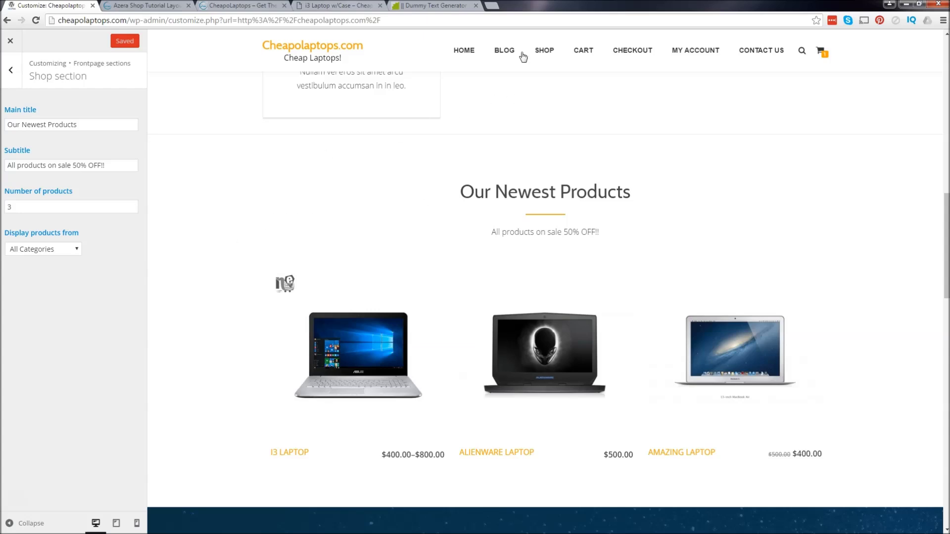
{"action": "left_click", "coordinate": [11, 42]}
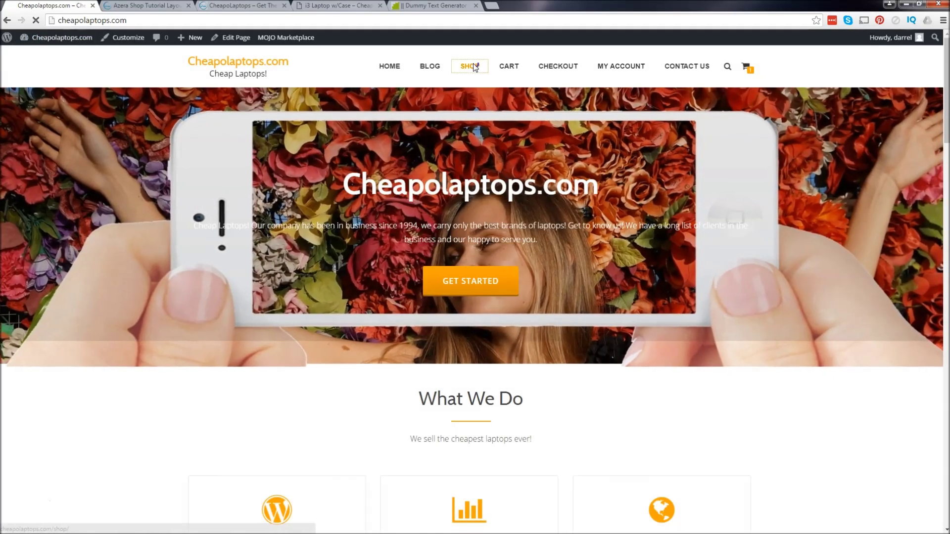
Go to the Shop page and copy its address from the address bar
{"action": "left_click", "coordinate": [470, 67]}
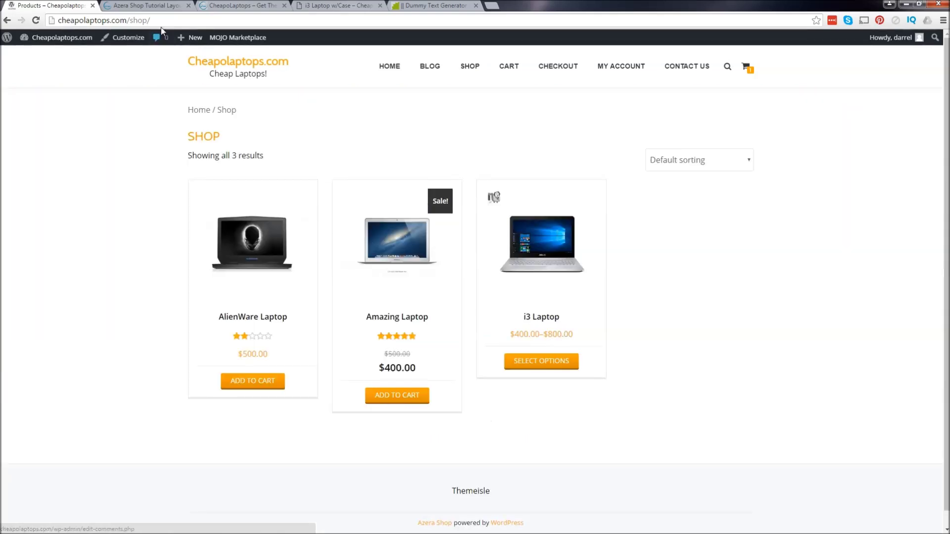
{"action": "left_click_drag", "start_coordinate": [161, 17], "coordinate": [35, 20]}
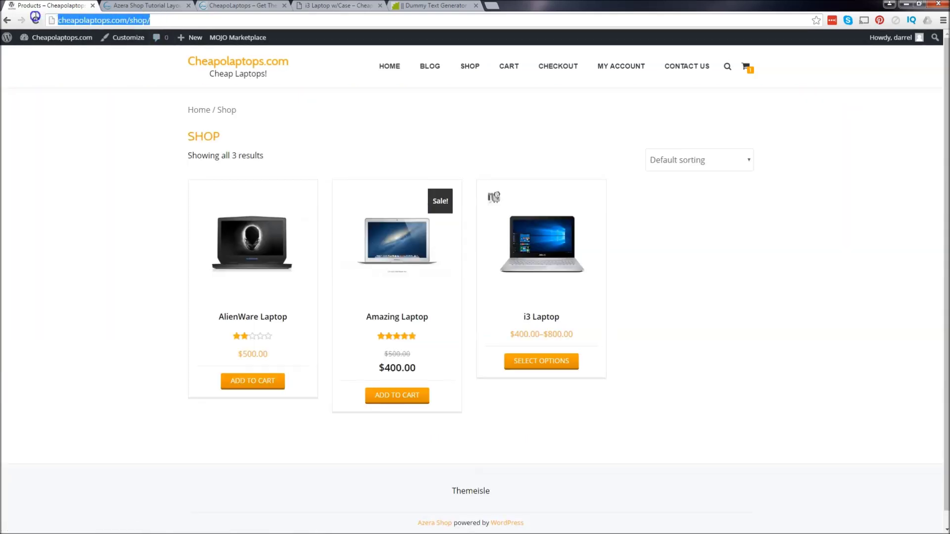
{"action": "right_click", "coordinate": [76, 20]}
{"action": "left_click", "coordinate": [93, 53]}
Return to the home page and reopen the Customizer
{"action": "left_click", "coordinate": [388, 68]}
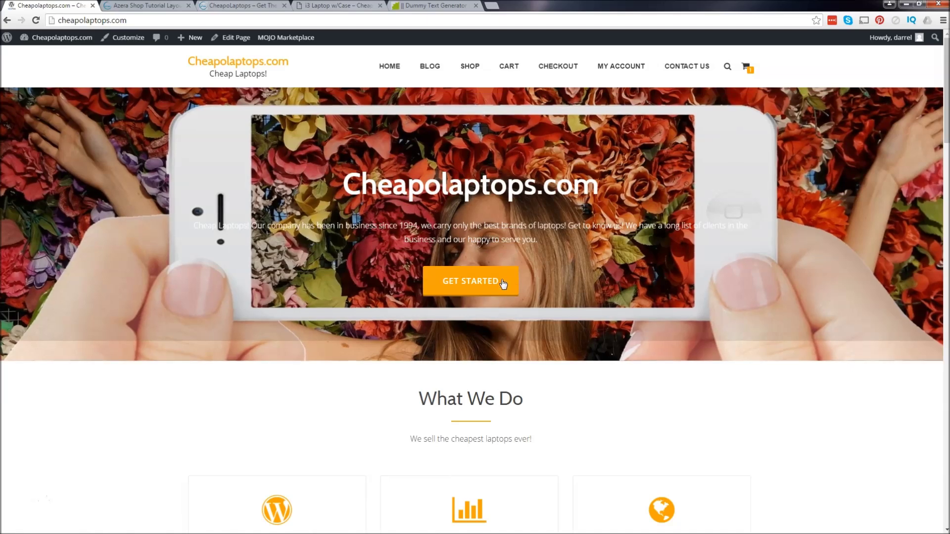
{"action": "scroll", "coordinate": [500, 283], "scroll_direction": "down", "scroll_amount": 15}
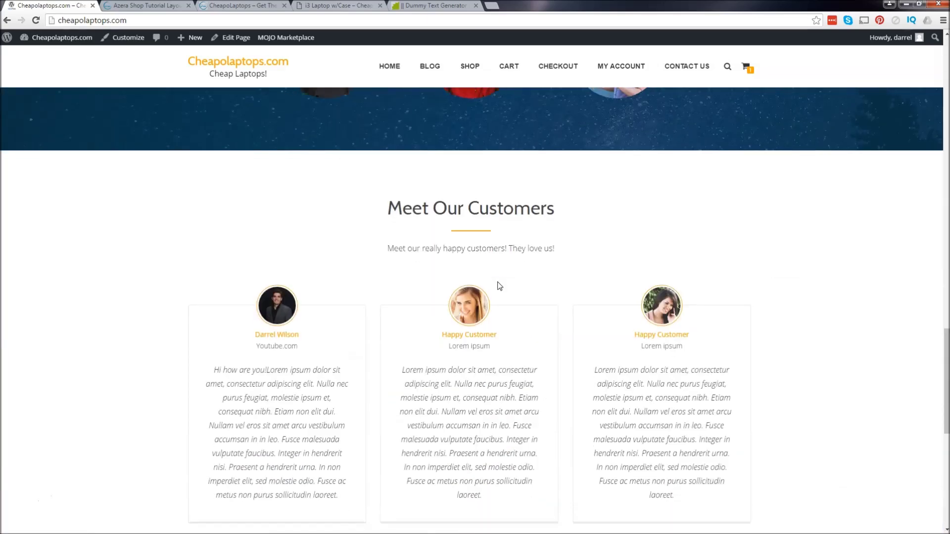
{"action": "scroll", "coordinate": [499, 285], "scroll_direction": "down", "scroll_amount": 8}
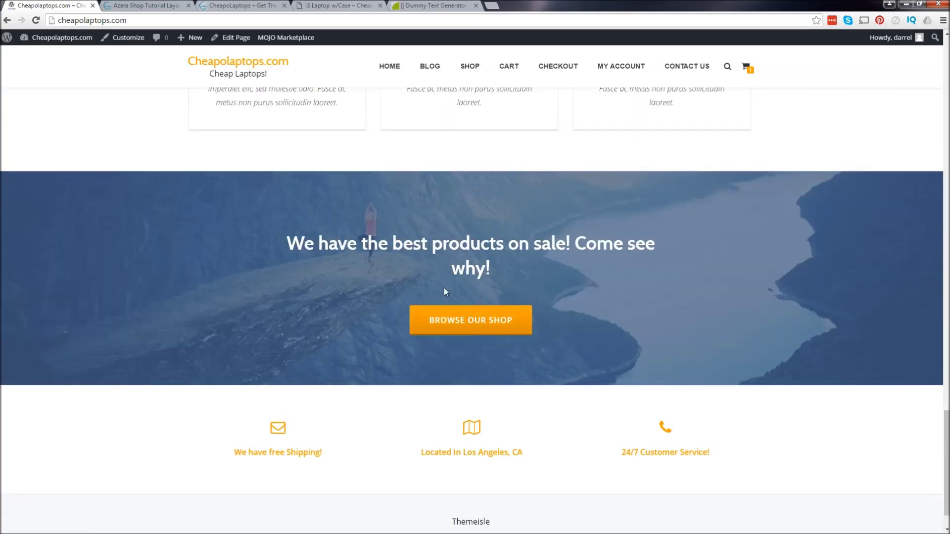
{"action": "scroll", "coordinate": [432, 291], "scroll_direction": "up", "scroll_amount": 20}
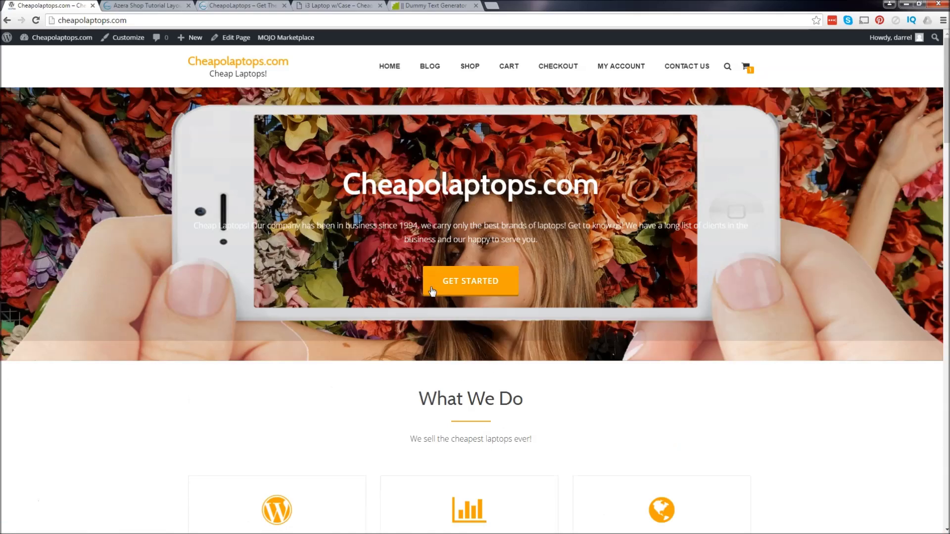
{"action": "left_click", "coordinate": [128, 40]}
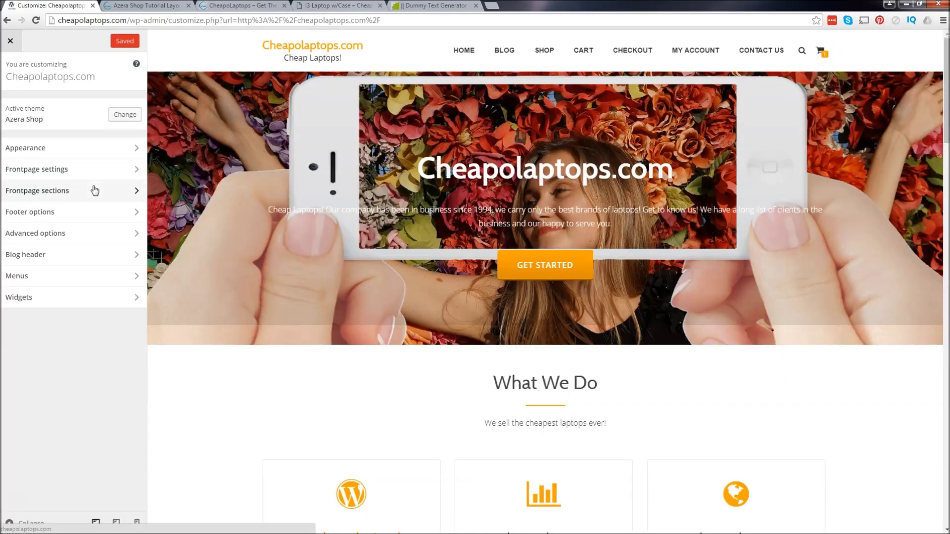
Paste the shop URL into the Big title section's button link and publish
{"action": "left_click", "coordinate": [91, 192]}
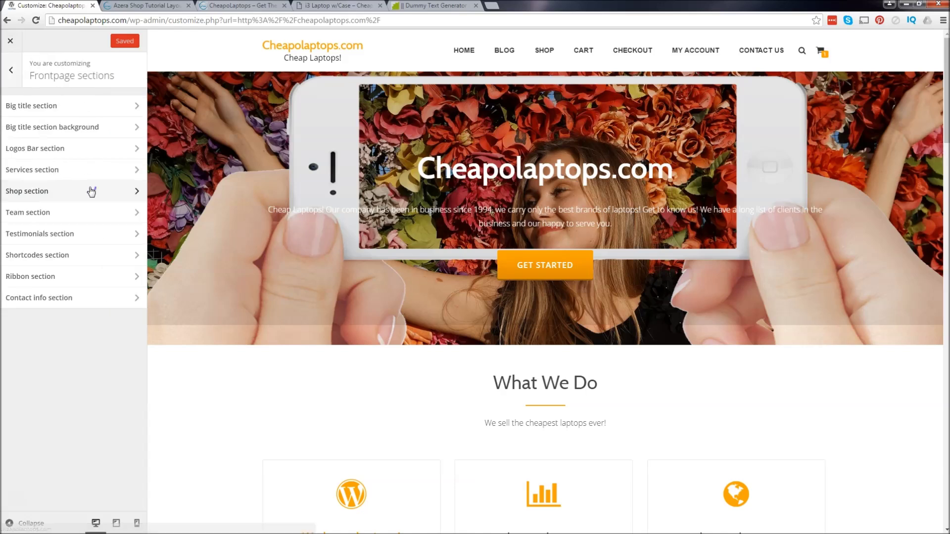
{"action": "left_click", "coordinate": [89, 112]}
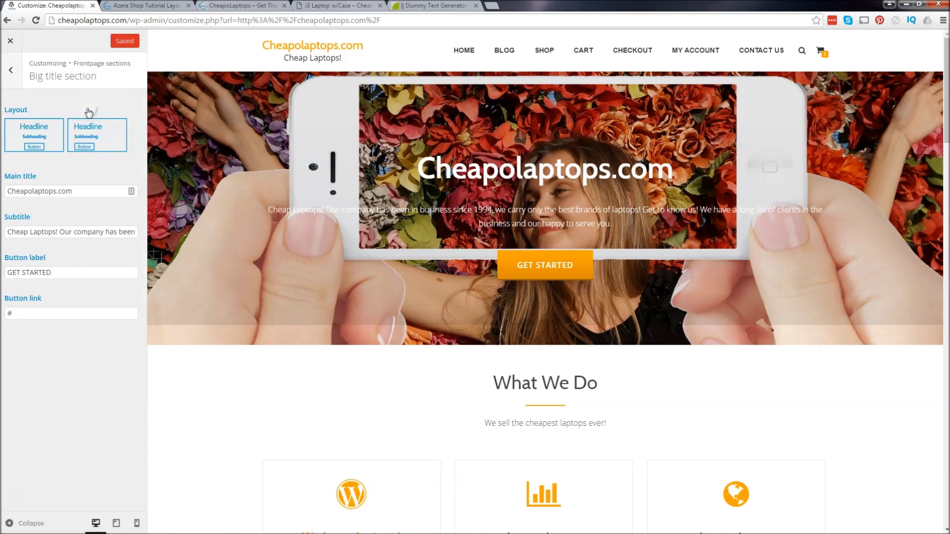
{"action": "left_click", "coordinate": [43, 312]}
{"action": "key", "text": "ctrl+v"}
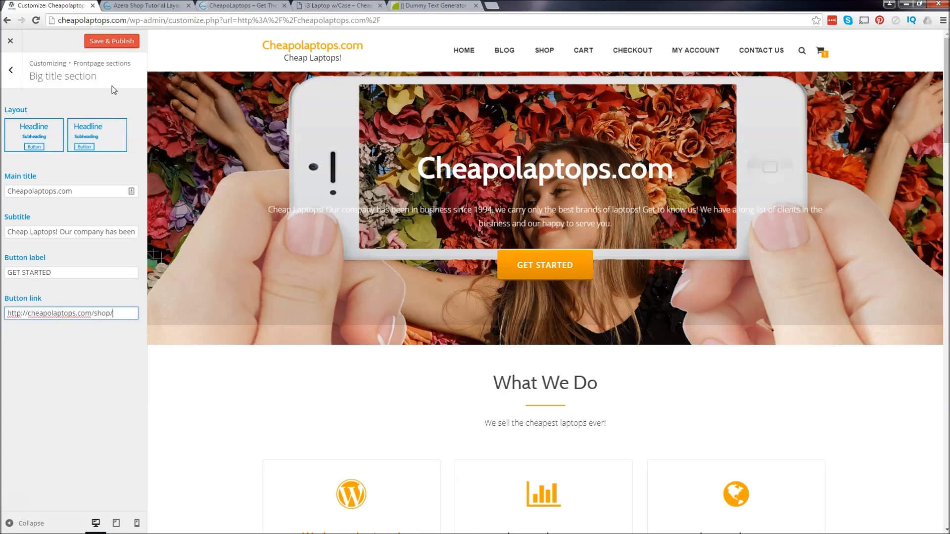
{"action": "left_click", "coordinate": [113, 44]}
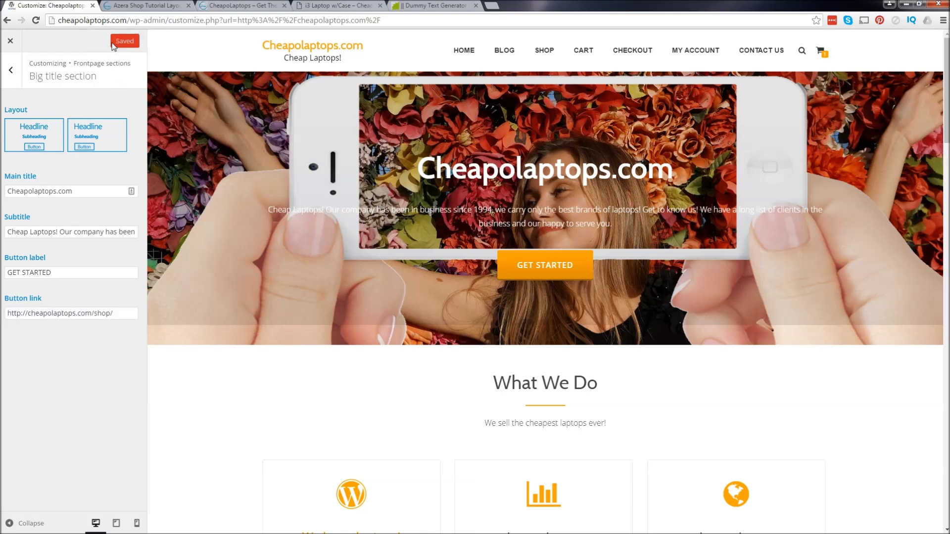
{"action": "scroll", "coordinate": [200, 218], "scroll_direction": "down", "scroll_amount": 10}
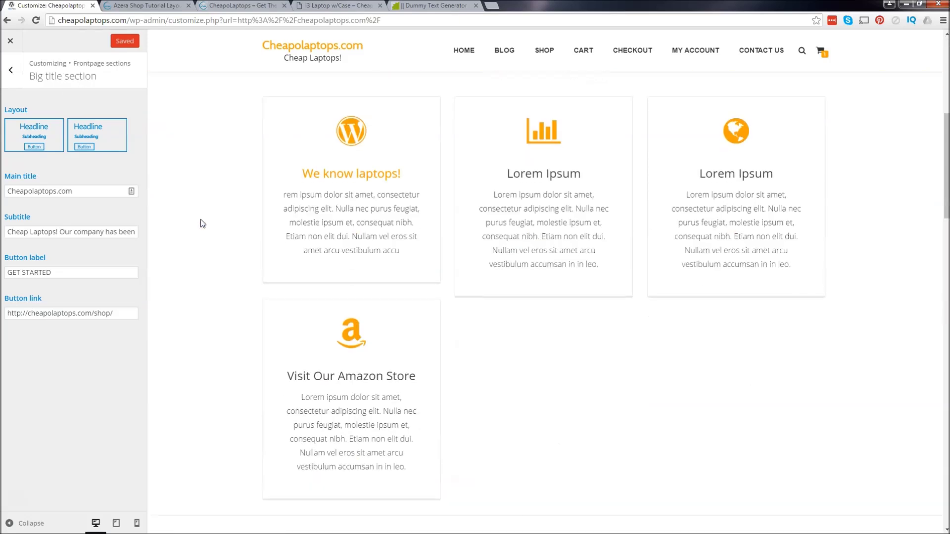
{"action": "scroll", "coordinate": [201, 221], "scroll_direction": "down", "scroll_amount": 15}
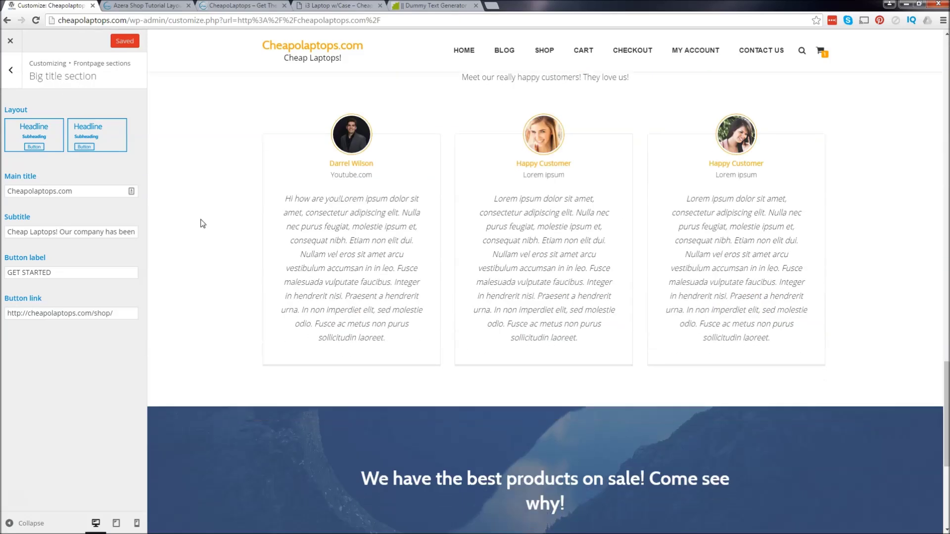
{"action": "scroll", "coordinate": [200, 223], "scroll_direction": "down", "scroll_amount": 2}
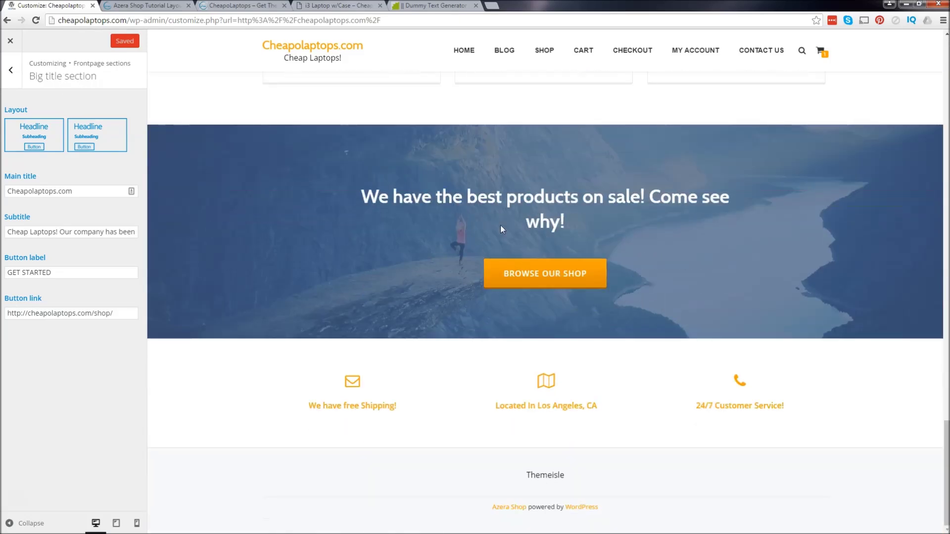
{"action": "left_click", "coordinate": [11, 72]}
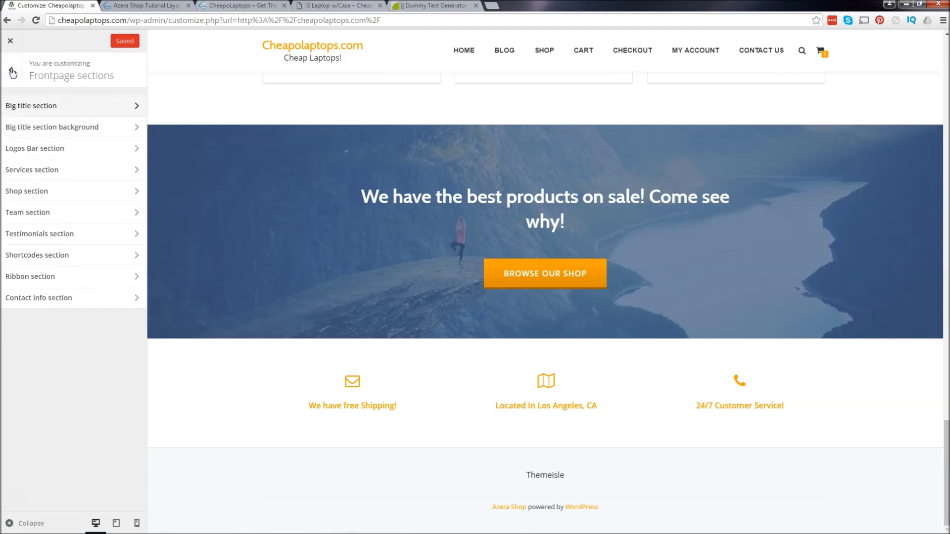
{"action": "left_click", "coordinate": [14, 276]}
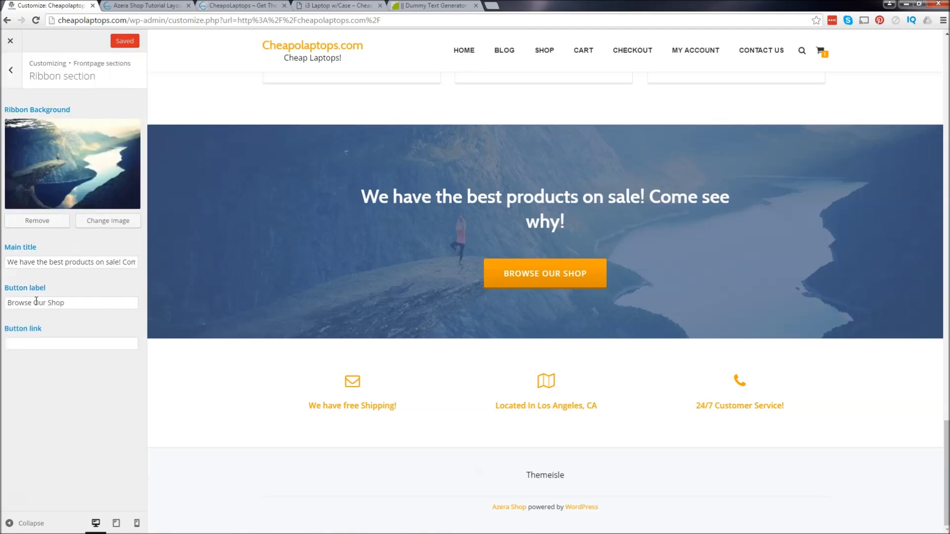
{"action": "left_click", "coordinate": [48, 344]}
{"action": "key", "text": "ctrl+v"}
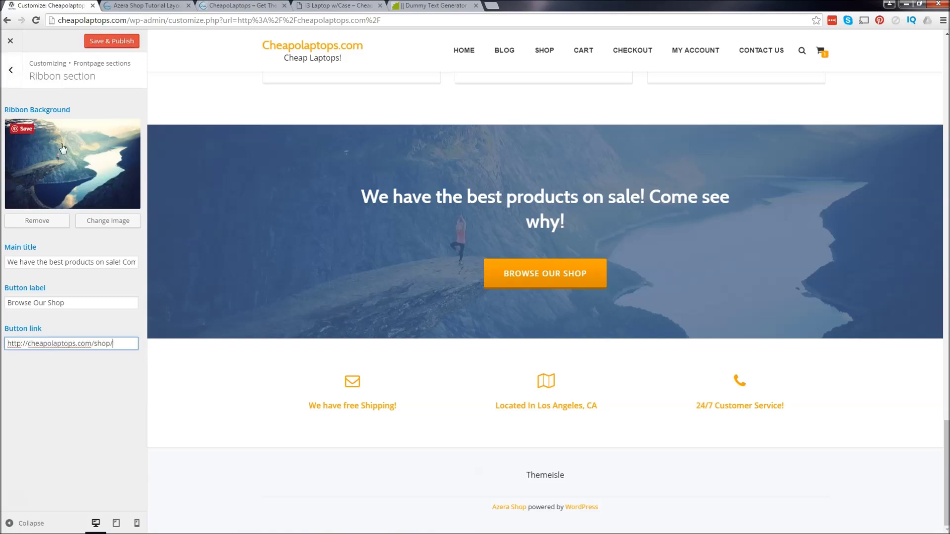
{"action": "left_click", "coordinate": [108, 43]}
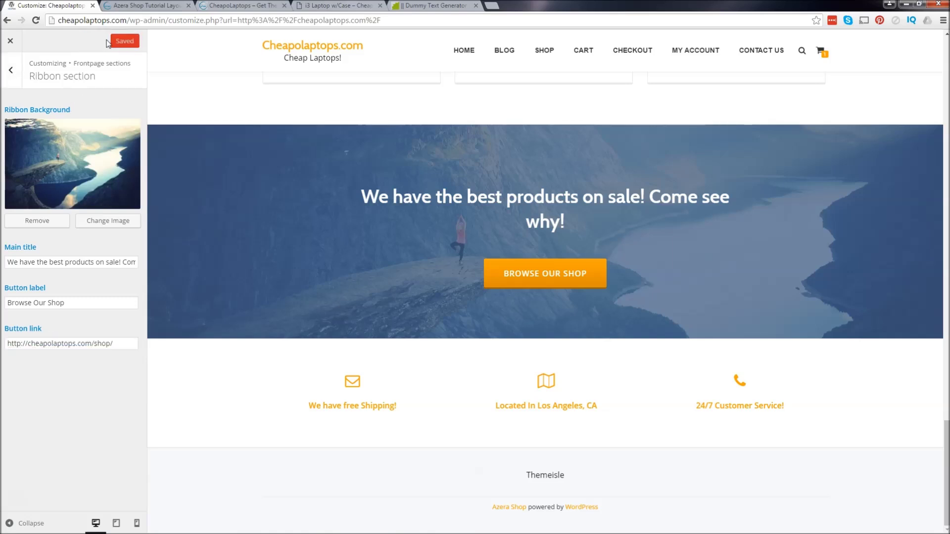
{"action": "left_click", "coordinate": [18, 42]}
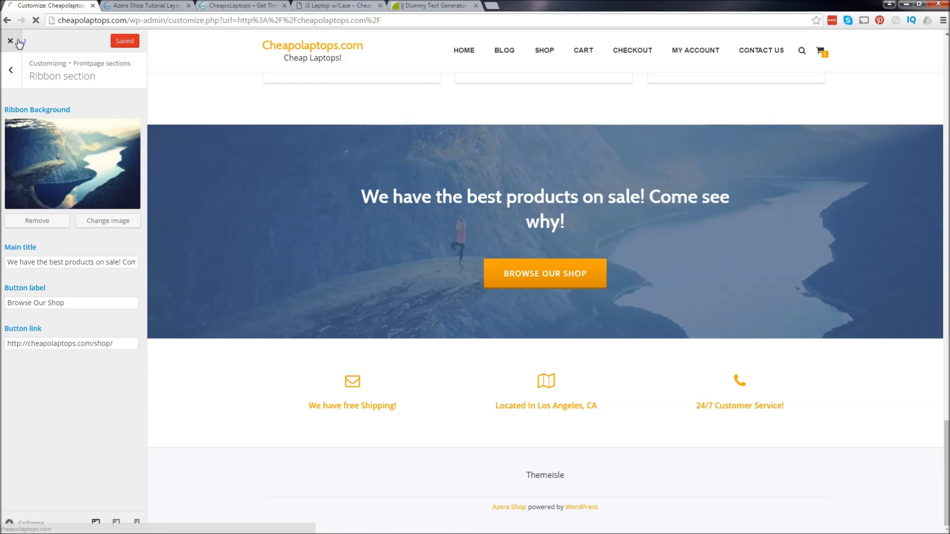
{"action": "mouse_move", "coordinate": [17, 43]}
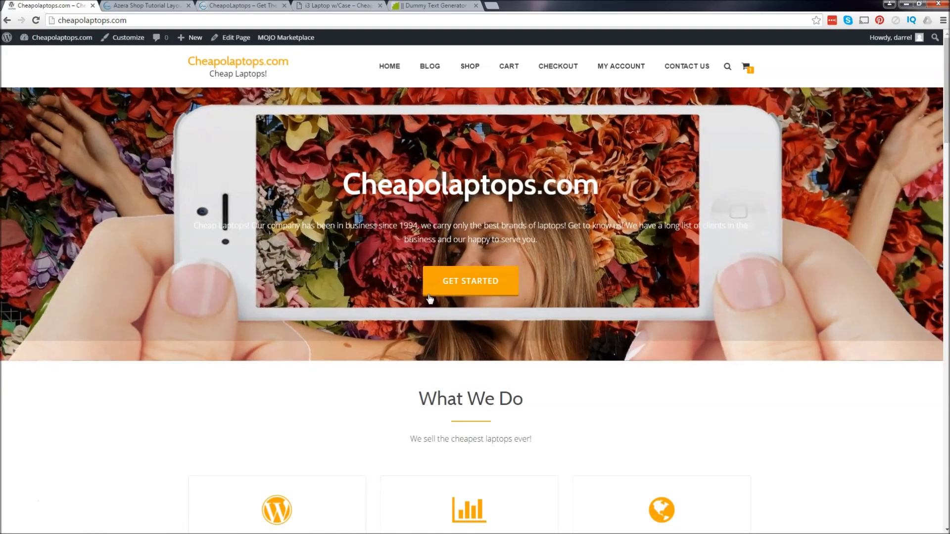
Visit the shop from the hero's GET STARTED button, return home, then go to the admin Dashboard
{"action": "left_click", "coordinate": [438, 287]}
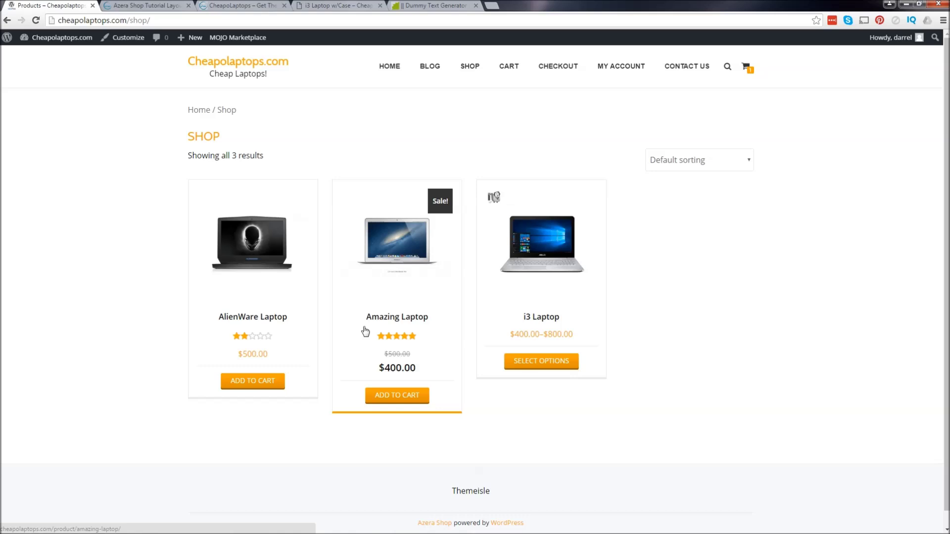
{"action": "left_click", "coordinate": [394, 71]}
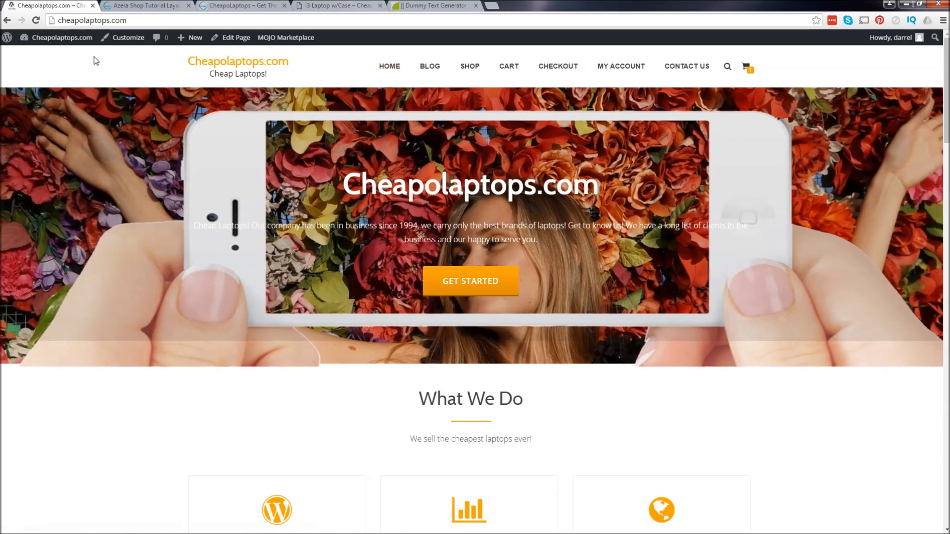
{"action": "mouse_move", "coordinate": [82, 44]}
{"action": "left_click", "coordinate": [59, 56]}
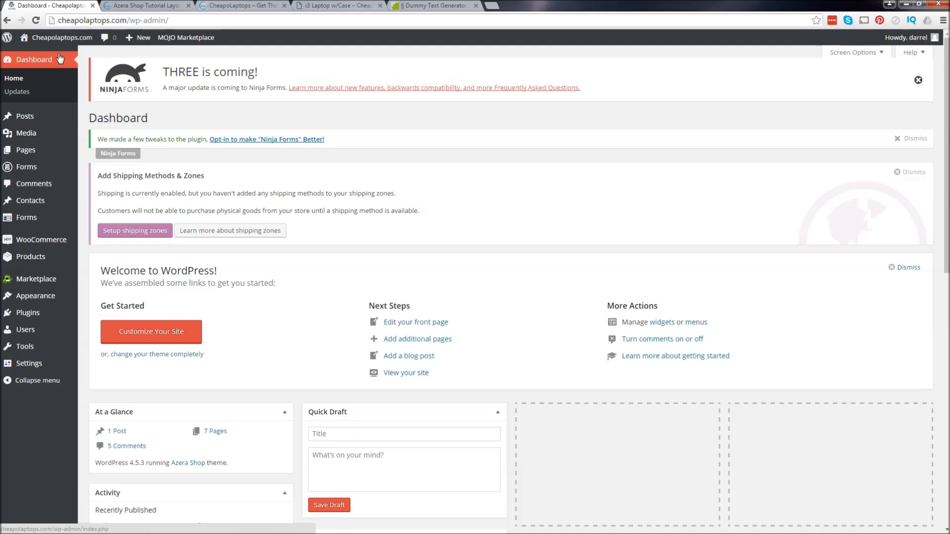
In WooCommerce Settings, sell only to specific countries: United States (US)
{"action": "mouse_move", "coordinate": [35, 245]}
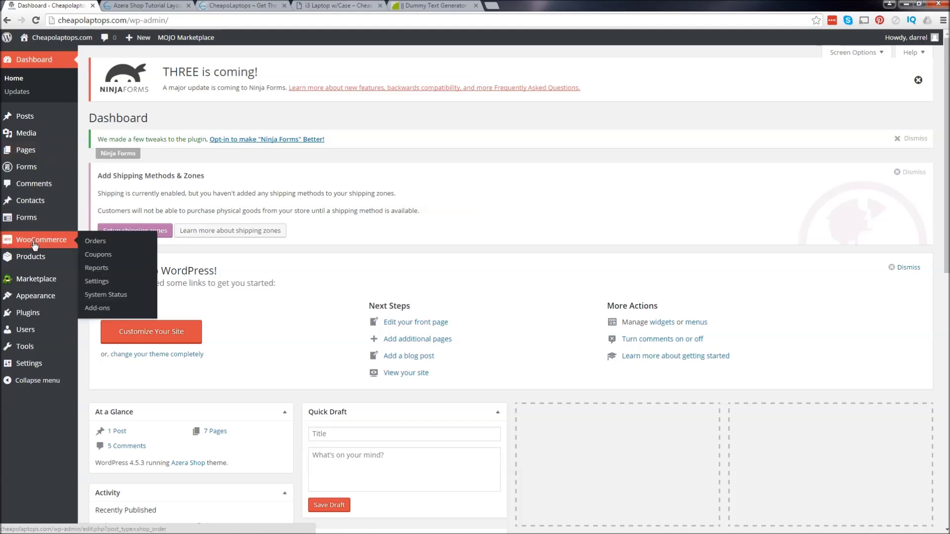
{"action": "left_click", "coordinate": [97, 281]}
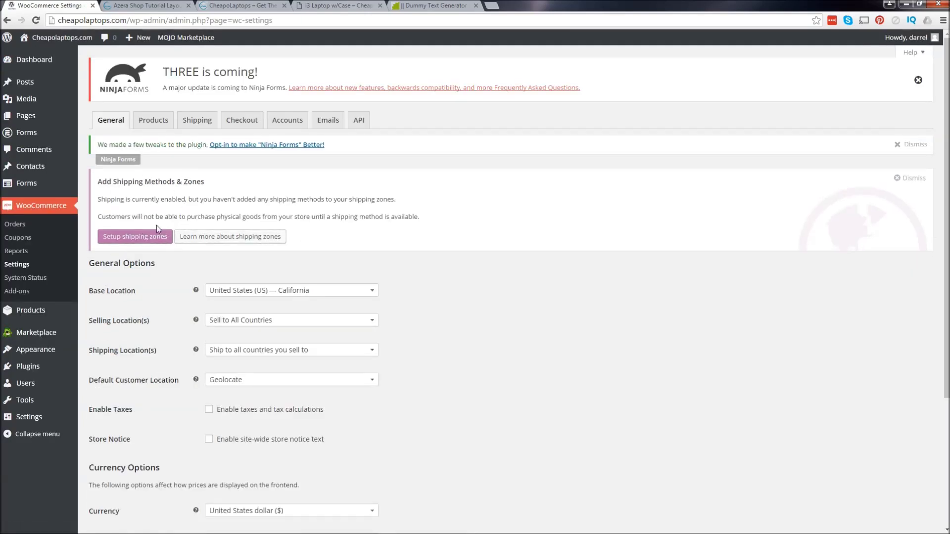
{"action": "left_click", "coordinate": [912, 181]}
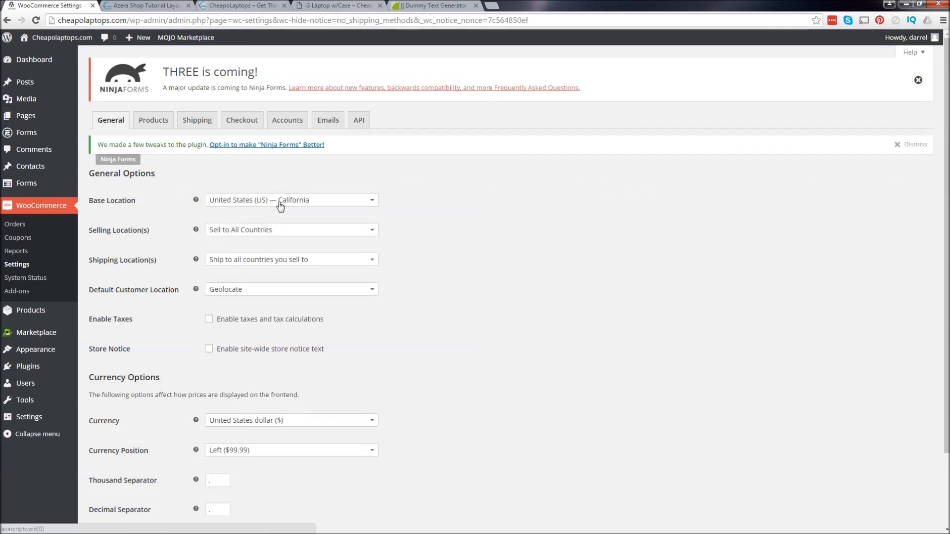
{"action": "left_click", "coordinate": [281, 236]}
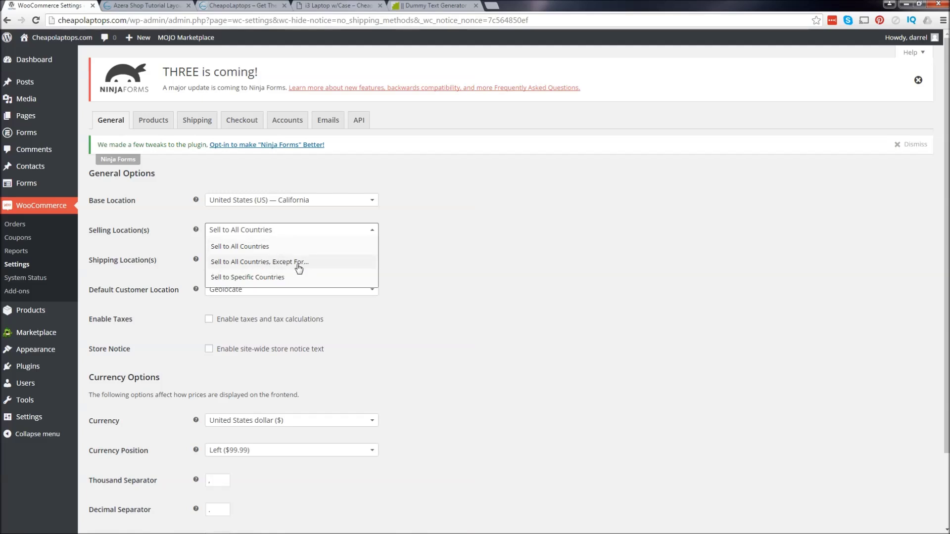
{"action": "left_click", "coordinate": [231, 279]}
{"action": "left_click", "coordinate": [233, 263]}
{"action": "type", "text": "usa"}
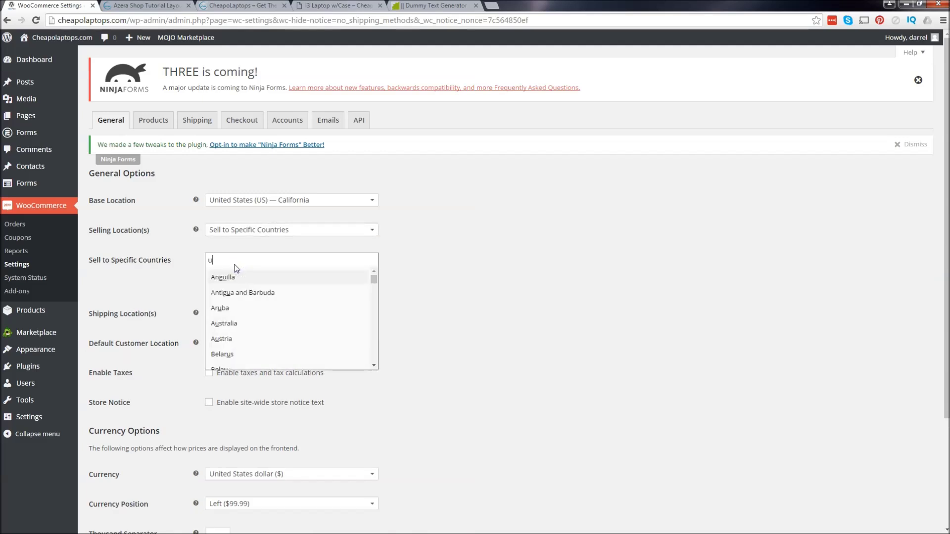
{"action": "key", "text": "BackSpace"}
{"action": "key", "text": "BackSpace"}
{"action": "key", "text": "BackSpace"}
{"action": "type", "text": "uni"}
{"action": "type", "text": "ted"}
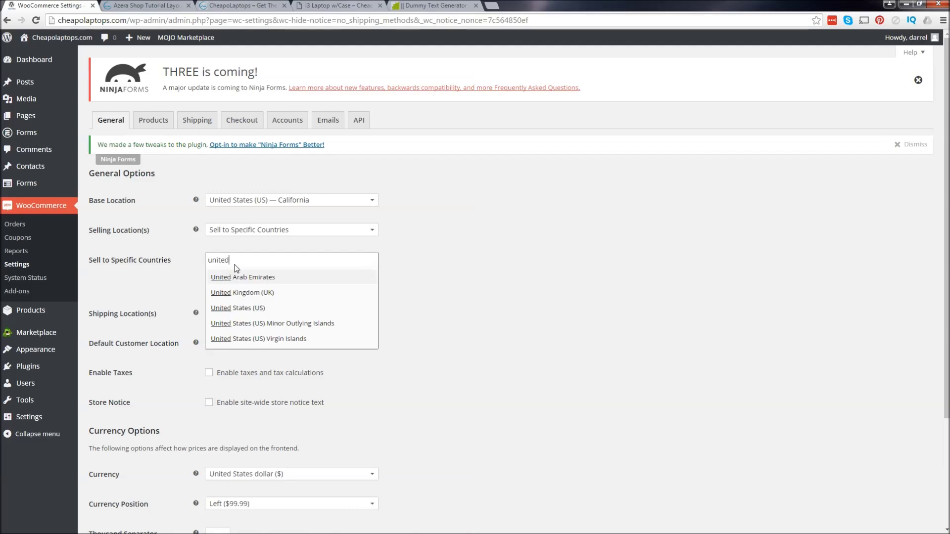
{"action": "left_click", "coordinate": [248, 308]}
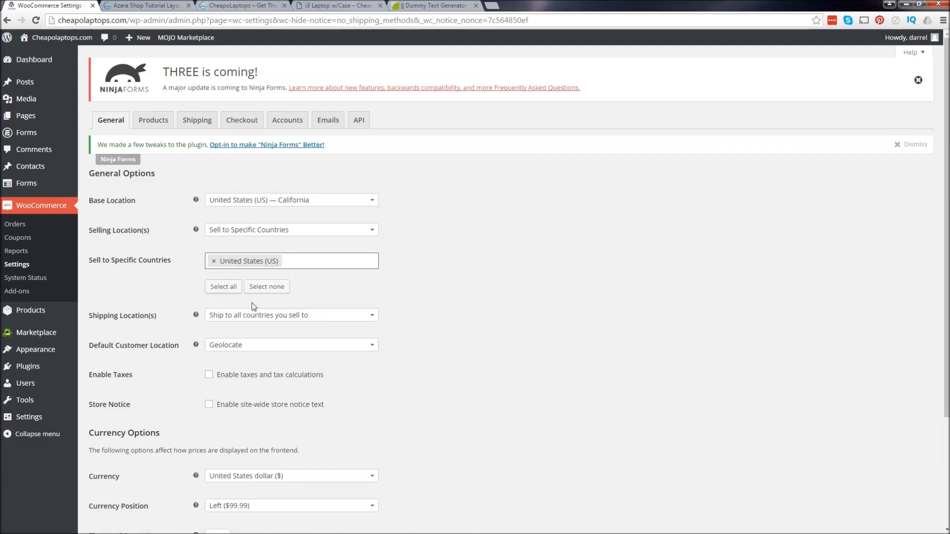
Ship to all countries and enable taxes and tax calculations
{"action": "scroll", "coordinate": [253, 270], "scroll_direction": "down", "scroll_amount": 2}
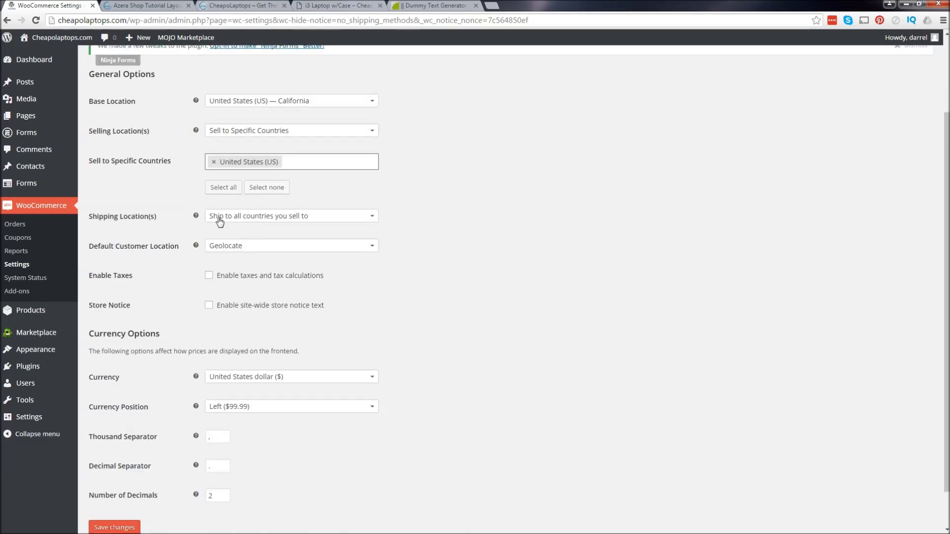
{"action": "left_click", "coordinate": [291, 218]}
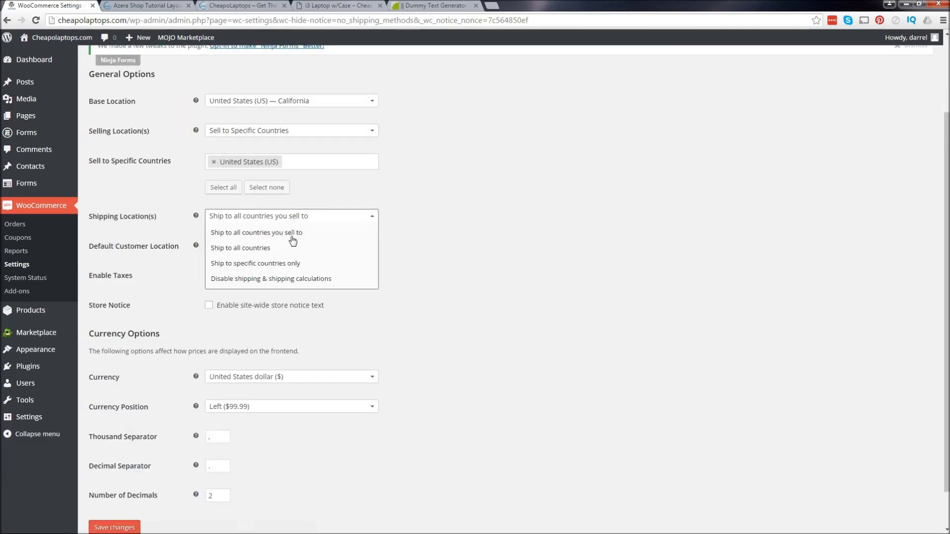
{"action": "left_click", "coordinate": [295, 249]}
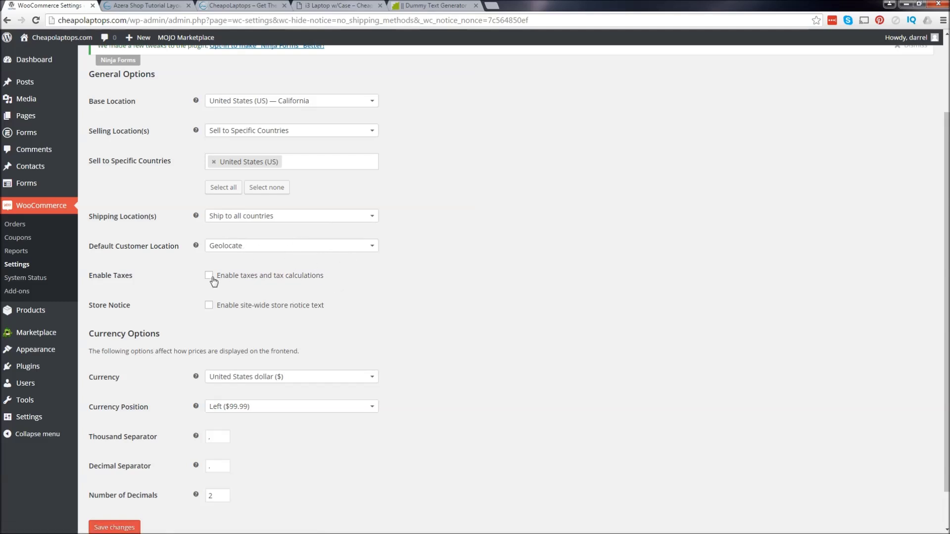
{"action": "scroll", "coordinate": [207, 276], "scroll_direction": "up", "scroll_amount": 3}
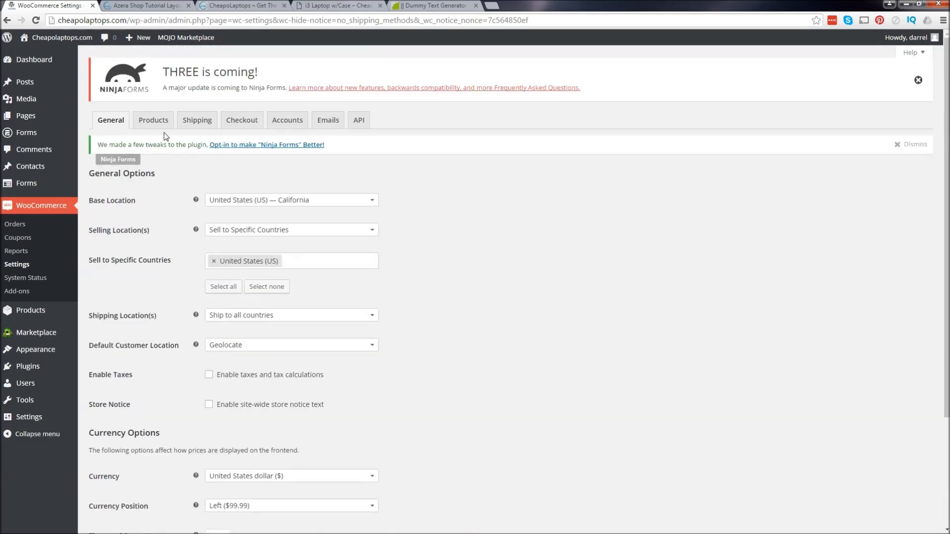
{"action": "scroll", "coordinate": [187, 142], "scroll_direction": "down", "scroll_amount": 3}
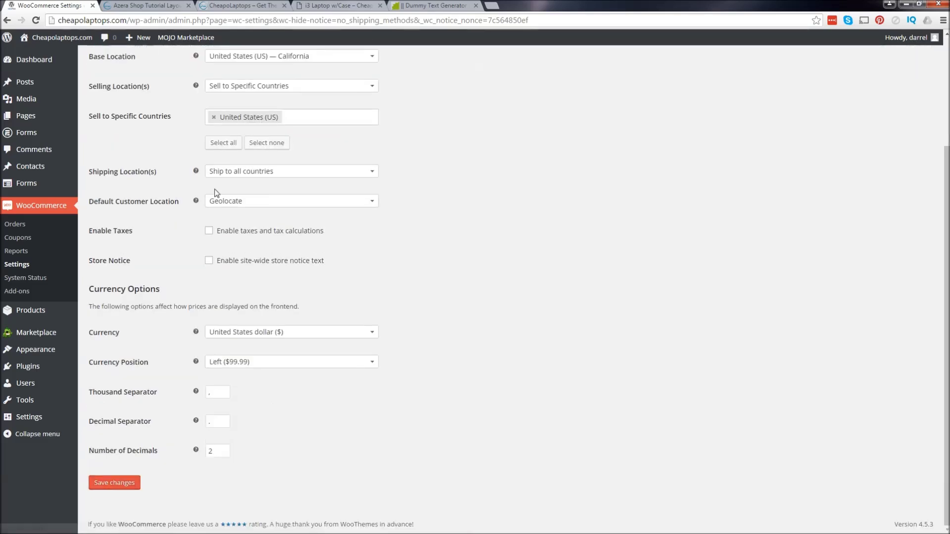
{"action": "left_click", "coordinate": [210, 233]}
Keep the currency position Left ($99.99) and save the general store settings
{"action": "scroll", "coordinate": [210, 232], "scroll_direction": "up", "scroll_amount": 3}
{"action": "scroll", "coordinate": [210, 232], "scroll_direction": "down", "scroll_amount": 3}
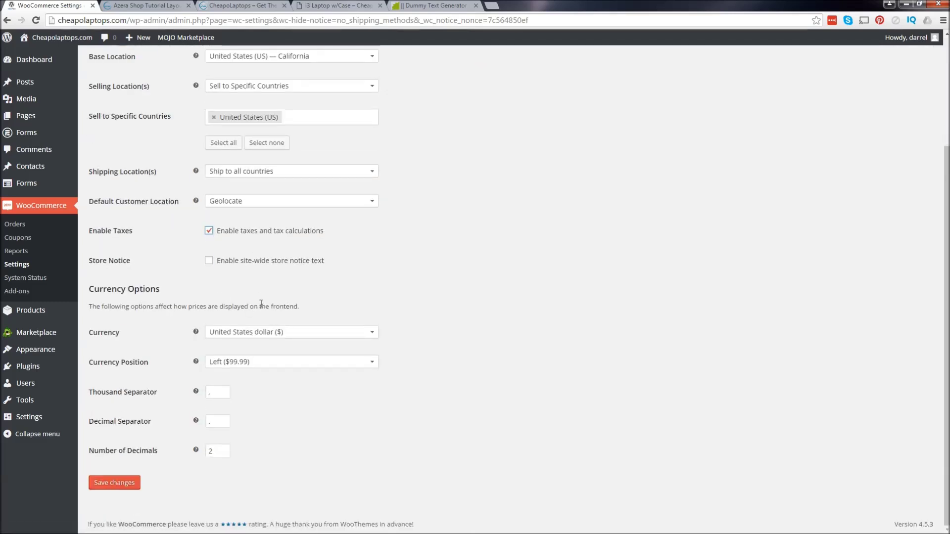
{"action": "scroll", "coordinate": [261, 304], "scroll_direction": "up", "scroll_amount": 3}
{"action": "scroll", "coordinate": [258, 289], "scroll_direction": "down", "scroll_amount": 3}
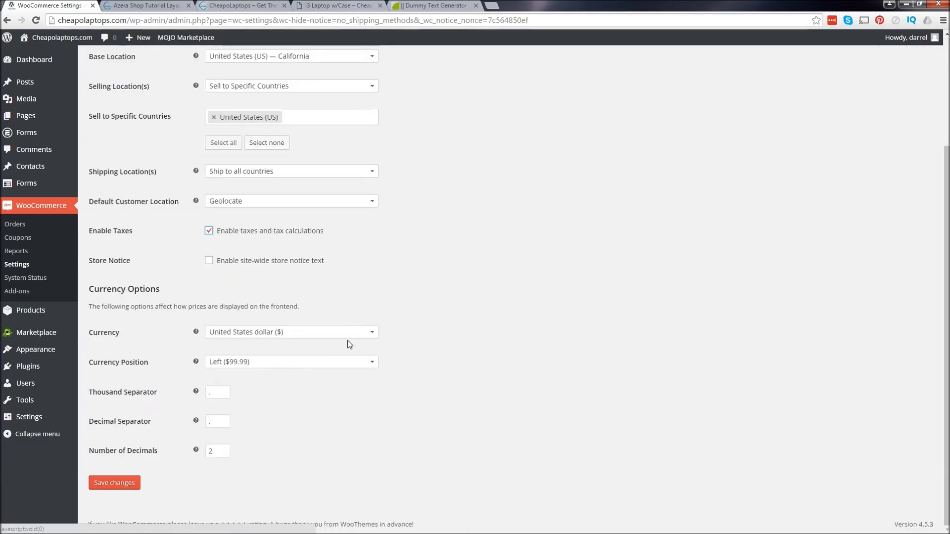
{"action": "left_click", "coordinate": [253, 365]}
{"action": "left_click", "coordinate": [253, 396]}
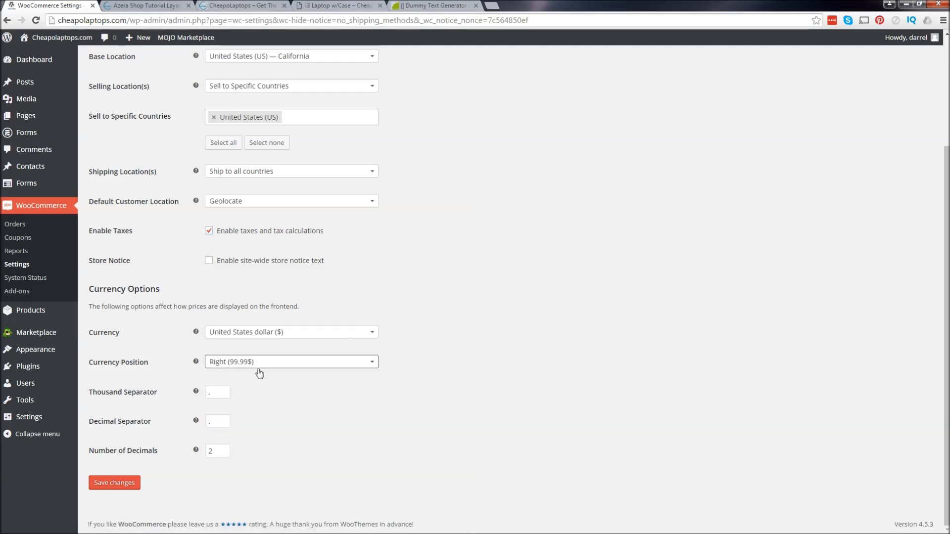
{"action": "left_click", "coordinate": [262, 364]}
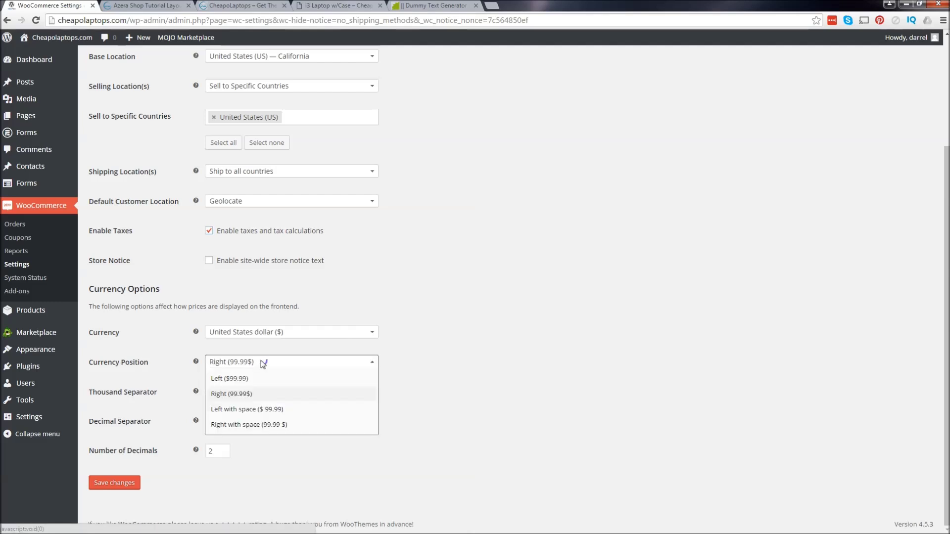
{"action": "left_click", "coordinate": [261, 381]}
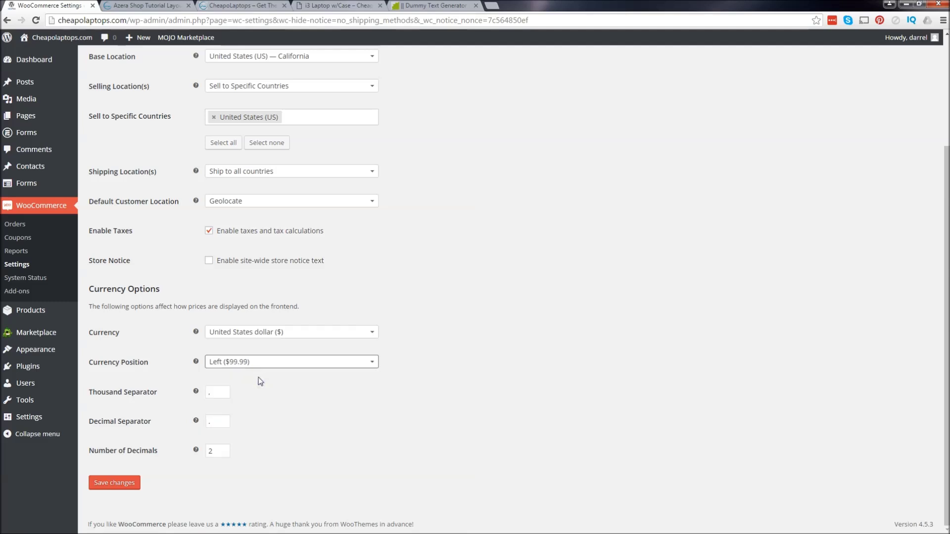
{"action": "left_click", "coordinate": [136, 484]}
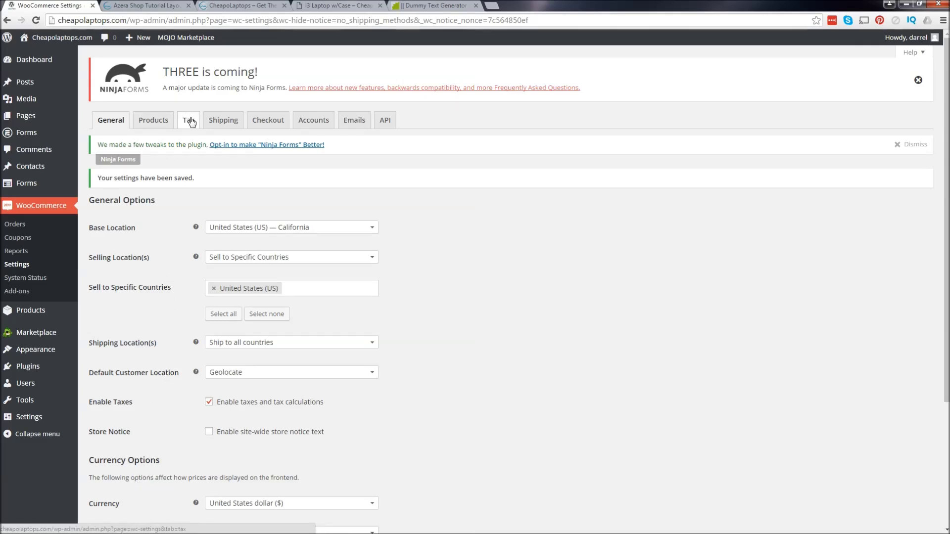
Set the Products > Inventory Low Stock Threshold to 2, save, and go to Tax settings
{"action": "left_click", "coordinate": [162, 127]}
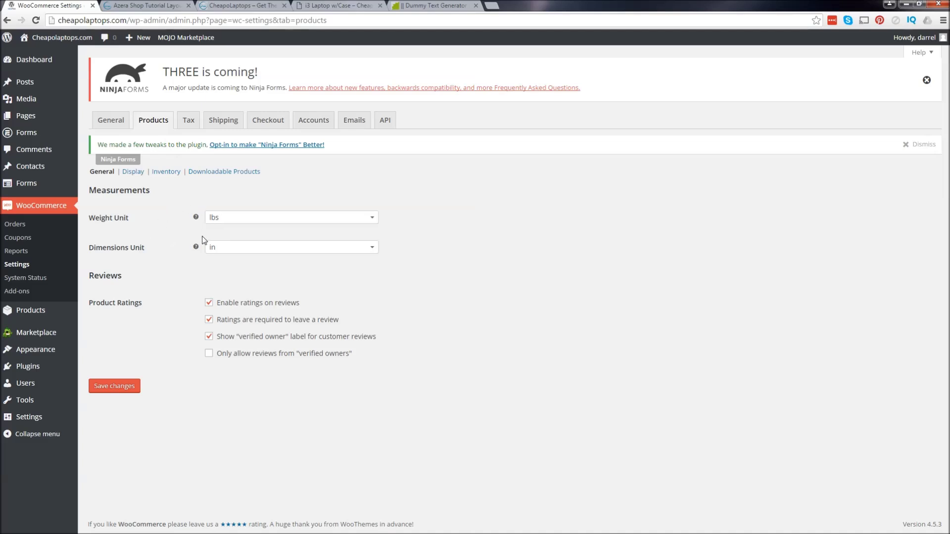
{"action": "left_click", "coordinate": [138, 176]}
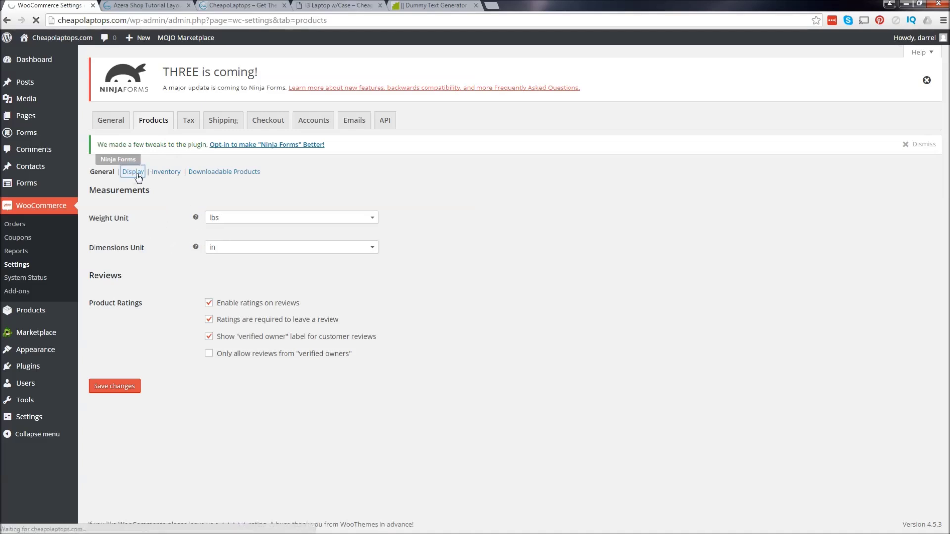
{"action": "left_click", "coordinate": [163, 172]}
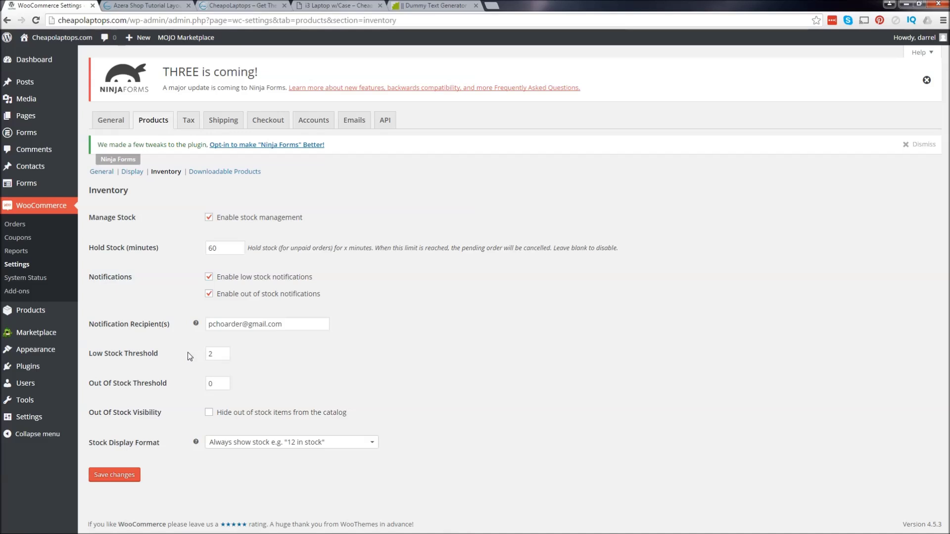
{"action": "left_click_drag", "start_coordinate": [215, 354], "coordinate": [198, 356]}
{"action": "left_click_drag", "start_coordinate": [215, 352], "coordinate": [209, 352]}
{"action": "type", "text": "1"}
{"action": "left_click_drag", "start_coordinate": [215, 353], "coordinate": [197, 358]}
{"action": "type", "text": "2"}
{"action": "left_click", "coordinate": [130, 478]}
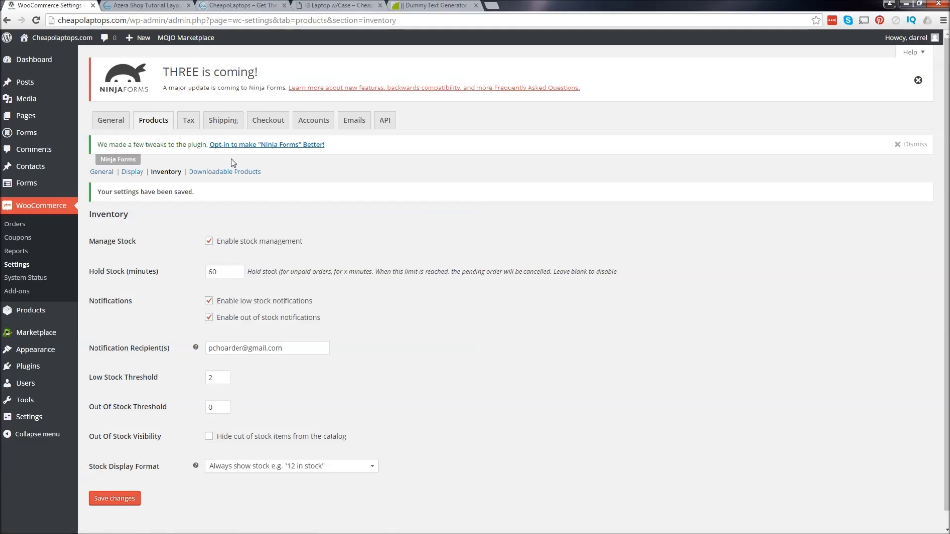
{"action": "left_click", "coordinate": [189, 125]}
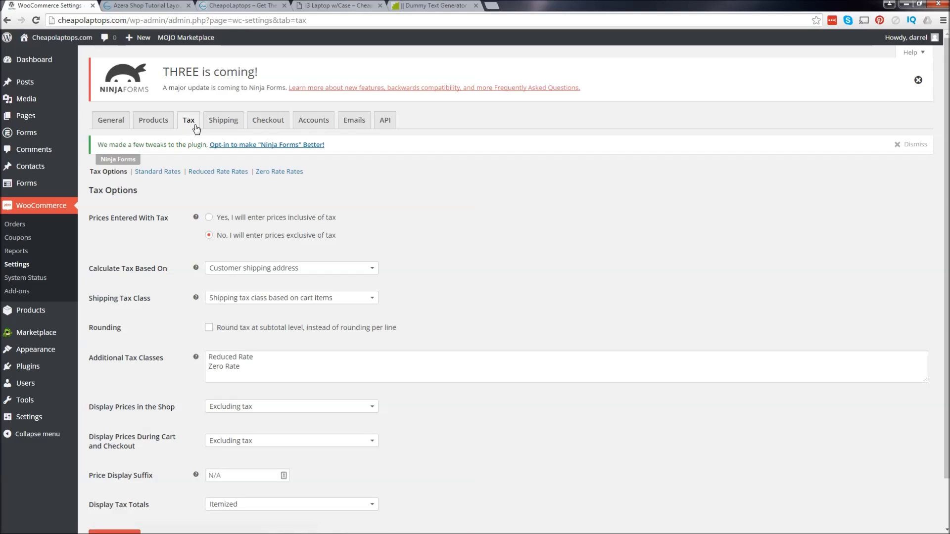
Leave the additional tax classes unchanged and keep shop prices shown excluding tax
{"action": "scroll", "coordinate": [213, 205], "scroll_direction": "down", "scroll_amount": 1}
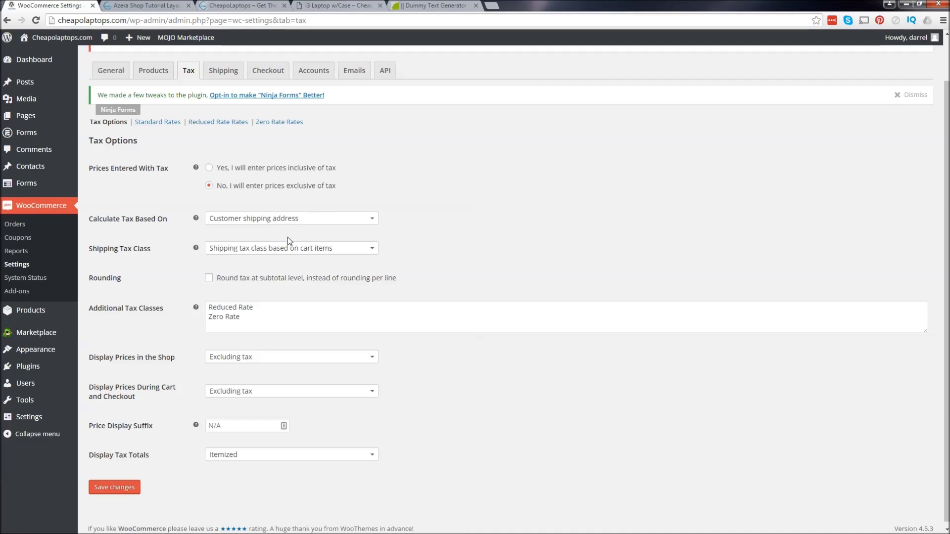
{"action": "left_click_drag", "start_coordinate": [278, 327], "coordinate": [197, 291]}
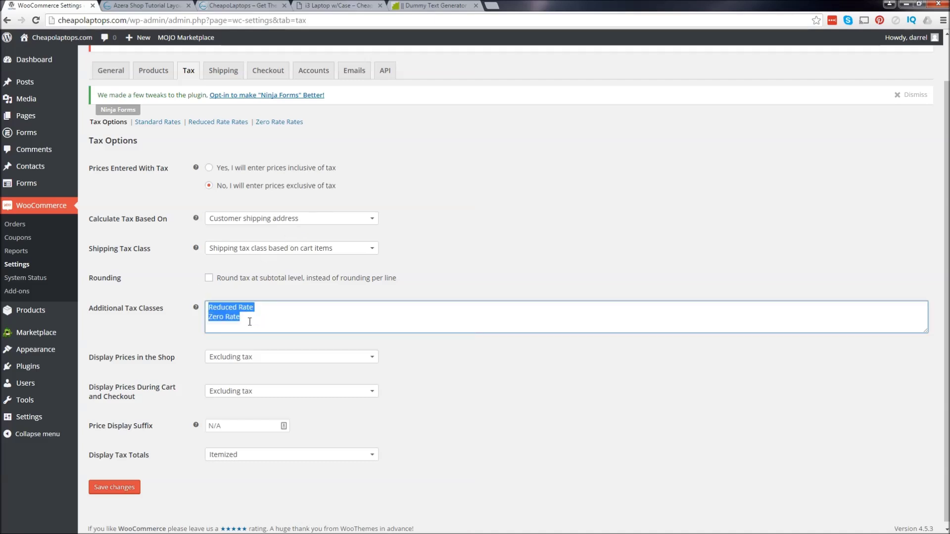
{"action": "left_click", "coordinate": [264, 311]}
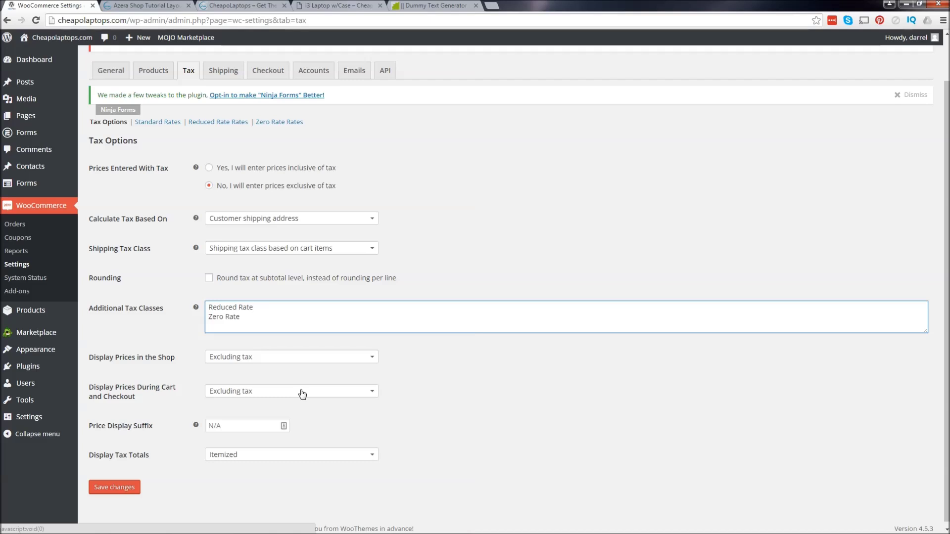
{"action": "left_click", "coordinate": [292, 356]}
{"action": "left_click", "coordinate": [294, 365]}
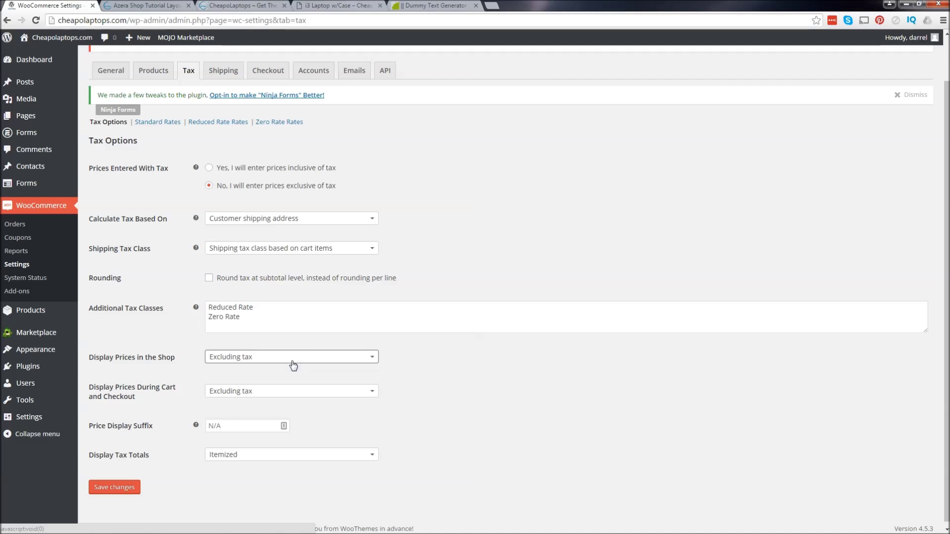
Display cart and checkout prices including tax, save, and open the Standard rates table
{"action": "left_click", "coordinate": [235, 394]}
{"action": "left_click", "coordinate": [244, 414]}
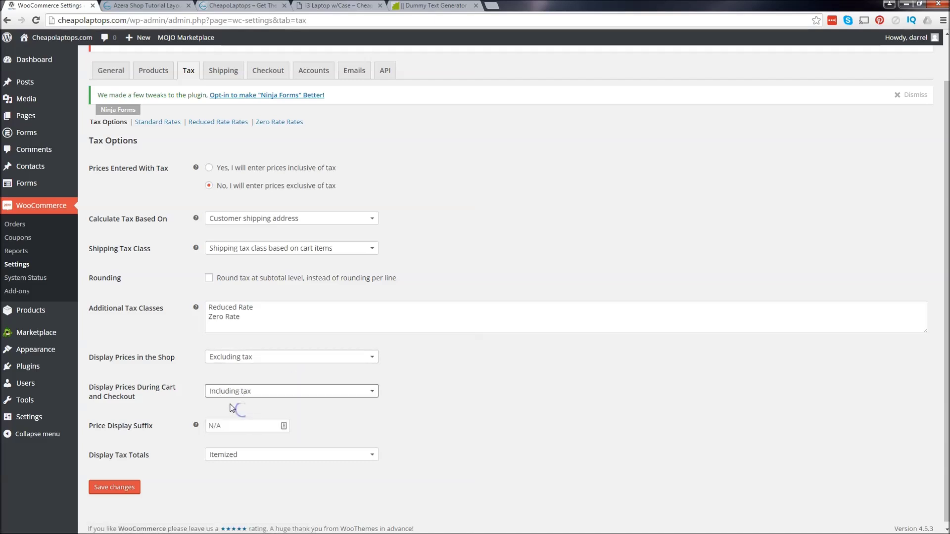
{"action": "left_click_drag", "start_coordinate": [135, 397], "coordinate": [105, 397]}
{"action": "left_click", "coordinate": [148, 398]}
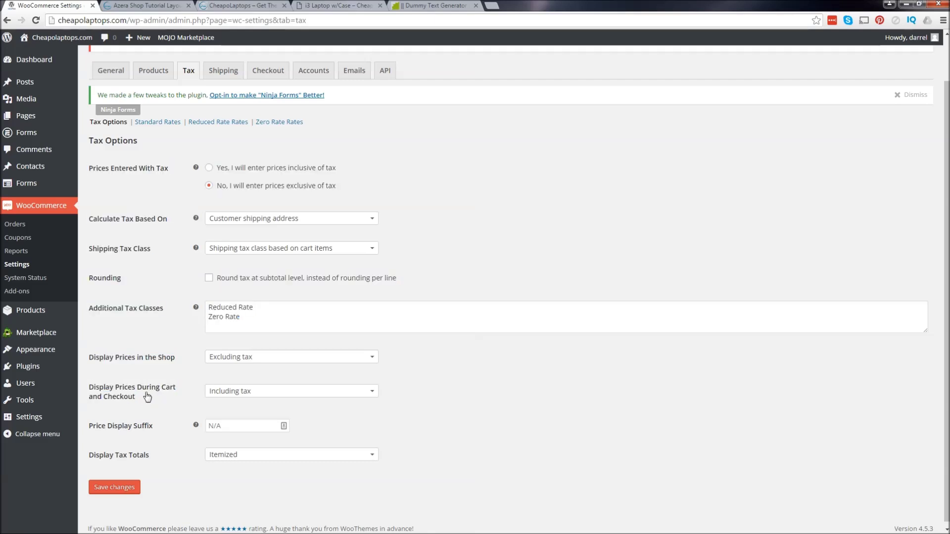
{"action": "left_click", "coordinate": [125, 489]}
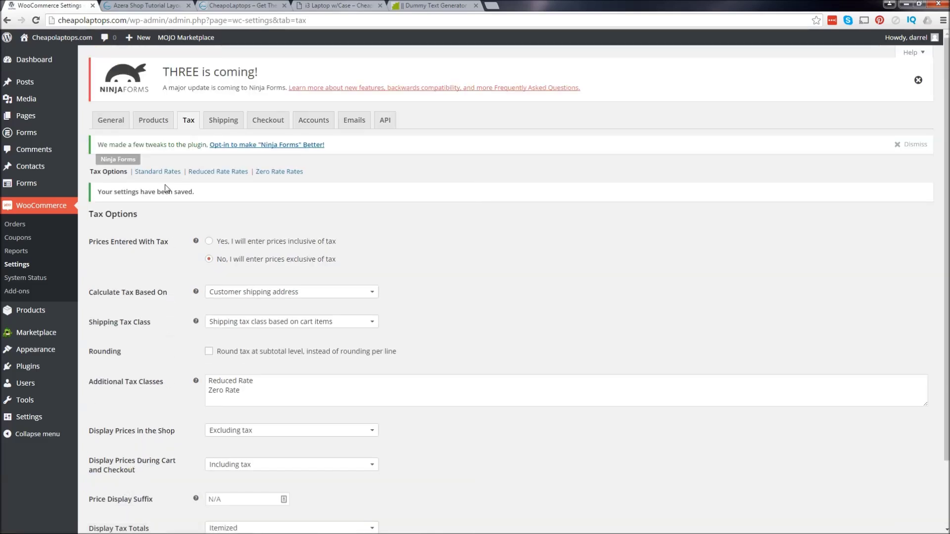
{"action": "left_click", "coordinate": [164, 173]}
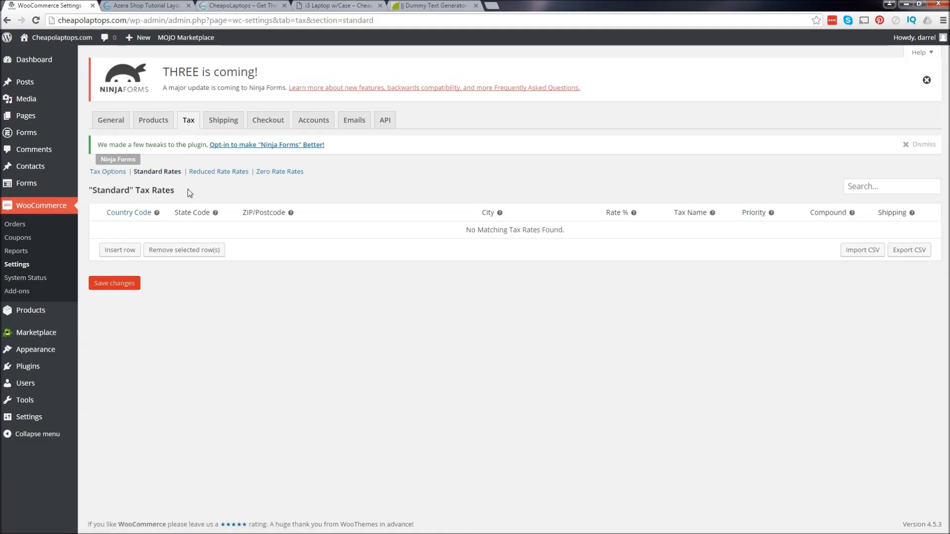
Insert a standard tax rate row with country US and state code CA
{"action": "left_click", "coordinate": [118, 249]}
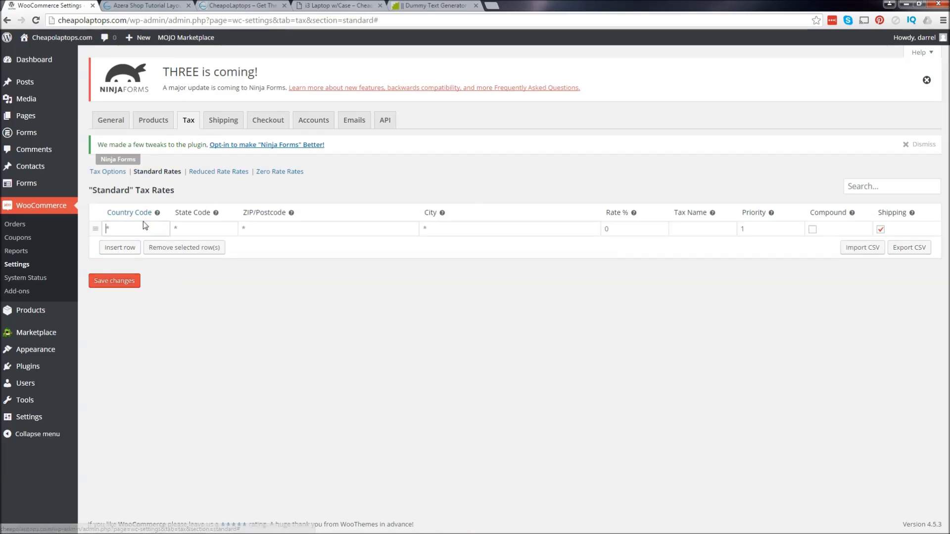
{"action": "type", "text": "US"}
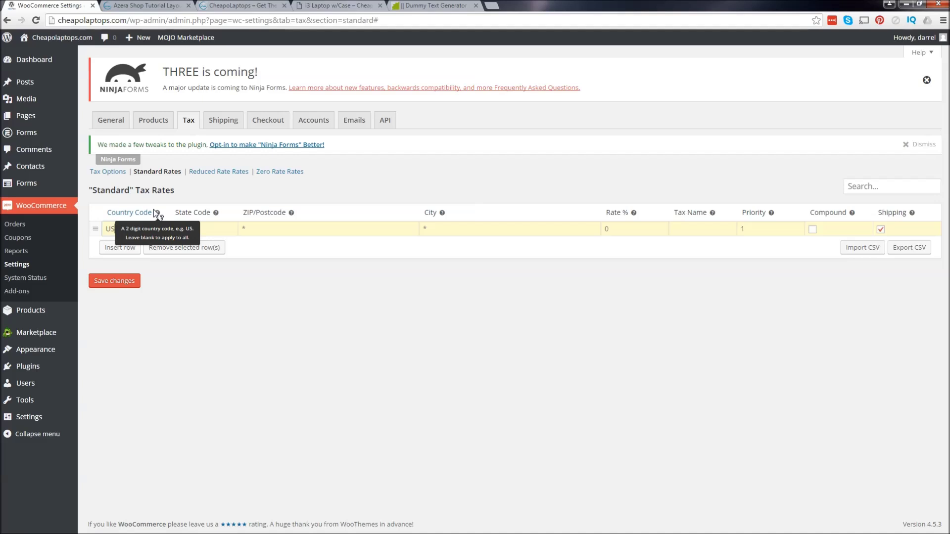
{"action": "left_click", "coordinate": [153, 243]}
{"action": "key", "text": "Tab"}
{"action": "type", "text": "ca"}
{"action": "key", "text": "Tab"}
{"action": "left_click", "coordinate": [217, 228]}
{"action": "key", "text": "BackSpace"}
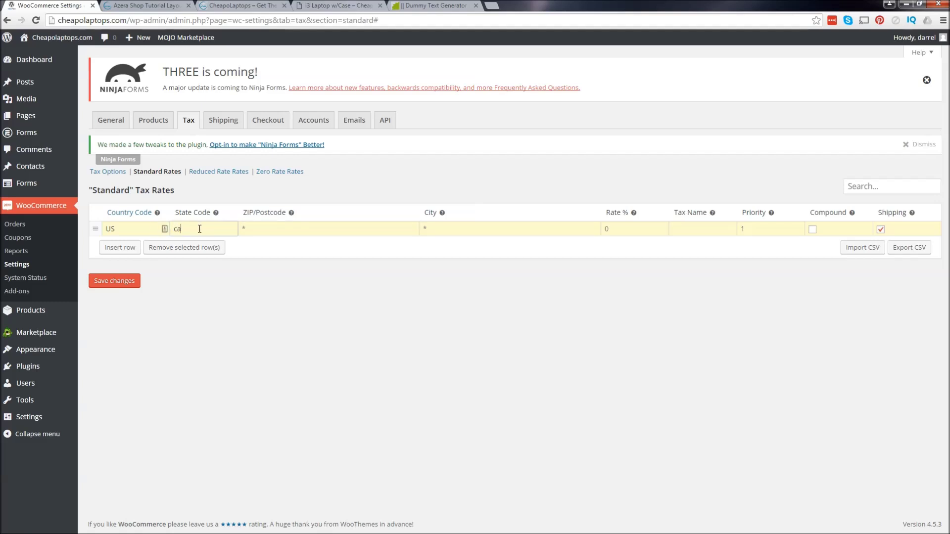
{"action": "double_click", "coordinate": [211, 229]}
{"action": "type", "text": "CA"}
{"action": "left_click", "coordinate": [284, 231]}
{"action": "left_click", "coordinate": [470, 228]}
{"action": "left_click", "coordinate": [632, 227]}
Open TaxJar's State Sales Tax Map in a new browser tab
{"action": "left_click", "coordinate": [495, 7]}
{"action": "type", "text": "tax"}
{"action": "key", "text": "Return"}
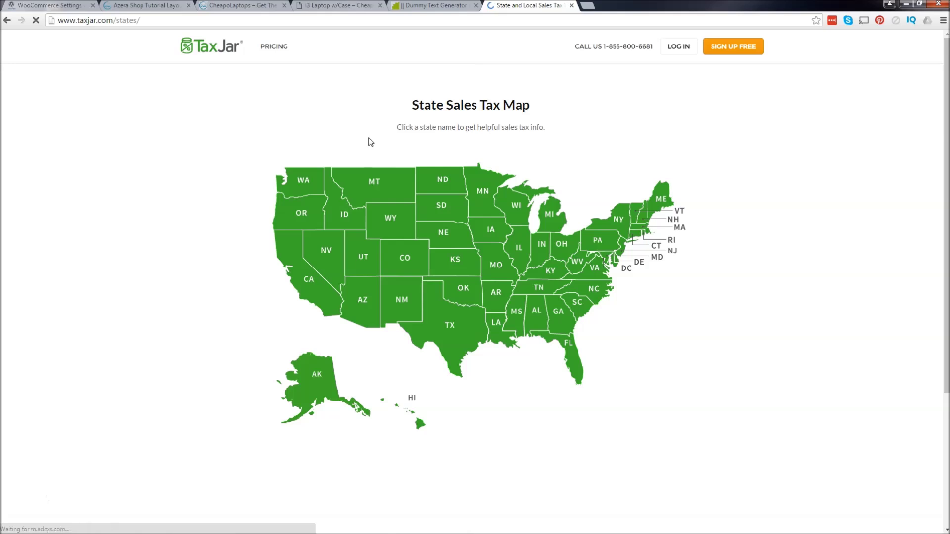
Look up California's 7.5% sales tax rate on TaxJar and return to the WooCommerce tax rates
{"action": "left_click", "coordinate": [307, 279]}
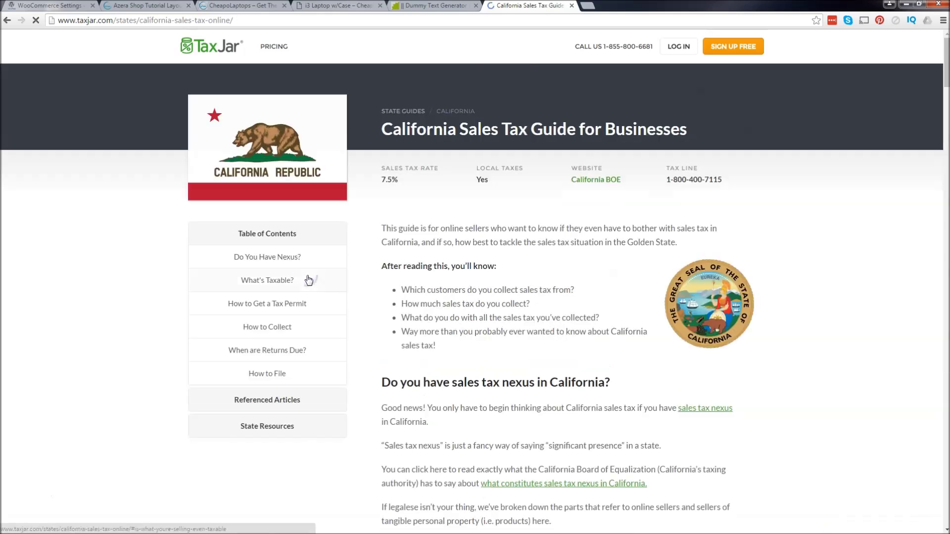
{"action": "left_click_drag", "start_coordinate": [415, 178], "coordinate": [379, 179]}
{"action": "left_click", "coordinate": [404, 186]}
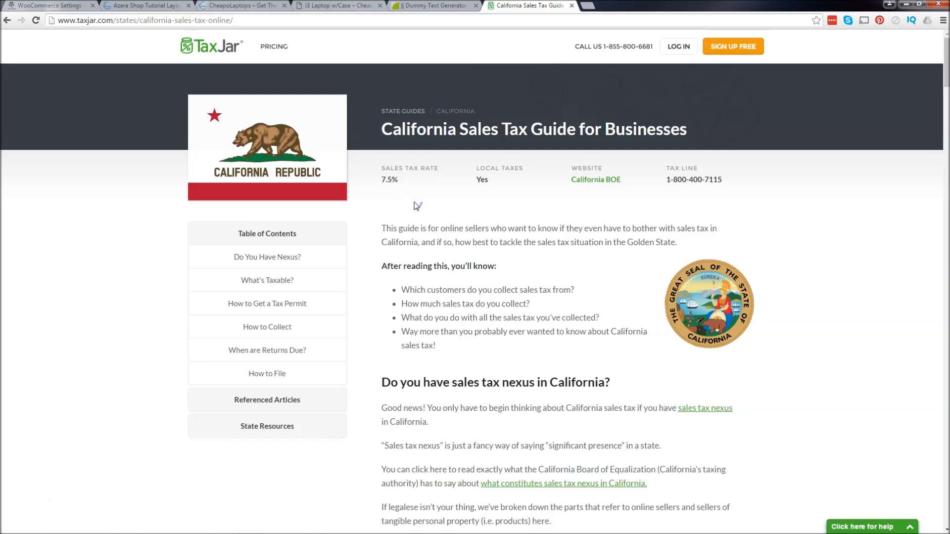
{"action": "left_click", "coordinate": [69, 6]}
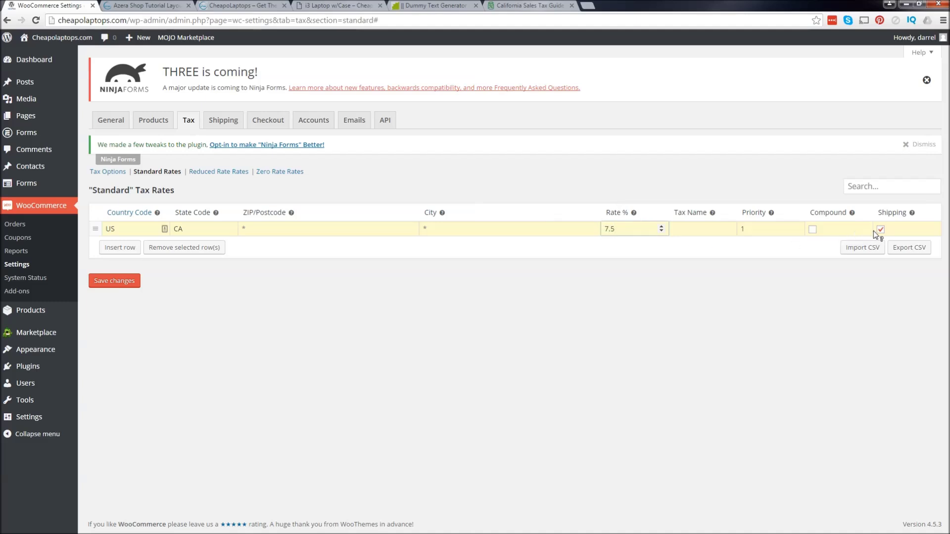
Stop the US/CA 7.5% rate applying to shipping, save the rates, and go to Shipping settings
{"action": "mouse_move", "coordinate": [913, 217]}
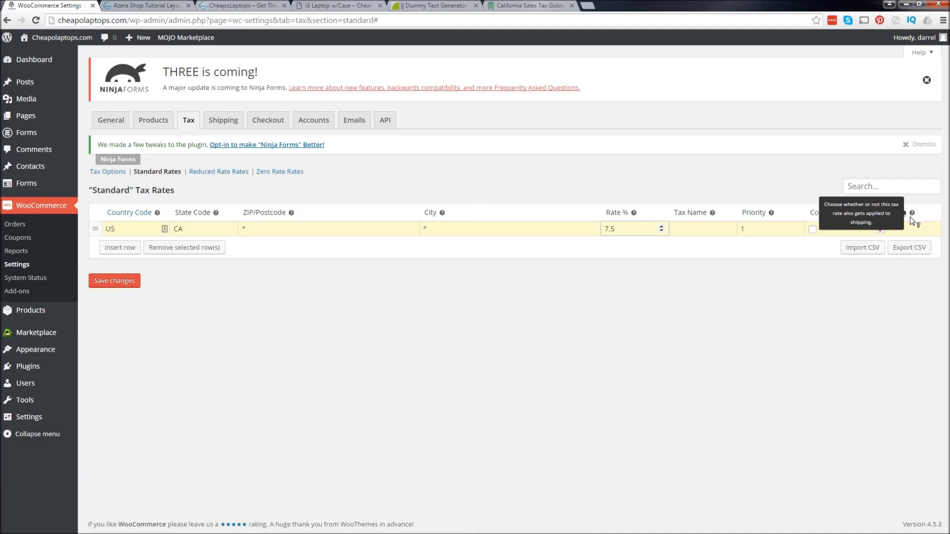
{"action": "left_click", "coordinate": [881, 229]}
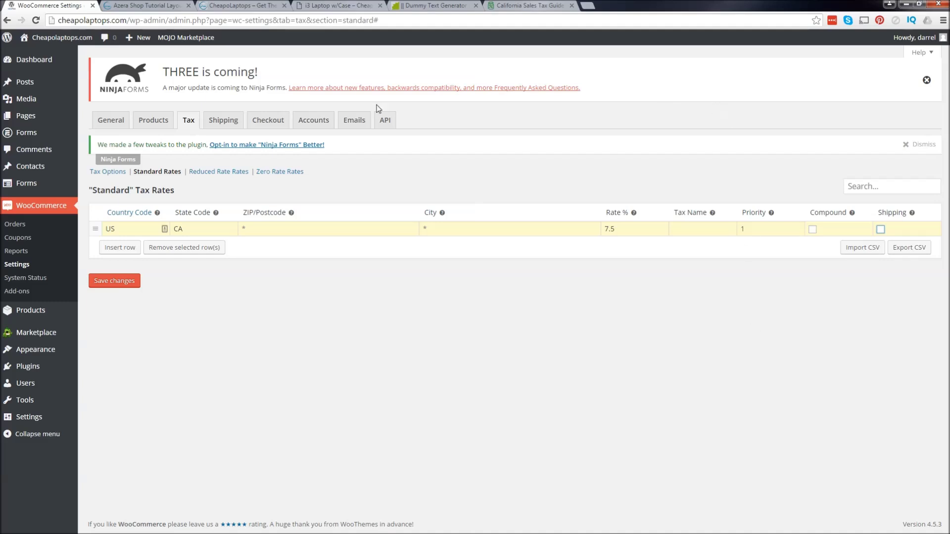
{"action": "left_click", "coordinate": [120, 283]}
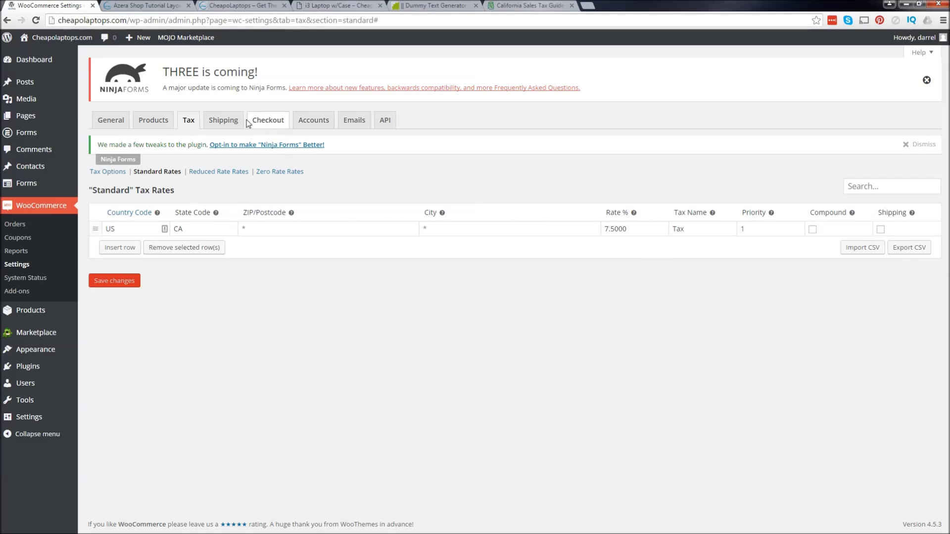
{"action": "left_click", "coordinate": [226, 120]}
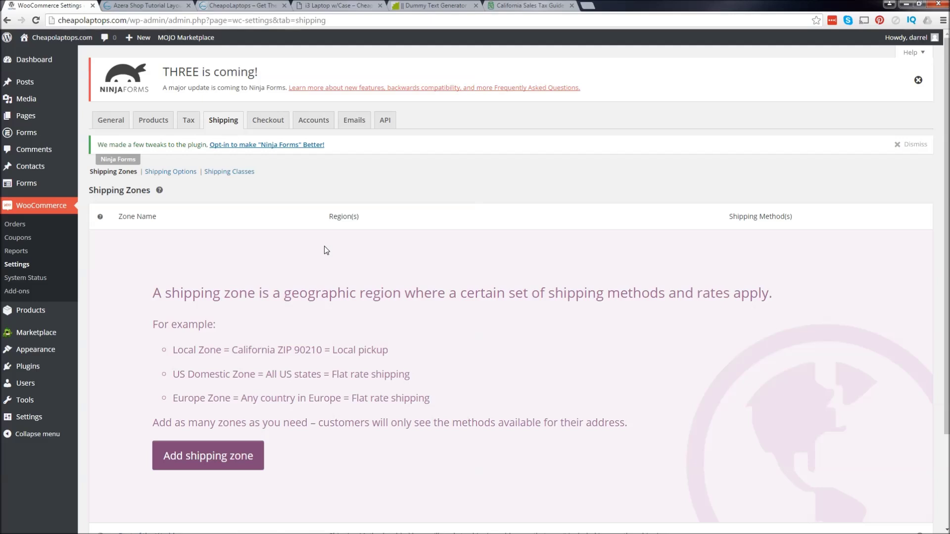
Add a new shipping zone named USA
{"action": "scroll", "coordinate": [326, 250], "scroll_direction": "down", "scroll_amount": 2}
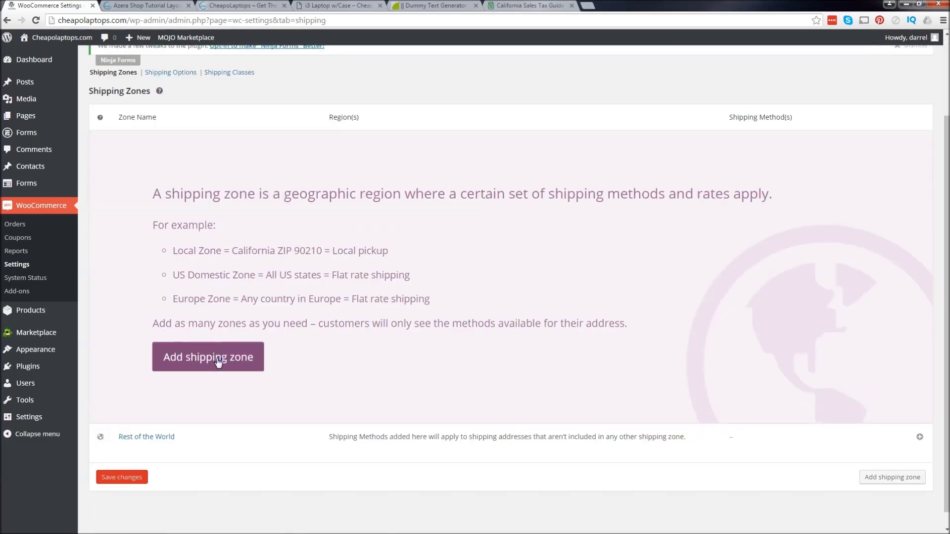
{"action": "left_click", "coordinate": [217, 358]}
{"action": "left_click", "coordinate": [211, 243]}
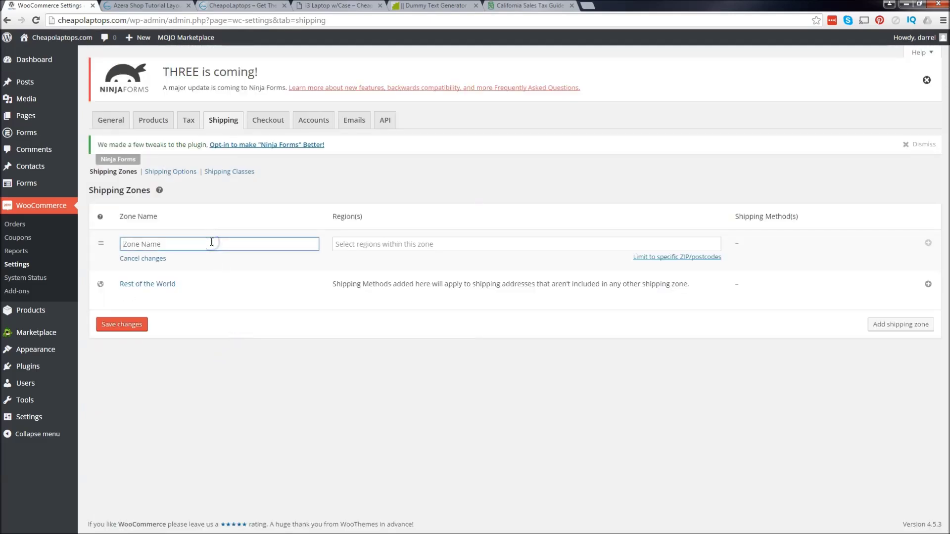
{"action": "type", "text": "usa"}
{"action": "key", "text": "BackSpace"}
{"action": "key", "text": "BackSpace"}
{"action": "key", "text": "BackSpace"}
{"action": "type", "text": "USA"}
{"action": "key", "text": "Tab"}
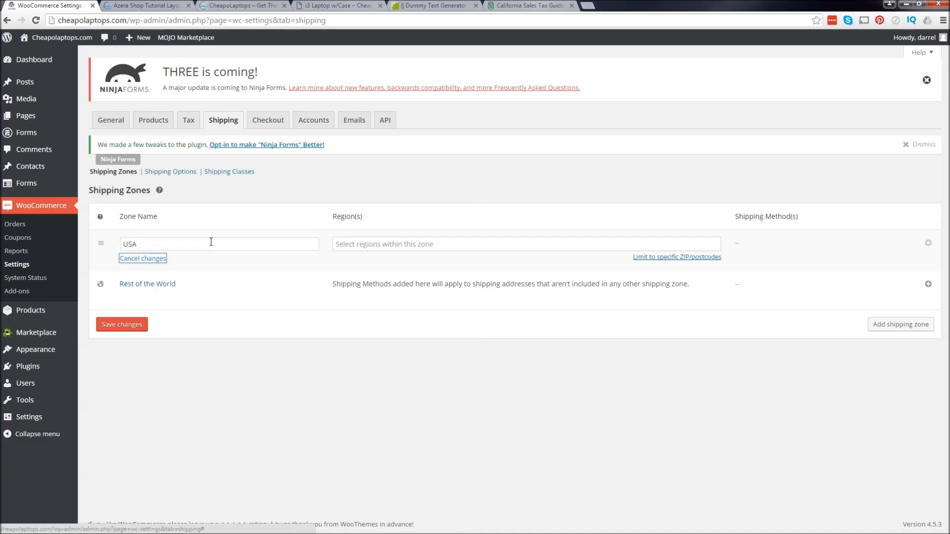
Give the USA zone the region United States (US), save it, and start adding a shipping method
{"action": "left_click", "coordinate": [399, 245]}
{"action": "scroll", "coordinate": [429, 330], "scroll_direction": "down", "scroll_amount": 1}
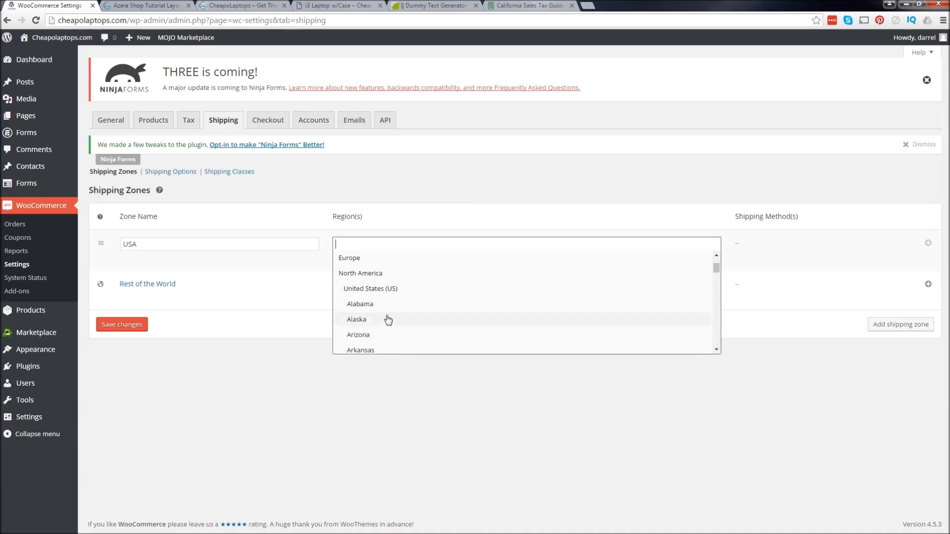
{"action": "scroll", "coordinate": [389, 322], "scroll_direction": "down", "scroll_amount": 1}
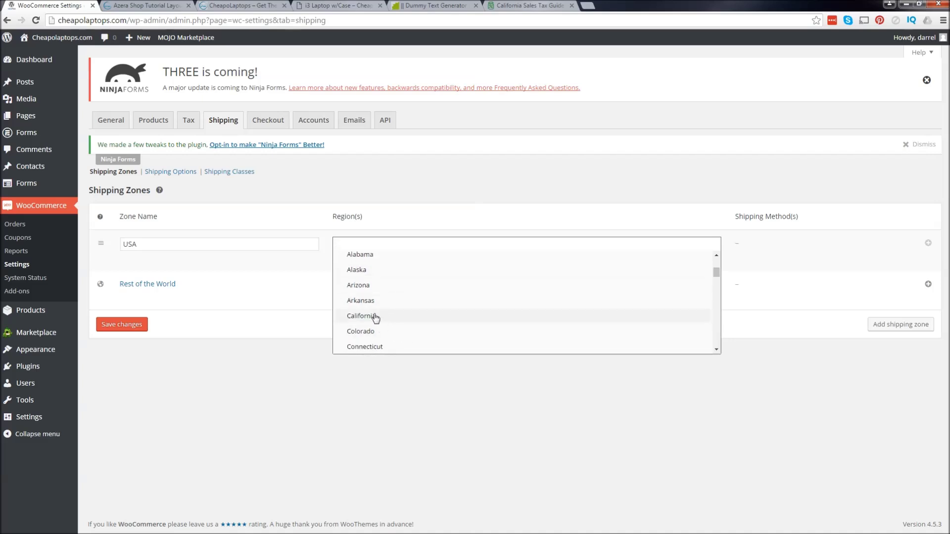
{"action": "scroll", "coordinate": [381, 302], "scroll_direction": "up", "scroll_amount": 1}
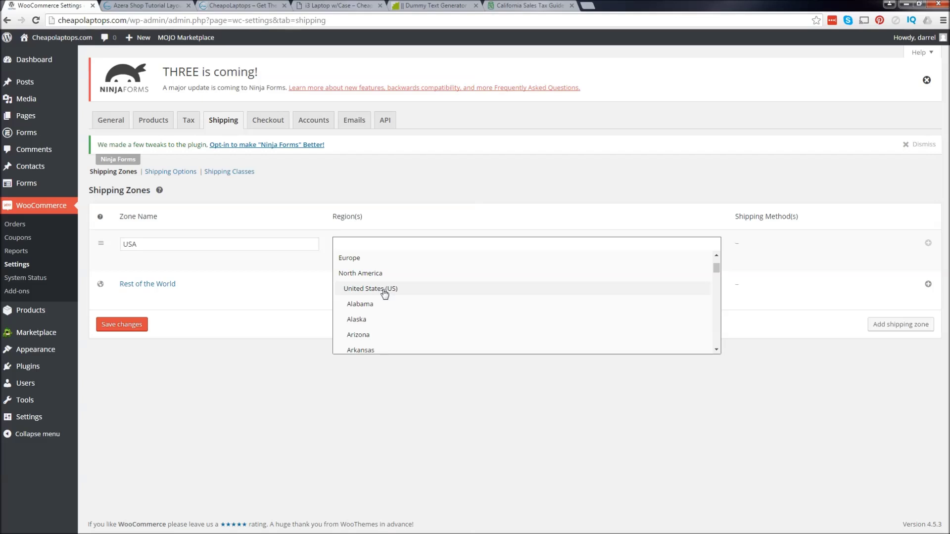
{"action": "left_click", "coordinate": [385, 292]}
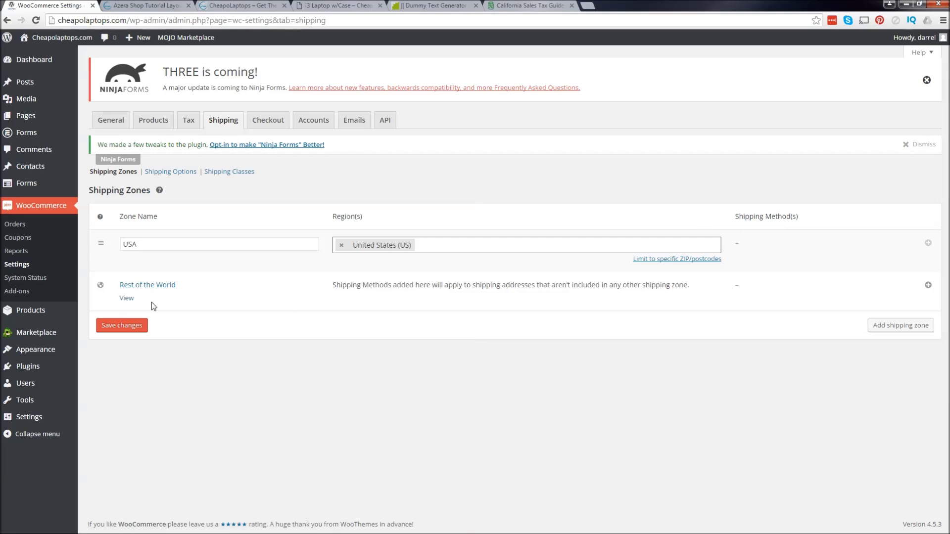
{"action": "left_click", "coordinate": [134, 330]}
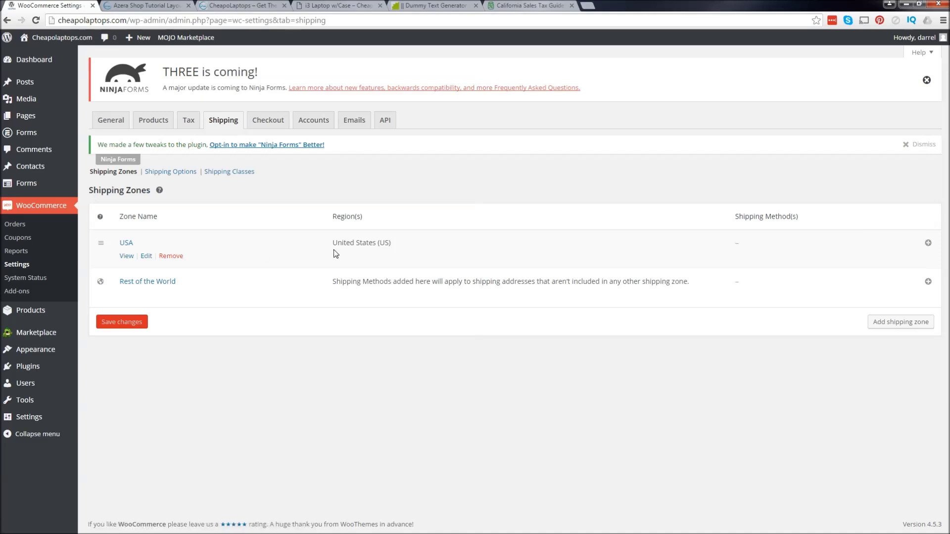
{"action": "left_click_drag", "start_coordinate": [392, 243], "coordinate": [330, 244]}
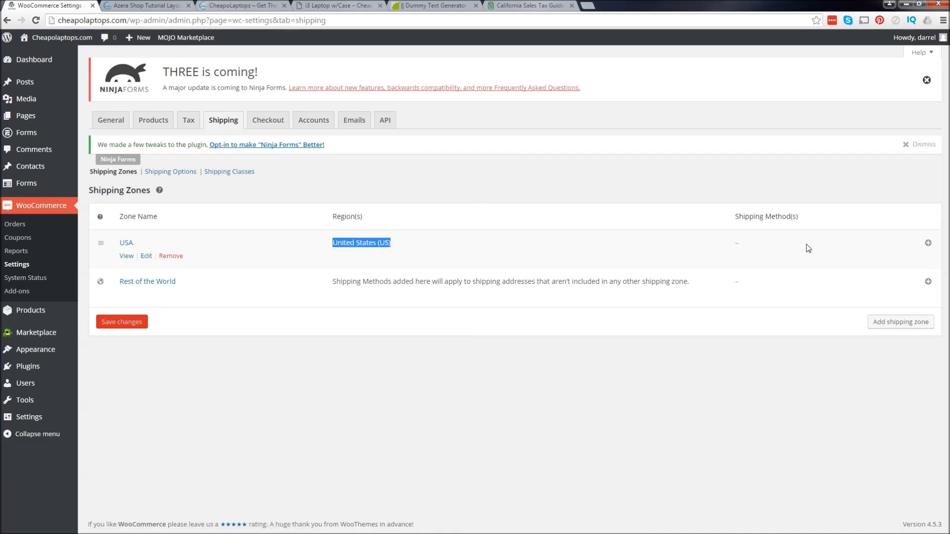
{"action": "left_click", "coordinate": [927, 244]}
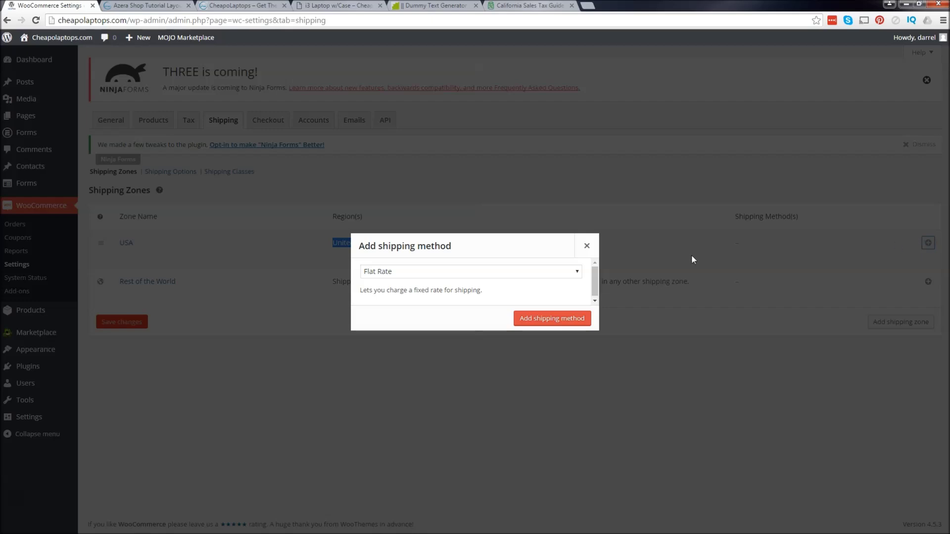
Add Flat Rate as a shipping method for the USA zone
{"action": "left_click", "coordinate": [564, 274]}
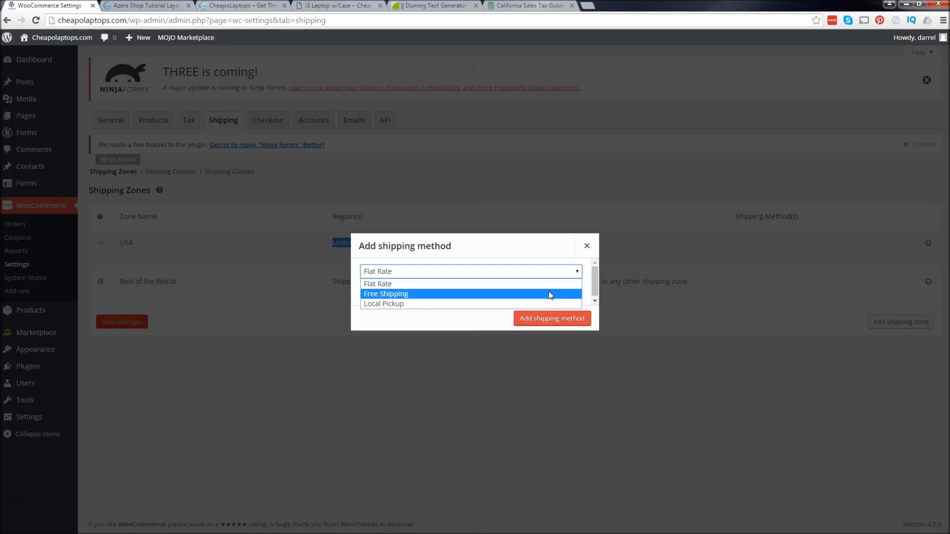
{"action": "left_click", "coordinate": [548, 284]}
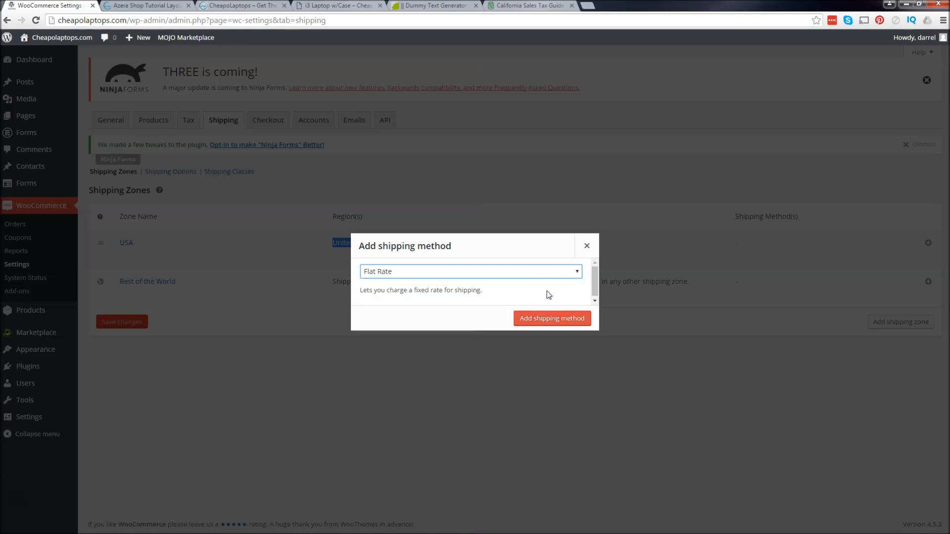
{"action": "left_click", "coordinate": [553, 320]}
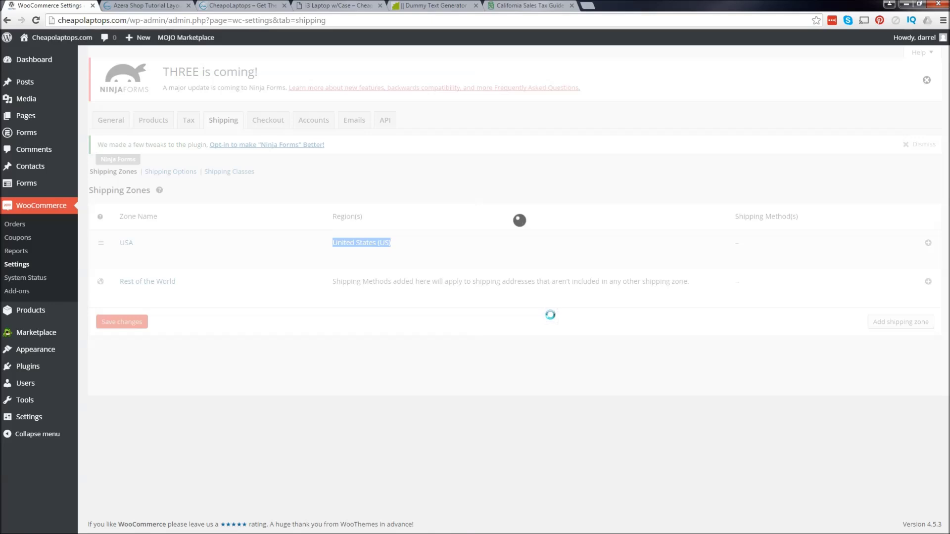
Add Free Shipping as a second shipping method for the USA zone
{"action": "left_click", "coordinate": [928, 243]}
{"action": "left_click", "coordinate": [469, 271]}
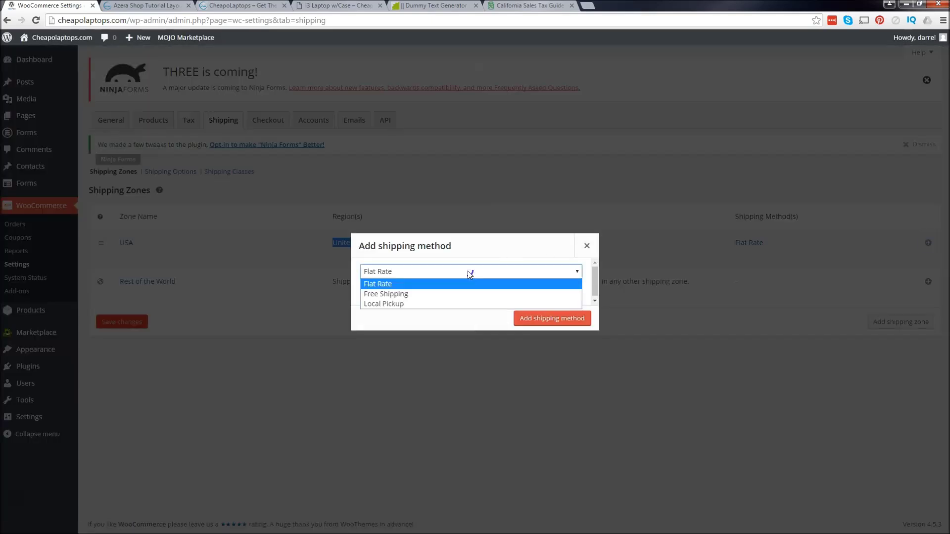
{"action": "left_click", "coordinate": [460, 295]}
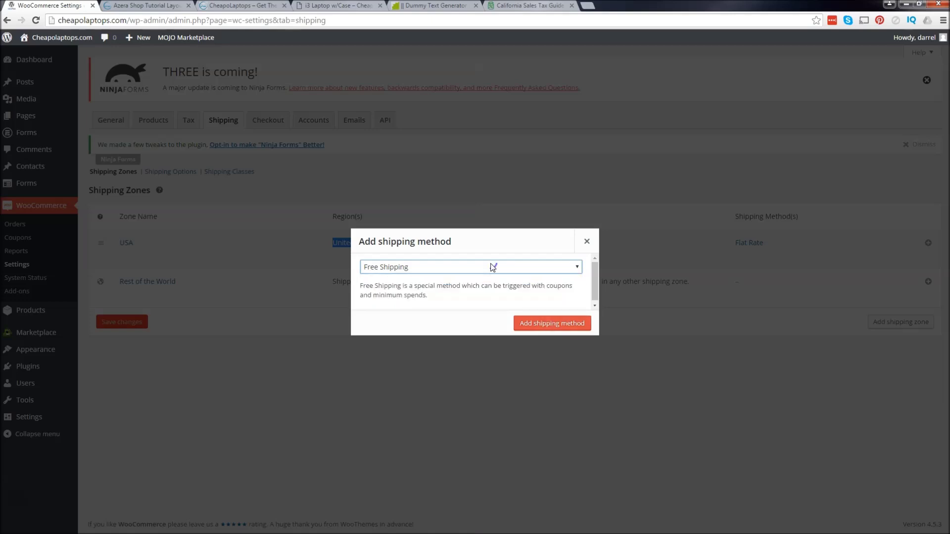
{"action": "left_click", "coordinate": [525, 323]}
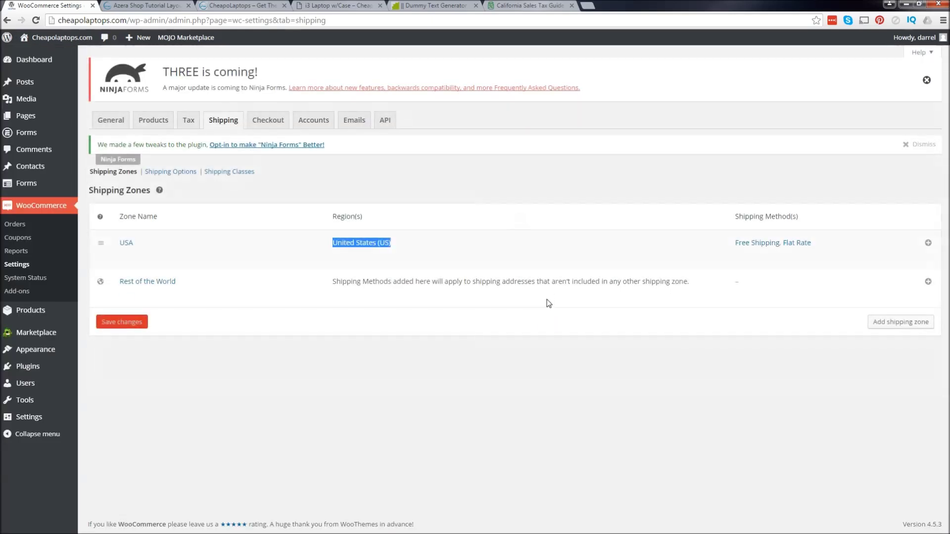
Retitle the USA zone's Free Shipping method to 'Free Shipping (Over $40)'
{"action": "left_click", "coordinate": [666, 192]}
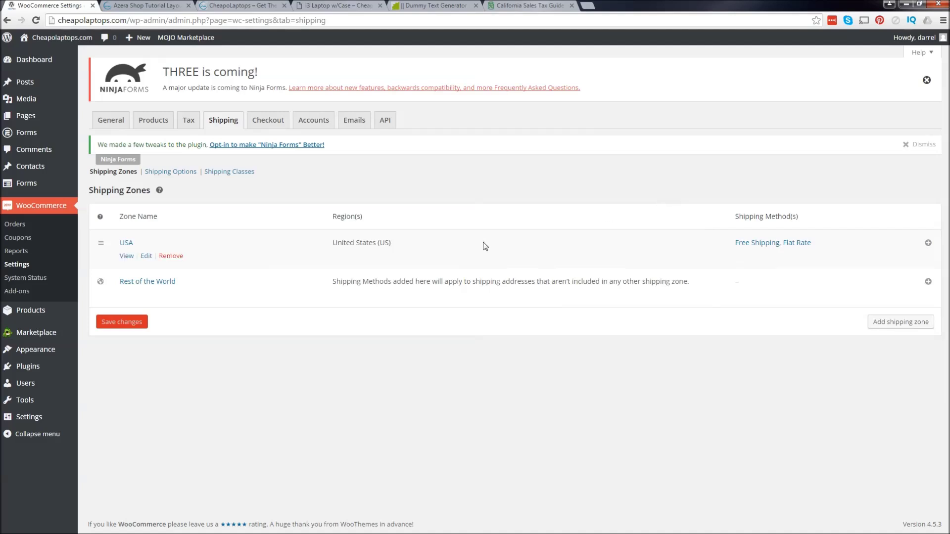
{"action": "left_click", "coordinate": [757, 243]}
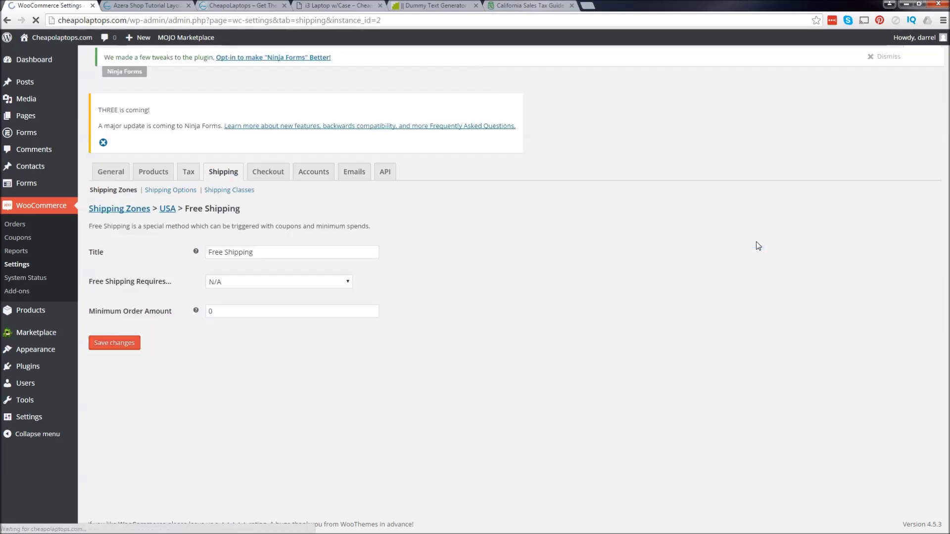
{"action": "left_click", "coordinate": [301, 231]}
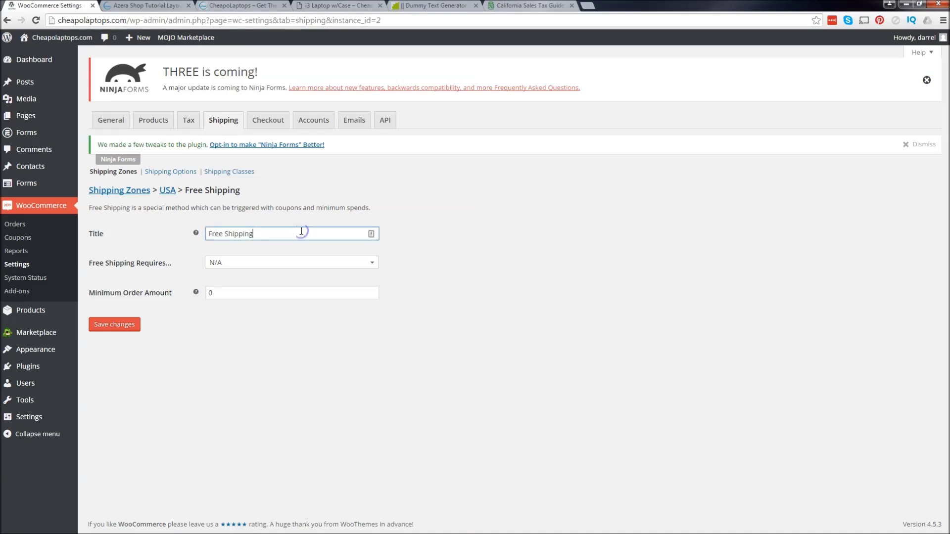
{"action": "type", "text": "(oVER"}
{"action": "key", "text": "BackSpace"}
{"action": "key", "text": "BackSpace"}
{"action": "key", "text": "BackSpace"}
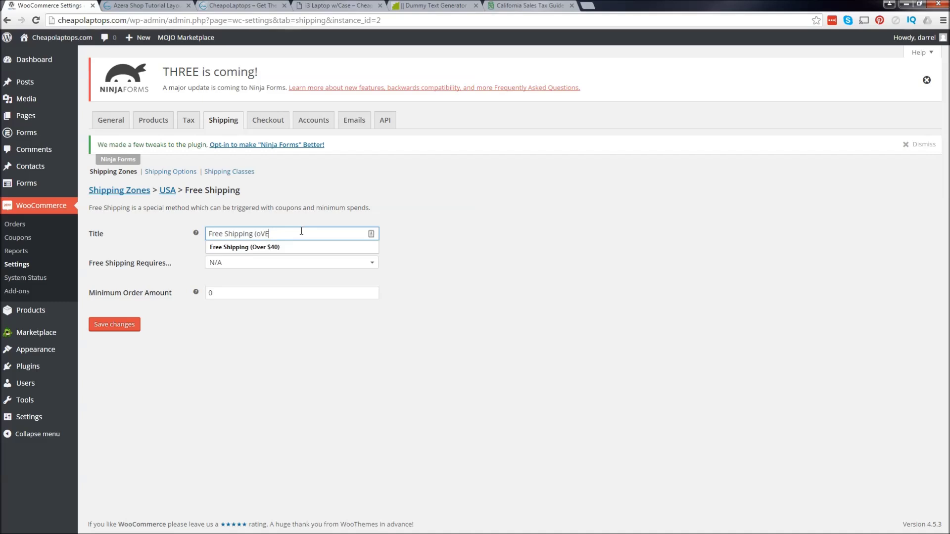
{"action": "key", "text": "Down"}
{"action": "key", "text": "Return"}
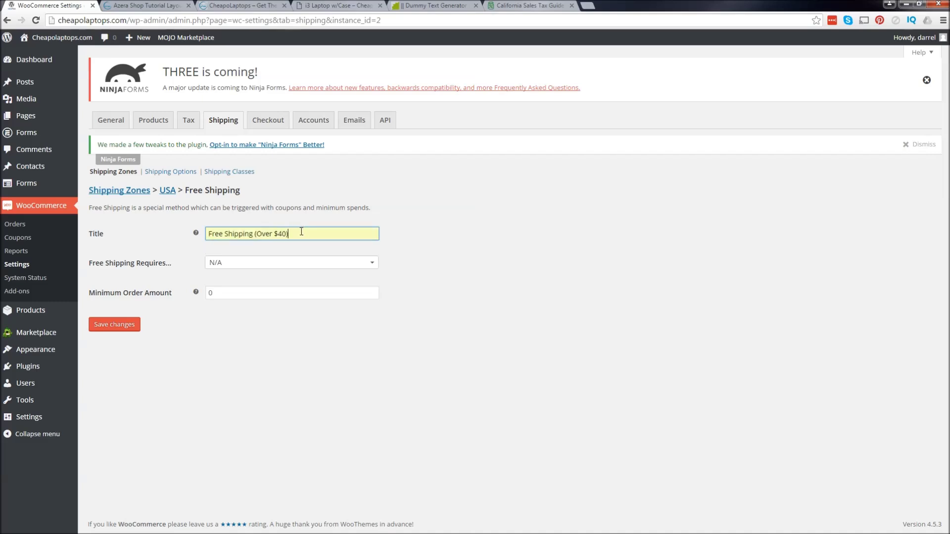
Require a minimum order amount of 40 for free shipping, save, and return to the USA zone
{"action": "left_click", "coordinate": [268, 263]}
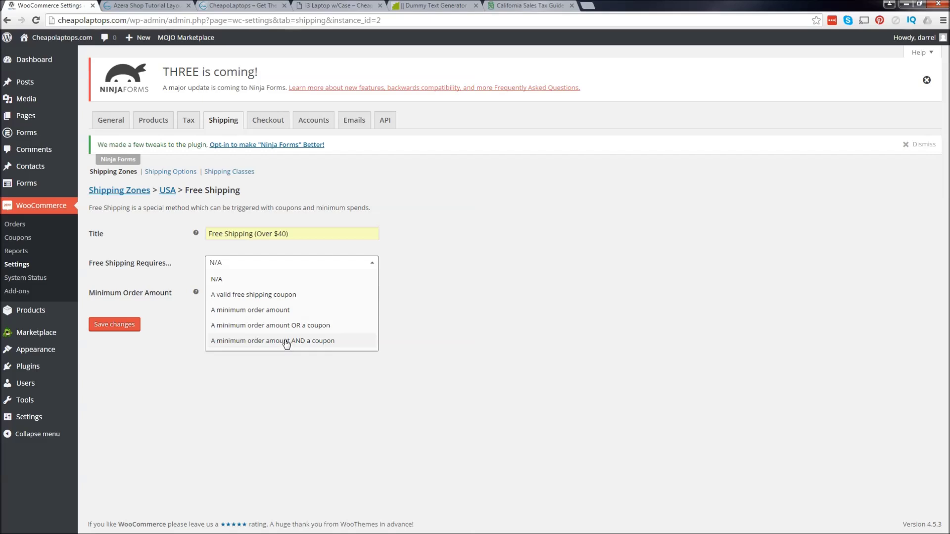
{"action": "left_click", "coordinate": [259, 312]}
{"action": "left_click", "coordinate": [265, 292]}
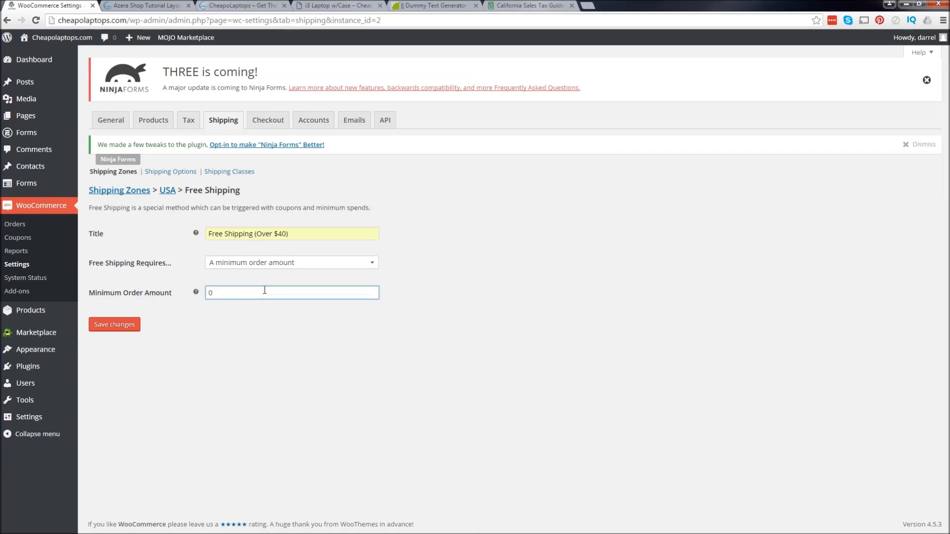
{"action": "key", "text": "BackSpace"}
{"action": "type", "text": "4"}
{"action": "left_click", "coordinate": [289, 352]}
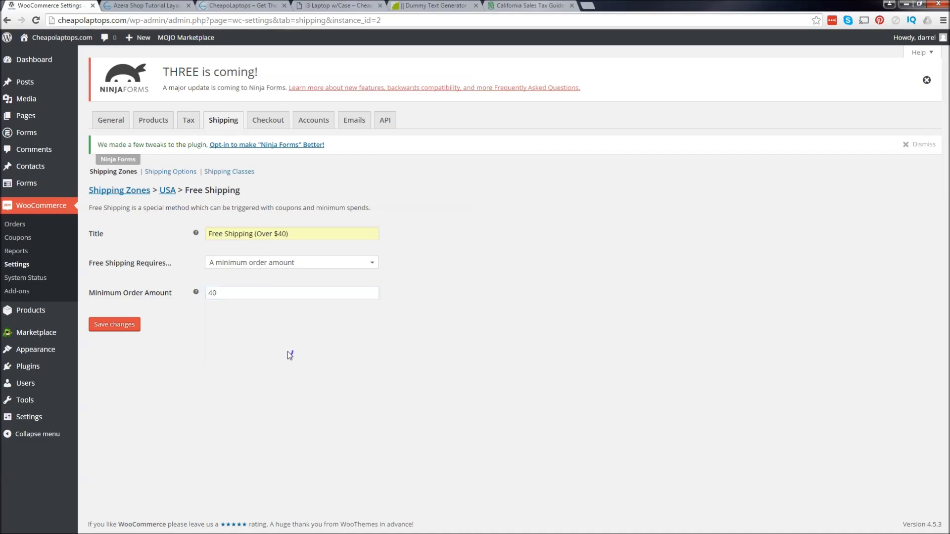
{"action": "left_click", "coordinate": [127, 325]}
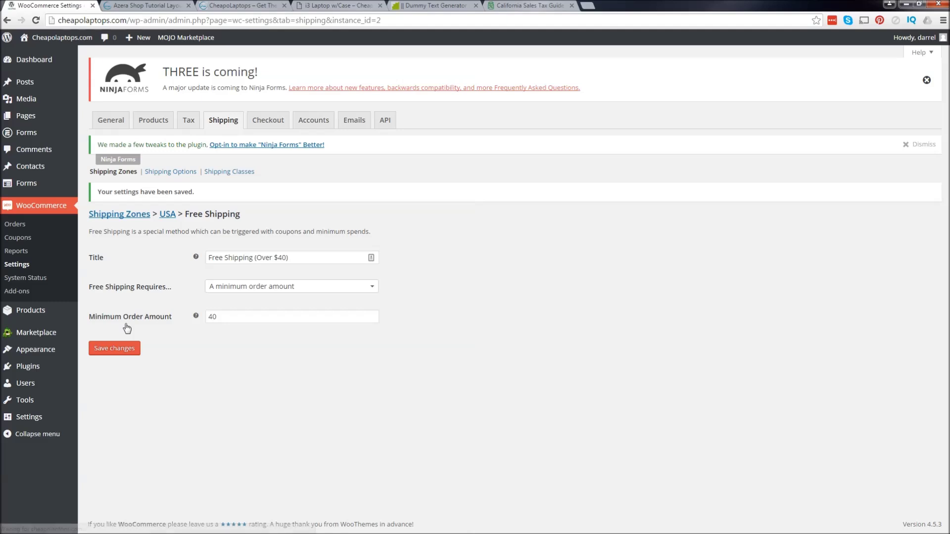
{"action": "left_click", "coordinate": [167, 215]}
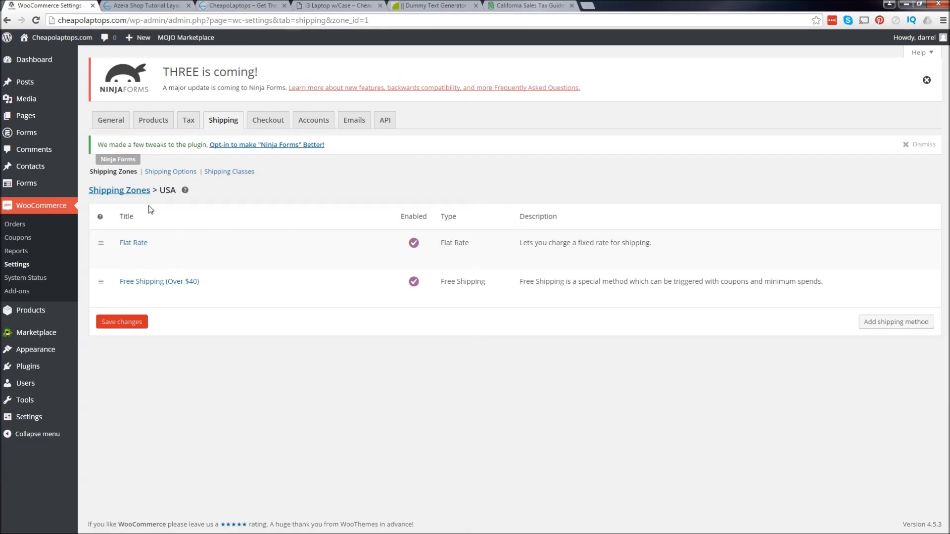
Save the USA Flat Rate with tax status None and cost 4.95, then show Checkout settings
{"action": "left_click", "coordinate": [109, 191]}
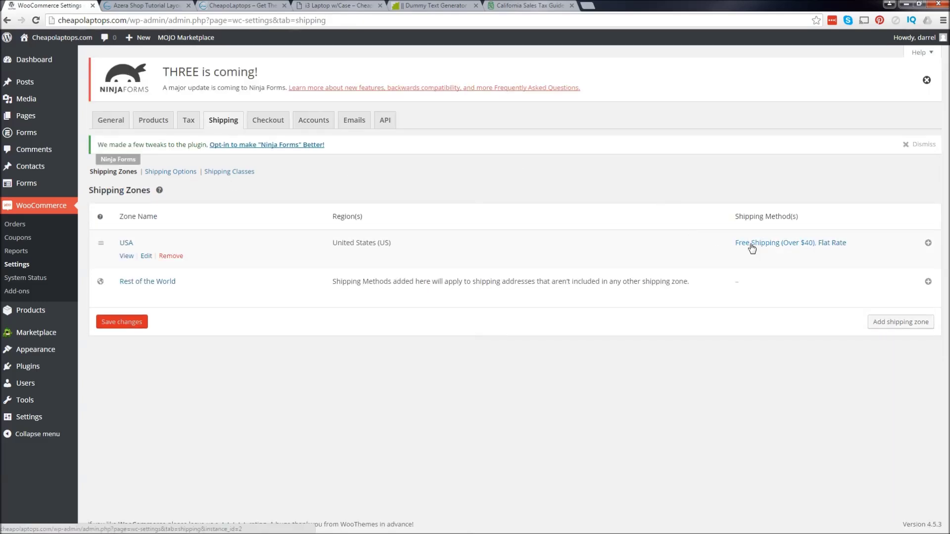
{"action": "left_click", "coordinate": [837, 244]}
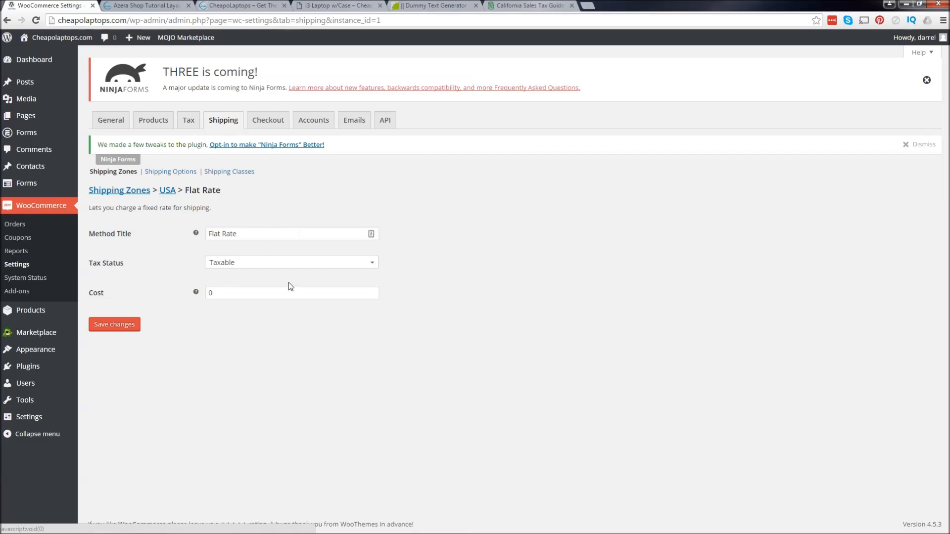
{"action": "left_click", "coordinate": [296, 265]}
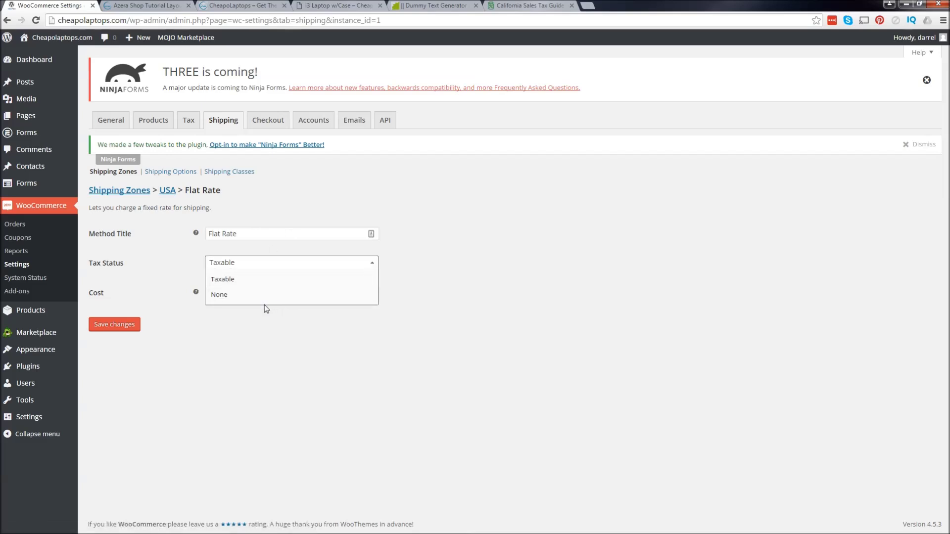
{"action": "left_click", "coordinate": [247, 295]}
{"action": "left_click", "coordinate": [248, 292]}
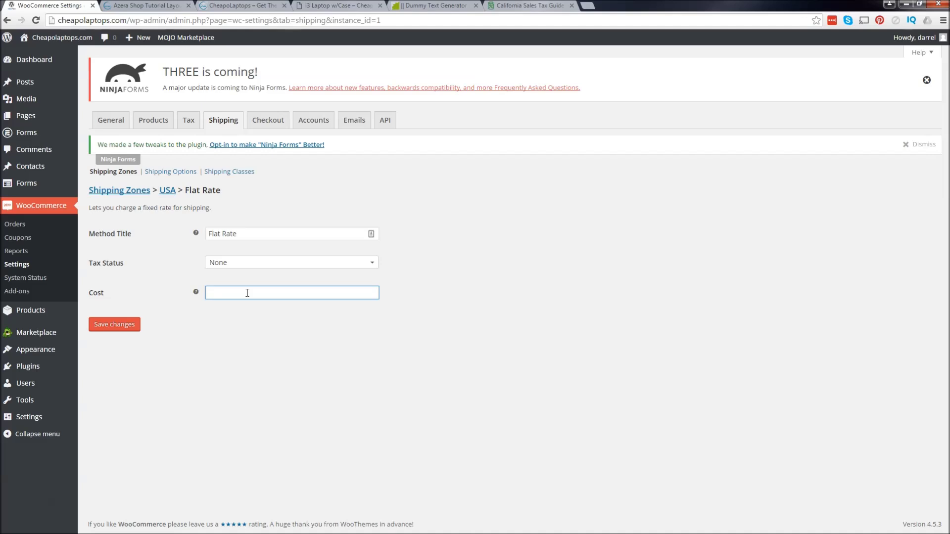
{"action": "type", "text": "95"}
{"action": "left_click", "coordinate": [121, 325]}
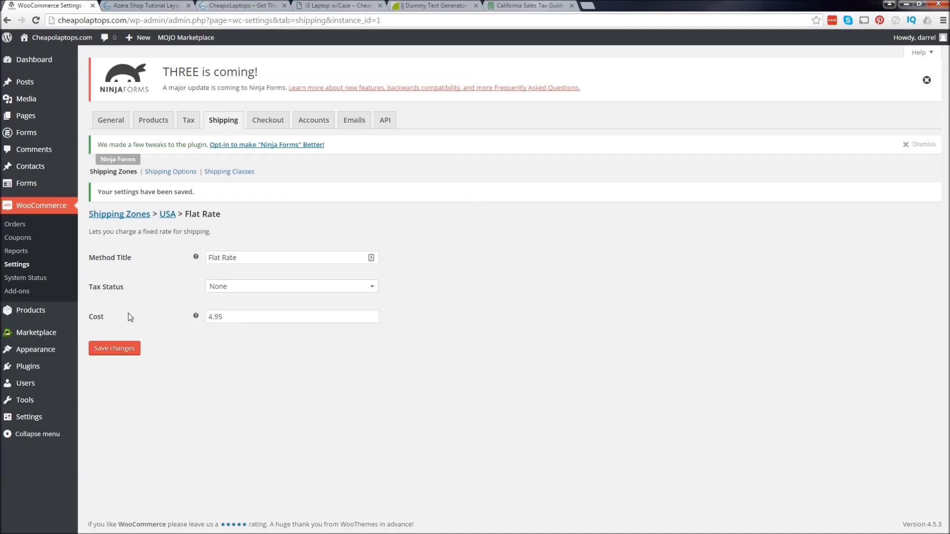
{"action": "left_click", "coordinate": [271, 125]}
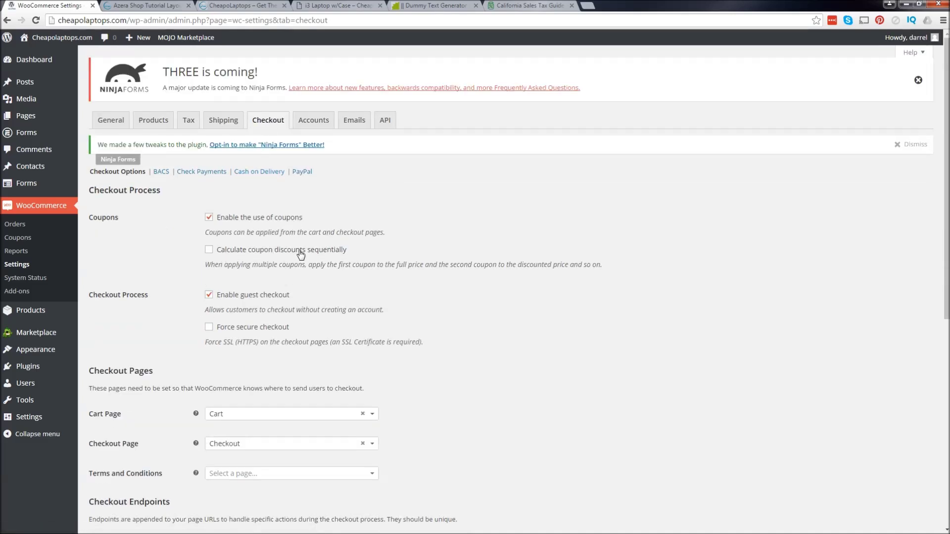
Leave the Checkout options and visit the live Cheapolaptops.com storefront
{"action": "scroll", "coordinate": [434, 252], "scroll_direction": "down", "scroll_amount": 7}
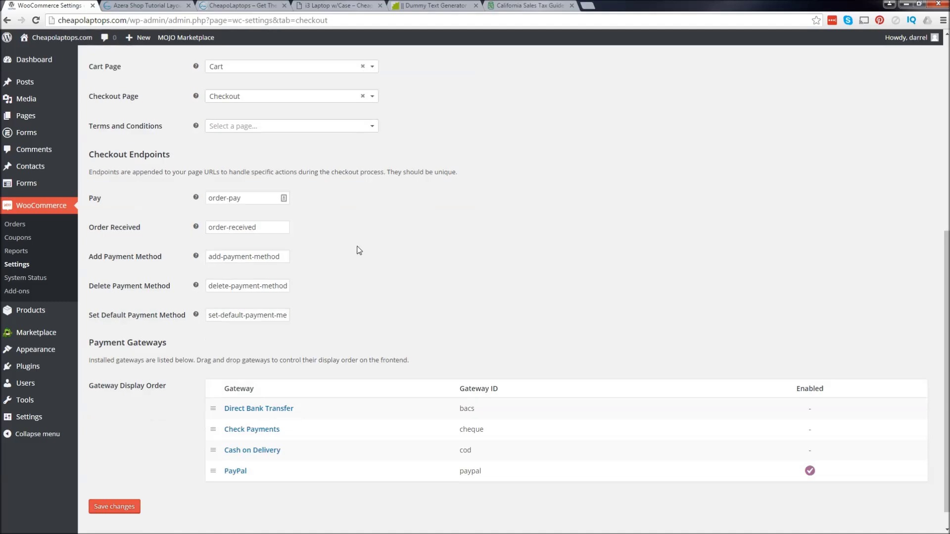
{"action": "scroll", "coordinate": [285, 322], "scroll_direction": "up", "scroll_amount": 7}
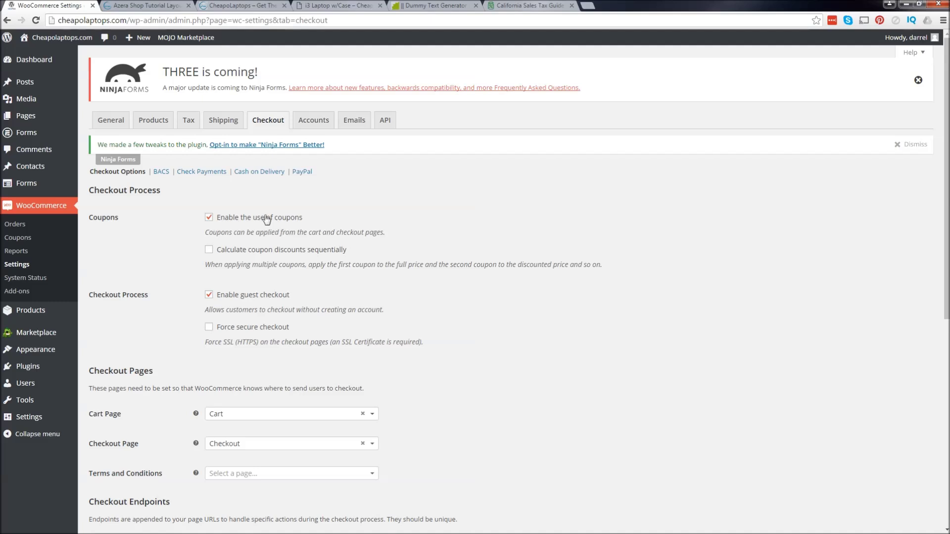
{"action": "mouse_move", "coordinate": [58, 38]}
{"action": "left_click", "coordinate": [50, 53]}
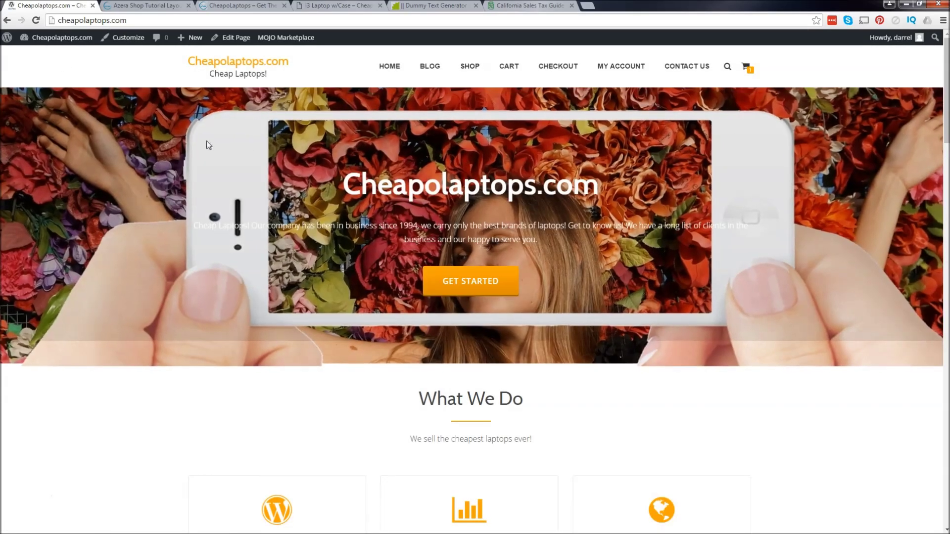
Add Amazing Laptop to the cart from the Shop page and view the cart
{"action": "left_click", "coordinate": [470, 68]}
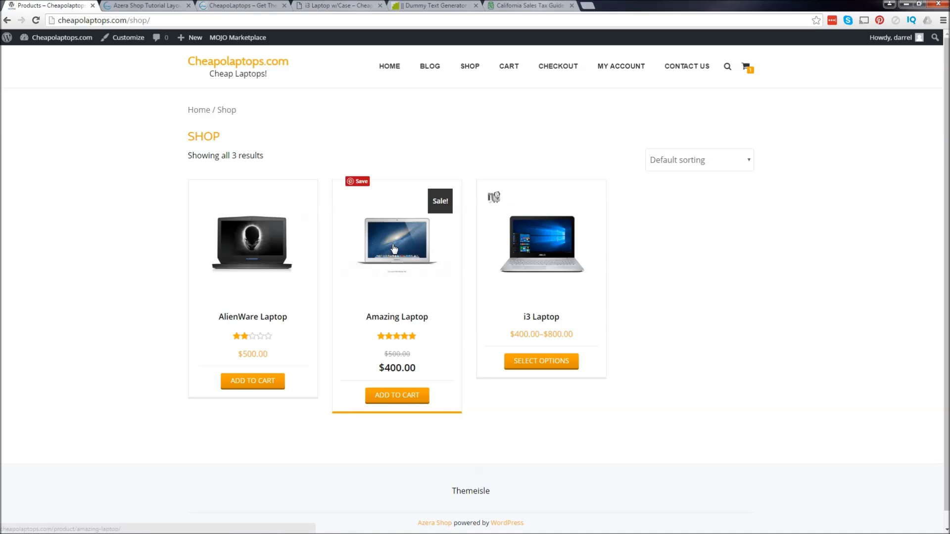
{"action": "left_click", "coordinate": [395, 397]}
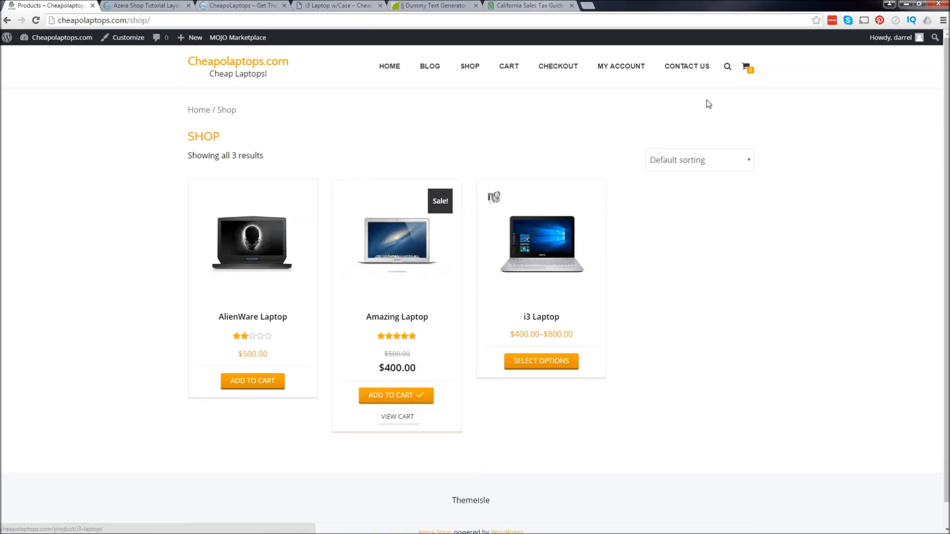
{"action": "left_click", "coordinate": [517, 69]}
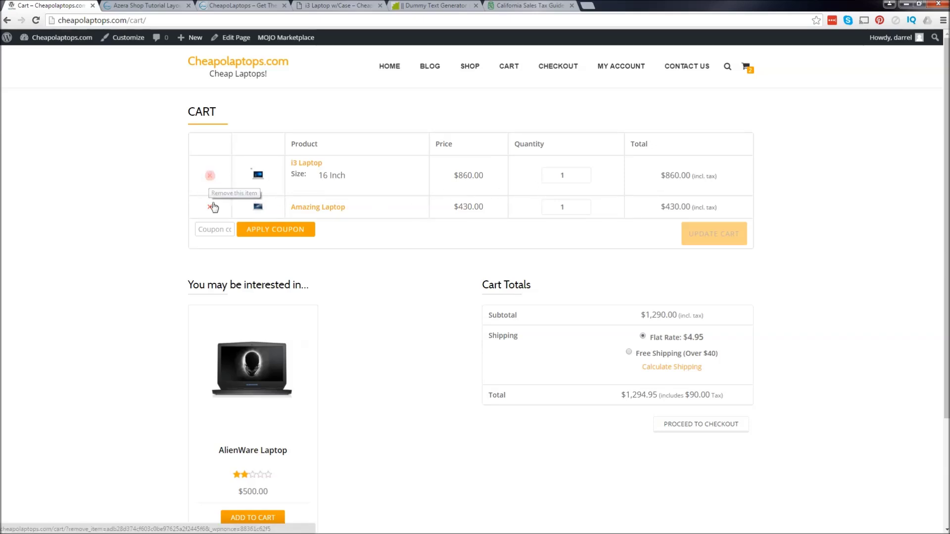
Remove the i3 Laptop from the cart and review the $430.00 tax-inclusive subtotal
{"action": "left_click", "coordinate": [209, 178]}
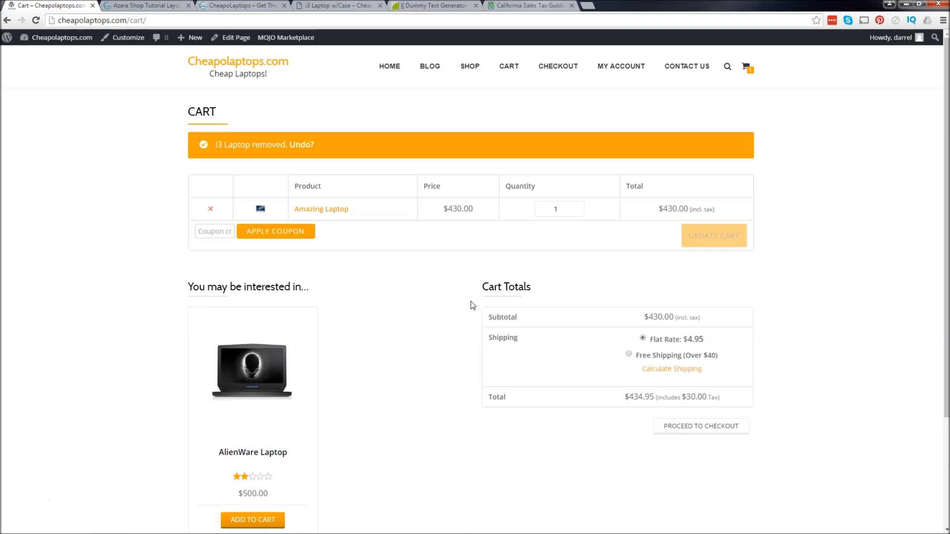
{"action": "left_click_drag", "start_coordinate": [629, 399], "coordinate": [647, 398]}
{"action": "left_click_drag", "start_coordinate": [729, 399], "coordinate": [474, 398]}
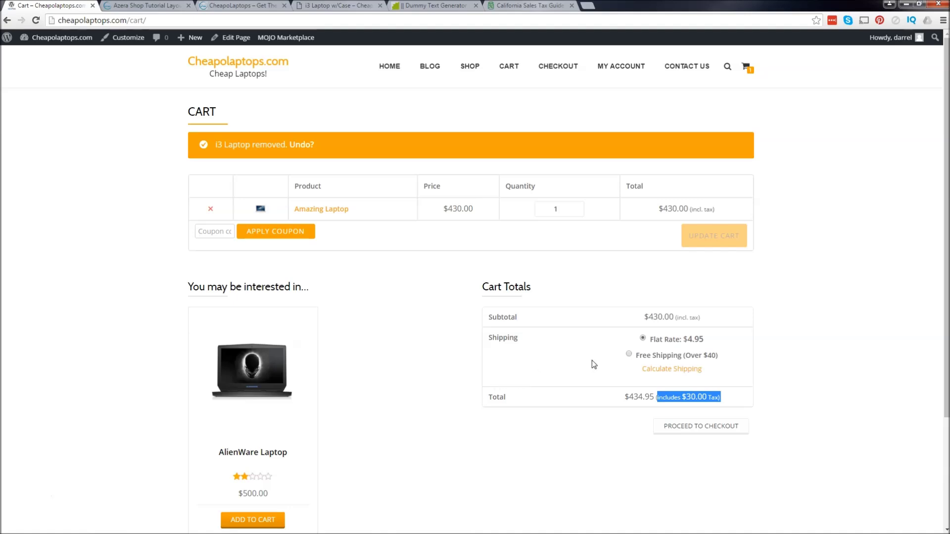
{"action": "left_click", "coordinate": [617, 386]}
{"action": "left_click_drag", "start_coordinate": [702, 320], "coordinate": [635, 316]}
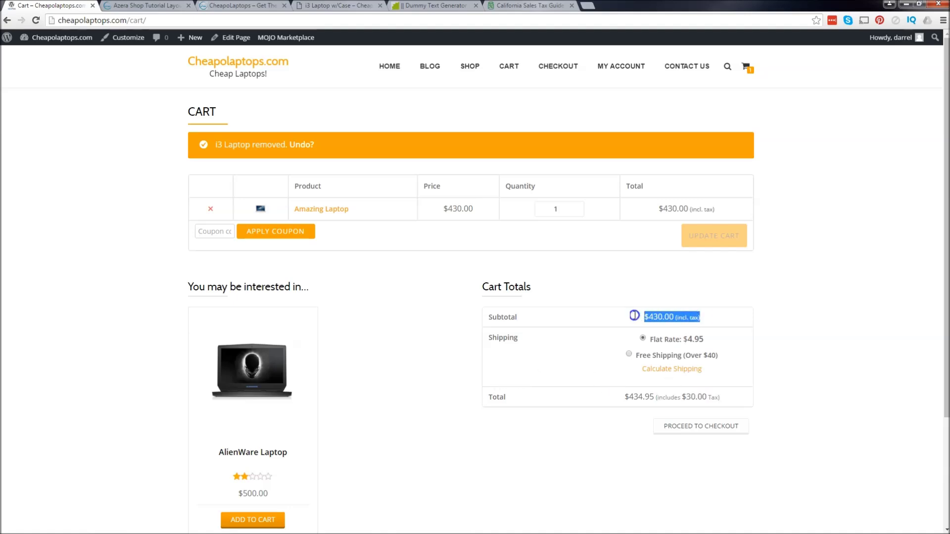
{"action": "left_click", "coordinate": [682, 328]}
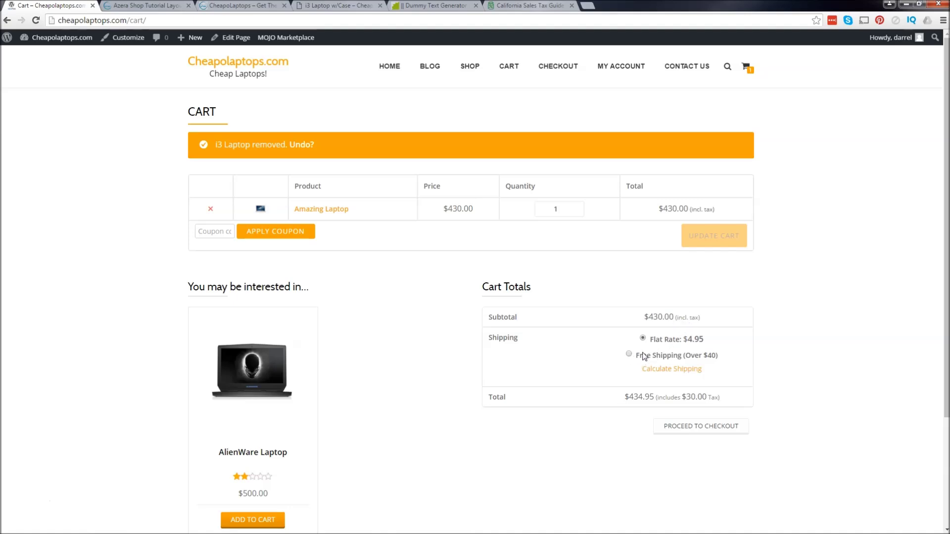
Choose Free Shipping (Over $40) and proceed to checkout
{"action": "left_click_drag", "start_coordinate": [726, 356], "coordinate": [665, 357]}
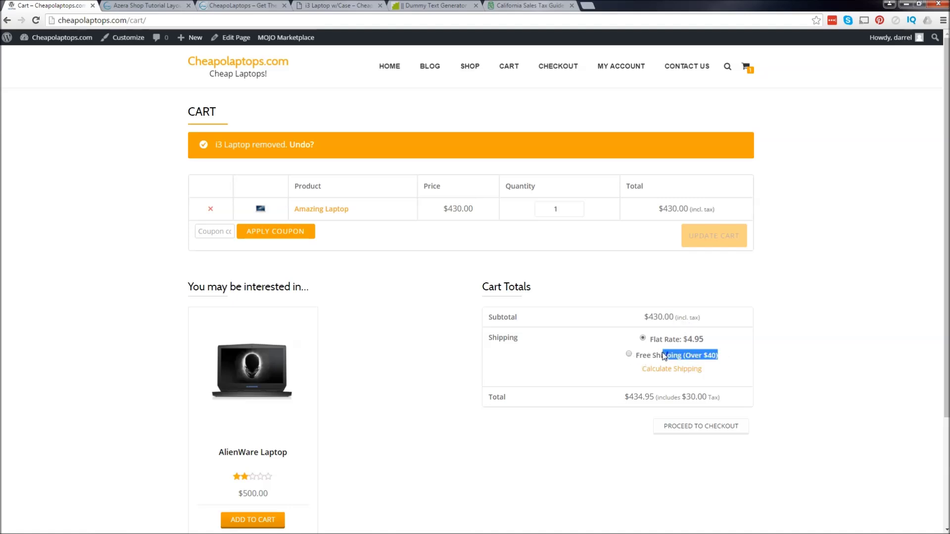
{"action": "left_click", "coordinate": [628, 354]}
{"action": "scroll", "coordinate": [484, 354], "scroll_direction": "down", "scroll_amount": 2}
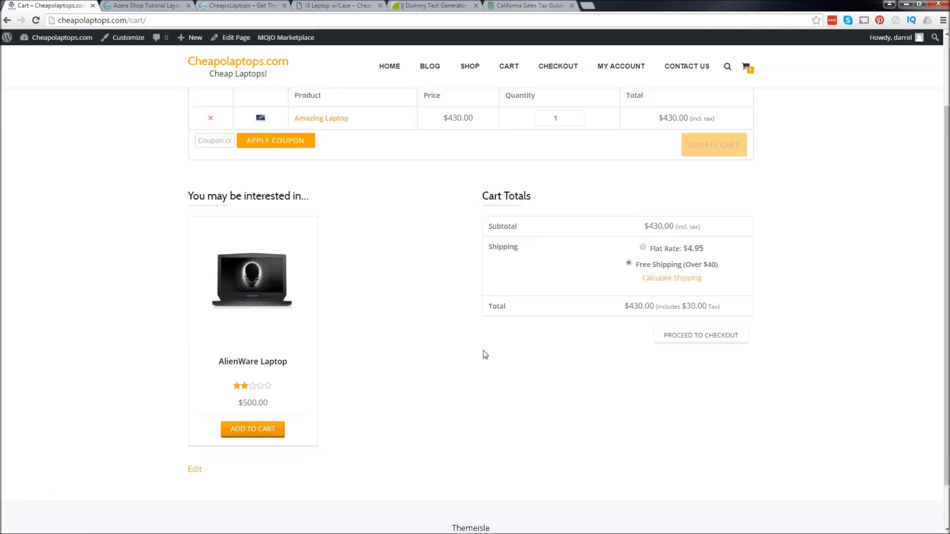
{"action": "scroll", "coordinate": [675, 312], "scroll_direction": "up", "scroll_amount": 2}
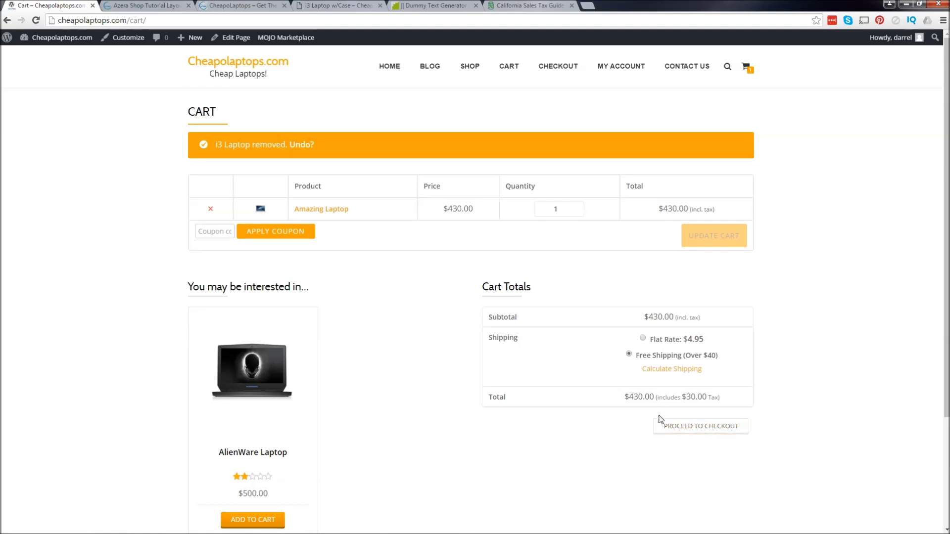
{"action": "left_click", "coordinate": [707, 426]}
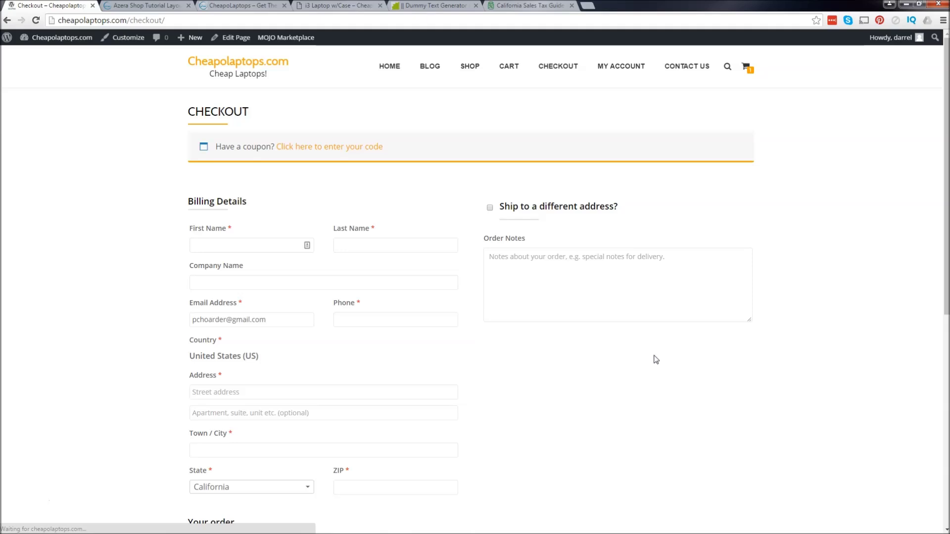
Autofill the billing details from a saved address and set the state to California
{"action": "scroll", "coordinate": [634, 371], "scroll_direction": "down", "scroll_amount": 1}
{"action": "left_click", "coordinate": [271, 196]}
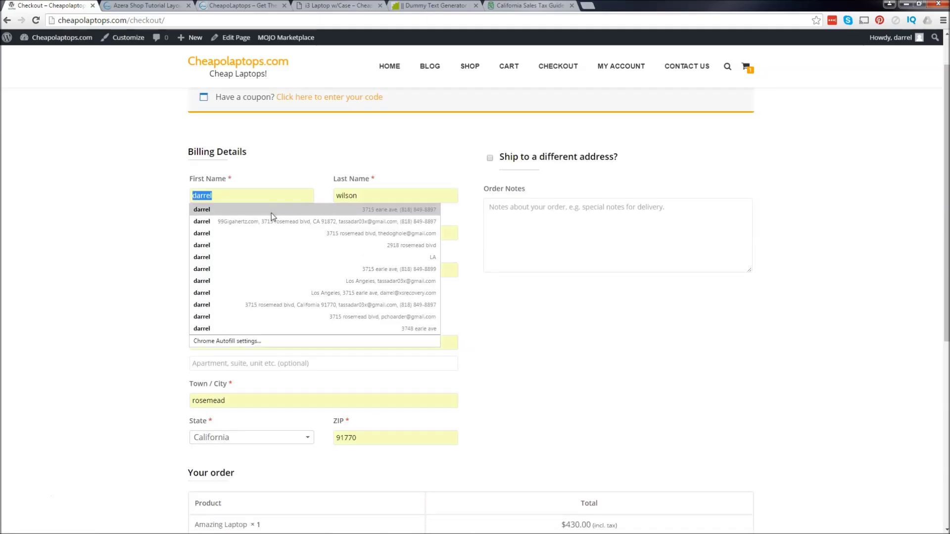
{"action": "left_click", "coordinate": [271, 212]}
{"action": "scroll", "coordinate": [262, 248], "scroll_direction": "down", "scroll_amount": 3}
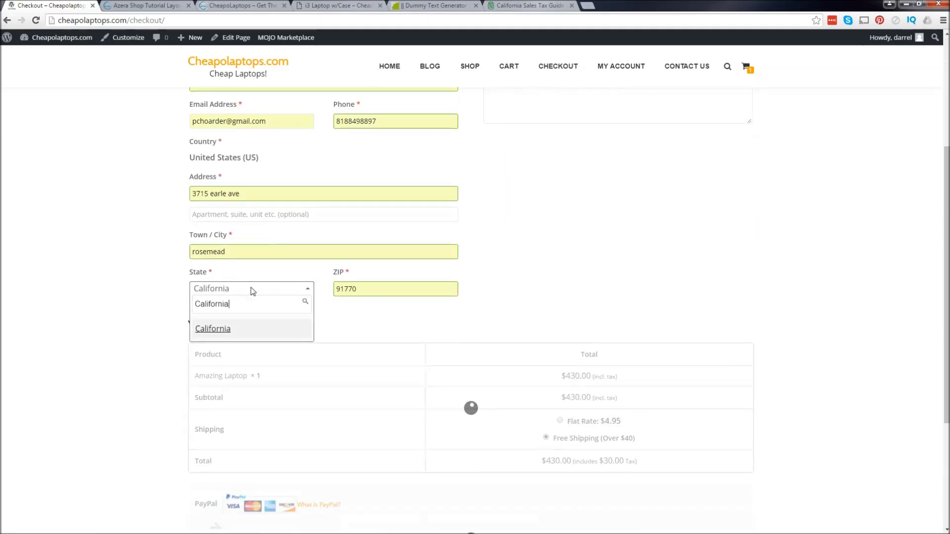
{"action": "left_click", "coordinate": [221, 329]}
Check the order's incl. tax line and send the order to PayPal
{"action": "scroll", "coordinate": [437, 312], "scroll_direction": "down", "scroll_amount": 2}
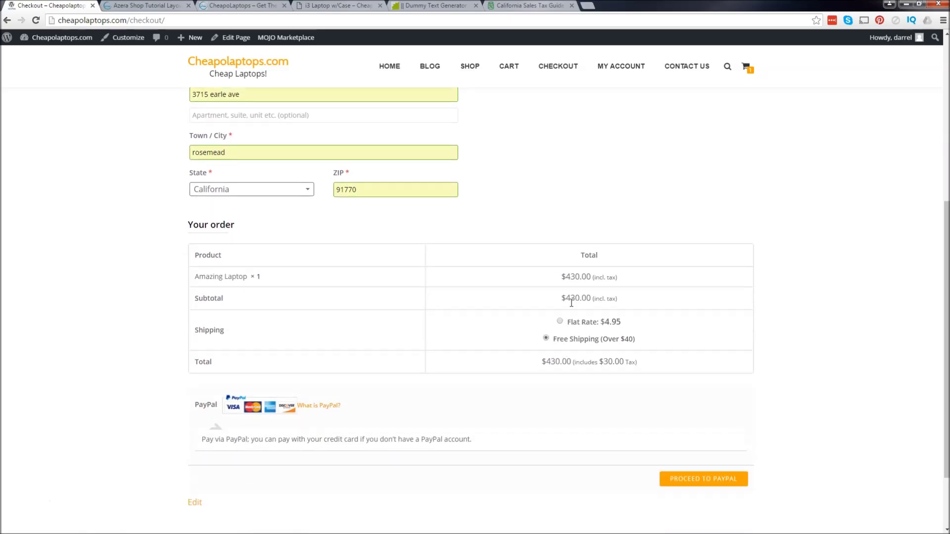
{"action": "left_click_drag", "start_coordinate": [625, 279], "coordinate": [561, 278]}
{"action": "left_click", "coordinate": [600, 276]}
{"action": "scroll", "coordinate": [601, 276], "scroll_direction": "down", "scroll_amount": 2}
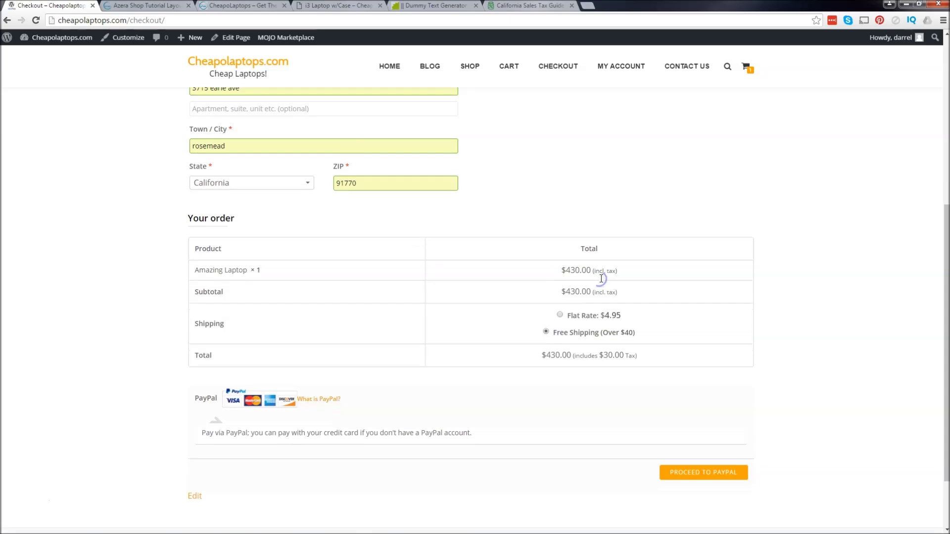
{"action": "left_click", "coordinate": [726, 393]}
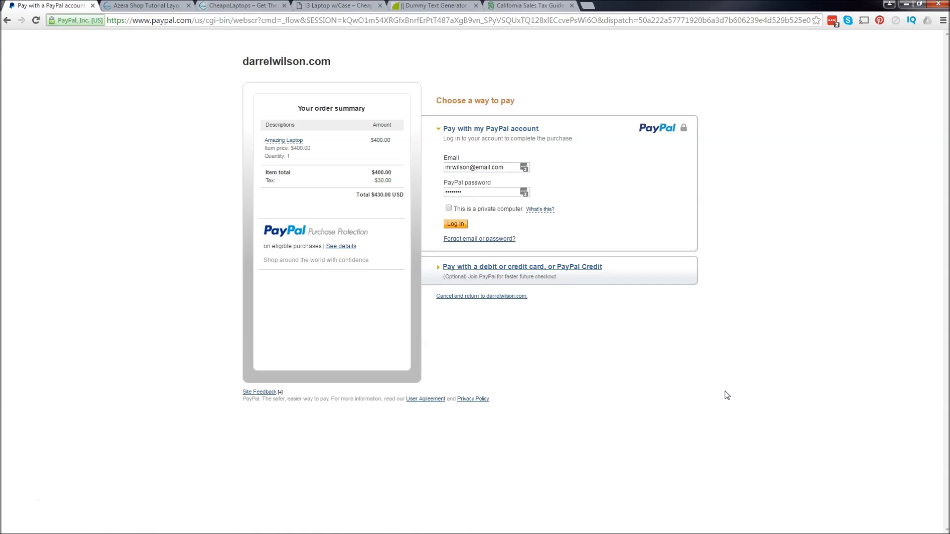
Return from PayPal to checkout, then go to the store's Shop page
{"action": "left_click", "coordinate": [7, 20]}
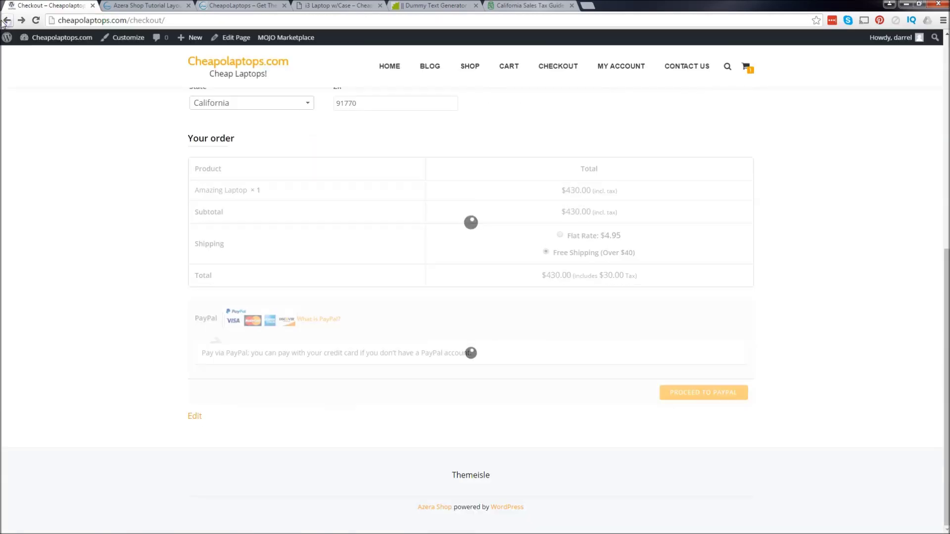
{"action": "scroll", "coordinate": [403, 339], "scroll_direction": "up", "scroll_amount": 3}
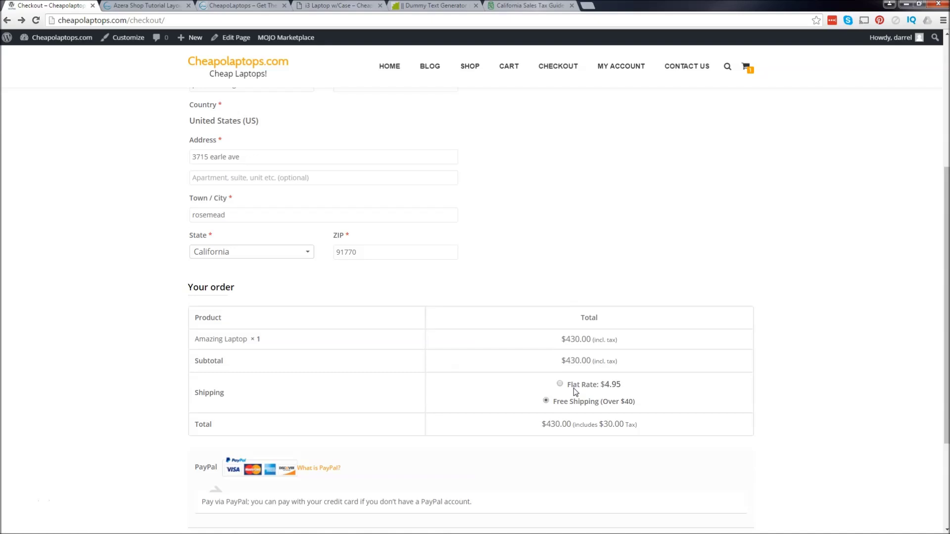
{"action": "scroll", "coordinate": [576, 392], "scroll_direction": "up", "scroll_amount": 2}
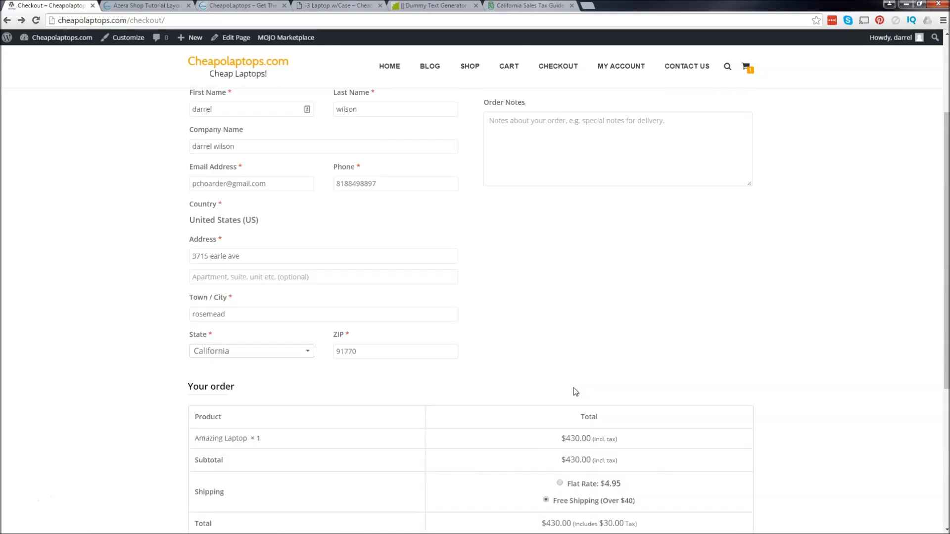
{"action": "scroll", "coordinate": [574, 391], "scroll_direction": "up", "scroll_amount": 3}
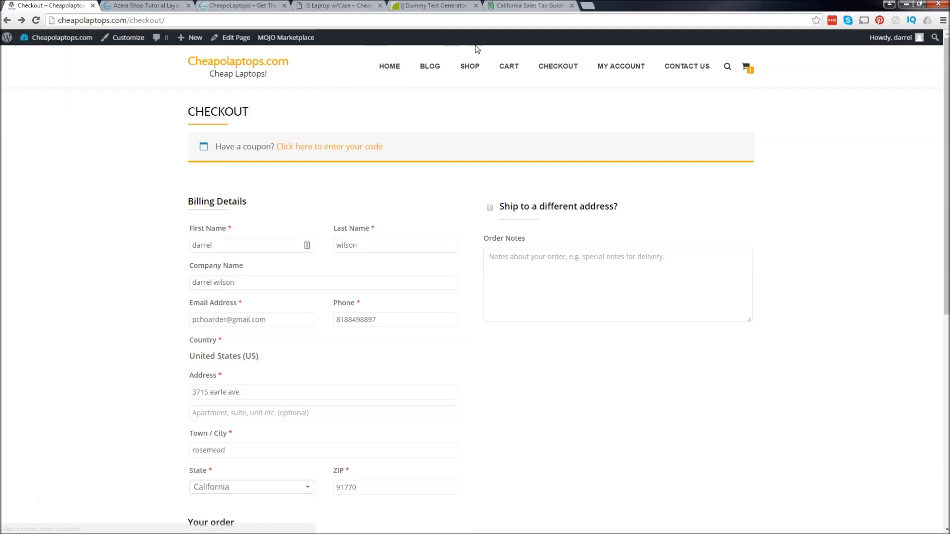
{"action": "left_click", "coordinate": [471, 66]}
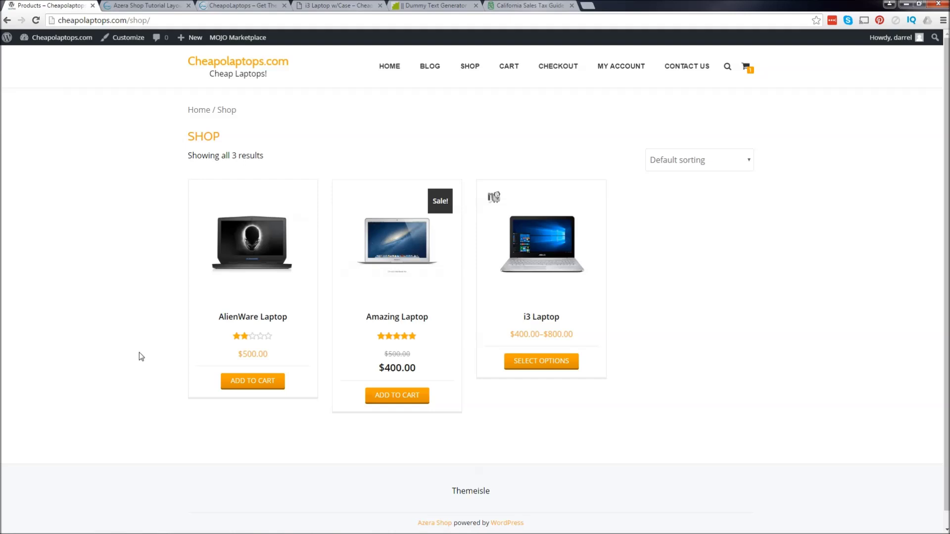
Note Amazing Laptop's $400.00 price, then open WooCommerce Settings' Tax options in the admin
{"action": "left_click", "coordinate": [410, 370]}
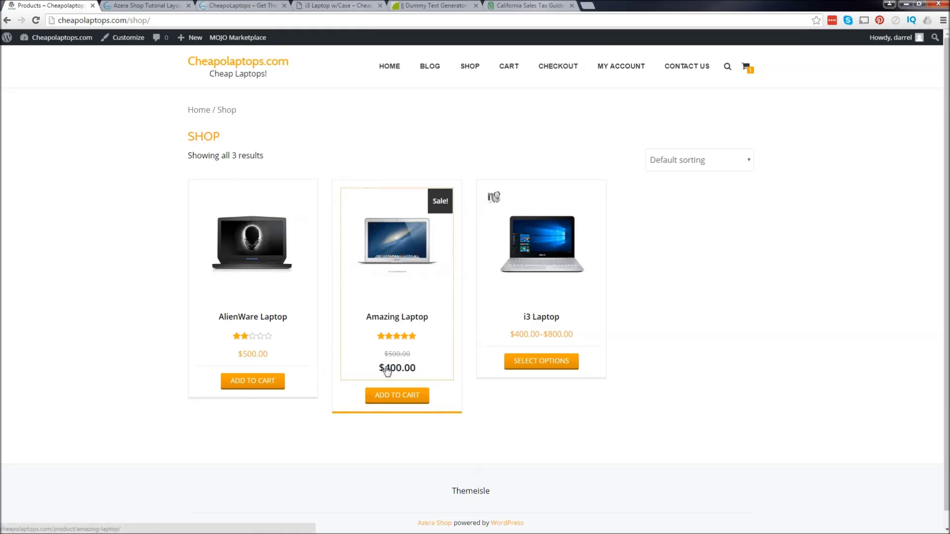
{"action": "left_click", "coordinate": [60, 56]}
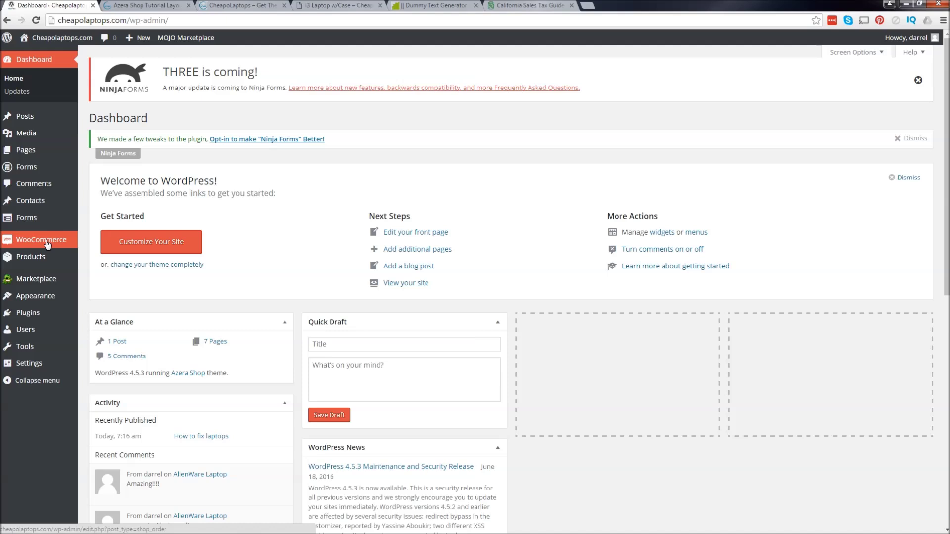
{"action": "mouse_move", "coordinate": [47, 244]}
{"action": "left_click", "coordinate": [105, 283]}
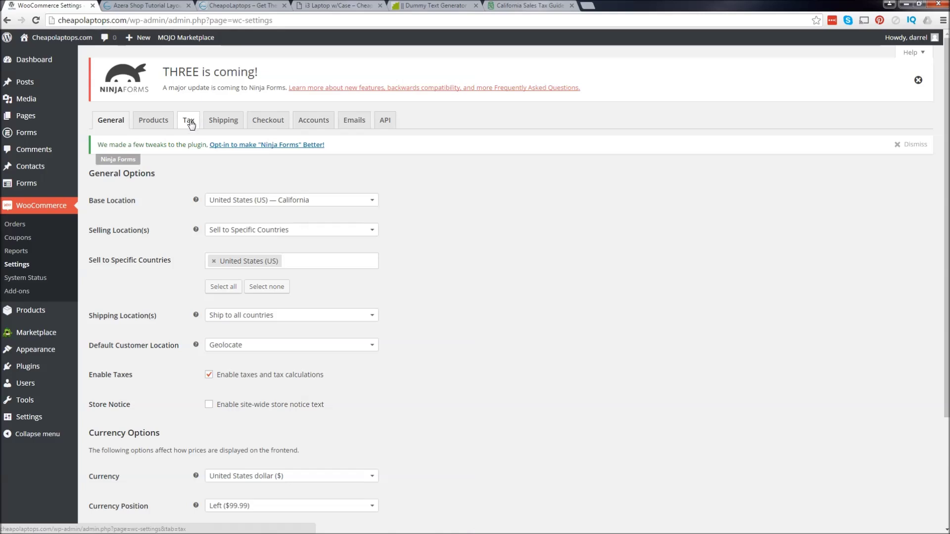
{"action": "left_click", "coordinate": [191, 123]}
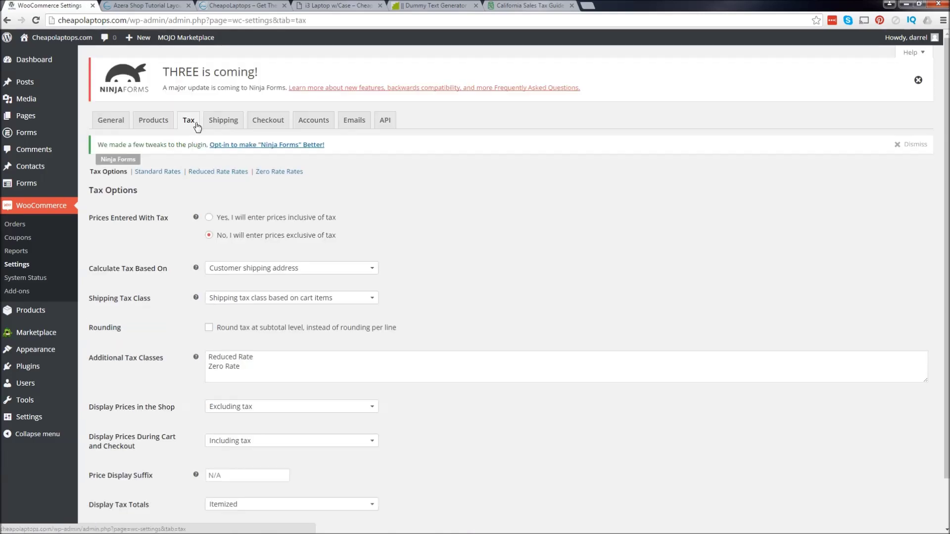
Save prices as entered inclusive of tax and go to the storefront Shop page
{"action": "left_click", "coordinate": [209, 217]}
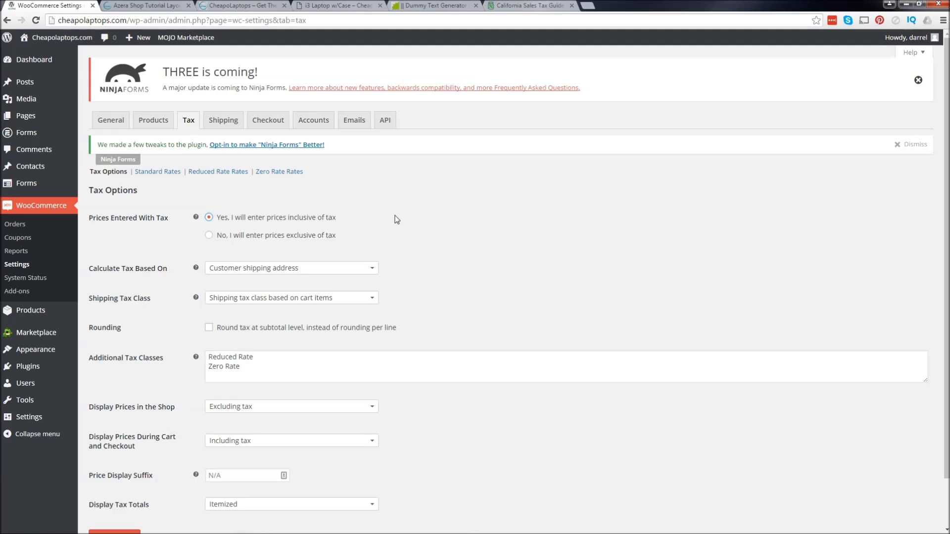
{"action": "scroll", "coordinate": [438, 215], "scroll_direction": "down", "scroll_amount": 1}
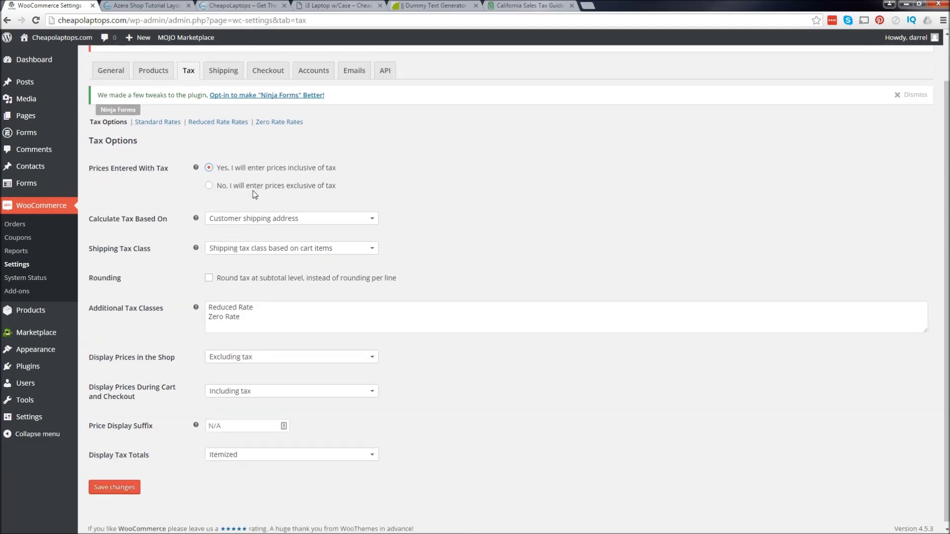
{"action": "left_click", "coordinate": [127, 487]}
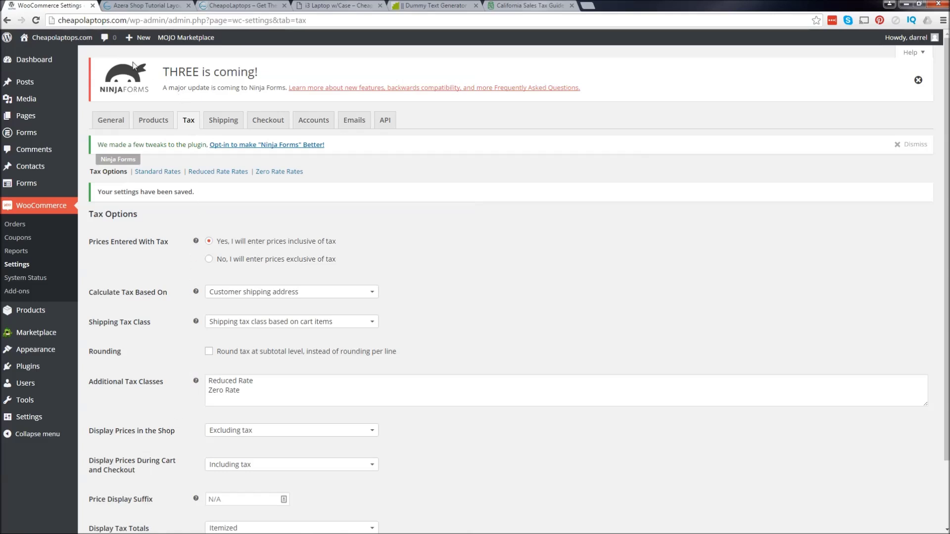
{"action": "mouse_move", "coordinate": [60, 38]}
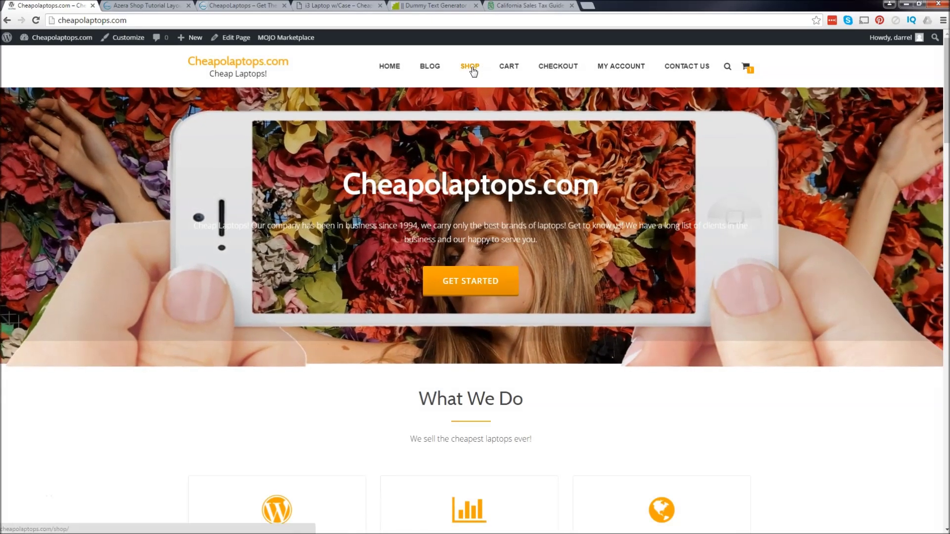
{"action": "left_click", "coordinate": [472, 68]}
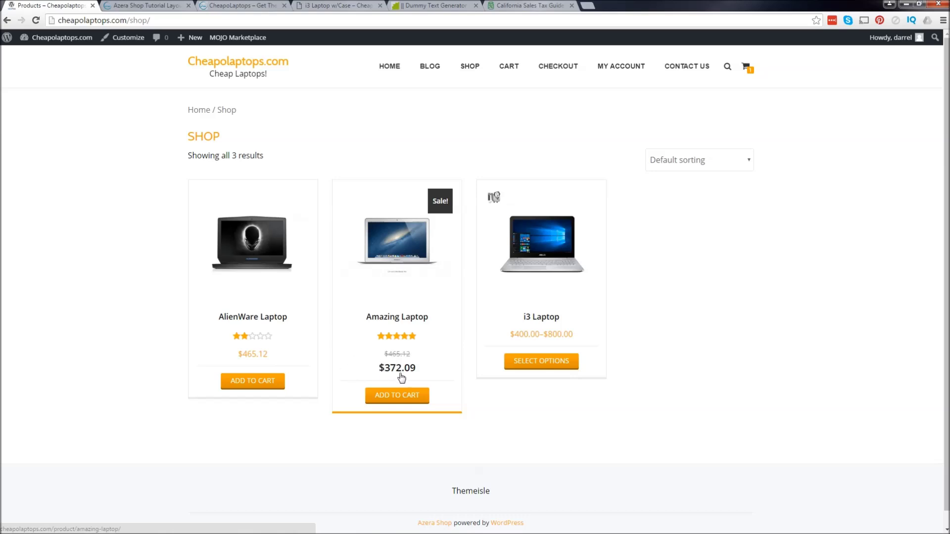
Open Amazing Laptop, check its $372.09 sale price, and add it to the cart
{"action": "left_click", "coordinate": [399, 258]}
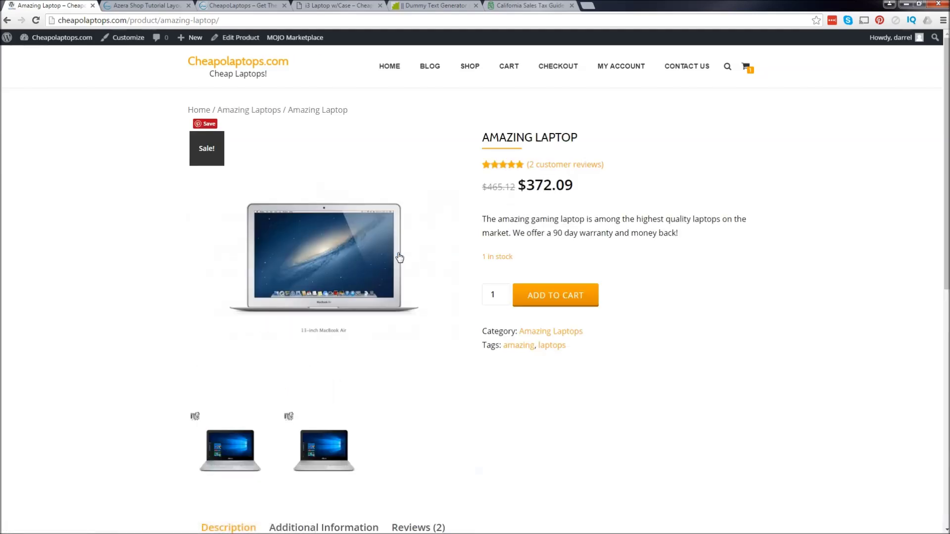
{"action": "left_click_drag", "start_coordinate": [579, 187], "coordinate": [516, 187]}
{"action": "left_click", "coordinate": [517, 222]}
{"action": "left_click", "coordinate": [582, 297]}
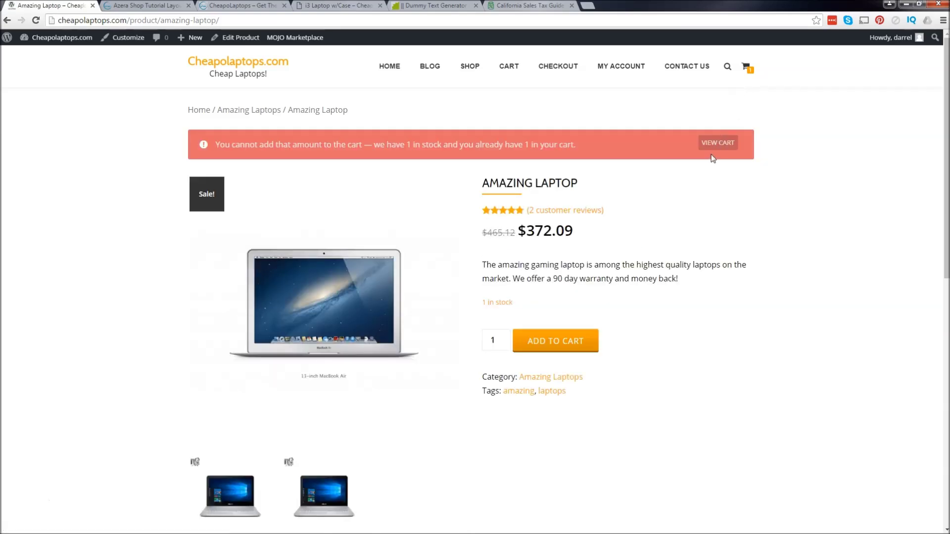
Review the cart's $400.00 item price and $27.91 tax, then return to the shop
{"action": "left_click", "coordinate": [749, 67]}
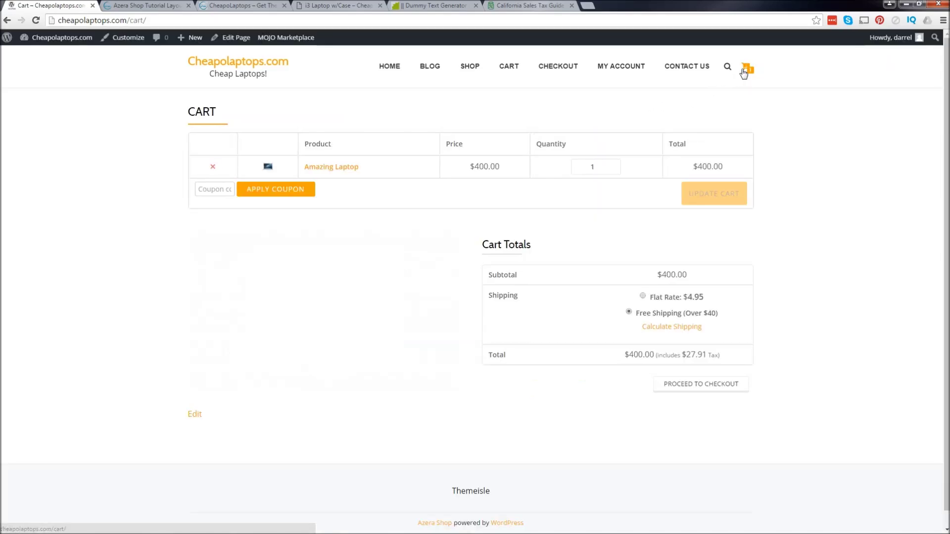
{"action": "left_click_drag", "start_coordinate": [504, 167], "coordinate": [459, 167]}
{"action": "mouse_move", "coordinate": [721, 356]}
{"action": "left_mouse_down"}
{"action": "mouse_move", "coordinate": [683, 356]}
{"action": "mouse_move", "coordinate": [708, 355]}
{"action": "left_mouse_up"}
{"action": "left_click", "coordinate": [684, 356]}
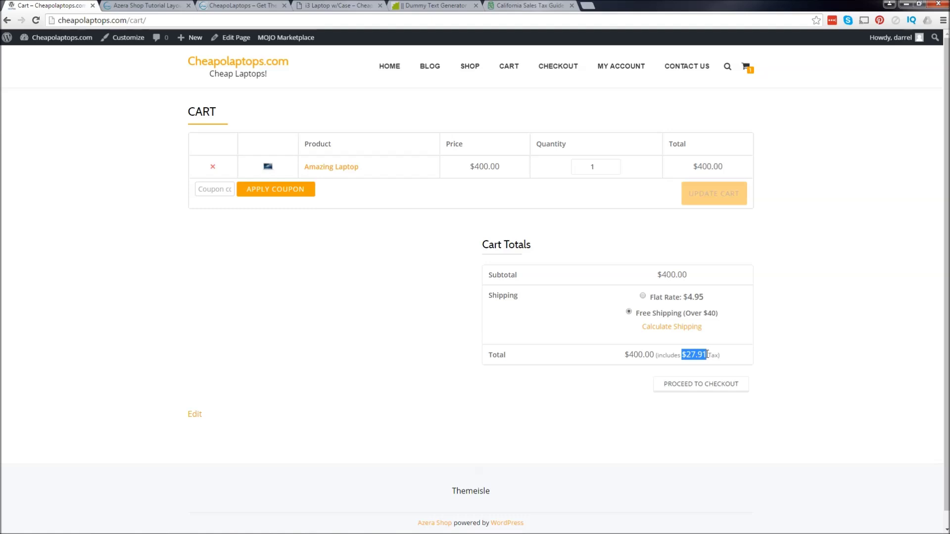
{"action": "left_click", "coordinate": [475, 66]}
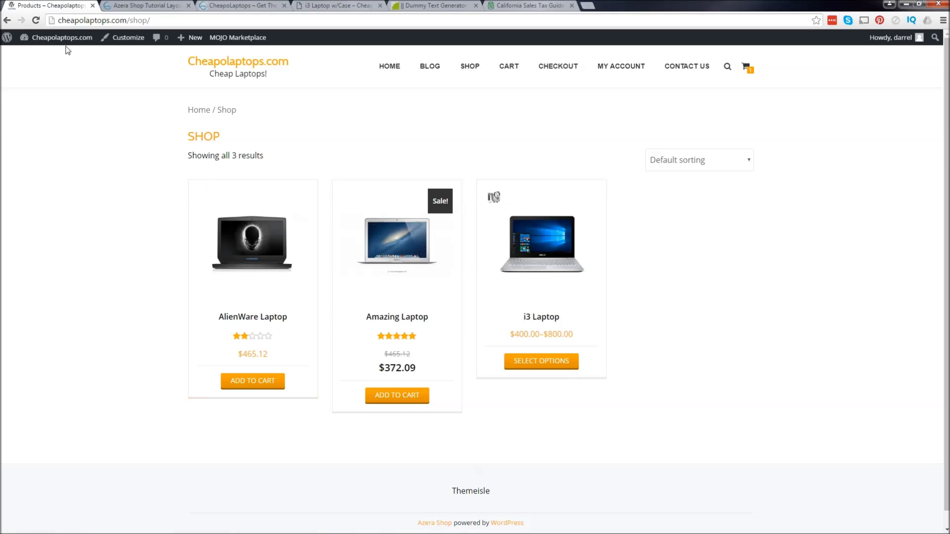
Create a new WooCommerce coupon with code DARREL100
{"action": "mouse_move", "coordinate": [58, 38]}
{"action": "left_click", "coordinate": [53, 58]}
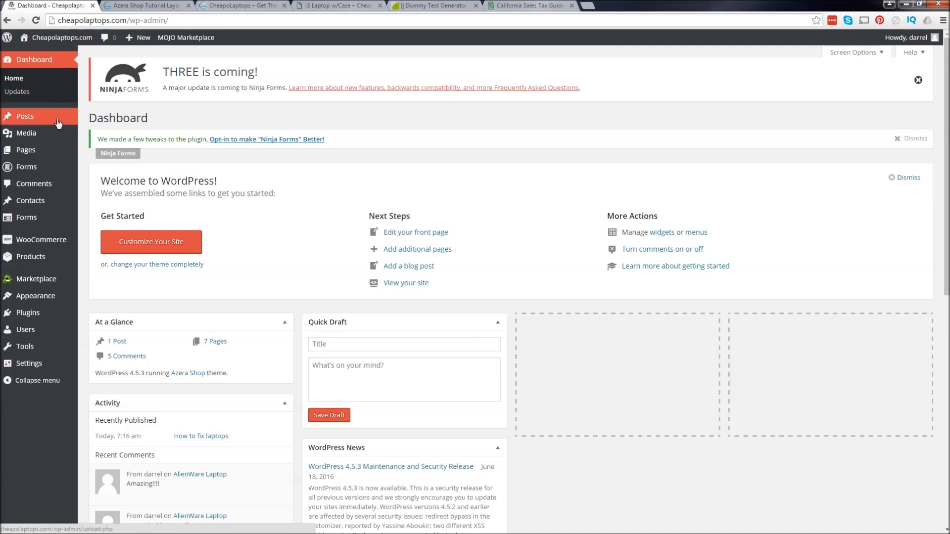
{"action": "mouse_move", "coordinate": [58, 243]}
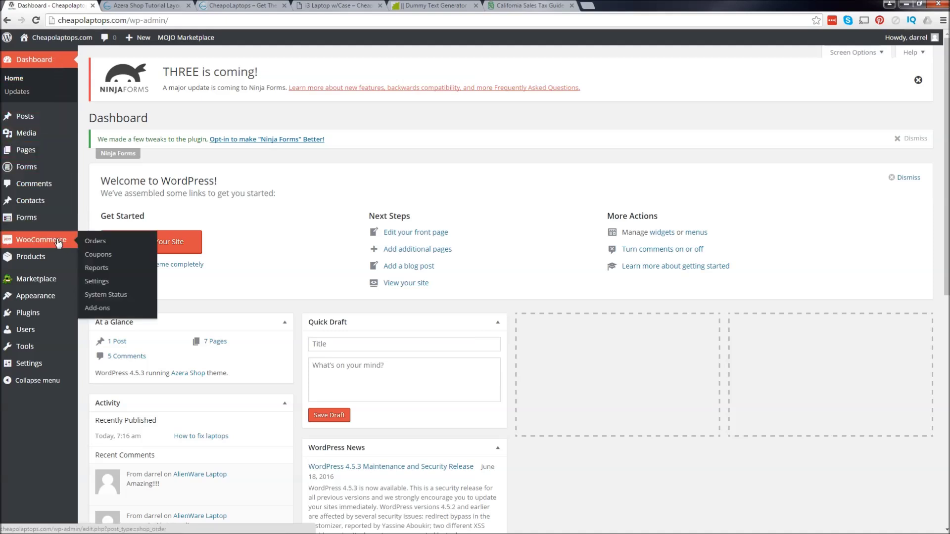
{"action": "left_click", "coordinate": [113, 258]}
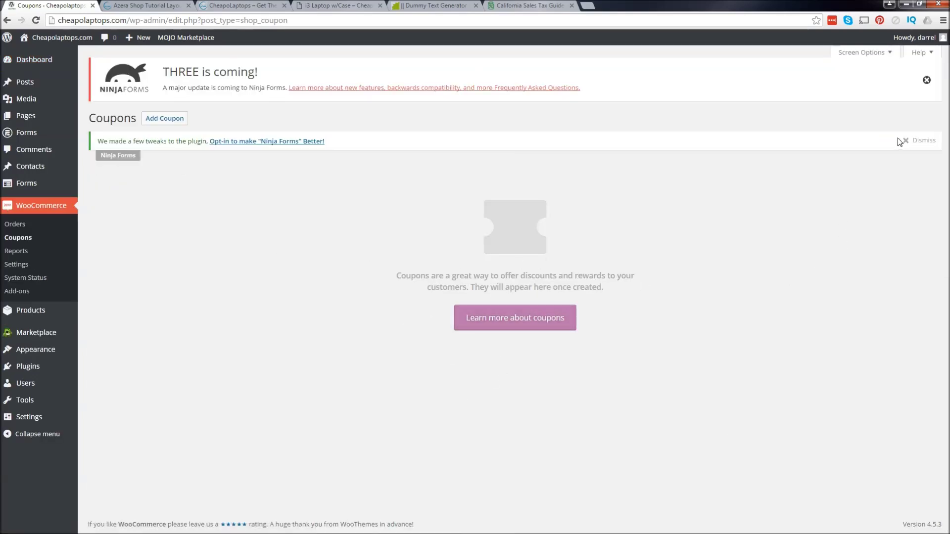
{"action": "left_click", "coordinate": [160, 121]}
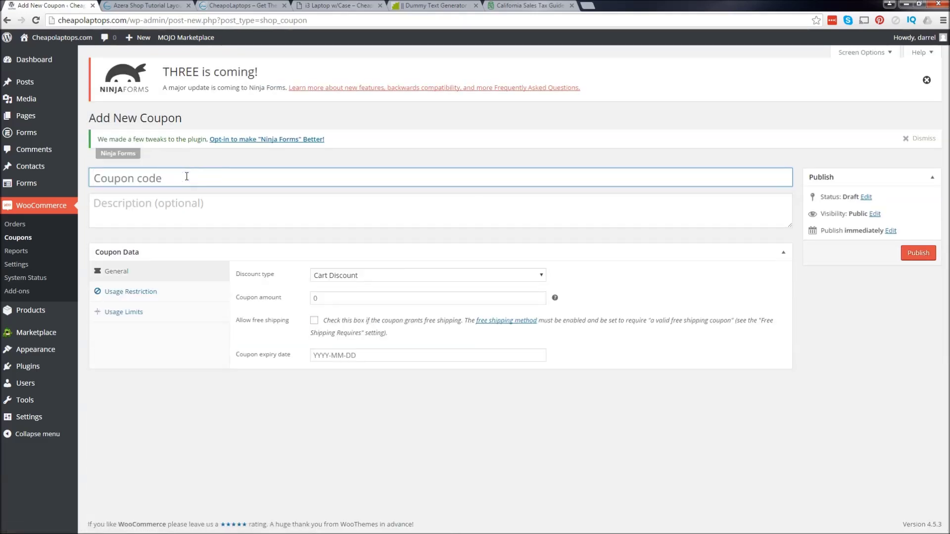
{"action": "type", "text": "DARREL100"}
{"action": "key", "text": "Tab"}
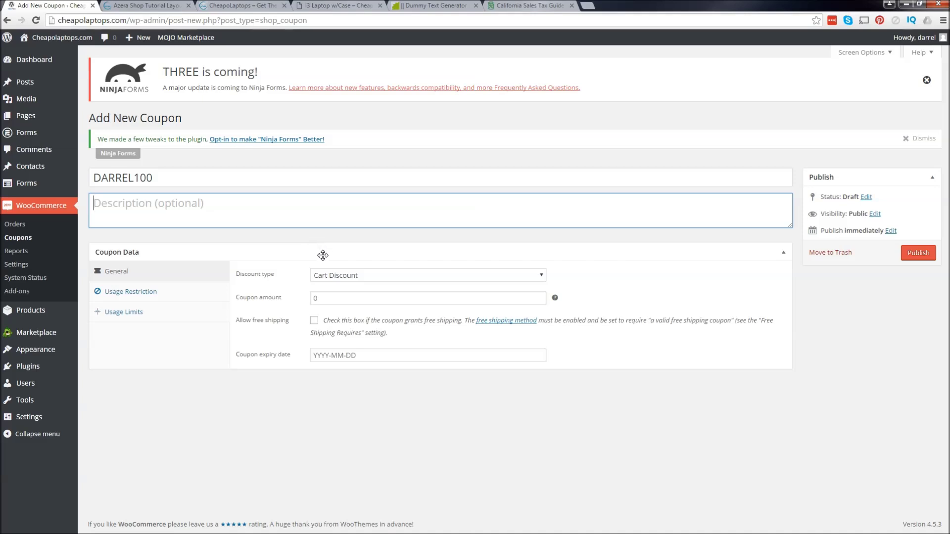
Set the coupon's discount type to Cart % Discount after trying the other types
{"action": "left_click", "coordinate": [338, 276]}
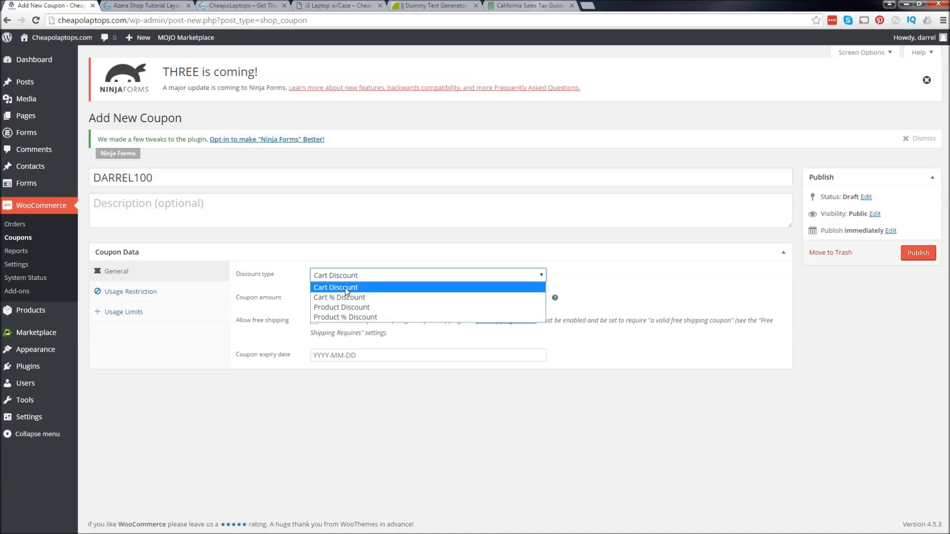
{"action": "left_click", "coordinate": [346, 288]}
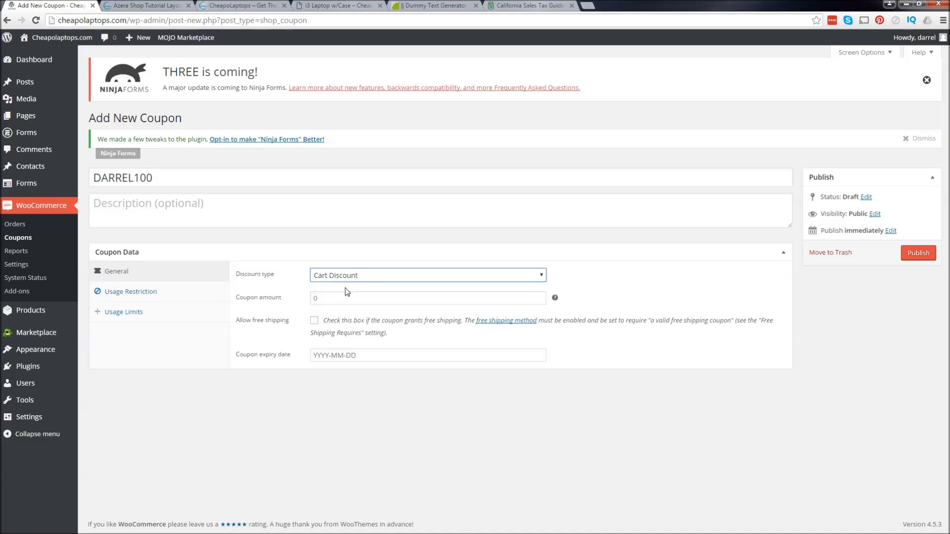
{"action": "left_click", "coordinate": [346, 277]}
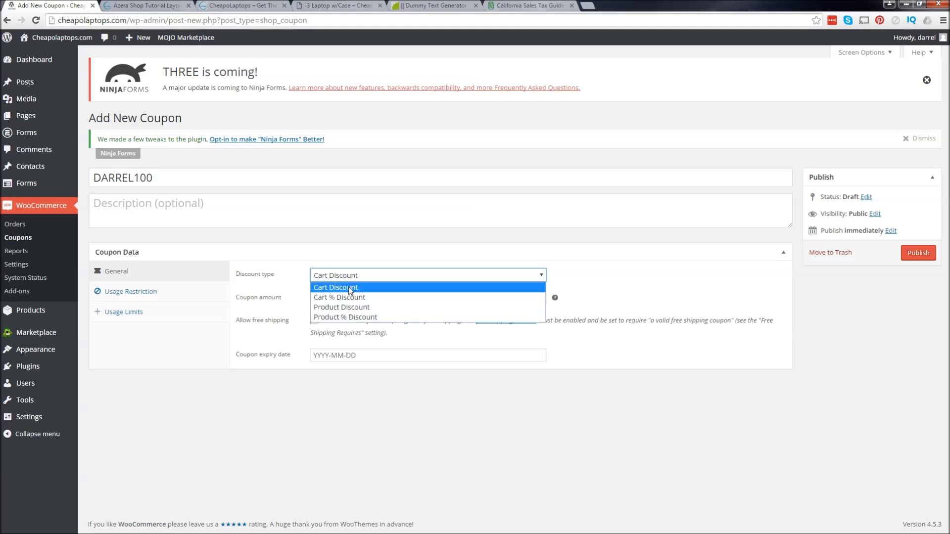
{"action": "left_click", "coordinate": [350, 293]}
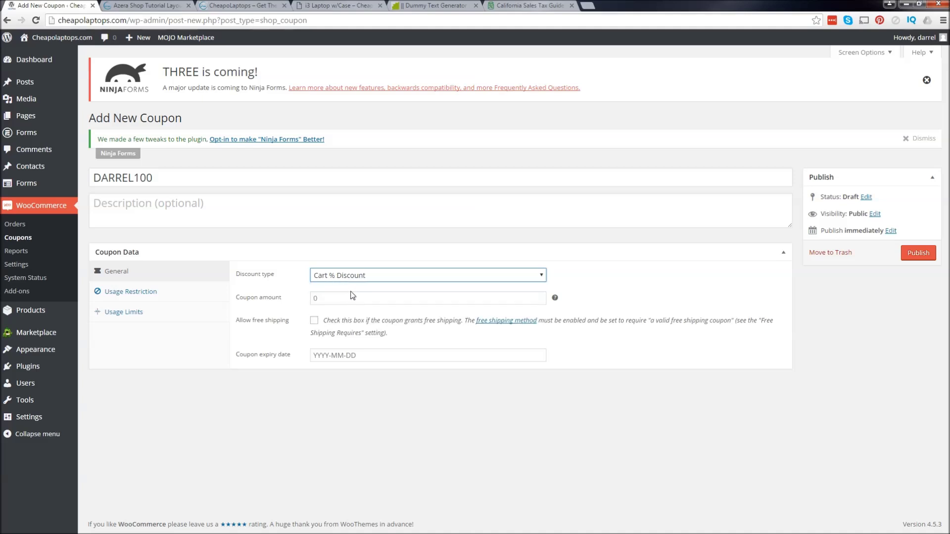
{"action": "left_click", "coordinate": [350, 276]}
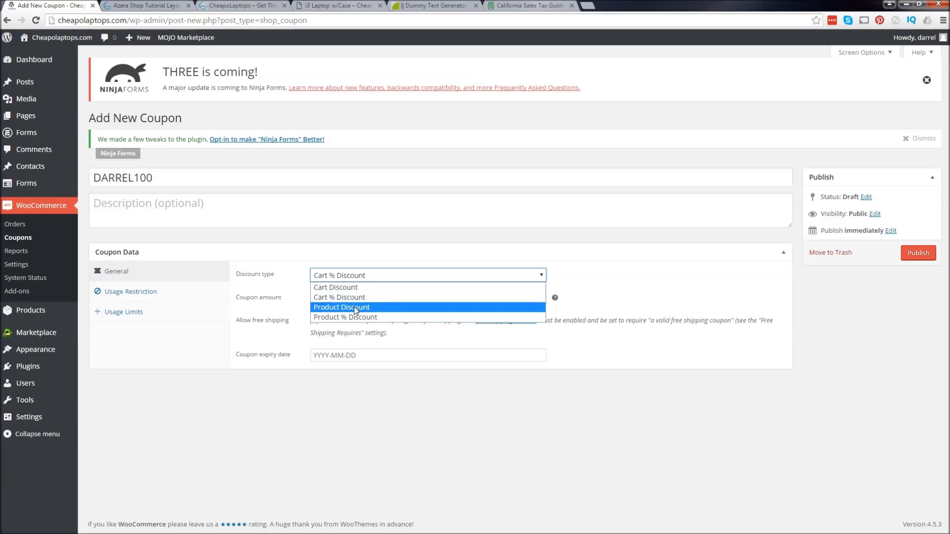
{"action": "left_click", "coordinate": [354, 306]}
{"action": "left_click", "coordinate": [352, 280]}
{"action": "left_click", "coordinate": [354, 317]}
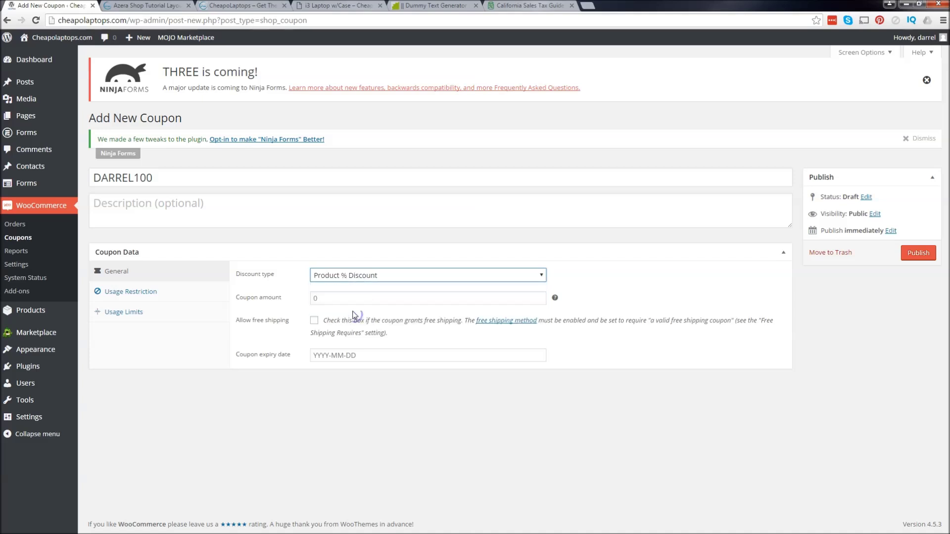
{"action": "left_click", "coordinate": [354, 278]}
{"action": "left_click", "coordinate": [363, 297]}
Set the coupon amount to 30 and the expiry date to 2016-06-30
{"action": "left_click", "coordinate": [362, 299]}
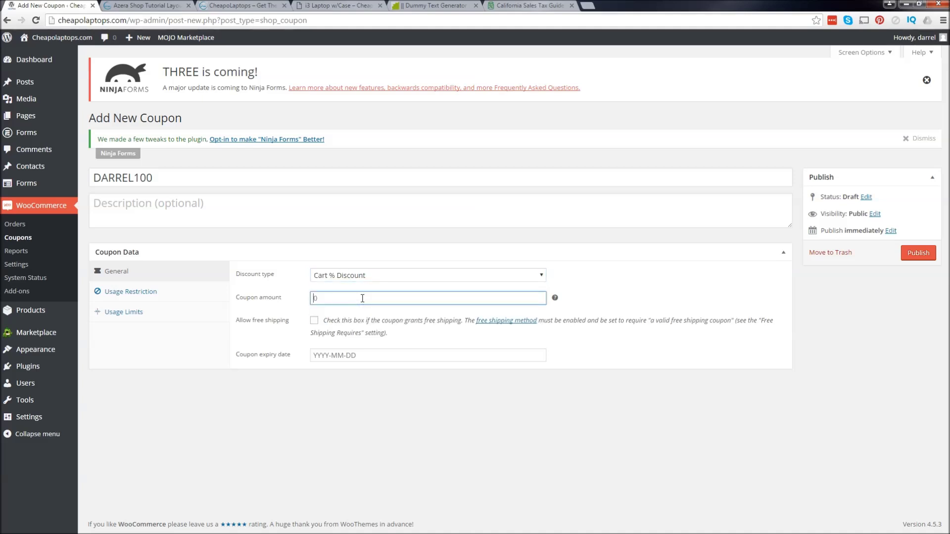
{"action": "type", "text": "30"}
{"action": "left_click", "coordinate": [344, 355]}
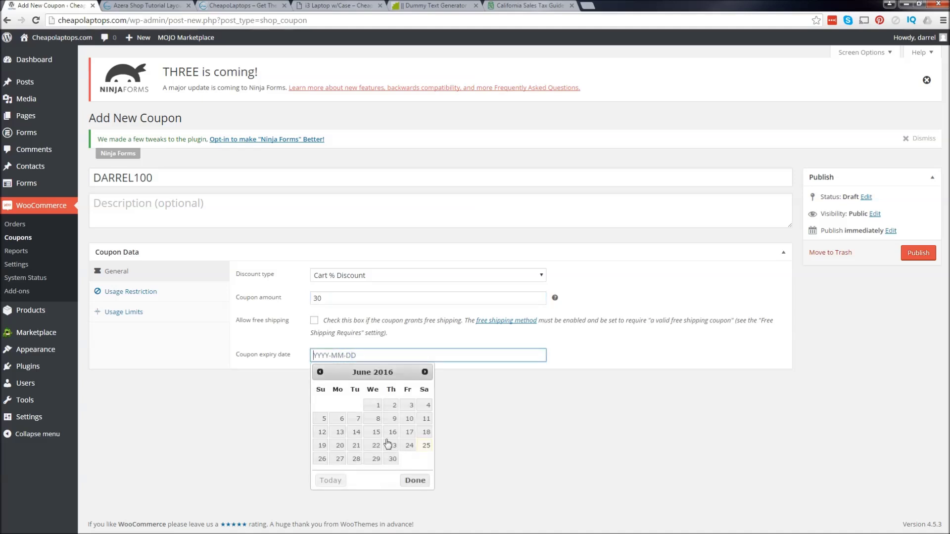
{"action": "left_click", "coordinate": [391, 460]}
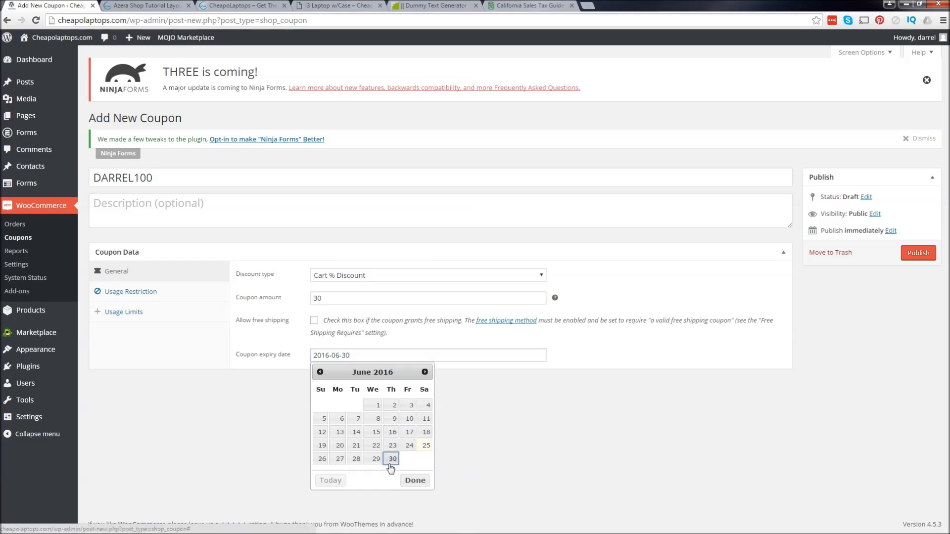
Set the coupon's minimum spend to 200 under Usage Restriction
{"action": "left_click", "coordinate": [141, 296]}
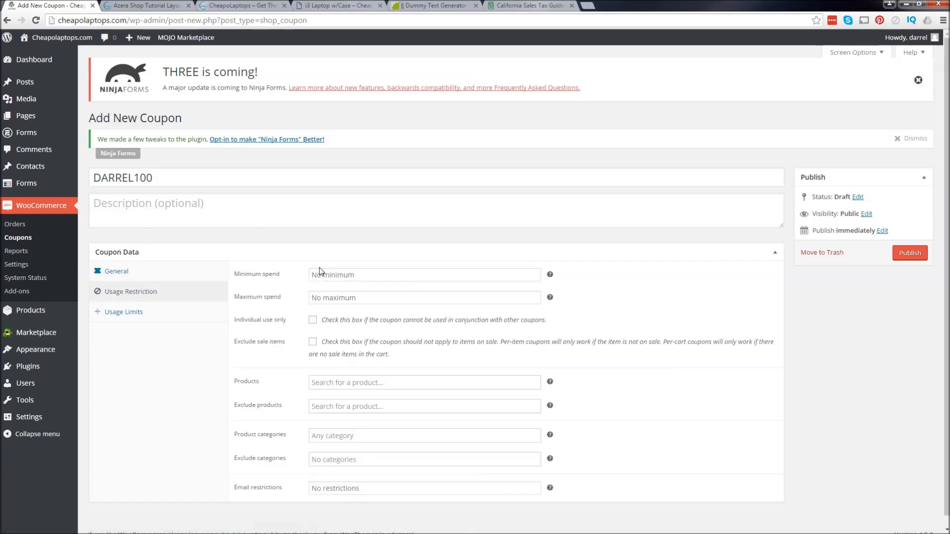
{"action": "left_click", "coordinate": [348, 275]}
{"action": "type", "text": "200"}
{"action": "key", "text": "Tab"}
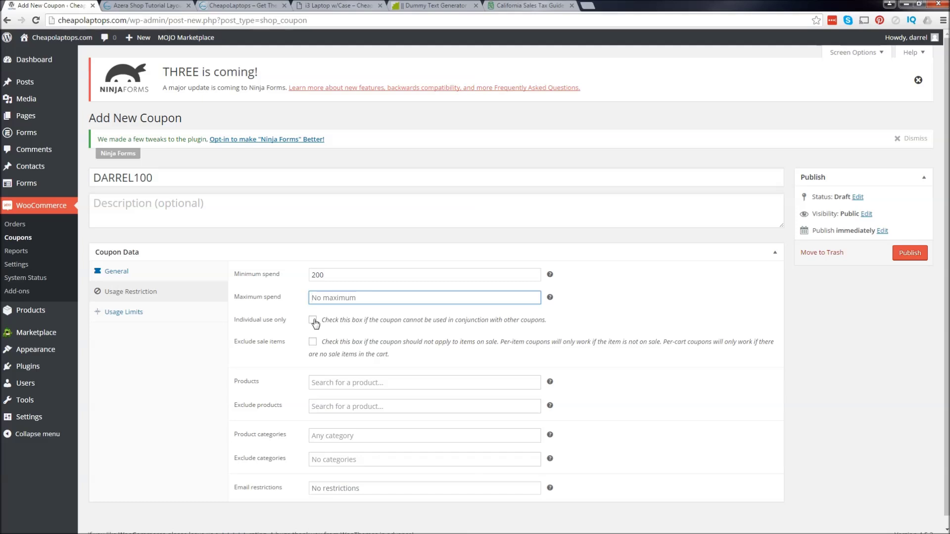
Tick Individual use only, then check the coupon's Usage Limits
{"action": "left_click_drag", "start_coordinate": [321, 320], "coordinate": [410, 322]}
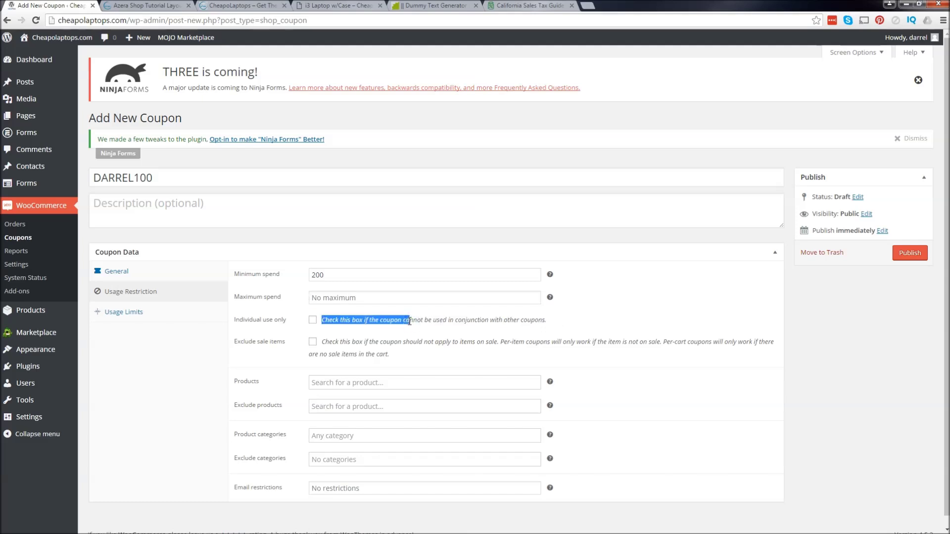
{"action": "left_click", "coordinate": [441, 321]}
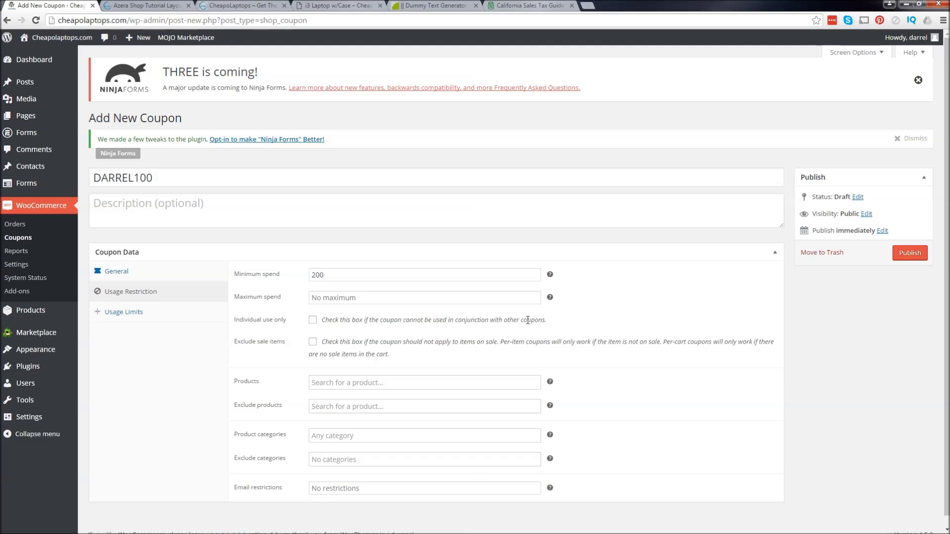
{"action": "left_click_drag", "start_coordinate": [547, 322], "coordinate": [313, 320]}
{"action": "left_click", "coordinate": [312, 320]}
{"action": "scroll", "coordinate": [354, 365], "scroll_direction": "down", "scroll_amount": 1}
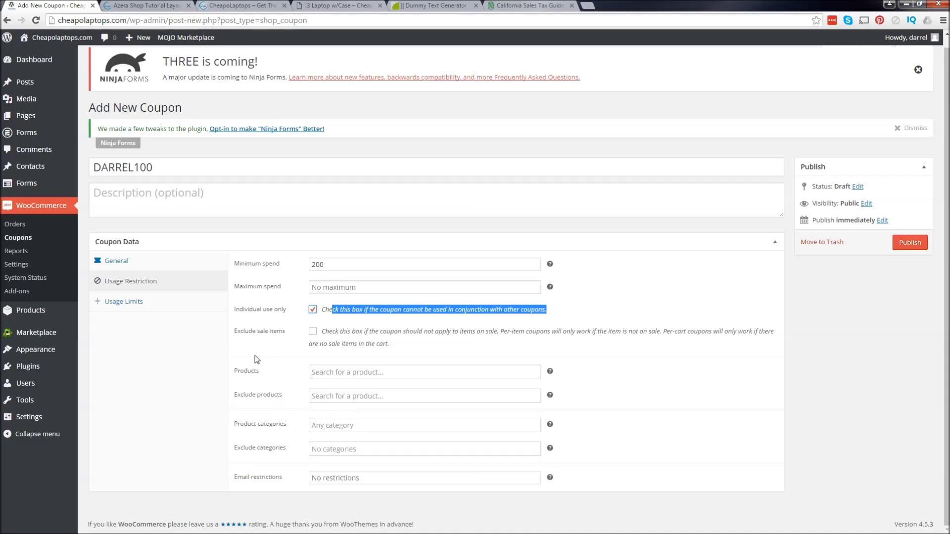
{"action": "left_click", "coordinate": [124, 302]}
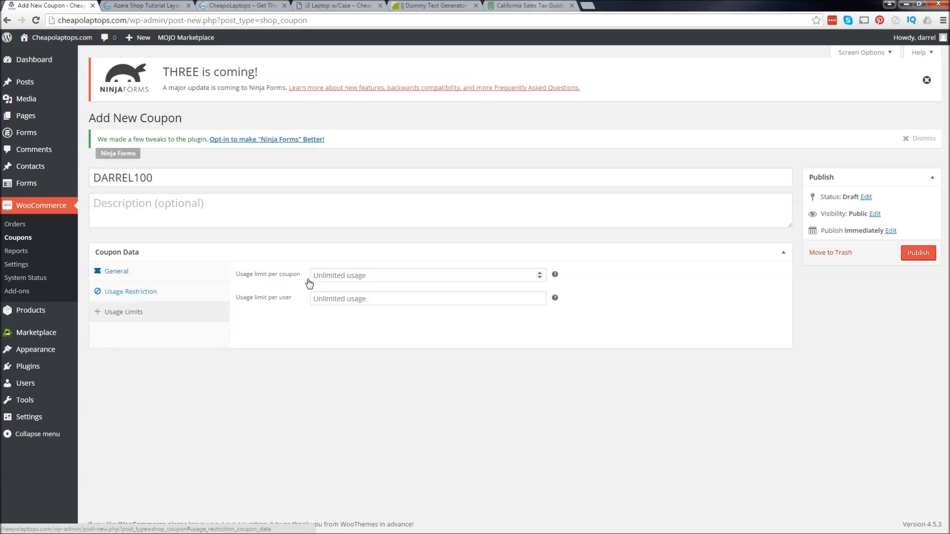
Limit the darrel100 coupon to 10 uses per coupon and 2 per user, then publish it
{"action": "left_click", "coordinate": [353, 275]}
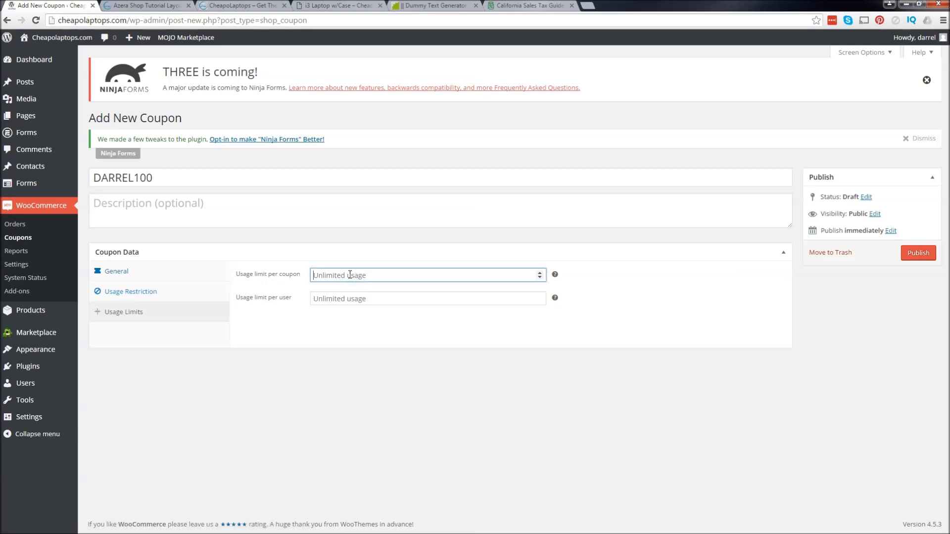
{"action": "type", "text": "10"}
{"action": "key", "text": "Tab"}
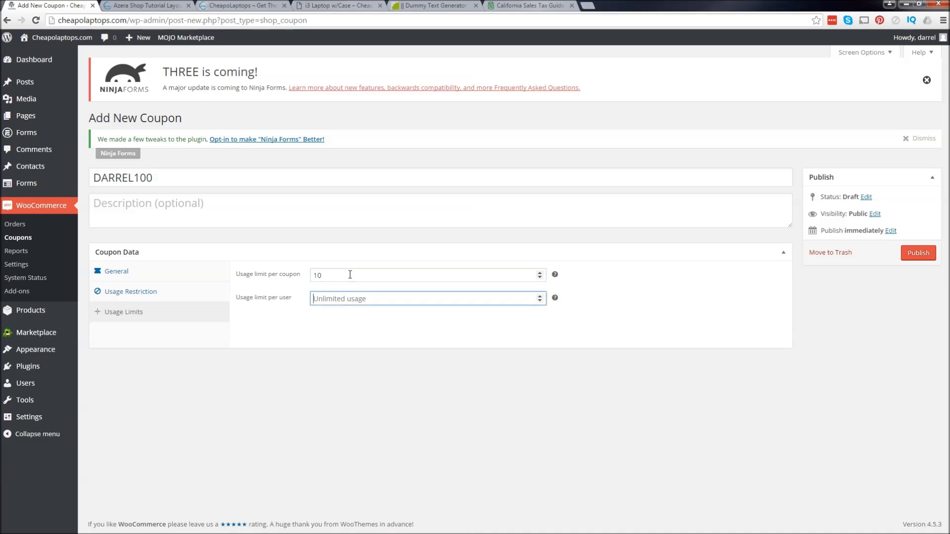
{"action": "type", "text": "1"}
{"action": "left_click_drag", "start_coordinate": [395, 300], "coordinate": [134, 300]}
{"action": "type", "text": "2"}
{"action": "left_click", "coordinate": [921, 253]}
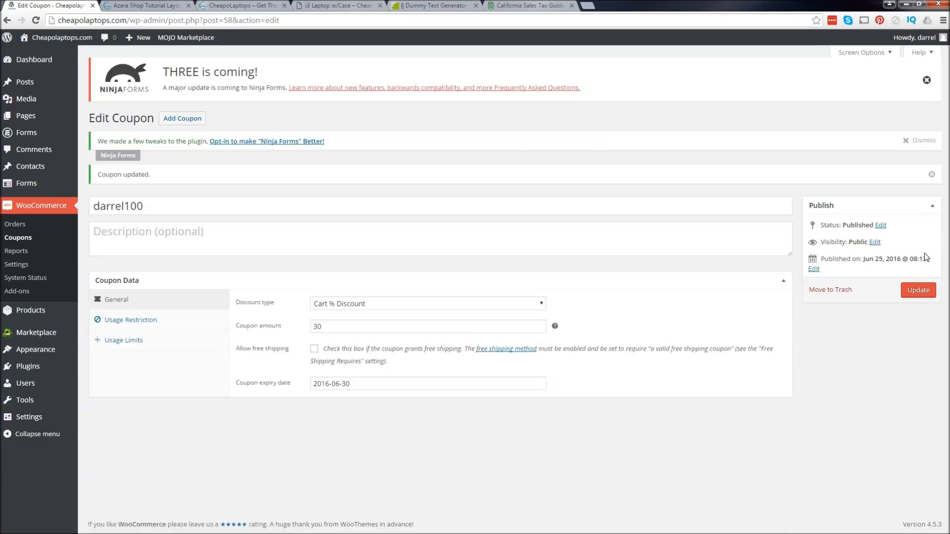
Check the saved darrel100 code, then visit the storefront and open the shopping cart
{"action": "left_click_drag", "start_coordinate": [262, 207], "coordinate": [41, 206]}
{"action": "left_click", "coordinate": [144, 206]}
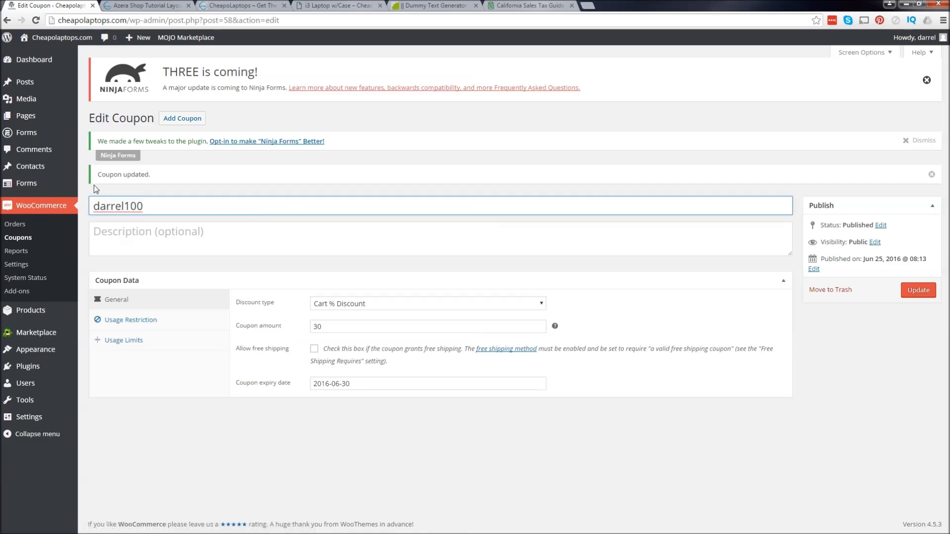
{"action": "left_click", "coordinate": [64, 52]}
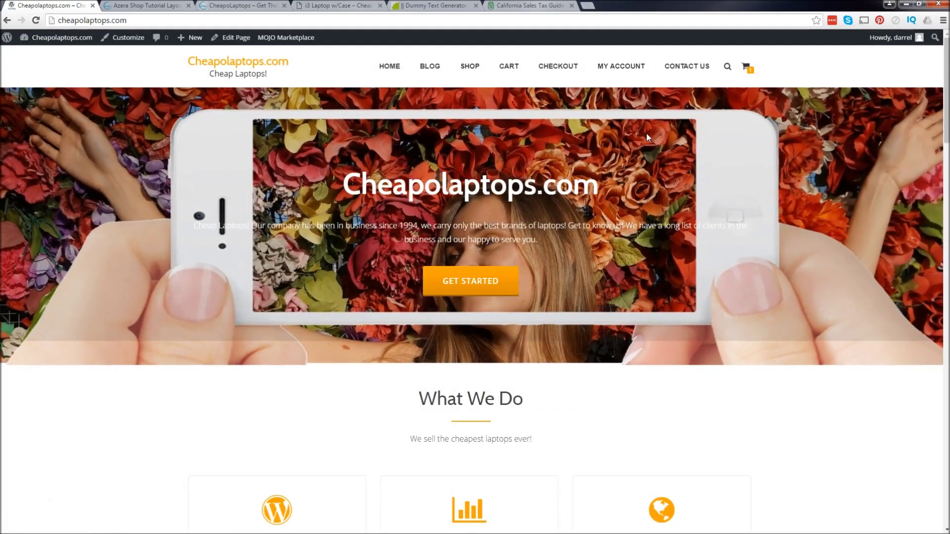
{"action": "left_click", "coordinate": [748, 67]}
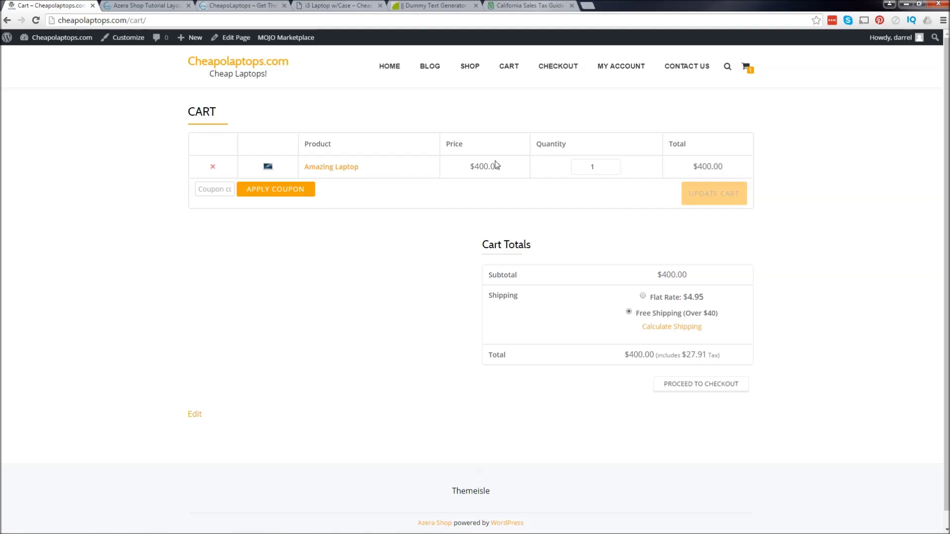
Apply coupon code DARREL100 in the cart and check the -$120.00 discount
{"action": "left_click", "coordinate": [220, 189]}
{"action": "type", "text": "DARREL100"}
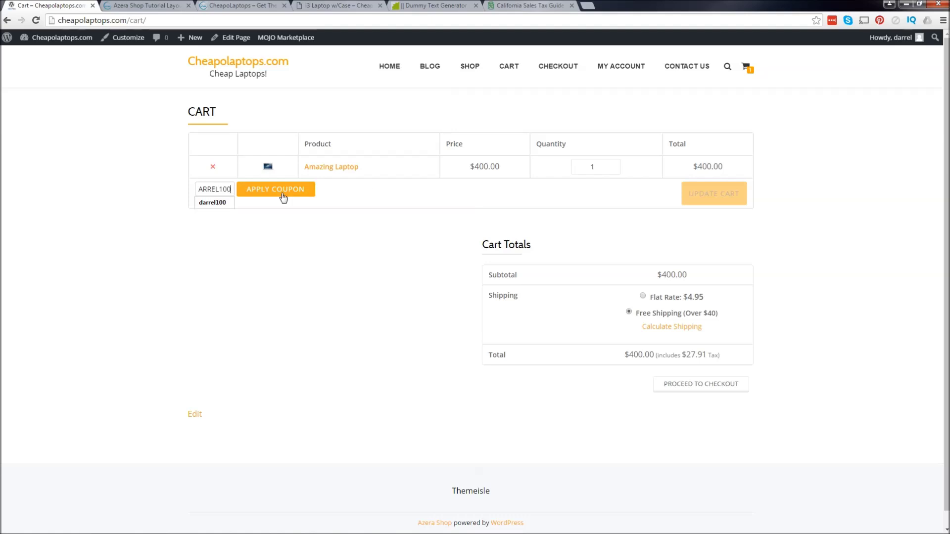
{"action": "left_click", "coordinate": [282, 193]}
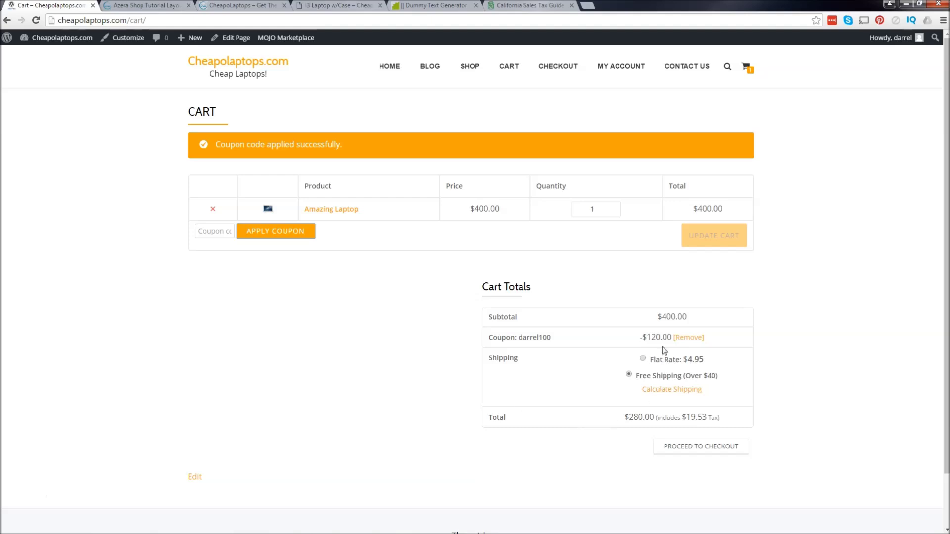
{"action": "left_click_drag", "start_coordinate": [640, 337], "coordinate": [718, 337]}
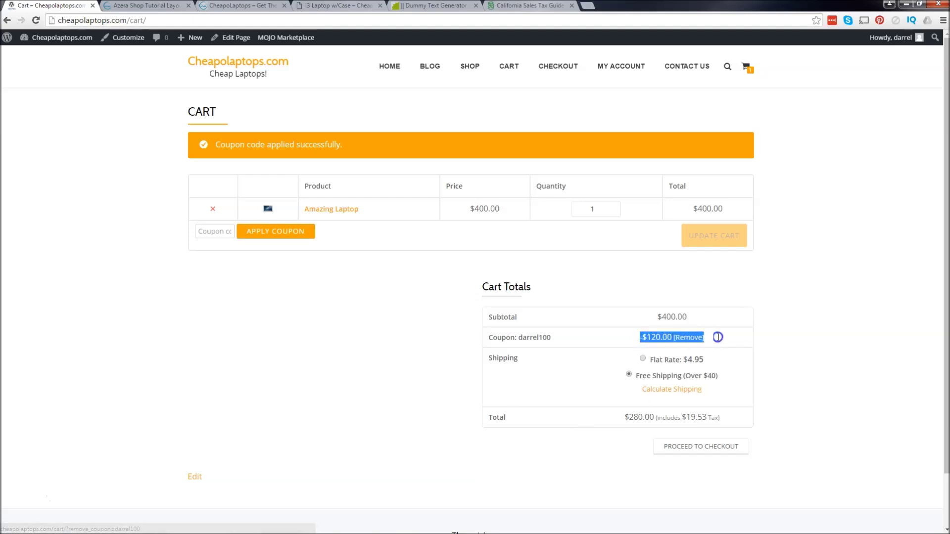
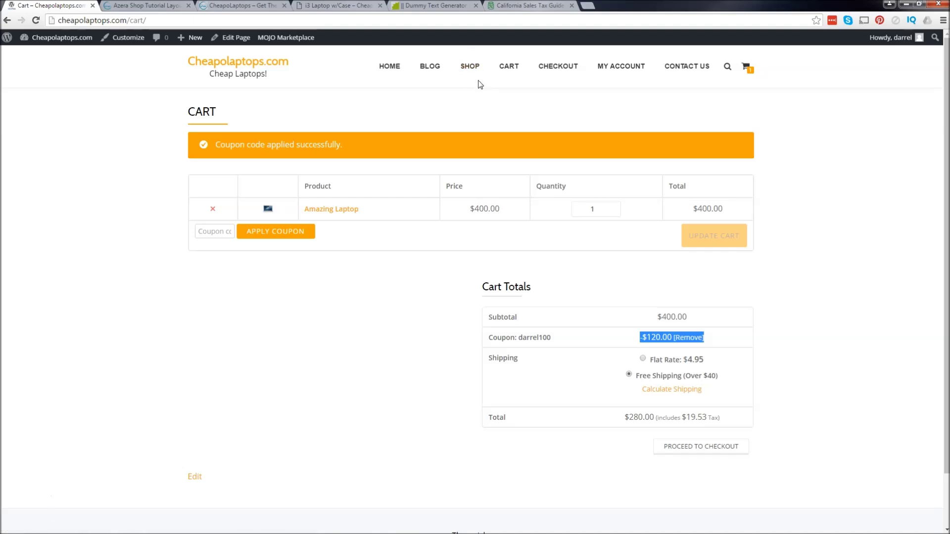
Return to the cheapolaptops.com home page, compare with the reference site's footer, then open the Customizer
{"action": "left_click", "coordinate": [402, 70]}
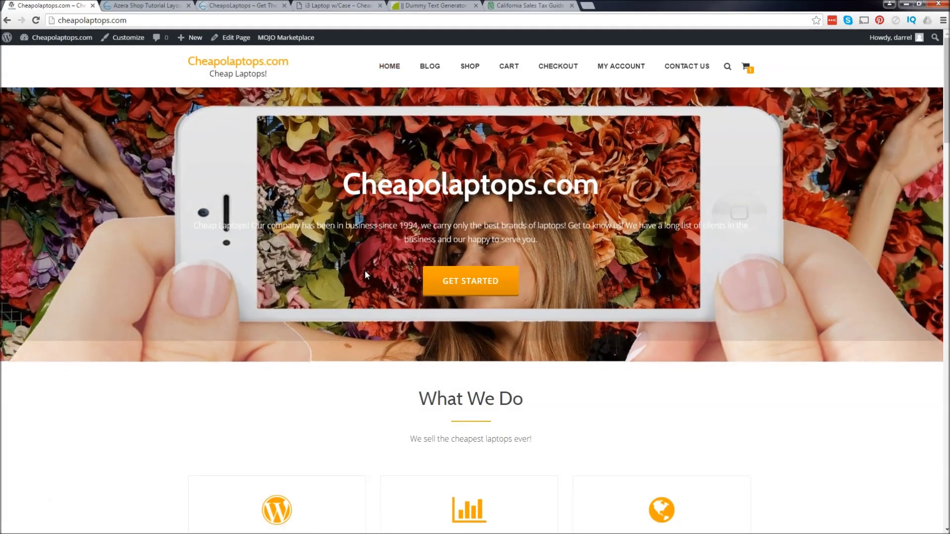
{"action": "scroll", "coordinate": [371, 271], "scroll_direction": "down", "scroll_amount": 20}
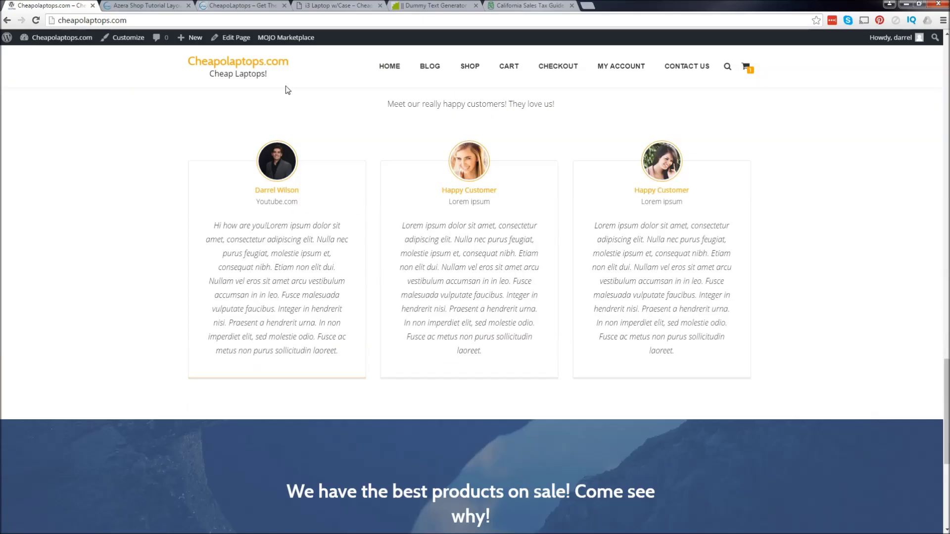
{"action": "left_click", "coordinate": [247, 5]}
{"action": "left_click", "coordinate": [336, 5]}
{"action": "left_click", "coordinate": [248, 5]}
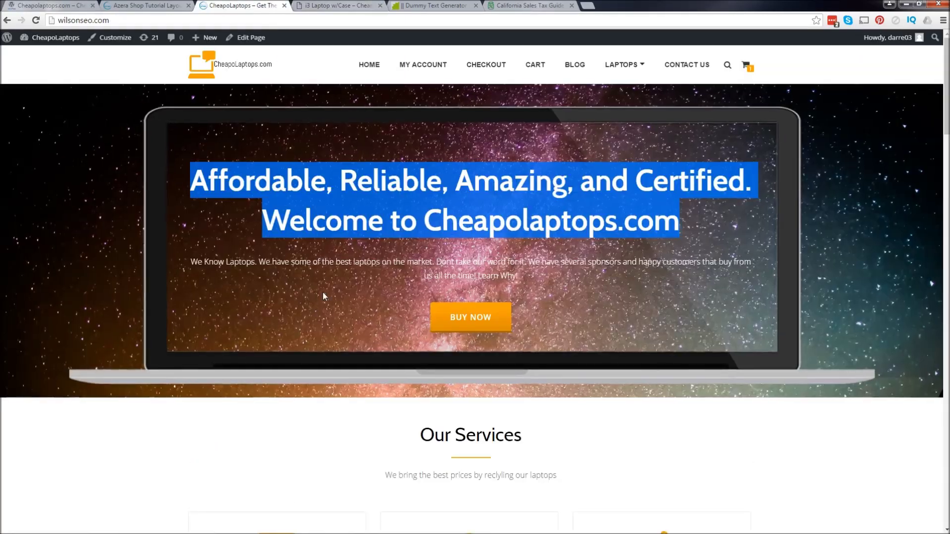
{"action": "scroll", "coordinate": [323, 292], "scroll_direction": "down", "scroll_amount": 10}
{"action": "scroll", "coordinate": [324, 293], "scroll_direction": "down", "scroll_amount": 20}
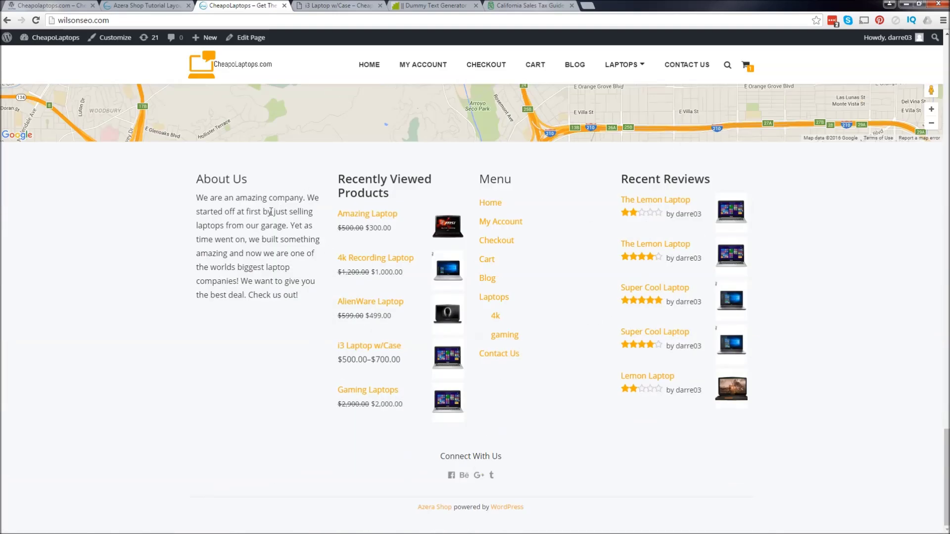
{"action": "left_click", "coordinate": [79, 7]}
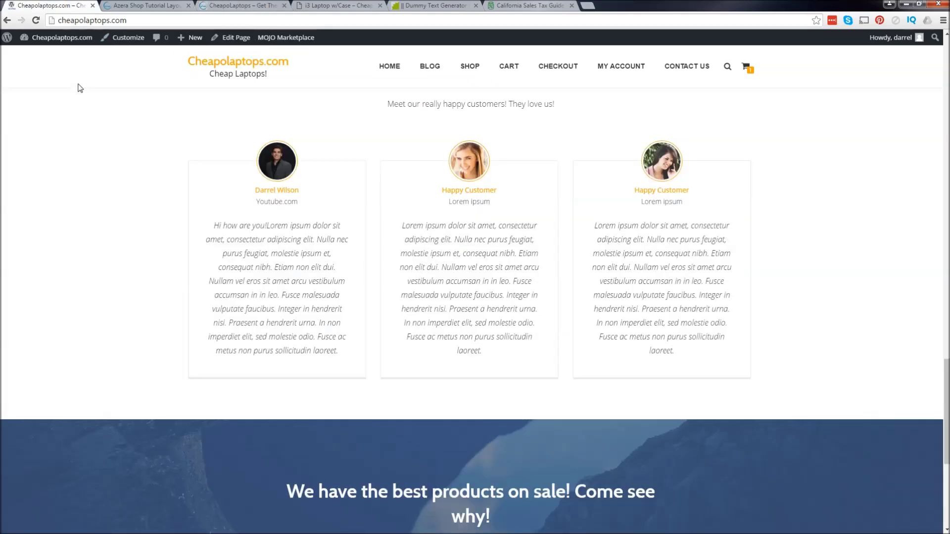
{"action": "left_click", "coordinate": [128, 42]}
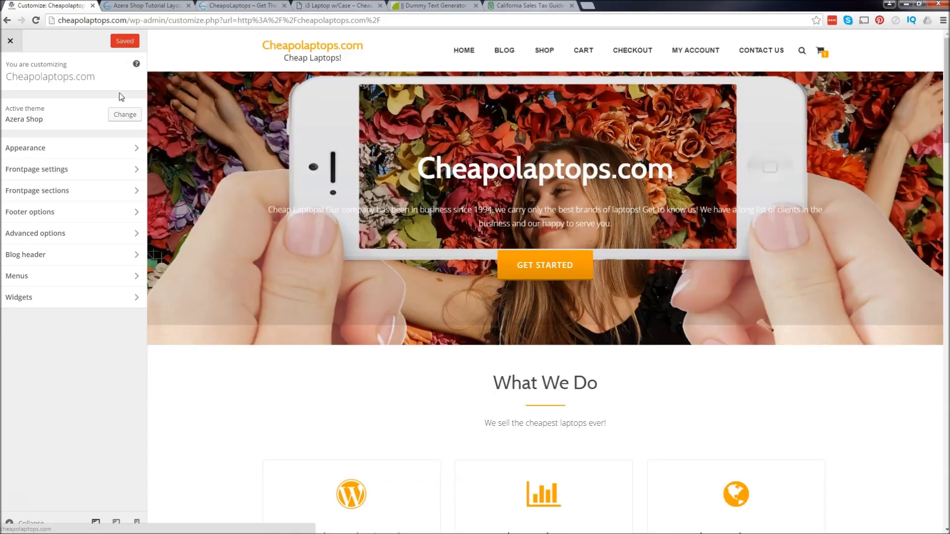
Replace the footer copyright text 'Themeisle' with 'Connect With Us'
{"action": "left_click", "coordinate": [81, 212]}
{"action": "scroll", "coordinate": [245, 401], "scroll_direction": "down", "scroll_amount": 20}
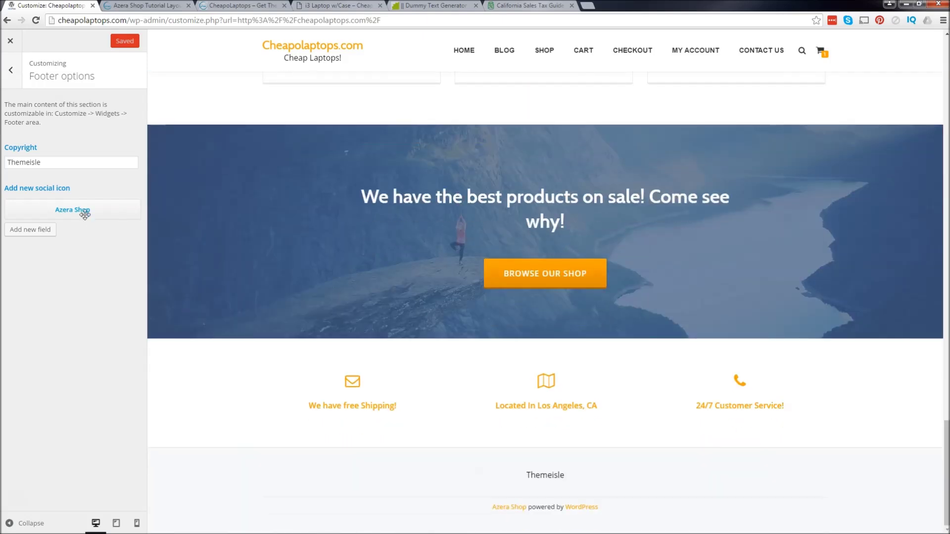
{"action": "double_click", "coordinate": [79, 162]}
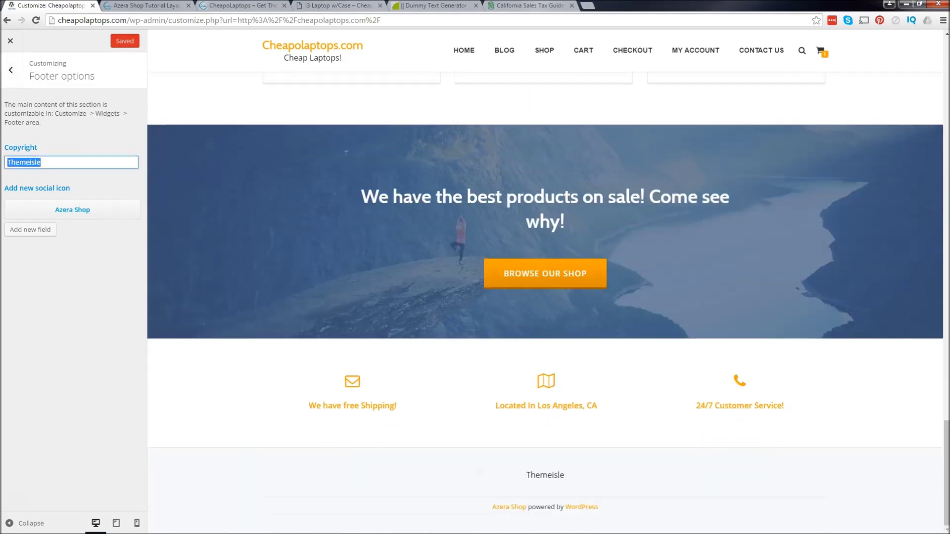
{"action": "type", "text": "cONNECT"}
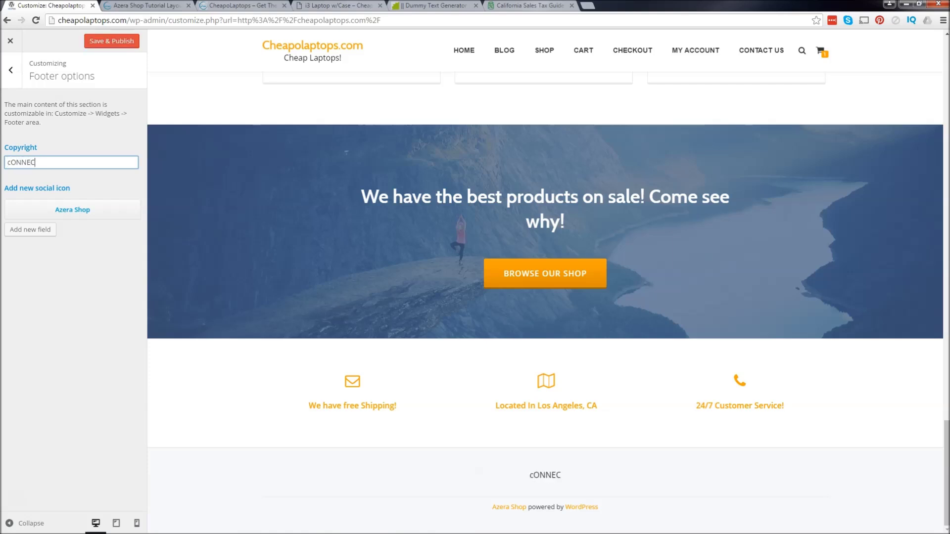
{"action": "key", "text": "BackSpace"}
{"action": "key", "text": "BackSpace"}
{"action": "key", "text": "BackSpace"}
{"action": "key", "text": "BackSpace"}
{"action": "key", "text": "BackSpace"}
{"action": "key", "text": "BackSpace"}
{"action": "type", "text": "Co"}
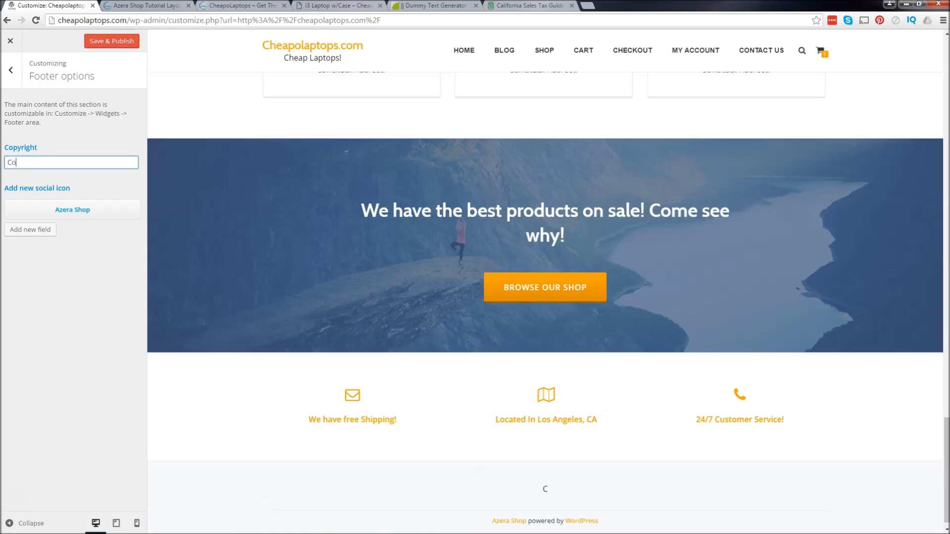
{"action": "type", "text": "nnect With Us"}
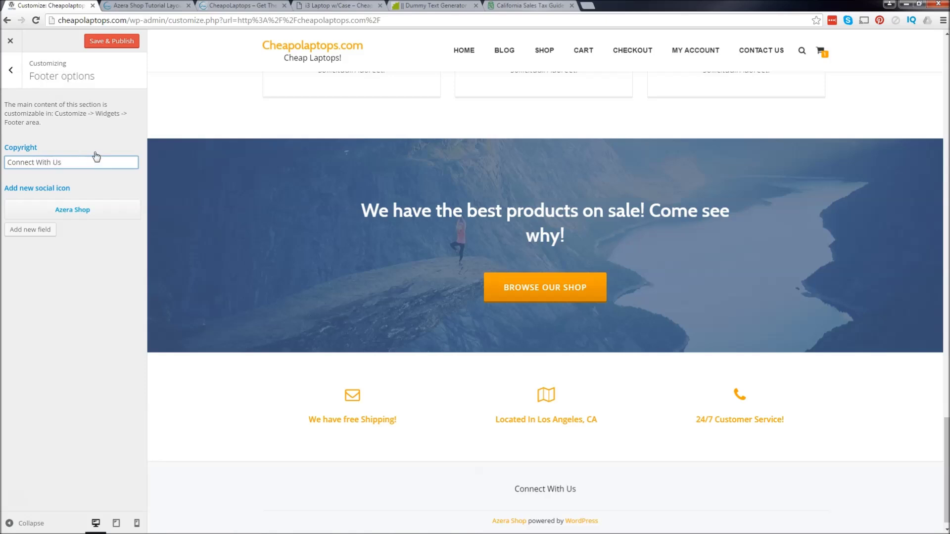
{"action": "left_click_drag", "start_coordinate": [589, 503], "coordinate": [512, 490]}
Set the existing footer social icon to fa-facebook-official
{"action": "left_click", "coordinate": [250, 240]}
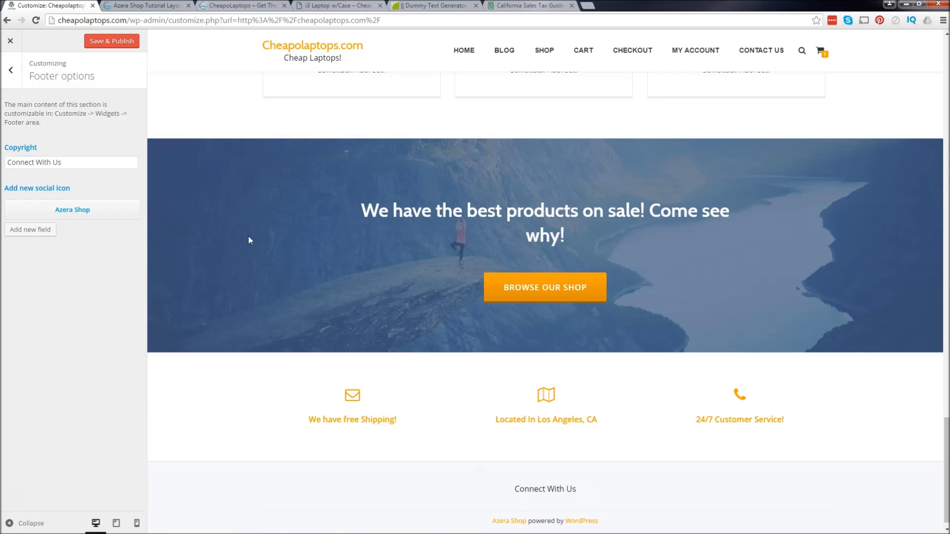
{"action": "left_click", "coordinate": [87, 211]}
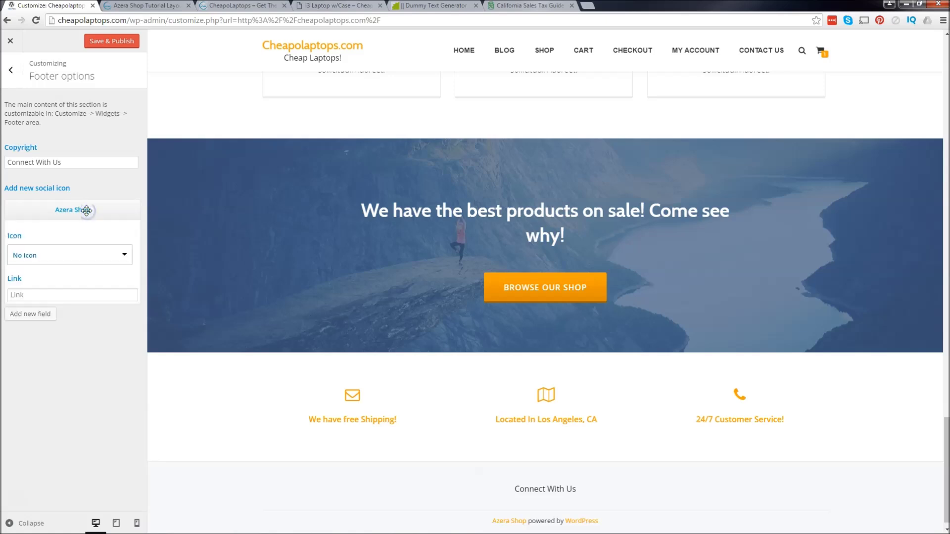
{"action": "left_click", "coordinate": [125, 257]}
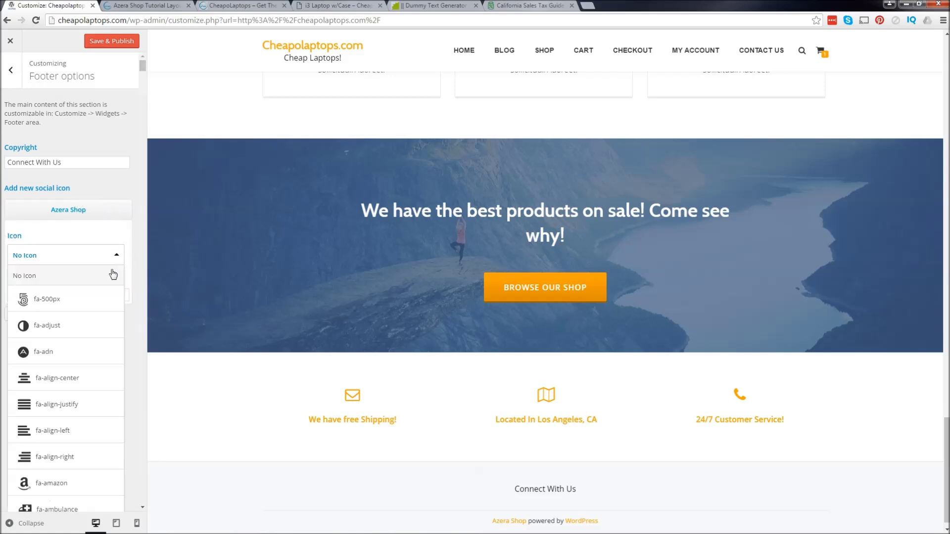
{"action": "scroll", "coordinate": [91, 316], "scroll_direction": "down", "scroll_amount": 15}
{"action": "scroll", "coordinate": [91, 315], "scroll_direction": "down", "scroll_amount": 15}
{"action": "scroll", "coordinate": [87, 306], "scroll_direction": "up", "scroll_amount": 5}
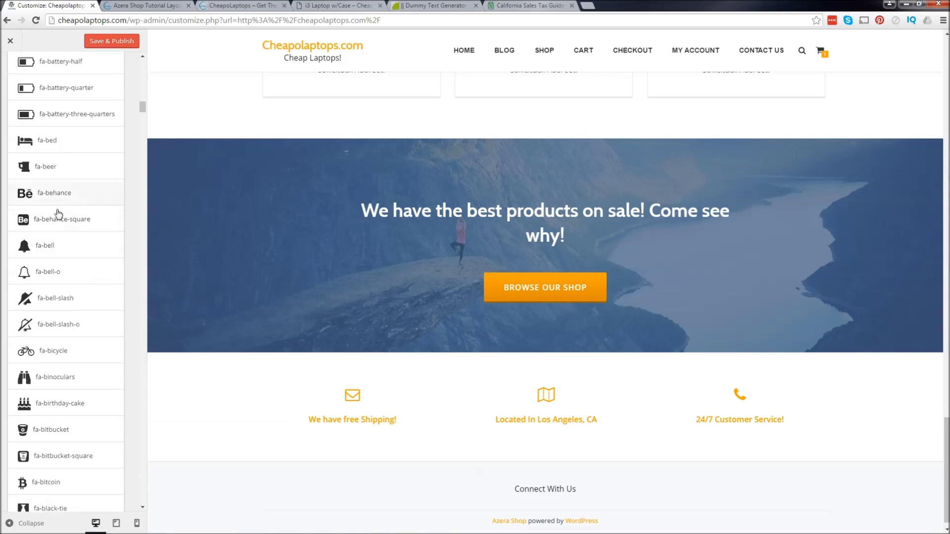
{"action": "scroll", "coordinate": [68, 225], "scroll_direction": "down", "scroll_amount": 8}
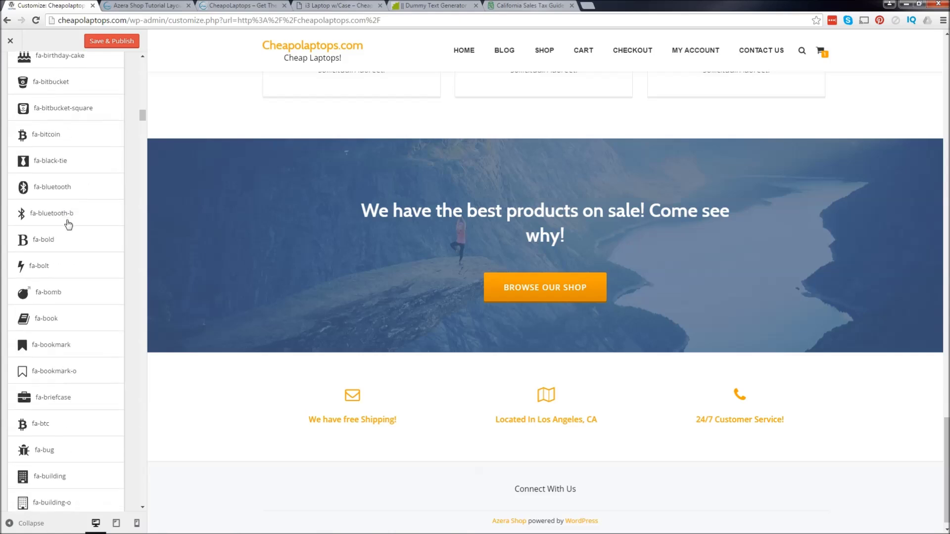
{"action": "scroll", "coordinate": [69, 225], "scroll_direction": "down", "scroll_amount": 10}
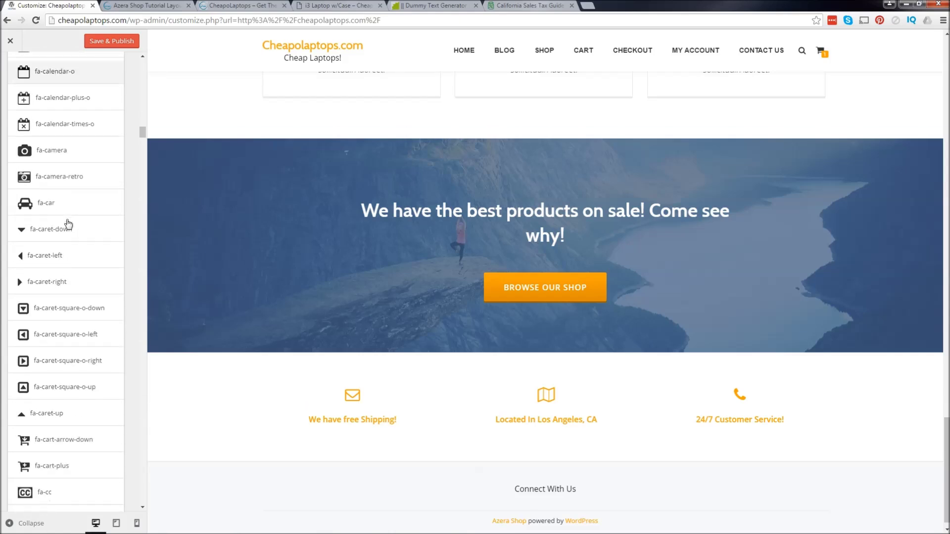
{"action": "scroll", "coordinate": [68, 224], "scroll_direction": "down", "scroll_amount": 12}
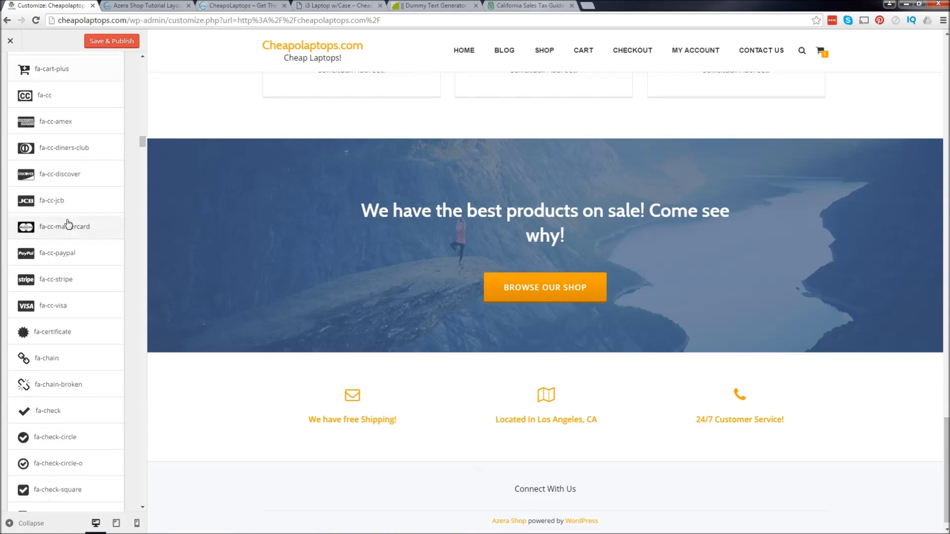
{"action": "scroll", "coordinate": [68, 225], "scroll_direction": "down", "scroll_amount": 12}
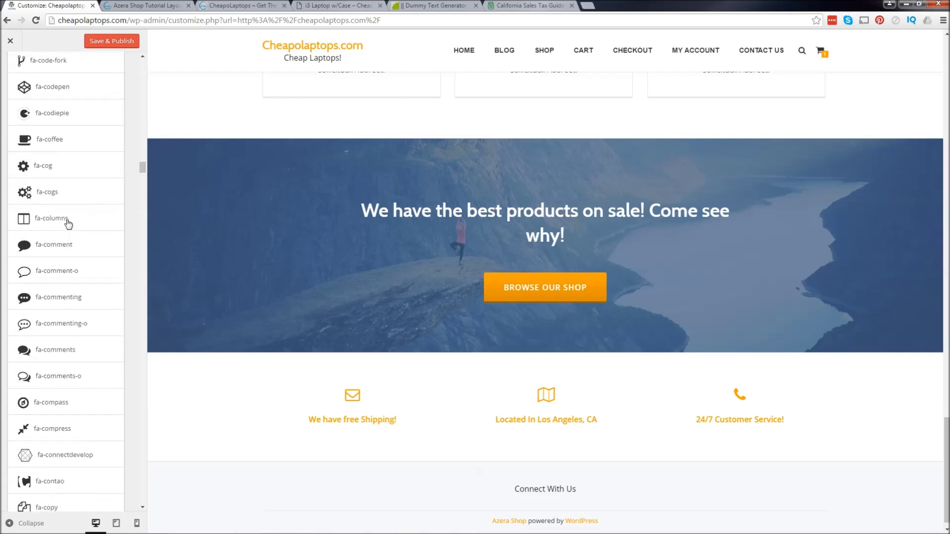
{"action": "scroll", "coordinate": [68, 224], "scroll_direction": "down", "scroll_amount": 12}
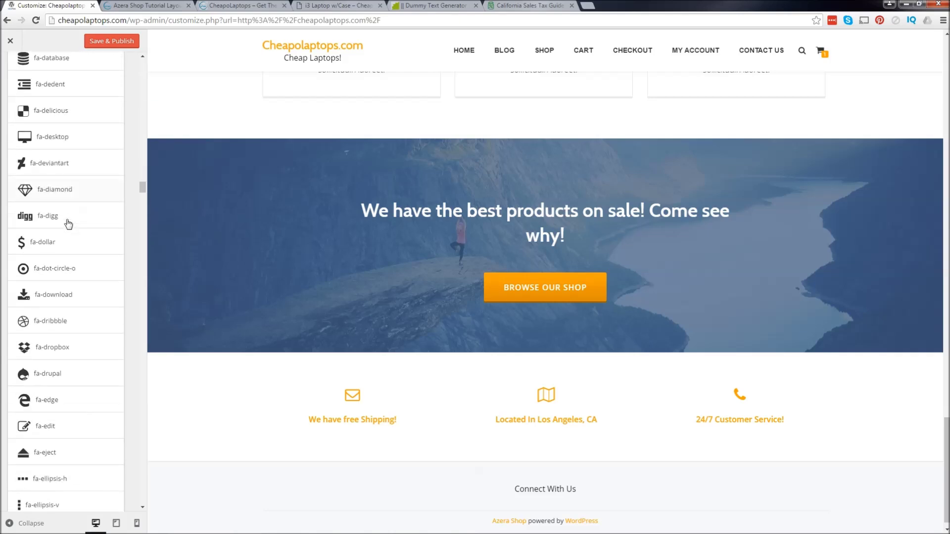
{"action": "scroll", "coordinate": [68, 224], "scroll_direction": "down", "scroll_amount": 12}
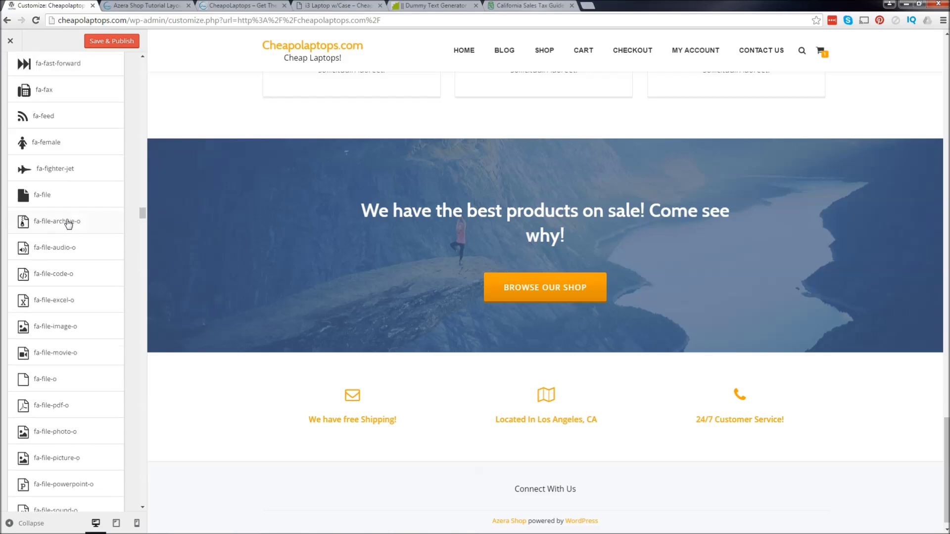
{"action": "left_click", "coordinate": [58, 135]}
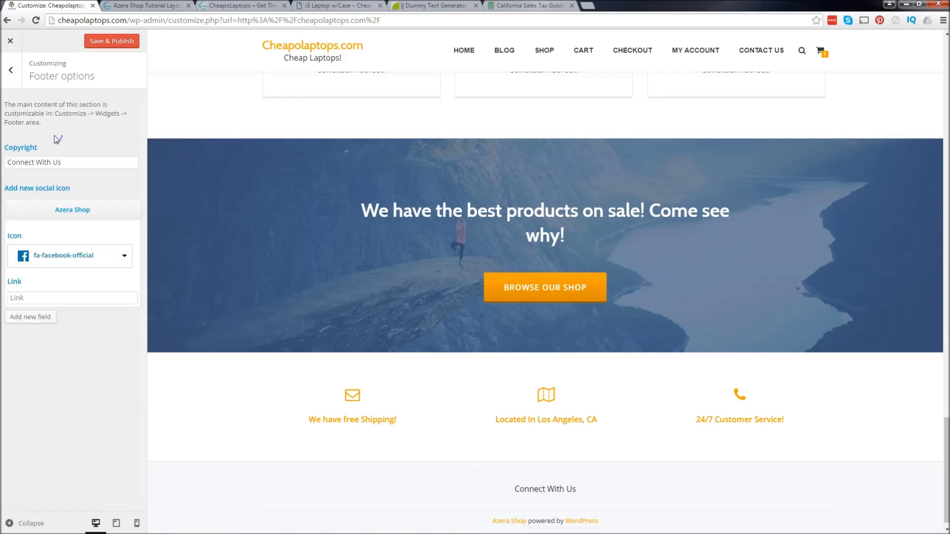
{"action": "left_click", "coordinate": [81, 298]}
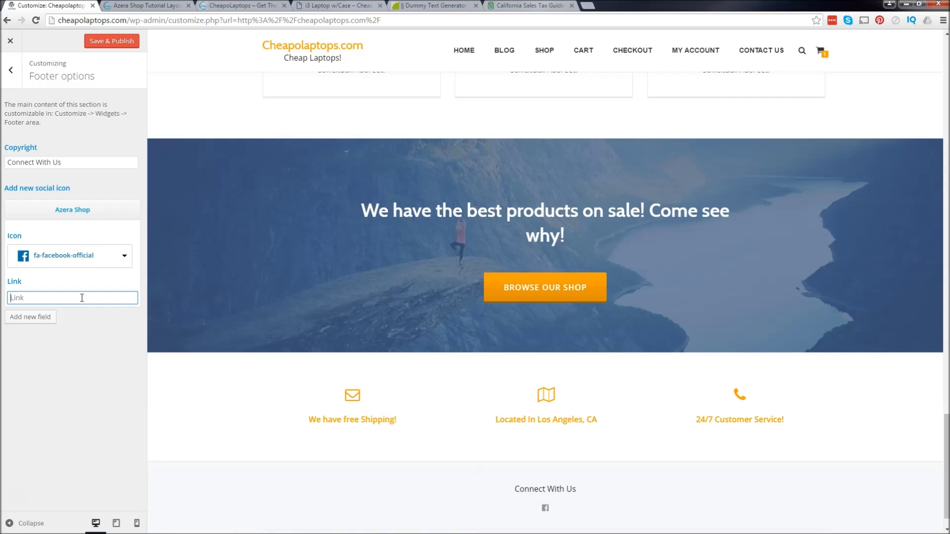
Open facebook.com and copy the owned business page's web address
{"action": "left_click", "coordinate": [593, 8]}
{"action": "type", "text": "facebook.com"}
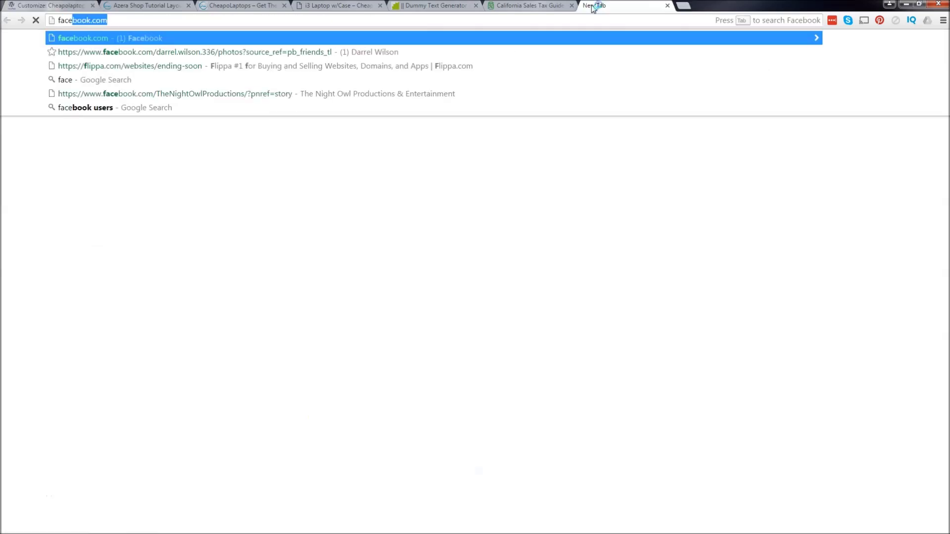
{"action": "key", "text": "Return"}
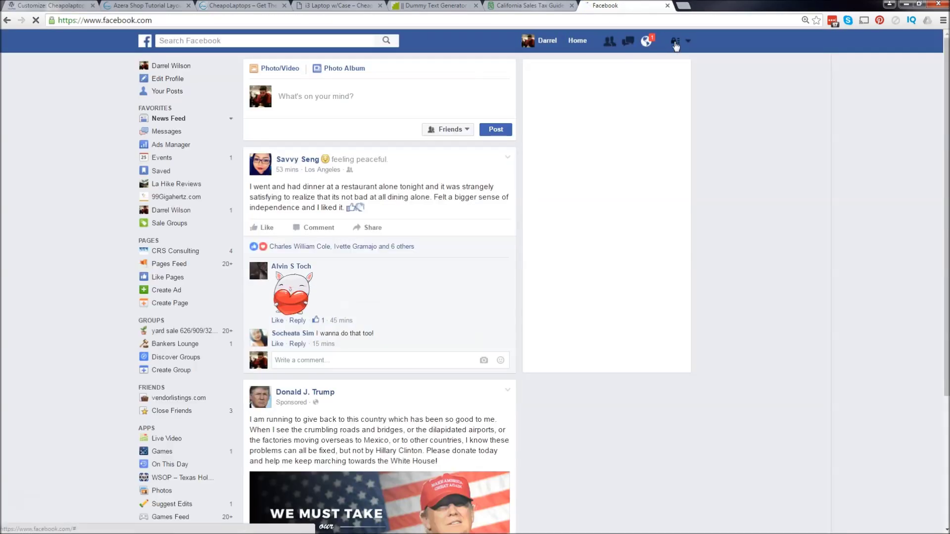
{"action": "left_click", "coordinate": [688, 41]}
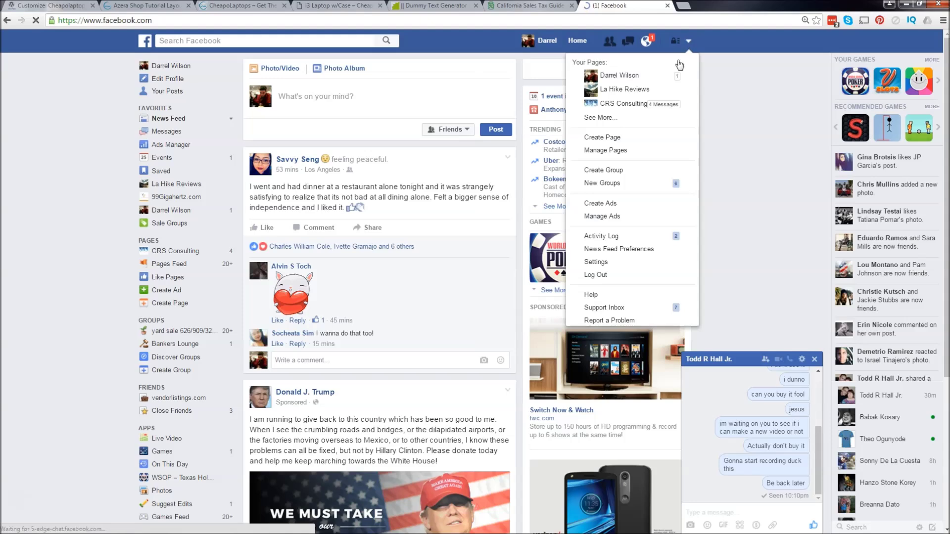
{"action": "left_click", "coordinate": [659, 75]}
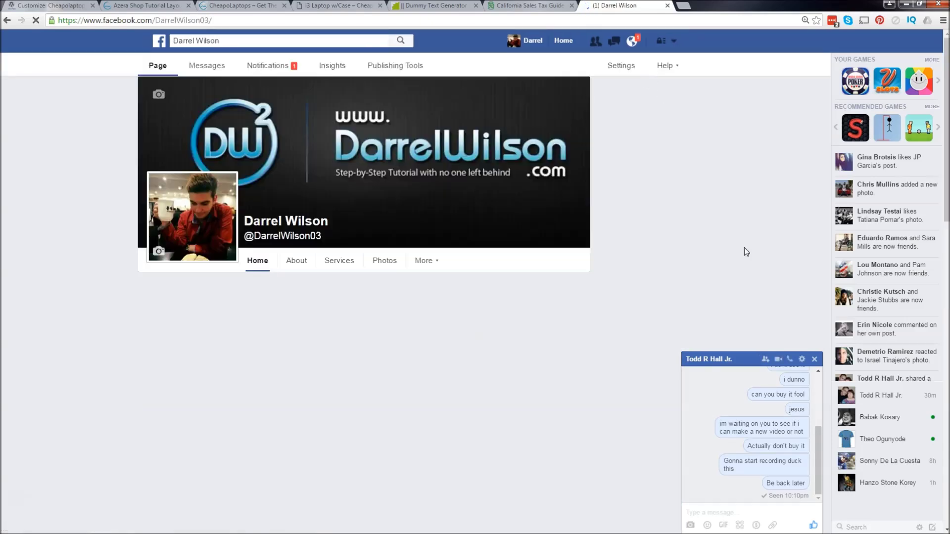
{"action": "left_click", "coordinate": [815, 360]}
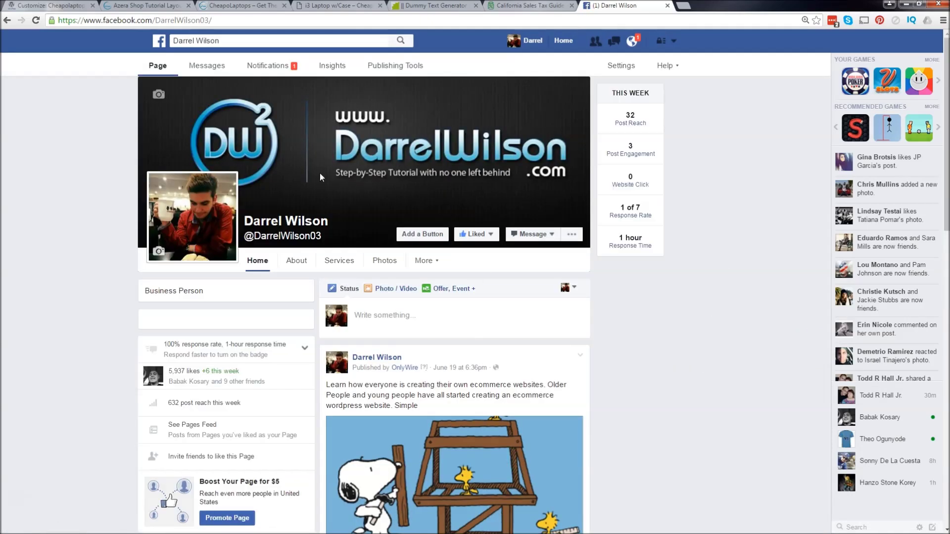
{"action": "left_click", "coordinate": [210, 22]}
{"action": "key", "text": "ctrl+c"}
{"action": "left_click", "coordinate": [211, 22]}
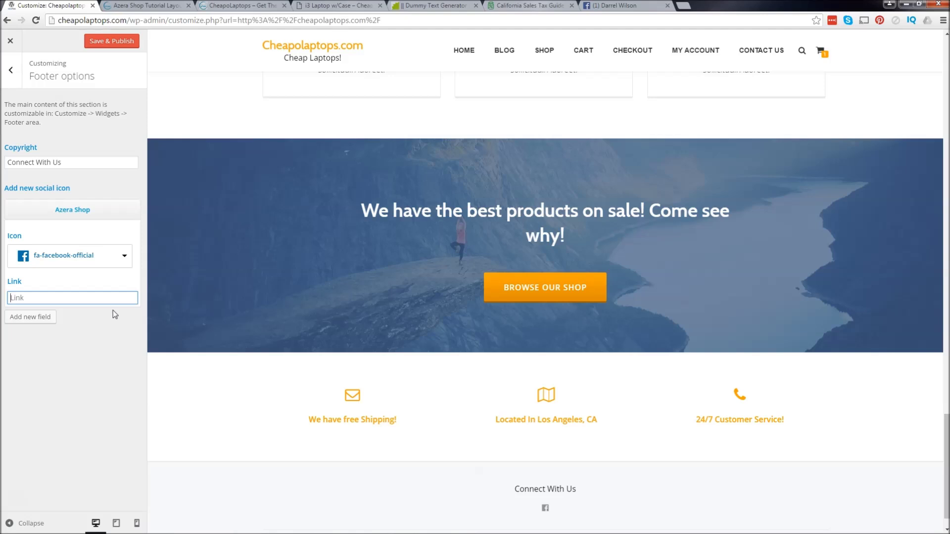
Paste the Facebook page URL into the icon's Link field, test the footer icon, and publish
{"action": "key", "text": "ctrl+v"}
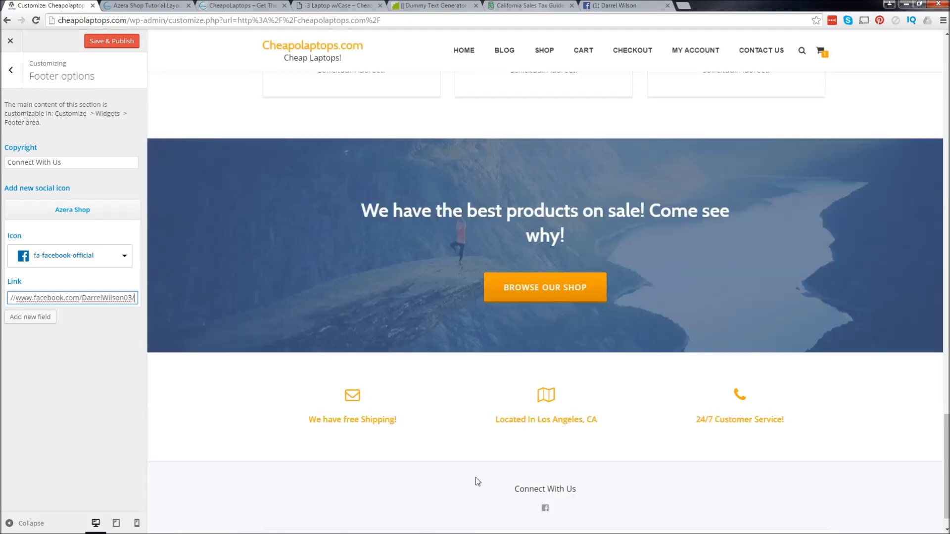
{"action": "left_click", "coordinate": [546, 509]}
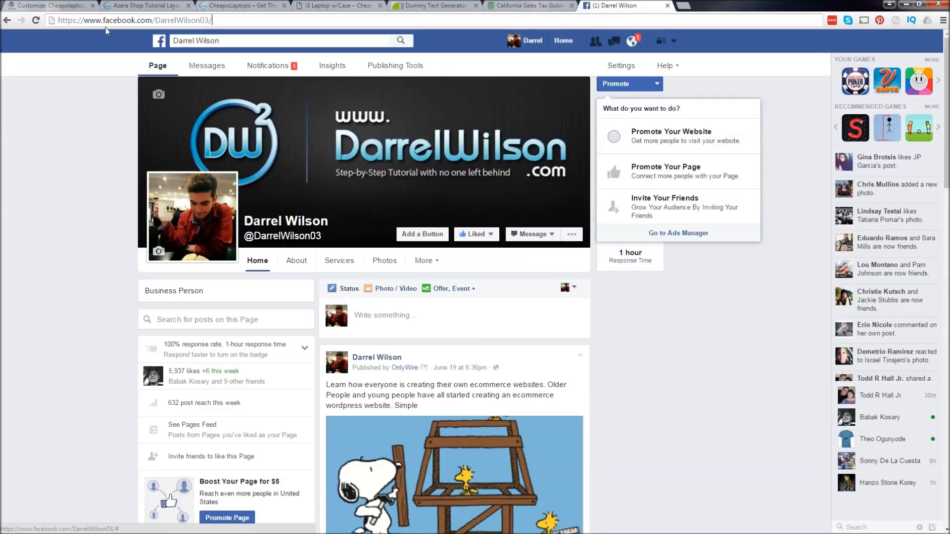
{"action": "left_click", "coordinate": [52, 5]}
{"action": "left_click", "coordinate": [105, 41]}
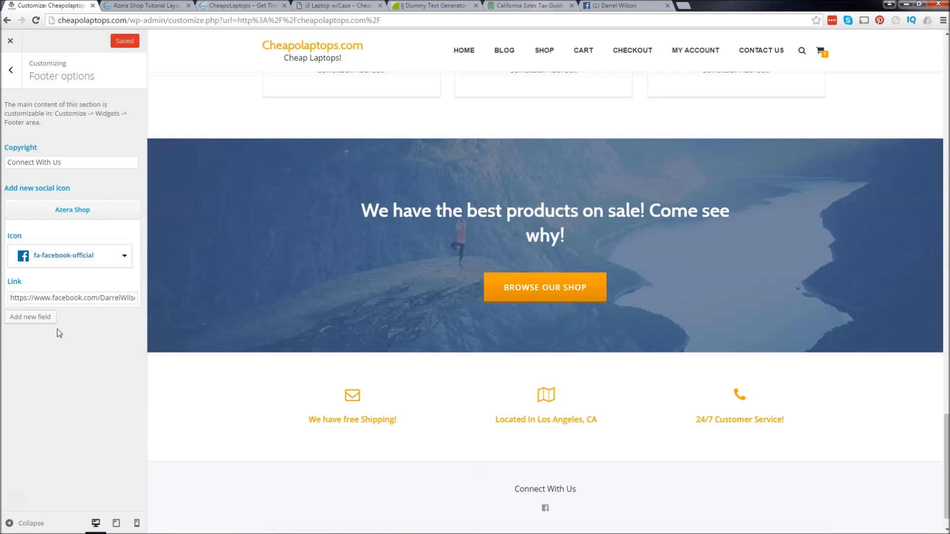
Add a second footer social icon set to fa-tumblr-square
{"action": "left_click", "coordinate": [30, 317]}
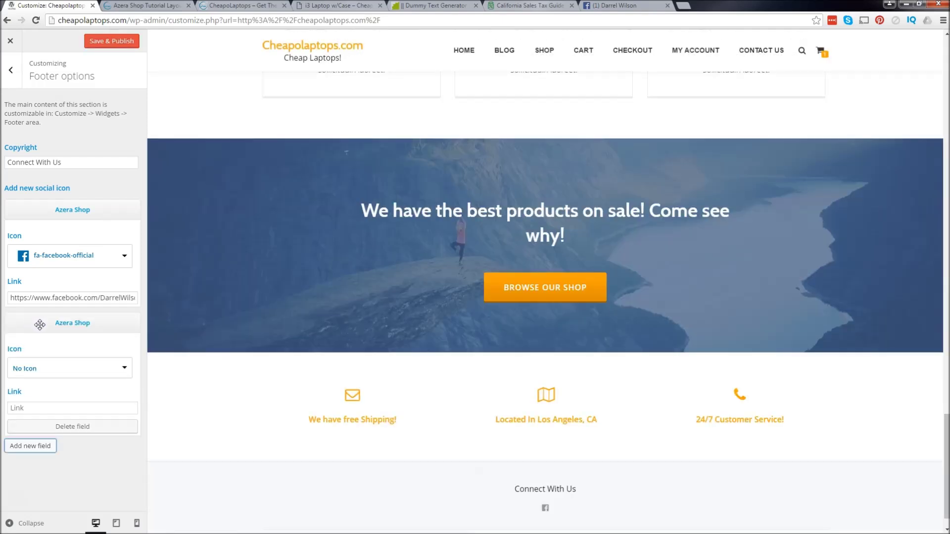
{"action": "left_click", "coordinate": [124, 369]}
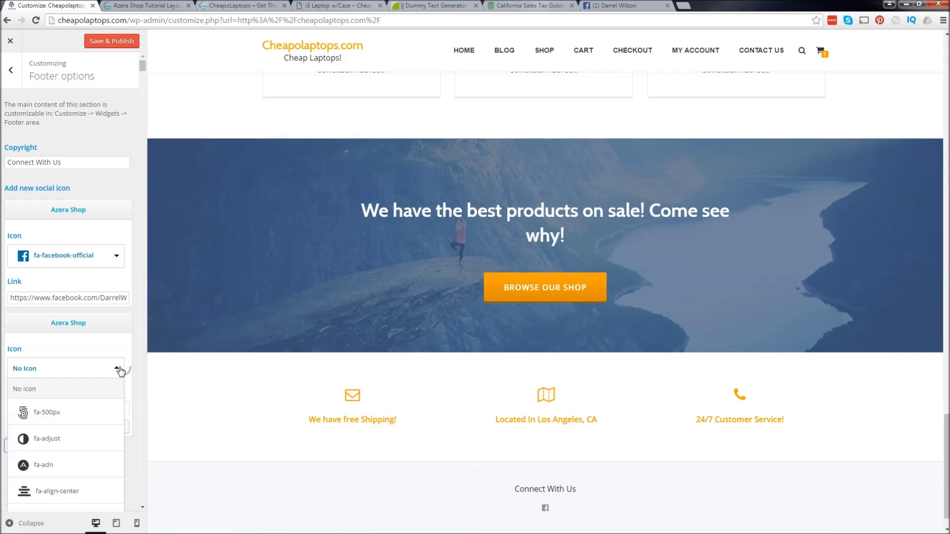
{"action": "scroll", "coordinate": [82, 412], "scroll_direction": "down", "scroll_amount": 20}
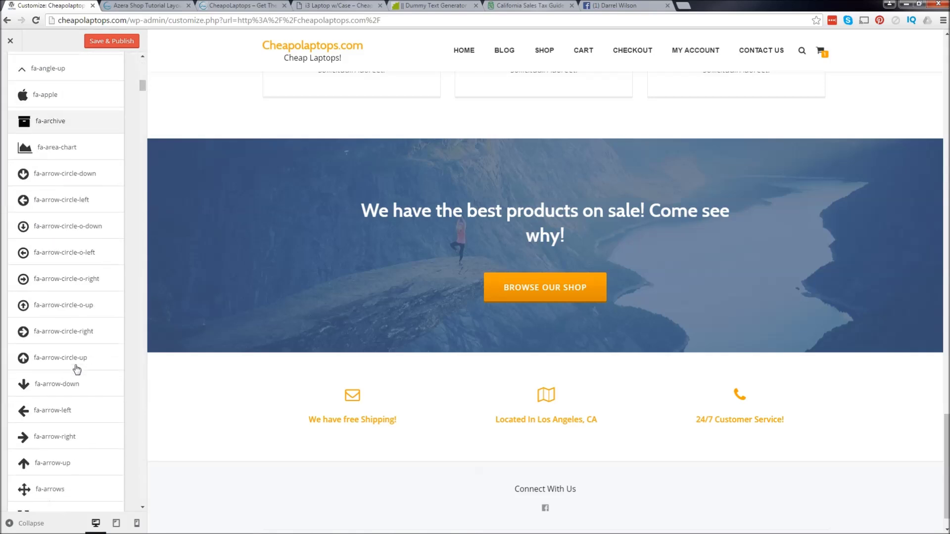
{"action": "scroll", "coordinate": [77, 368], "scroll_direction": "down", "scroll_amount": 15}
{"action": "left_click_drag", "start_coordinate": [143, 114], "coordinate": [143, 423]}
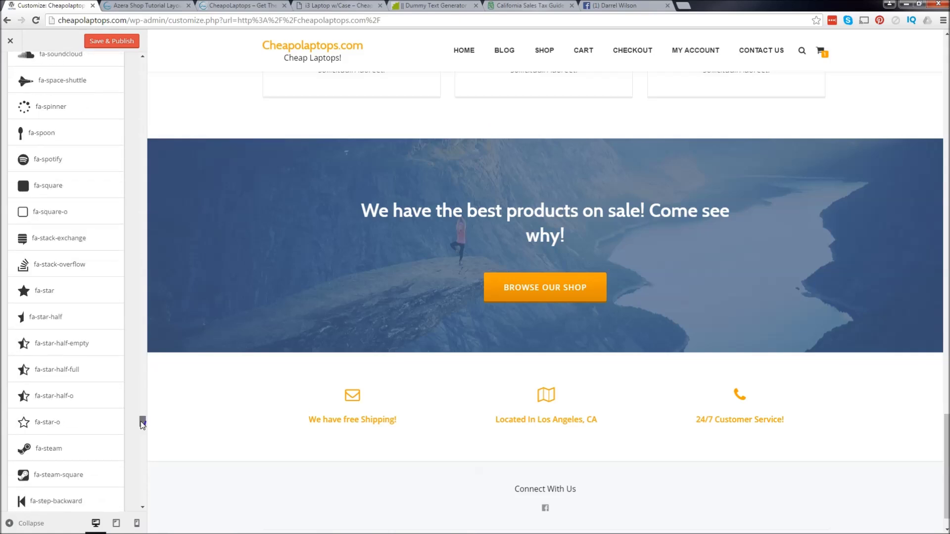
{"action": "scroll", "coordinate": [44, 206], "scroll_direction": "up", "scroll_amount": 3}
{"action": "scroll", "coordinate": [44, 207], "scroll_direction": "up", "scroll_amount": 6}
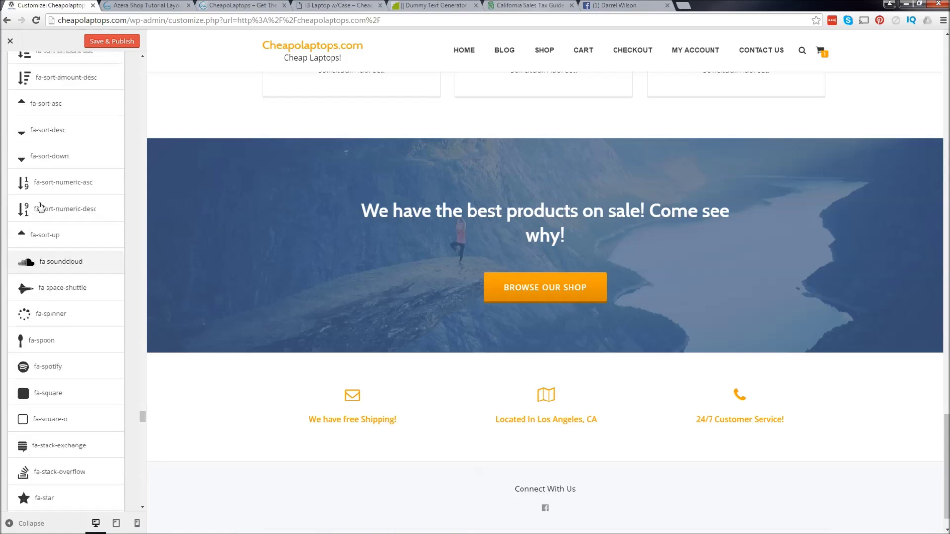
{"action": "scroll", "coordinate": [46, 119], "scroll_direction": "up", "scroll_amount": 6}
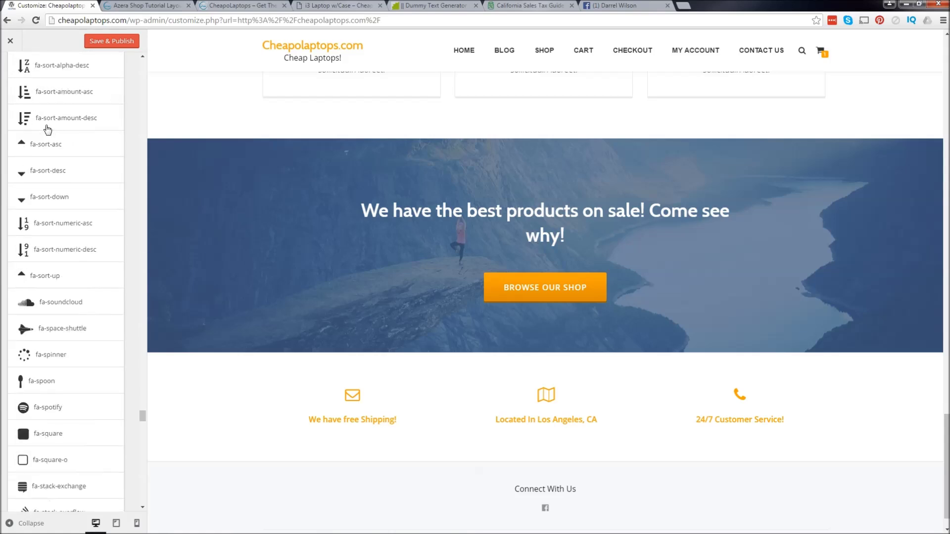
{"action": "scroll", "coordinate": [48, 130], "scroll_direction": "up", "scroll_amount": 7}
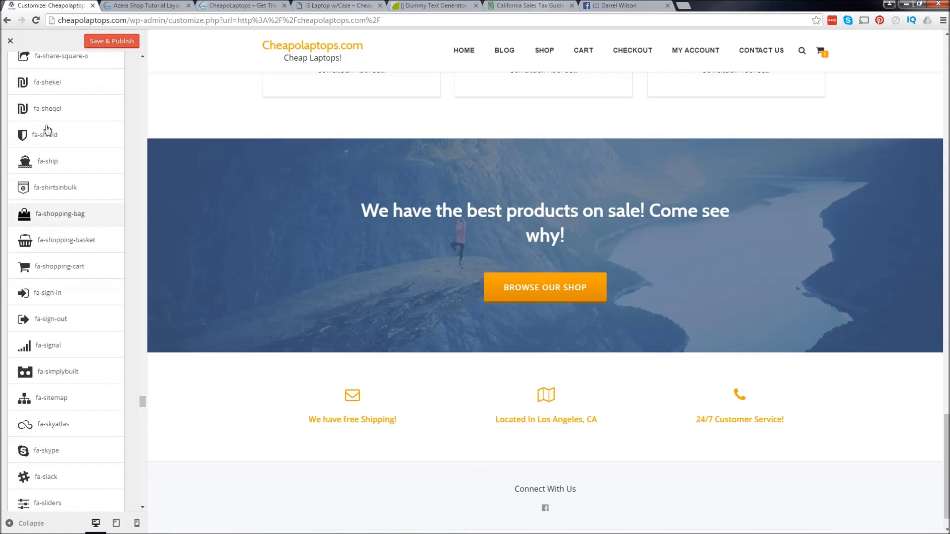
{"action": "scroll", "coordinate": [47, 199], "scroll_direction": "up", "scroll_amount": 6}
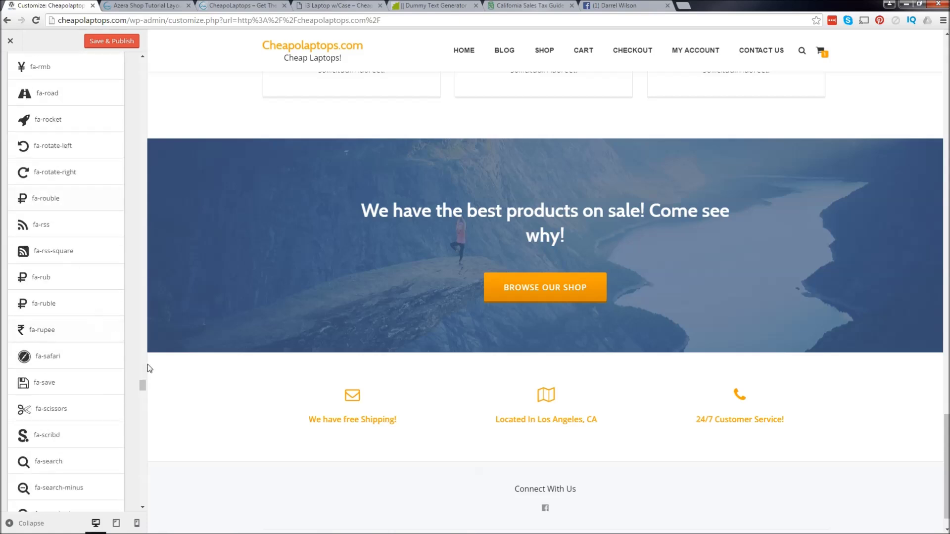
{"action": "left_click_drag", "start_coordinate": [145, 384], "coordinate": [143, 472]}
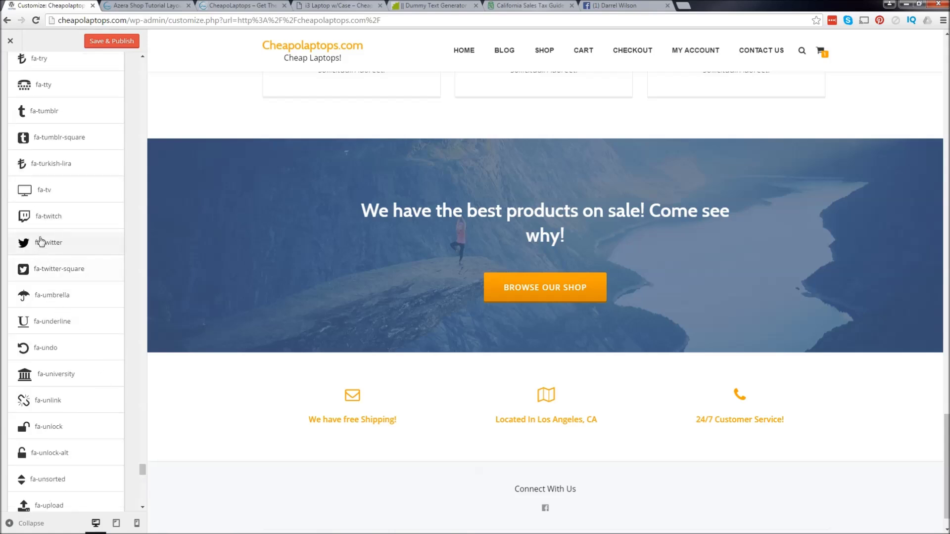
{"action": "scroll", "coordinate": [44, 214], "scroll_direction": "down", "scroll_amount": 4}
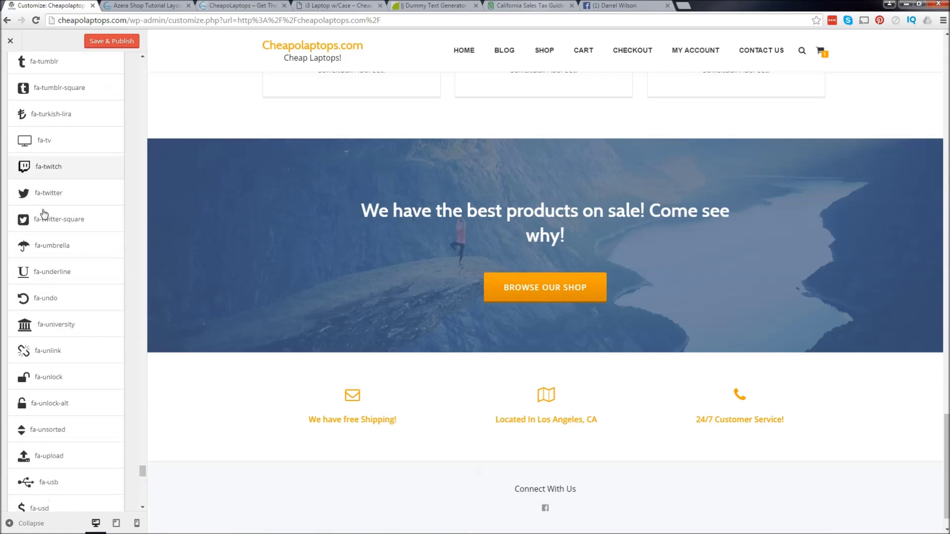
{"action": "scroll", "coordinate": [43, 214], "scroll_direction": "up", "scroll_amount": 5}
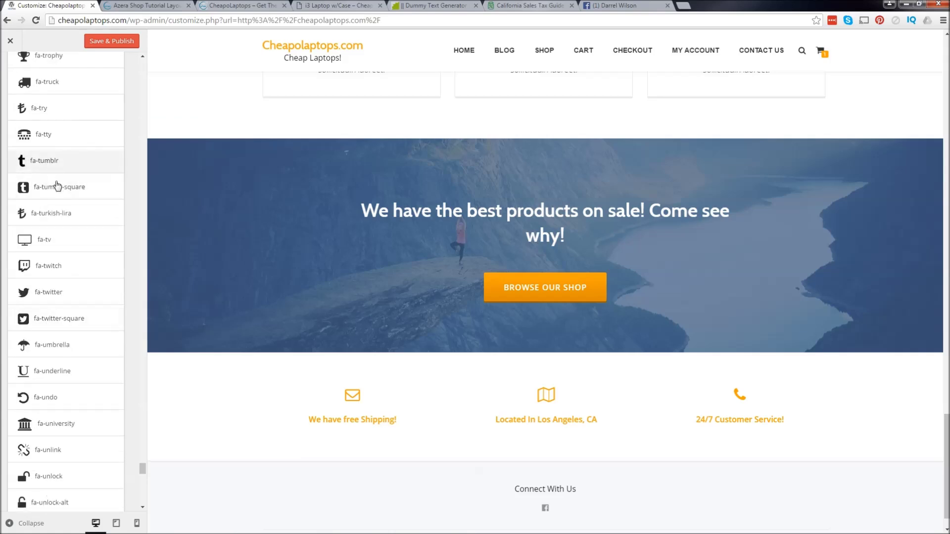
{"action": "left_click", "coordinate": [57, 186]}
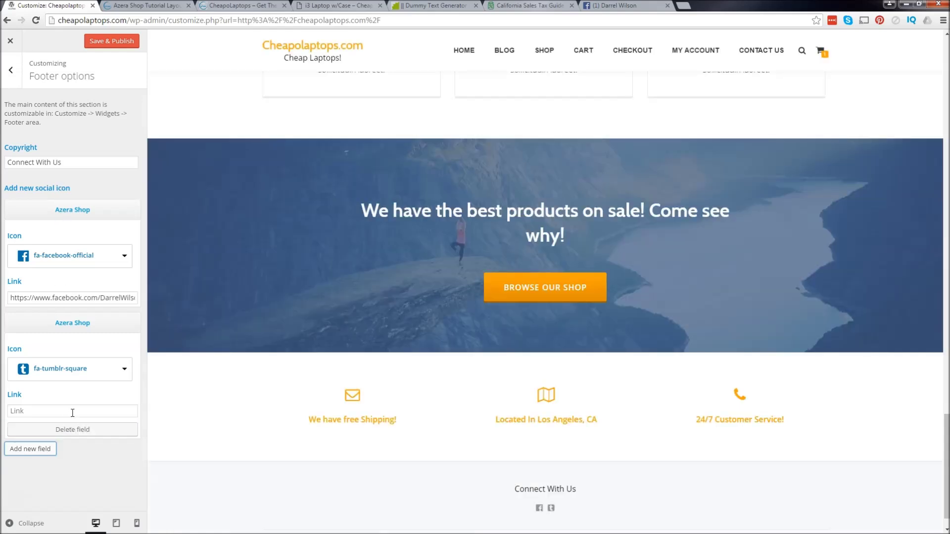
{"action": "left_click", "coordinate": [72, 412]}
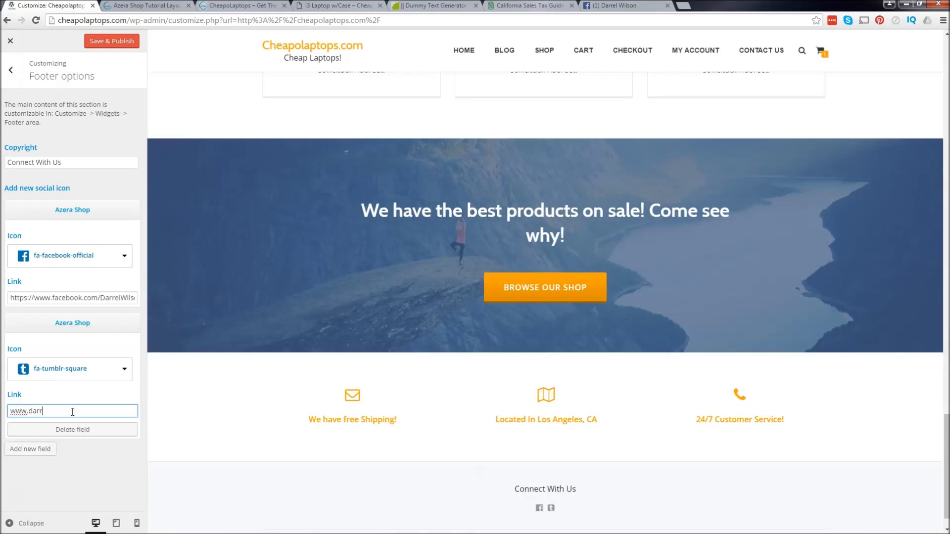
{"action": "type", "text": "www.darrelwilson.com"}
{"action": "left_click", "coordinate": [125, 43]}
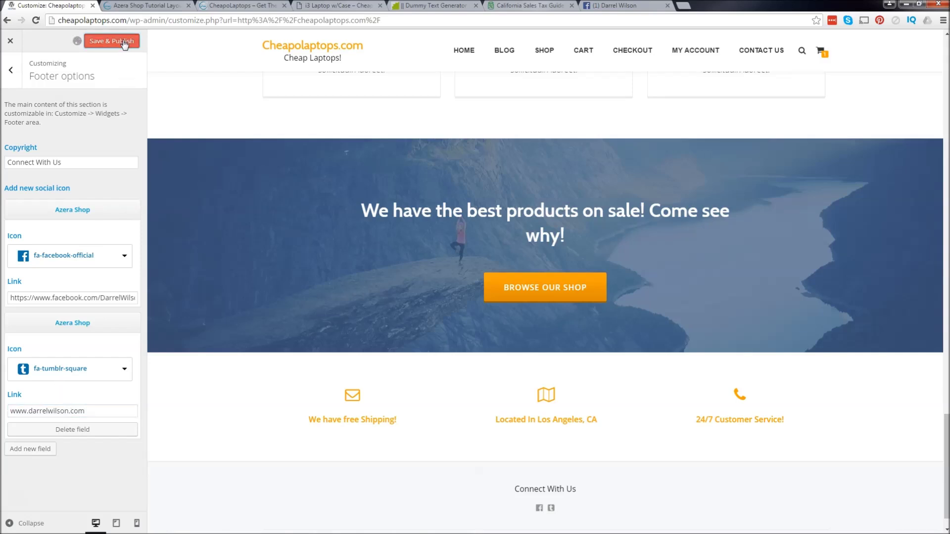
Open the Customizer's Widgets section listing the four footer areas
{"action": "left_click", "coordinate": [13, 73]}
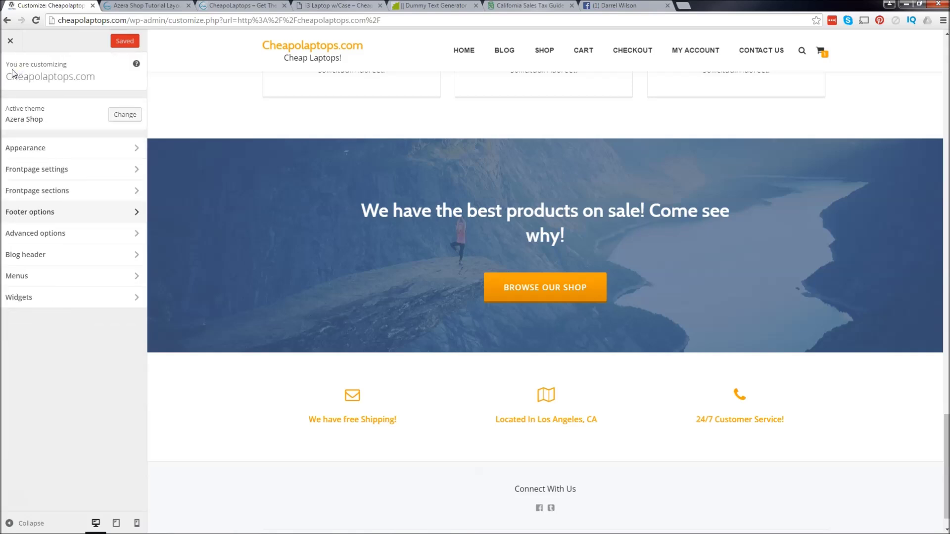
{"action": "left_click", "coordinate": [22, 297]}
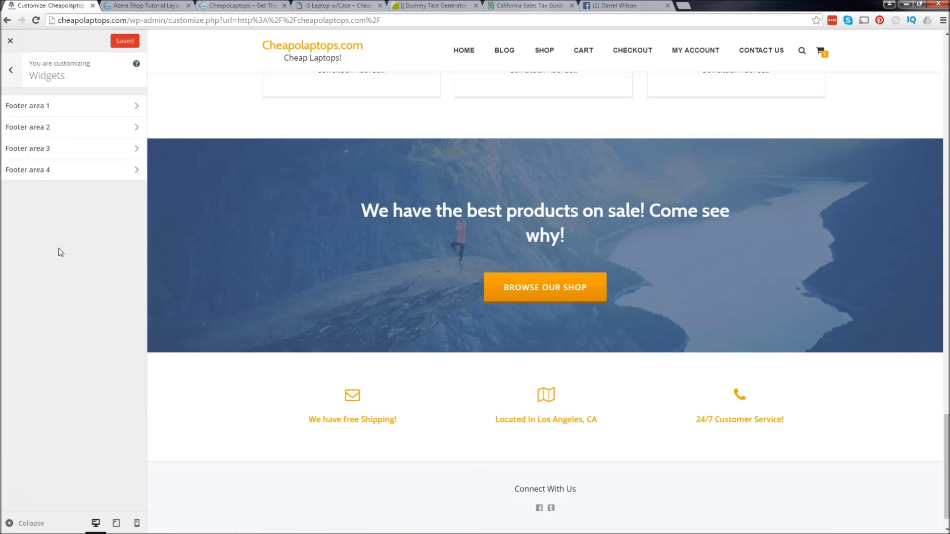
{"action": "scroll", "coordinate": [282, 379], "scroll_direction": "down", "scroll_amount": 2}
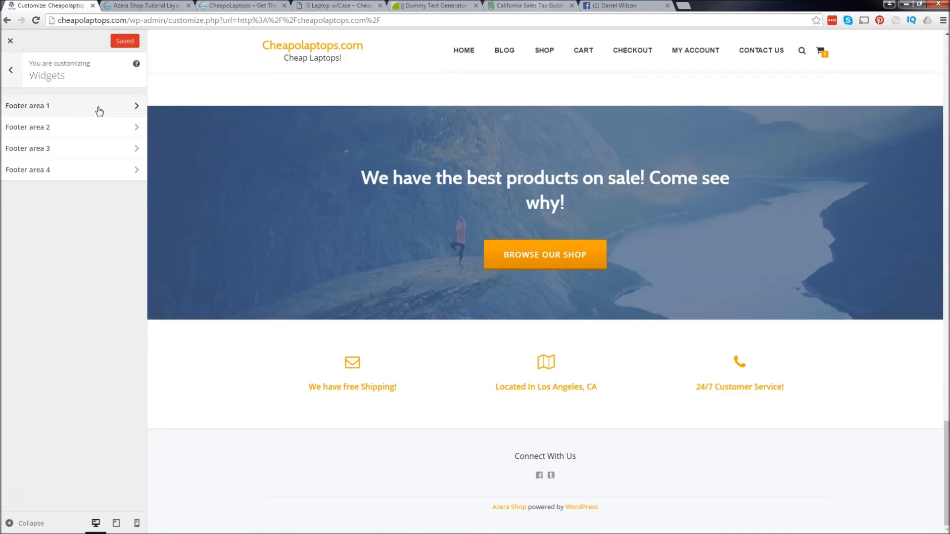
Copy the About Us paragraph from the reference site's footer
{"action": "left_click", "coordinate": [238, 6]}
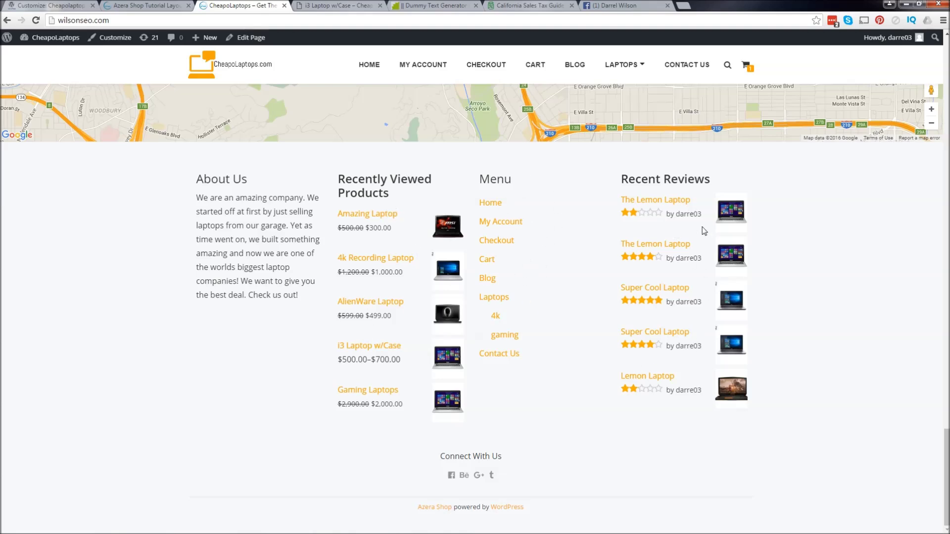
{"action": "left_click_drag", "start_coordinate": [299, 297], "coordinate": [196, 196]}
{"action": "right_click", "coordinate": [199, 204]}
{"action": "left_click", "coordinate": [222, 211]}
{"action": "left_click", "coordinate": [65, 5]}
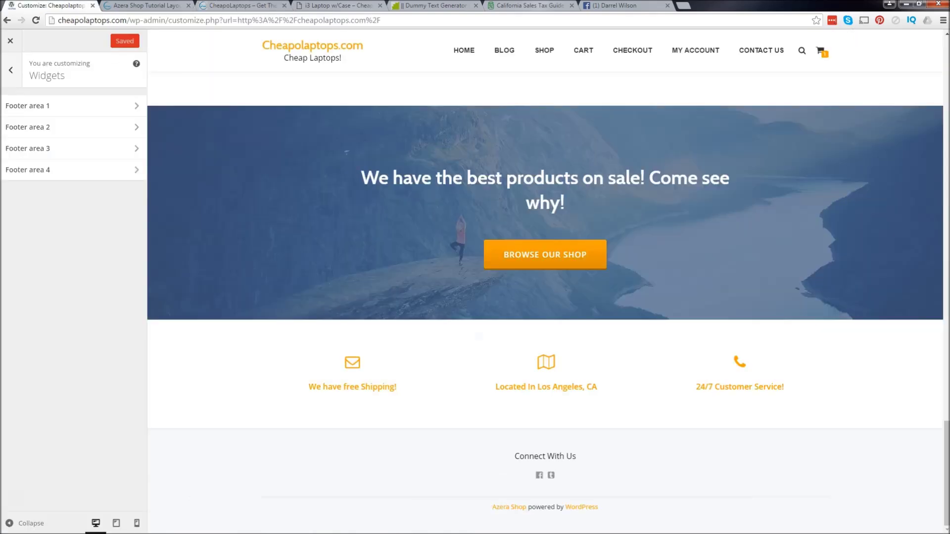
Add a Text widget to Footer area 1
{"action": "left_click", "coordinate": [49, 110]}
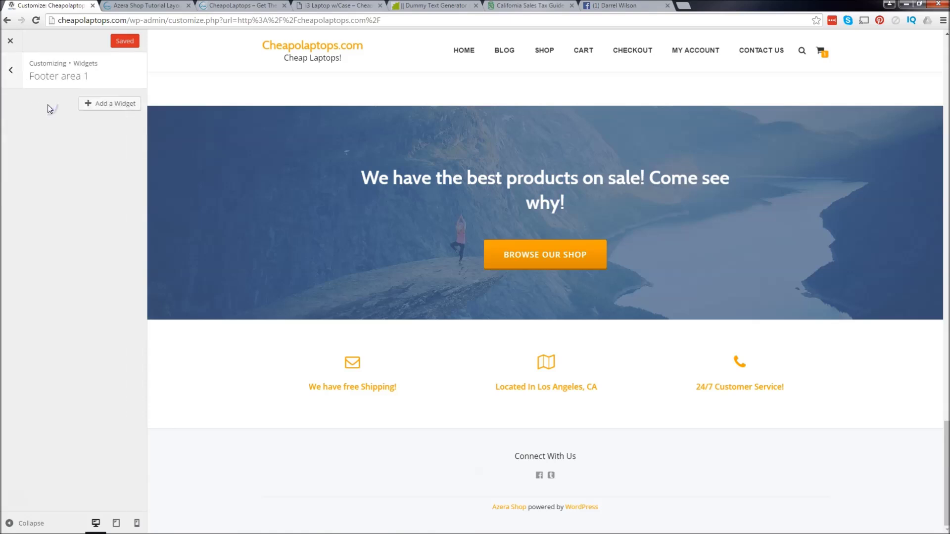
{"action": "left_click", "coordinate": [109, 105]}
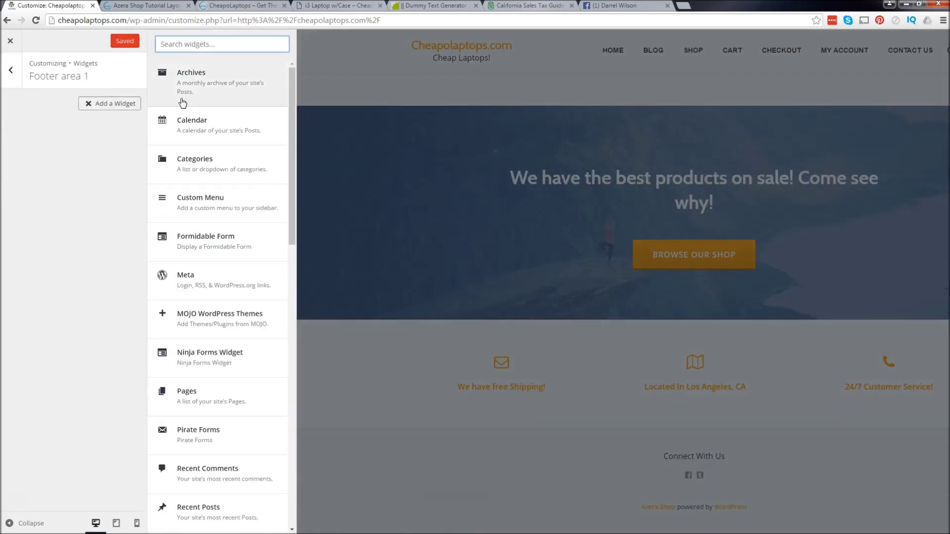
{"action": "scroll", "coordinate": [230, 213], "scroll_direction": "down", "scroll_amount": 4}
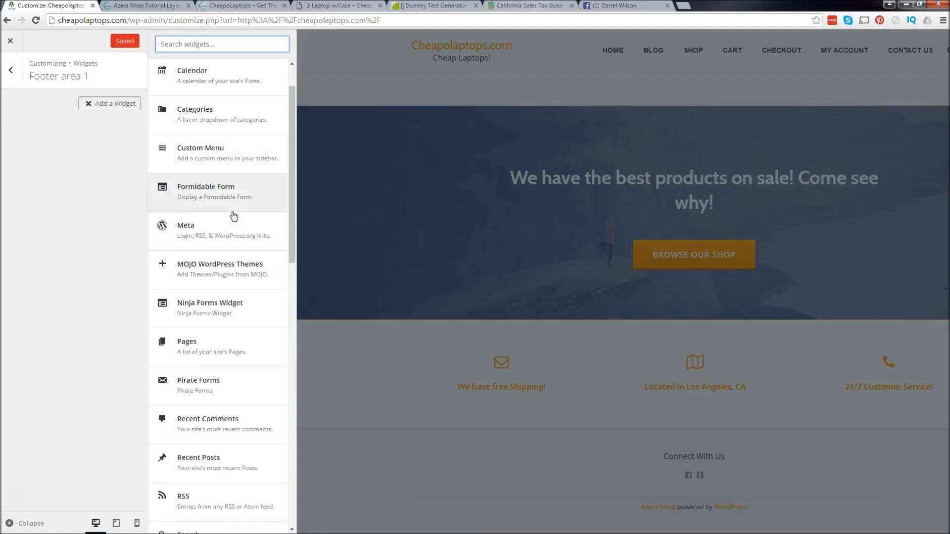
{"action": "scroll", "coordinate": [233, 218], "scroll_direction": "down", "scroll_amount": 3}
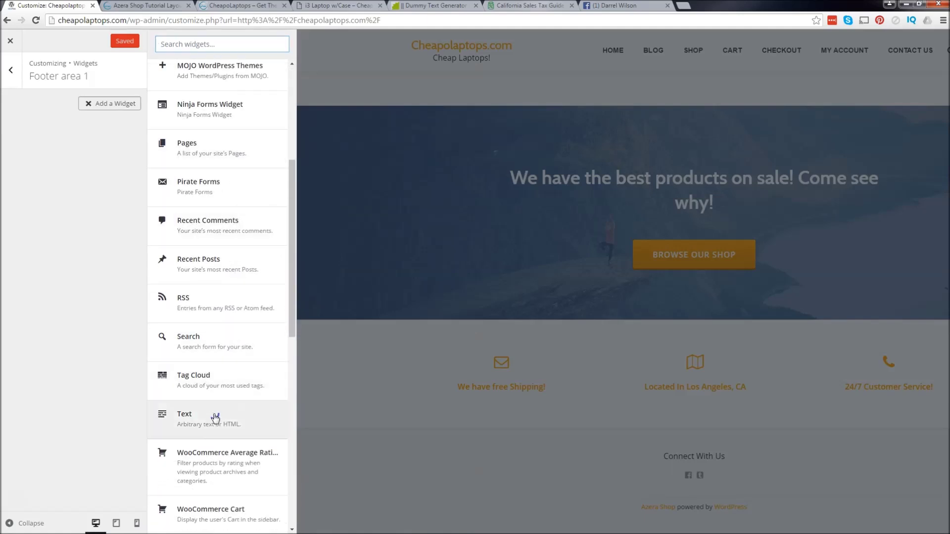
{"action": "left_click", "coordinate": [214, 417]}
Title the Text widget 'About Us', add the company blurb, and publish
{"action": "left_click", "coordinate": [68, 144]}
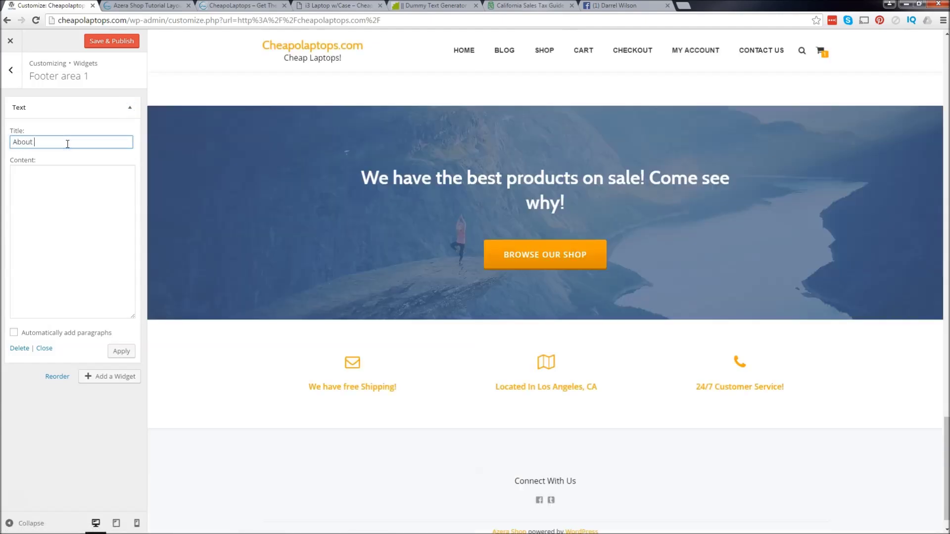
{"action": "key", "text": "Tab"}
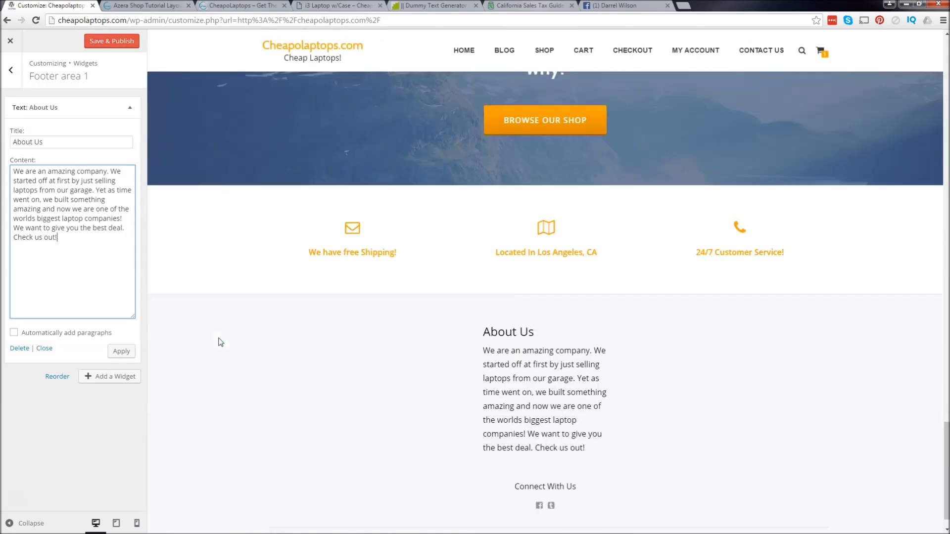
{"action": "scroll", "coordinate": [220, 342], "scroll_direction": "down", "scroll_amount": 1}
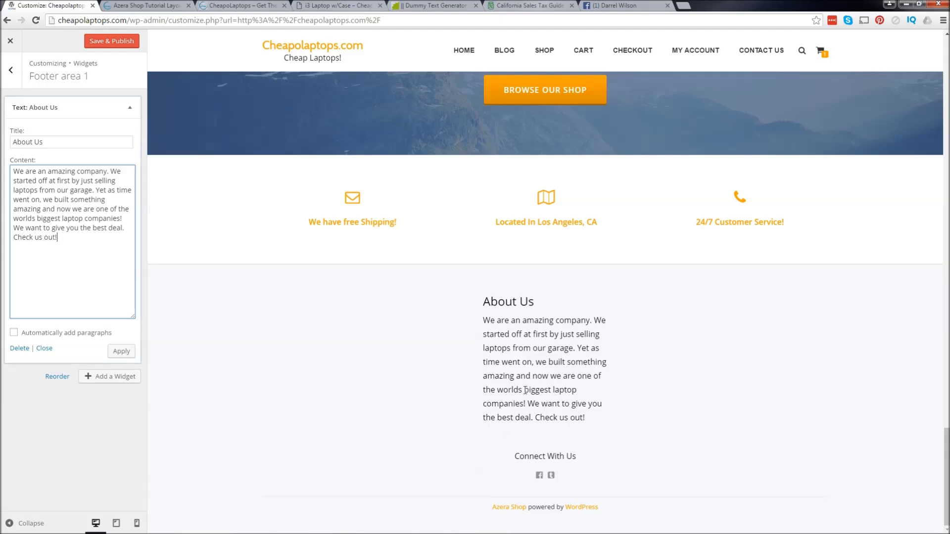
{"action": "left_click", "coordinate": [117, 44]}
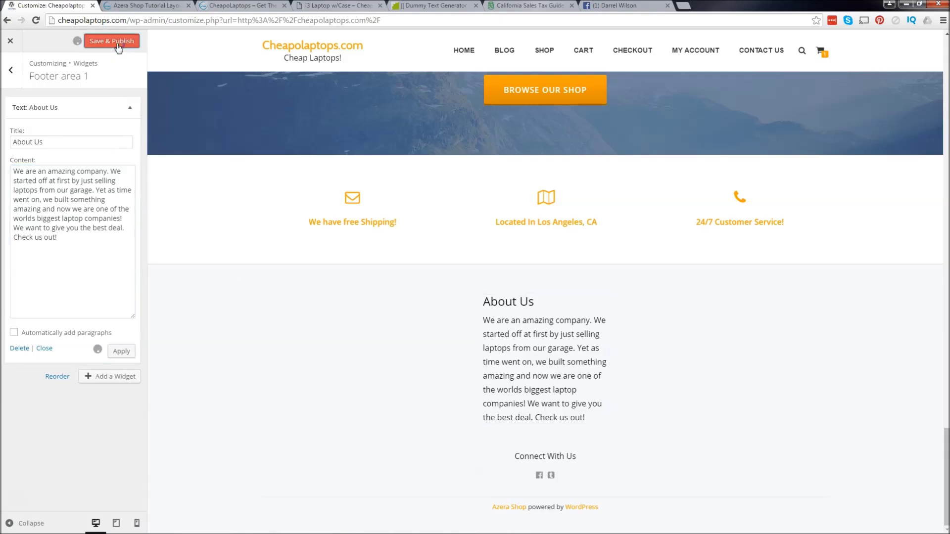
{"action": "left_click", "coordinate": [10, 73]}
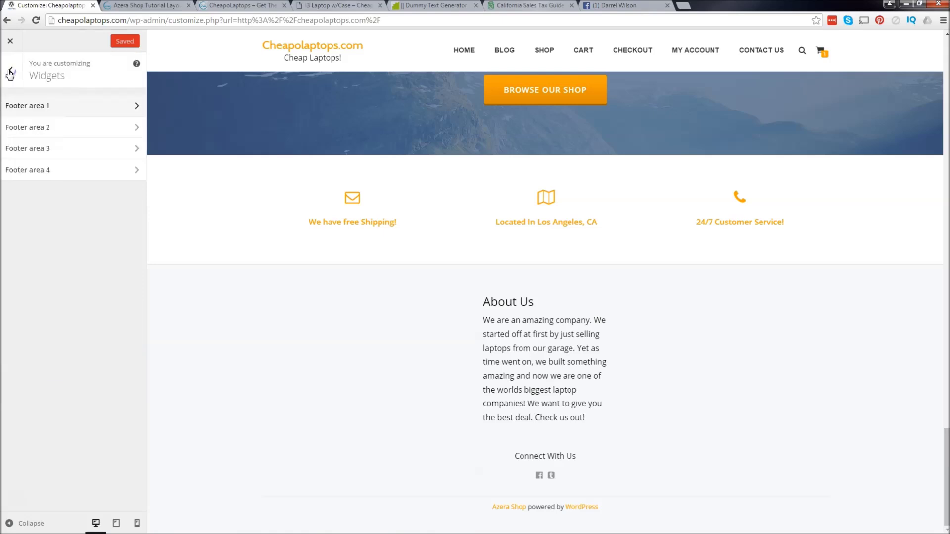
Add a WooCommerce Recently Viewed widget (Recently Viewed Products, 10 products) to Footer area 2 and publish
{"action": "left_click", "coordinate": [17, 129]}
{"action": "left_click", "coordinate": [109, 104]}
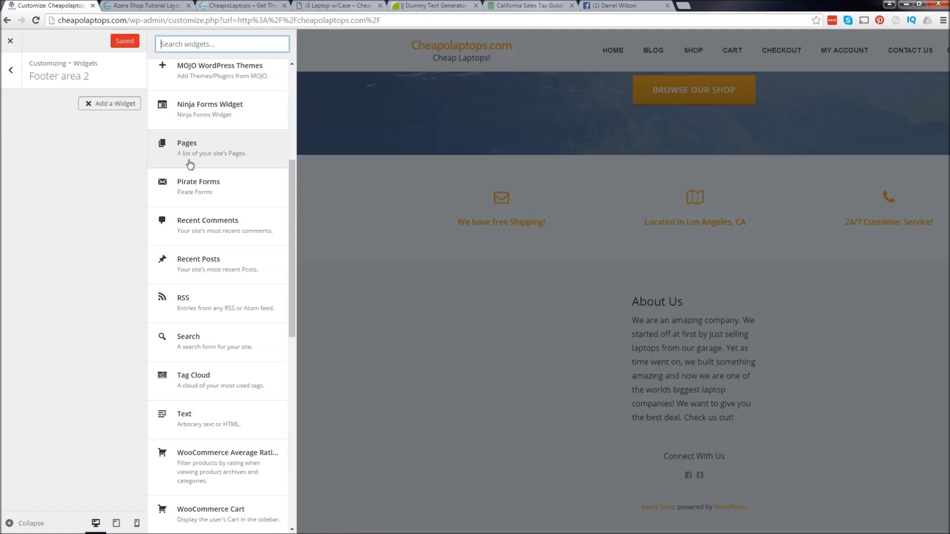
{"action": "scroll", "coordinate": [258, 193], "scroll_direction": "down", "scroll_amount": 4}
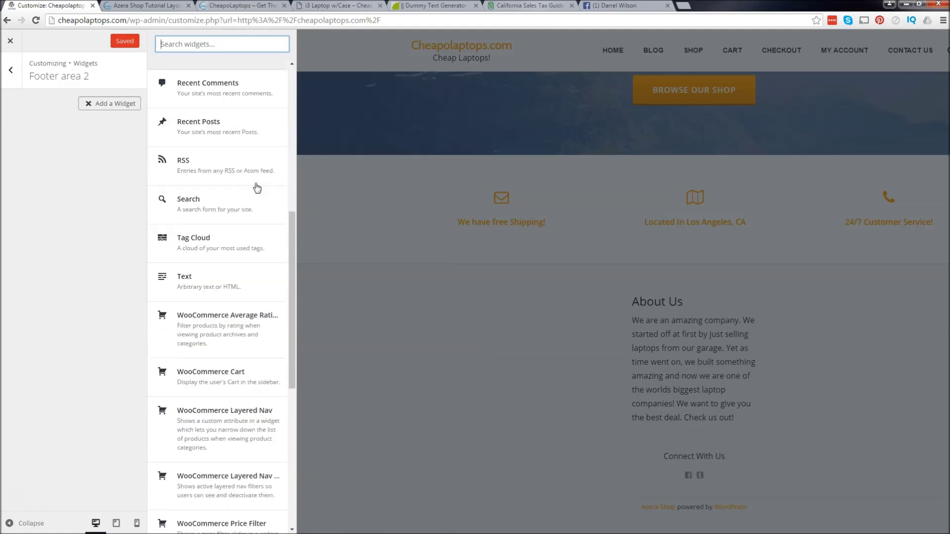
{"action": "scroll", "coordinate": [251, 368], "scroll_direction": "down", "scroll_amount": 4}
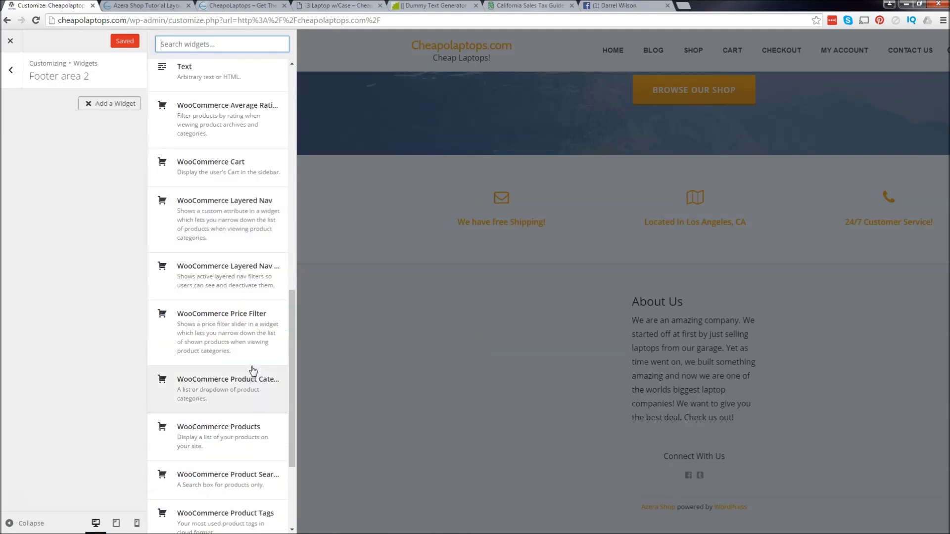
{"action": "scroll", "coordinate": [257, 357], "scroll_direction": "down", "scroll_amount": 1}
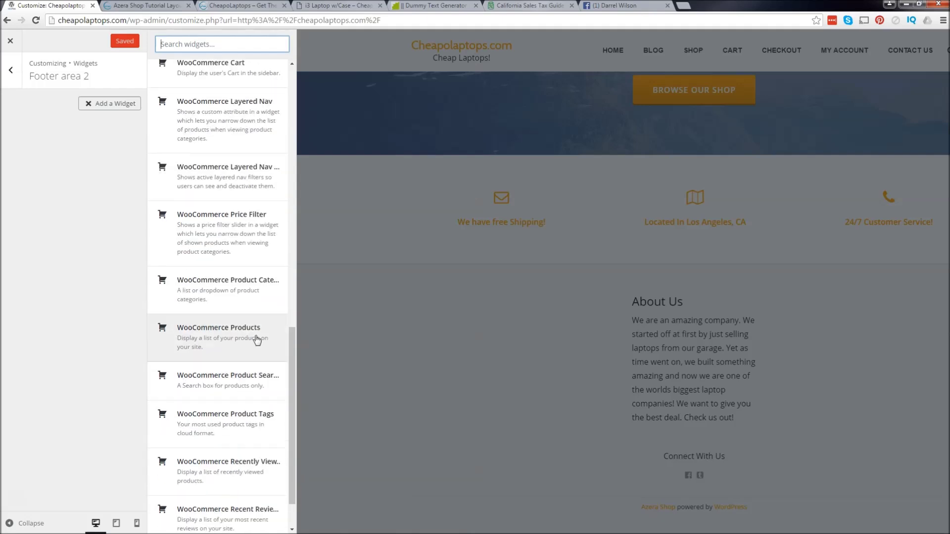
{"action": "scroll", "coordinate": [254, 419], "scroll_direction": "down", "scroll_amount": 1}
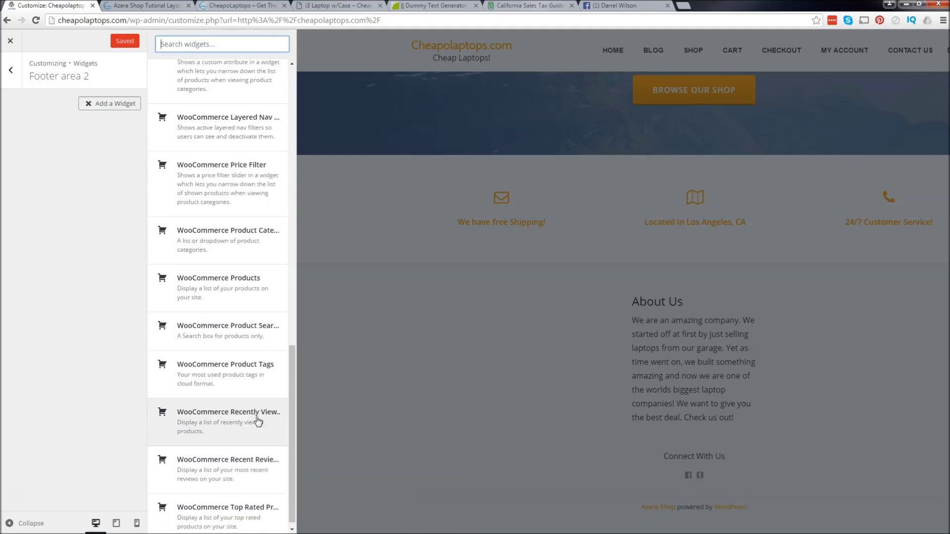
{"action": "left_click", "coordinate": [254, 420]}
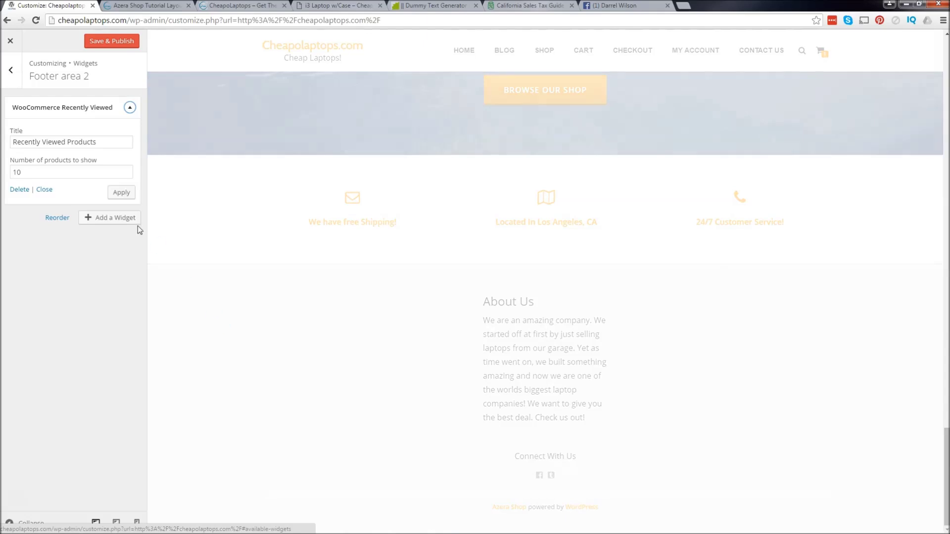
{"action": "left_click", "coordinate": [110, 41]}
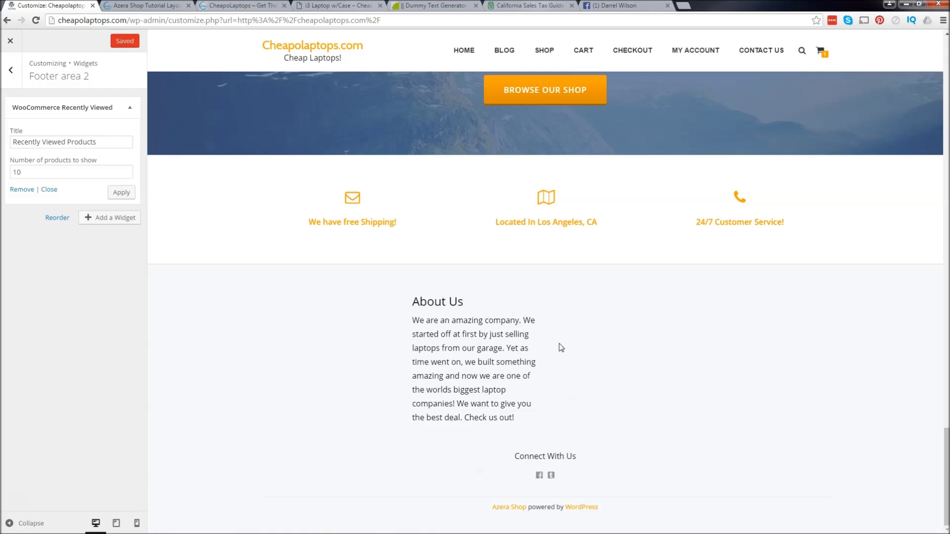
{"action": "left_click", "coordinate": [10, 73]}
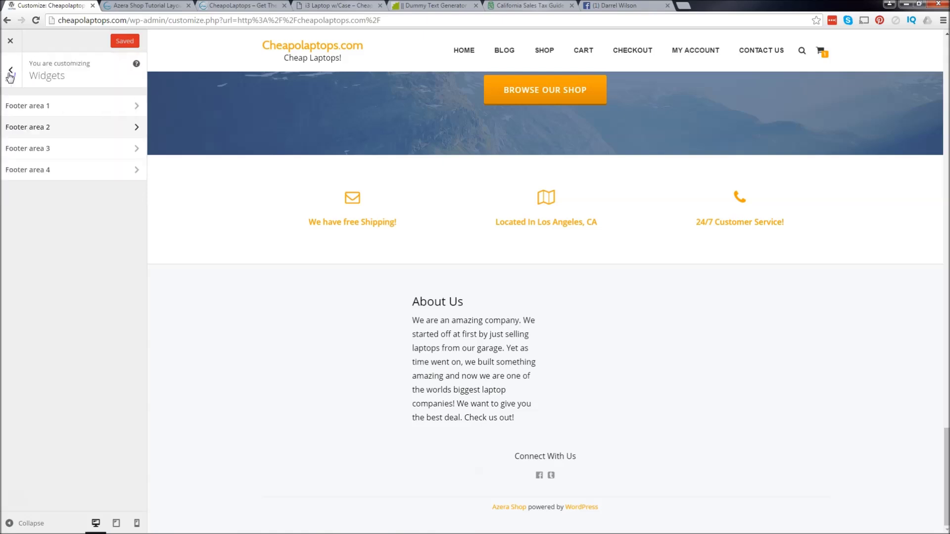
Add a Pages widget listing the site's pages to Footer area 3 and publish
{"action": "left_click", "coordinate": [23, 150]}
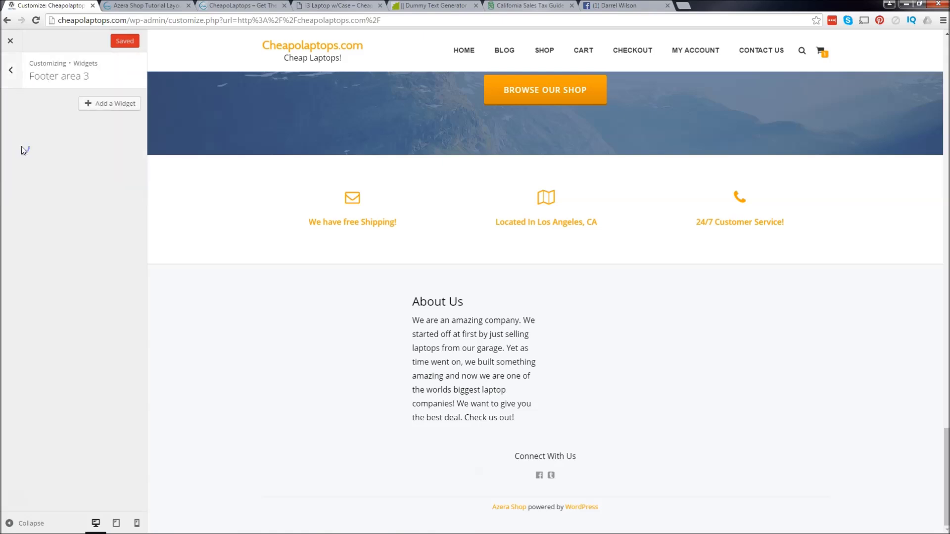
{"action": "left_click", "coordinate": [103, 105]}
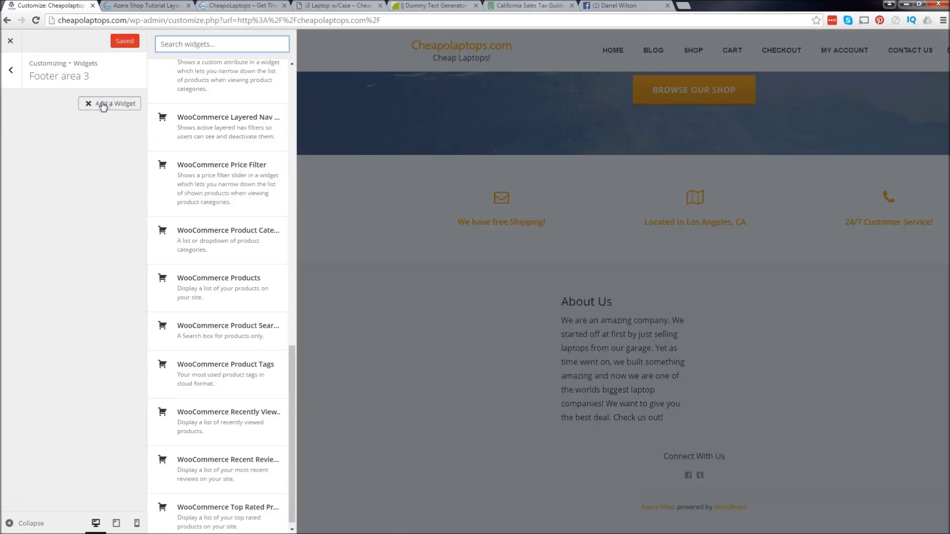
{"action": "scroll", "coordinate": [220, 279], "scroll_direction": "up", "scroll_amount": 10}
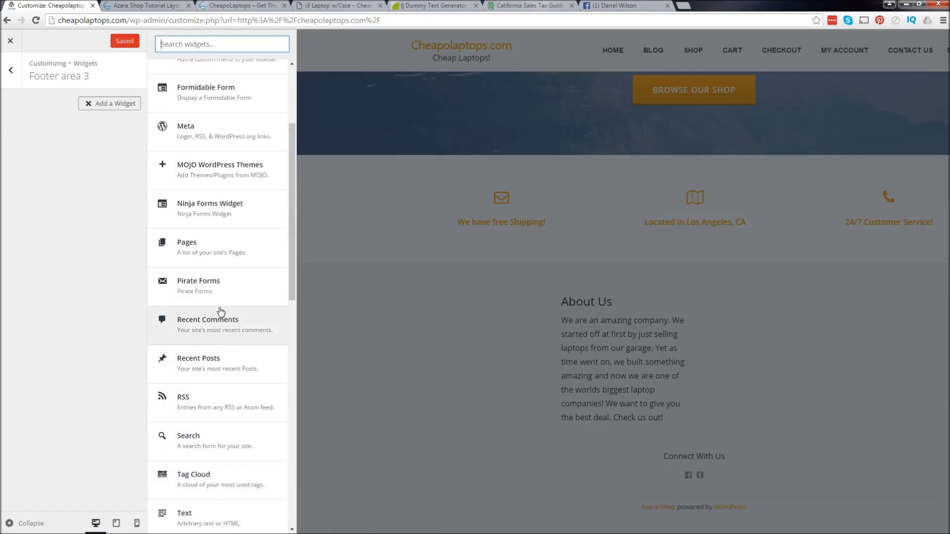
{"action": "scroll", "coordinate": [220, 309], "scroll_direction": "up", "scroll_amount": 3}
{"action": "scroll", "coordinate": [215, 220], "scroll_direction": "up", "scroll_amount": 1}
{"action": "scroll", "coordinate": [213, 219], "scroll_direction": "down", "scroll_amount": 3}
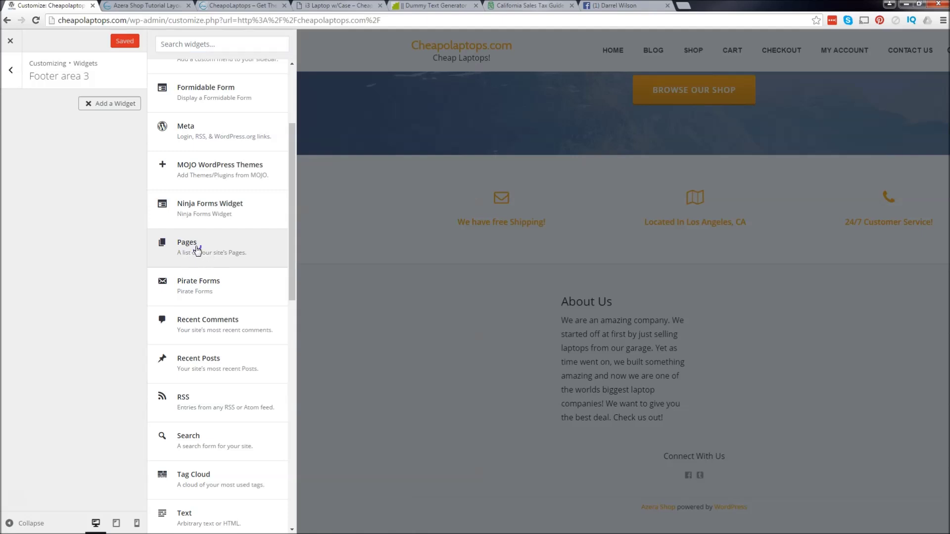
{"action": "left_click", "coordinate": [197, 249]}
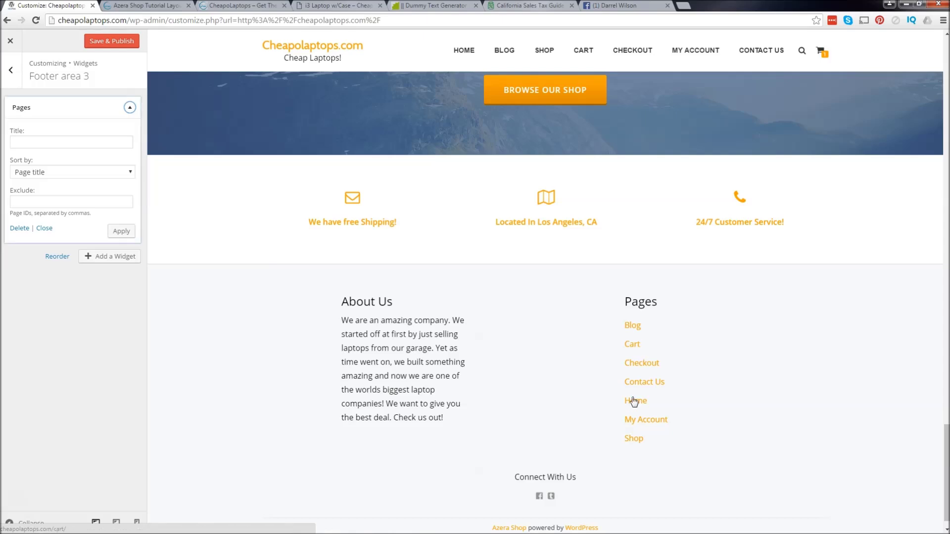
{"action": "left_click", "coordinate": [105, 42]}
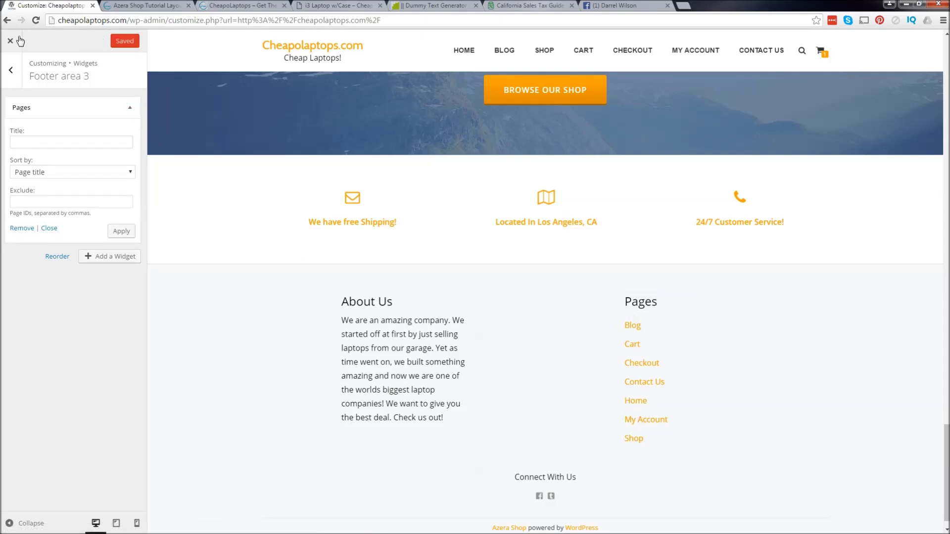
{"action": "left_click", "coordinate": [13, 72]}
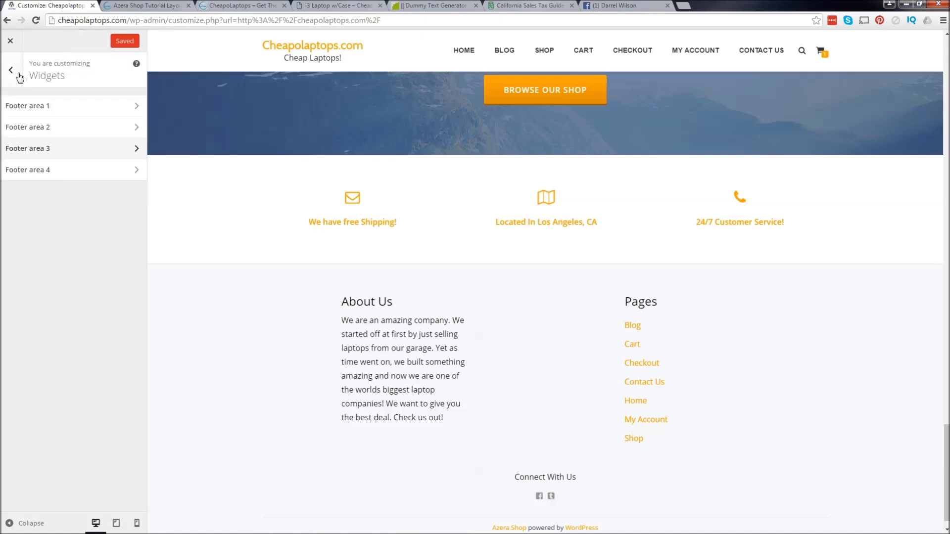
Add a WooCommerce Recent Reviews widget to Footer area 4, publish, and view the live site
{"action": "left_click", "coordinate": [33, 170]}
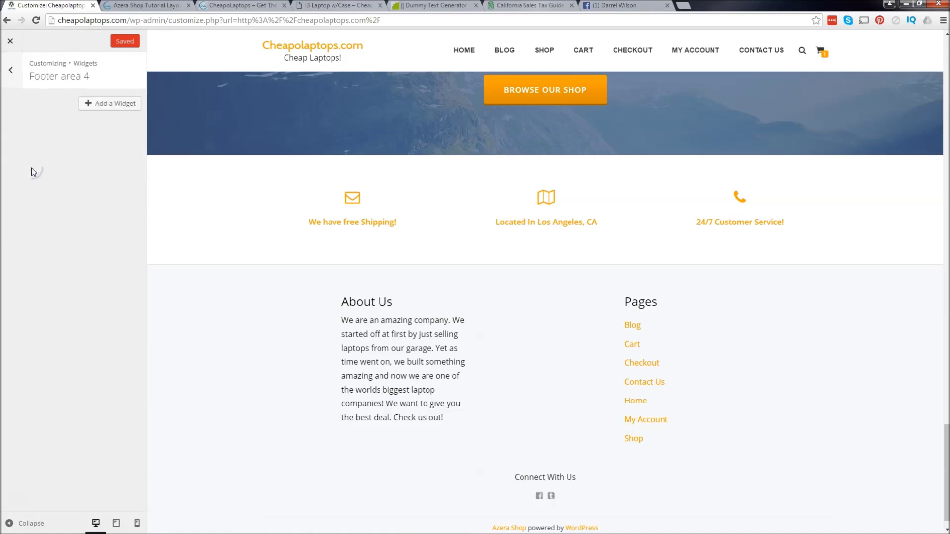
{"action": "left_click", "coordinate": [116, 105]}
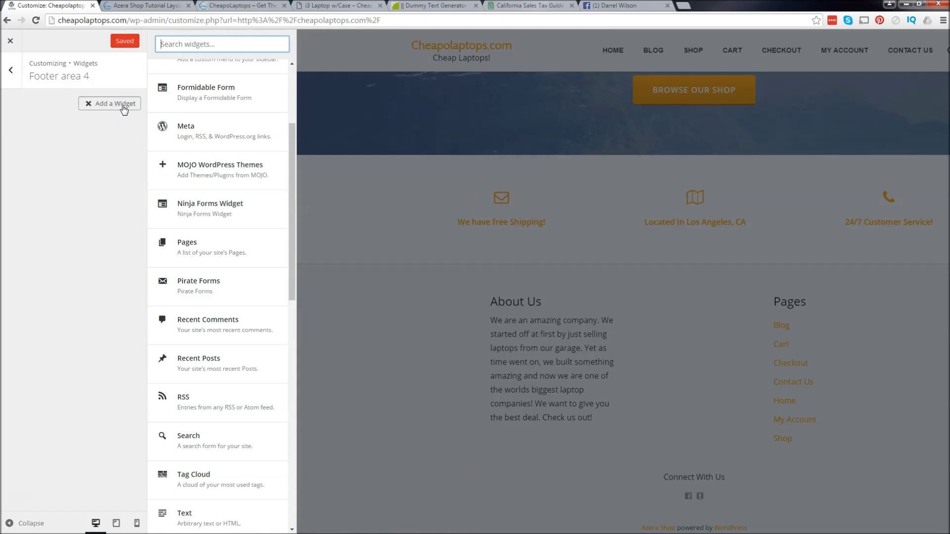
{"action": "scroll", "coordinate": [198, 237], "scroll_direction": "down", "scroll_amount": 4}
{"action": "scroll", "coordinate": [200, 237], "scroll_direction": "down", "scroll_amount": 8}
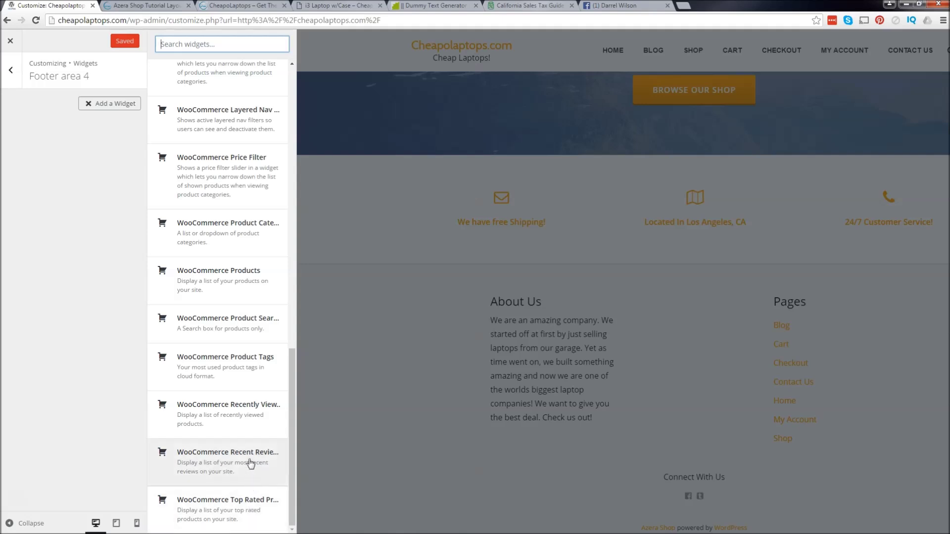
{"action": "left_click", "coordinate": [251, 460]}
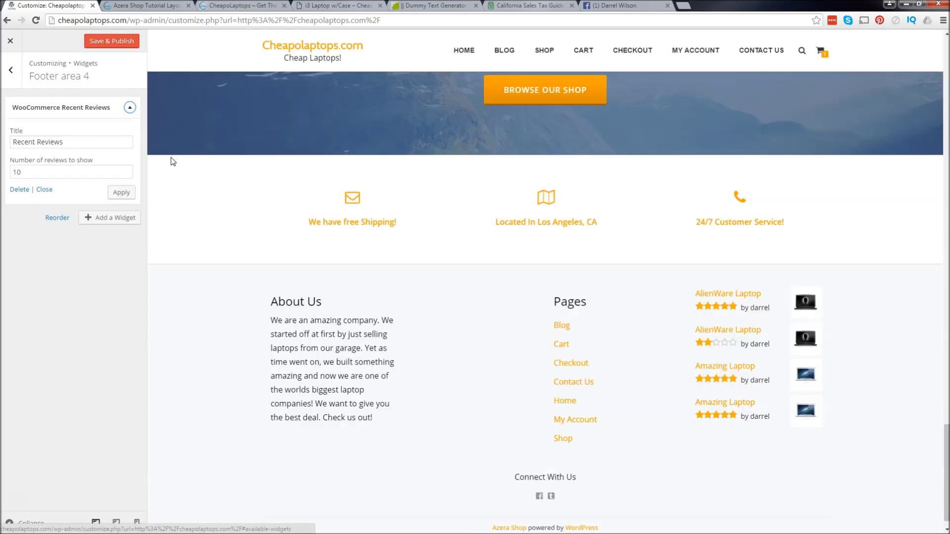
{"action": "left_click", "coordinate": [117, 44]}
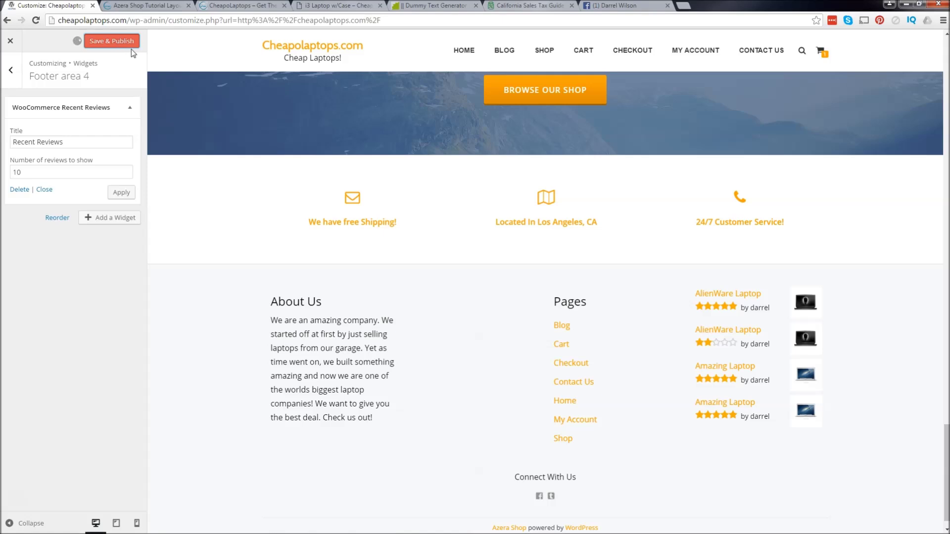
{"action": "left_click", "coordinate": [8, 42]}
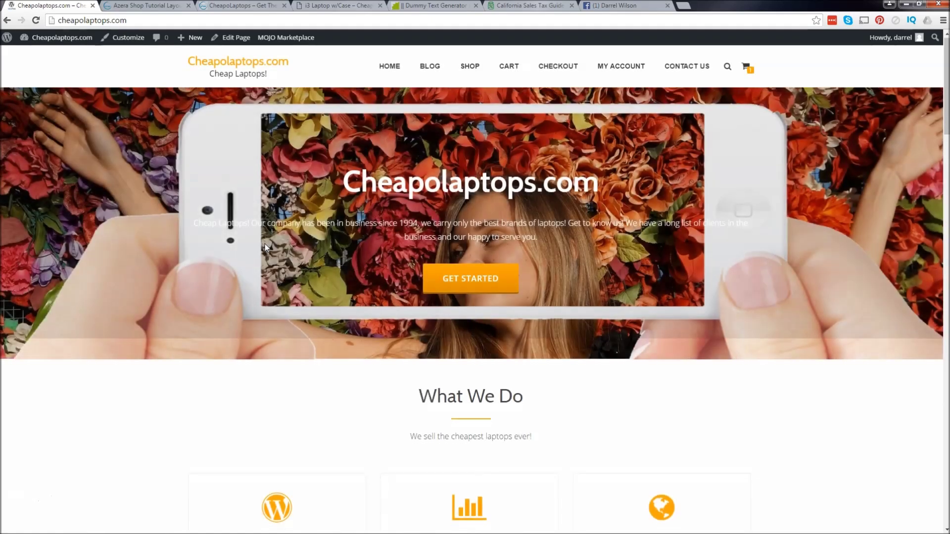
Browse the Shop's AlienWare Laptop, Amazing Laptop and i3 Laptop product pages
{"action": "scroll", "coordinate": [266, 246], "scroll_direction": "down", "scroll_amount": 20}
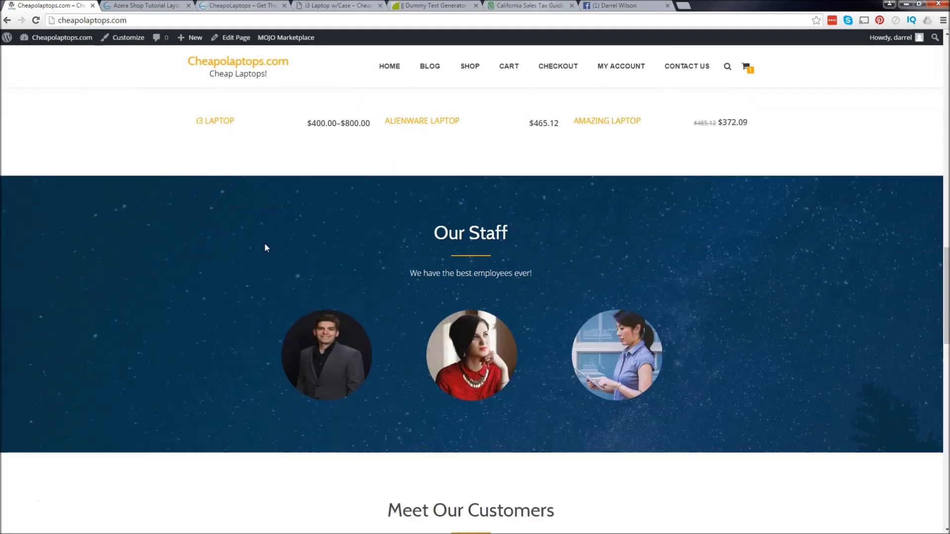
{"action": "scroll", "coordinate": [266, 247], "scroll_direction": "down", "scroll_amount": 18}
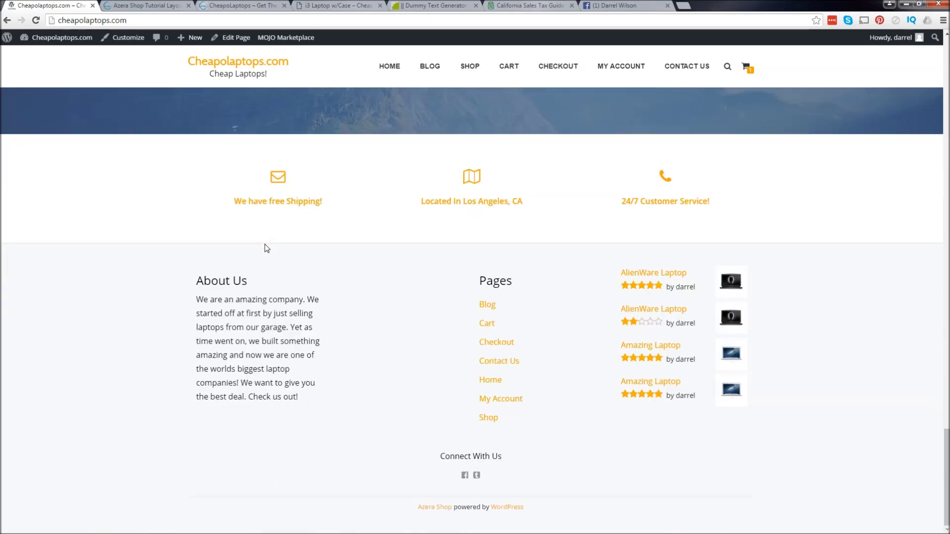
{"action": "left_click", "coordinate": [476, 65]}
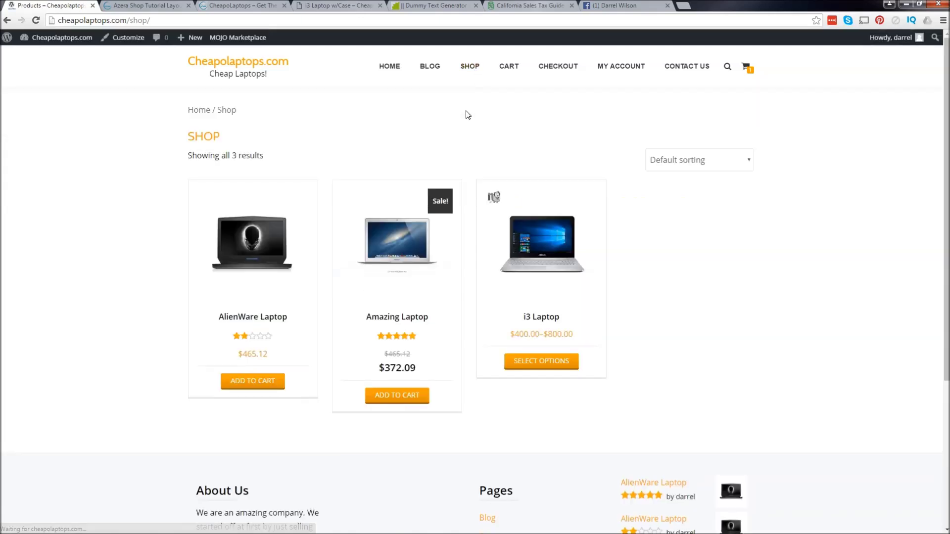
{"action": "left_click", "coordinate": [258, 236]}
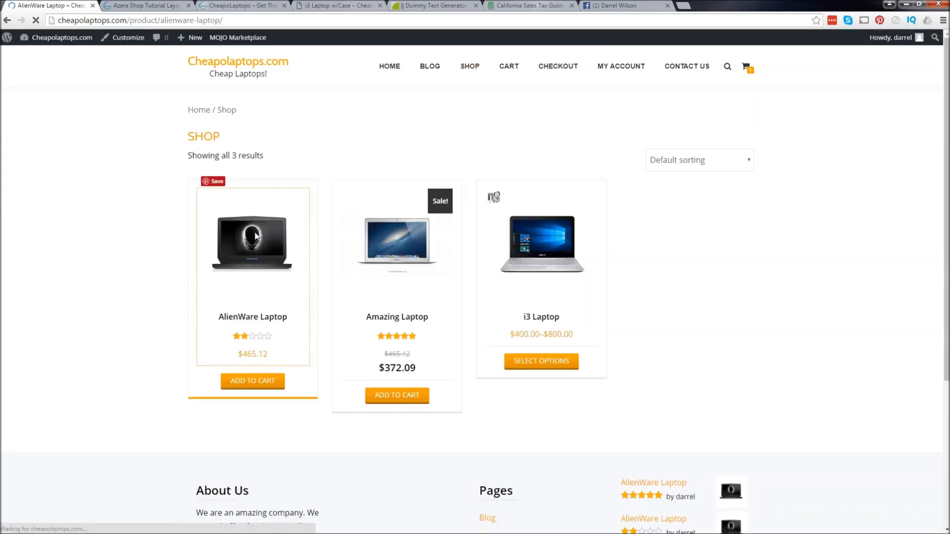
{"action": "key", "text": "alt+Left"}
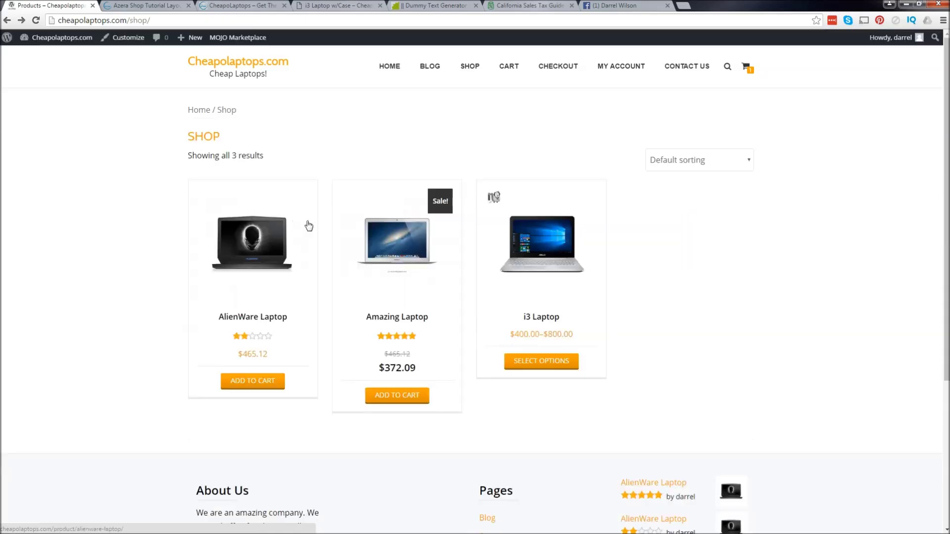
{"action": "left_click", "coordinate": [400, 246]}
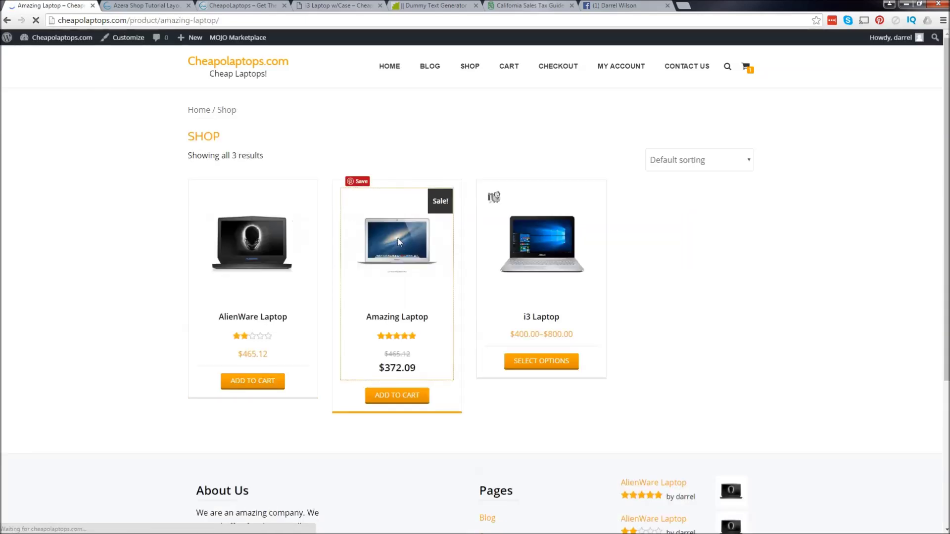
{"action": "key", "text": "alt+Left"}
{"action": "left_click", "coordinate": [547, 243]}
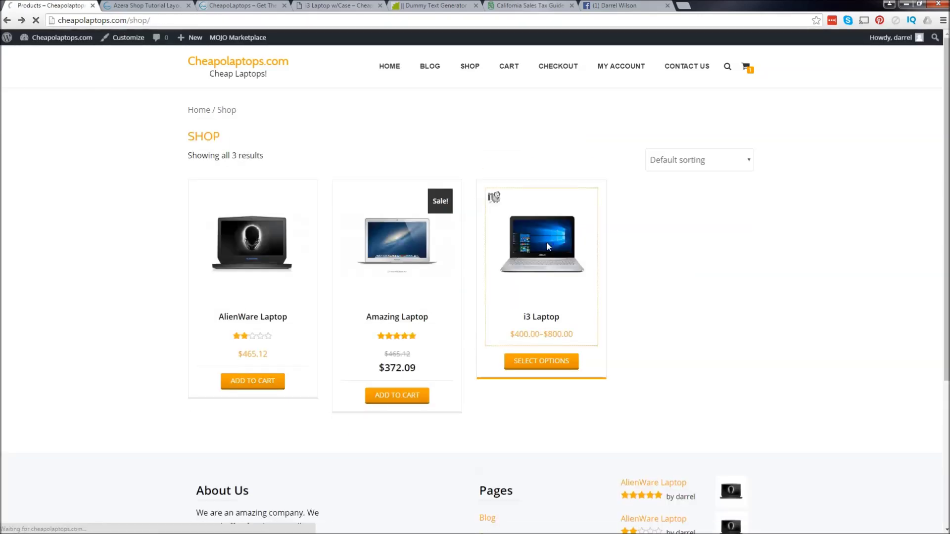
Return to the home page, scroll through it, and open the Customizer
{"action": "left_click", "coordinate": [387, 75]}
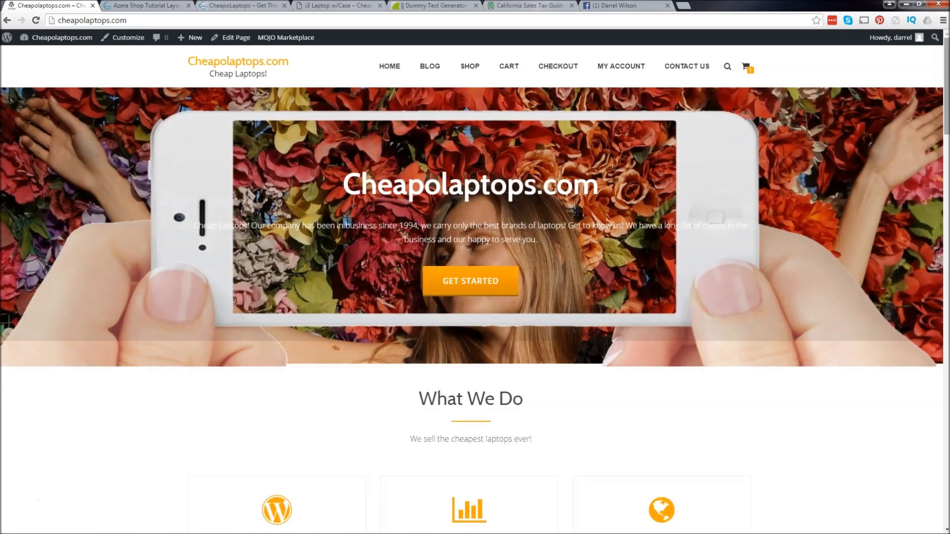
{"action": "scroll", "coordinate": [475, 297], "scroll_direction": "down", "scroll_amount": 15}
{"action": "scroll", "coordinate": [475, 297], "scroll_direction": "down", "scroll_amount": 15}
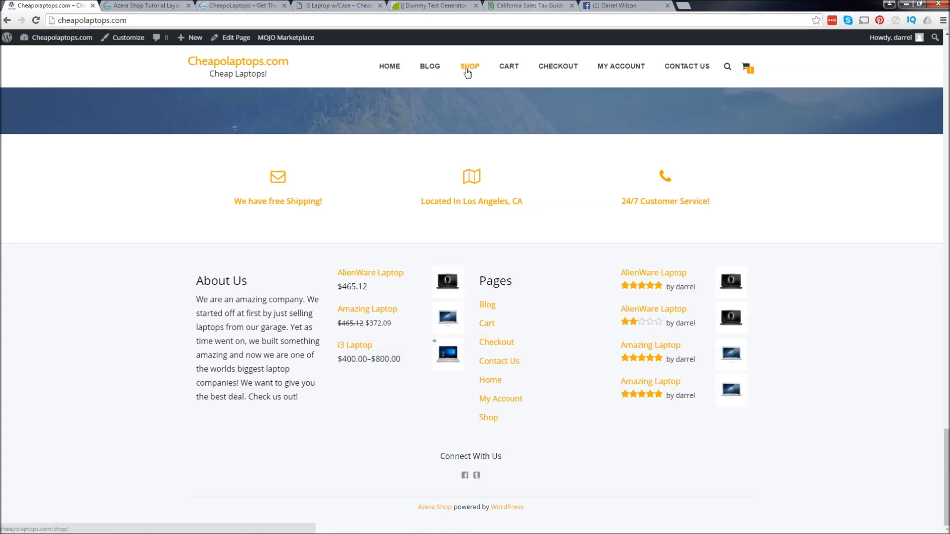
{"action": "scroll", "coordinate": [497, 182], "scroll_direction": "up", "scroll_amount": 20}
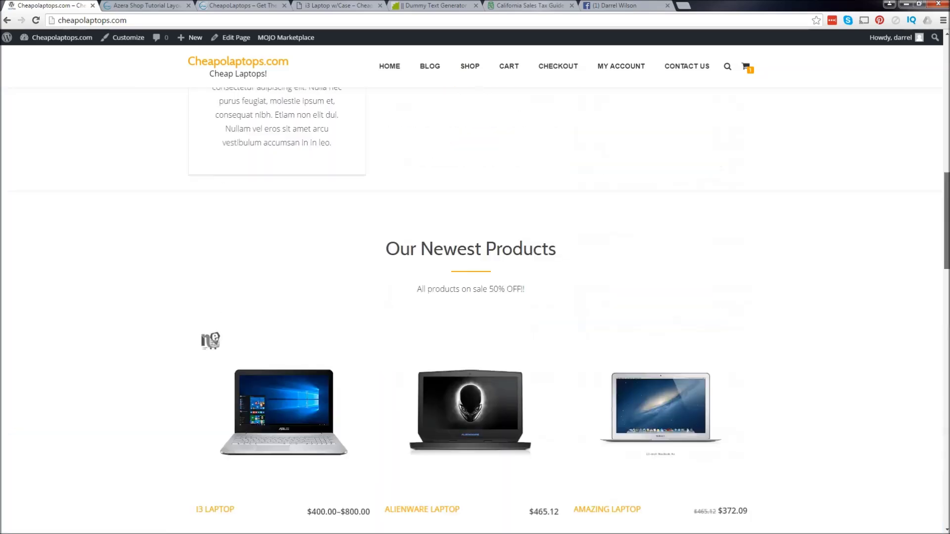
{"action": "scroll", "coordinate": [611, 94], "scroll_direction": "up", "scroll_amount": 10}
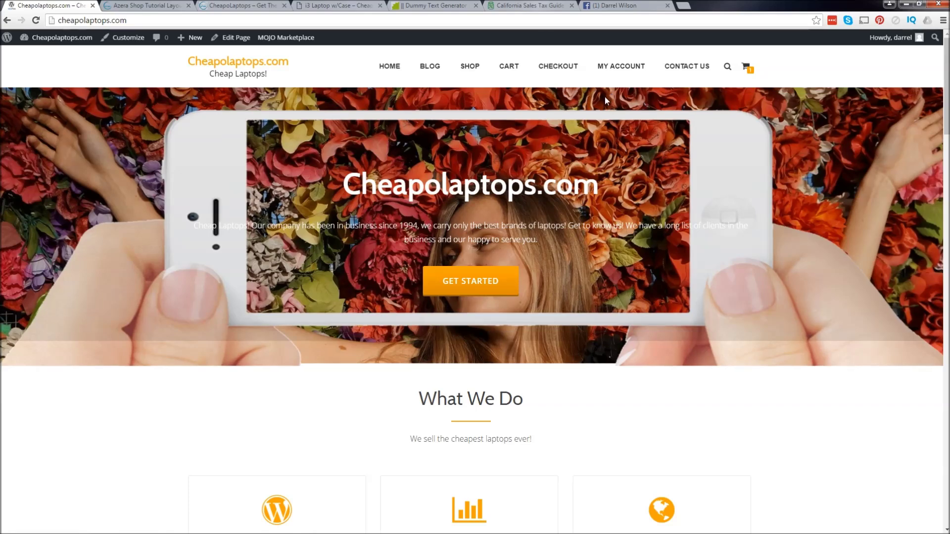
{"action": "left_click", "coordinate": [135, 40]}
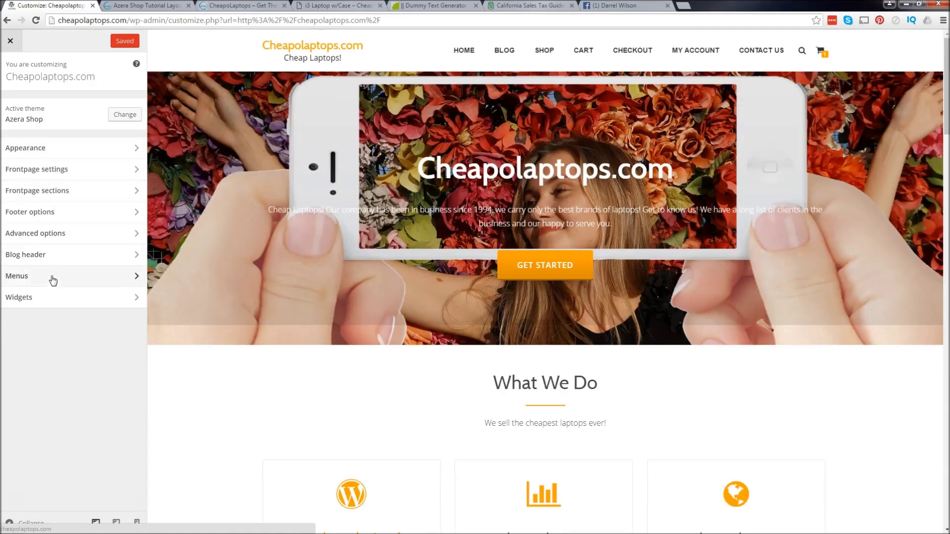
Relabel Menu 1's Shop item as 'Laptops', publish it, and list the addable menu items
{"action": "left_click", "coordinate": [52, 276]}
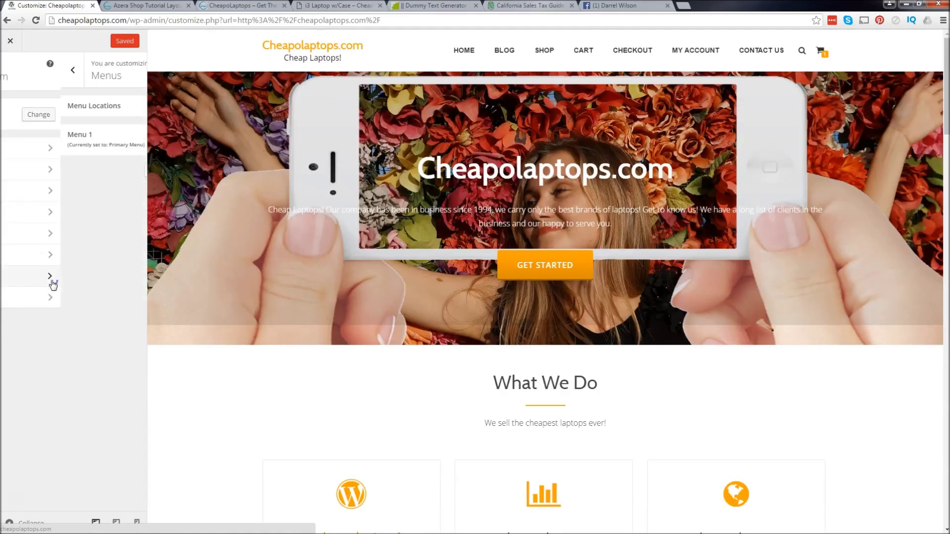
{"action": "left_click", "coordinate": [84, 143]}
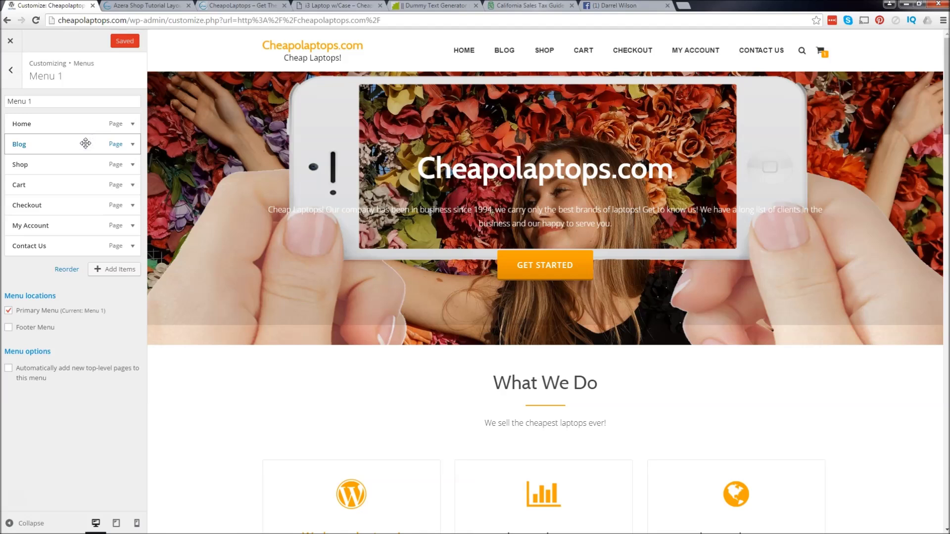
{"action": "left_click", "coordinate": [132, 166]}
{"action": "left_click_drag", "start_coordinate": [58, 195], "coordinate": [2, 197]}
{"action": "type", "text": "Laptops!"}
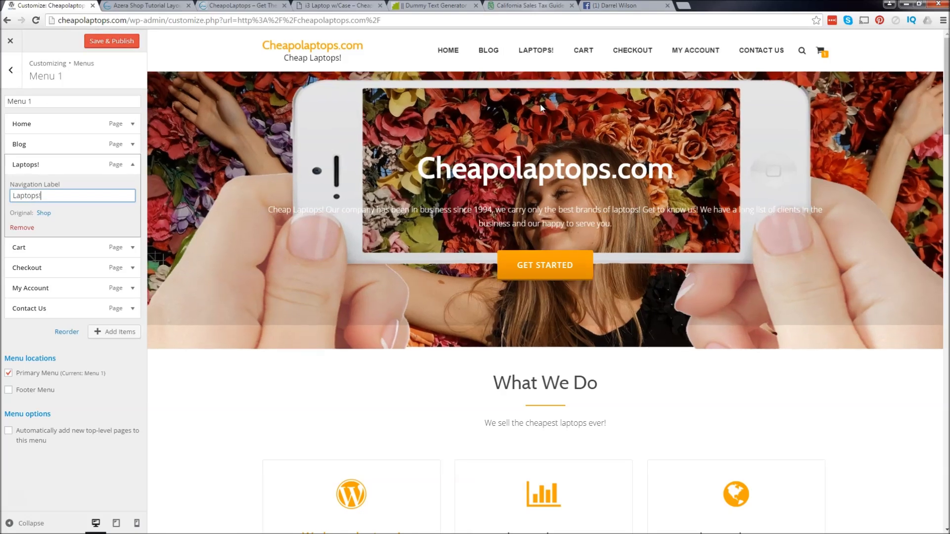
{"action": "key", "text": "BackSpace"}
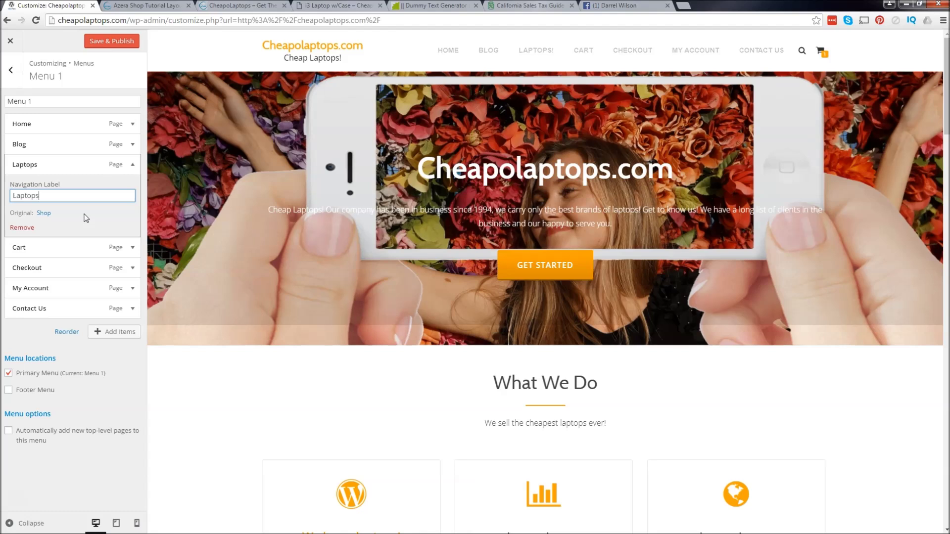
{"action": "left_click", "coordinate": [114, 42]}
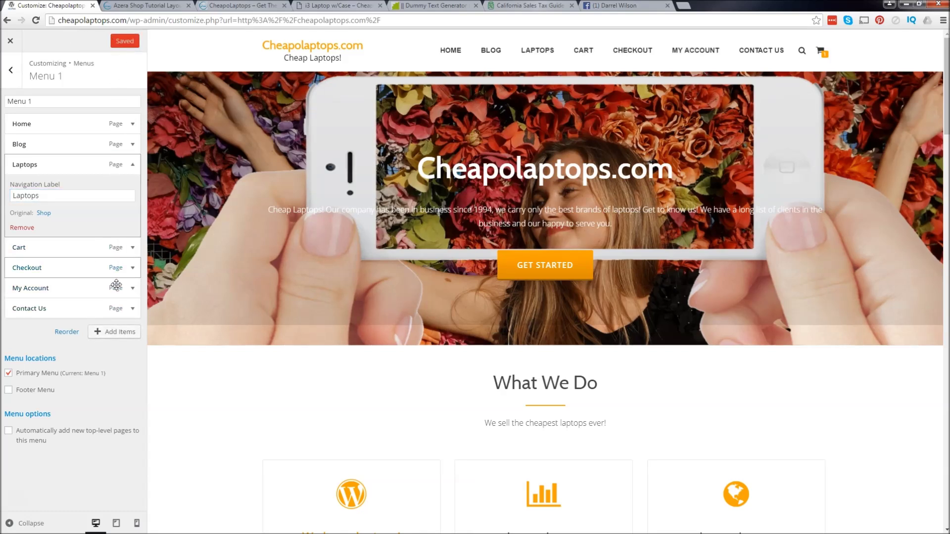
{"action": "left_click", "coordinate": [119, 334]}
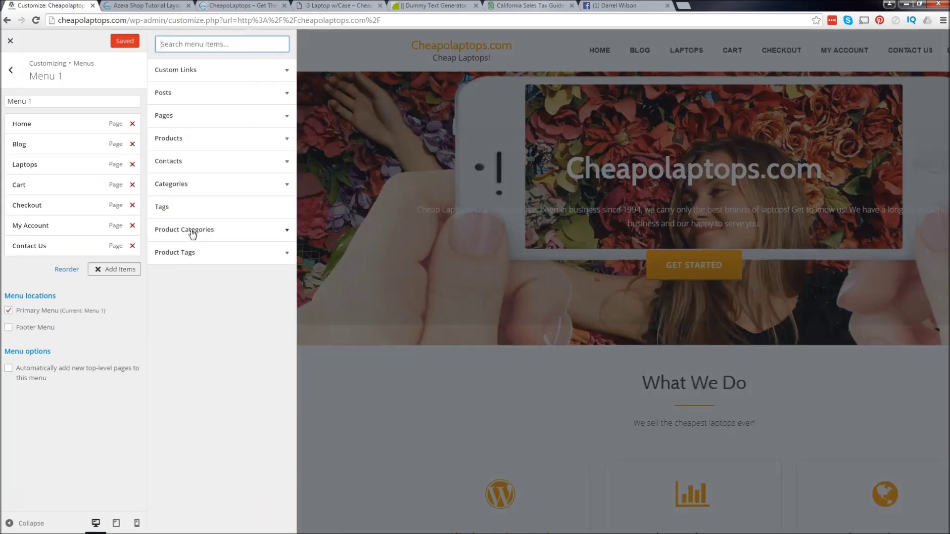
Add the Amazing Laptops, Alienware Laptops and i3 laptop product categories to Menu 1
{"action": "left_click", "coordinate": [192, 233]}
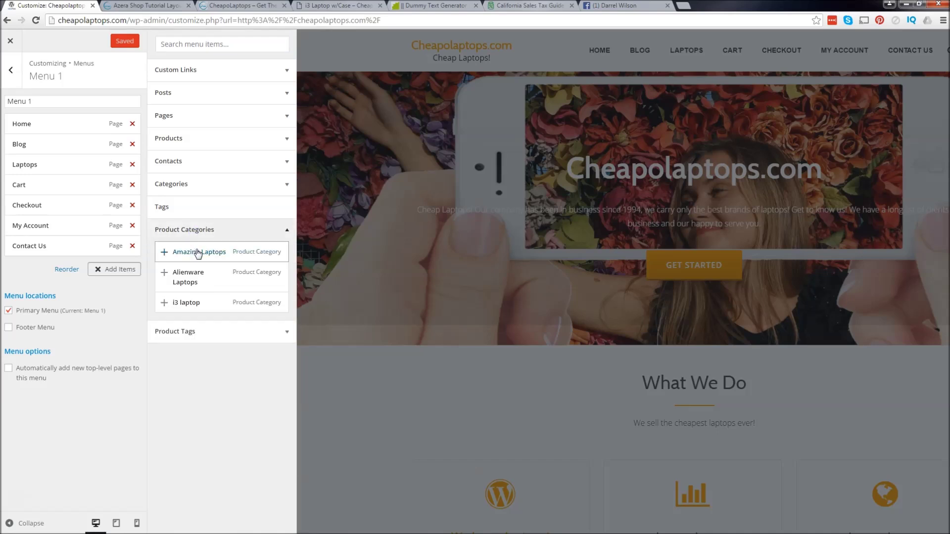
{"action": "left_click", "coordinate": [163, 252]}
{"action": "left_click", "coordinate": [164, 272]}
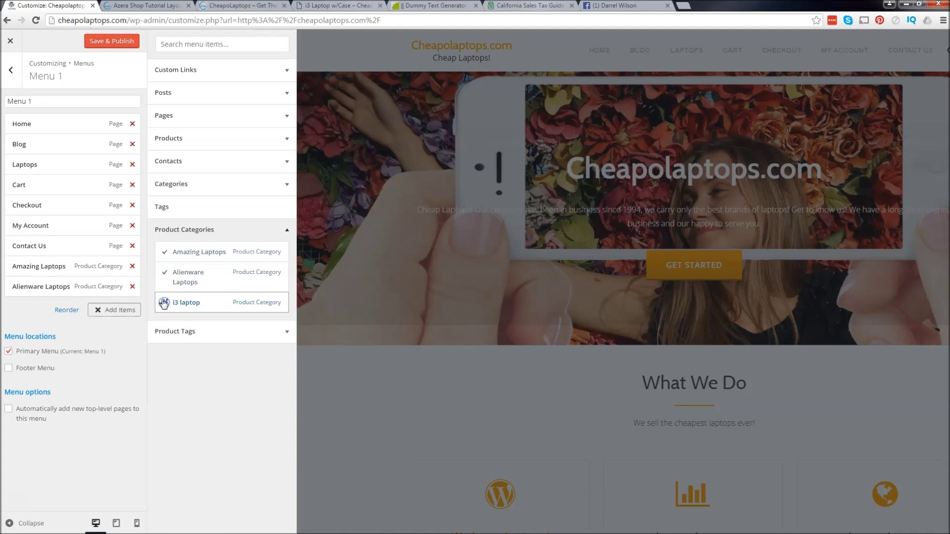
{"action": "left_click", "coordinate": [164, 303]}
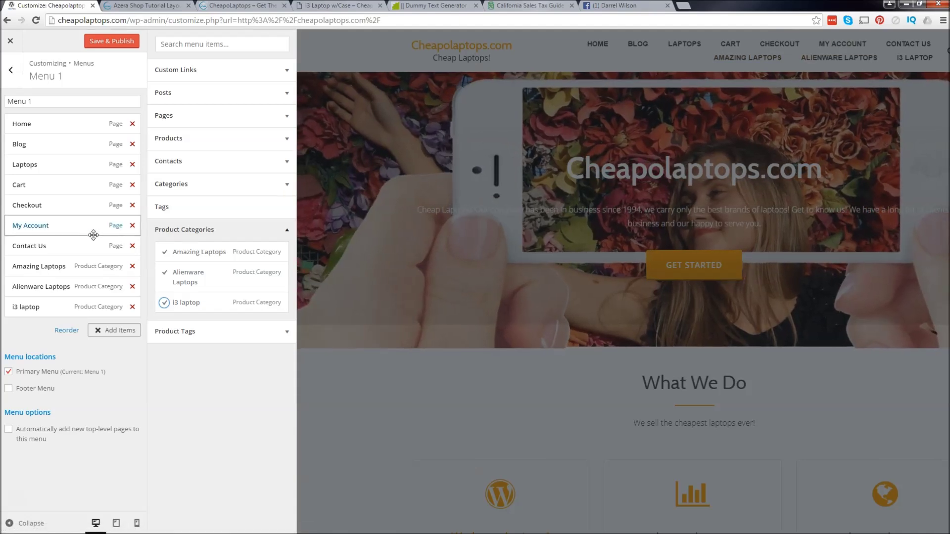
Nest the categories under Laptops, with i3 laptop beneath Alienware Laptops, and publish
{"action": "left_click_drag", "start_coordinate": [48, 268], "coordinate": [53, 183]}
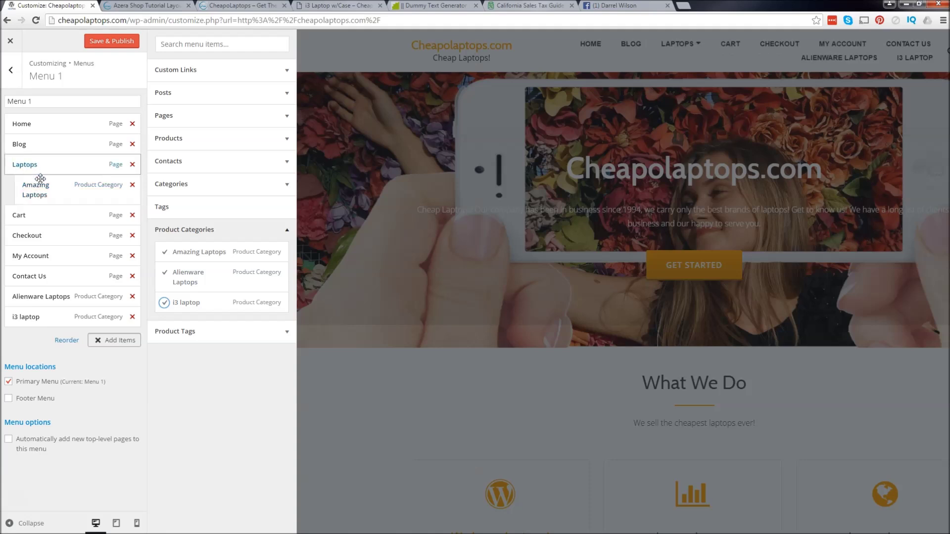
{"action": "left_click_drag", "start_coordinate": [59, 300], "coordinate": [64, 221]}
{"action": "left_click_drag", "start_coordinate": [58, 324], "coordinate": [73, 246]}
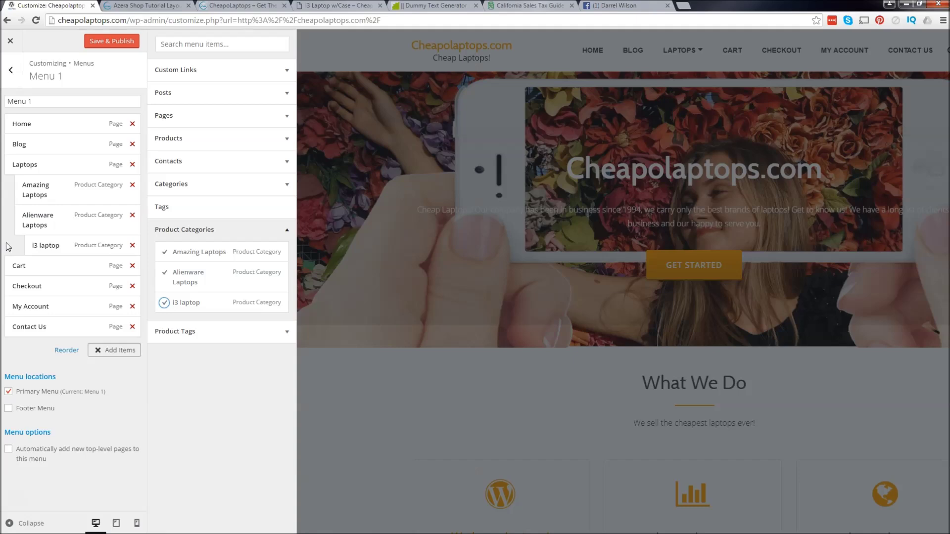
{"action": "left_click", "coordinate": [105, 42]}
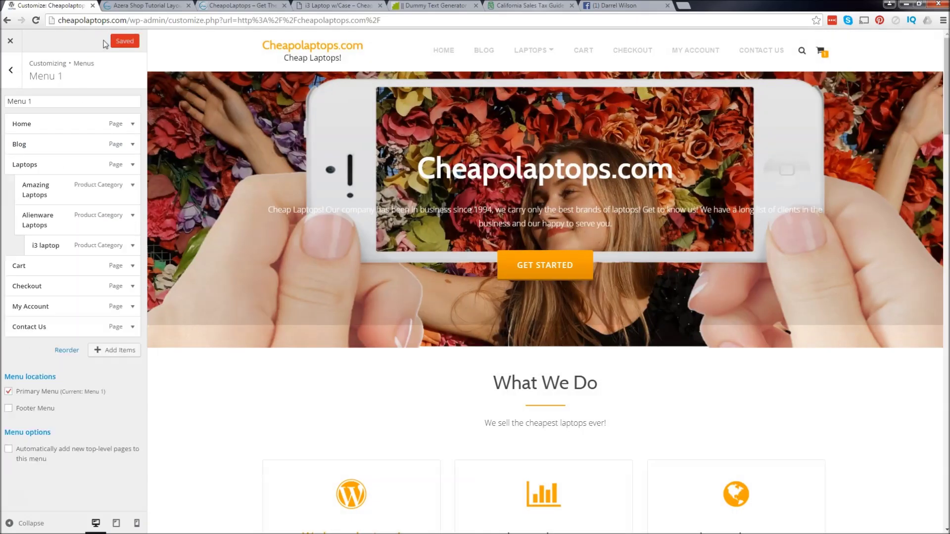
Leave the Customizer, check the Laptops dropdown categories live, go Home, and open a new tab
{"action": "left_click", "coordinate": [10, 41]}
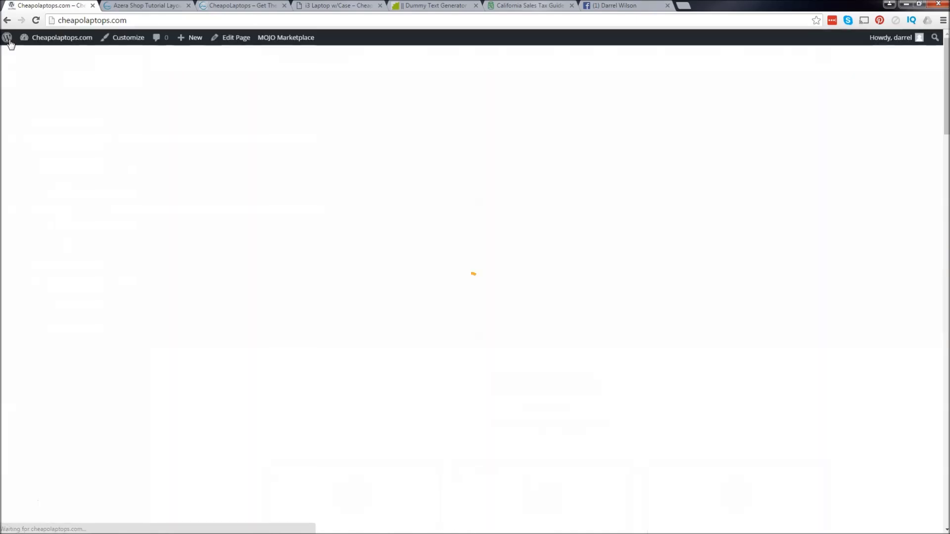
{"action": "mouse_move", "coordinate": [10, 43]}
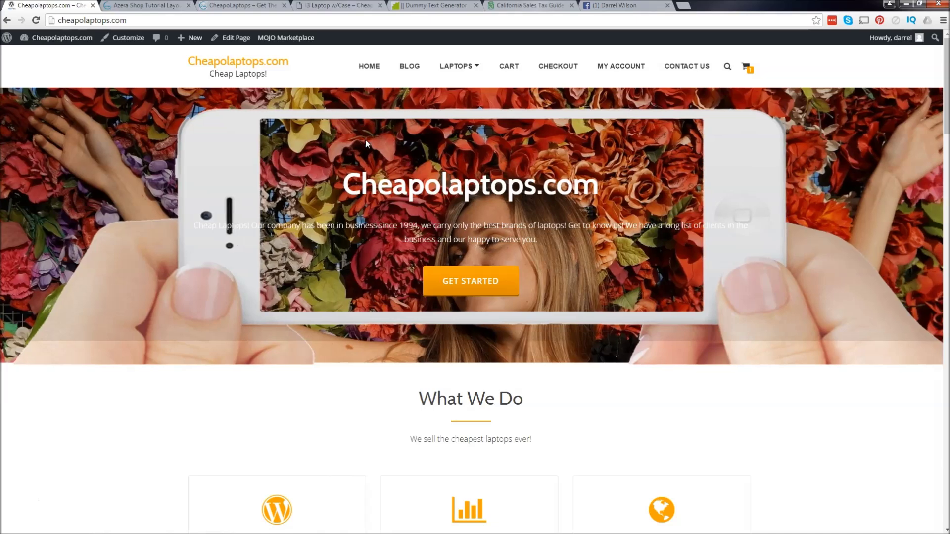
{"action": "mouse_move", "coordinate": [454, 71]}
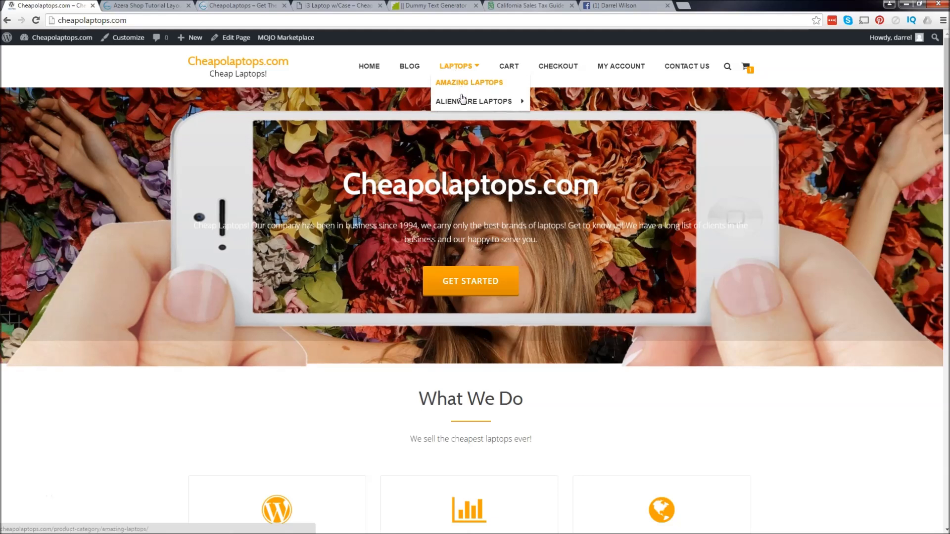
{"action": "mouse_move", "coordinate": [463, 100]}
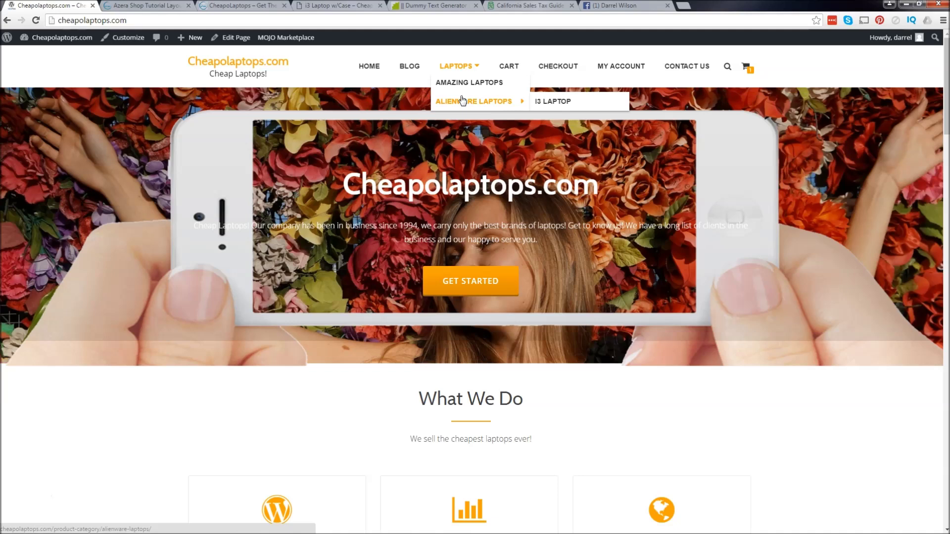
{"action": "left_click", "coordinate": [372, 68]}
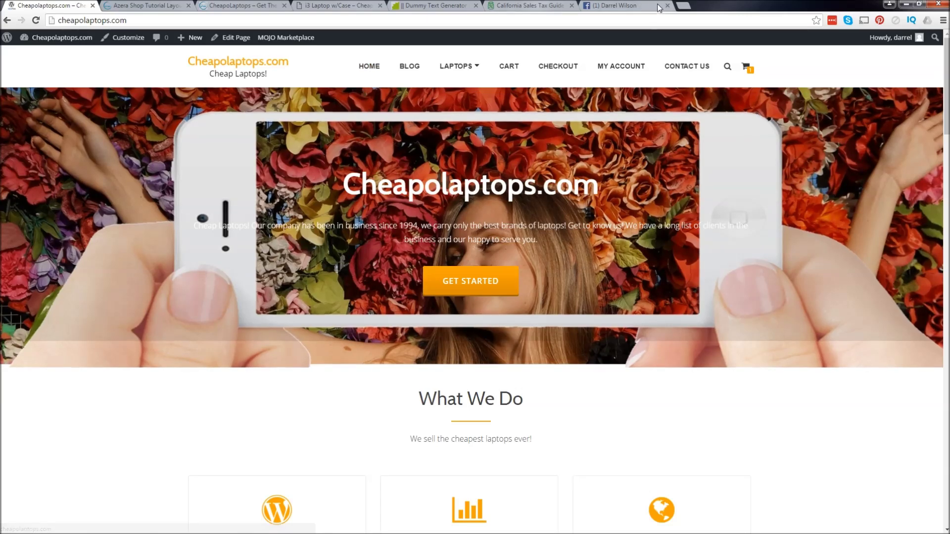
{"action": "left_click", "coordinate": [684, 6]}
Go to Google and run the earlier 'logomkr' search suggestion
{"action": "type", "text": "g"}
{"action": "key", "text": "Return"}
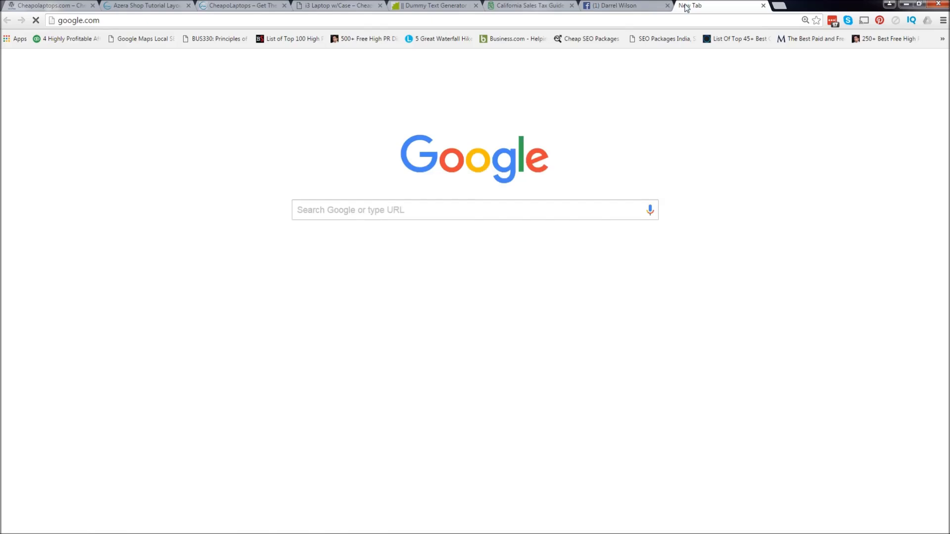
{"action": "type", "text": "lo"}
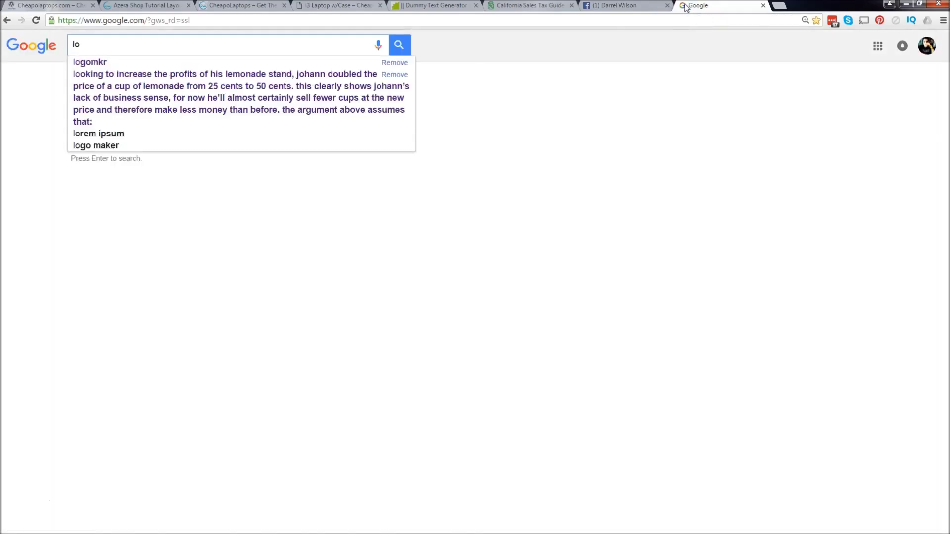
{"action": "key", "text": "Down"}
{"action": "key", "text": "Return"}
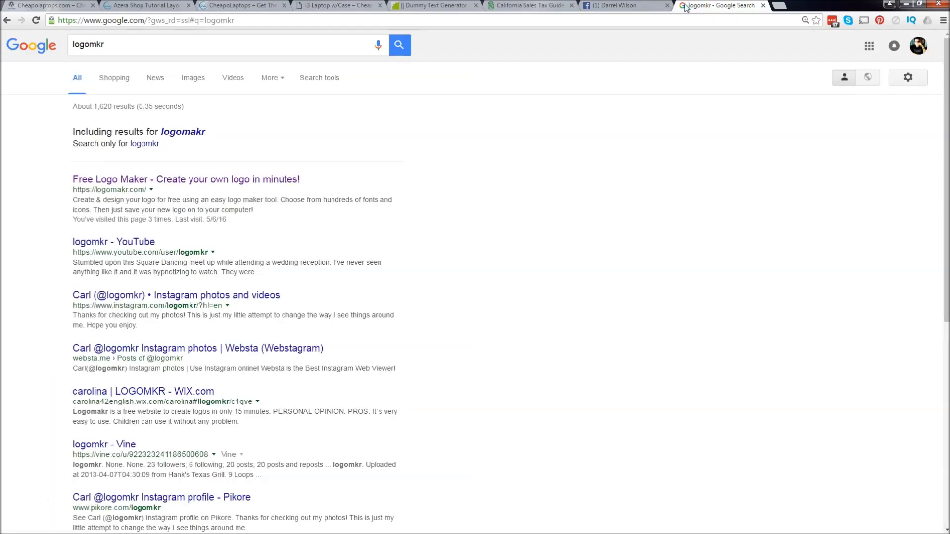
Correct the search to 'logomakr' and open the logomakr.com Free Logo Maker result
{"action": "left_click", "coordinate": [113, 44]}
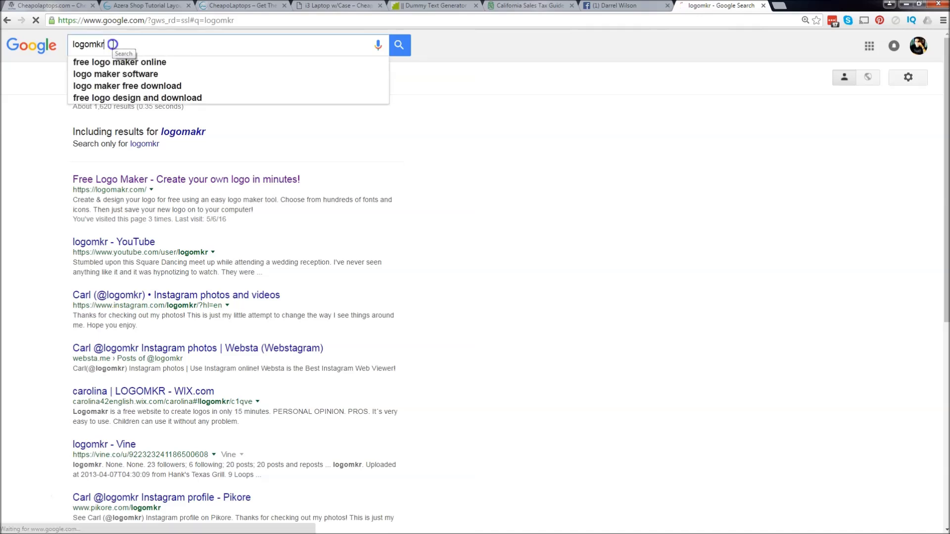
{"action": "key", "text": "BackSpace"}
{"action": "key", "text": "BackSpace"}
{"action": "type", "text": "akr"}
{"action": "key", "text": "Return"}
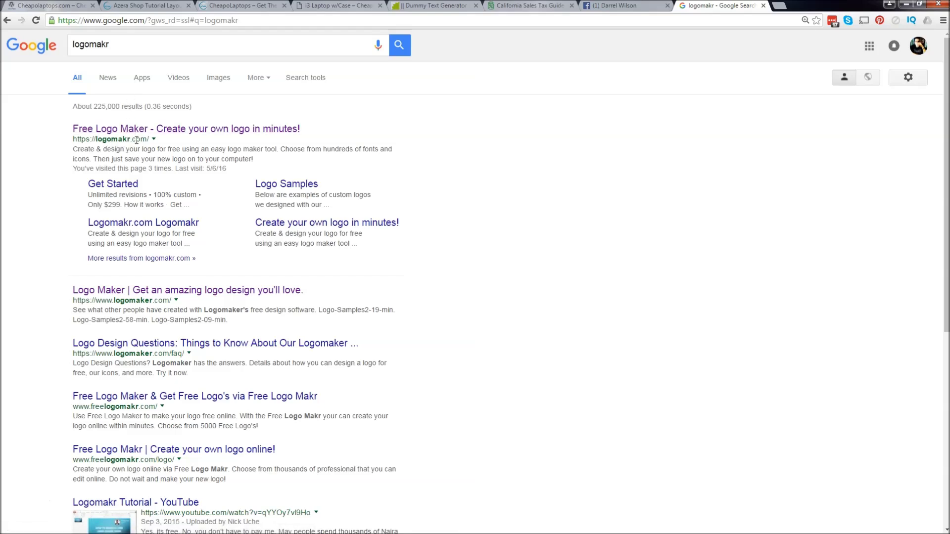
{"action": "left_click", "coordinate": [139, 130]}
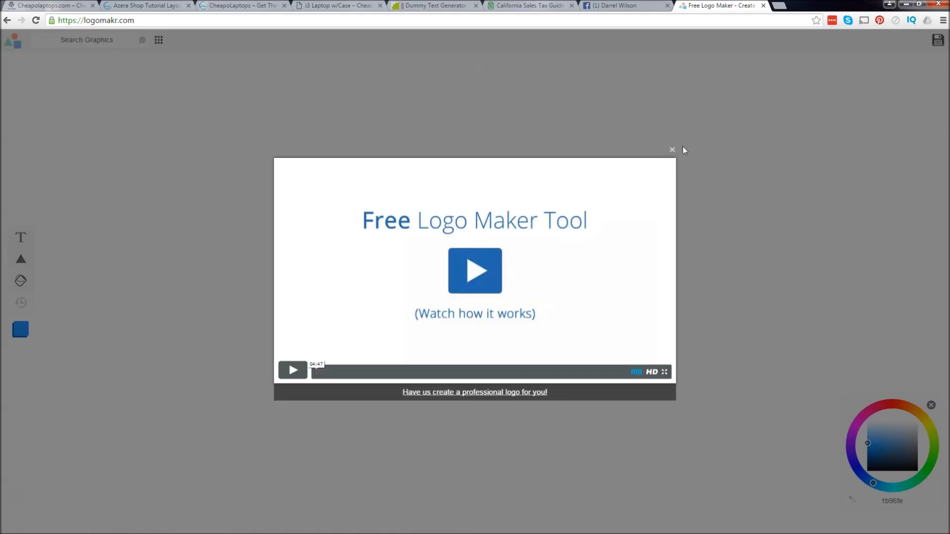
Dismiss the intro video and add a computer monitor icon from a 'computer' graphics search
{"action": "left_click", "coordinate": [672, 150]}
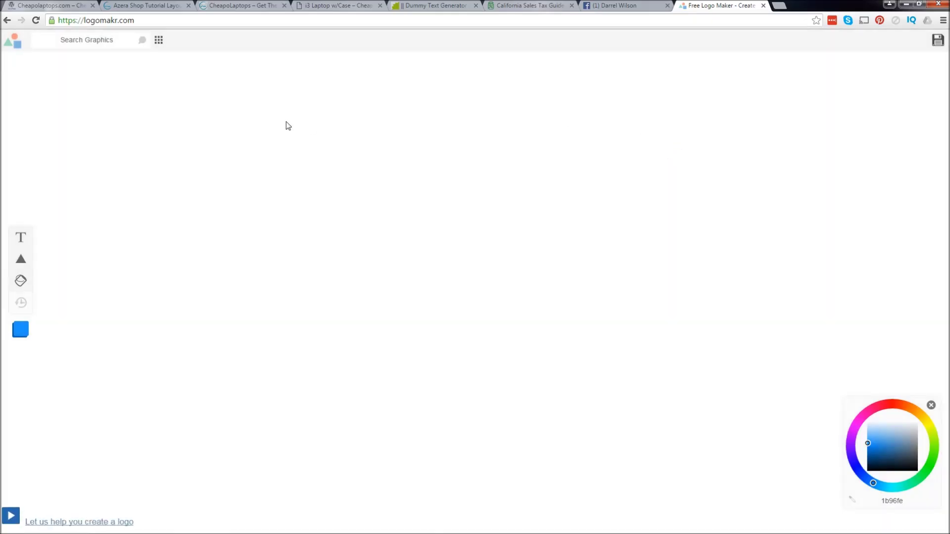
{"action": "left_click", "coordinate": [96, 39]}
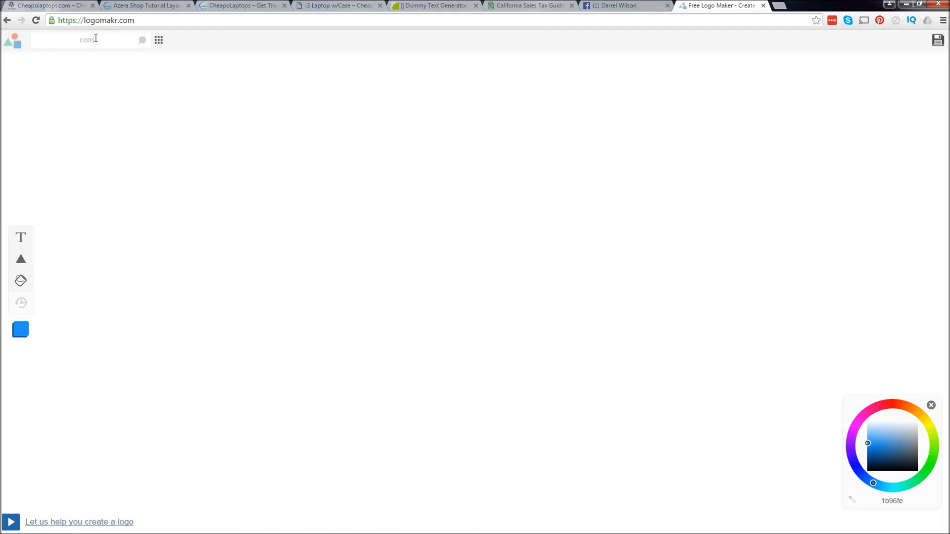
{"action": "key", "text": "Return"}
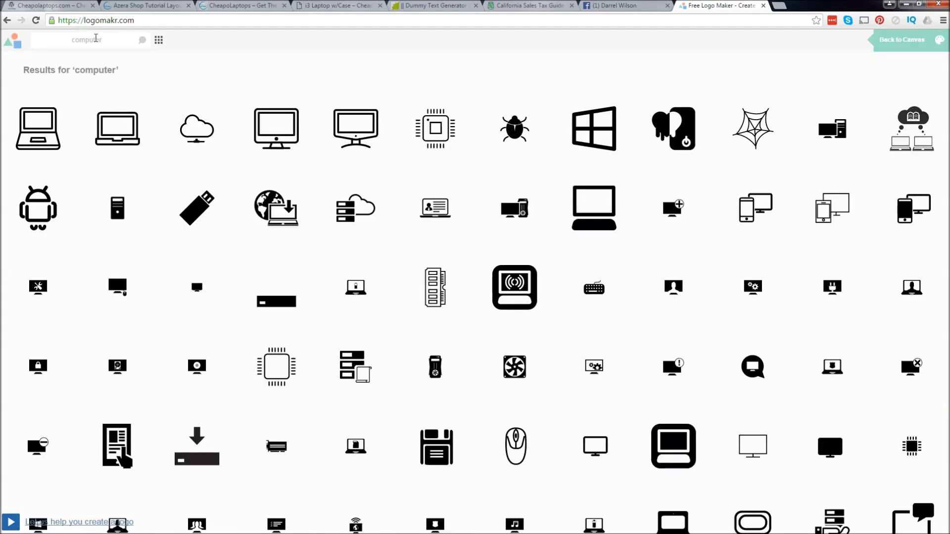
{"action": "left_click", "coordinate": [287, 137]}
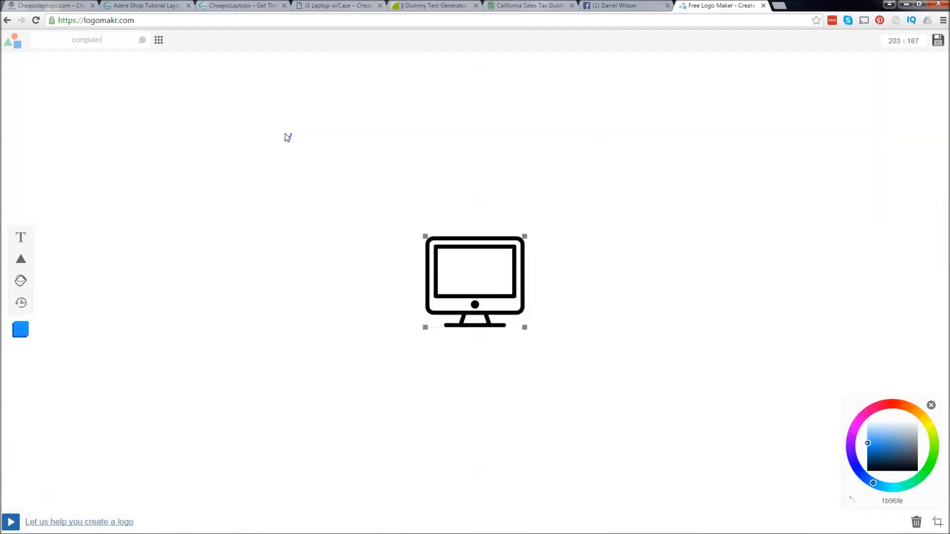
Add a text box below the icon reading 'CheapoLaptops'
{"action": "left_click", "coordinate": [23, 241]}
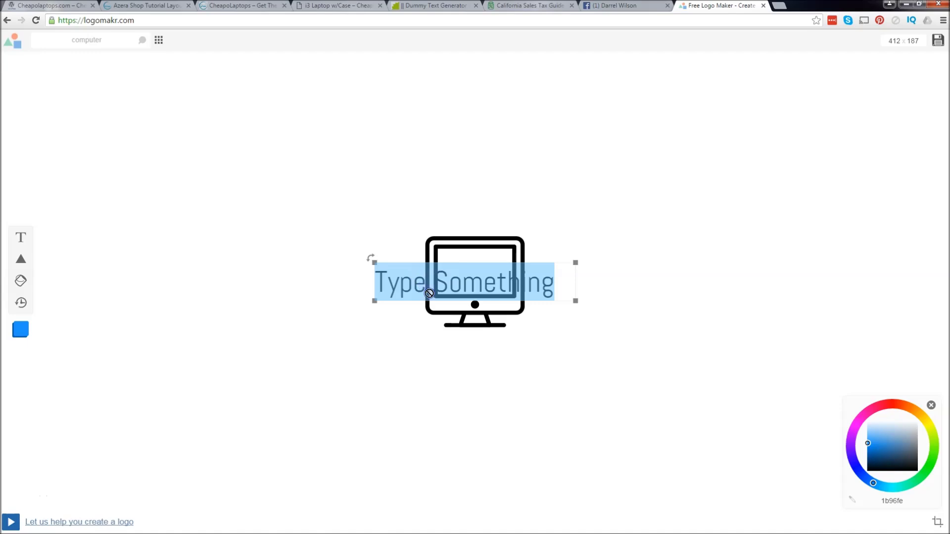
{"action": "left_click", "coordinate": [556, 336]}
{"action": "left_click_drag", "start_coordinate": [552, 292], "coordinate": [542, 351]}
{"action": "double_click", "coordinate": [539, 348]}
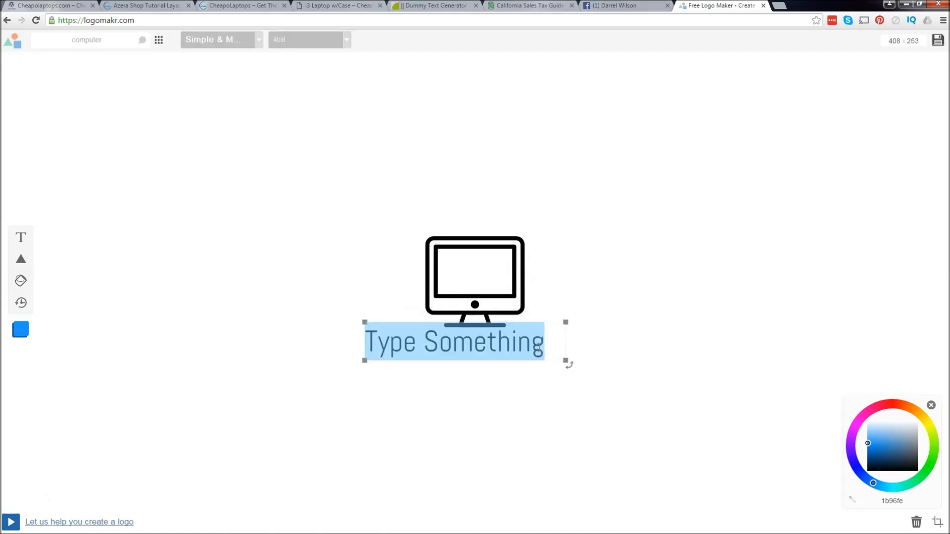
{"action": "type", "text": "CheapoL"}
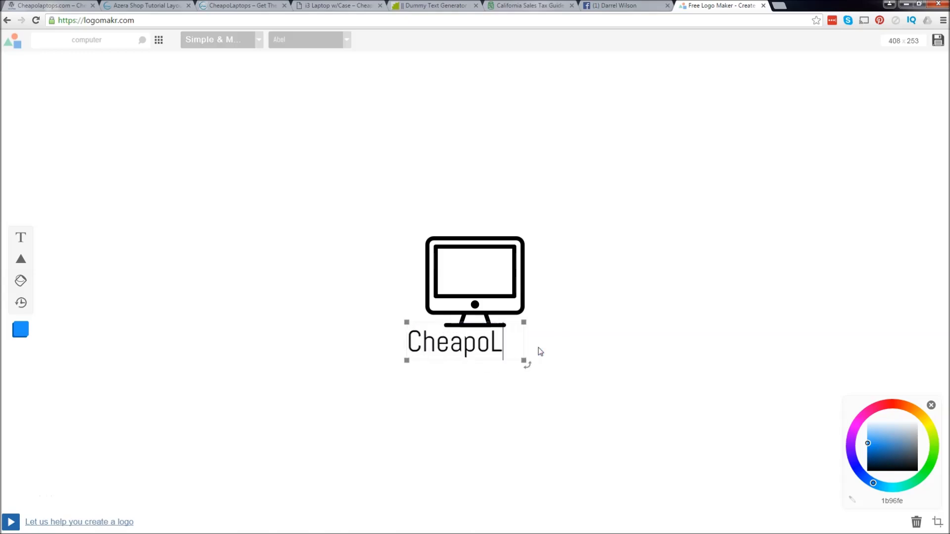
{"action": "type", "text": "Aptops"}
{"action": "left_click", "coordinate": [478, 346]}
{"action": "key", "text": "BackSpace"}
{"action": "type", "text": "aptops"}
{"action": "left_click_drag", "start_coordinate": [552, 346], "coordinate": [384, 346]}
{"action": "left_click", "coordinate": [452, 346]}
{"action": "left_click", "coordinate": [538, 346]}
{"action": "double_click", "coordinate": [537, 346]}
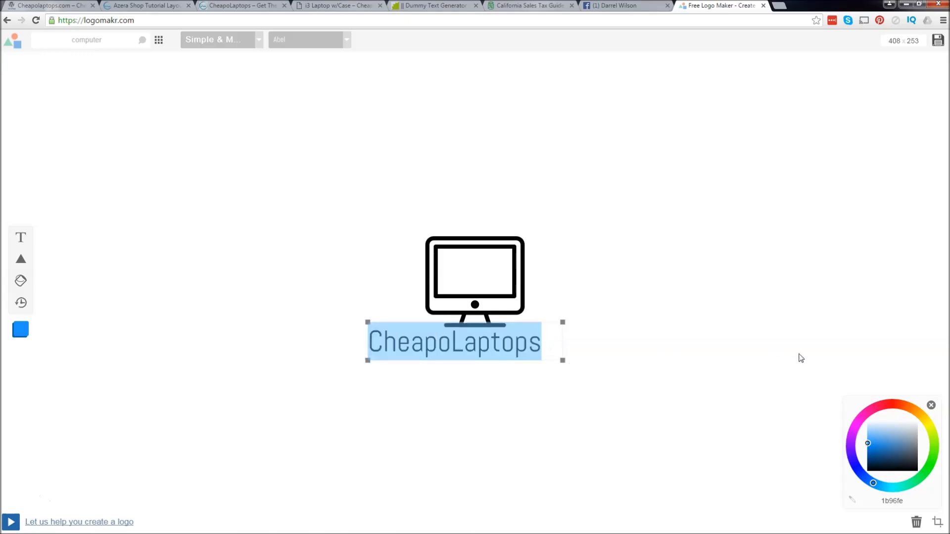
Make the text magenta and the icon orange, overlap them, and save as LogoMakr.png
{"action": "left_click", "coordinate": [859, 433]}
{"action": "left_click_drag", "start_coordinate": [497, 349], "coordinate": [521, 348]}
{"action": "left_click", "coordinate": [522, 291]}
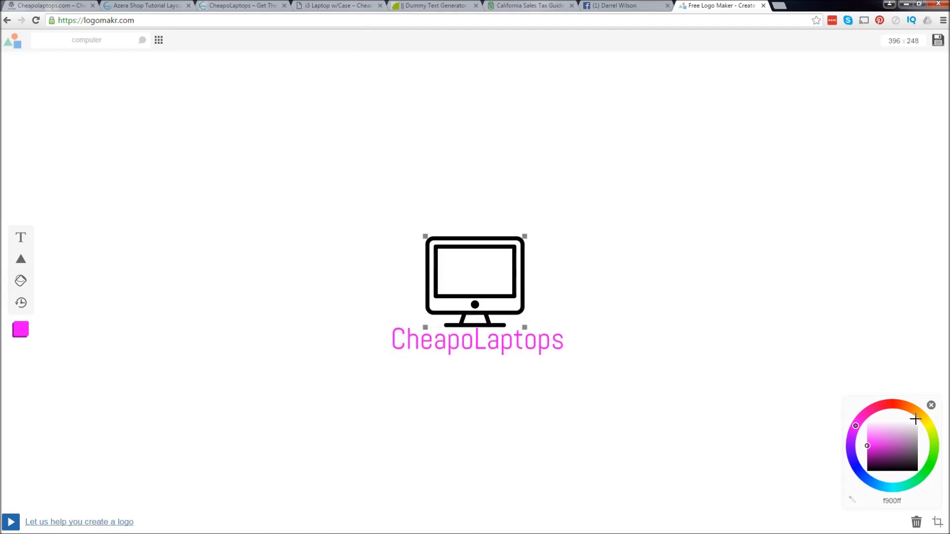
{"action": "left_click", "coordinate": [915, 419]}
{"action": "left_click", "coordinate": [770, 322]}
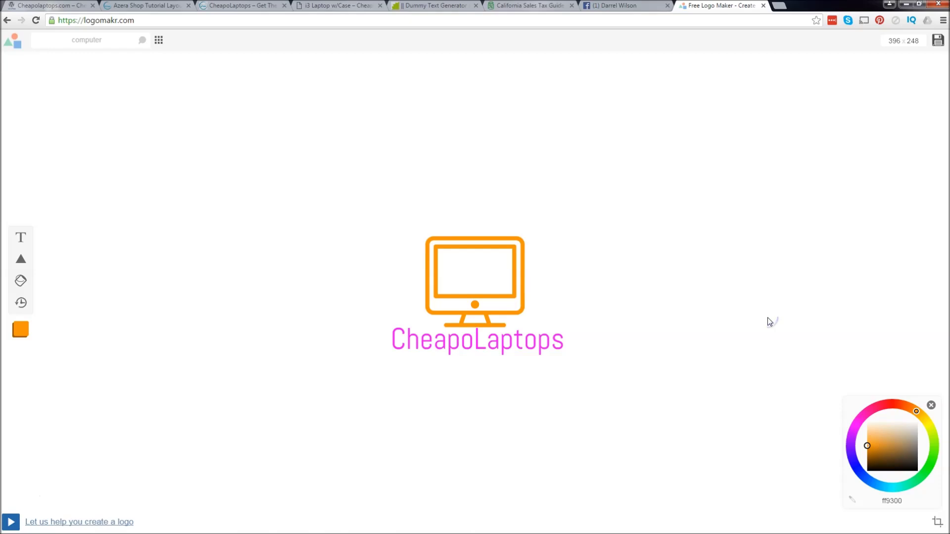
{"action": "left_click_drag", "start_coordinate": [563, 328], "coordinate": [558, 264]}
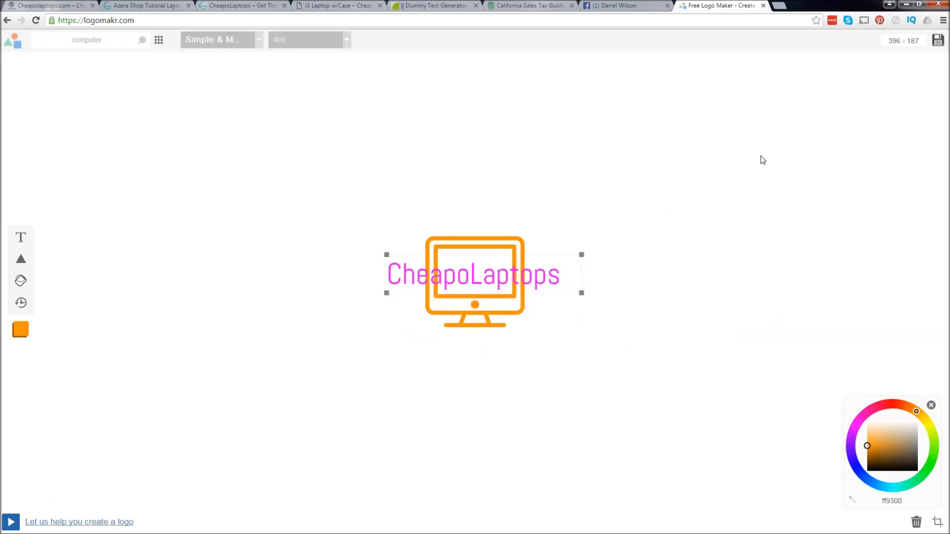
{"action": "left_click", "coordinate": [938, 40]}
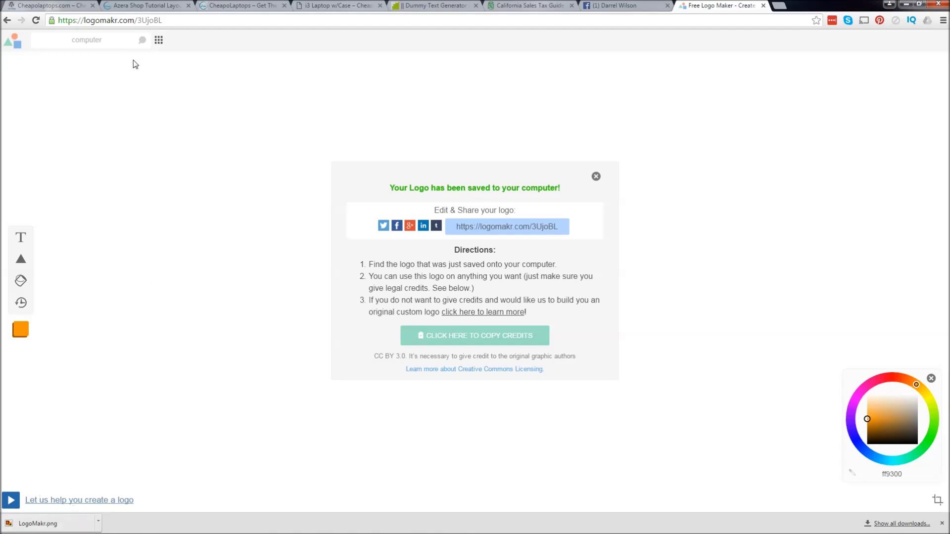
{"action": "left_click", "coordinate": [596, 177]}
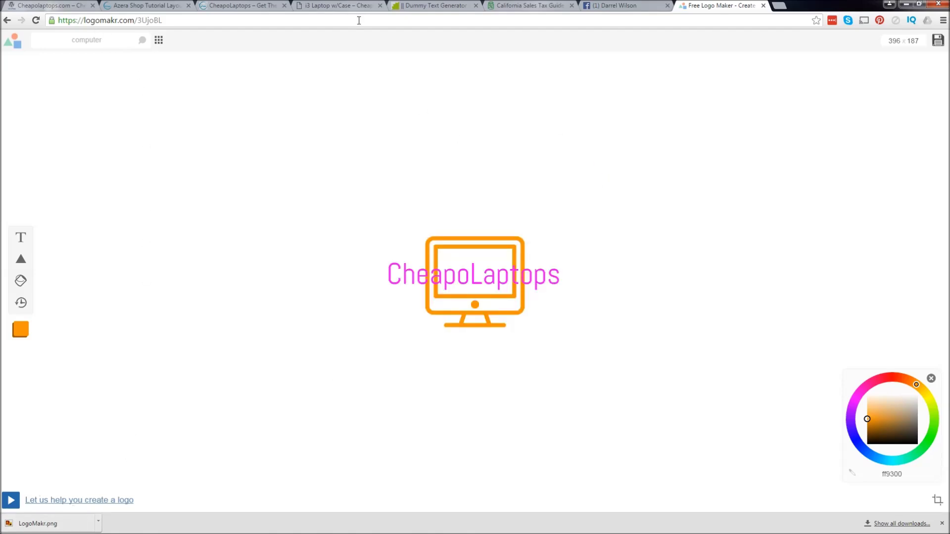
Return to the Cheapolaptops site and open the Customizer's Appearance general options
{"action": "left_click", "coordinate": [51, 6]}
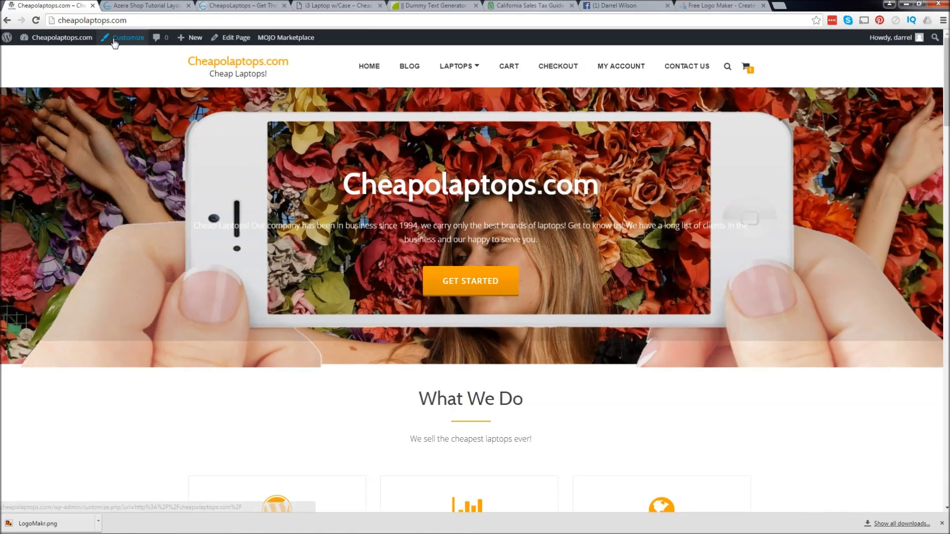
{"action": "left_click", "coordinate": [114, 39]}
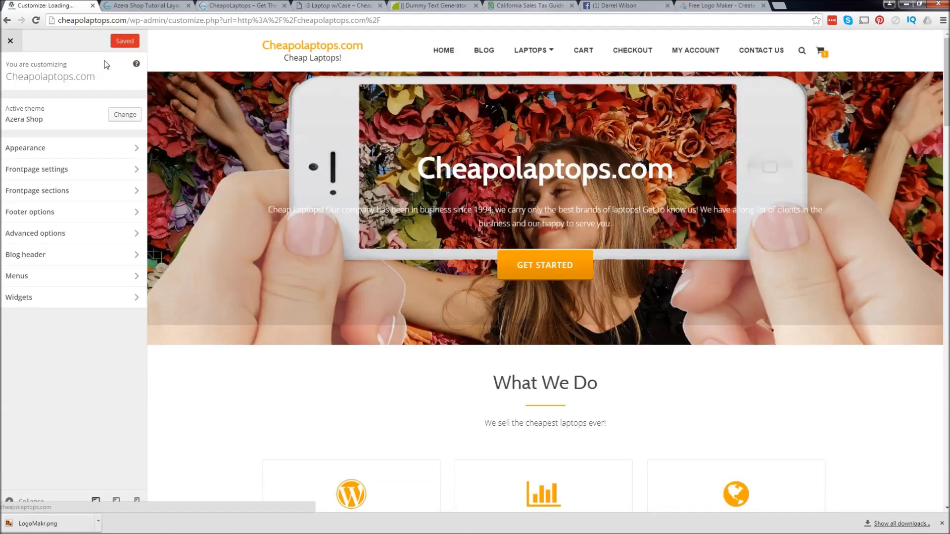
{"action": "left_click", "coordinate": [67, 152]}
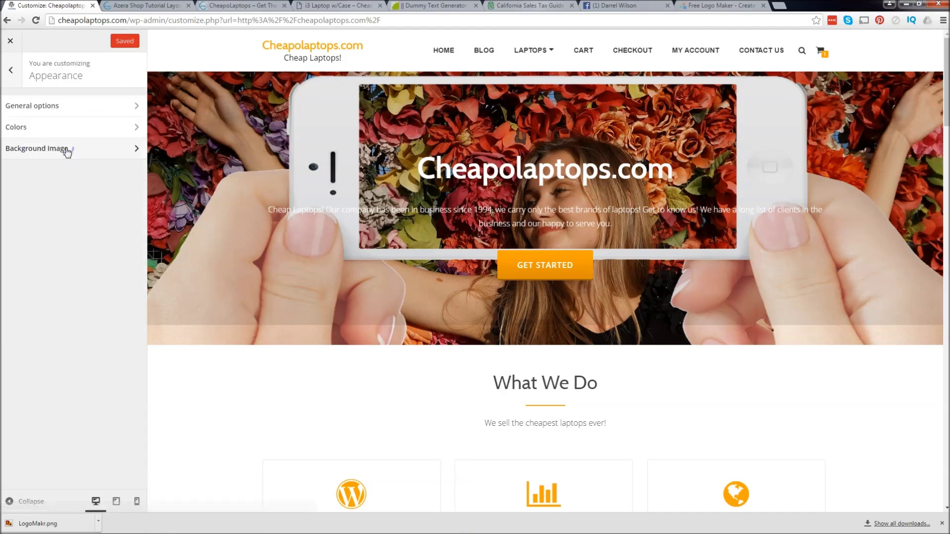
{"action": "left_click", "coordinate": [70, 110]}
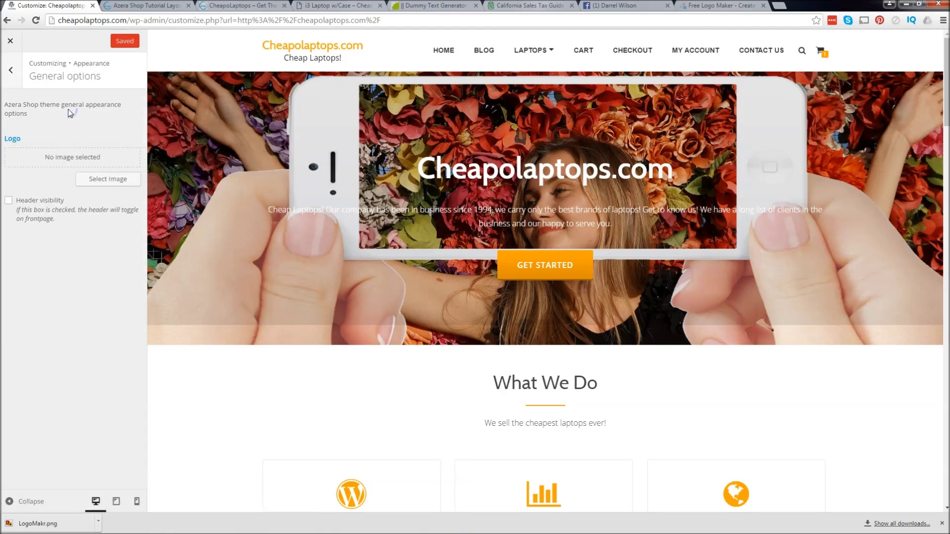
Upload LogoMakr.png from Downloads as the site logo, publish, and close the Customizer
{"action": "left_click", "coordinate": [103, 182]}
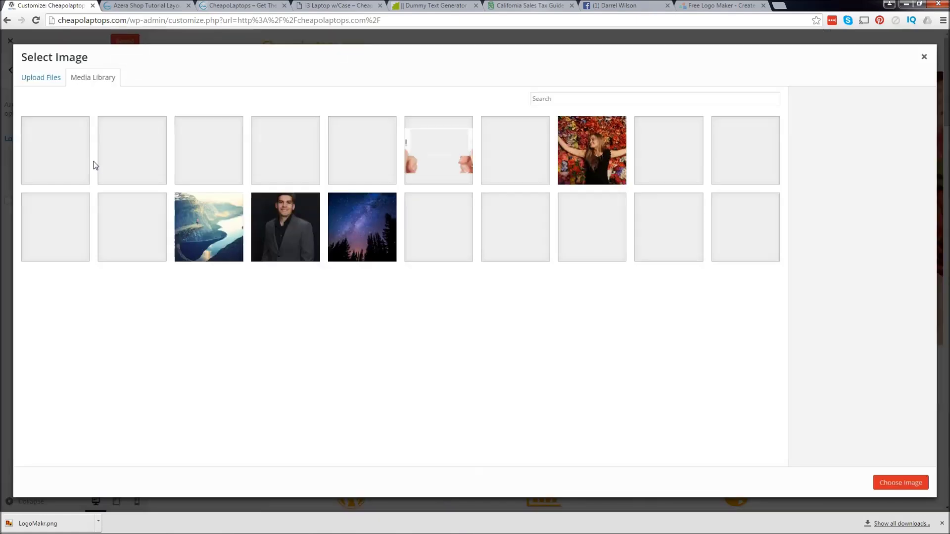
{"action": "left_click", "coordinate": [59, 80]}
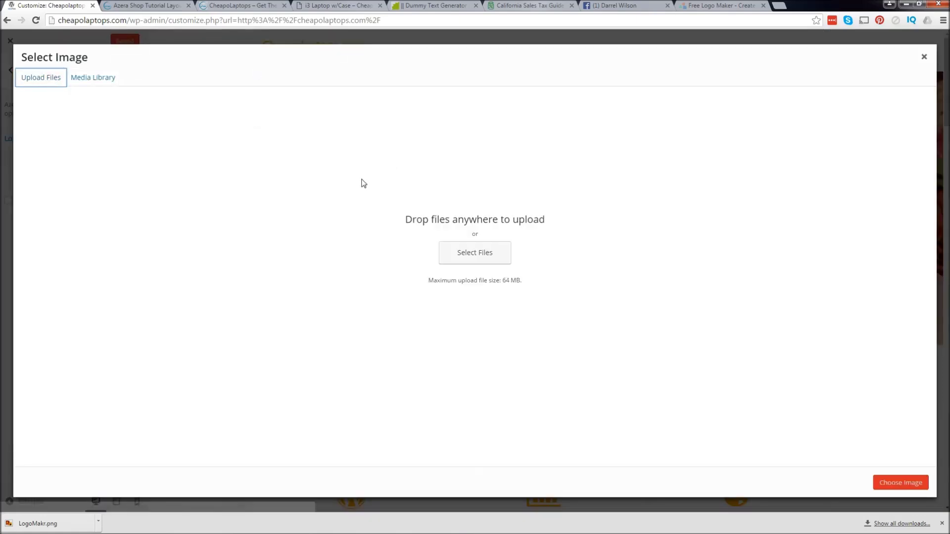
{"action": "left_click", "coordinate": [458, 254]}
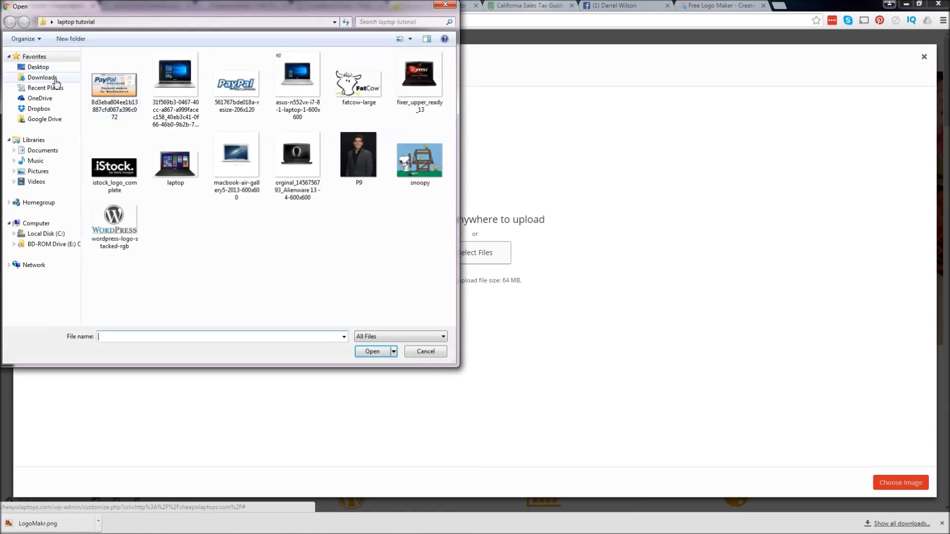
{"action": "left_click", "coordinate": [57, 81]}
{"action": "double_click", "coordinate": [114, 239]}
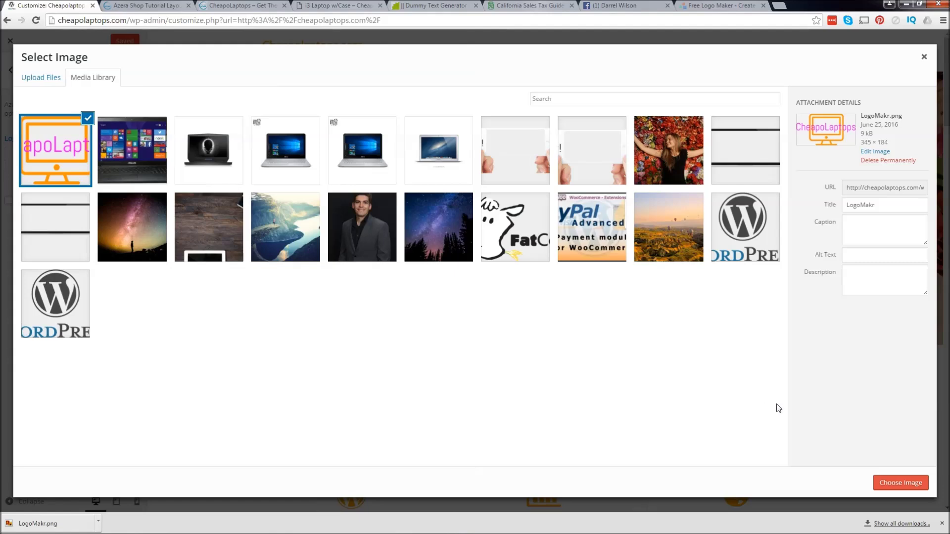
{"action": "left_click", "coordinate": [899, 482]}
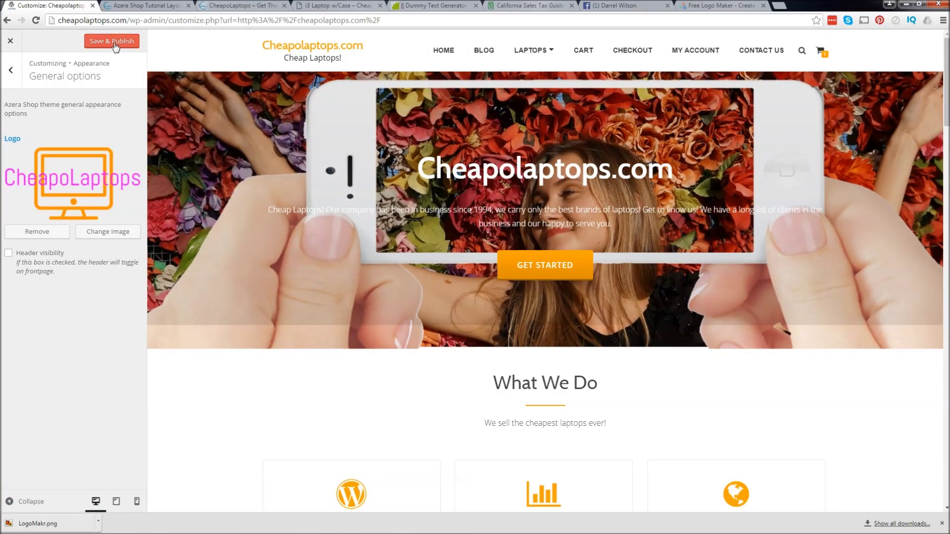
{"action": "left_click", "coordinate": [115, 43]}
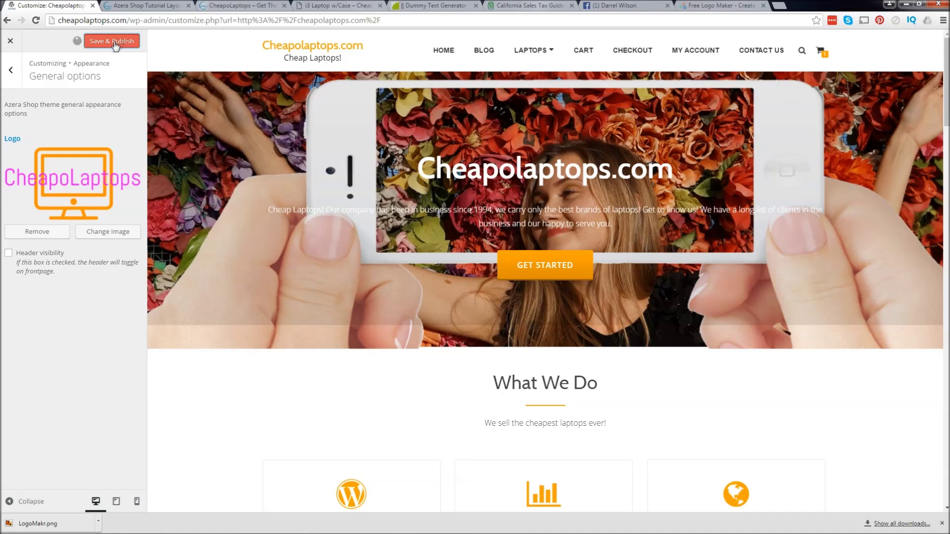
{"action": "left_click", "coordinate": [9, 42]}
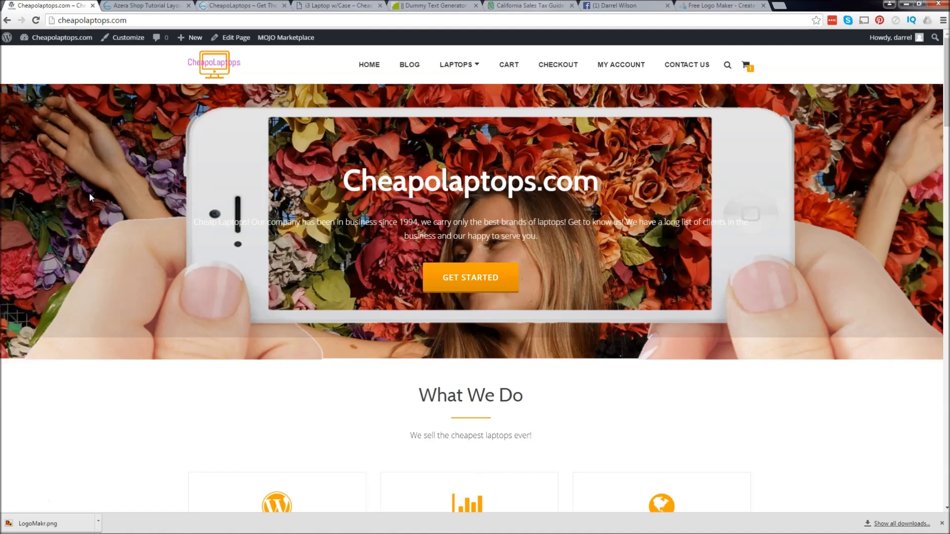
Go to the cheapolaptops.com admin Dashboard through the admin bar's site menu
{"action": "mouse_move", "coordinate": [59, 38]}
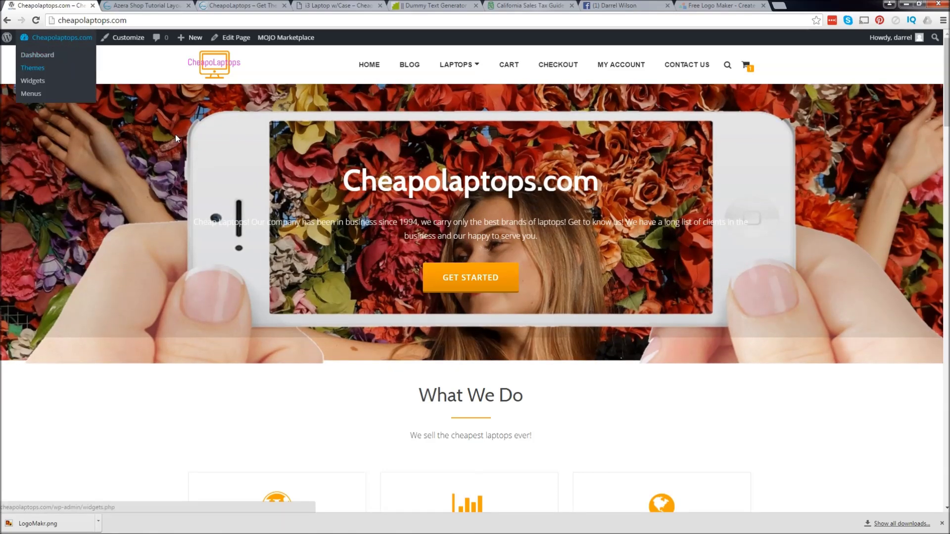
{"action": "mouse_move", "coordinate": [465, 68]}
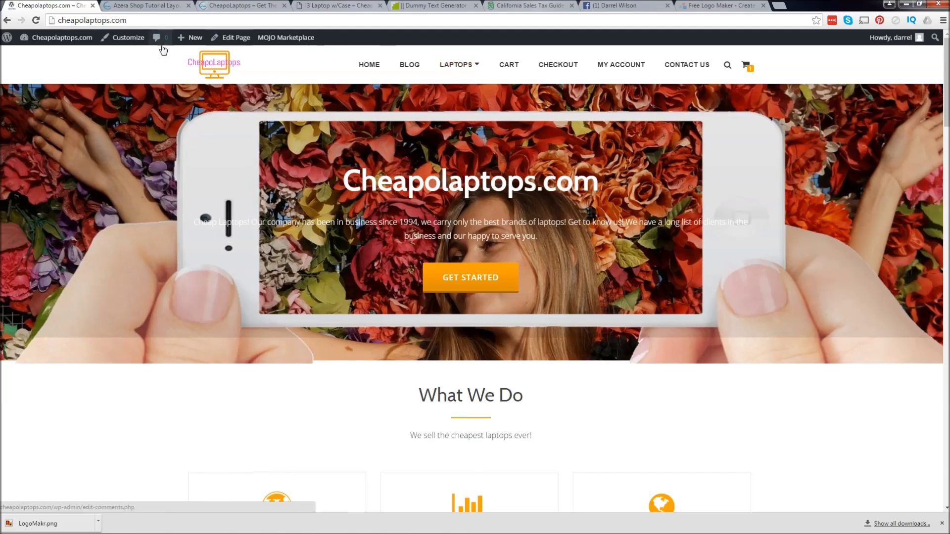
{"action": "left_click", "coordinate": [76, 58]}
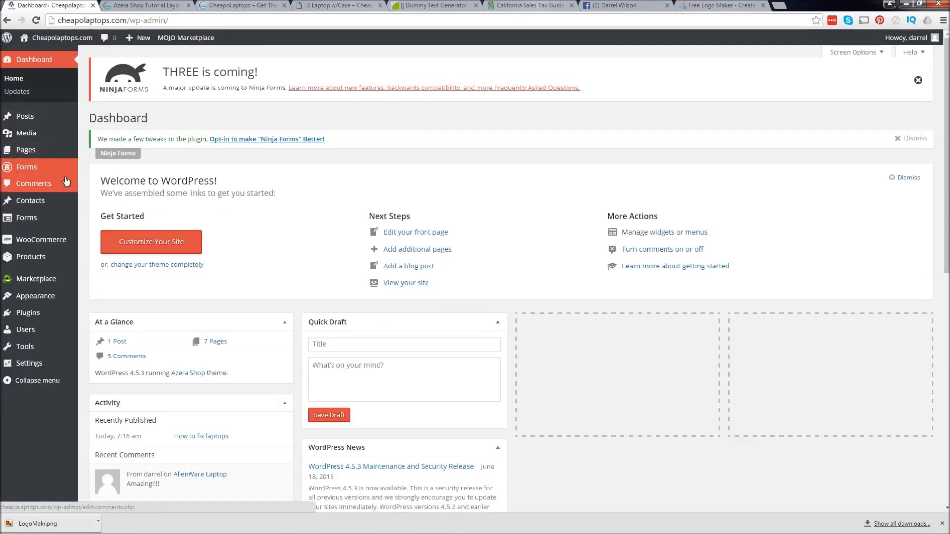
{"action": "mouse_move", "coordinate": [61, 306]}
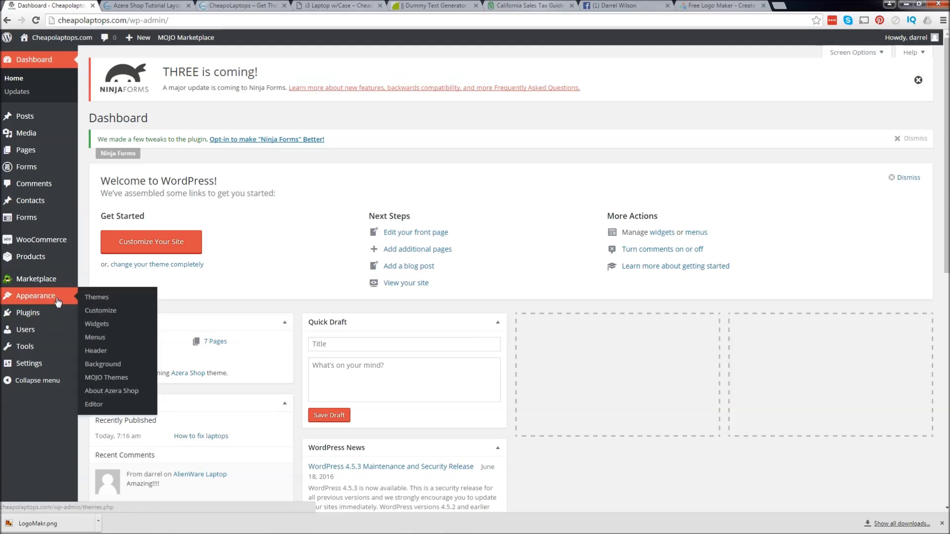
Move i3 laptop to sit directly under Laptops in Menu 1, then visit the live site
{"action": "left_click", "coordinate": [95, 337]}
{"action": "scroll", "coordinate": [148, 312], "scroll_direction": "down", "scroll_amount": 3}
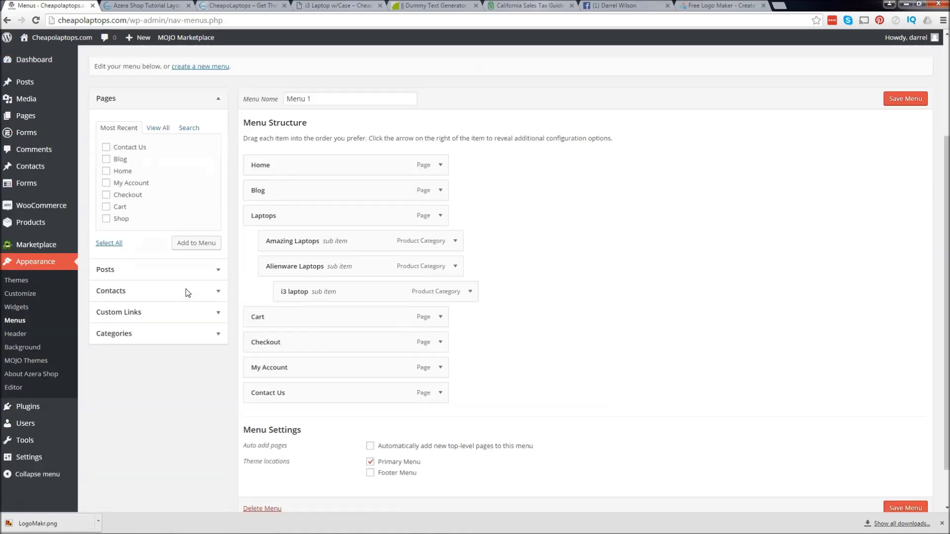
{"action": "left_click_drag", "start_coordinate": [414, 288], "coordinate": [391, 288]}
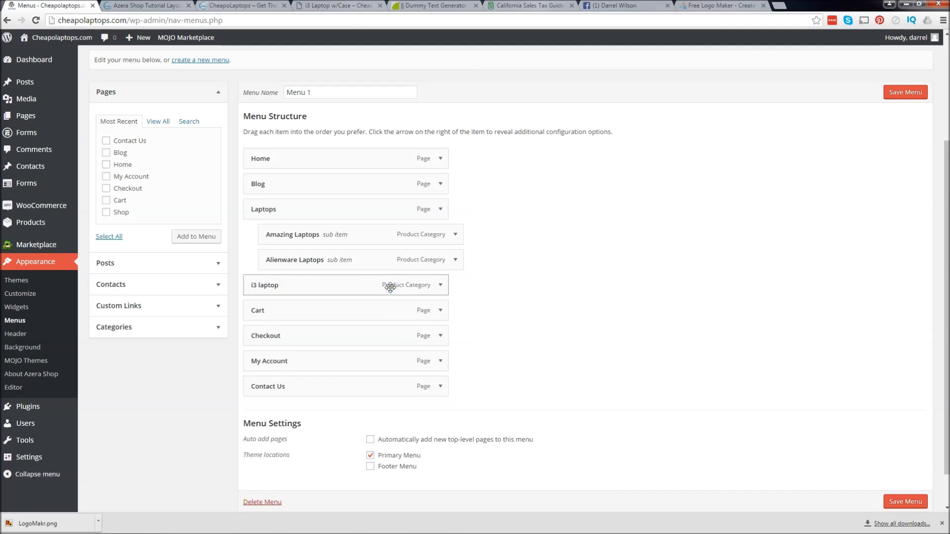
{"action": "left_click_drag", "start_coordinate": [380, 295], "coordinate": [389, 294]}
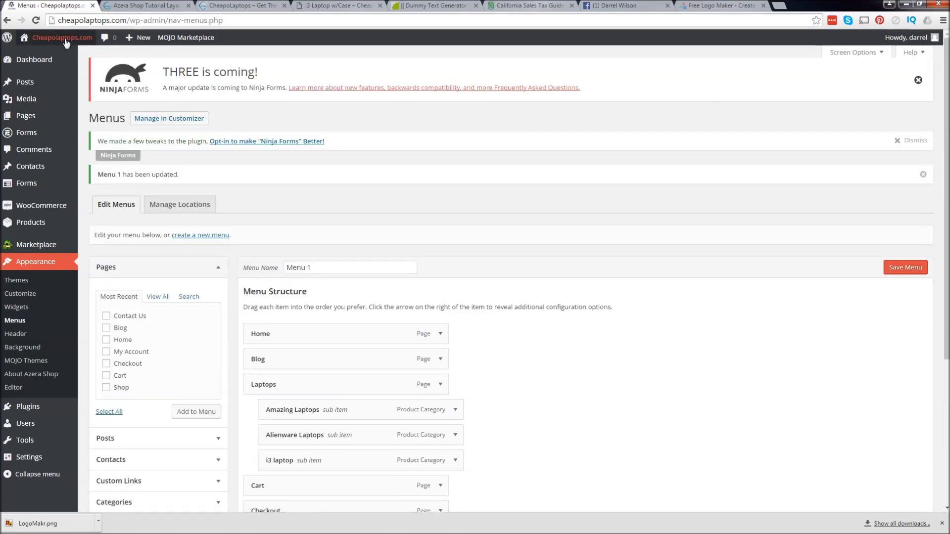
{"action": "mouse_move", "coordinate": [62, 38]}
{"action": "left_click", "coordinate": [65, 55]}
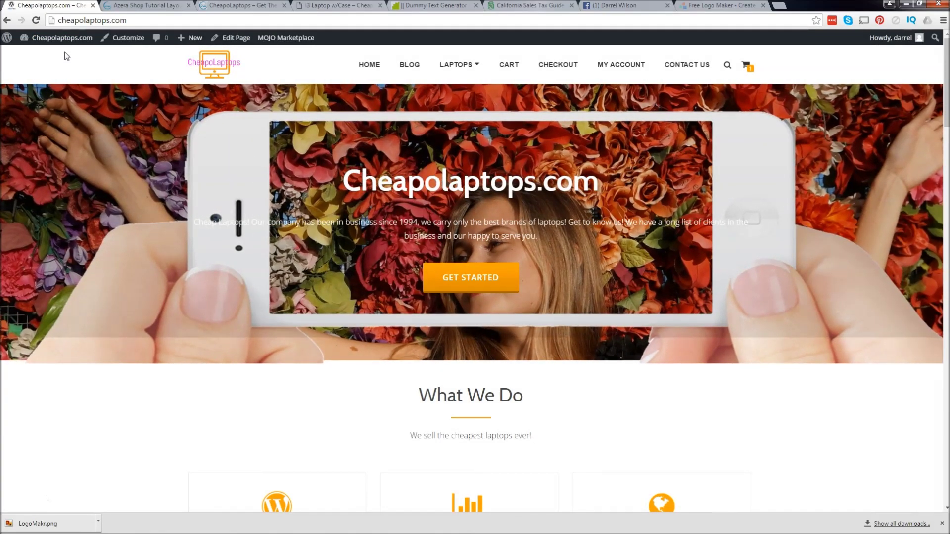
{"action": "scroll", "coordinate": [233, 189], "scroll_direction": "down", "scroll_amount": 10}
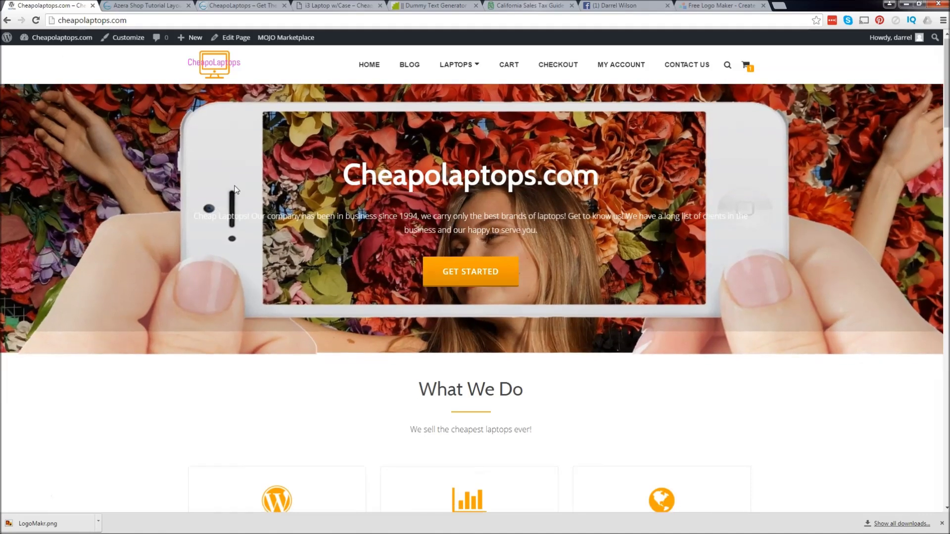
{"action": "scroll", "coordinate": [421, 190], "scroll_direction": "down", "scroll_amount": 7}
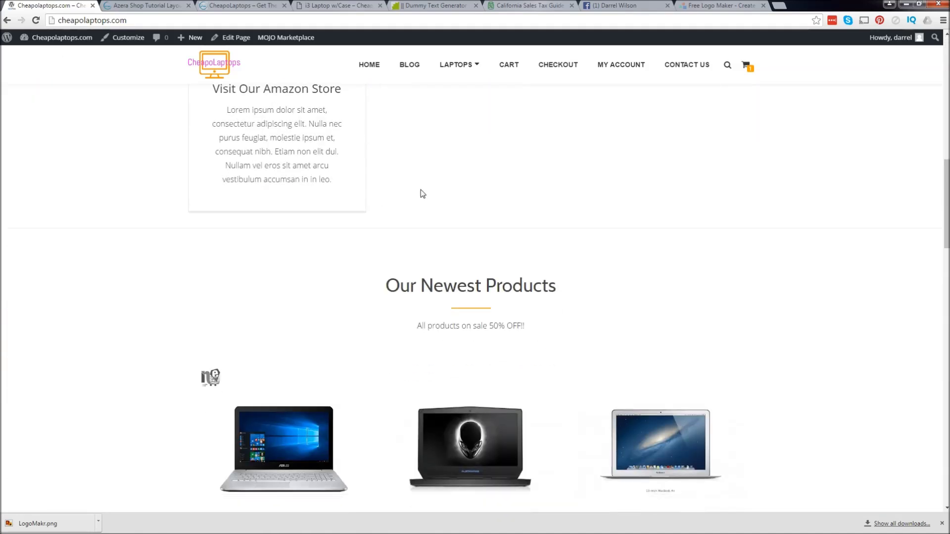
{"action": "scroll", "coordinate": [299, 251], "scroll_direction": "down", "scroll_amount": 10}
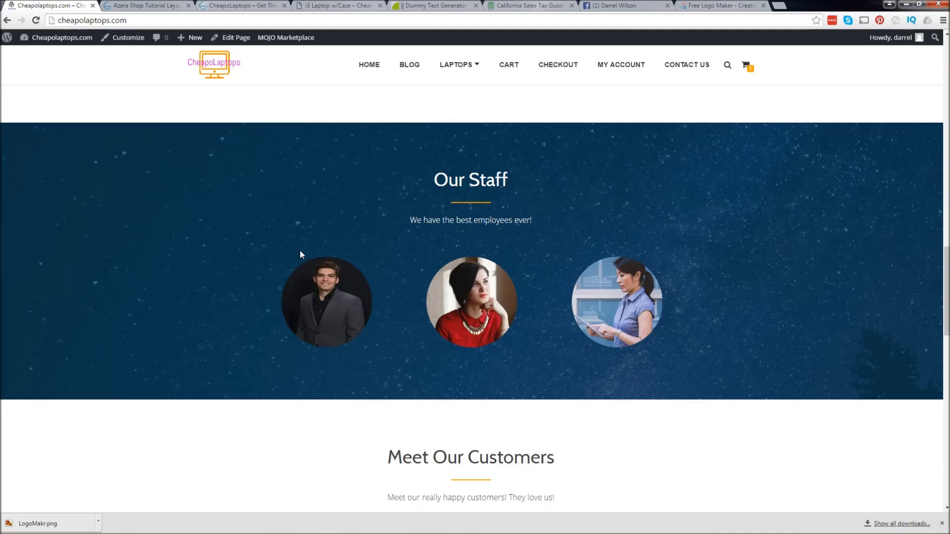
{"action": "scroll", "coordinate": [304, 242], "scroll_direction": "down", "scroll_amount": 10}
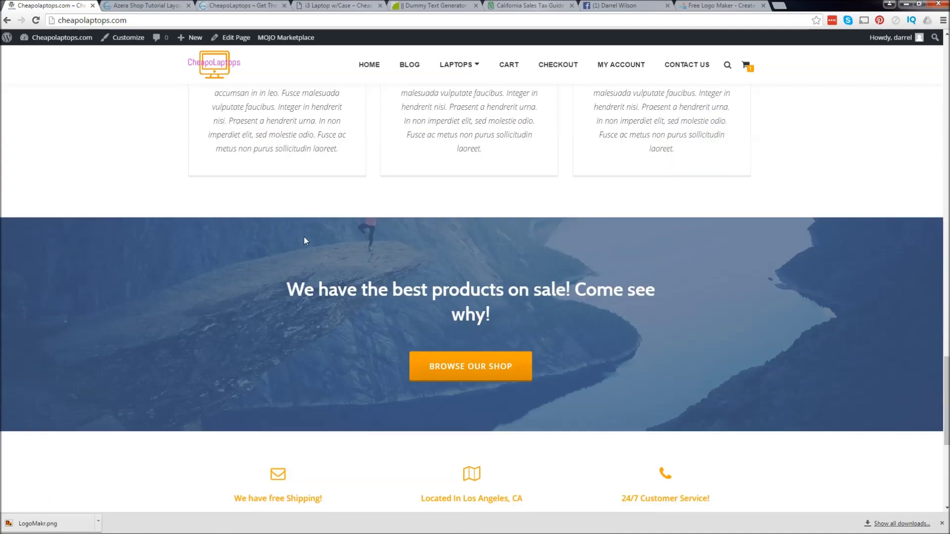
{"action": "scroll", "coordinate": [306, 241], "scroll_direction": "down", "scroll_amount": 2}
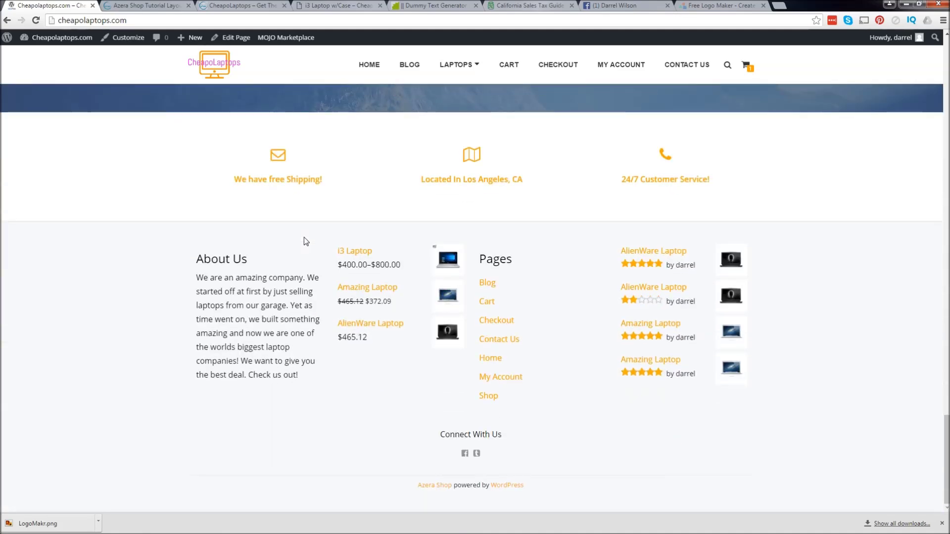
{"action": "scroll", "coordinate": [304, 236], "scroll_direction": "up", "scroll_amount": 18}
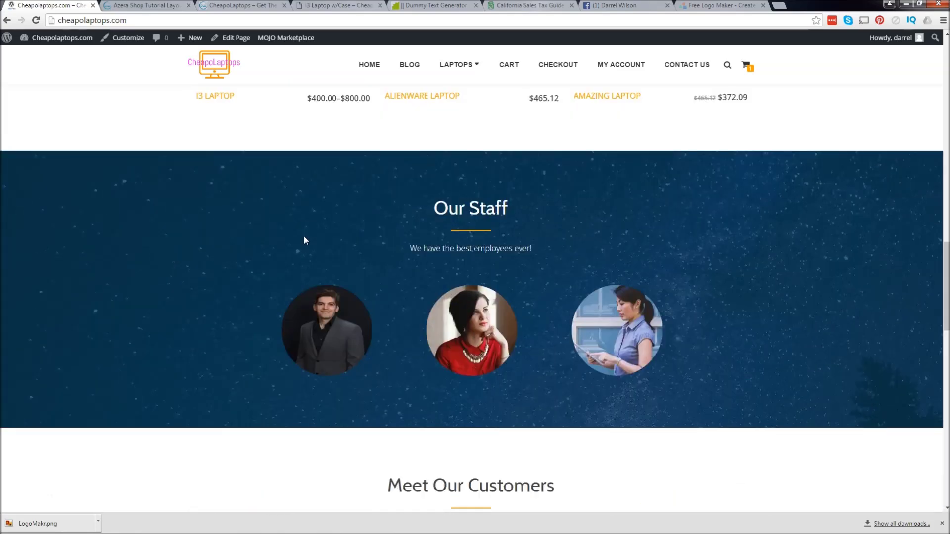
{"action": "scroll", "coordinate": [304, 241], "scroll_direction": "up", "scroll_amount": 17}
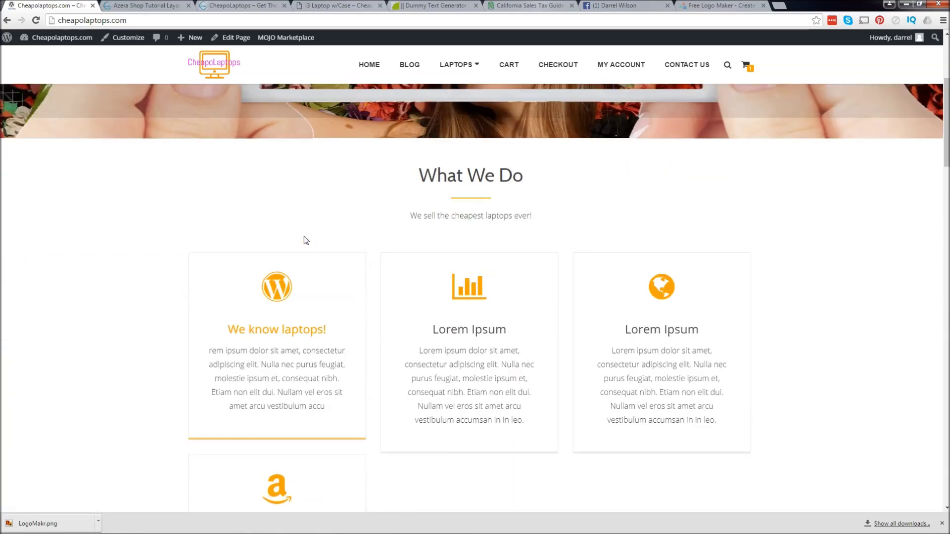
{"action": "scroll", "coordinate": [304, 237], "scroll_direction": "up", "scroll_amount": 4}
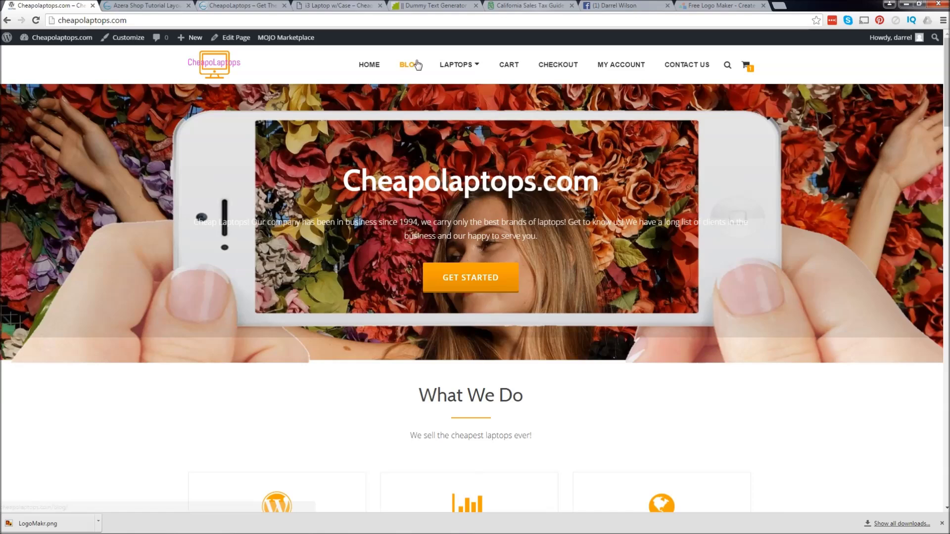
{"action": "left_click", "coordinate": [418, 65]}
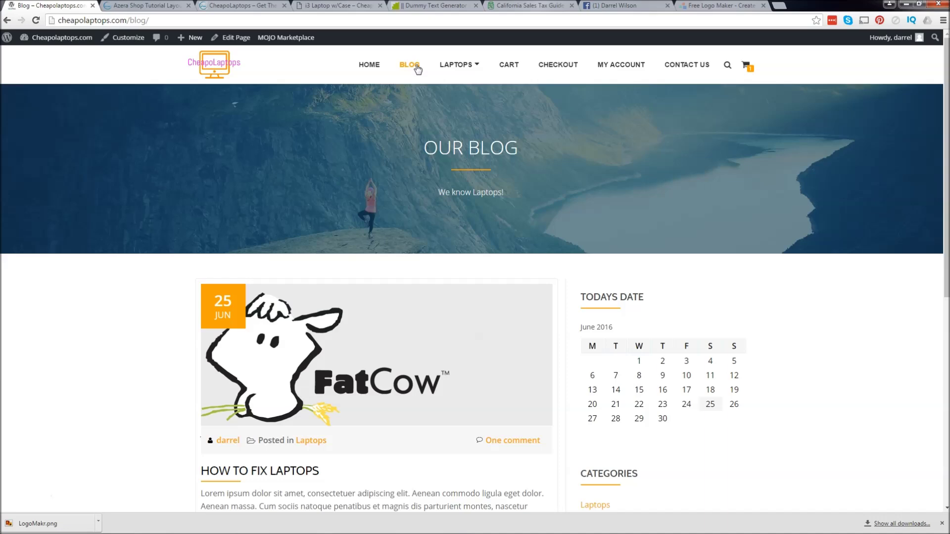
{"action": "scroll", "coordinate": [424, 111], "scroll_direction": "down", "scroll_amount": 8}
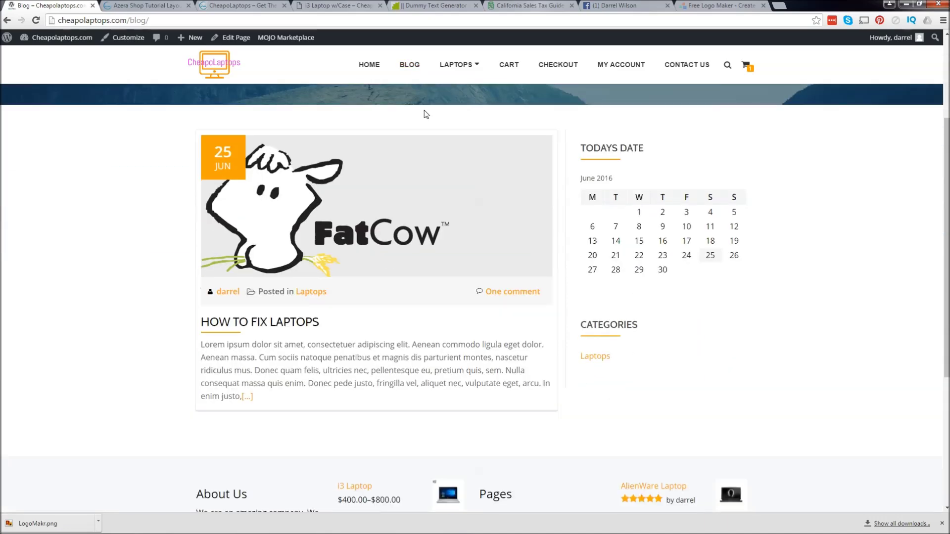
{"action": "scroll", "coordinate": [423, 125], "scroll_direction": "up", "scroll_amount": 8}
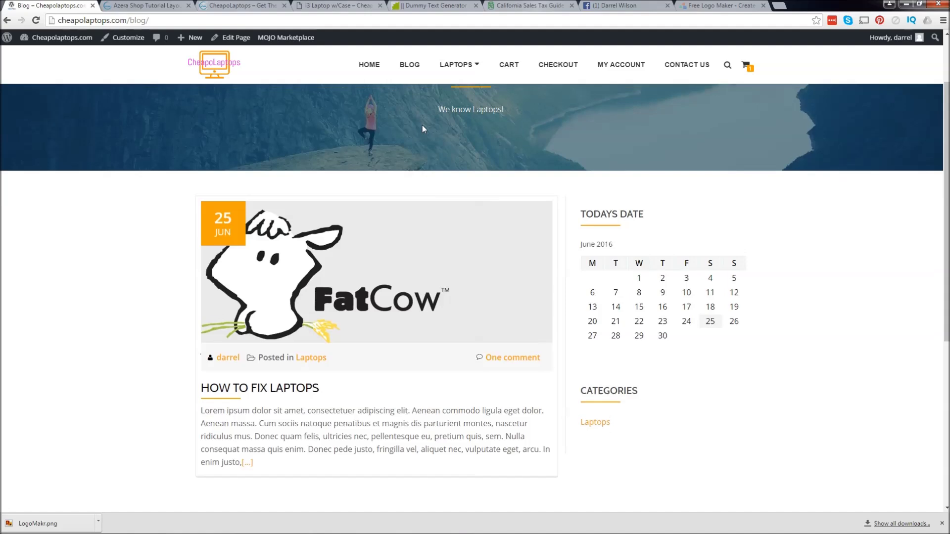
{"action": "left_click", "coordinate": [621, 69]}
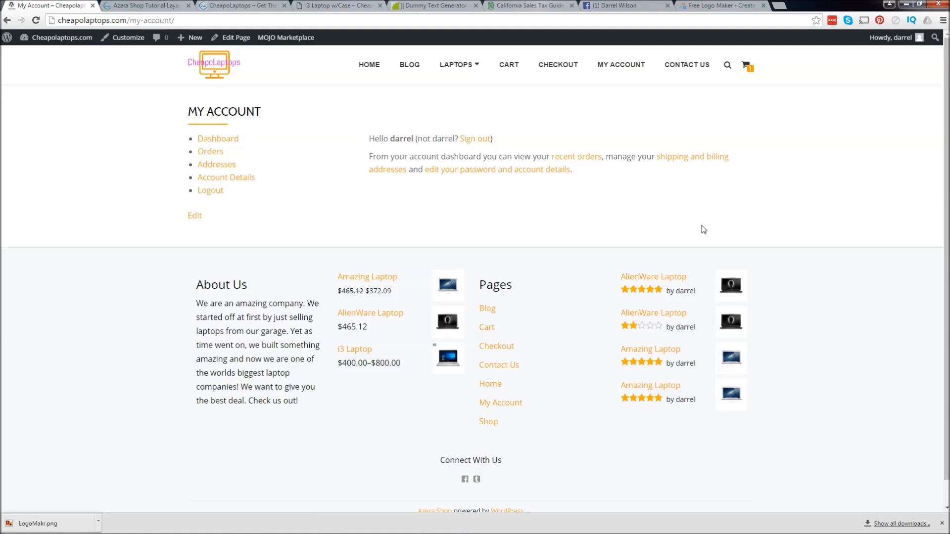
{"action": "left_click", "coordinate": [683, 65]}
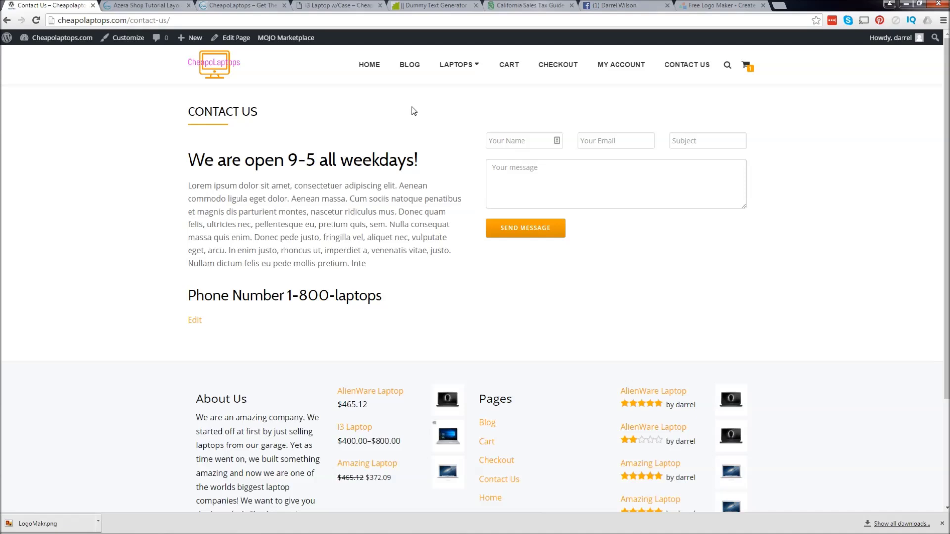
{"action": "scroll", "coordinate": [416, 174], "scroll_direction": "down", "scroll_amount": 3}
{"action": "scroll", "coordinate": [396, 124], "scroll_direction": "up", "scroll_amount": 3}
{"action": "left_click", "coordinate": [375, 66]}
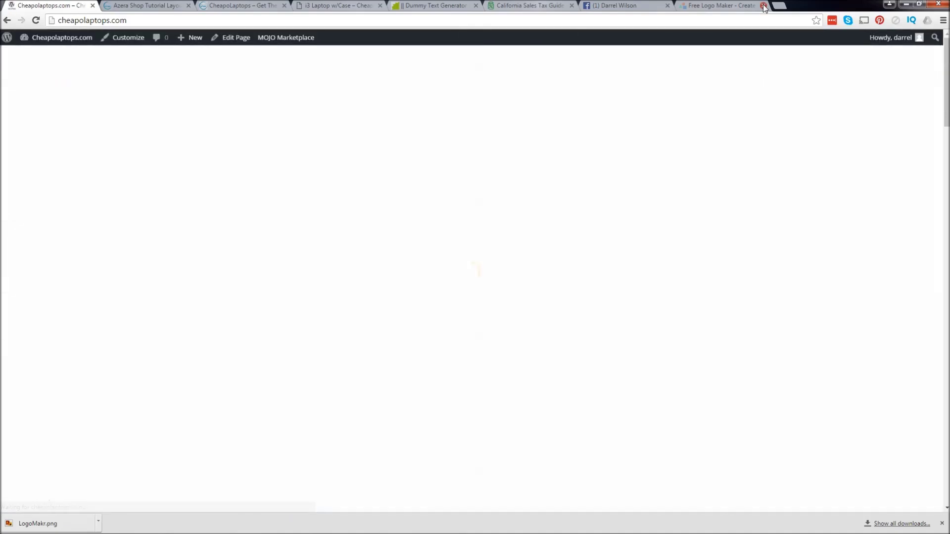
{"action": "left_click", "coordinate": [780, 6]}
Load the tutorial website, view its Best WordPress Themes page, then return to its home page
{"action": "type", "text": "darrelwilson.com"}
{"action": "key", "text": "Return"}
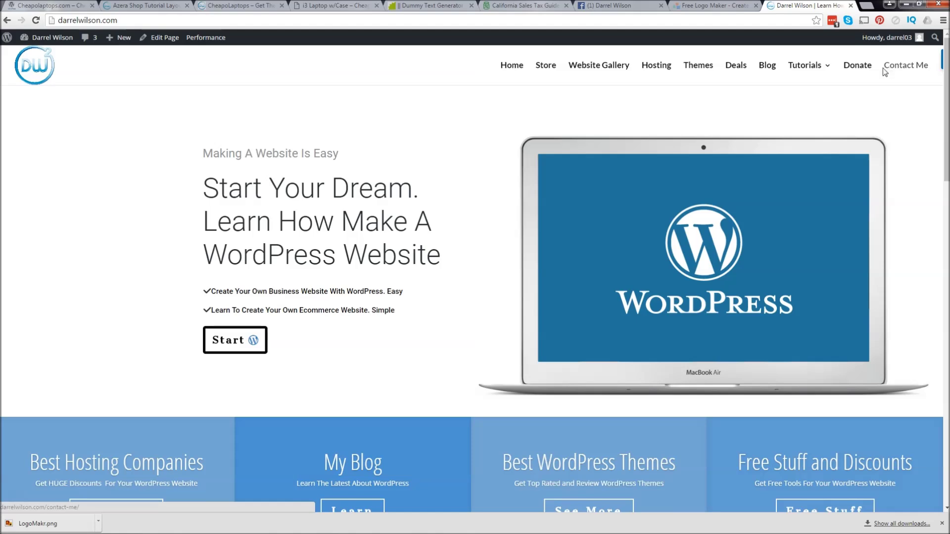
{"action": "left_click", "coordinate": [710, 67]}
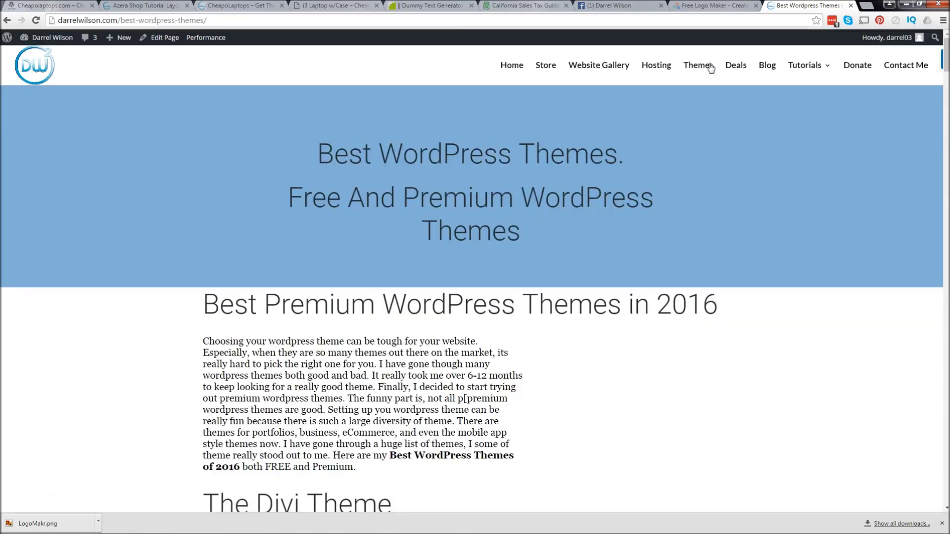
{"action": "mouse_move", "coordinate": [946, 67]}
{"action": "left_mouse_down"}
{"action": "mouse_move", "coordinate": [947, 324]}
{"action": "mouse_move", "coordinate": [947, 57]}
{"action": "left_mouse_up"}
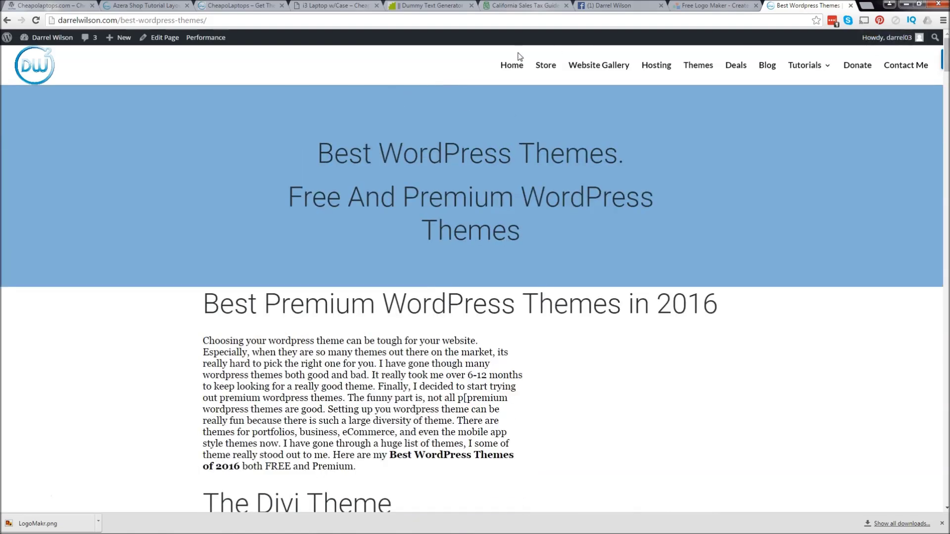
{"action": "left_click", "coordinate": [510, 69]}
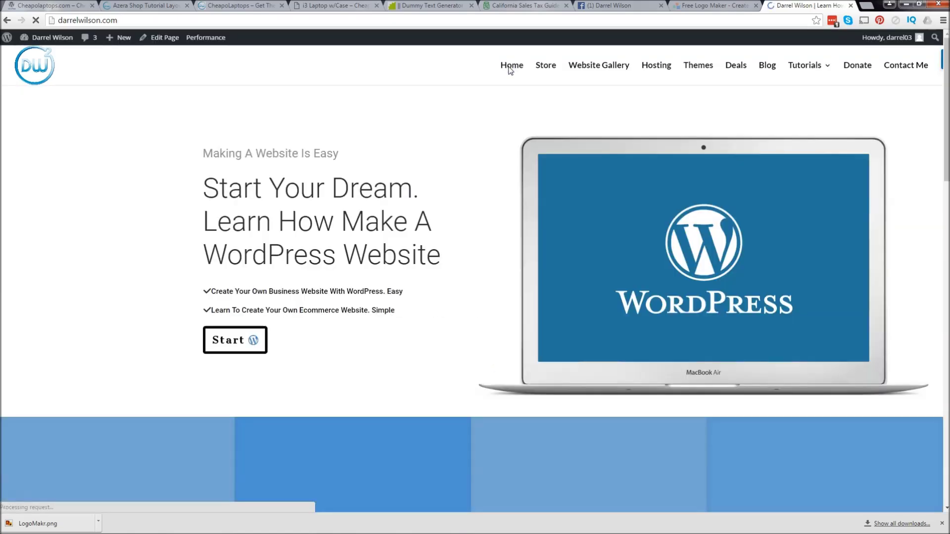